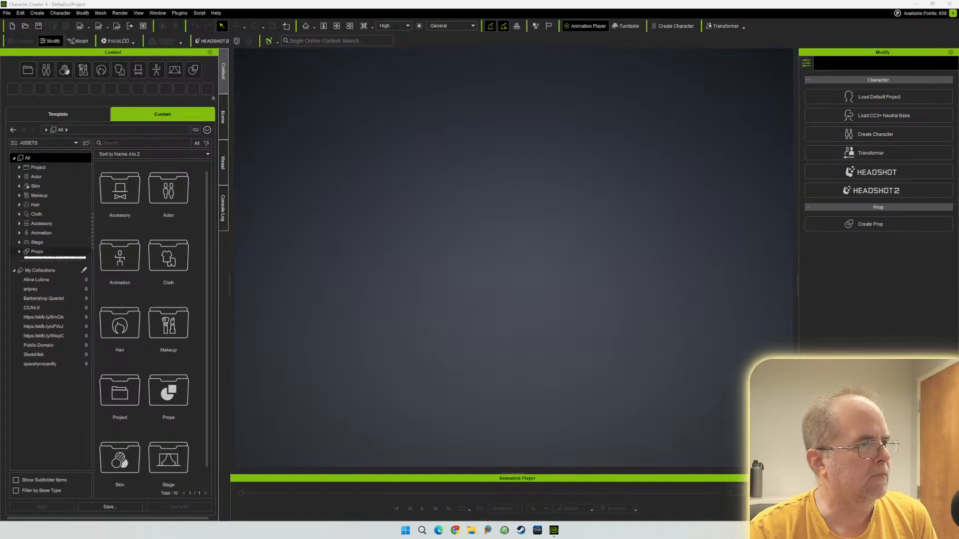
- Open the props subfolder inside the ZS collection of the custom content library that contains the Ambulance
{"action": "left_click", "coordinate": [19, 252]}
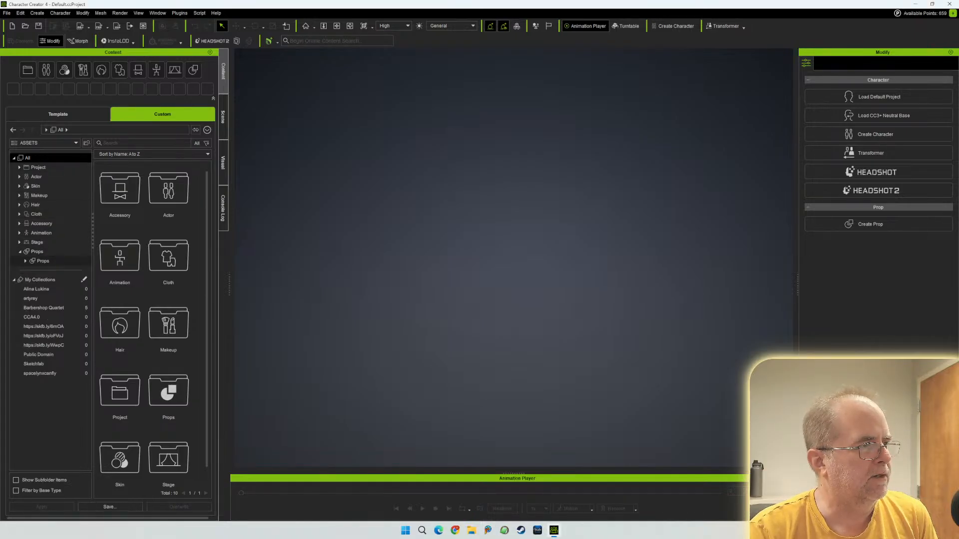
{"action": "left_click", "coordinate": [25, 260]}
{"action": "scroll", "coordinate": [48, 300], "scroll_direction": "down", "scroll_amount": 5}
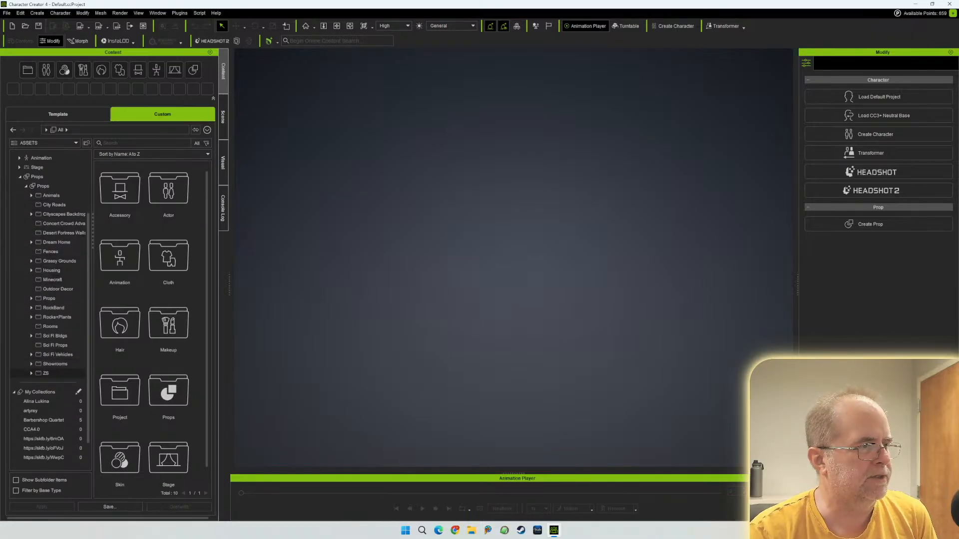
{"action": "left_click", "coordinate": [31, 373]}
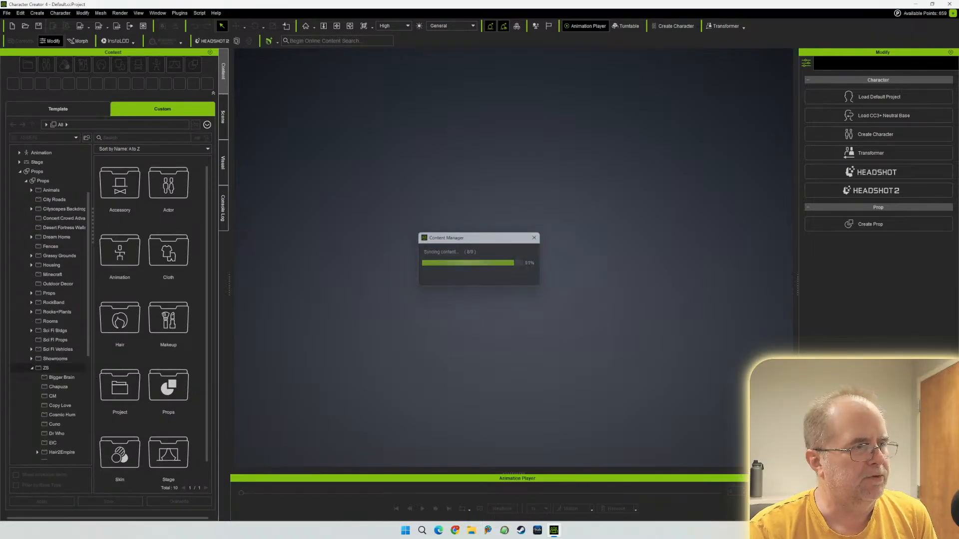
{"action": "scroll", "coordinate": [48, 348], "scroll_direction": "down", "scroll_amount": 1}
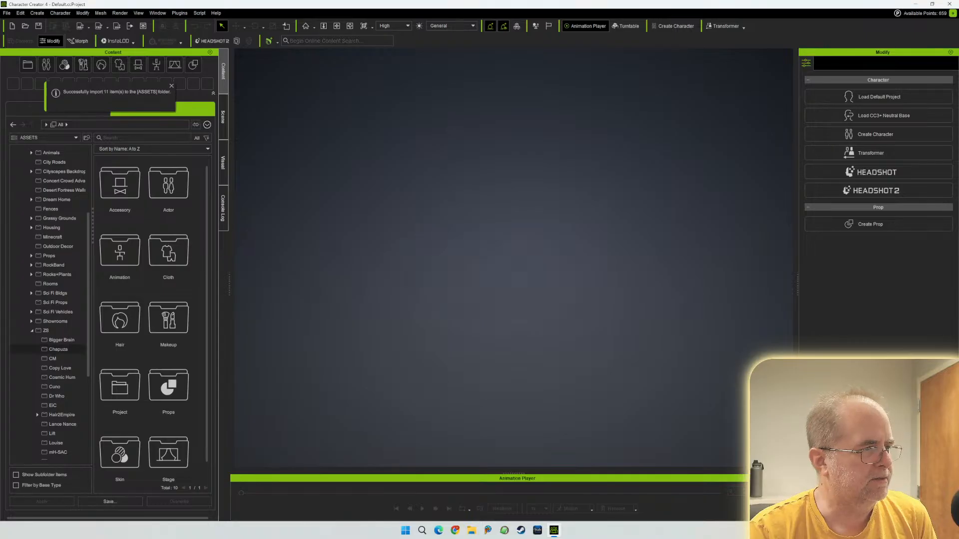
{"action": "left_click", "coordinate": [63, 424]}
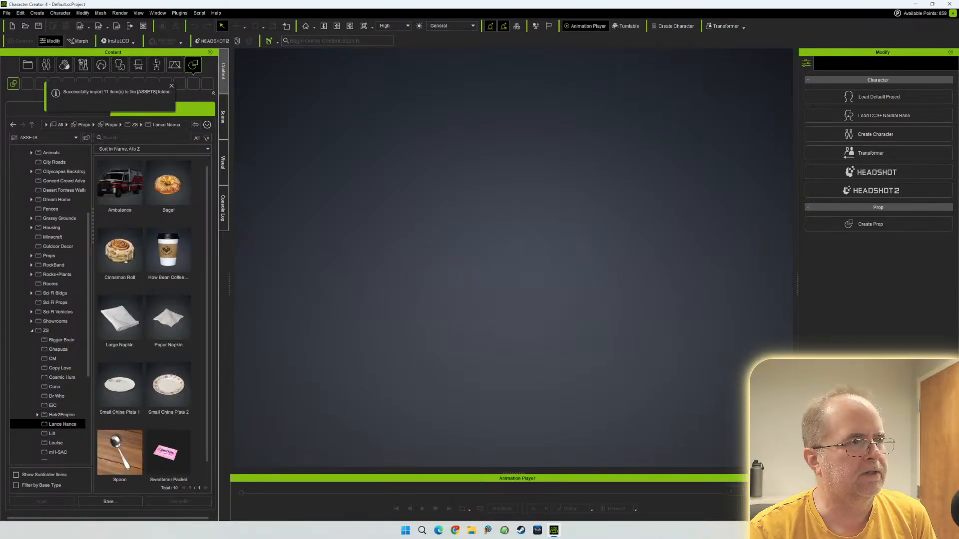
- Load the Ambulance prop into the scene and turn on the auxiliary light
{"action": "left_click", "coordinate": [119, 190]}
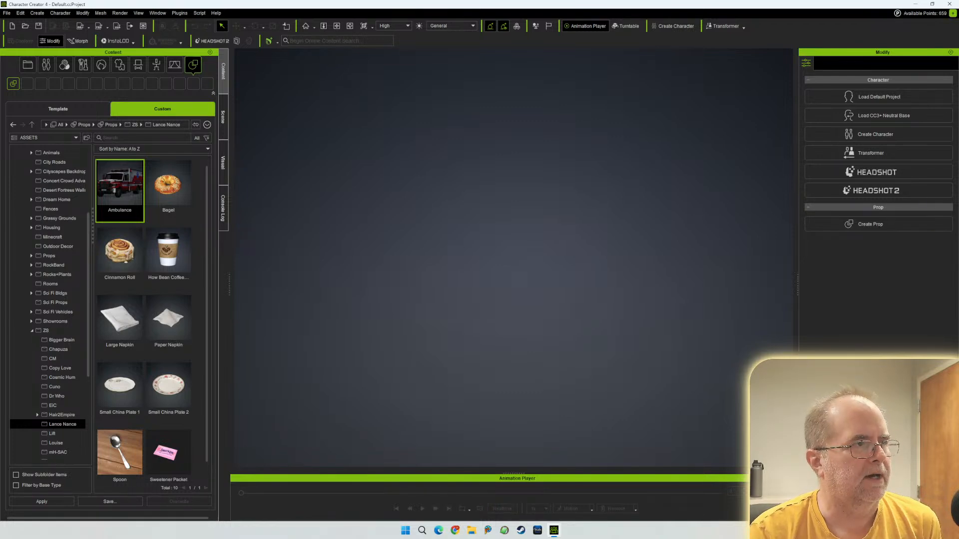
{"action": "double_click", "coordinate": [119, 183]}
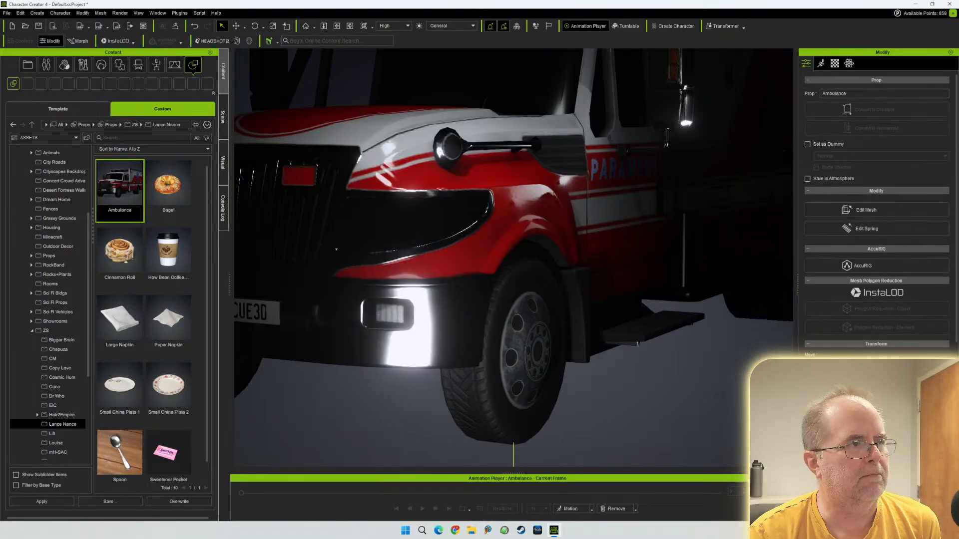
{"action": "scroll", "coordinate": [513, 258], "scroll_direction": "down", "scroll_amount": 5}
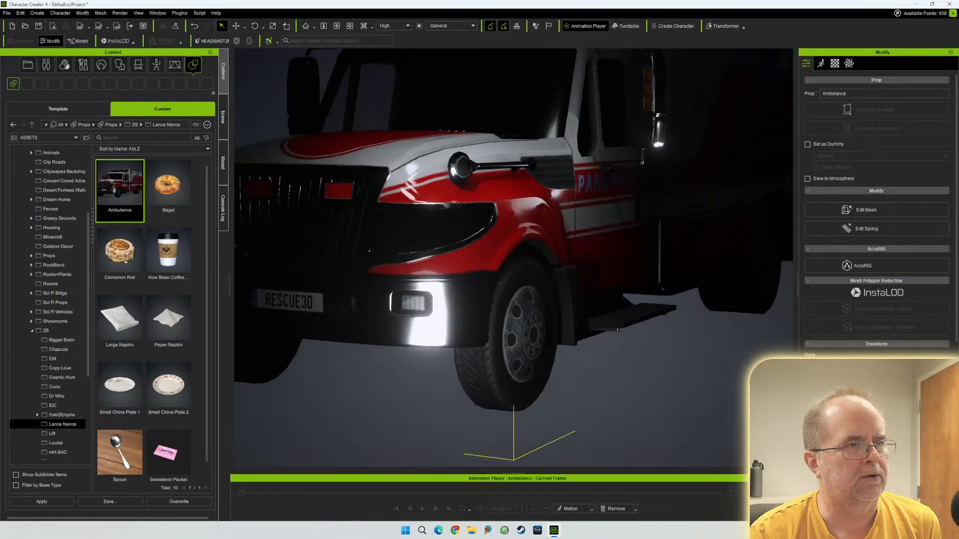
{"action": "scroll", "coordinate": [514, 258], "scroll_direction": "down", "scroll_amount": 5}
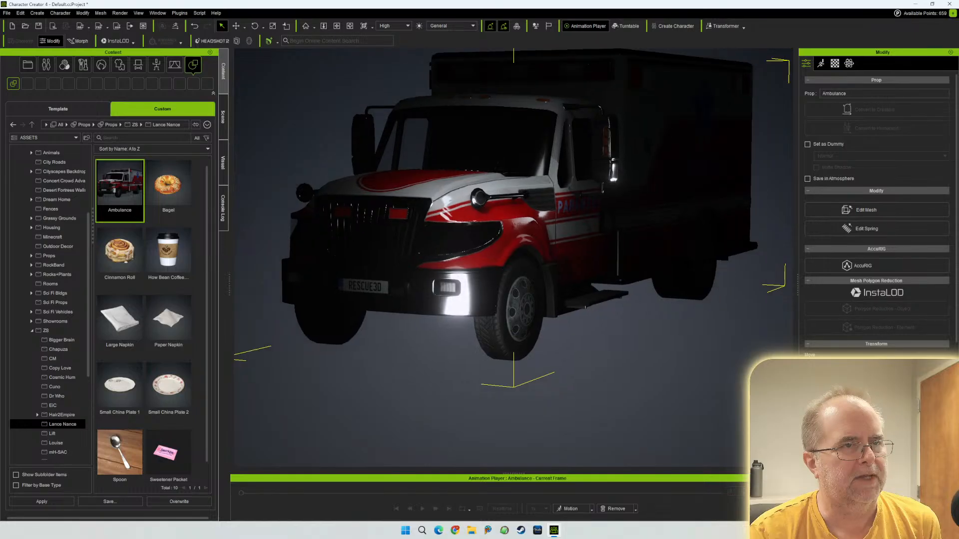
{"action": "right_click_drag", "start_coordinate": [514, 258], "coordinate": [560, 280]}
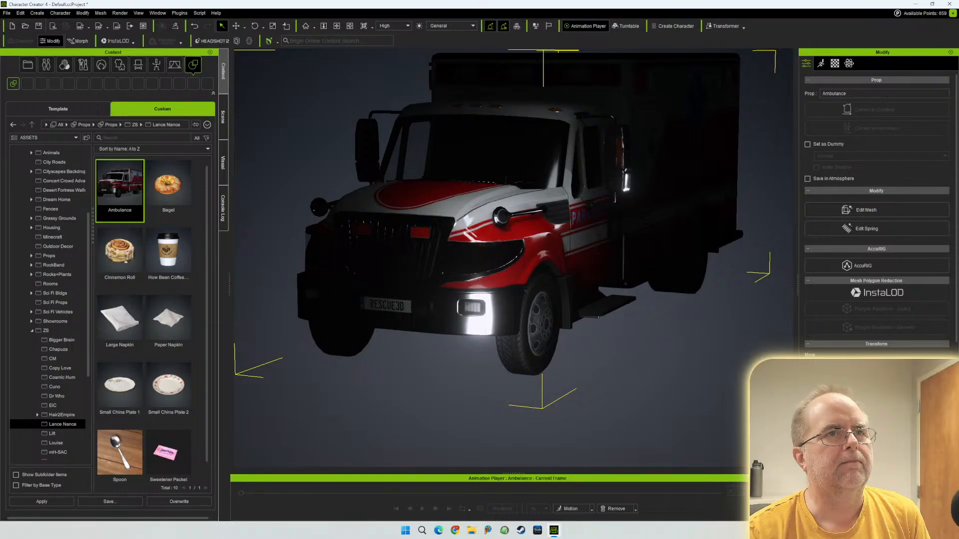
{"action": "key", "text": "ctrl+l"}
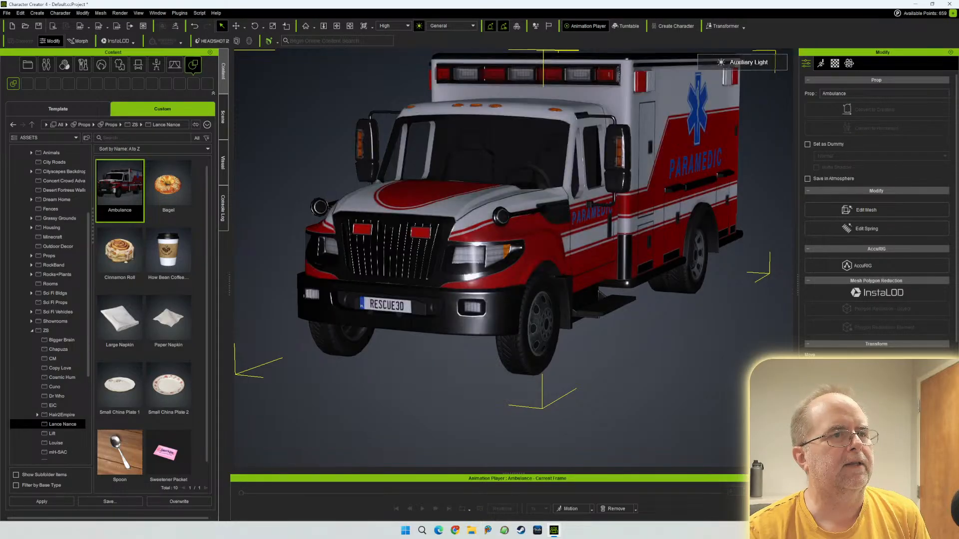
- Examine the ambulance from the front and side, including its license plate and paramedic markings
{"action": "right_click_drag", "start_coordinate": [450, 260], "coordinate": [515, 255]}
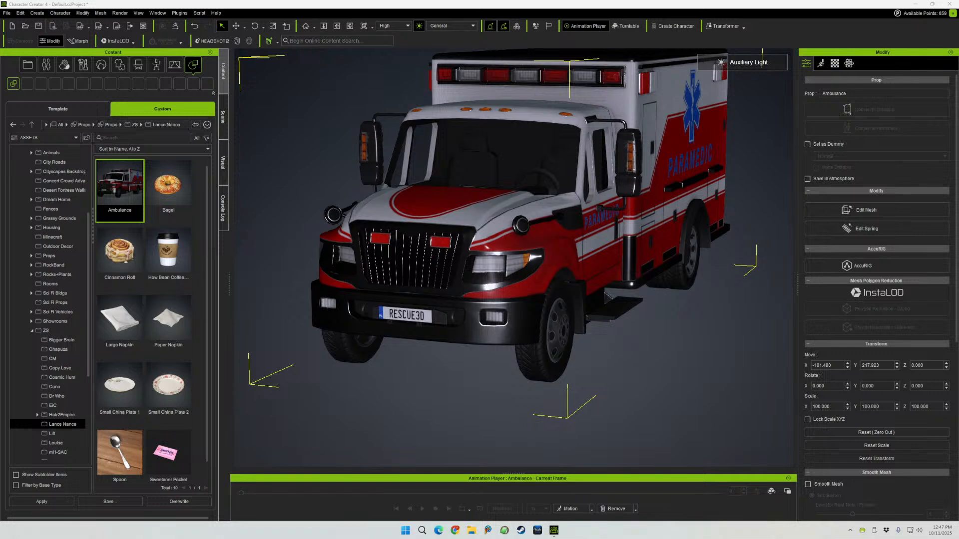
{"action": "right_click_drag", "start_coordinate": [513, 257], "coordinate": [445, 227]}
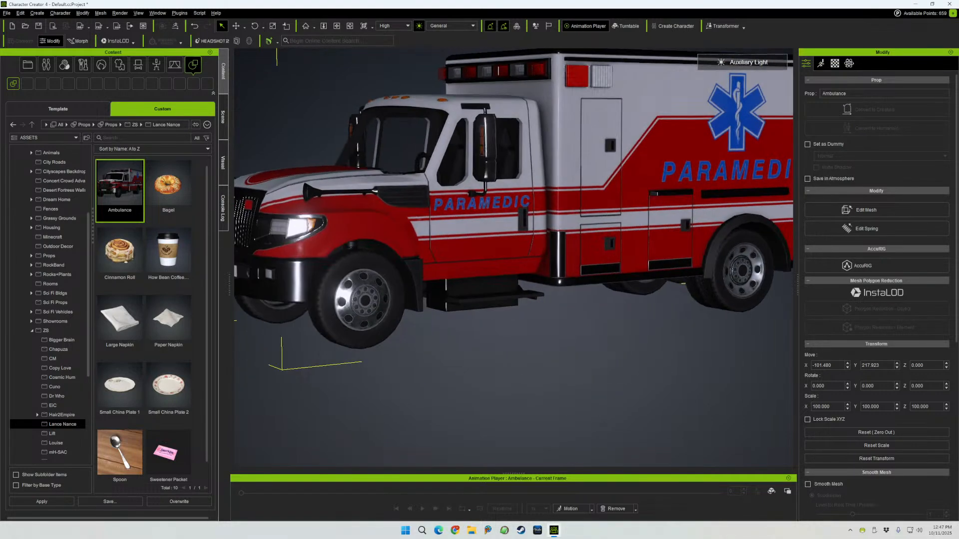
{"action": "right_click_drag", "start_coordinate": [574, 228], "coordinate": [339, 181]}
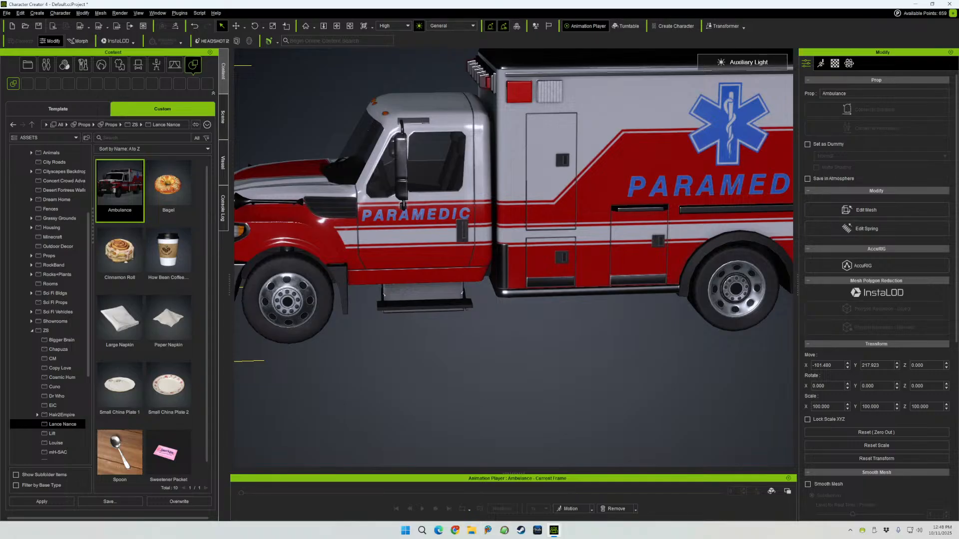
{"action": "right_click_drag", "start_coordinate": [450, 250], "coordinate": [582, 250]}
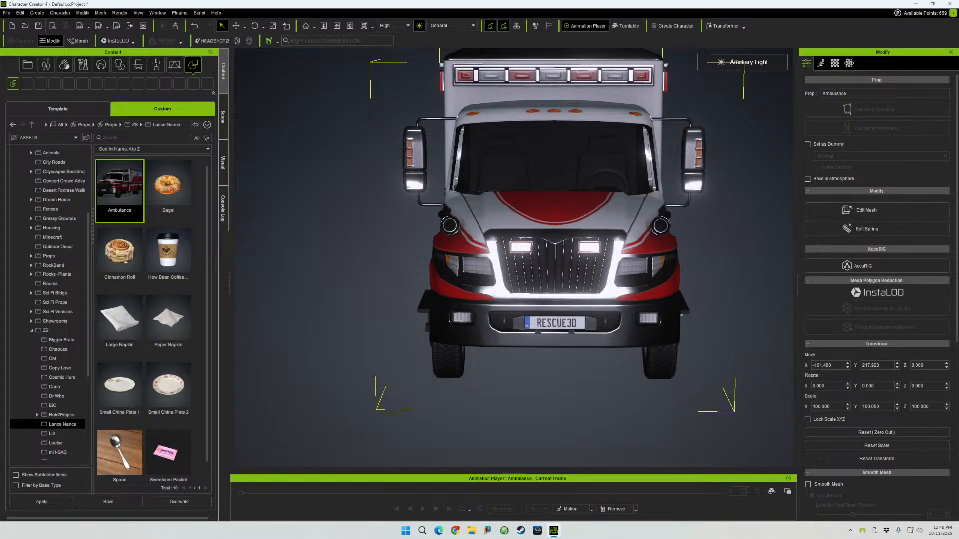
{"action": "right_click_drag", "start_coordinate": [582, 250], "coordinate": [450, 254]}
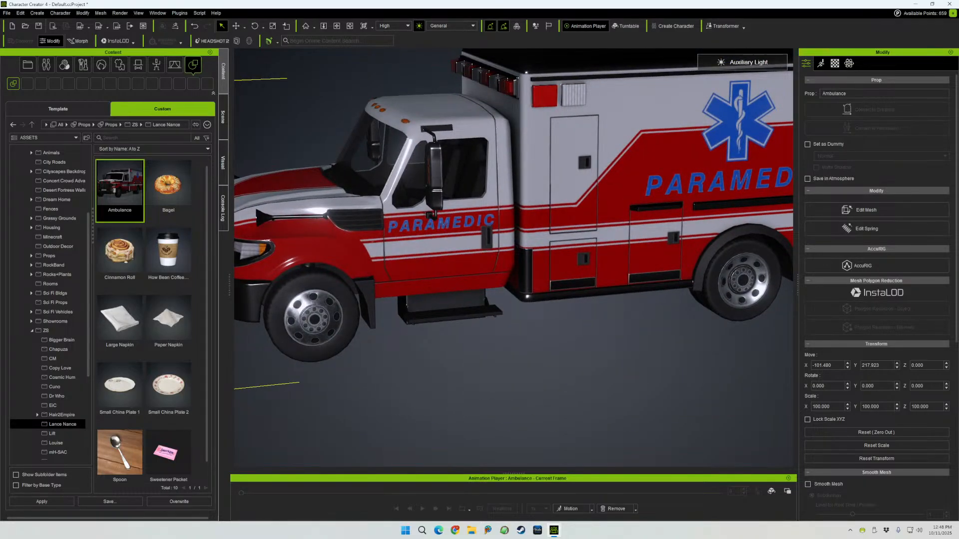
{"action": "right_click_drag", "start_coordinate": [449, 255], "coordinate": [475, 257]}
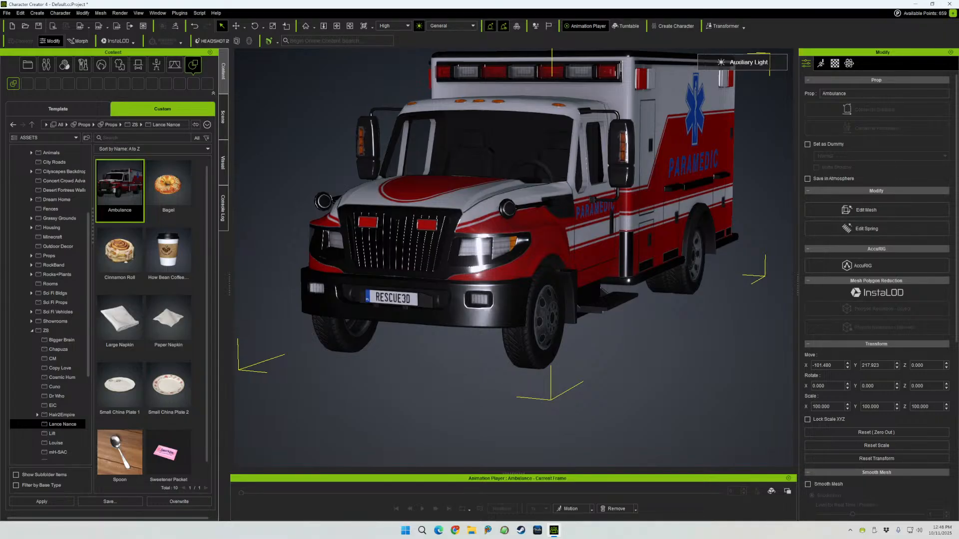
{"action": "middle_click_drag", "start_coordinate": [474, 257], "coordinate": [475, 300]}
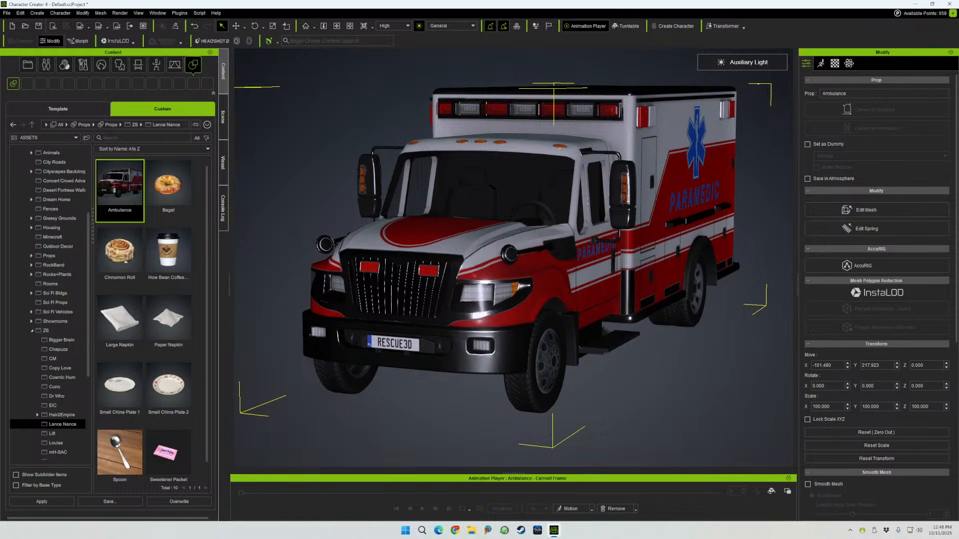
- Select the ambulance's LicensePlates material and preview its Base Color texture
{"action": "left_click", "coordinate": [834, 63]}
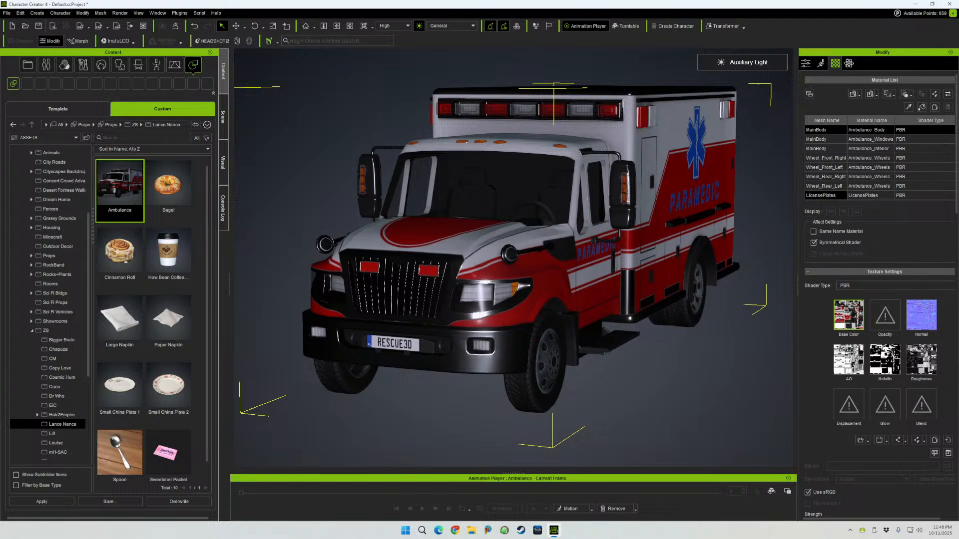
{"action": "left_click", "coordinate": [825, 196]}
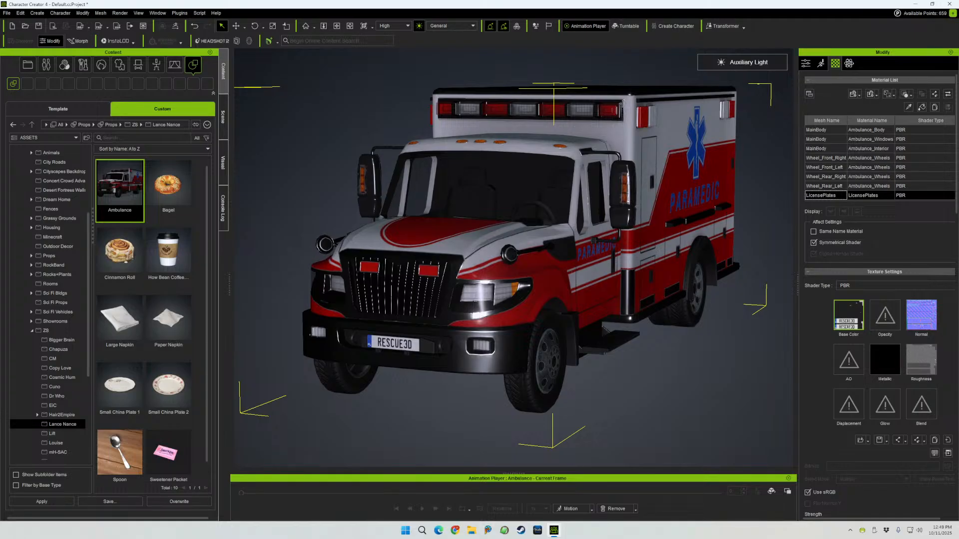
{"action": "mouse_move", "coordinate": [849, 315]}
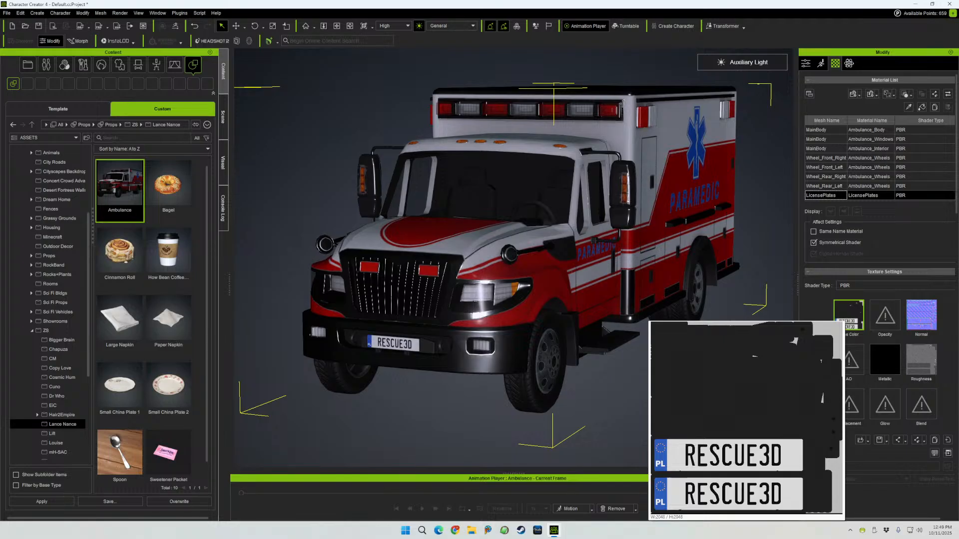
{"action": "mouse_move", "coordinate": [921, 315]}
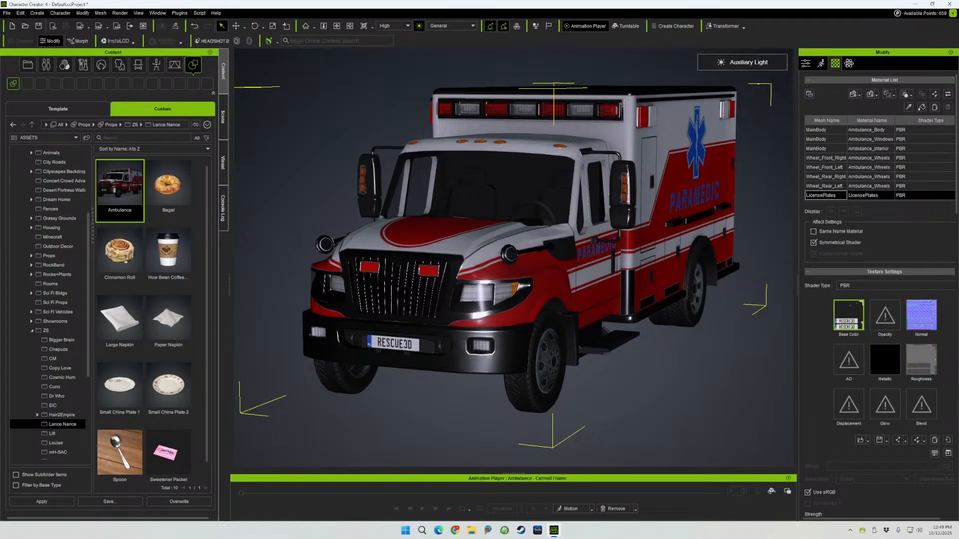
{"action": "mouse_move", "coordinate": [849, 314]}
- Send the license plate's Base Color texture to PaintShop Pro for editing
{"action": "left_click", "coordinate": [934, 453]}
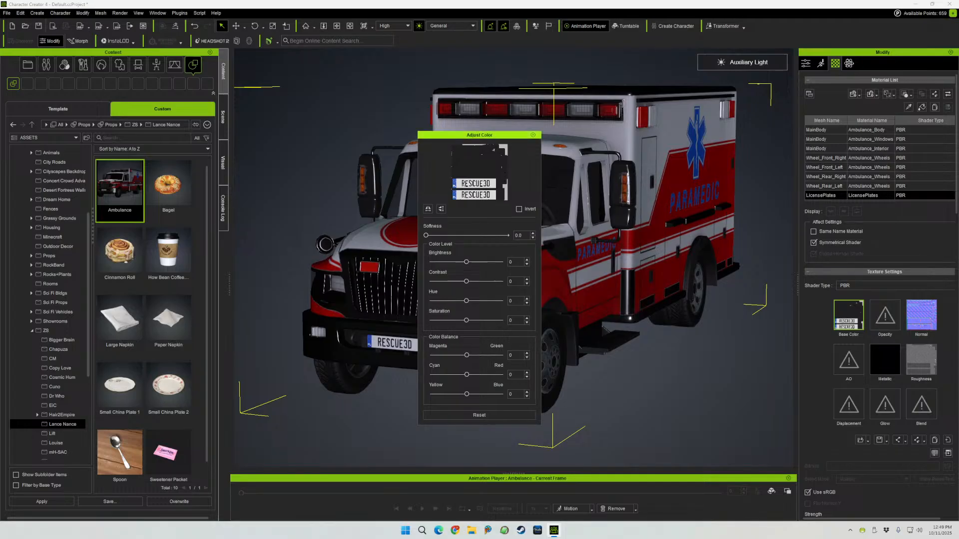
{"action": "left_click", "coordinate": [533, 135]}
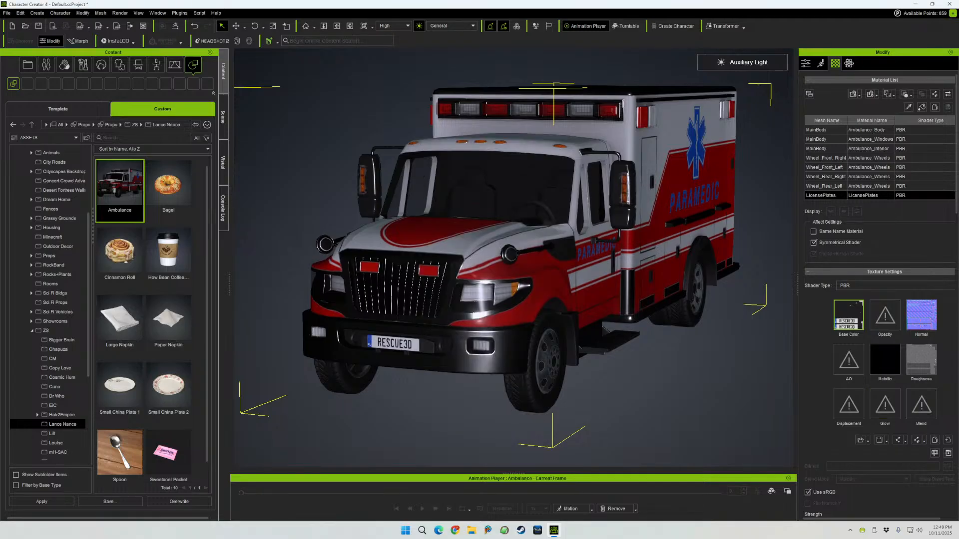
{"action": "left_click", "coordinate": [947, 453]}
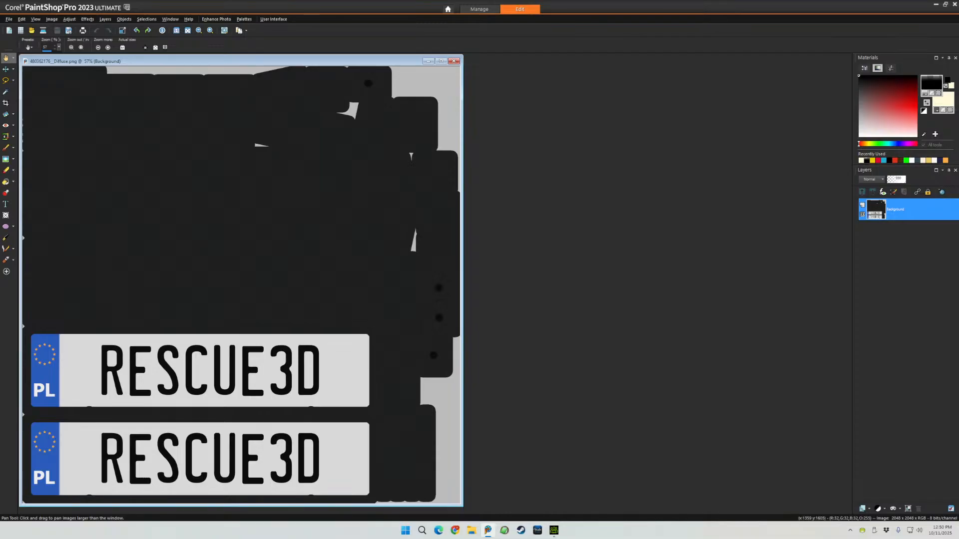
- Add a new raster layer with default settings above the license plate texture's background
{"action": "scroll", "coordinate": [131, 391], "scroll_direction": "up", "scroll_amount": 1}
{"action": "scroll", "coordinate": [168, 417], "scroll_direction": "up", "scroll_amount": 4}
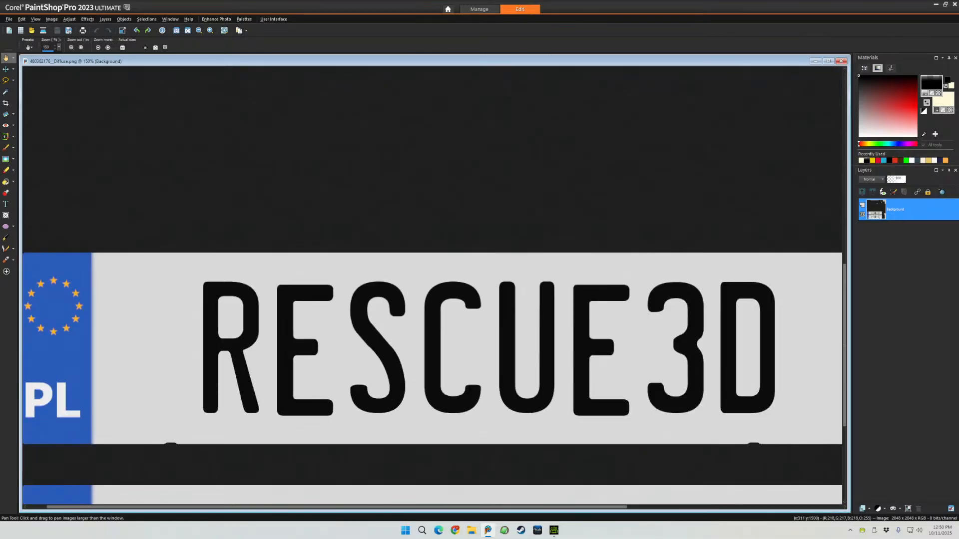
{"action": "scroll", "coordinate": [169, 417], "scroll_direction": "down", "scroll_amount": 2}
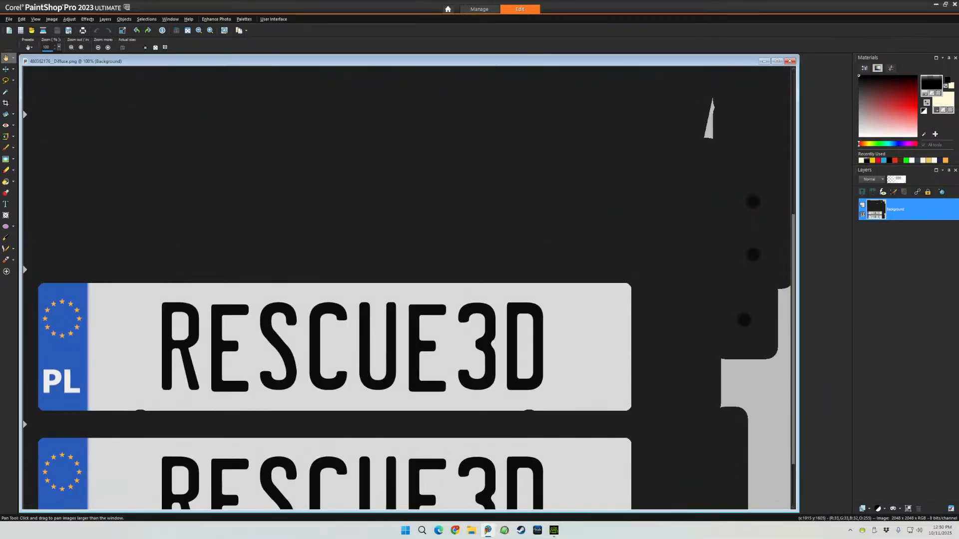
{"action": "left_click", "coordinate": [862, 509]}
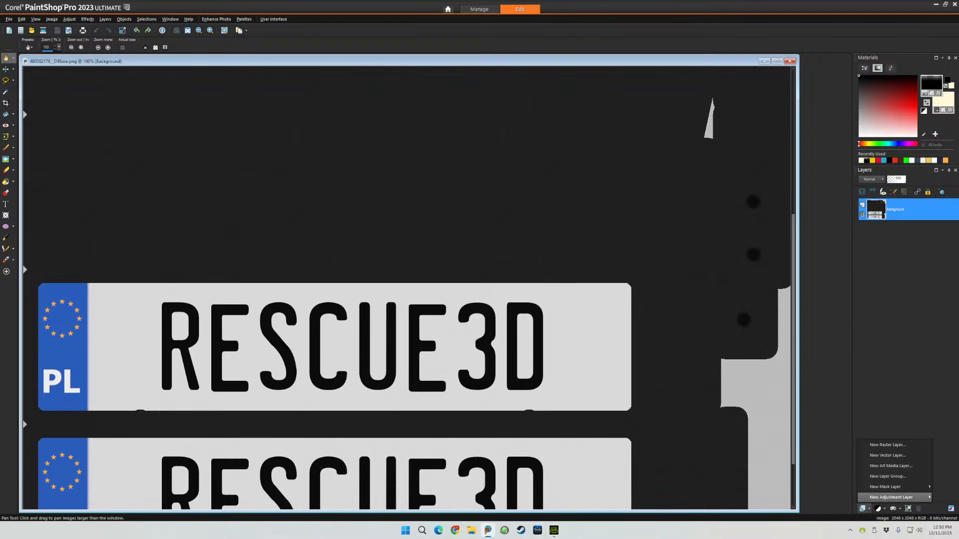
{"action": "left_click", "coordinate": [882, 446]}
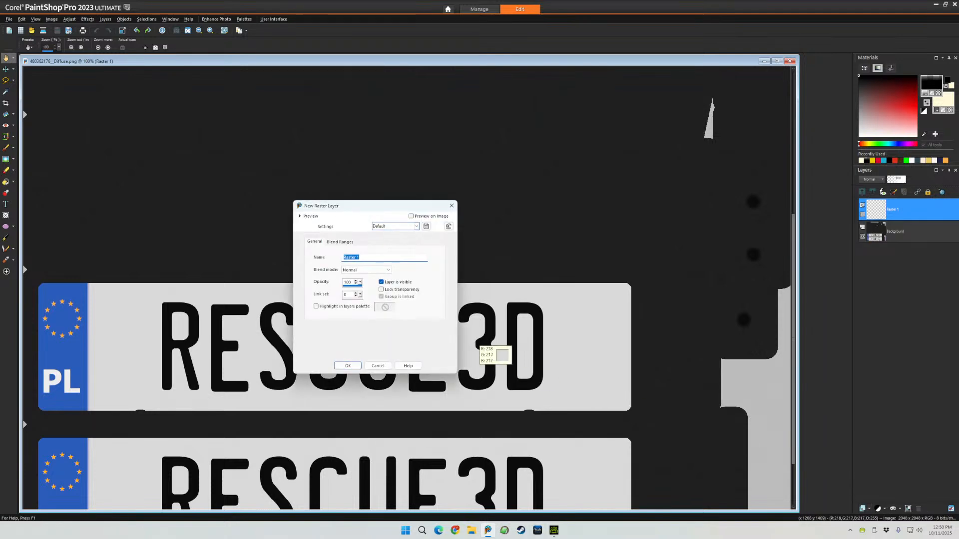
{"action": "left_click", "coordinate": [347, 365]}
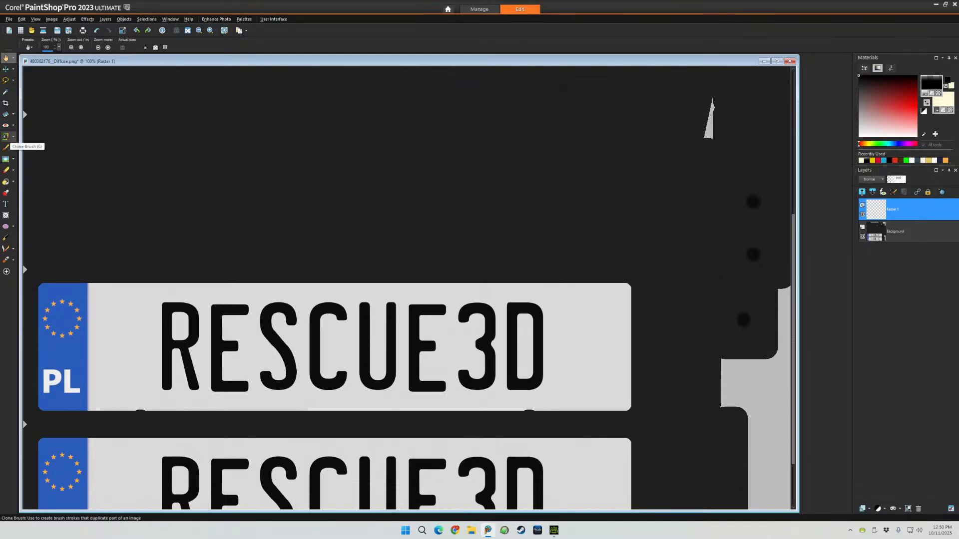
- Sample the plate's light grey and paint over the RESCUE3D lettering on the upper license plate
{"action": "left_click", "coordinate": [6, 91]}
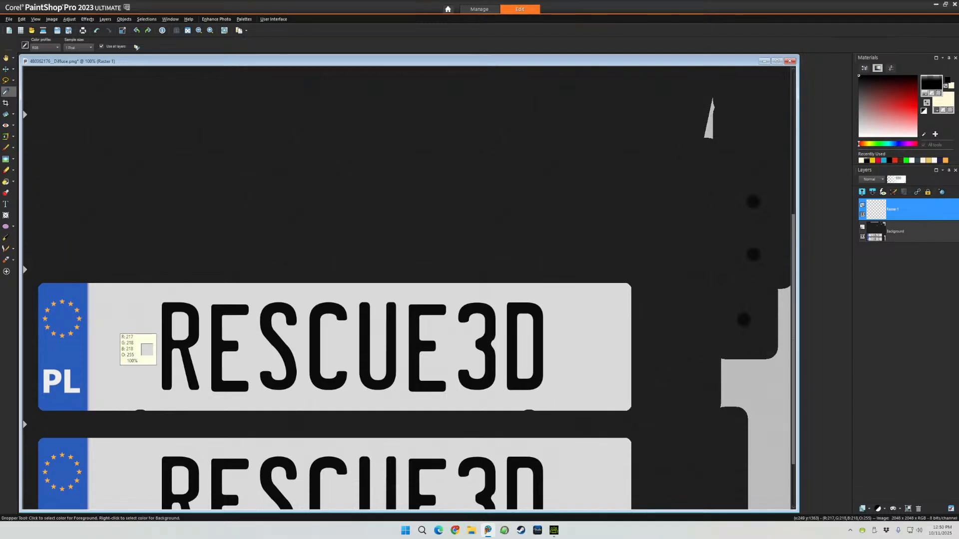
{"action": "left_click", "coordinate": [133, 339]}
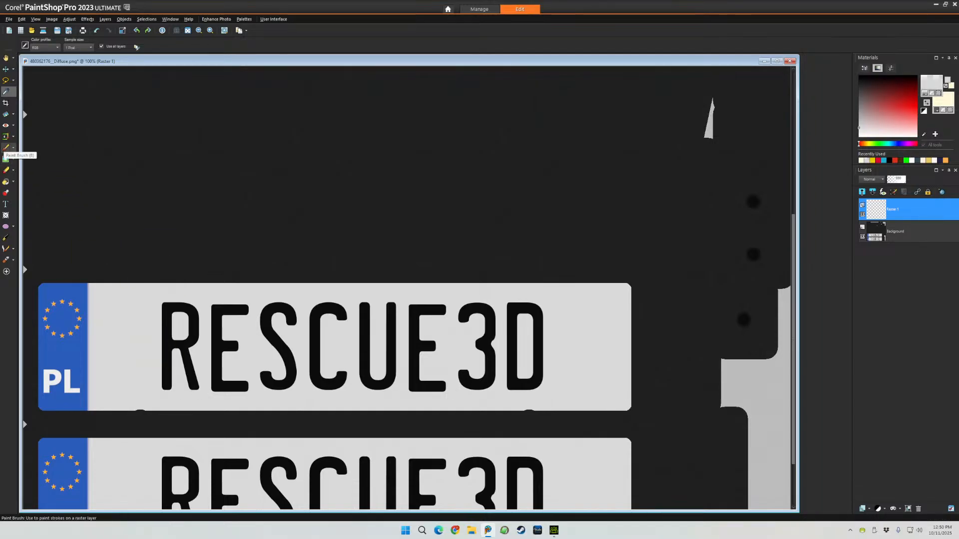
{"action": "left_click", "coordinate": [6, 148]}
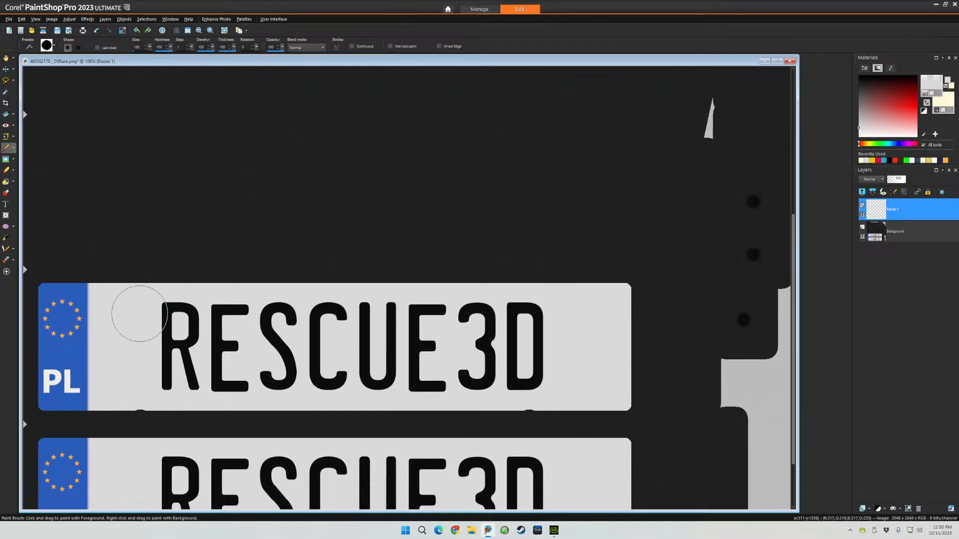
{"action": "mouse_move", "coordinate": [150, 317]}
{"action": "left_mouse_down"}
{"action": "mouse_move", "coordinate": [499, 324]}
{"action": "mouse_move", "coordinate": [544, 360]}
{"action": "mouse_move", "coordinate": [169, 368]}
{"action": "mouse_move", "coordinate": [302, 370]}
{"action": "left_mouse_up"}
{"action": "scroll", "coordinate": [315, 359], "scroll_direction": "down", "scroll_amount": 4}
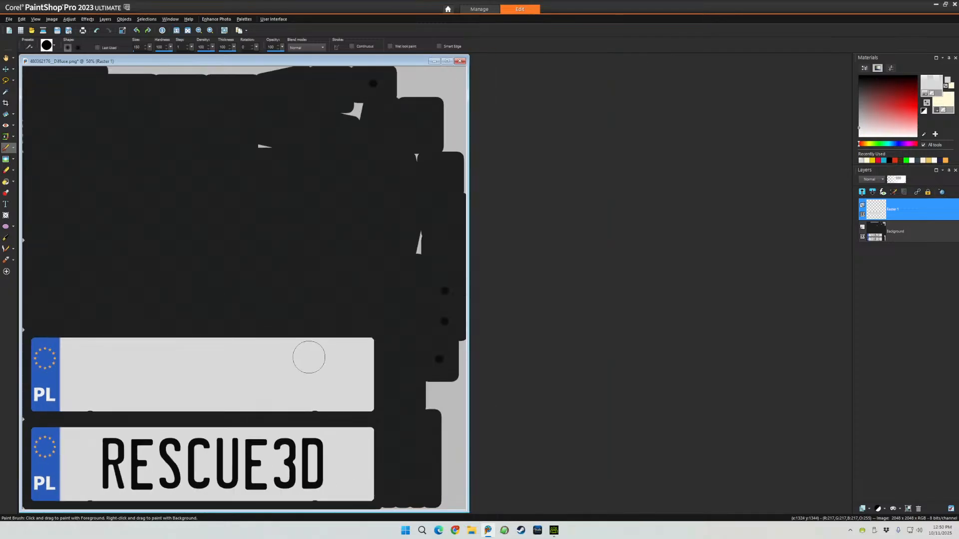
{"action": "scroll", "coordinate": [189, 441], "scroll_direction": "up", "scroll_amount": 5}
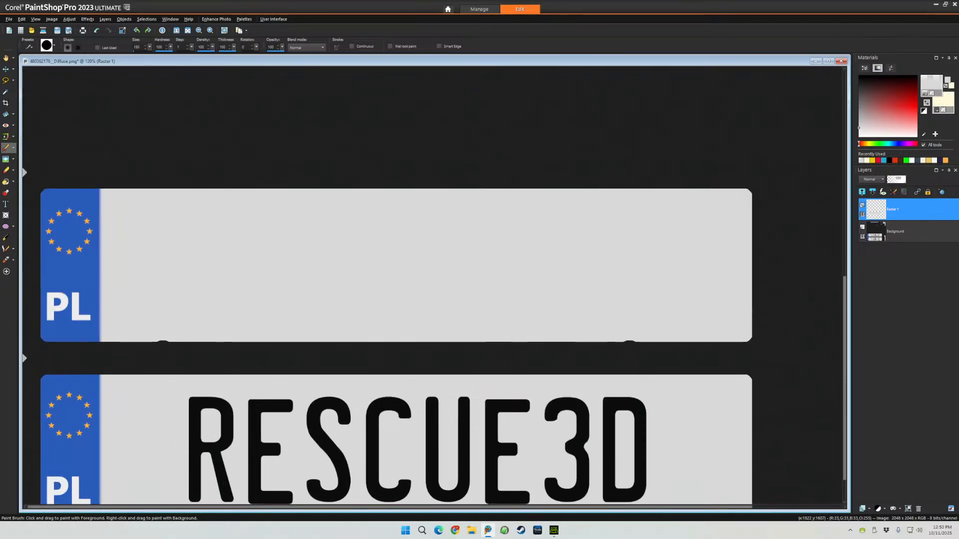
- Paint over the RESCUE3D lettering on the lower license plate and lower Raster 1's opacity until the old letters show faintly
{"action": "scroll", "coordinate": [845, 379], "scroll_direction": "down", "scroll_amount": 1}
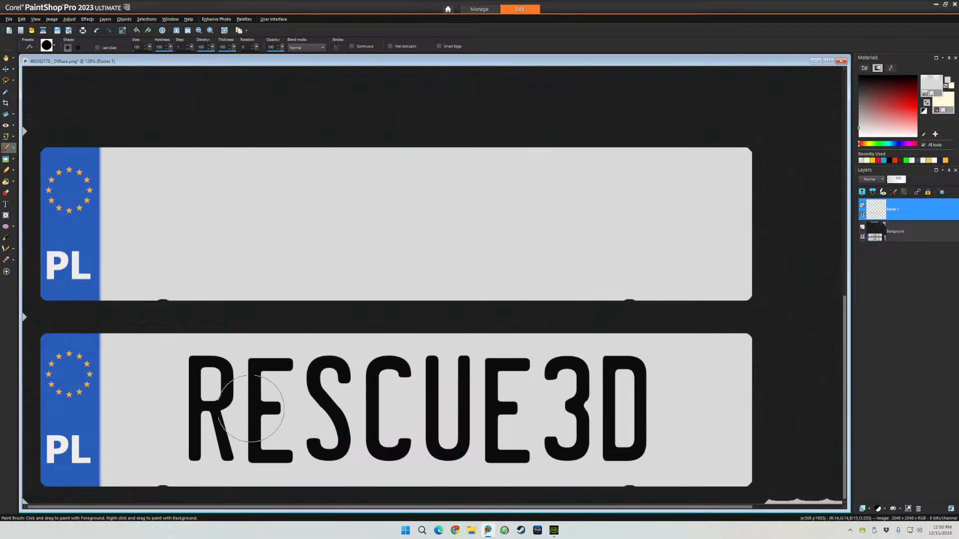
{"action": "mouse_move", "coordinate": [176, 377]}
{"action": "left_mouse_down"}
{"action": "mouse_move", "coordinate": [627, 371]}
{"action": "mouse_move", "coordinate": [638, 437]}
{"action": "mouse_move", "coordinate": [204, 437]}
{"action": "left_mouse_up"}
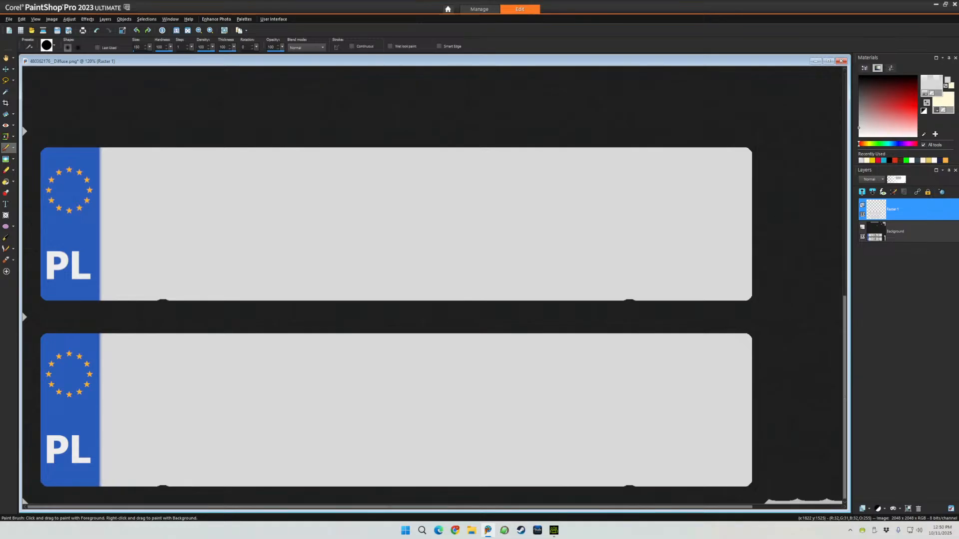
{"action": "left_click_drag", "start_coordinate": [905, 179], "coordinate": [904, 179]}
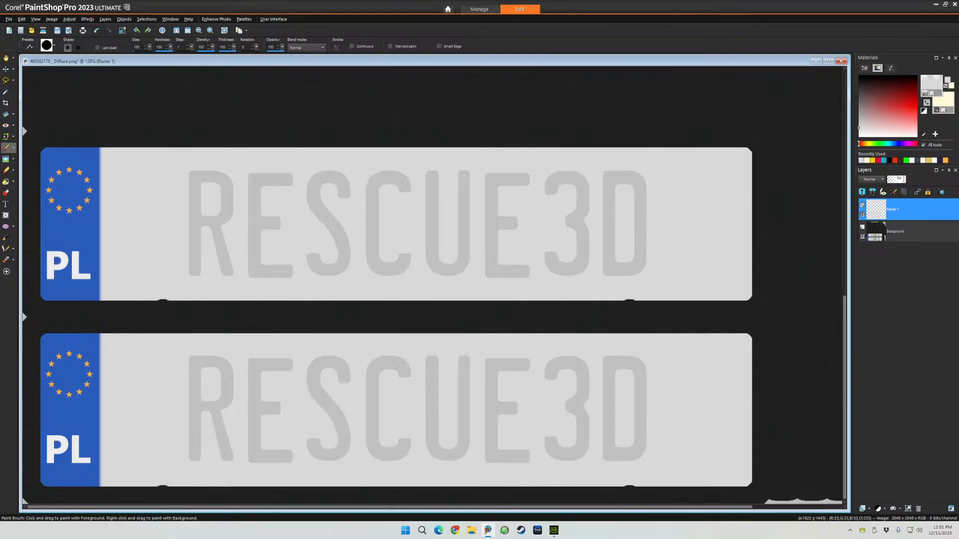
{"action": "left_click", "coordinate": [862, 214]}
{"action": "left_click", "coordinate": [862, 214]}
- Set the background material color to black (#000000)
{"action": "left_click", "coordinate": [941, 101]}
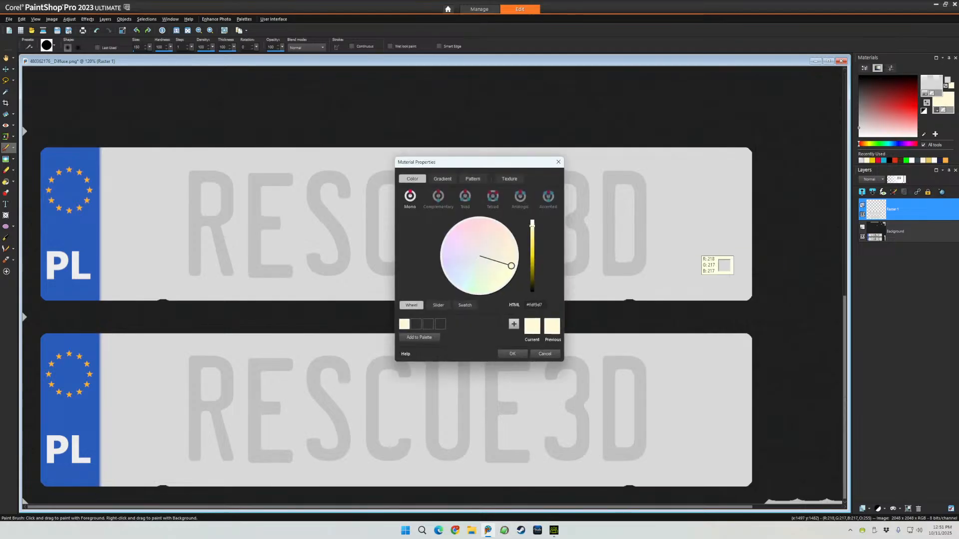
{"action": "left_click_drag", "start_coordinate": [532, 224], "coordinate": [532, 292]}
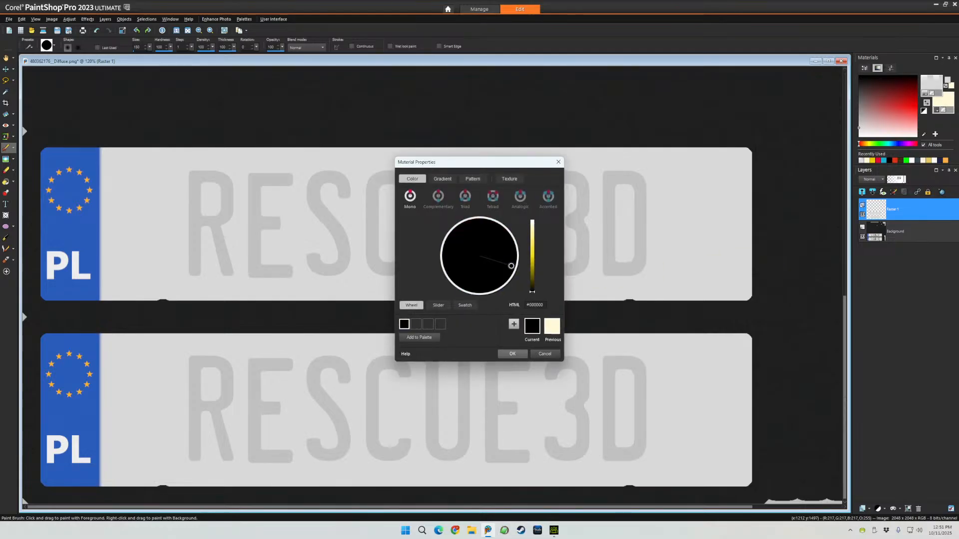
{"action": "left_click", "coordinate": [512, 353]}
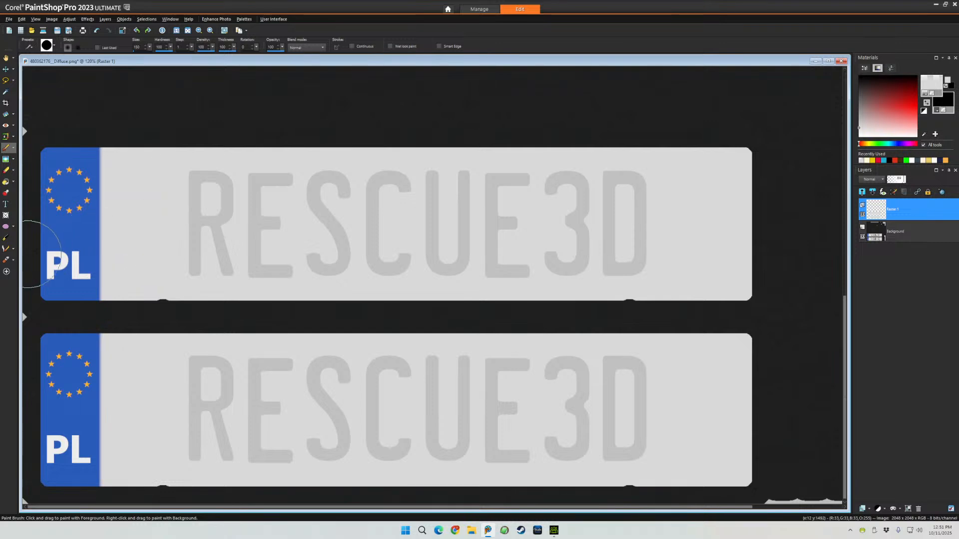
- Add the custom plate name in capitals as black vector text without a stroke on the upper license plate
{"action": "left_click", "coordinate": [6, 204]}
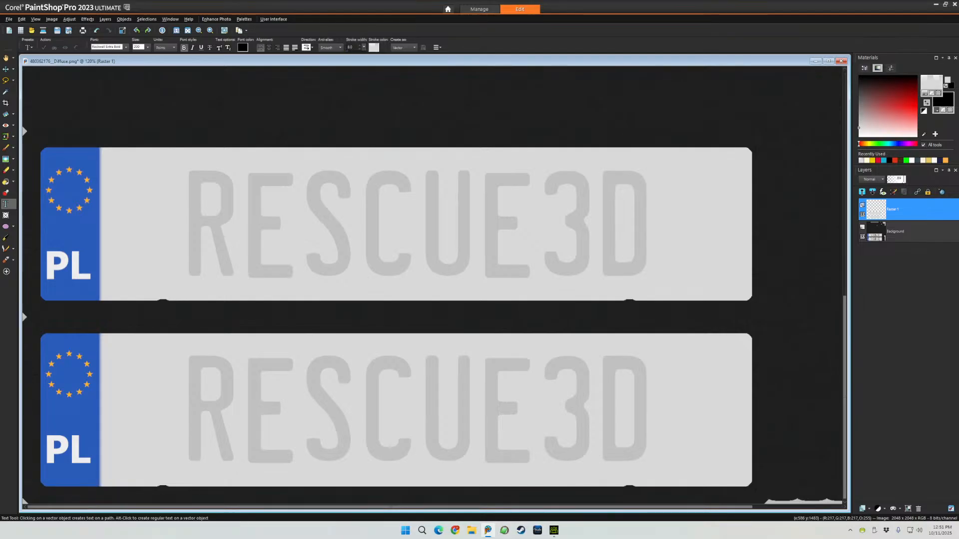
{"action": "left_click_drag", "start_coordinate": [363, 47], "coordinate": [364, 57]}
{"action": "left_click", "coordinate": [196, 235]}
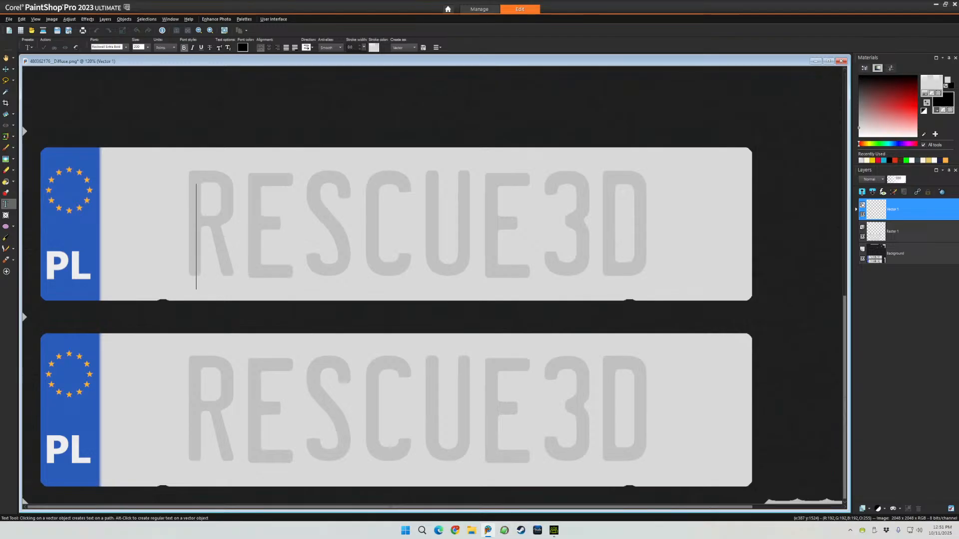
{"action": "type", "text": "LANCE"}
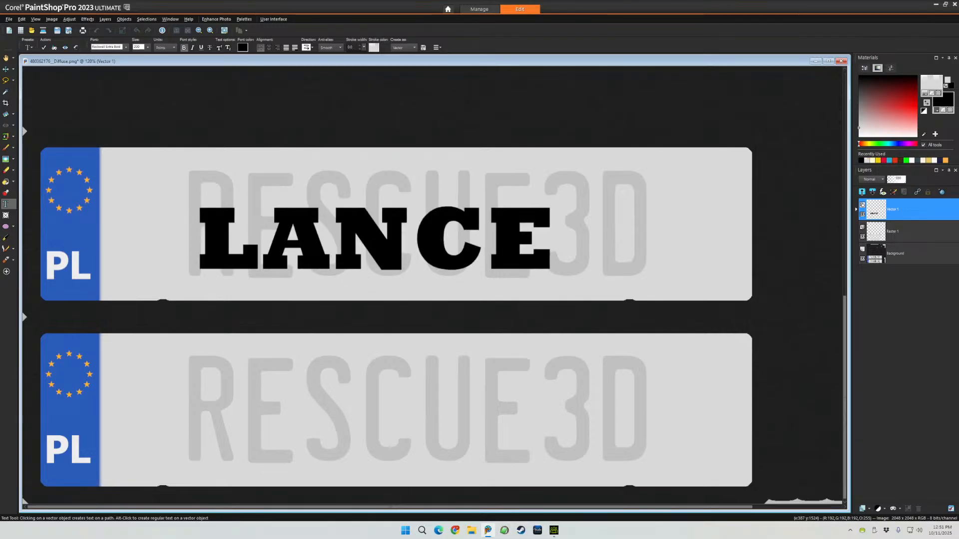
- Change the font of all the new plate text to Arial Rounded MT Bold
{"action": "key", "text": "ctrl+a"}
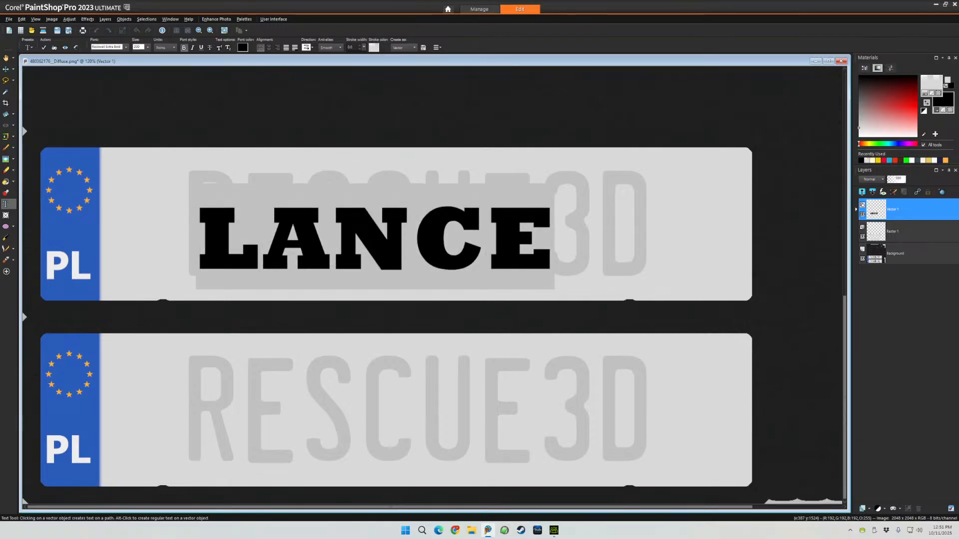
{"action": "left_click", "coordinate": [125, 47]}
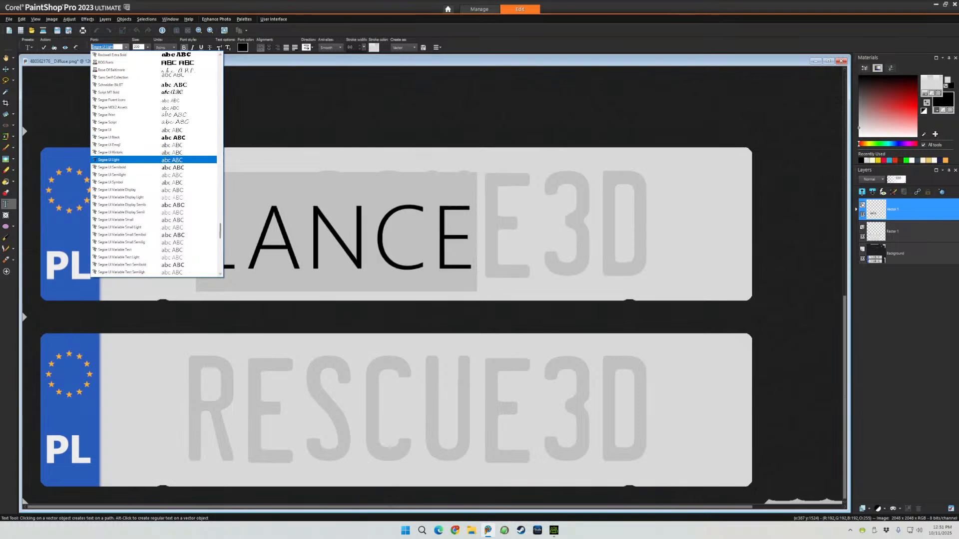
{"action": "scroll", "coordinate": [154, 165], "scroll_direction": "up", "scroll_amount": 3}
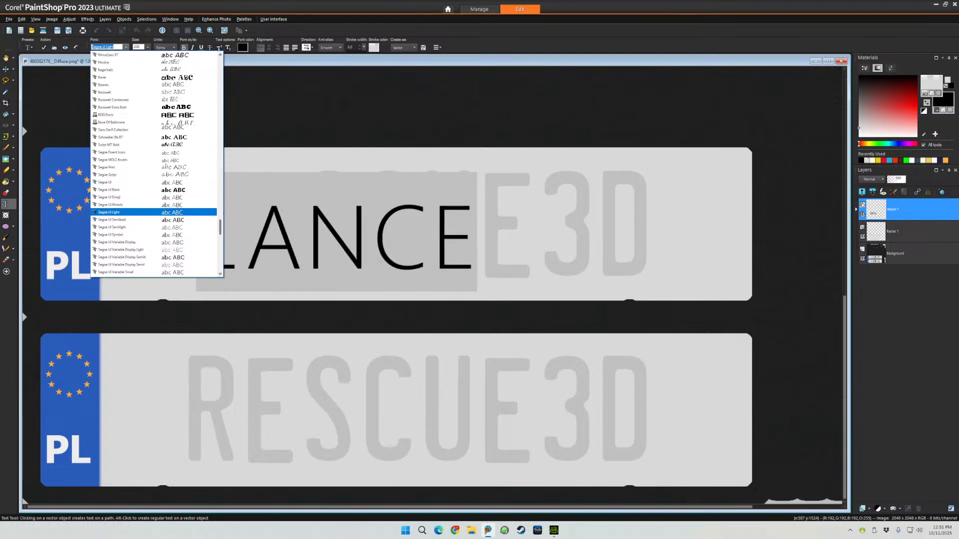
{"action": "scroll", "coordinate": [154, 165], "scroll_direction": "up", "scroll_amount": 1}
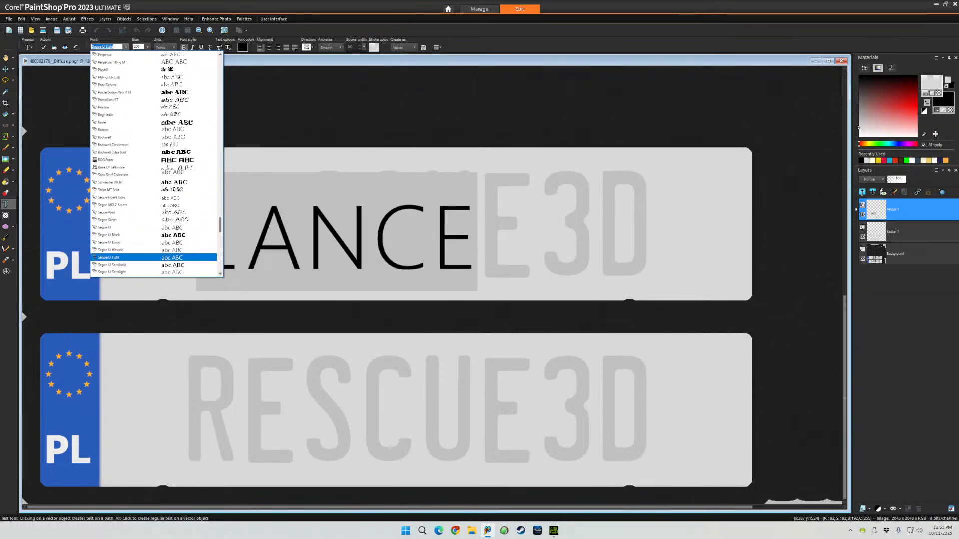
{"action": "scroll", "coordinate": [154, 164], "scroll_direction": "up", "scroll_amount": 5}
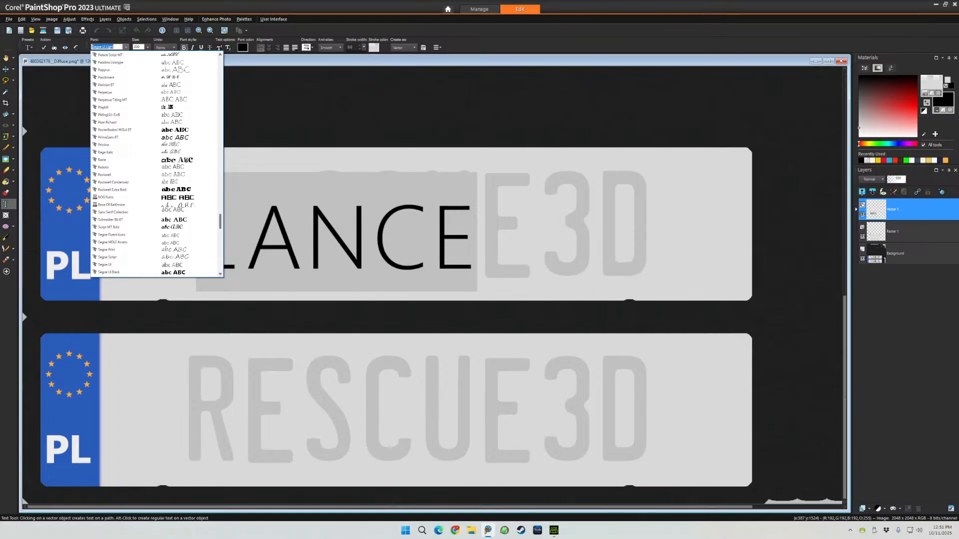
{"action": "scroll", "coordinate": [166, 276], "scroll_direction": "up", "scroll_amount": 2}
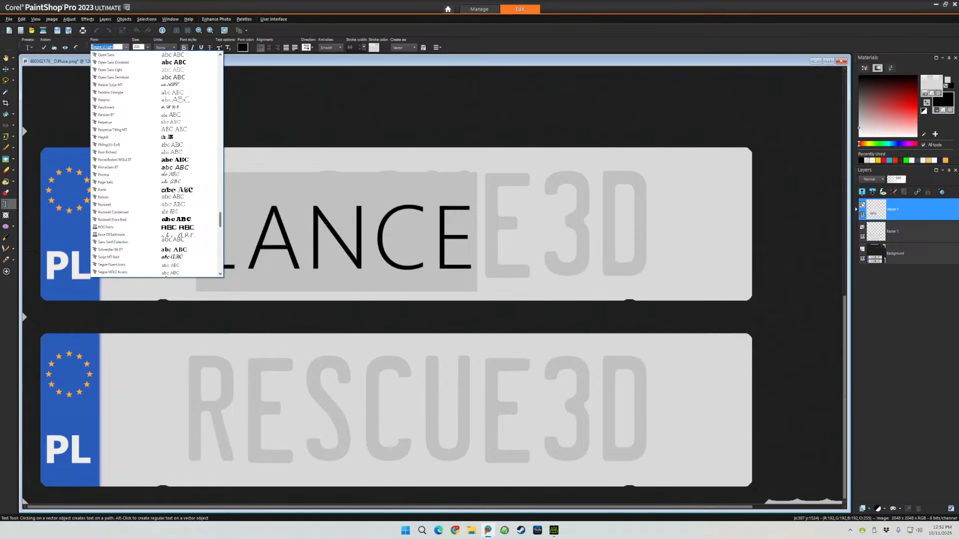
{"action": "scroll", "coordinate": [166, 275], "scroll_direction": "up", "scroll_amount": 1}
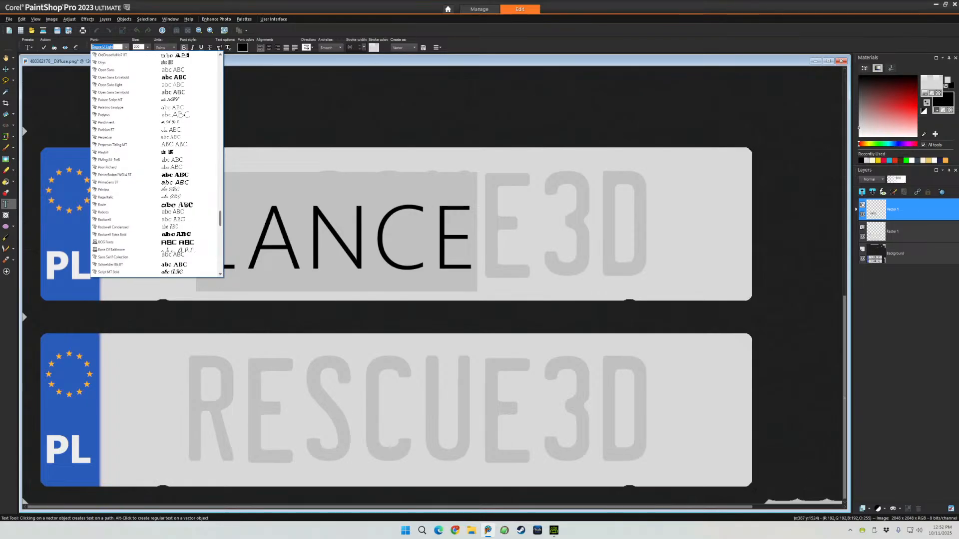
{"action": "scroll", "coordinate": [166, 276], "scroll_direction": "up", "scroll_amount": 3}
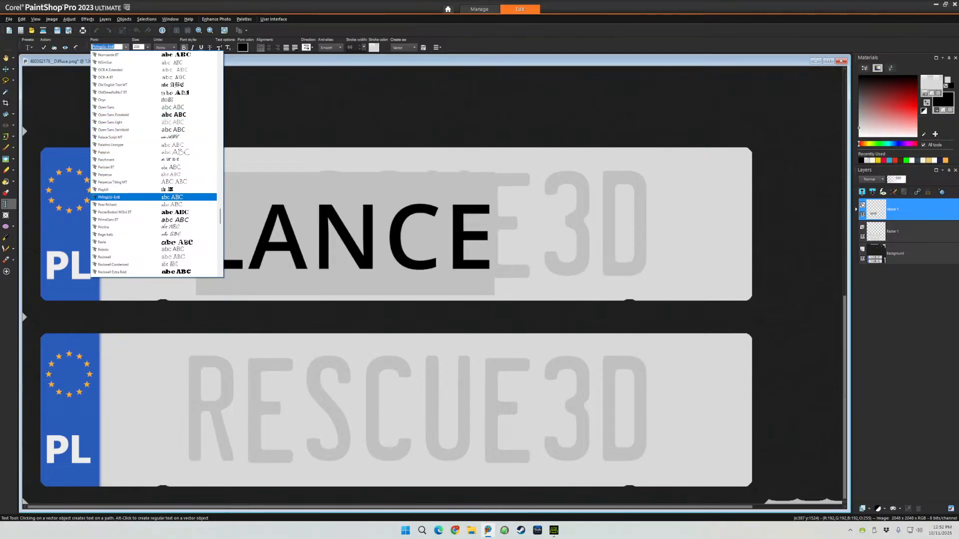
{"action": "scroll", "coordinate": [155, 165], "scroll_direction": "up", "scroll_amount": 12}
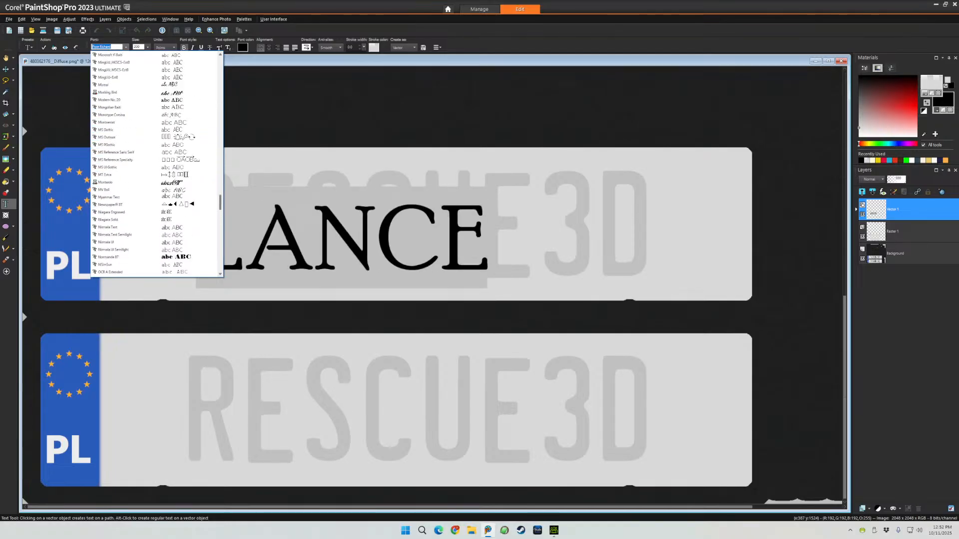
{"action": "scroll", "coordinate": [154, 165], "scroll_direction": "up", "scroll_amount": 15}
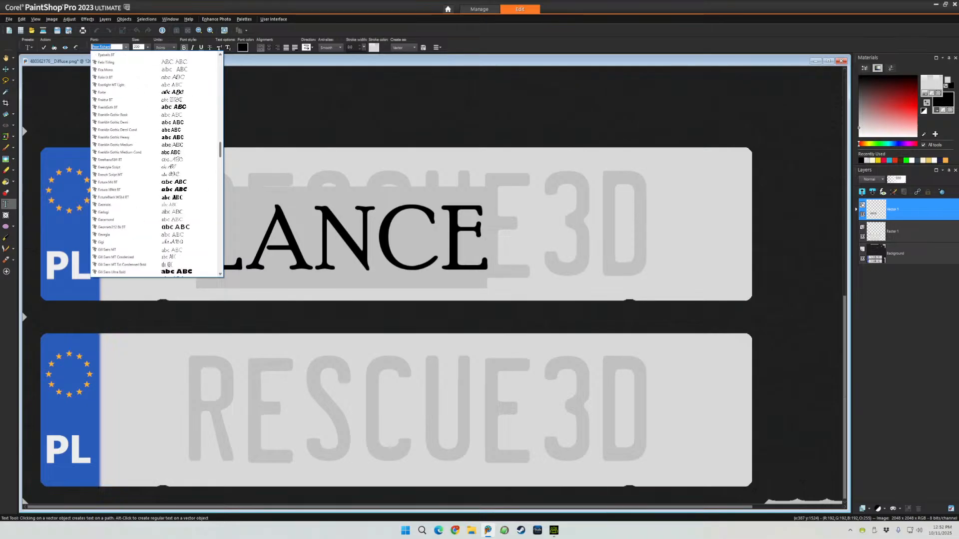
{"action": "scroll", "coordinate": [154, 165], "scroll_direction": "down", "scroll_amount": 10}
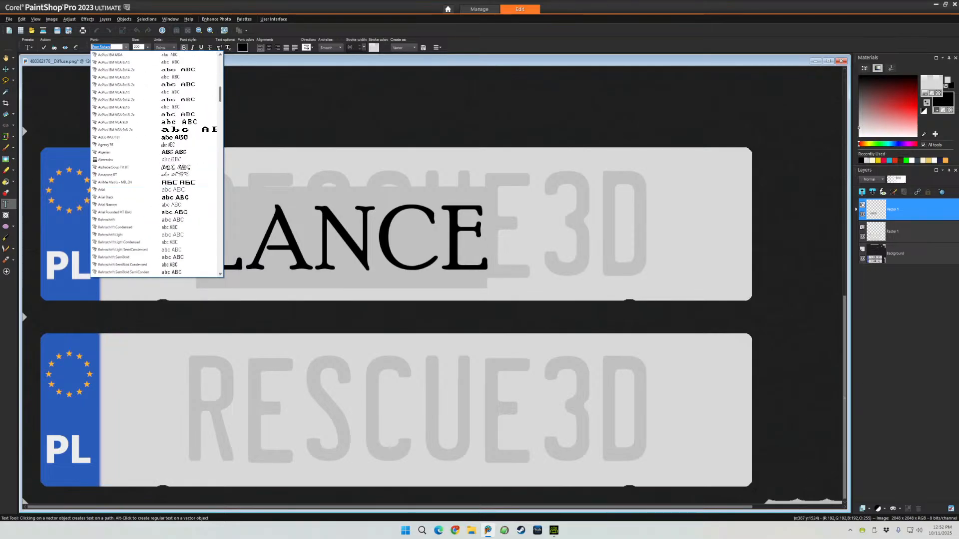
{"action": "scroll", "coordinate": [158, 164], "scroll_direction": "up", "scroll_amount": 1}
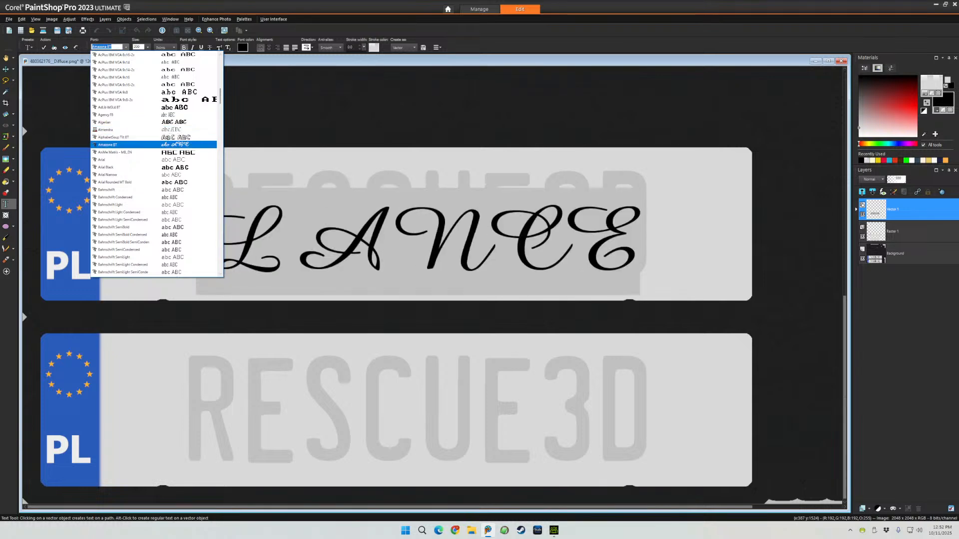
{"action": "key", "text": "Down"}
{"action": "key", "text": "Down"}
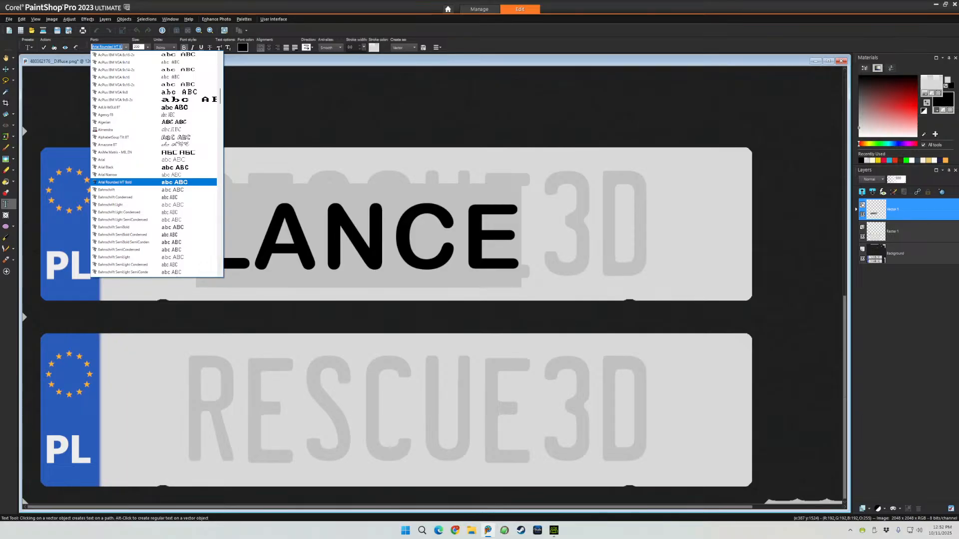
{"action": "key", "text": "Escape"}
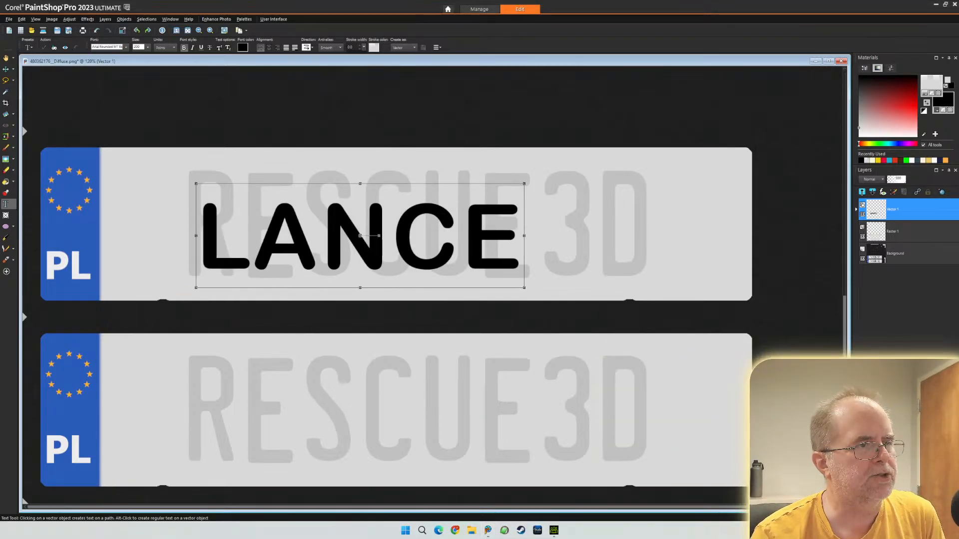
- Move and stretch the text to match the faint RESCUE3D lettering on the upper plate, and lower Raster 1's opacity a little further
{"action": "left_click_drag", "start_coordinate": [360, 236], "coordinate": [344, 242]}
{"action": "left_click_drag", "start_coordinate": [508, 190], "coordinate": [641, 147]}
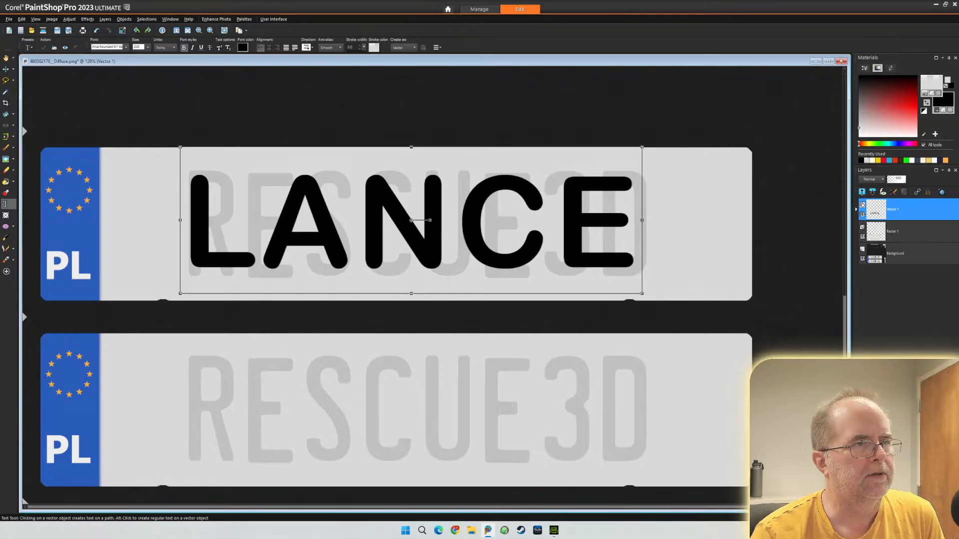
{"action": "left_click_drag", "start_coordinate": [411, 148], "coordinate": [411, 142]}
{"action": "left_click_drag", "start_coordinate": [411, 293], "coordinate": [411, 306]}
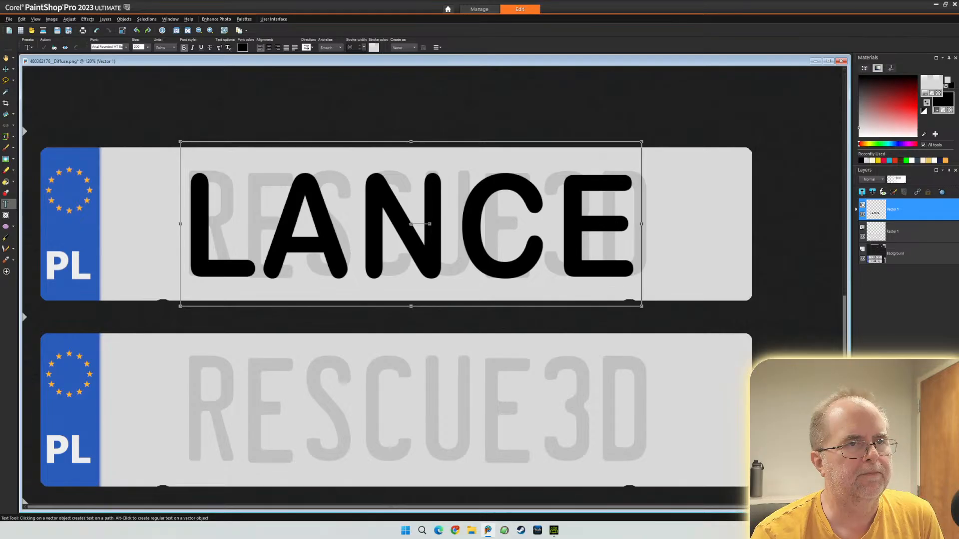
{"action": "left_click_drag", "start_coordinate": [641, 224], "coordinate": [651, 224]}
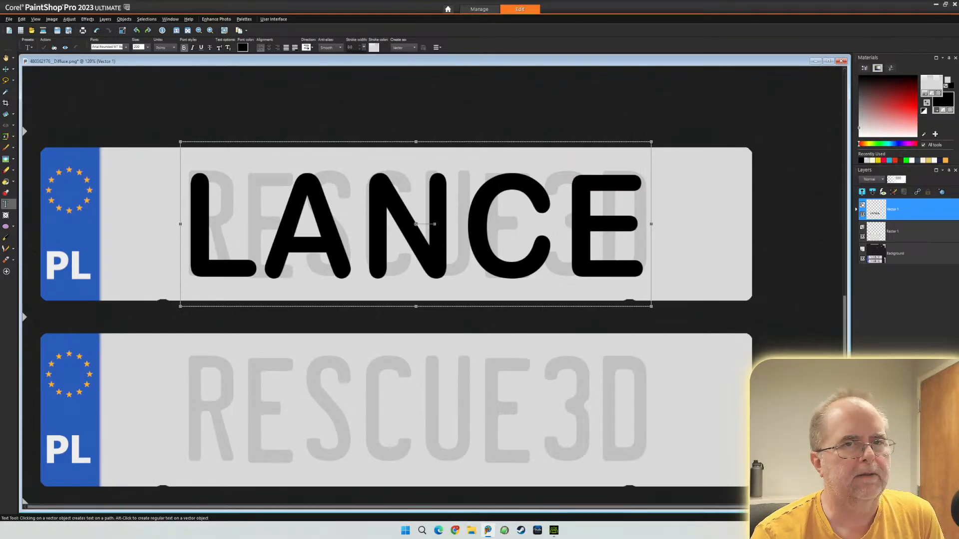
{"action": "left_click", "coordinate": [892, 231]}
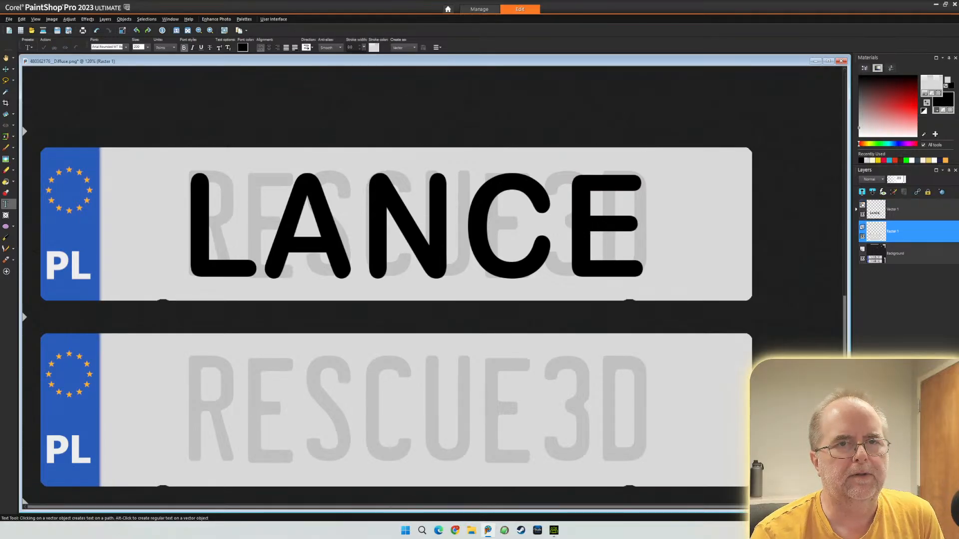
{"action": "left_click_drag", "start_coordinate": [903, 179], "coordinate": [902, 179]}
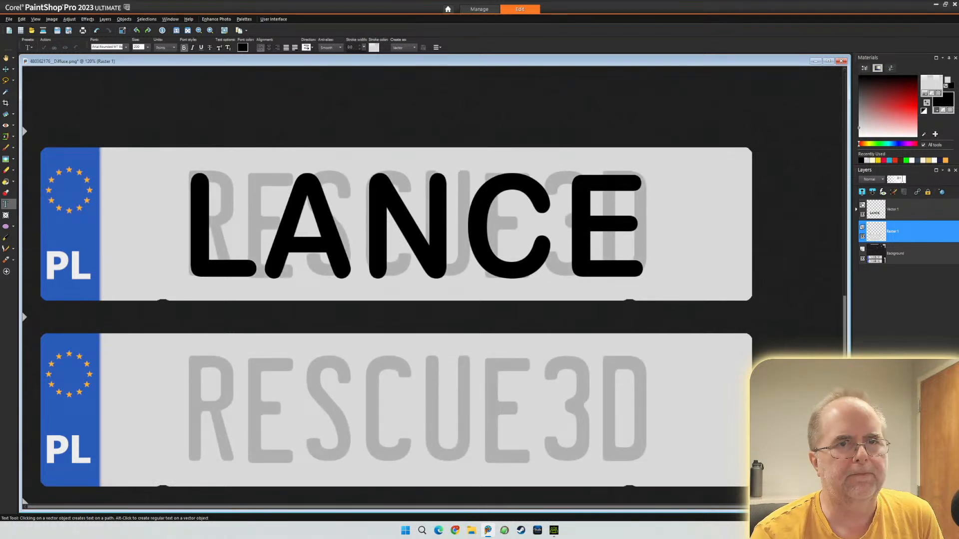
- Duplicate the Vector 1 text layer and align the copy with the faint lettering on the lower license plate
{"action": "left_click", "coordinate": [892, 209]}
{"action": "right_click", "coordinate": [892, 210]}
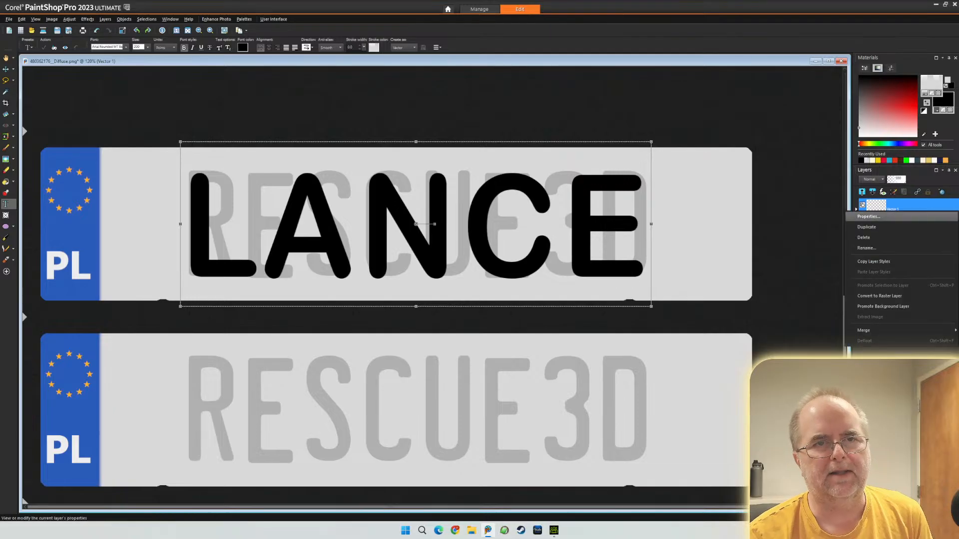
{"action": "left_click", "coordinate": [866, 227]}
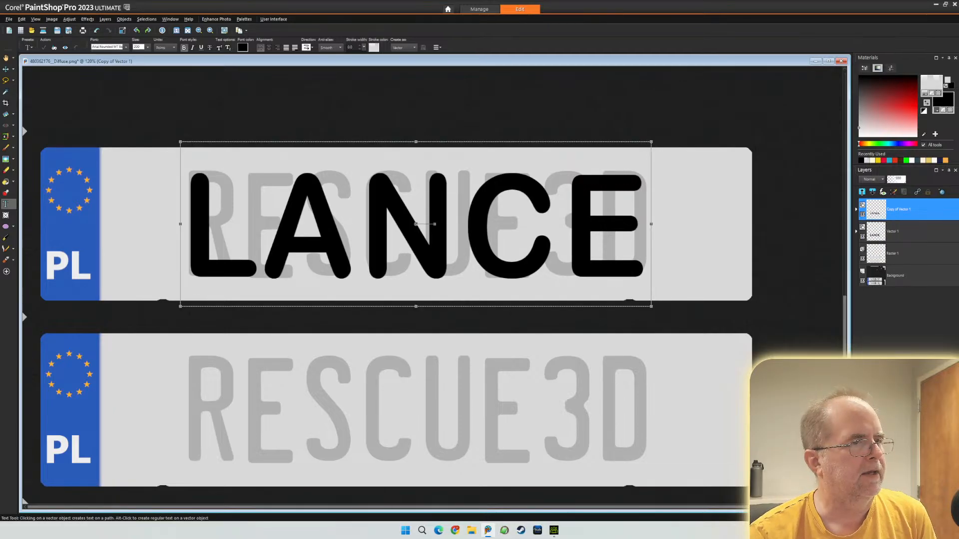
{"action": "left_click_drag", "start_coordinate": [416, 224], "coordinate": [413, 407]}
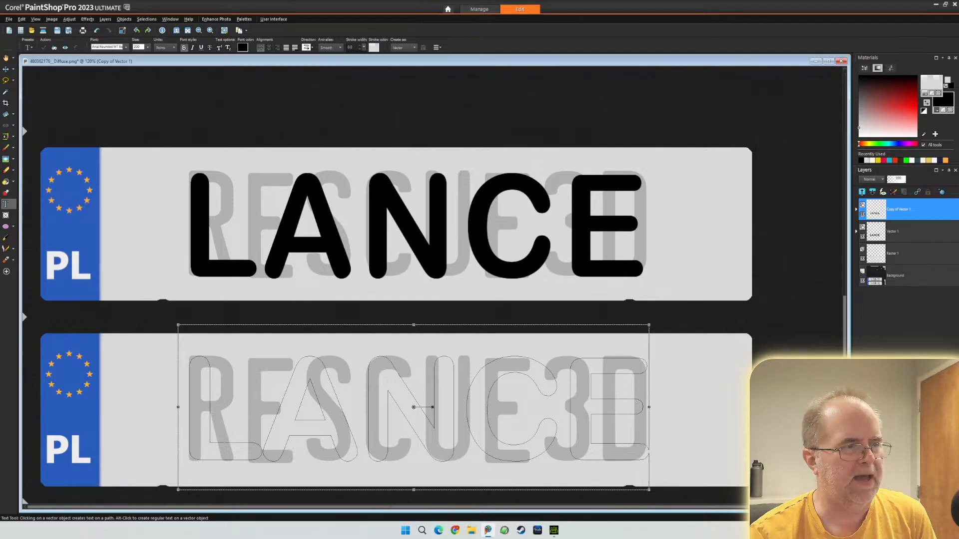
{"action": "left_click_drag", "start_coordinate": [413, 407], "coordinate": [414, 408]}
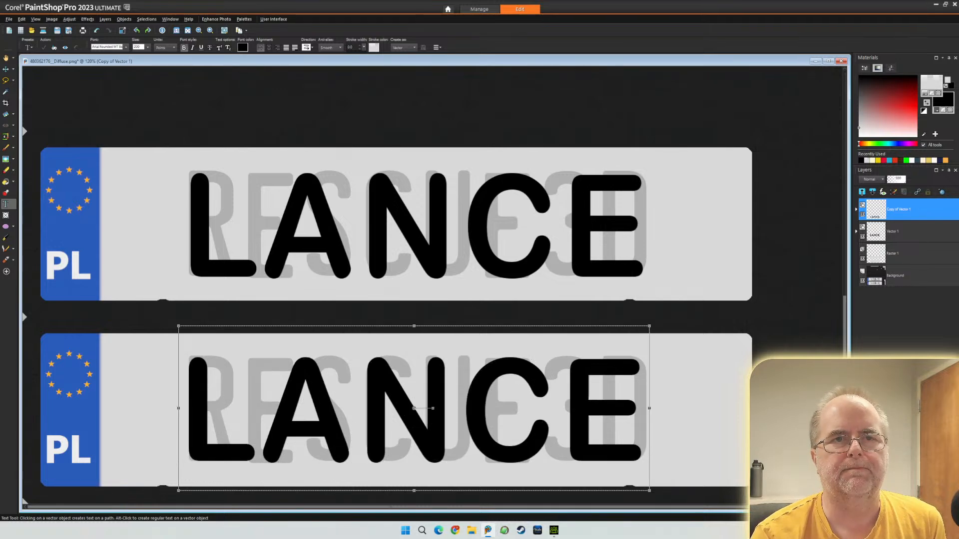
- Restore Raster 1's opacity to 100 to hide the old RESCUE3D lettering on both plates
{"action": "left_click", "coordinate": [894, 253]}
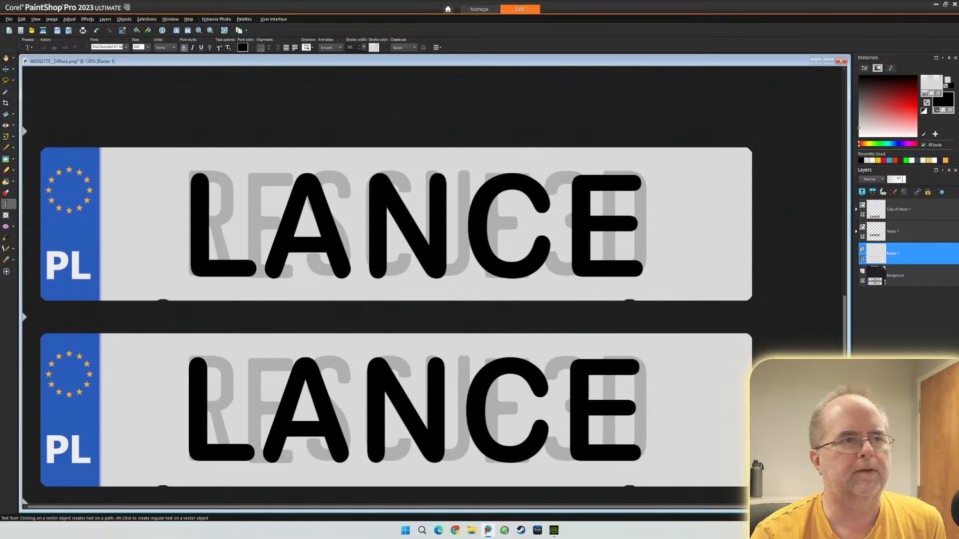
{"action": "left_click_drag", "start_coordinate": [902, 179], "coordinate": [906, 179]}
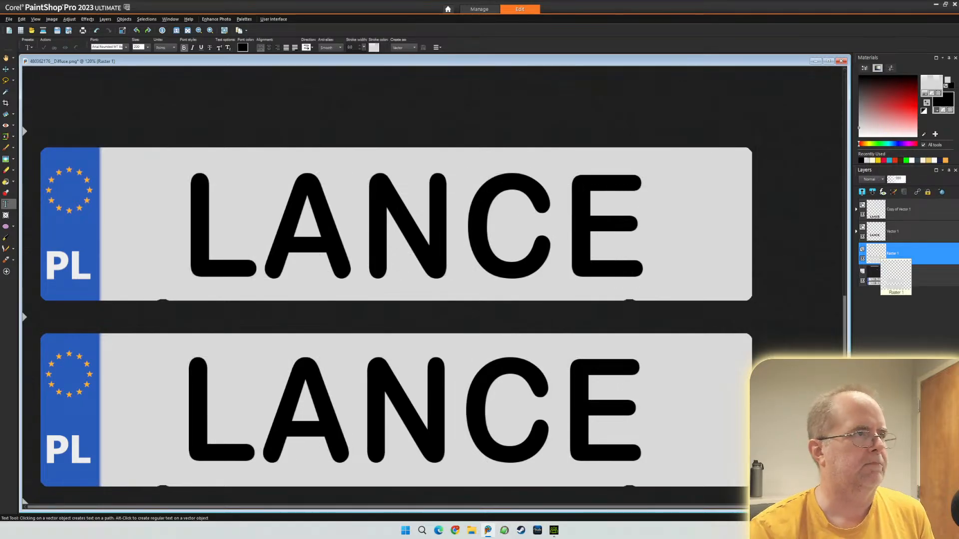
{"action": "scroll", "coordinate": [434, 287], "scroll_direction": "down", "scroll_amount": 4}
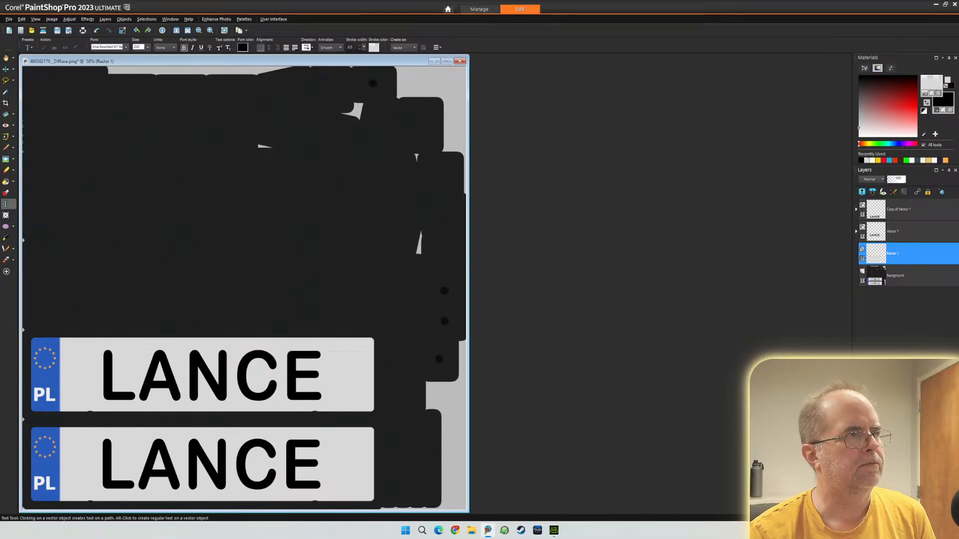
- Save the edited Diffuse texture as PNG over the existing file in the CharacterCreator4Temp folder, accepting the replacement
{"action": "left_click", "coordinate": [9, 19]}
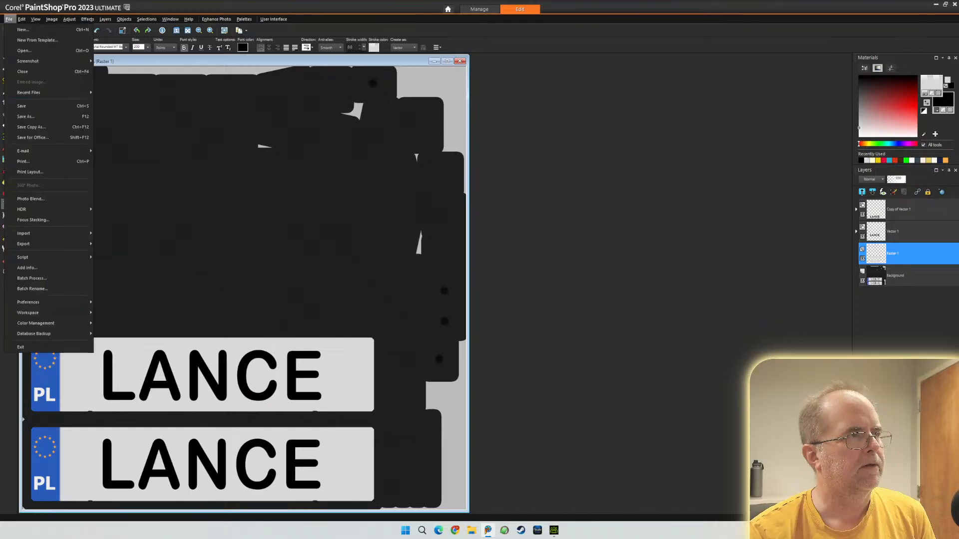
{"action": "left_click", "coordinate": [26, 116]}
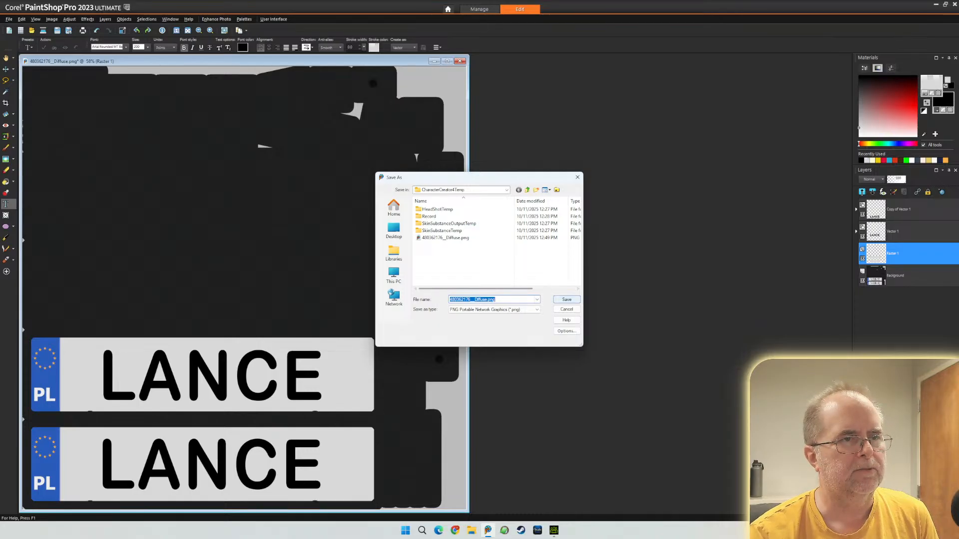
{"action": "key", "text": "Return"}
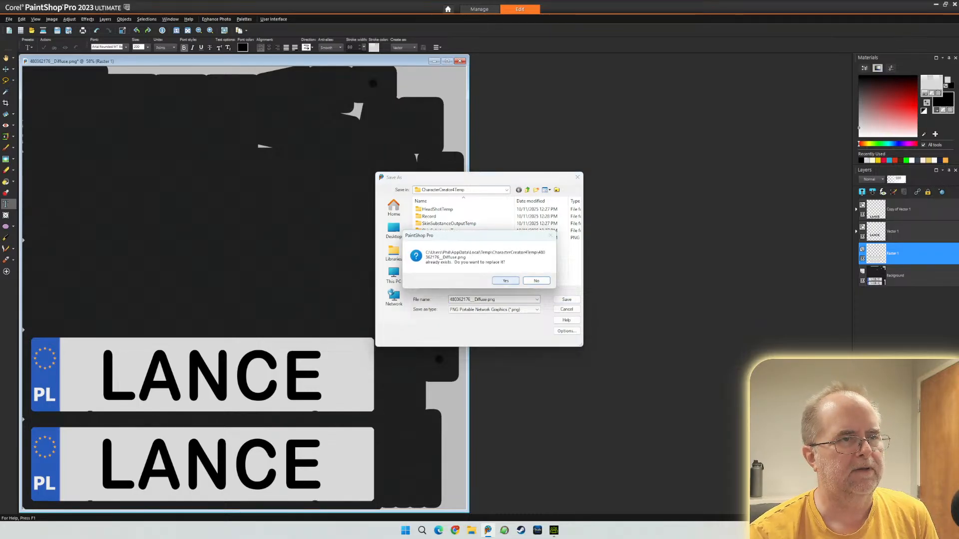
{"action": "left_click", "coordinate": [506, 280]}
{"action": "key", "text": "Return"}
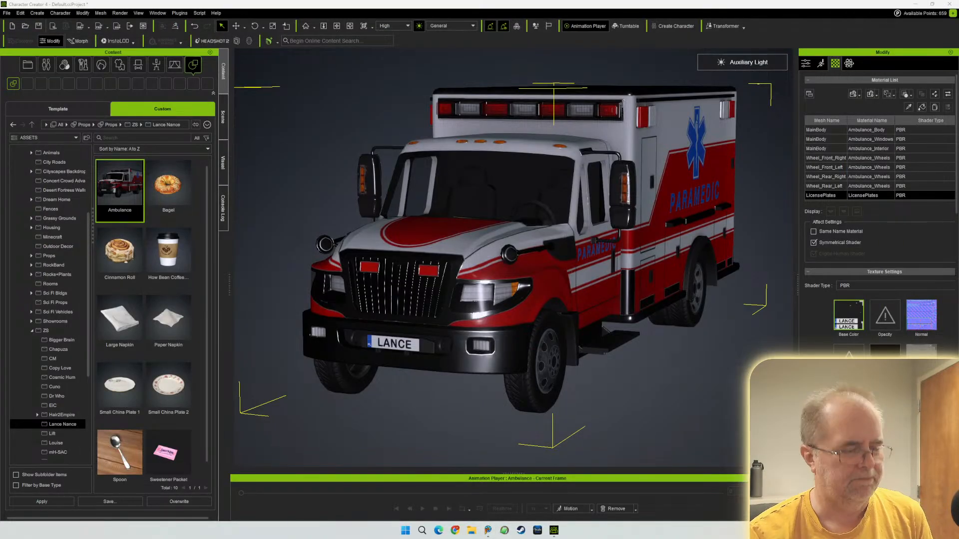
- Inspect the ambulance's front license plate up close in Character Creator for leftover traces of the old embossed lettering
{"action": "right_click_drag", "start_coordinate": [499, 259], "coordinate": [574, 235]}
{"action": "right_click_drag", "start_coordinate": [663, 230], "coordinate": [636, 316]}
{"action": "scroll", "coordinate": [636, 316], "scroll_direction": "up", "scroll_amount": 5}
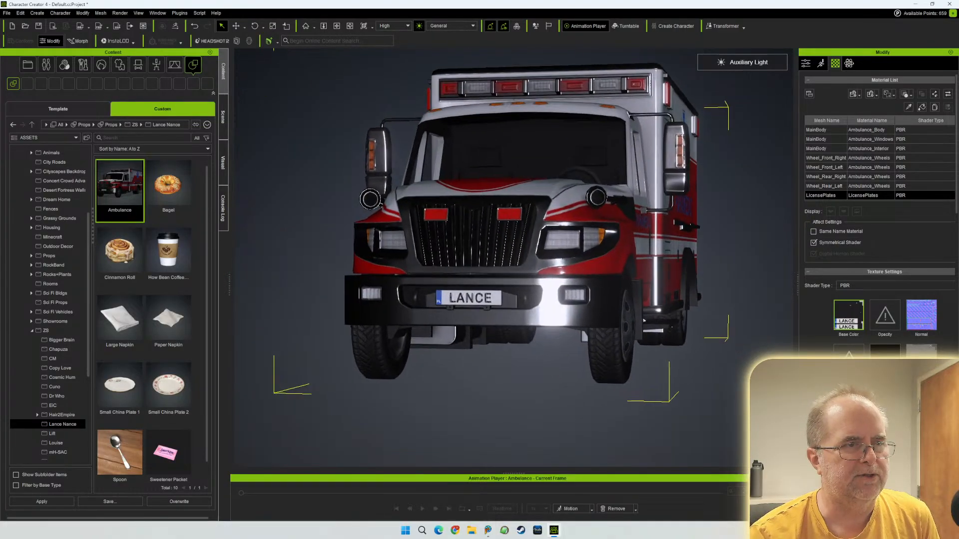
{"action": "scroll", "coordinate": [514, 258], "scroll_direction": "up", "scroll_amount": 6}
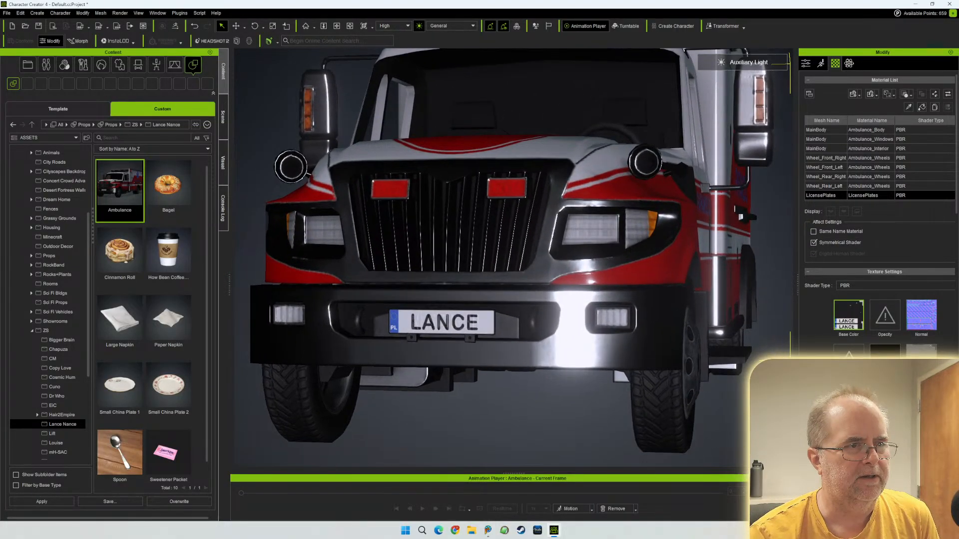
{"action": "scroll", "coordinate": [514, 257], "scroll_direction": "up", "scroll_amount": 2}
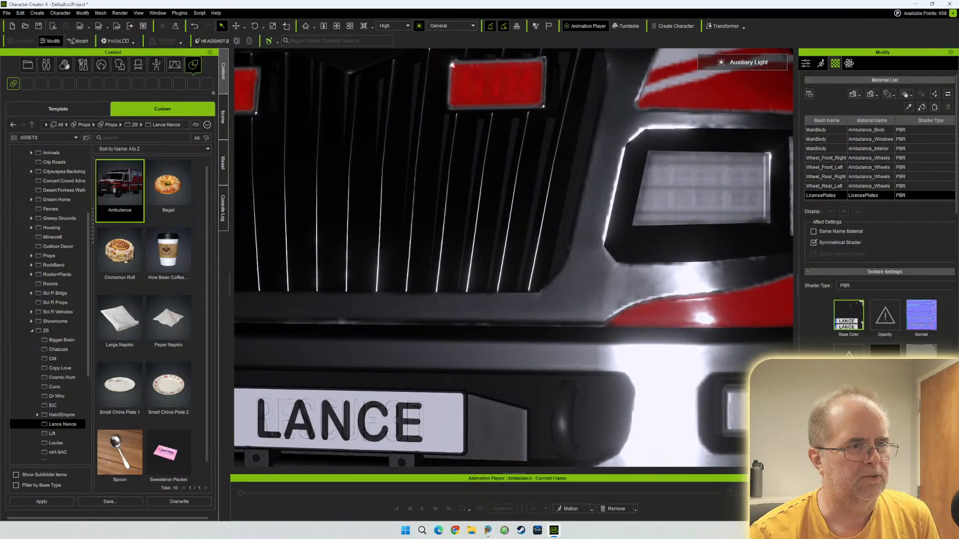
{"action": "middle_click_drag", "start_coordinate": [514, 257], "coordinate": [665, 146]}
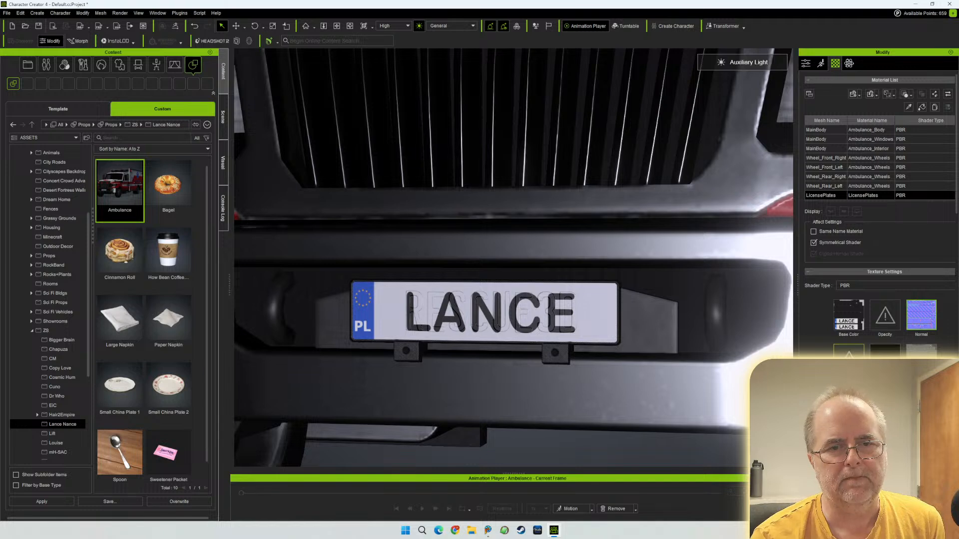
{"action": "scroll", "coordinate": [881, 214], "scroll_direction": "down", "scroll_amount": 1}
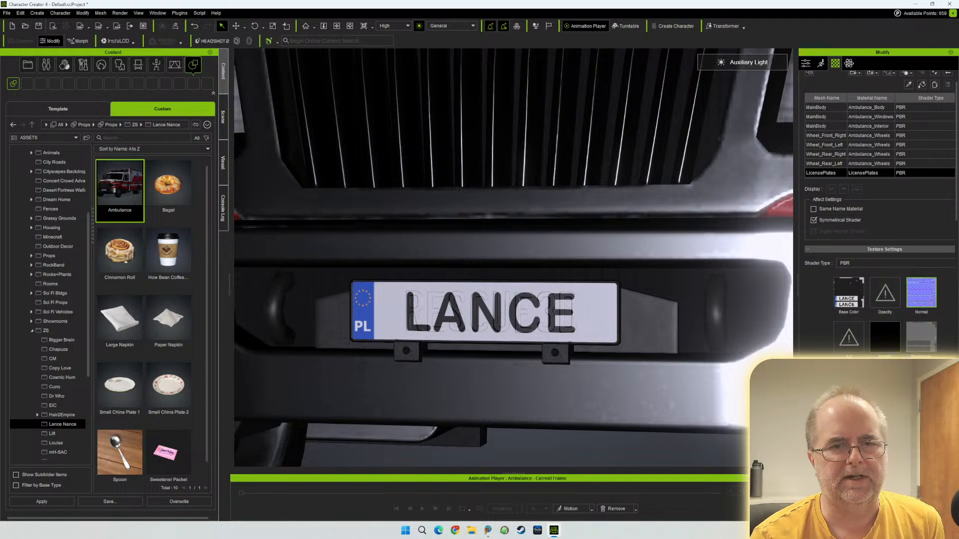
- In PaintShop Pro, sample the flat plate colour of the Bump image and paint over the RESCUE3D lettering on both plates
{"action": "left_click", "coordinate": [487, 530]}
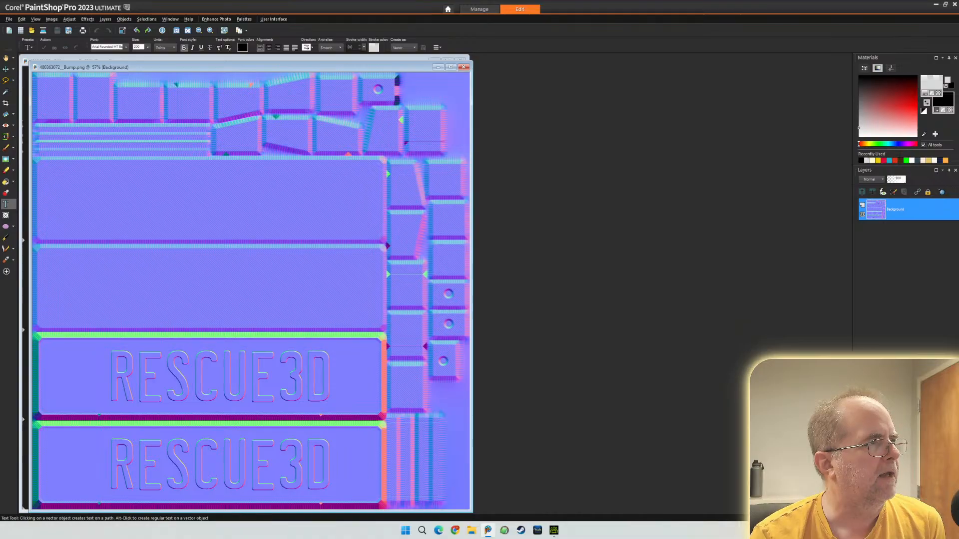
{"action": "left_click", "coordinate": [6, 92]}
{"action": "left_click", "coordinate": [73, 384]}
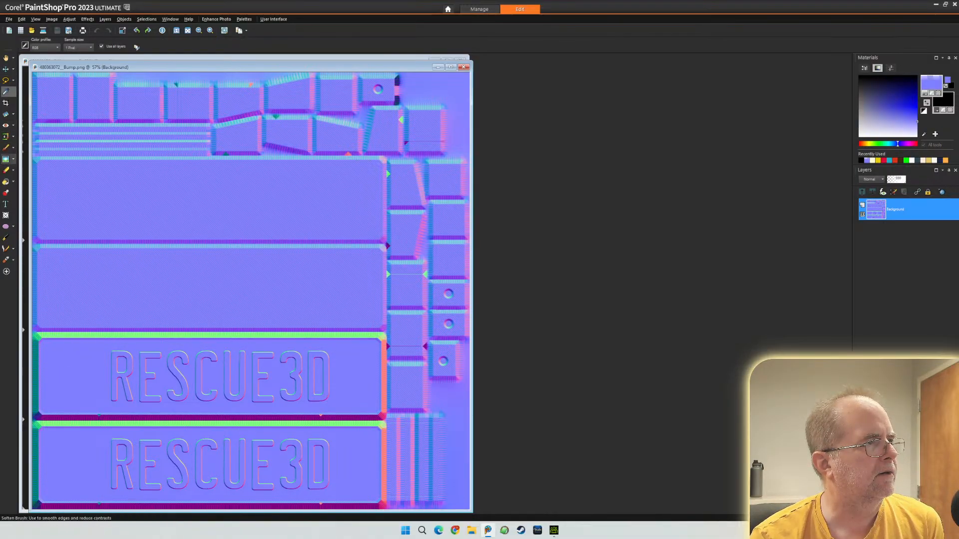
{"action": "left_click", "coordinate": [6, 147]}
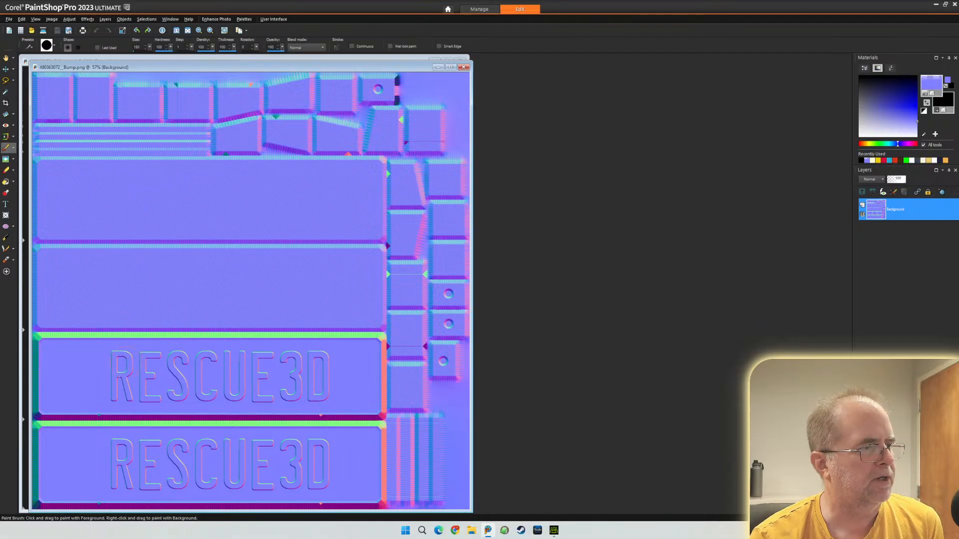
{"action": "mouse_move", "coordinate": [105, 367]}
{"action": "left_mouse_down"}
{"action": "mouse_move", "coordinate": [324, 366]}
{"action": "mouse_move", "coordinate": [250, 387]}
{"action": "mouse_move", "coordinate": [110, 384]}
{"action": "mouse_move", "coordinate": [245, 398]}
{"action": "mouse_move", "coordinate": [317, 399]}
{"action": "mouse_move", "coordinate": [325, 388]}
{"action": "left_mouse_up"}
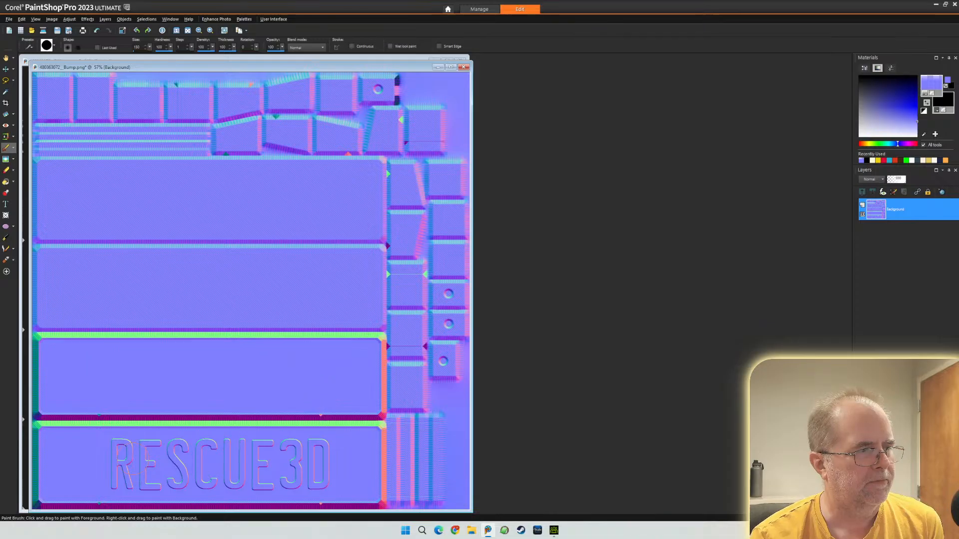
{"action": "mouse_move", "coordinate": [108, 452]}
{"action": "left_mouse_down"}
{"action": "mouse_move", "coordinate": [317, 455]}
{"action": "mouse_move", "coordinate": [325, 480]}
{"action": "mouse_move", "coordinate": [121, 474]}
{"action": "left_mouse_up"}
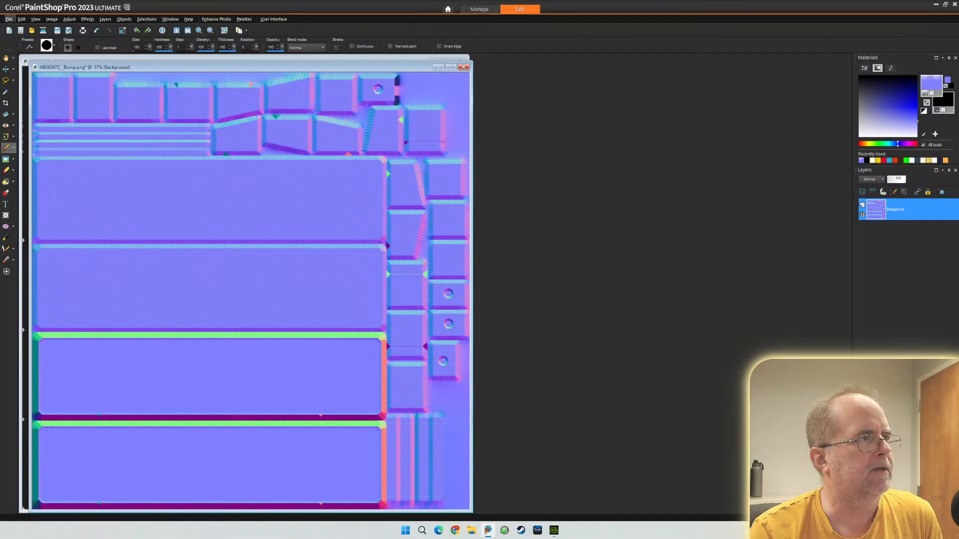
- Save the cleaned Bump texture as PNG over its existing file and return to Character Creator to check the front plate
{"action": "left_click", "coordinate": [8, 19]}
{"action": "left_click", "coordinate": [23, 116]}
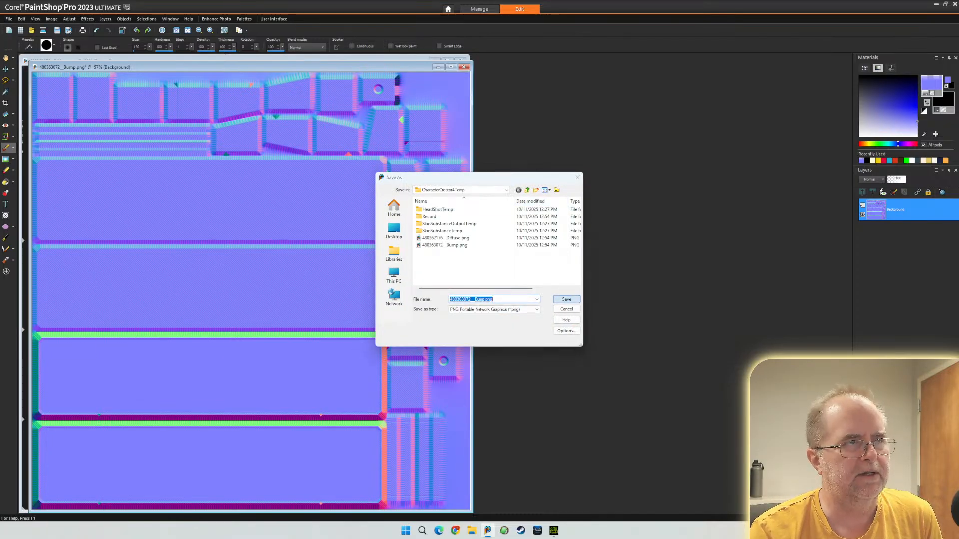
{"action": "key", "text": "Return"}
{"action": "left_click", "coordinate": [506, 280]}
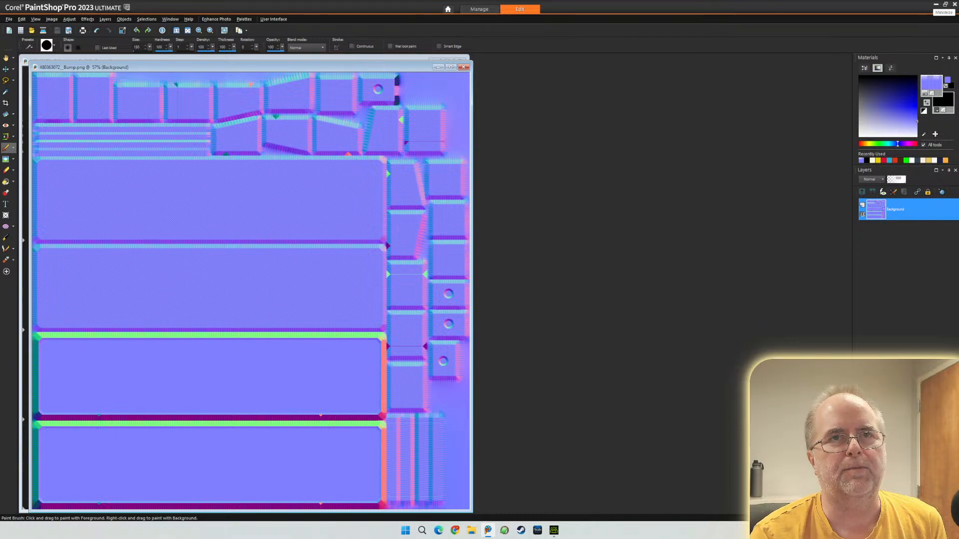
{"action": "left_click", "coordinate": [935, 4]}
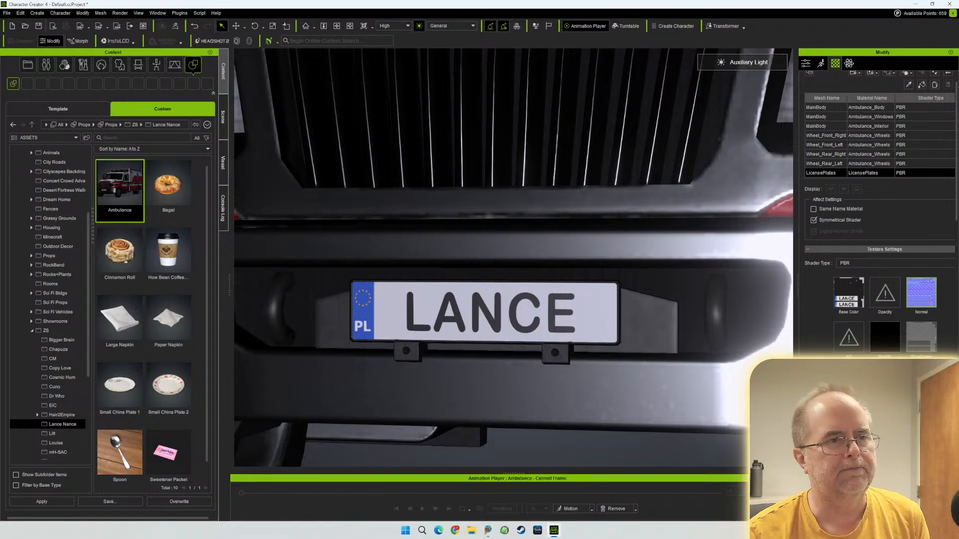
{"action": "mouse_move", "coordinate": [513, 257]}
{"action": "right_mouse_down"}
{"action": "mouse_move", "coordinate": [360, 258]}
{"action": "mouse_move", "coordinate": [485, 258]}
{"action": "mouse_move", "coordinate": [544, 279]}
{"action": "mouse_move", "coordinate": [587, 247]}
{"action": "mouse_move", "coordinate": [506, 240]}
{"action": "right_mouse_up"}
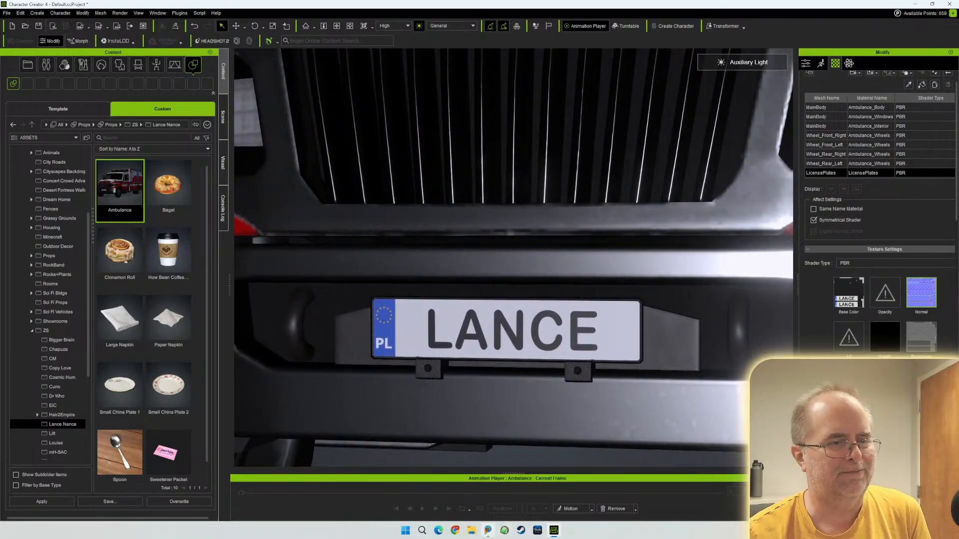
- Close the Bump and Diffuse images in PaintShop Pro and exit it to return to Character Creator
{"action": "mouse_move", "coordinate": [488, 530]}
{"action": "left_click", "coordinate": [524, 492]}
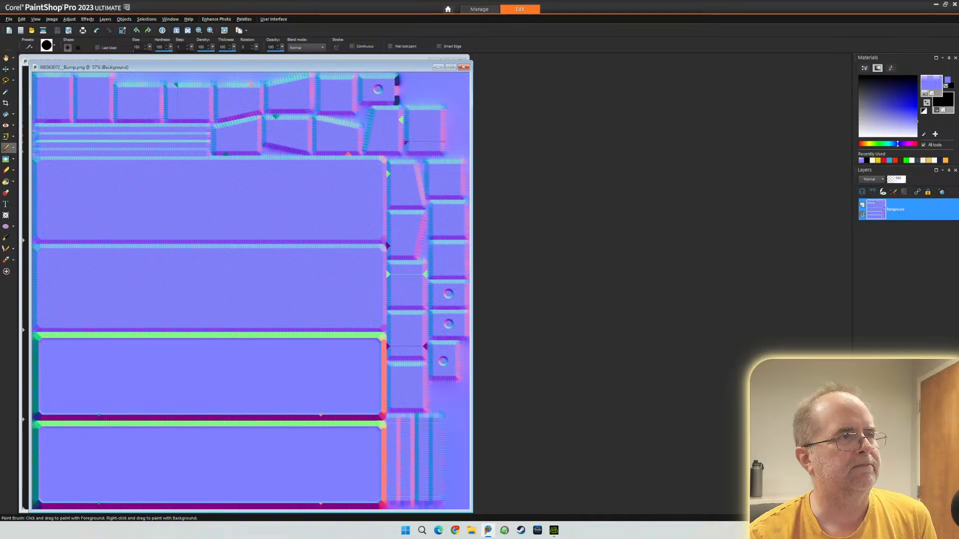
{"action": "left_click_drag", "start_coordinate": [224, 67], "coordinate": [442, 67]}
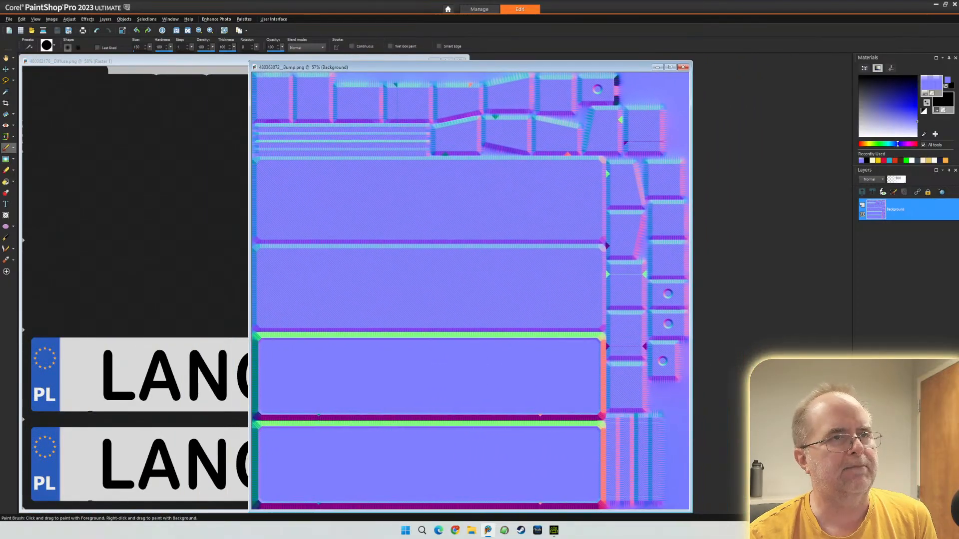
{"action": "left_click", "coordinate": [682, 67]}
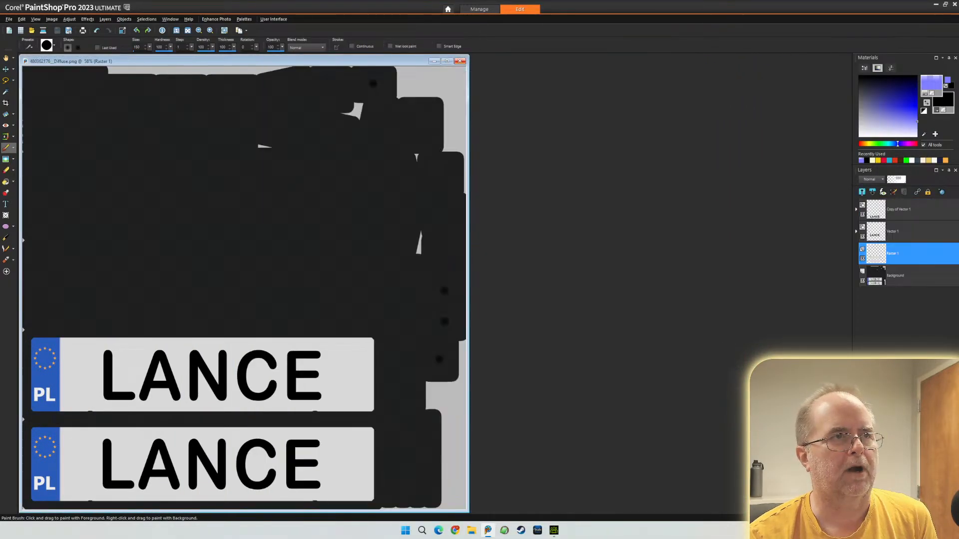
{"action": "left_click", "coordinate": [460, 61]}
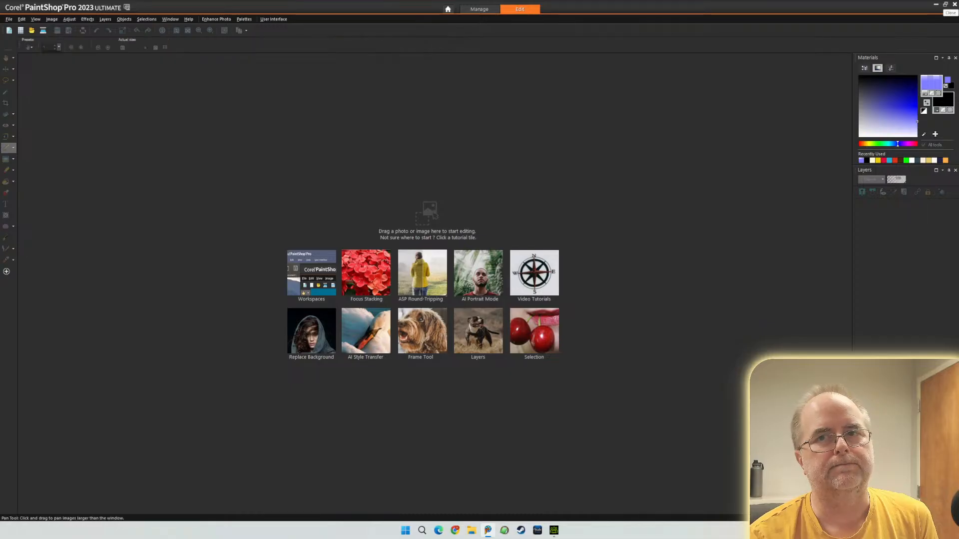
{"action": "left_click", "coordinate": [955, 4]}
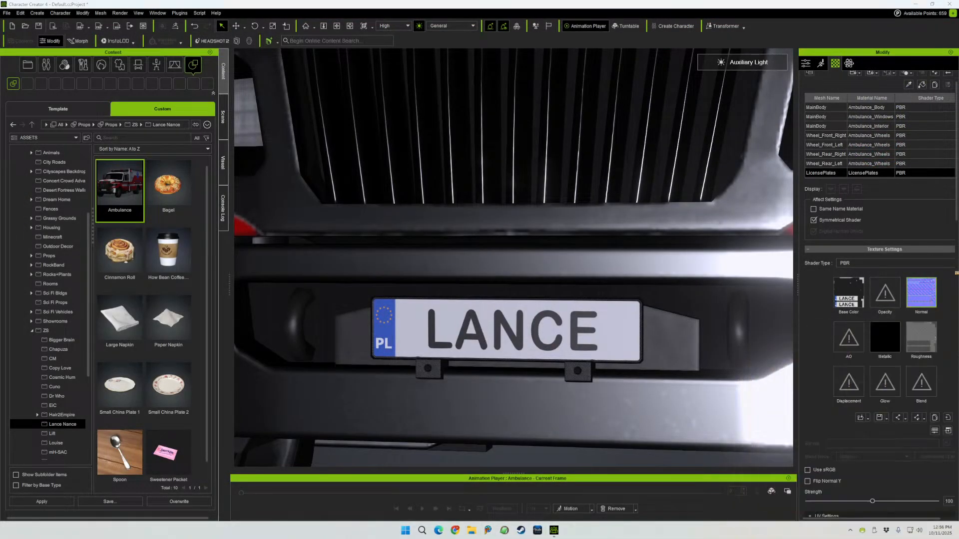
- Frame the whole ambulance from its front corner and overwrite the Ambulance prop in the custom library with auto-backup turned off
{"action": "scroll", "coordinate": [513, 258], "scroll_direction": "down", "scroll_amount": 2}
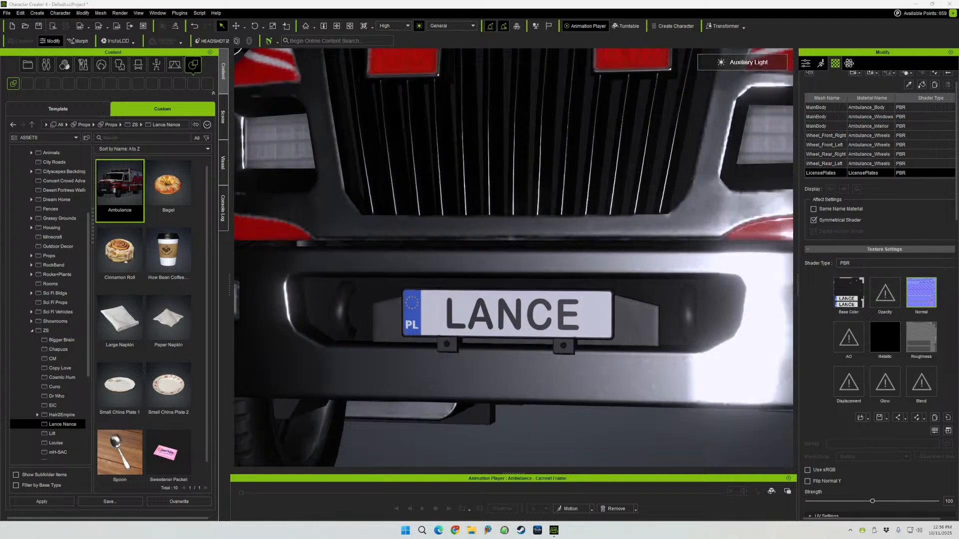
{"action": "scroll", "coordinate": [514, 258], "scroll_direction": "down", "scroll_amount": 2}
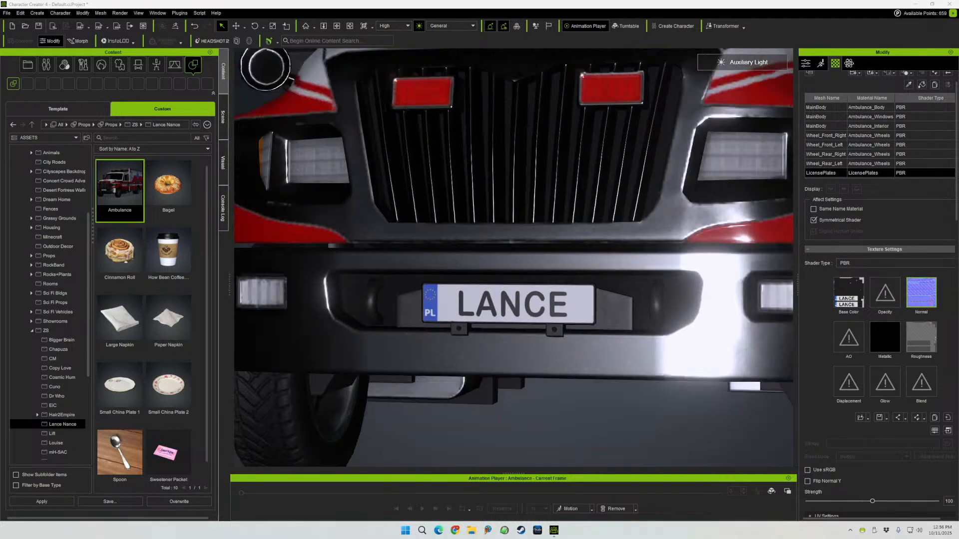
{"action": "right_click_drag", "start_coordinate": [513, 258], "coordinate": [435, 312]}
{"action": "scroll", "coordinate": [513, 258], "scroll_direction": "down", "scroll_amount": 2}
{"action": "scroll", "coordinate": [513, 258], "scroll_direction": "down", "scroll_amount": 6}
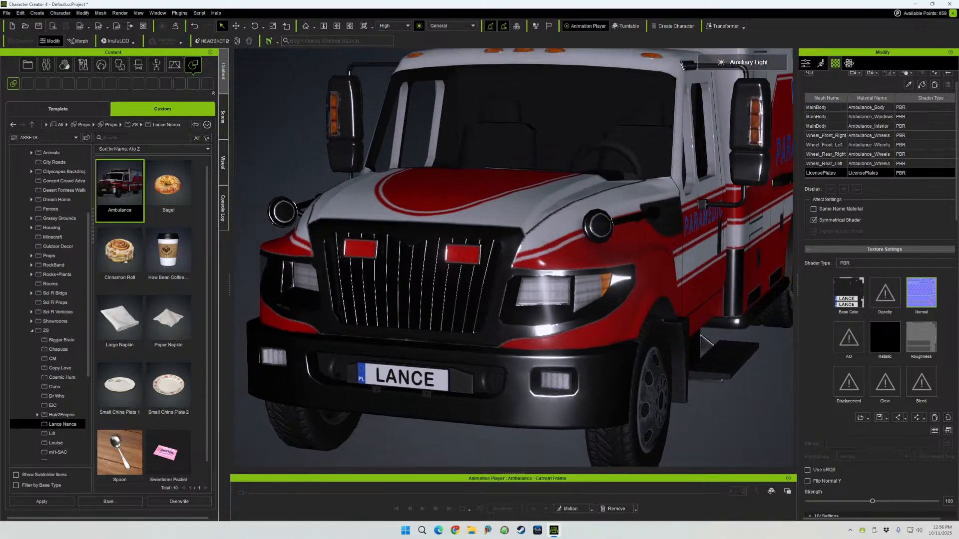
{"action": "right_click_drag", "start_coordinate": [514, 258], "coordinate": [449, 221]}
{"action": "middle_click_drag", "start_coordinate": [449, 221], "coordinate": [409, 258]}
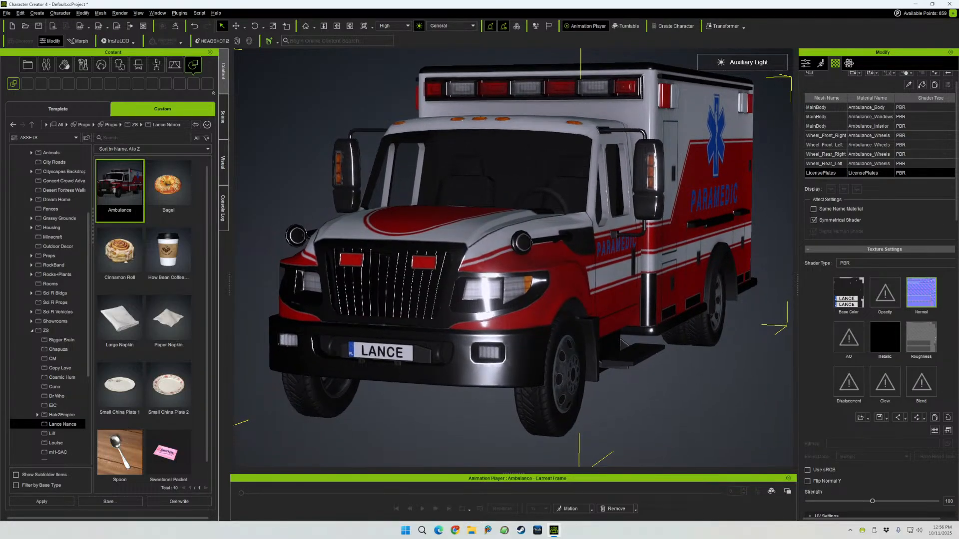
{"action": "scroll", "coordinate": [514, 258], "scroll_direction": "up", "scroll_amount": 1}
{"action": "right_click_drag", "start_coordinate": [513, 258], "coordinate": [501, 227]}
{"action": "middle_click_drag", "start_coordinate": [501, 227], "coordinate": [496, 250]}
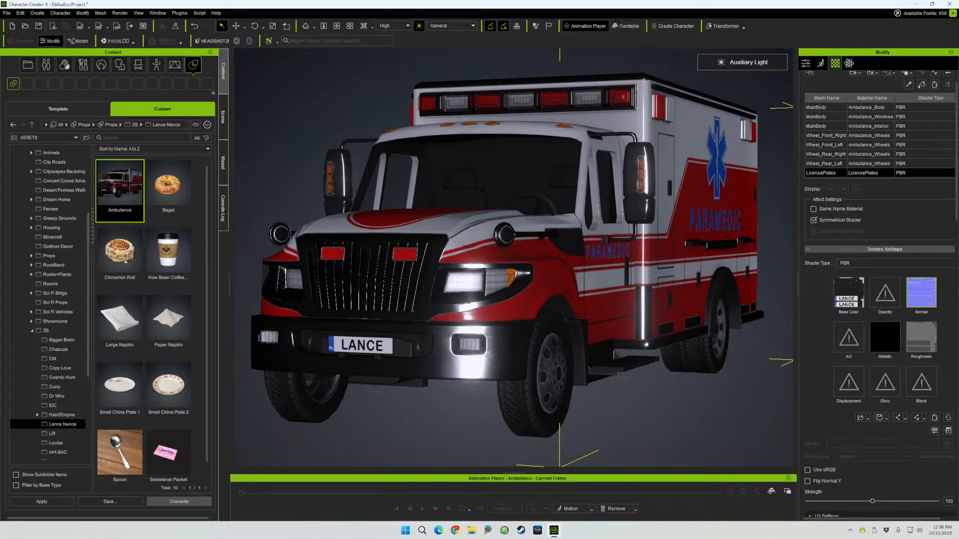
{"action": "left_click", "coordinate": [179, 501]}
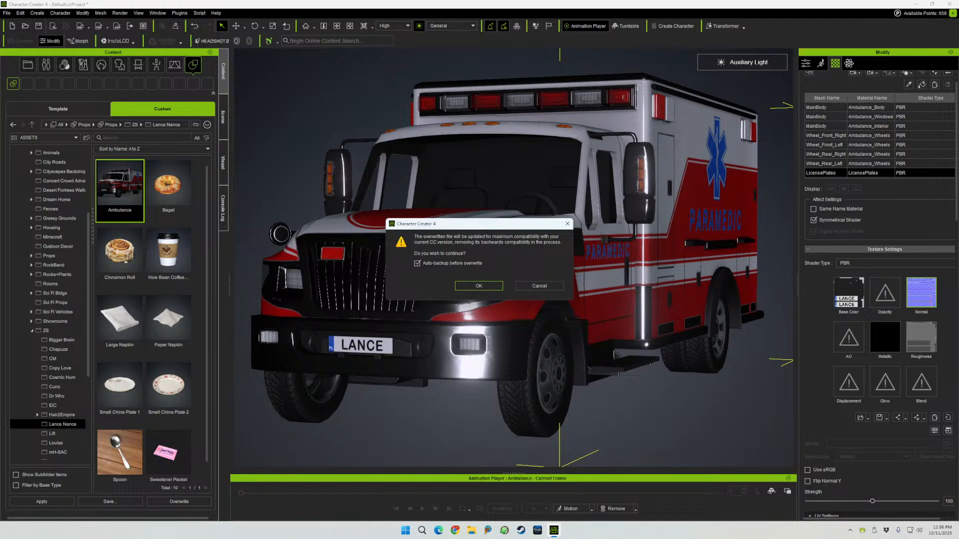
{"action": "left_click", "coordinate": [417, 263]}
{"action": "left_click", "coordinate": [479, 285]}
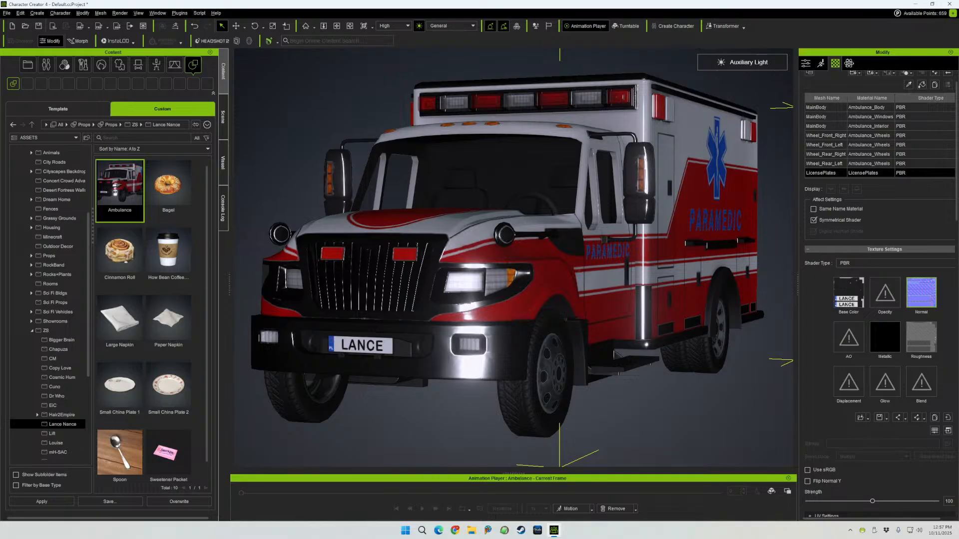
- Frame the ambulance's cab from the side and save it as a new custom prop named Ambulance Cutaway Cab
{"action": "right_click_drag", "start_coordinate": [513, 257], "coordinate": [420, 258]}
{"action": "middle_click_drag", "start_coordinate": [419, 257], "coordinate": [541, 243]}
{"action": "right_click_drag", "start_coordinate": [541, 242], "coordinate": [402, 250]}
{"action": "middle_click_drag", "start_coordinate": [499, 250], "coordinate": [566, 253]}
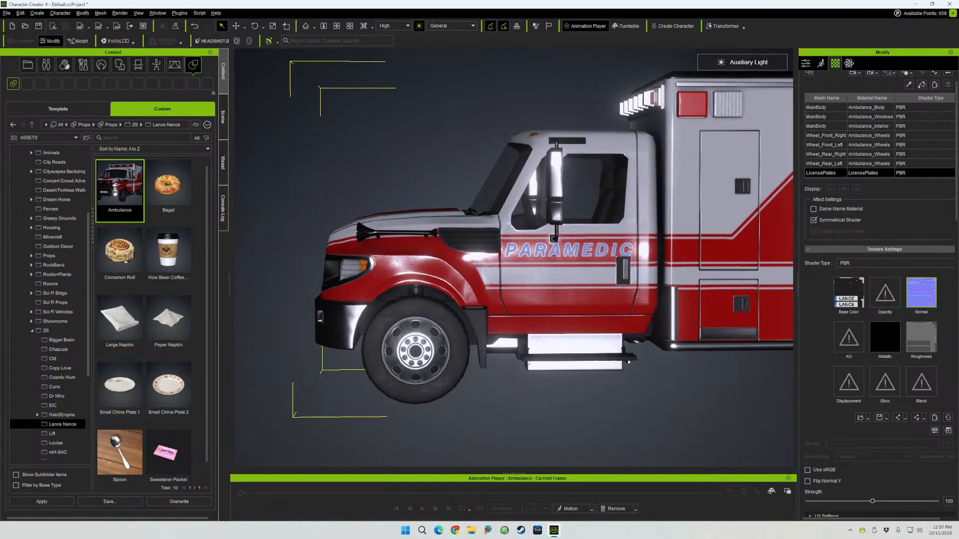
{"action": "right_click_drag", "start_coordinate": [566, 253], "coordinate": [604, 286]}
{"action": "middle_click_drag", "start_coordinate": [319, 329], "coordinate": [319, 304]}
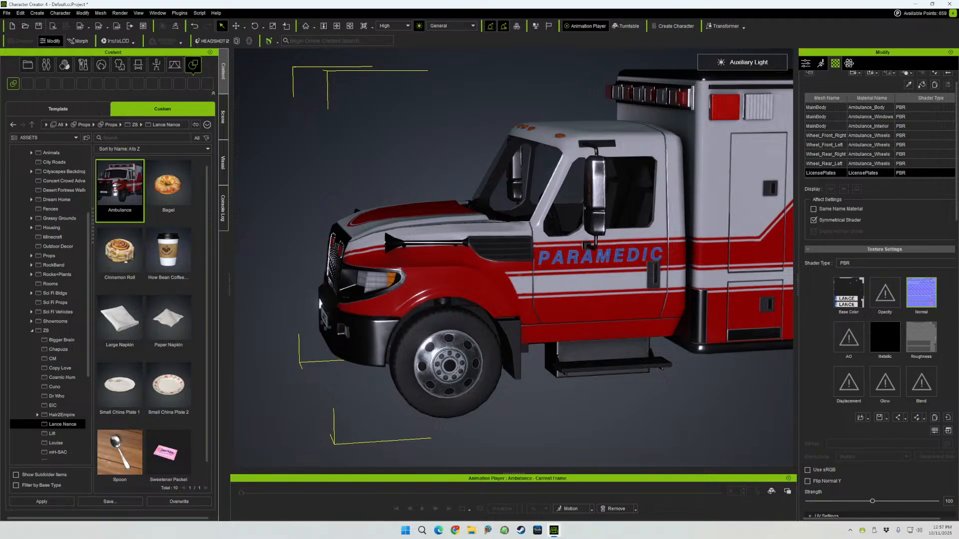
{"action": "left_click", "coordinate": [199, 454]}
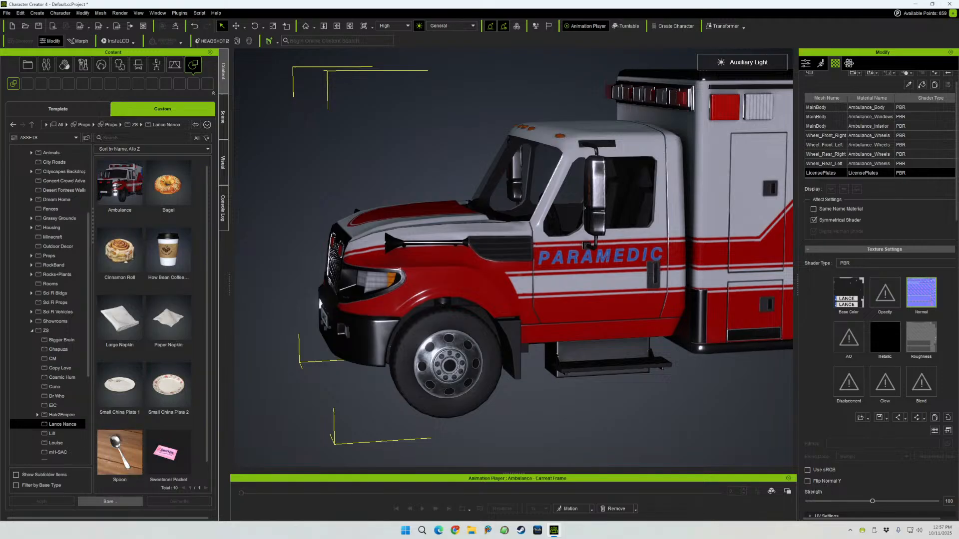
{"action": "left_click", "coordinate": [110, 502]}
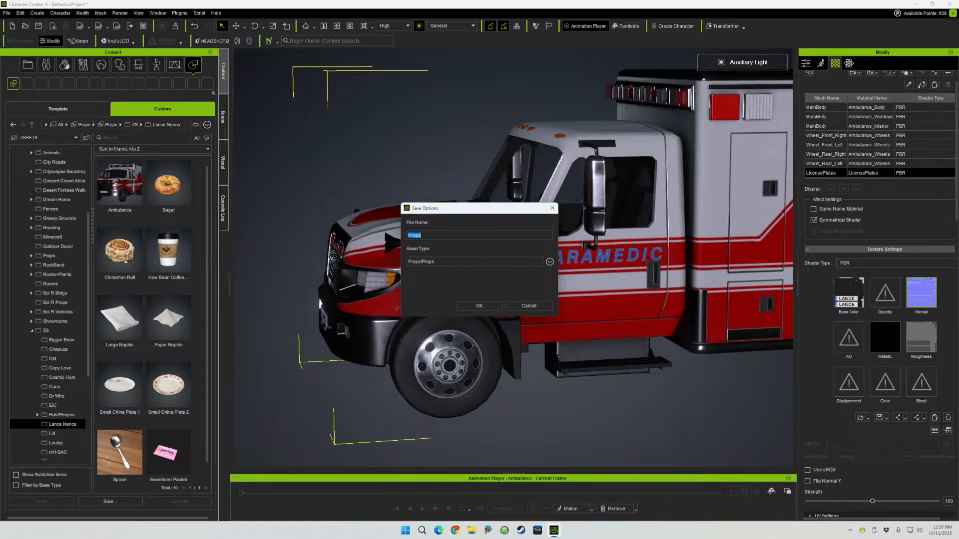
{"action": "type", "text": "Ambulance Cutaway Cab"}
{"action": "key", "text": "Return"}
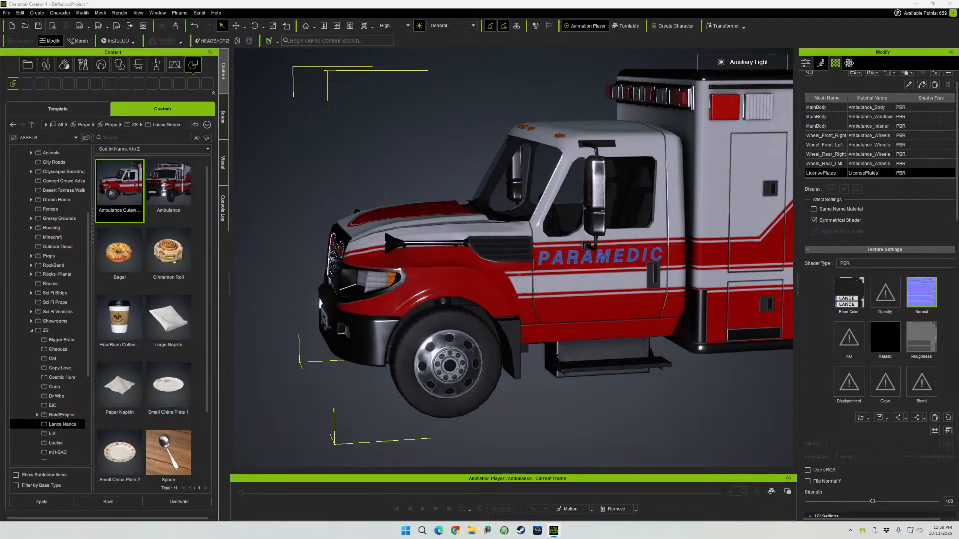
{"action": "left_click", "coordinate": [805, 64]}
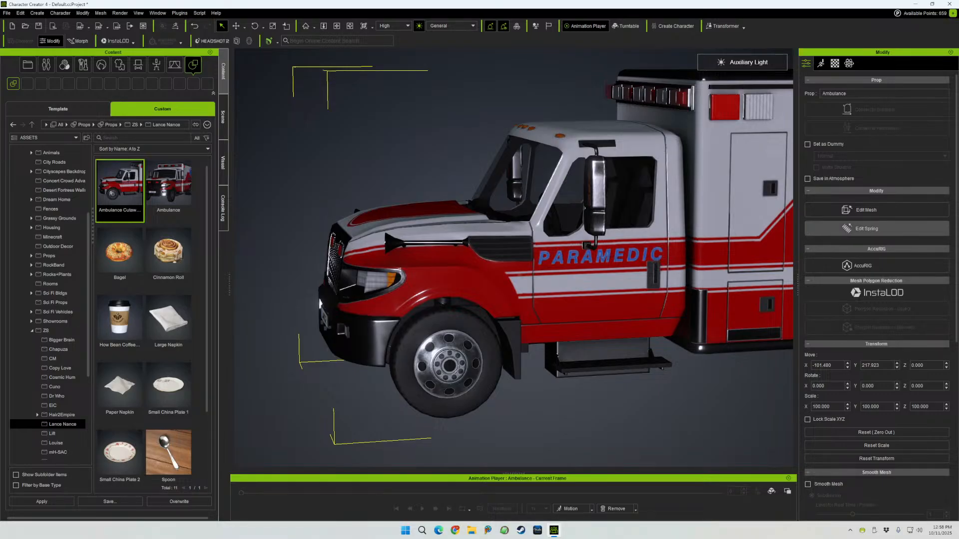
{"action": "left_click", "coordinate": [867, 210]}
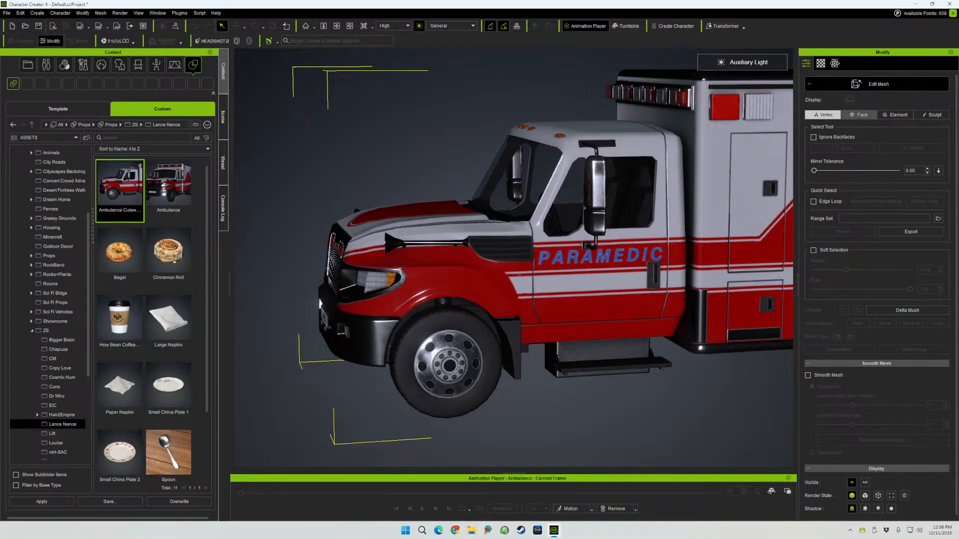
{"action": "left_click", "coordinate": [897, 115]}
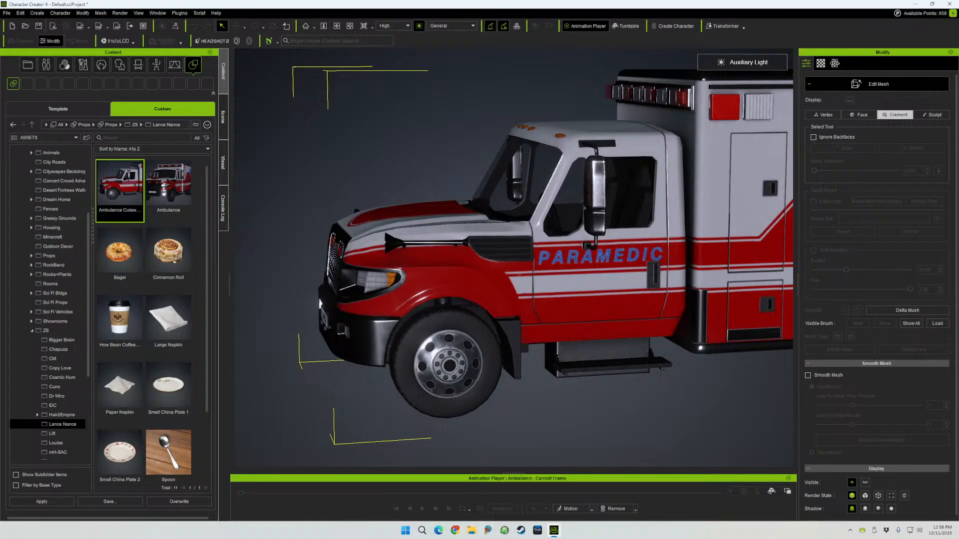
{"action": "left_click_drag", "start_coordinate": [513, 258], "coordinate": [636, 298], "text": "alt"}
{"action": "middle_click_drag", "start_coordinate": [636, 297], "coordinate": [432, 303]}
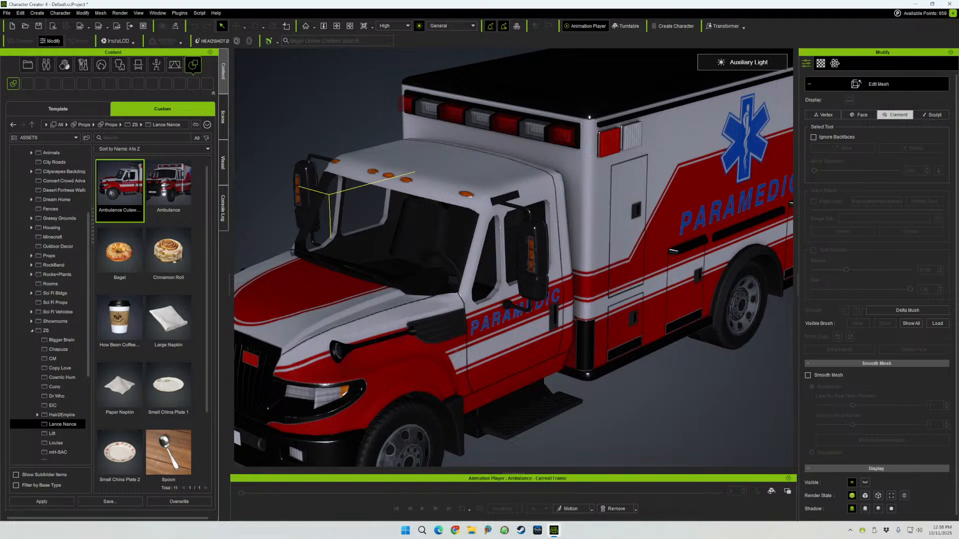
{"action": "mouse_move", "coordinate": [513, 257]}
{"action": "left_mouse_down", "text": "alt"}
{"action": "mouse_move", "coordinate": [506, 145]}
{"action": "mouse_move", "coordinate": [513, 258]}
{"action": "left_mouse_up", "text": "alt"}
{"action": "scroll", "coordinate": [514, 258], "scroll_direction": "up", "scroll_amount": 3}
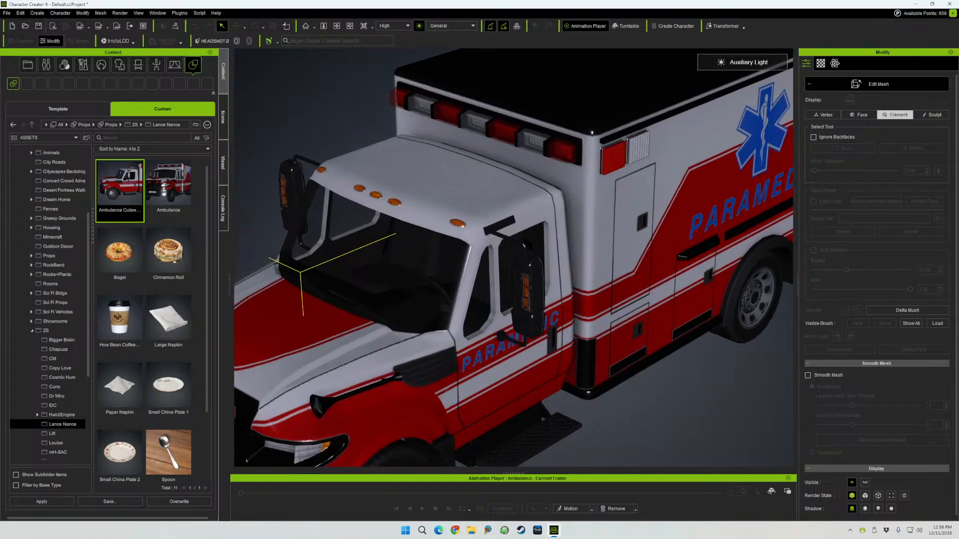
{"action": "scroll", "coordinate": [513, 258], "scroll_direction": "down", "scroll_amount": 3}
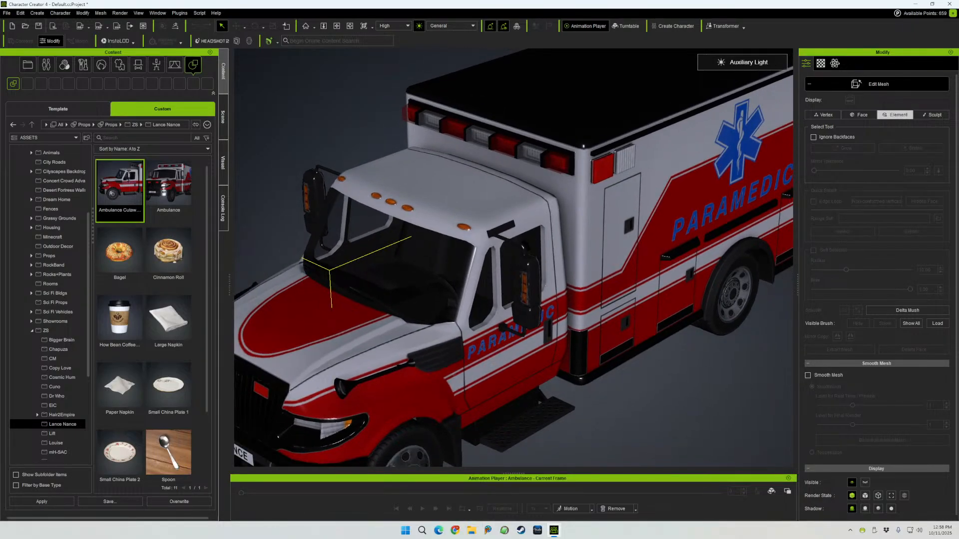
{"action": "left_click", "coordinate": [858, 114]}
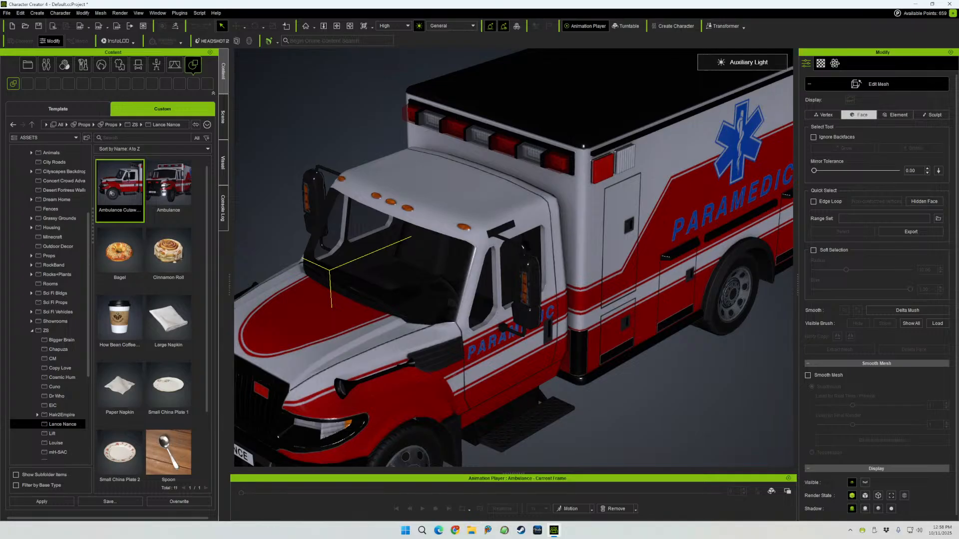
{"action": "right_click_drag", "start_coordinate": [513, 258], "coordinate": [519, 280]}
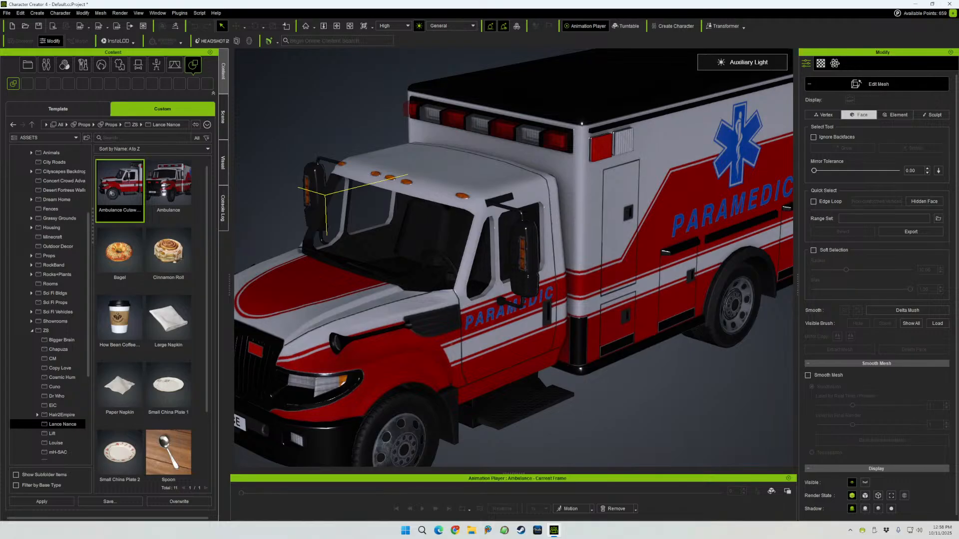
{"action": "right_click_drag", "start_coordinate": [519, 280], "coordinate": [574, 258]}
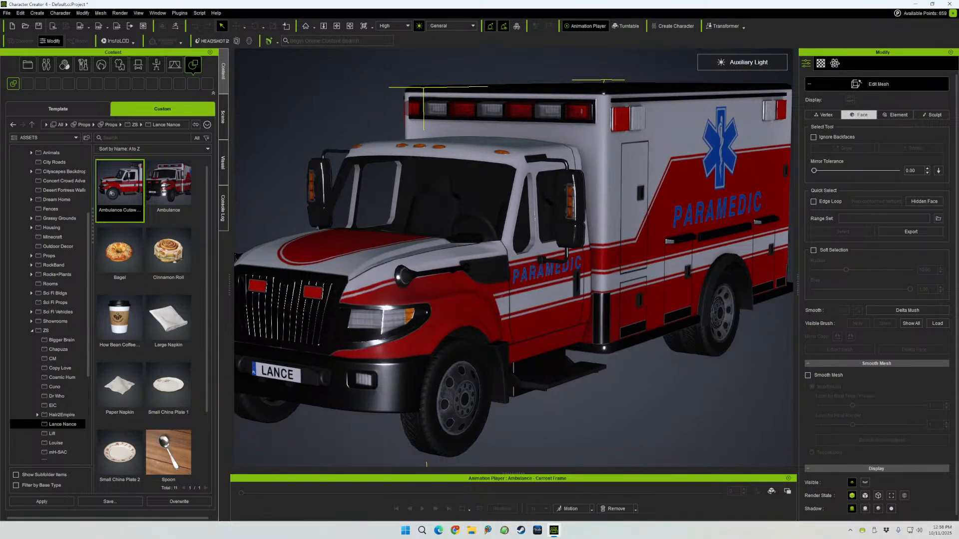
{"action": "left_click", "coordinate": [876, 84]}
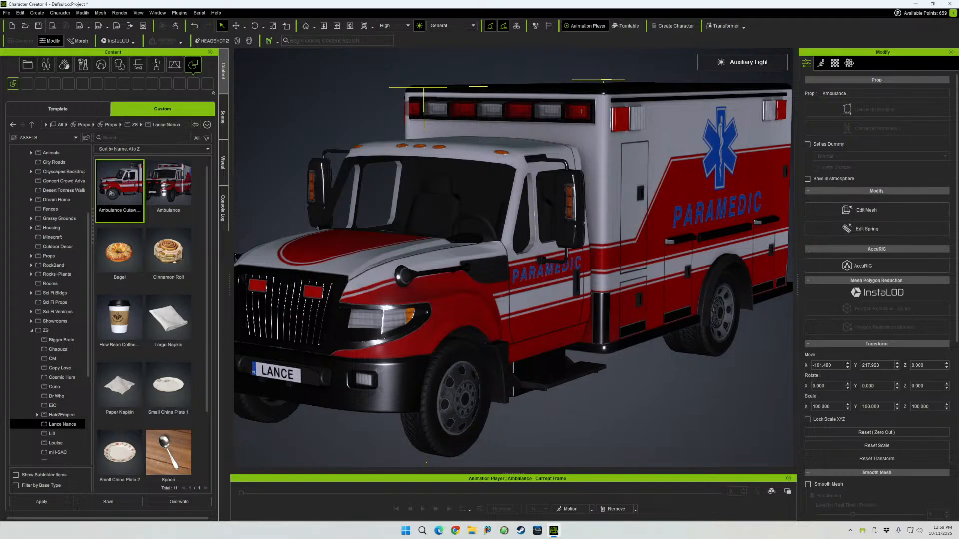
- Expand the Ambulance prop's sub-props in the scene list and select MainBody
{"action": "scroll", "coordinate": [877, 294], "scroll_direction": "down", "scroll_amount": 5}
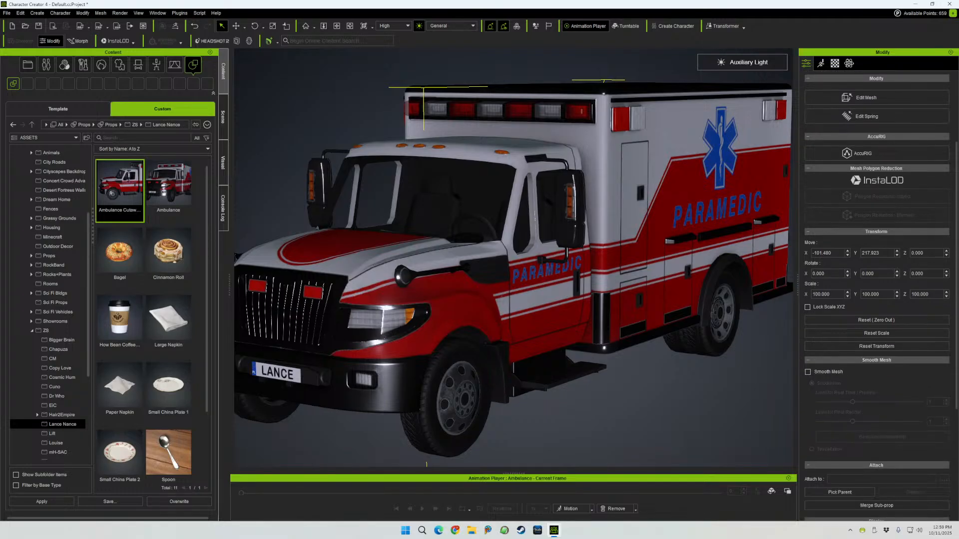
{"action": "scroll", "coordinate": [881, 296], "scroll_direction": "down", "scroll_amount": 2}
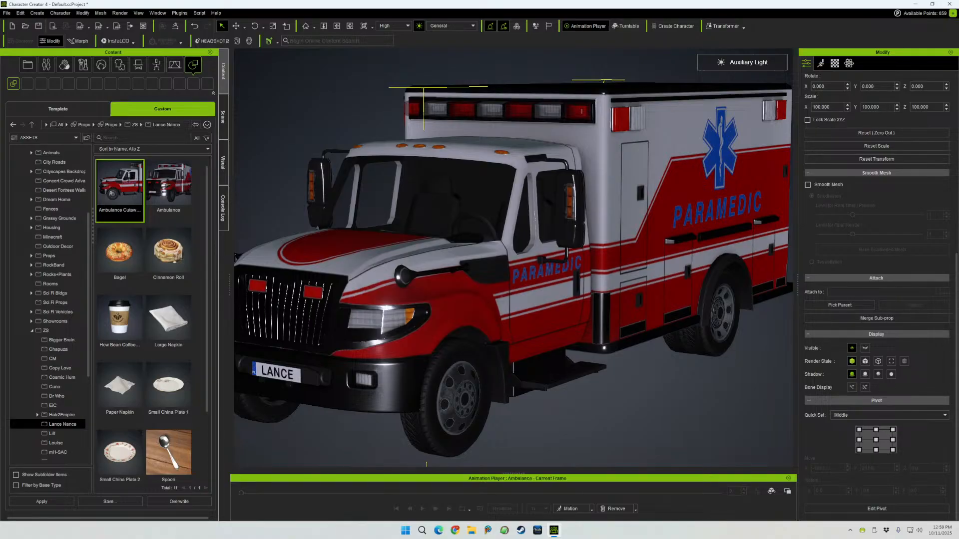
{"action": "left_click", "coordinate": [223, 117]}
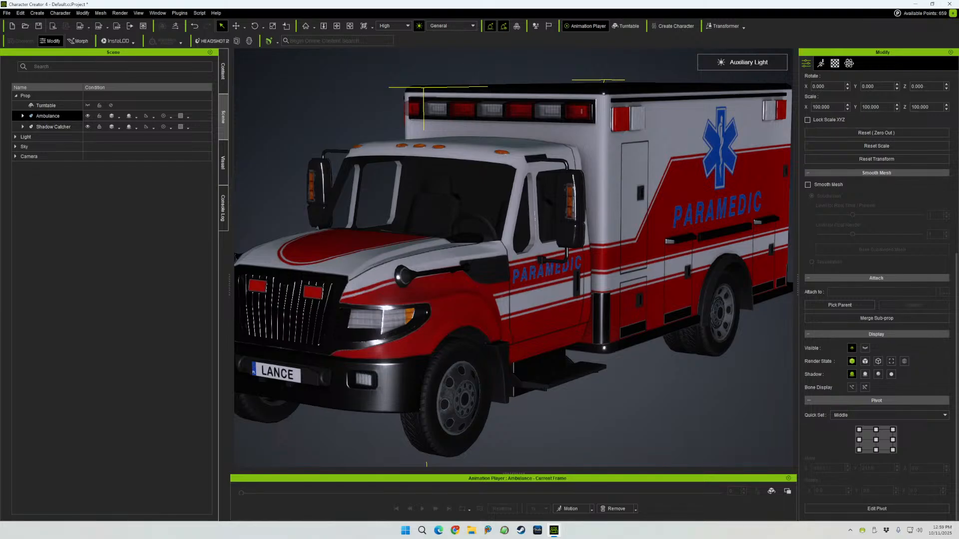
{"action": "left_click", "coordinate": [23, 115]}
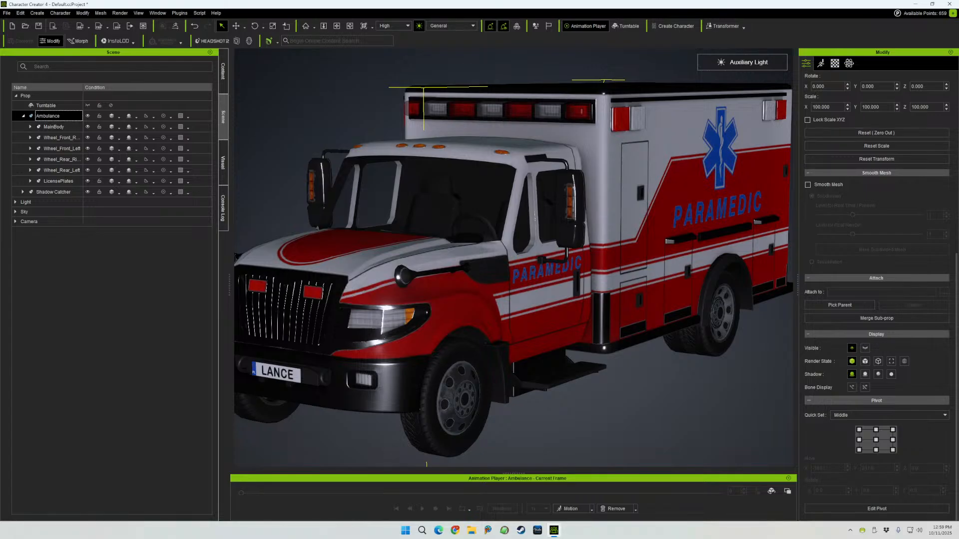
{"action": "left_click", "coordinate": [54, 126]}
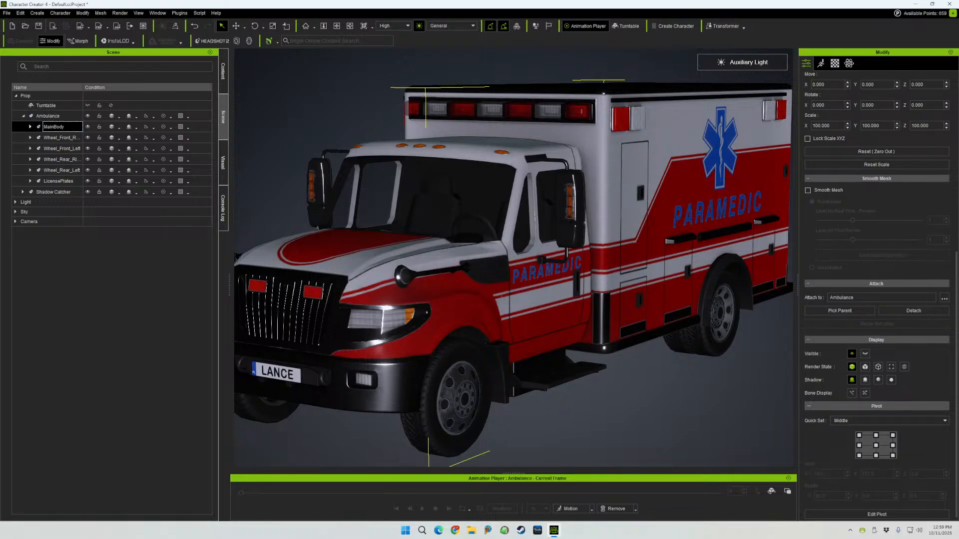
{"action": "scroll", "coordinate": [876, 294], "scroll_direction": "up", "scroll_amount": 8}
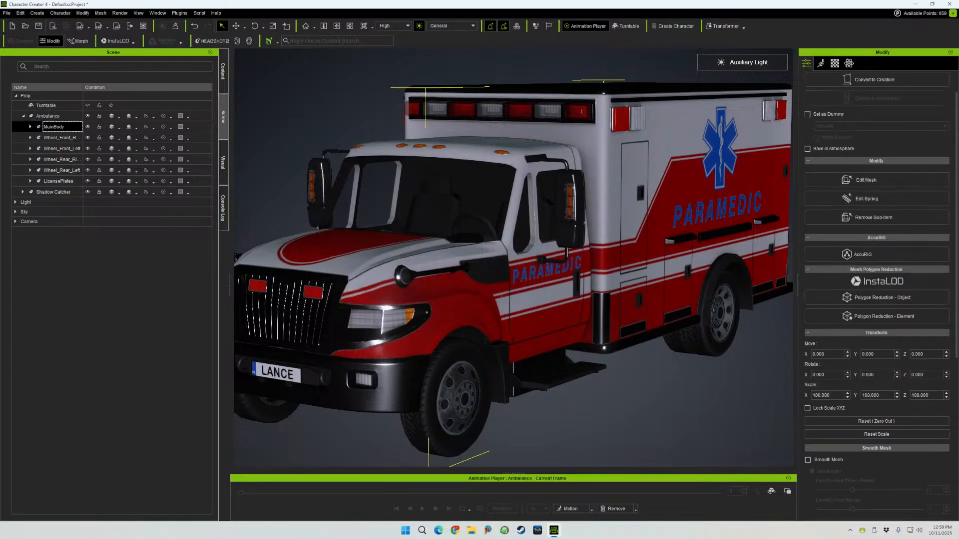
{"action": "left_click", "coordinate": [866, 180]}
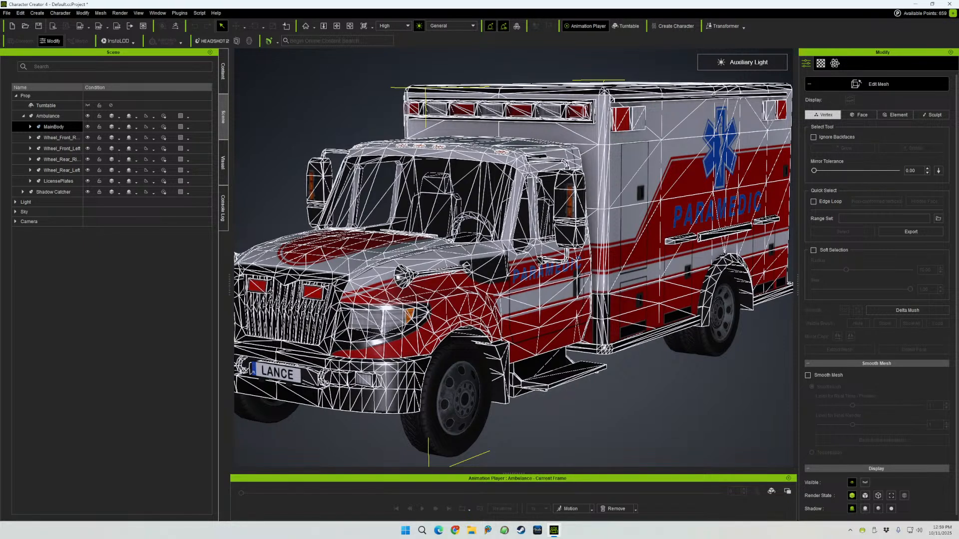
{"action": "left_click", "coordinate": [868, 84]}
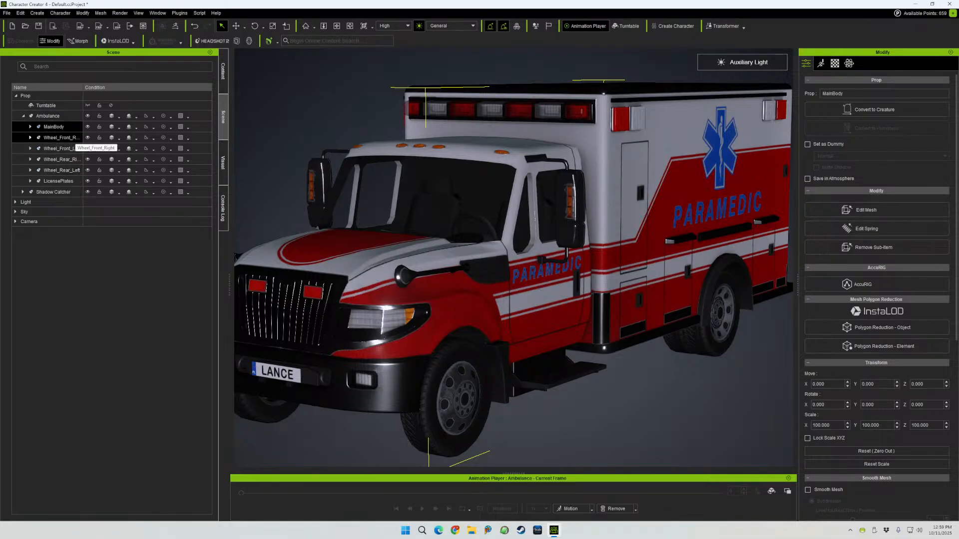
{"action": "left_click", "coordinate": [47, 116]}
{"action": "left_click", "coordinate": [59, 137]}
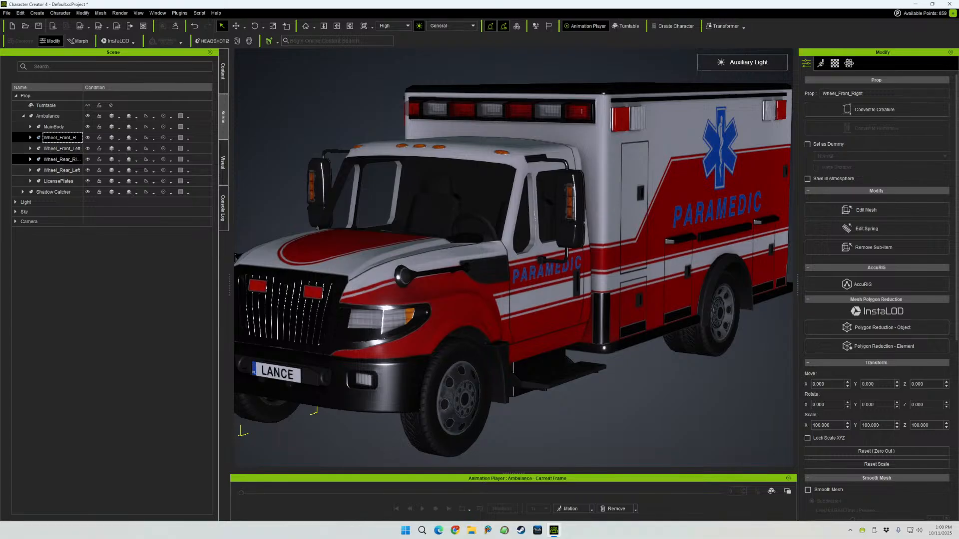
{"action": "left_click", "coordinate": [62, 159]}
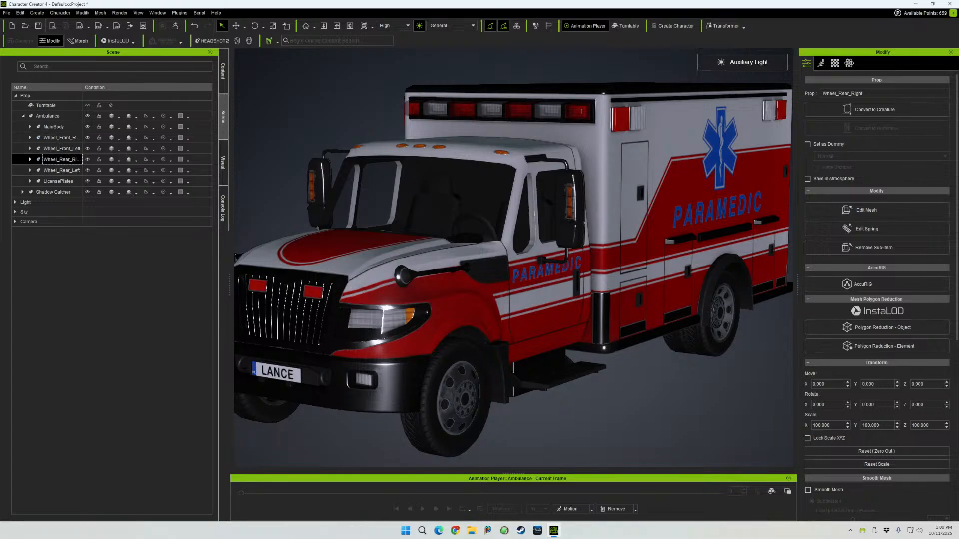
{"action": "left_click", "coordinate": [66, 170]}
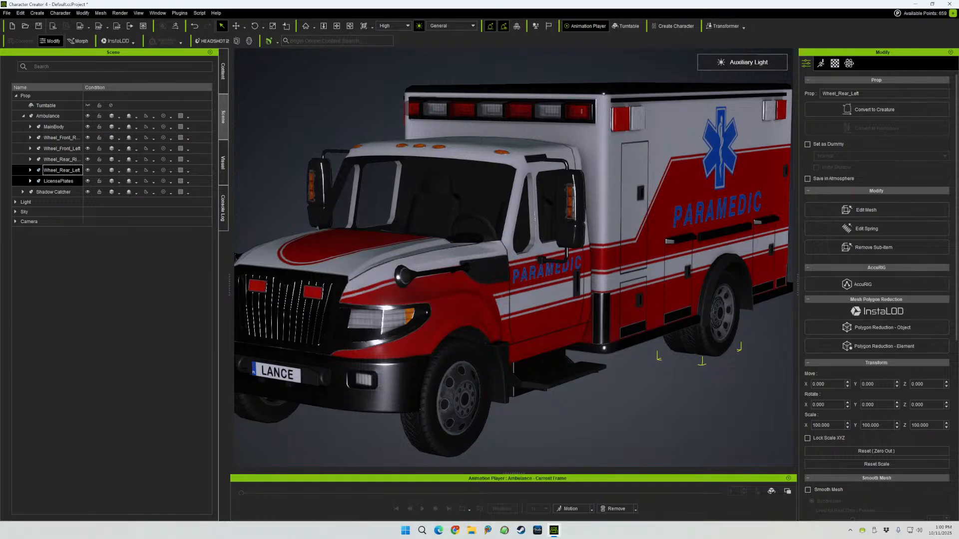
- Select the MainBody sub-prop and open its mesh for editing with Element selection
{"action": "left_click", "coordinate": [53, 127]}
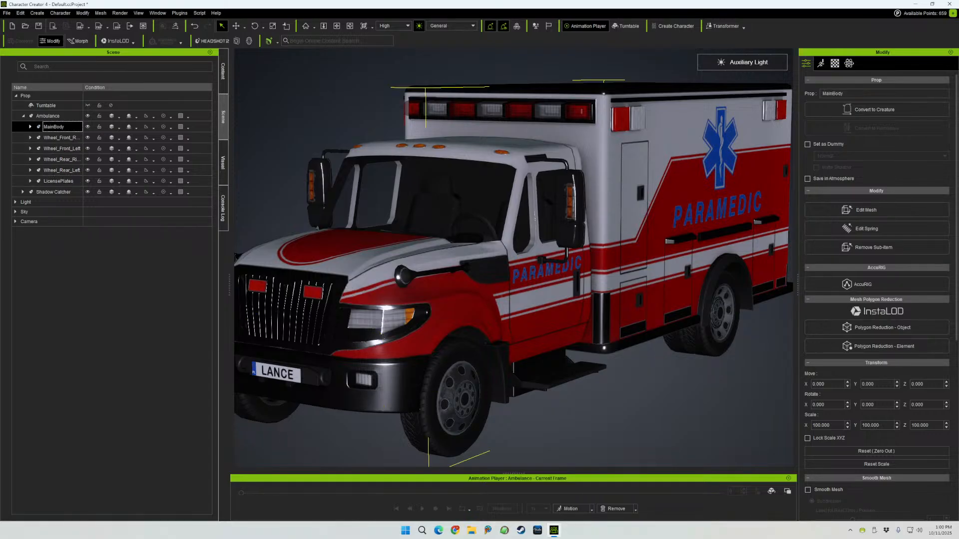
{"action": "left_click", "coordinate": [31, 127]}
{"action": "left_click", "coordinate": [31, 127]}
{"action": "left_click", "coordinate": [866, 210]}
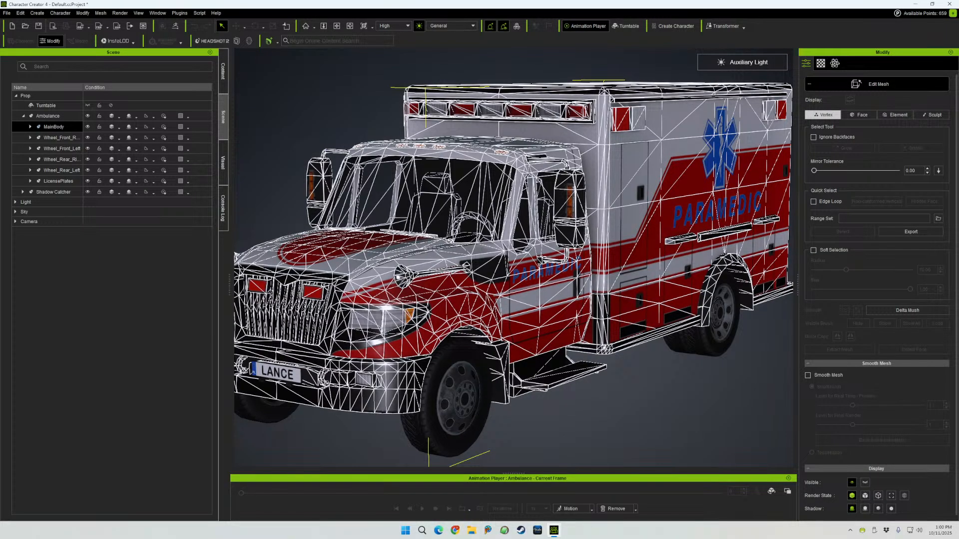
{"action": "left_click", "coordinate": [896, 115]}
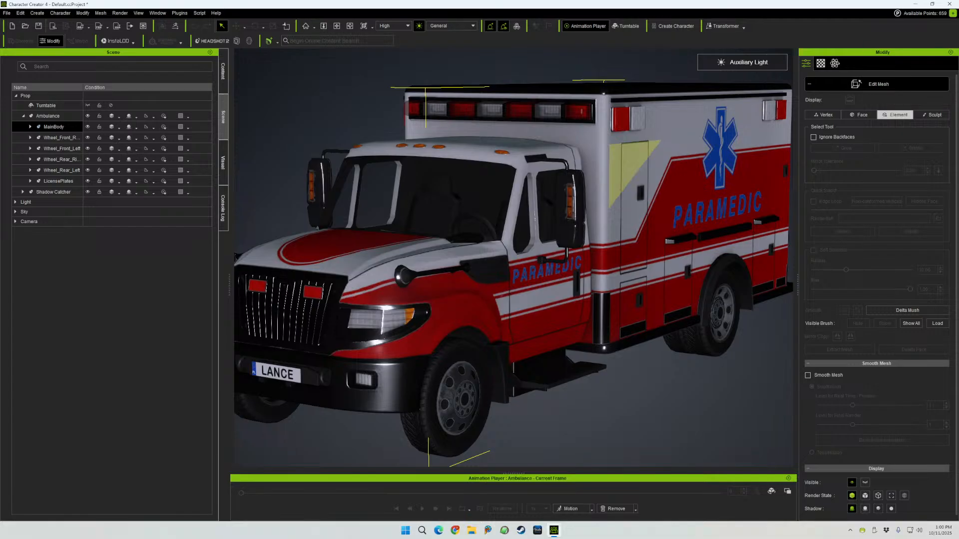
- Hide the painted outer shell element of the ambulance's rear box and clear the selection
{"action": "left_click", "coordinate": [630, 165]}
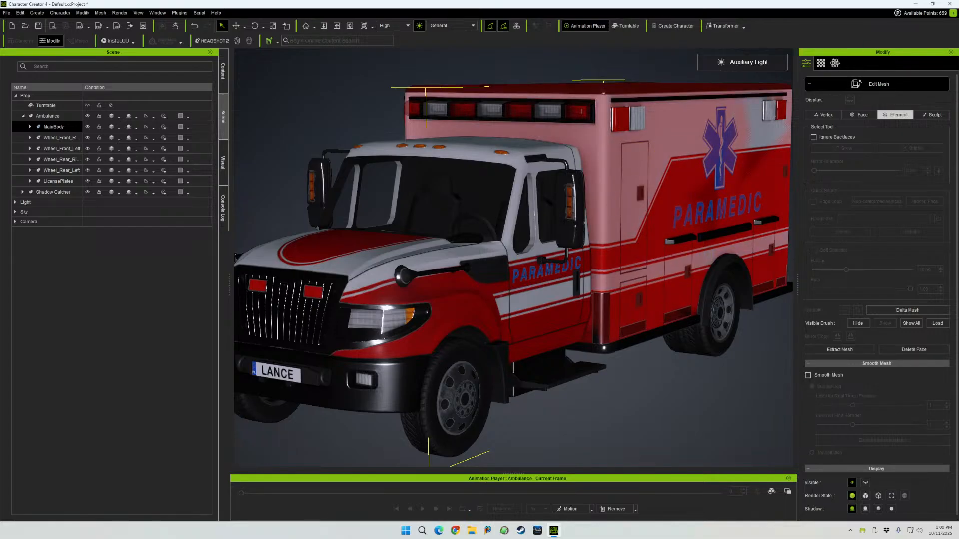
{"action": "left_click", "coordinate": [858, 323]}
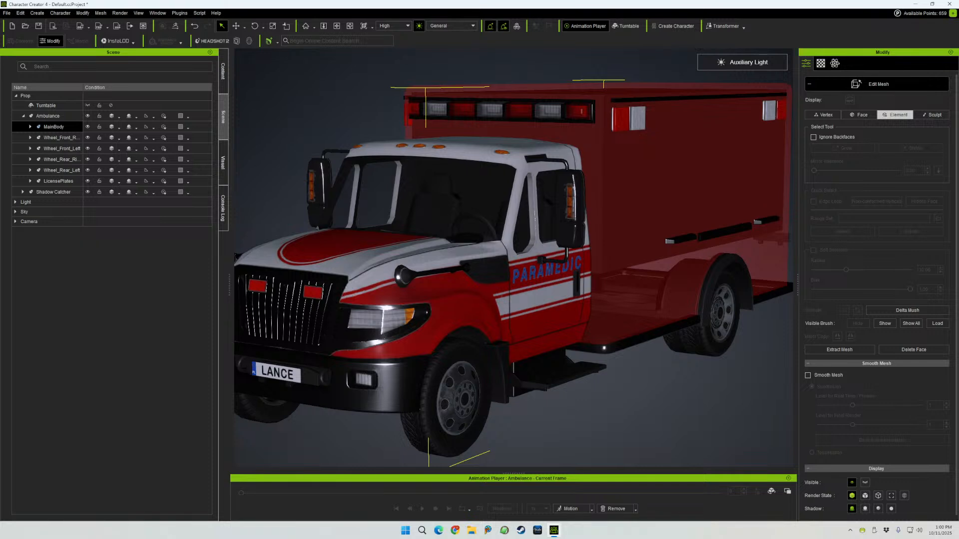
{"action": "key", "text": "Escape"}
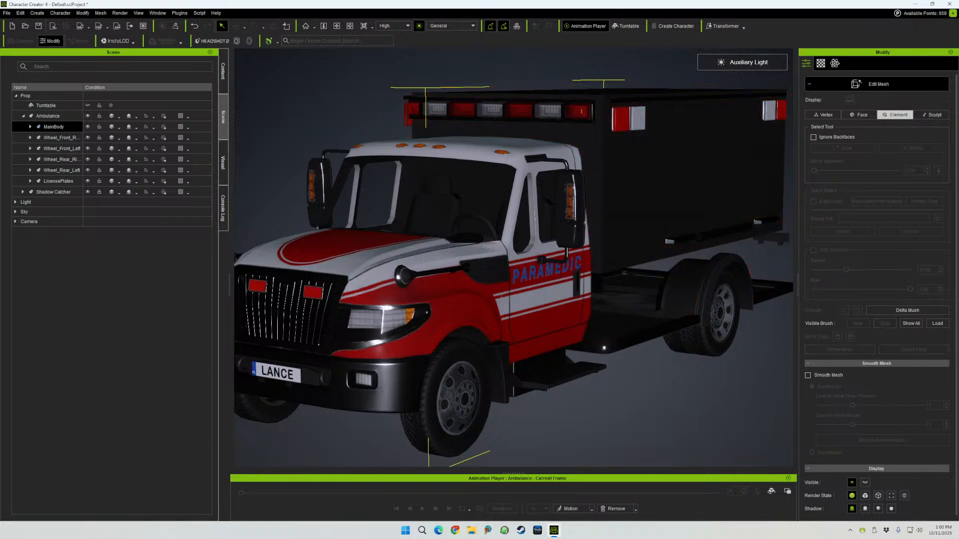
- Hide the floor and lower skirt element between the cab and the rear wheels, and clear the selection
{"action": "right_click_drag", "start_coordinate": [513, 258], "coordinate": [482, 285]}
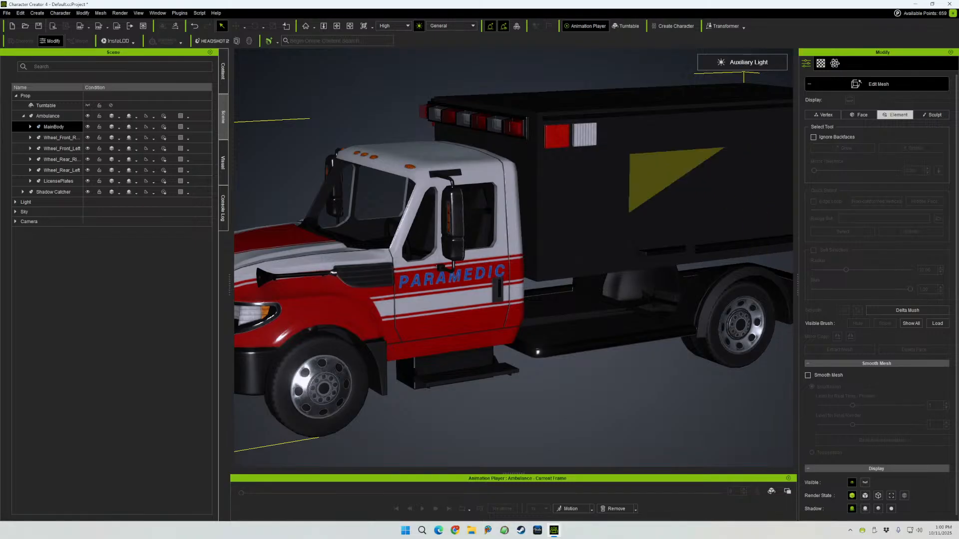
{"action": "left_click", "coordinate": [665, 177]}
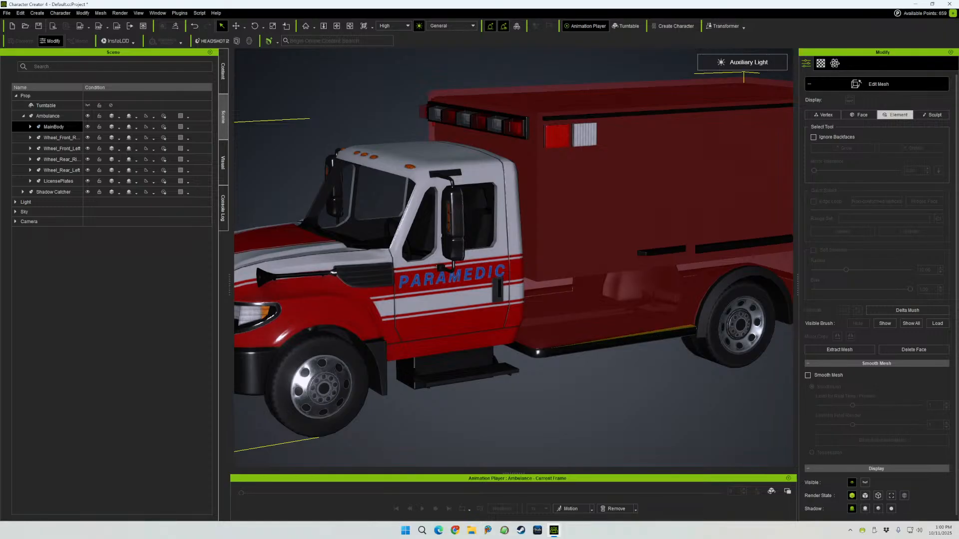
{"action": "left_click", "coordinate": [644, 338]}
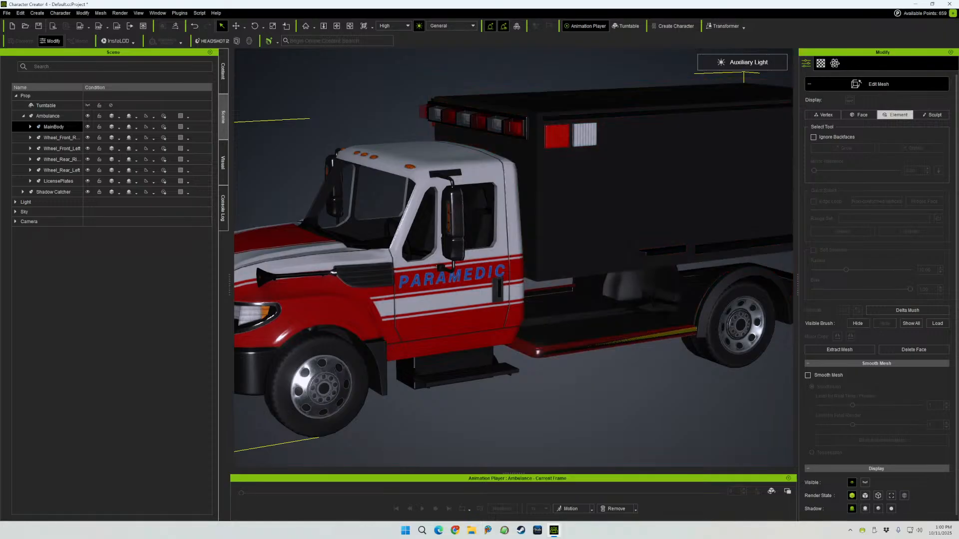
{"action": "mouse_move", "coordinate": [514, 257]}
{"action": "right_mouse_down"}
{"action": "mouse_move", "coordinate": [450, 252]}
{"action": "mouse_move", "coordinate": [502, 259]}
{"action": "right_mouse_up"}
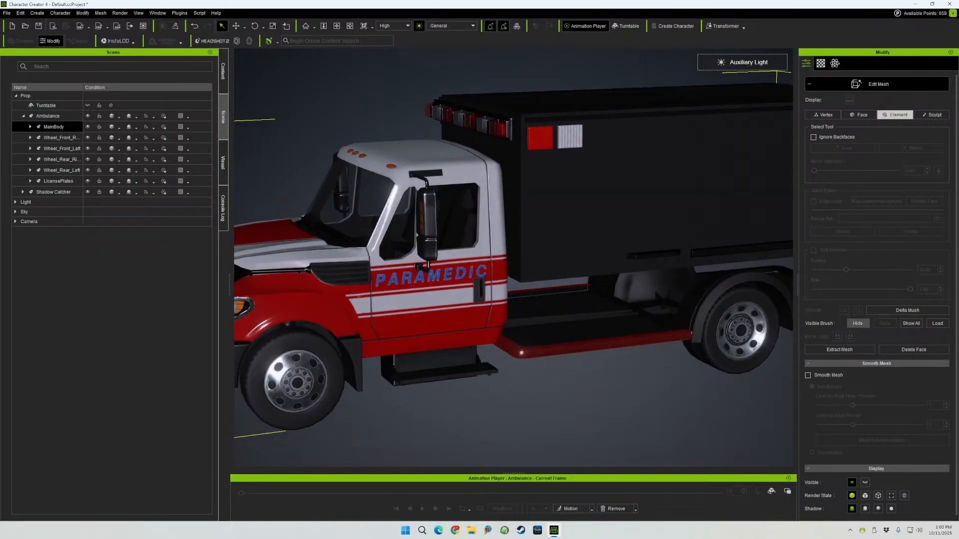
{"action": "left_click", "coordinate": [857, 323]}
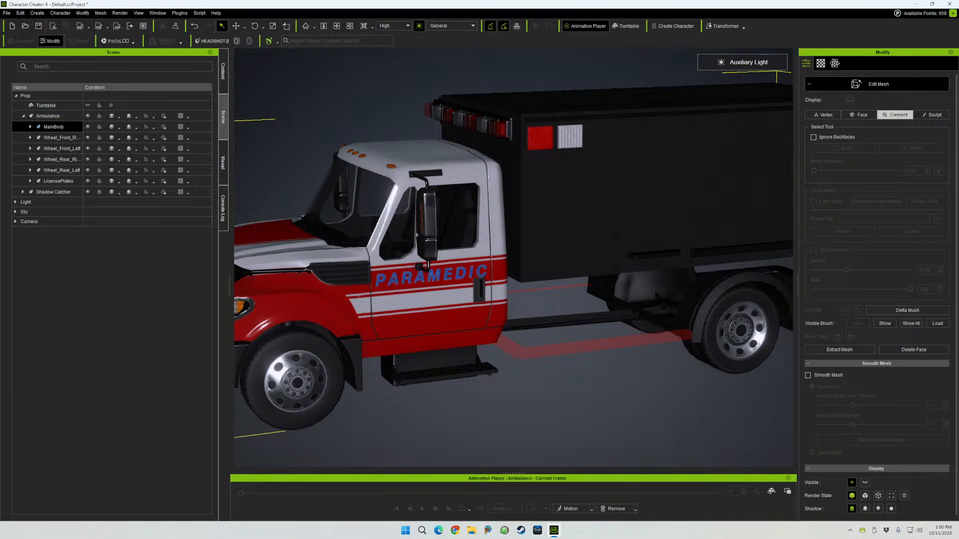
{"action": "key", "text": "Escape"}
- Hide the rear wheel-arch element and the white and red lights high on the near side of the box
{"action": "left_click", "coordinate": [702, 319]}
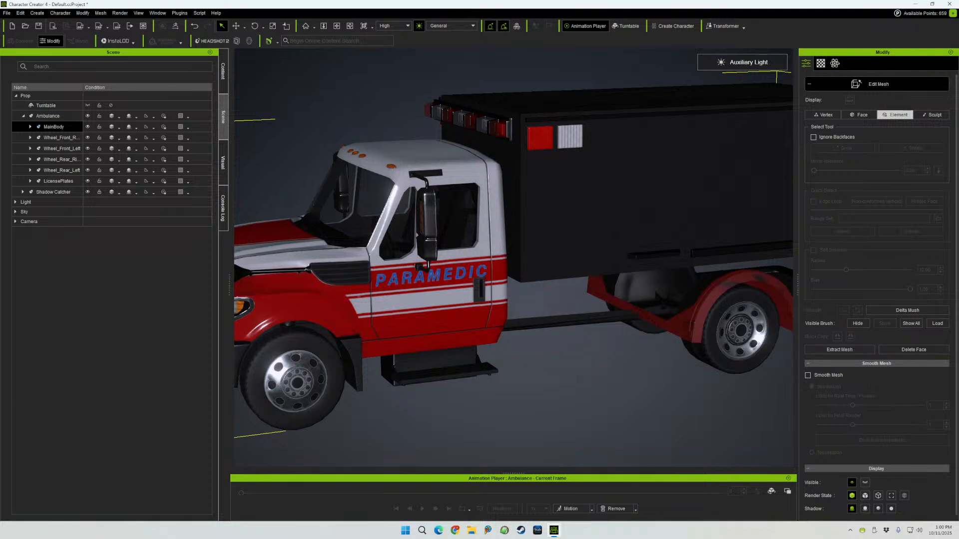
{"action": "left_click", "coordinate": [857, 323]}
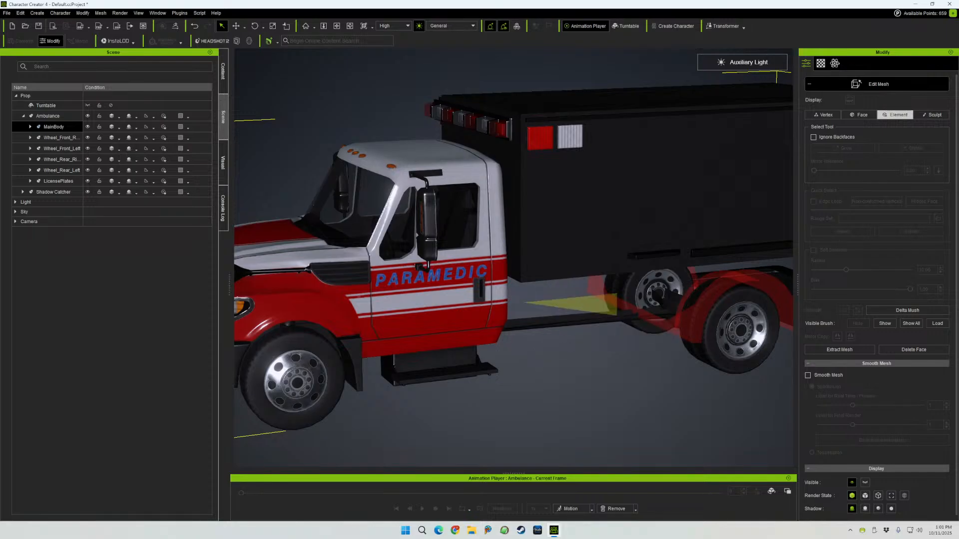
{"action": "left_click", "coordinate": [569, 137]}
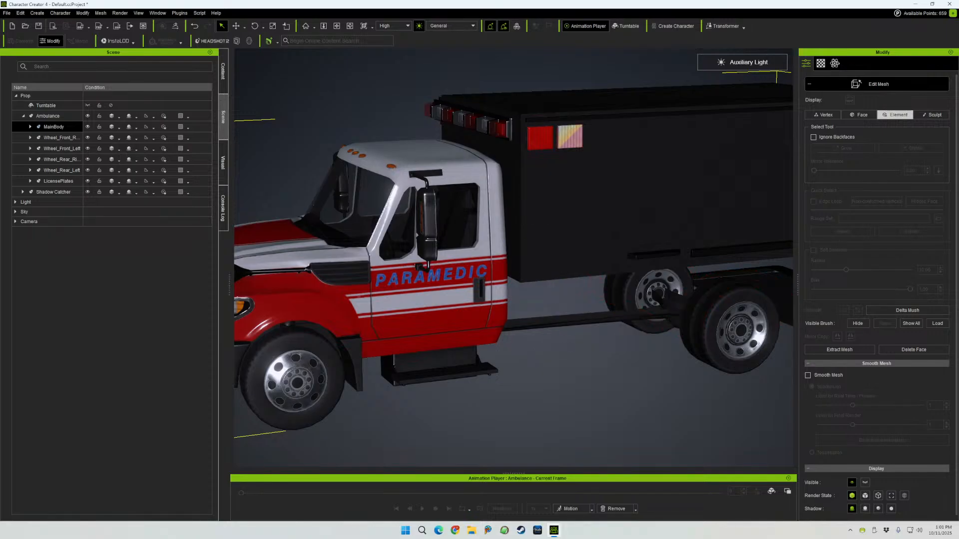
{"action": "left_click", "coordinate": [857, 323]}
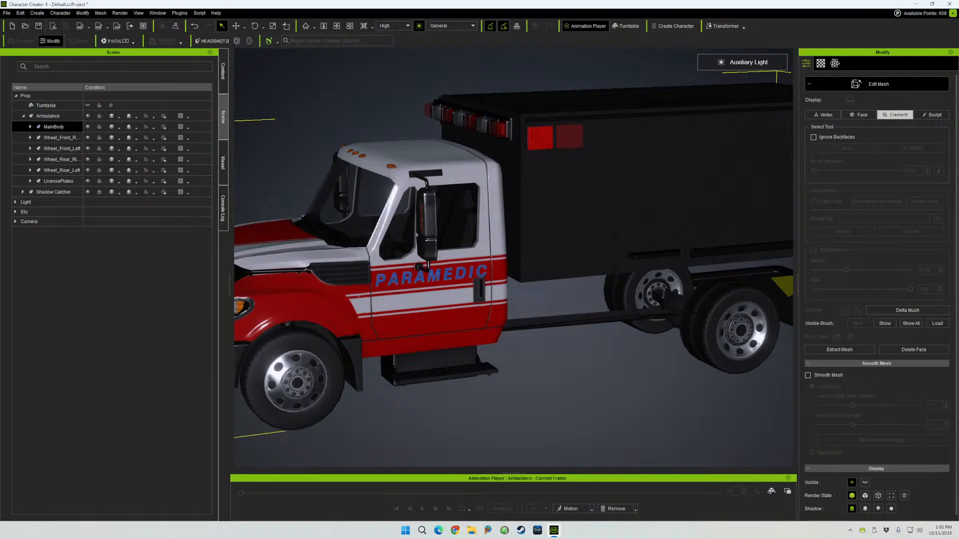
{"action": "left_click", "coordinate": [540, 137]}
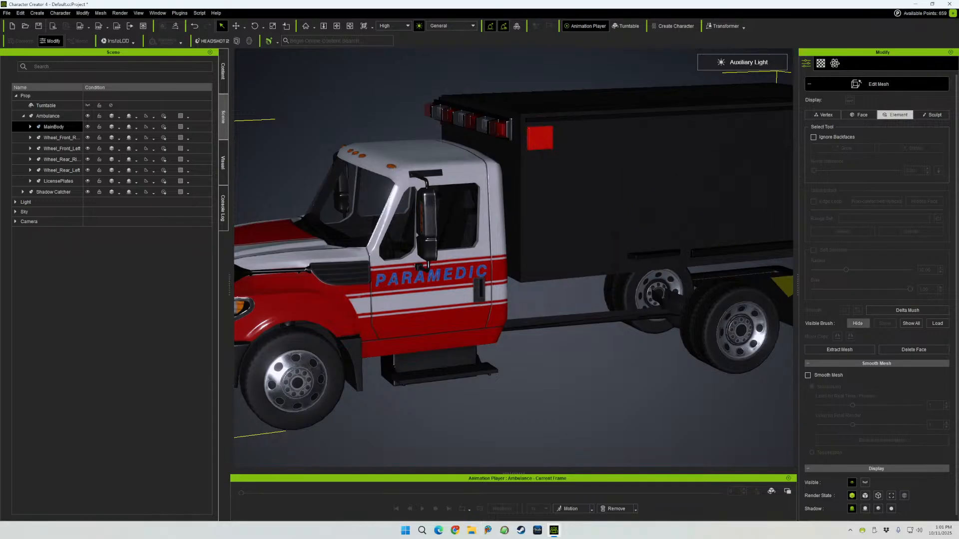
{"action": "left_click", "coordinate": [857, 323]}
- Hide the red and white light elements across the front of the rear box, above the cab roof
{"action": "right_click_drag", "start_coordinate": [590, 192], "coordinate": [709, 240]}
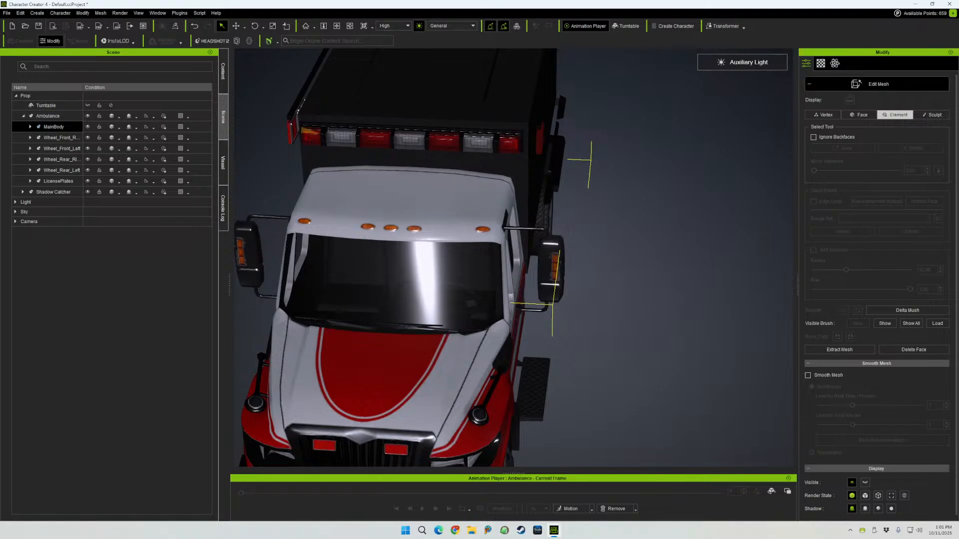
{"action": "left_click", "coordinate": [311, 137]}
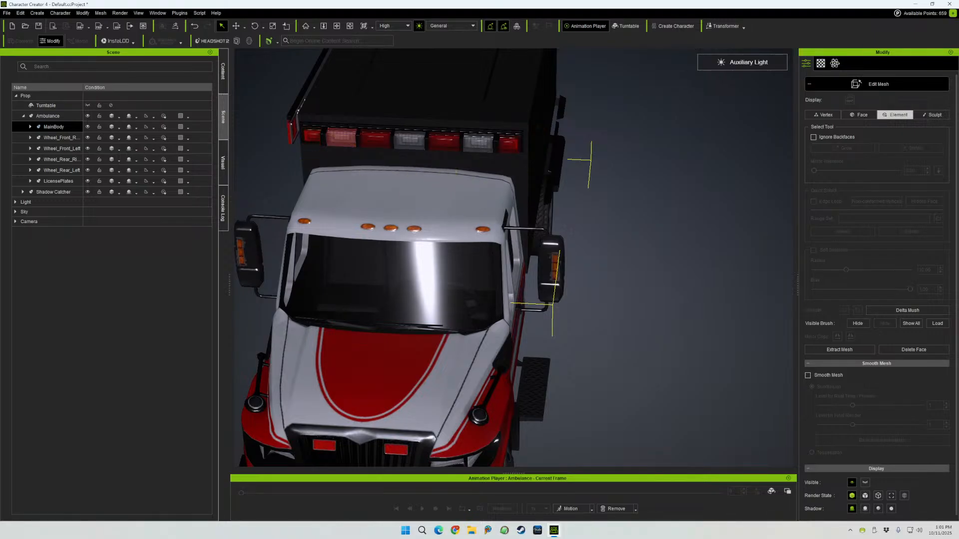
{"action": "left_click", "coordinate": [857, 323]}
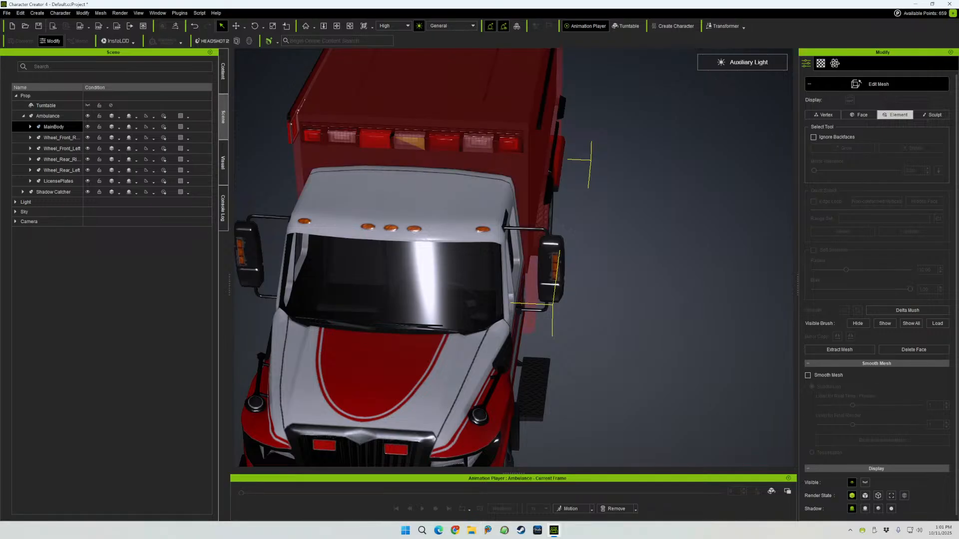
{"action": "right_click_drag", "start_coordinate": [411, 142], "coordinate": [447, 153]}
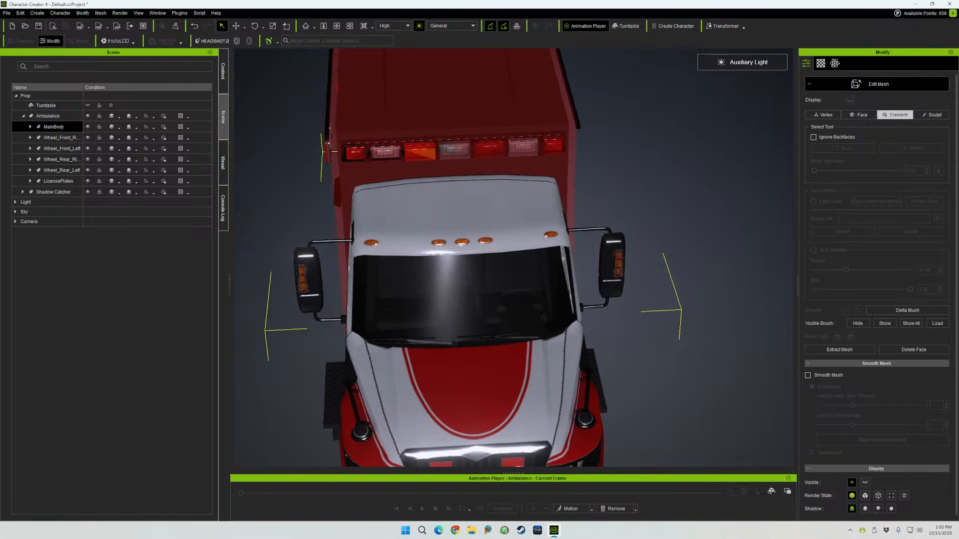
{"action": "left_click", "coordinate": [418, 155]}
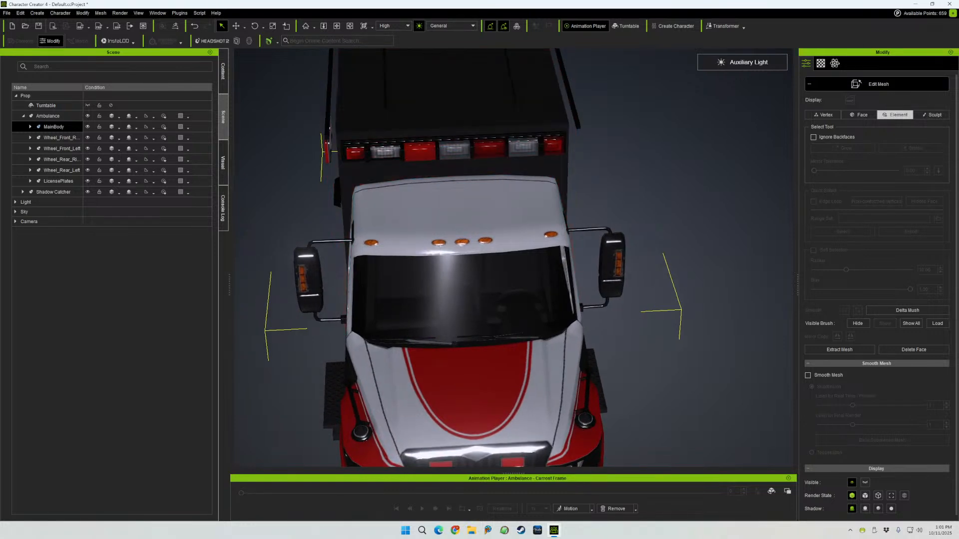
{"action": "left_click", "coordinate": [857, 323]}
{"action": "left_click", "coordinate": [454, 151]}
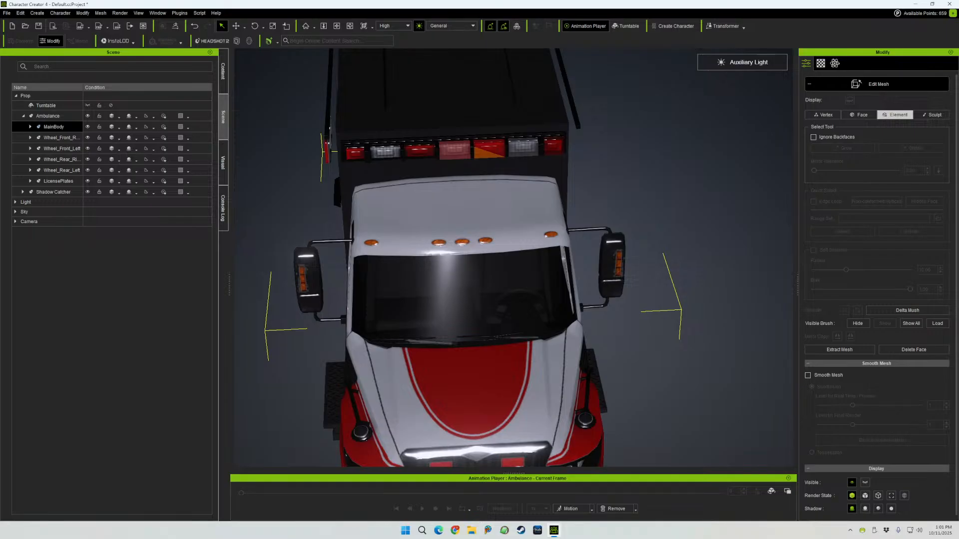
{"action": "left_click", "coordinate": [523, 150], "text": "ctrl"}
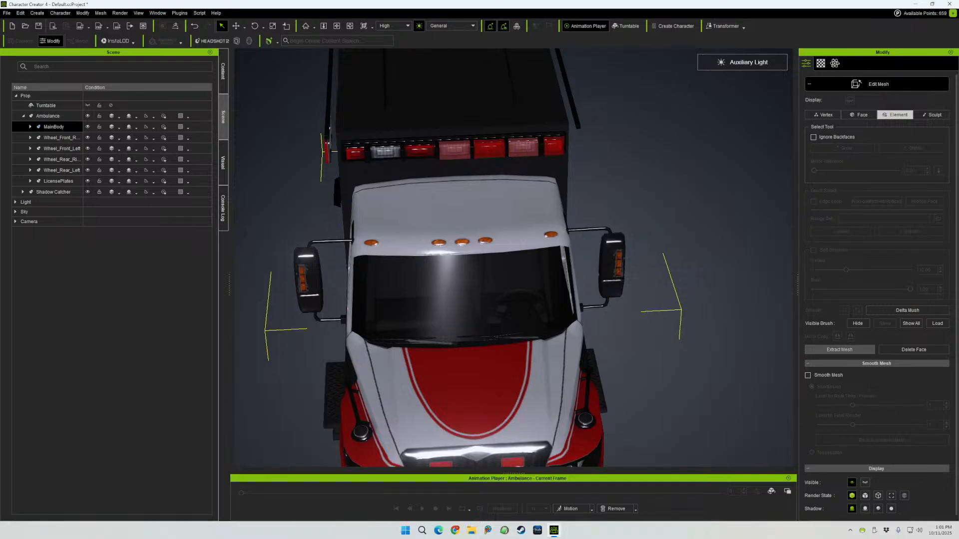
{"action": "left_click", "coordinate": [858, 324]}
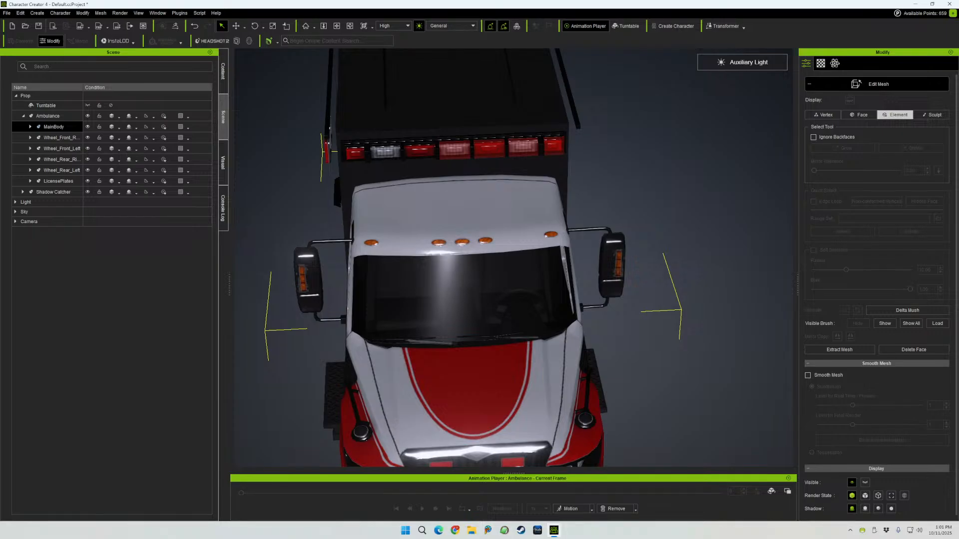
- Hide the white and red lights near the front of the box on the ambulance's opposite side
{"action": "right_click_drag", "start_coordinate": [432, 218], "coordinate": [547, 217]}
{"action": "left_click", "coordinate": [405, 245]}
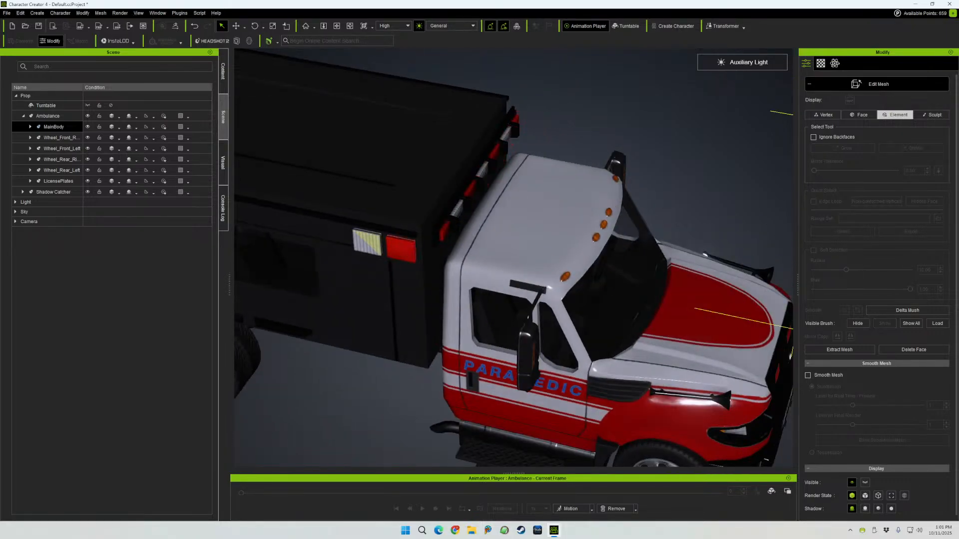
{"action": "left_click", "coordinate": [367, 242], "text": "ctrl"}
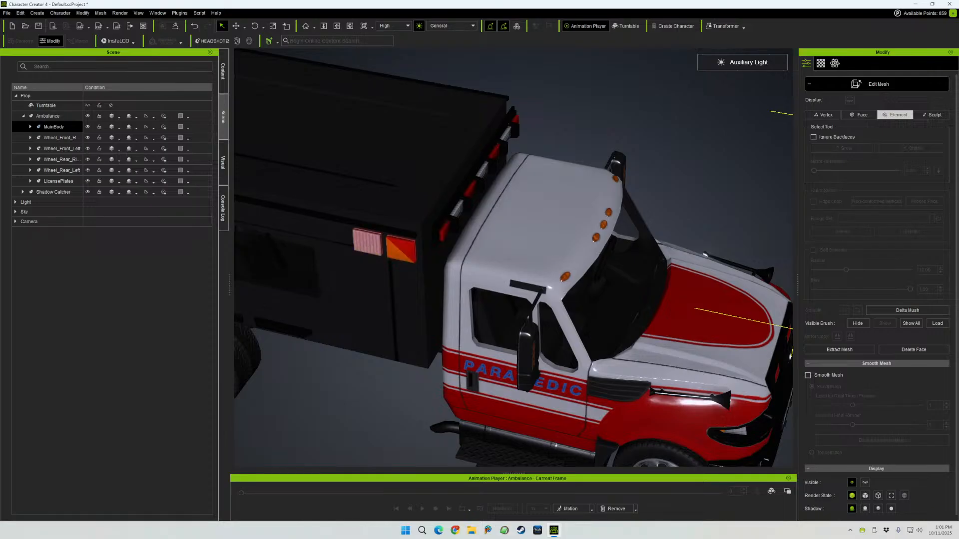
{"action": "left_click", "coordinate": [858, 323]}
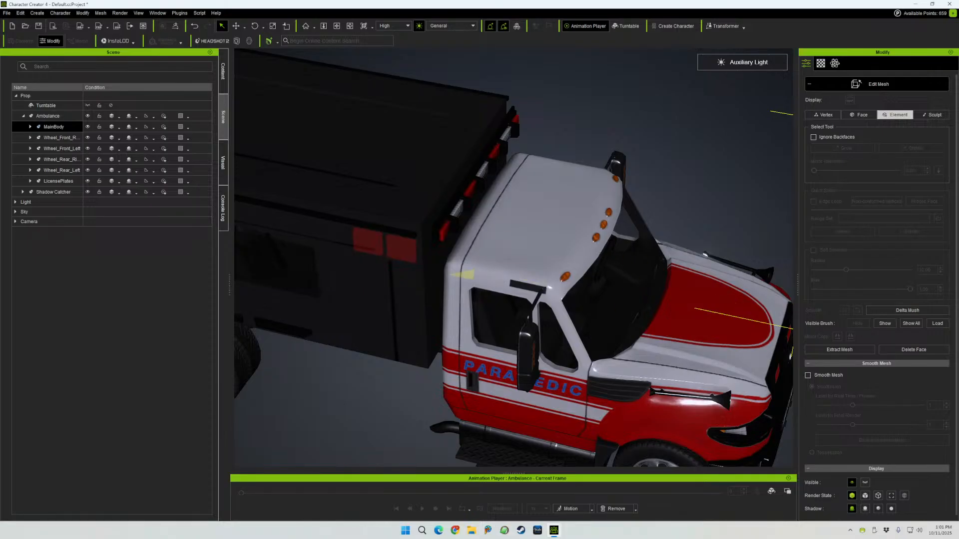
- Hide the dark box shell together with the rear-wall and rear-side light elements, and clear the selection
{"action": "right_click_drag", "start_coordinate": [450, 276], "coordinate": [579, 235]}
{"action": "middle_click_drag", "start_coordinate": [427, 279], "coordinate": [774, 250]}
{"action": "middle_click_drag", "start_coordinate": [474, 262], "coordinate": [701, 239]}
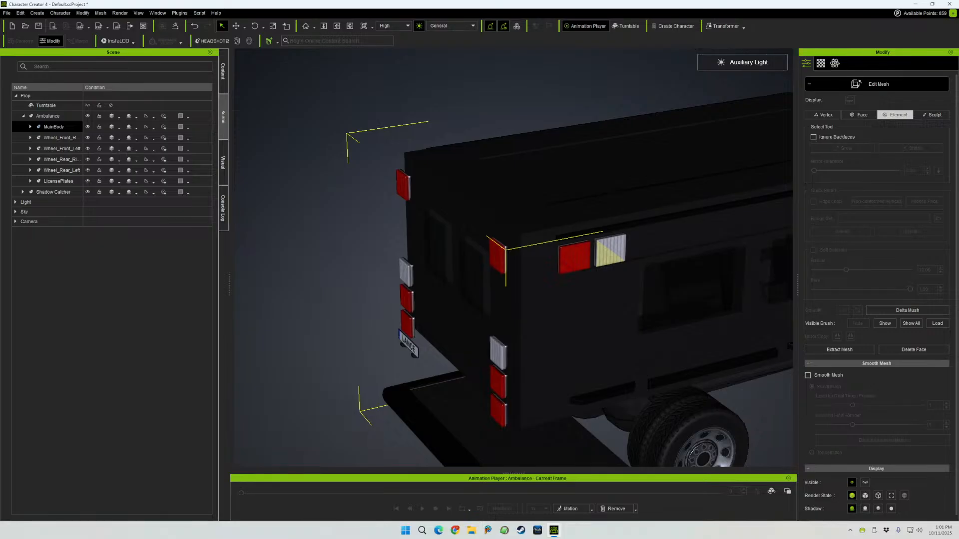
{"action": "left_click", "coordinate": [610, 249]}
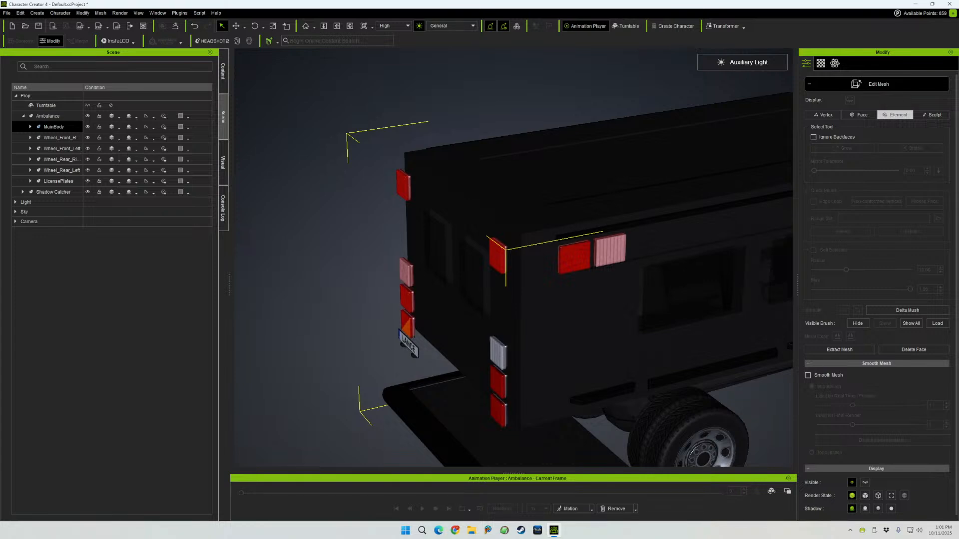
{"action": "left_click", "coordinate": [498, 353]}
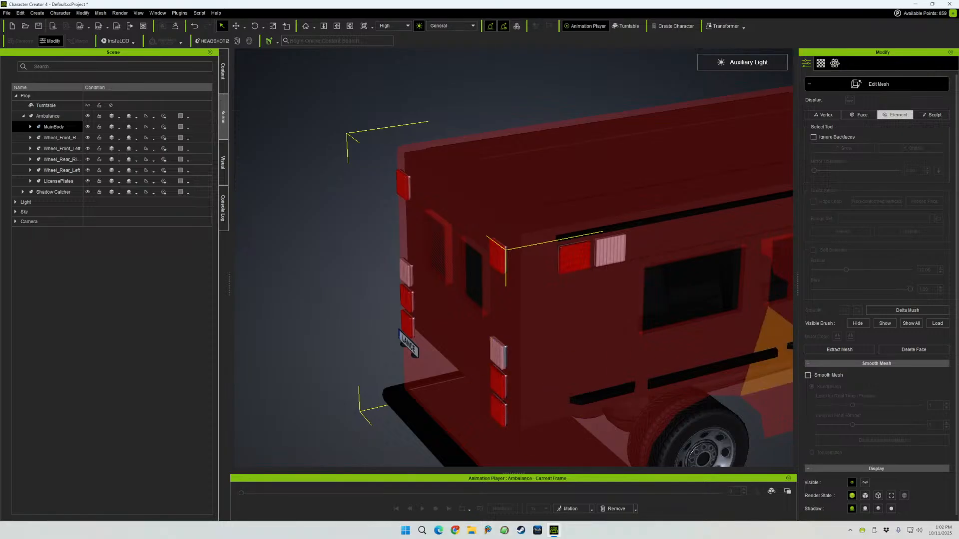
{"action": "left_click", "coordinate": [858, 324]}
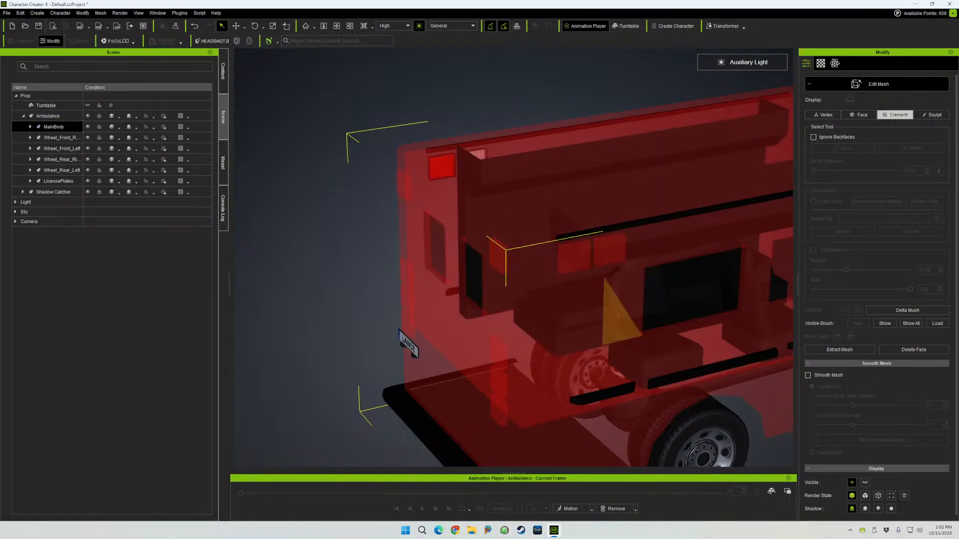
{"action": "scroll", "coordinate": [513, 258], "scroll_direction": "down", "scroll_amount": 4}
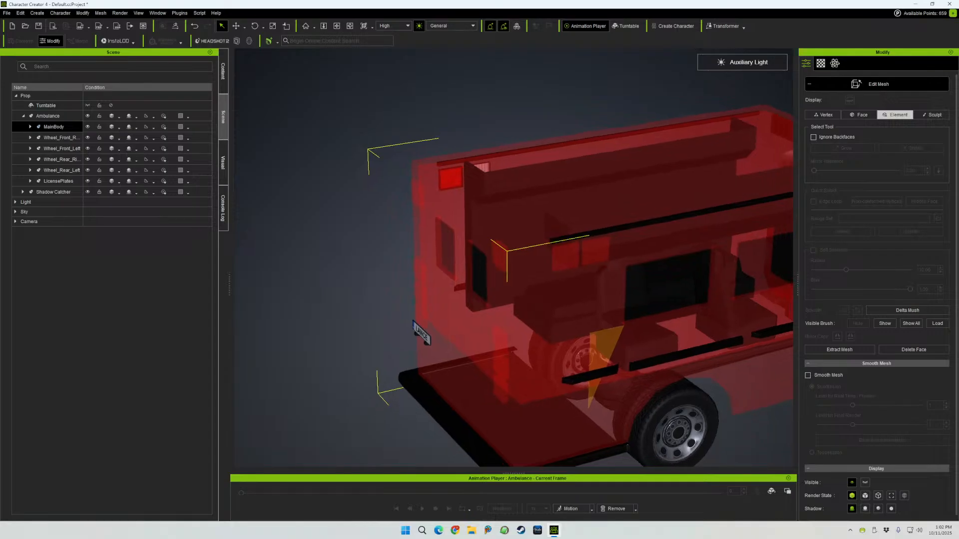
{"action": "key", "text": "Escape"}
- Hide the floating window-pane elements left from the box's rear doors, clearing the stray shell selection between them
{"action": "right_click_drag", "start_coordinate": [557, 311], "coordinate": [584, 274]}
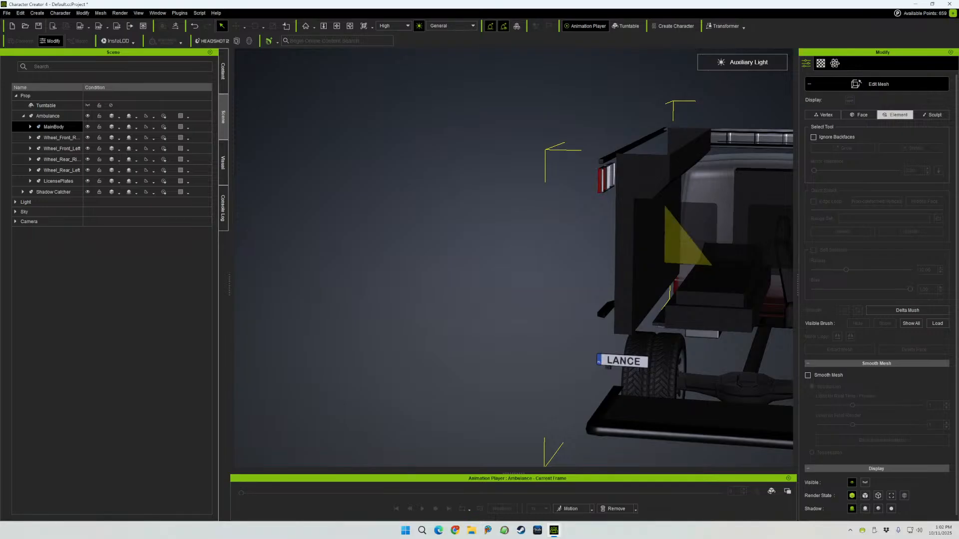
{"action": "left_click", "coordinate": [694, 240]}
{"action": "left_click", "coordinate": [857, 323]}
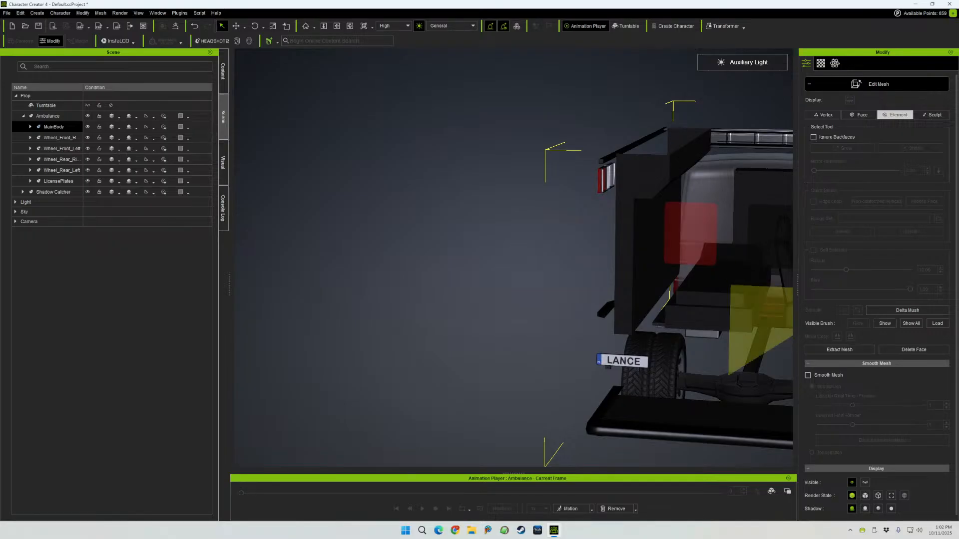
{"action": "left_click", "coordinate": [764, 239]}
{"action": "left_click", "coordinate": [857, 323]}
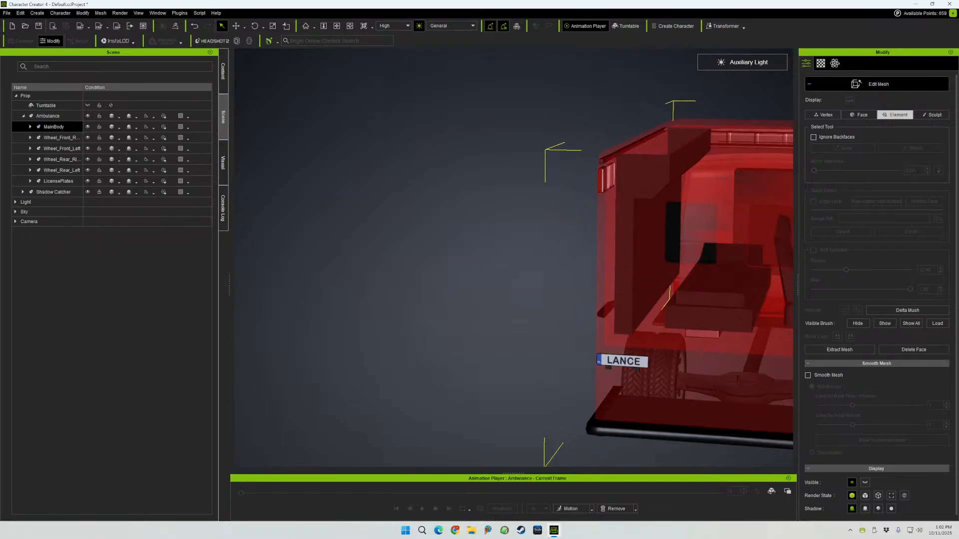
{"action": "left_click", "coordinate": [564, 280]}
{"action": "right_click_drag", "start_coordinate": [565, 280], "coordinate": [567, 303]}
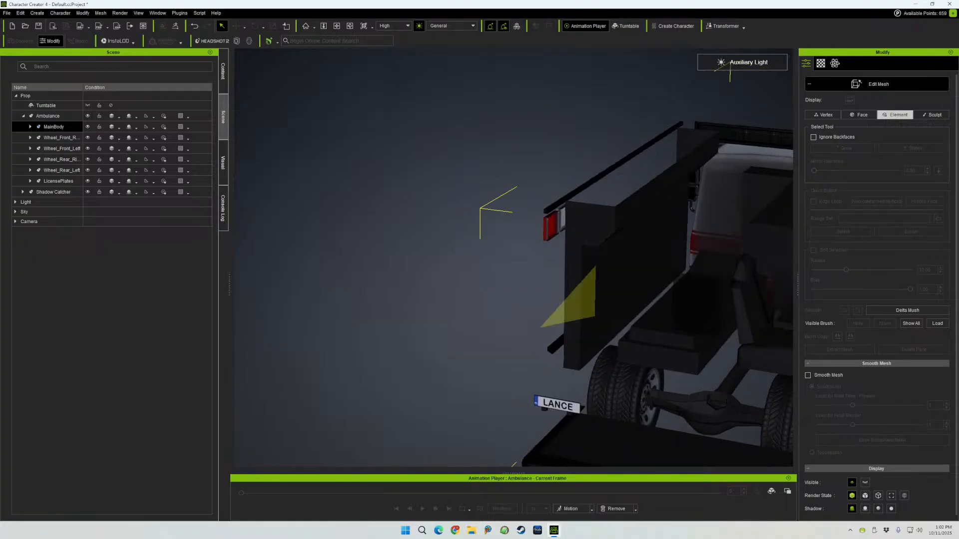
{"action": "left_click", "coordinate": [699, 302]}
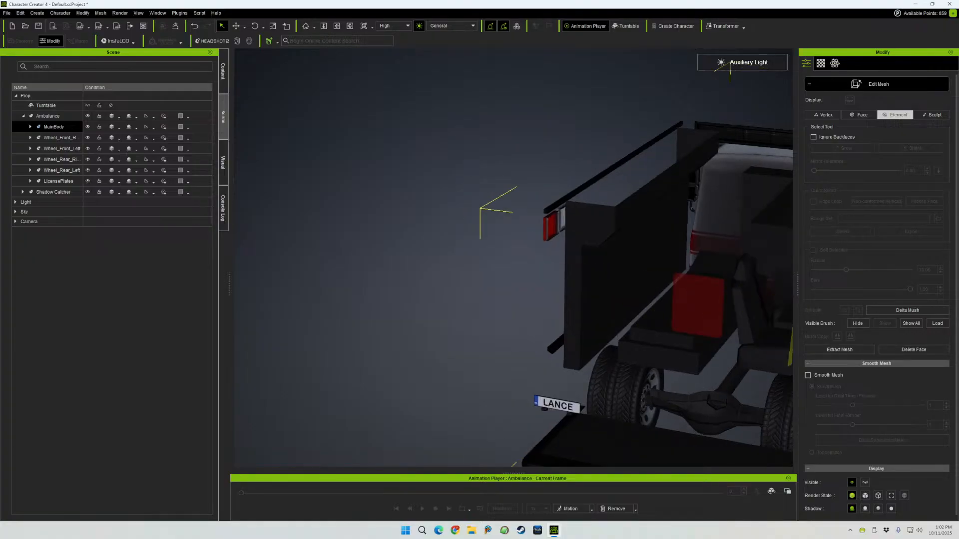
{"action": "left_click", "coordinate": [857, 323]}
- Hide the white and red lights at the rear end of the box's remaining side
{"action": "middle_click_drag", "start_coordinate": [600, 349], "coordinate": [405, 322]}
{"action": "right_click_drag", "start_coordinate": [405, 323], "coordinate": [449, 304]}
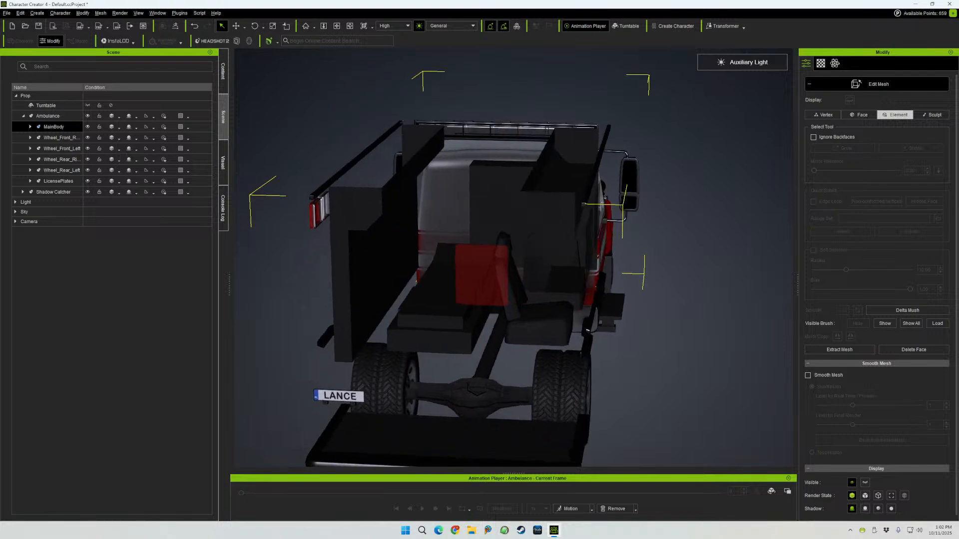
{"action": "right_click_drag", "start_coordinate": [340, 310], "coordinate": [464, 302]}
{"action": "left_click", "coordinate": [326, 267]}
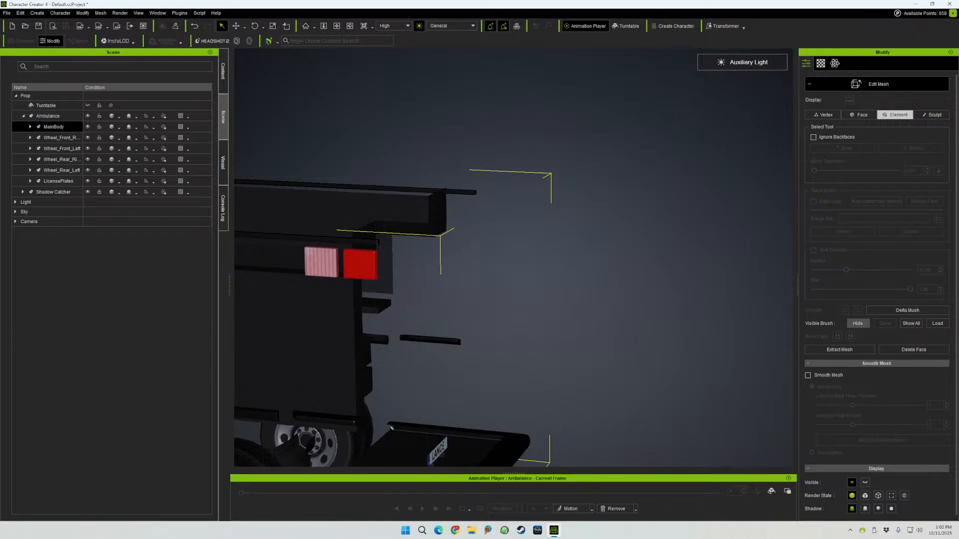
{"action": "left_click", "coordinate": [857, 324]}
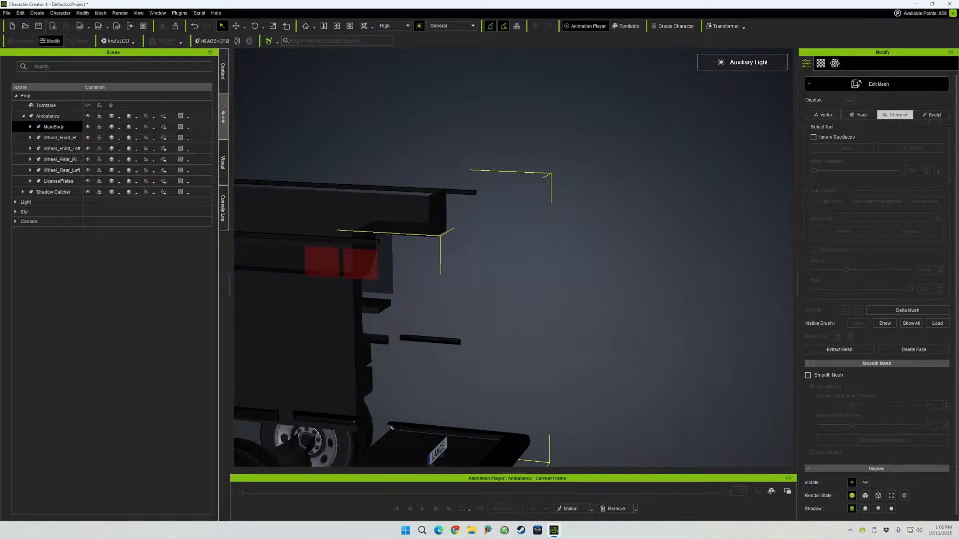
- Hide the large flat partition wall between the patient compartment and the back of the cab
{"action": "right_click_drag", "start_coordinate": [549, 259], "coordinate": [395, 360]}
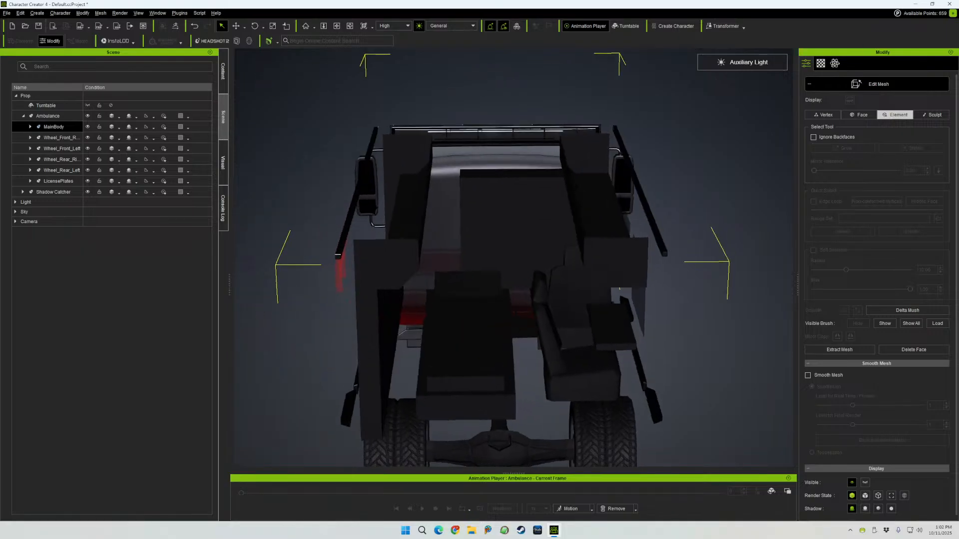
{"action": "scroll", "coordinate": [395, 360], "scroll_direction": "up", "scroll_amount": 5}
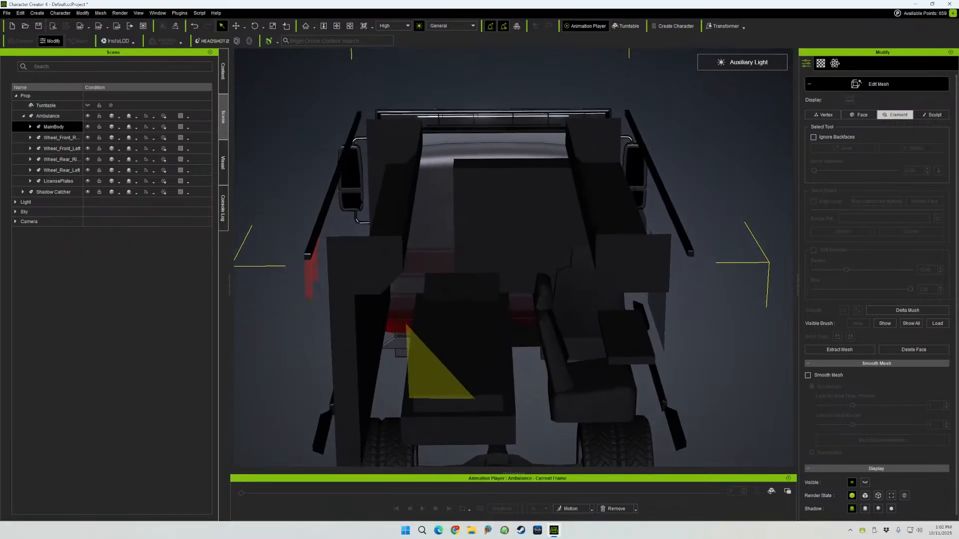
{"action": "scroll", "coordinate": [394, 360], "scroll_direction": "up", "scroll_amount": 5}
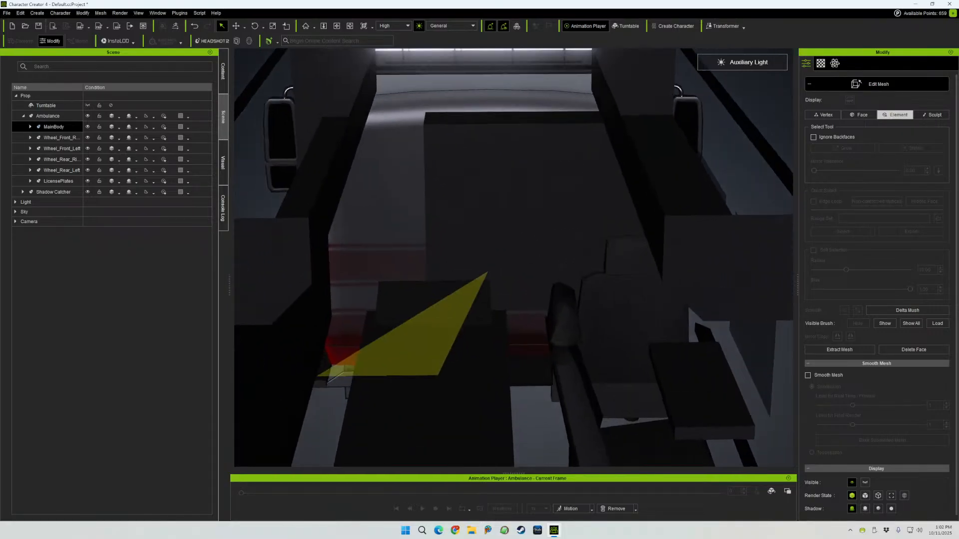
{"action": "scroll", "coordinate": [395, 359], "scroll_direction": "up", "scroll_amount": 5}
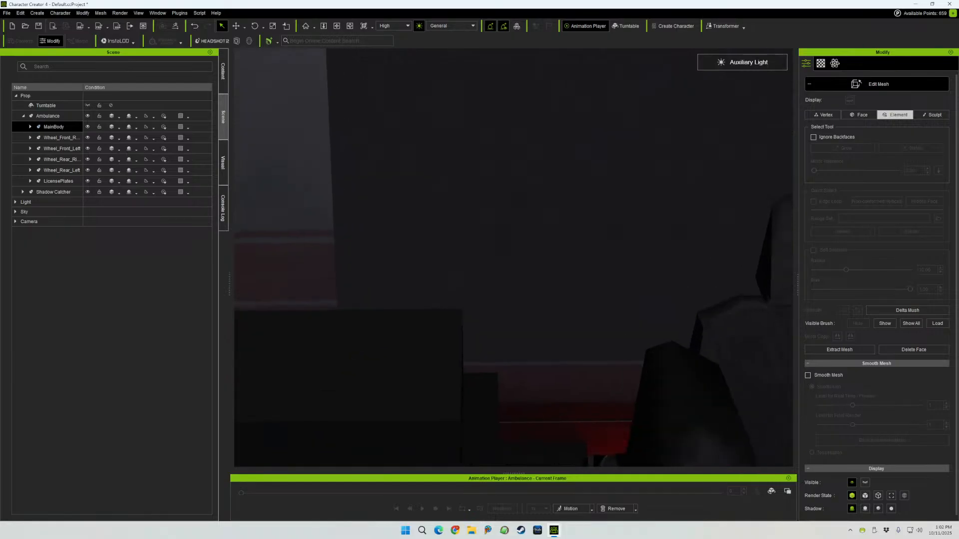
{"action": "left_click", "coordinate": [502, 248]}
{"action": "middle_click_drag", "start_coordinate": [502, 247], "coordinate": [463, 165]}
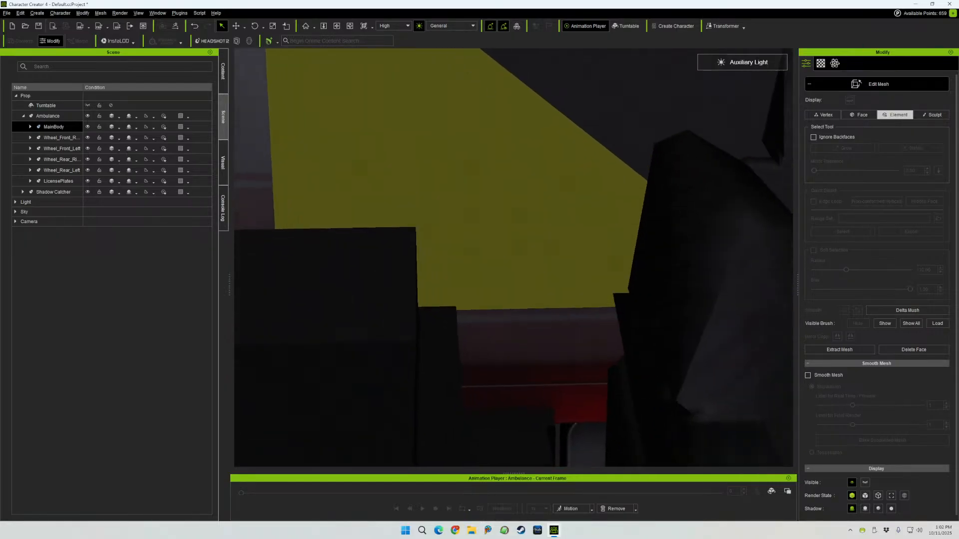
{"action": "left_click", "coordinate": [464, 165]}
{"action": "left_click", "coordinate": [857, 323]}
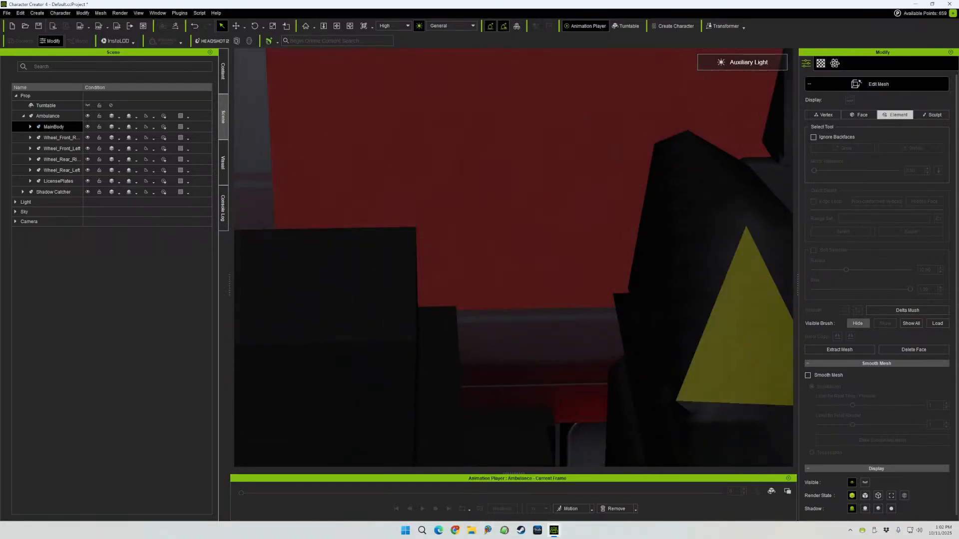
- Hide the dark blocks and seat parts in the patient compartment that obstruct the back of the cab, one element at a time
{"action": "left_click", "coordinate": [325, 264]}
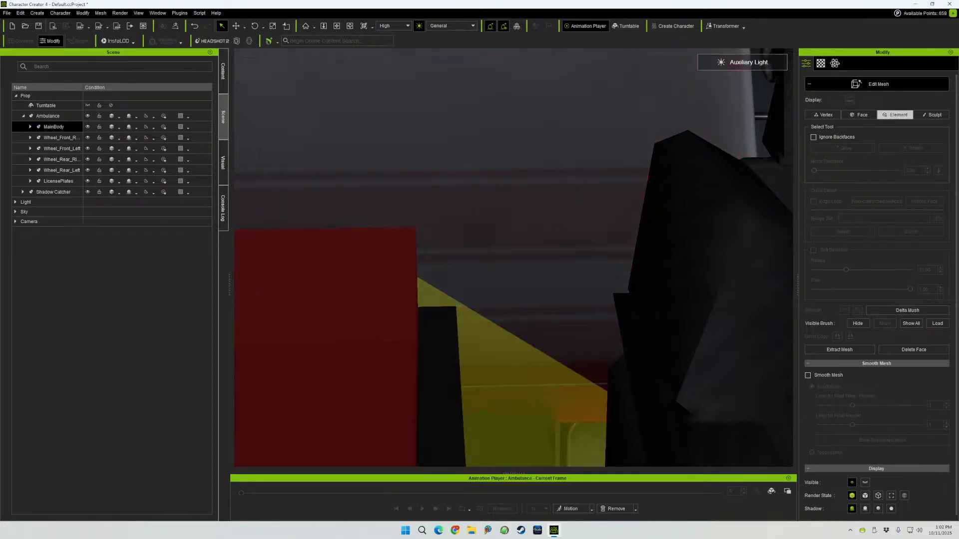
{"action": "left_click", "coordinate": [714, 269]}
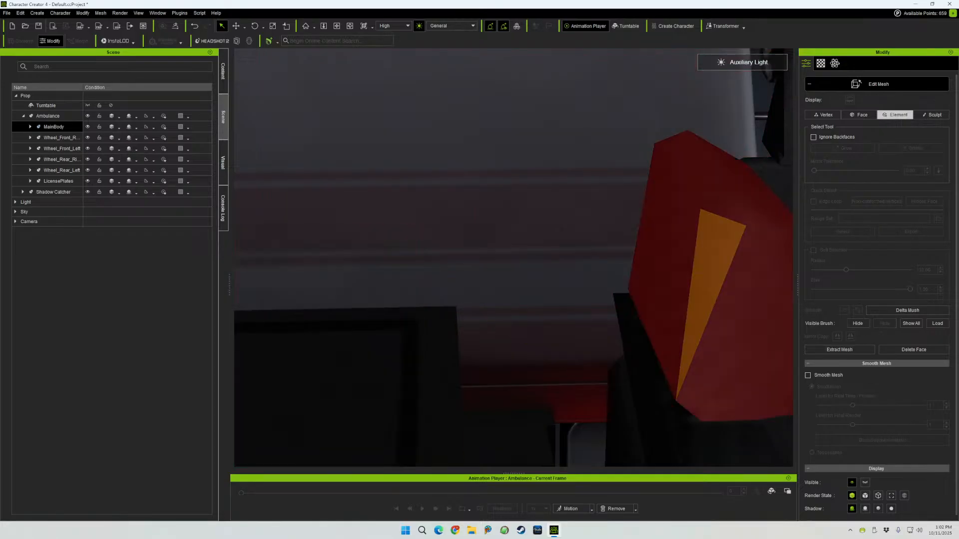
{"action": "left_click", "coordinate": [858, 323]}
{"action": "left_click", "coordinate": [690, 392]}
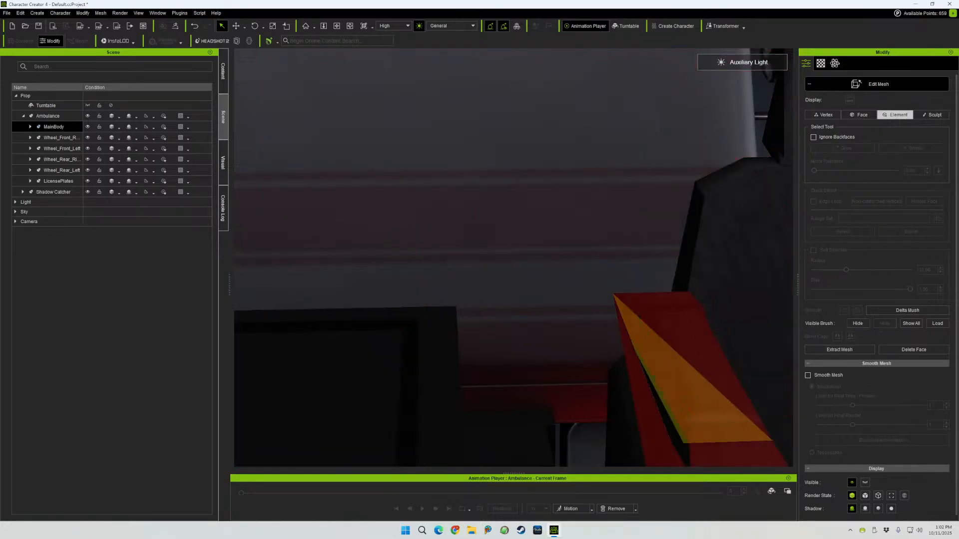
{"action": "left_click", "coordinate": [857, 323]}
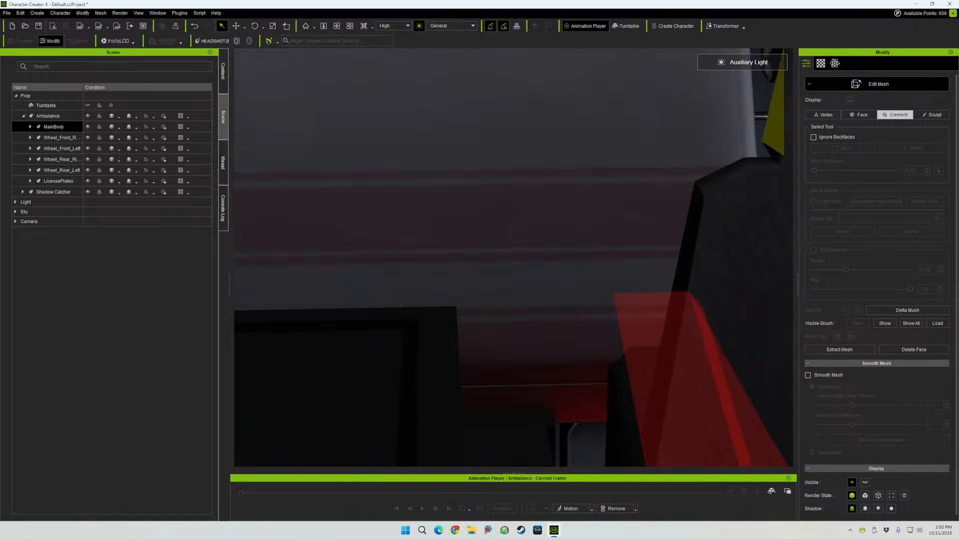
{"action": "left_click", "coordinate": [774, 125]}
{"action": "left_click", "coordinate": [858, 323]}
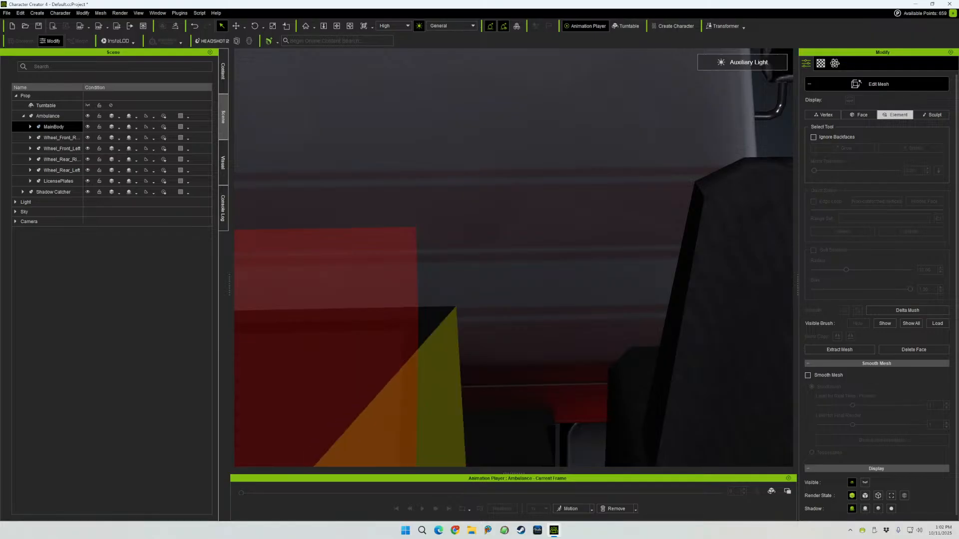
{"action": "left_click", "coordinate": [411, 412]}
{"action": "left_click", "coordinate": [858, 323]}
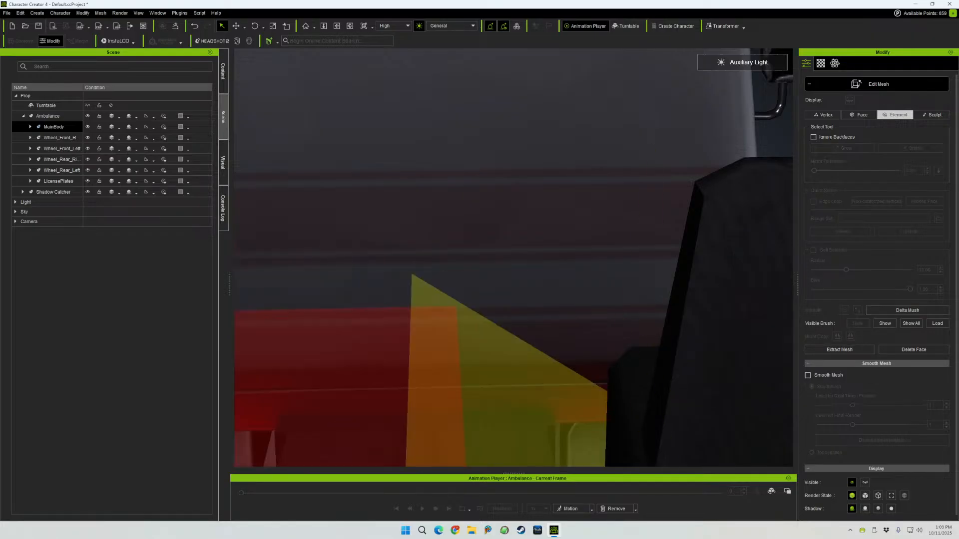
- Examine the patient compartment from the rear, including the remaining seats, the overhead lockers and the light bar beyond them
{"action": "scroll", "coordinate": [521, 370], "scroll_direction": "down", "scroll_amount": 4}
{"action": "scroll", "coordinate": [519, 370], "scroll_direction": "down", "scroll_amount": 2}
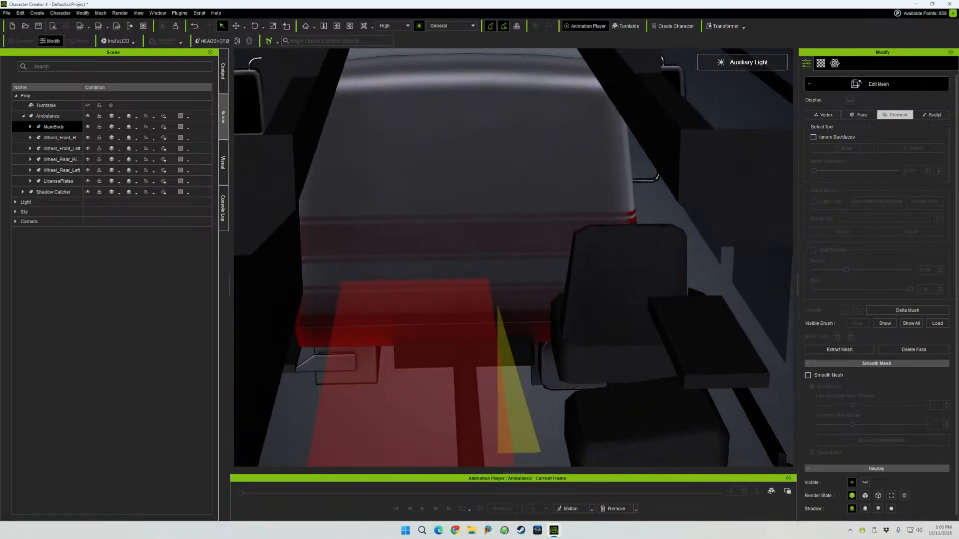
{"action": "right_click_drag", "start_coordinate": [519, 369], "coordinate": [519, 319]}
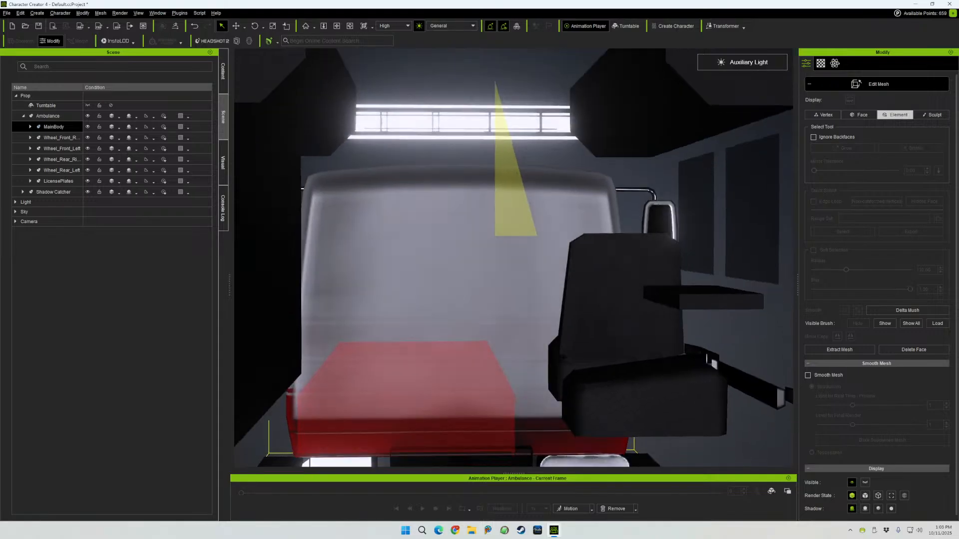
{"action": "scroll", "coordinate": [519, 320], "scroll_direction": "up", "scroll_amount": 2}
{"action": "scroll", "coordinate": [519, 319], "scroll_direction": "up", "scroll_amount": 5}
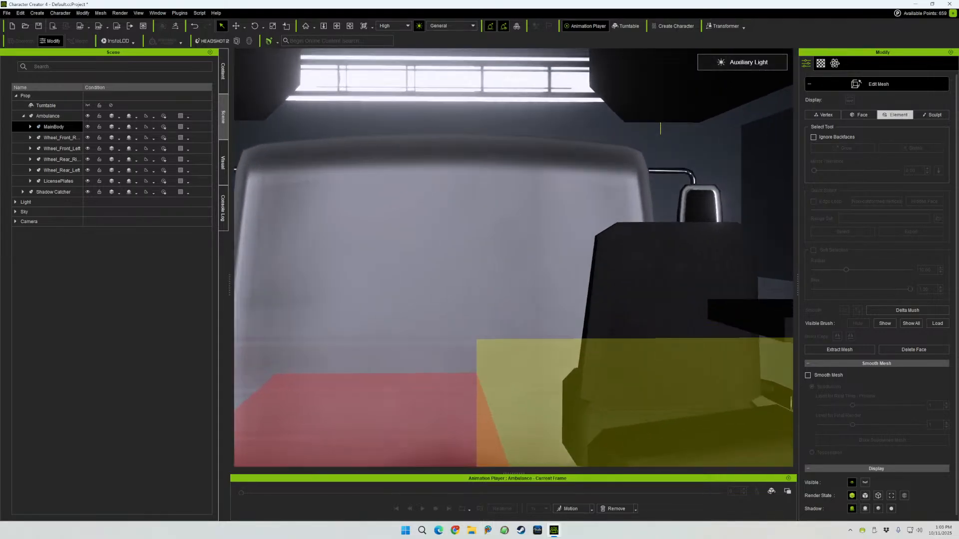
{"action": "middle_click_drag", "start_coordinate": [520, 320], "coordinate": [579, 400]}
{"action": "right_click_drag", "start_coordinate": [580, 400], "coordinate": [579, 320]}
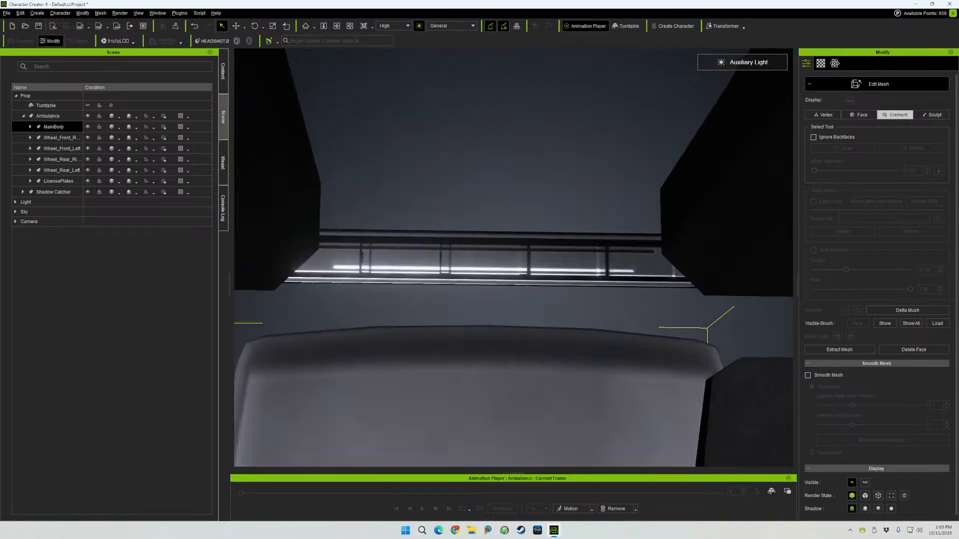
{"action": "scroll", "coordinate": [513, 257], "scroll_direction": "up", "scroll_amount": 5}
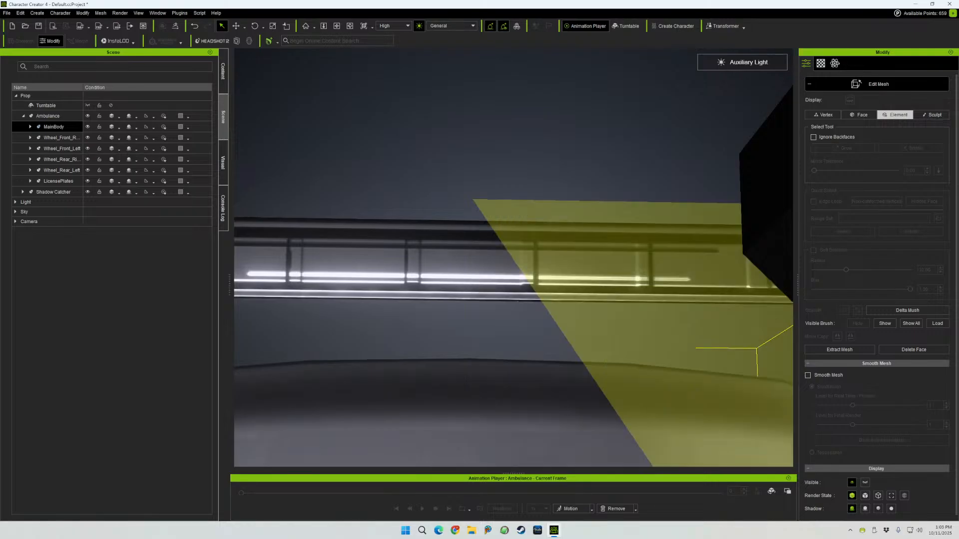
{"action": "scroll", "coordinate": [513, 258], "scroll_direction": "down", "scroll_amount": 3}
{"action": "scroll", "coordinate": [513, 258], "scroll_direction": "down", "scroll_amount": 5}
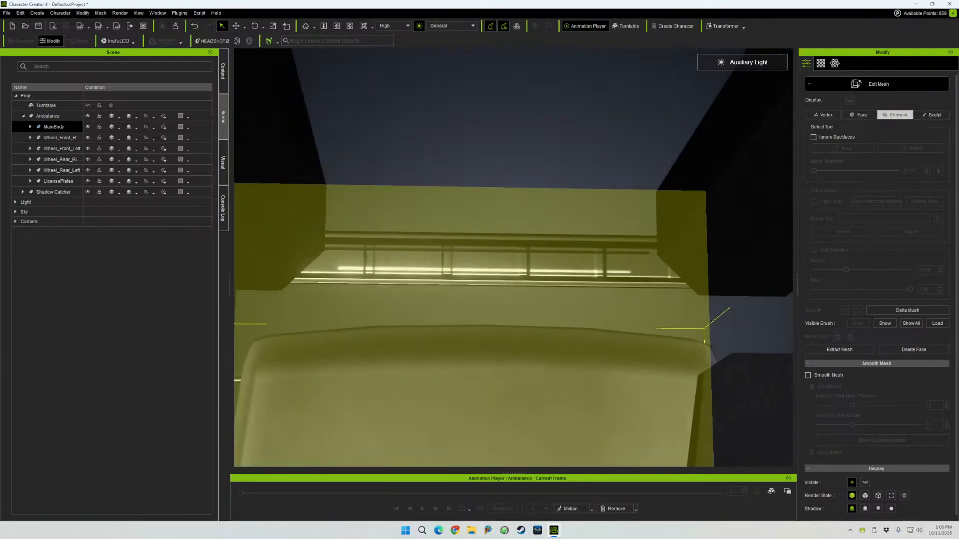
{"action": "scroll", "coordinate": [514, 258], "scroll_direction": "down", "scroll_amount": 5}
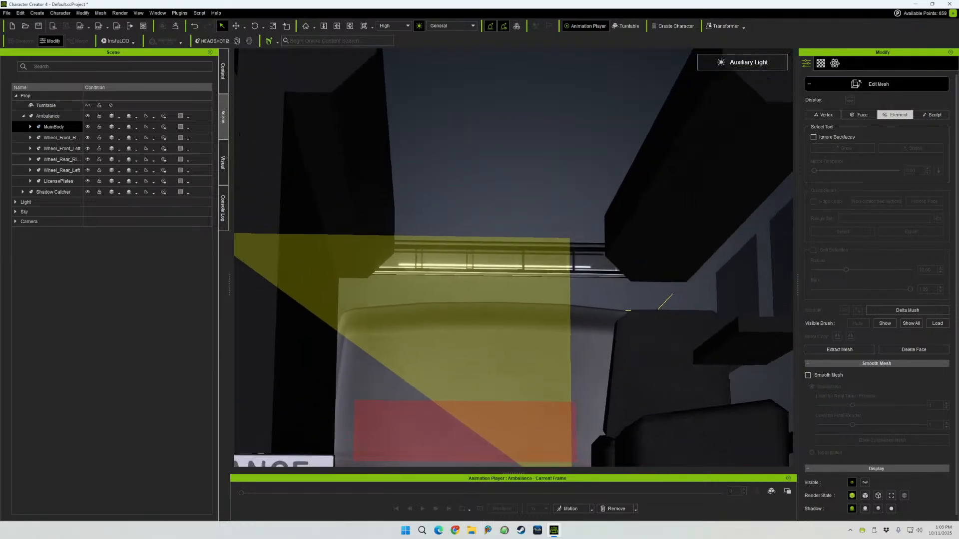
- From the side, select all remaining rear-box, interior and chassis elements behind the cab together, hide them, and clear the selection
{"action": "right_click_drag", "start_coordinate": [513, 258], "coordinate": [315, 259]}
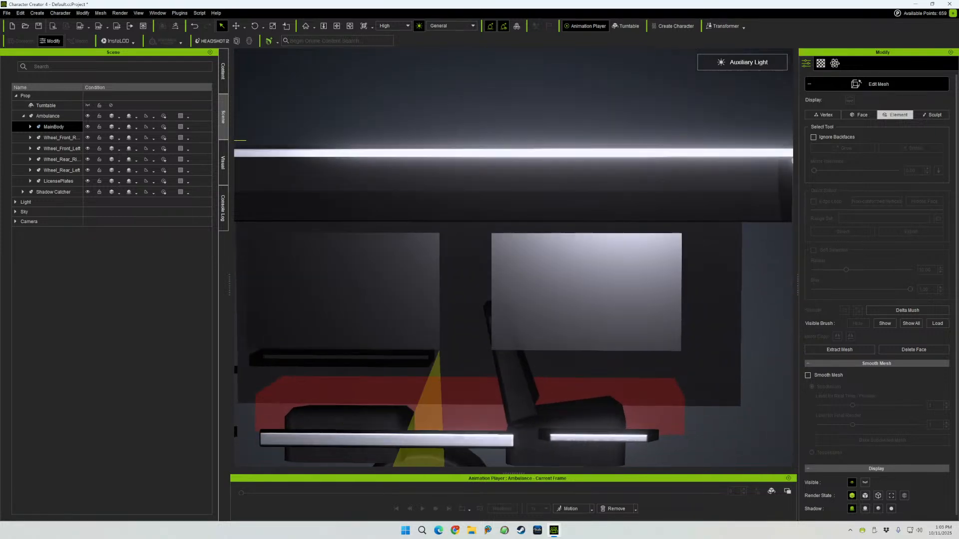
{"action": "scroll", "coordinate": [438, 409], "scroll_direction": "down", "scroll_amount": 4}
{"action": "scroll", "coordinate": [514, 258], "scroll_direction": "down", "scroll_amount": 5}
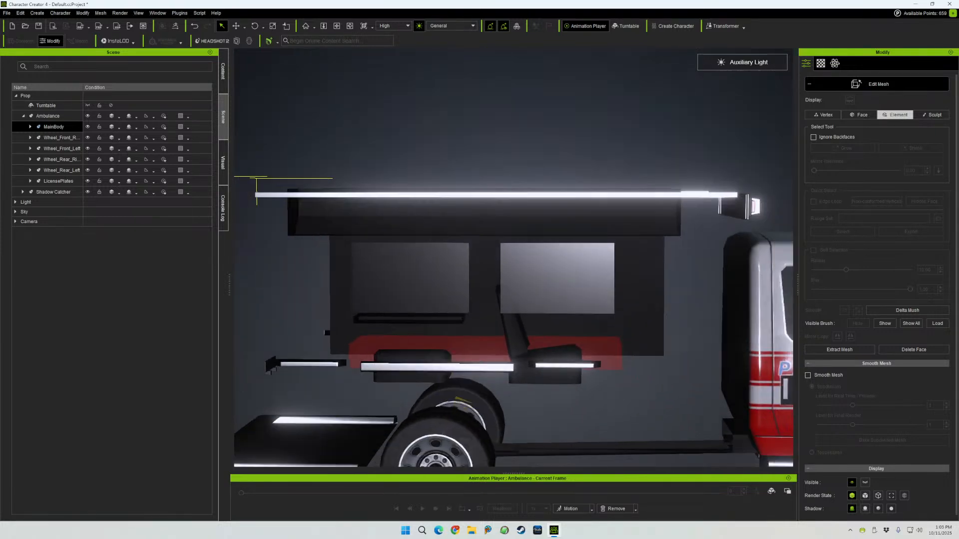
{"action": "scroll", "coordinate": [514, 258], "scroll_direction": "down", "scroll_amount": 4}
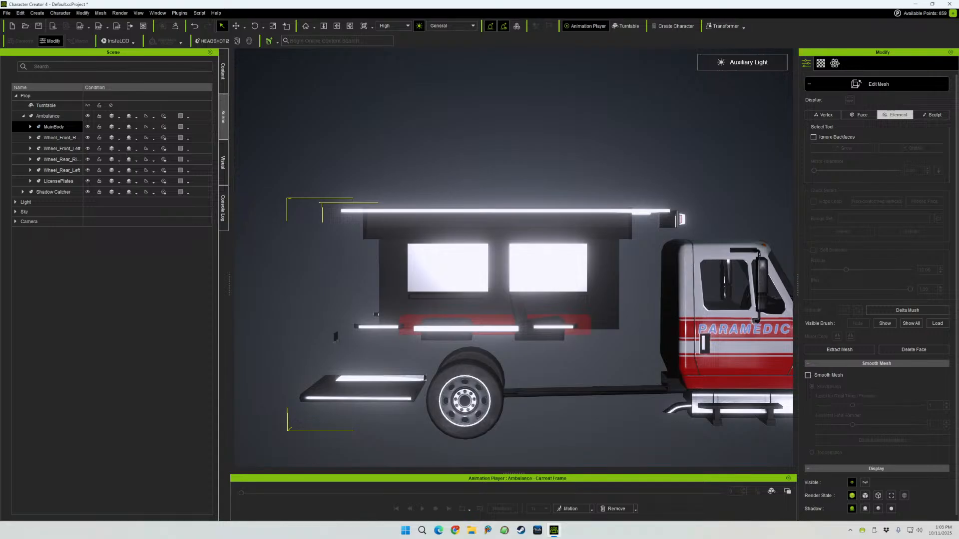
{"action": "left_click_drag", "start_coordinate": [257, 155], "coordinate": [655, 464]}
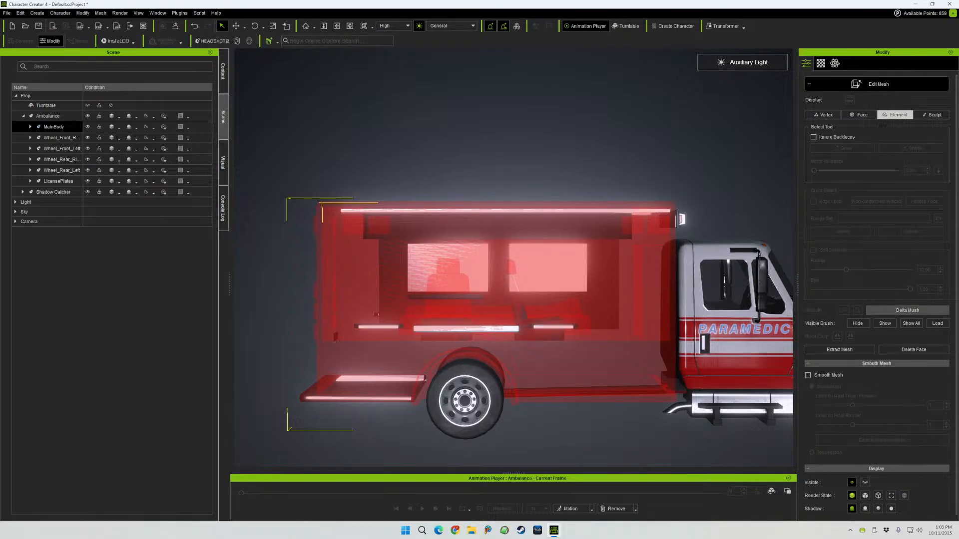
{"action": "left_click", "coordinate": [857, 323]}
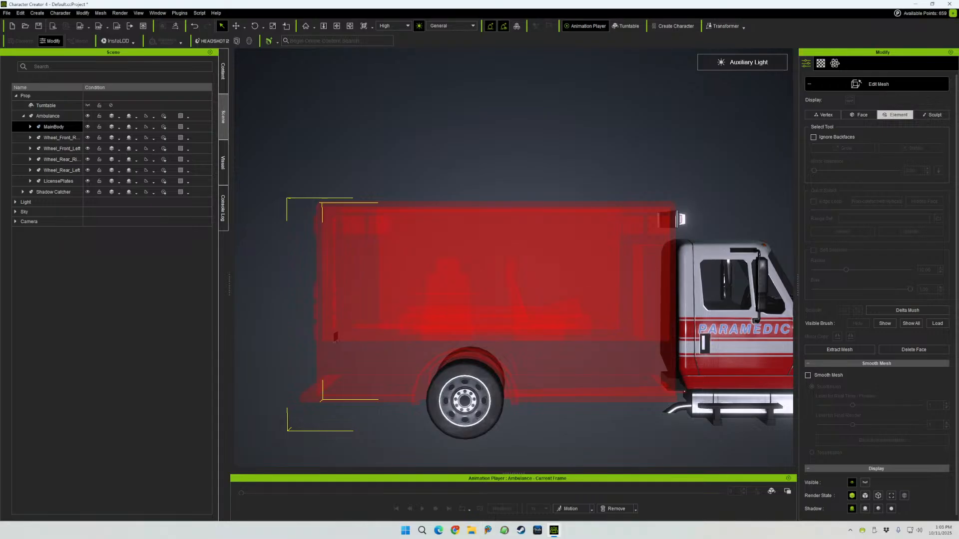
{"action": "key", "text": "Escape"}
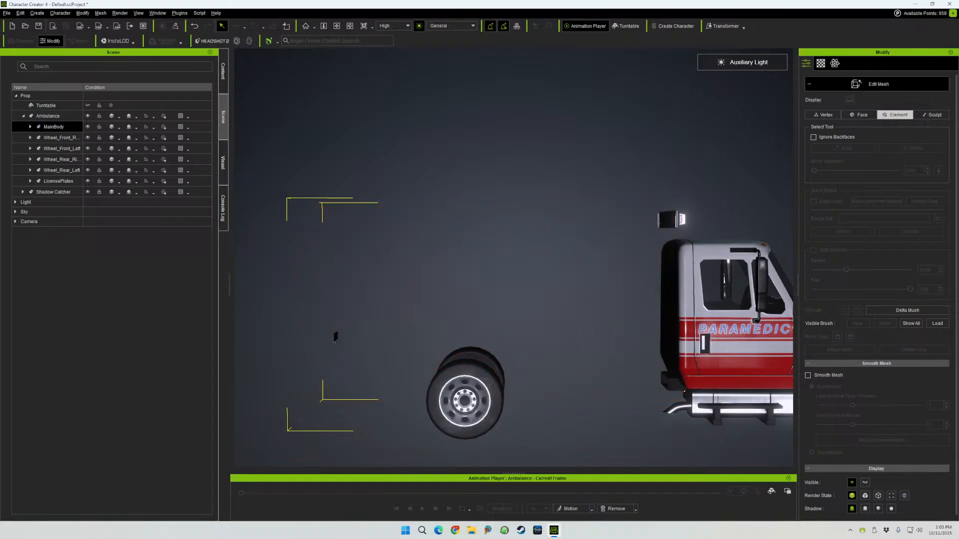
- Hide the light bar left floating above the cab roof
{"action": "middle_click_drag", "start_coordinate": [585, 332], "coordinate": [368, 373]}
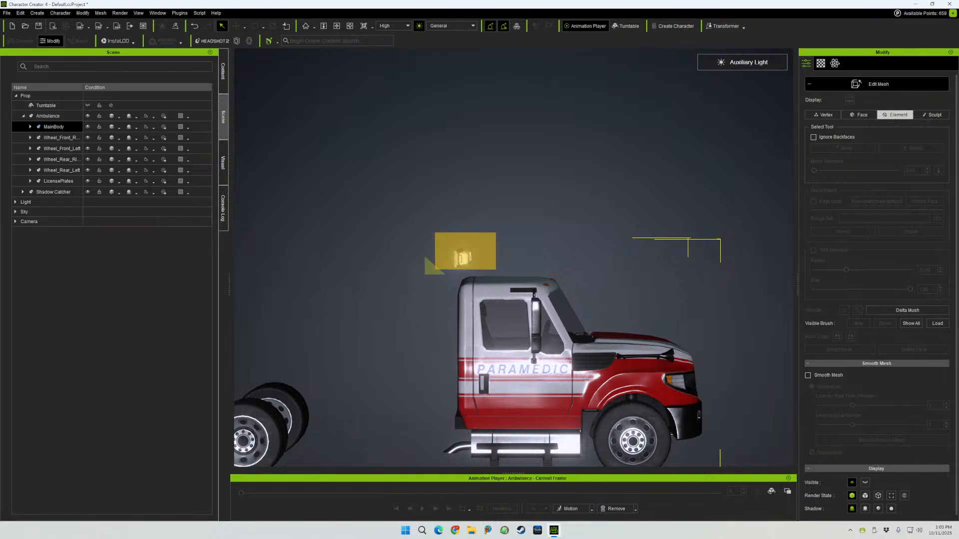
{"action": "left_click", "coordinate": [463, 257]}
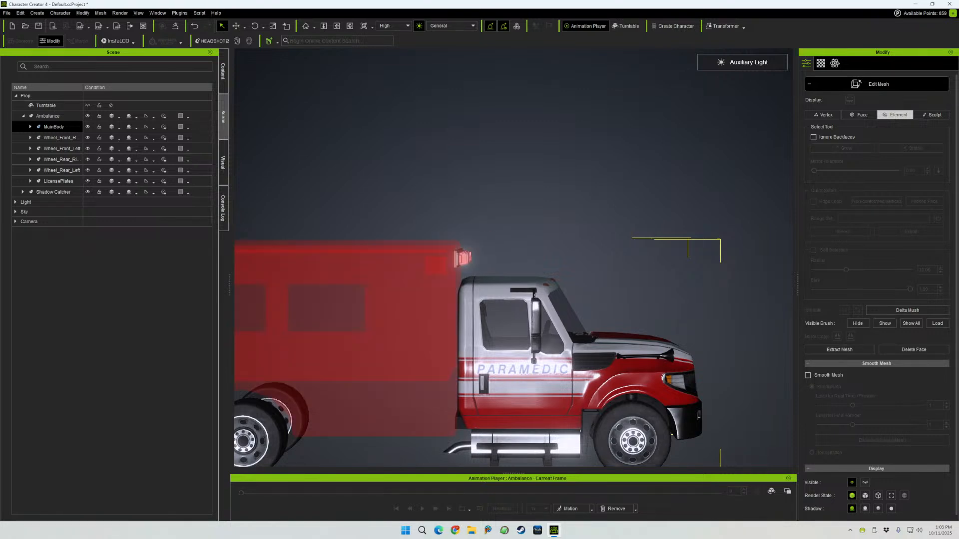
{"action": "left_click", "coordinate": [858, 323]}
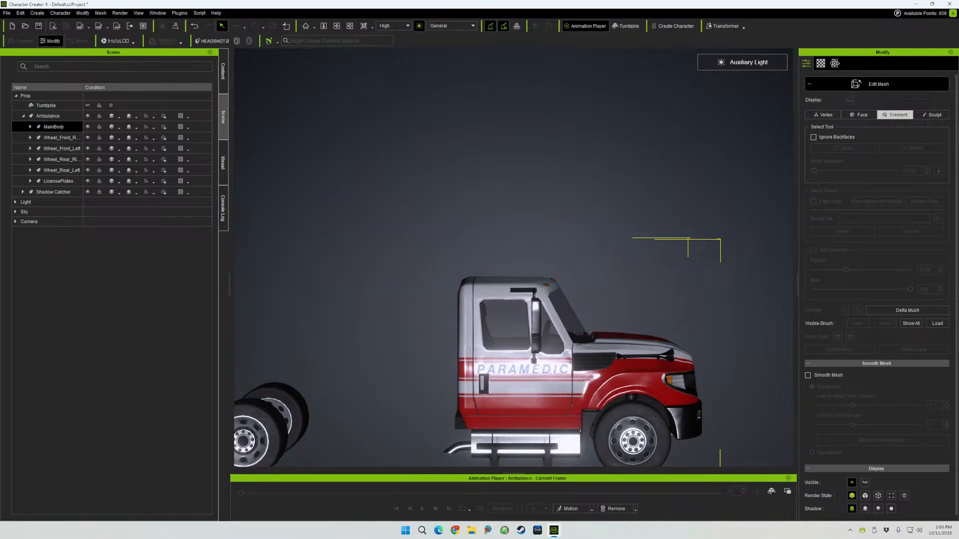
- Hide the dark interior wall behind the cab seats, selecting it through the windshield from the front
{"action": "right_click_drag", "start_coordinate": [504, 300], "coordinate": [439, 372]}
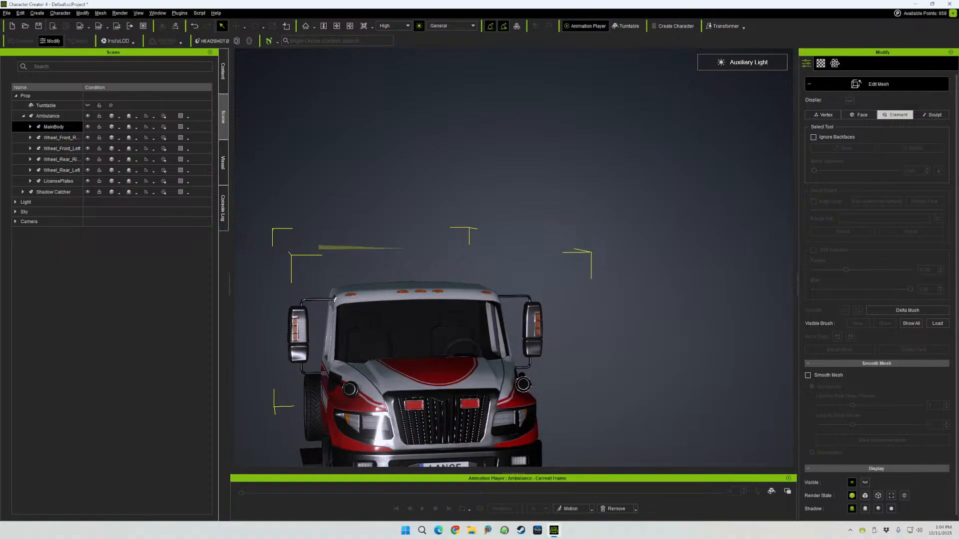
{"action": "middle_click_drag", "start_coordinate": [440, 371], "coordinate": [594, 342]}
{"action": "right_click_drag", "start_coordinate": [594, 342], "coordinate": [541, 340]}
{"action": "scroll", "coordinate": [541, 341], "scroll_direction": "up", "scroll_amount": 4}
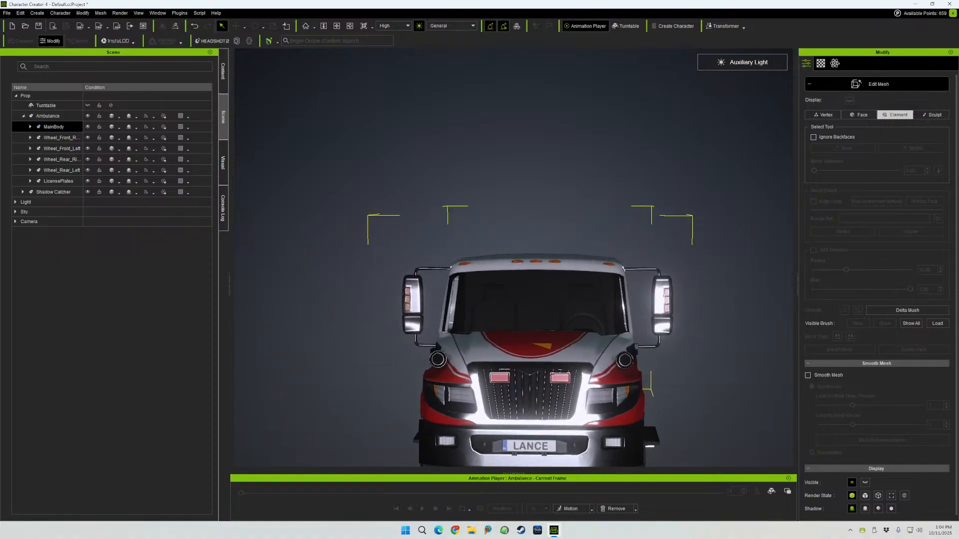
{"action": "middle_click_drag", "start_coordinate": [553, 355], "coordinate": [520, 303]}
{"action": "scroll", "coordinate": [522, 303], "scroll_direction": "up", "scroll_amount": 3}
{"action": "scroll", "coordinate": [522, 303], "scroll_direction": "up", "scroll_amount": 5}
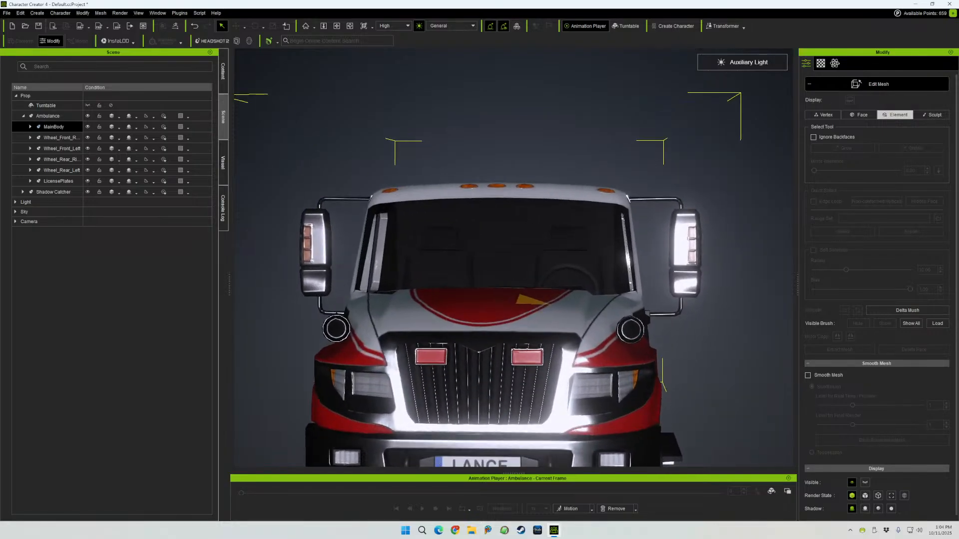
{"action": "scroll", "coordinate": [522, 303], "scroll_direction": "up", "scroll_amount": 5}
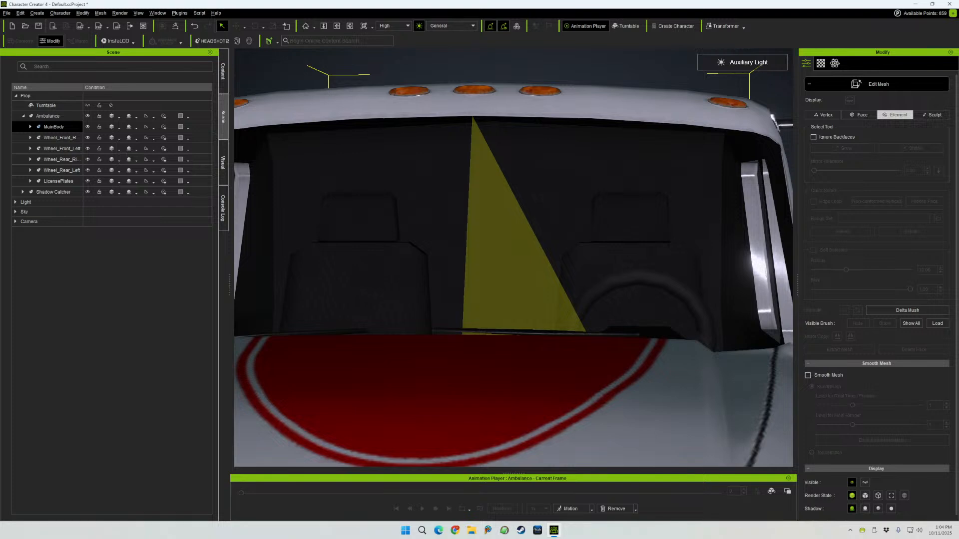
{"action": "scroll", "coordinate": [521, 303], "scroll_direction": "up", "scroll_amount": 5}
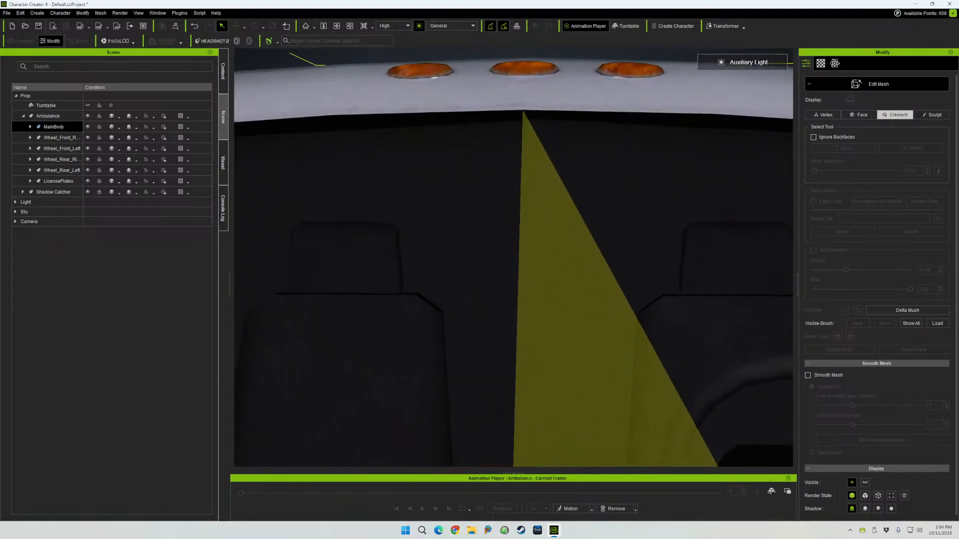
{"action": "scroll", "coordinate": [522, 303], "scroll_direction": "up", "scroll_amount": 5}
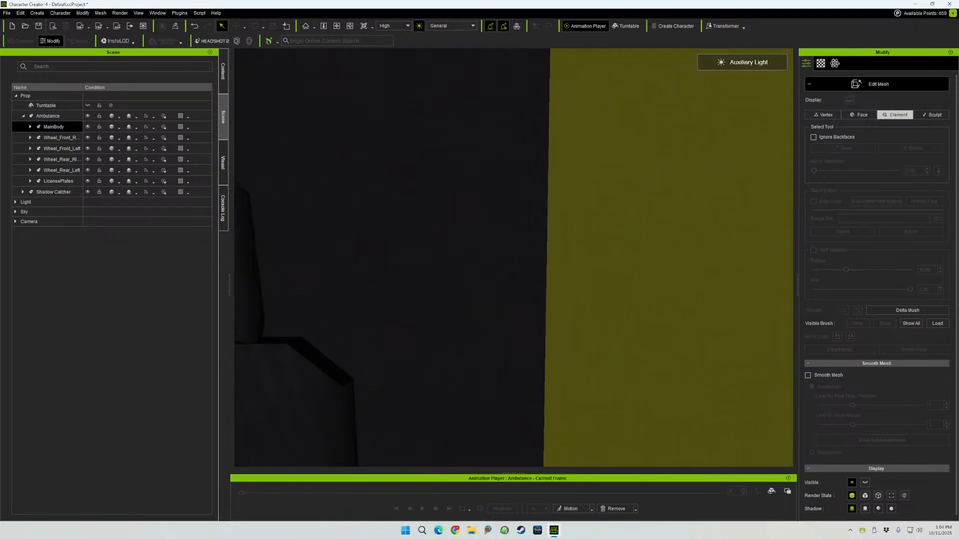
{"action": "scroll", "coordinate": [522, 303], "scroll_direction": "up", "scroll_amount": 2}
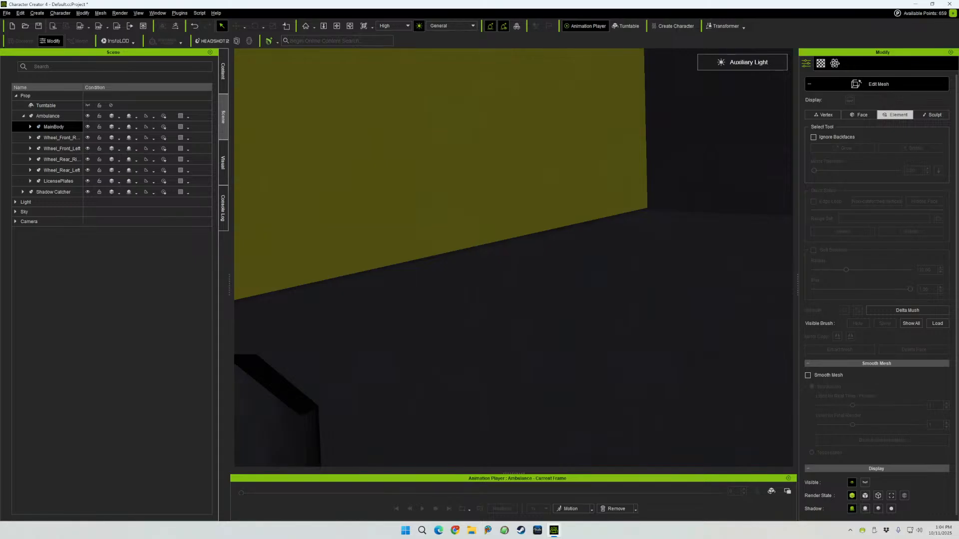
{"action": "middle_click_drag", "start_coordinate": [522, 303], "coordinate": [610, 309]}
{"action": "scroll", "coordinate": [513, 257], "scroll_direction": "up", "scroll_amount": 2}
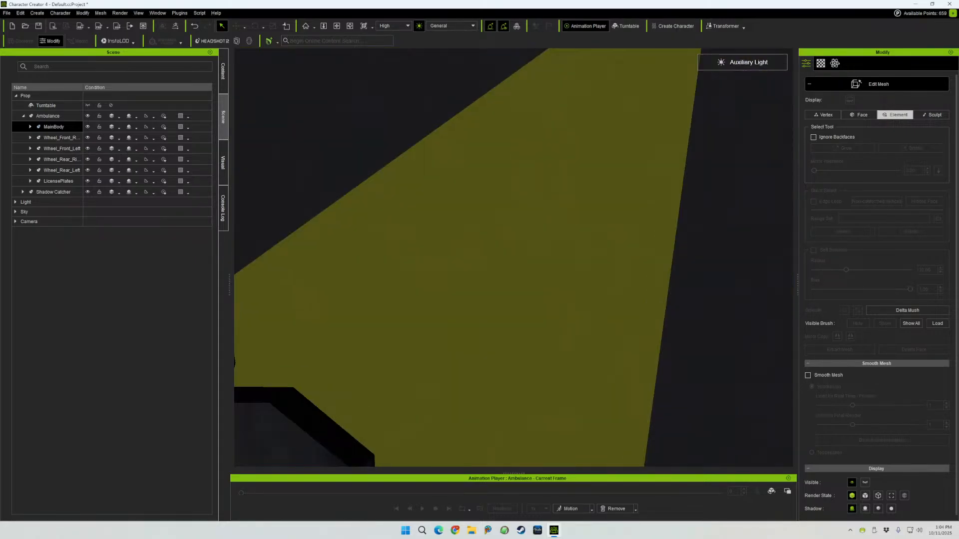
{"action": "left_click", "coordinate": [610, 309]}
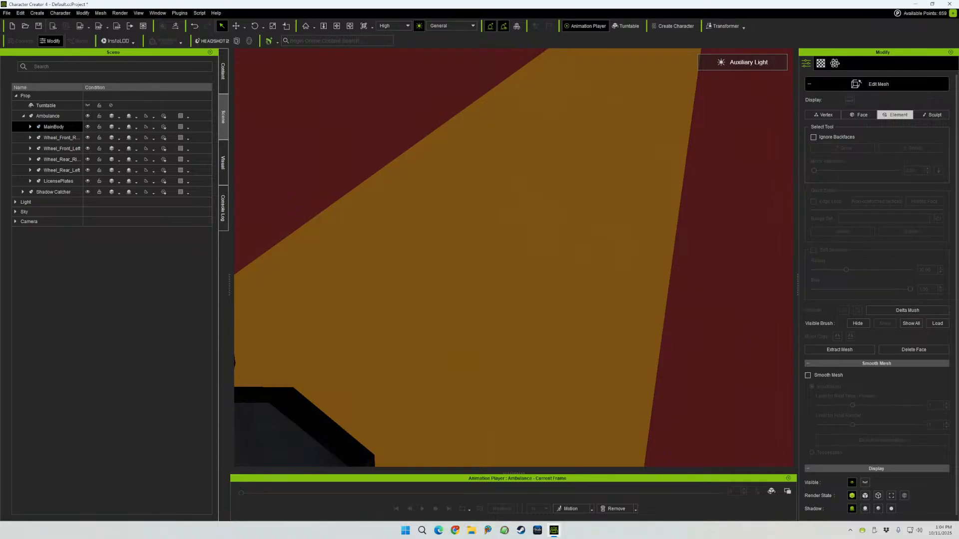
{"action": "scroll", "coordinate": [513, 258], "scroll_direction": "down", "scroll_amount": 6}
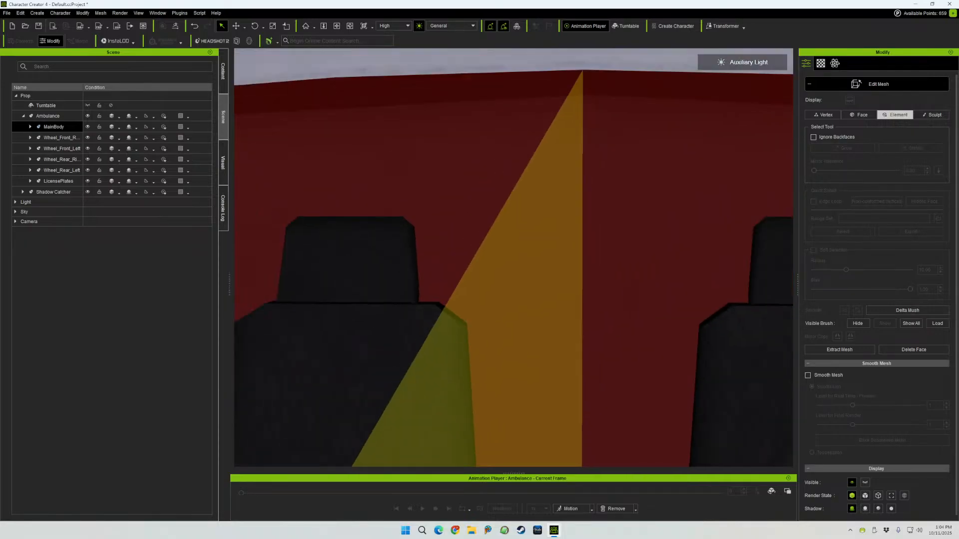
{"action": "scroll", "coordinate": [513, 258], "scroll_direction": "down", "scroll_amount": 5}
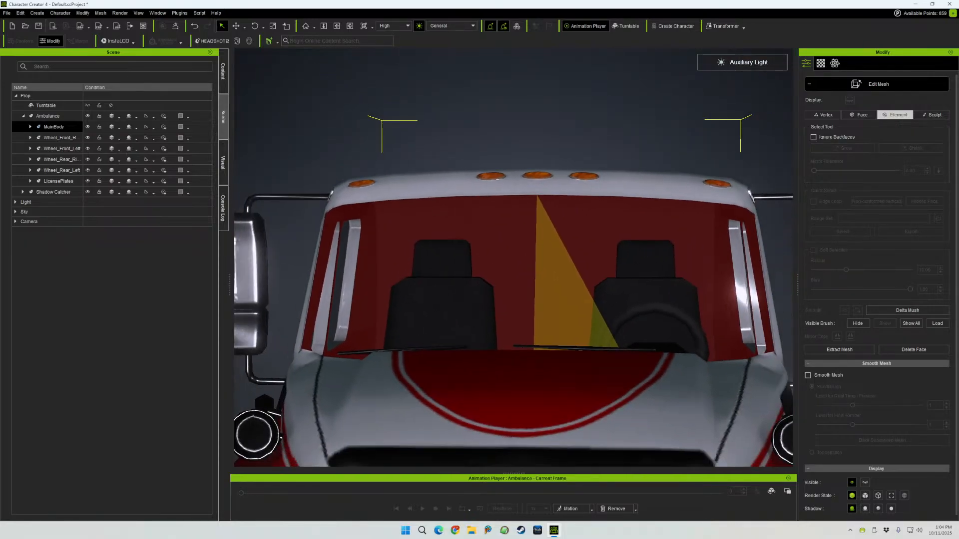
{"action": "scroll", "coordinate": [513, 258], "scroll_direction": "down", "scroll_amount": 6}
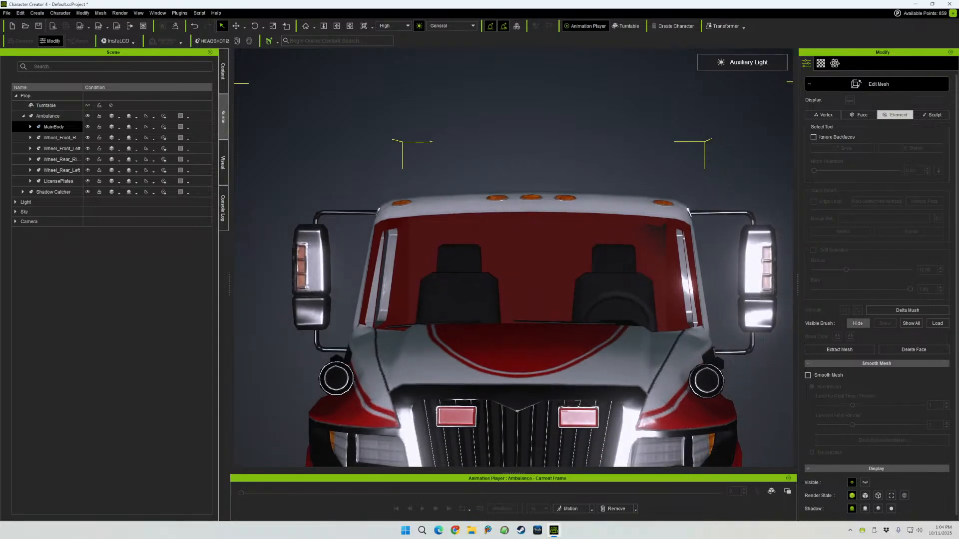
{"action": "left_click", "coordinate": [858, 323]}
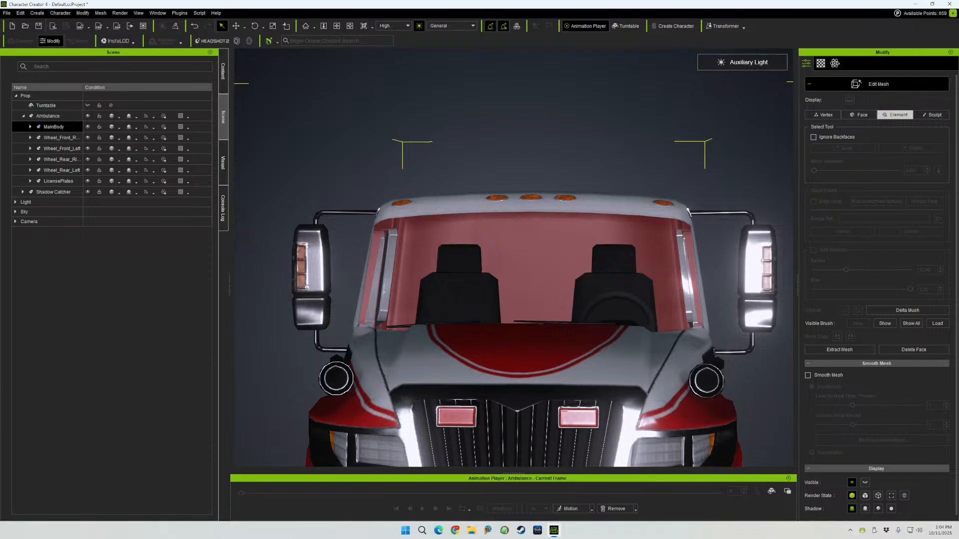
- Show the hidden interior wall behind the cab seats again and clear the selection
{"action": "left_click", "coordinate": [884, 324]}
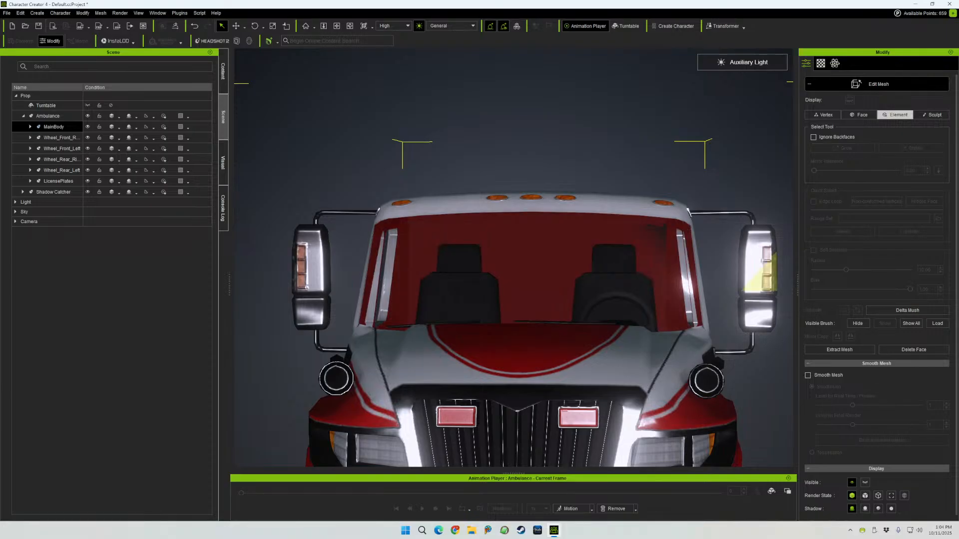
{"action": "left_click", "coordinate": [725, 249]}
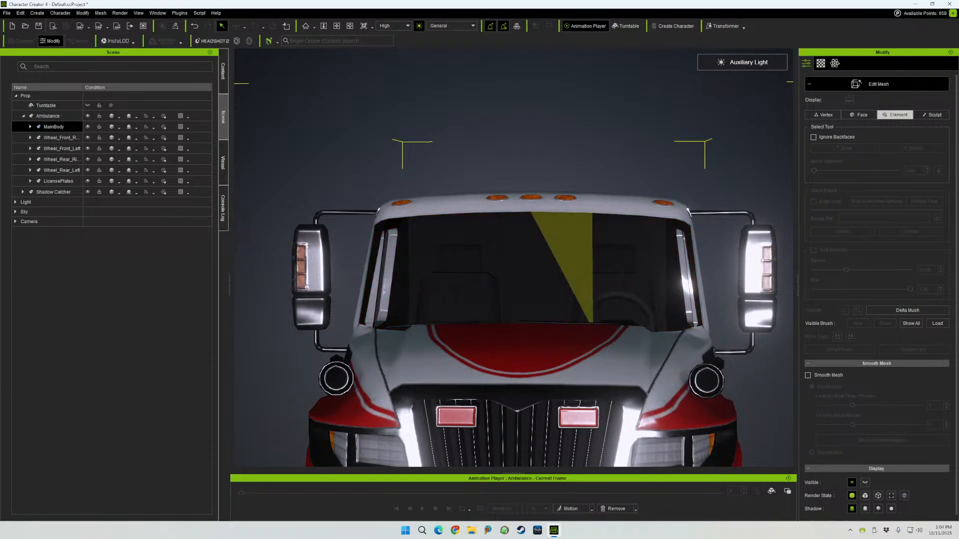
{"action": "middle_click_drag", "start_coordinate": [555, 280], "coordinate": [469, 272]}
{"action": "middle_click_drag", "start_coordinate": [575, 275], "coordinate": [430, 194]}
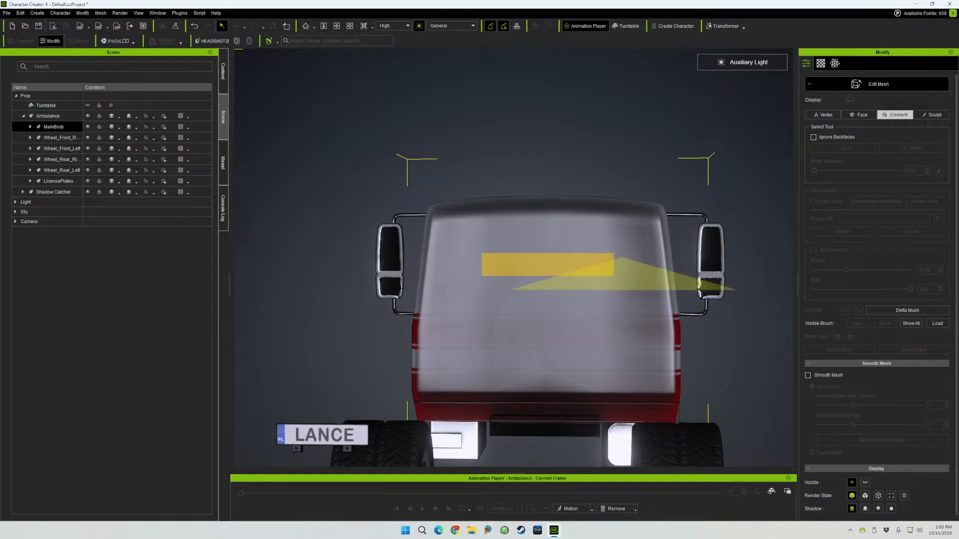
- Select the cab's back panel from behind as an element, check what gets selected with it, and clear the selection
{"action": "left_click_drag", "start_coordinate": [613, 275], "coordinate": [717, 276]}
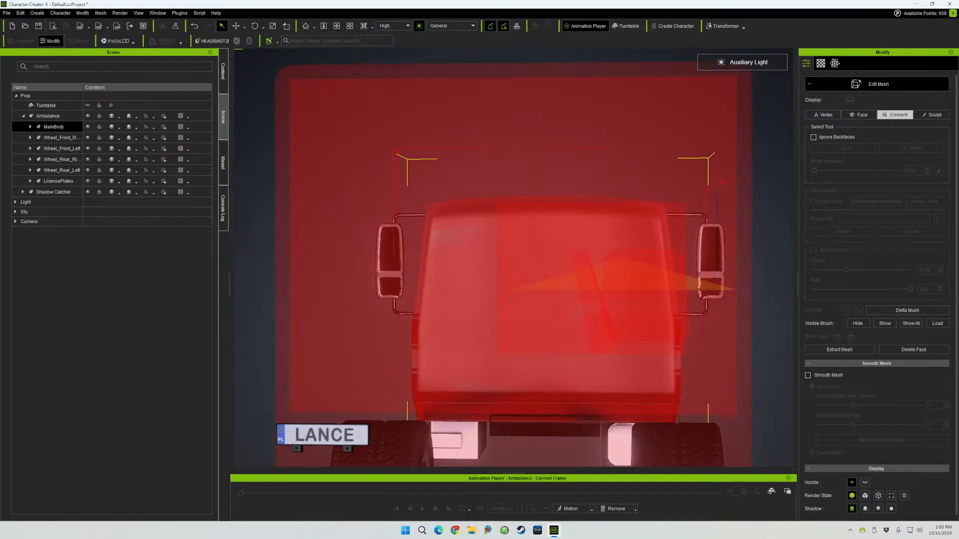
{"action": "right_click_drag", "start_coordinate": [717, 275], "coordinate": [374, 252]}
{"action": "right_click_drag", "start_coordinate": [524, 260], "coordinate": [829, 353]}
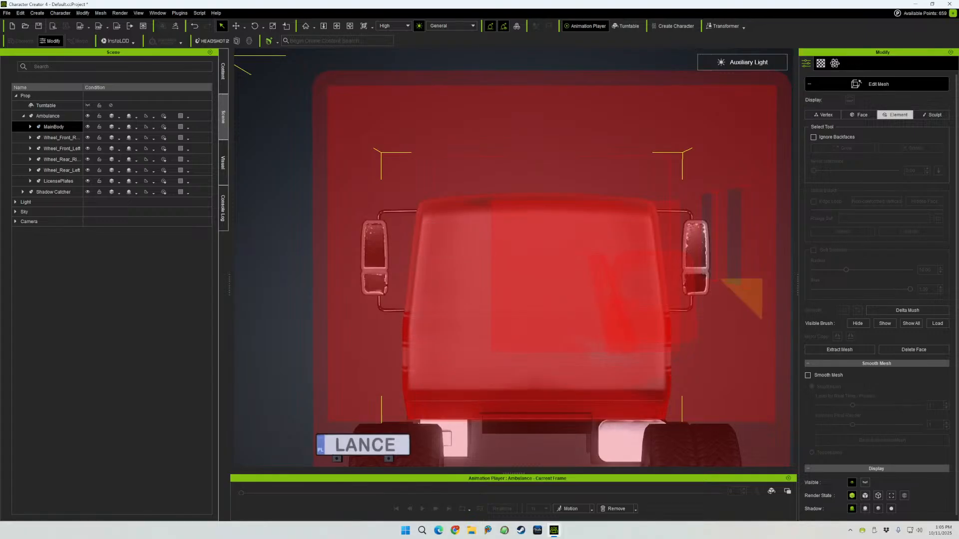
{"action": "key", "text": "Delete"}
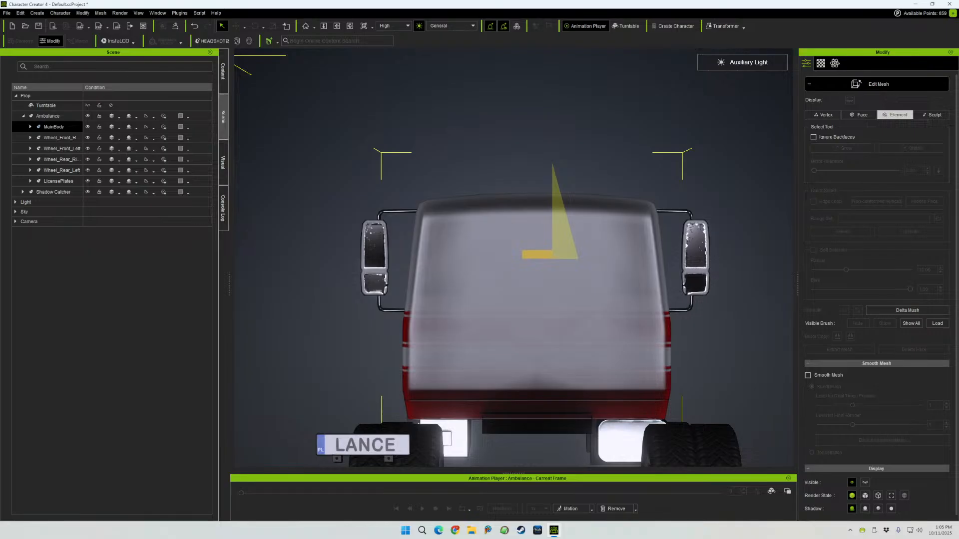
- Try hiding the cab shell element selected from the rear, show it again, and clear the selection
{"action": "left_click", "coordinate": [555, 234]}
{"action": "right_click_drag", "start_coordinate": [599, 225], "coordinate": [254, 244]}
{"action": "scroll", "coordinate": [470, 260], "scroll_direction": "down", "scroll_amount": 3}
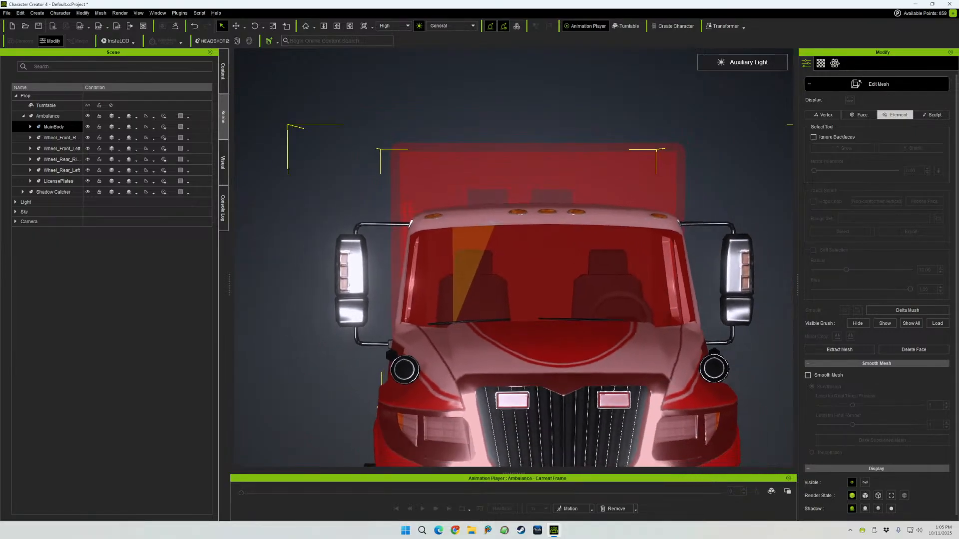
{"action": "scroll", "coordinate": [474, 274], "scroll_direction": "down", "scroll_amount": 1}
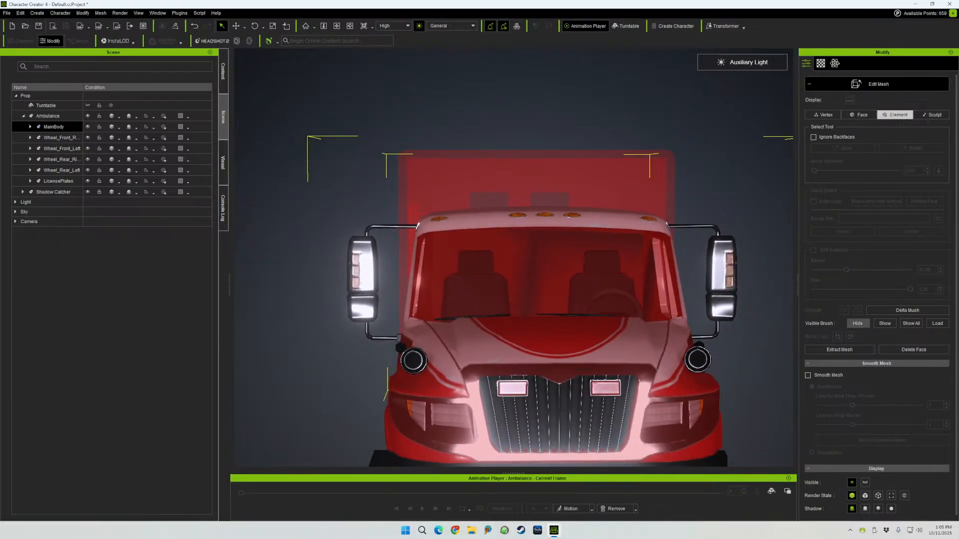
{"action": "left_click", "coordinate": [858, 323]}
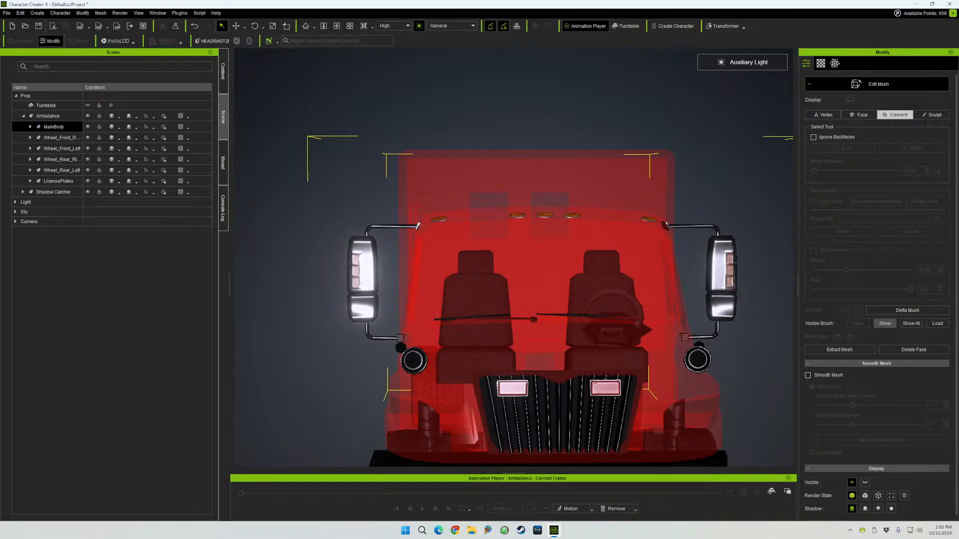
{"action": "left_click", "coordinate": [884, 323]}
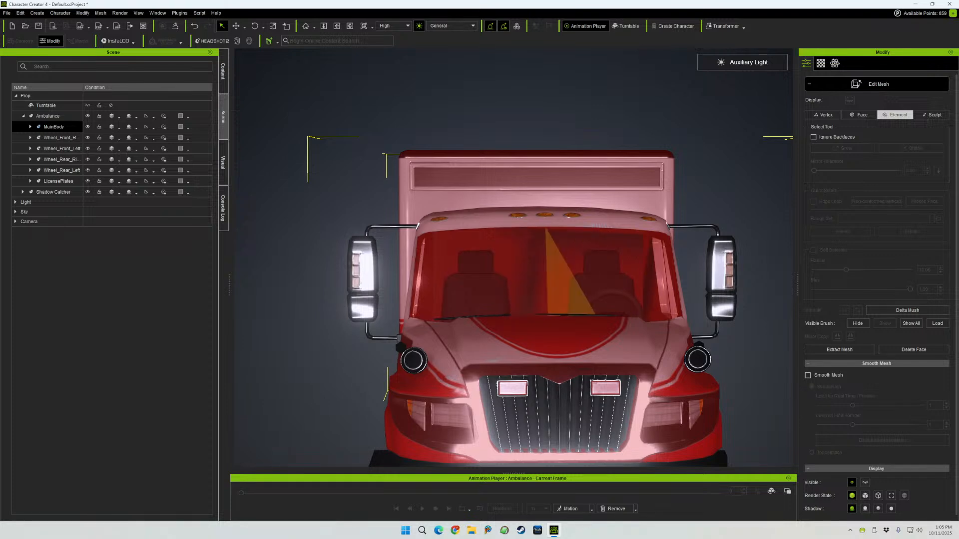
{"action": "key", "text": "Escape"}
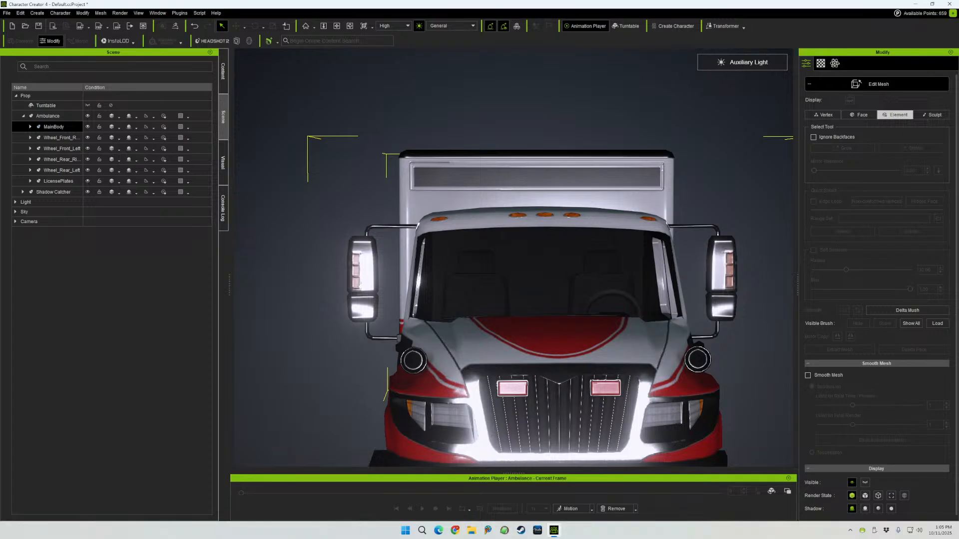
- Undo the last show operation on the cab shell and rear box, leaving nothing selected
{"action": "key", "text": "ctrl+z"}
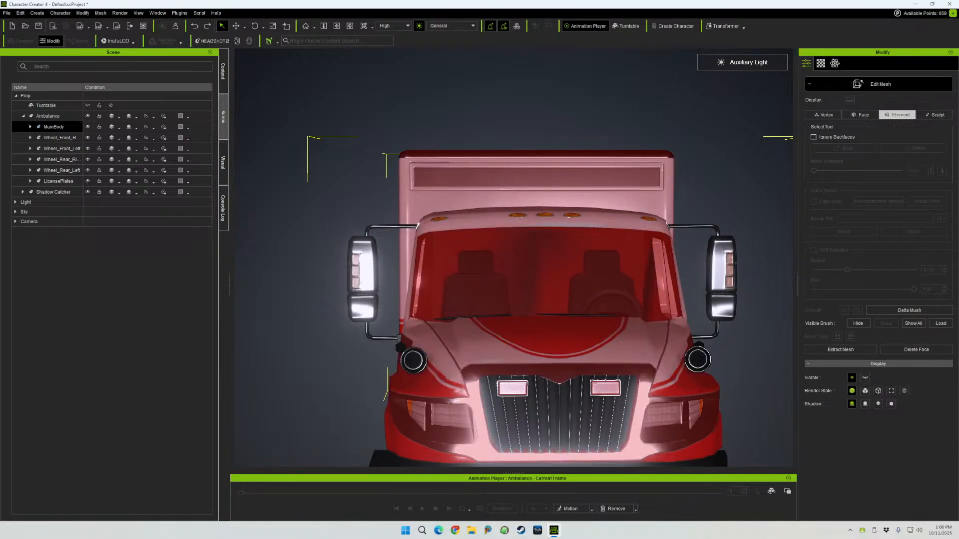
{"action": "key", "text": "ctrl+z"}
{"action": "key", "text": "ctrl+z"}
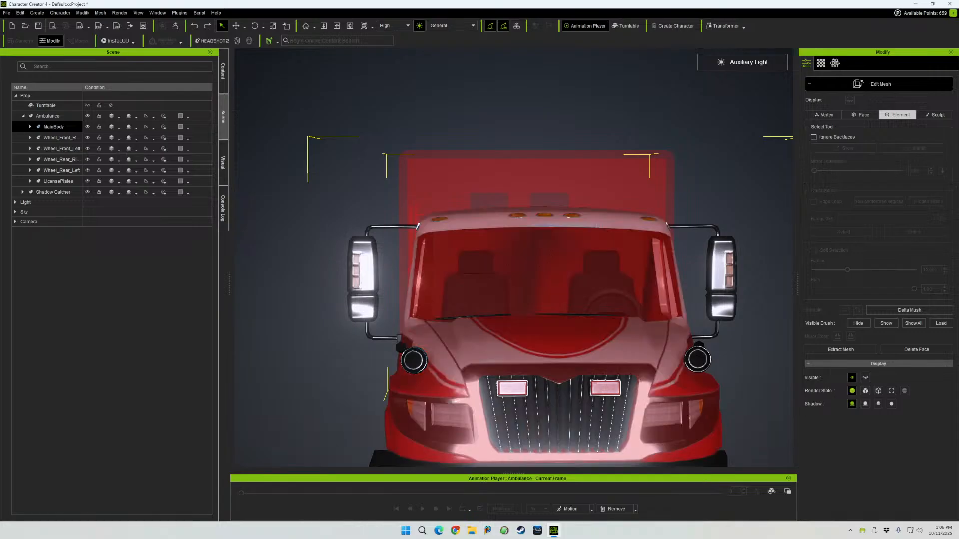
{"action": "key", "text": "ctrl+y"}
- Switch mesh editing from elements to individual faces and turn on Ignore Backfaces, with the cab's rear upper corner in close view
{"action": "right_click_drag", "start_coordinate": [599, 270], "coordinate": [389, 275]}
{"action": "right_click_drag", "start_coordinate": [514, 258], "coordinate": [589, 247]}
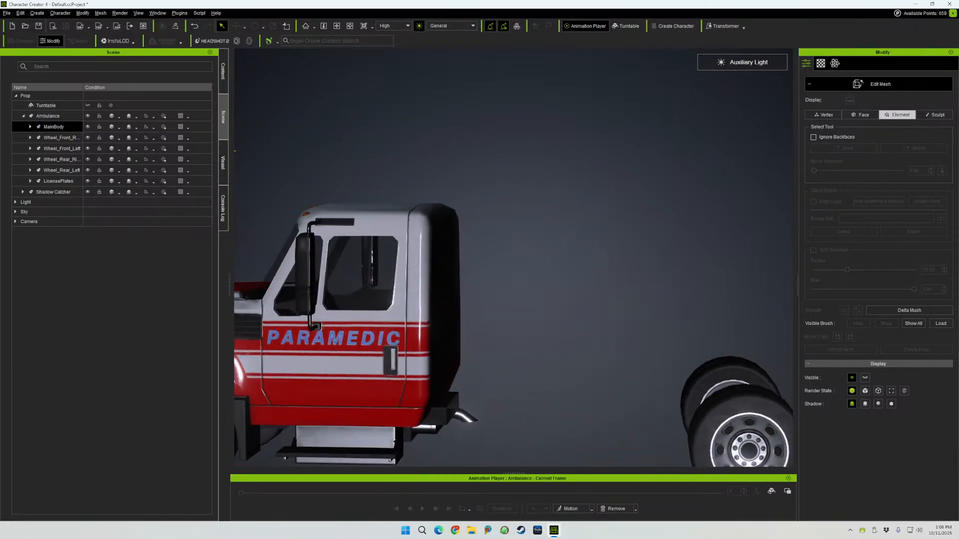
{"action": "scroll", "coordinate": [525, 269], "scroll_direction": "up", "scroll_amount": 2}
{"action": "scroll", "coordinate": [513, 257], "scroll_direction": "up", "scroll_amount": 2}
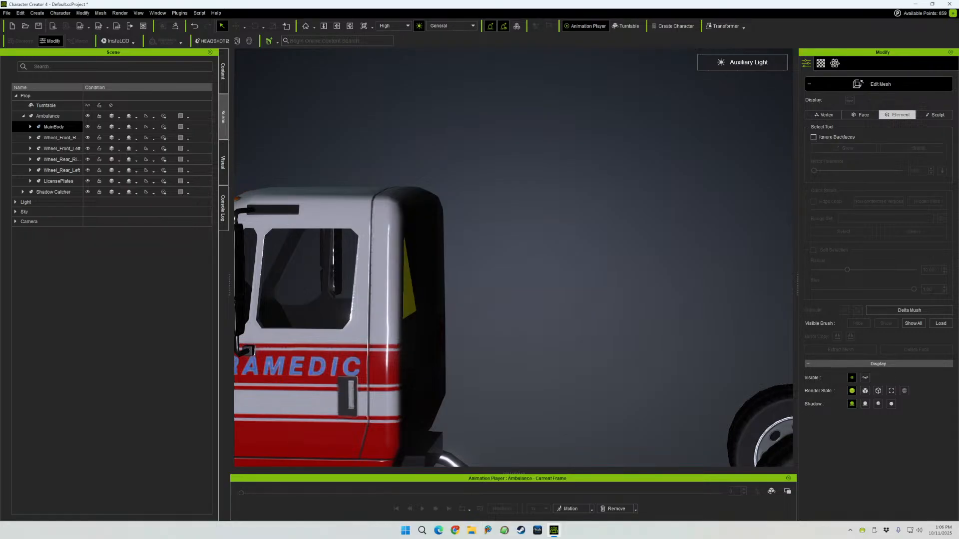
{"action": "right_click_drag", "start_coordinate": [514, 258], "coordinate": [544, 320]}
{"action": "scroll", "coordinate": [514, 257], "scroll_direction": "up", "scroll_amount": 4}
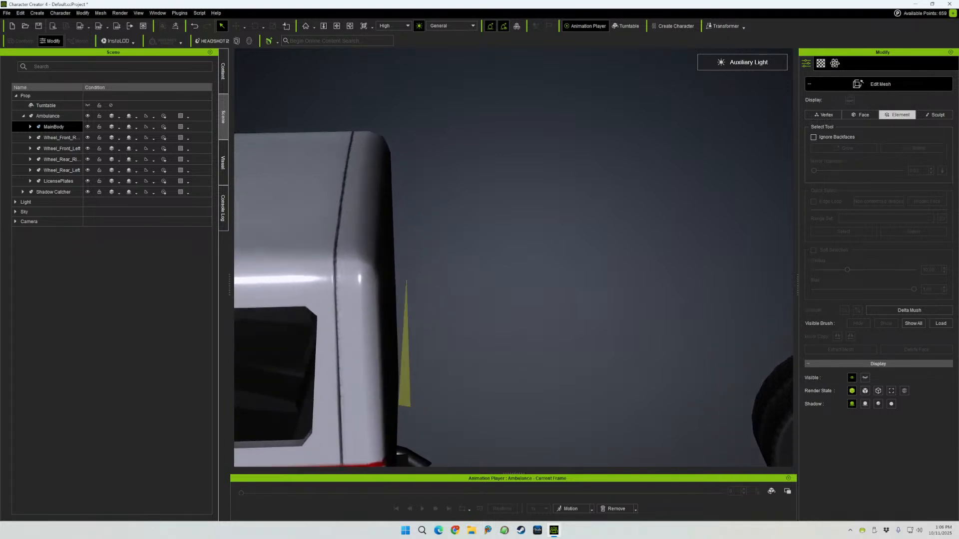
{"action": "right_click_drag", "start_coordinate": [513, 258], "coordinate": [494, 250]}
{"action": "scroll", "coordinate": [513, 257], "scroll_direction": "up", "scroll_amount": 1}
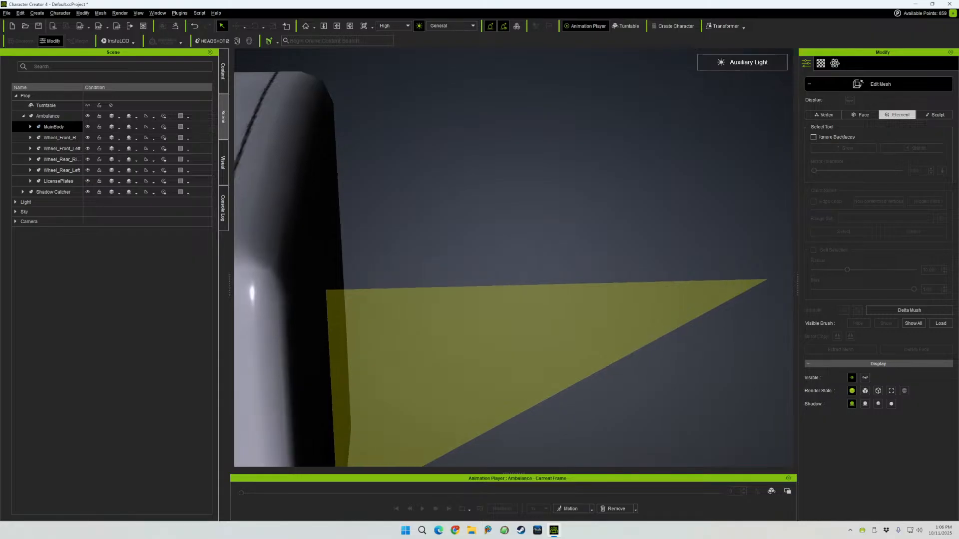
{"action": "middle_click_drag", "start_coordinate": [514, 258], "coordinate": [602, 239]}
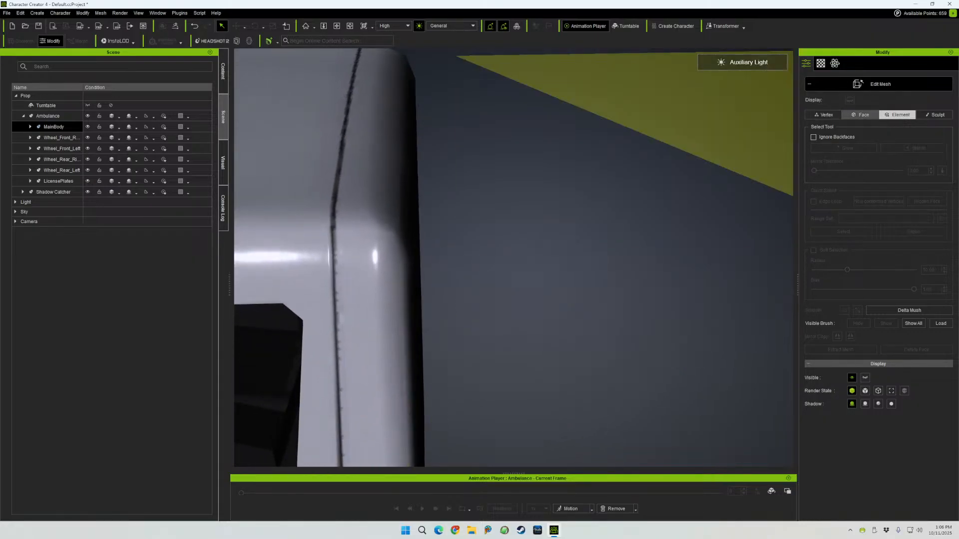
{"action": "left_click", "coordinate": [860, 114]}
{"action": "right_click_drag", "start_coordinate": [513, 258], "coordinate": [514, 227]}
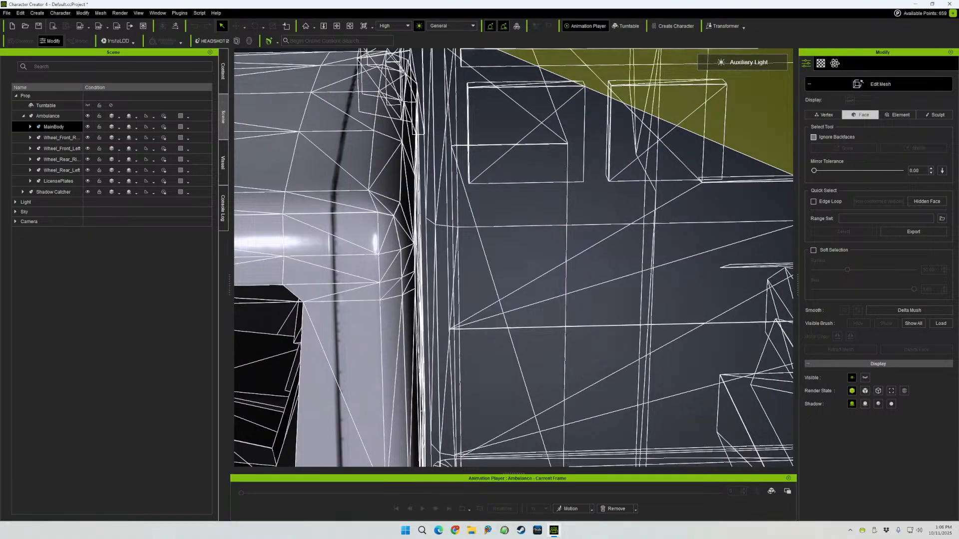
{"action": "left_click", "coordinate": [814, 136]}
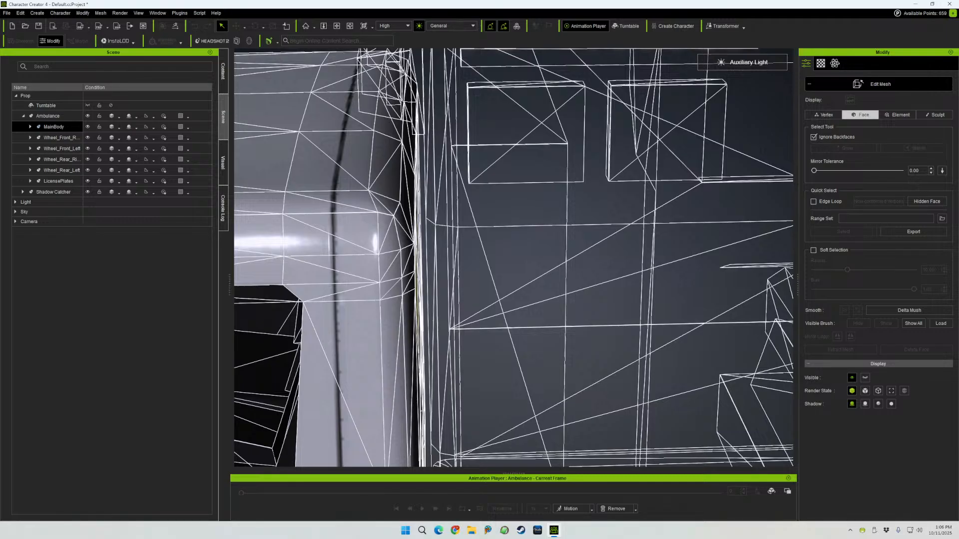
- Select the narrow faces along the cab's rear edge behind the side window, hide them, and clear the selection
{"action": "right_click_drag", "start_coordinate": [418, 280], "coordinate": [412, 274]}
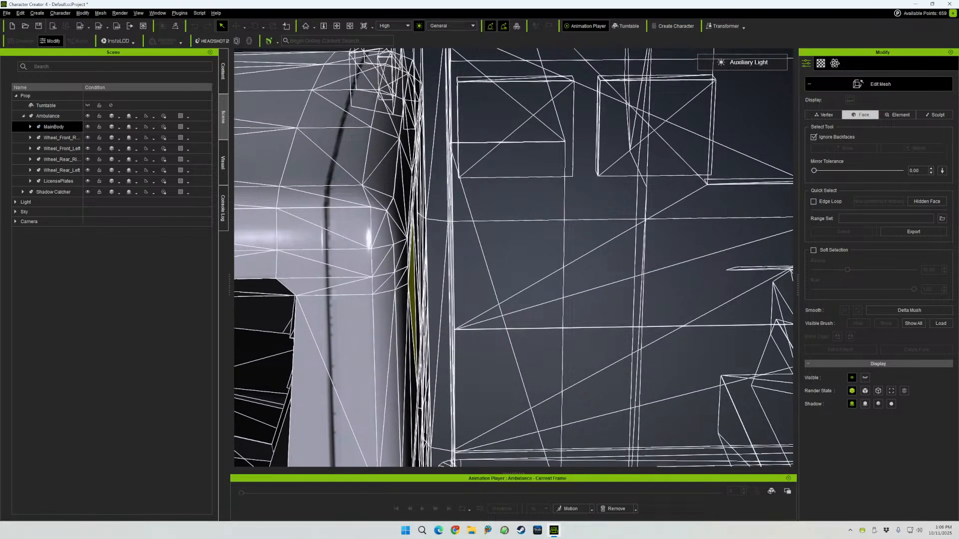
{"action": "left_click", "coordinate": [412, 285]}
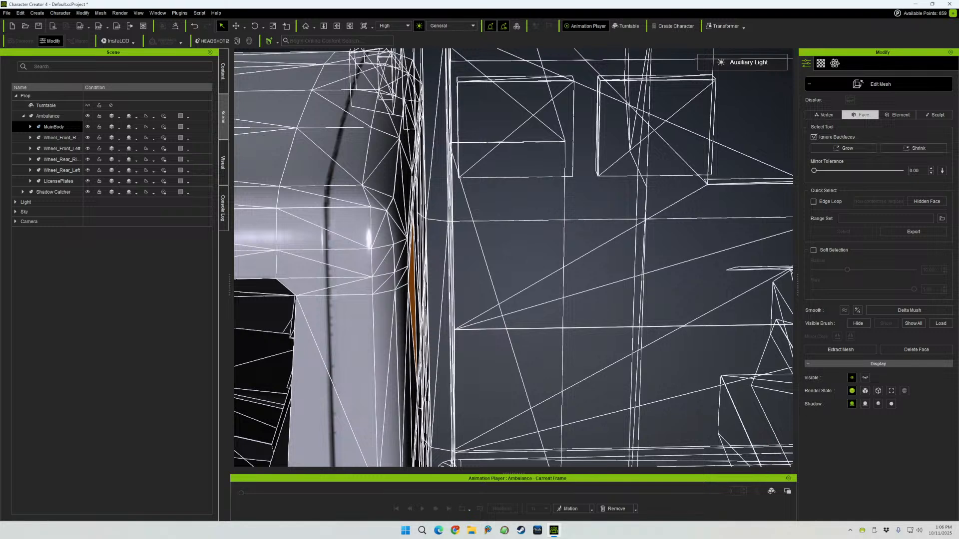
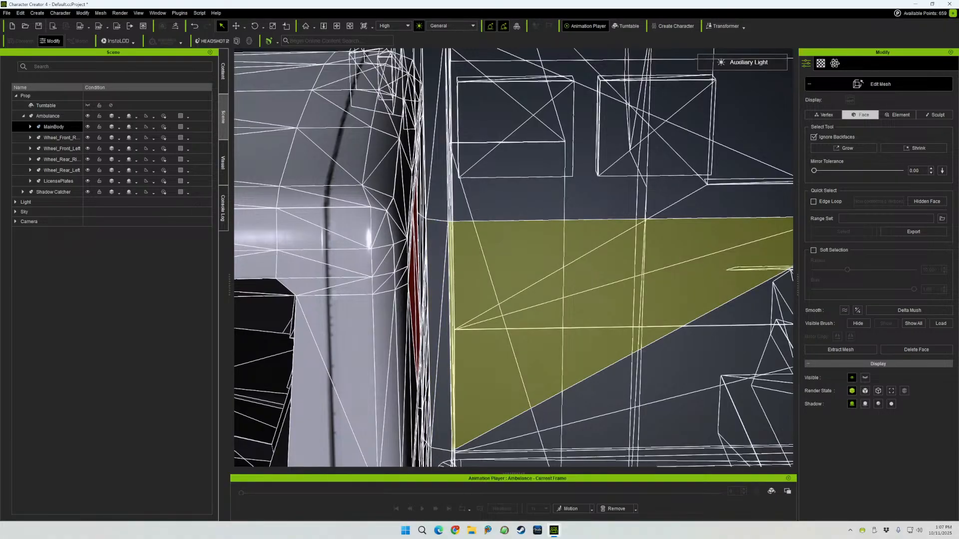
{"action": "left_click", "coordinate": [857, 323]}
{"action": "scroll", "coordinate": [564, 220], "scroll_direction": "down", "scroll_amount": 4}
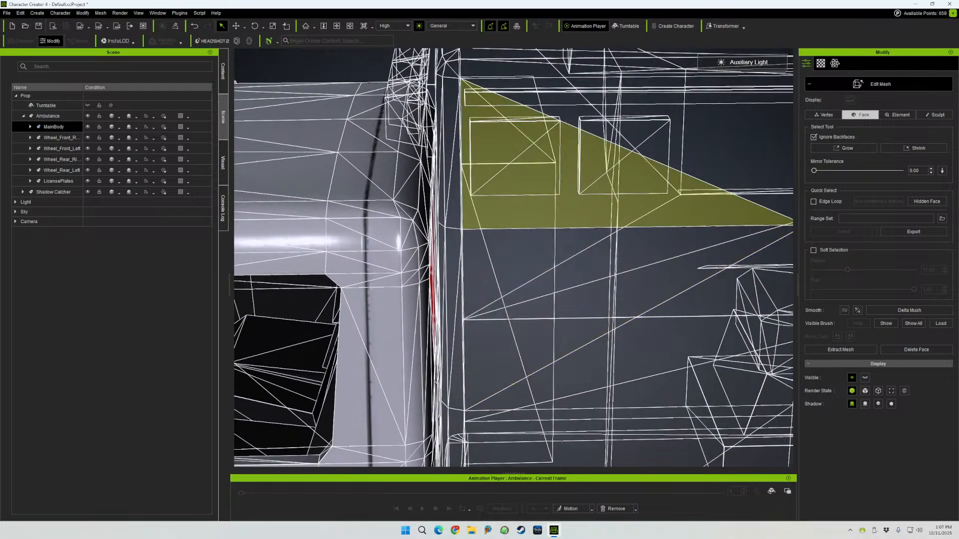
{"action": "scroll", "coordinate": [643, 205], "scroll_direction": "down", "scroll_amount": 3}
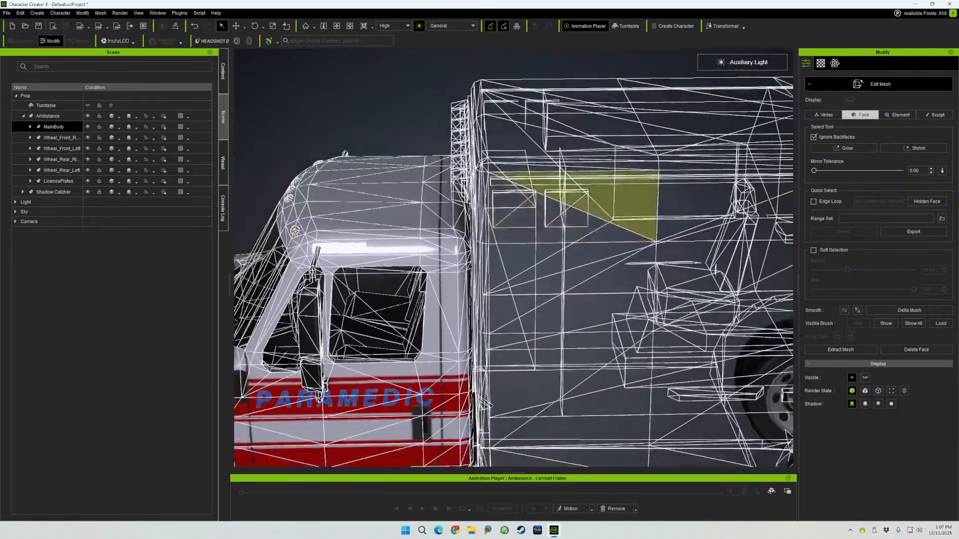
{"action": "left_click", "coordinate": [713, 269]}
- Through the windshield, select the back-wall faces between the two cab seats and hide them
{"action": "right_click_drag", "start_coordinate": [599, 156], "coordinate": [644, 235]}
{"action": "right_click_drag", "start_coordinate": [365, 412], "coordinate": [646, 347]}
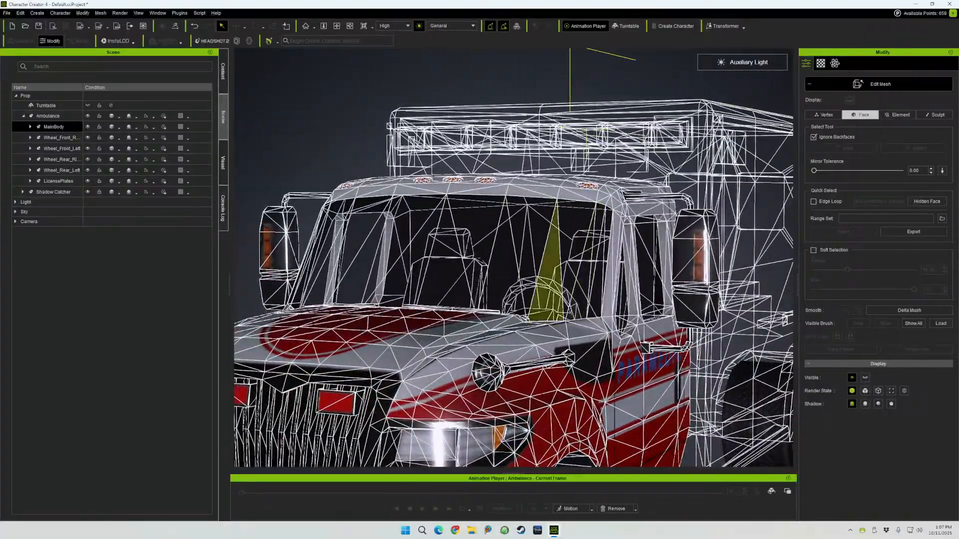
{"action": "scroll", "coordinate": [549, 260], "scroll_direction": "up", "scroll_amount": 6}
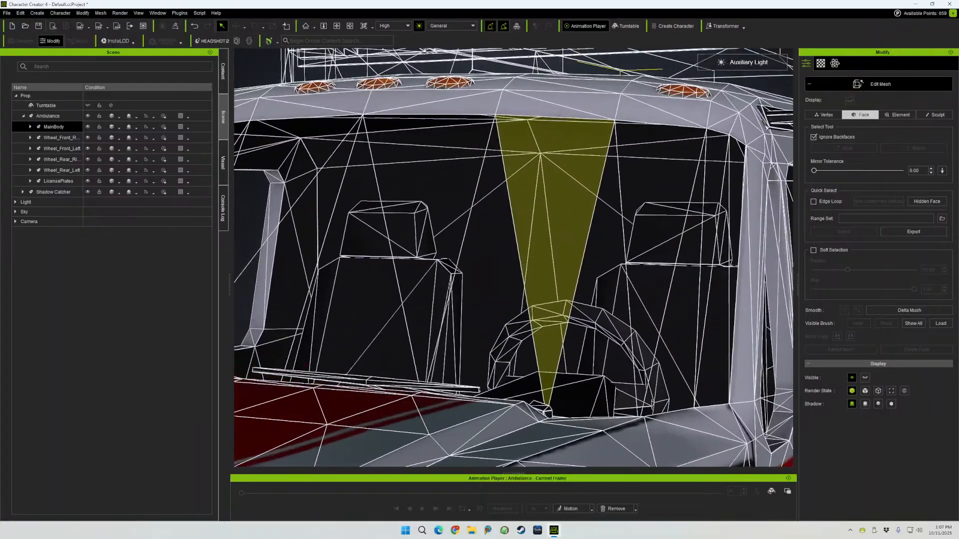
{"action": "scroll", "coordinate": [550, 260], "scroll_direction": "up", "scroll_amount": 8}
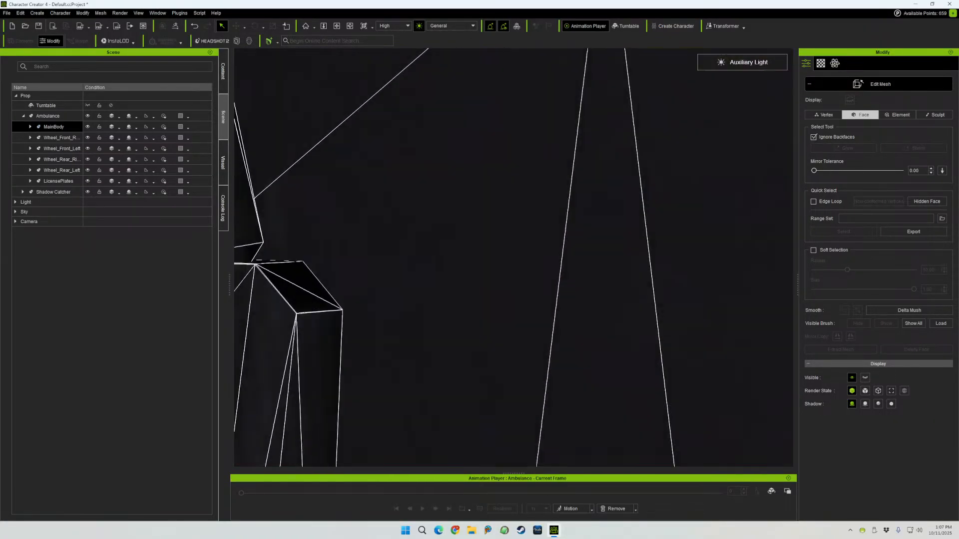
{"action": "scroll", "coordinate": [549, 260], "scroll_direction": "up", "scroll_amount": 4}
{"action": "left_click", "coordinate": [499, 259]}
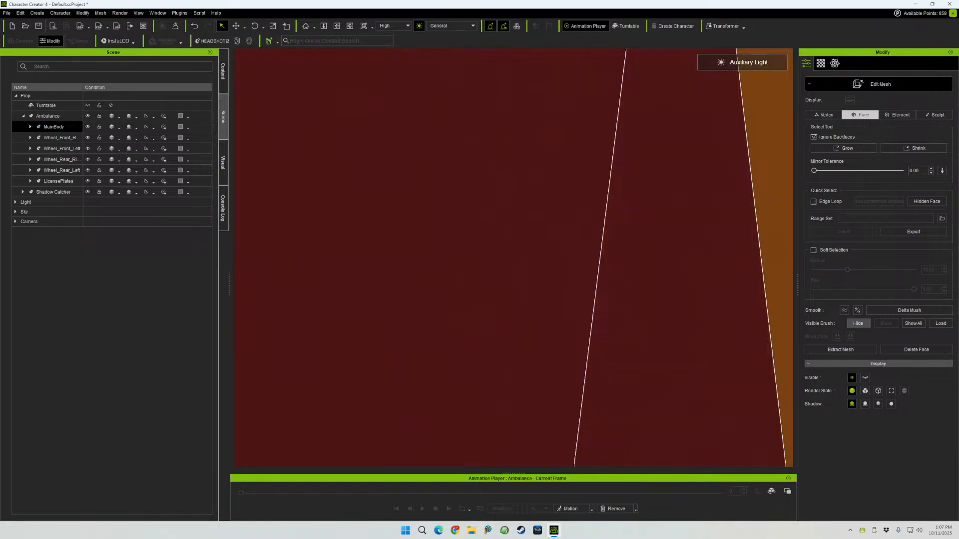
{"action": "left_click", "coordinate": [858, 323]}
{"action": "scroll", "coordinate": [504, 239], "scroll_direction": "down", "scroll_amount": 8}
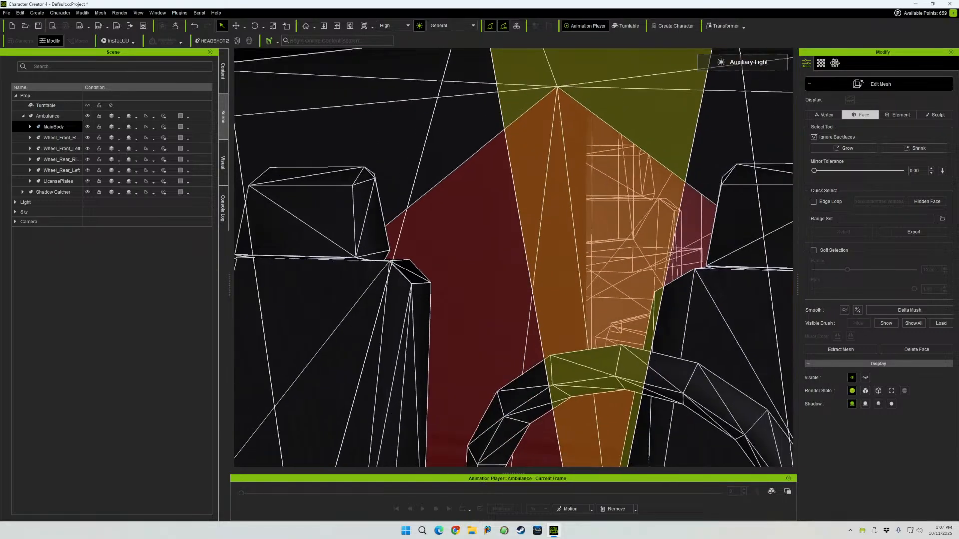
{"action": "scroll", "coordinate": [513, 258], "scroll_direction": "down", "scroll_amount": 6}
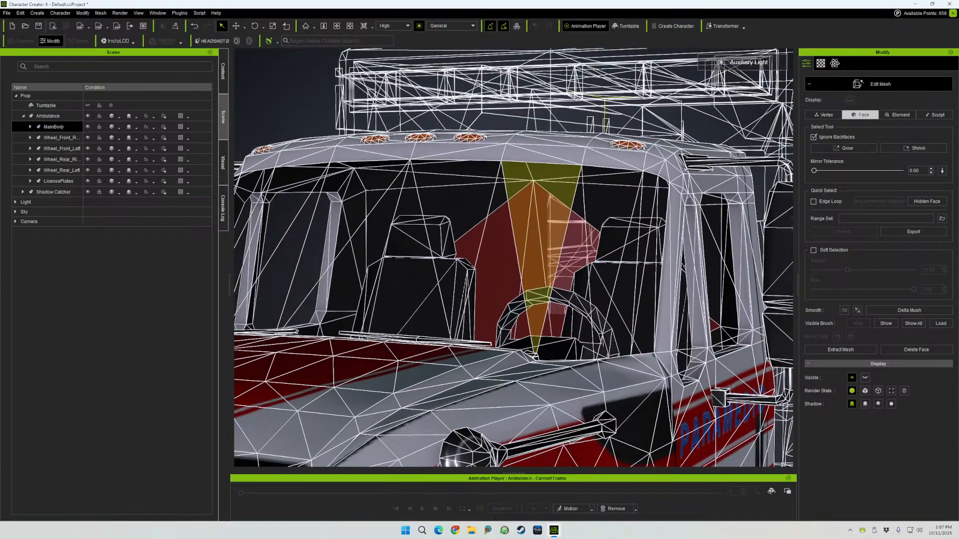
- Select the upper back-wall face behind the passenger seat's headrest and hide it
{"action": "middle_click_drag", "start_coordinate": [561, 249], "coordinate": [549, 312]}
{"action": "scroll", "coordinate": [515, 253], "scroll_direction": "up", "scroll_amount": 8}
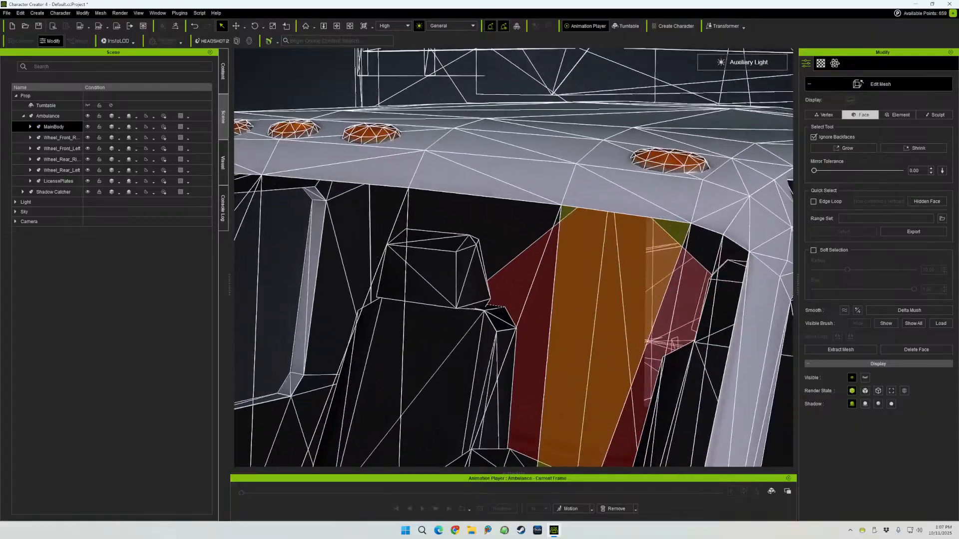
{"action": "scroll", "coordinate": [515, 253], "scroll_direction": "up", "scroll_amount": 5}
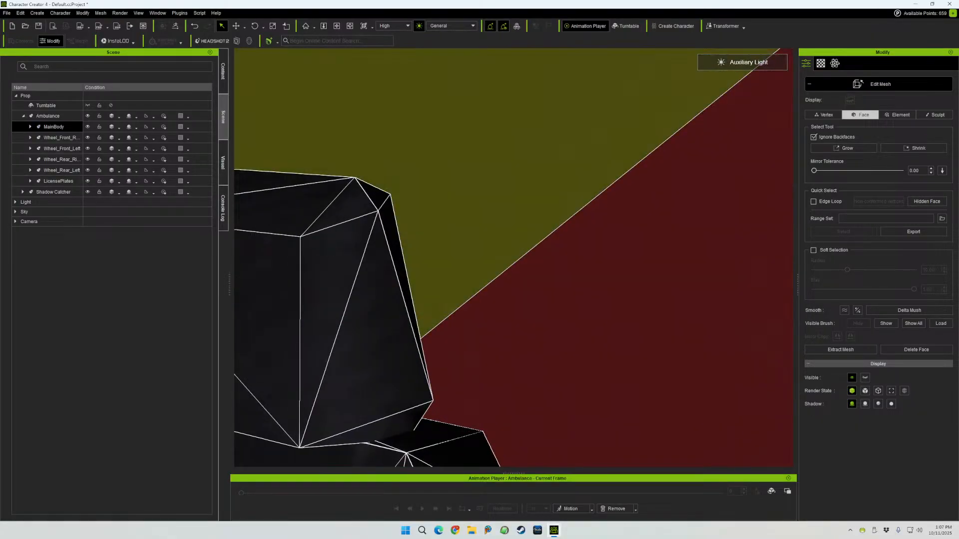
{"action": "left_click", "coordinate": [515, 252]}
{"action": "left_click", "coordinate": [858, 323]}
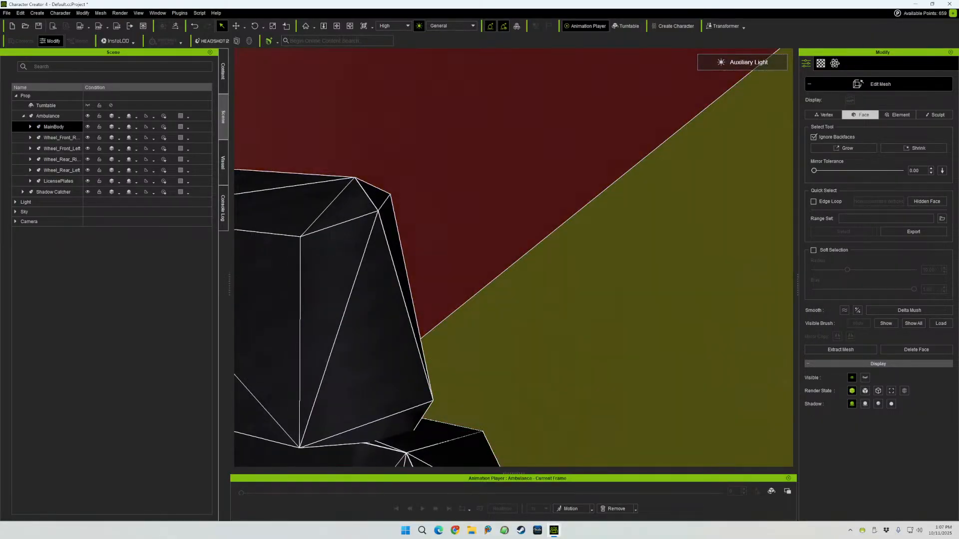
{"action": "scroll", "coordinate": [514, 258], "scroll_direction": "down", "scroll_amount": 7}
{"action": "scroll", "coordinate": [513, 257], "scroll_direction": "down", "scroll_amount": 3}
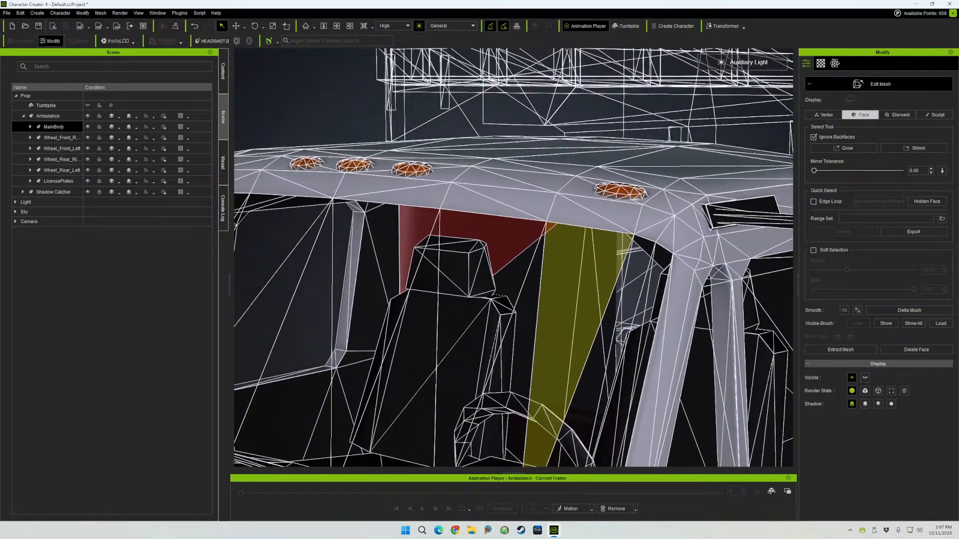
- Through the windshield, select the upper back-wall face behind the driver's seat, hide it, and clear the selection
{"action": "right_click_drag", "start_coordinate": [513, 257], "coordinate": [579, 258]}
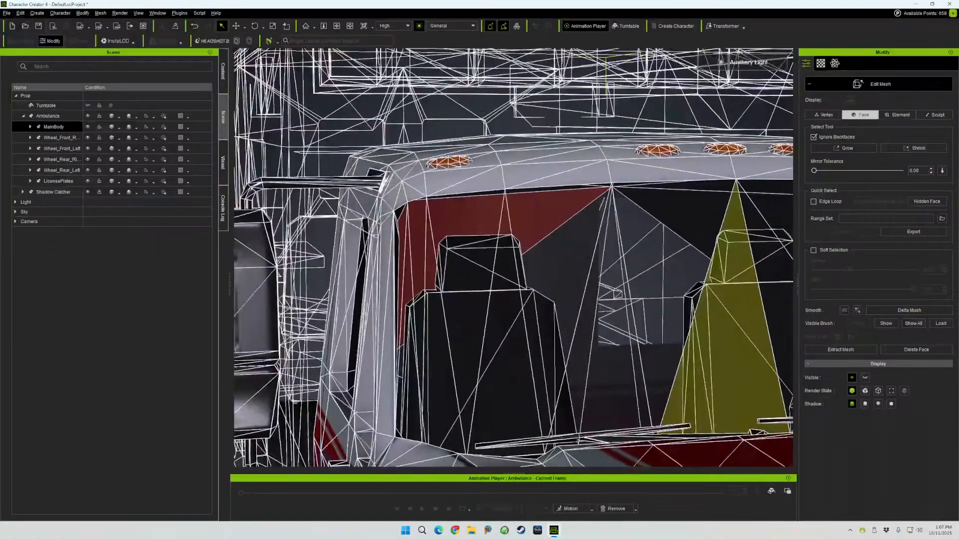
{"action": "middle_click_drag", "start_coordinate": [580, 258], "coordinate": [425, 255]}
{"action": "scroll", "coordinate": [513, 258], "scroll_direction": "up", "scroll_amount": 3}
{"action": "scroll", "coordinate": [514, 258], "scroll_direction": "up", "scroll_amount": 10}
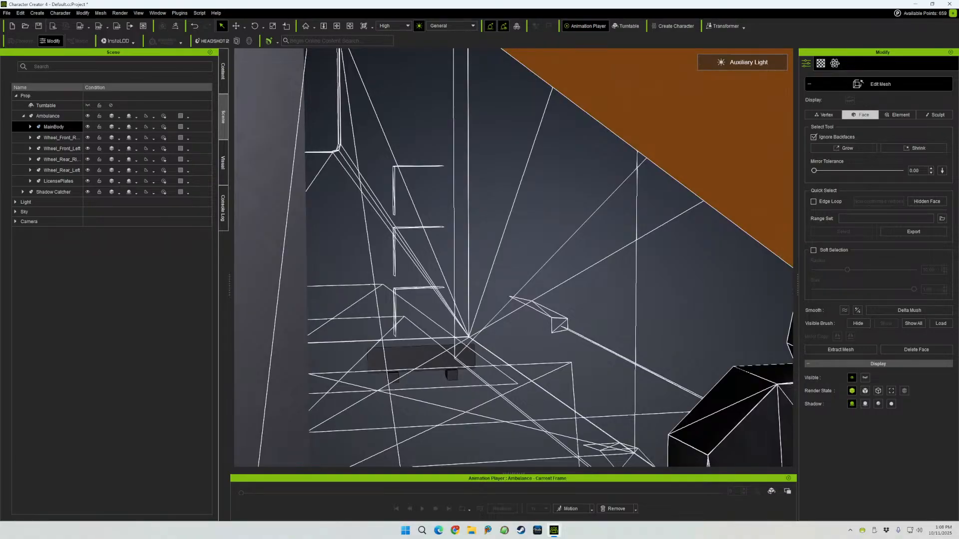
{"action": "left_click", "coordinate": [858, 323]}
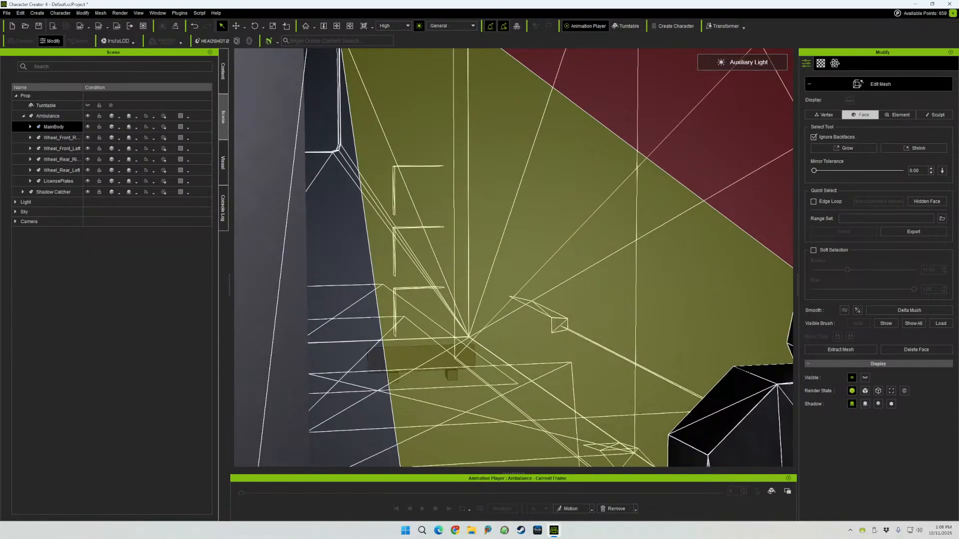
{"action": "scroll", "coordinate": [513, 257], "scroll_direction": "down", "scroll_amount": 10}
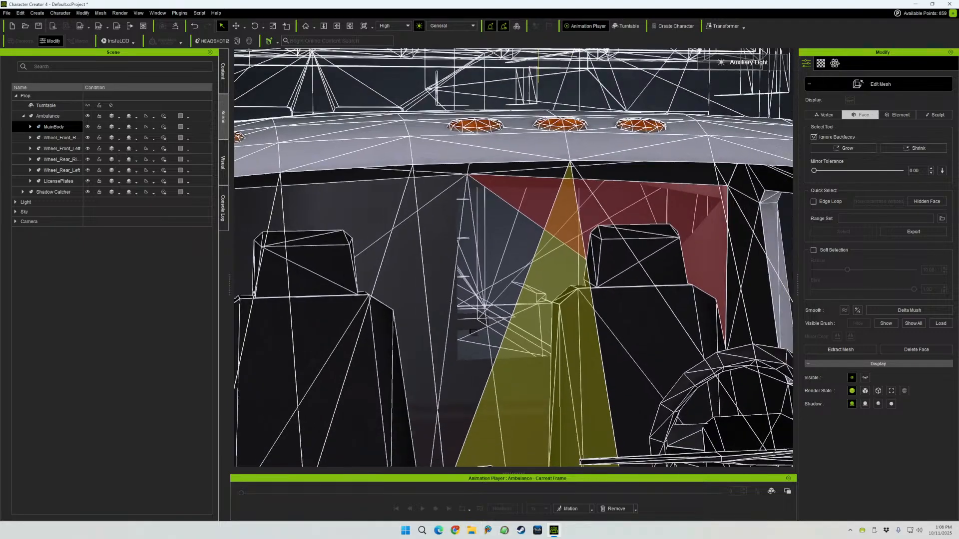
{"action": "scroll", "coordinate": [514, 258], "scroll_direction": "up", "scroll_amount": 10}
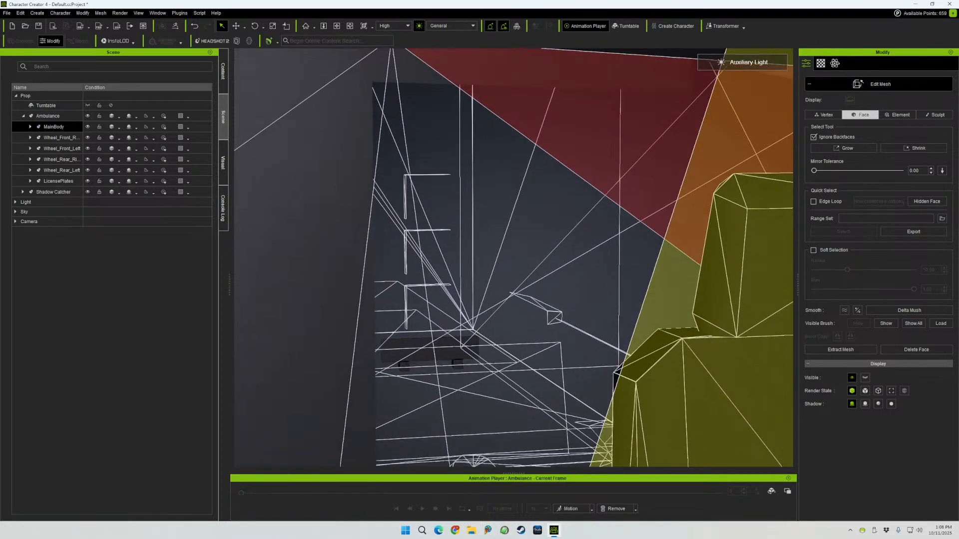
{"action": "scroll", "coordinate": [513, 257], "scroll_direction": "down", "scroll_amount": 10}
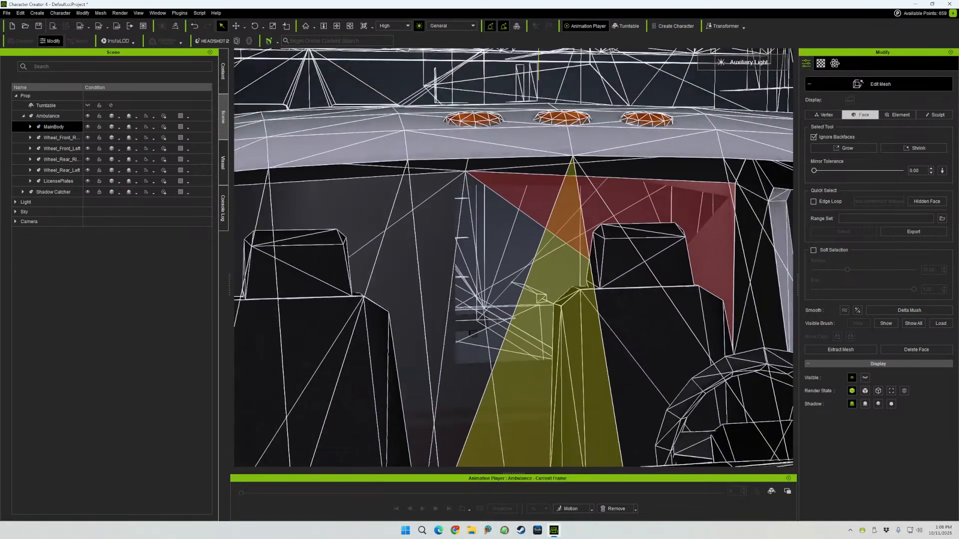
{"action": "scroll", "coordinate": [513, 257], "scroll_direction": "down", "scroll_amount": 8}
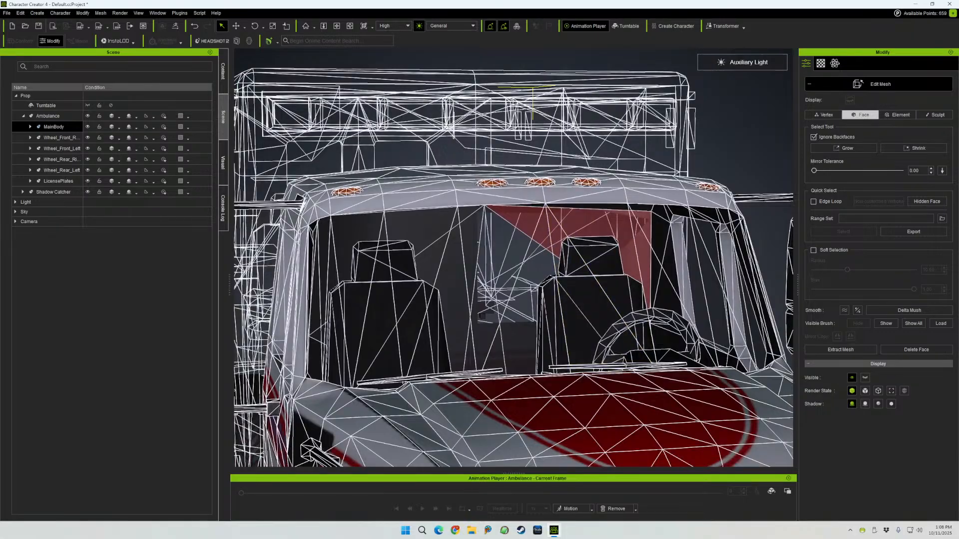
{"action": "key", "text": "Delete"}
- Select the tall back-wall faces between the two seats, hide them, and clear the selection
{"action": "right_click_drag", "start_coordinate": [513, 258], "coordinate": [579, 239]}
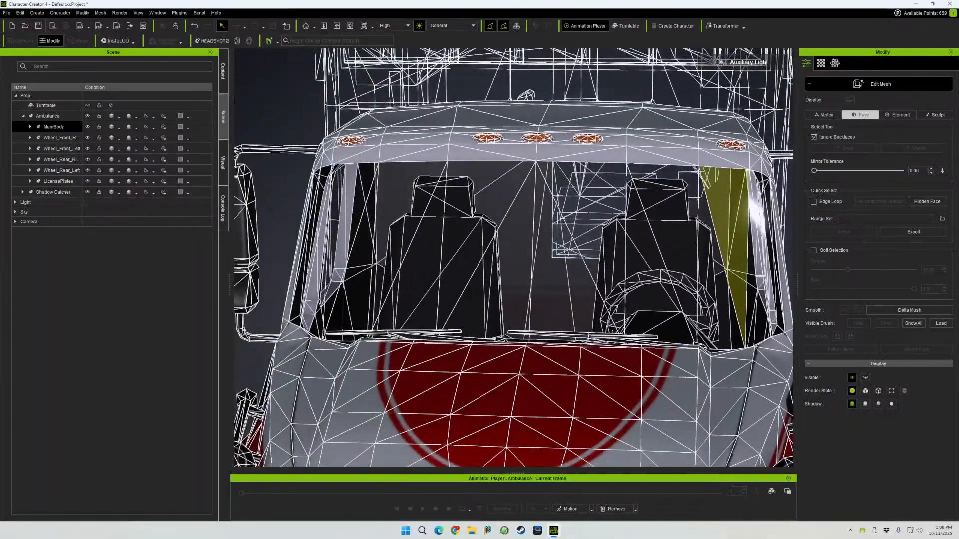
{"action": "scroll", "coordinate": [590, 235], "scroll_direction": "up", "scroll_amount": 2}
{"action": "scroll", "coordinate": [599, 234], "scroll_direction": "up", "scroll_amount": 3}
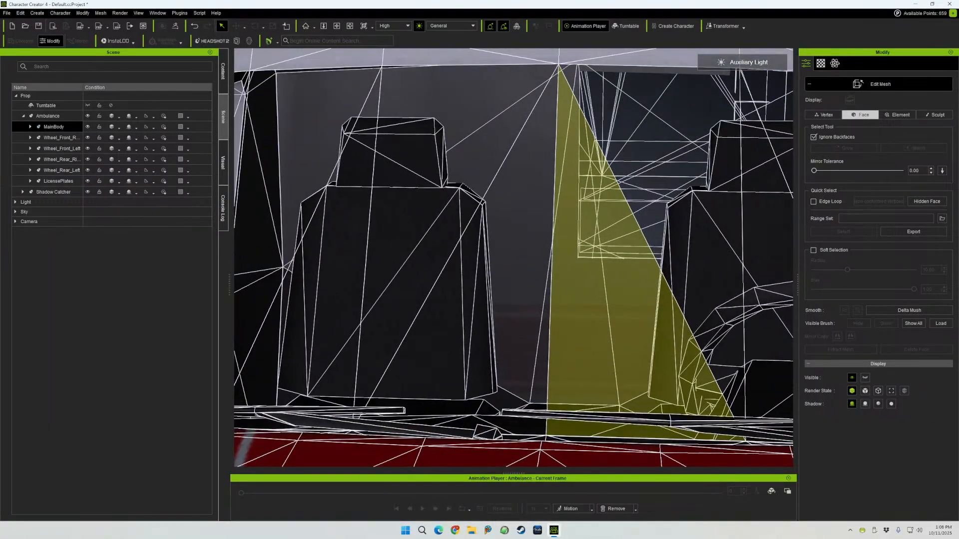
{"action": "middle_click_drag", "start_coordinate": [600, 235], "coordinate": [487, 193]}
{"action": "scroll", "coordinate": [514, 258], "scroll_direction": "up", "scroll_amount": 5}
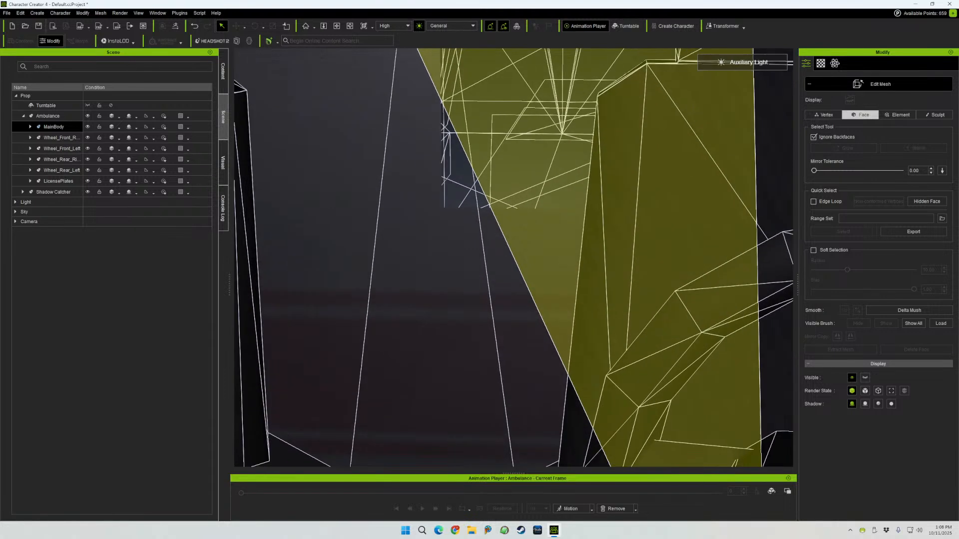
{"action": "scroll", "coordinate": [513, 257], "scroll_direction": "up", "scroll_amount": 4}
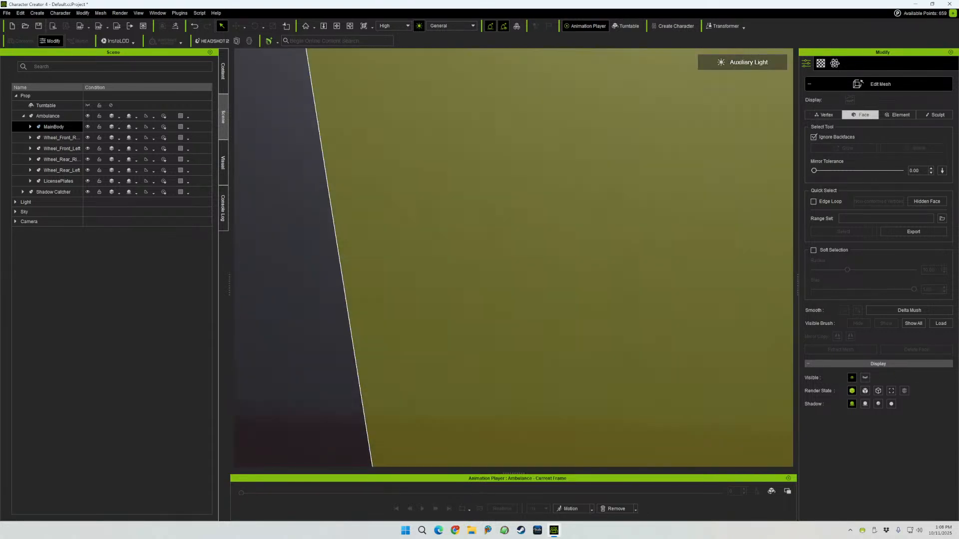
{"action": "left_click", "coordinate": [514, 258]}
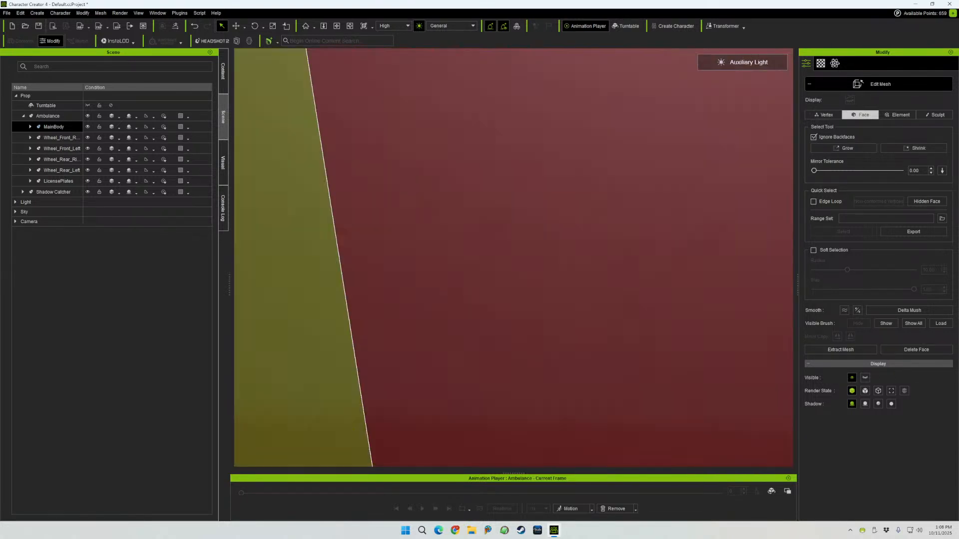
{"action": "left_click", "coordinate": [295, 257]}
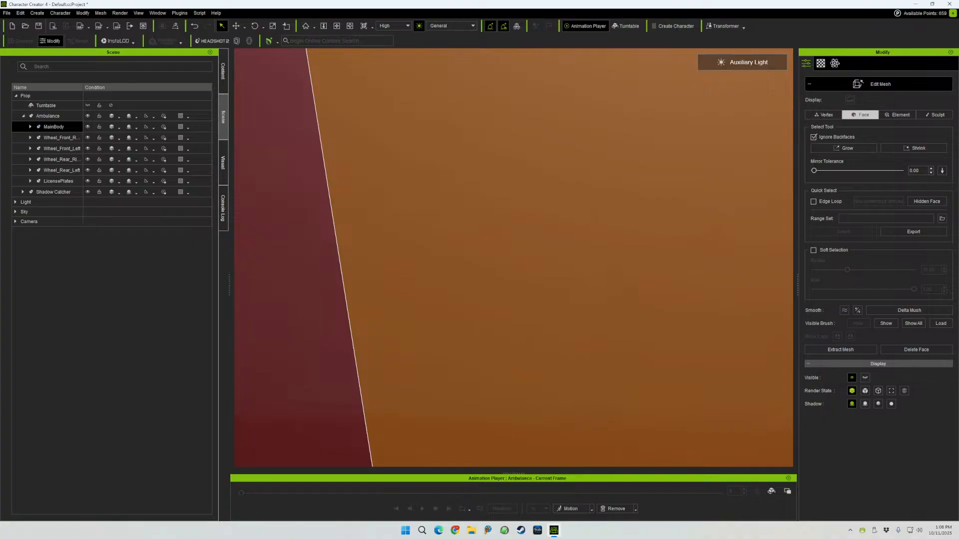
{"action": "scroll", "coordinate": [513, 258], "scroll_direction": "down", "scroll_amount": 4}
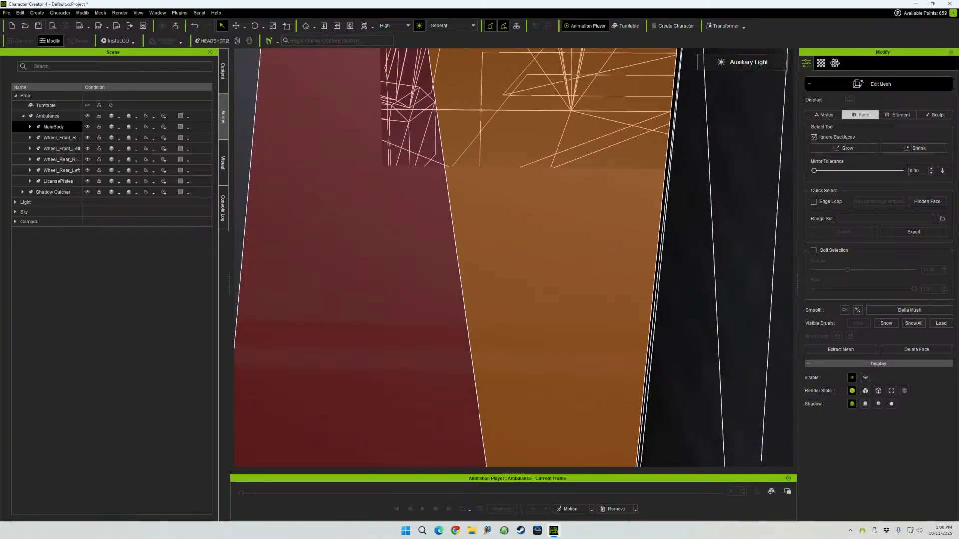
{"action": "scroll", "coordinate": [513, 258], "scroll_direction": "down", "scroll_amount": 2}
{"action": "scroll", "coordinate": [513, 258], "scroll_direction": "down", "scroll_amount": 4}
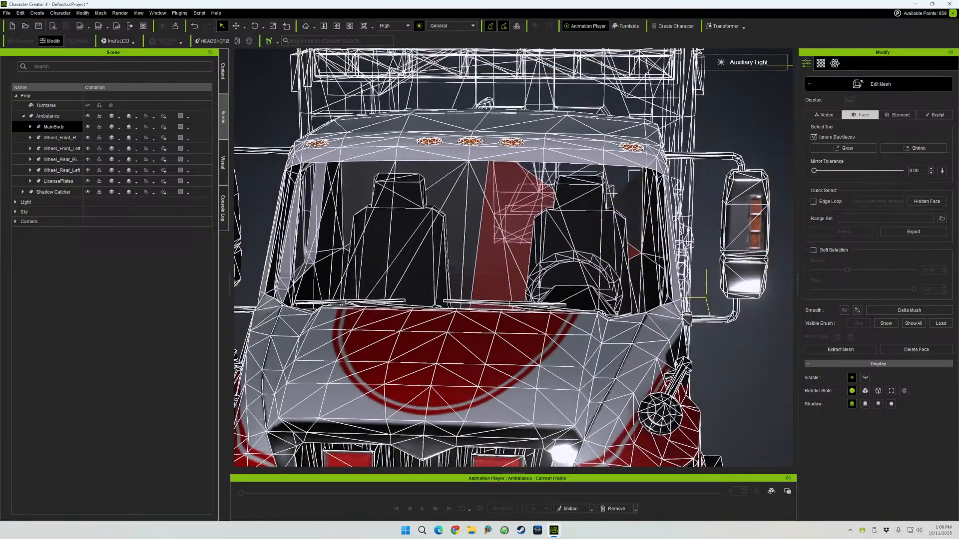
{"action": "left_click", "coordinate": [614, 194]}
- Select the narrow faces along the cab's rear edge behind the passenger-side window and hide them
{"action": "right_click_drag", "start_coordinate": [614, 194], "coordinate": [754, 192]}
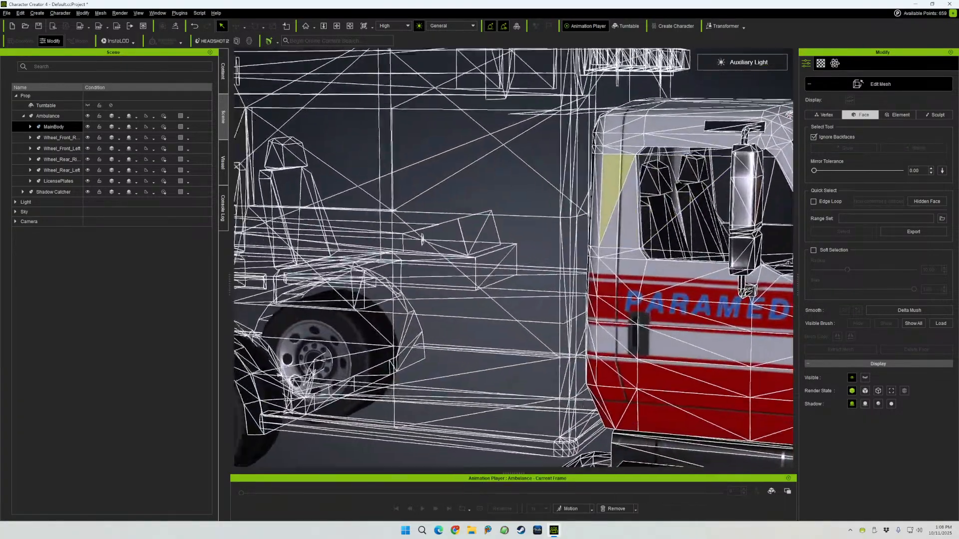
{"action": "middle_click_drag", "start_coordinate": [614, 185], "coordinate": [697, 225]}
{"action": "right_click_drag", "start_coordinate": [696, 225], "coordinate": [719, 210]}
{"action": "right_click_drag", "start_coordinate": [430, 266], "coordinate": [345, 218]}
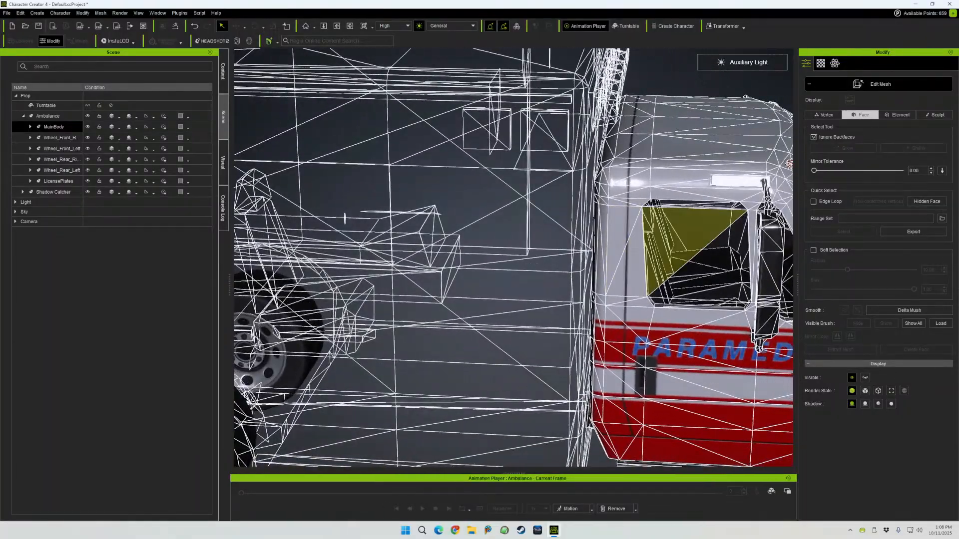
{"action": "scroll", "coordinate": [660, 218], "scroll_direction": "up", "scroll_amount": 4}
{"action": "scroll", "coordinate": [489, 245], "scroll_direction": "up", "scroll_amount": 3}
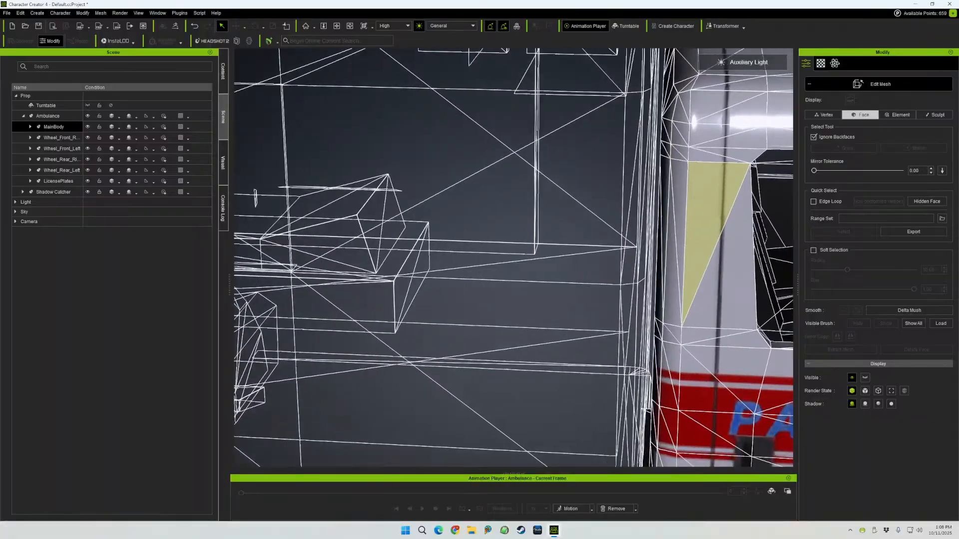
{"action": "scroll", "coordinate": [645, 272], "scroll_direction": "up", "scroll_amount": 2}
{"action": "middle_click_drag", "start_coordinate": [644, 279], "coordinate": [554, 308]}
{"action": "right_click_drag", "start_coordinate": [579, 400], "coordinate": [599, 418]}
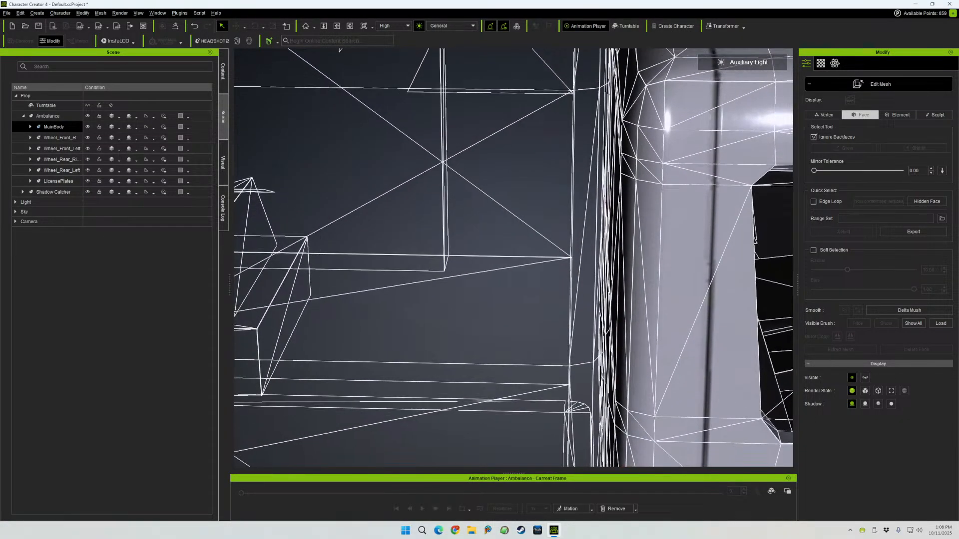
{"action": "left_click", "coordinate": [610, 240]}
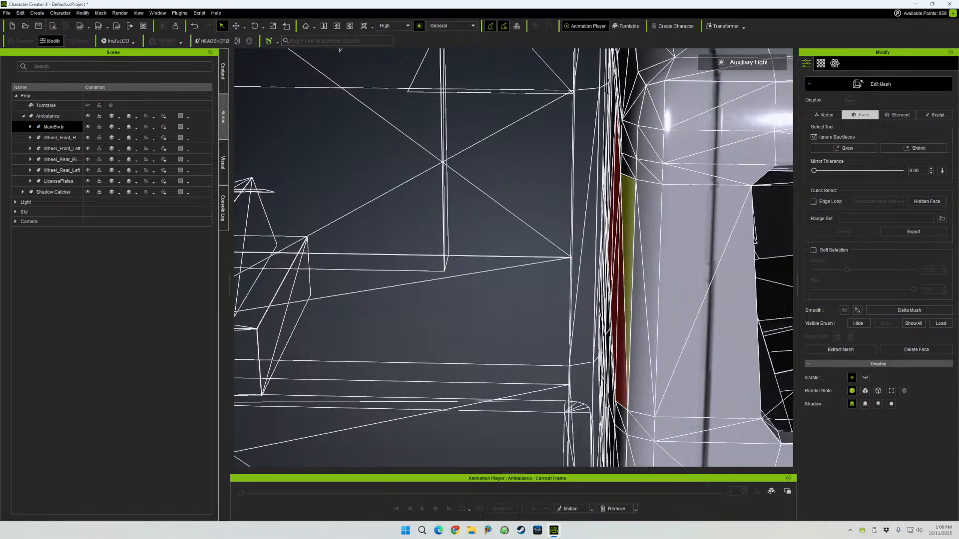
{"action": "left_click", "coordinate": [627, 240], "text": "ctrl"}
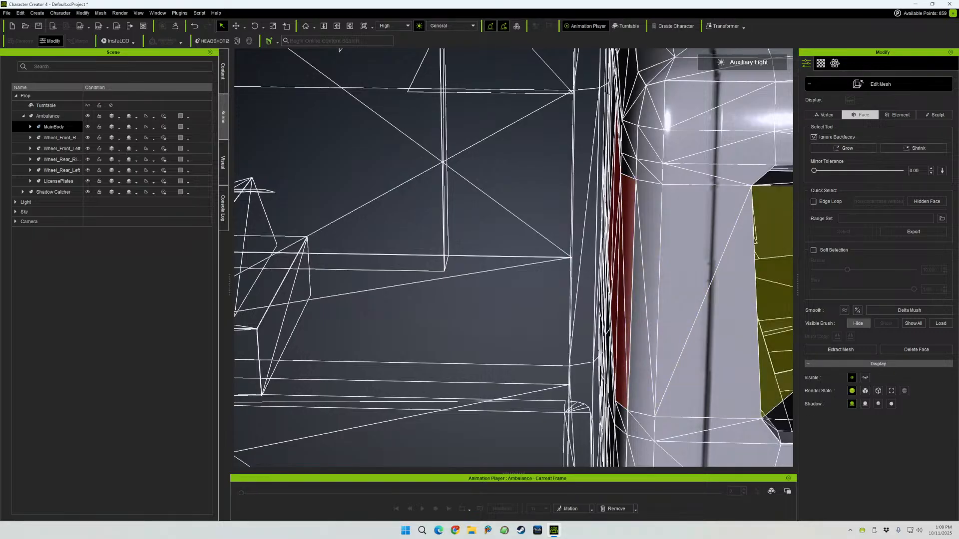
{"action": "left_click", "coordinate": [858, 323]}
- Bring the cab's rear corner into view and leave mesh editing on the ambulance's main body
{"action": "scroll", "coordinate": [661, 279], "scroll_direction": "down", "scroll_amount": 2}
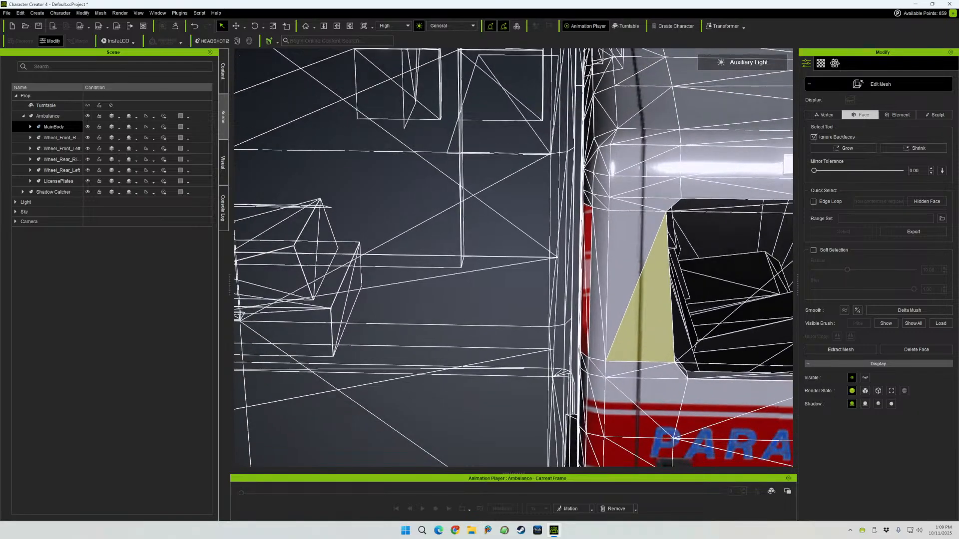
{"action": "right_click_drag", "start_coordinate": [649, 279], "coordinate": [669, 280], "text": "alt"}
{"action": "left_click", "coordinate": [673, 257]}
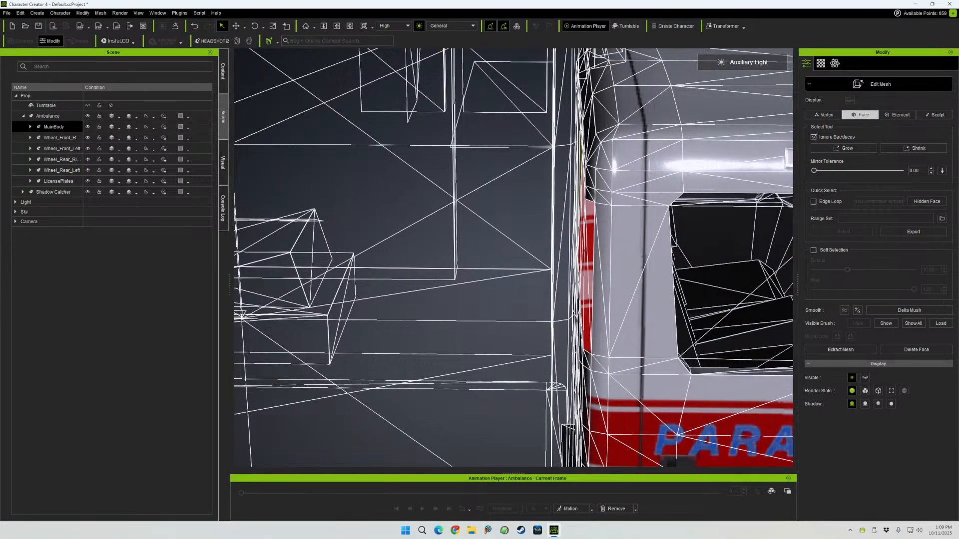
{"action": "key", "text": "ctrl+z"}
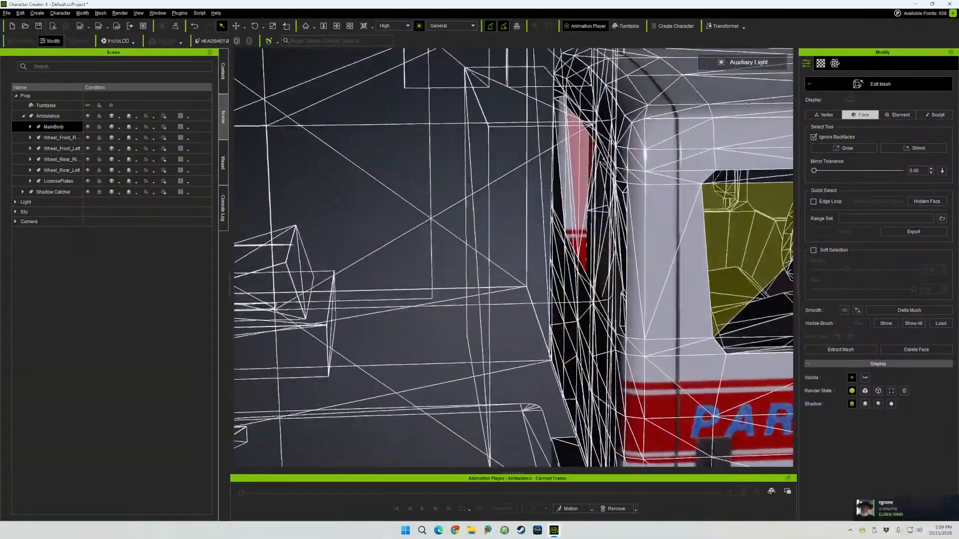
{"action": "middle_click_drag", "start_coordinate": [577, 257], "coordinate": [613, 232]}
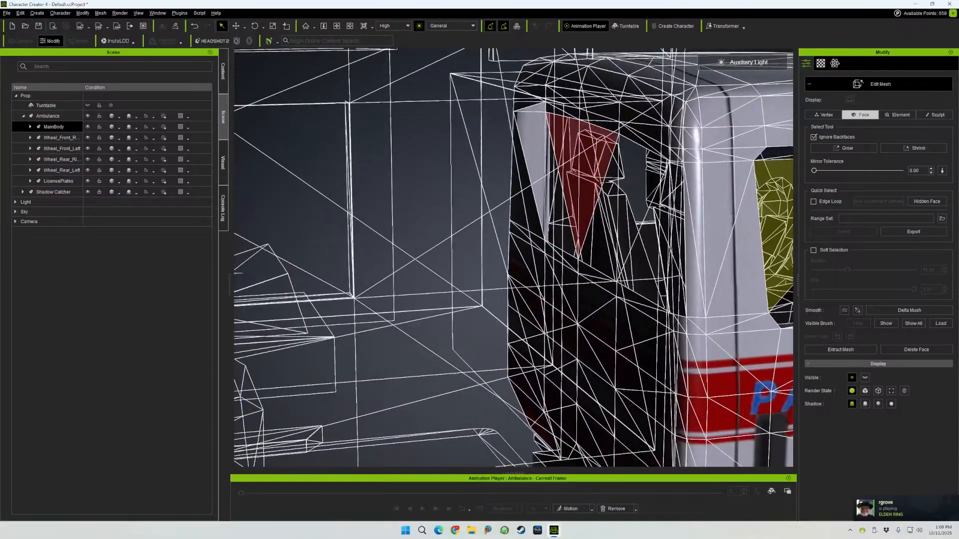
{"action": "left_click", "coordinate": [877, 84]}
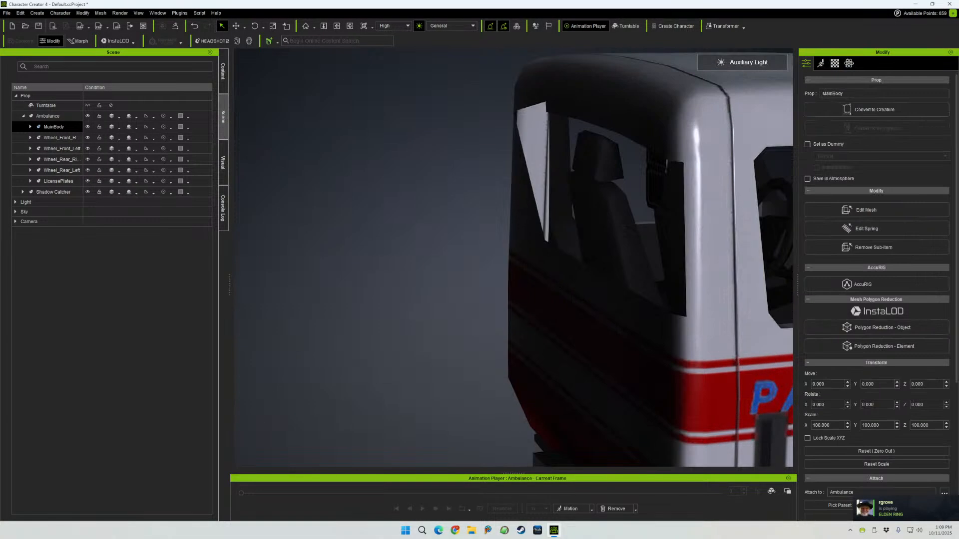
- Examine the opening cut in the cab's back wall from behind, through the seats, and from the front over the hood
{"action": "mouse_move", "coordinate": [519, 204]}
{"action": "middle_mouse_down"}
{"action": "mouse_move", "coordinate": [674, 199]}
{"action": "mouse_move", "coordinate": [748, 213]}
{"action": "middle_mouse_up"}
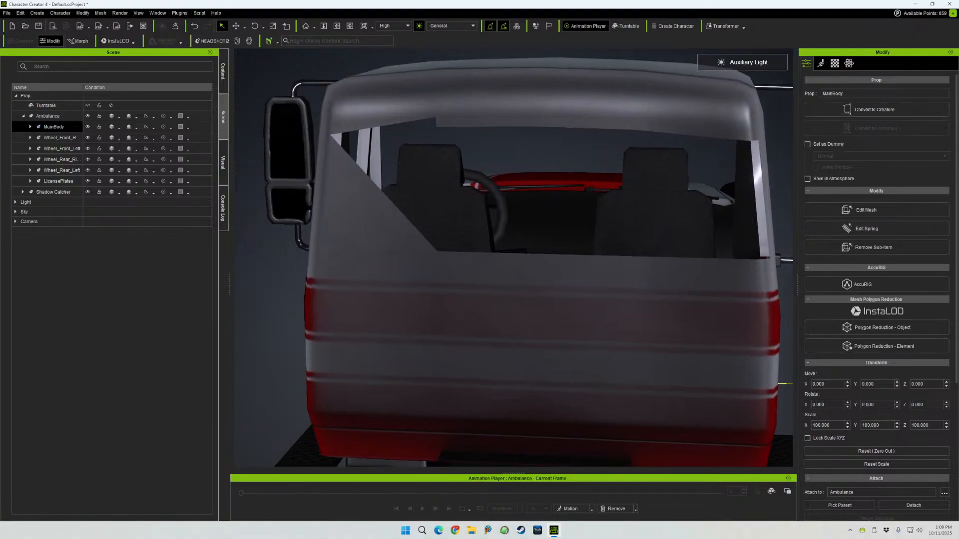
{"action": "scroll", "coordinate": [513, 258], "scroll_direction": "up", "scroll_amount": 3}
{"action": "scroll", "coordinate": [513, 258], "scroll_direction": "up", "scroll_amount": 4}
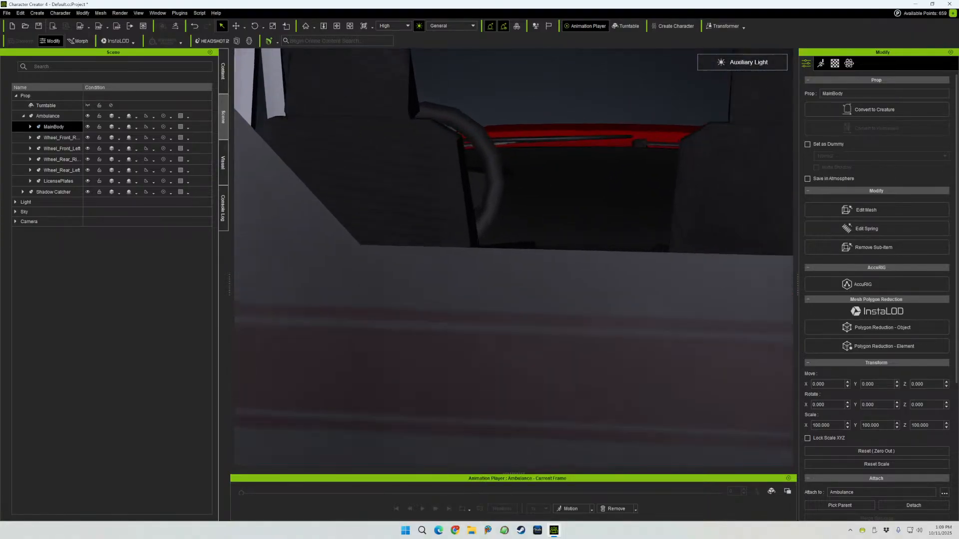
{"action": "middle_click_drag", "start_coordinate": [513, 257], "coordinate": [459, 334]}
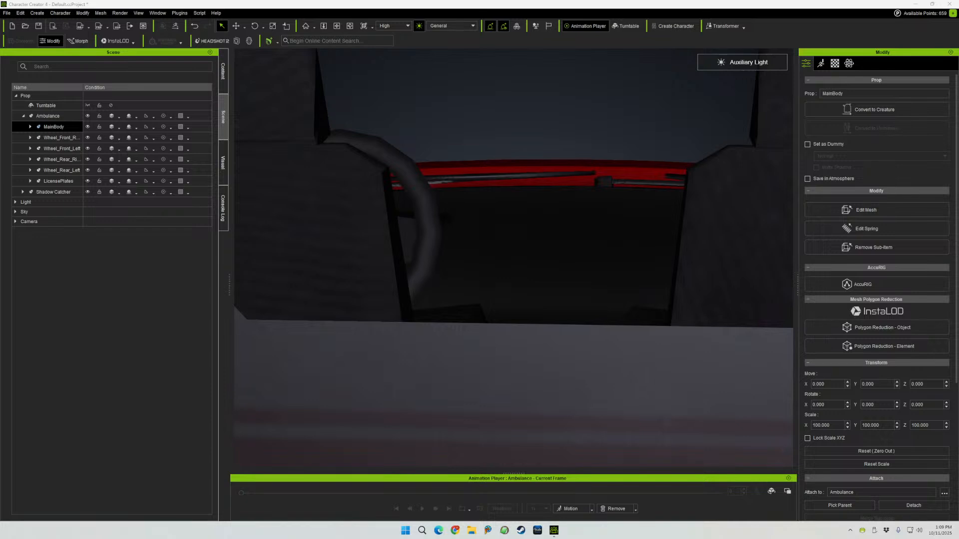
{"action": "right_click_drag", "start_coordinate": [514, 258], "coordinate": [469, 344]}
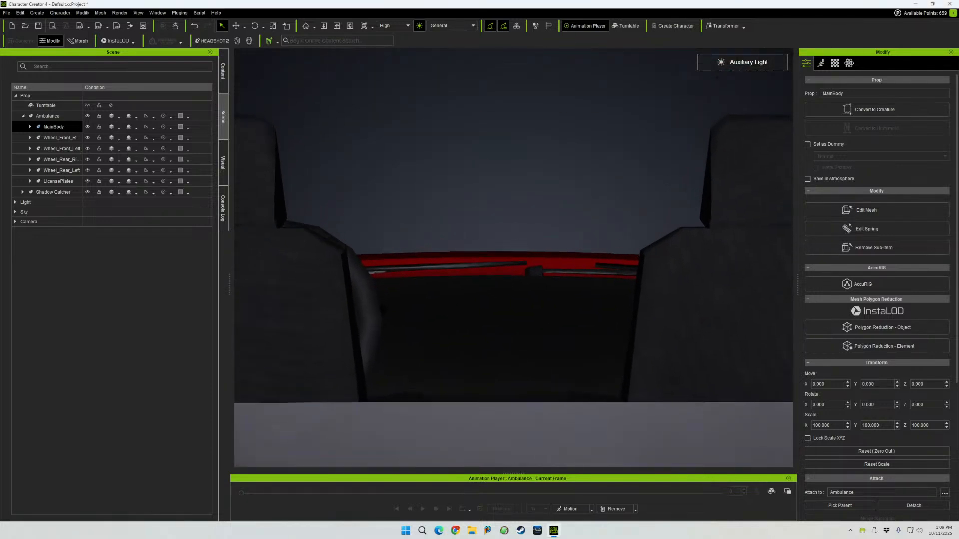
{"action": "scroll", "coordinate": [513, 258], "scroll_direction": "up", "scroll_amount": 4}
{"action": "mouse_move", "coordinate": [513, 257]}
{"action": "right_mouse_down"}
{"action": "mouse_move", "coordinate": [405, 175]}
{"action": "mouse_move", "coordinate": [510, 263]}
{"action": "right_mouse_up"}
{"action": "scroll", "coordinate": [511, 264], "scroll_direction": "down", "scroll_amount": 5}
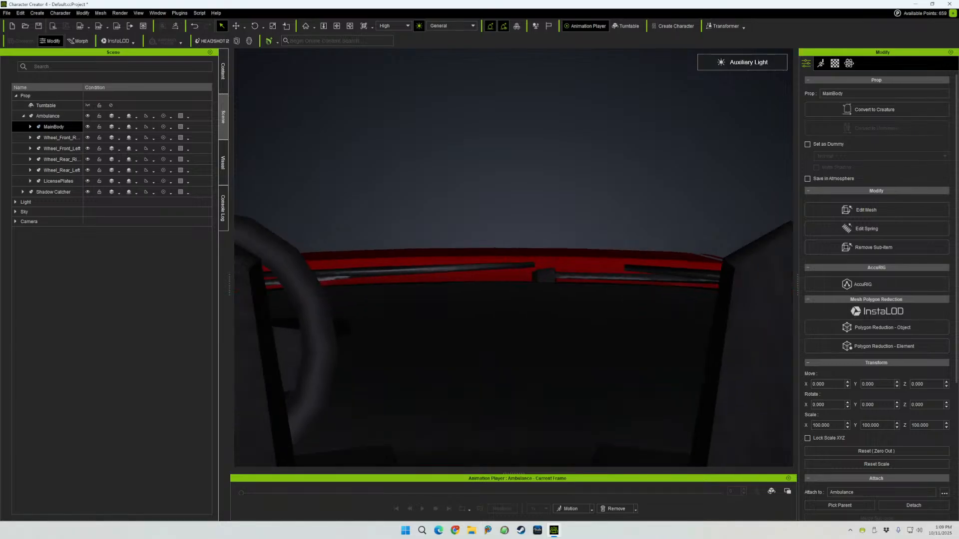
{"action": "scroll", "coordinate": [514, 257], "scroll_direction": "up", "scroll_amount": 4}
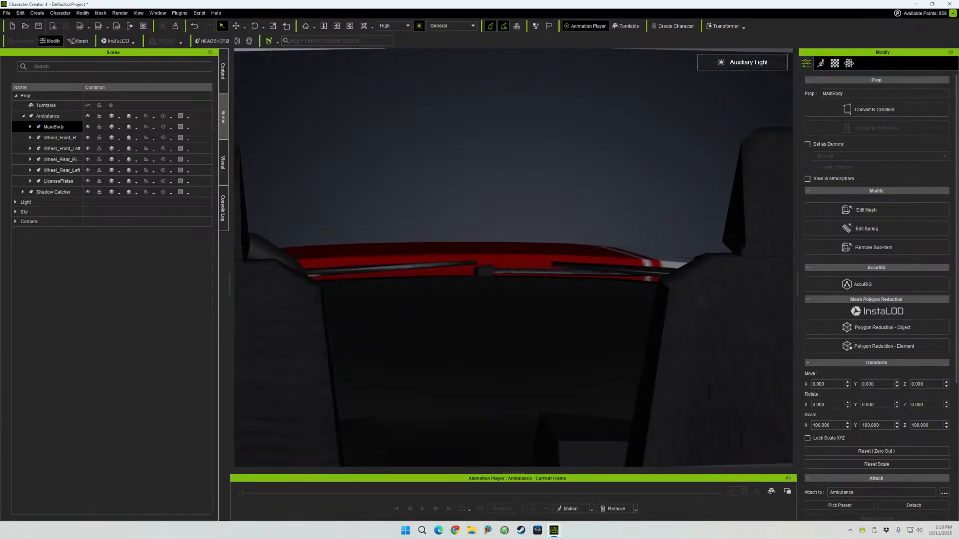
{"action": "right_click_drag", "start_coordinate": [513, 257], "coordinate": [413, 313]}
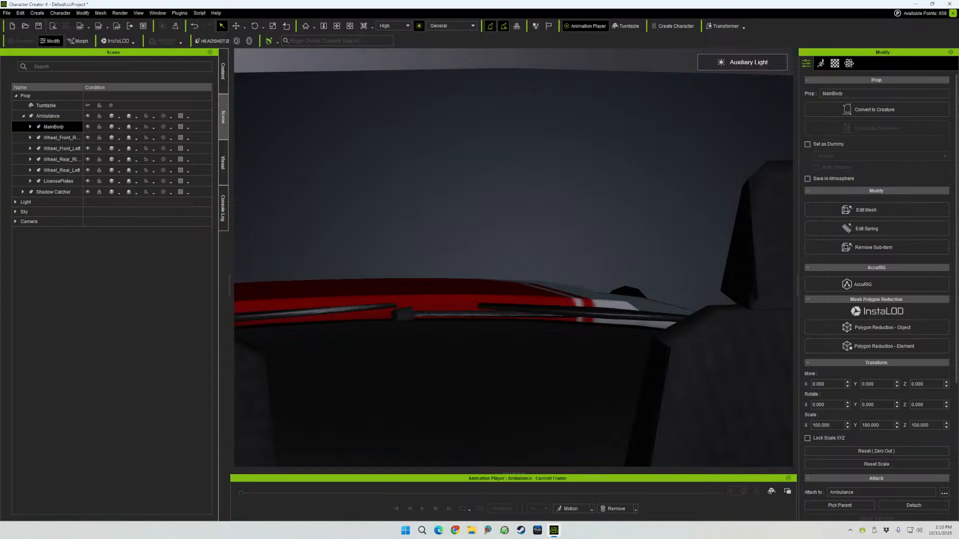
{"action": "right_click_drag", "start_coordinate": [514, 257], "coordinate": [432, 296]}
{"action": "scroll", "coordinate": [513, 257], "scroll_direction": "down", "scroll_amount": 4}
{"action": "right_click_drag", "start_coordinate": [513, 257], "coordinate": [449, 279]}
{"action": "scroll", "coordinate": [513, 257], "scroll_direction": "down", "scroll_amount": 5}
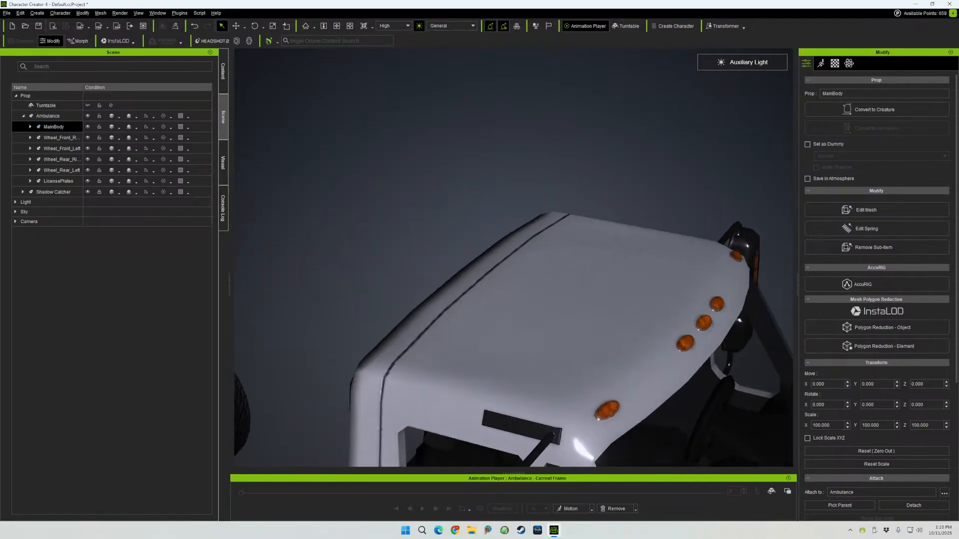
{"action": "middle_click_drag", "start_coordinate": [649, 379], "coordinate": [285, 137]}
{"action": "right_click_drag", "start_coordinate": [514, 257], "coordinate": [335, 275]}
{"action": "middle_click_drag", "start_coordinate": [299, 265], "coordinate": [764, 200]}
{"action": "middle_click_drag", "start_coordinate": [513, 257], "coordinate": [546, 255]}
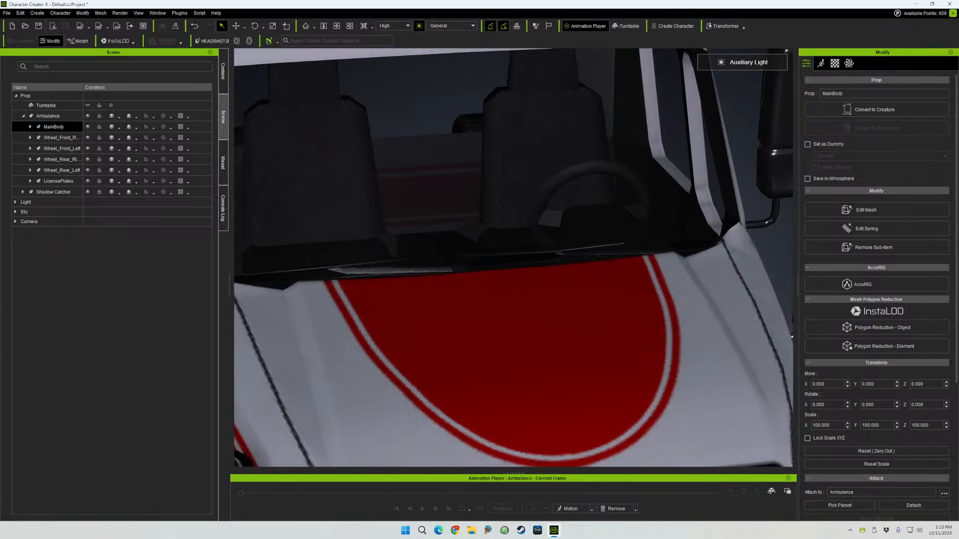
- Hide both rear wheels of the ambulance, Wheel_Rear_Right and Wheel_Rear_Left
{"action": "scroll", "coordinate": [514, 257], "scroll_direction": "down", "scroll_amount": 4}
{"action": "scroll", "coordinate": [514, 257], "scroll_direction": "down", "scroll_amount": 6}
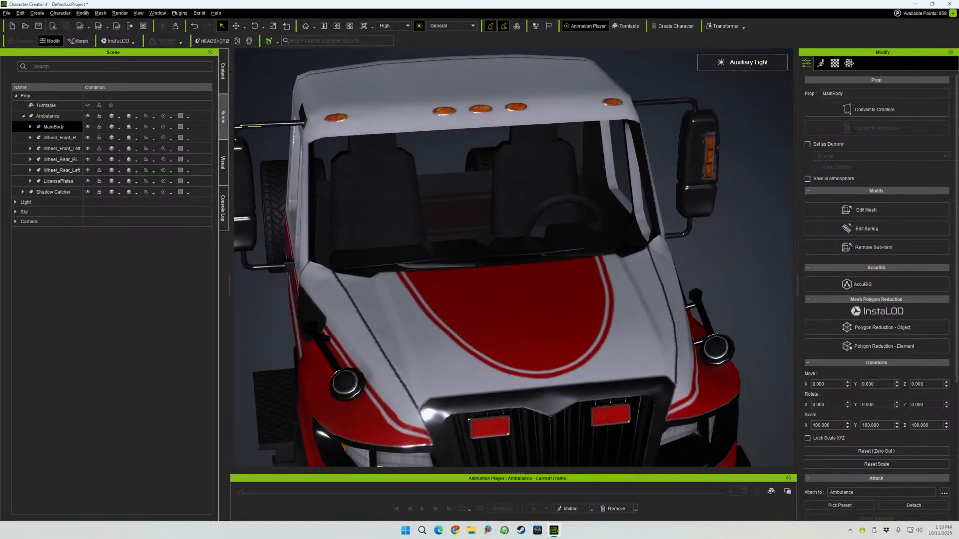
{"action": "right_click_drag", "start_coordinate": [513, 258], "coordinate": [594, 255]}
{"action": "middle_click_drag", "start_coordinate": [513, 257], "coordinate": [461, 257]}
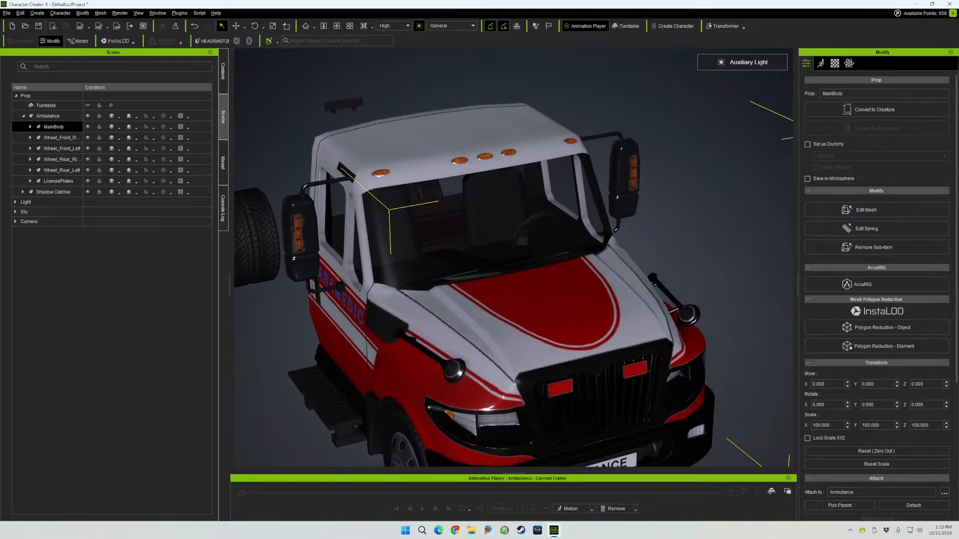
{"action": "right_click_drag", "start_coordinate": [513, 257], "coordinate": [258, 219]}
{"action": "middle_click_drag", "start_coordinate": [257, 219], "coordinate": [387, 272]}
{"action": "right_click_drag", "start_coordinate": [387, 273], "coordinate": [377, 279]}
{"action": "right_click_drag", "start_coordinate": [386, 244], "coordinate": [353, 238]}
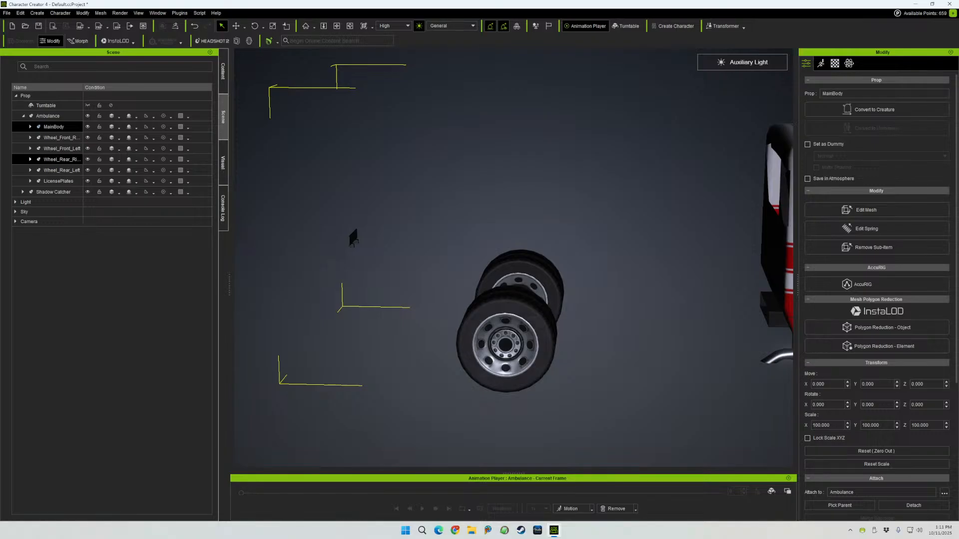
{"action": "left_click", "coordinate": [60, 159]}
{"action": "left_click", "coordinate": [88, 170]}
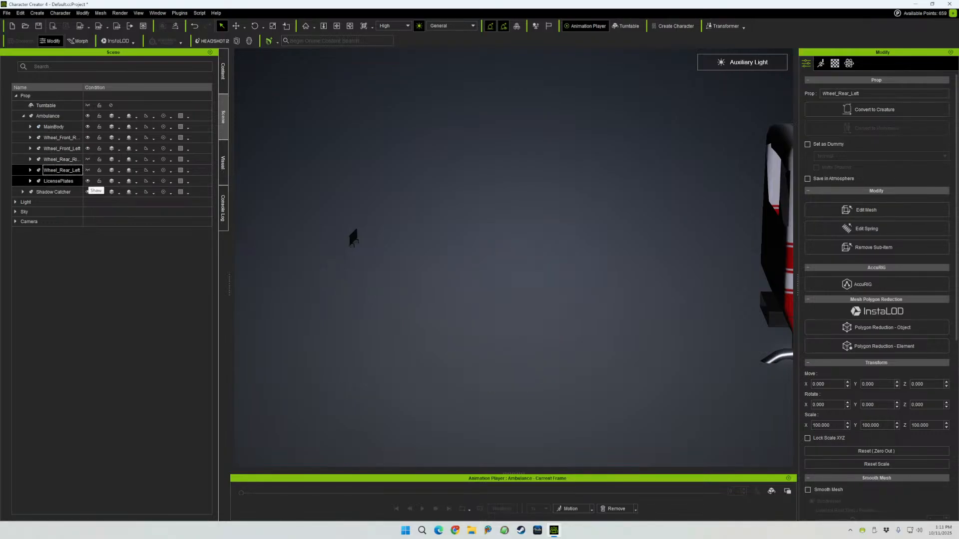
- Edit the LicensePlates mesh by element, hide the rear plate left floating behind the cab, and leave mesh editing
{"action": "left_click", "coordinate": [31, 181]}
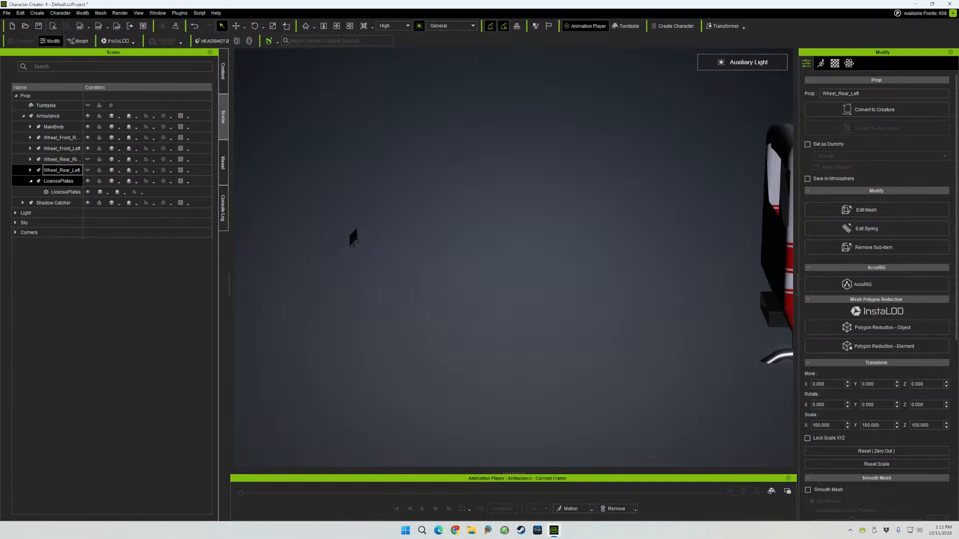
{"action": "left_click", "coordinate": [59, 181]}
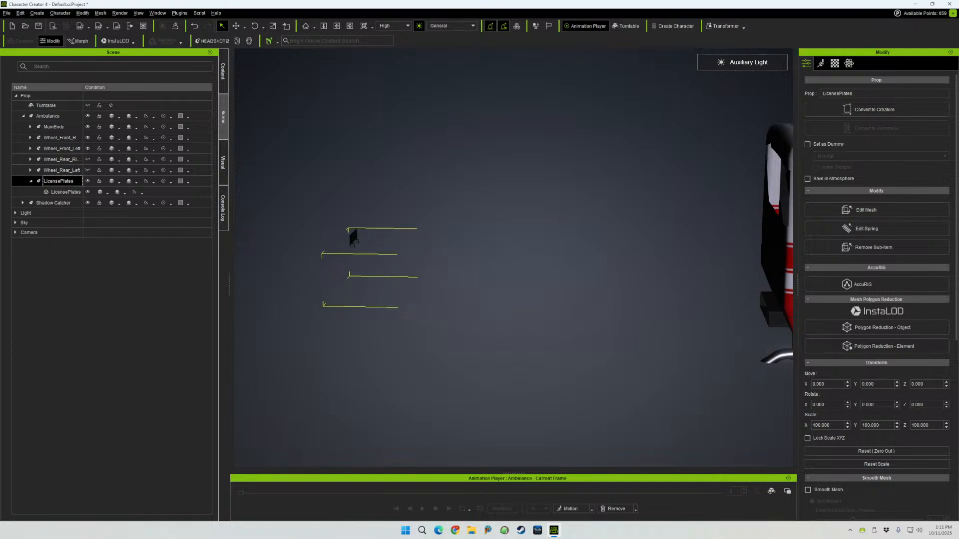
{"action": "right_click_drag", "start_coordinate": [513, 258], "coordinate": [495, 300]}
{"action": "middle_click_drag", "start_coordinate": [494, 300], "coordinate": [604, 289]}
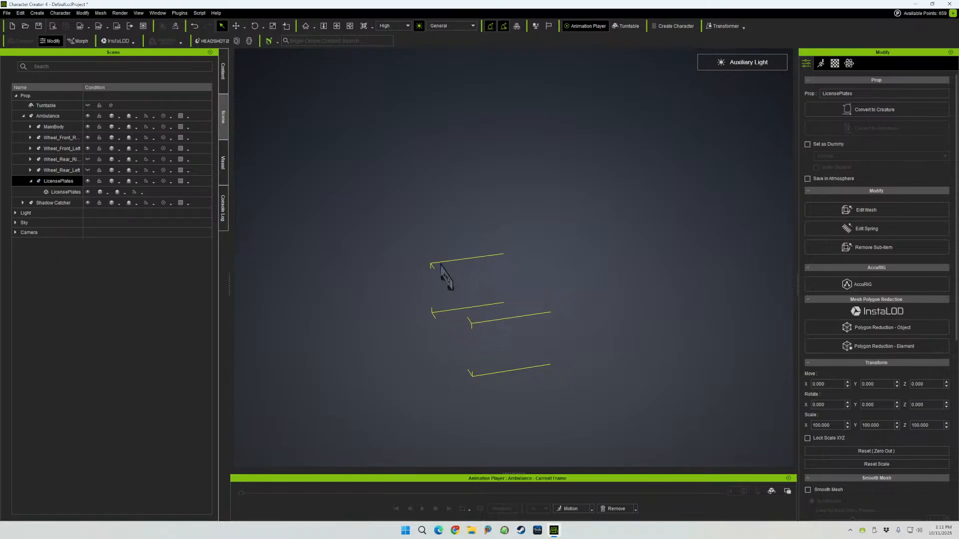
{"action": "left_click", "coordinate": [875, 210]}
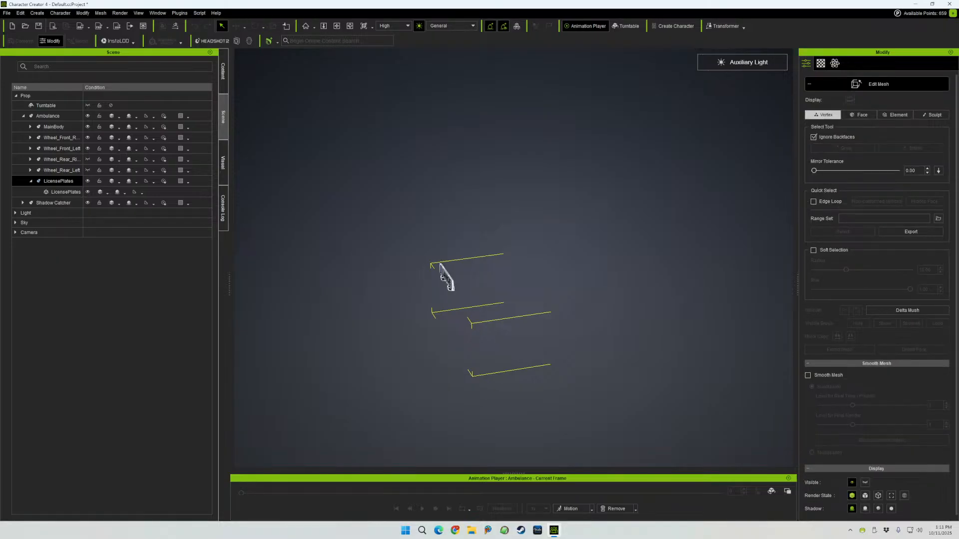
{"action": "left_click", "coordinate": [894, 114]}
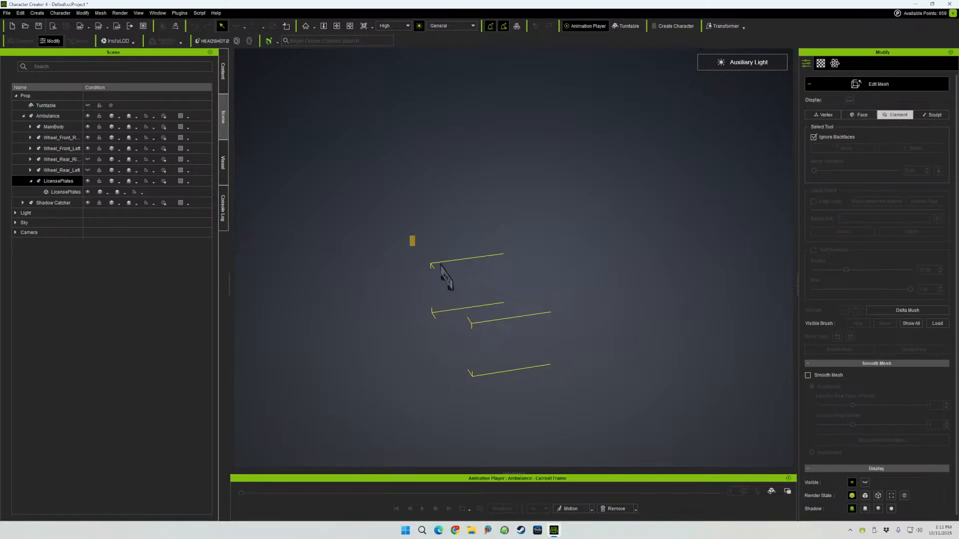
{"action": "left_click_drag", "start_coordinate": [414, 246], "coordinate": [478, 316]}
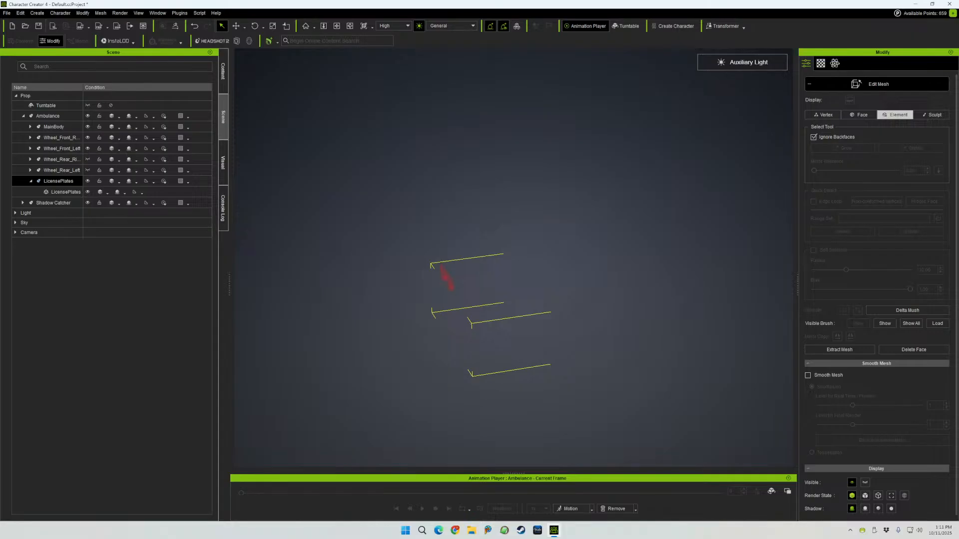
{"action": "right_click_drag", "start_coordinate": [478, 316], "coordinate": [515, 316]}
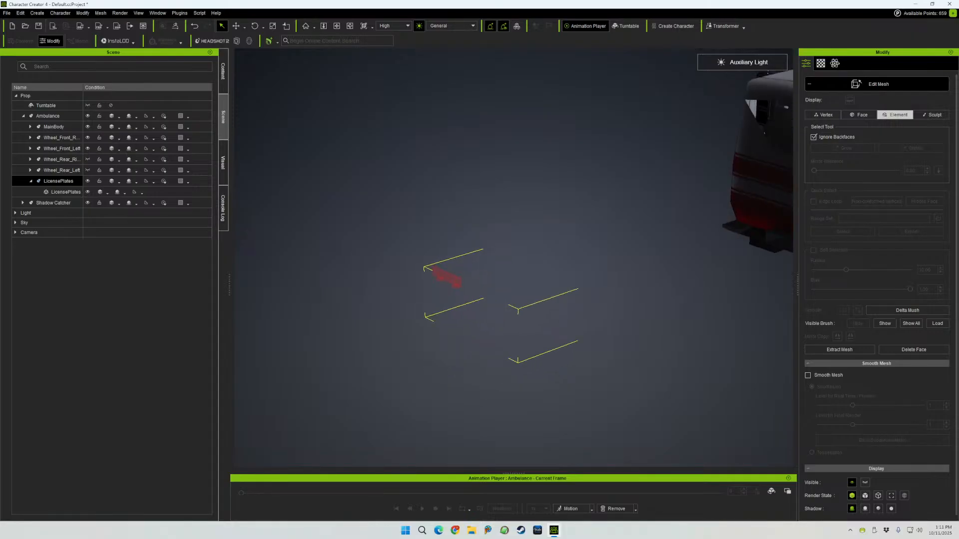
{"action": "left_click", "coordinate": [876, 84]}
- Examine the cab's open back wall from behind, looking between the seats toward the windshield and hood
{"action": "middle_click_drag", "start_coordinate": [649, 249], "coordinate": [400, 264]}
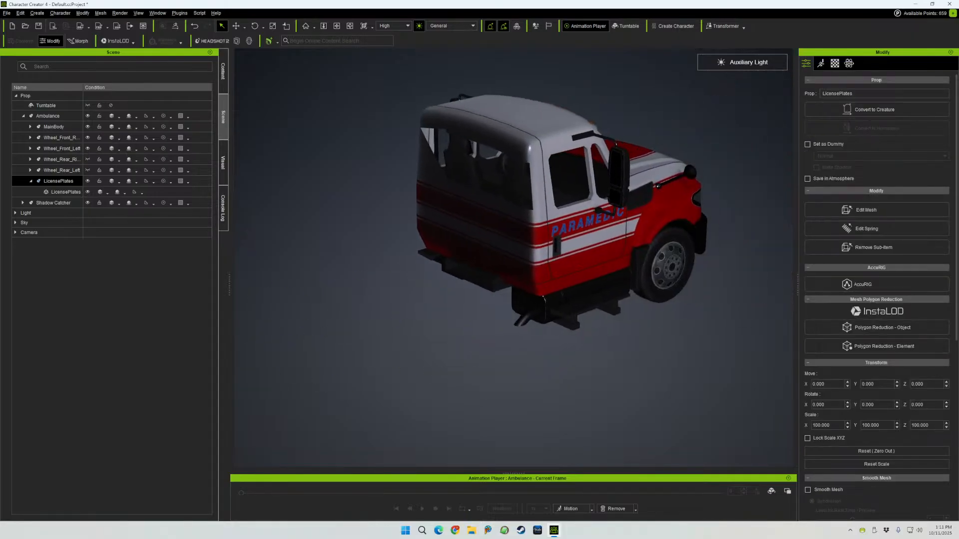
{"action": "right_click_drag", "start_coordinate": [513, 258], "coordinate": [599, 265]}
{"action": "middle_click_drag", "start_coordinate": [513, 258], "coordinate": [550, 317]}
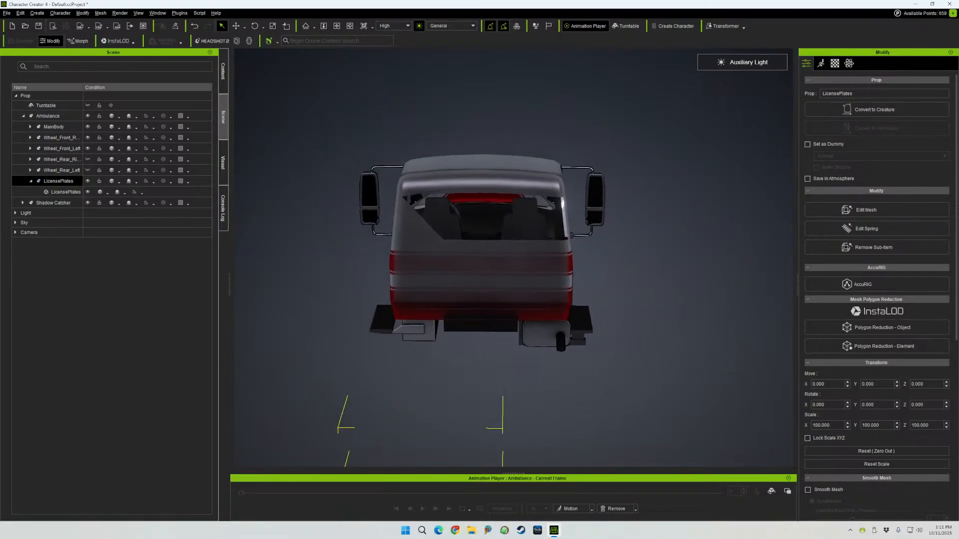
{"action": "scroll", "coordinate": [514, 258], "scroll_direction": "up", "scroll_amount": 3}
{"action": "scroll", "coordinate": [465, 252], "scroll_direction": "up", "scroll_amount": 5}
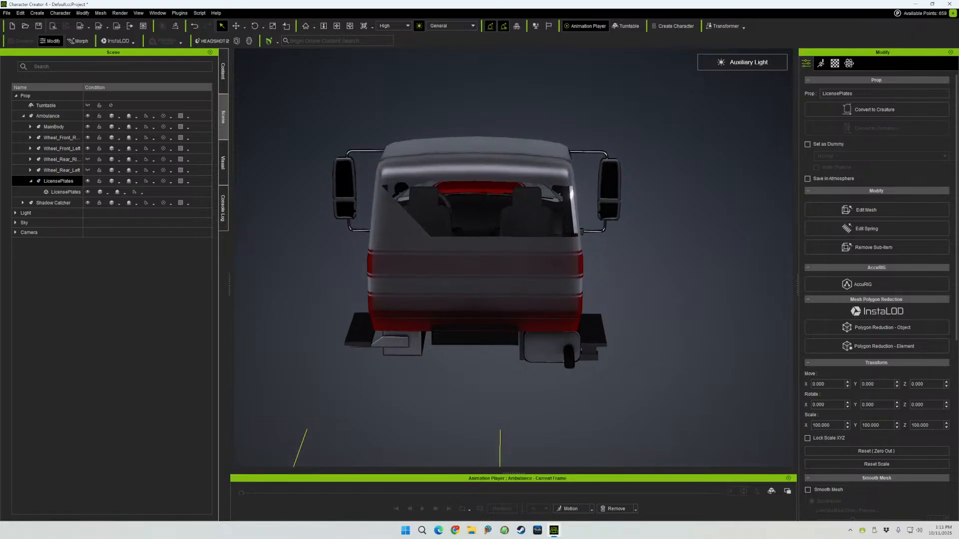
{"action": "scroll", "coordinate": [465, 252], "scroll_direction": "up", "scroll_amount": 5}
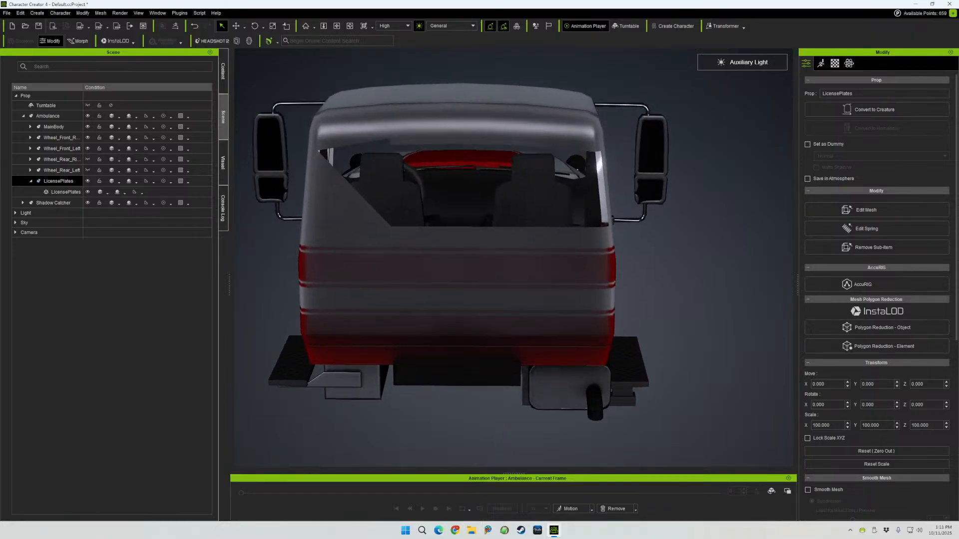
{"action": "scroll", "coordinate": [465, 253], "scroll_direction": "up", "scroll_amount": 5}
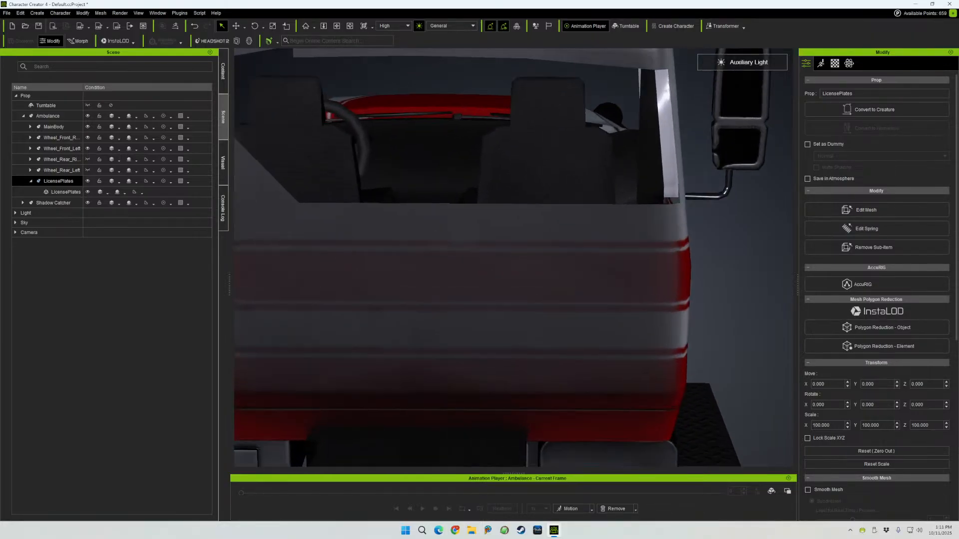
{"action": "scroll", "coordinate": [513, 258], "scroll_direction": "down", "scroll_amount": 5}
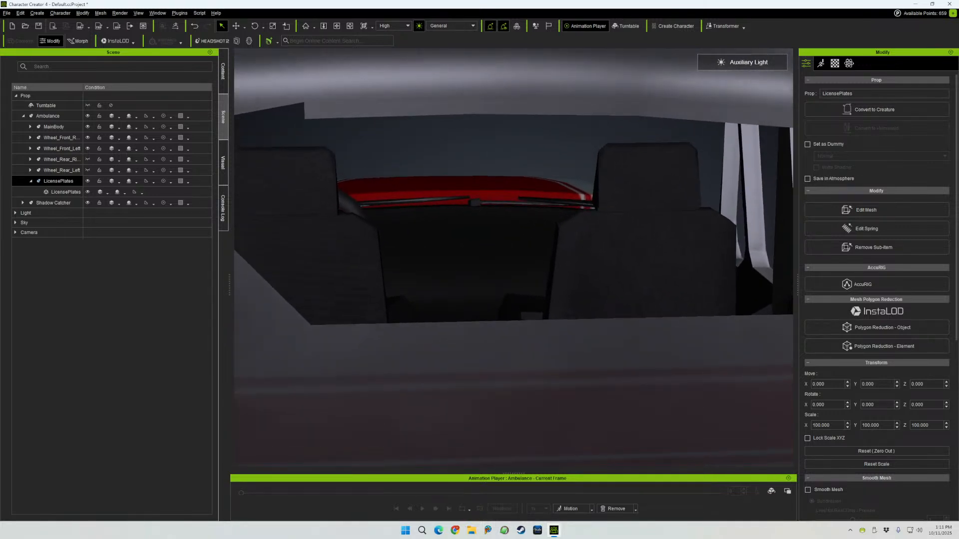
{"action": "scroll", "coordinate": [514, 258], "scroll_direction": "up", "scroll_amount": 5}
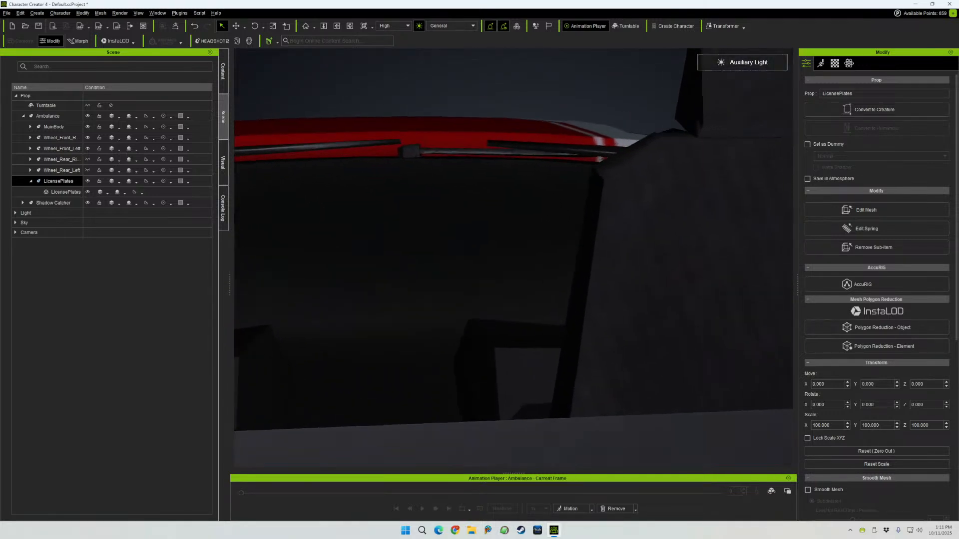
{"action": "middle_click_drag", "start_coordinate": [513, 257], "coordinate": [515, 306]}
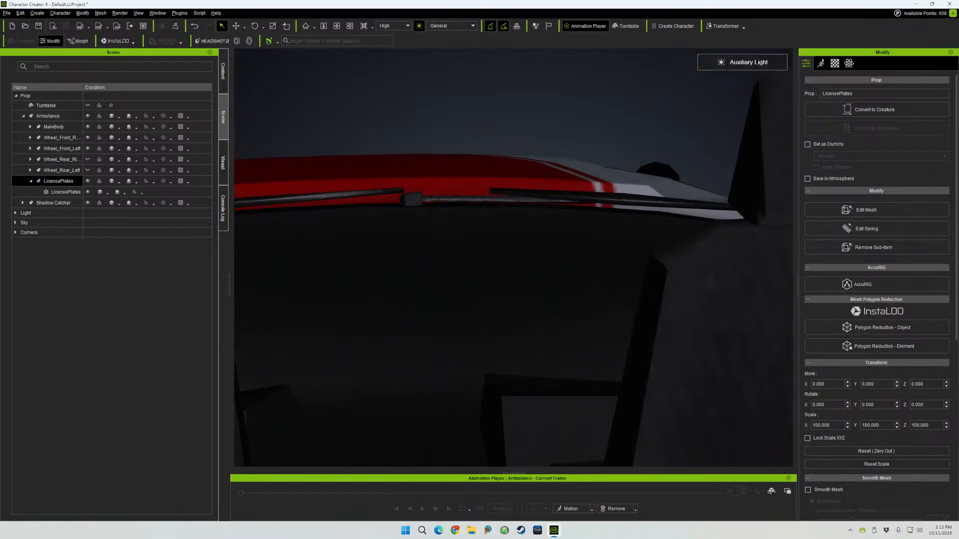
{"action": "scroll", "coordinate": [514, 258], "scroll_direction": "down", "scroll_amount": 8}
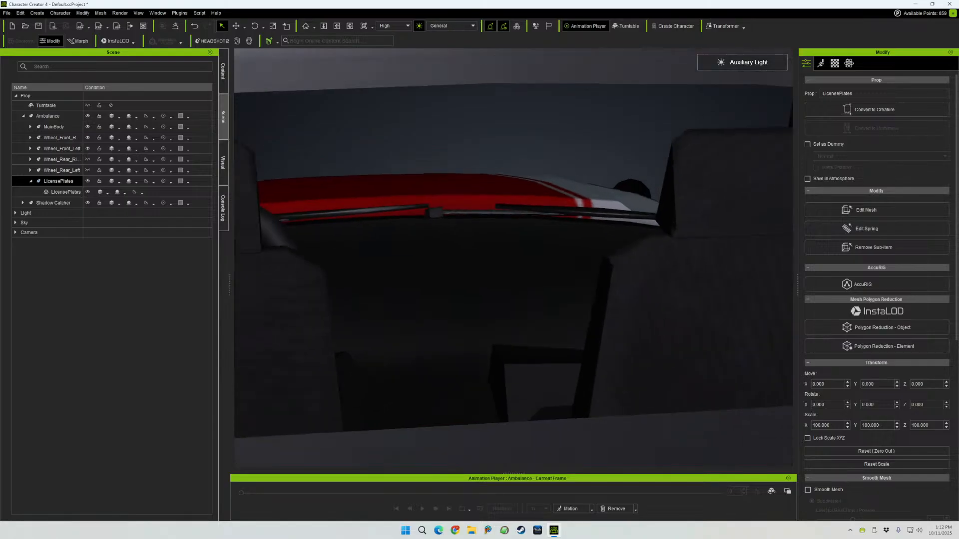
{"action": "scroll", "coordinate": [502, 288], "scroll_direction": "down", "scroll_amount": 2}
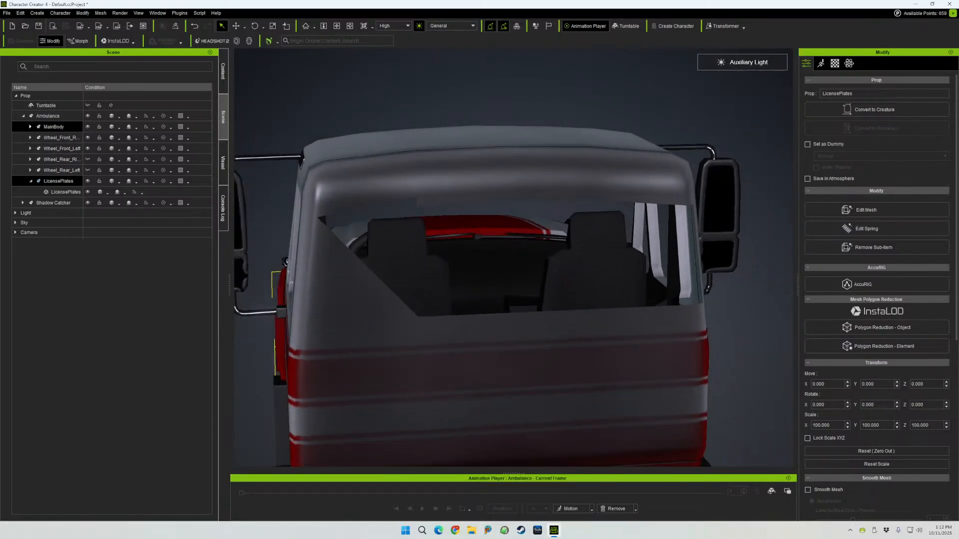
- Edit the MainBody mesh by element, select the passenger seat's backrest and headrest, and hide them
{"action": "left_click", "coordinate": [54, 127]}
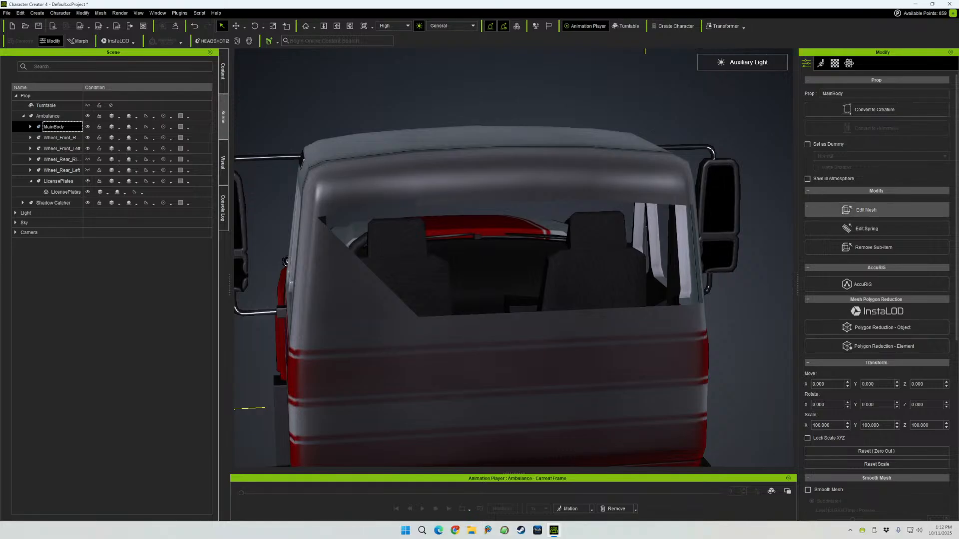
{"action": "left_click", "coordinate": [865, 210]}
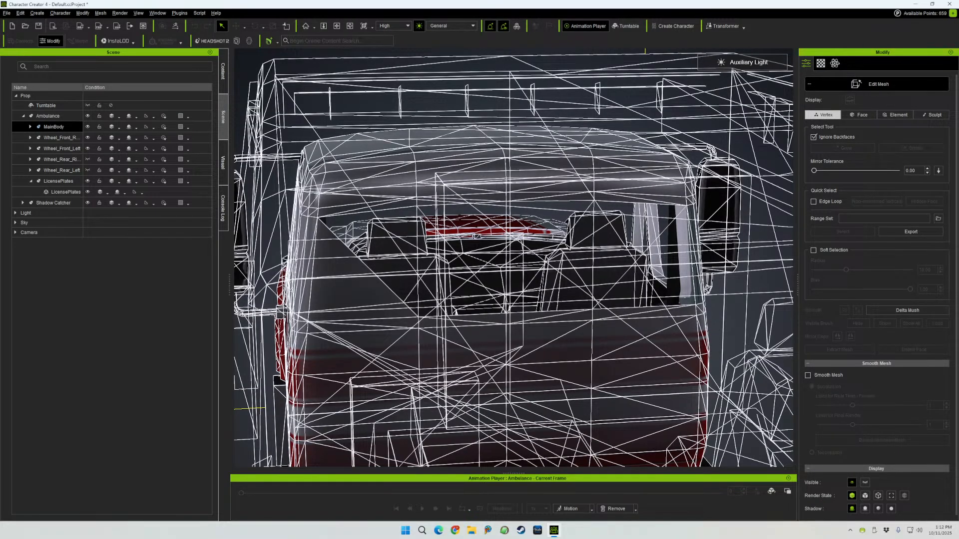
{"action": "right_click_drag", "start_coordinate": [550, 235], "coordinate": [764, 220]}
{"action": "right_click_drag", "start_coordinate": [585, 224], "coordinate": [730, 347]}
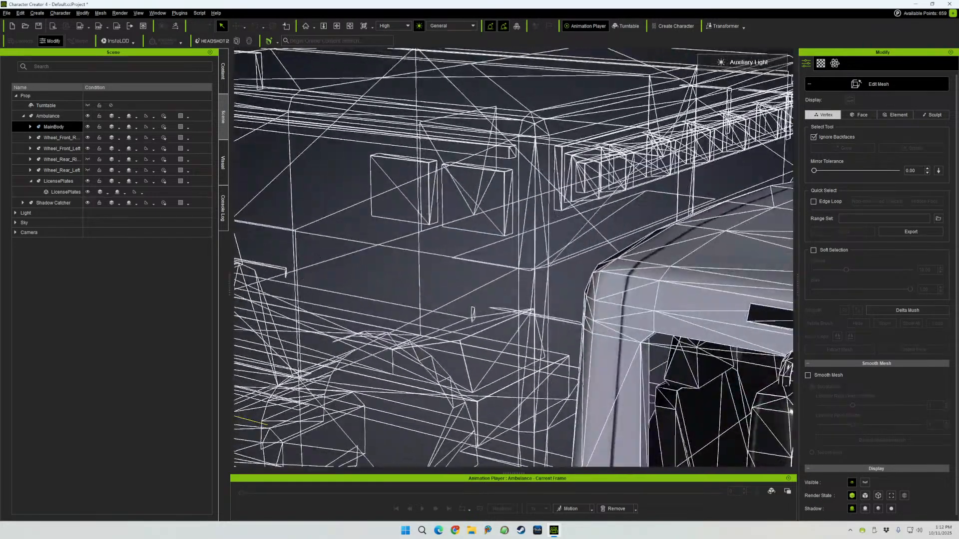
{"action": "right_click_drag", "start_coordinate": [699, 300], "coordinate": [634, 252]}
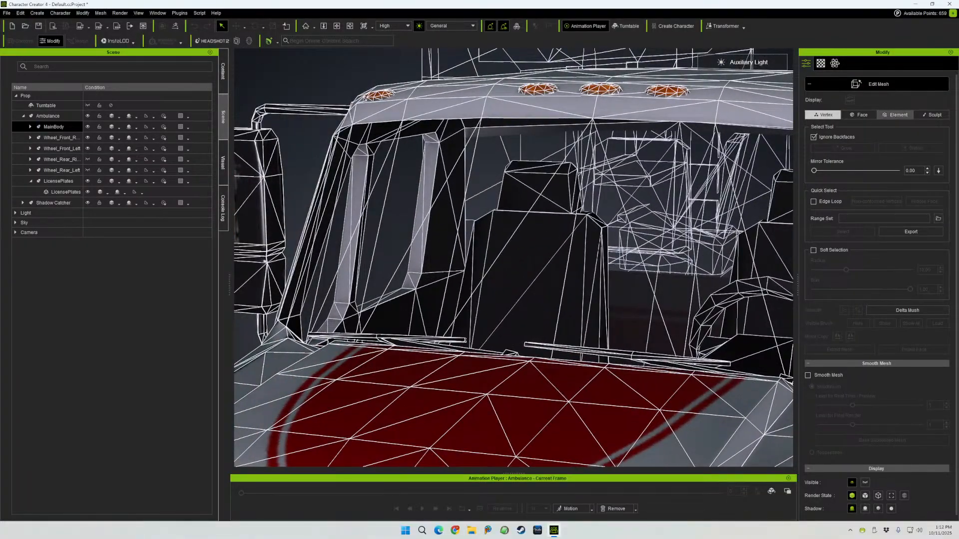
{"action": "left_click", "coordinate": [607, 280]}
{"action": "scroll", "coordinate": [513, 258], "scroll_direction": "up", "scroll_amount": 5}
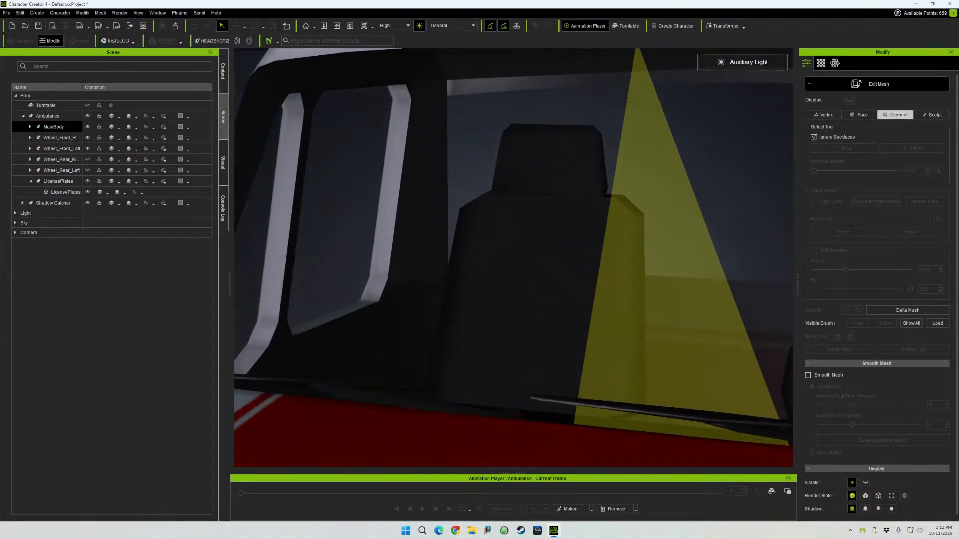
{"action": "right_click_drag", "start_coordinate": [599, 257], "coordinate": [525, 257]}
{"action": "scroll", "coordinate": [513, 258], "scroll_direction": "up", "scroll_amount": 3}
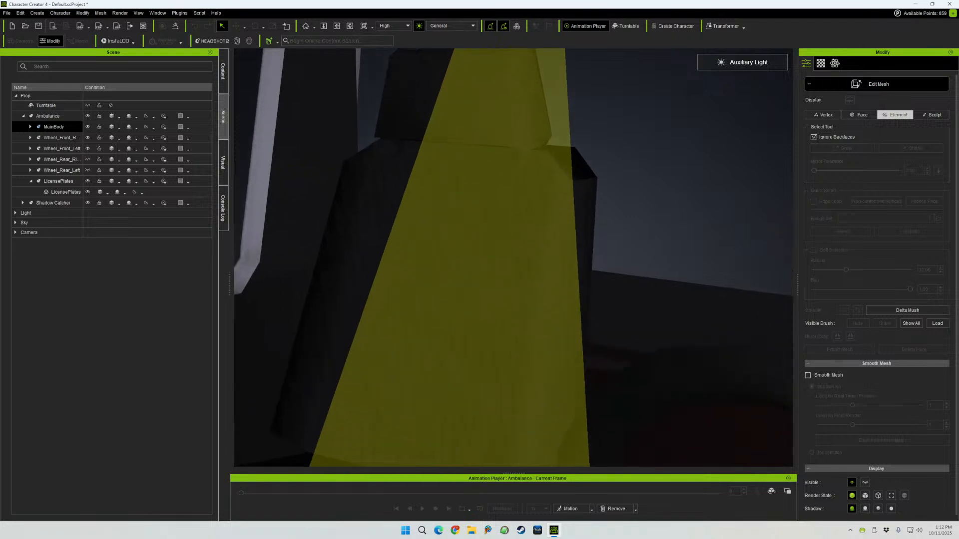
{"action": "scroll", "coordinate": [514, 258], "scroll_direction": "up", "scroll_amount": 1}
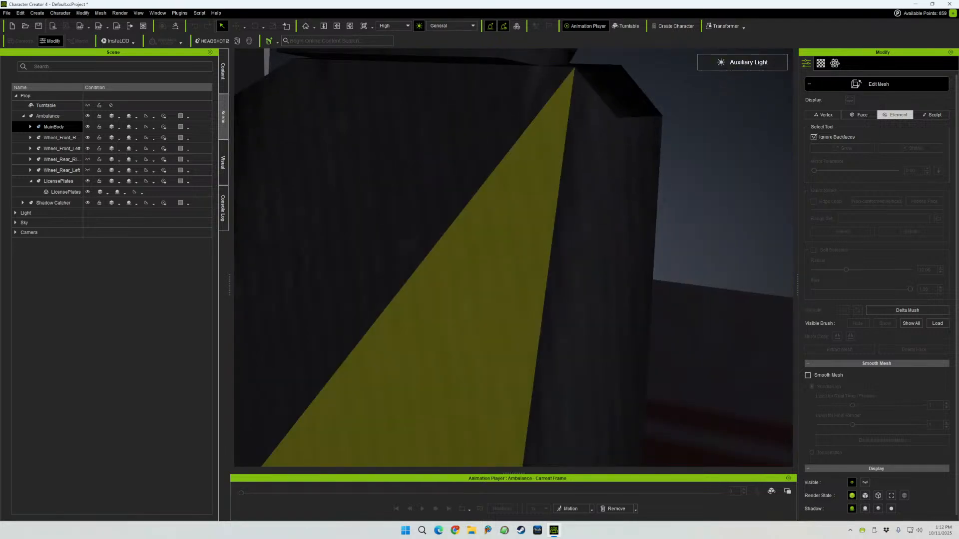
{"action": "left_click", "coordinate": [479, 280]}
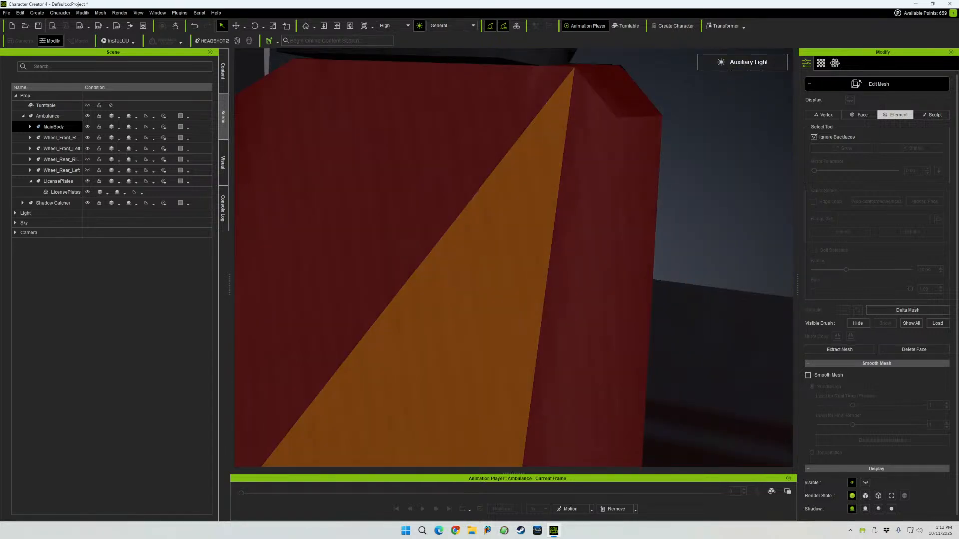
{"action": "scroll", "coordinate": [513, 258], "scroll_direction": "down", "scroll_amount": 4}
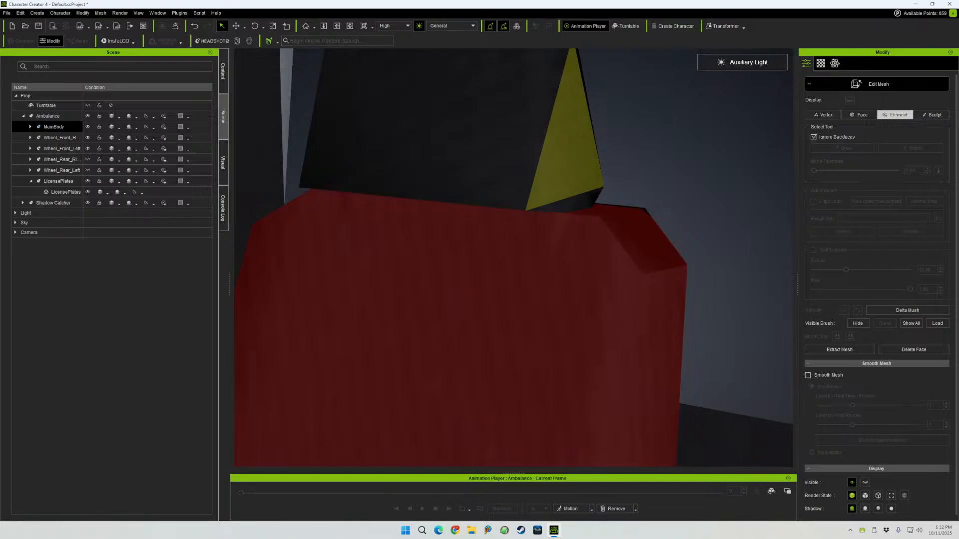
{"action": "left_click", "coordinate": [567, 148], "text": "ctrl"}
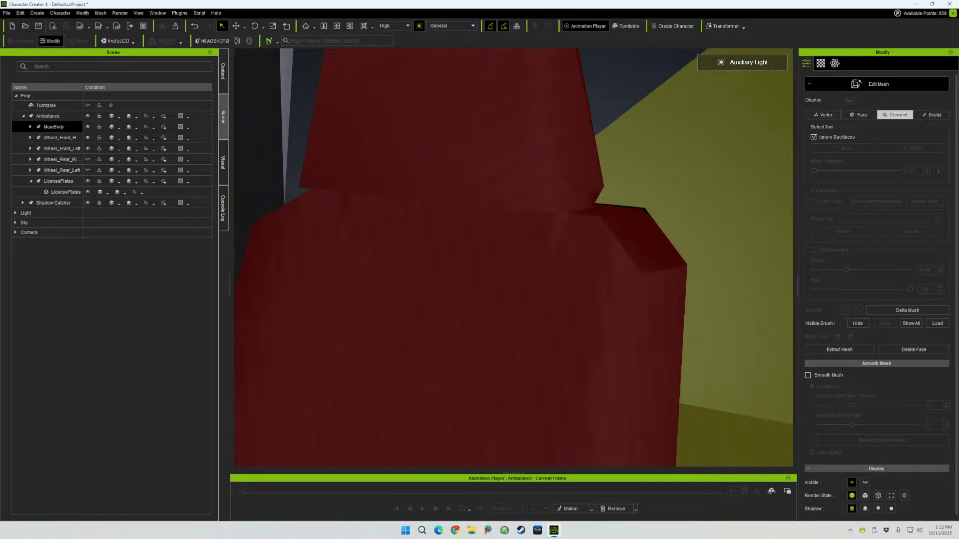
{"action": "left_click", "coordinate": [858, 323]}
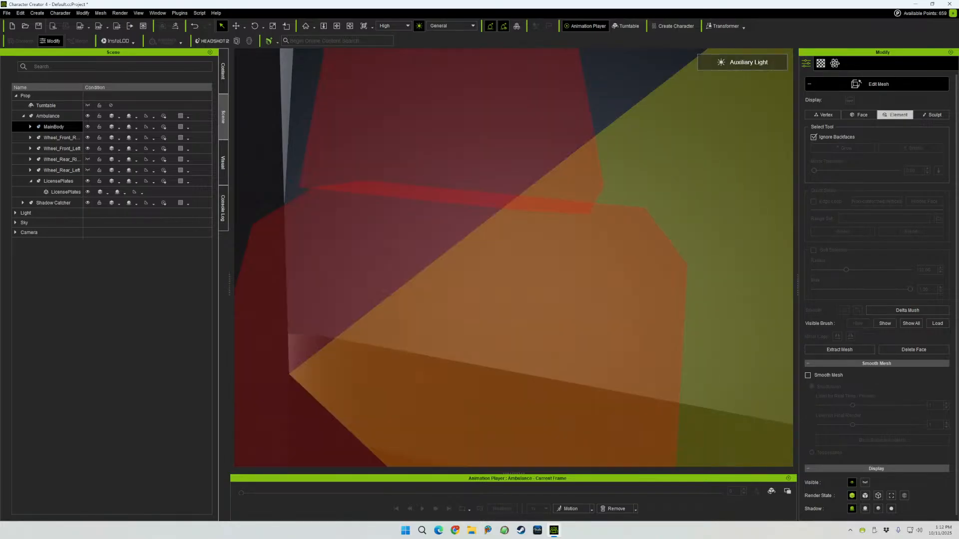
- Clear the seat selection and leave mesh editing on the main body with the whole windshield in view
{"action": "scroll", "coordinate": [513, 257], "scroll_direction": "down", "scroll_amount": 5}
{"action": "scroll", "coordinate": [513, 257], "scroll_direction": "down", "scroll_amount": 5}
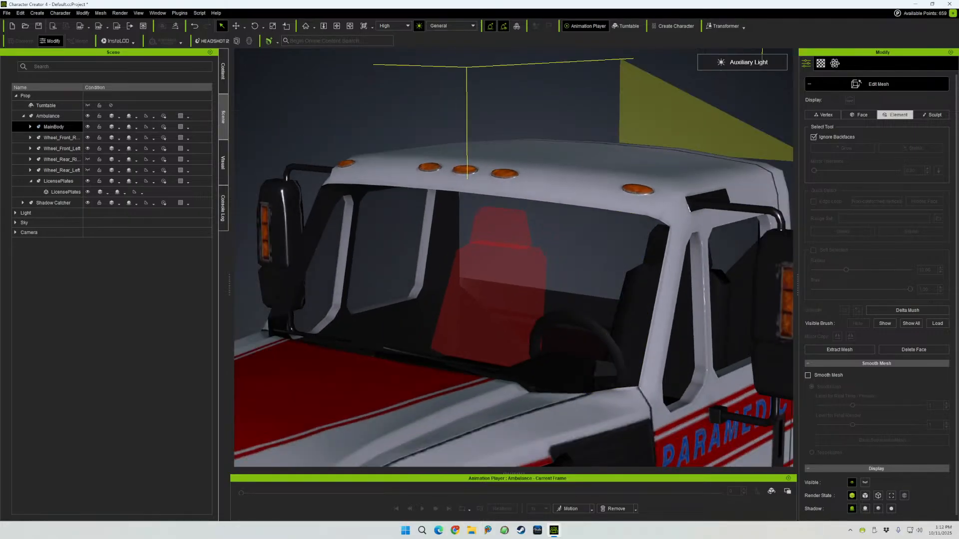
{"action": "left_click", "coordinate": [529, 102]}
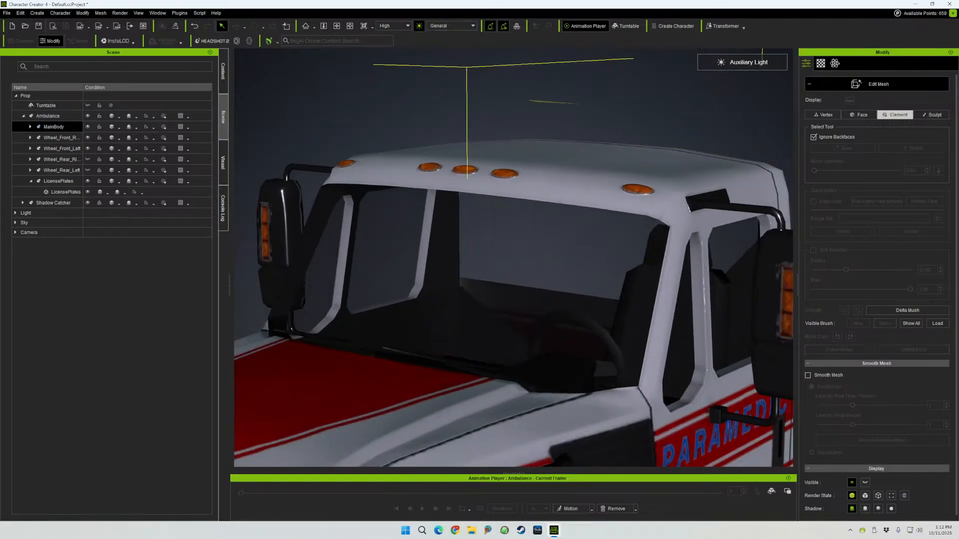
{"action": "left_click", "coordinate": [875, 84]}
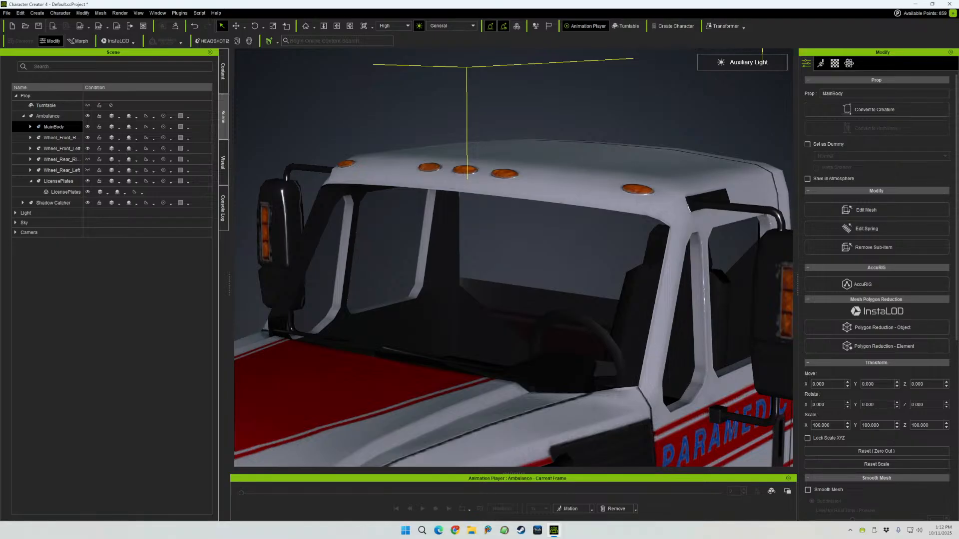
- Examine the cab interior from behind through the open back wall, including the dashboard, windshield opening and door pillars
{"action": "scroll", "coordinate": [513, 257], "scroll_direction": "down", "scroll_amount": 3}
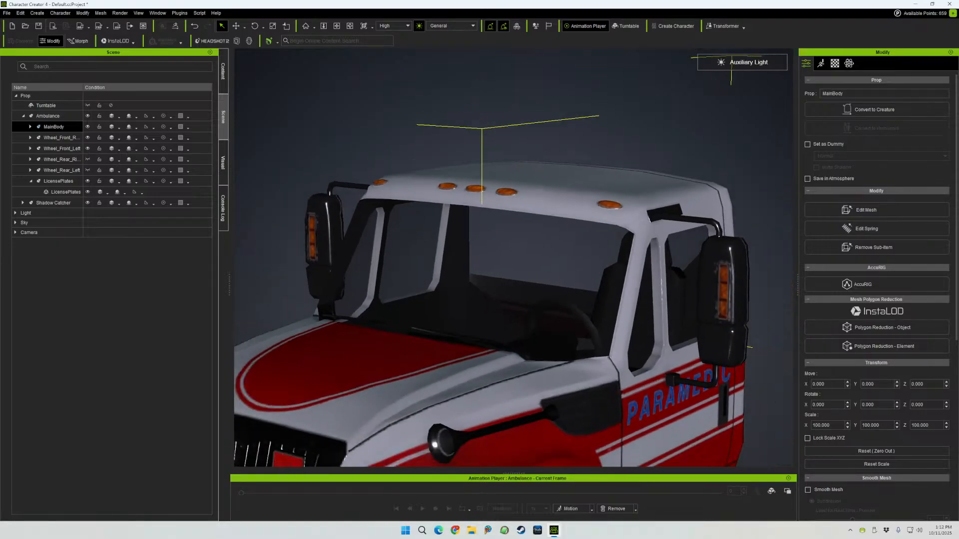
{"action": "right_click_drag", "start_coordinate": [574, 258], "coordinate": [262, 254]}
{"action": "middle_click_drag", "start_coordinate": [575, 258], "coordinate": [482, 257]}
{"action": "scroll", "coordinate": [513, 257], "scroll_direction": "up", "scroll_amount": 1}
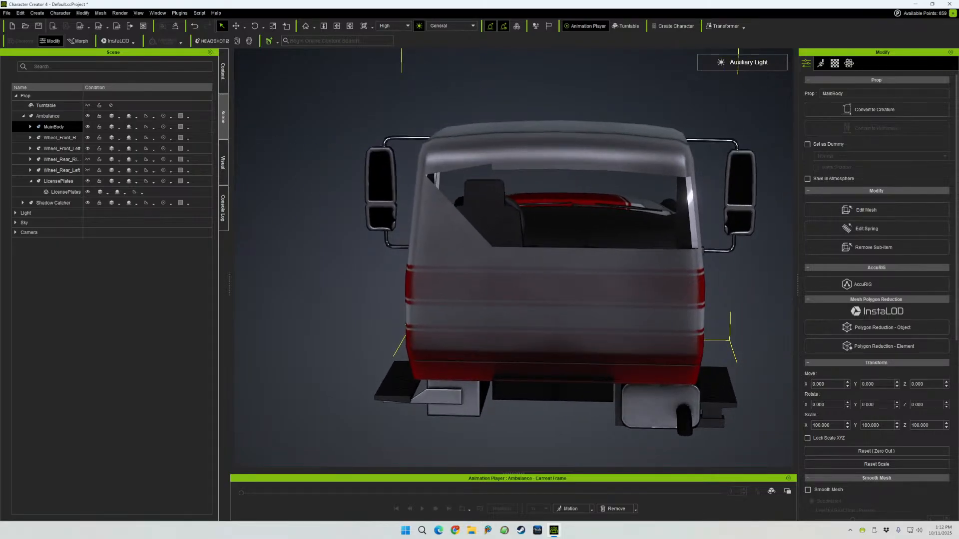
{"action": "scroll", "coordinate": [513, 258], "scroll_direction": "up", "scroll_amount": 6}
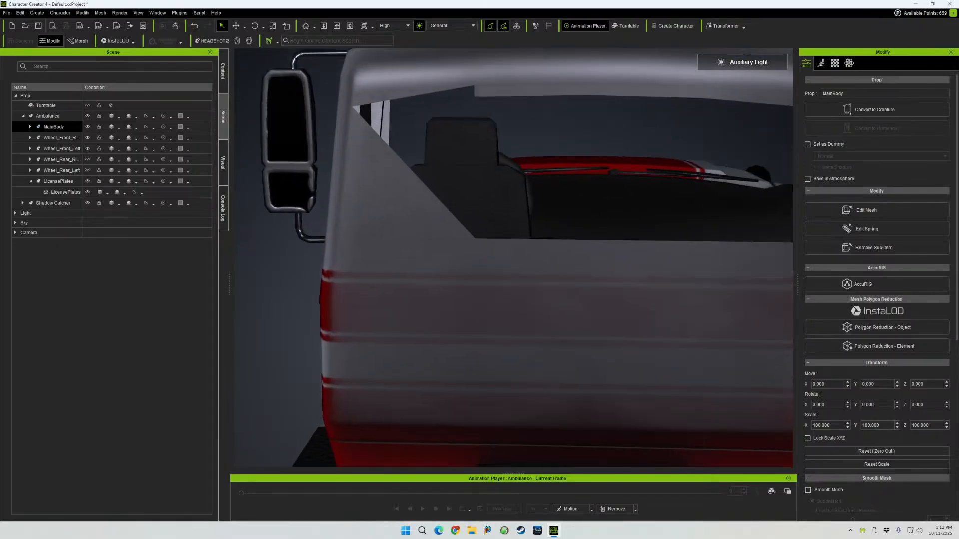
{"action": "scroll", "coordinate": [514, 257], "scroll_direction": "up", "scroll_amount": 3}
{"action": "middle_click_drag", "start_coordinate": [513, 258], "coordinate": [305, 362]}
{"action": "scroll", "coordinate": [513, 258], "scroll_direction": "up", "scroll_amount": 4}
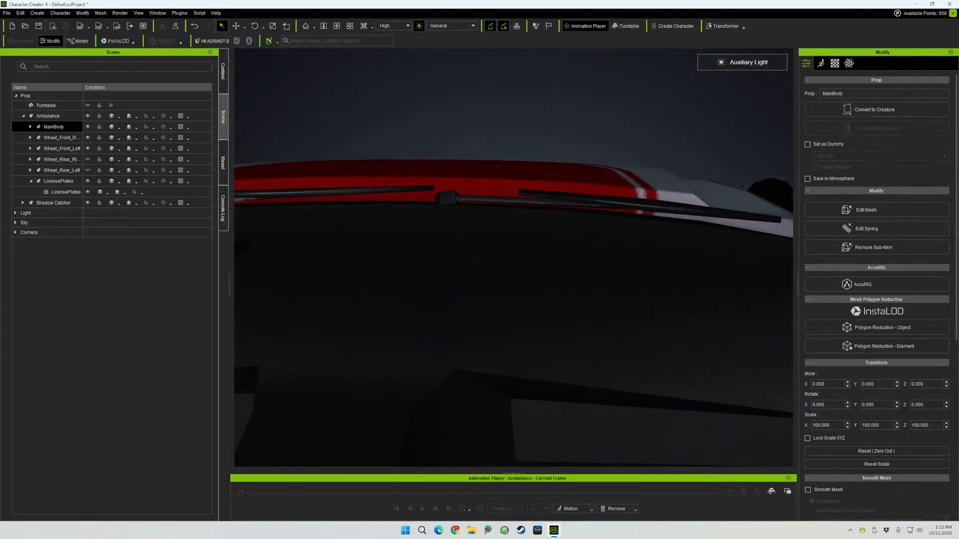
{"action": "scroll", "coordinate": [513, 258], "scroll_direction": "up", "scroll_amount": 2}
{"action": "middle_click_drag", "start_coordinate": [513, 257], "coordinate": [240, 303]}
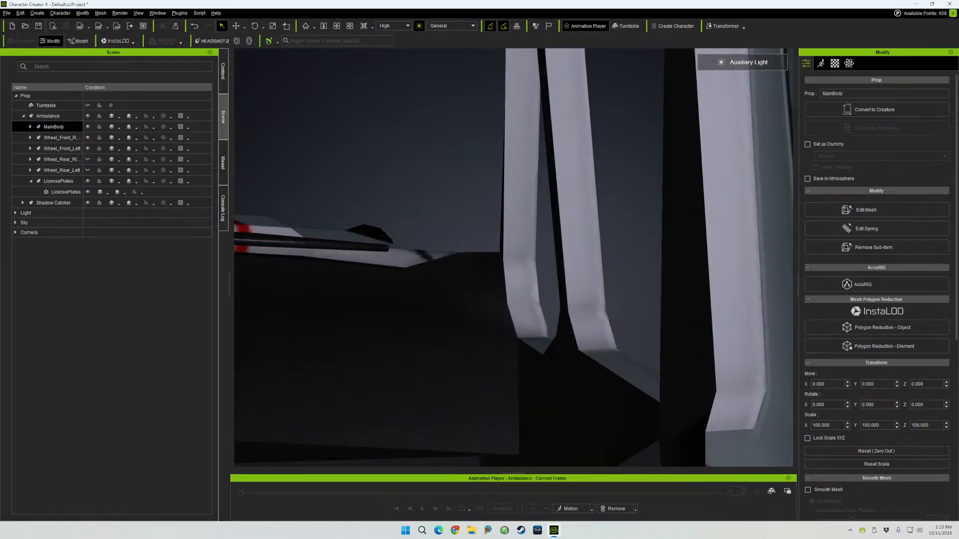
{"action": "scroll", "coordinate": [514, 257], "scroll_direction": "down", "scroll_amount": 8}
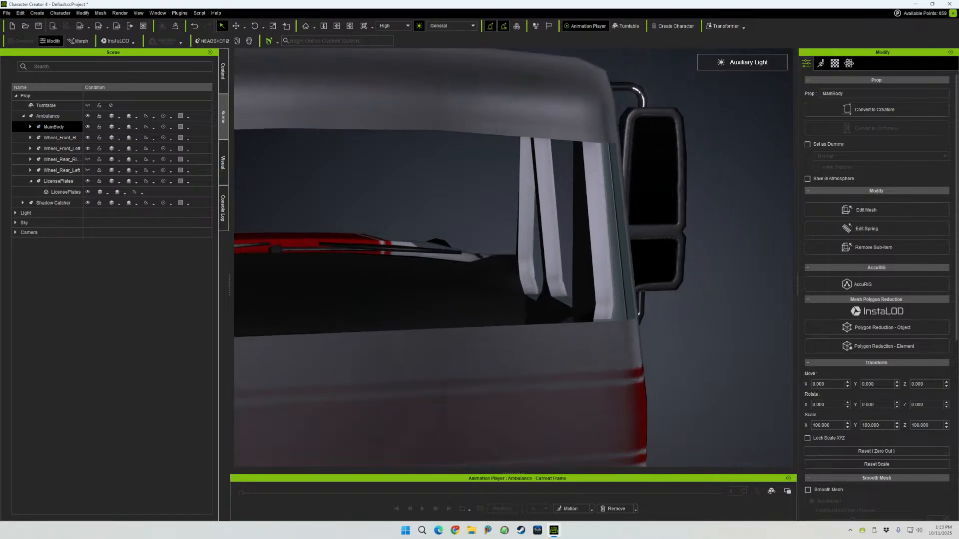
{"action": "middle_click_drag", "start_coordinate": [514, 258], "coordinate": [405, 297]}
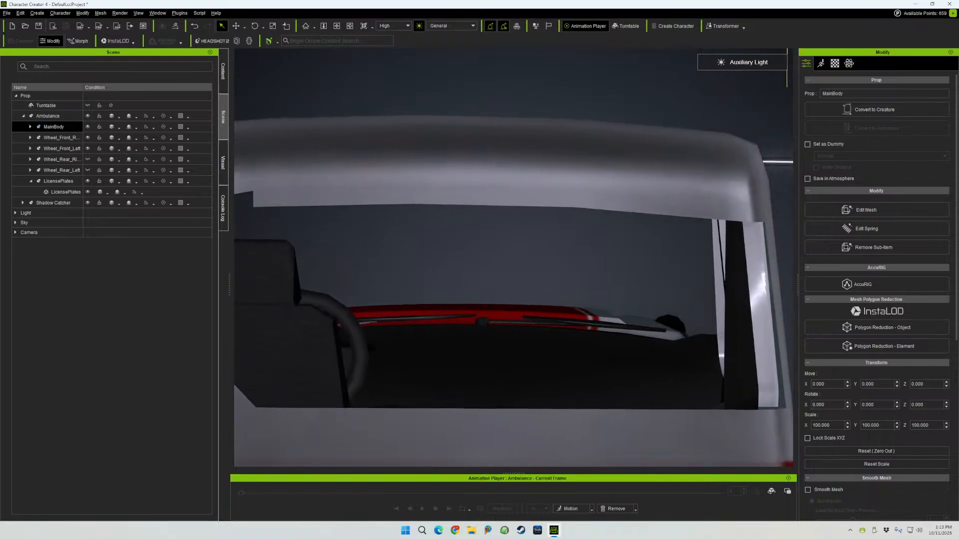
{"action": "scroll", "coordinate": [514, 257], "scroll_direction": "down", "scroll_amount": 8}
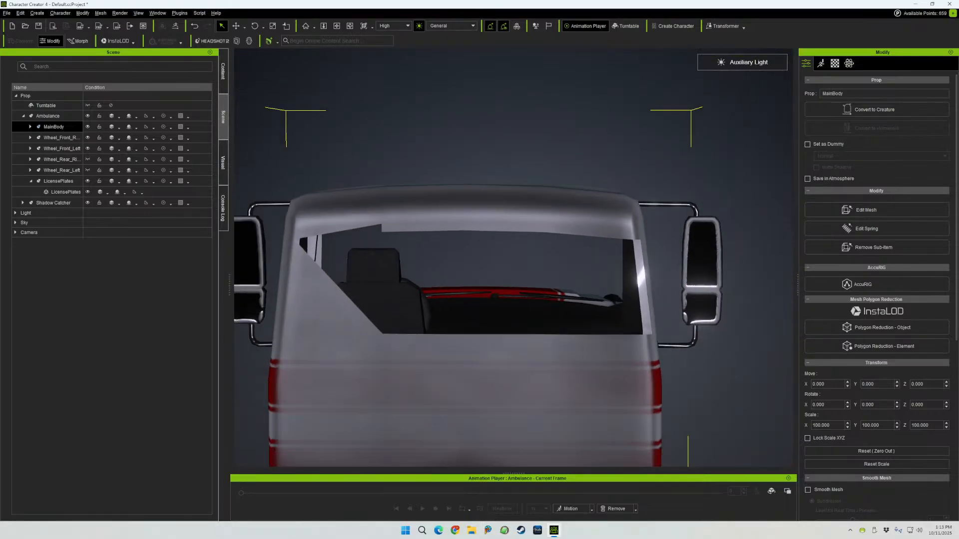
{"action": "scroll", "coordinate": [513, 258], "scroll_direction": "down", "scroll_amount": 2}
- Select the whole Ambulance prop and overwrite the saved ambulance cutaway asset with it, using a front three-quarter view of the cab
{"action": "middle_click_drag", "start_coordinate": [404, 297], "coordinate": [559, 210]}
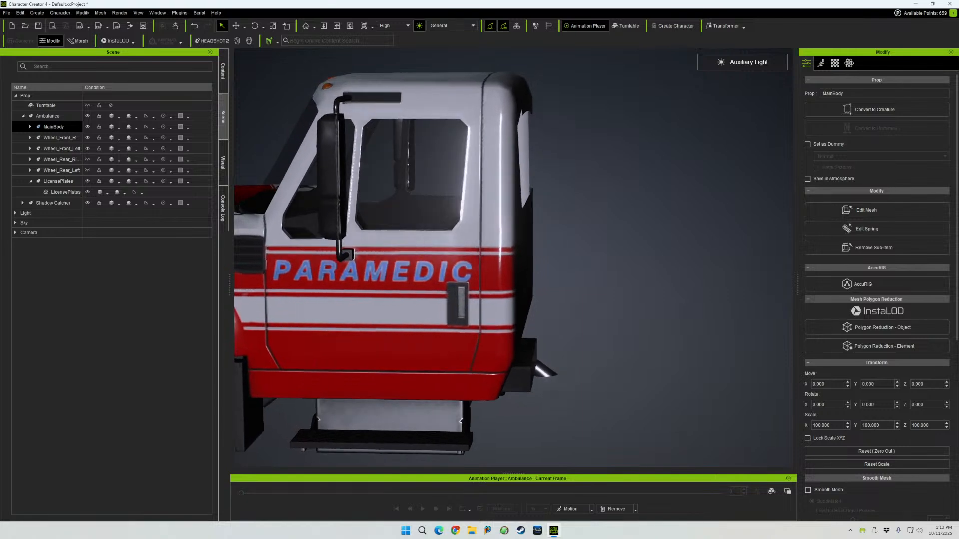
{"action": "middle_click_drag", "start_coordinate": [470, 250], "coordinate": [545, 258]}
{"action": "scroll", "coordinate": [513, 257], "scroll_direction": "down", "scroll_amount": 3}
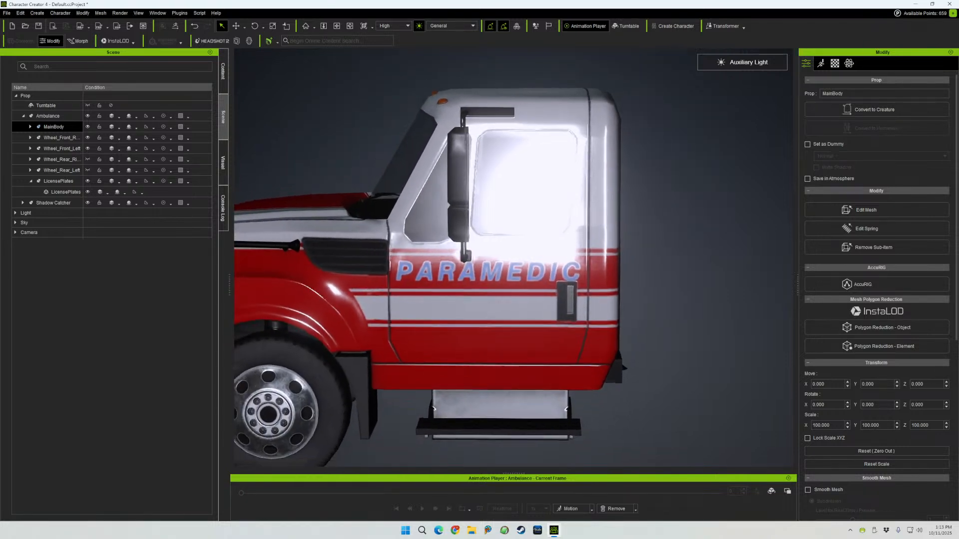
{"action": "scroll", "coordinate": [514, 258], "scroll_direction": "down", "scroll_amount": 3}
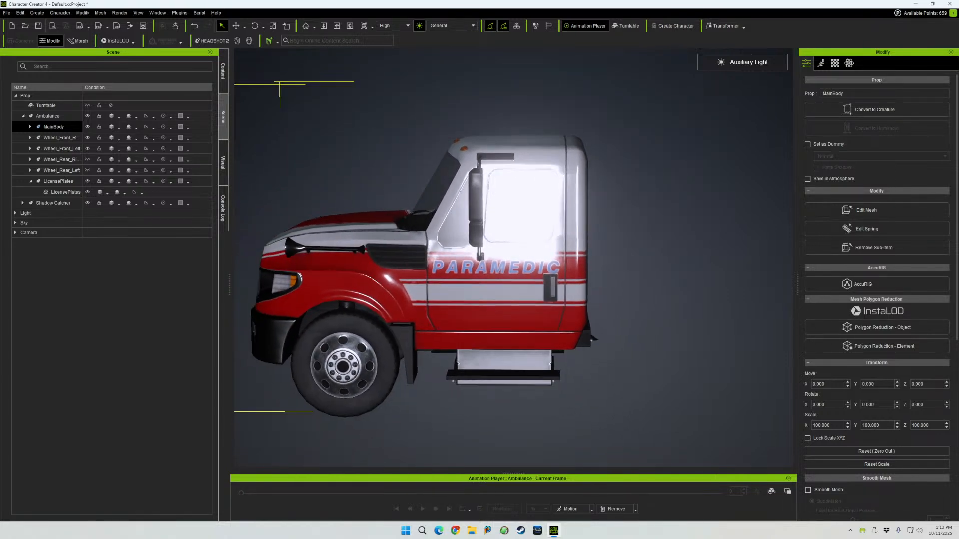
{"action": "middle_click_drag", "start_coordinate": [513, 258], "coordinate": [574, 270]}
{"action": "middle_click_drag", "start_coordinate": [513, 258], "coordinate": [498, 246]}
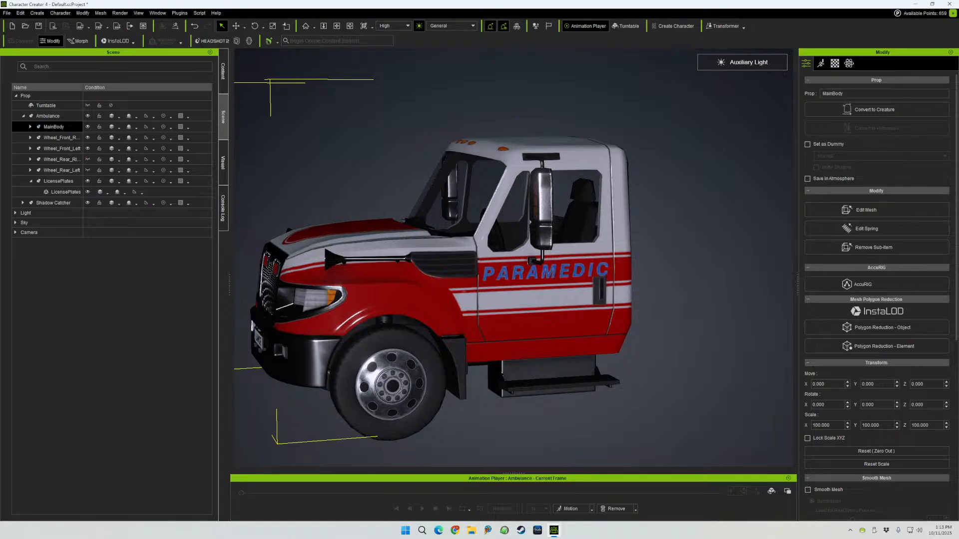
{"action": "middle_click_drag", "start_coordinate": [513, 257], "coordinate": [570, 257]}
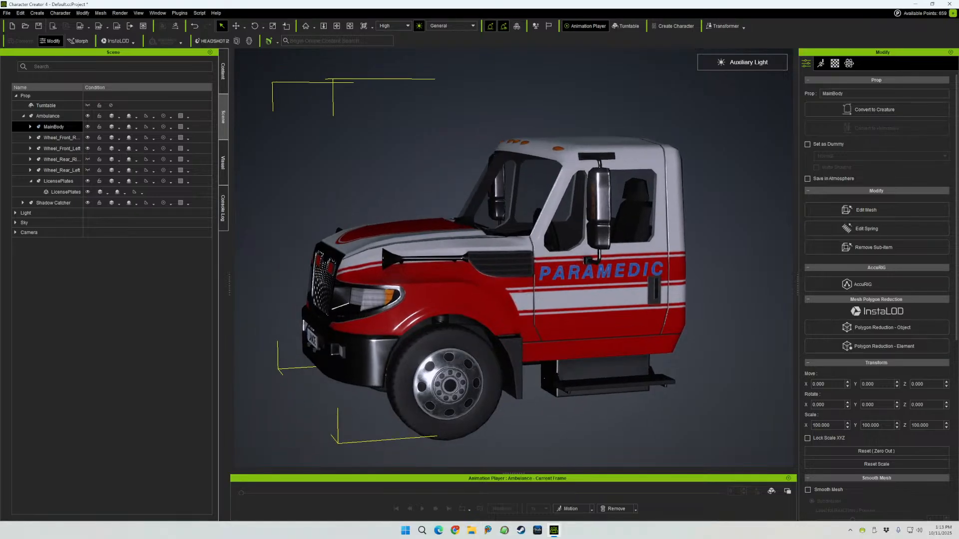
{"action": "left_click", "coordinate": [48, 116]}
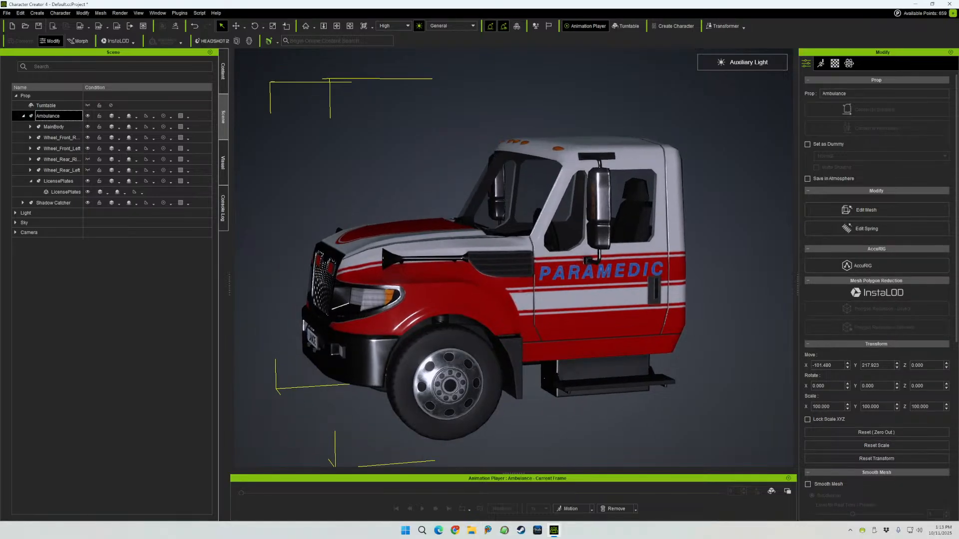
{"action": "left_click", "coordinate": [23, 116]}
{"action": "left_click", "coordinate": [223, 71]}
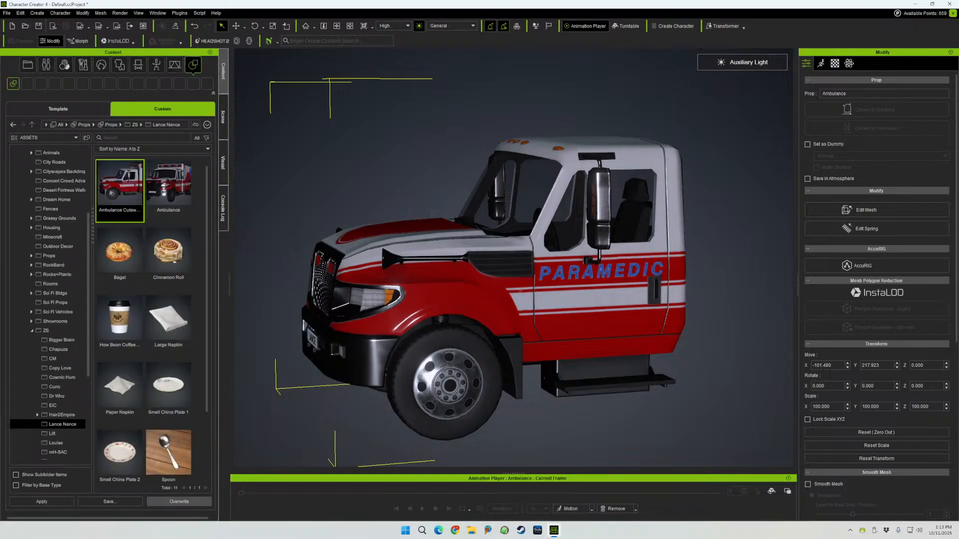
{"action": "left_click", "coordinate": [179, 501]}
{"action": "left_click", "coordinate": [448, 280]}
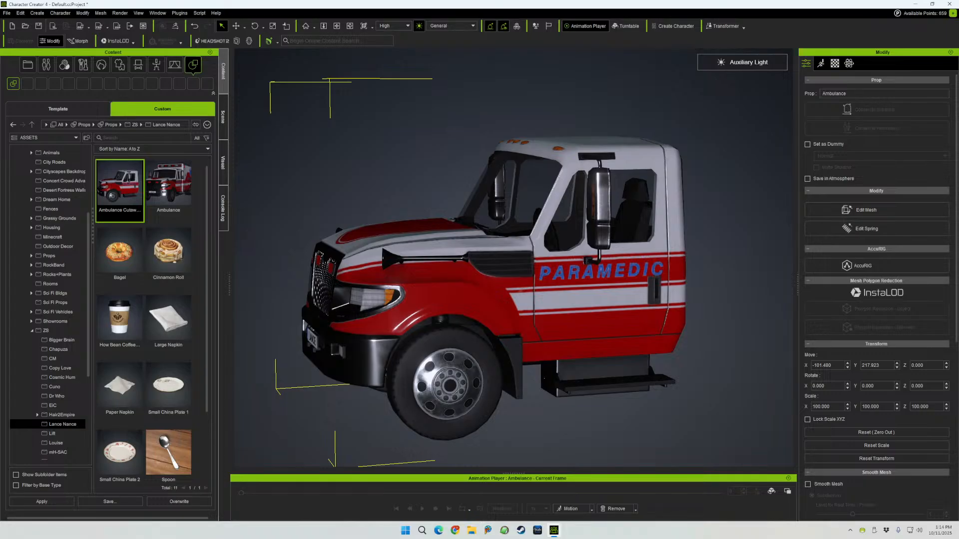
- Open a File Explorer window and move it off to the second monitor
{"action": "left_click", "coordinate": [472, 530]}
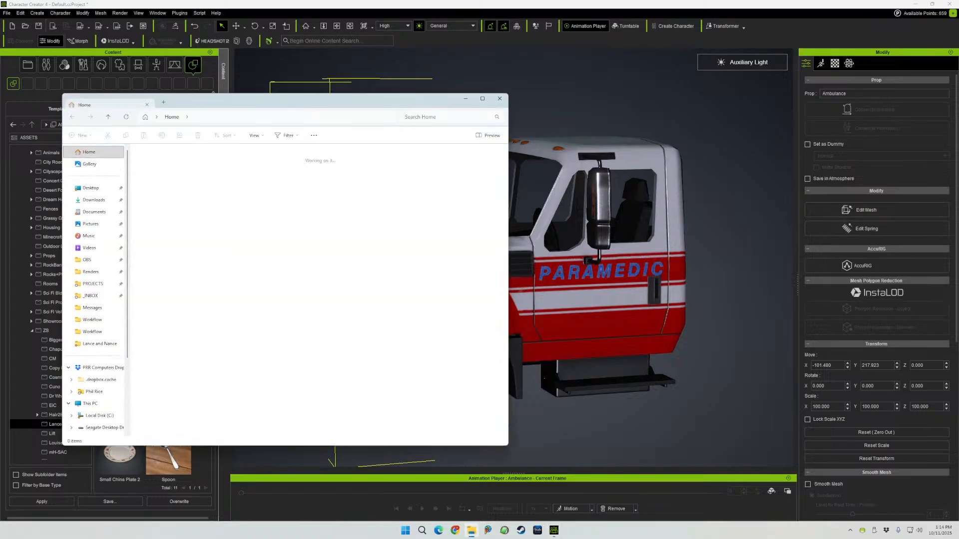
{"action": "left_click_drag", "start_coordinate": [309, 102], "coordinate": [958, 165]}
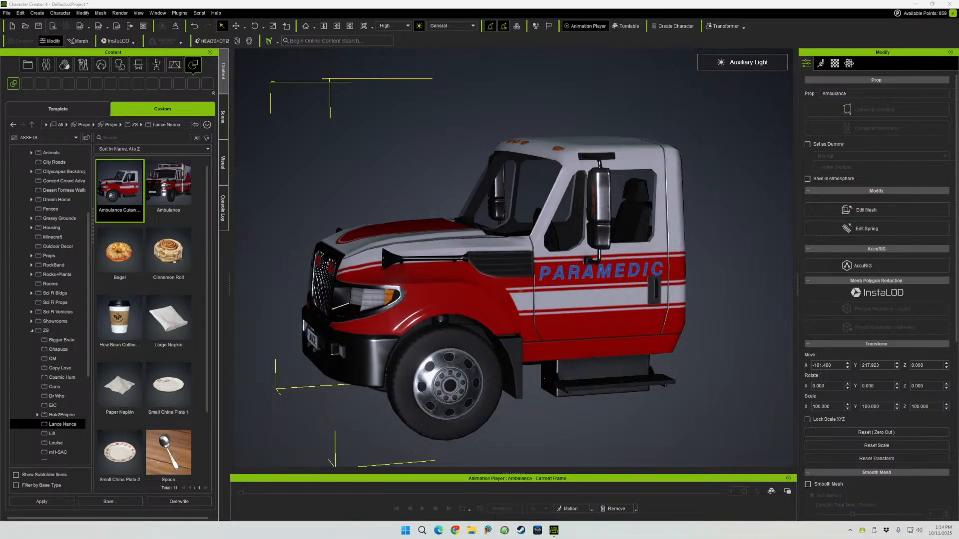
- Examine the forward view from inside the cab, through the back opening and past the steering wheel over the hood
{"action": "right_click_drag", "start_coordinate": [514, 258], "coordinate": [277, 249]}
{"action": "middle_click_drag", "start_coordinate": [513, 258], "coordinate": [478, 286]}
{"action": "scroll", "coordinate": [513, 257], "scroll_direction": "up", "scroll_amount": 3}
{"action": "scroll", "coordinate": [513, 258], "scroll_direction": "up", "scroll_amount": 2}
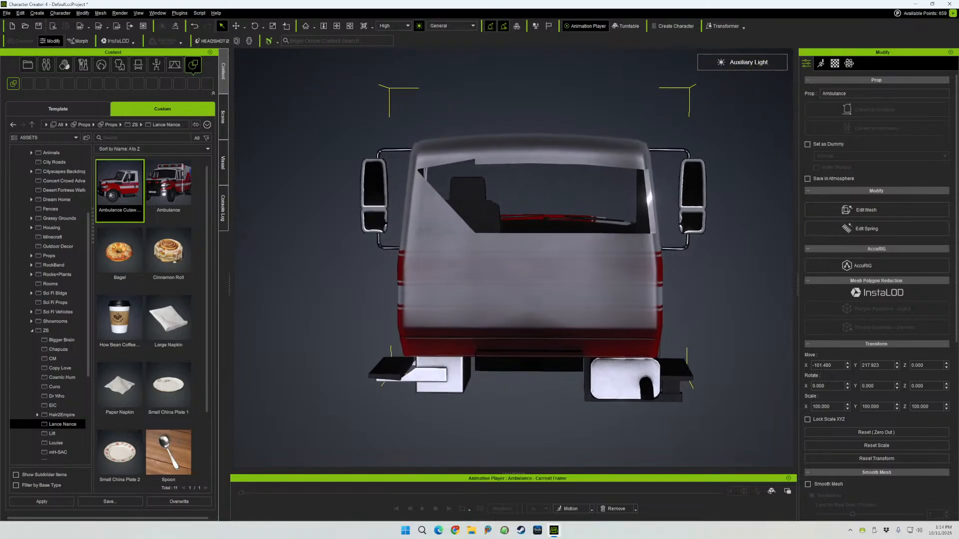
{"action": "middle_click_drag", "start_coordinate": [514, 258], "coordinate": [519, 300]}
{"action": "scroll", "coordinate": [514, 258], "scroll_direction": "up", "scroll_amount": 6}
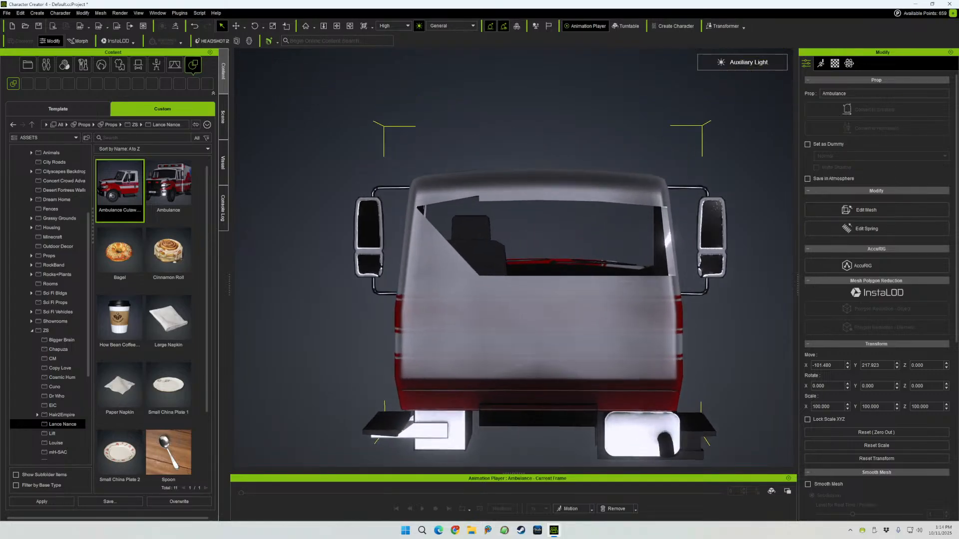
{"action": "middle_click_drag", "start_coordinate": [514, 258], "coordinate": [482, 281]}
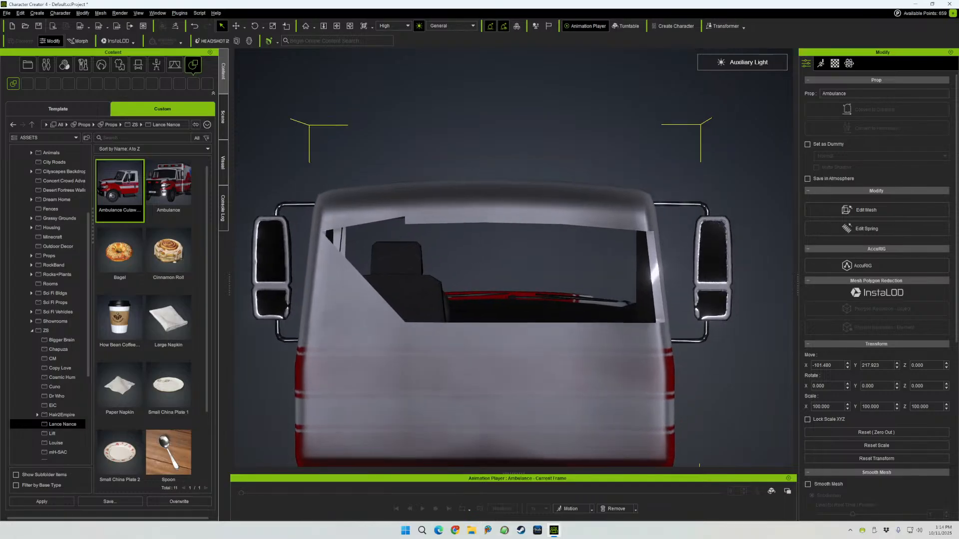
{"action": "scroll", "coordinate": [513, 258], "scroll_direction": "up", "scroll_amount": 6}
{"action": "scroll", "coordinate": [513, 257], "scroll_direction": "up", "scroll_amount": 8}
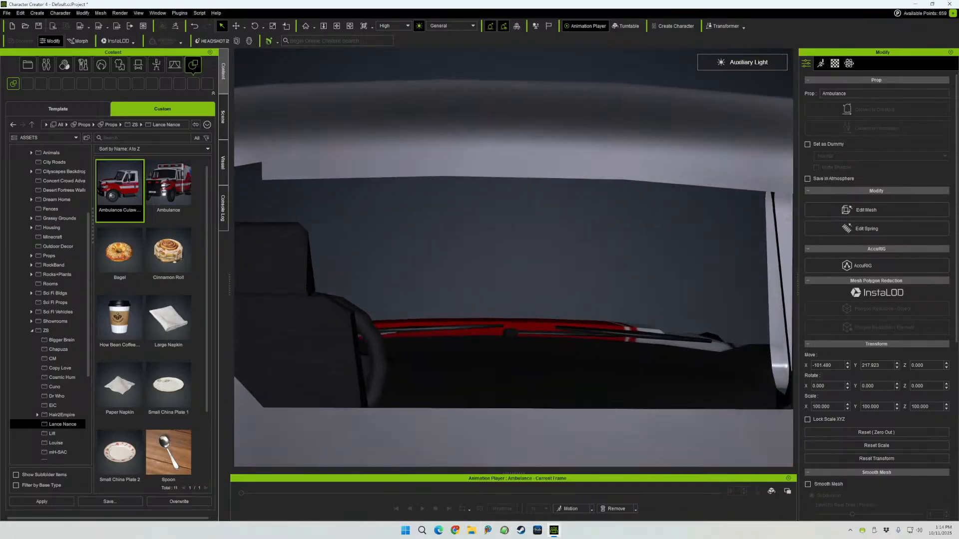
{"action": "scroll", "coordinate": [513, 258], "scroll_direction": "up", "scroll_amount": 8}
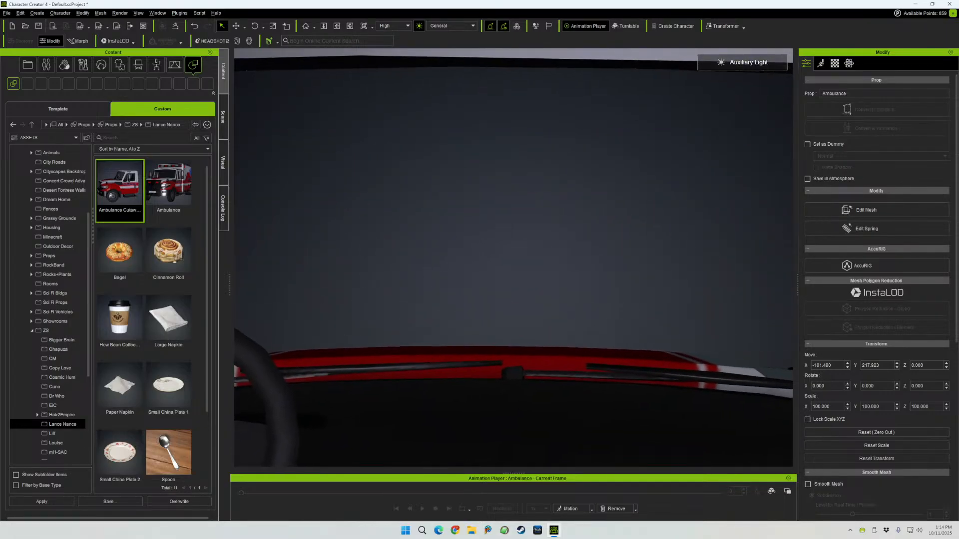
{"action": "scroll", "coordinate": [513, 258], "scroll_direction": "up", "scroll_amount": 2}
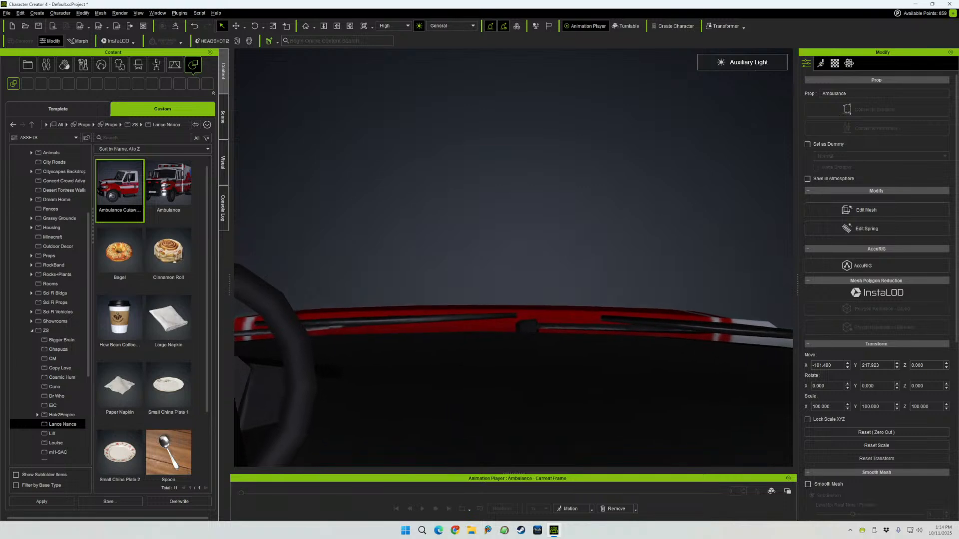
{"action": "mouse_move", "coordinate": [513, 257]}
{"action": "middle_mouse_down"}
{"action": "mouse_move", "coordinate": [461, 270]}
{"action": "mouse_move", "coordinate": [539, 278]}
{"action": "mouse_move", "coordinate": [504, 274]}
{"action": "mouse_move", "coordinate": [512, 254]}
{"action": "middle_mouse_up"}
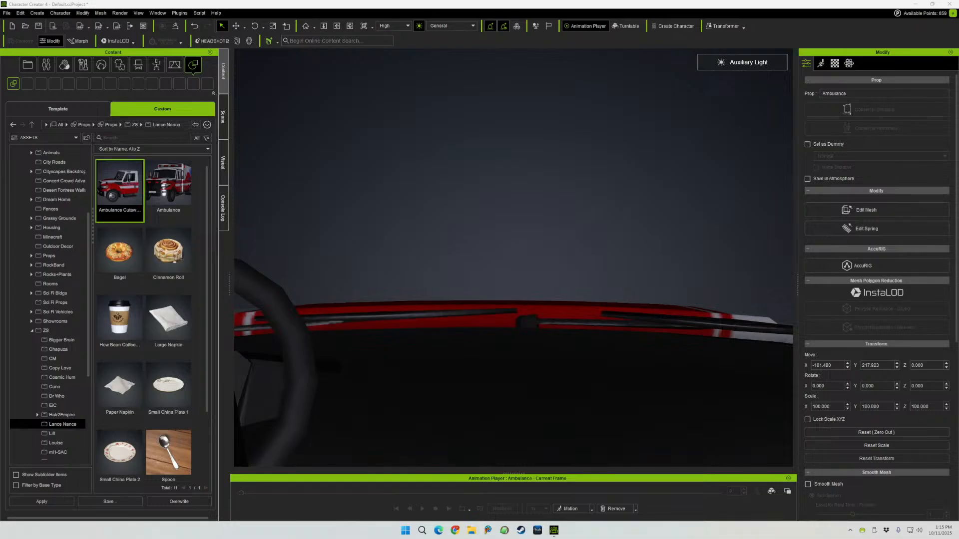
- Bring in the LnN-Intro-Scenes.mp4 video, review the night driving shot from about 01:56, and minimize the player
{"action": "left_click_drag", "start_coordinate": [958, 30], "coordinate": [708, 24]}
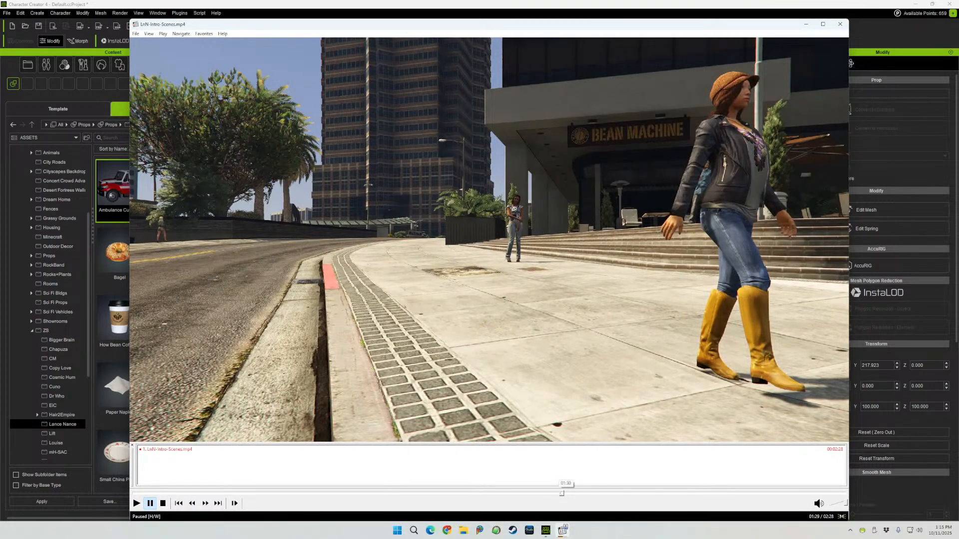
{"action": "left_click_drag", "start_coordinate": [576, 493], "coordinate": [692, 494]}
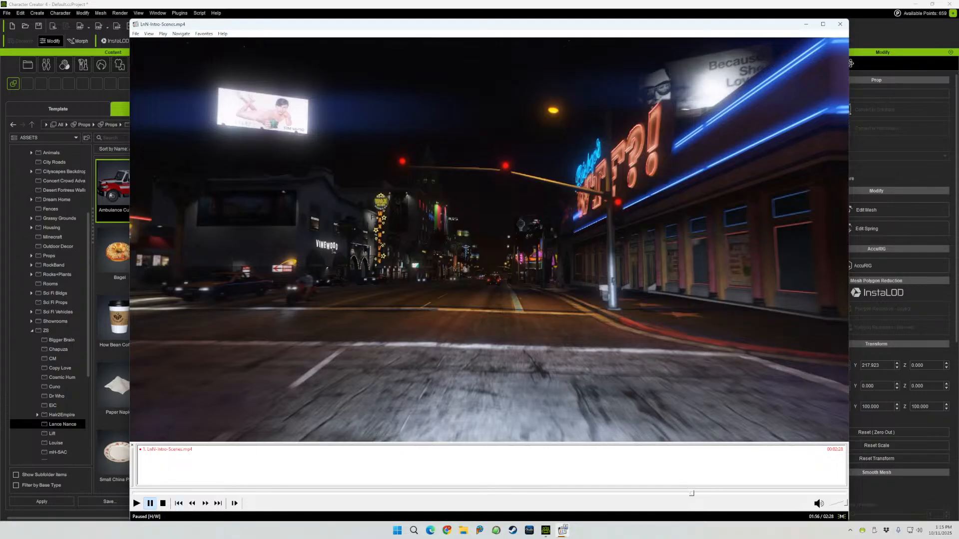
{"action": "key", "text": "space"}
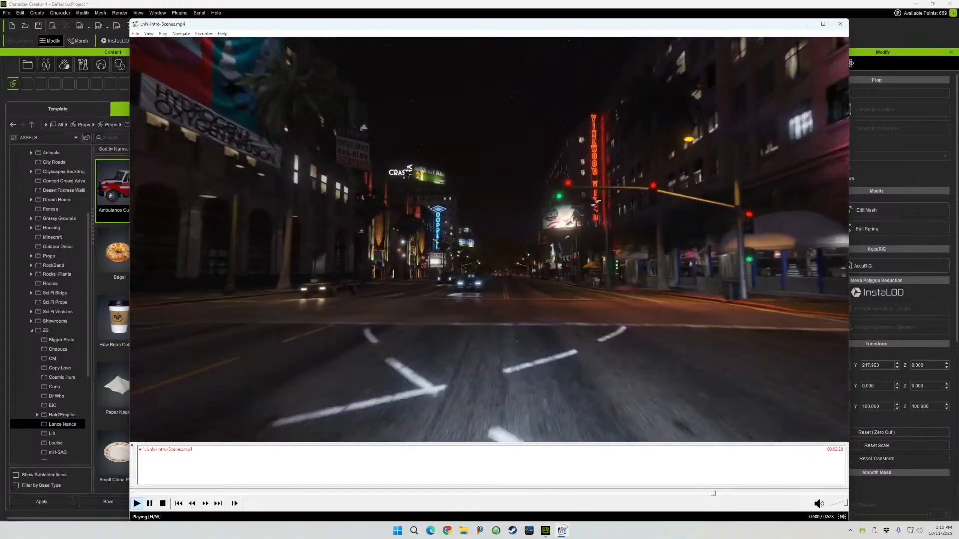
{"action": "key", "text": "space"}
{"action": "left_click", "coordinate": [806, 24]}
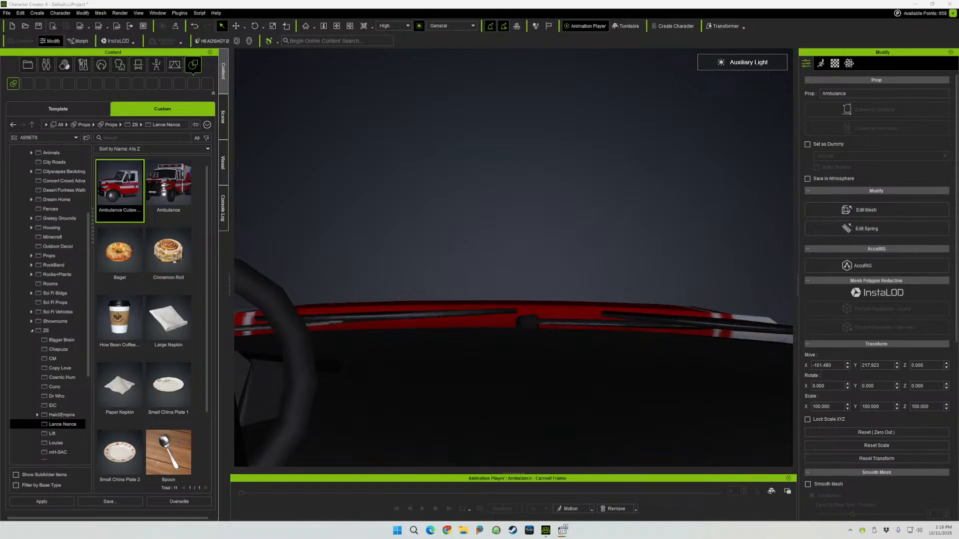
- Examine the cutaway cab from behind and from the front, checking the windshield opening, grille and front license plate
{"action": "scroll", "coordinate": [514, 257], "scroll_direction": "down", "scroll_amount": 5}
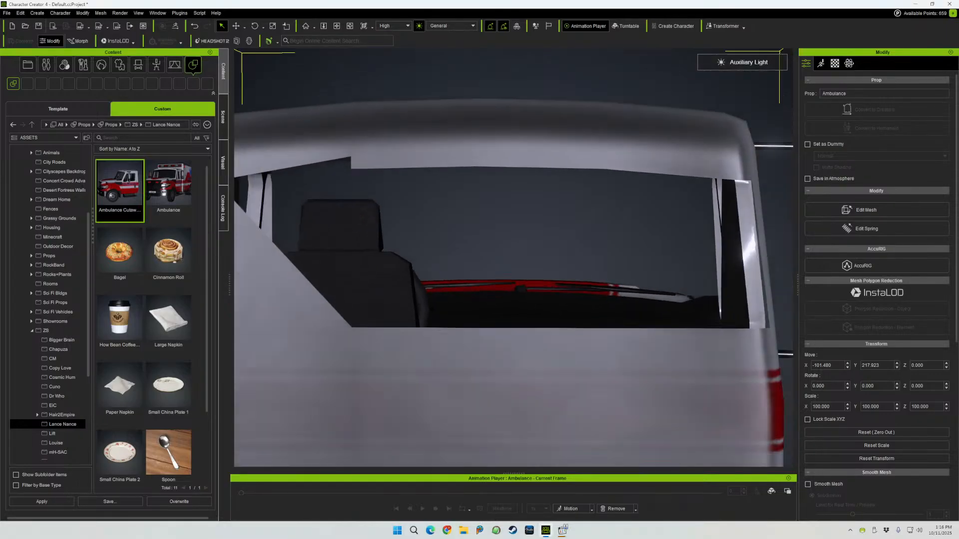
{"action": "scroll", "coordinate": [513, 257], "scroll_direction": "down", "scroll_amount": 4}
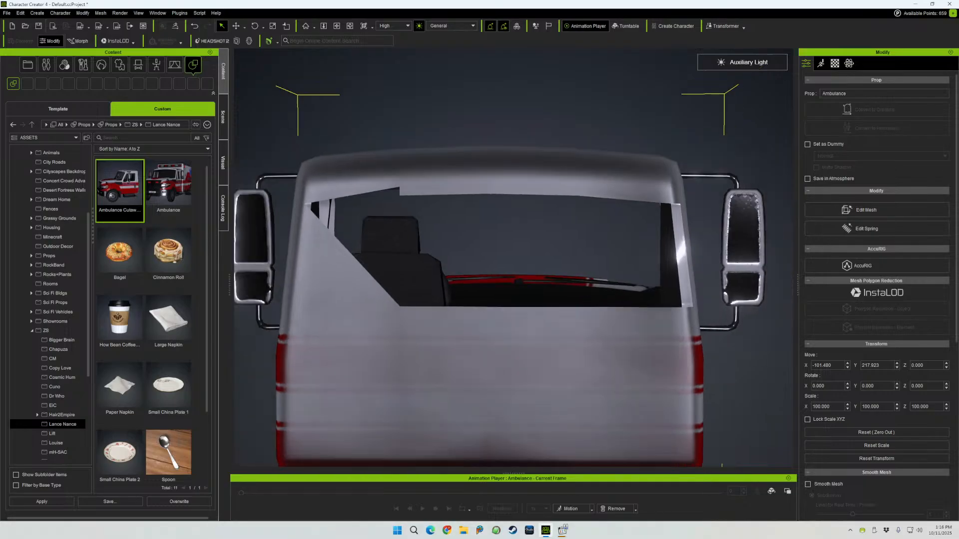
{"action": "right_click_drag", "start_coordinate": [513, 258], "coordinate": [469, 240]}
{"action": "middle_click_drag", "start_coordinate": [684, 200], "coordinate": [639, 152]}
{"action": "right_click_drag", "start_coordinate": [638, 151], "coordinate": [559, 153]}
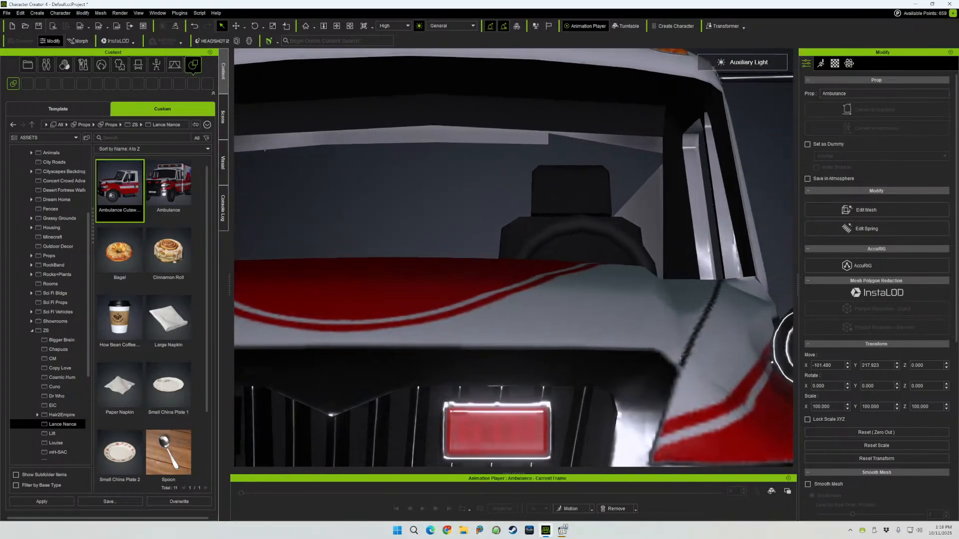
{"action": "scroll", "coordinate": [672, 120], "scroll_direction": "down", "scroll_amount": 3}
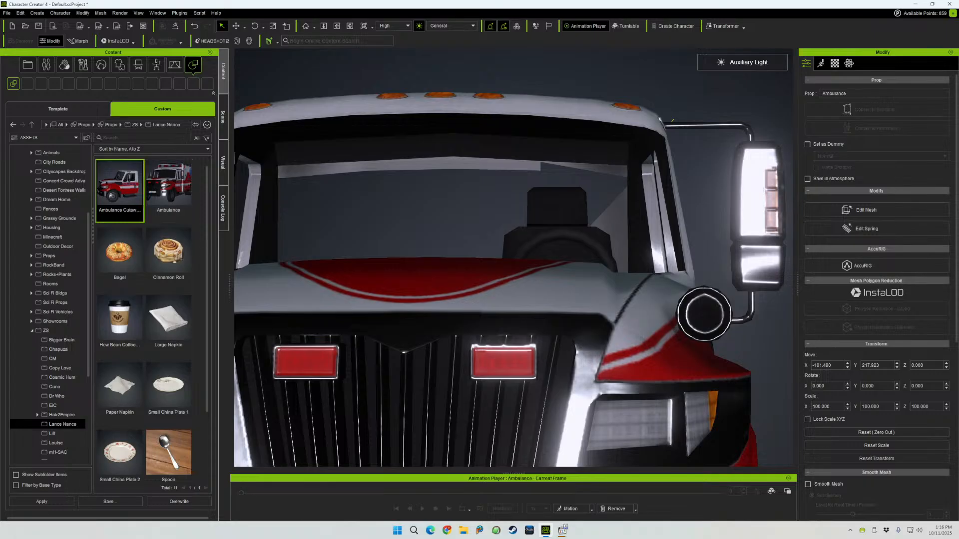
{"action": "scroll", "coordinate": [514, 257], "scroll_direction": "down", "scroll_amount": 4}
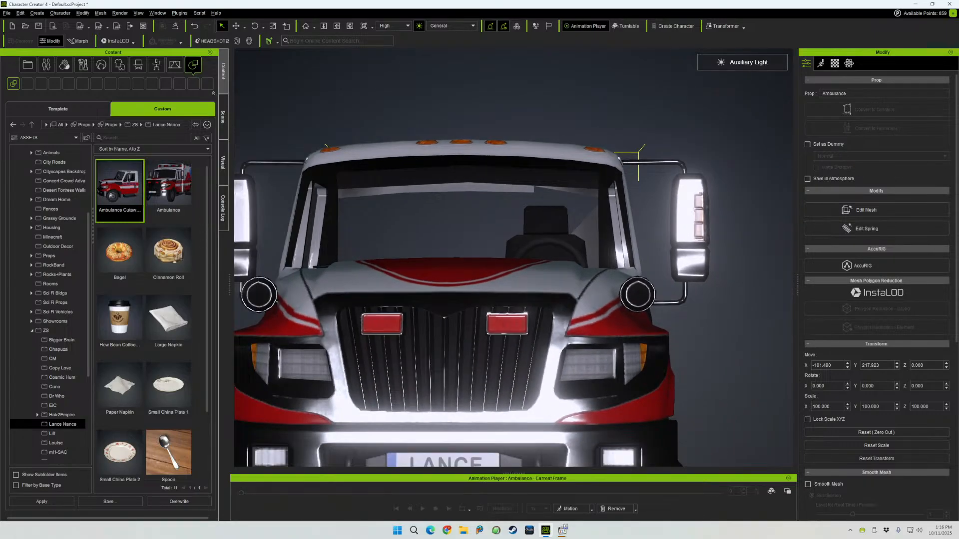
{"action": "middle_click_drag", "start_coordinate": [513, 258], "coordinate": [557, 250]}
{"action": "right_click_drag", "start_coordinate": [557, 250], "coordinate": [558, 189]}
{"action": "middle_click_drag", "start_coordinate": [558, 189], "coordinate": [577, 230]}
{"action": "scroll", "coordinate": [513, 267], "scroll_direction": "down", "scroll_amount": 3}
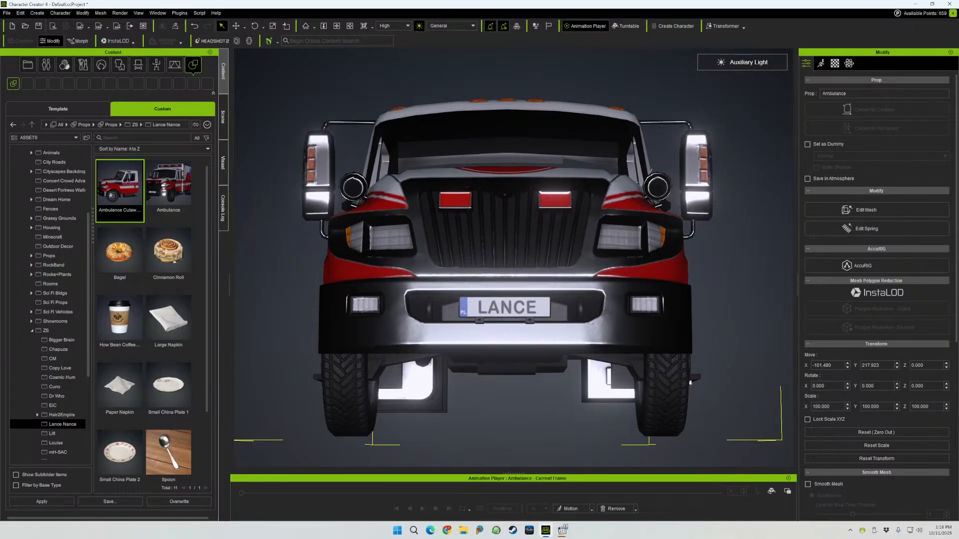
- Switch to the media player, watch LnN-Intro-Scenes.mp4 from 02:15 to its end, and close the player
{"action": "scroll", "coordinate": [513, 267], "scroll_direction": "down", "scroll_amount": 3}
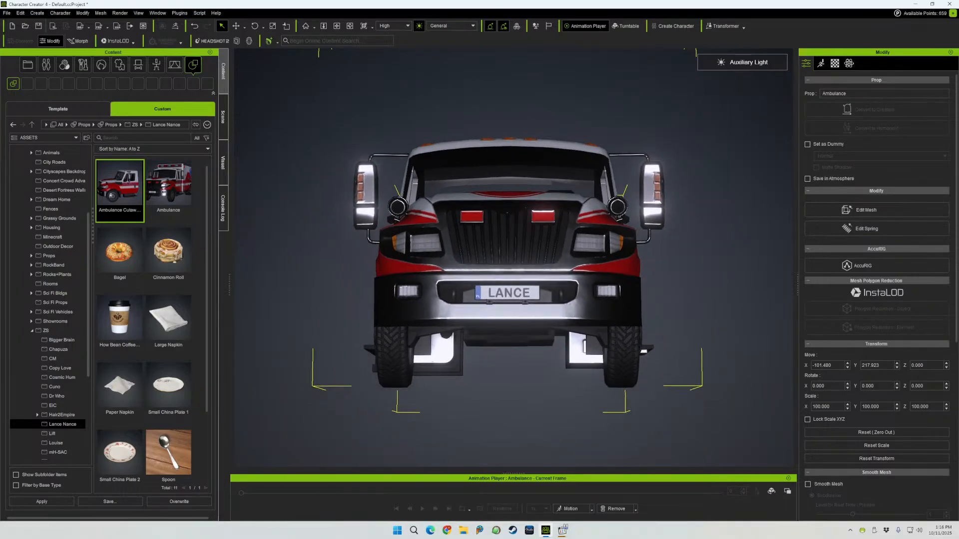
{"action": "right_click_drag", "start_coordinate": [513, 267], "coordinate": [513, 302]}
{"action": "left_click", "coordinate": [563, 530]}
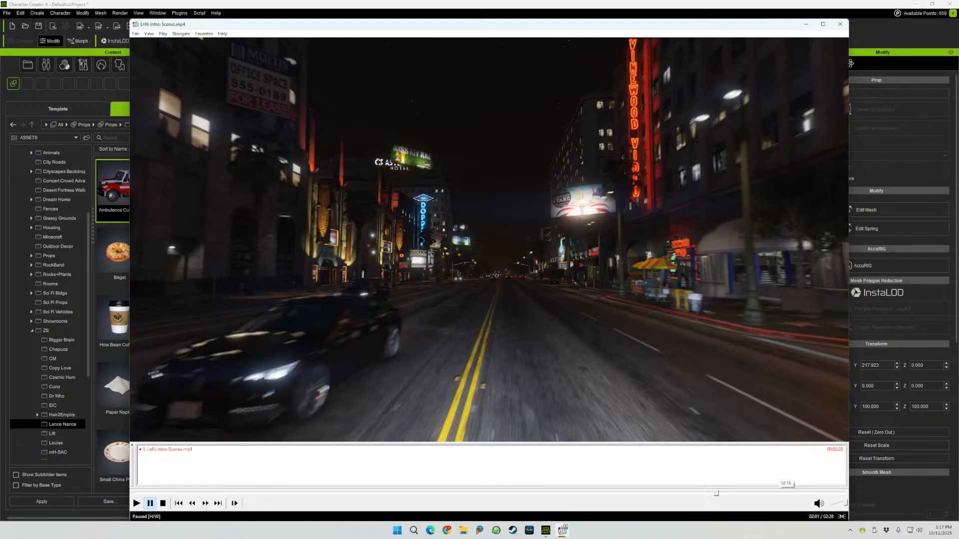
{"action": "left_click", "coordinate": [783, 493]}
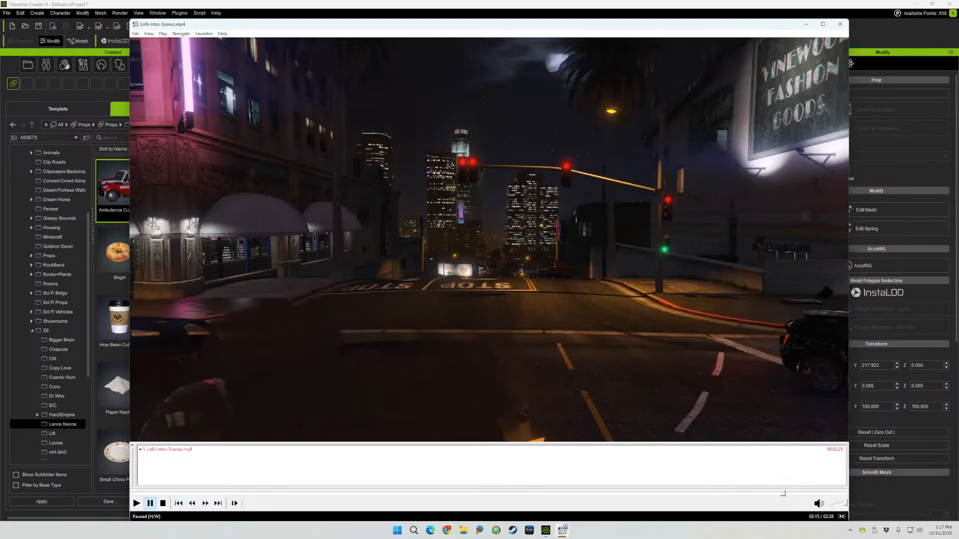
{"action": "key", "text": "space"}
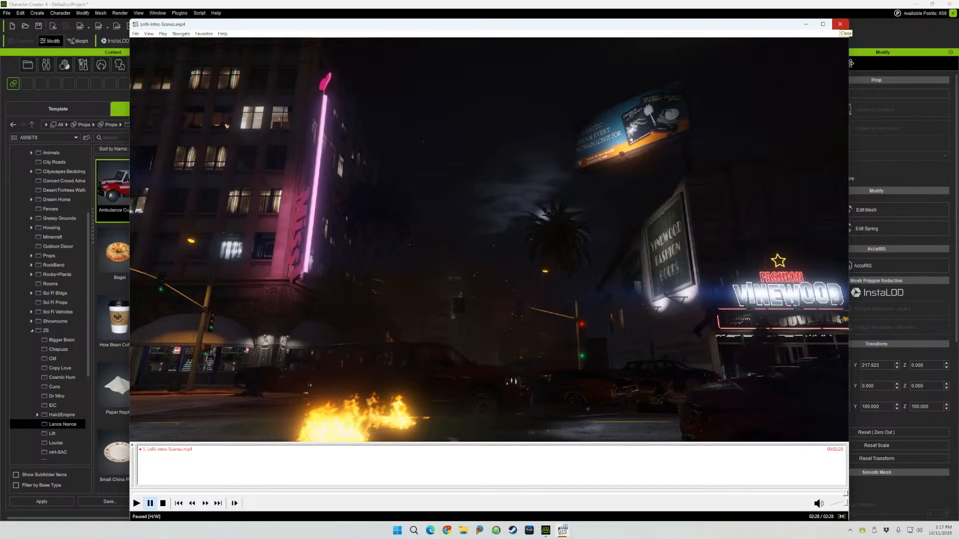
{"action": "left_click", "coordinate": [840, 24]}
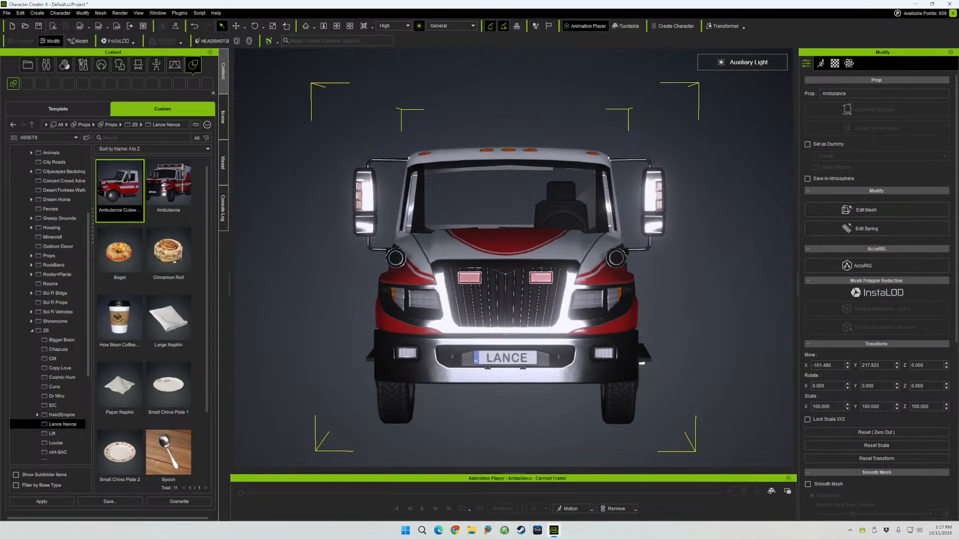
- Launch iClone v8.62 and close the Character Creator project without saving it
{"action": "left_click", "coordinate": [405, 530]}
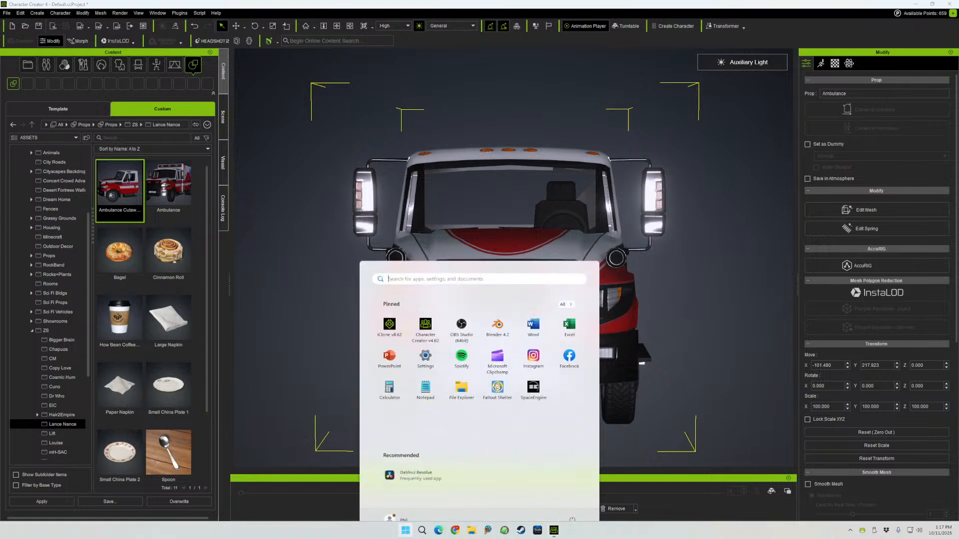
{"action": "type", "text": "iclone"}
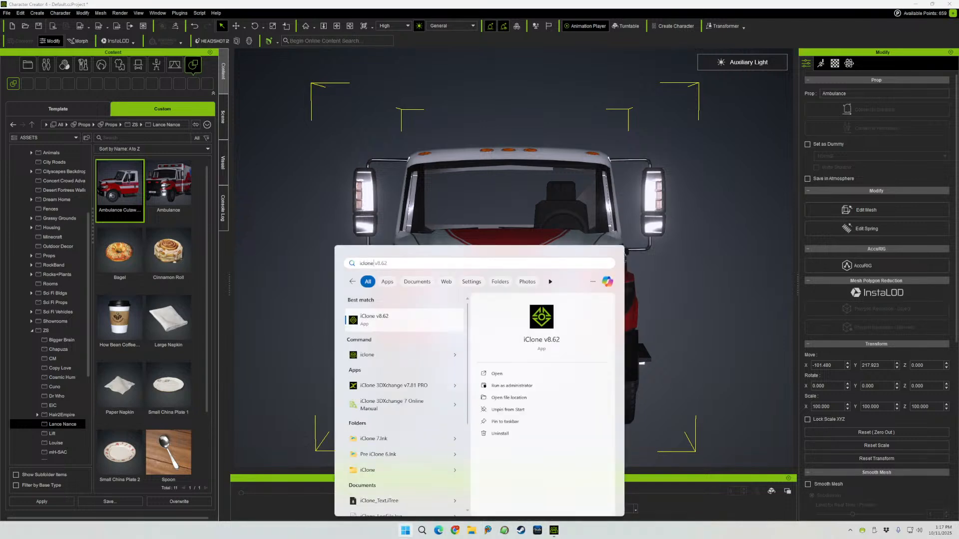
{"action": "key", "text": "Return"}
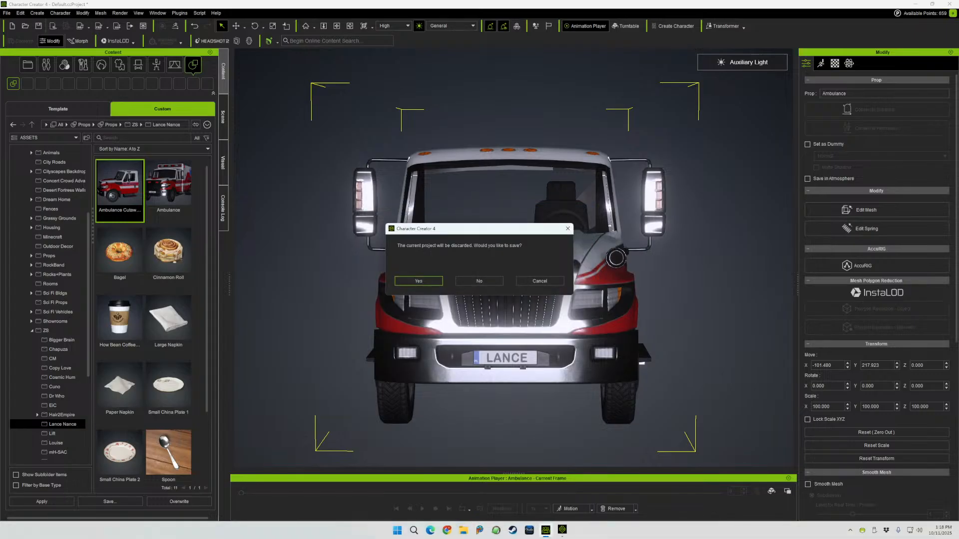
{"action": "left_click", "coordinate": [478, 280]}
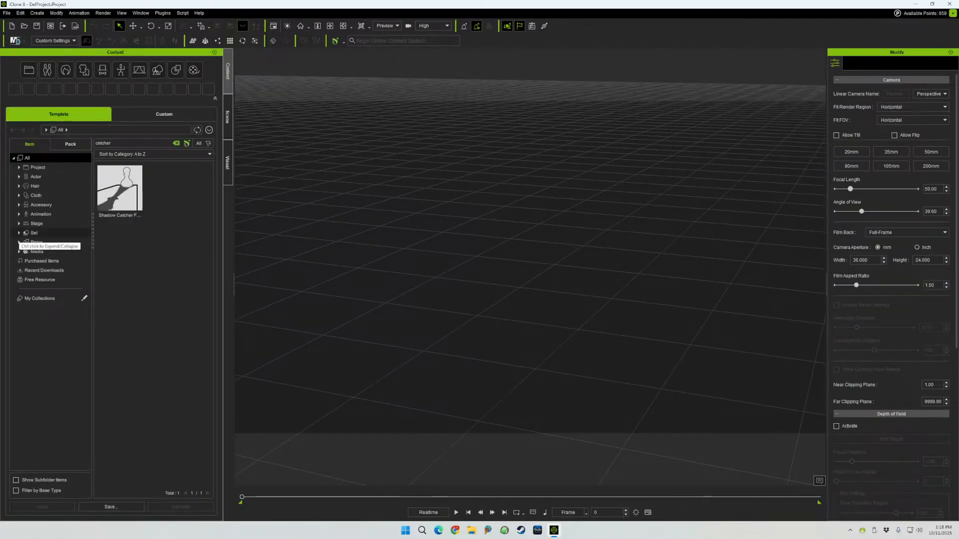
- Clear the content search and add the Air Fighter template from Stage > Image Layer > Image to the scene
{"action": "left_click", "coordinate": [19, 223]}
{"action": "left_click", "coordinate": [25, 288]}
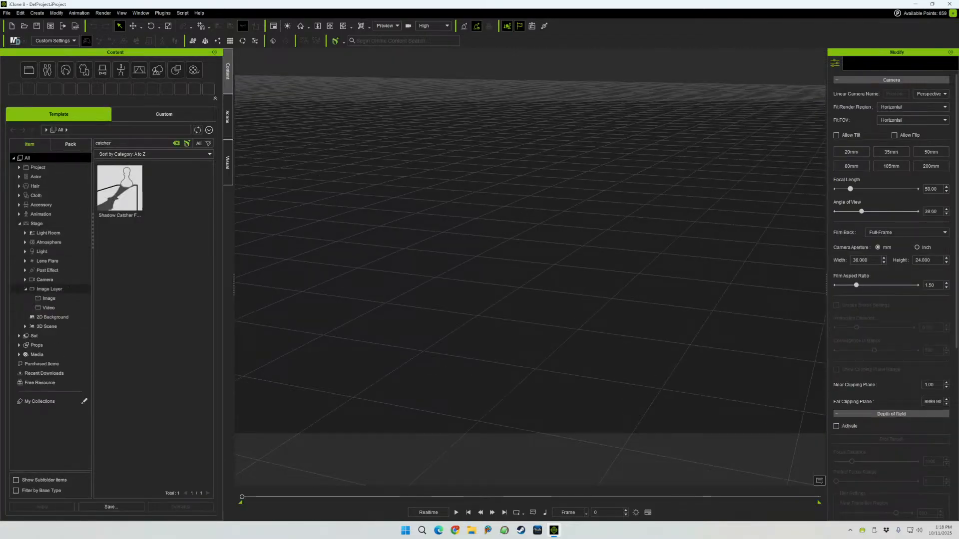
{"action": "left_click", "coordinate": [49, 299]}
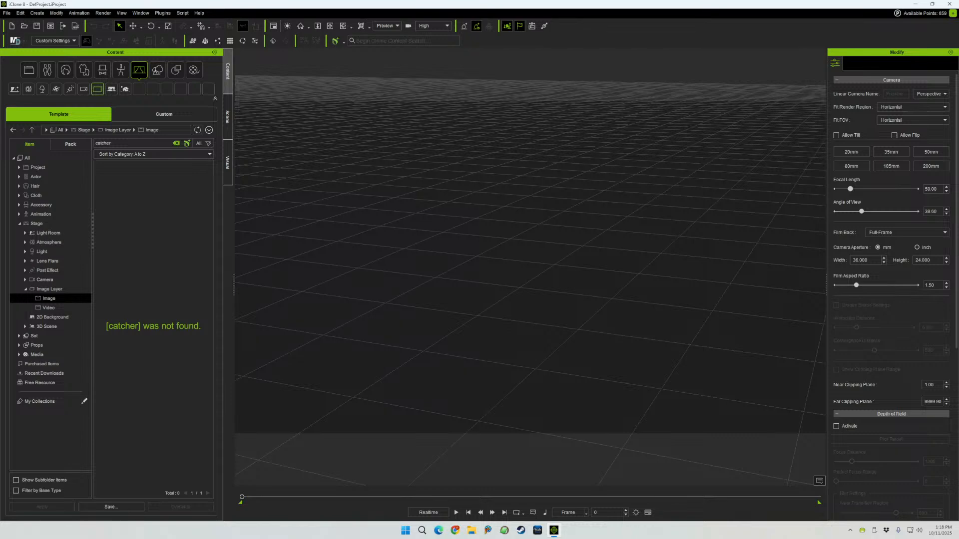
{"action": "left_click", "coordinate": [175, 143]}
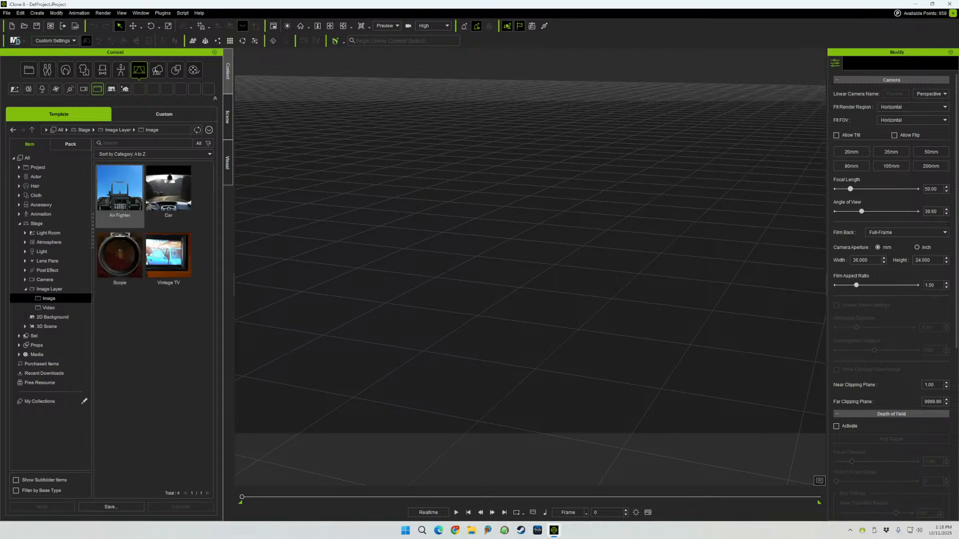
{"action": "double_click", "coordinate": [120, 193]}
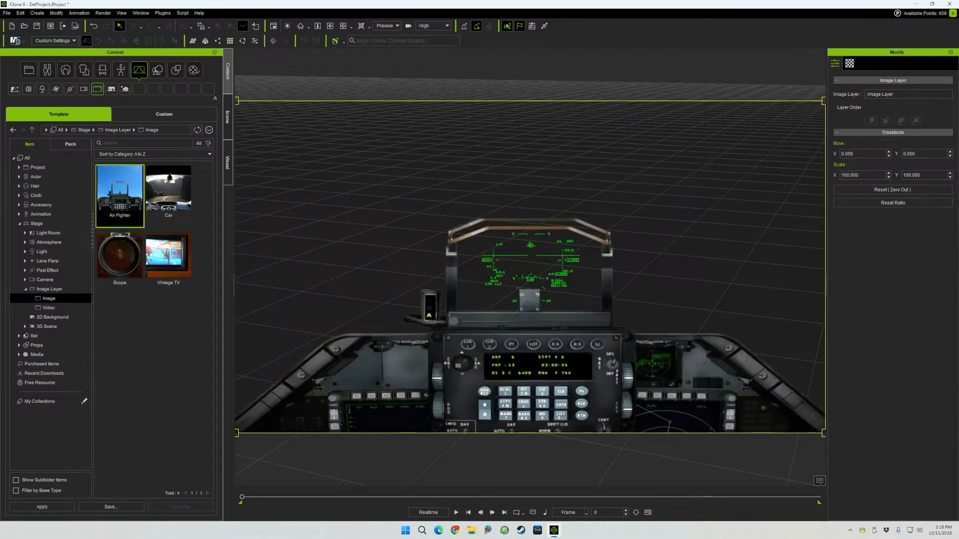
- Remove the image layer's Opacity texture and replace its Diffuse texture with the night street explosion frame
{"action": "left_click", "coordinate": [850, 63]}
{"action": "left_click", "coordinate": [914, 265]}
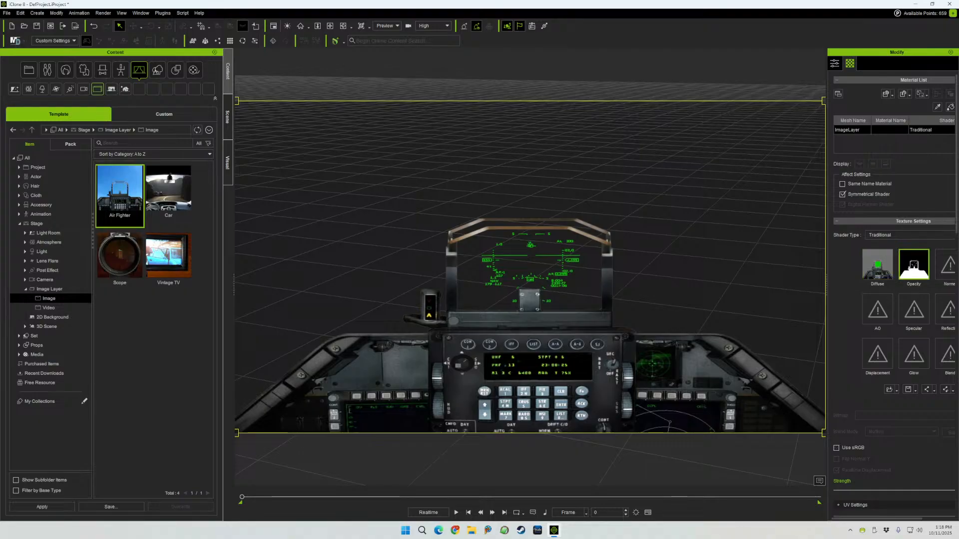
{"action": "key", "text": "Delete"}
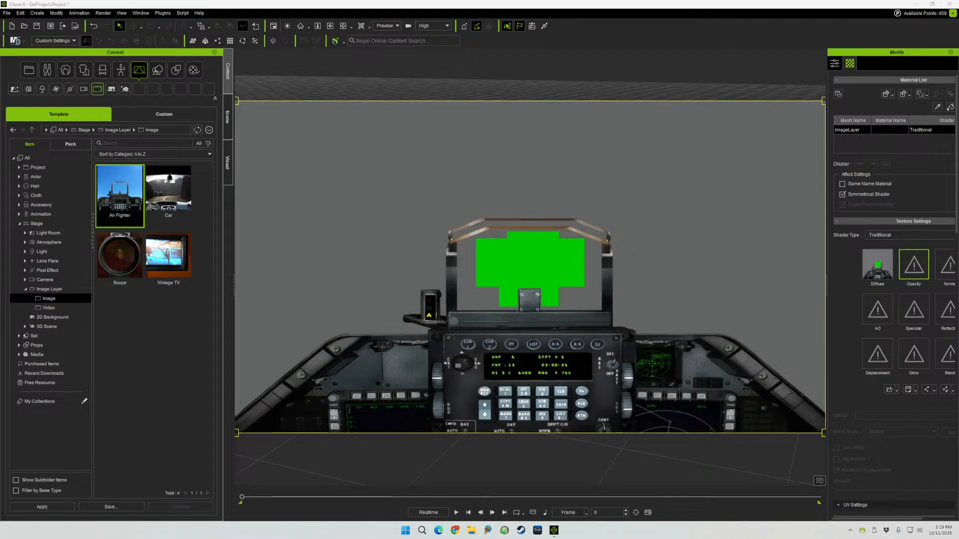
{"action": "left_click_drag", "start_coordinate": [957, 250], "coordinate": [877, 266]}
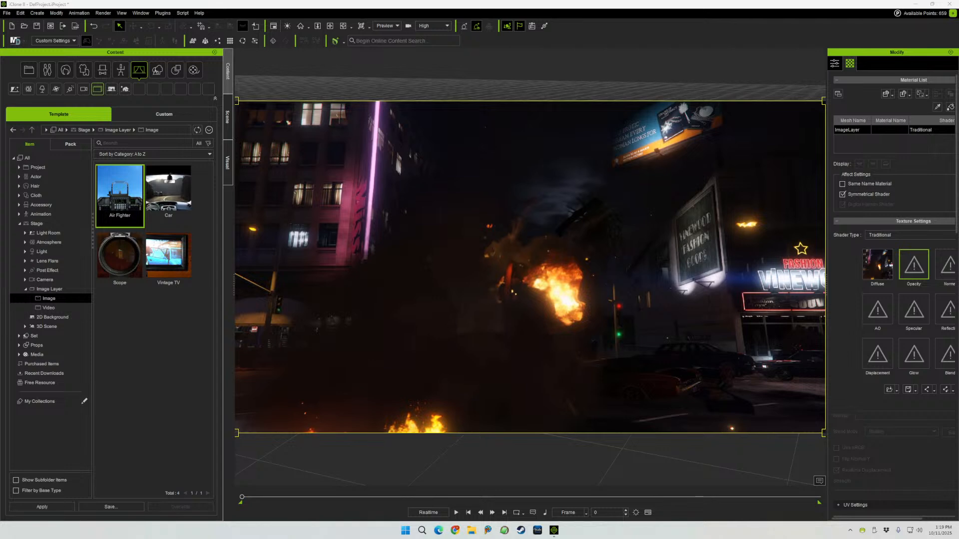
- Lower the opacity of the image layer's material to 43
{"action": "left_click", "coordinate": [877, 264]}
{"action": "scroll", "coordinate": [895, 294], "scroll_direction": "down", "scroll_amount": 1}
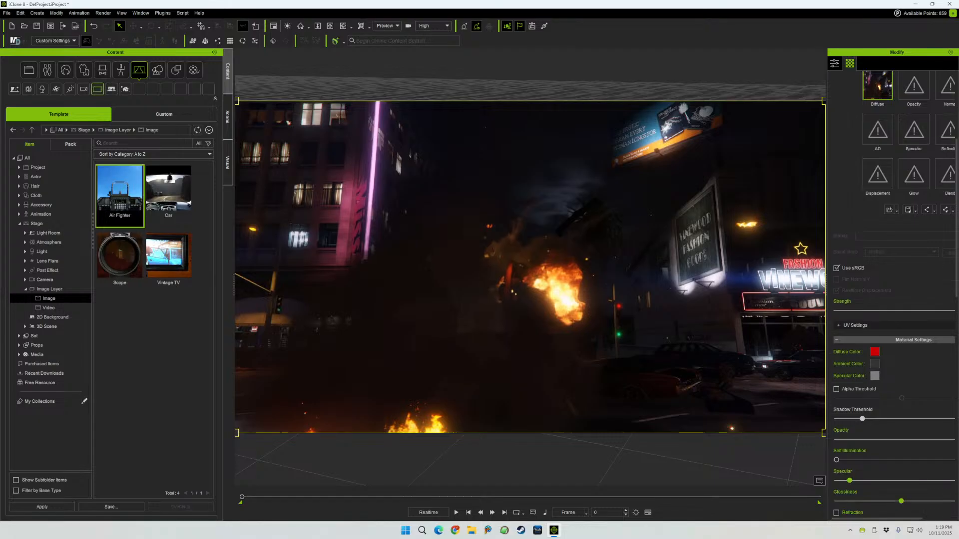
{"action": "left_click_drag", "start_coordinate": [826, 284], "coordinate": [759, 284]}
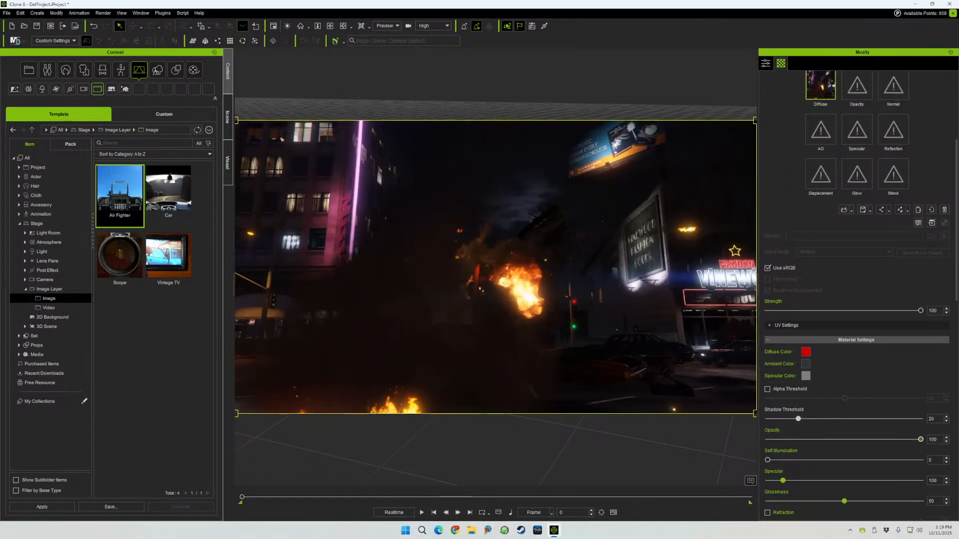
{"action": "left_click_drag", "start_coordinate": [920, 440], "coordinate": [833, 440]}
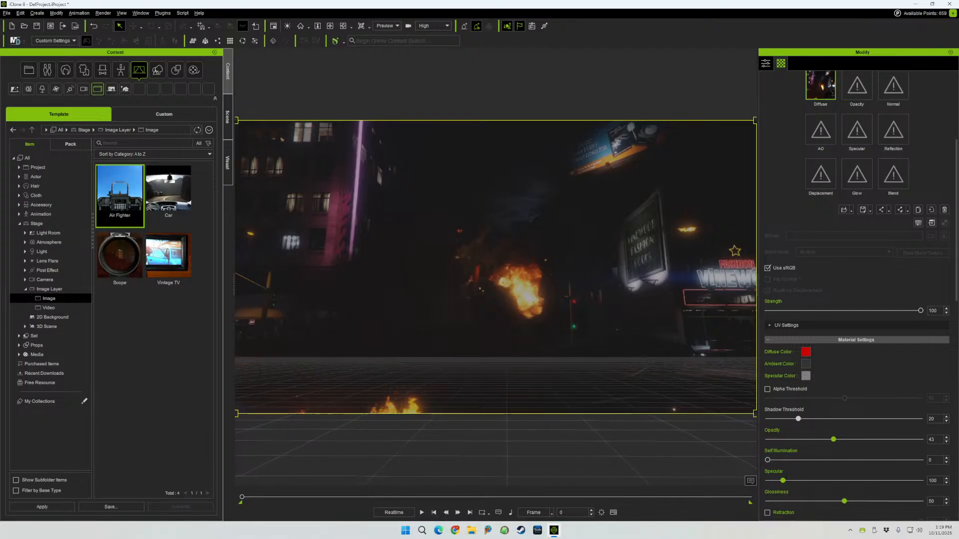
- Add the complete Ambulance prop from the custom ZS props library to the scene
{"action": "left_click", "coordinate": [164, 114]}
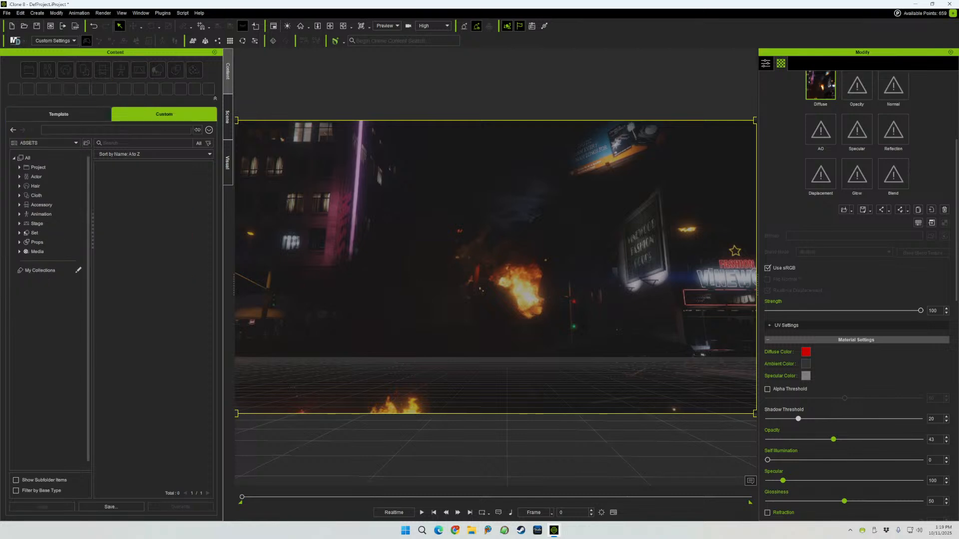
{"action": "left_click", "coordinate": [20, 242]}
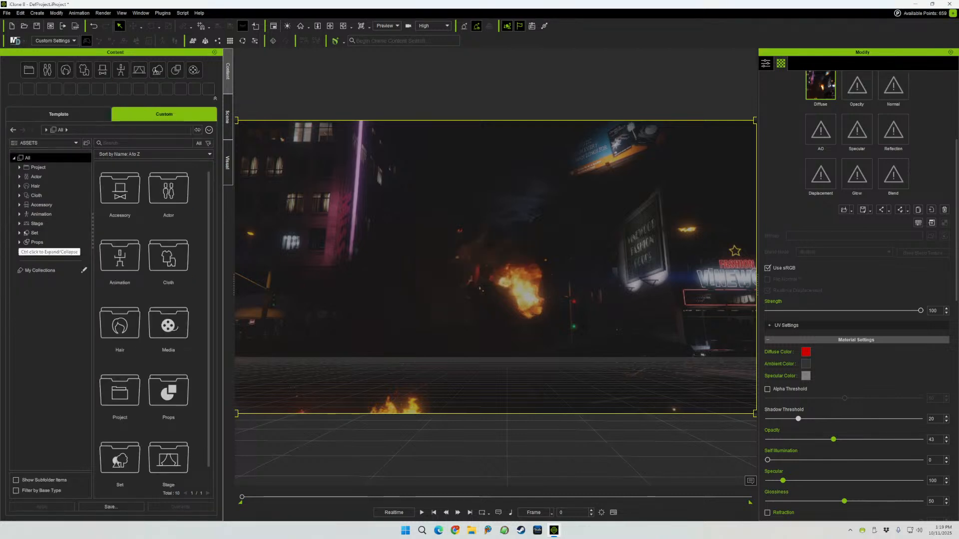
{"action": "left_click", "coordinate": [26, 252]}
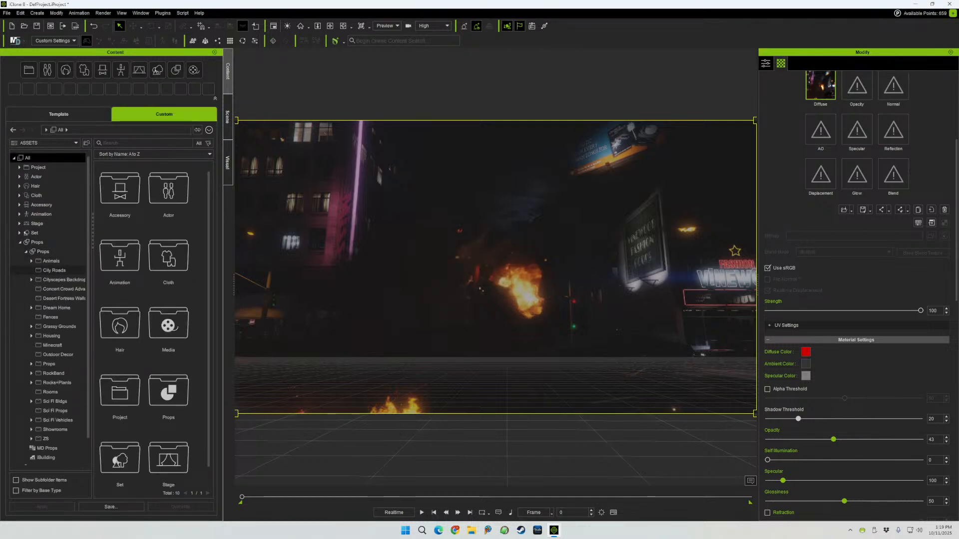
{"action": "left_click", "coordinate": [31, 438]}
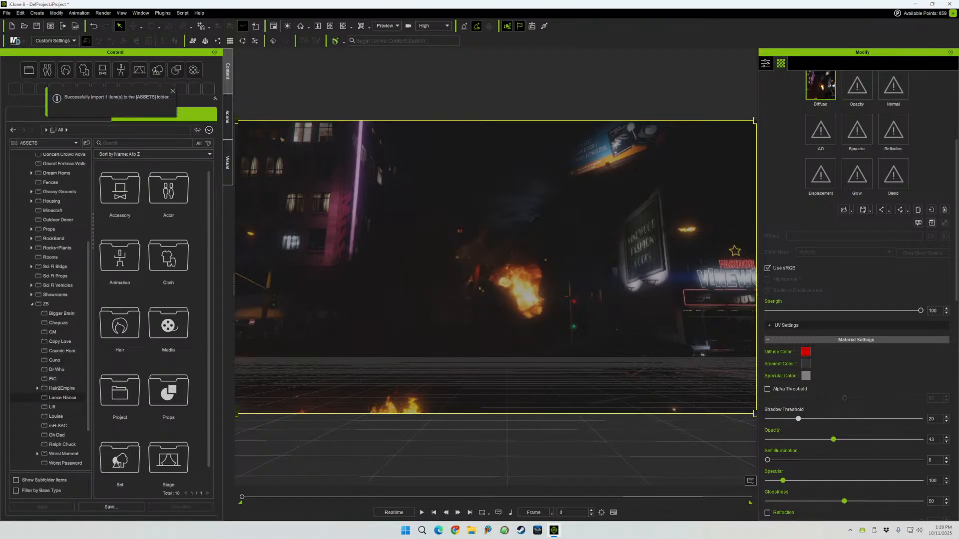
{"action": "left_click", "coordinate": [60, 398]}
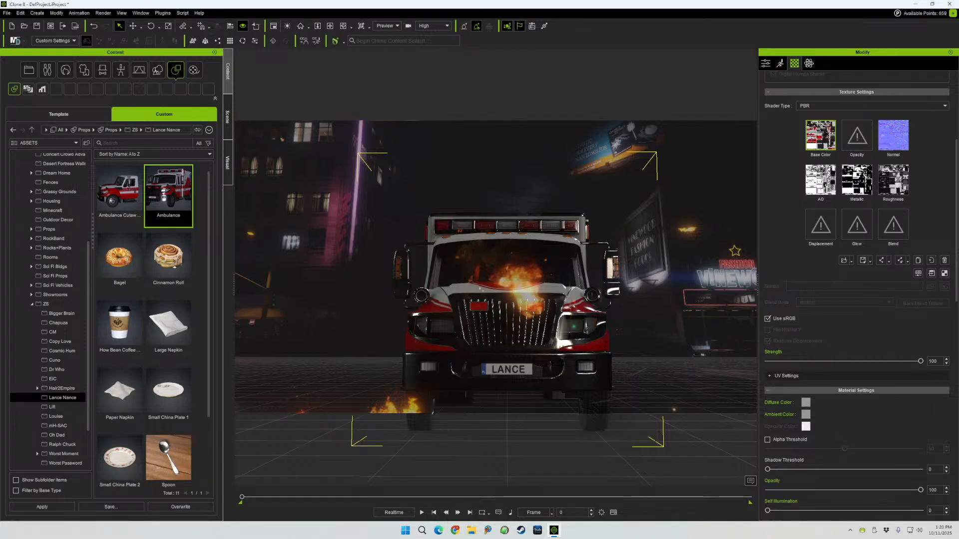
- Raise the ambulance above the ground and rotate it so its front end tilts upward
{"action": "left_click", "coordinate": [133, 25]}
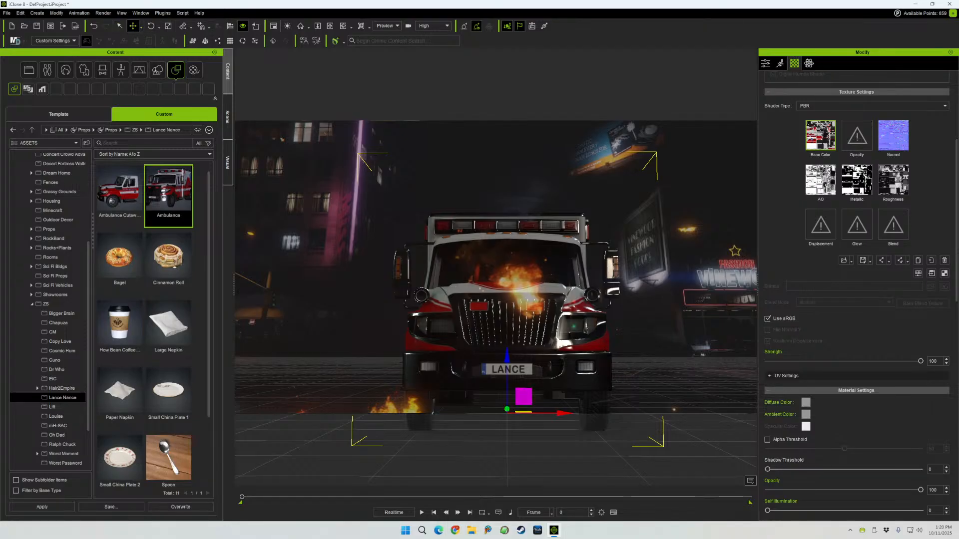
{"action": "left_click_drag", "start_coordinate": [507, 357], "coordinate": [507, 310]}
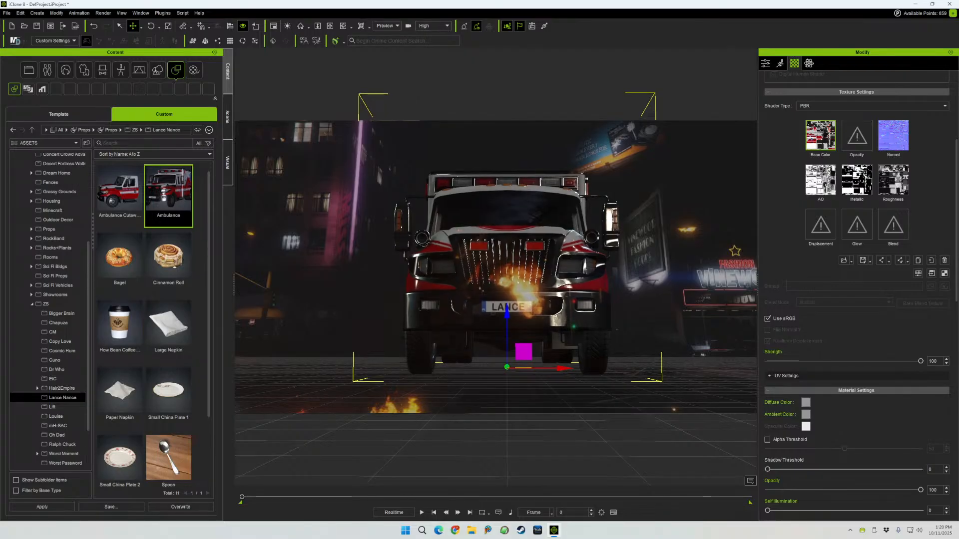
{"action": "left_click_drag", "start_coordinate": [507, 311], "coordinate": [507, 312]}
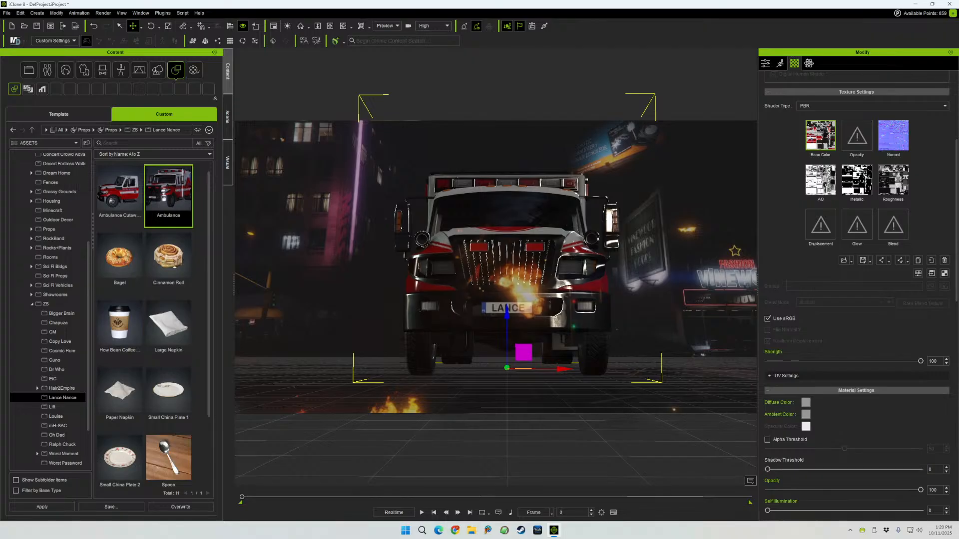
{"action": "left_click", "coordinate": [151, 26]}
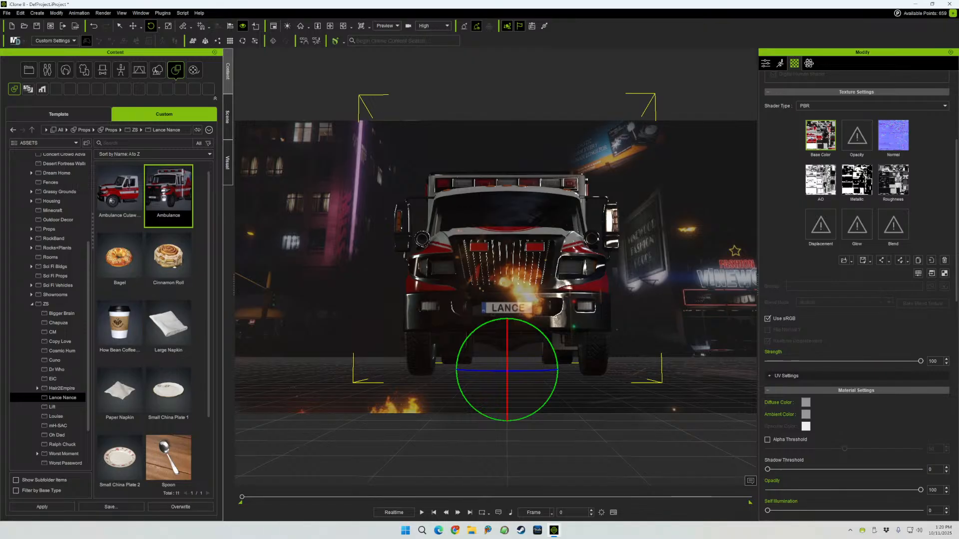
{"action": "left_click_drag", "start_coordinate": [507, 337], "coordinate": [507, 307]}
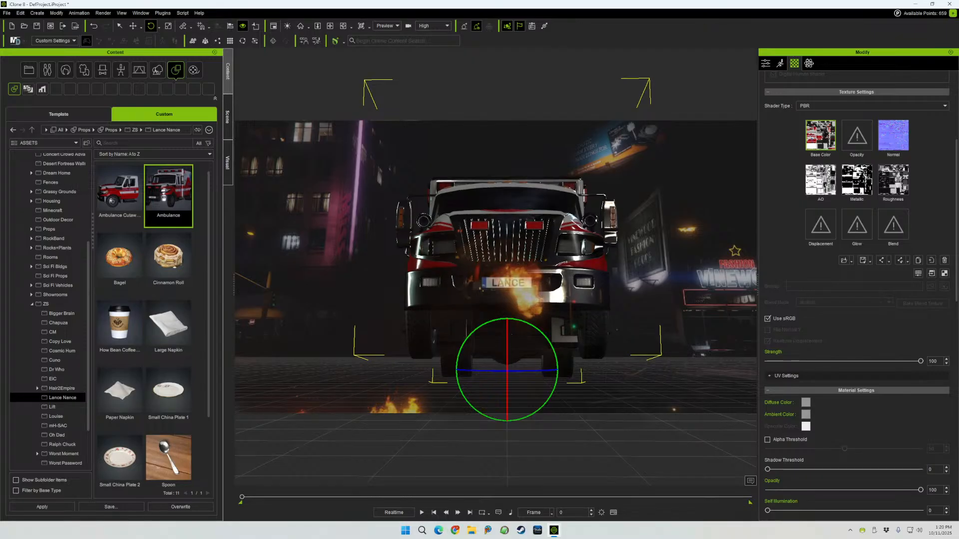
- Create a camera from the current view and lock its camera view
{"action": "left_click", "coordinate": [37, 13]}
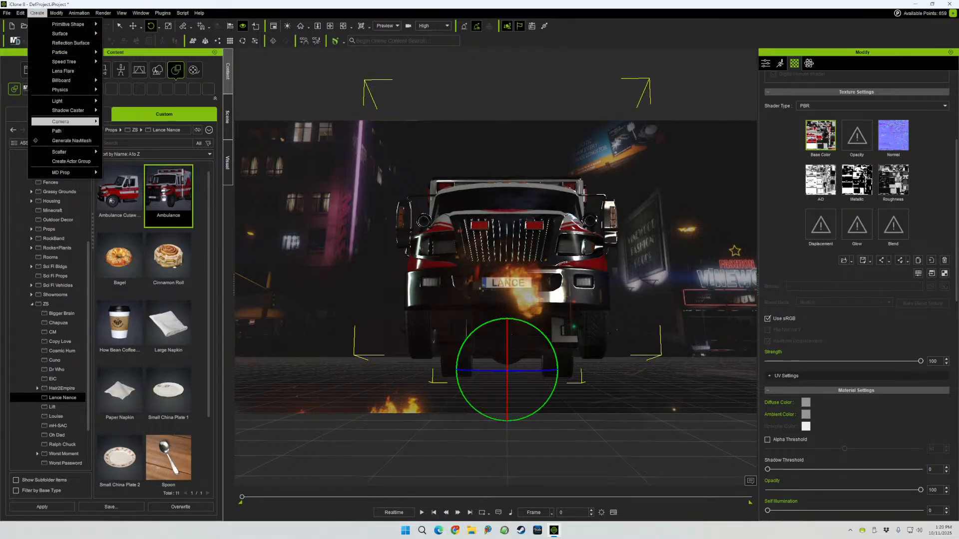
{"action": "mouse_move", "coordinate": [60, 122]}
{"action": "left_click", "coordinate": [127, 121]}
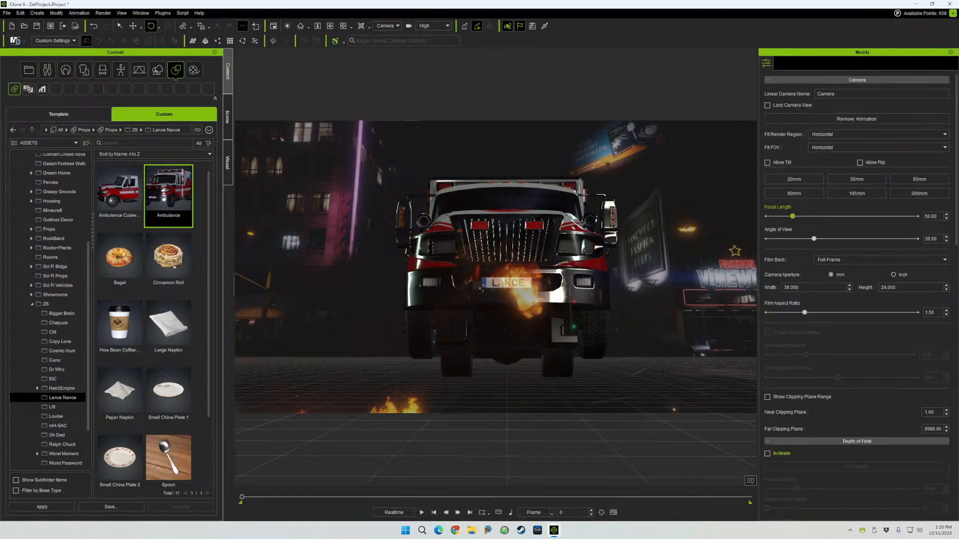
{"action": "left_click", "coordinate": [767, 105]}
- Set frame 360 as the project's end frame, with the timeline open and the curve editor closed
{"action": "type", "text": "360"}
{"action": "key", "text": "Return"}
{"action": "key", "text": "F3"}
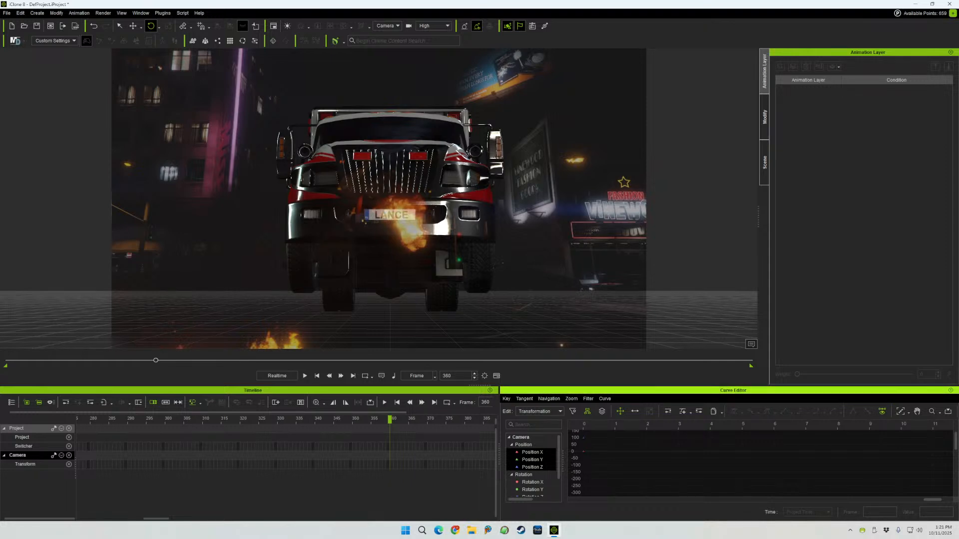
{"action": "key", "text": "shift+F3"}
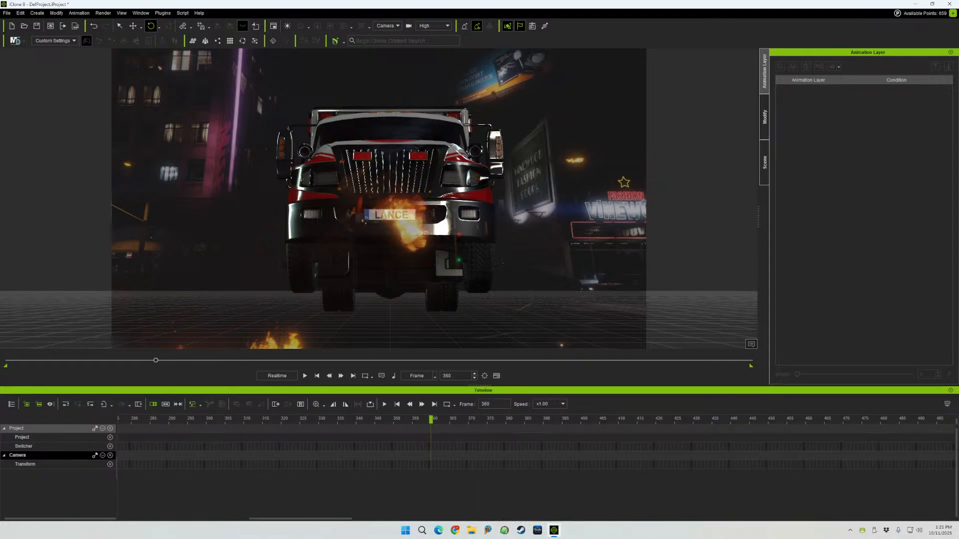
{"action": "left_click", "coordinate": [345, 404]}
- At frame 360, rotate the ambulance about its side-to-side axis so its raised front end comes down nearly level
{"action": "left_click", "coordinate": [764, 162]}
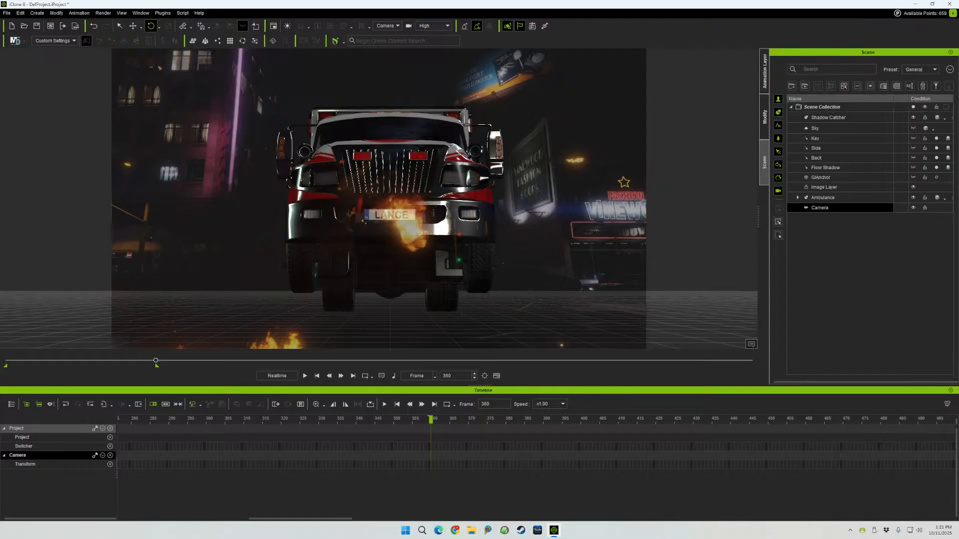
{"action": "left_click", "coordinate": [822, 197]}
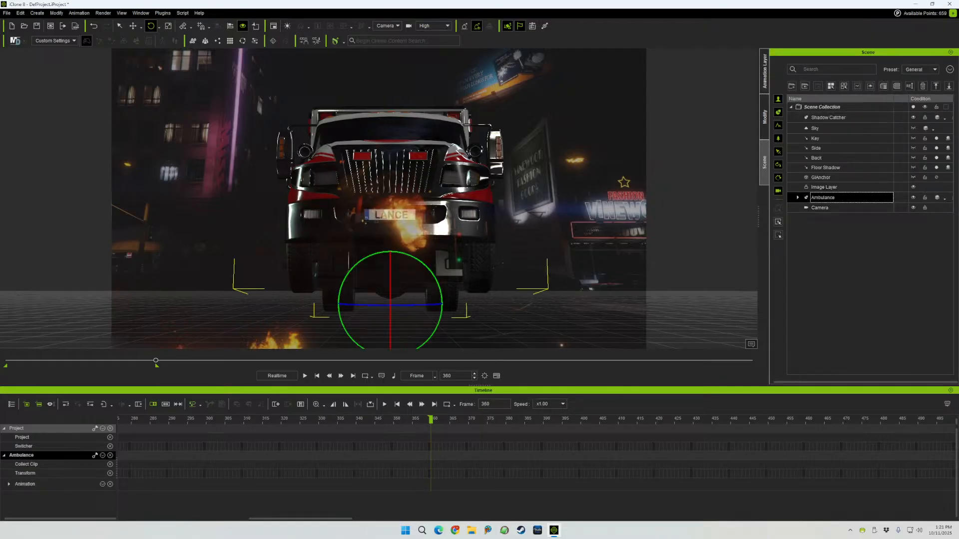
{"action": "left_click_drag", "start_coordinate": [391, 270], "coordinate": [390, 336]}
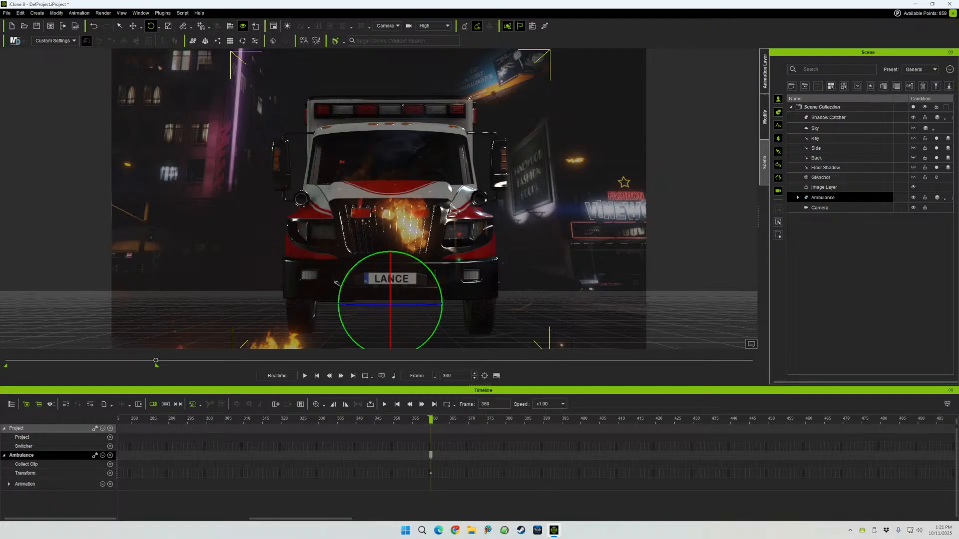
- Unlock the camera view in the scene camera's settings at frame 360
{"action": "left_click", "coordinate": [819, 208]}
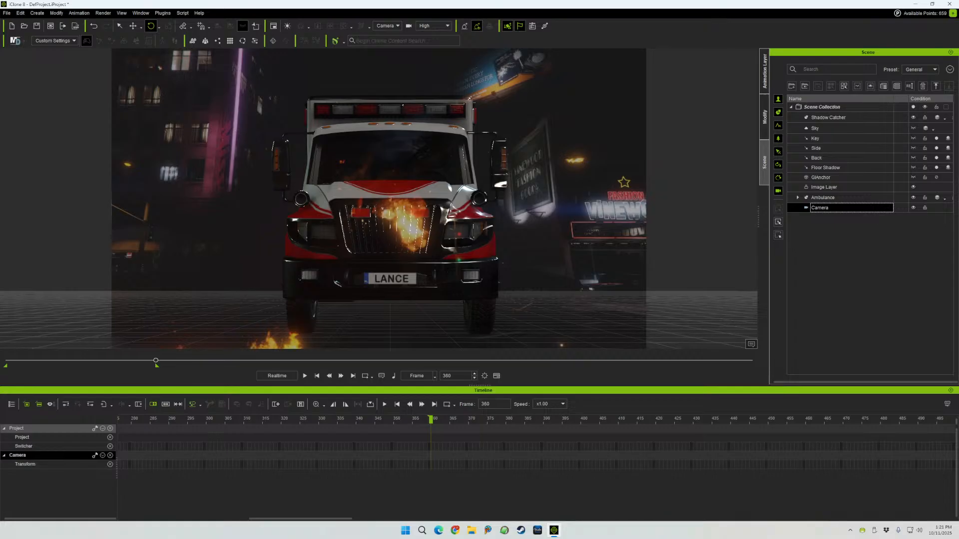
{"action": "left_click", "coordinate": [823, 197]}
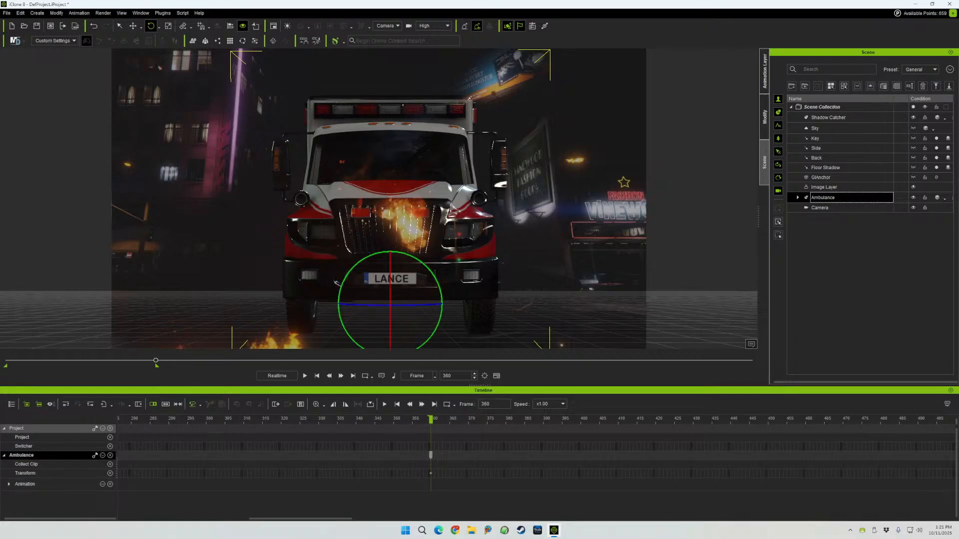
{"action": "left_click", "coordinate": [764, 117]}
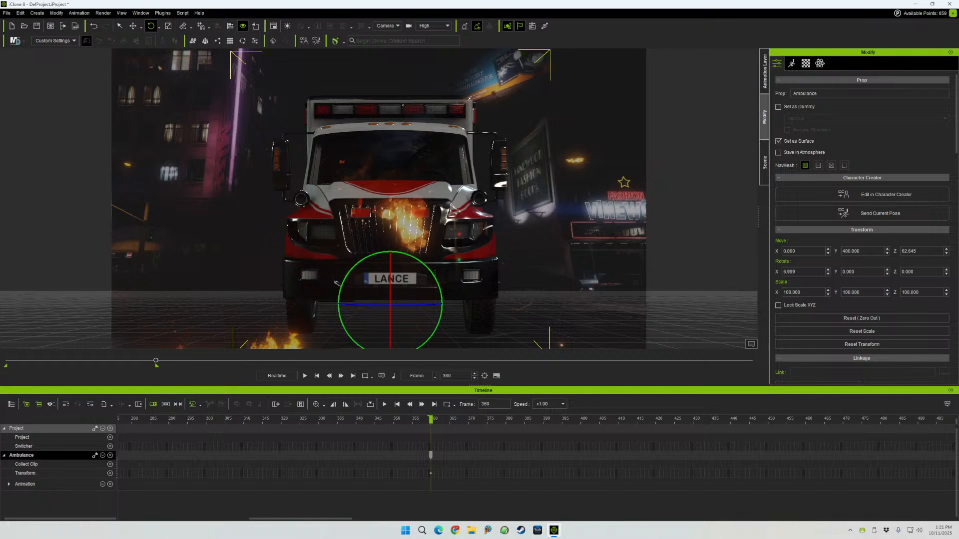
{"action": "left_click", "coordinate": [764, 162]}
{"action": "left_click", "coordinate": [819, 207]}
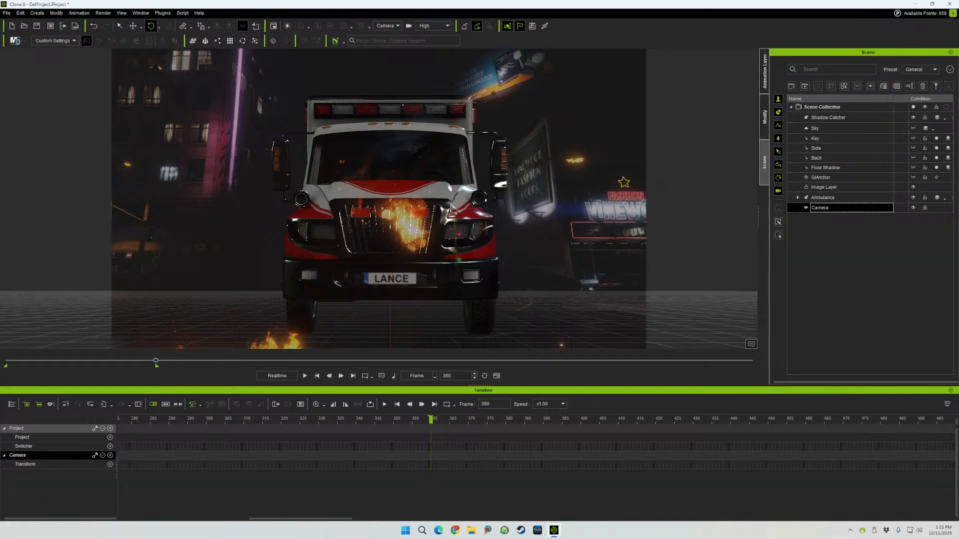
{"action": "left_click", "coordinate": [764, 117]}
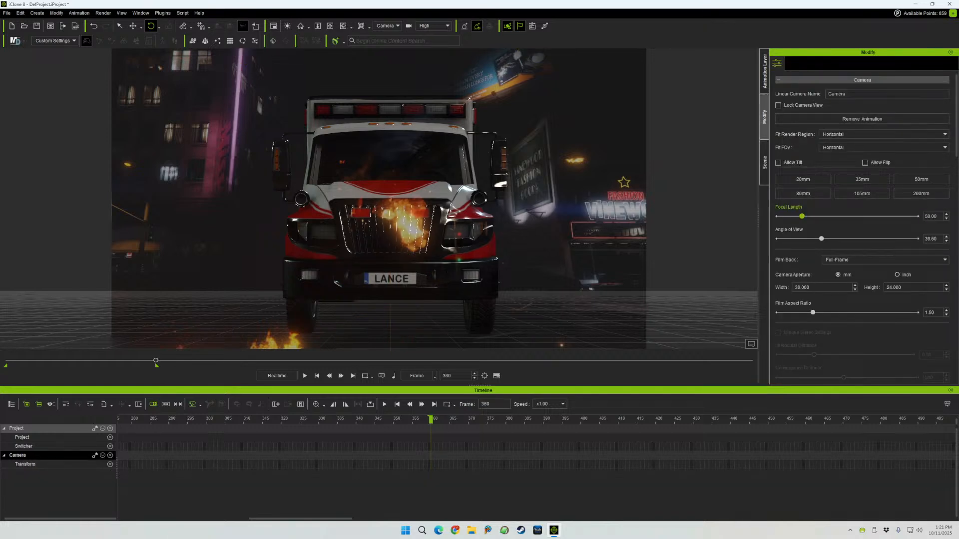
- At frame 360, move the camera in to a close-up of the ambulance's front, and play the animation from frame 0
{"action": "left_click", "coordinate": [764, 163]}
{"action": "left_click", "coordinate": [822, 197]}
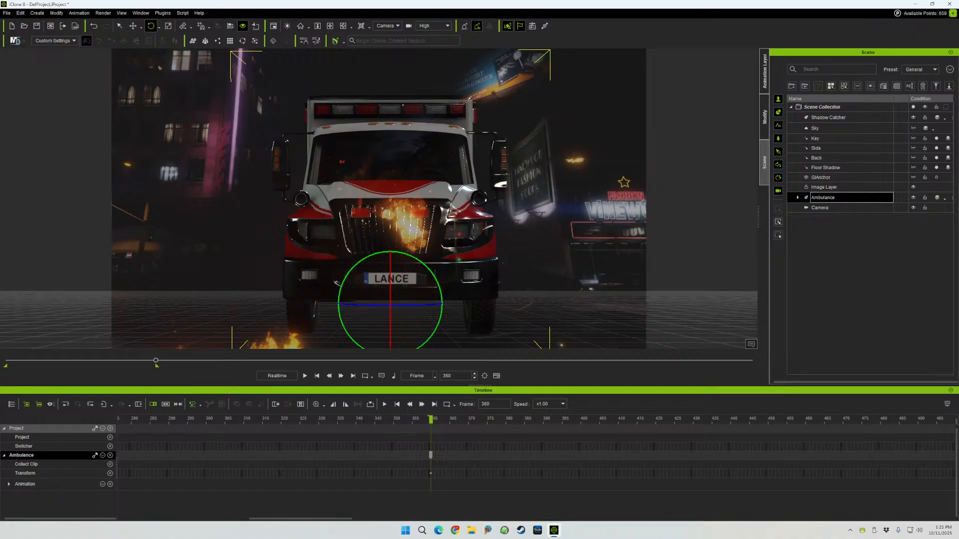
{"action": "scroll", "coordinate": [391, 214], "scroll_direction": "up", "scroll_amount": 4}
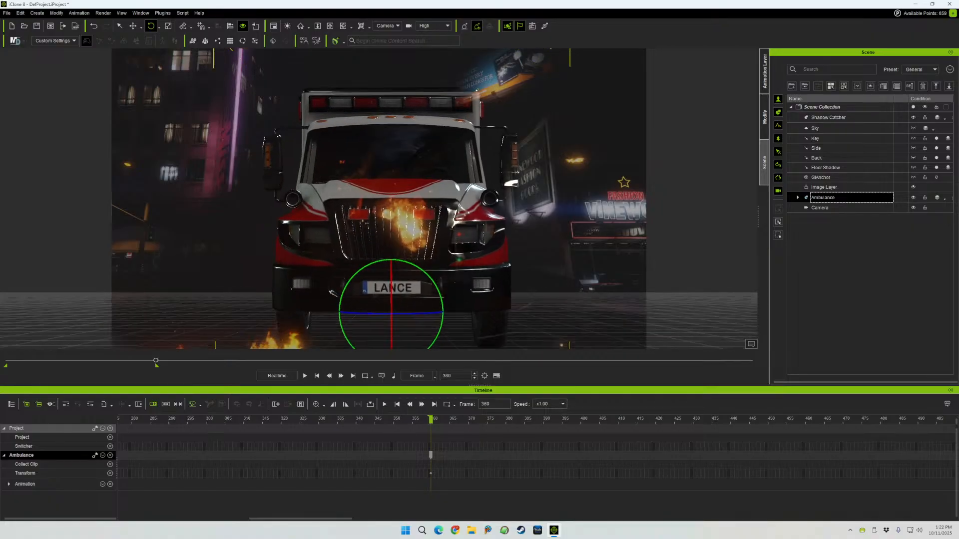
{"action": "scroll", "coordinate": [391, 215], "scroll_direction": "up", "scroll_amount": 3}
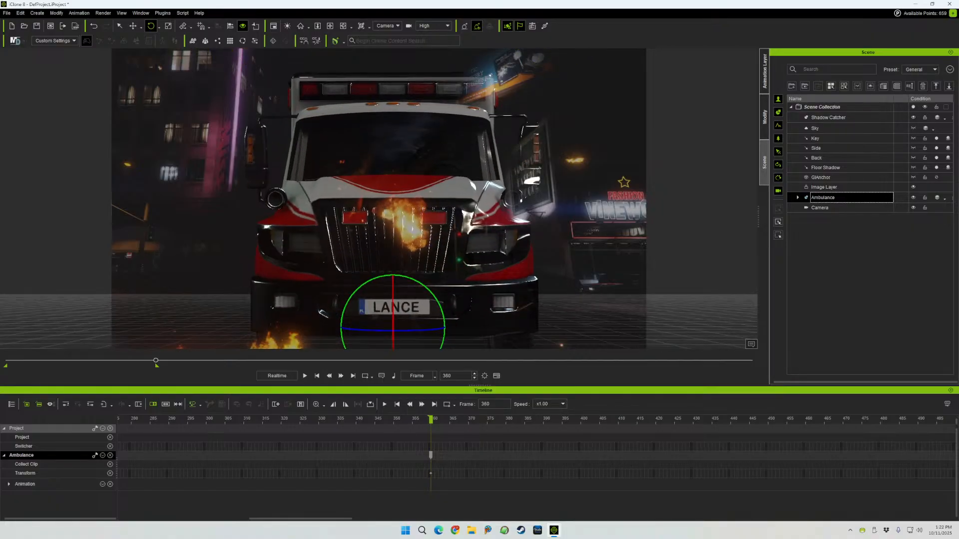
{"action": "scroll", "coordinate": [390, 214], "scroll_direction": "up", "scroll_amount": 2}
{"action": "scroll", "coordinate": [479, 220], "scroll_direction": "up", "scroll_amount": 2}
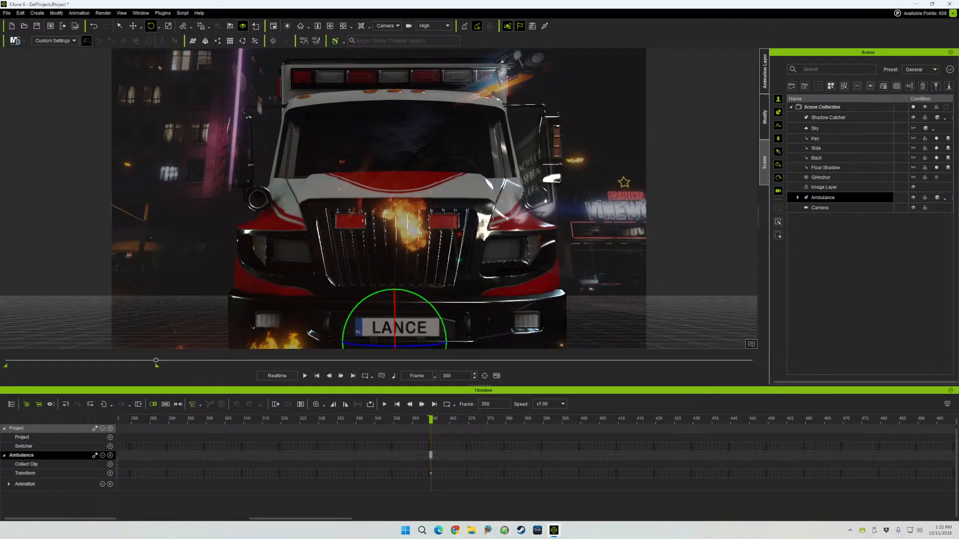
{"action": "right_click_drag", "start_coordinate": [479, 220], "coordinate": [478, 253]}
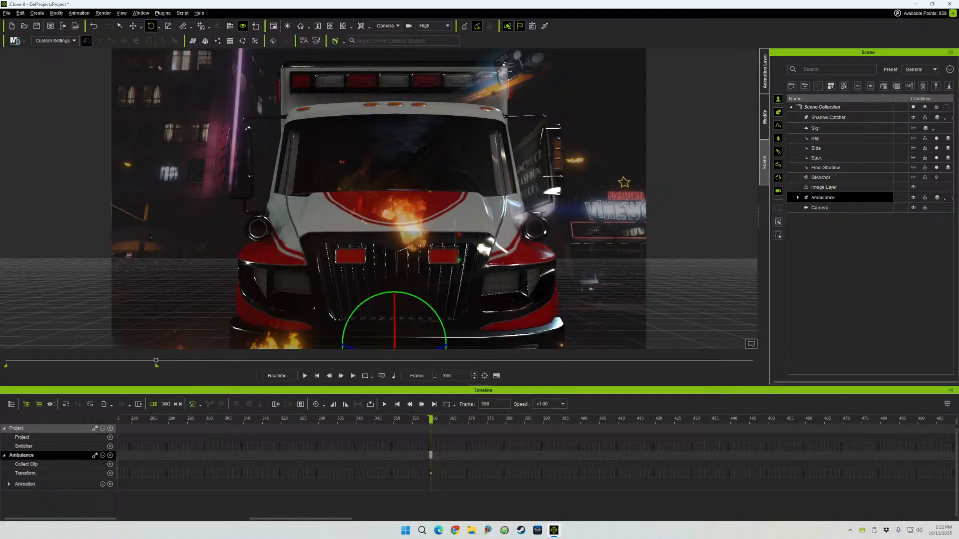
{"action": "scroll", "coordinate": [400, 199], "scroll_direction": "up", "scroll_amount": 4}
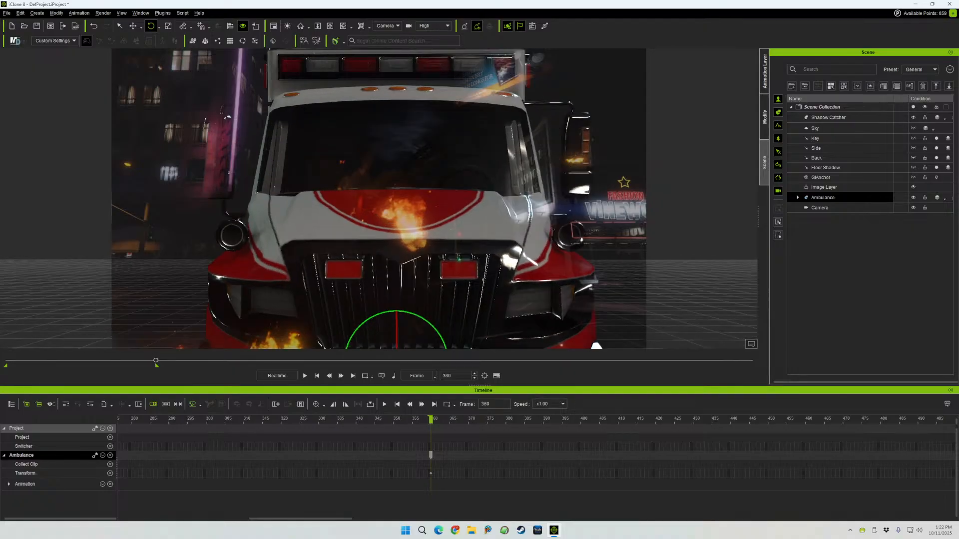
{"action": "right_click_drag", "start_coordinate": [400, 200], "coordinate": [400, 202]}
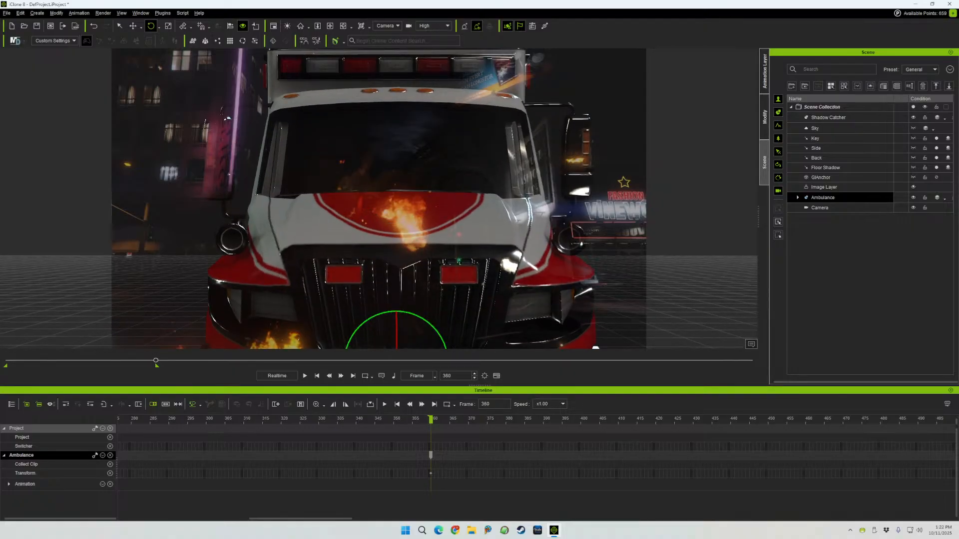
{"action": "middle_click_drag", "start_coordinate": [400, 203], "coordinate": [395, 207]}
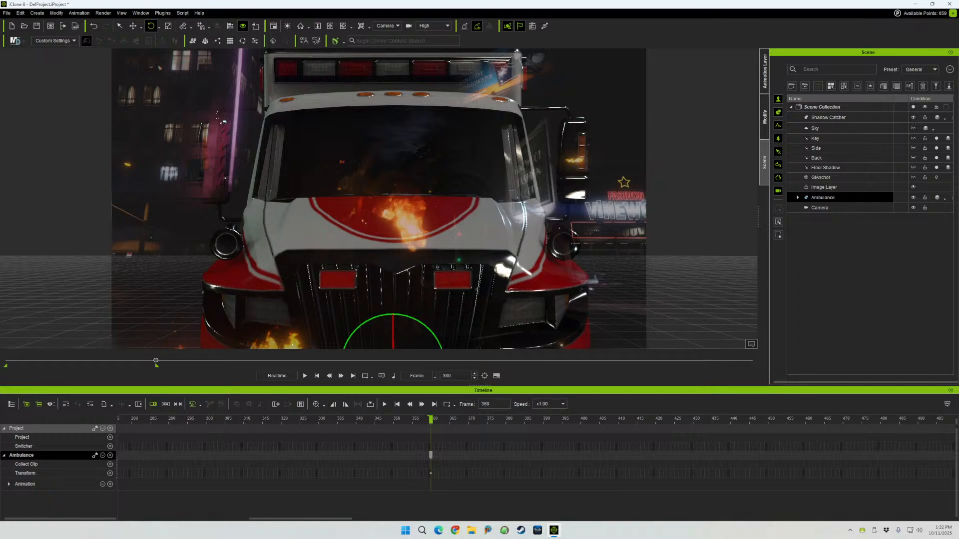
{"action": "left_click_drag", "start_coordinate": [155, 360], "coordinate": [6, 360]}
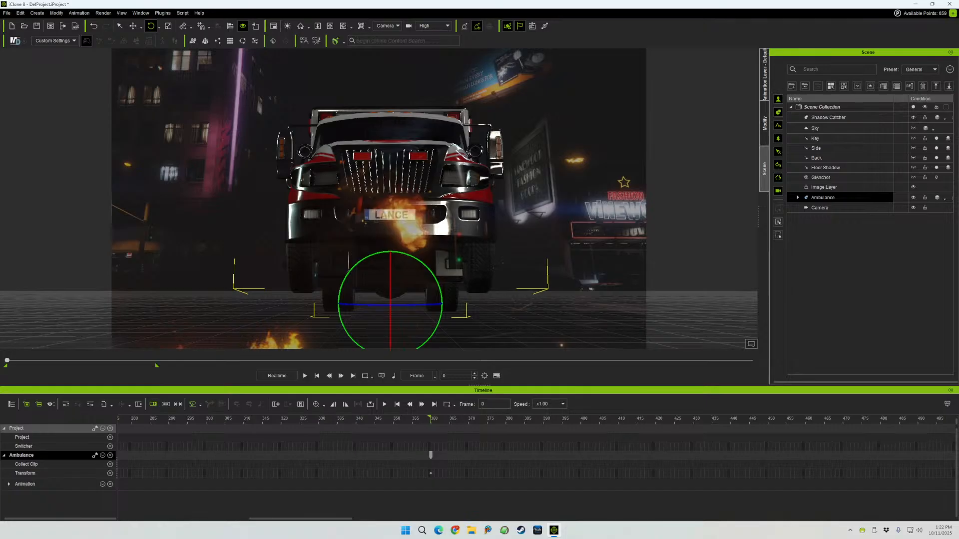
{"action": "key", "text": "space"}
- Set the opacity of the background Image Layer's material to 69
{"action": "left_click", "coordinate": [849, 187], "text": "ctrl"}
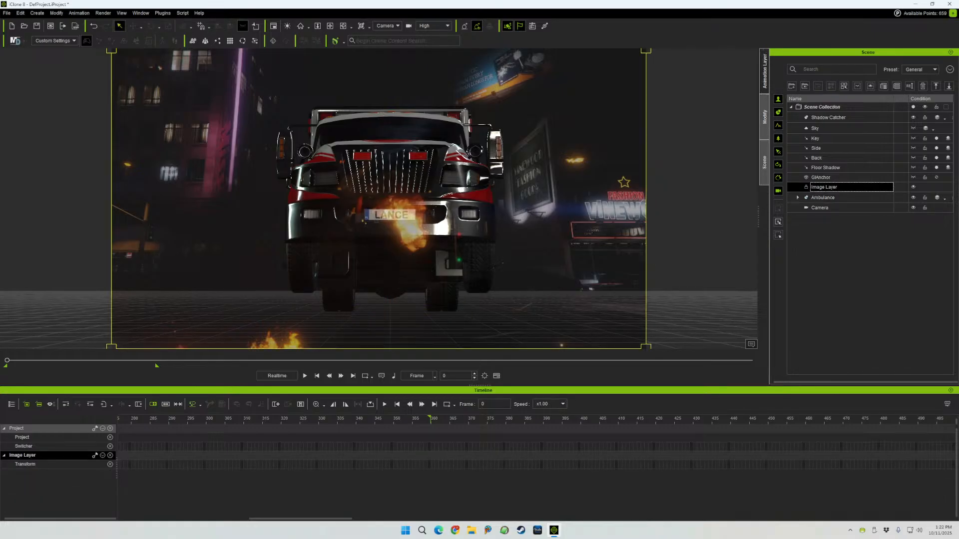
{"action": "left_click", "coordinate": [764, 118]}
{"action": "left_click", "coordinate": [791, 63]}
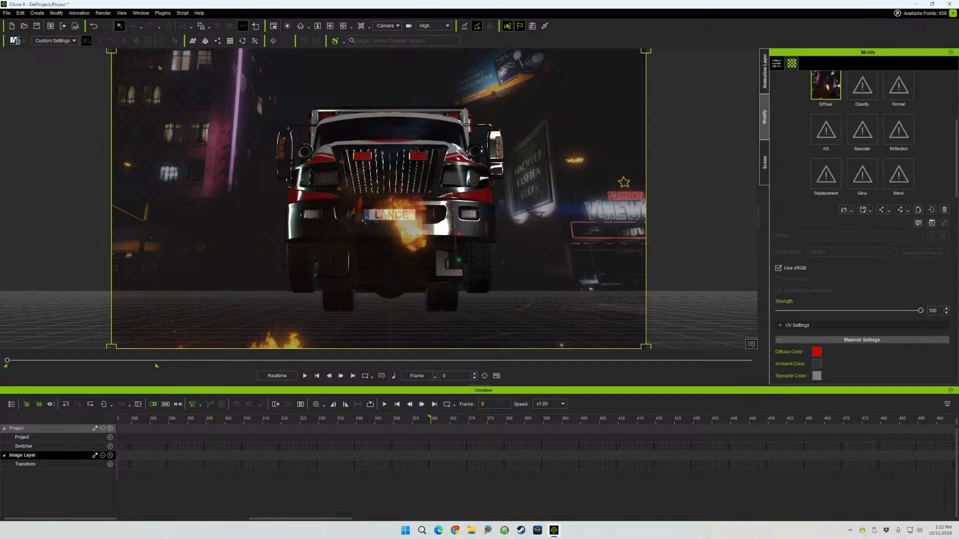
{"action": "scroll", "coordinate": [862, 224], "scroll_direction": "down", "scroll_amount": 6}
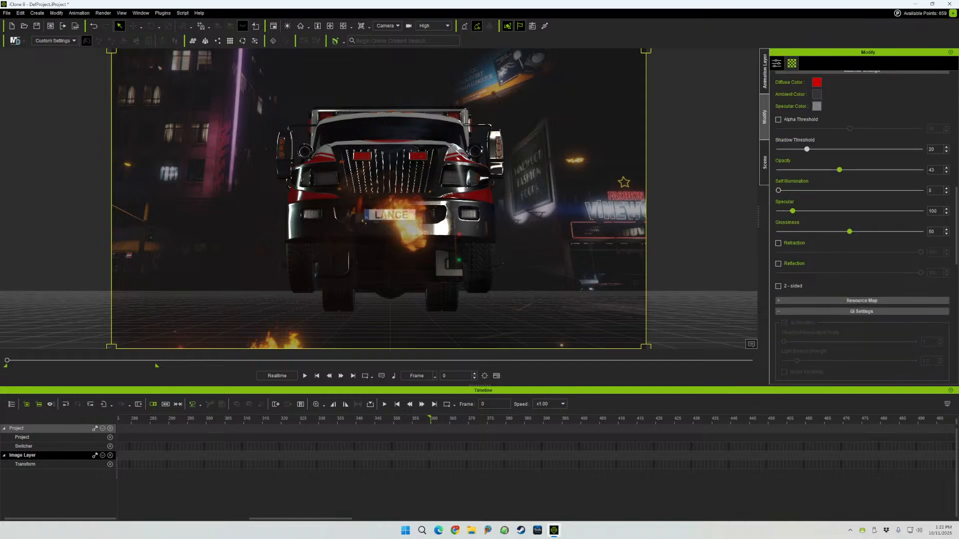
{"action": "scroll", "coordinate": [862, 225], "scroll_direction": "up", "scroll_amount": 2}
{"action": "left_click_drag", "start_coordinate": [839, 260], "coordinate": [920, 260]}
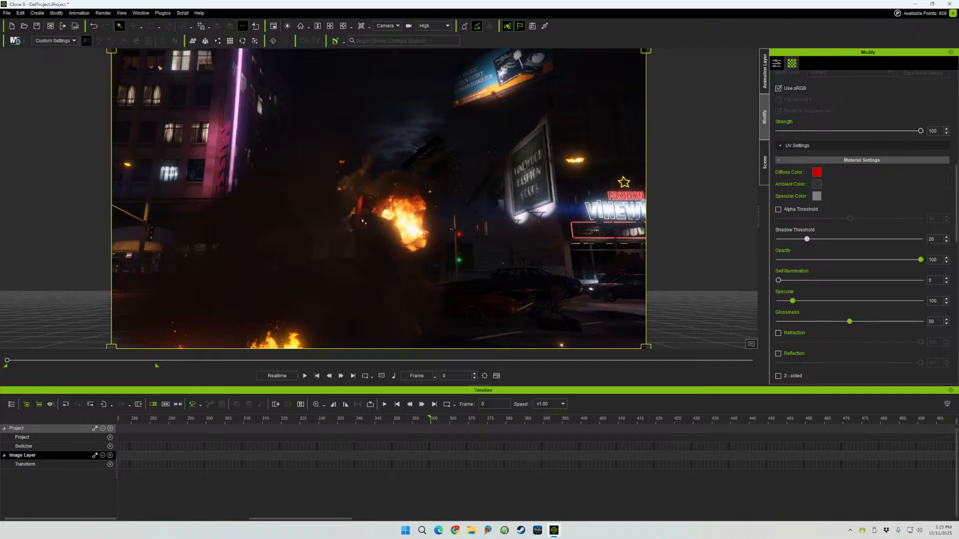
{"action": "left_click_drag", "start_coordinate": [921, 259], "coordinate": [876, 259]}
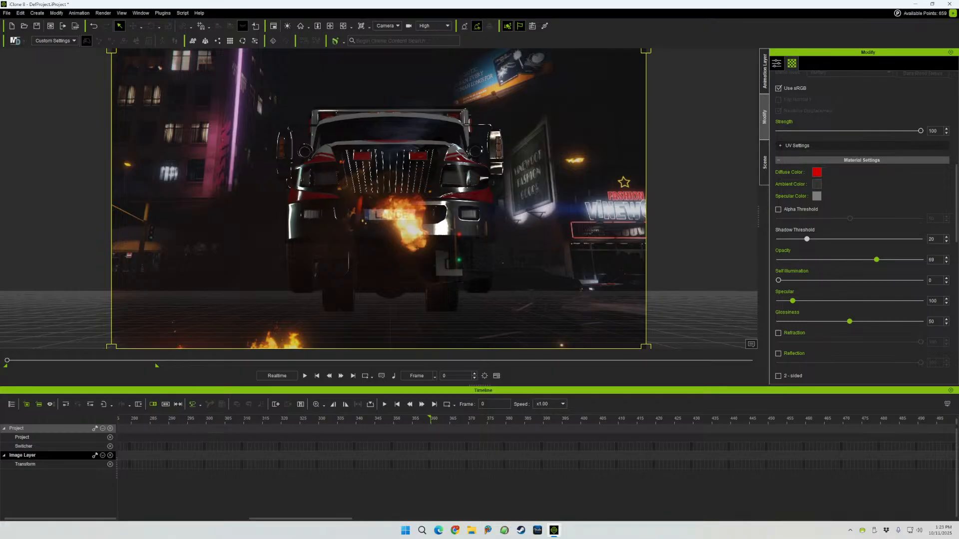
- Hide the background Image Layer and lock the scene camera's view
{"action": "left_click", "coordinate": [765, 162]}
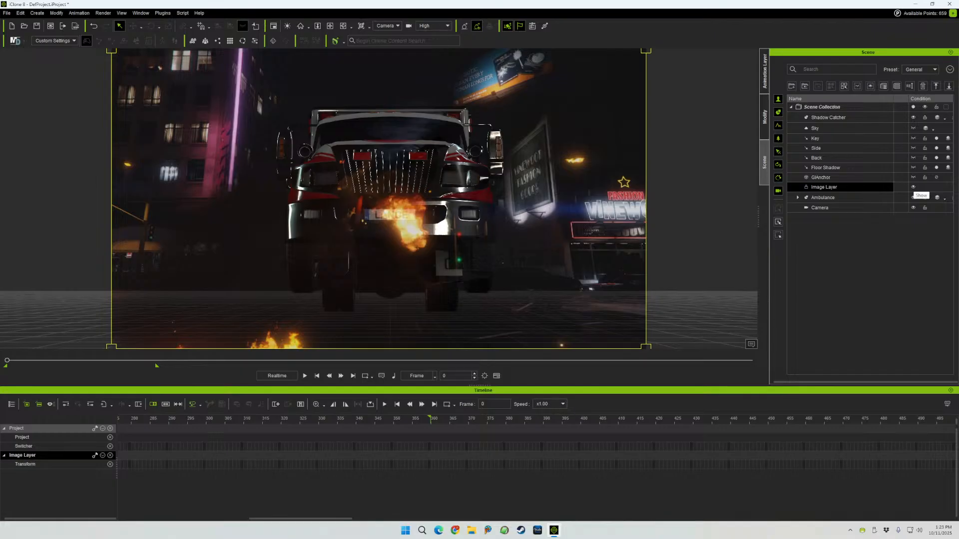
{"action": "left_click", "coordinate": [913, 187]}
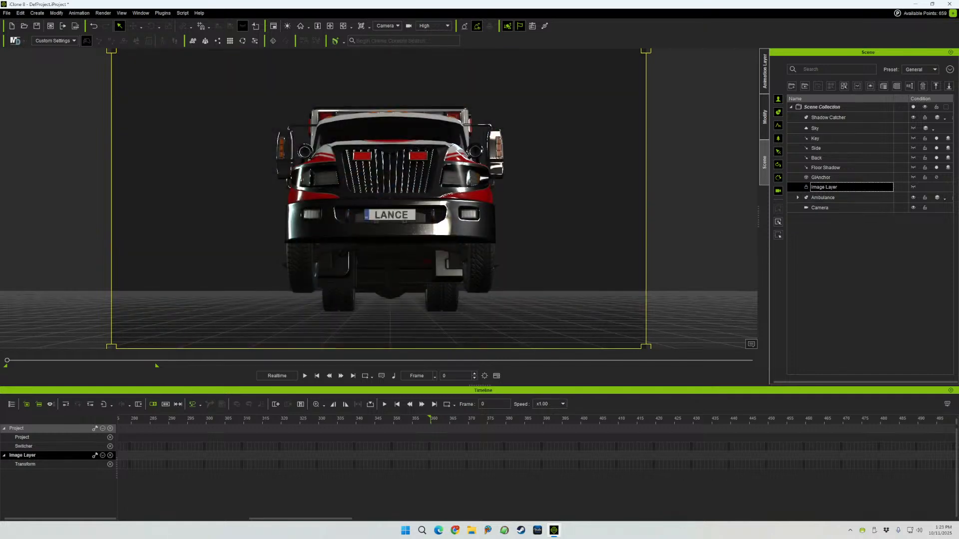
{"action": "left_click", "coordinate": [387, 25]}
{"action": "left_click", "coordinate": [387, 45]}
{"action": "left_click", "coordinate": [819, 207]}
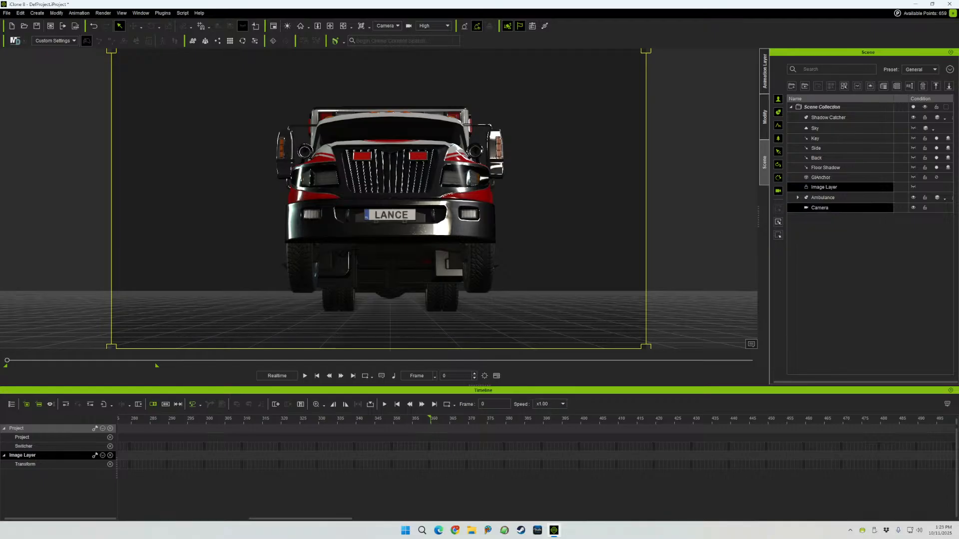
{"action": "left_click", "coordinate": [764, 117]}
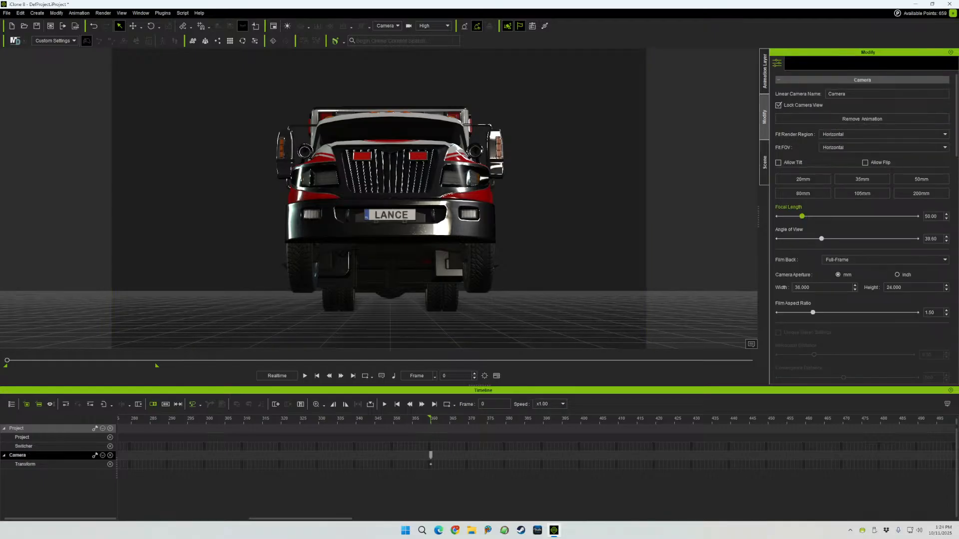
{"action": "left_click", "coordinate": [764, 162]}
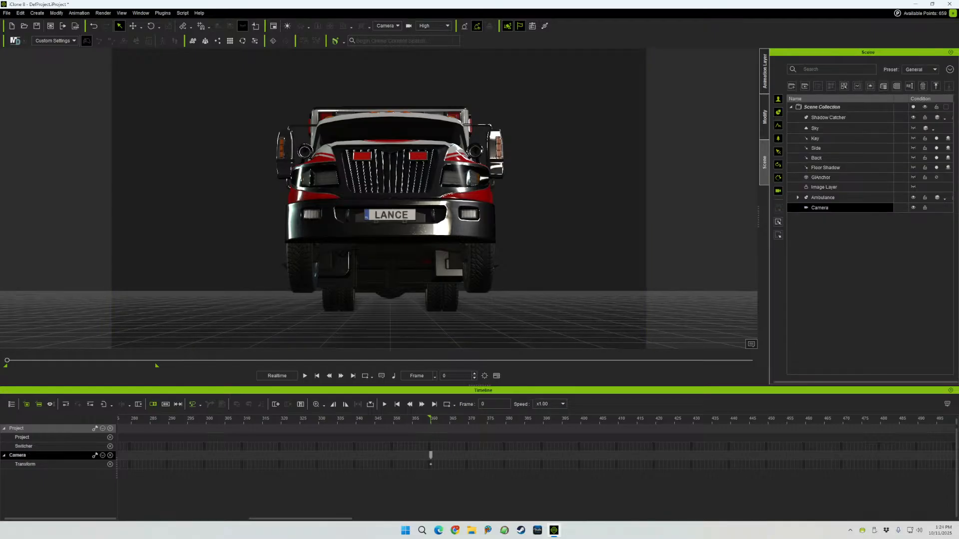
- Switch the viewport to the Preview camera and hide the scene camera object, framing the ambulance from the front
{"action": "left_click", "coordinate": [387, 25]}
{"action": "left_click", "coordinate": [383, 33]}
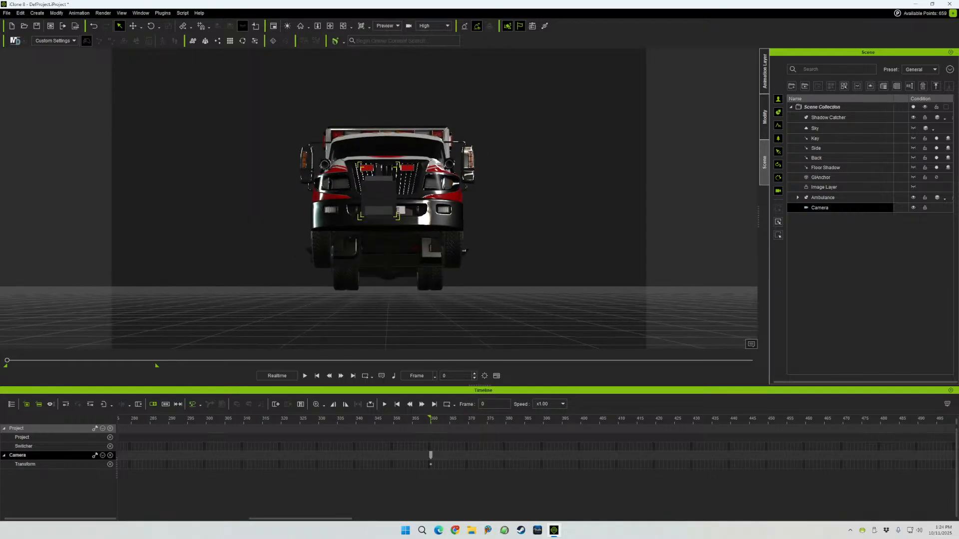
{"action": "left_click", "coordinate": [913, 207]}
{"action": "scroll", "coordinate": [379, 200], "scroll_direction": "down", "scroll_amount": 3}
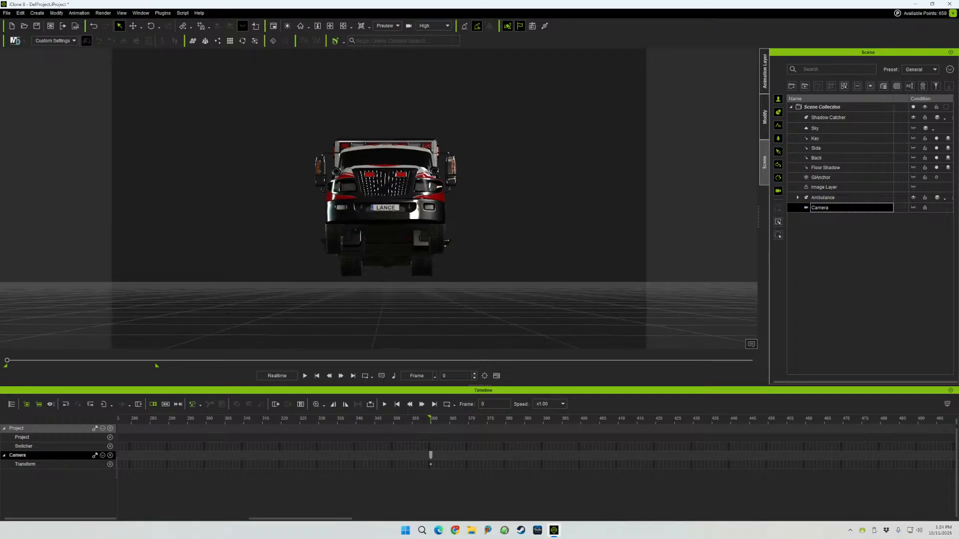
{"action": "right_click_drag", "start_coordinate": [379, 200], "coordinate": [380, 305], "text": "alt"}
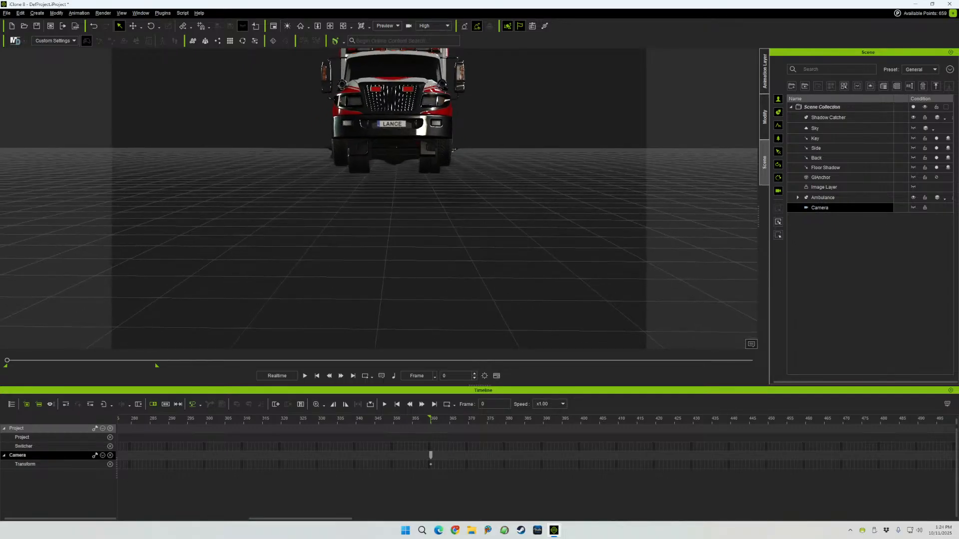
{"action": "middle_click_drag", "start_coordinate": [380, 199], "coordinate": [381, 235], "text": "alt"}
{"action": "right_click_drag", "start_coordinate": [381, 235], "coordinate": [439, 217], "text": "alt"}
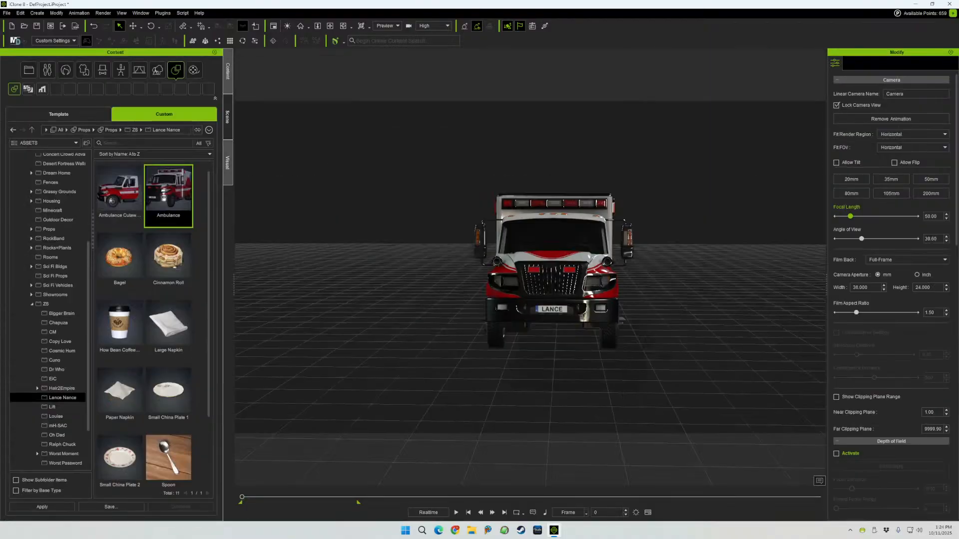
- Turn on Global Illumination for the scene and open the ambient light, ambient occlusion, fog and HDR settings
{"action": "left_click", "coordinate": [228, 162]}
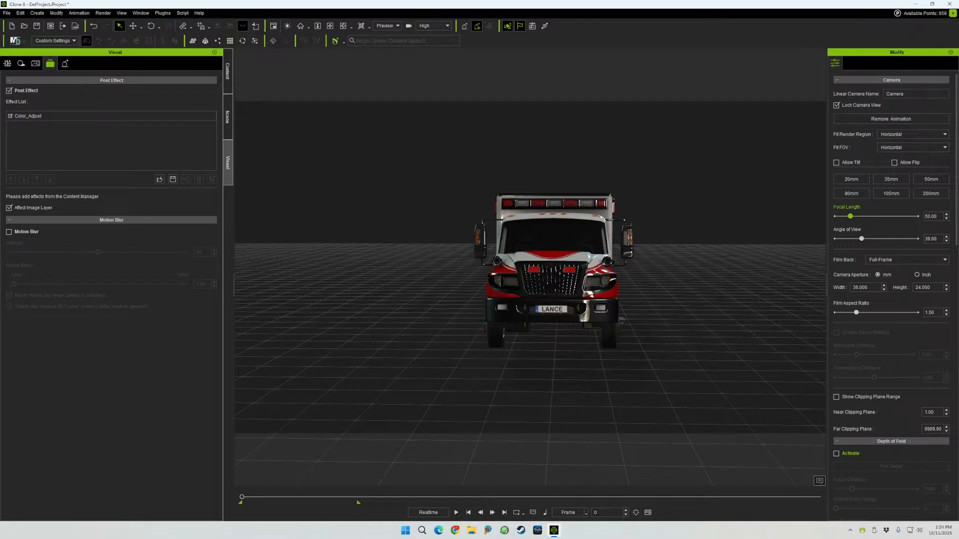
{"action": "left_click", "coordinate": [65, 64]}
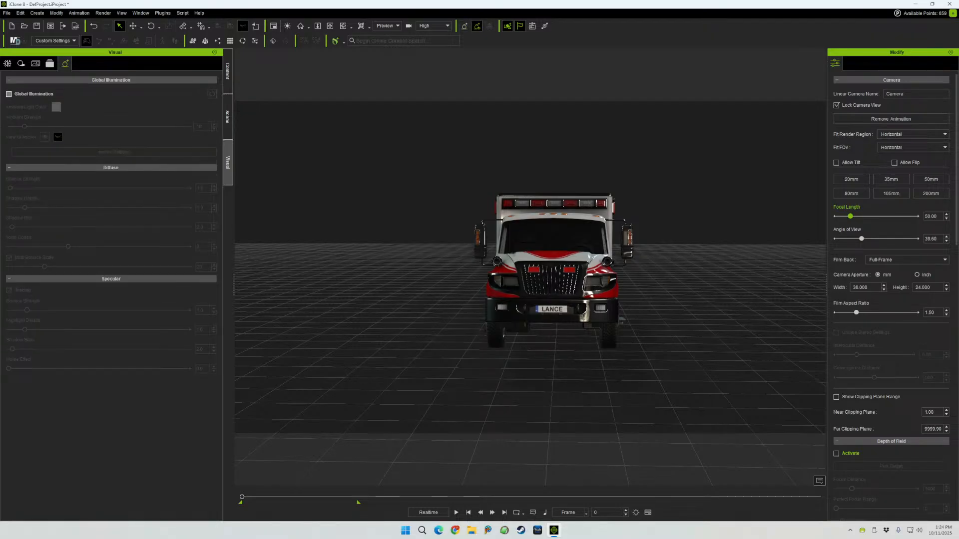
{"action": "left_click", "coordinate": [8, 94]}
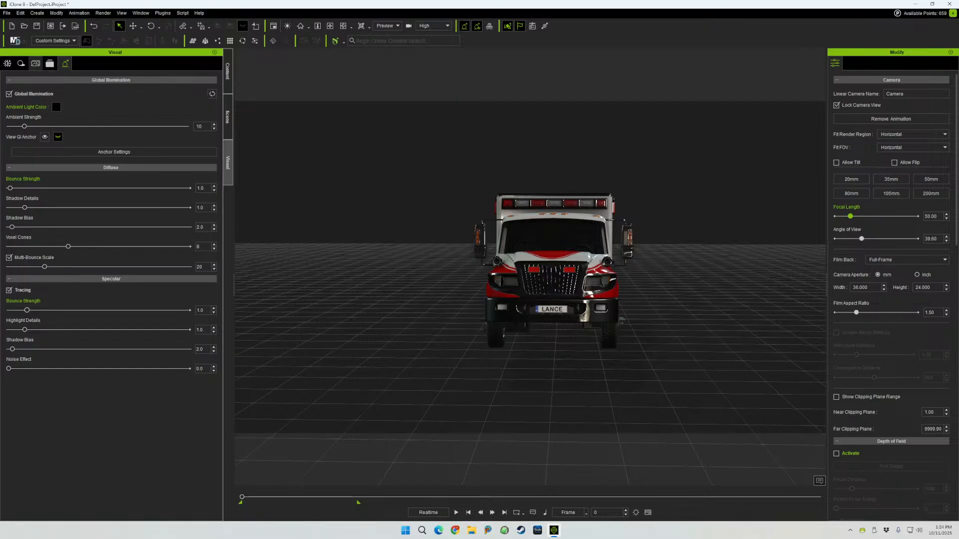
{"action": "left_click", "coordinate": [35, 64]}
{"action": "left_click", "coordinate": [7, 63]}
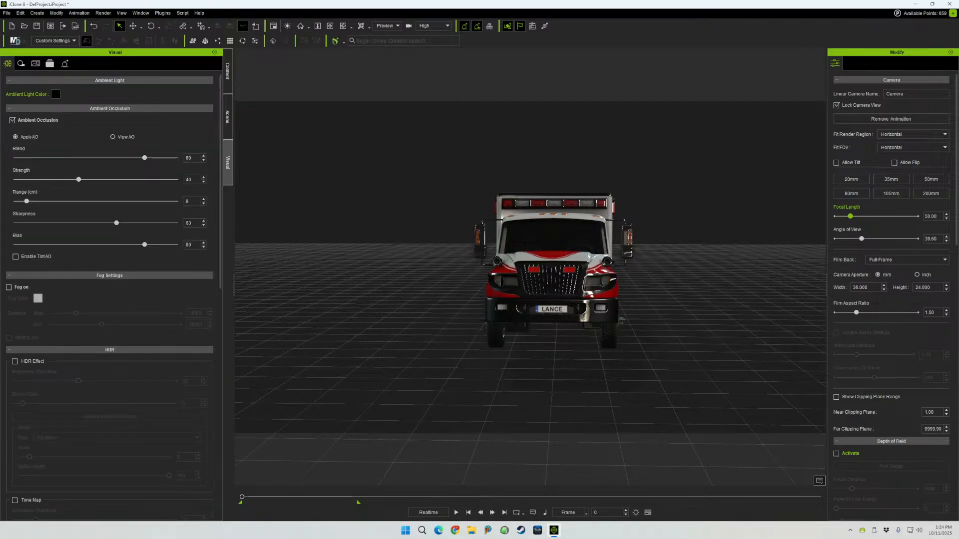
- Lower the Image Based Lighting strength to 0
{"action": "scroll", "coordinate": [110, 295], "scroll_direction": "down", "scroll_amount": 15}
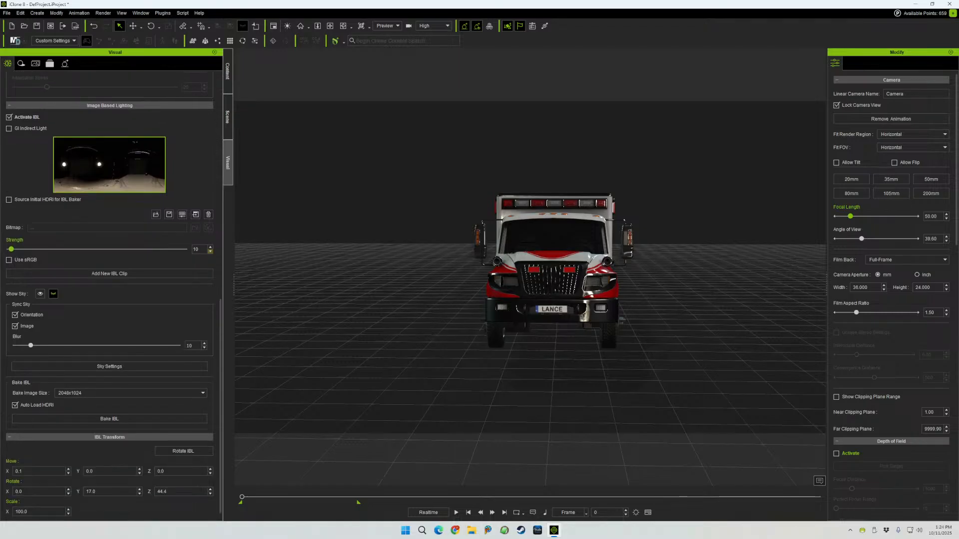
{"action": "left_click", "coordinate": [210, 251]}
{"action": "left_click", "coordinate": [210, 252]}
{"action": "left_click", "coordinate": [211, 251]}
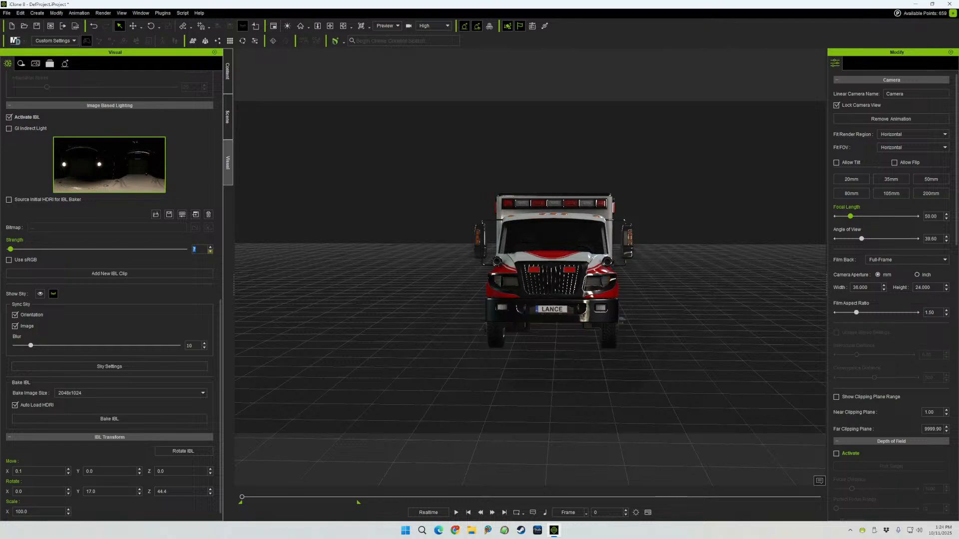
{"action": "left_click", "coordinate": [211, 251]}
{"action": "left_click", "coordinate": [211, 251]}
{"action": "left_click", "coordinate": [210, 251]}
{"action": "left_click", "coordinate": [210, 251]}
{"action": "left_click", "coordinate": [210, 251]}
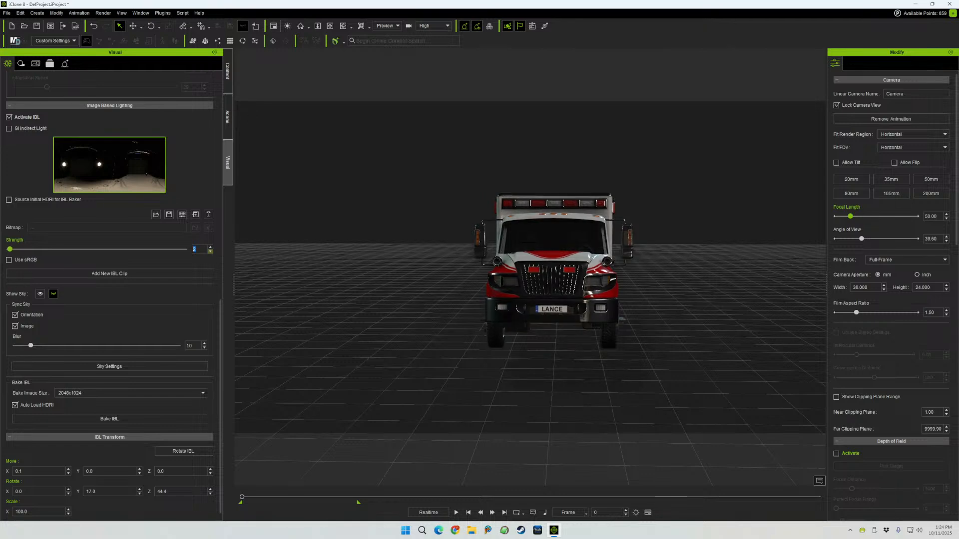
{"action": "left_click", "coordinate": [211, 251]}
{"action": "left_click", "coordinate": [211, 251]}
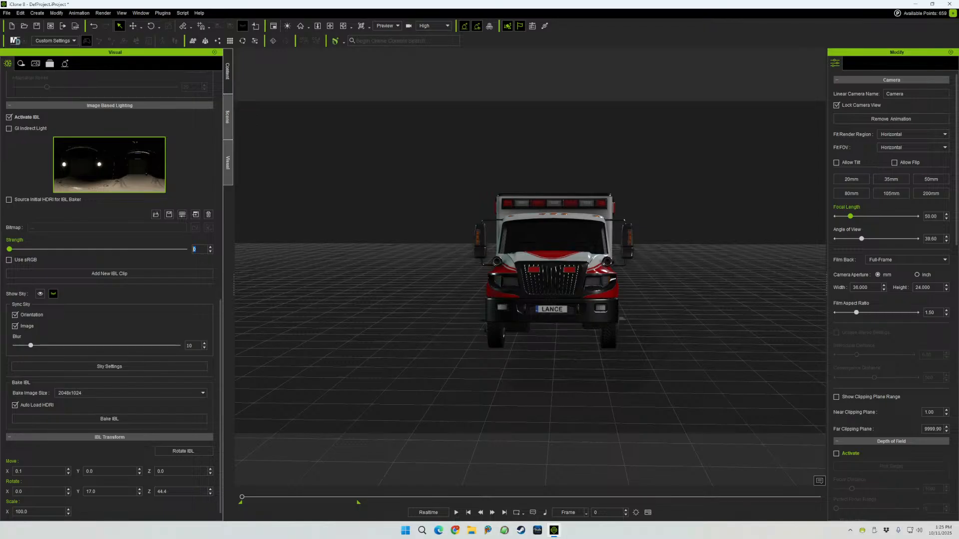
- Create a spotlight named Pink TL and place it behind the ambulance, on the left as seen from the front
{"action": "left_click", "coordinate": [227, 117]}
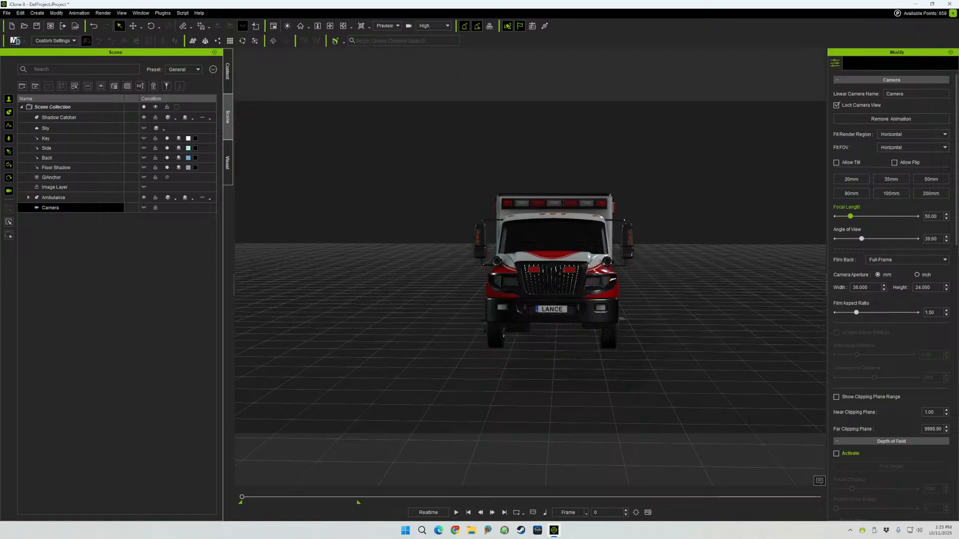
{"action": "right_click_drag", "start_coordinate": [529, 267], "coordinate": [530, 320]}
{"action": "scroll", "coordinate": [529, 267], "scroll_direction": "down", "scroll_amount": 3}
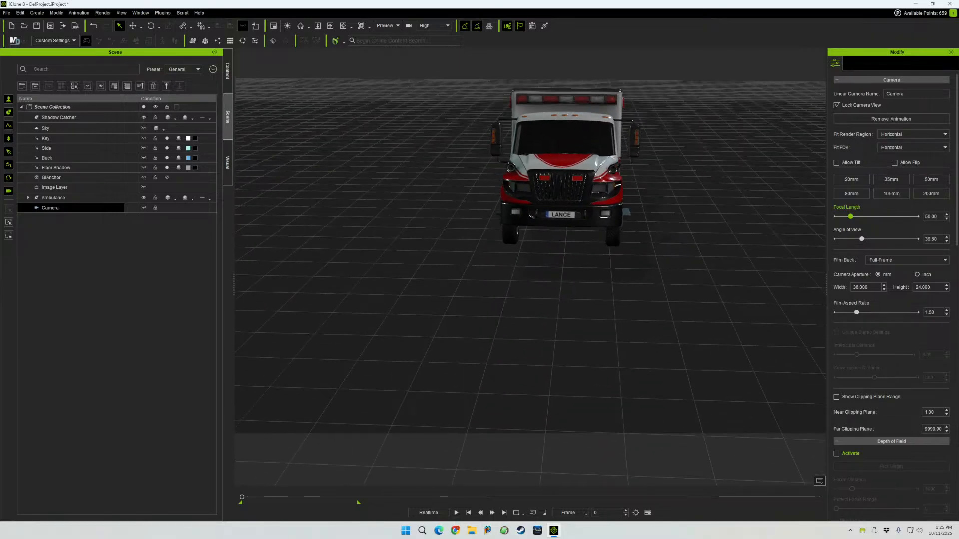
{"action": "scroll", "coordinate": [529, 267], "scroll_direction": "down", "scroll_amount": 1}
{"action": "middle_click_drag", "start_coordinate": [529, 267], "coordinate": [519, 367]}
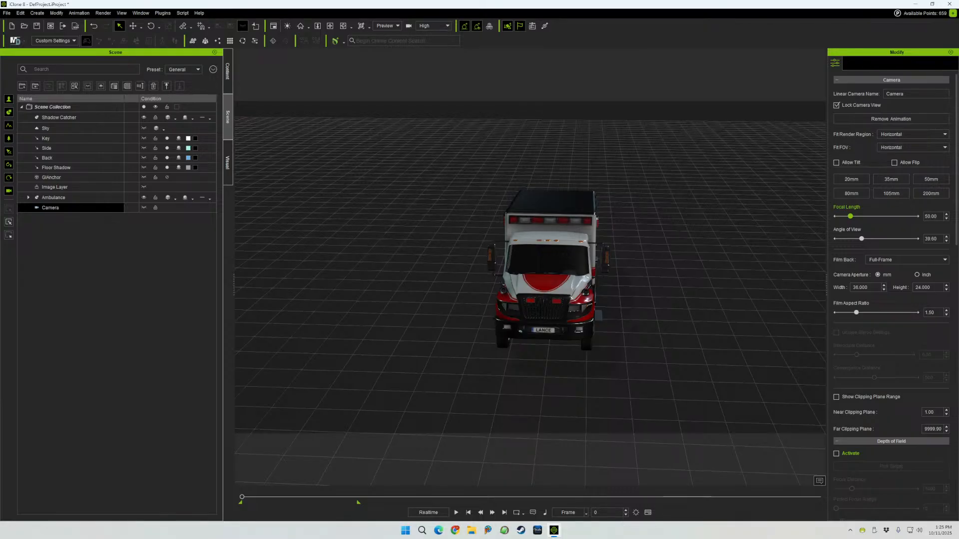
{"action": "left_click", "coordinate": [37, 13]}
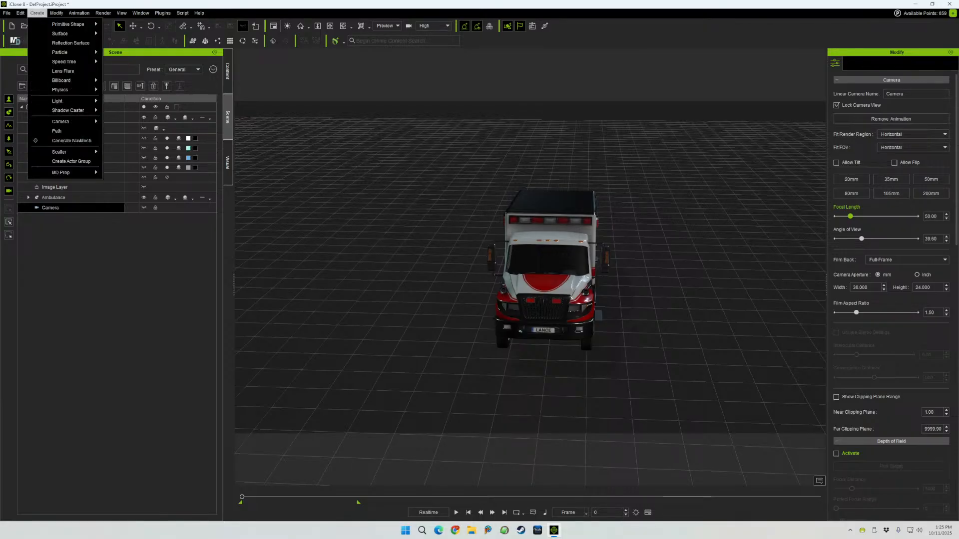
{"action": "mouse_move", "coordinate": [60, 101]}
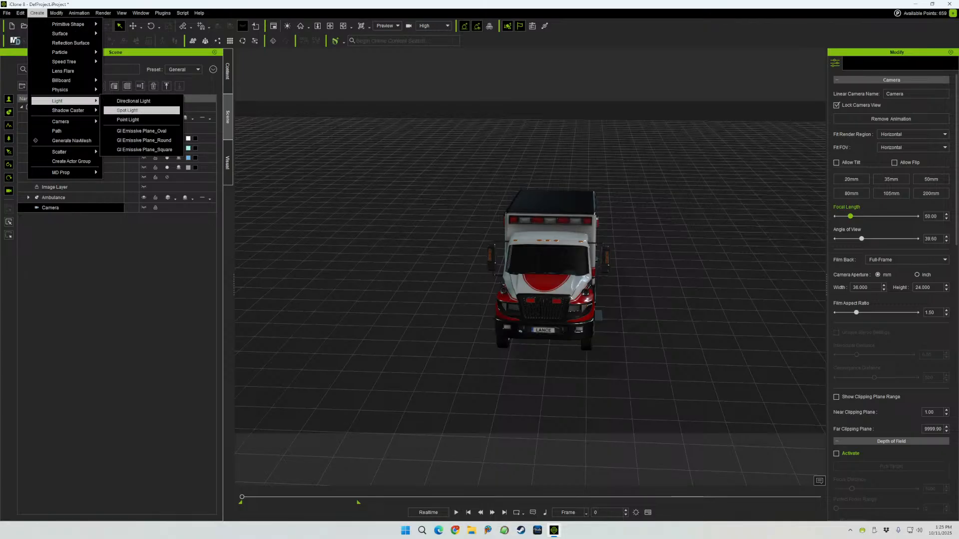
{"action": "left_click", "coordinate": [127, 110]}
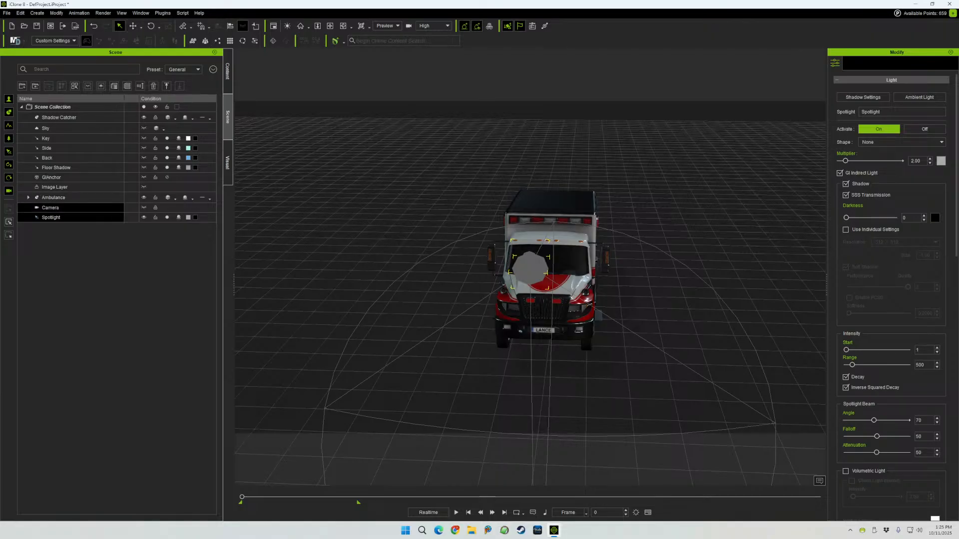
{"action": "double_click", "coordinate": [51, 217]}
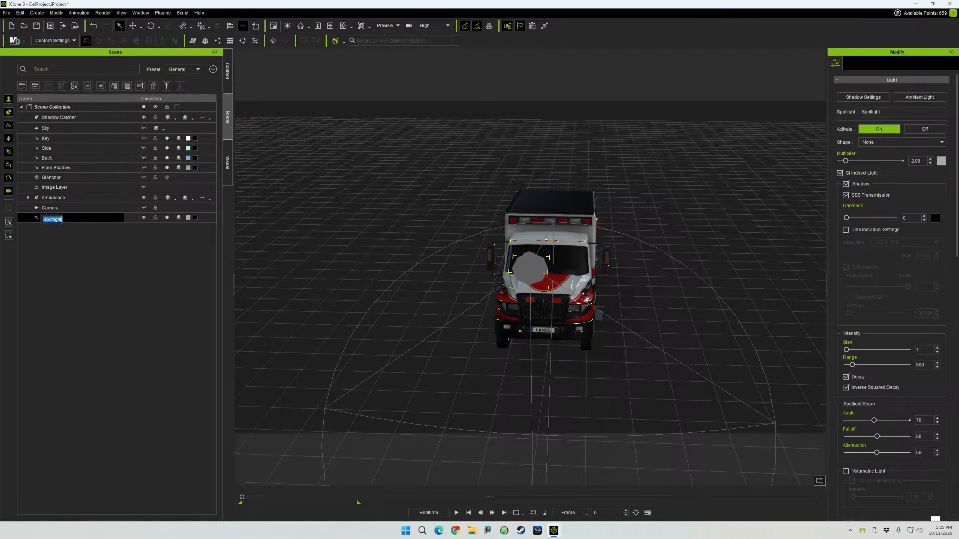
{"action": "type", "text": "Pink TL"}
{"action": "key", "text": "Return"}
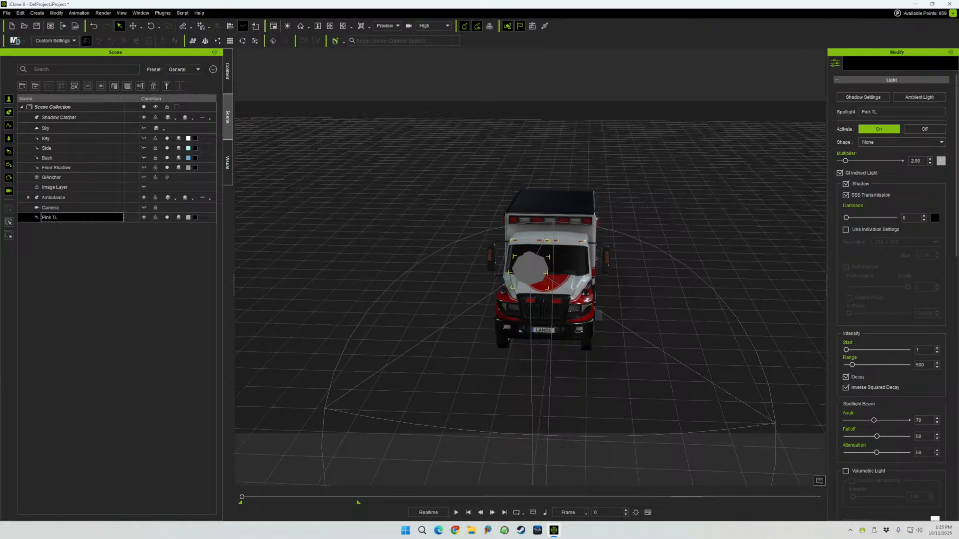
{"action": "key", "text": "w"}
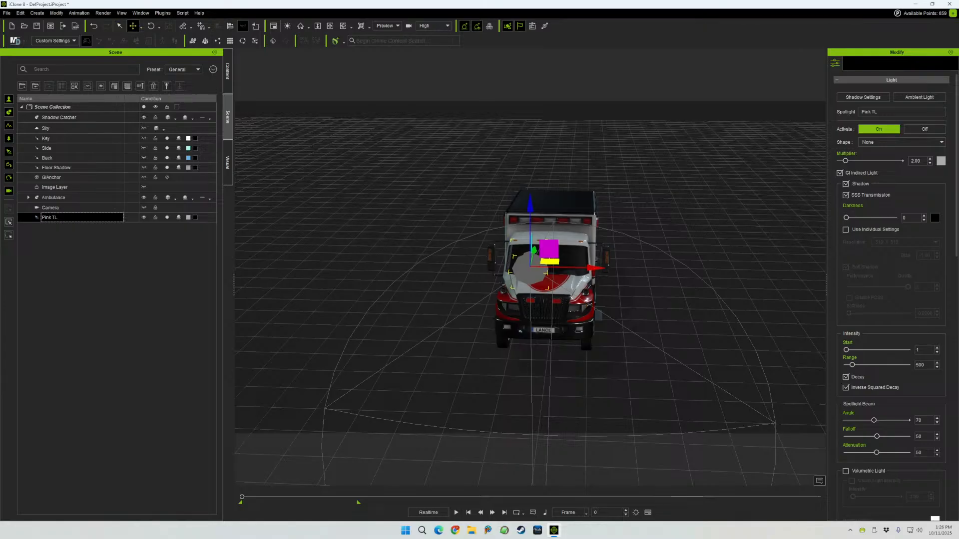
{"action": "left_click_drag", "start_coordinate": [549, 261], "coordinate": [382, 104]}
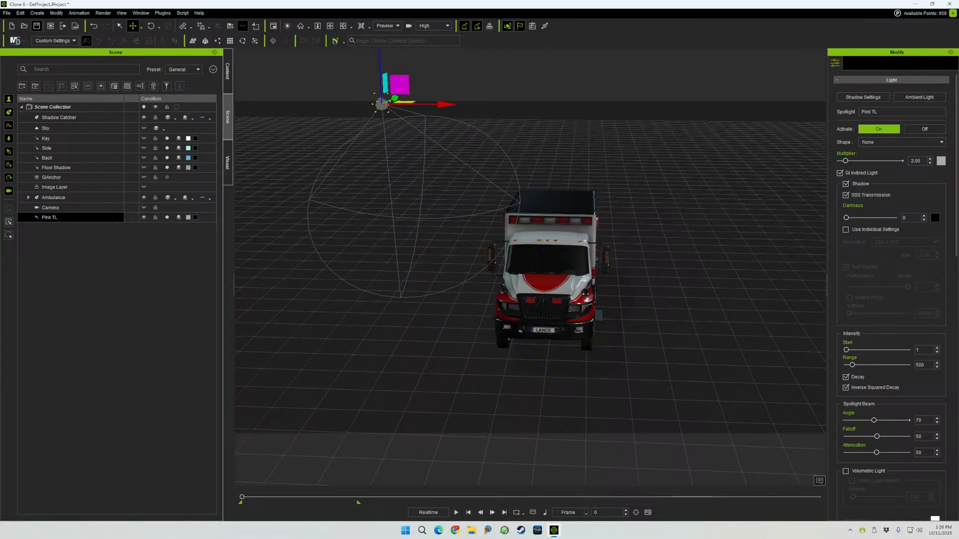
- Create a second spotlight named Yellow BL and place it well to the left of the ambulance, closer than Pink TL
{"action": "left_click", "coordinate": [37, 13]}
{"action": "mouse_move", "coordinate": [60, 101]}
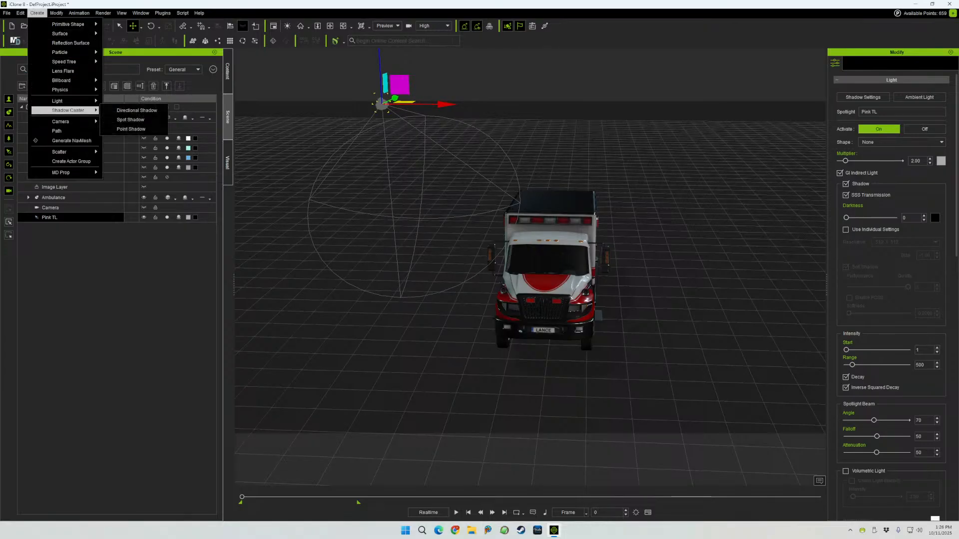
{"action": "left_click", "coordinate": [139, 110]}
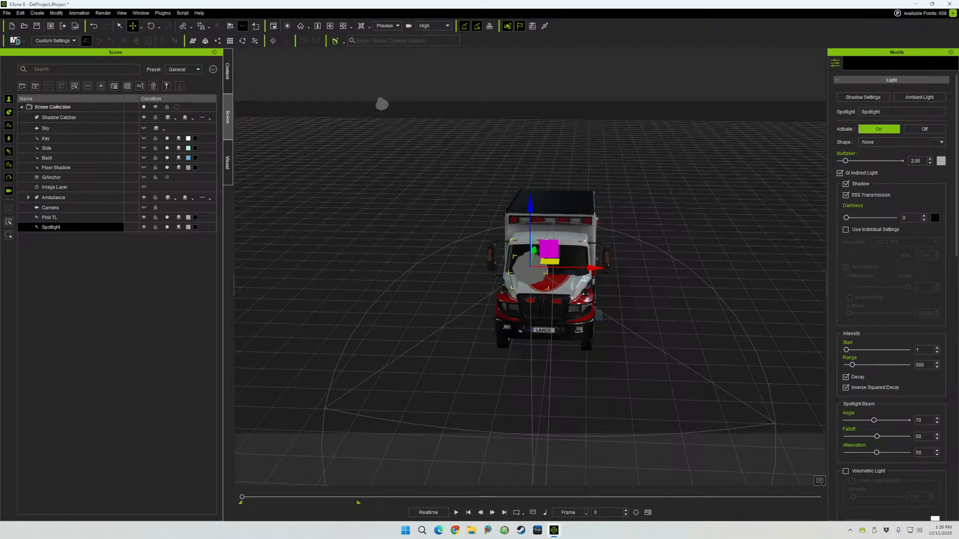
{"action": "double_click", "coordinate": [51, 227]}
{"action": "key", "text": "Return"}
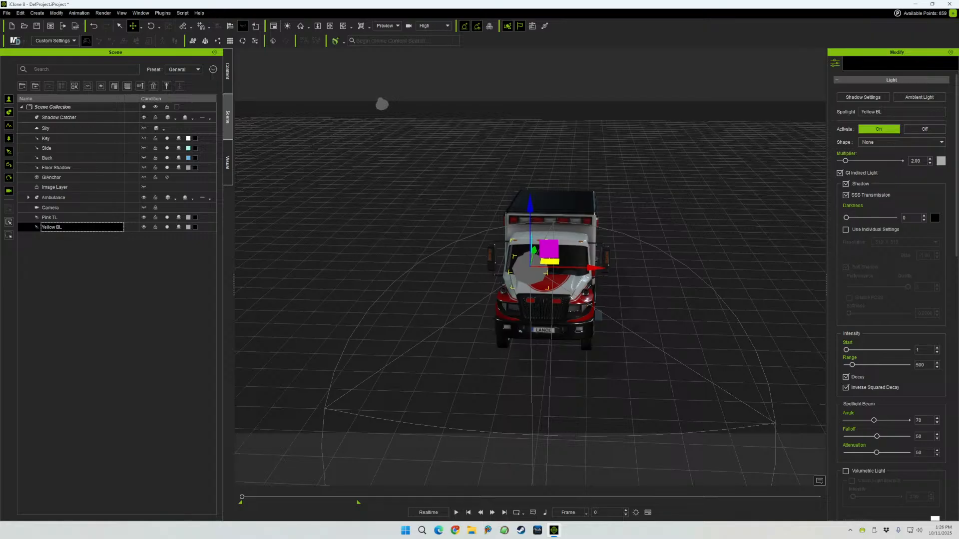
{"action": "left_click_drag", "start_coordinate": [550, 261], "coordinate": [305, 237]}
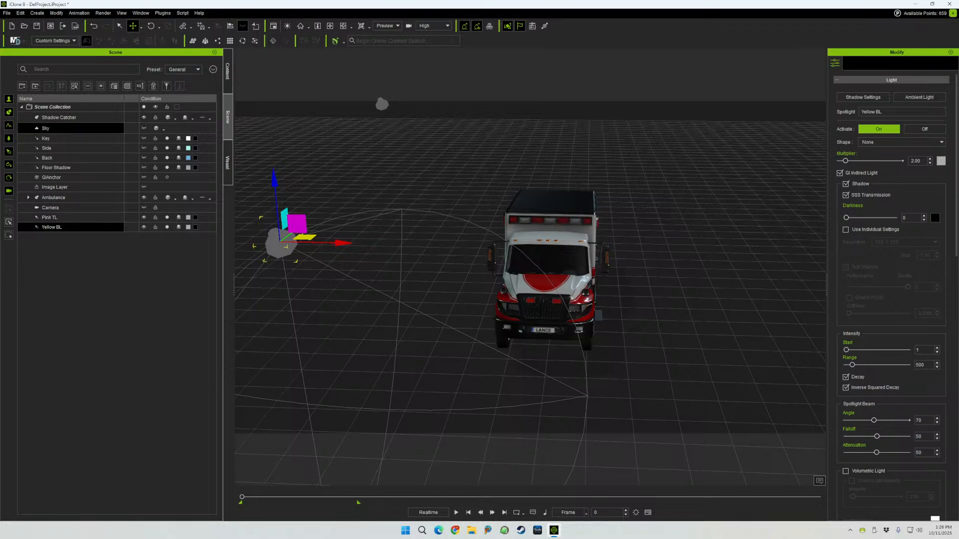
- Create a third spotlight named Blue TR and place it behind the ambulance on the right, opposite Pink TL
{"action": "left_click", "coordinate": [37, 13]}
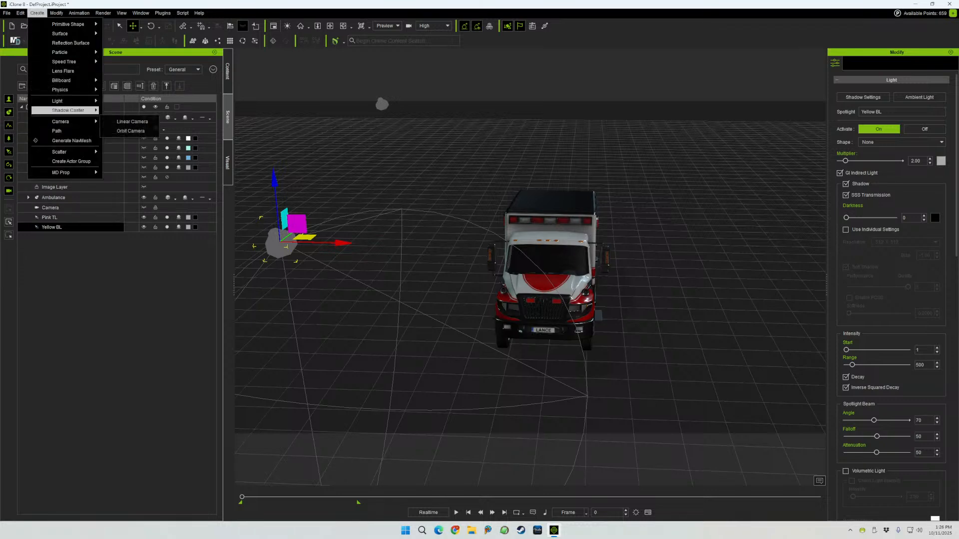
{"action": "mouse_move", "coordinate": [75, 111]}
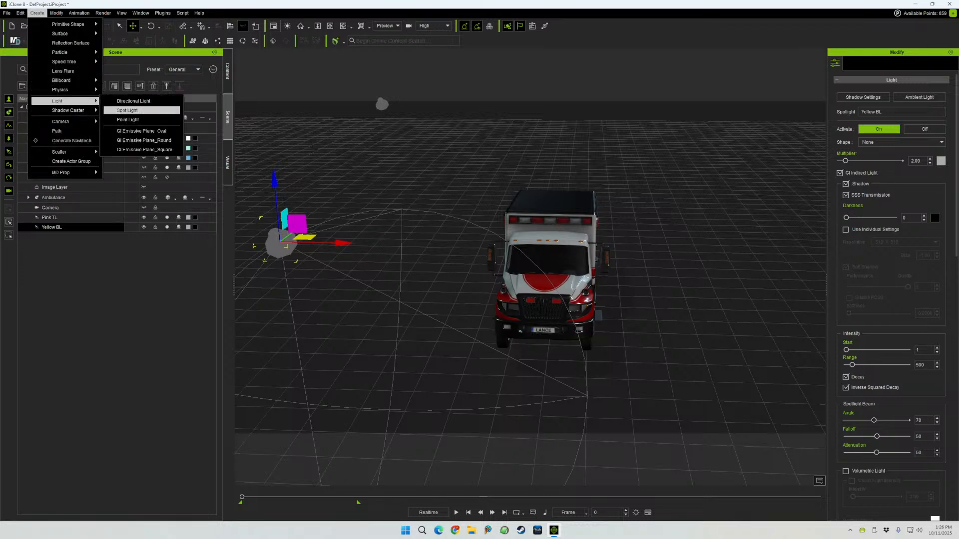
{"action": "left_click", "coordinate": [132, 110]}
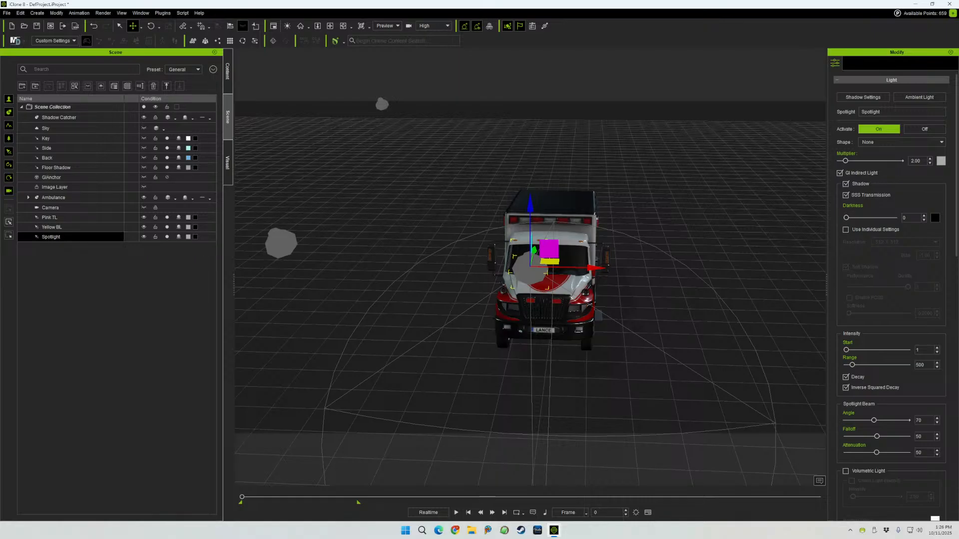
{"action": "double_click", "coordinate": [51, 237]}
{"action": "type", "text": "Blue TR"}
{"action": "key", "text": "Return"}
{"action": "left_click_drag", "start_coordinate": [549, 261], "coordinate": [720, 116]}
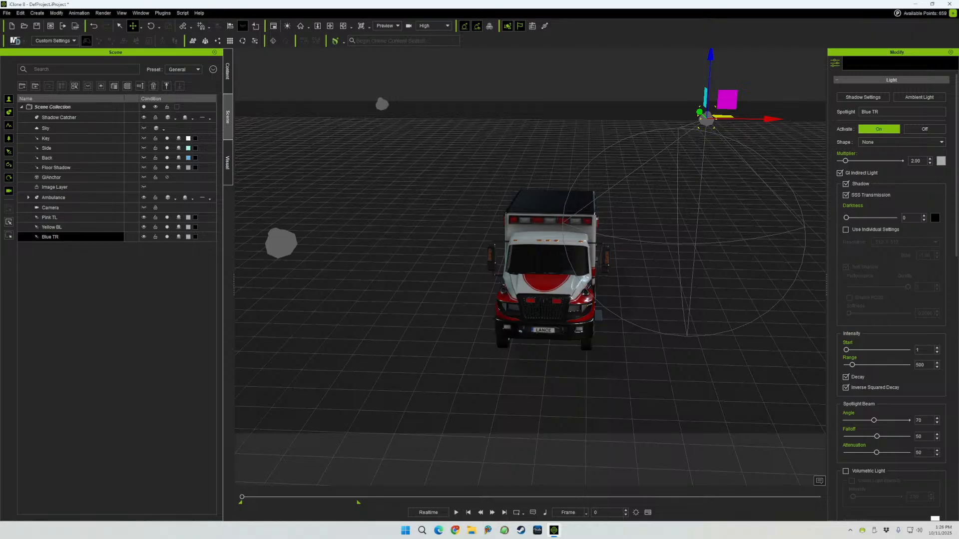
- Create a fourth spotlight named White R and place it far to the right of the ambulance
{"action": "left_click", "coordinate": [37, 13]}
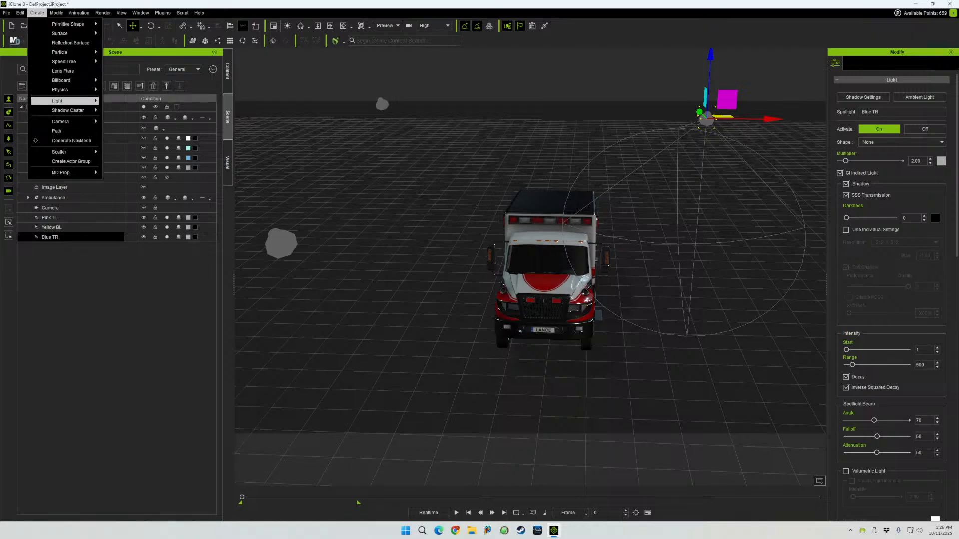
{"action": "mouse_move", "coordinate": [60, 101]}
{"action": "left_click", "coordinate": [128, 110]}
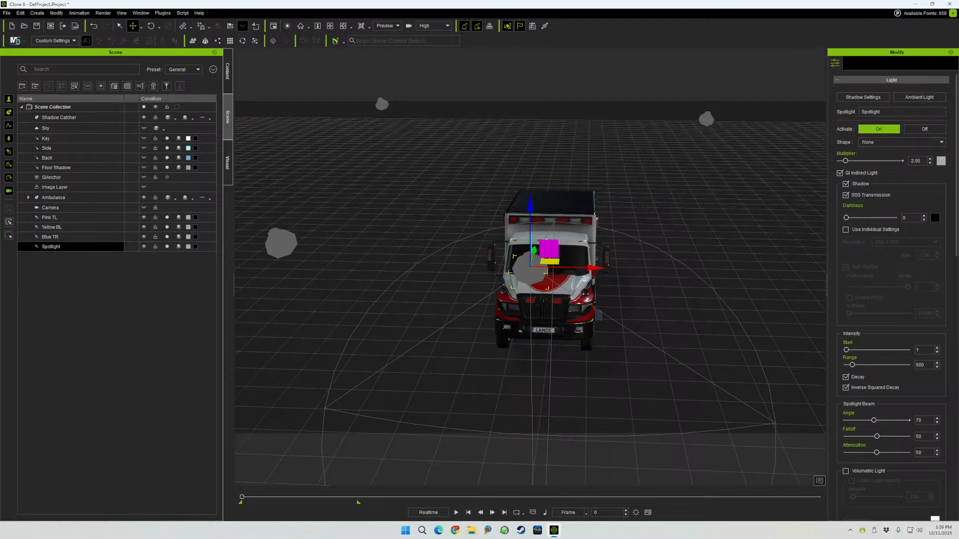
{"action": "double_click", "coordinate": [51, 247]}
{"action": "key", "text": "Return"}
{"action": "left_click_drag", "start_coordinate": [549, 249], "coordinate": [815, 143]}
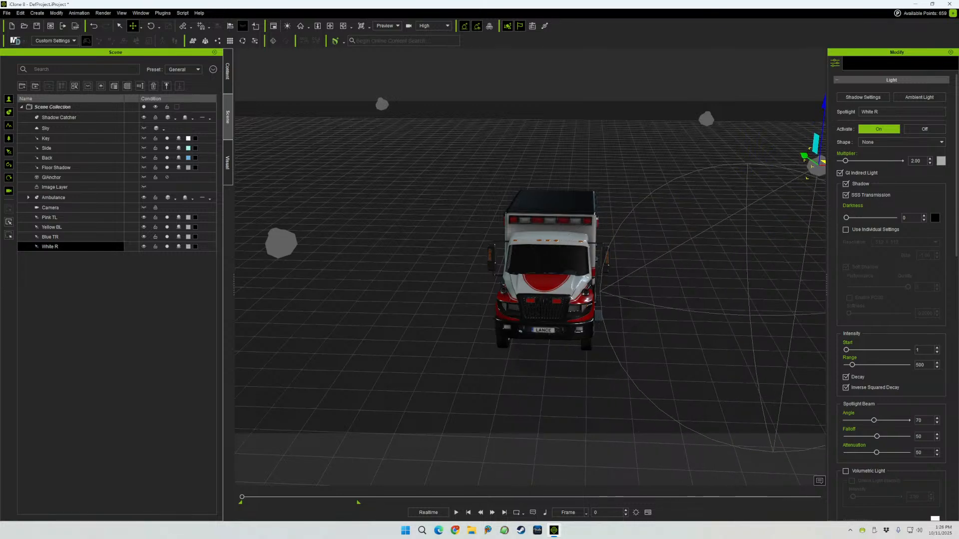
- Reposition the White R spotlight out beside the ambulance, shifting it back until it is level with the rear half of the vehicle
{"action": "right_click_drag", "start_coordinate": [530, 267], "coordinate": [280, 240]}
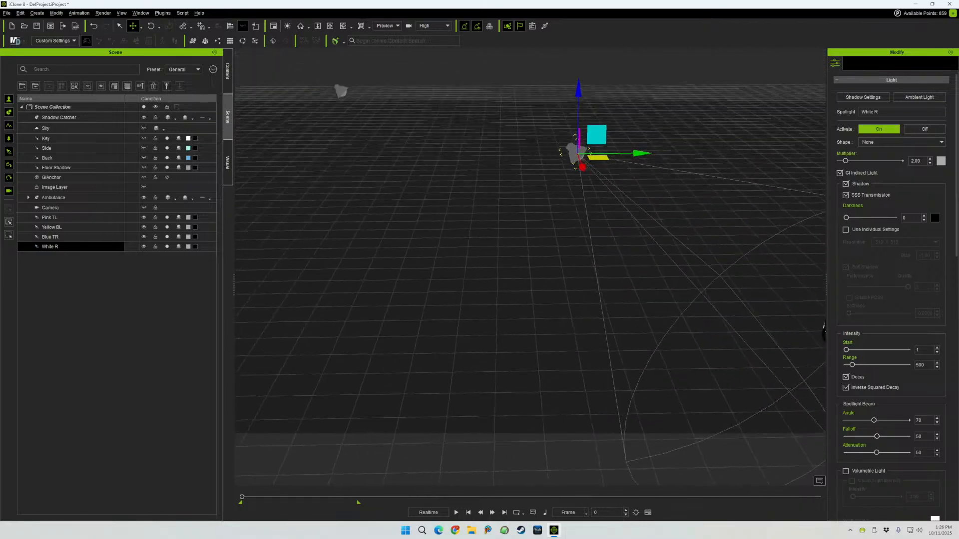
{"action": "scroll", "coordinate": [530, 267], "scroll_direction": "down", "scroll_amount": 5}
{"action": "scroll", "coordinate": [530, 267], "scroll_direction": "down", "scroll_amount": 2}
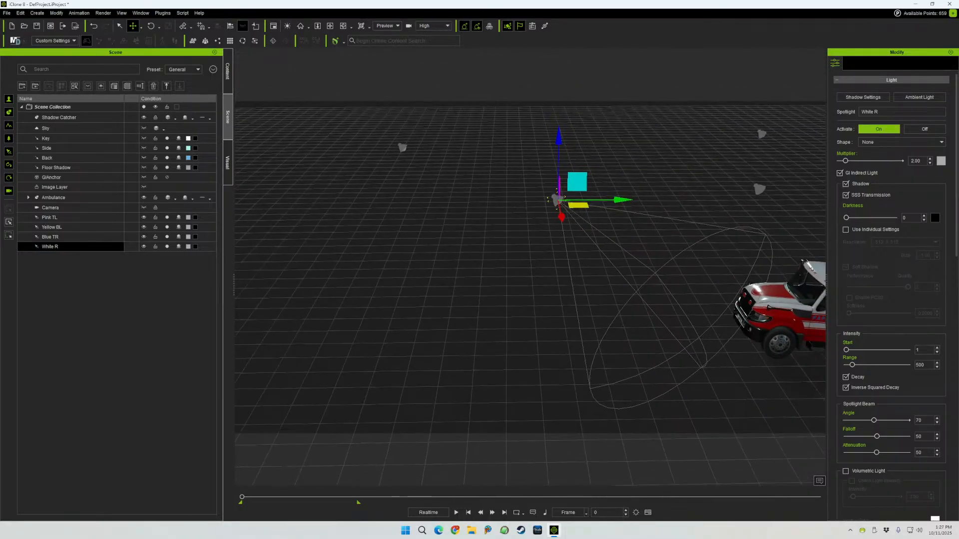
{"action": "middle_click_drag", "start_coordinate": [530, 267], "coordinate": [271, 262]}
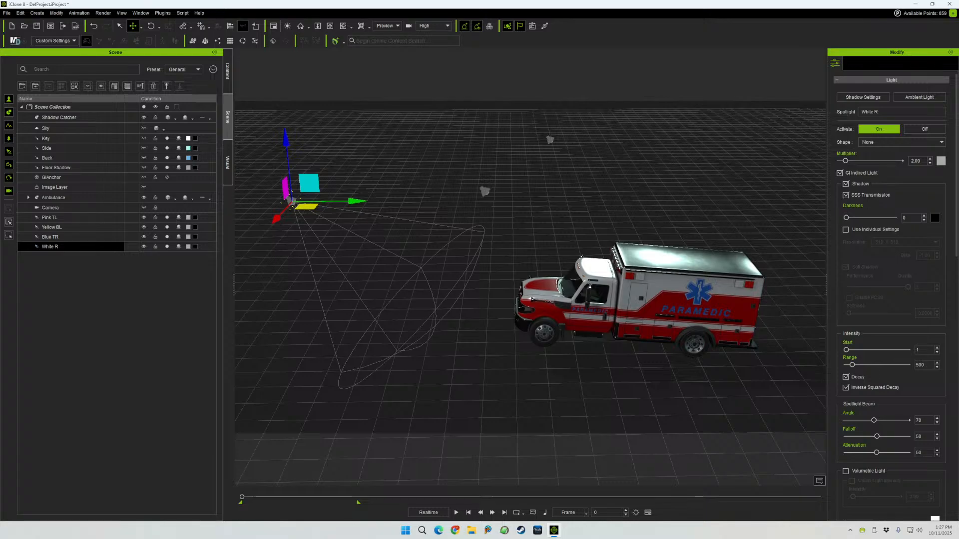
{"action": "left_click_drag", "start_coordinate": [306, 206], "coordinate": [665, 309]}
{"action": "right_click_drag", "start_coordinate": [666, 309], "coordinate": [799, 309]}
{"action": "middle_click_drag", "start_coordinate": [639, 303], "coordinate": [707, 221]}
{"action": "left_click_drag", "start_coordinate": [713, 169], "coordinate": [691, 332]}
{"action": "middle_click_drag", "start_coordinate": [692, 332], "coordinate": [763, 126]}
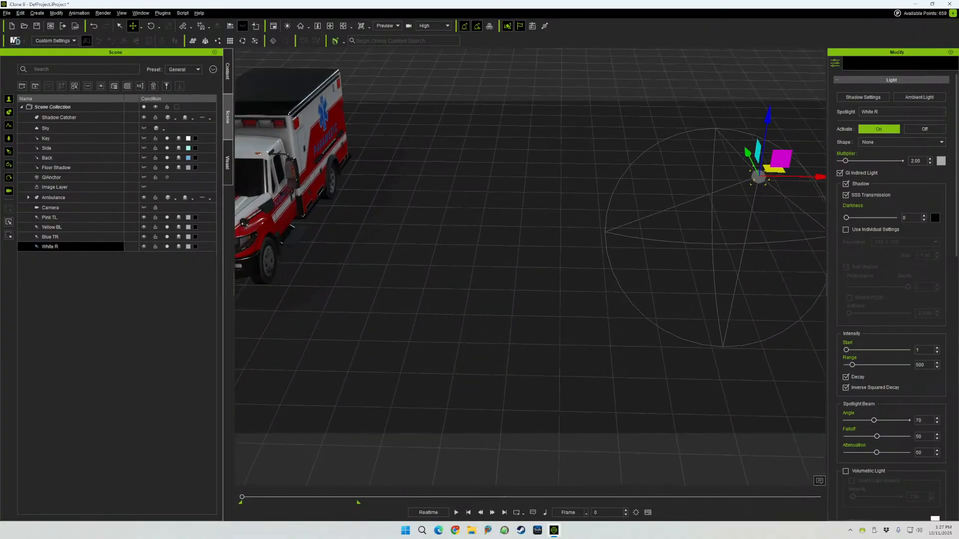
{"action": "right_click_drag", "start_coordinate": [763, 127], "coordinate": [602, 75]}
{"action": "middle_click_drag", "start_coordinate": [721, 139], "coordinate": [587, 144]}
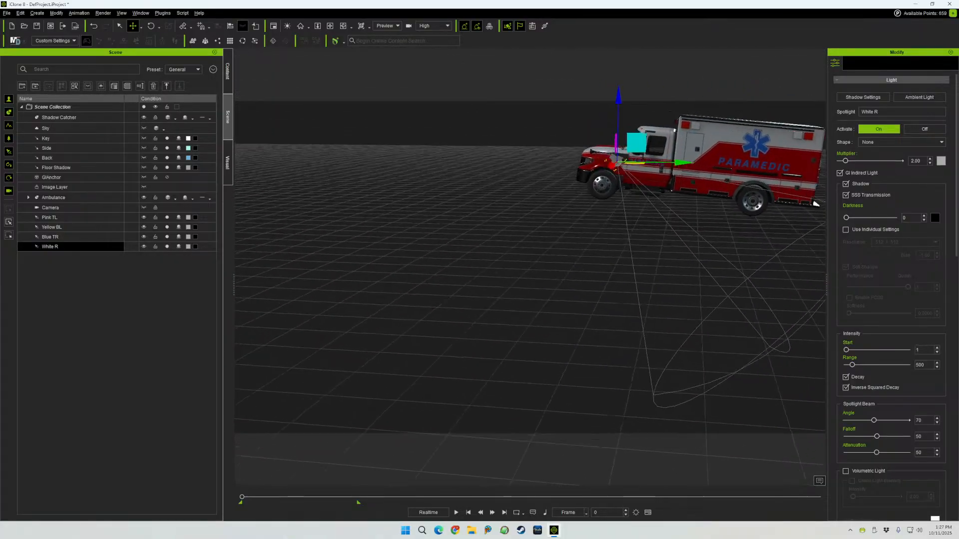
{"action": "right_click_drag", "start_coordinate": [586, 144], "coordinate": [609, 151]}
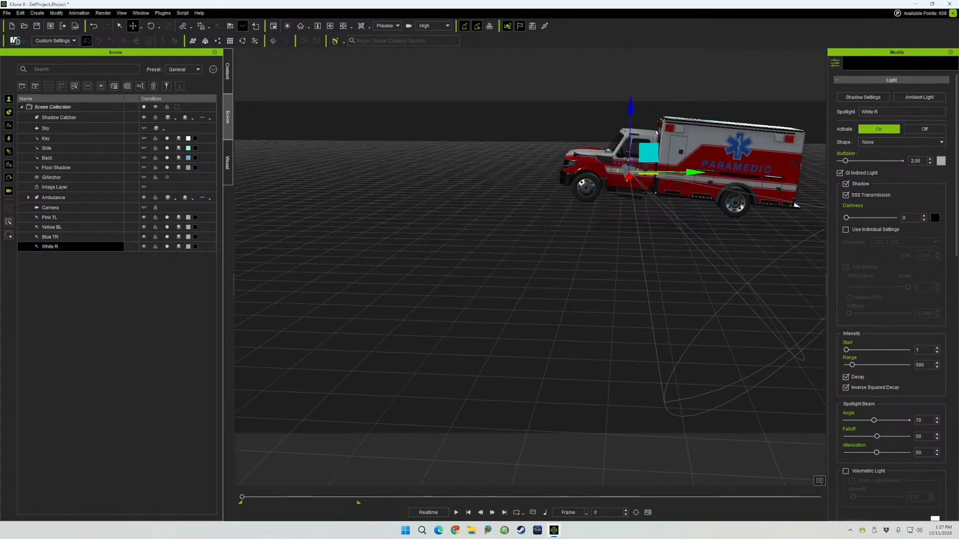
{"action": "left_click_drag", "start_coordinate": [689, 172], "coordinate": [768, 173]}
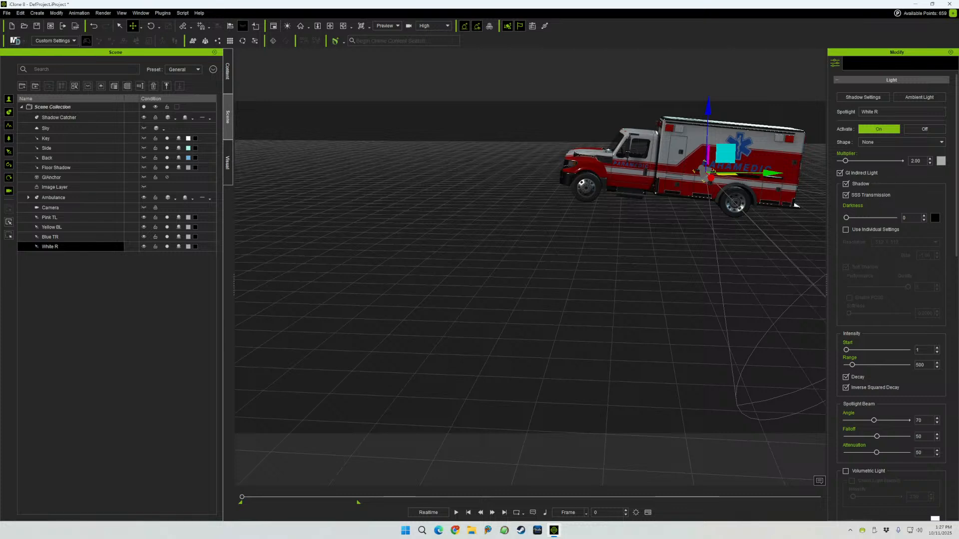
- Rotate the White R spotlight so its beam points sideways at the ambulance
{"action": "key", "text": "e"}
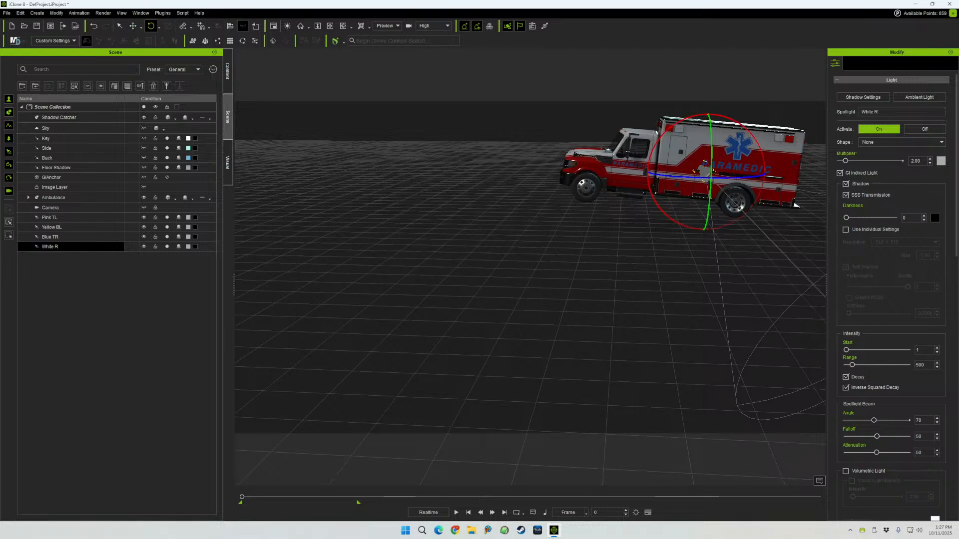
{"action": "left_click_drag", "start_coordinate": [713, 170], "coordinate": [677, 176]}
{"action": "middle_click_drag", "start_coordinate": [795, 204], "coordinate": [819, 210]}
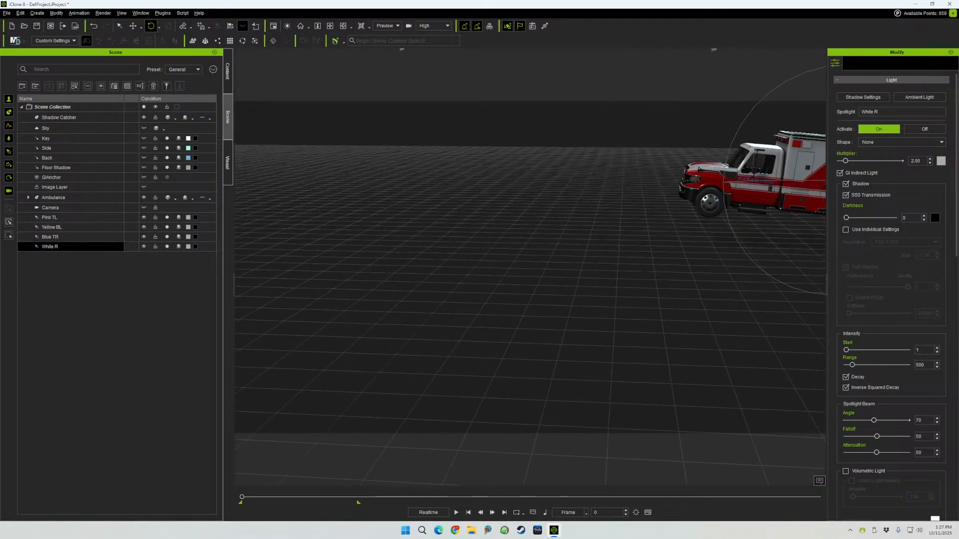
{"action": "right_click_drag", "start_coordinate": [649, 210], "coordinate": [739, 220]}
{"action": "scroll", "coordinate": [530, 268], "scroll_direction": "down", "scroll_amount": 4}
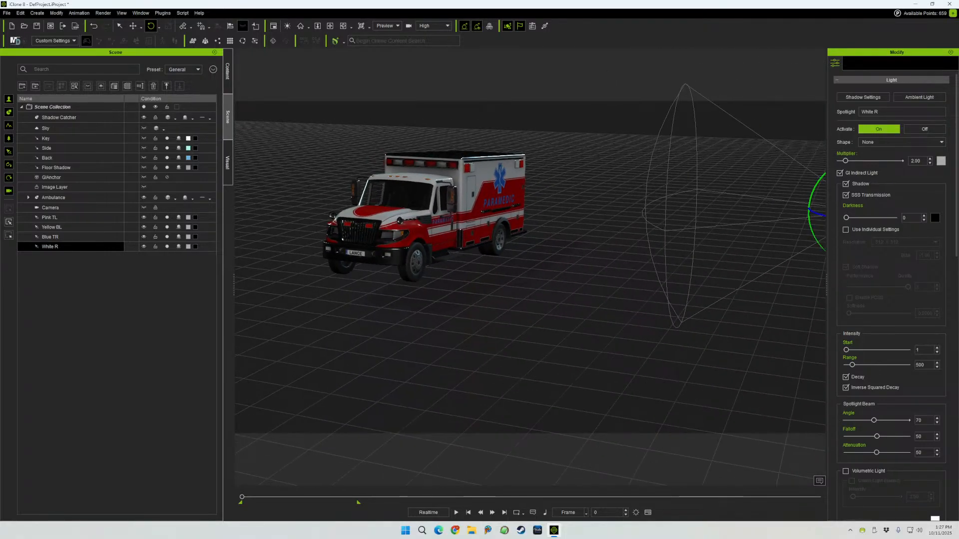
- Move the White R spotlight closer to the ambulance's side and raise its range to about 1173
{"action": "right_click_drag", "start_coordinate": [530, 267], "coordinate": [585, 292]}
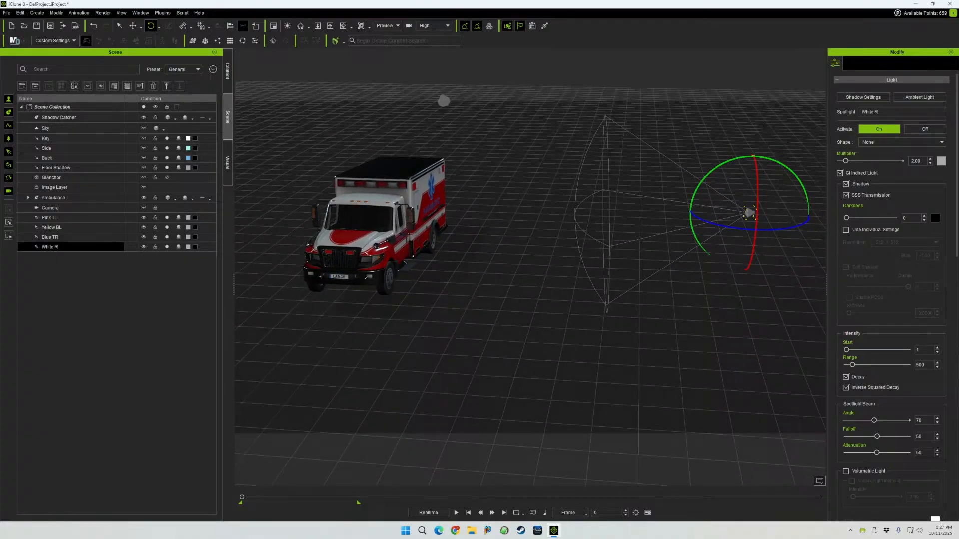
{"action": "key", "text": "w"}
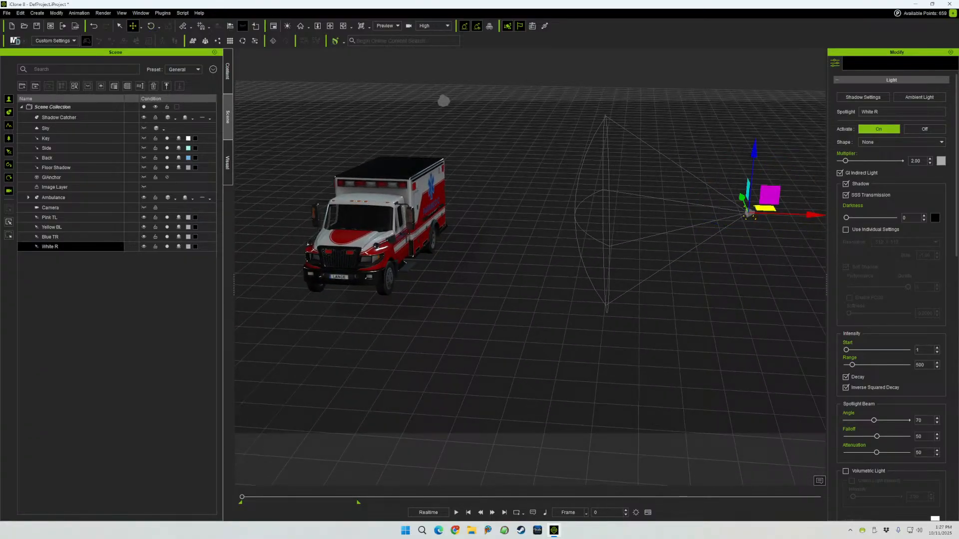
{"action": "left_click_drag", "start_coordinate": [764, 207], "coordinate": [616, 198]}
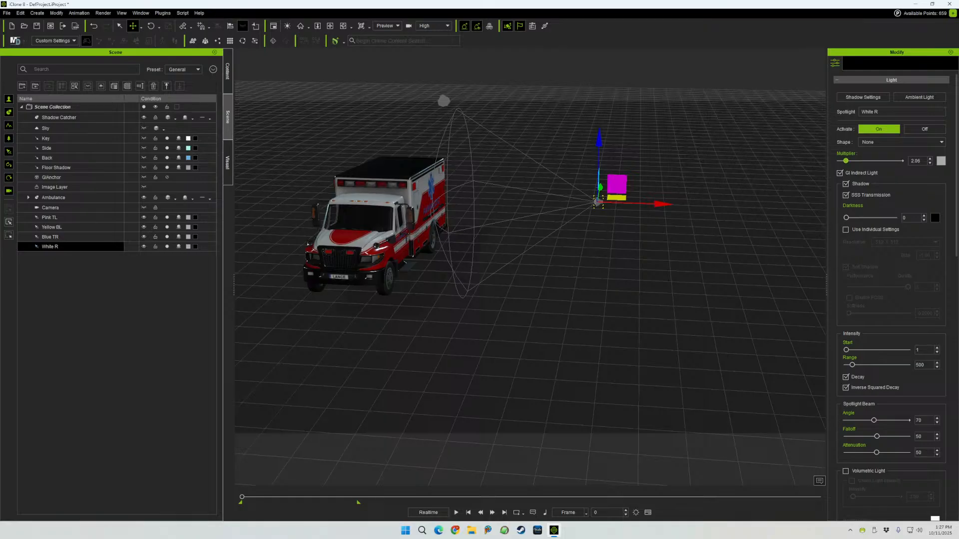
{"action": "scroll", "coordinate": [891, 300], "scroll_direction": "down", "scroll_amount": 3}
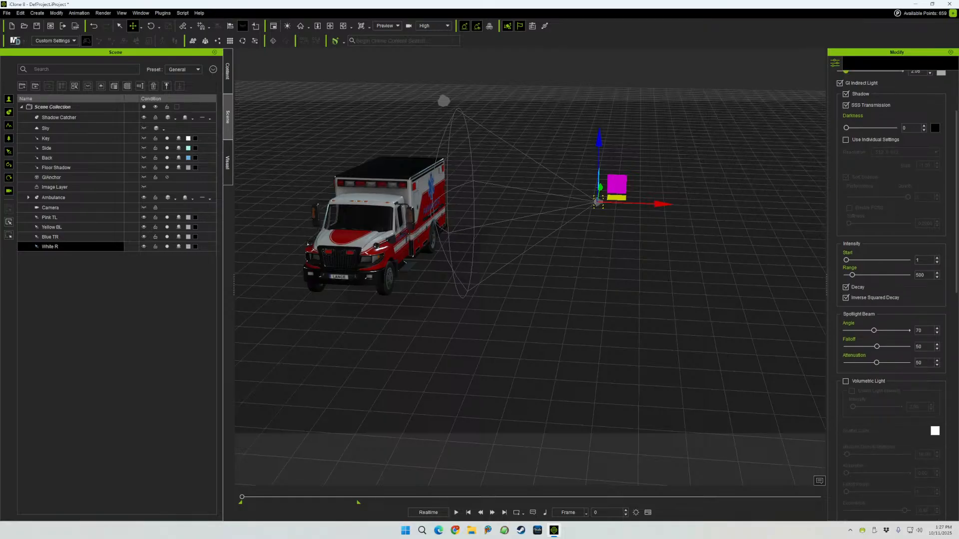
{"action": "left_click_drag", "start_coordinate": [852, 275], "coordinate": [860, 275]}
- Shift the White R spotlight out beyond the ambulance's rear corner and rotate its beam further towards the front of the vehicle
{"action": "right_click_drag", "start_coordinate": [529, 270], "coordinate": [334, 325]}
{"action": "left_click_drag", "start_coordinate": [599, 204], "coordinate": [698, 190]}
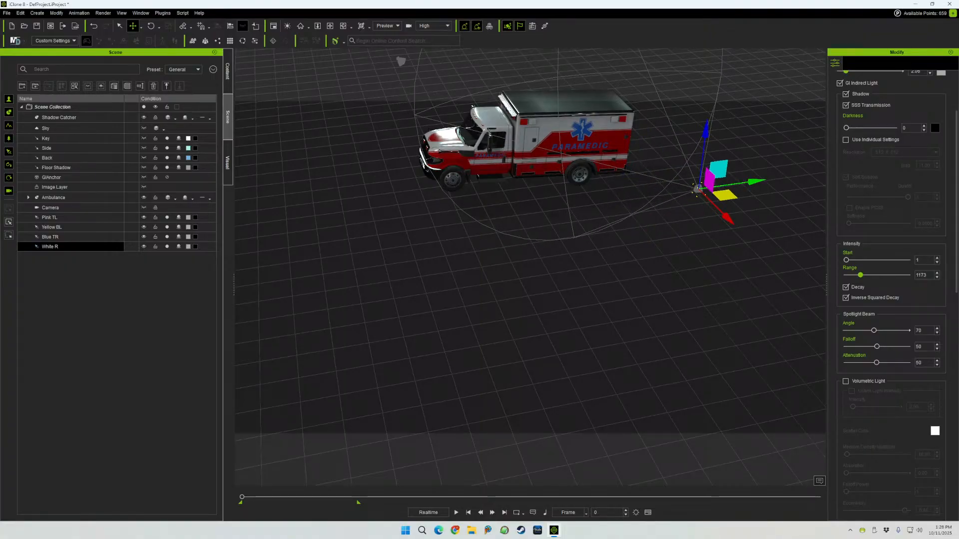
{"action": "key", "text": "e"}
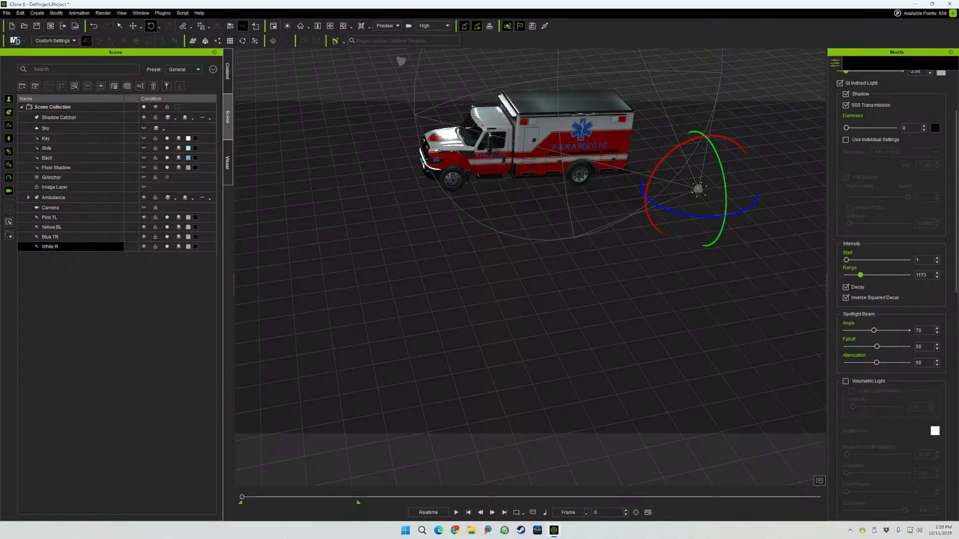
{"action": "left_click_drag", "start_coordinate": [674, 212], "coordinate": [699, 216]}
- Select the Blue TR spotlight and turn it around horizontally so its beam points forward in the ambulance's facing direction
{"action": "right_click_drag", "start_coordinate": [529, 267], "coordinate": [654, 269]}
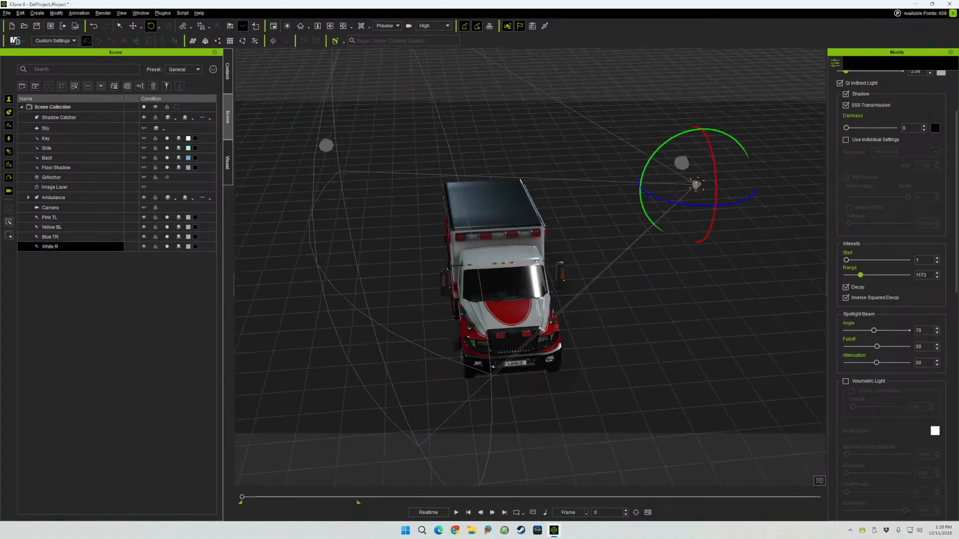
{"action": "middle_click_drag", "start_coordinate": [655, 269], "coordinate": [562, 344]}
{"action": "left_click", "coordinate": [538, 277]}
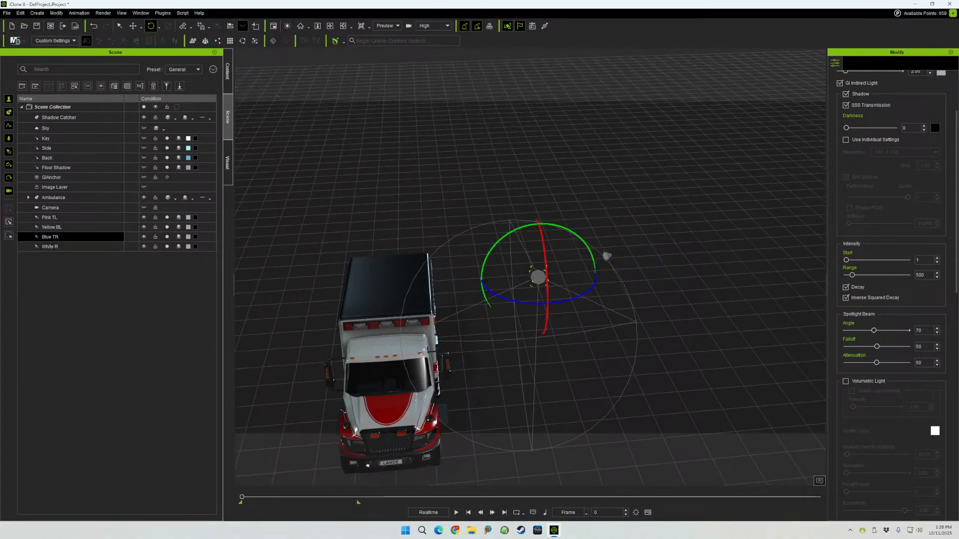
{"action": "right_click_drag", "start_coordinate": [537, 277], "coordinate": [424, 277]}
{"action": "middle_click_drag", "start_coordinate": [538, 277], "coordinate": [565, 168]}
{"action": "right_click_drag", "start_coordinate": [565, 168], "coordinate": [570, 149]}
{"action": "middle_click_drag", "start_coordinate": [565, 167], "coordinate": [485, 175]}
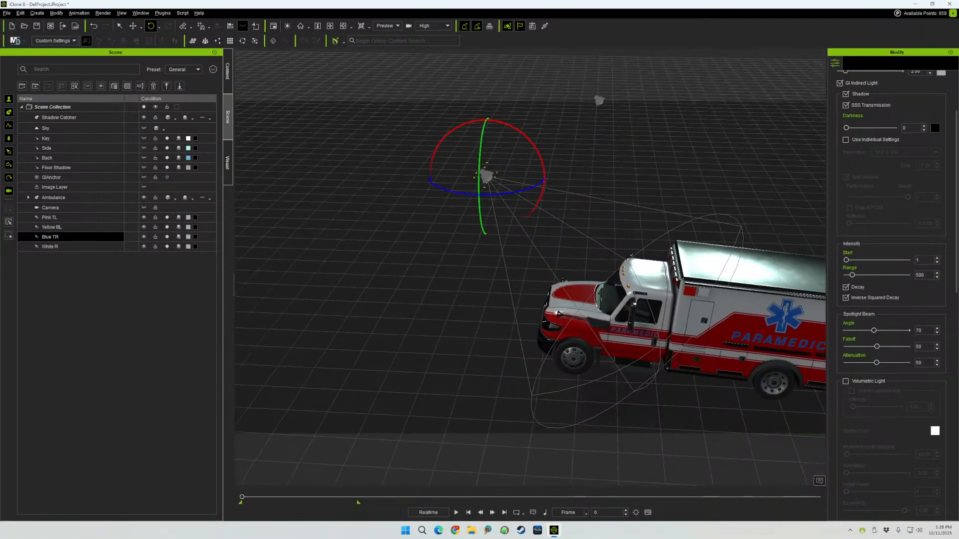
{"action": "left_click_drag", "start_coordinate": [504, 193], "coordinate": [438, 189]}
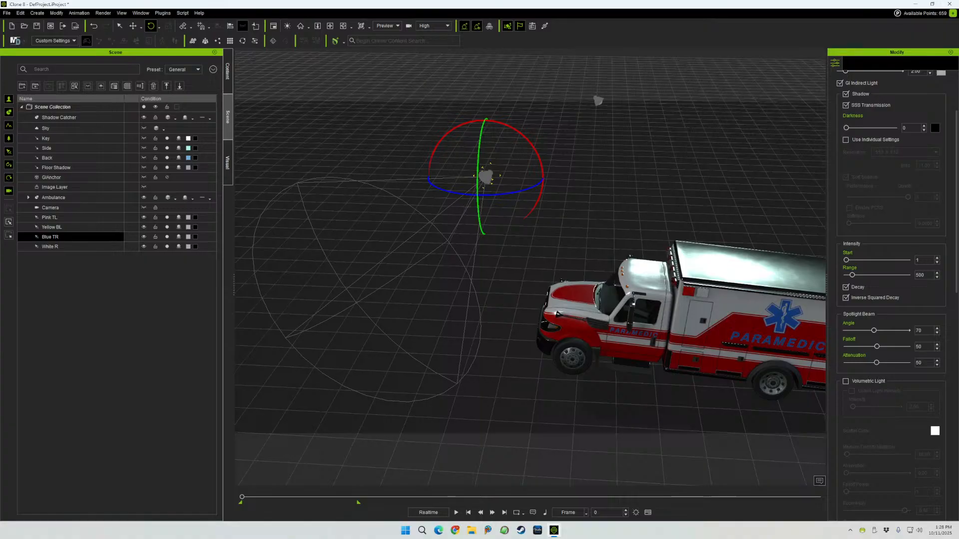
- Slide the Blue TR spotlight back along the ambulance's length to its rear and increase its range to about 895
{"action": "key", "text": "w"}
{"action": "scroll", "coordinate": [530, 267], "scroll_direction": "down", "scroll_amount": 3}
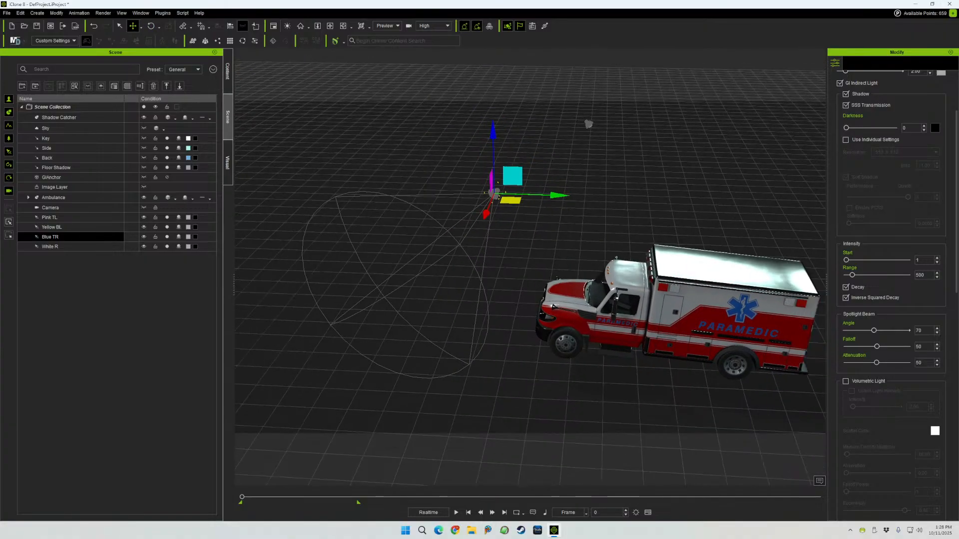
{"action": "mouse_move", "coordinate": [530, 267]}
{"action": "right_mouse_down"}
{"action": "mouse_move", "coordinate": [549, 270]}
{"action": "mouse_move", "coordinate": [527, 250]}
{"action": "right_mouse_up"}
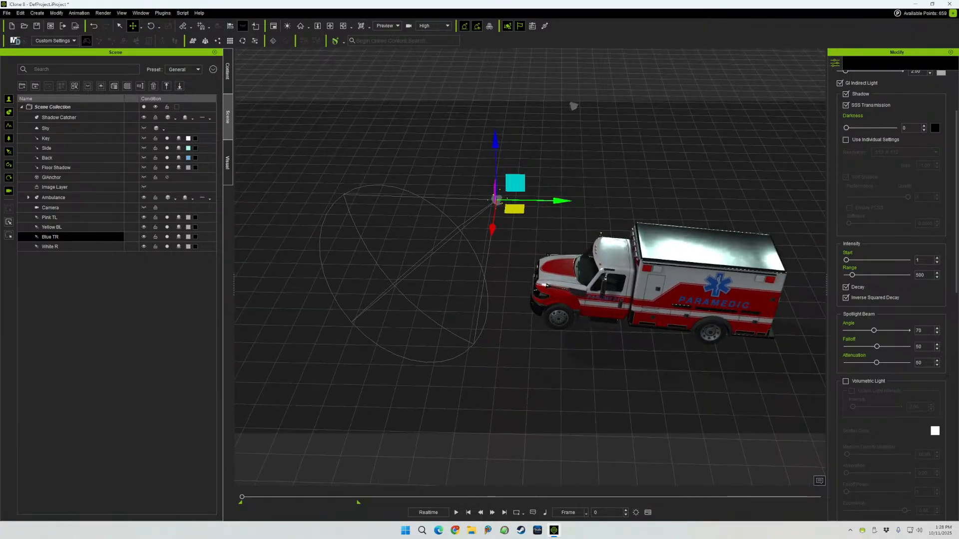
{"action": "left_click_drag", "start_coordinate": [542, 202], "coordinate": [934, 204]}
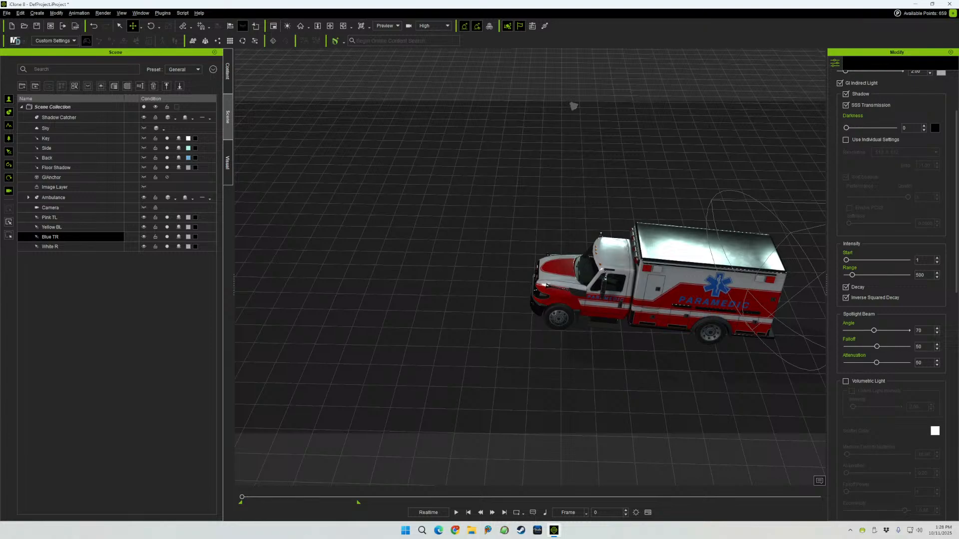
{"action": "right_click_drag", "start_coordinate": [529, 267], "coordinate": [614, 186]}
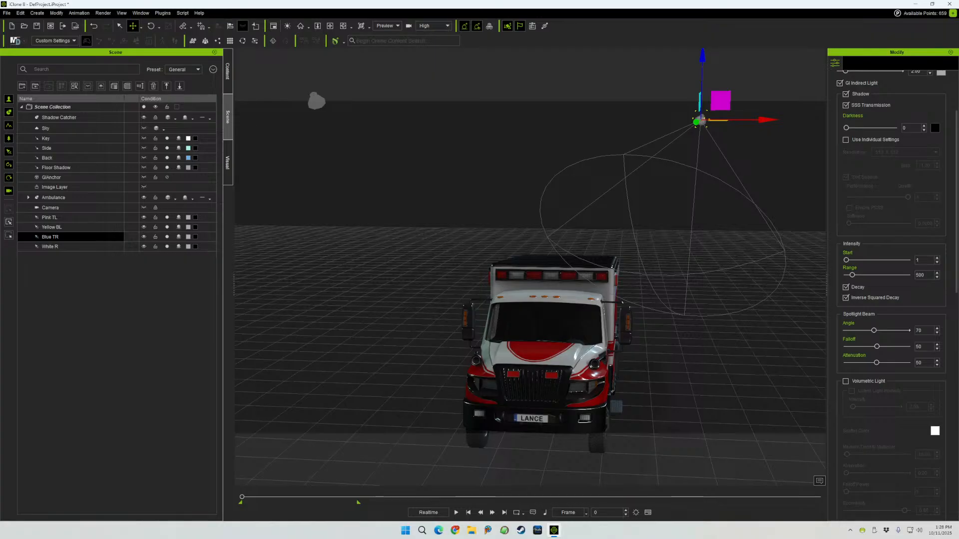
{"action": "left_click_drag", "start_coordinate": [852, 275], "coordinate": [857, 275]}
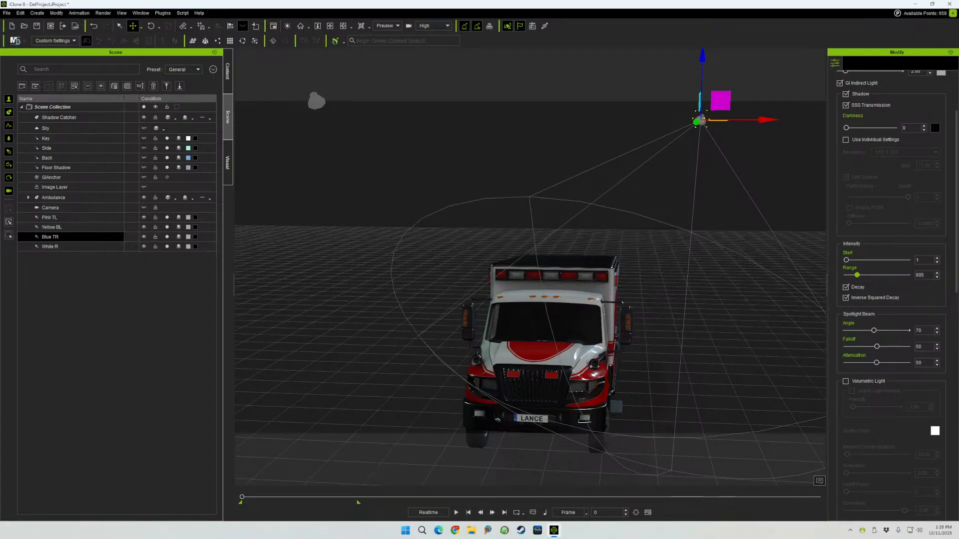
- Select the Pink TL spotlight and turn it horizontally so its beam points forward in the ambulance's facing direction
{"action": "left_click", "coordinate": [50, 217]}
{"action": "middle_click_drag", "start_coordinate": [529, 269], "coordinate": [374, 345]}
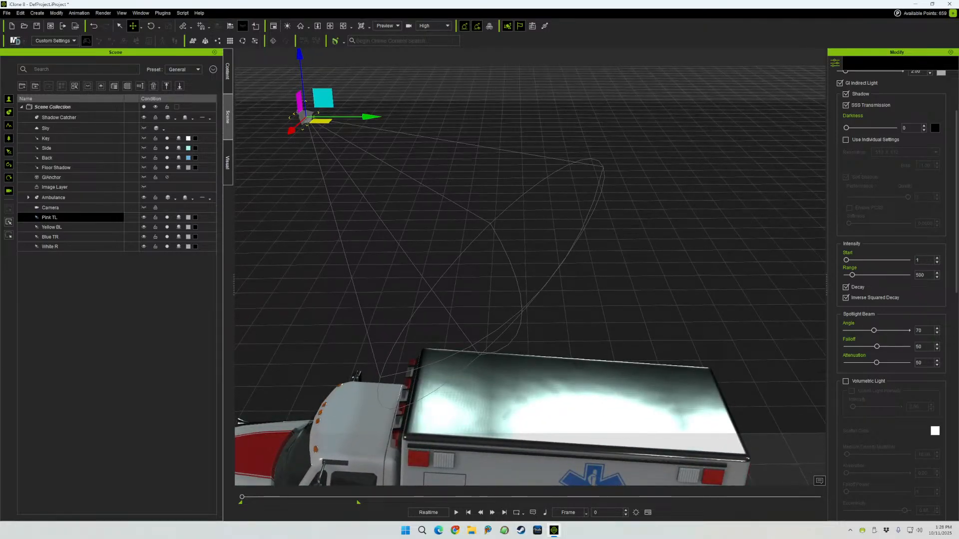
{"action": "key", "text": "e"}
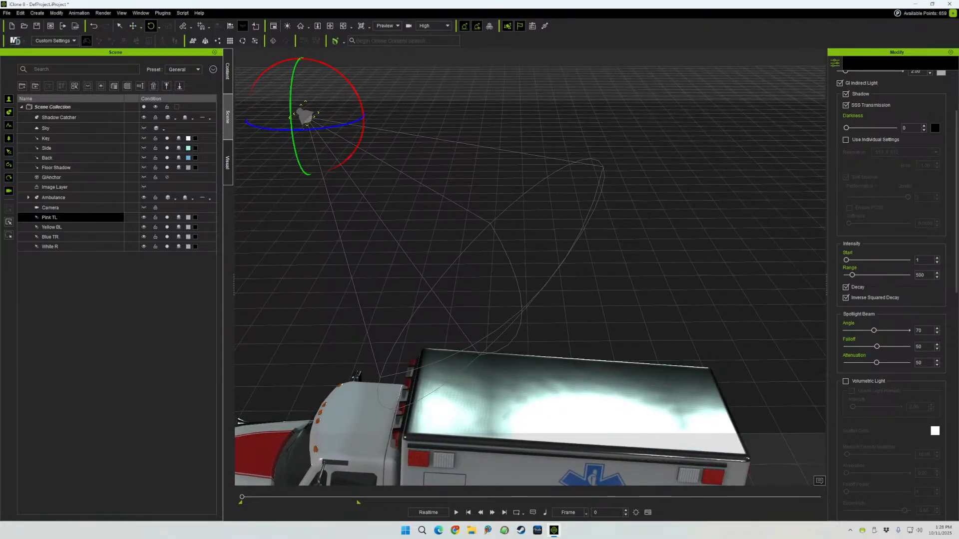
{"action": "left_click_drag", "start_coordinate": [340, 127], "coordinate": [292, 131]}
- Move the Pink TL spotlight back above and behind the ambulance and increase its range to about 925
{"action": "left_click", "coordinate": [133, 26]}
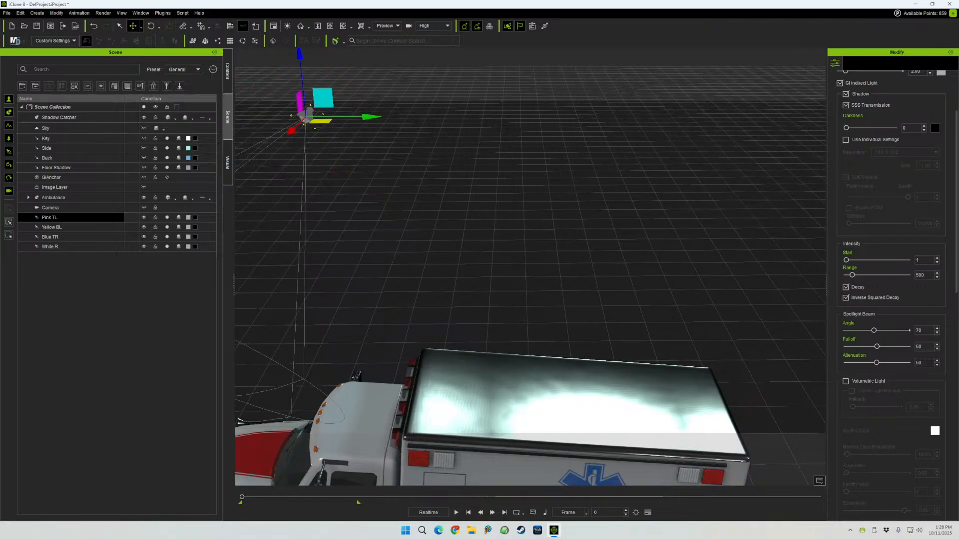
{"action": "left_click_drag", "start_coordinate": [304, 115], "coordinate": [495, 76]}
{"action": "scroll", "coordinate": [530, 267], "scroll_direction": "down", "scroll_amount": 6}
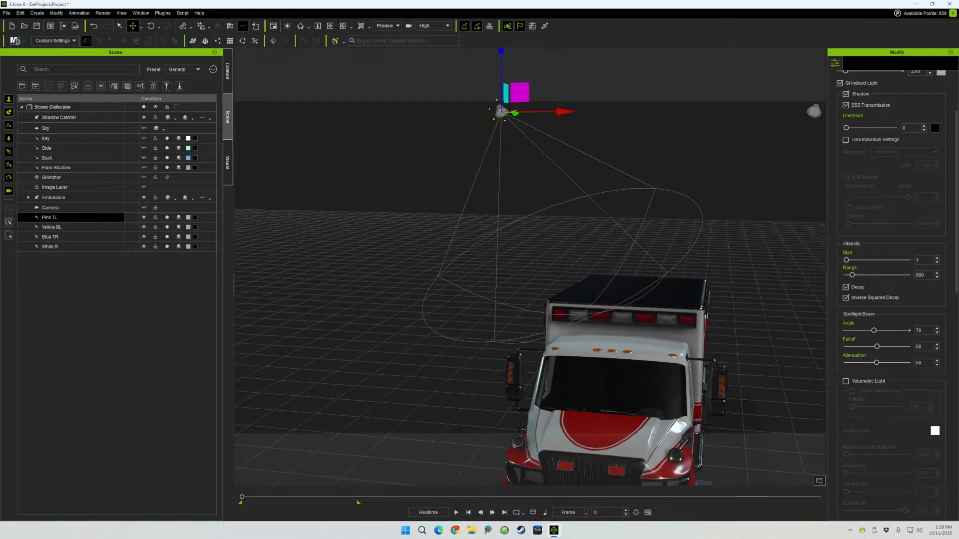
{"action": "scroll", "coordinate": [530, 267], "scroll_direction": "down", "scroll_amount": 3}
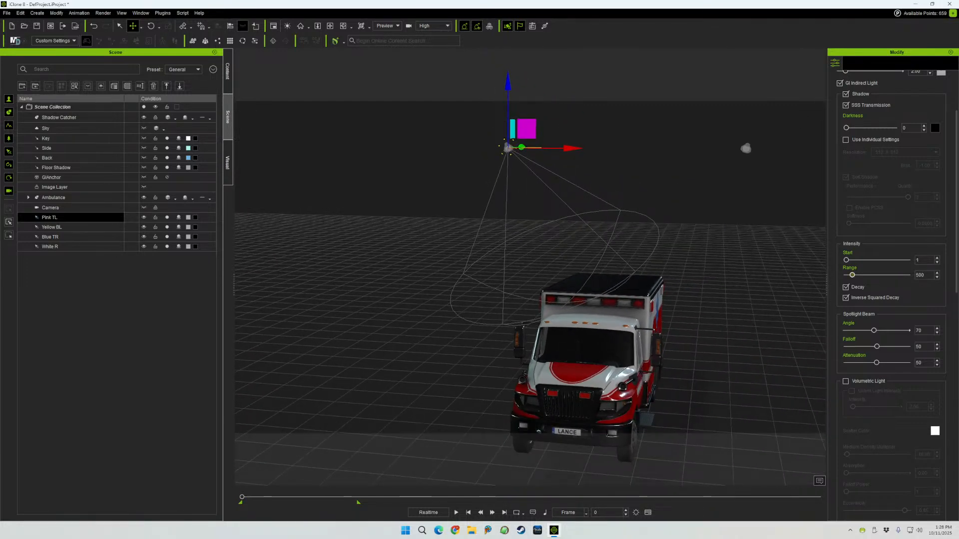
{"action": "left_click_drag", "start_coordinate": [852, 275], "coordinate": [858, 275]}
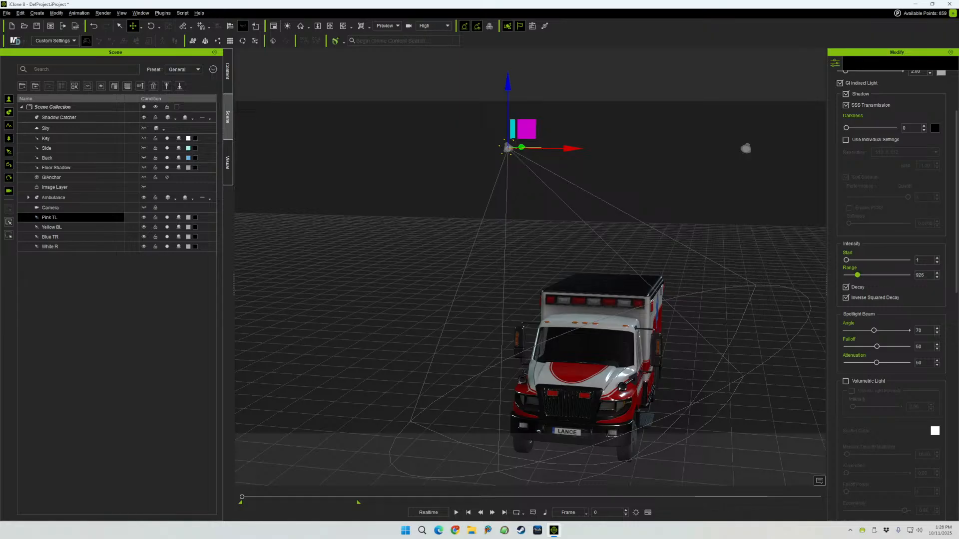
- Select the Yellow BL spotlight in front of the ambulance and lower it vertically to near ground level
{"action": "middle_click_drag", "start_coordinate": [530, 267], "coordinate": [652, 218]}
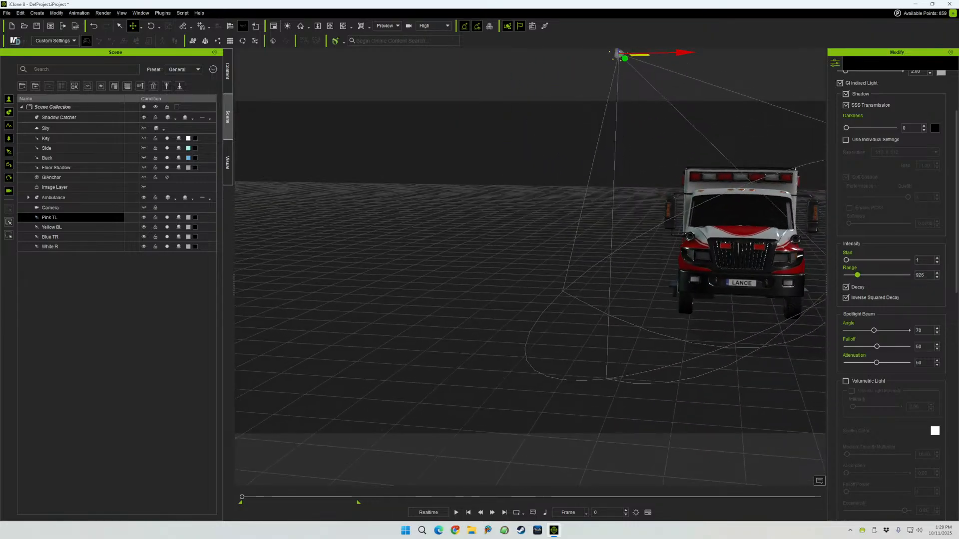
{"action": "left_click", "coordinate": [51, 227]}
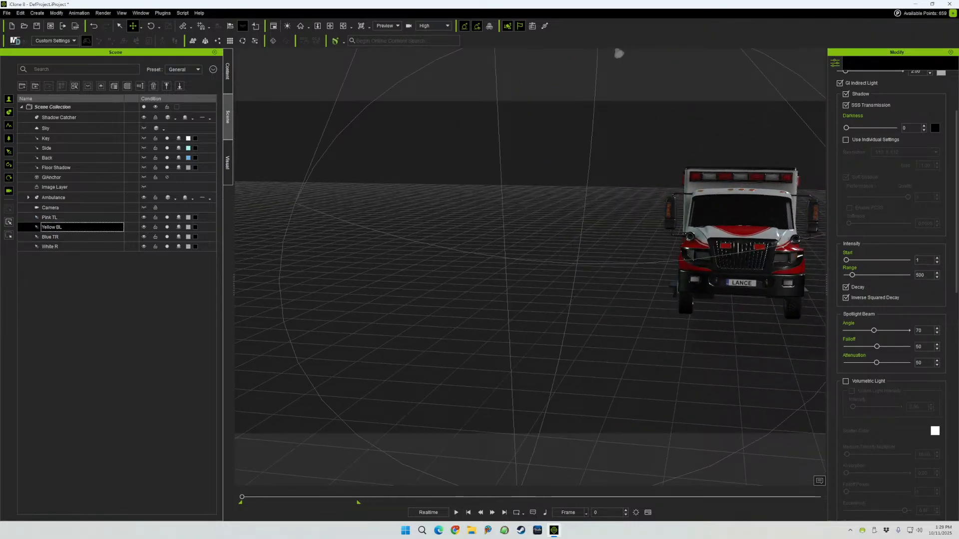
{"action": "scroll", "coordinate": [530, 267], "scroll_direction": "down", "scroll_amount": 5}
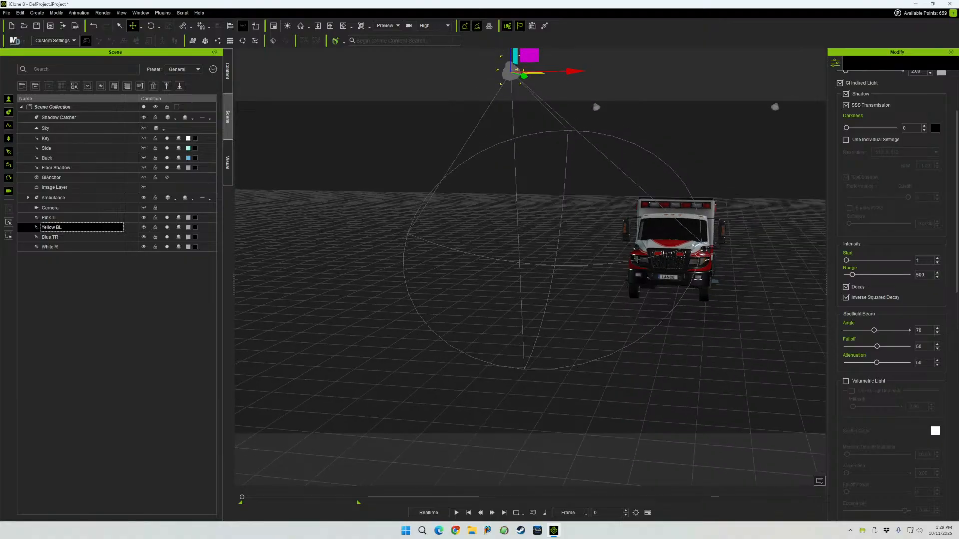
{"action": "middle_click_drag", "start_coordinate": [530, 267], "coordinate": [486, 303]}
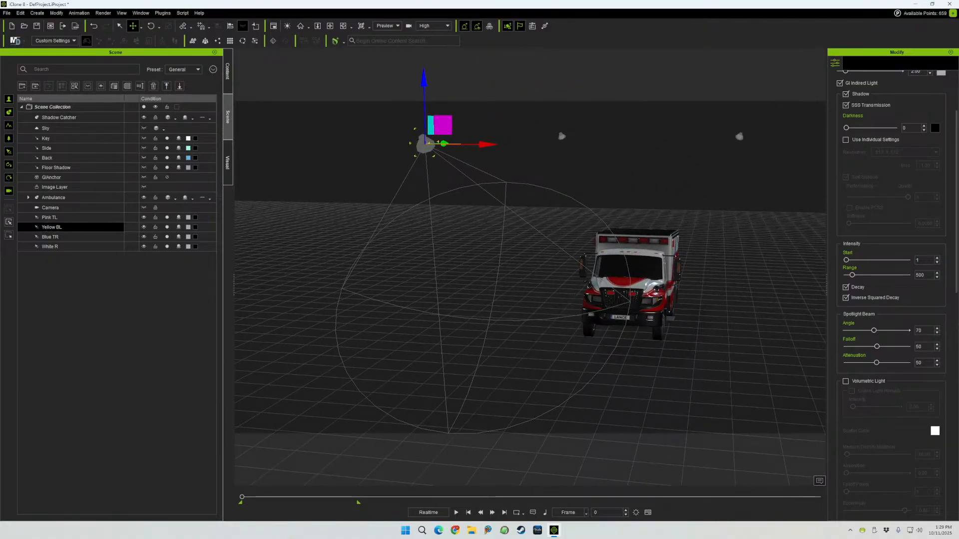
{"action": "left_click_drag", "start_coordinate": [423, 80], "coordinate": [431, 425]}
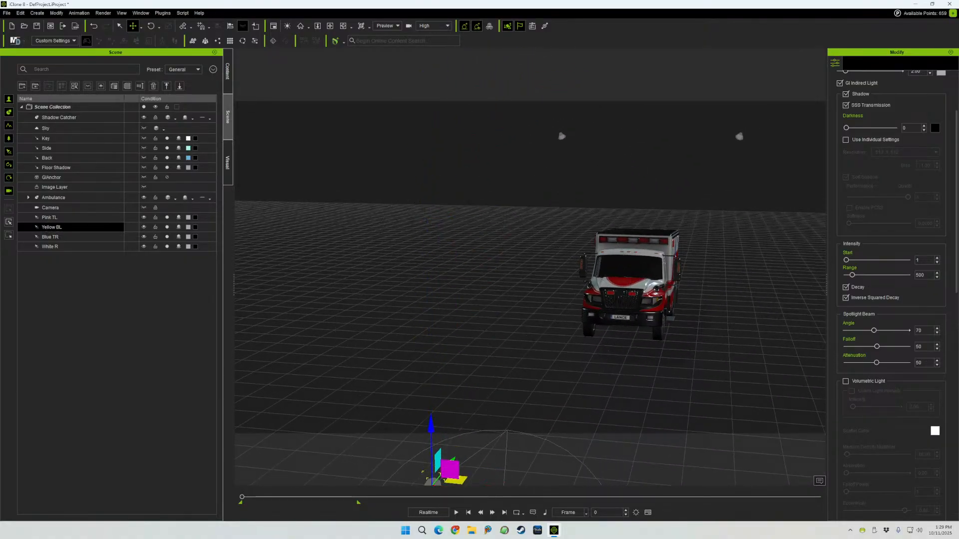
{"action": "middle_click_drag", "start_coordinate": [431, 425], "coordinate": [453, 178]}
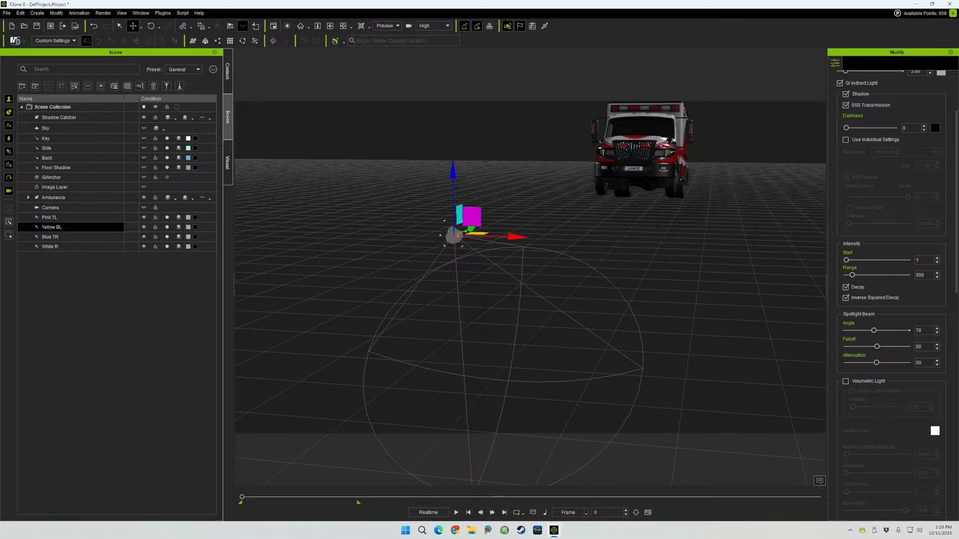
- Tilt the Yellow BL spotlight upward and turn it horizontally so its beam aims at the ambulance
{"action": "key", "text": "e"}
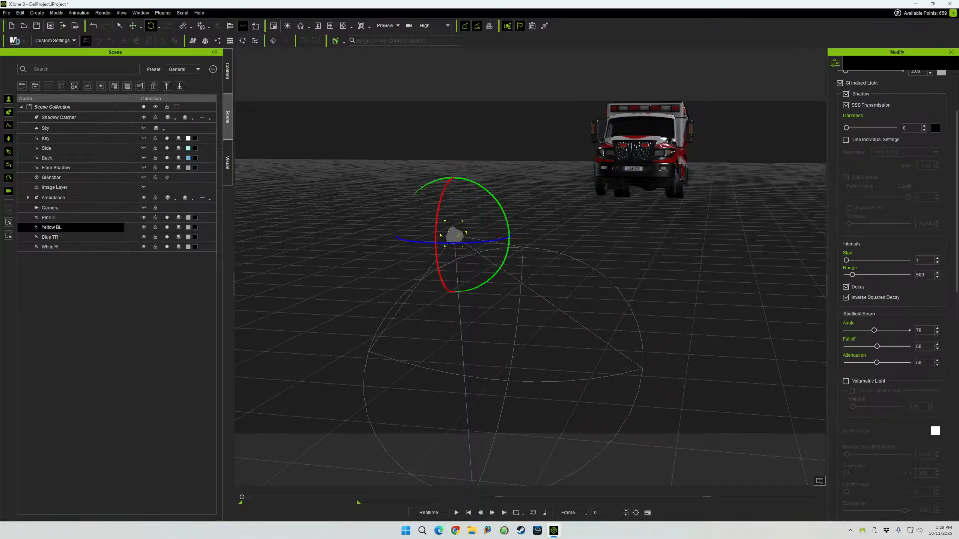
{"action": "left_click_drag", "start_coordinate": [437, 209], "coordinate": [441, 324]}
{"action": "left_click_drag", "start_coordinate": [474, 242], "coordinate": [440, 242]}
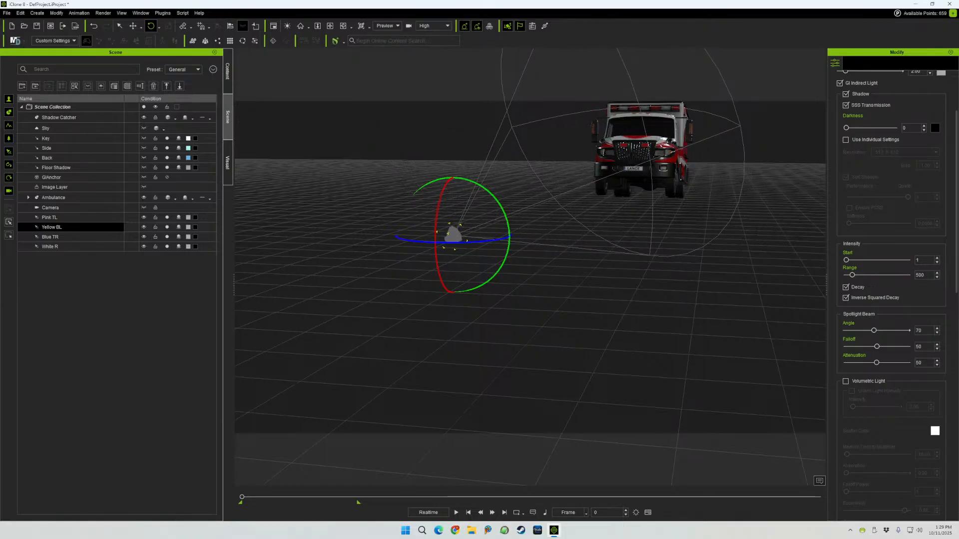
- Move the Yellow BL spotlight along the ground closer to the front of the ambulance
{"action": "middle_click_drag", "start_coordinate": [453, 235], "coordinate": [375, 310]}
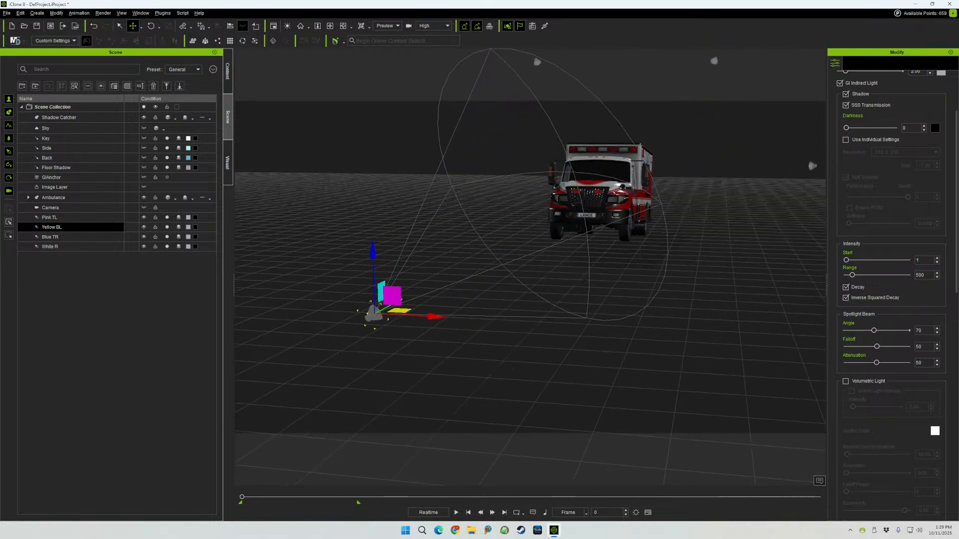
{"action": "right_click_drag", "start_coordinate": [375, 309], "coordinate": [330, 360]}
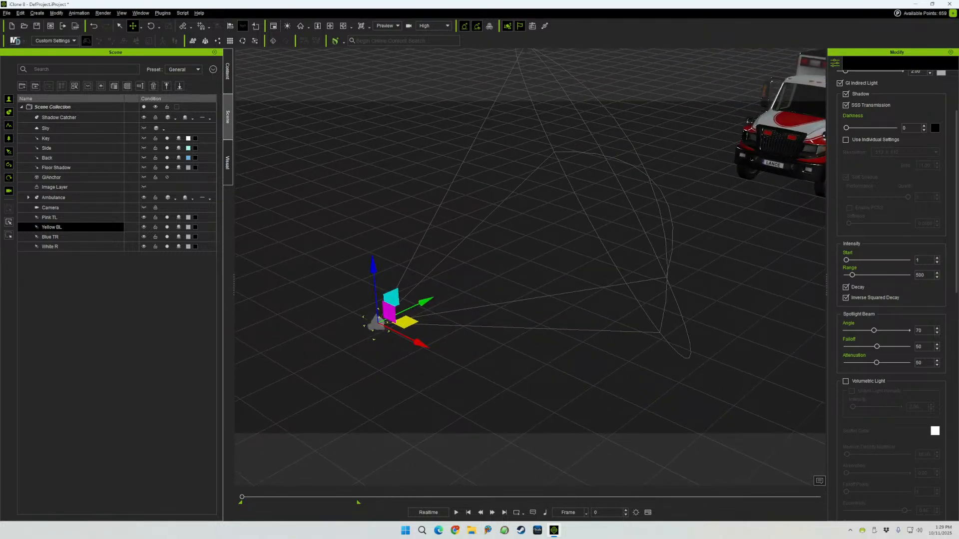
{"action": "left_click_drag", "start_coordinate": [406, 322], "coordinate": [558, 225]}
{"action": "left_click_drag", "start_coordinate": [478, 188], "coordinate": [683, 427], "text": "alt"}
{"action": "middle_click_drag", "start_coordinate": [525, 225], "coordinate": [550, 283], "text": "alt"}
{"action": "left_click_drag", "start_coordinate": [550, 282], "coordinate": [604, 332], "text": "alt"}
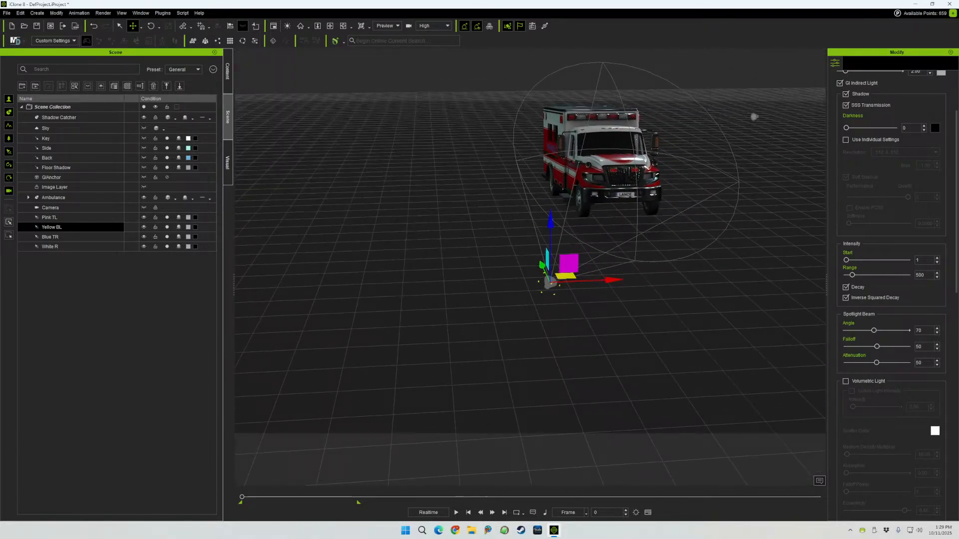
- Shift the Yellow BL spotlight farther out to the front-view left of the ambulance and rotate its beam back towards the vehicle
{"action": "left_click_drag", "start_coordinate": [566, 276], "coordinate": [448, 248]}
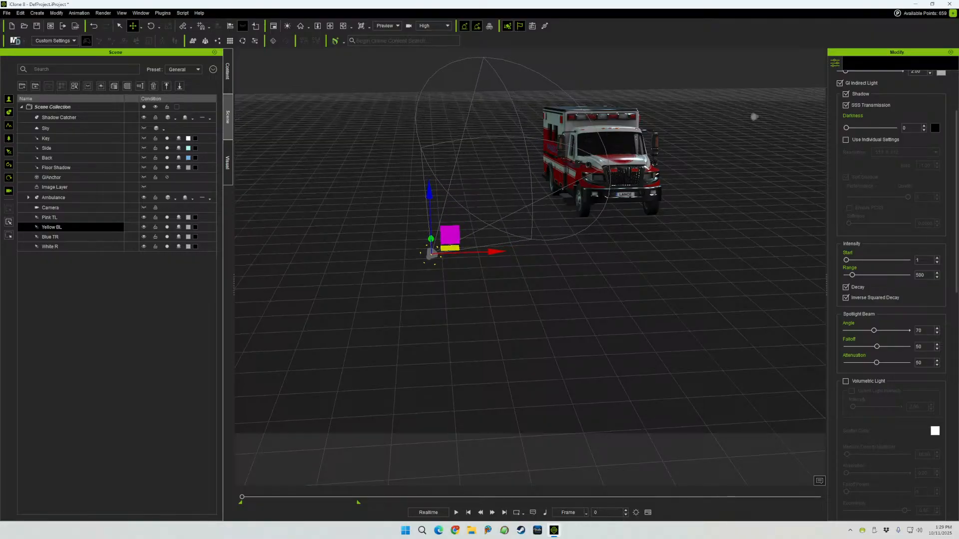
{"action": "key", "text": "e"}
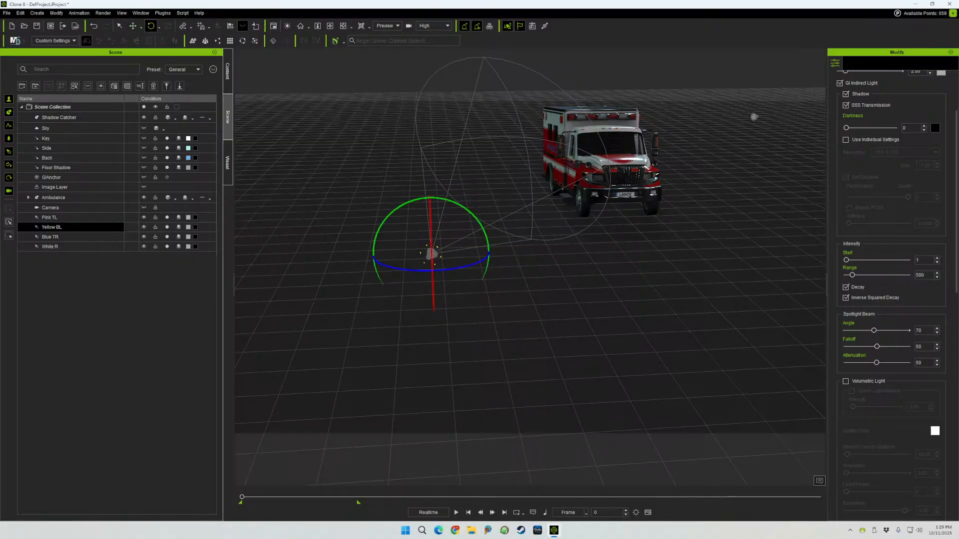
{"action": "left_click_drag", "start_coordinate": [450, 269], "coordinate": [411, 270]}
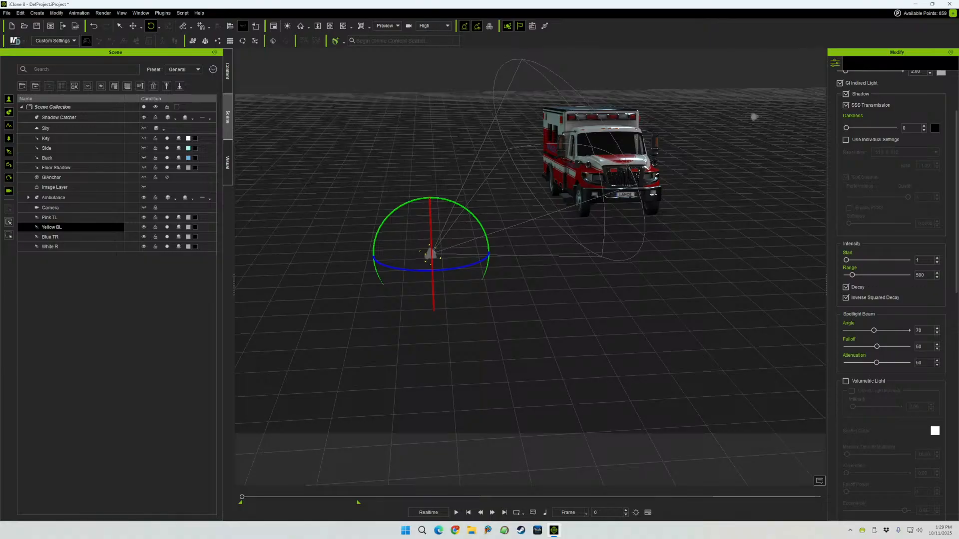
- Increase the Yellow BL spotlight's range to 864 so its beam reaches past the ambulance
{"action": "left_click_drag", "start_coordinate": [852, 275], "coordinate": [857, 276]}
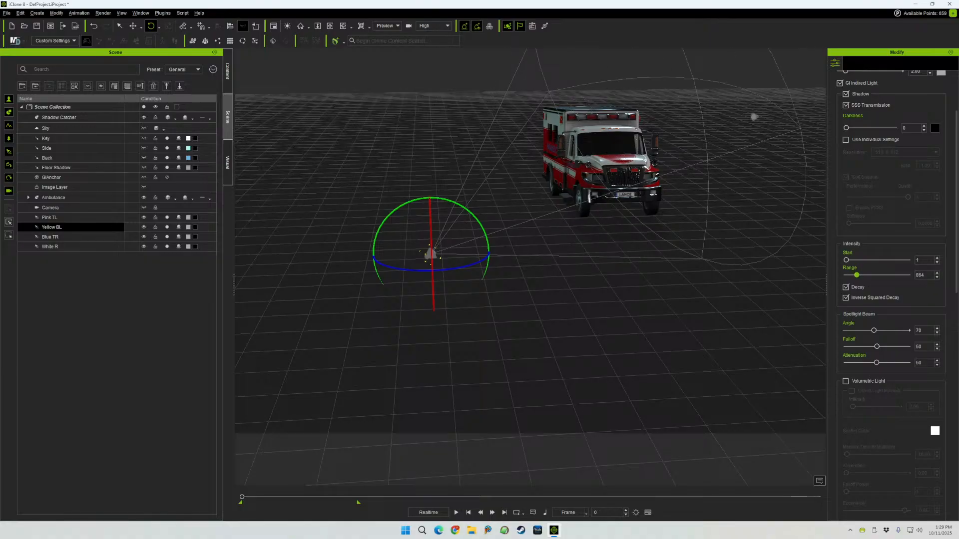
{"action": "mouse_move", "coordinate": [602, 162]}
{"action": "middle_mouse_down"}
{"action": "mouse_move", "coordinate": [554, 180]}
{"action": "mouse_move", "coordinate": [619, 182]}
{"action": "mouse_move", "coordinate": [599, 187]}
{"action": "mouse_move", "coordinate": [584, 165]}
{"action": "middle_mouse_up"}
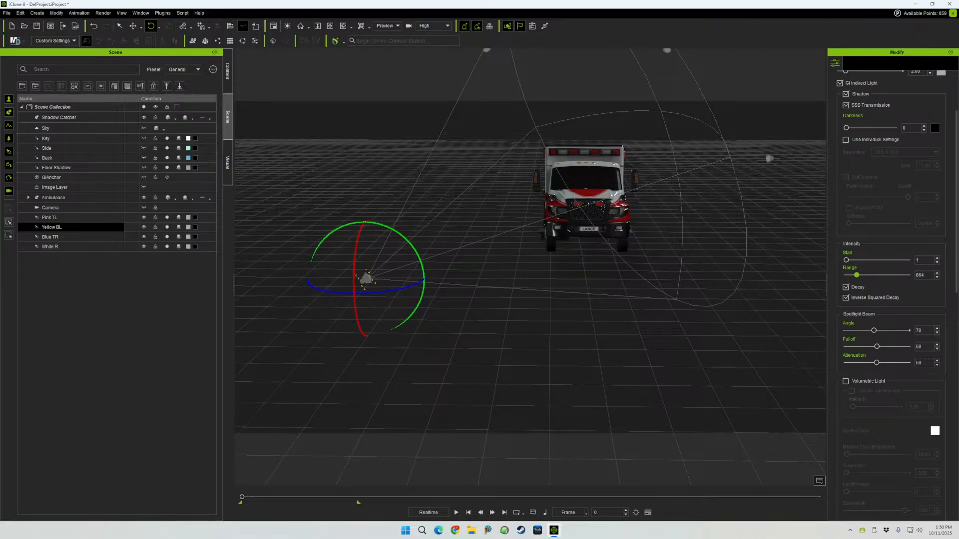
- Save the project under the new name Ambulance Jump in the Intro folder
{"action": "left_click", "coordinate": [6, 13]}
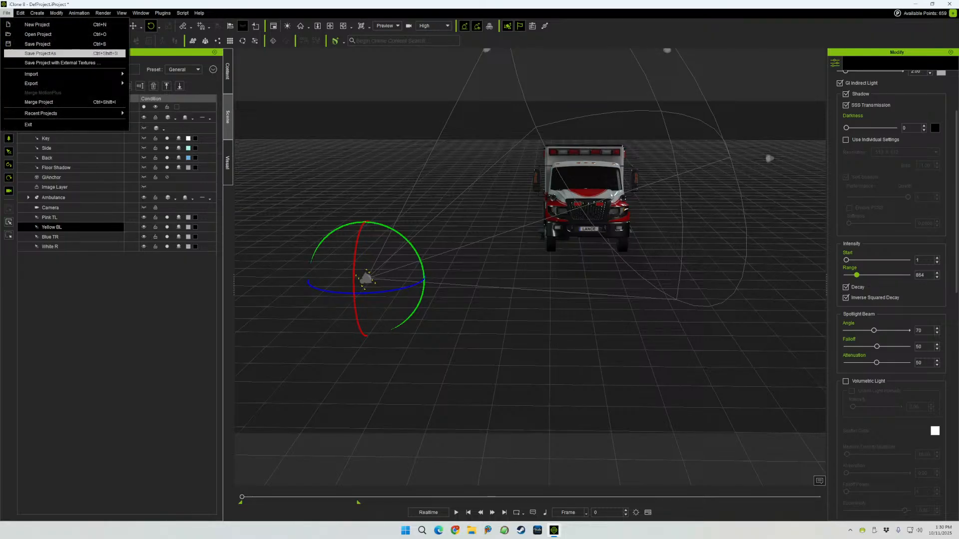
{"action": "left_click", "coordinate": [40, 53]}
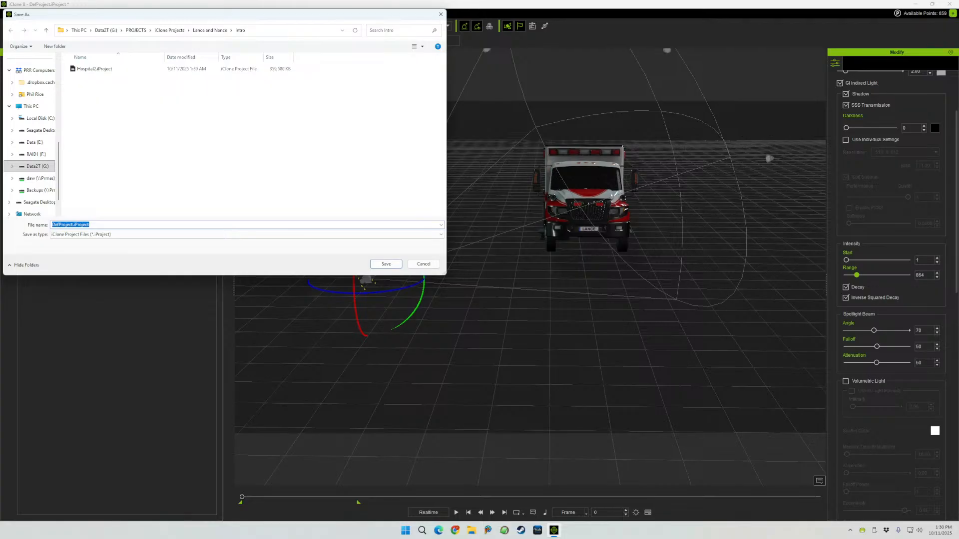
{"action": "type", "text": "Ambulance Jump"}
{"action": "left_click", "coordinate": [386, 263]}
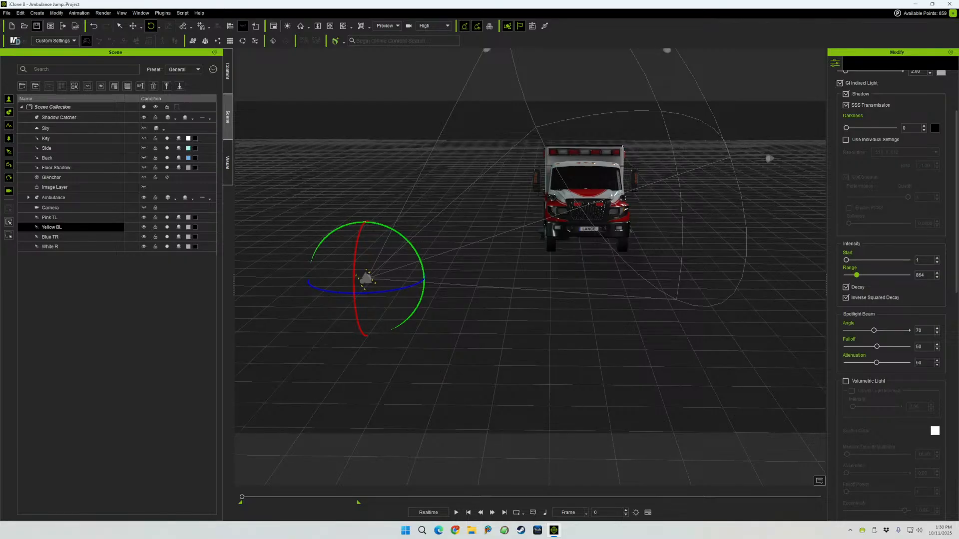
{"action": "left_click", "coordinate": [6, 13]}
{"action": "left_click", "coordinate": [35, 53]}
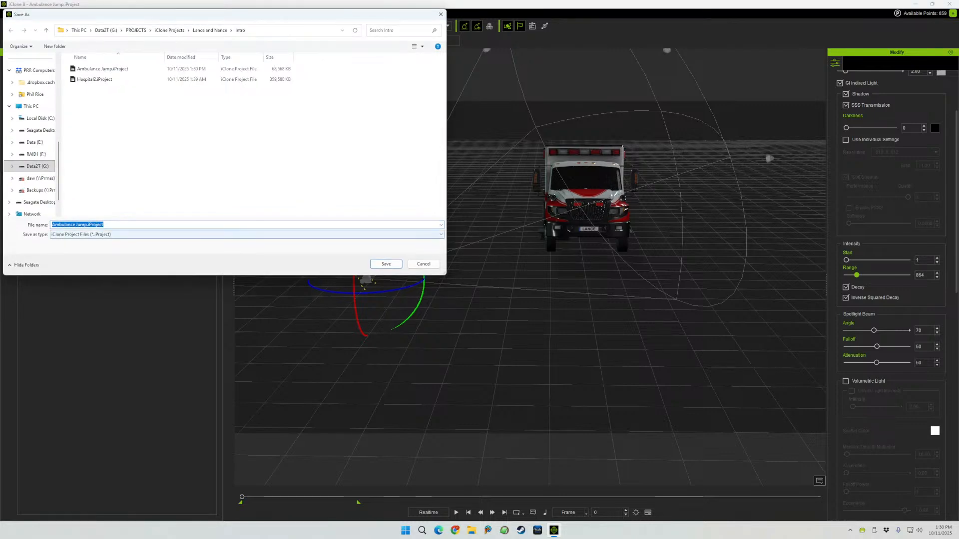
{"action": "left_click", "coordinate": [424, 263]}
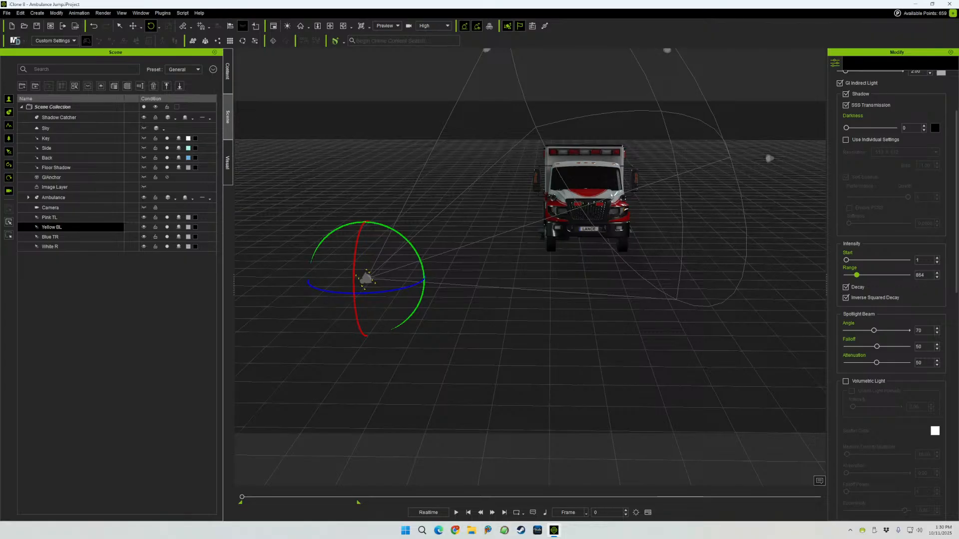
- Set the Yellow BL spotlight's color to a golden yellow, #cebb2e
{"action": "middle_click_drag", "start_coordinate": [529, 267], "coordinate": [465, 254]}
{"action": "scroll", "coordinate": [530, 267], "scroll_direction": "up", "scroll_amount": 3}
{"action": "mouse_move", "coordinate": [529, 268]}
{"action": "middle_mouse_down"}
{"action": "mouse_move", "coordinate": [510, 267]}
{"action": "mouse_move", "coordinate": [544, 267]}
{"action": "mouse_move", "coordinate": [525, 272]}
{"action": "mouse_move", "coordinate": [545, 259]}
{"action": "mouse_move", "coordinate": [531, 263]}
{"action": "middle_mouse_up"}
{"action": "scroll", "coordinate": [509, 267], "scroll_direction": "up", "scroll_amount": 1}
{"action": "scroll", "coordinate": [529, 267], "scroll_direction": "down", "scroll_amount": 3}
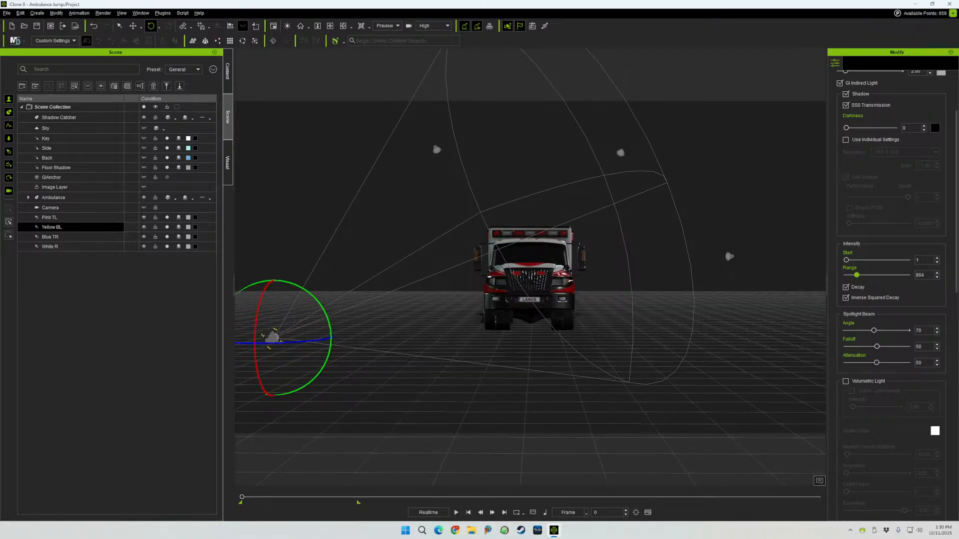
{"action": "scroll", "coordinate": [889, 200], "scroll_direction": "up", "scroll_amount": 3}
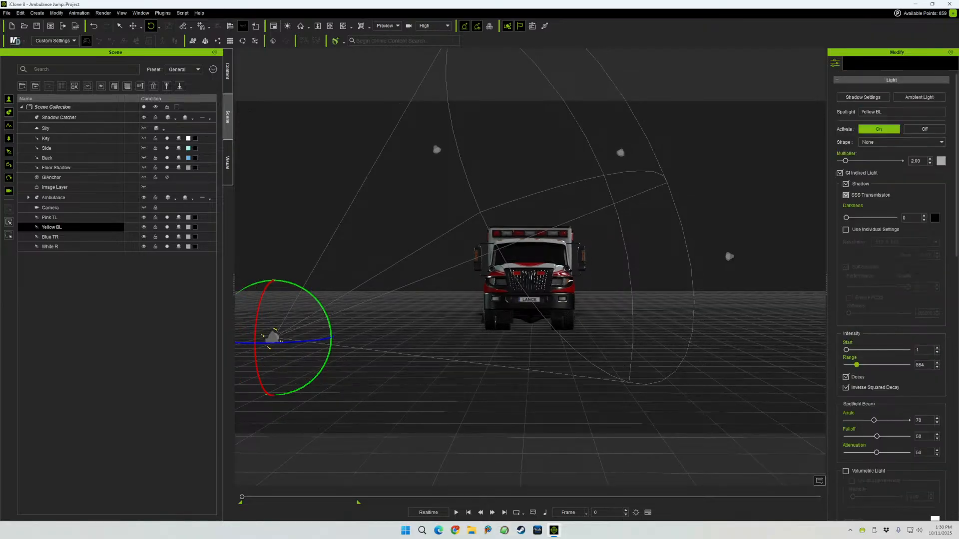
{"action": "left_click", "coordinate": [941, 160]}
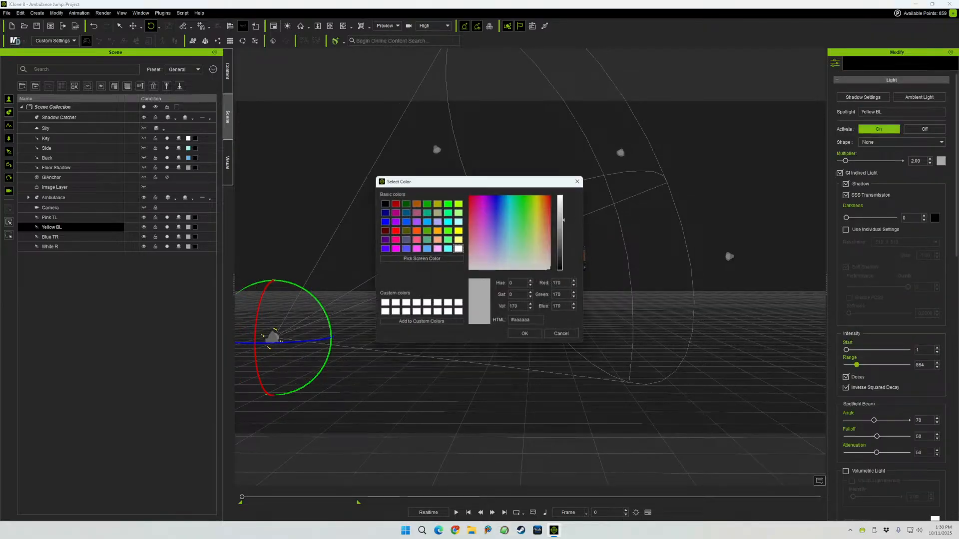
{"action": "left_click_drag", "start_coordinate": [540, 222], "coordinate": [561, 209]}
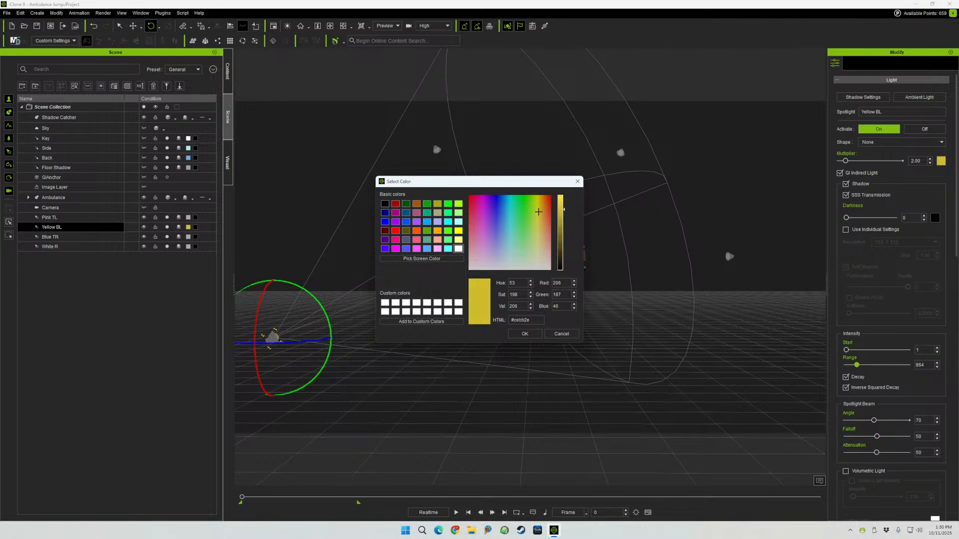
{"action": "left_click", "coordinate": [525, 334]}
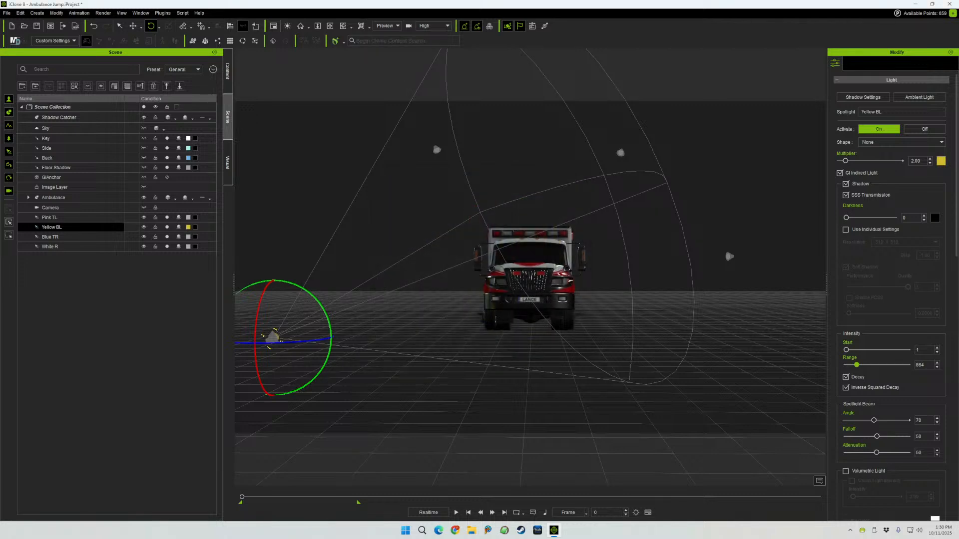
- Set the Pink TL spotlight's color to a bright pink, #dc6bd1
{"action": "left_click", "coordinate": [436, 149]}
{"action": "double_click", "coordinate": [438, 149]}
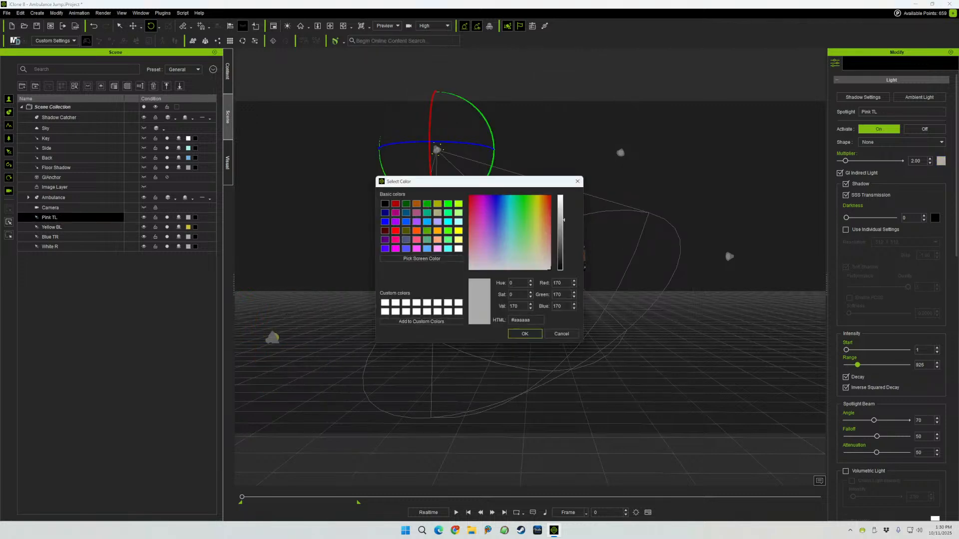
{"action": "left_click", "coordinate": [482, 219]}
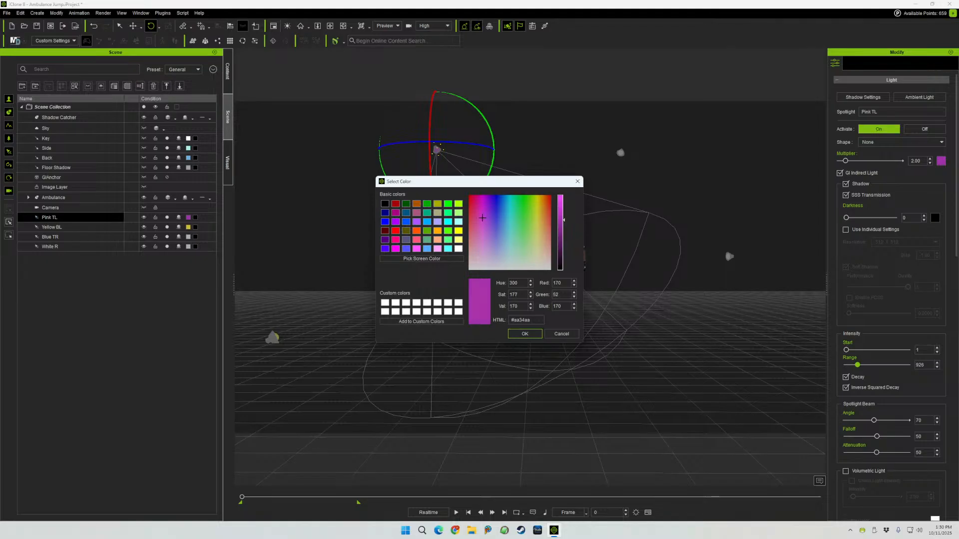
{"action": "left_click_drag", "start_coordinate": [563, 219], "coordinate": [563, 204]}
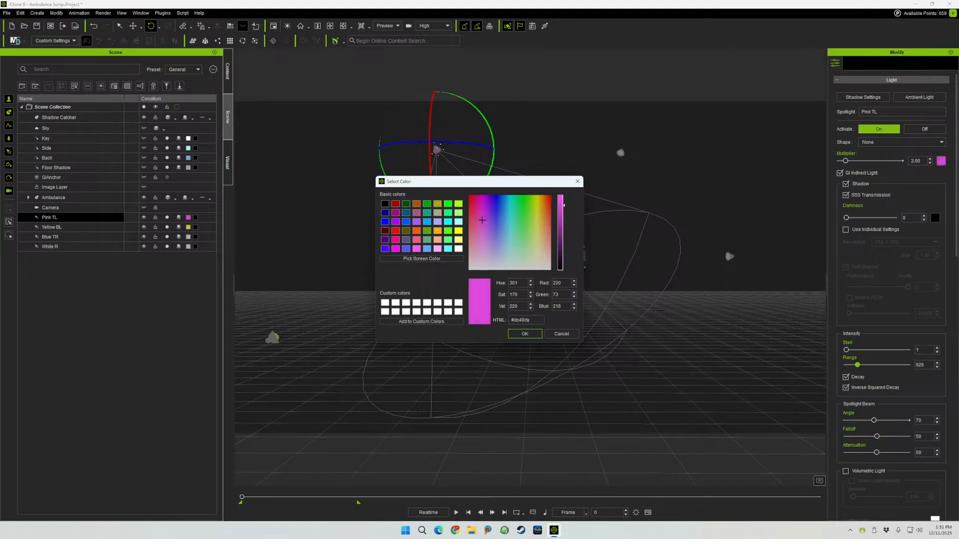
{"action": "left_click", "coordinate": [481, 231]}
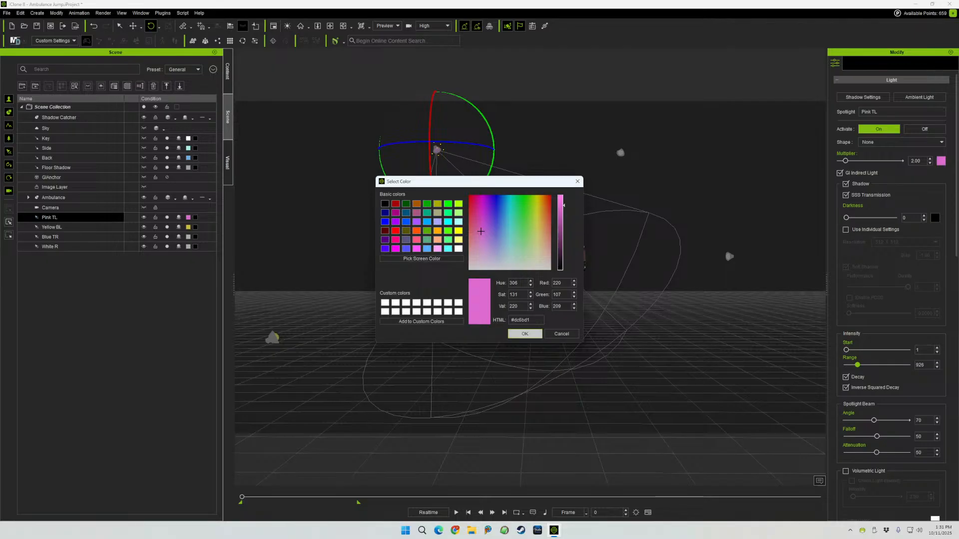
{"action": "left_click", "coordinate": [524, 333]}
- Give the Blue TR spotlight a pale cyan-blue color with its brightness value raised to 235
{"action": "left_click", "coordinate": [620, 153]}
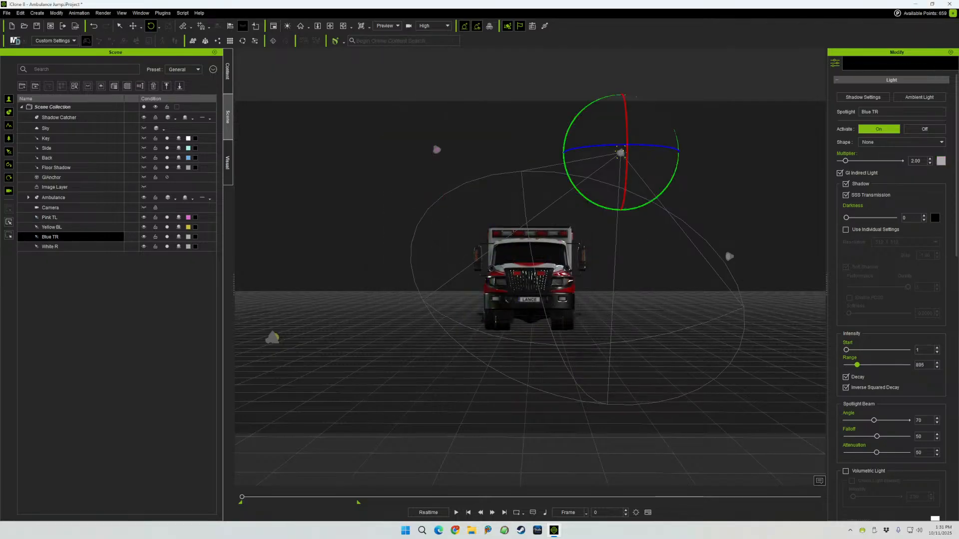
{"action": "left_click", "coordinate": [941, 161]}
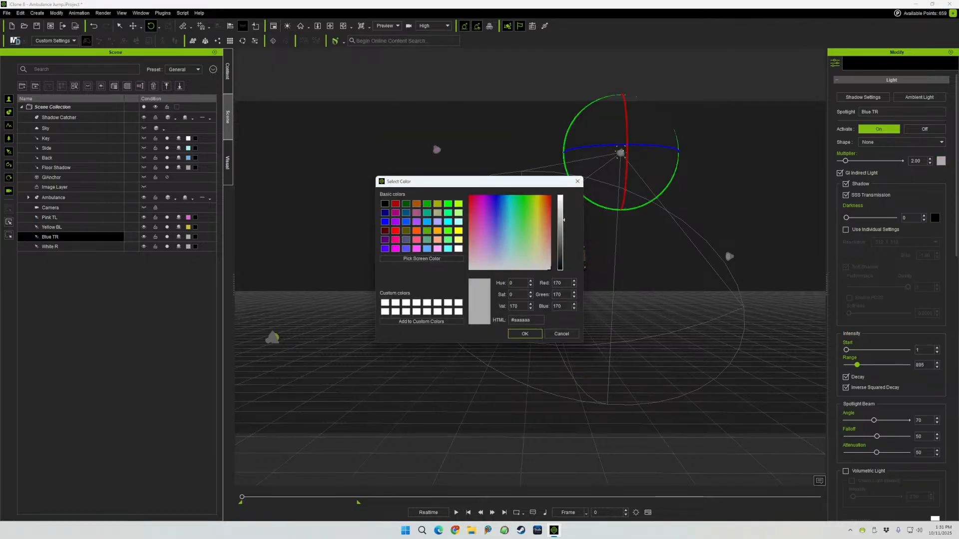
{"action": "left_click", "coordinate": [509, 254]}
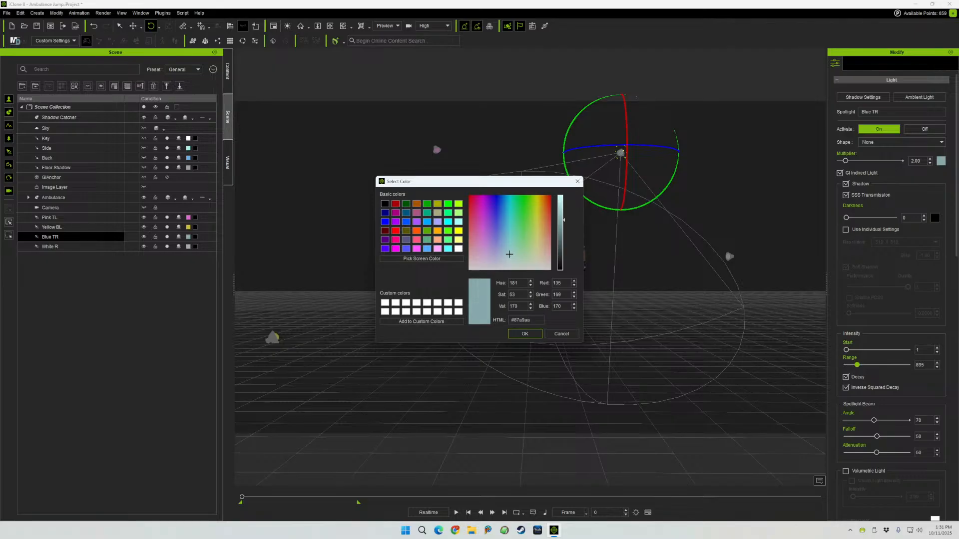
{"action": "left_click_drag", "start_coordinate": [562, 220], "coordinate": [562, 204]}
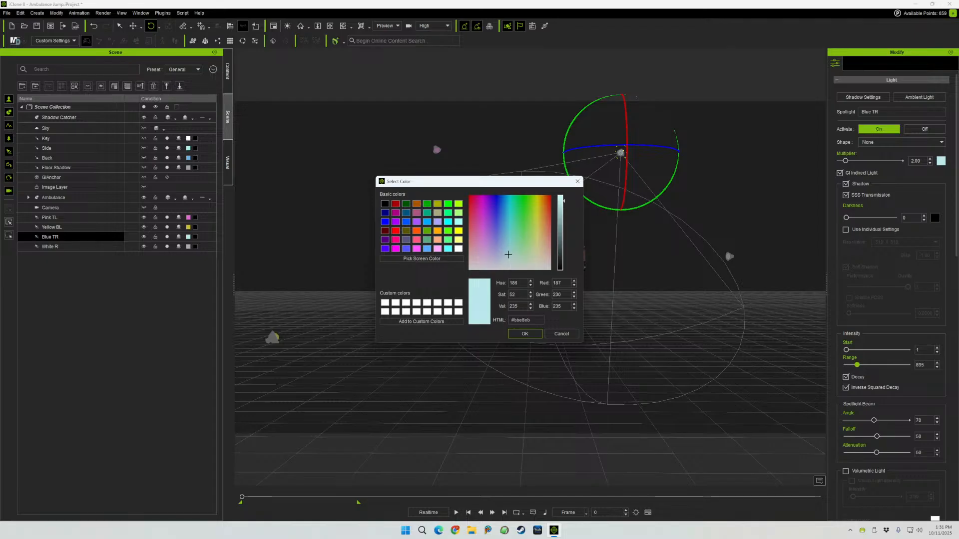
{"action": "left_click_drag", "start_coordinate": [509, 255], "coordinate": [508, 256]}
{"action": "left_click", "coordinate": [524, 334]}
- Set the White R spotlight's color to a bright white with a faint pink tint, #e1cece
{"action": "left_click", "coordinate": [50, 247]}
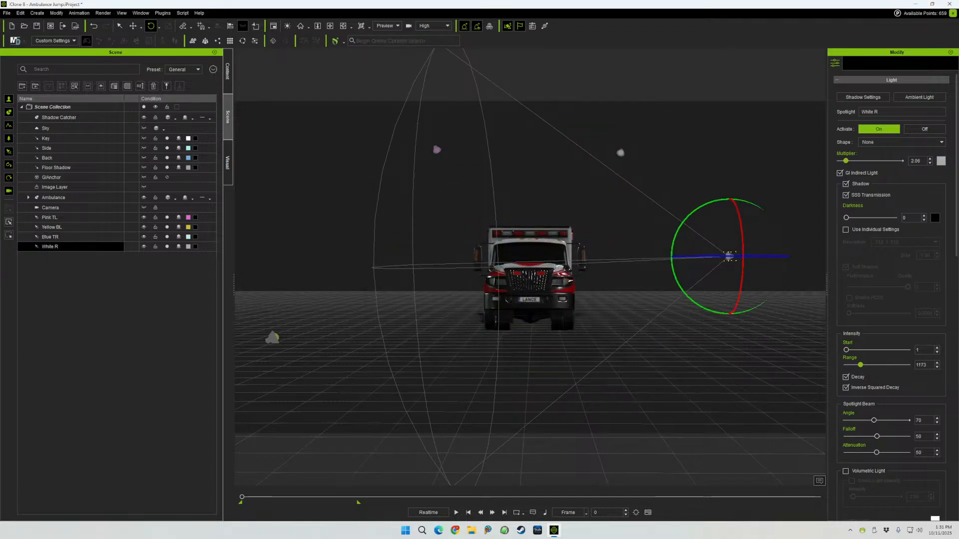
{"action": "left_click", "coordinate": [940, 161]}
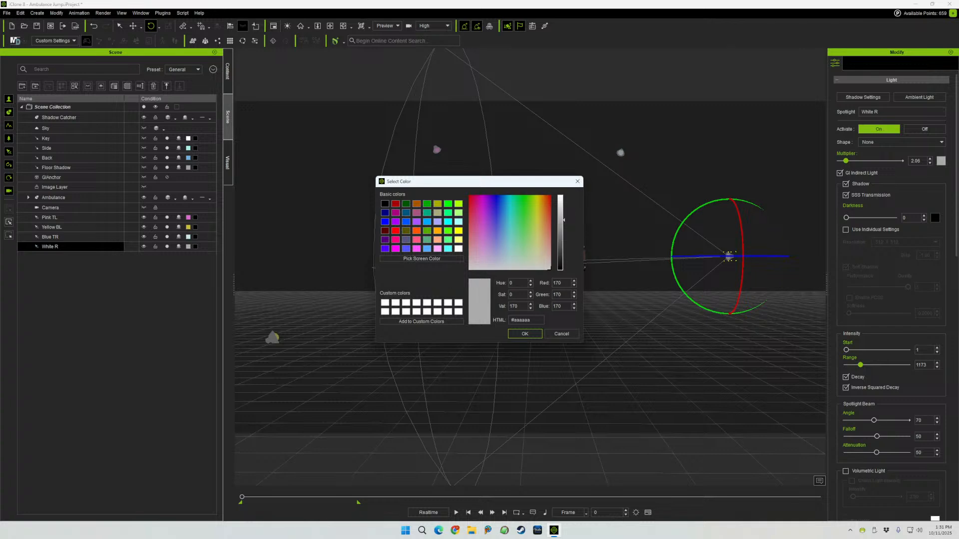
{"action": "left_click_drag", "start_coordinate": [560, 220], "coordinate": [560, 204]}
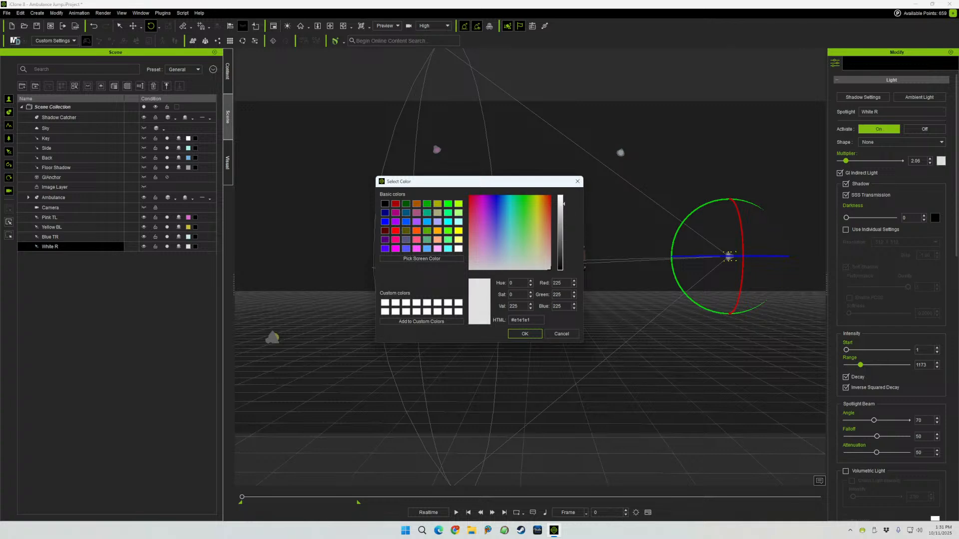
{"action": "left_click", "coordinate": [549, 264]}
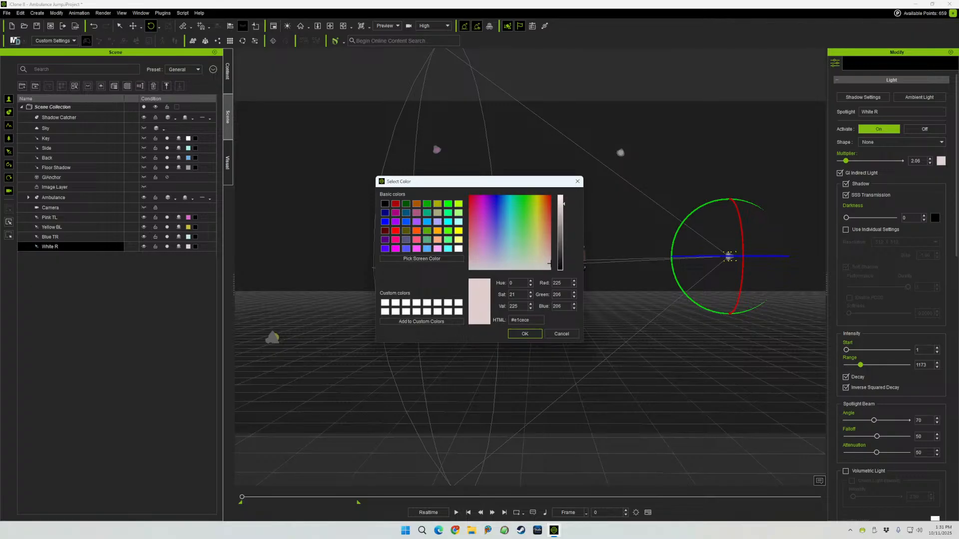
{"action": "left_click", "coordinate": [524, 333]}
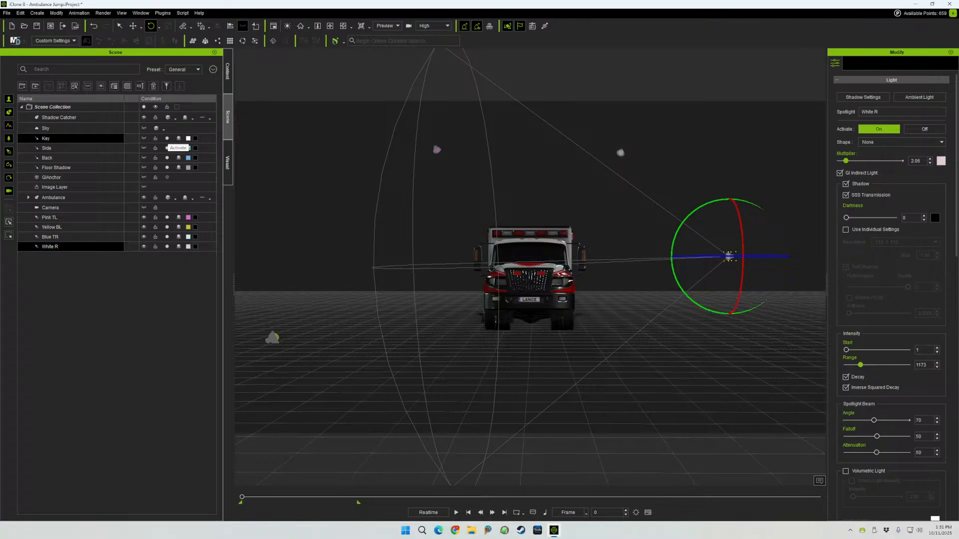
- Deactivate the Key, Side and Back directional lights
{"action": "left_click", "coordinate": [167, 139]}
{"action": "left_click", "coordinate": [167, 148]}
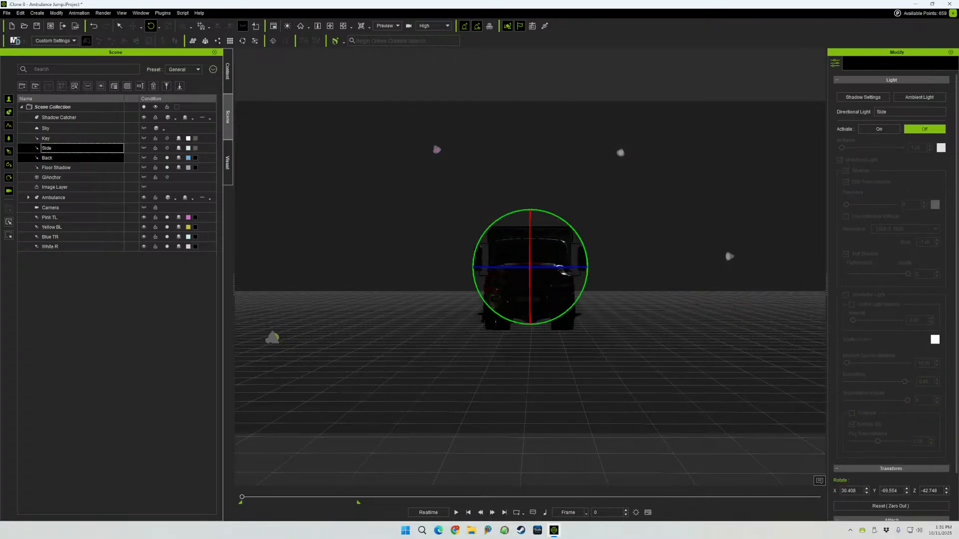
{"action": "left_click", "coordinate": [167, 158]}
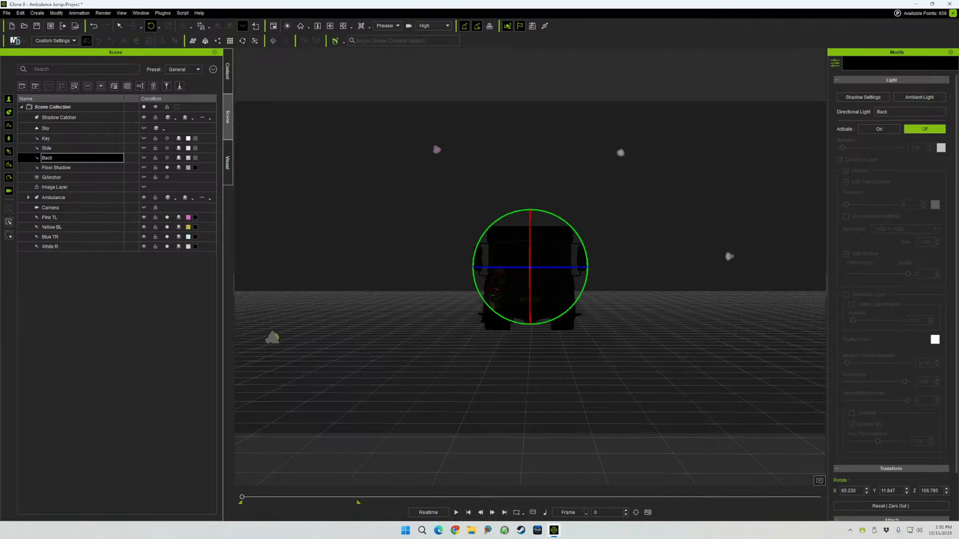
- Look through the scene's Camera and raise the Pink TL spotlight's multiplier to 14.97 and its range to 1481
{"action": "left_click", "coordinate": [387, 26]}
{"action": "left_click", "coordinate": [387, 45]}
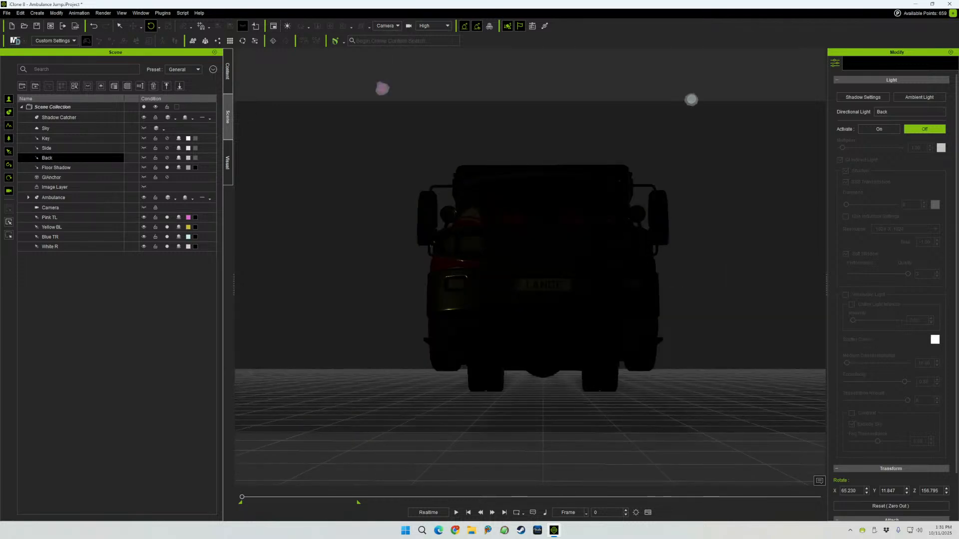
{"action": "left_click", "coordinate": [49, 217]}
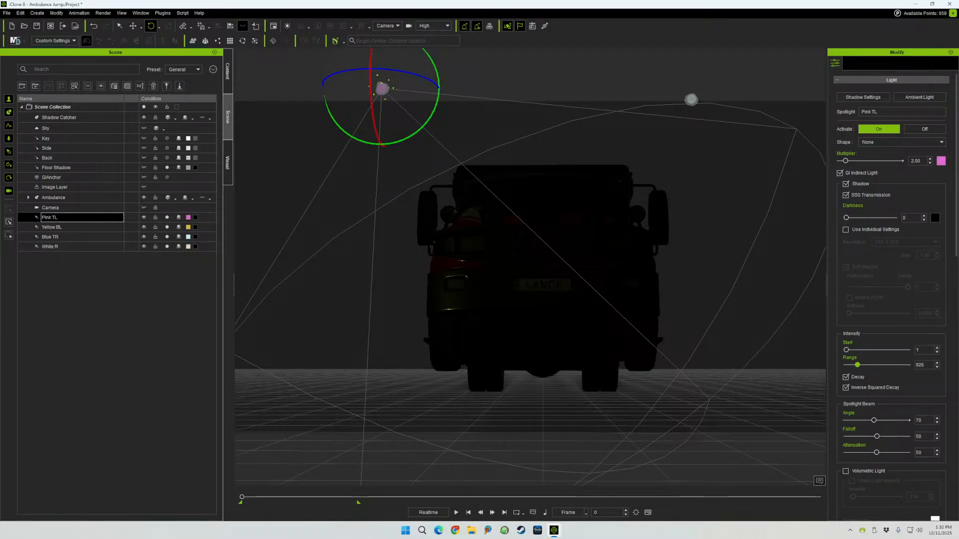
{"action": "mouse_move", "coordinate": [845, 160]}
{"action": "left_mouse_down"}
{"action": "mouse_move", "coordinate": [899, 161]}
{"action": "mouse_move", "coordinate": [848, 160]}
{"action": "left_mouse_up"}
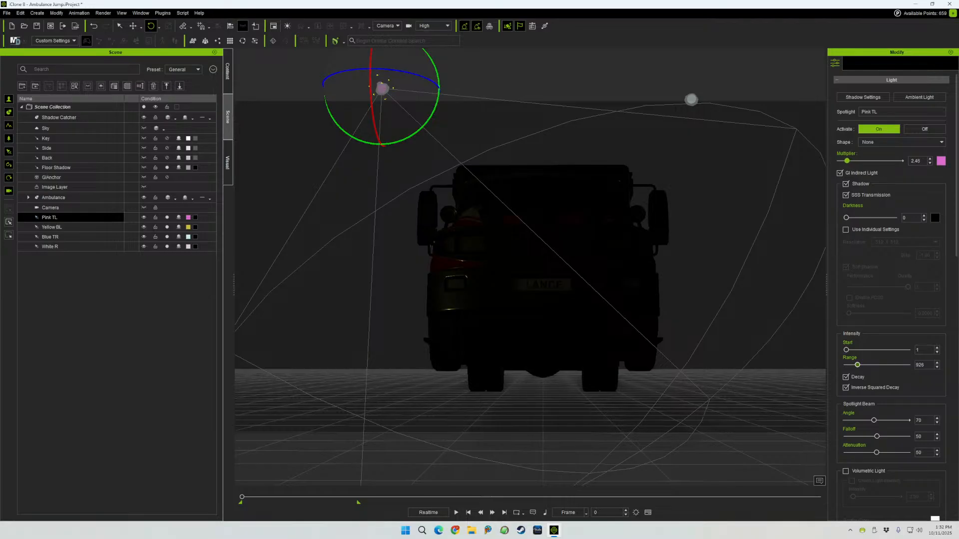
{"action": "left_click_drag", "start_coordinate": [857, 365], "coordinate": [865, 365]}
{"action": "left_click_drag", "start_coordinate": [846, 161], "coordinate": [884, 161]}
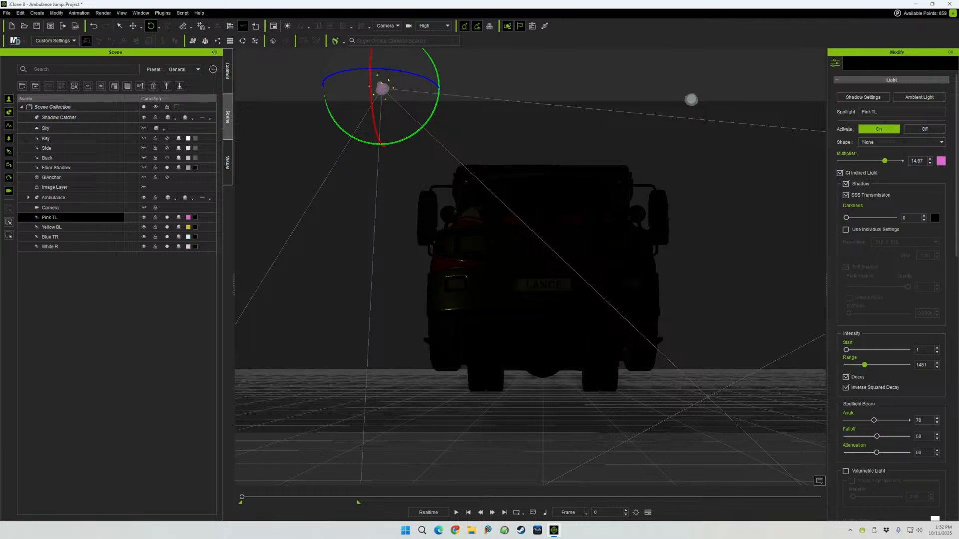
- Return to the Preview camera and move the Pink TL spotlight forward so it lights the ambulance's hood
{"action": "left_click", "coordinate": [388, 26]}
{"action": "left_click", "coordinate": [383, 33]}
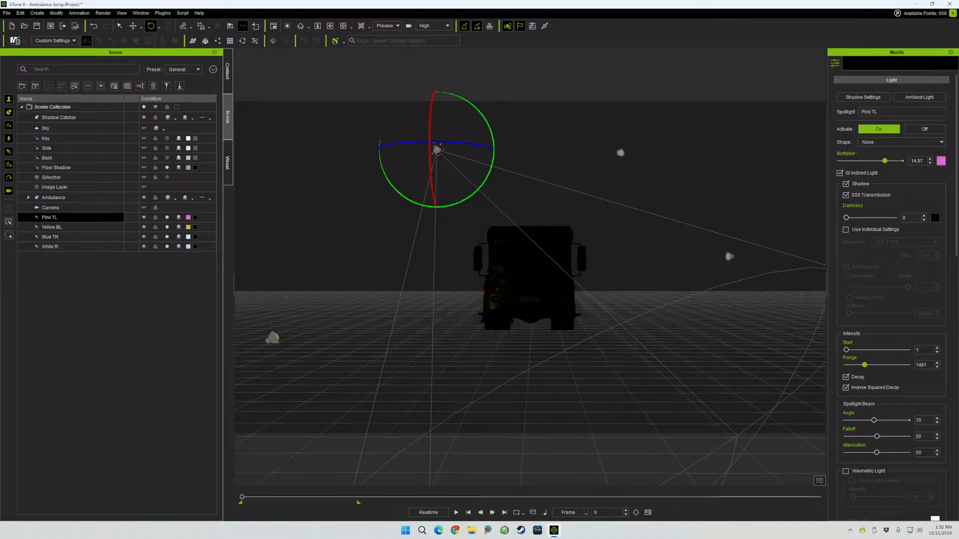
{"action": "right_click_drag", "start_coordinate": [529, 270], "coordinate": [500, 300]}
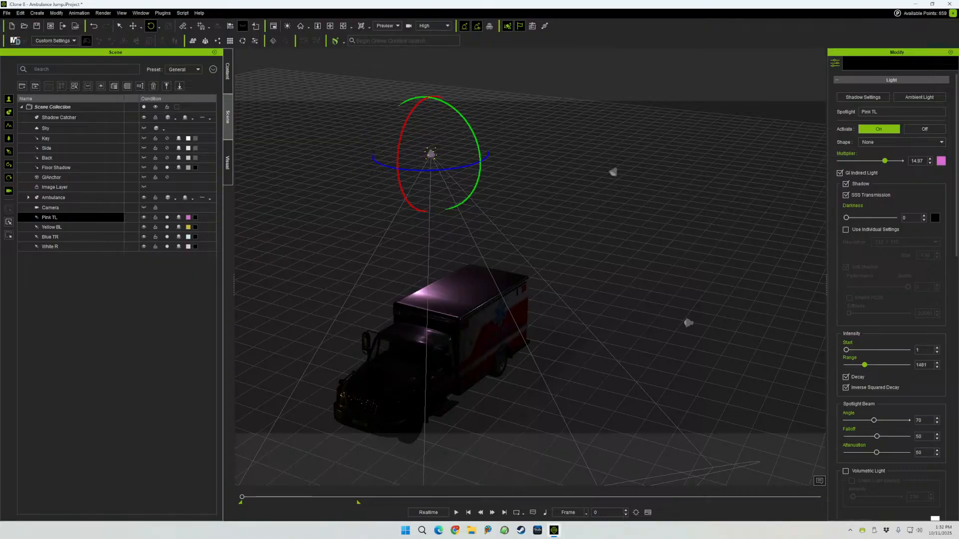
{"action": "left_click", "coordinate": [132, 26]}
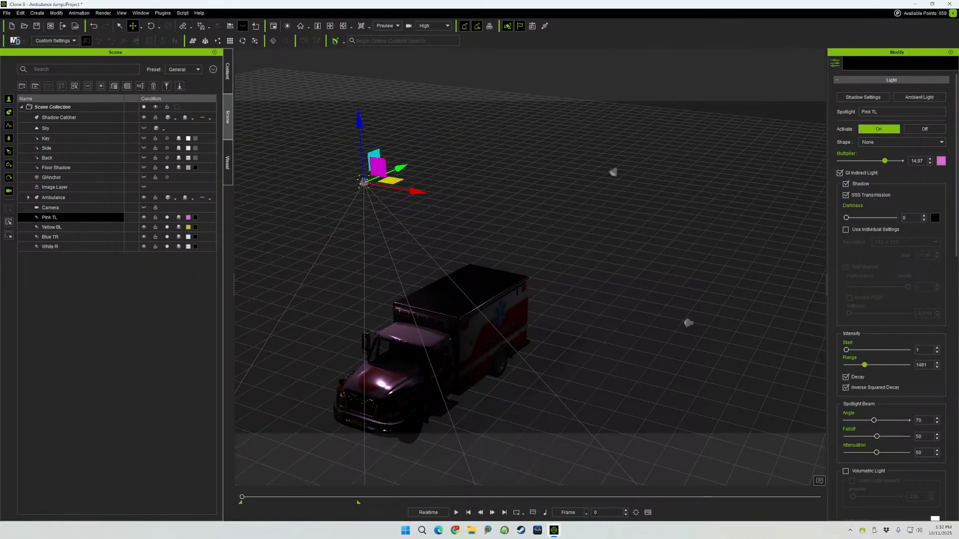
{"action": "right_click_drag", "start_coordinate": [500, 300], "coordinate": [590, 240]}
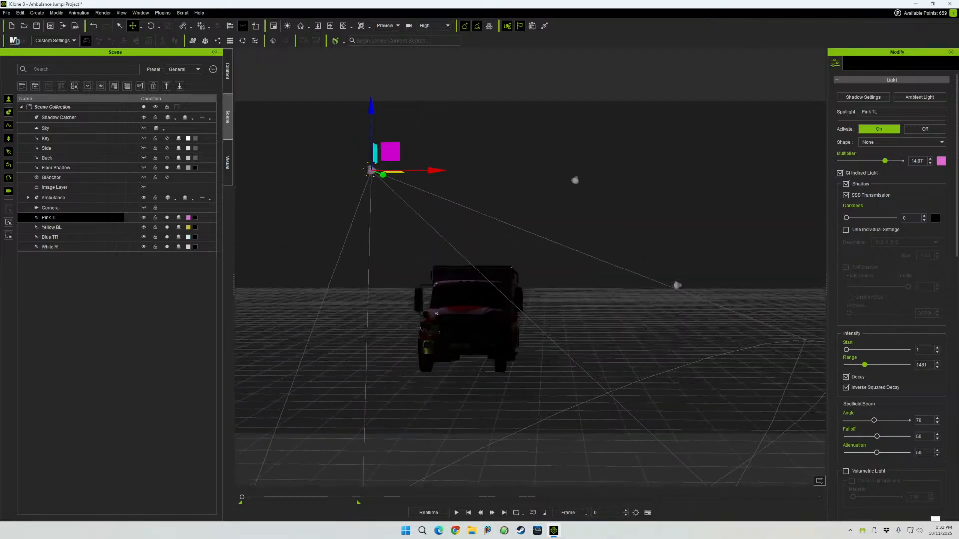
- Lower the Pink TL spotlight, shift it farther out to the ambulance's side, and rotate it back toward the vehicle
{"action": "right_click_drag", "start_coordinate": [515, 217], "coordinate": [515, 230]}
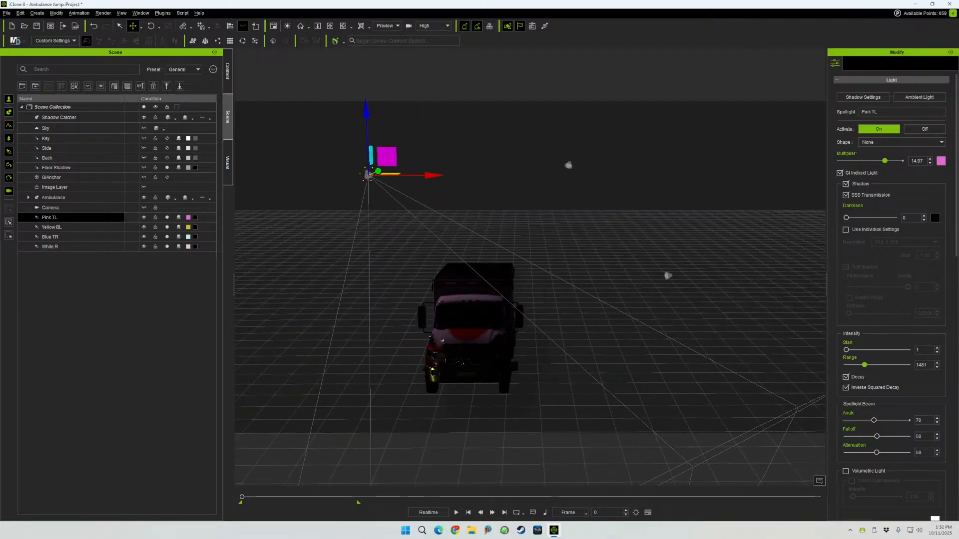
{"action": "left_click_drag", "start_coordinate": [366, 112], "coordinate": [367, 142]}
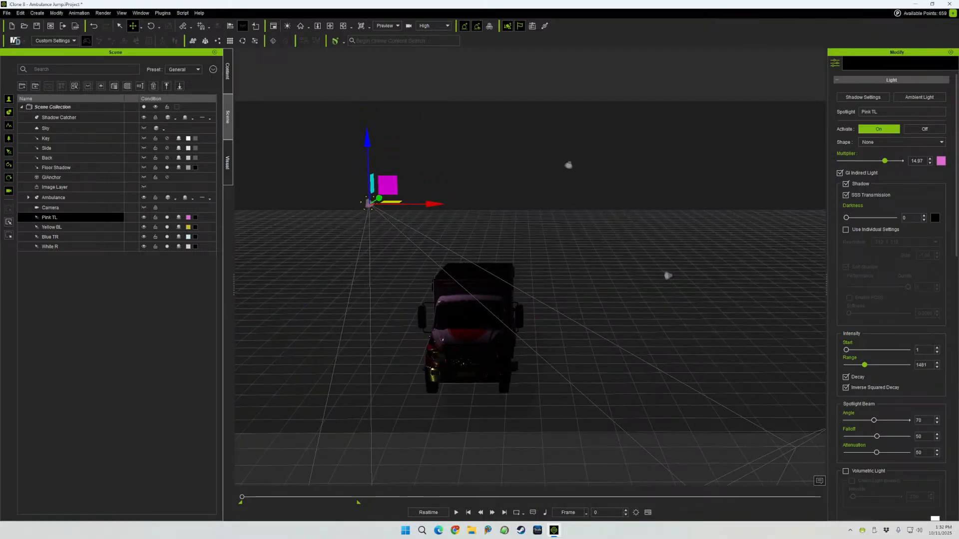
{"action": "left_click_drag", "start_coordinate": [364, 202], "coordinate": [334, 202]}
{"action": "key", "text": "e"}
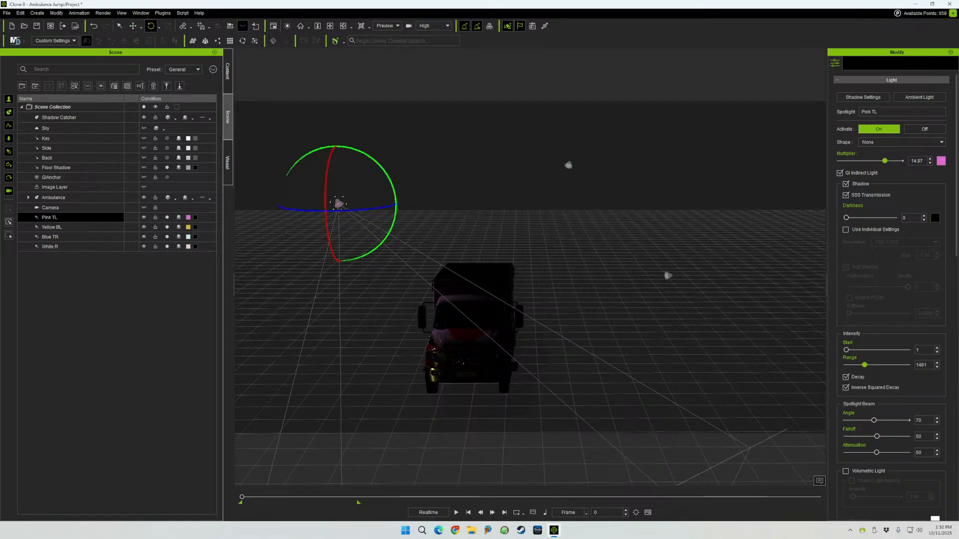
{"action": "left_click_drag", "start_coordinate": [382, 167], "coordinate": [371, 156]}
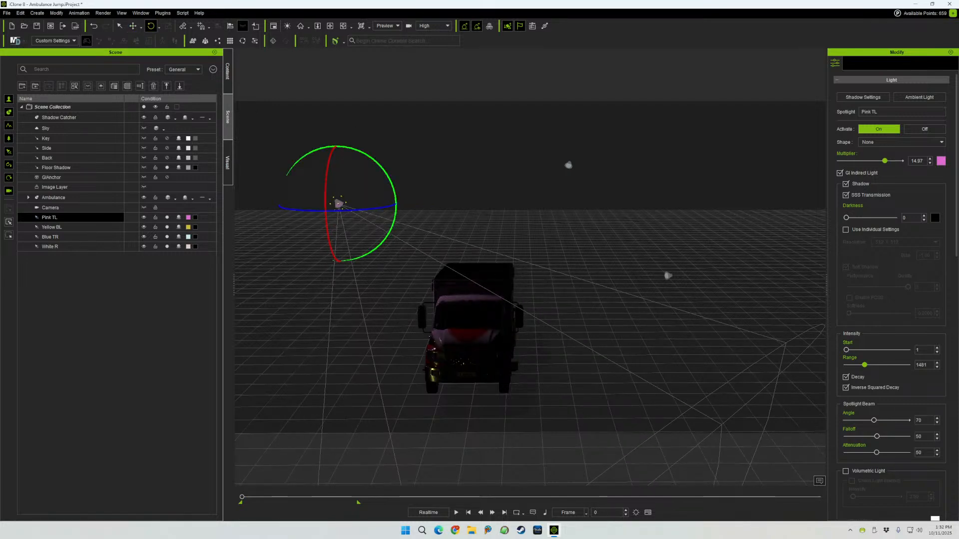
{"action": "left_click_drag", "start_coordinate": [366, 209], "coordinate": [350, 211]}
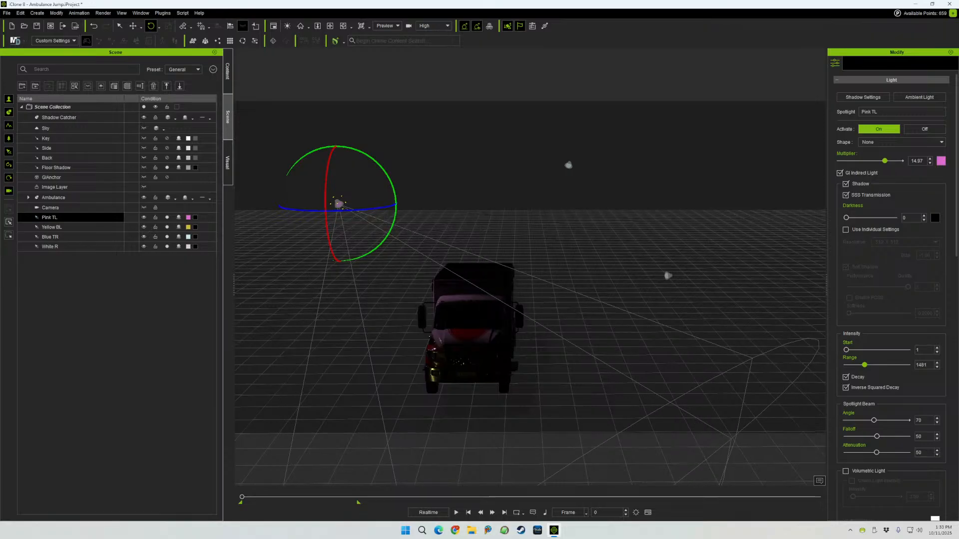
- Look through the scene's Camera and raise the Pink TL spotlight's multiplier to 17.03
{"action": "left_click", "coordinate": [387, 25]}
{"action": "left_click", "coordinate": [387, 43]}
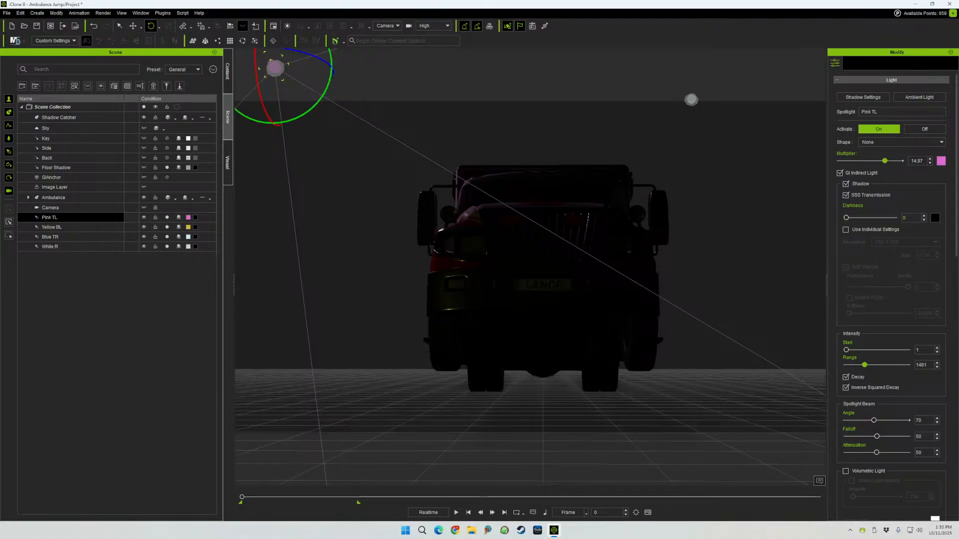
{"action": "mouse_move", "coordinate": [885, 161]}
{"action": "left_mouse_down"}
{"action": "mouse_move", "coordinate": [866, 161]}
{"action": "mouse_move", "coordinate": [900, 160]}
{"action": "mouse_move", "coordinate": [879, 161]}
{"action": "mouse_move", "coordinate": [891, 160]}
{"action": "left_mouse_up"}
- Raise the Yellow BL spotlight's multiplier and move the light closer to the ambulance's front bumper, fine-tuning the brightness through the Camera
{"action": "left_click", "coordinate": [51, 227]}
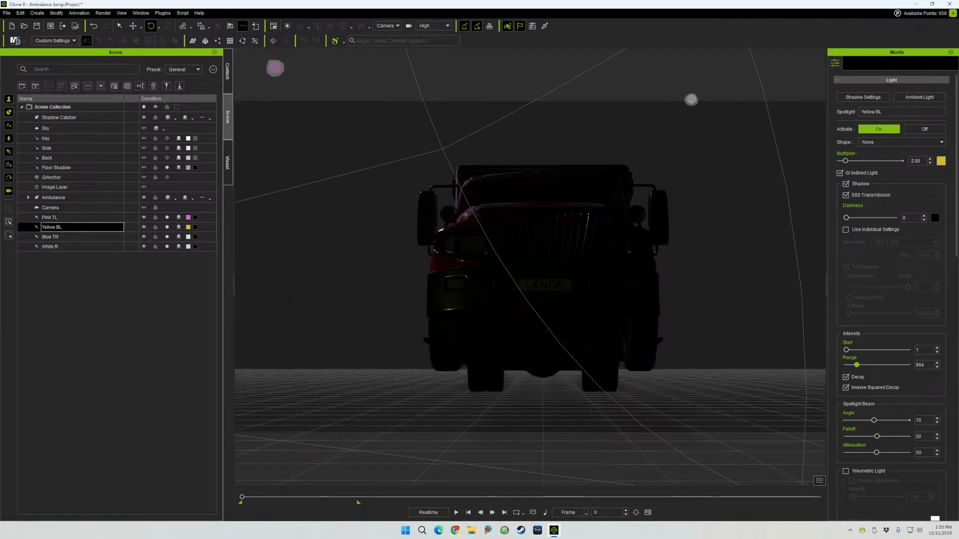
{"action": "mouse_move", "coordinate": [845, 160]}
{"action": "left_mouse_down"}
{"action": "mouse_move", "coordinate": [900, 161]}
{"action": "mouse_move", "coordinate": [853, 161]}
{"action": "left_mouse_up"}
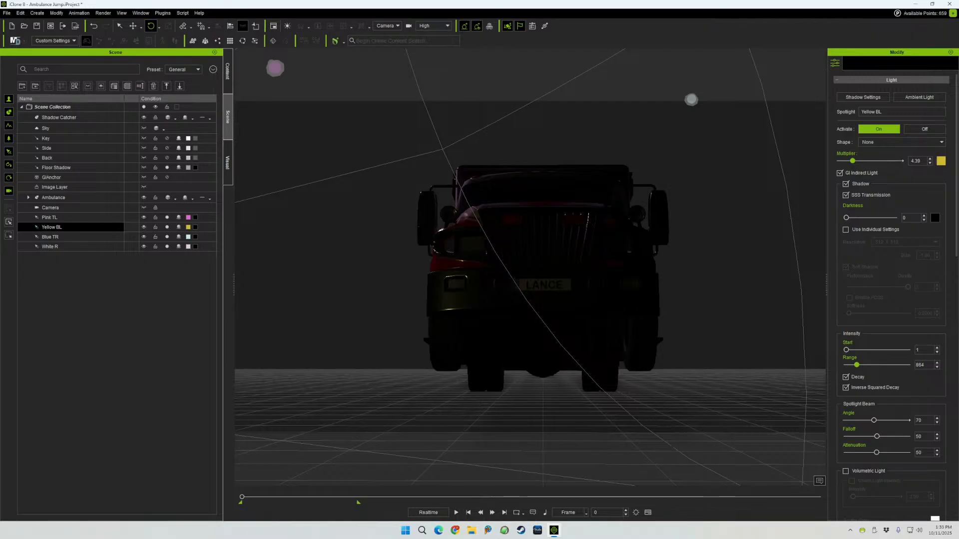
{"action": "left_click", "coordinate": [387, 26]}
{"action": "left_click", "coordinate": [387, 33]}
{"action": "scroll", "coordinate": [504, 240], "scroll_direction": "down", "scroll_amount": 3}
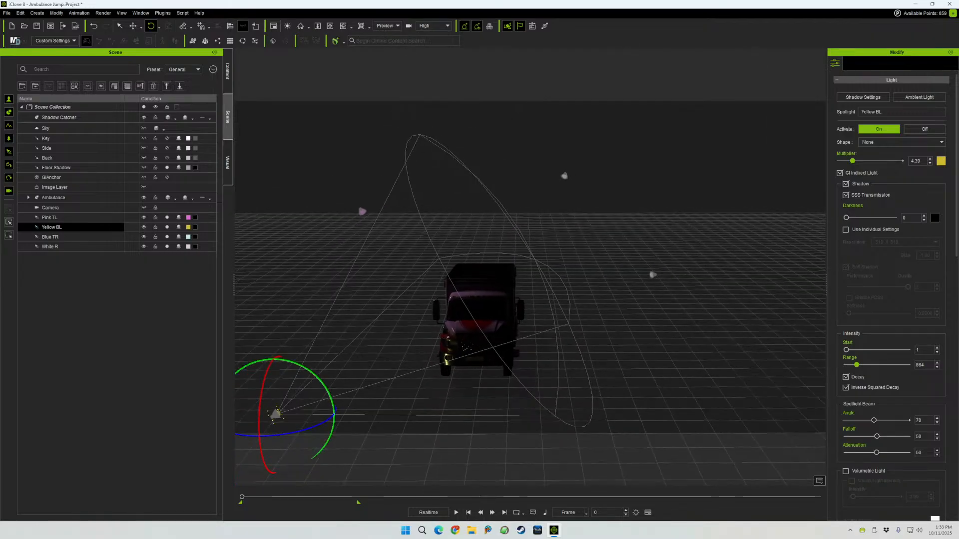
{"action": "middle_click_drag", "start_coordinate": [505, 240], "coordinate": [557, 228]}
{"action": "key", "text": "w"}
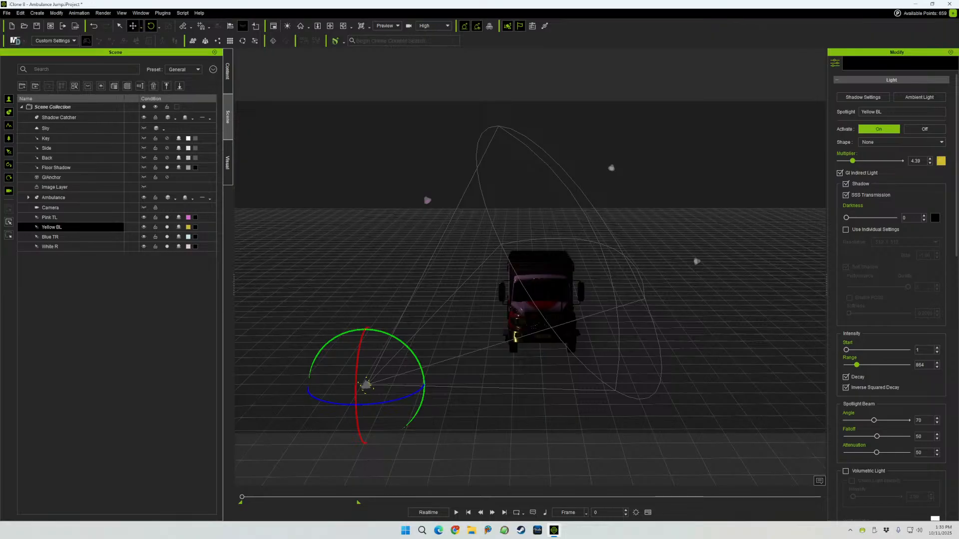
{"action": "left_click_drag", "start_coordinate": [388, 378], "coordinate": [454, 364]}
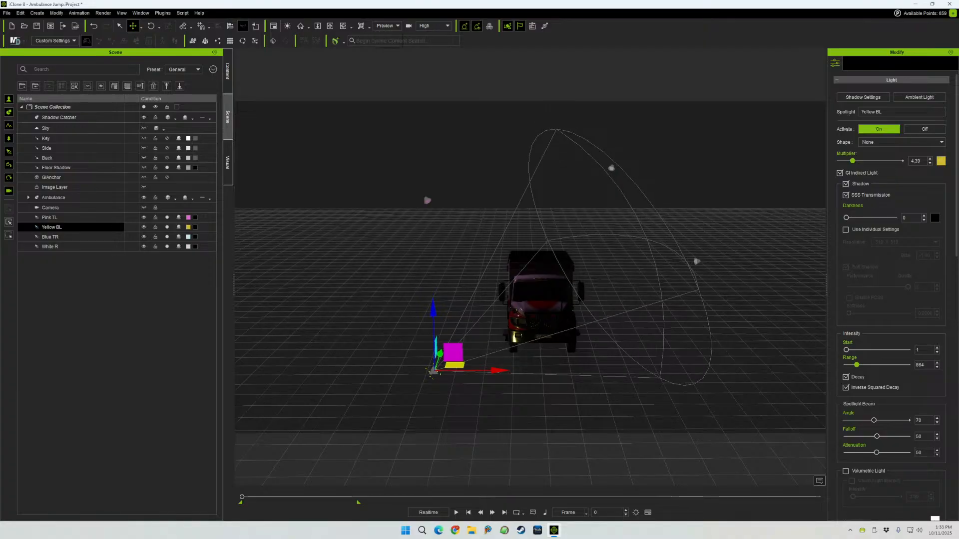
{"action": "left_click", "coordinate": [387, 44]}
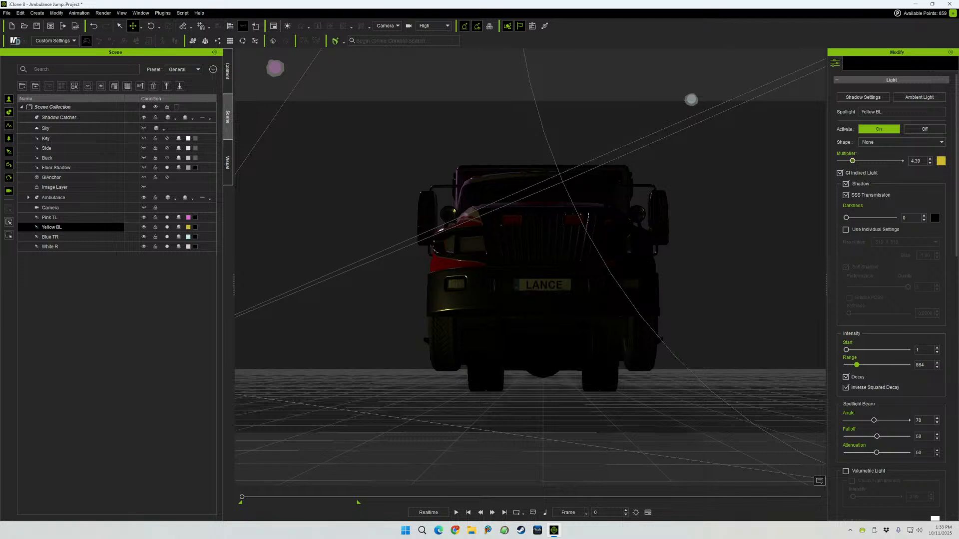
{"action": "mouse_move", "coordinate": [852, 161]}
{"action": "left_mouse_down"}
{"action": "mouse_move", "coordinate": [899, 161]}
{"action": "mouse_move", "coordinate": [849, 161]}
{"action": "left_mouse_up"}
- In the Preview view, move the Blue TR spotlight lower and forward beside the ambulance and turn it toward the hood
{"action": "left_click", "coordinate": [82, 237]}
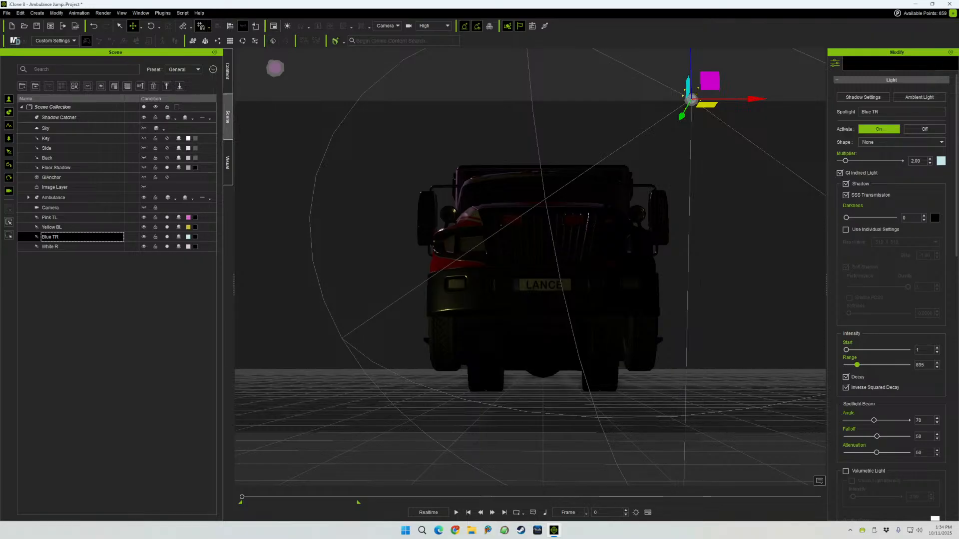
{"action": "key", "text": "e"}
{"action": "left_click", "coordinate": [387, 25]}
{"action": "left_click", "coordinate": [387, 33]}
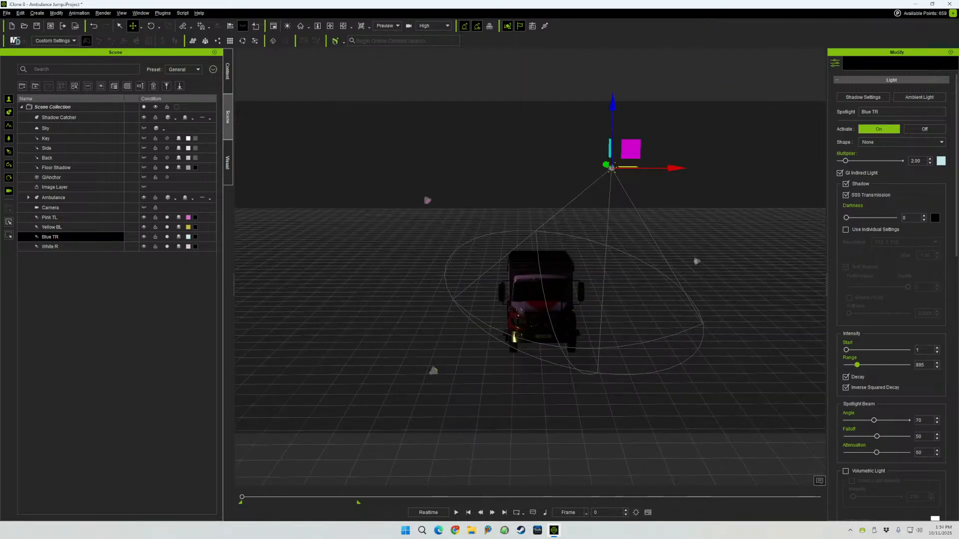
{"action": "right_click_drag", "start_coordinate": [529, 269], "coordinate": [389, 320]}
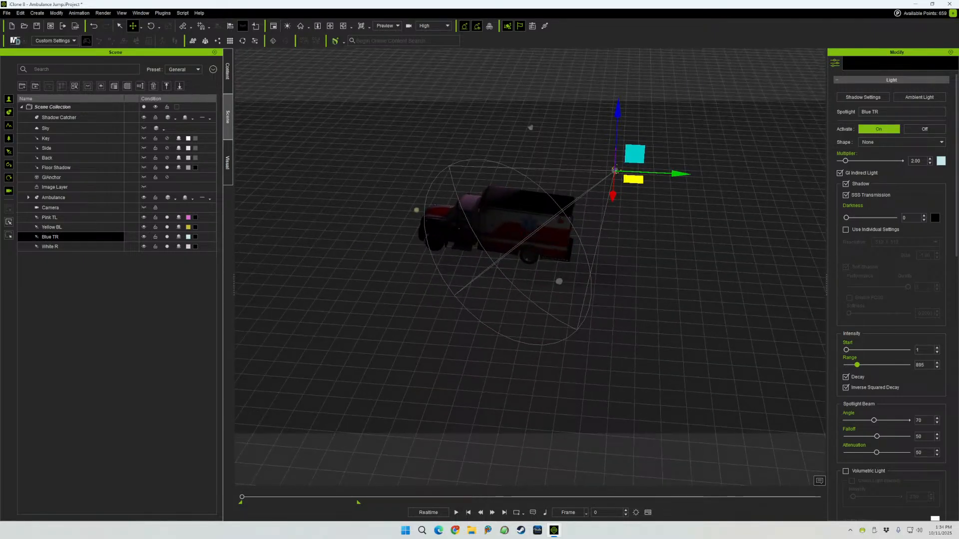
{"action": "left_click_drag", "start_coordinate": [617, 112], "coordinate": [615, 154]}
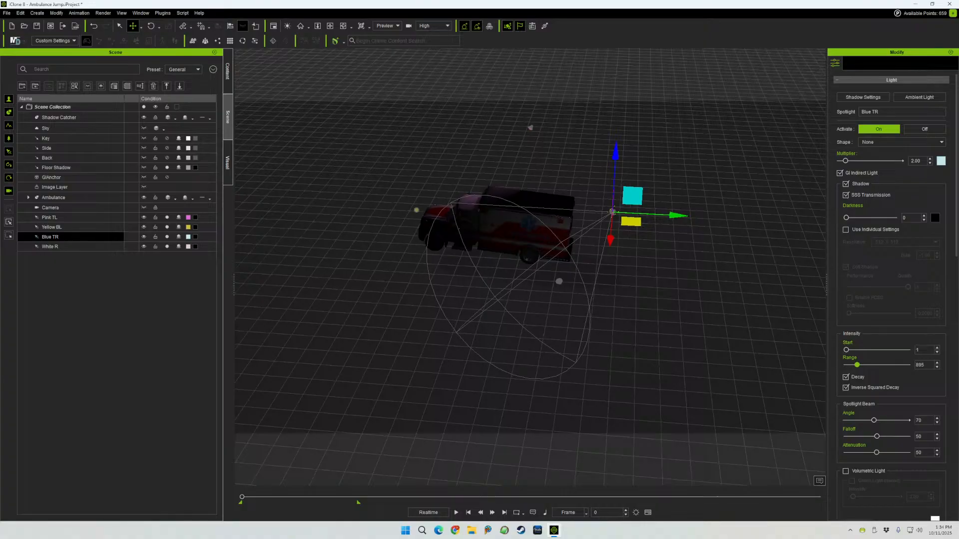
{"action": "left_click_drag", "start_coordinate": [612, 213], "coordinate": [538, 186]}
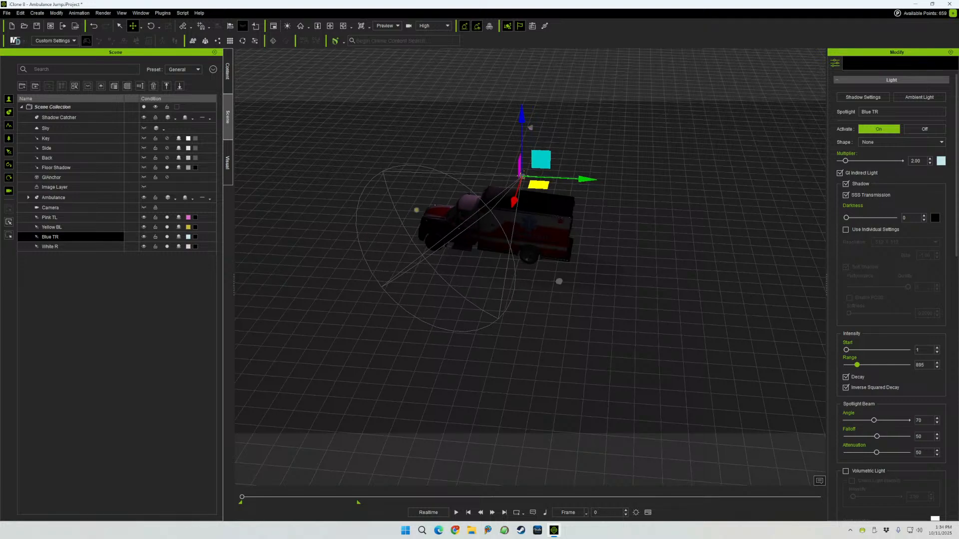
{"action": "right_click_drag", "start_coordinate": [538, 186], "coordinate": [664, 192]}
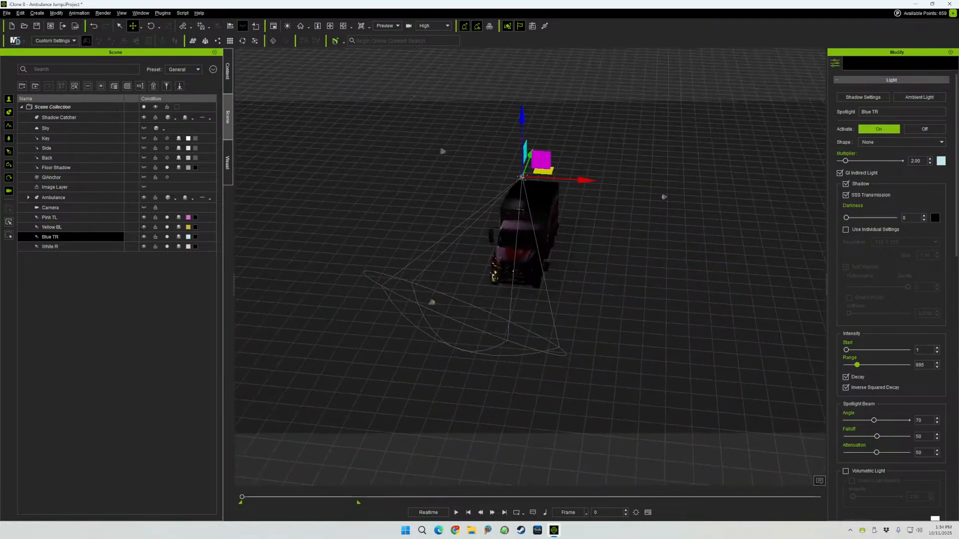
{"action": "left_click_drag", "start_coordinate": [522, 177], "coordinate": [582, 143]}
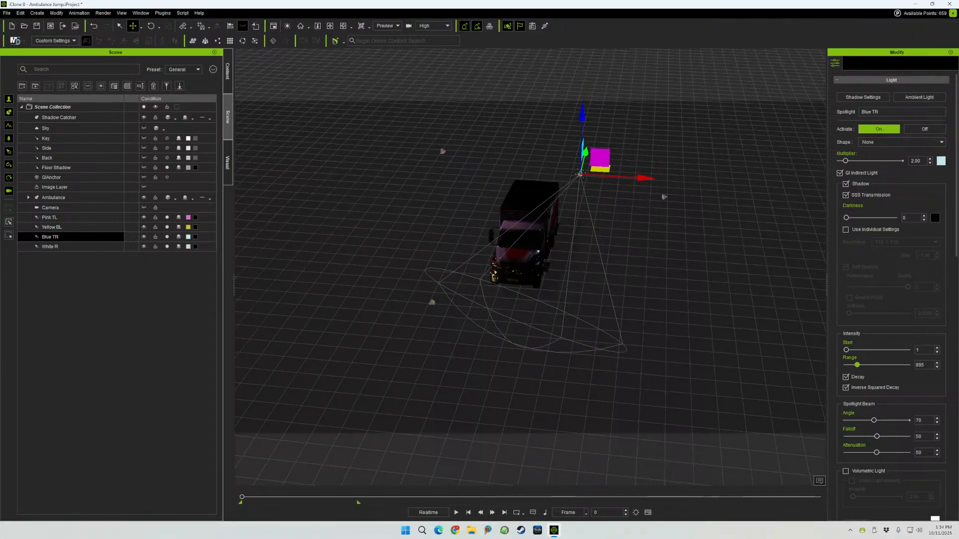
{"action": "left_click", "coordinate": [151, 26]}
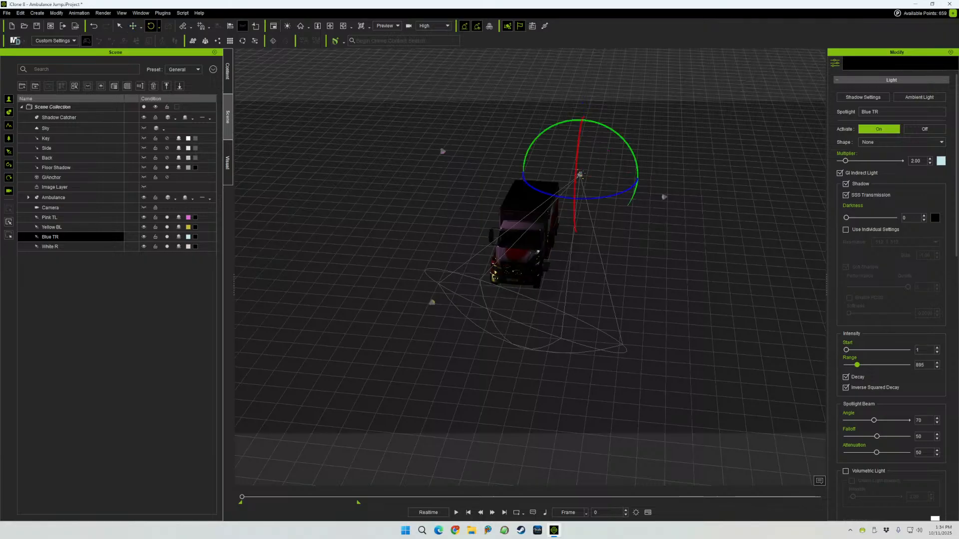
{"action": "left_click_drag", "start_coordinate": [599, 197], "coordinate": [582, 198]}
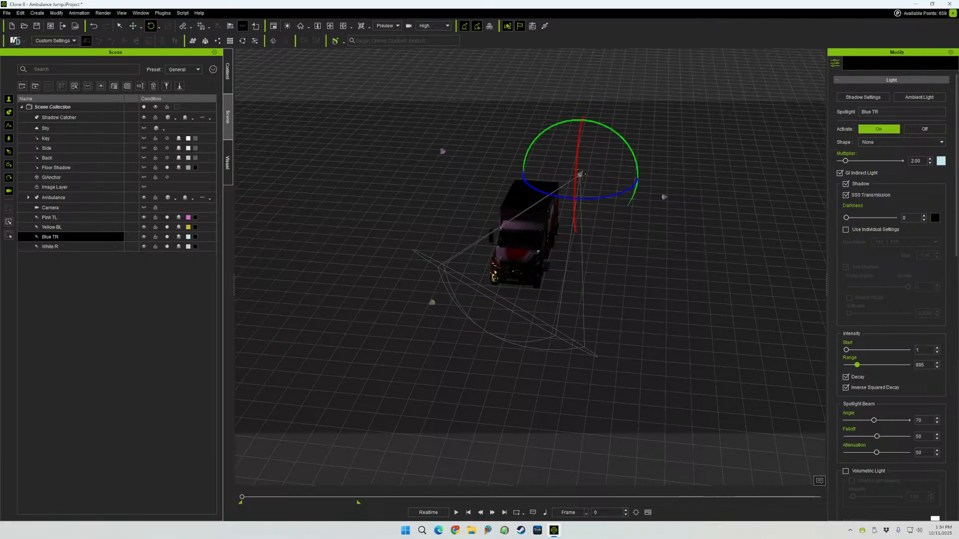
- Look through the Camera, raise the Blue TR spotlight's multiplier to 8.13 and set its color to a stronger light blue, #99e0eb
{"action": "left_click", "coordinate": [387, 26]}
{"action": "left_click", "coordinate": [386, 40]}
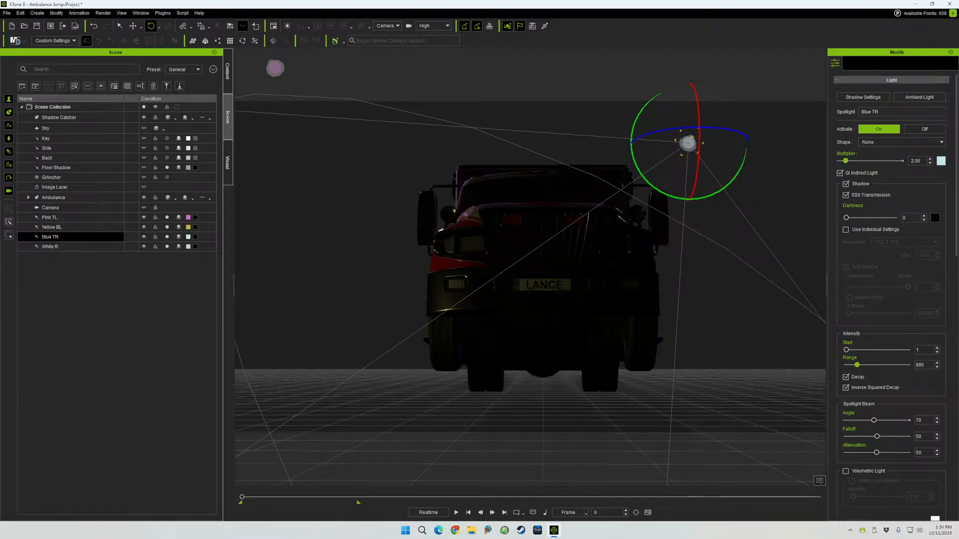
{"action": "mouse_move", "coordinate": [845, 161]}
{"action": "left_mouse_down"}
{"action": "mouse_move", "coordinate": [893, 161]}
{"action": "mouse_move", "coordinate": [855, 161]}
{"action": "mouse_move", "coordinate": [864, 160]}
{"action": "left_mouse_up"}
{"action": "left_click", "coordinate": [940, 161]}
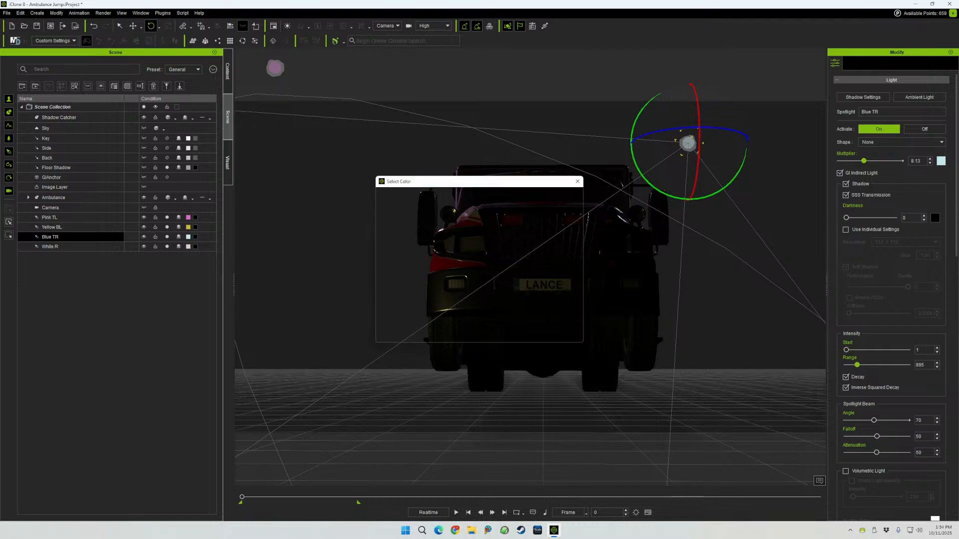
{"action": "left_click_drag", "start_coordinate": [508, 257], "coordinate": [507, 244]}
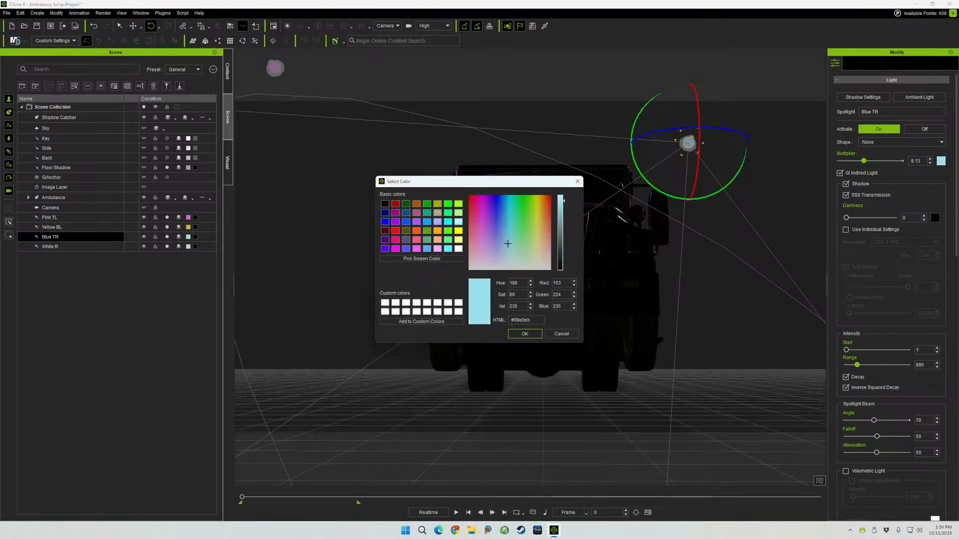
{"action": "left_click", "coordinate": [524, 333]}
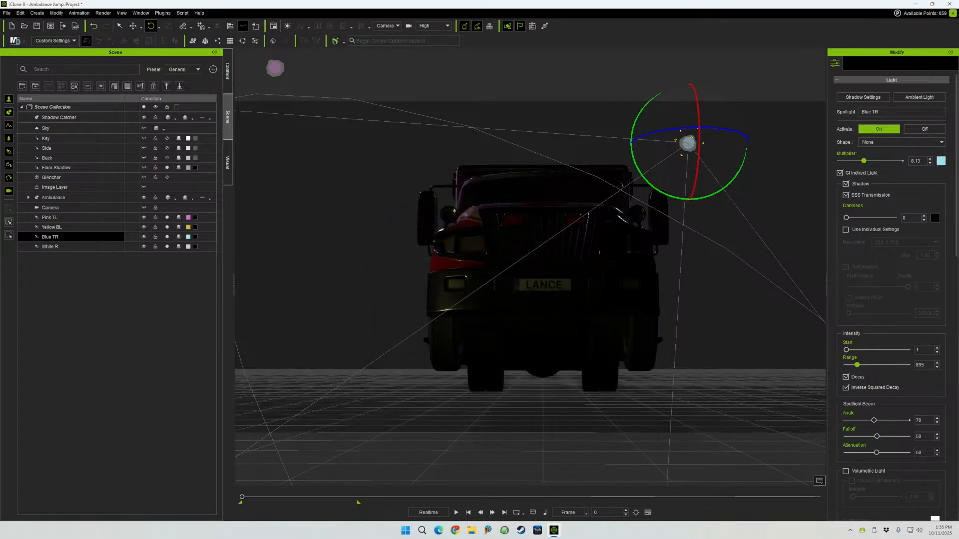
- Raise the White R spotlight's multiplier to 2.84 and, in the Preview view, move it forward and lower to light the ambulance's front
{"action": "left_click", "coordinate": [50, 246]}
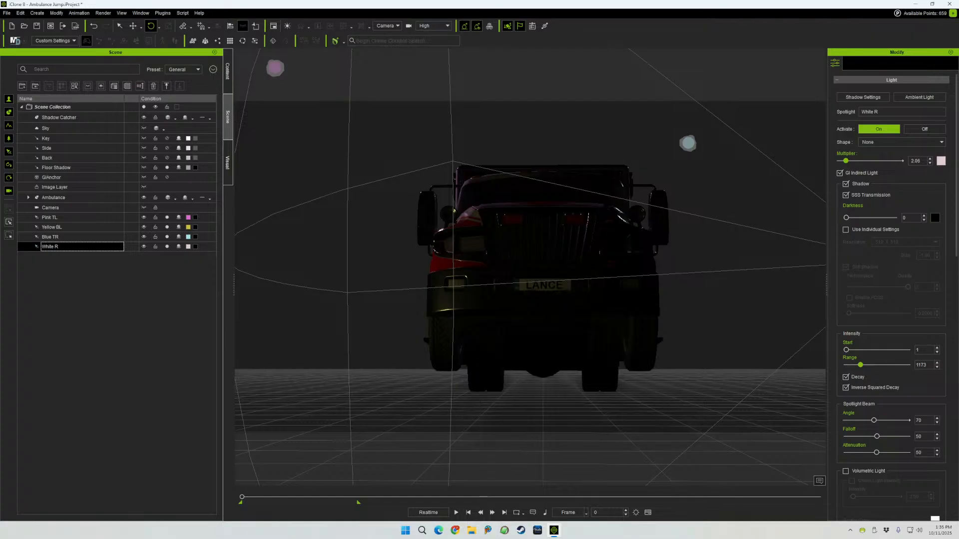
{"action": "mouse_move", "coordinate": [846, 160]}
{"action": "left_mouse_down"}
{"action": "mouse_move", "coordinate": [900, 160]}
{"action": "mouse_move", "coordinate": [847, 160]}
{"action": "left_mouse_up"}
{"action": "left_click", "coordinate": [387, 26]}
{"action": "left_click", "coordinate": [385, 33]}
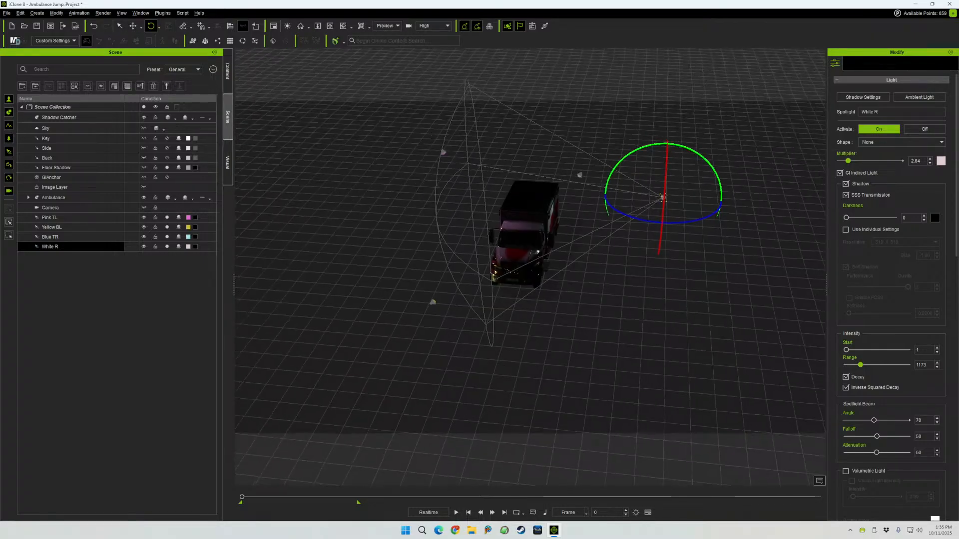
{"action": "right_click_drag", "start_coordinate": [549, 270], "coordinate": [434, 289]}
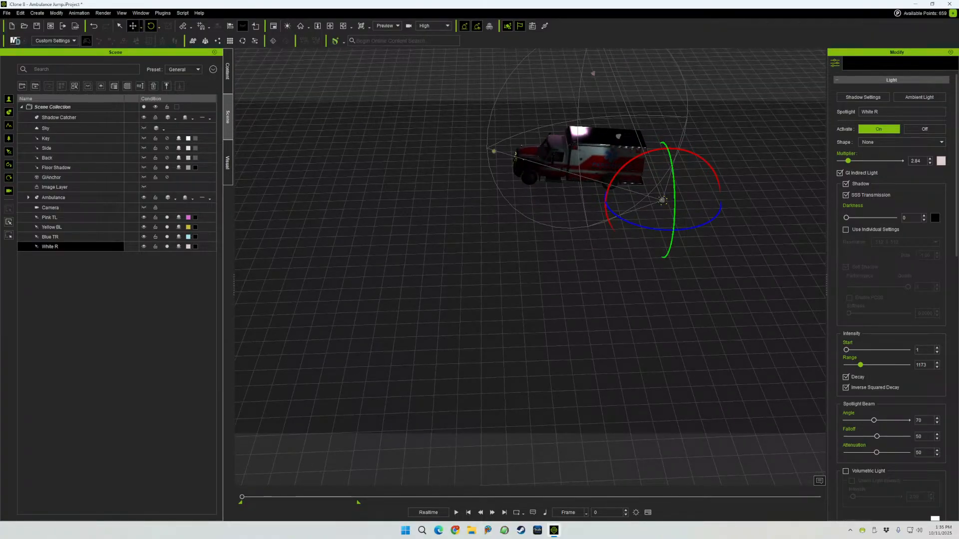
{"action": "left_click", "coordinate": [133, 25]}
{"action": "left_click_drag", "start_coordinate": [609, 200], "coordinate": [561, 183]}
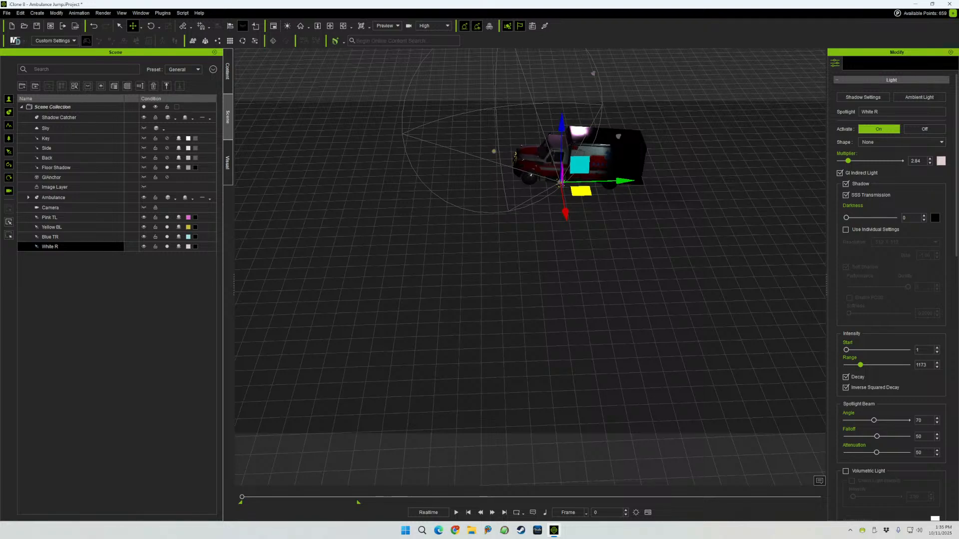
{"action": "middle_click_drag", "start_coordinate": [579, 191], "coordinate": [689, 197]}
{"action": "left_click_drag", "start_coordinate": [560, 182], "coordinate": [594, 180]}
{"action": "key", "text": "e"}
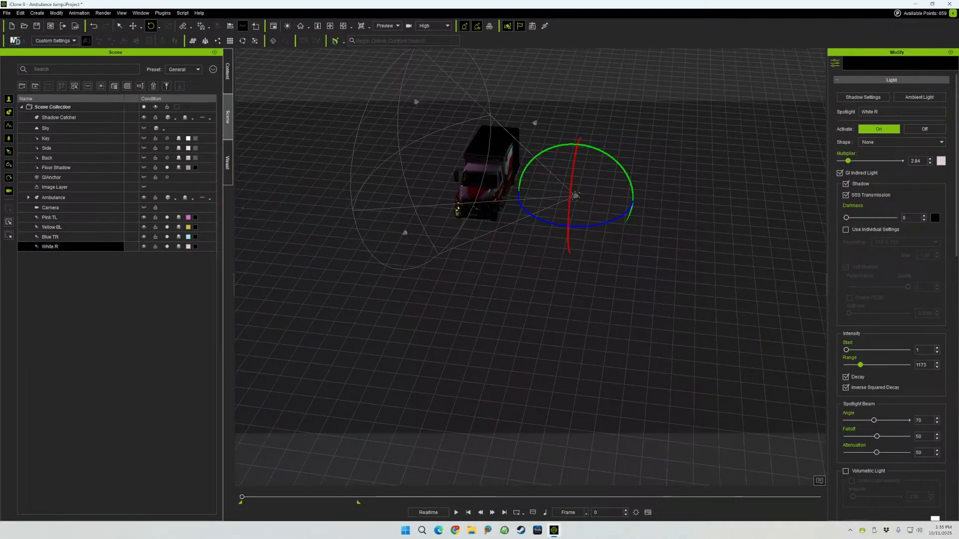
{"action": "key", "text": "w"}
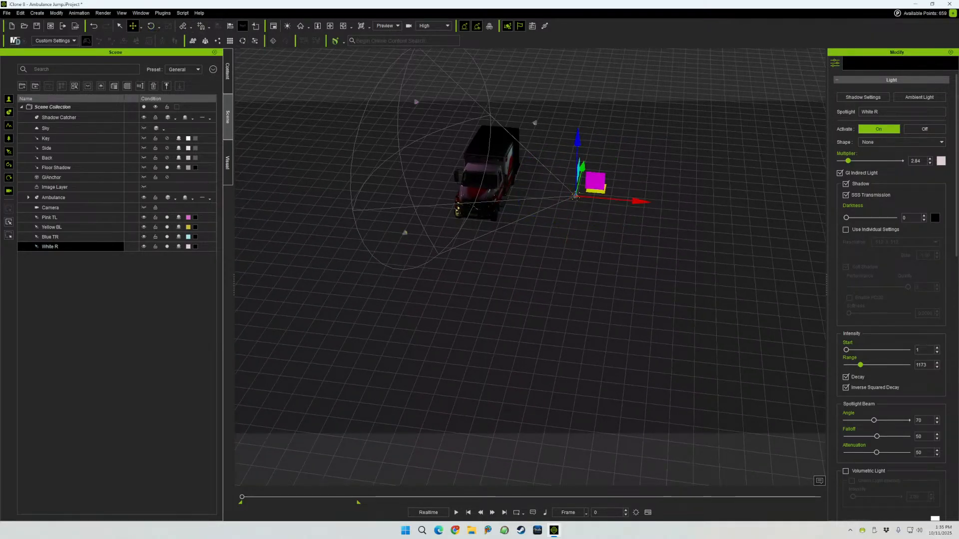
{"action": "left_click_drag", "start_coordinate": [575, 197], "coordinate": [575, 213]}
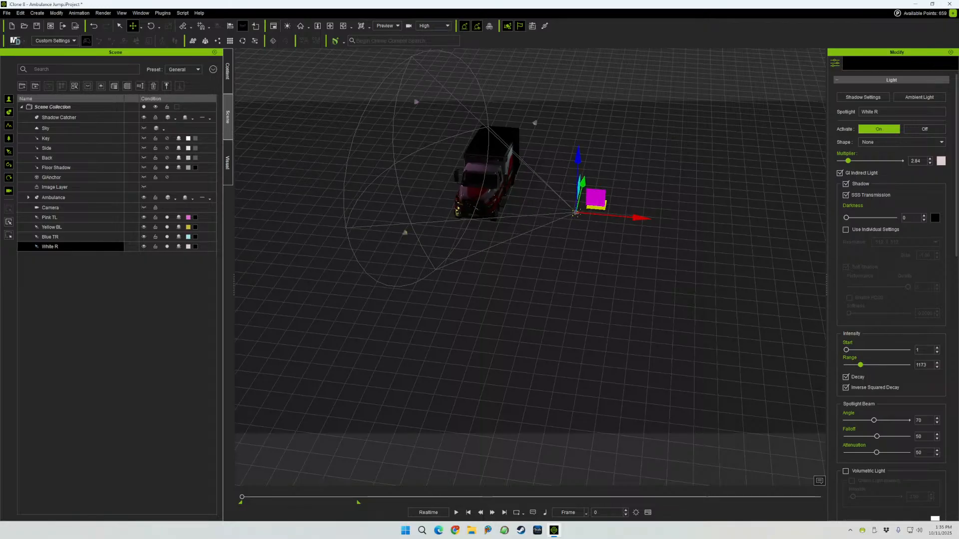
- Look through the Camera and raise the White R spotlight's multiplier to 6.97
{"action": "left_click", "coordinate": [387, 26]}
{"action": "left_click", "coordinate": [387, 43]}
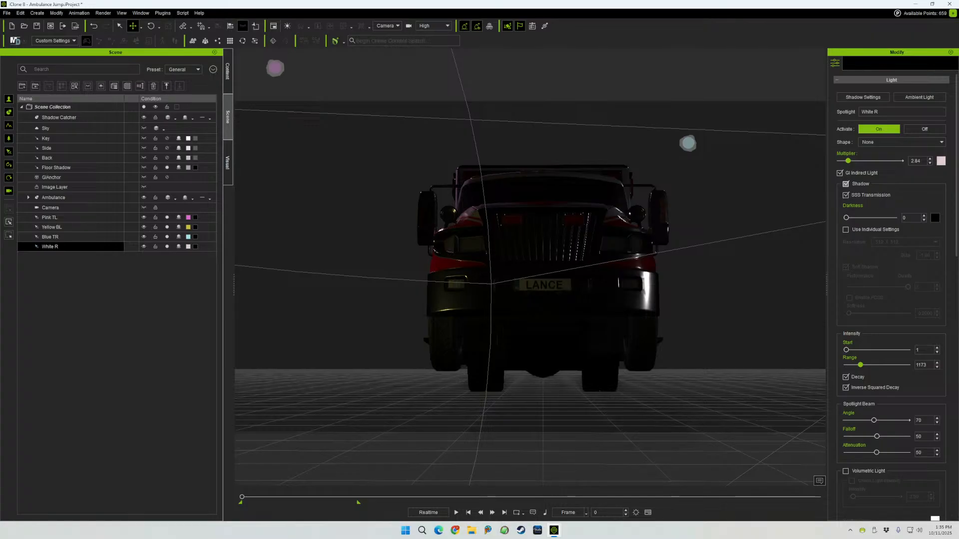
{"action": "left_click_drag", "start_coordinate": [847, 161], "coordinate": [860, 161]}
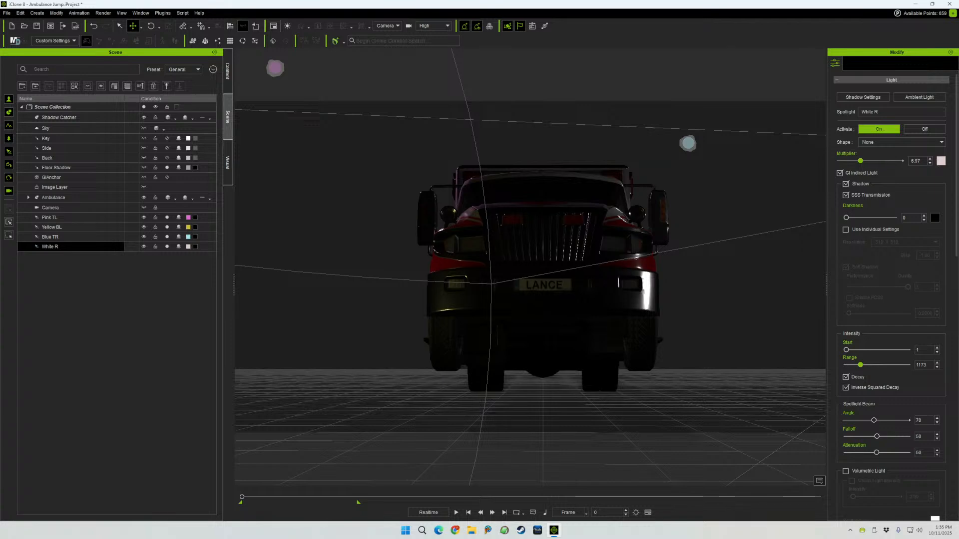
- Raise the Pink TL spotlight's multiplier to 20 and the Yellow BL spotlight's multiplier to 5.16
{"action": "left_click", "coordinate": [70, 217]}
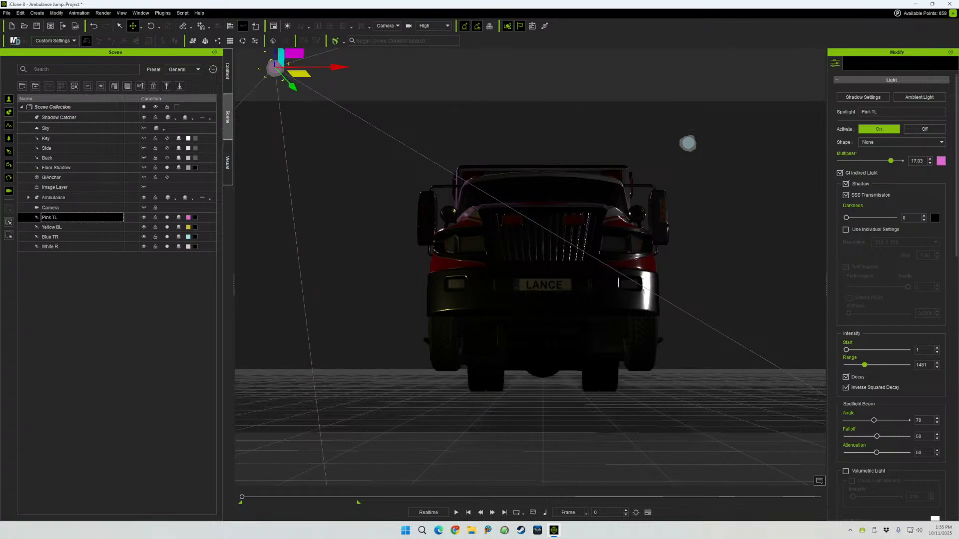
{"action": "left_click_drag", "start_coordinate": [890, 161], "coordinate": [900, 161]}
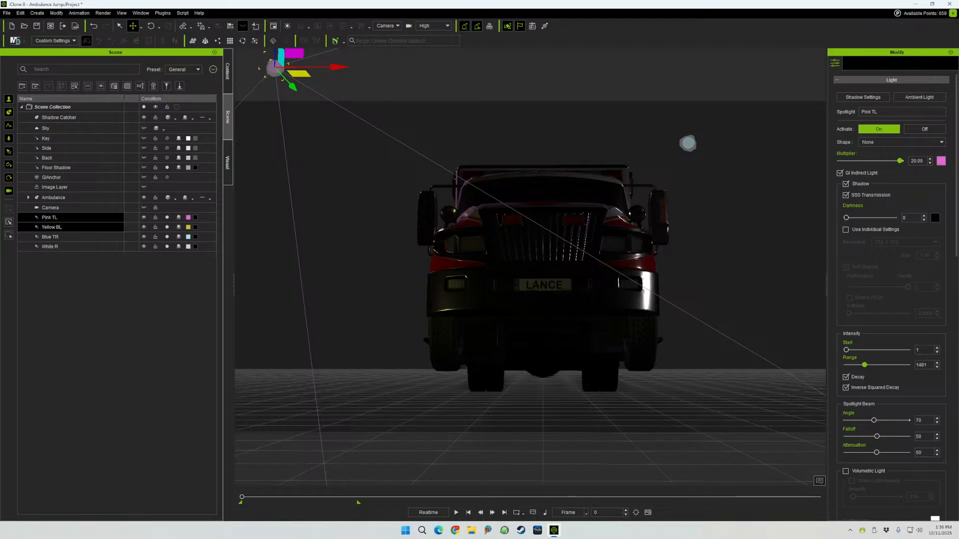
{"action": "left_click", "coordinate": [70, 228]}
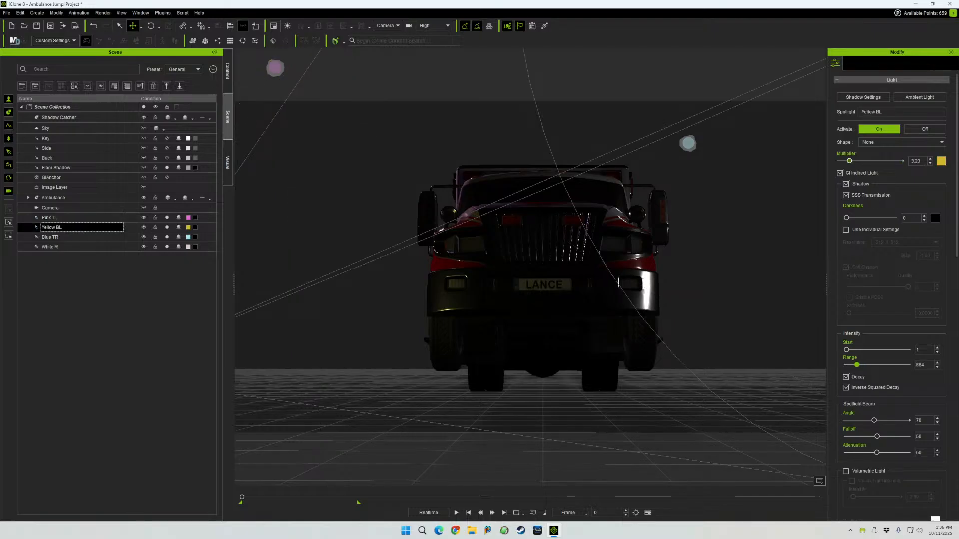
{"action": "left_click_drag", "start_coordinate": [849, 161], "coordinate": [852, 161]}
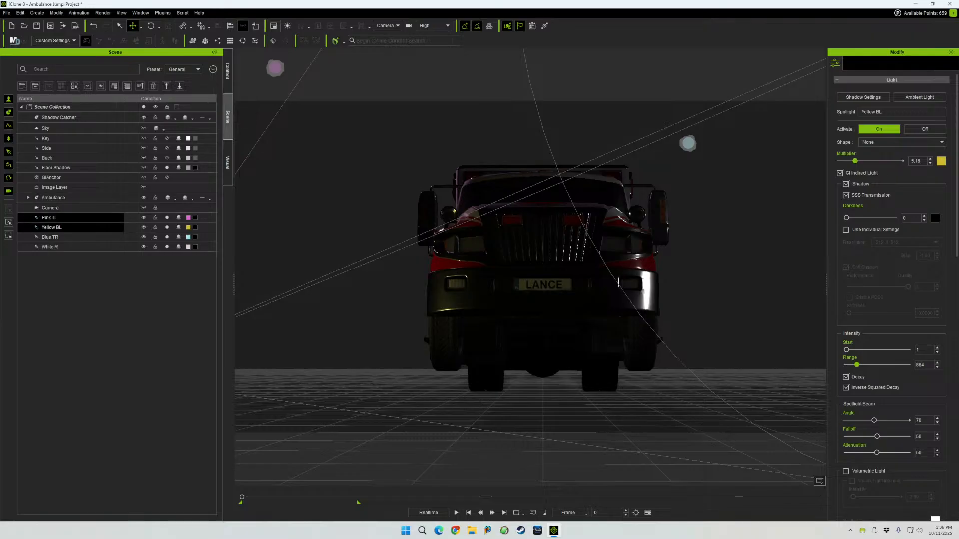
- Raise the Blue TR spotlight's multiplier to 17.03 and the White R spotlight's multiplier to 14.45
{"action": "left_click", "coordinate": [50, 237]}
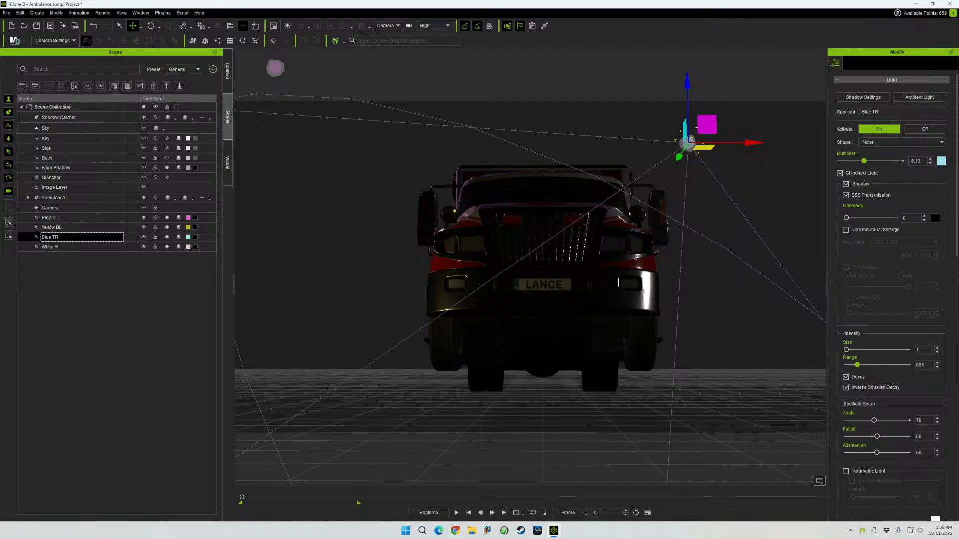
{"action": "left_click_drag", "start_coordinate": [863, 160], "coordinate": [891, 161]}
{"action": "left_click", "coordinate": [50, 247]}
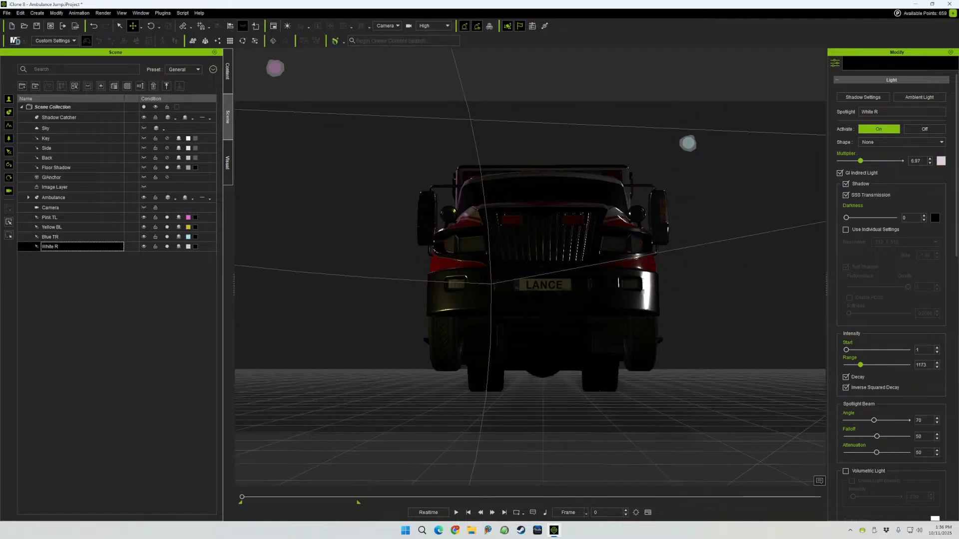
{"action": "left_click_drag", "start_coordinate": [860, 161], "coordinate": [882, 161]}
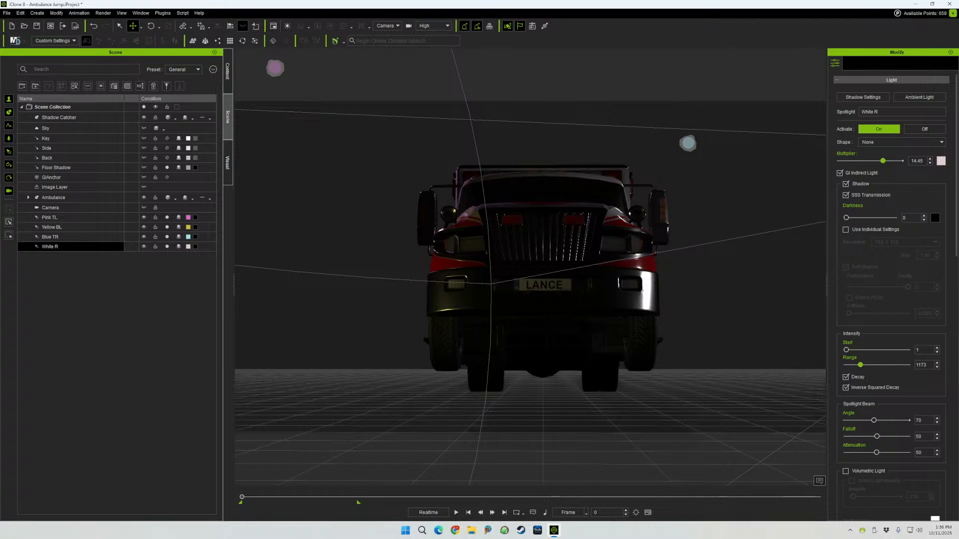
- Play and scrub the ambulance animation to examine the balanced lighting, then return to frame 0
{"action": "key", "text": "space"}
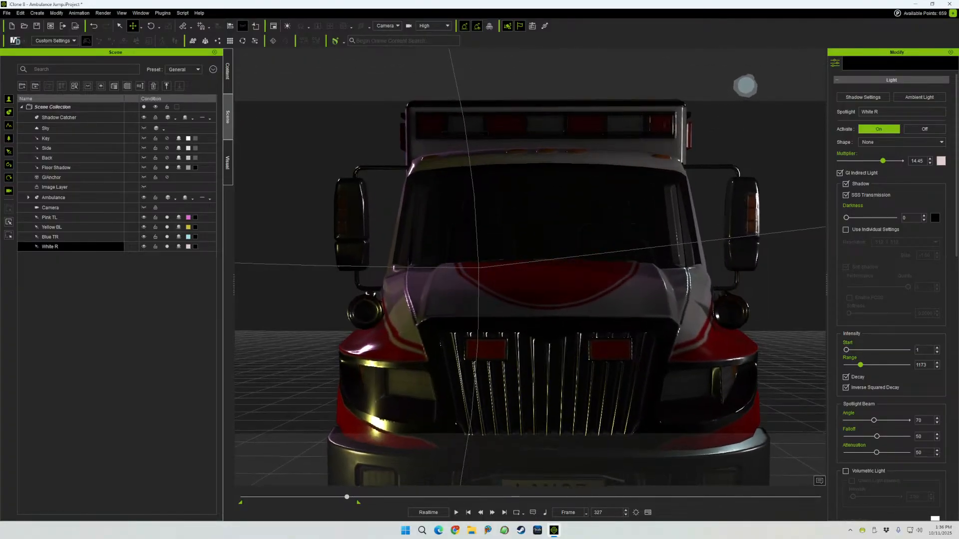
{"action": "left_click_drag", "start_coordinate": [264, 497], "coordinate": [242, 497]}
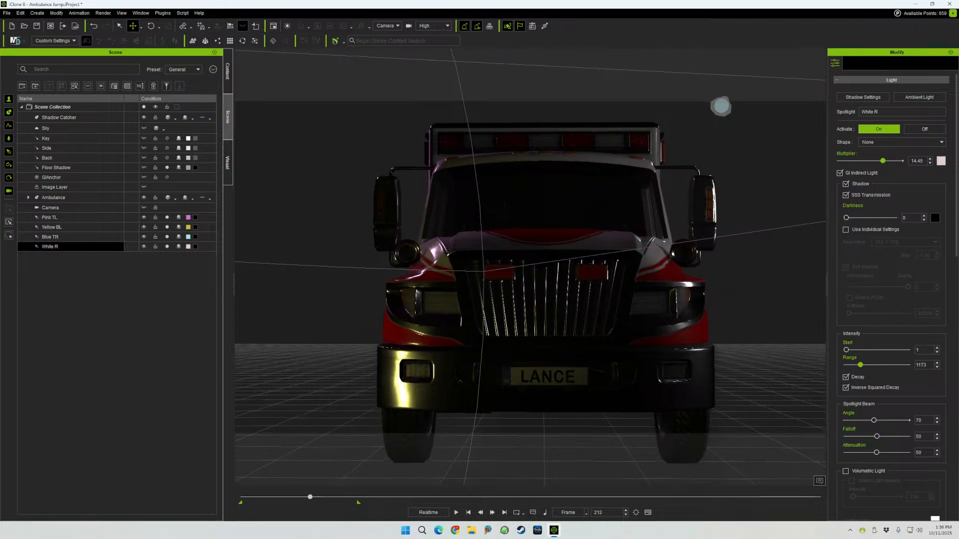
{"action": "left_click_drag", "start_coordinate": [245, 497], "coordinate": [242, 497]}
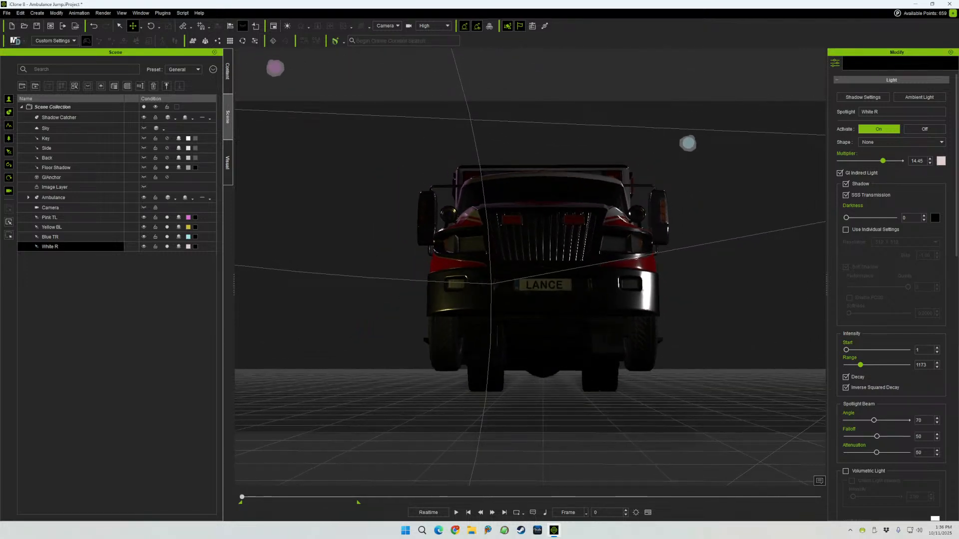
{"action": "left_click_drag", "start_coordinate": [241, 497], "coordinate": [260, 497]}
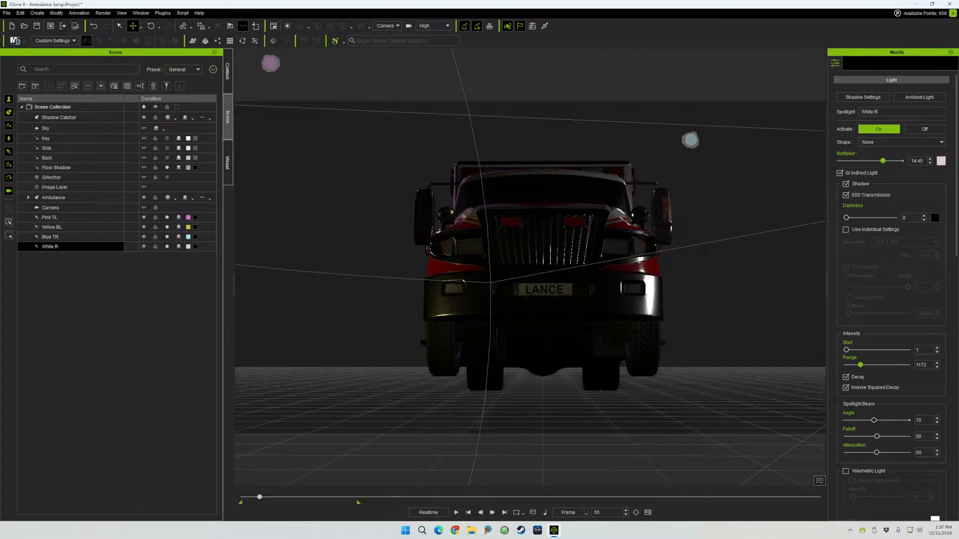
{"action": "left_click_drag", "start_coordinate": [260, 497], "coordinate": [328, 497]}
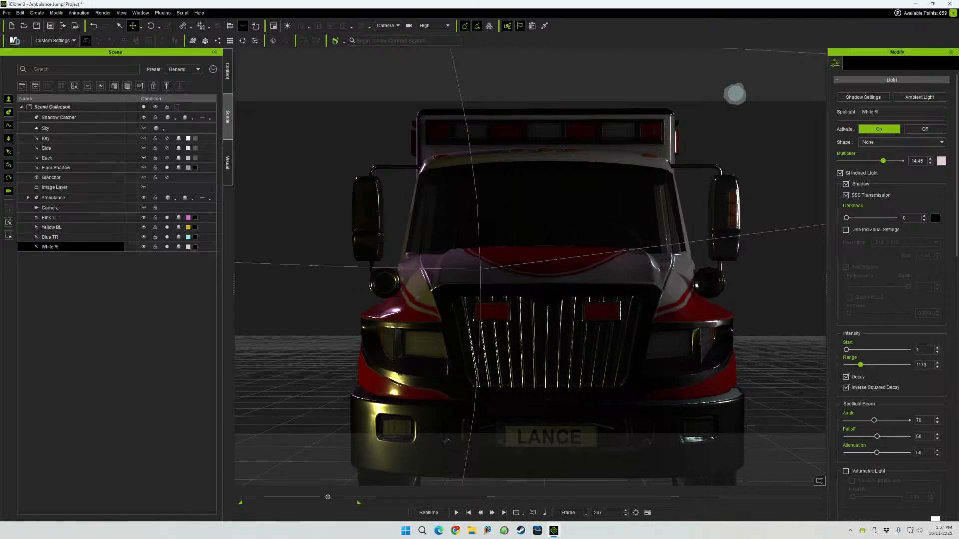
{"action": "mouse_move", "coordinate": [328, 497]}
{"action": "left_mouse_down"}
{"action": "mouse_move", "coordinate": [241, 497]}
{"action": "mouse_move", "coordinate": [339, 497]}
{"action": "left_mouse_up"}
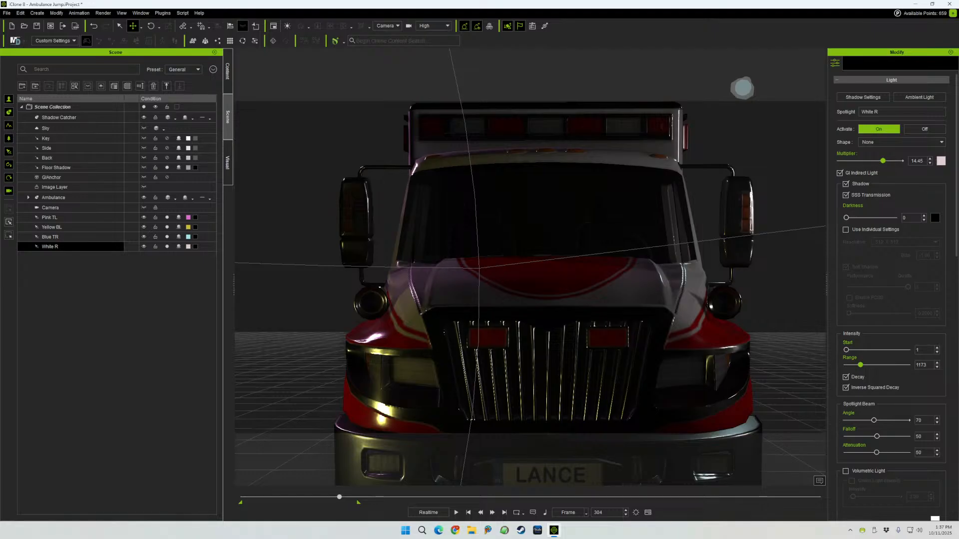
{"action": "left_click_drag", "start_coordinate": [339, 497], "coordinate": [242, 497]}
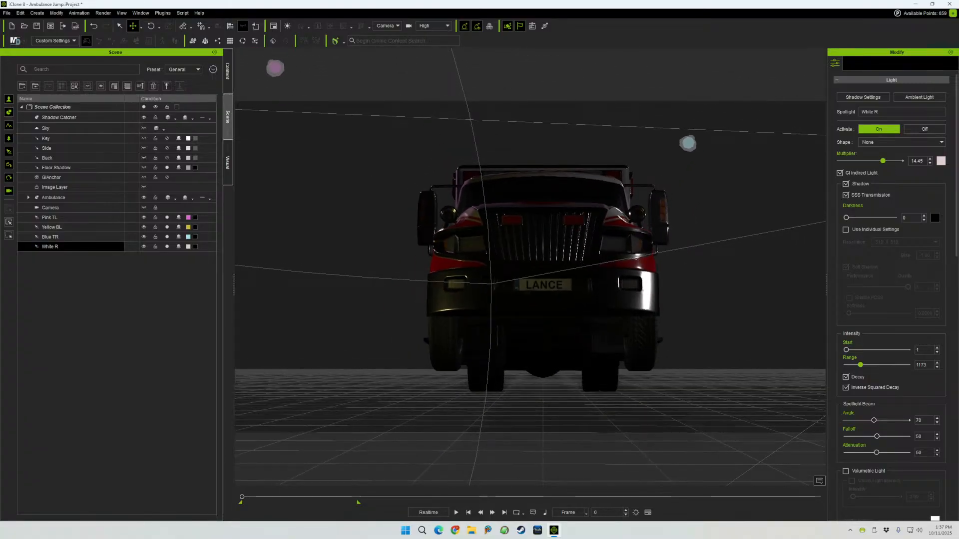
- Raise the image-based lighting strength to 2, checking the ambulance's lighting along the timeline
{"action": "left_click", "coordinate": [227, 162]}
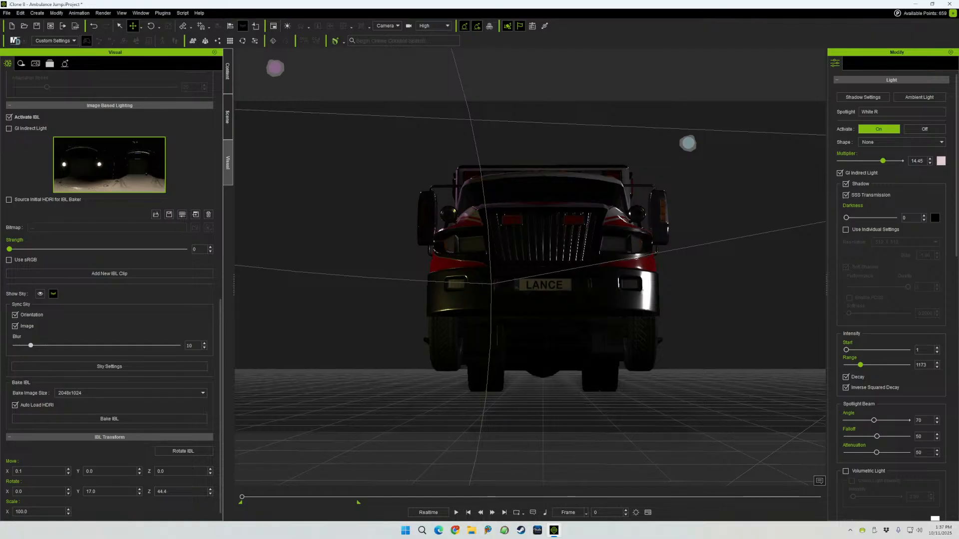
{"action": "left_click", "coordinate": [210, 246]}
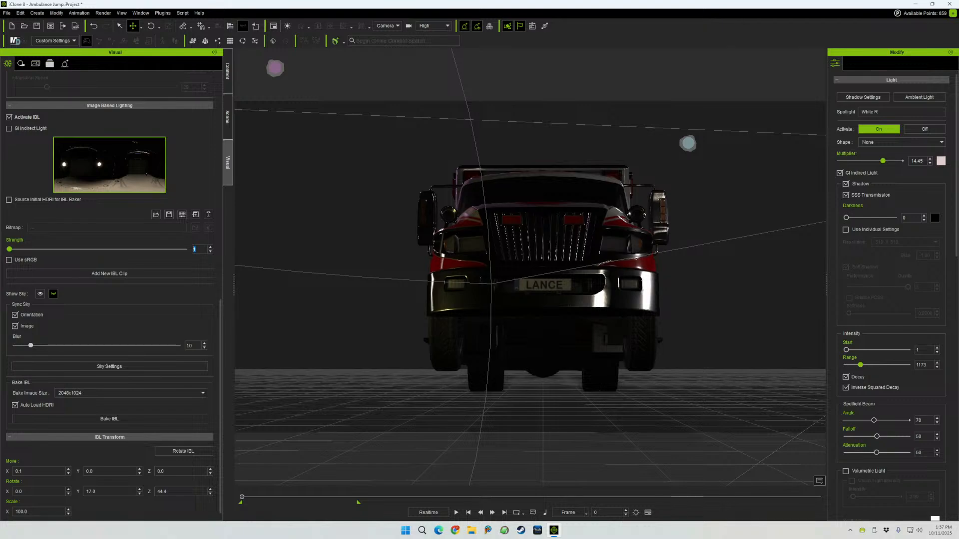
{"action": "mouse_move", "coordinate": [242, 497]}
{"action": "left_mouse_down"}
{"action": "mouse_move", "coordinate": [352, 497]}
{"action": "mouse_move", "coordinate": [242, 497]}
{"action": "left_mouse_up"}
{"action": "left_click", "coordinate": [210, 247]}
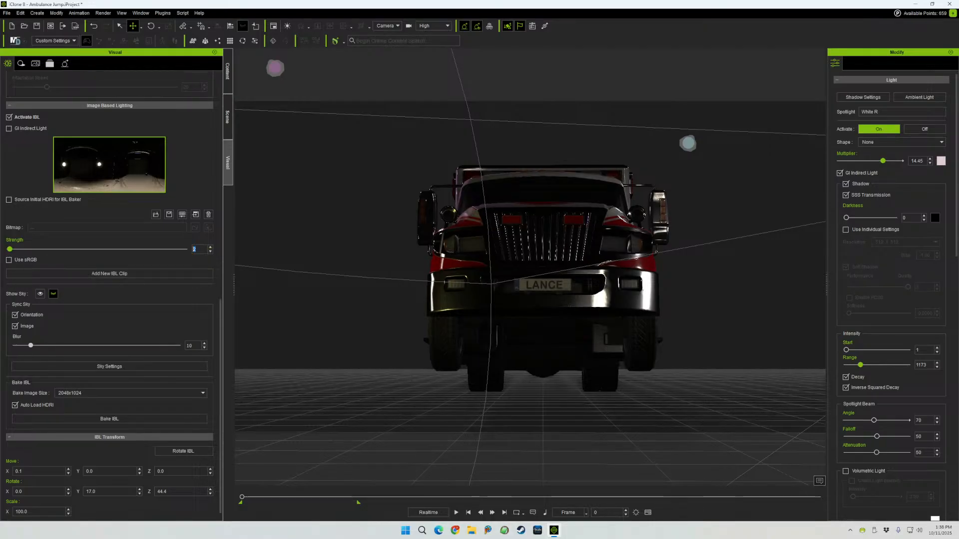
{"action": "mouse_move", "coordinate": [242, 497]}
{"action": "left_mouse_down"}
{"action": "mouse_move", "coordinate": [328, 497]}
{"action": "mouse_move", "coordinate": [242, 497]}
{"action": "left_mouse_up"}
- Show the Image Layer background, widen its material settings and set its opacity to 40
{"action": "left_click", "coordinate": [228, 117]}
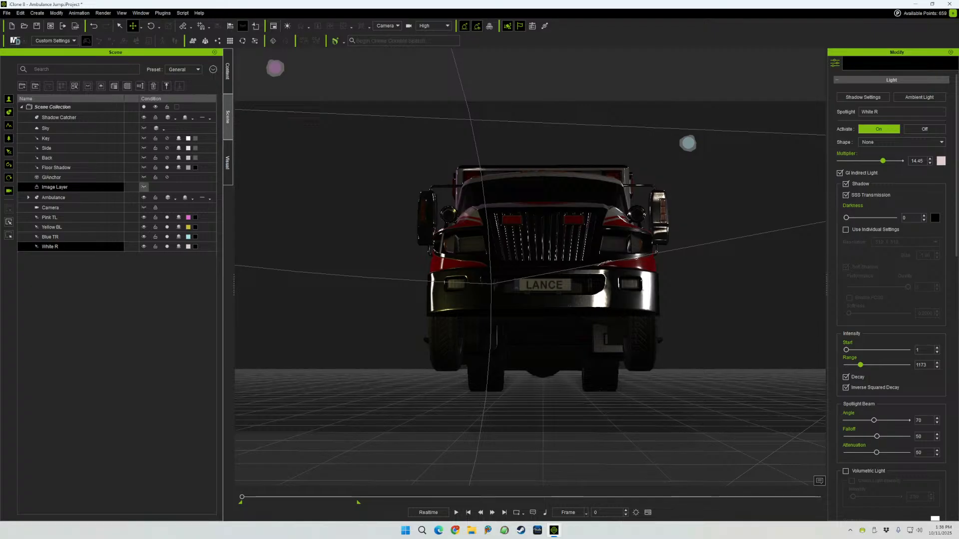
{"action": "left_click", "coordinate": [55, 187]}
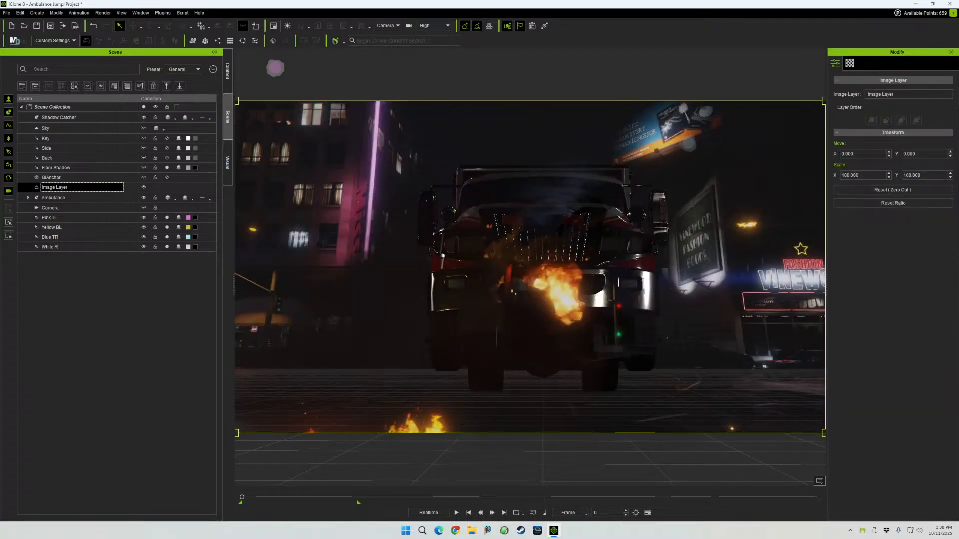
{"action": "left_click", "coordinate": [850, 63]}
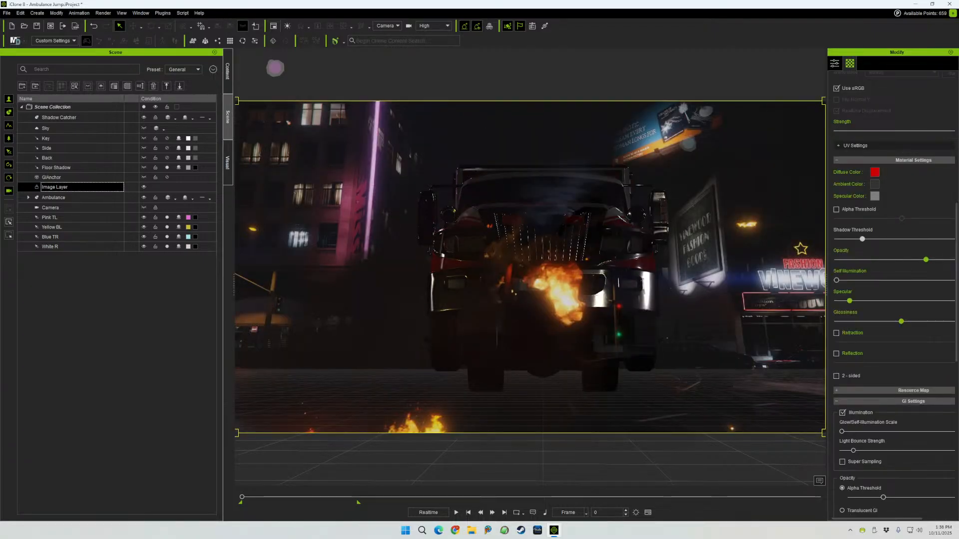
{"action": "left_click_drag", "start_coordinate": [827, 285], "coordinate": [790, 285]}
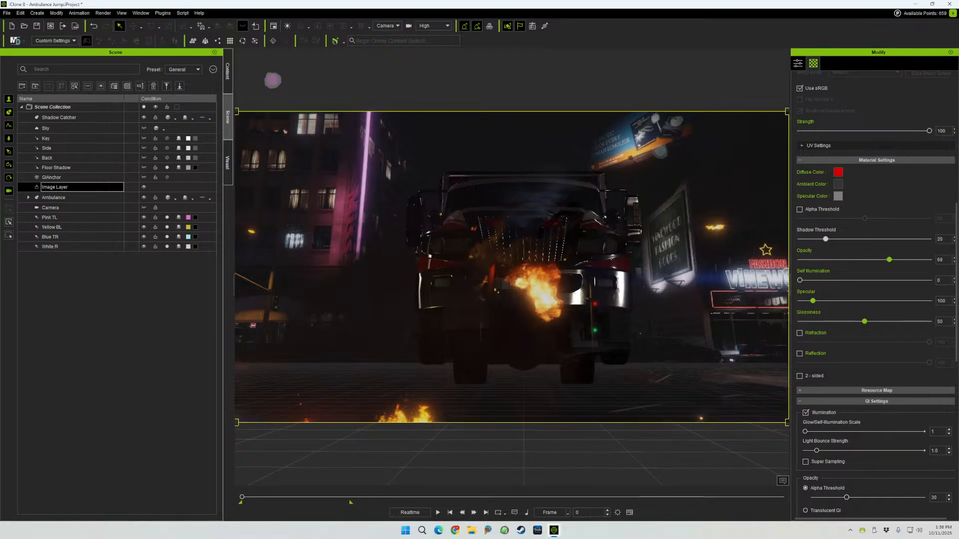
{"action": "left_click_drag", "start_coordinate": [889, 260], "coordinate": [859, 260]}
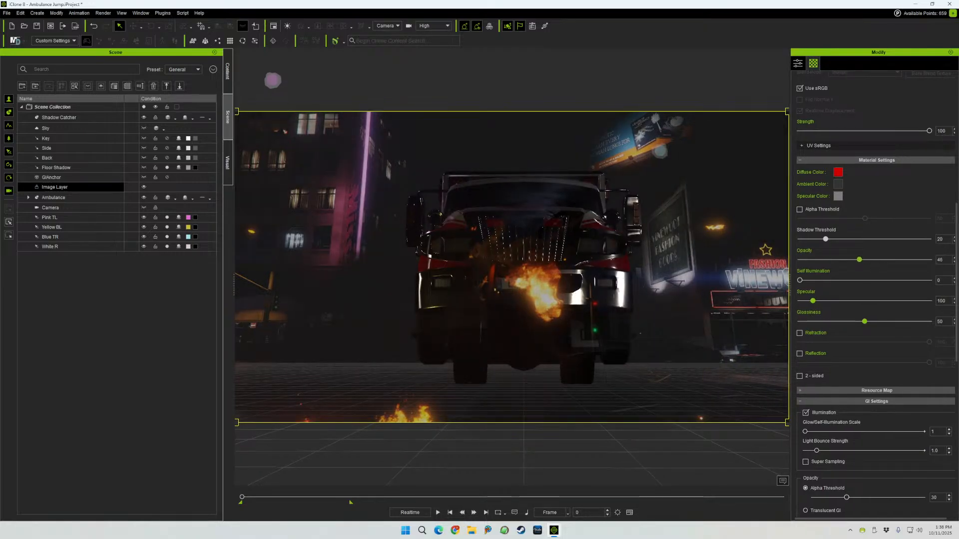
- Play the animation against the background, hide the Image Layer and save the project
{"action": "key", "text": "space"}
{"action": "left_click", "coordinate": [144, 187]}
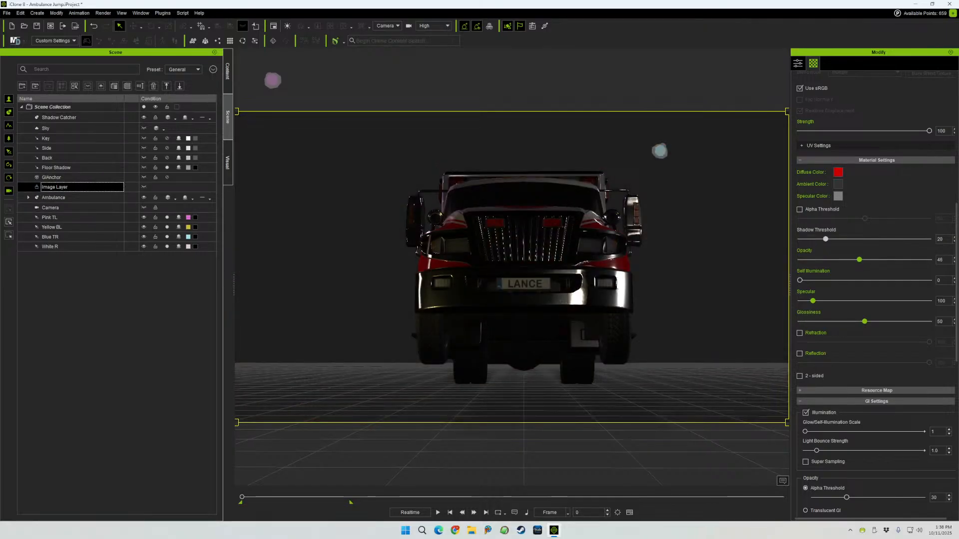
{"action": "key", "text": "ctrl+s"}
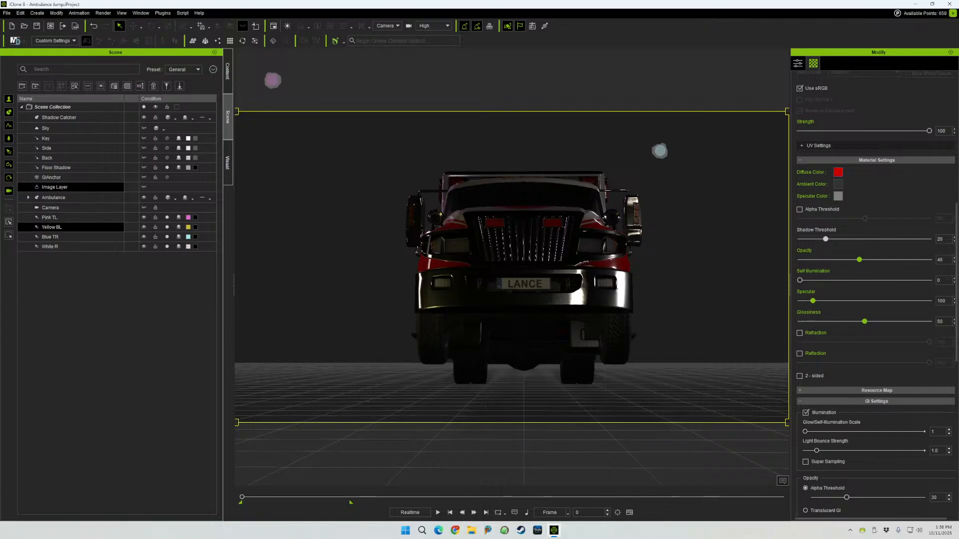
- Select the ambulance and, in the Preview view, examine its front up close from a lower angle
{"action": "left_click", "coordinate": [54, 198]}
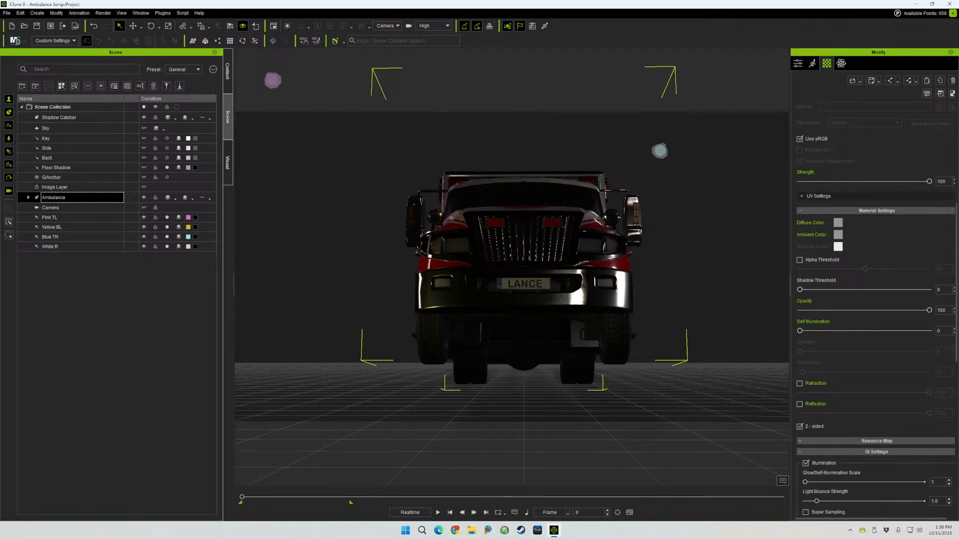
{"action": "left_click", "coordinate": [388, 26]}
{"action": "left_click", "coordinate": [387, 34]}
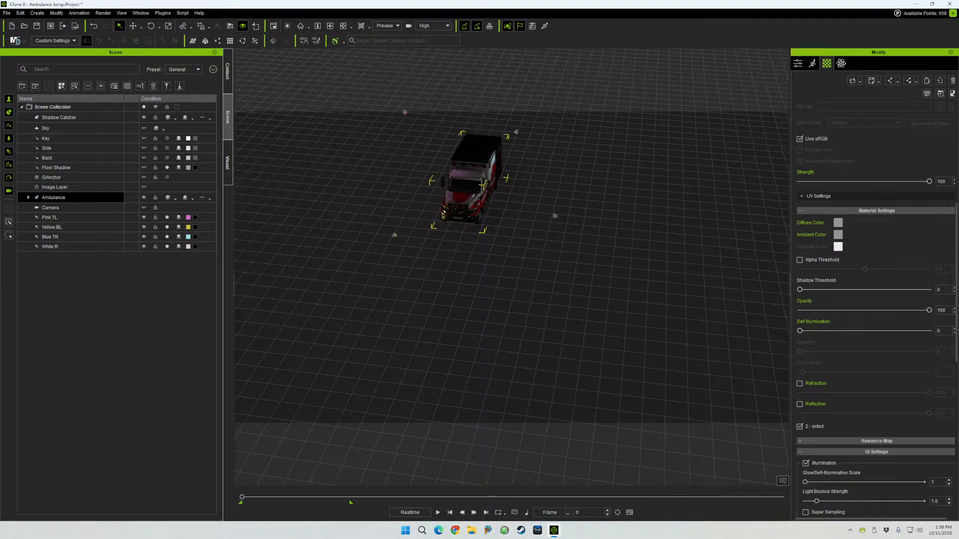
{"action": "scroll", "coordinate": [512, 267], "scroll_direction": "up", "scroll_amount": 5}
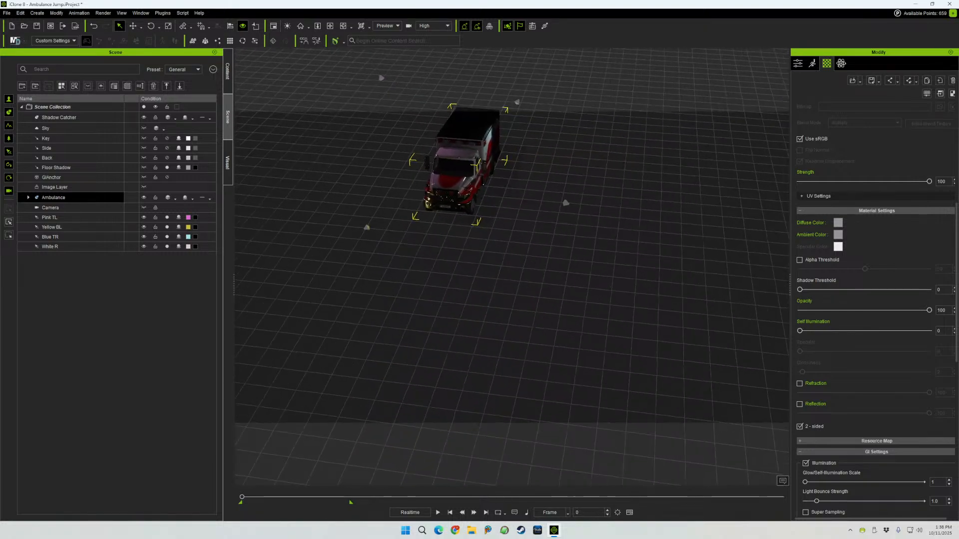
{"action": "scroll", "coordinate": [510, 269], "scroll_direction": "up", "scroll_amount": 3}
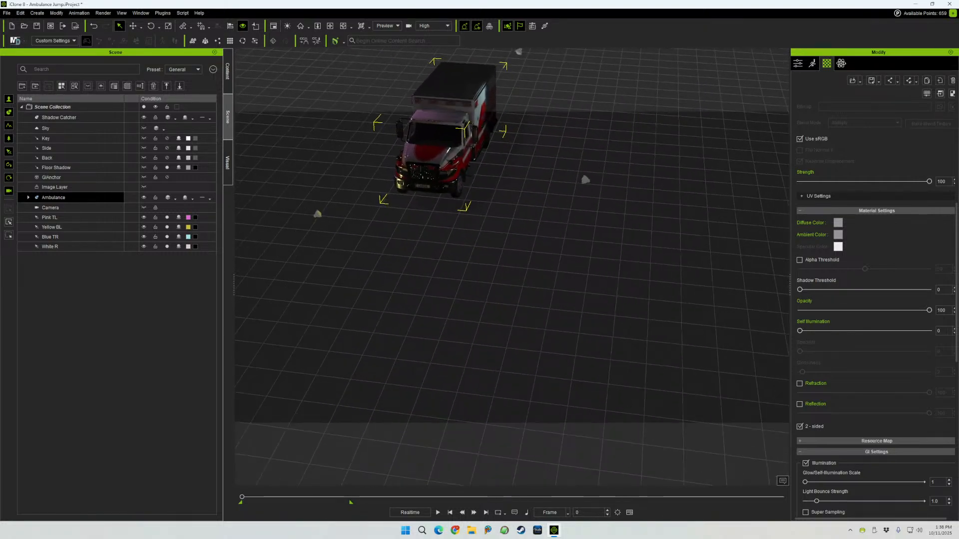
{"action": "scroll", "coordinate": [510, 268], "scroll_direction": "up", "scroll_amount": 2}
{"action": "middle_click_drag", "start_coordinate": [511, 267], "coordinate": [606, 370]}
{"action": "scroll", "coordinate": [510, 267], "scroll_direction": "up", "scroll_amount": 1}
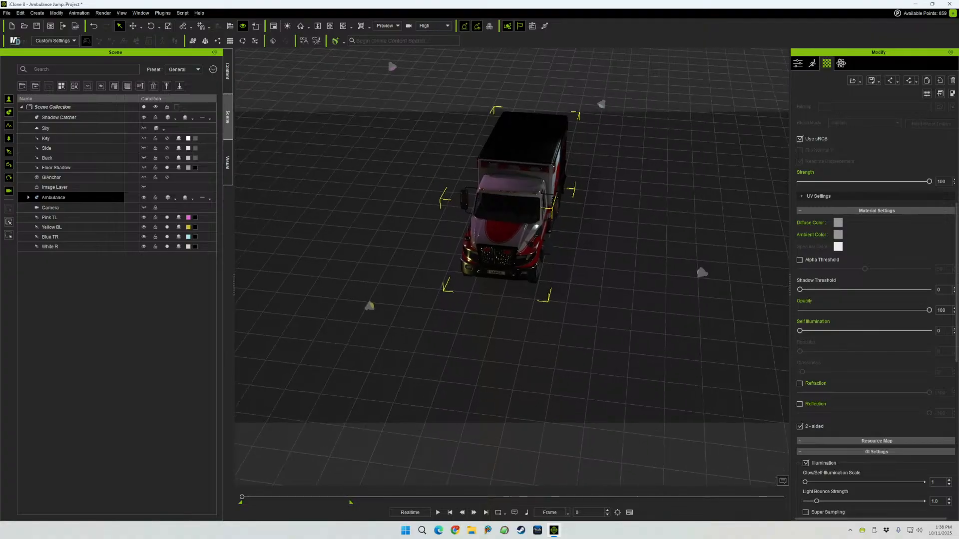
{"action": "scroll", "coordinate": [510, 267], "scroll_direction": "up", "scroll_amount": 4}
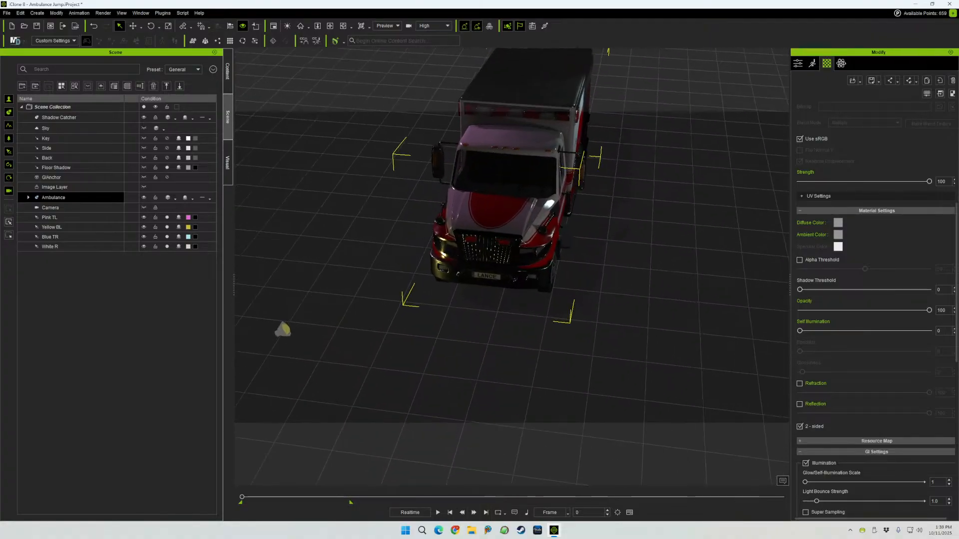
{"action": "scroll", "coordinate": [510, 267], "scroll_direction": "up", "scroll_amount": 1}
{"action": "right_click_drag", "start_coordinate": [510, 267], "coordinate": [511, 220]}
{"action": "middle_click_drag", "start_coordinate": [511, 219], "coordinate": [510, 334]}
- Hide the viewport markers of the White R, Blue TR, Yellow BL and Pink TL spotlights
{"action": "left_click", "coordinate": [144, 246]}
{"action": "left_click", "coordinate": [144, 237]}
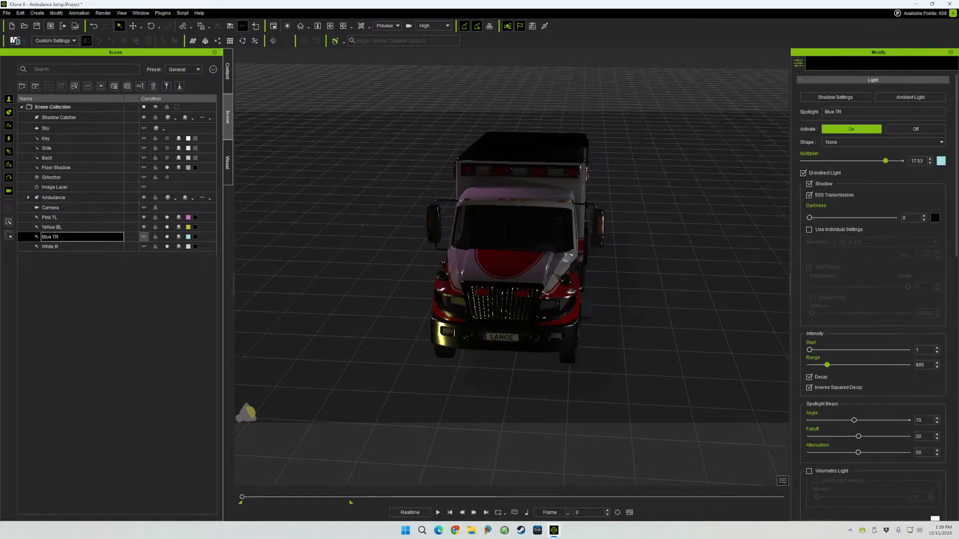
{"action": "left_click", "coordinate": [144, 227]}
{"action": "left_click", "coordinate": [144, 218]}
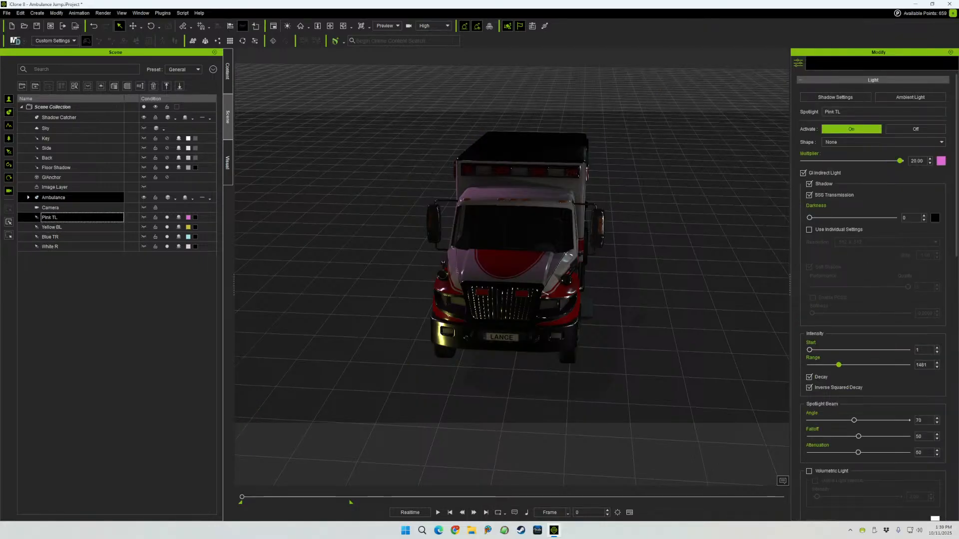
- Open the Ambulance_Body material's Base Color texture in PaintShop Pro and move its image window toward the middle of the workspace
{"action": "left_click", "coordinate": [53, 198]}
{"action": "left_click", "coordinate": [827, 62]}
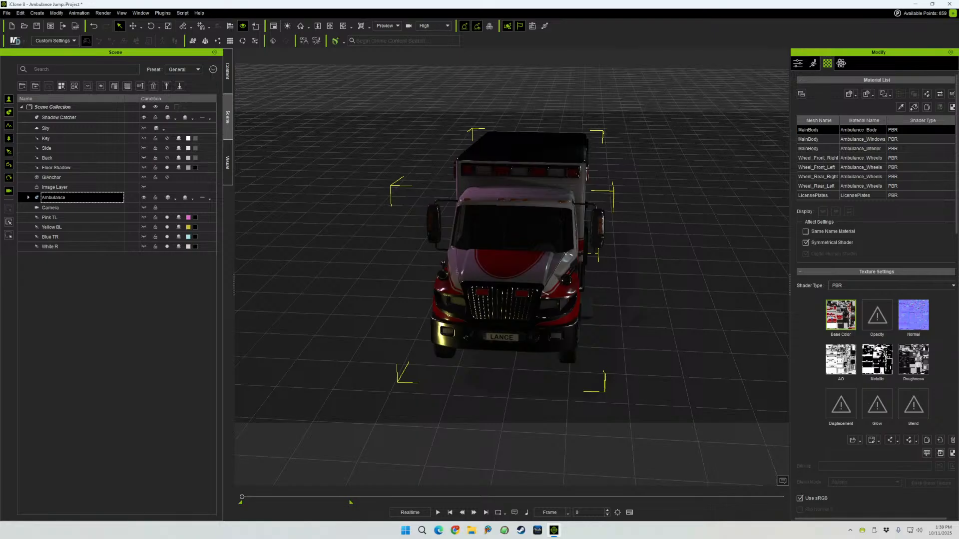
{"action": "left_click", "coordinate": [840, 315]}
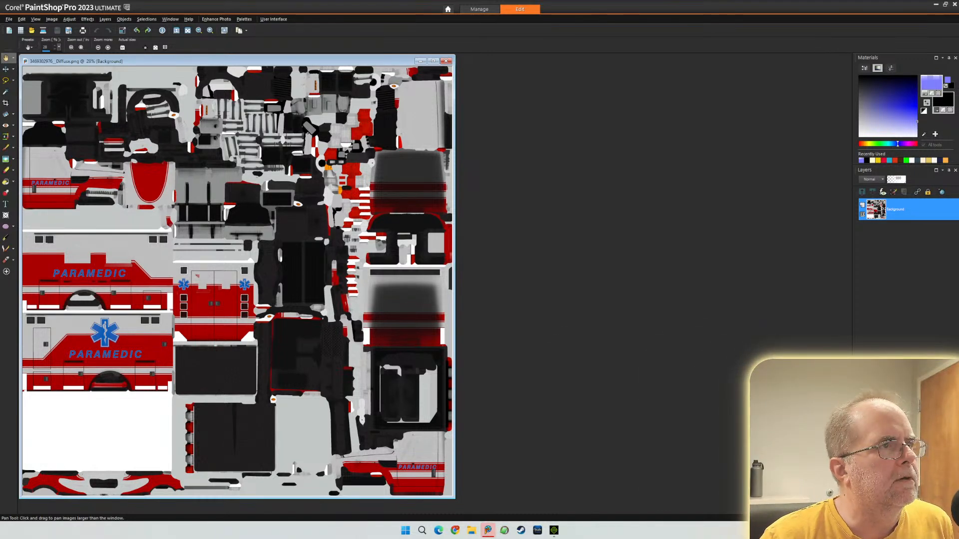
{"action": "left_click_drag", "start_coordinate": [238, 61], "coordinate": [406, 67]}
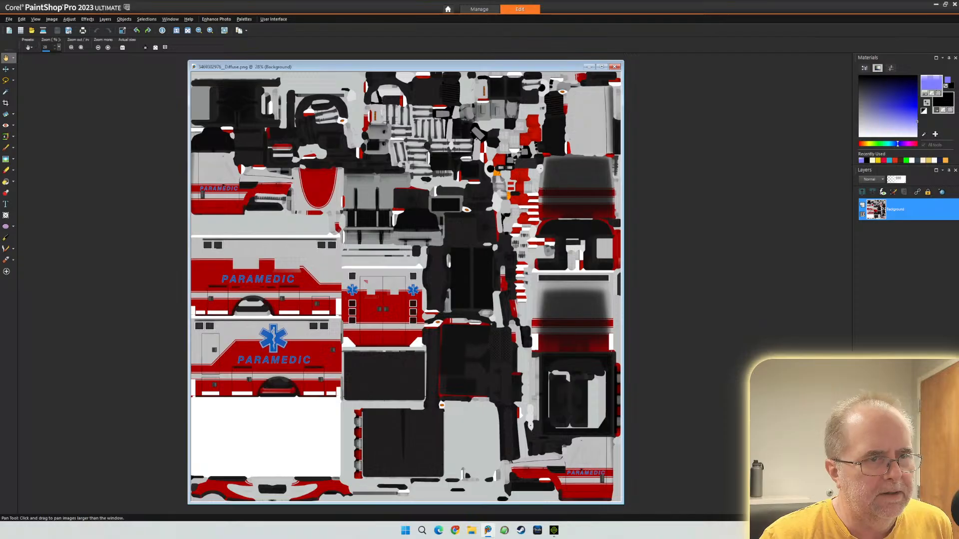
- Examine the ambulance body texture at different magnifications, looking for the areas that map to the vehicle's lights
{"action": "scroll", "coordinate": [357, 434], "scroll_direction": "up", "scroll_amount": 8}
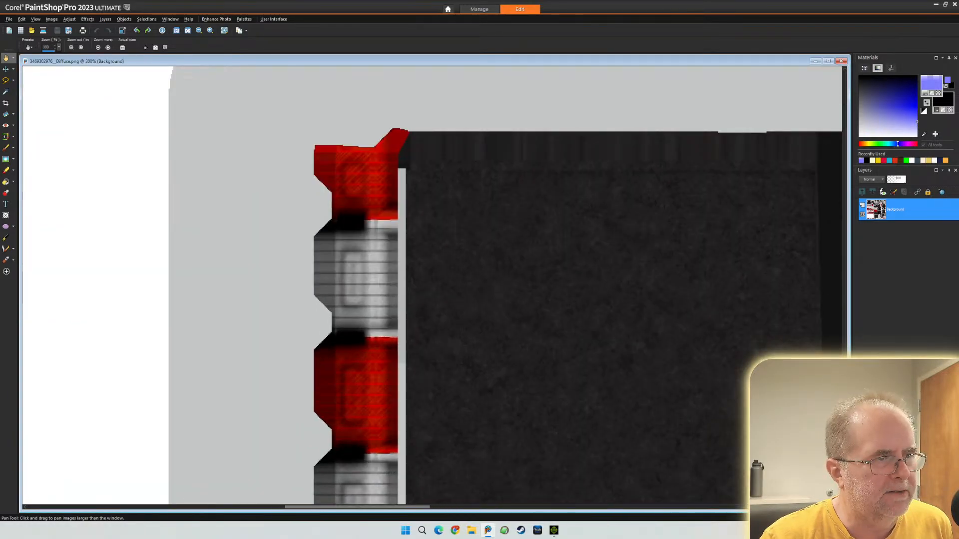
{"action": "scroll", "coordinate": [315, 421], "scroll_direction": "down", "scroll_amount": 7}
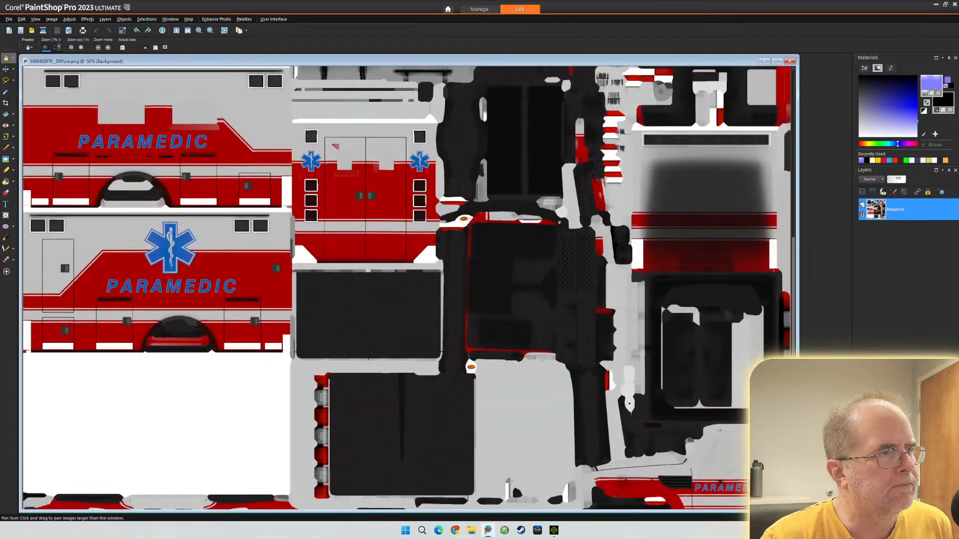
{"action": "scroll", "coordinate": [512, 481], "scroll_direction": "down", "scroll_amount": 1}
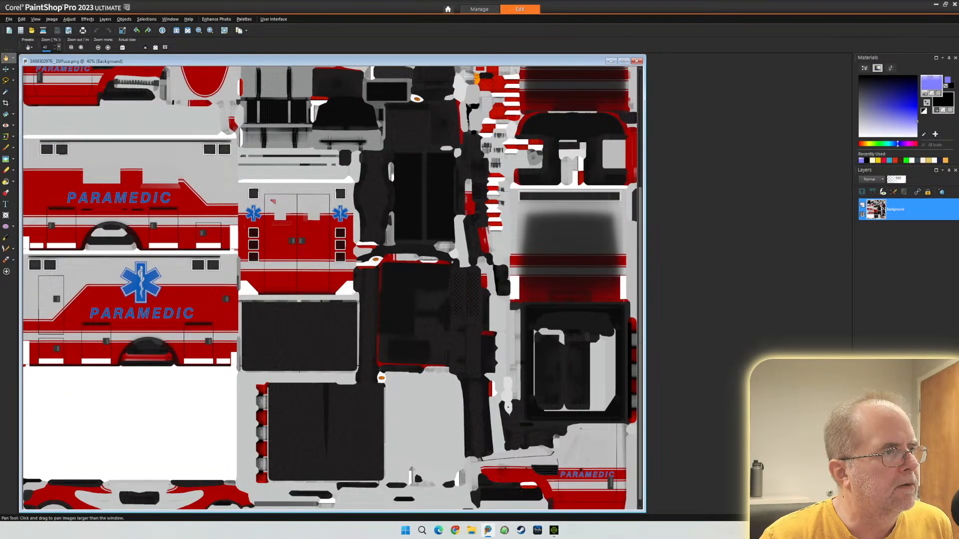
{"action": "scroll", "coordinate": [334, 284], "scroll_direction": "down", "scroll_amount": 1}
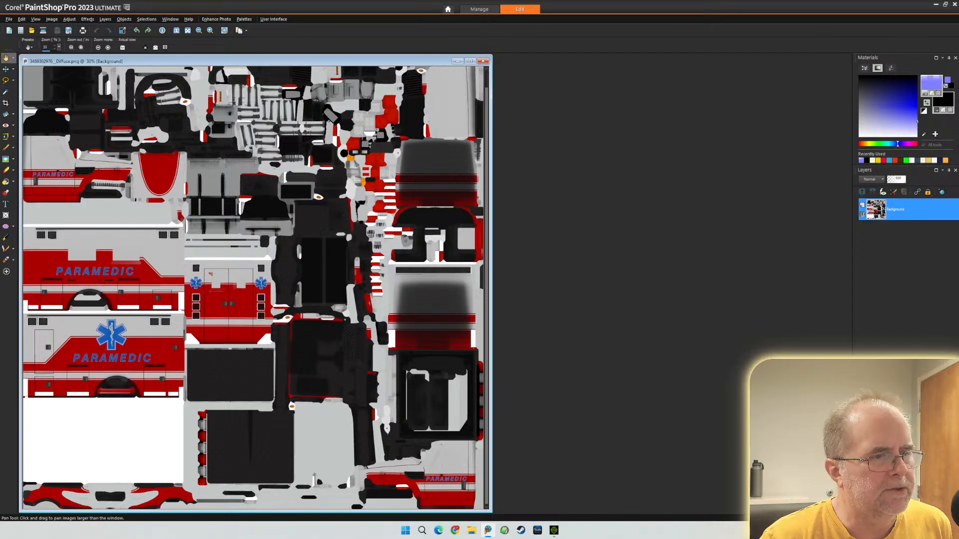
{"action": "scroll", "coordinate": [245, 285], "scroll_direction": "down", "scroll_amount": 1}
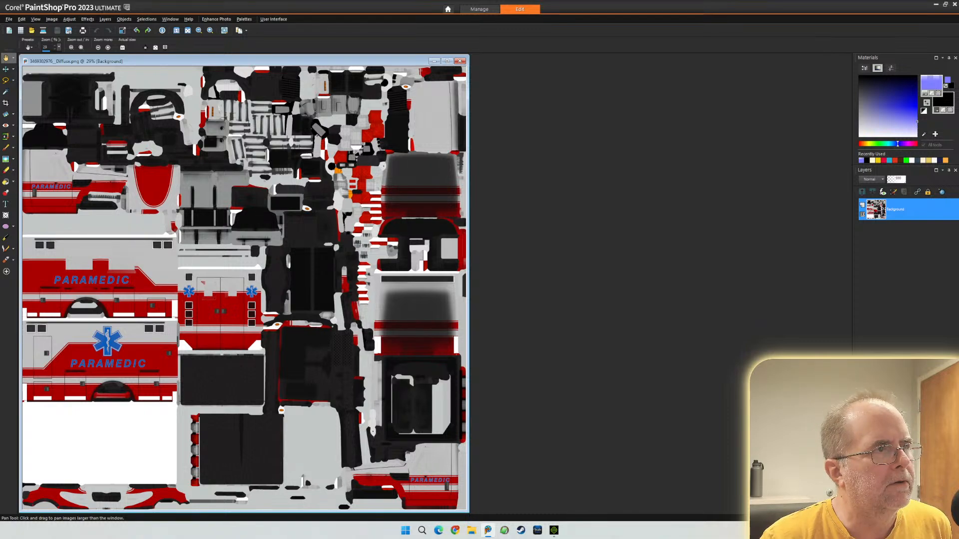
{"action": "scroll", "coordinate": [244, 285], "scroll_direction": "up", "scroll_amount": 4}
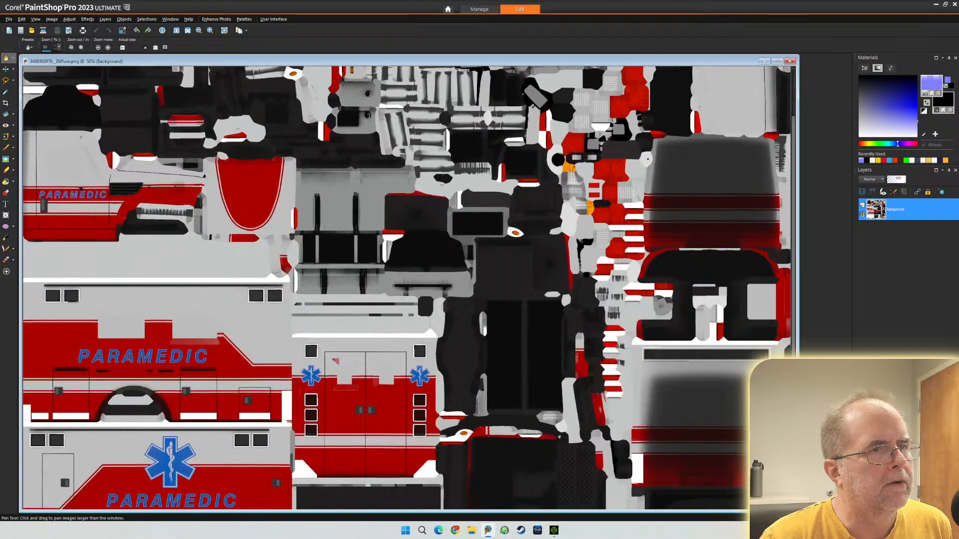
{"action": "scroll", "coordinate": [621, 161], "scroll_direction": "up", "scroll_amount": 3}
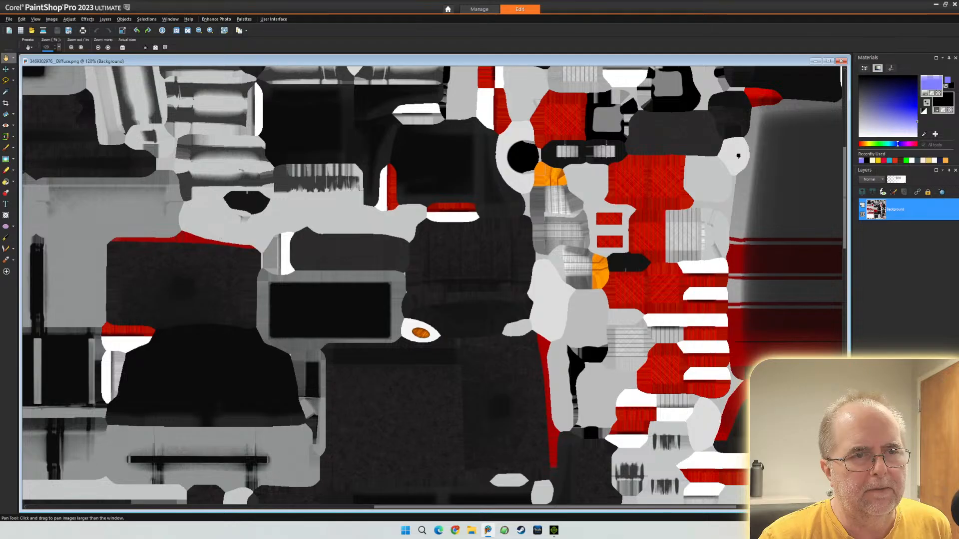
{"action": "scroll", "coordinate": [432, 284], "scroll_direction": "down", "scroll_amount": 4}
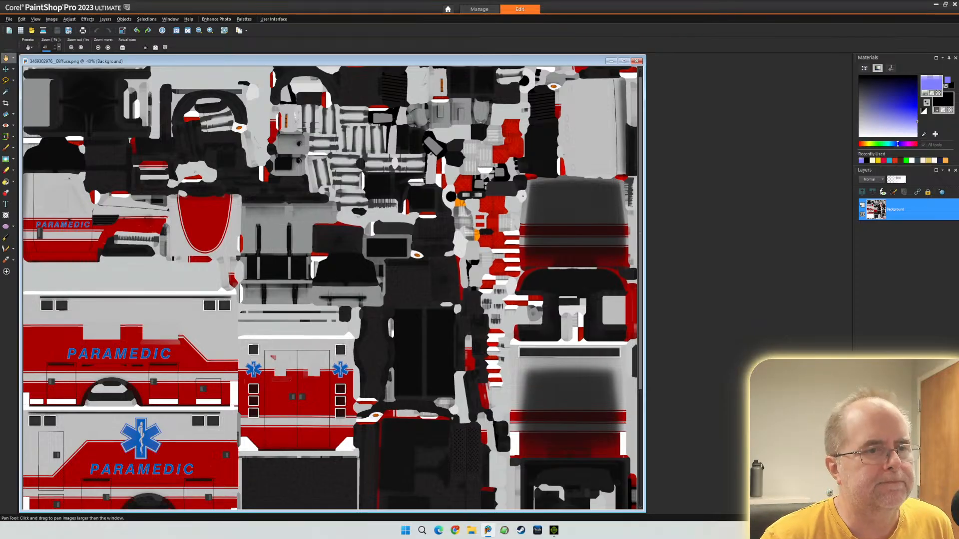
{"action": "scroll", "coordinate": [245, 287], "scroll_direction": "down", "scroll_amount": 2}
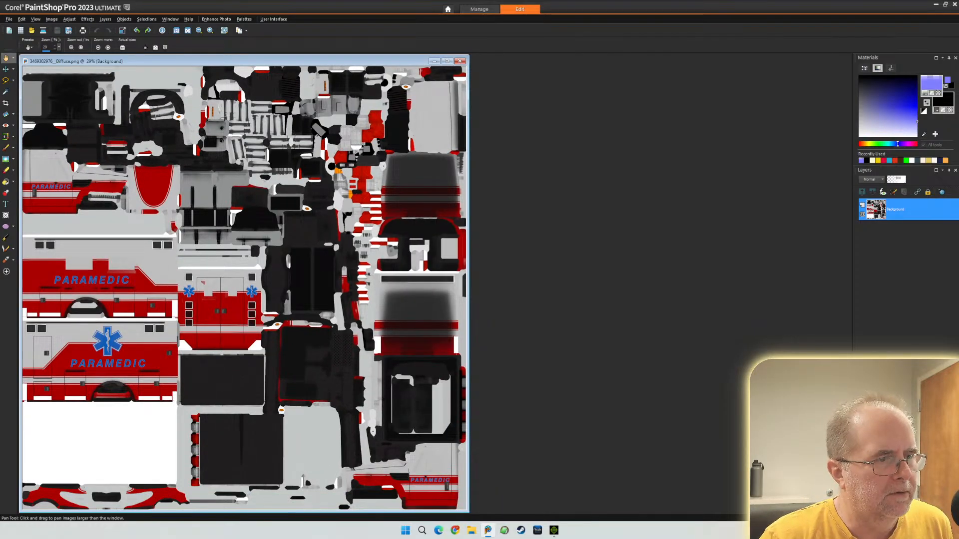
{"action": "scroll", "coordinate": [573, 457], "scroll_direction": "up", "scroll_amount": 3}
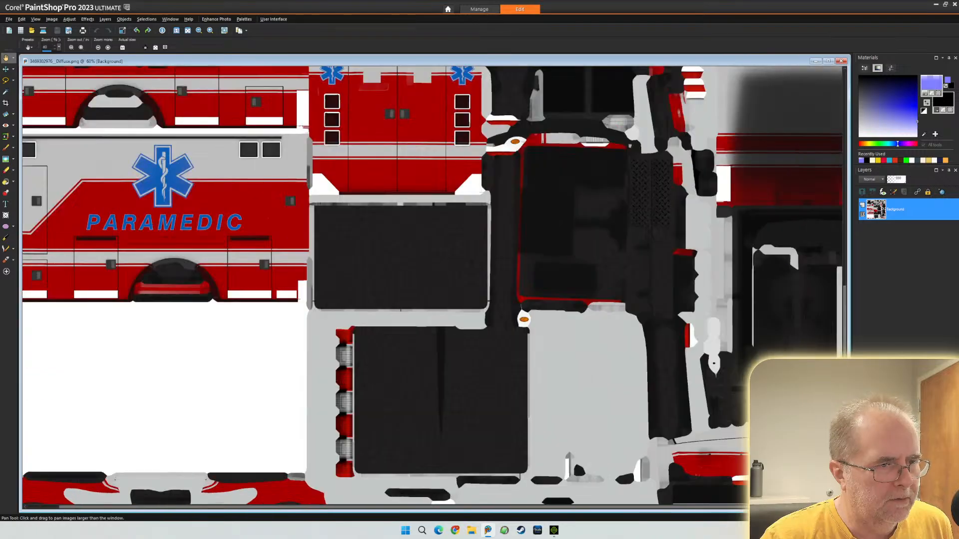
{"action": "scroll", "coordinate": [573, 457], "scroll_direction": "up", "scroll_amount": 4}
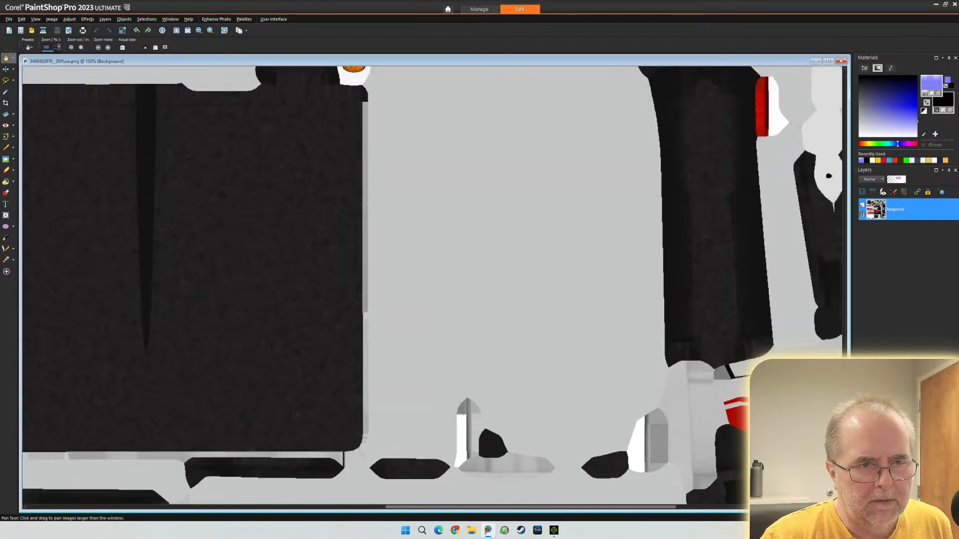
{"action": "scroll", "coordinate": [577, 458], "scroll_direction": "down", "scroll_amount": 6}
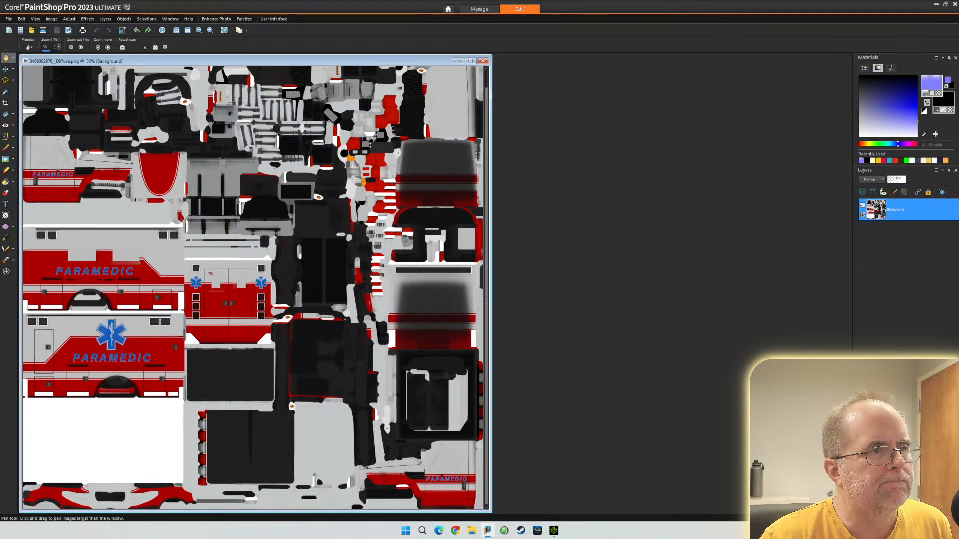
- Switch to iClone, turn on the Auxiliary Light and view the ambulance's front head-on from closer up
{"action": "left_click", "coordinate": [554, 531]}
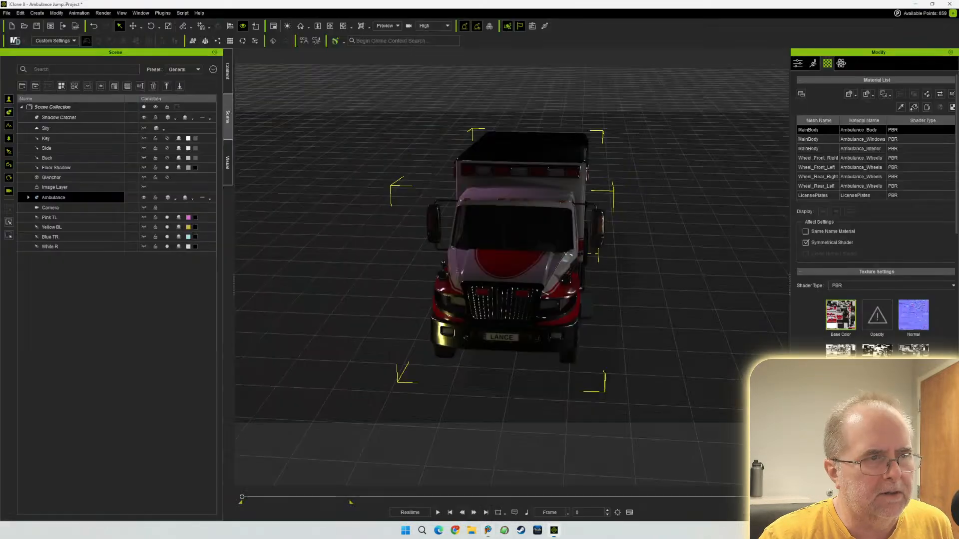
{"action": "scroll", "coordinate": [511, 267], "scroll_direction": "up", "scroll_amount": 2}
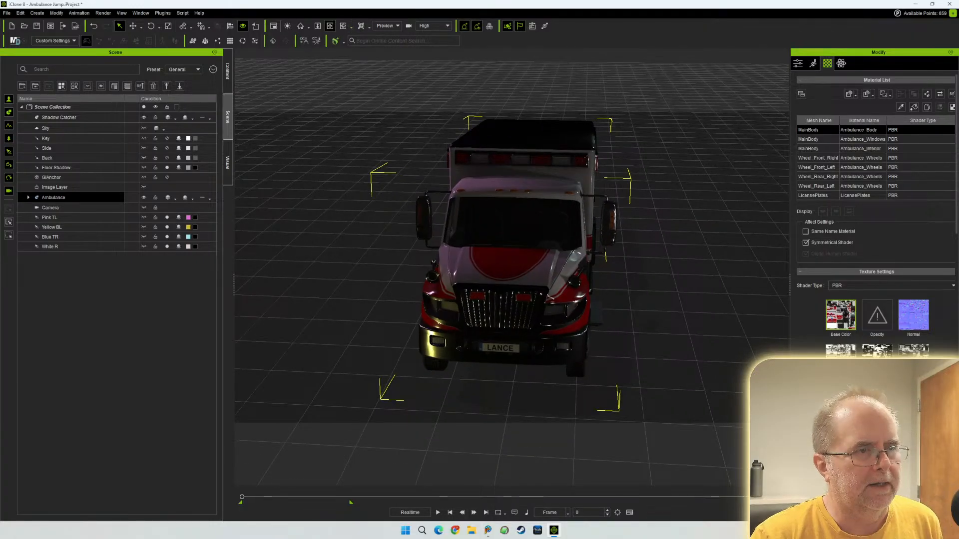
{"action": "left_click", "coordinate": [287, 26]}
{"action": "right_click_drag", "start_coordinate": [501, 290], "coordinate": [542, 209]}
{"action": "scroll", "coordinate": [512, 268], "scroll_direction": "up", "scroll_amount": 2}
{"action": "scroll", "coordinate": [512, 267], "scroll_direction": "up", "scroll_amount": 10}
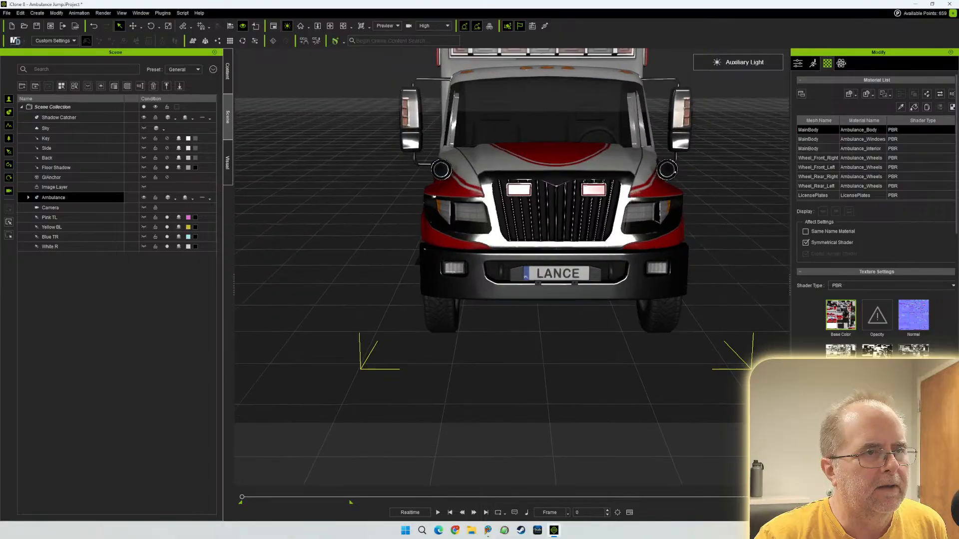
- Examine the ambulance's headlight, bumper light and grille light up close, and view the whole front again
{"action": "middle_click_drag", "start_coordinate": [511, 268], "coordinate": [617, 390]}
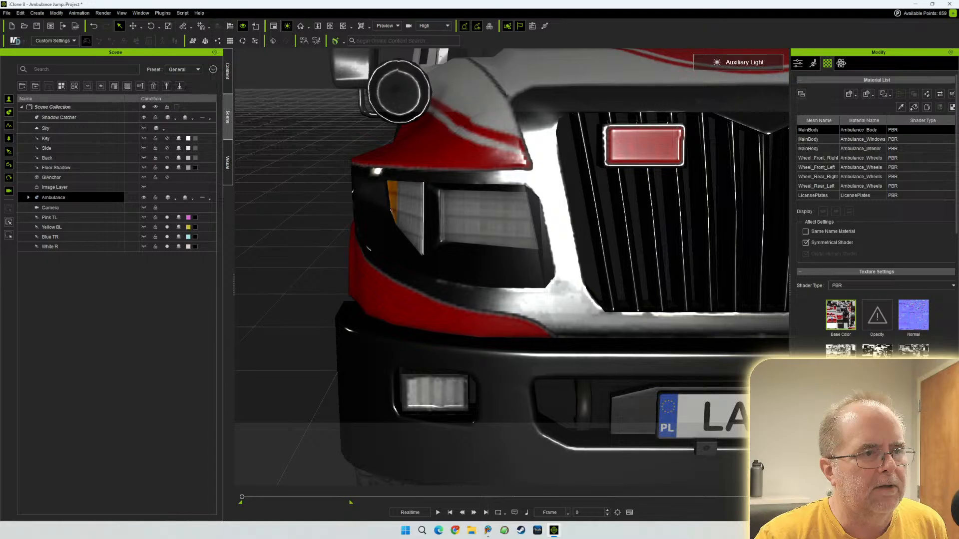
{"action": "middle_click_drag", "start_coordinate": [511, 268], "coordinate": [599, 273]}
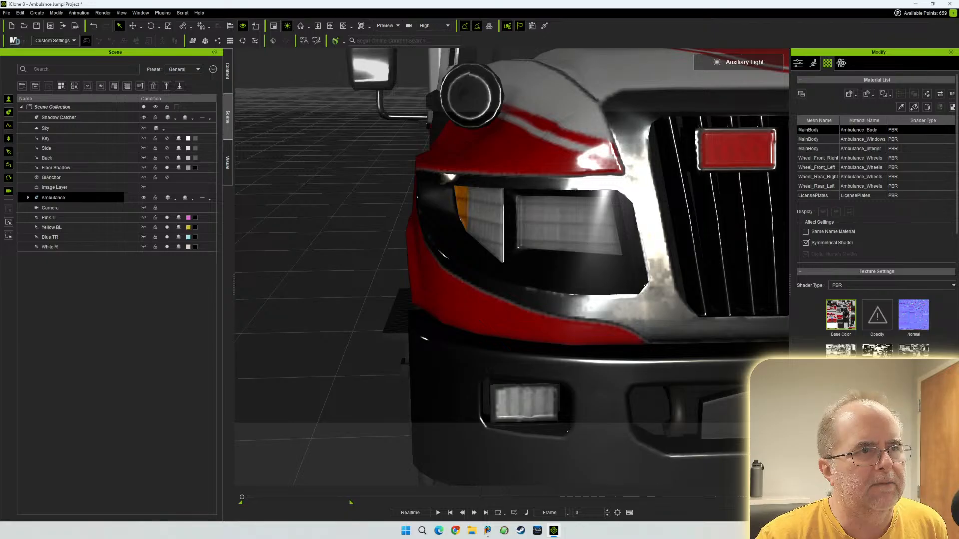
{"action": "middle_click_drag", "start_coordinate": [600, 274], "coordinate": [525, 269]}
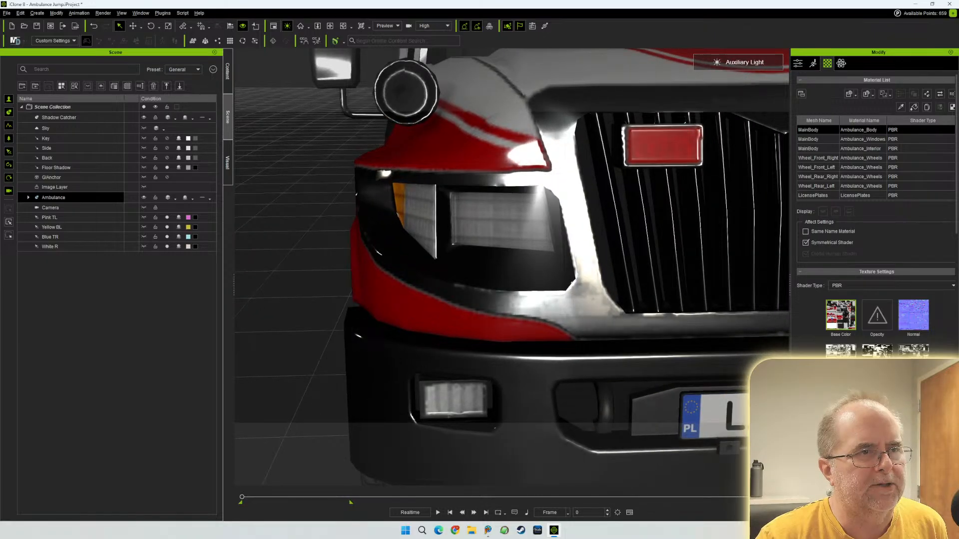
{"action": "right_click_drag", "start_coordinate": [524, 268], "coordinate": [464, 255]}
{"action": "middle_click_drag", "start_coordinate": [464, 255], "coordinate": [527, 263]}
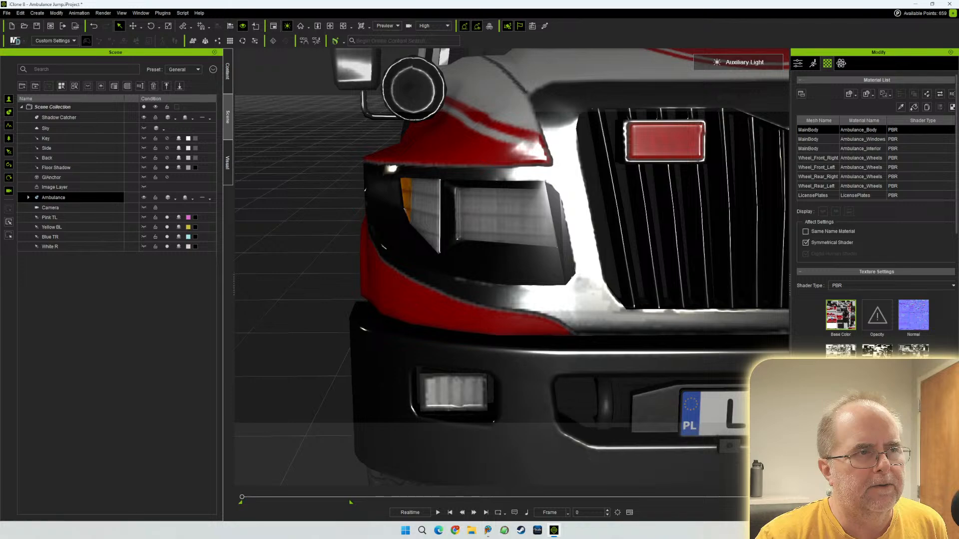
{"action": "scroll", "coordinate": [512, 268], "scroll_direction": "down", "scroll_amount": 6}
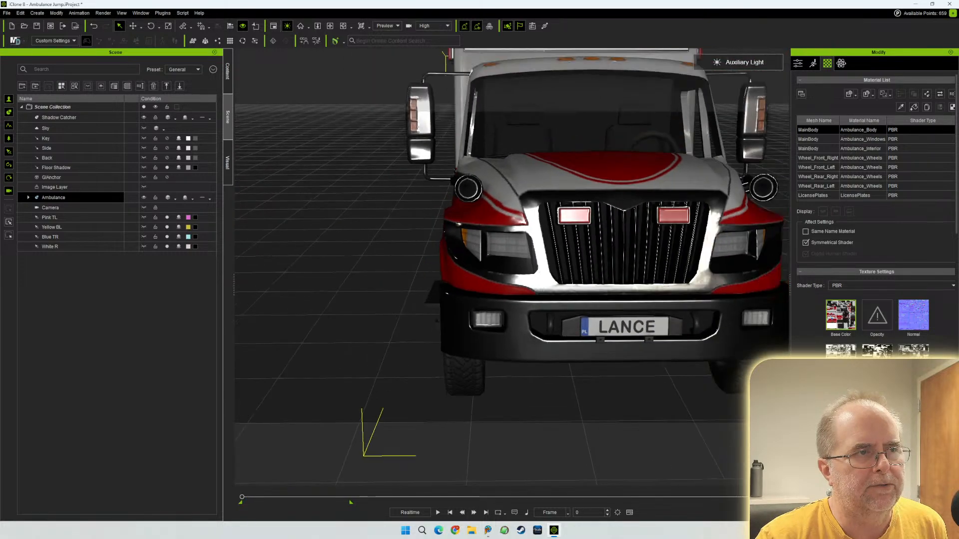
{"action": "middle_click_drag", "start_coordinate": [512, 267], "coordinate": [471, 297]}
{"action": "right_click_drag", "start_coordinate": [470, 297], "coordinate": [419, 345]}
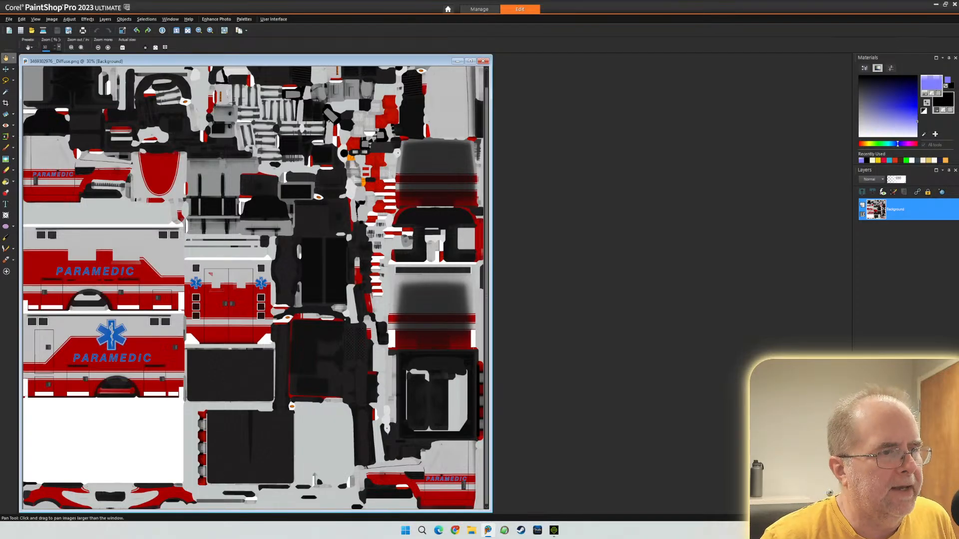
- In PaintShop Pro, search the enlarged body texture from its upper parts down to its lower parts for the front light pieces
{"action": "scroll", "coordinate": [313, 247], "scroll_direction": "up", "scroll_amount": 5}
{"action": "scroll", "coordinate": [500, 256], "scroll_direction": "up", "scroll_amount": 4}
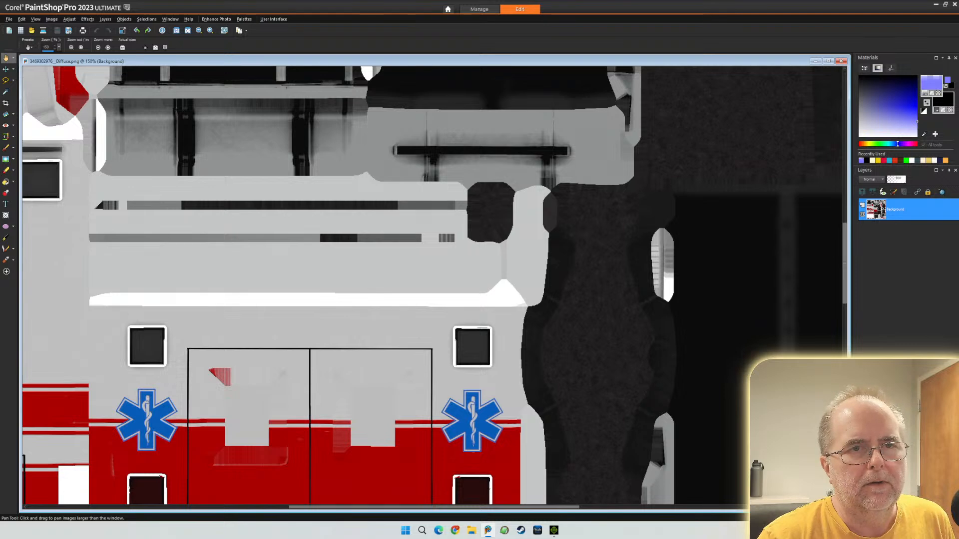
{"action": "left_click_drag", "start_coordinate": [844, 263], "coordinate": [844, 70]}
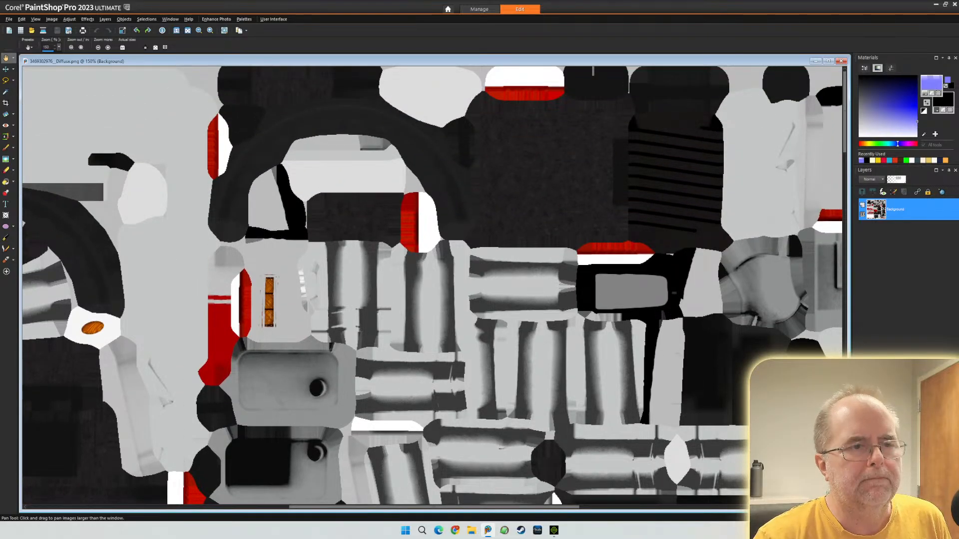
{"action": "left_click_drag", "start_coordinate": [434, 507], "coordinate": [697, 507]}
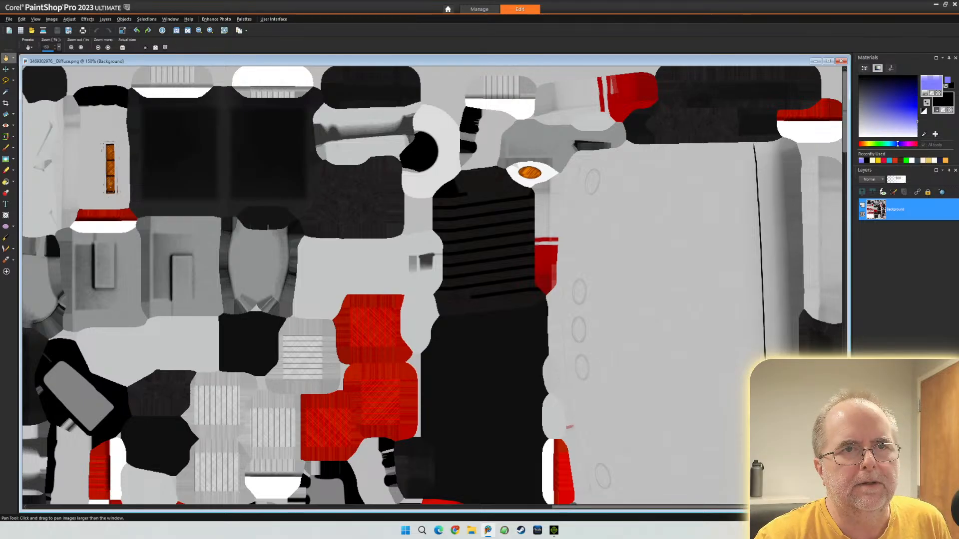
{"action": "scroll", "coordinate": [434, 284], "scroll_direction": "down", "scroll_amount": 3}
{"action": "scroll", "coordinate": [434, 284], "scroll_direction": "down", "scroll_amount": 3}
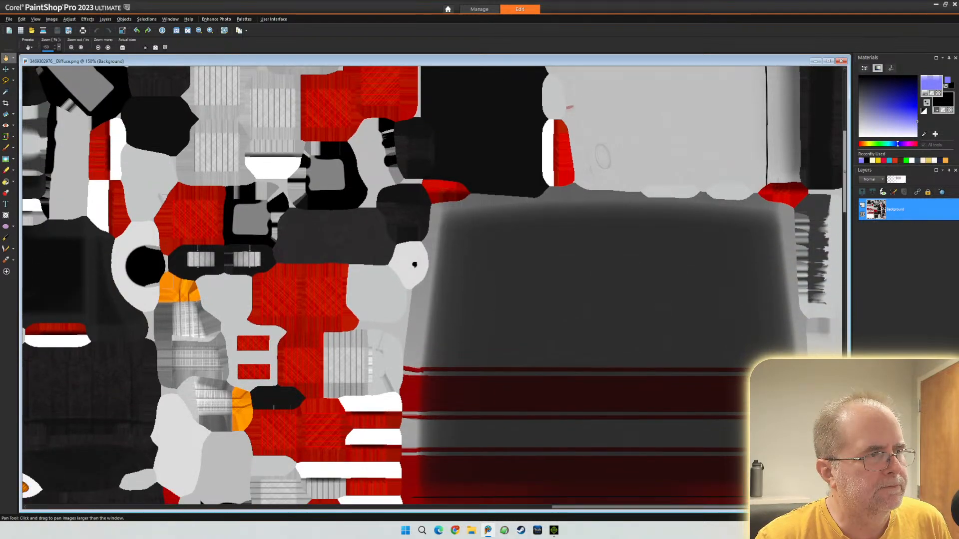
{"action": "scroll", "coordinate": [435, 285], "scroll_direction": "down", "scroll_amount": 6}
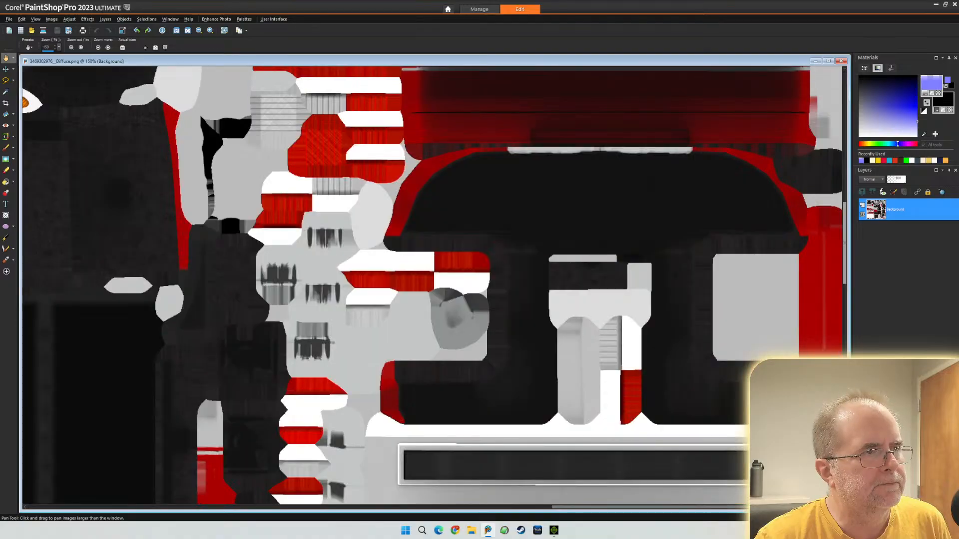
{"action": "scroll", "coordinate": [434, 285], "scroll_direction": "down", "scroll_amount": 10}
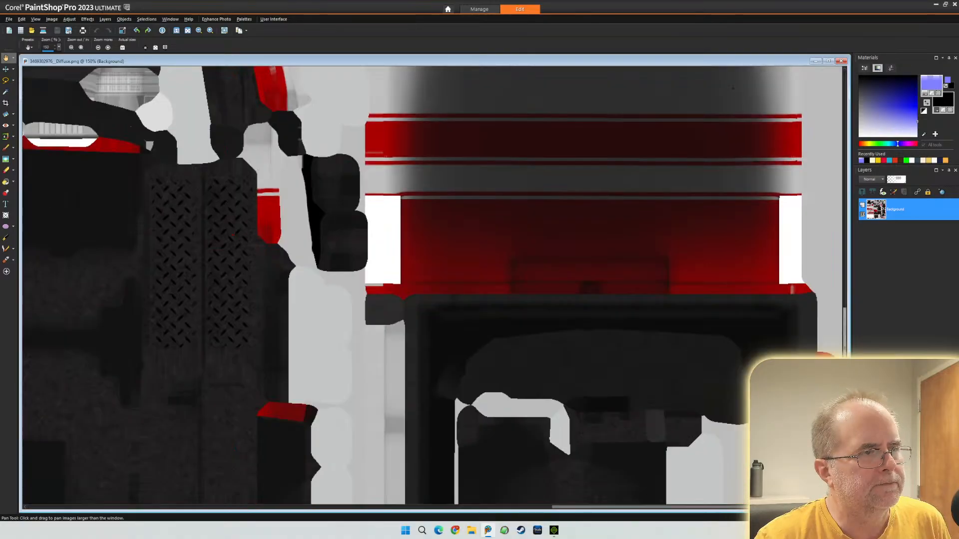
{"action": "scroll", "coordinate": [434, 285], "scroll_direction": "down", "scroll_amount": 8}
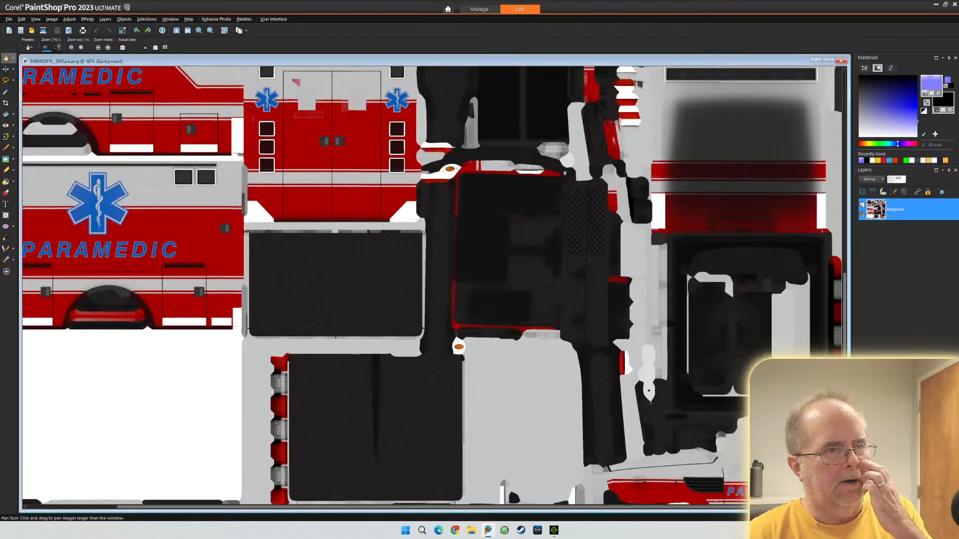
{"action": "scroll", "coordinate": [434, 285], "scroll_direction": "down", "scroll_amount": 1}
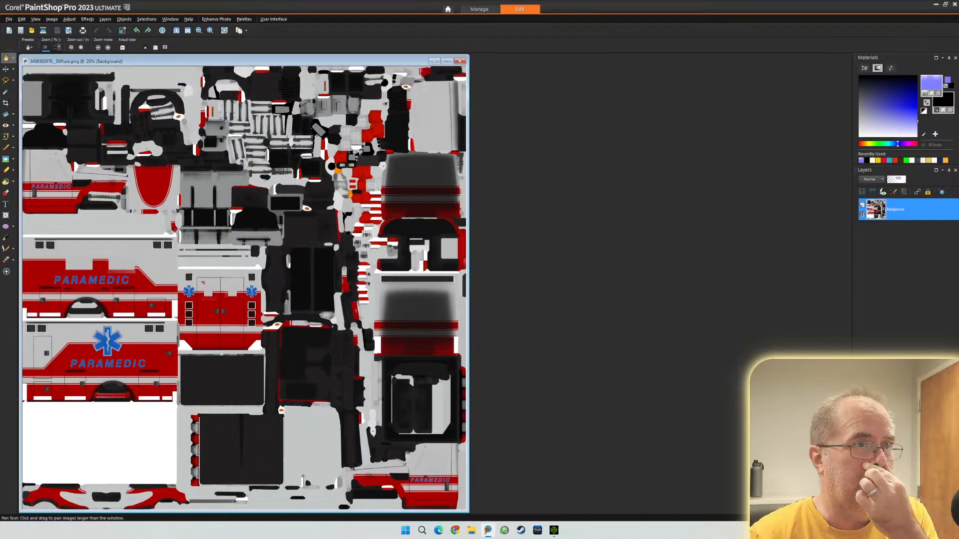
- Duplicate the texture's Background layer and inspect the upper-left part of the image up close on the copy
{"action": "right_click", "coordinate": [877, 208]}
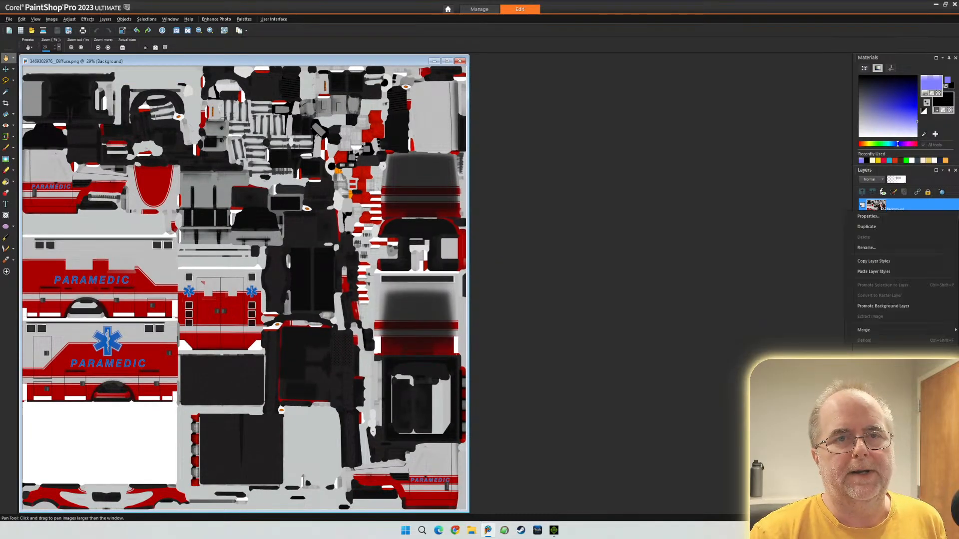
{"action": "left_click", "coordinate": [867, 227]}
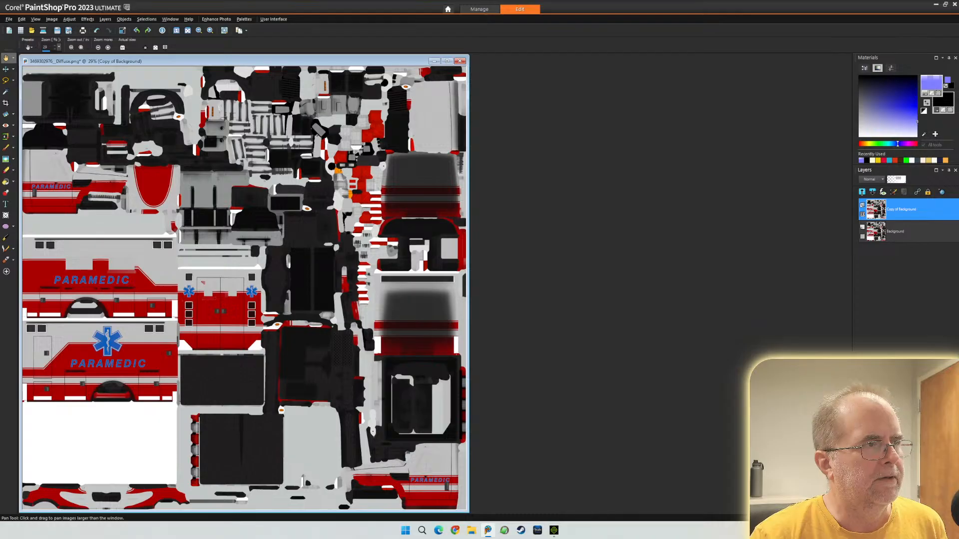
{"action": "scroll", "coordinate": [244, 288], "scroll_direction": "up", "scroll_amount": 6}
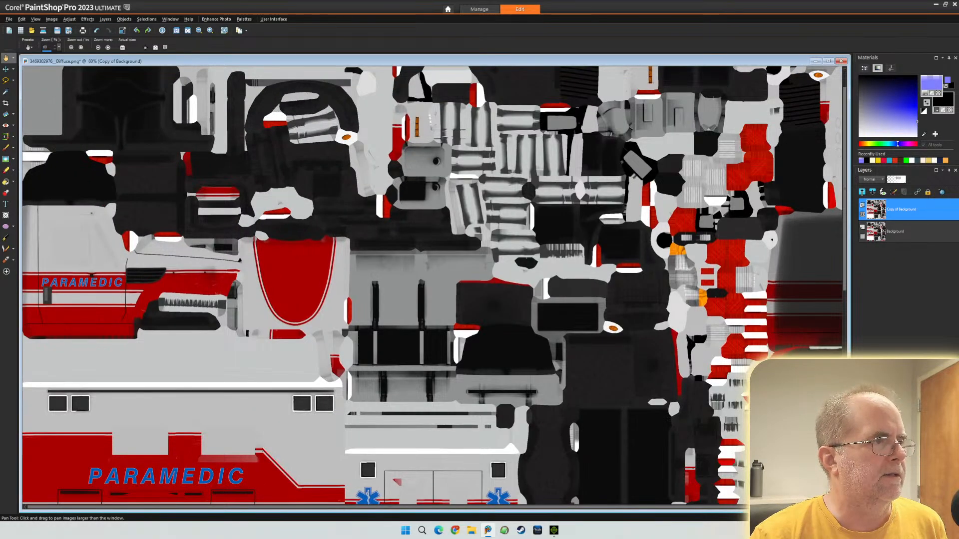
{"action": "scroll", "coordinate": [55, 99], "scroll_direction": "up", "scroll_amount": 4}
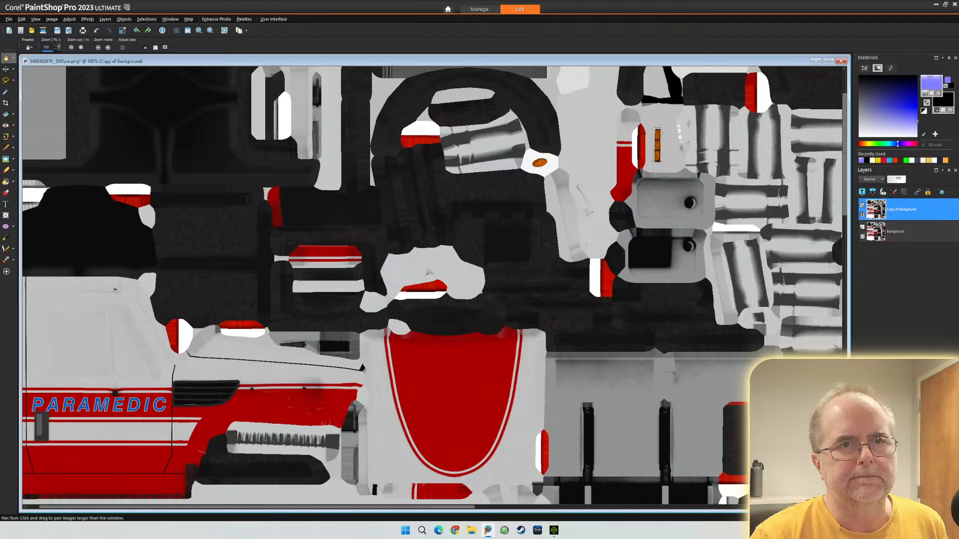
{"action": "left_click_drag", "start_coordinate": [844, 155], "coordinate": [845, 132]}
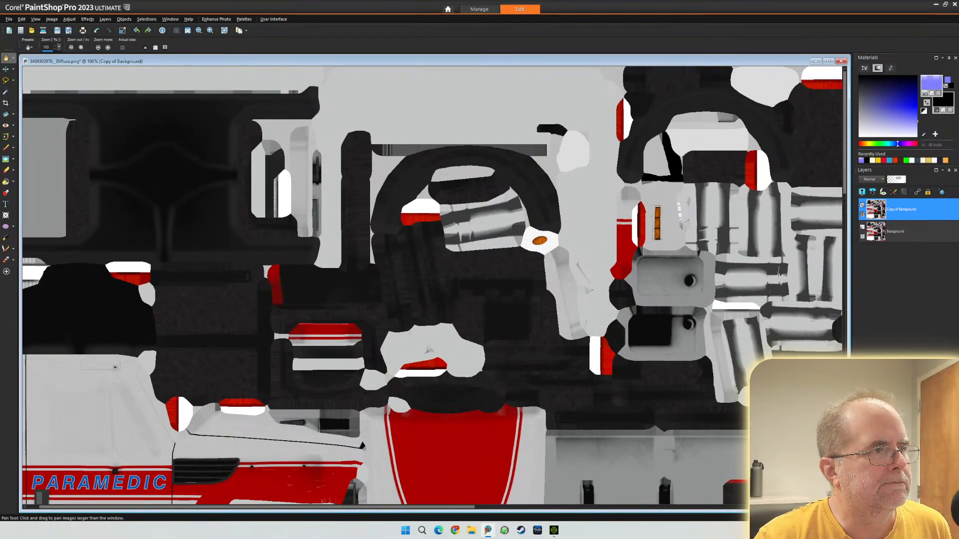
{"action": "scroll", "coordinate": [28, 277], "scroll_direction": "up", "scroll_amount": 3}
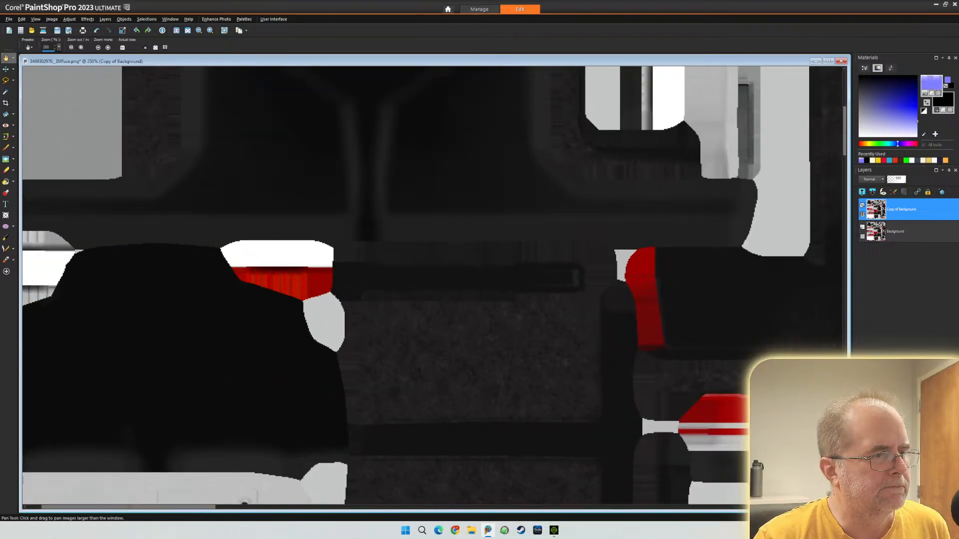
- With the Magic Wand, select the connected dark areas in the texture copy's upper-left part, delete them and clear the selection
{"action": "left_click_drag", "start_coordinate": [128, 507], "coordinate": [114, 507]}
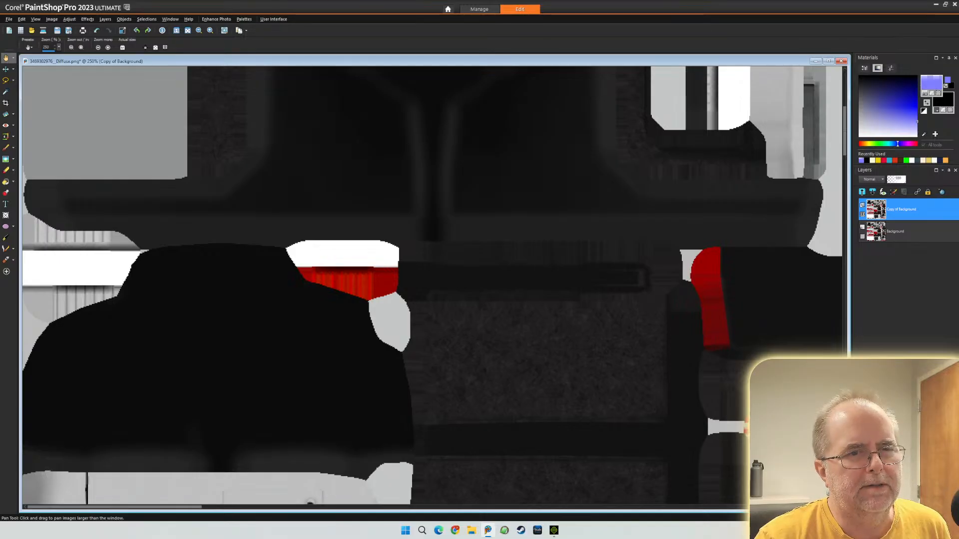
{"action": "scroll", "coordinate": [432, 285], "scroll_direction": "down", "scroll_amount": 6}
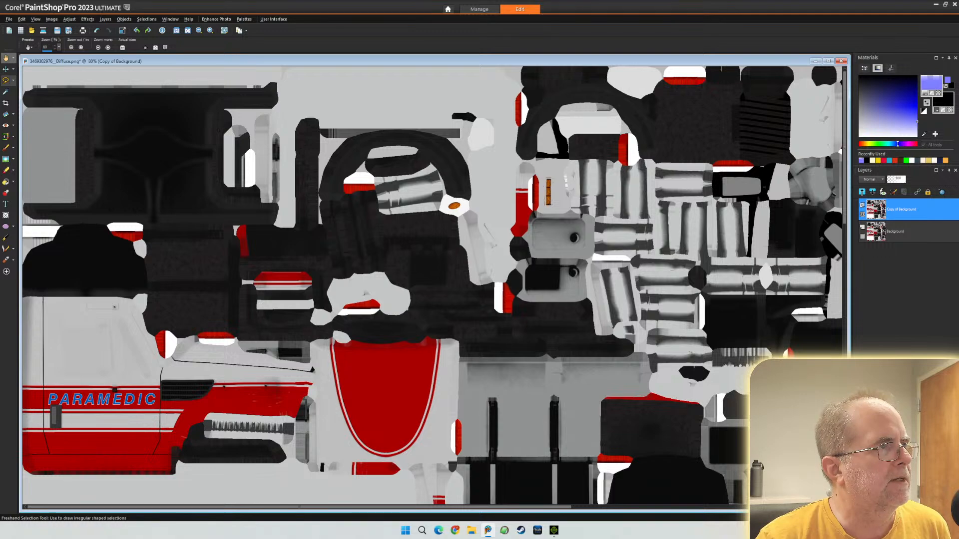
{"action": "left_click", "coordinate": [13, 81]}
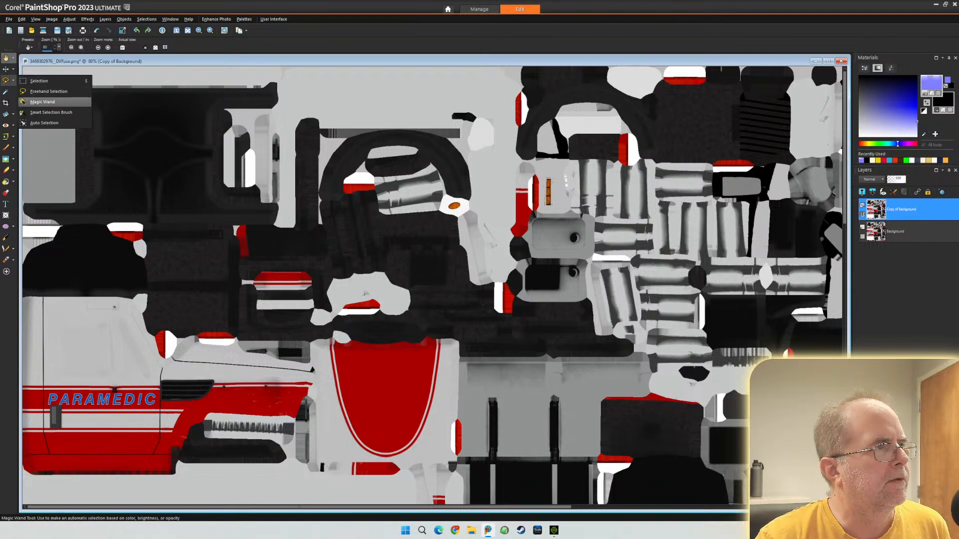
{"action": "left_click", "coordinate": [42, 102]}
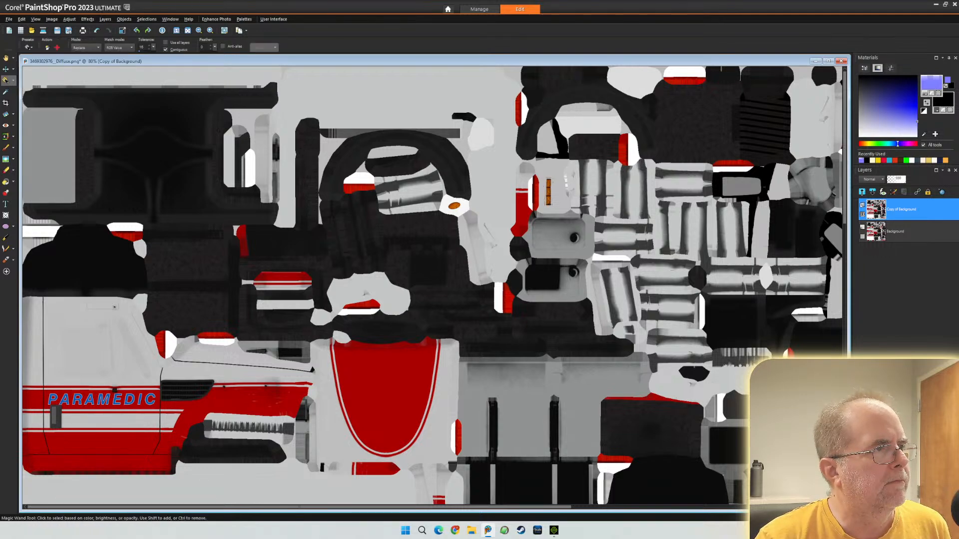
{"action": "left_click", "coordinate": [150, 319]}
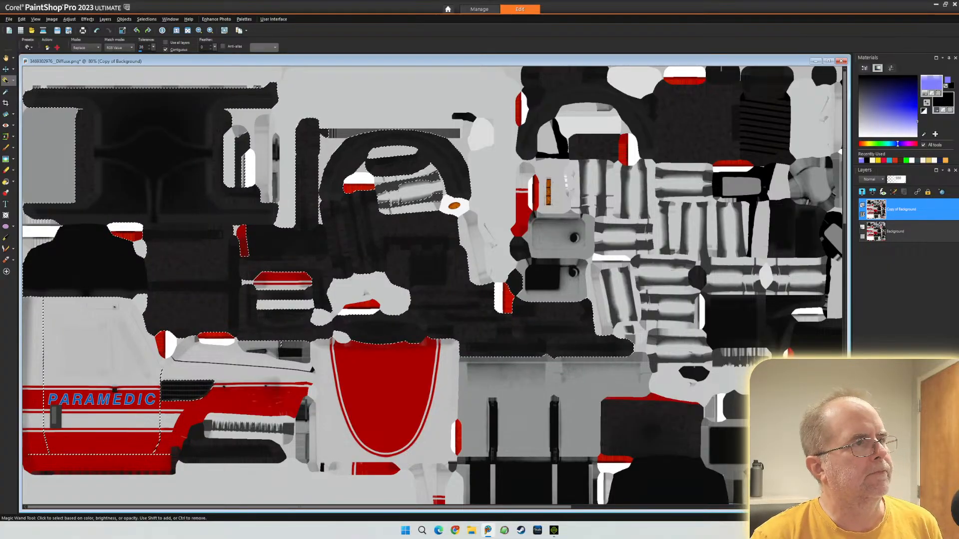
{"action": "key", "text": "Delete"}
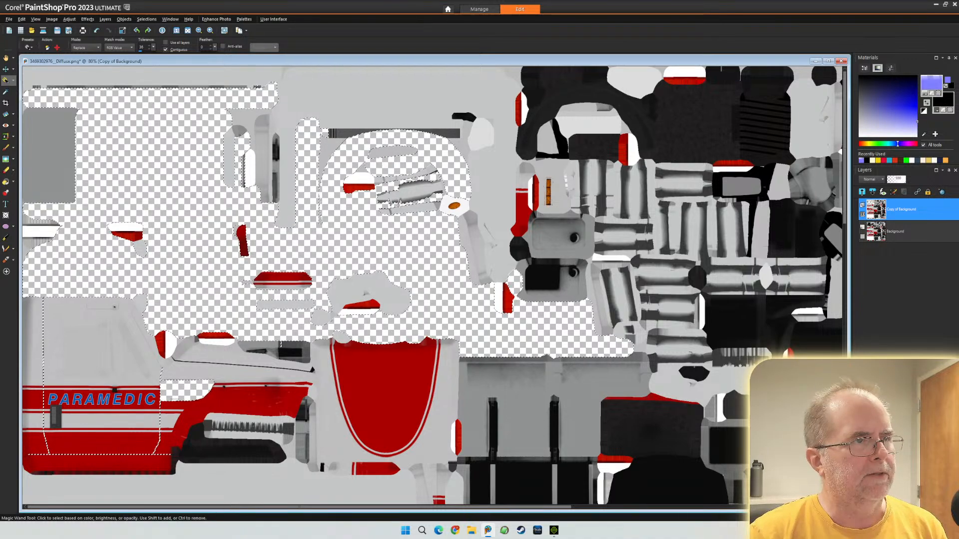
{"action": "key", "text": "ctrl+d"}
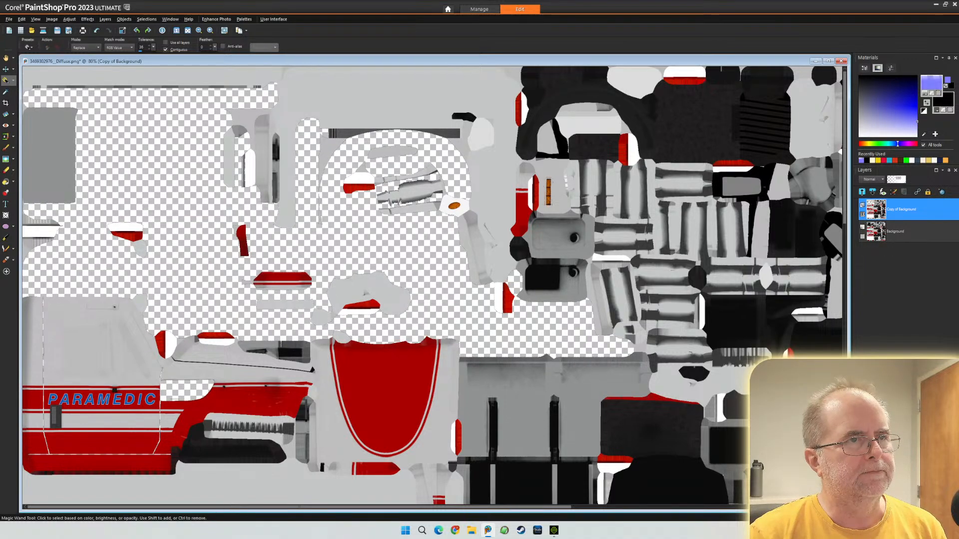
- Delete the connected light grey areas along the texture's upper edge and around the door and red hood, plus the grey strips beside the hood
{"action": "left_click", "coordinate": [399, 95]}
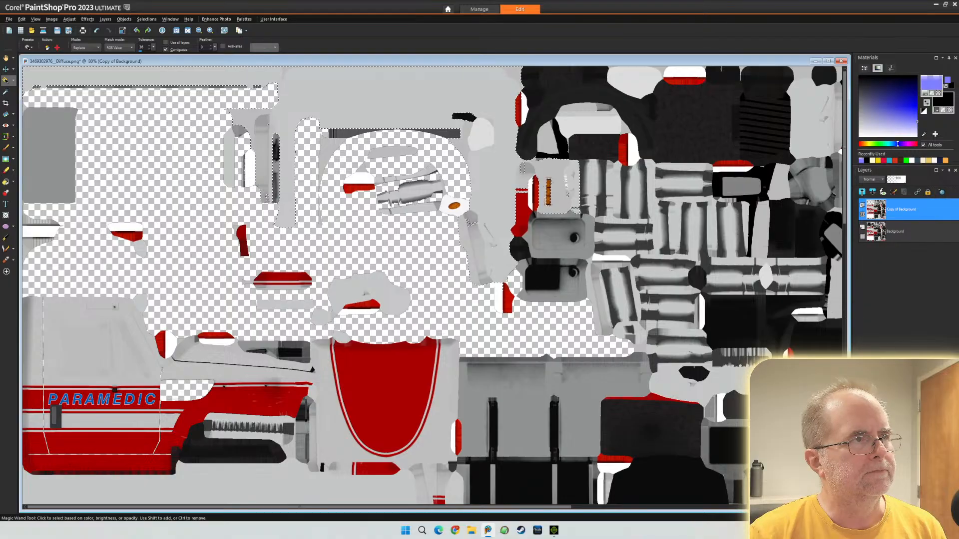
{"action": "key", "text": "Delete"}
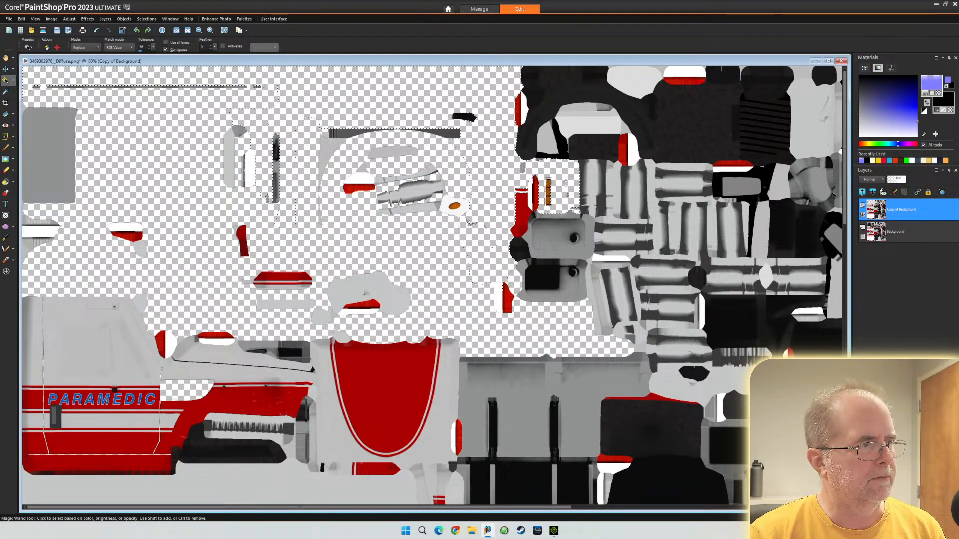
{"action": "key", "text": "ctrl+d"}
{"action": "left_click", "coordinate": [322, 467]}
{"action": "key", "text": "Delete"}
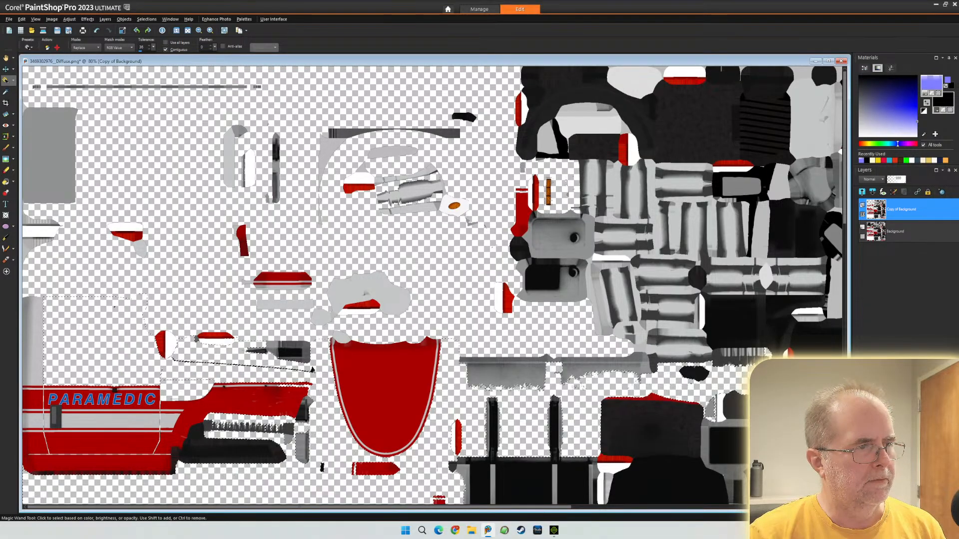
{"action": "key", "text": "ctrl+d"}
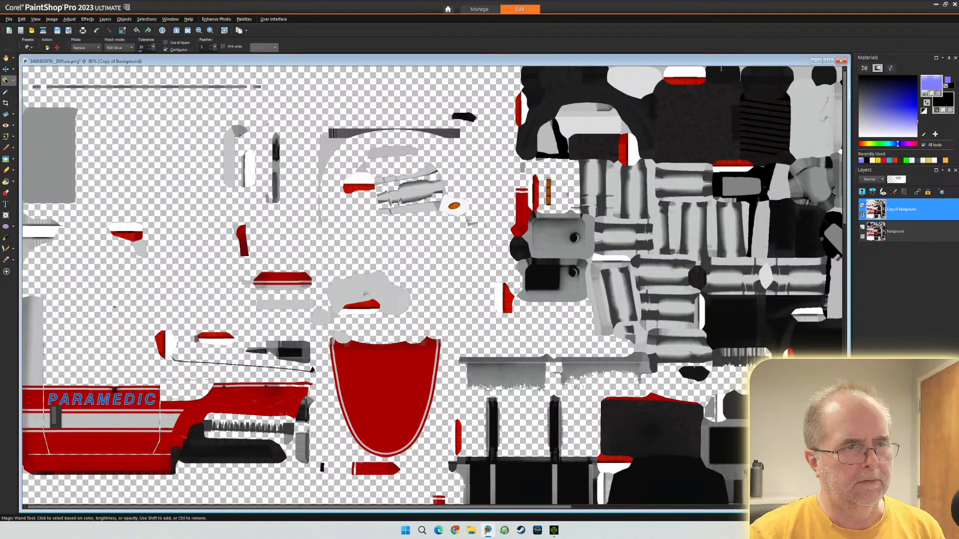
{"action": "key", "text": "Delete"}
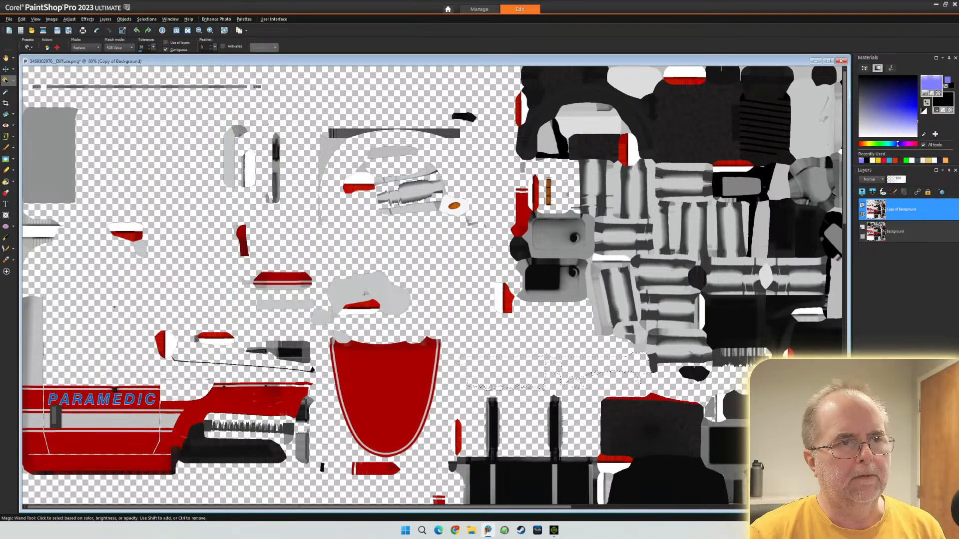
- Delete the grey and black areas around the lower cylinder-shaped pieces near the texture's middle
{"action": "left_click", "coordinate": [667, 308]}
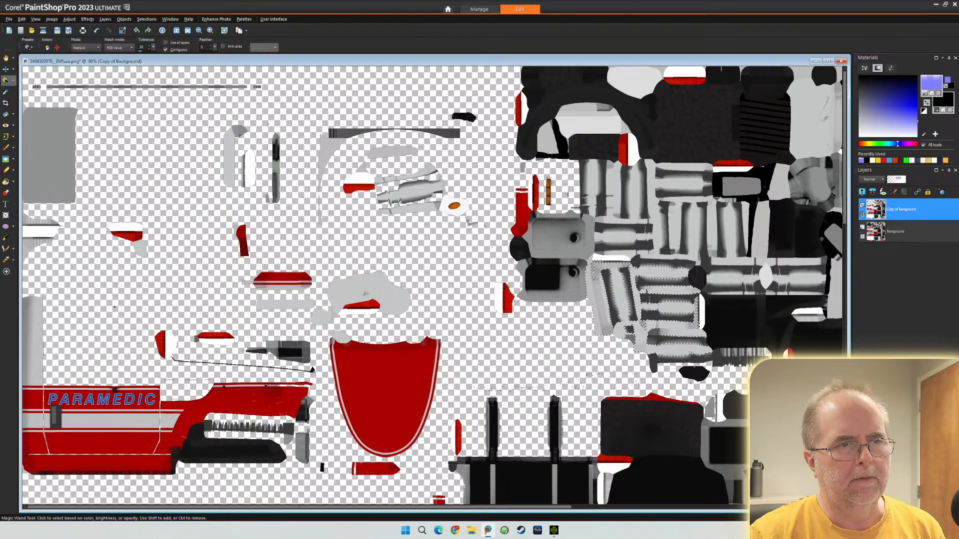
{"action": "key", "text": "Delete"}
{"action": "key", "text": "ctrl+d"}
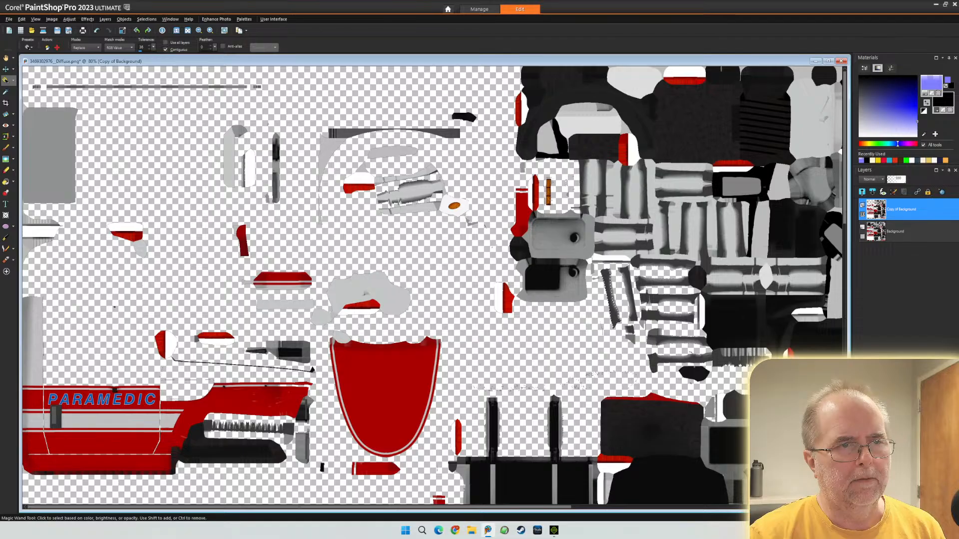
{"action": "key", "text": "Delete"}
{"action": "key", "text": "Delete"}
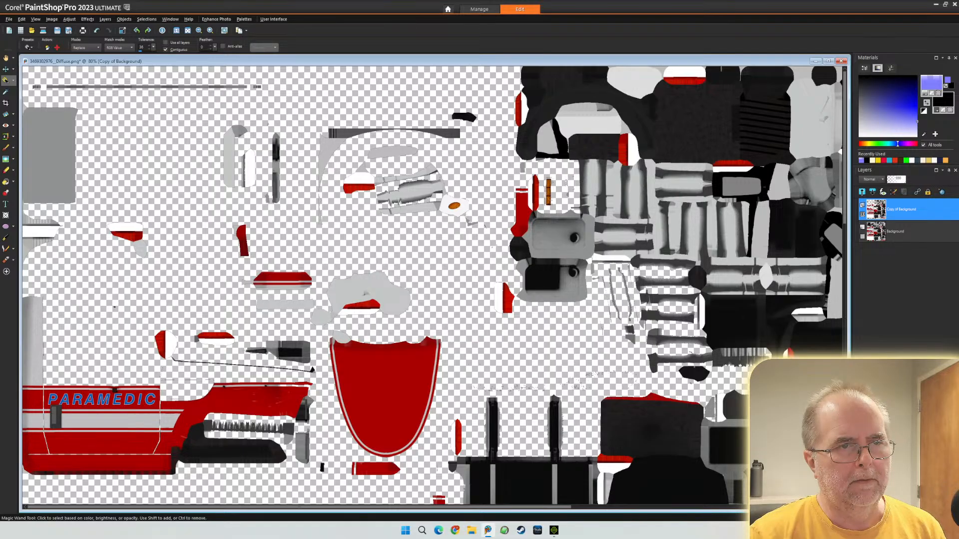
{"action": "key", "text": "Delete"}
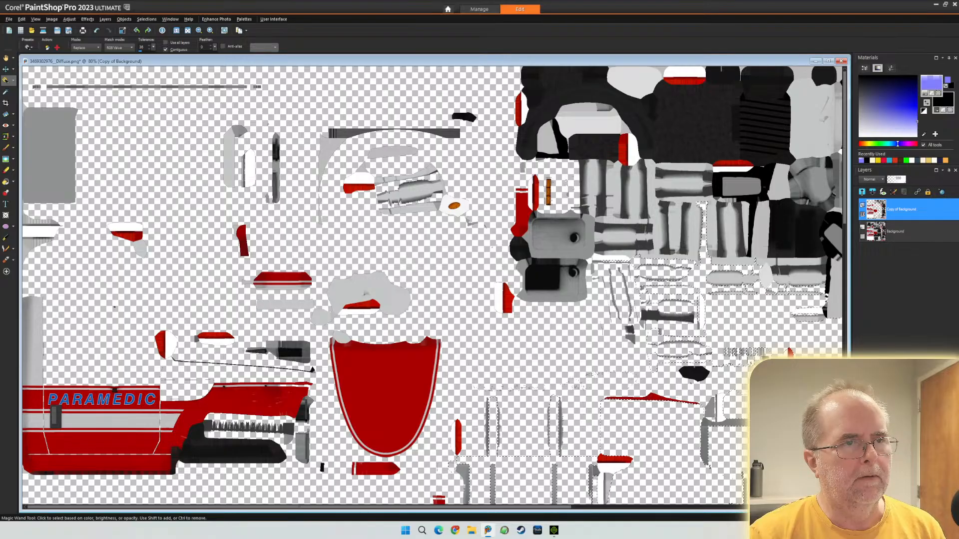
- Delete the black rectangle beside the grey box pieces, the large dark areas in the upper right and grey fills of the neighbouring cylinders
{"action": "left_click", "coordinate": [542, 275]}
{"action": "key", "text": "Delete"}
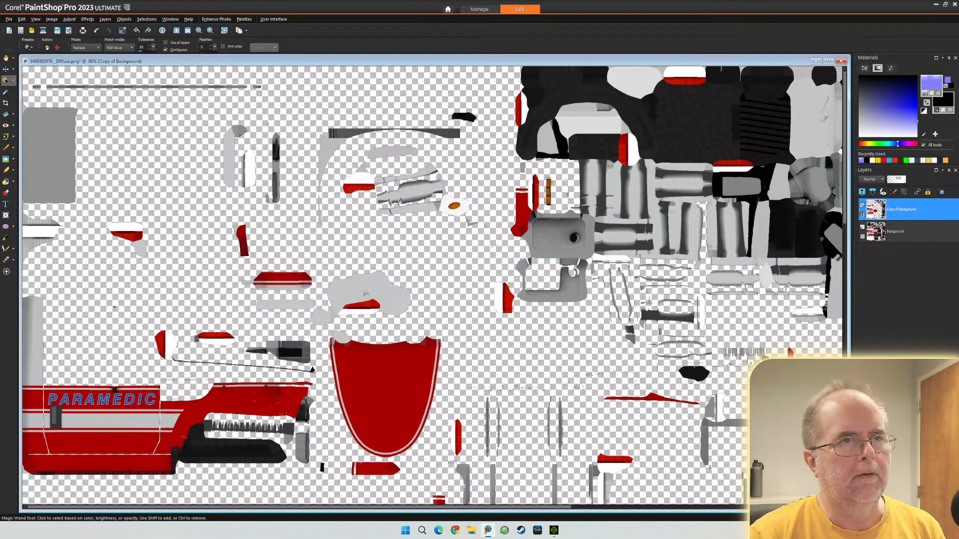
{"action": "left_click", "coordinate": [822, 239]}
{"action": "key", "text": "Delete"}
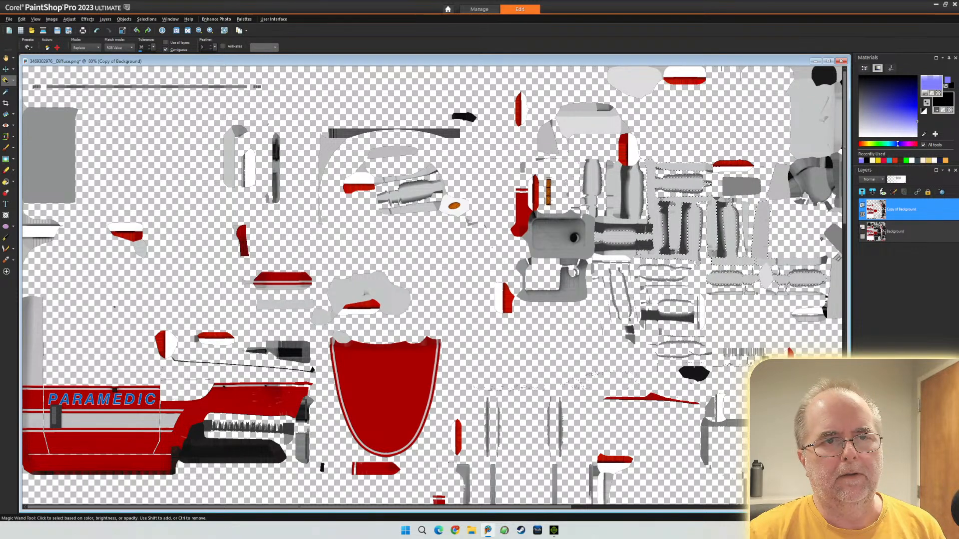
{"action": "key", "text": "Delete"}
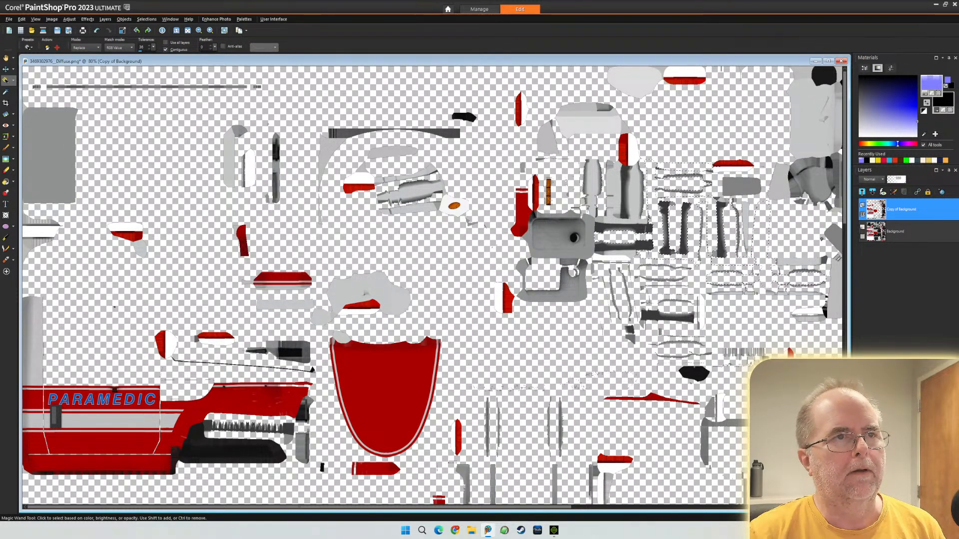
- Delete the light grey and white pieces around the red light pieces in the texture's upper right
{"action": "left_click", "coordinate": [591, 122]}
{"action": "key", "text": "Delete"}
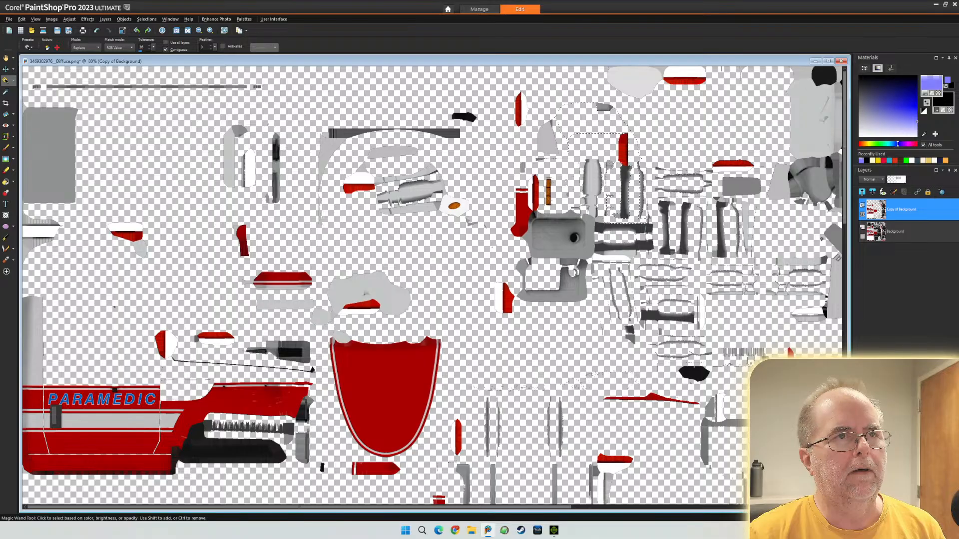
{"action": "left_click", "coordinate": [648, 78]}
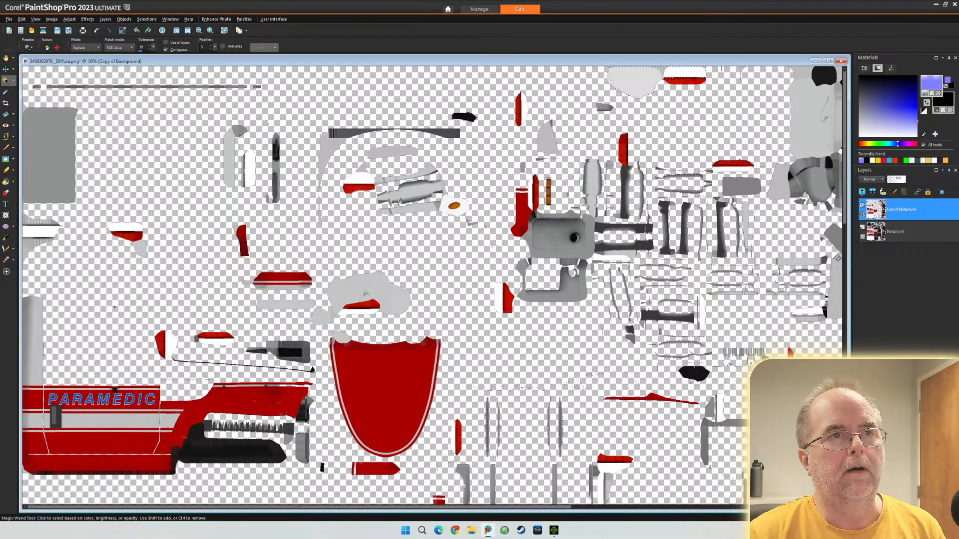
{"action": "key", "text": "Delete"}
{"action": "left_click", "coordinate": [810, 115]}
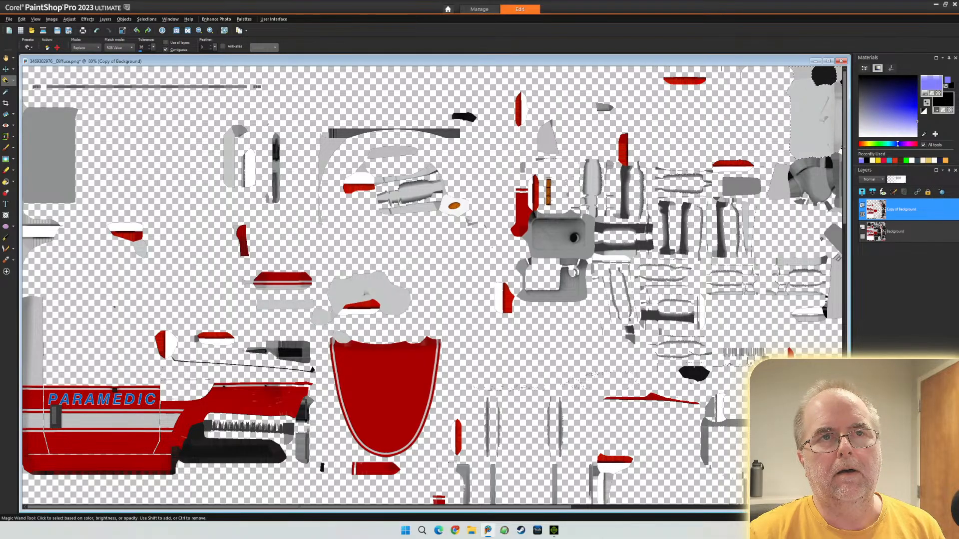
{"action": "key", "text": "Delete"}
{"action": "key", "text": "Delete"}
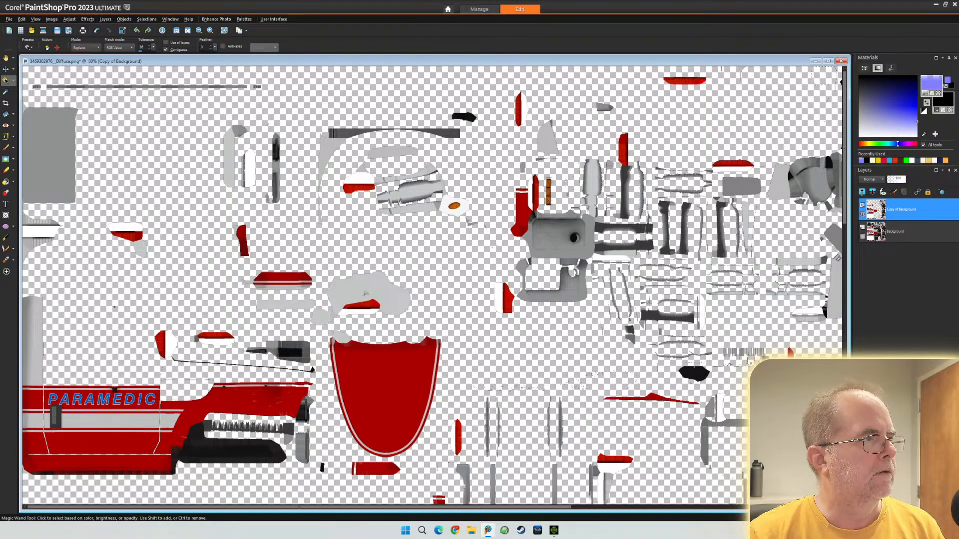
- Delete the grey rectangle and the thin dark strip in the texture's upper-left corner
{"action": "key", "text": "Delete"}
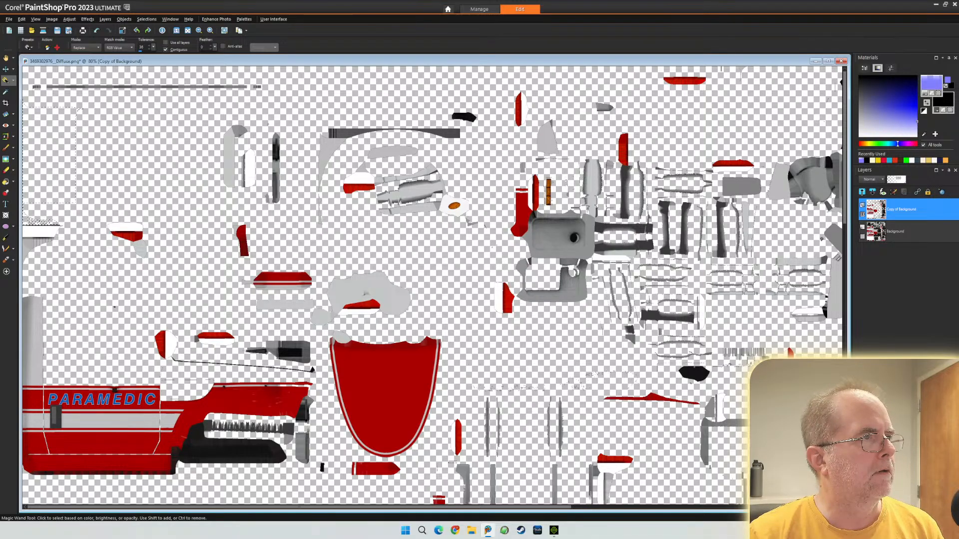
{"action": "left_click", "coordinate": [146, 87]}
{"action": "key", "text": "Delete"}
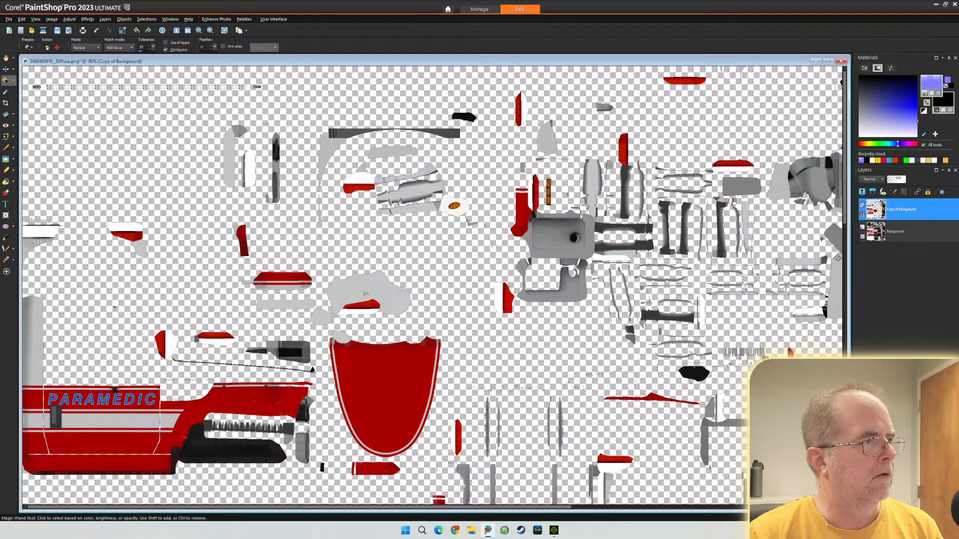
- Delete the white and grey pieces adjoining the small red light piece and the white band at the texture's left edge
{"action": "scroll", "coordinate": [40, 238], "scroll_direction": "up", "scroll_amount": 5}
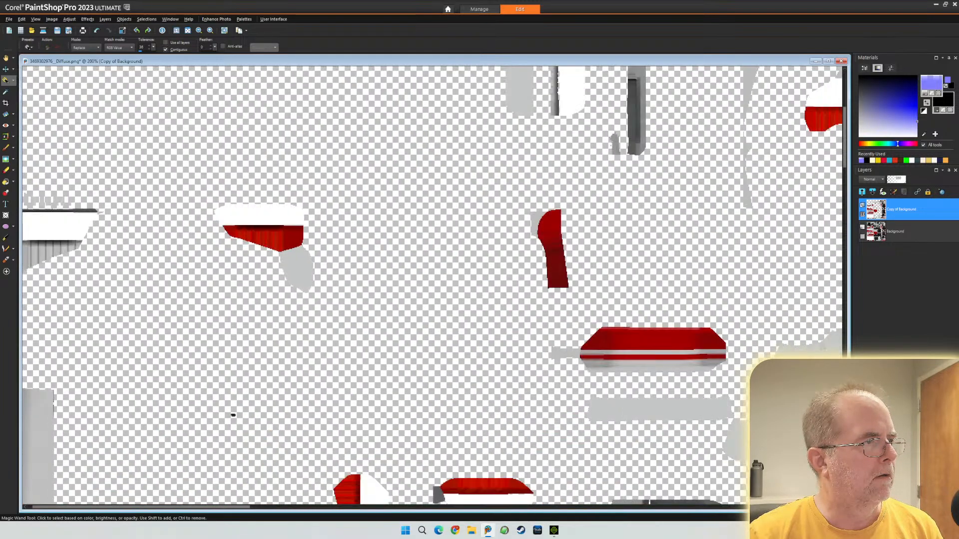
{"action": "scroll", "coordinate": [35, 238], "scroll_direction": "up", "scroll_amount": 1}
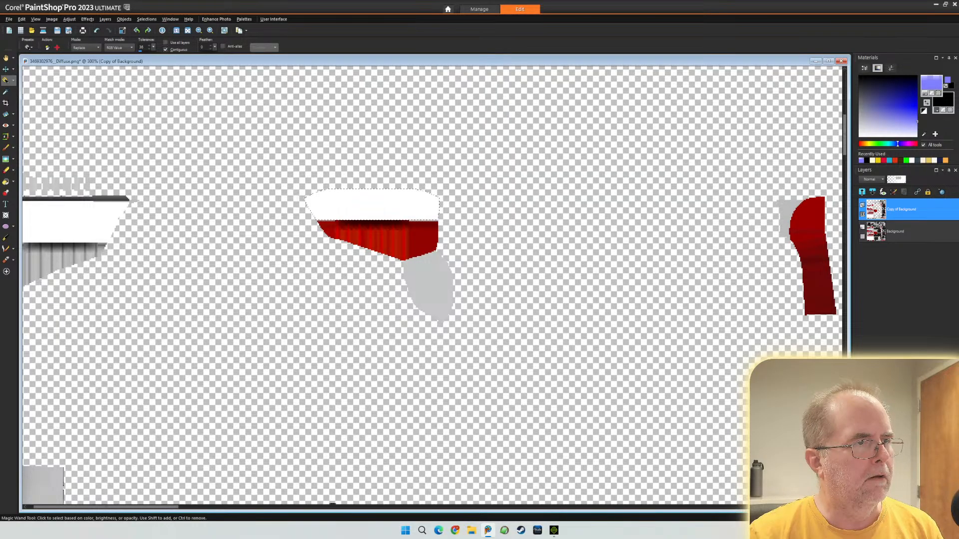
{"action": "key", "text": "Delete"}
{"action": "key", "text": "Delete"}
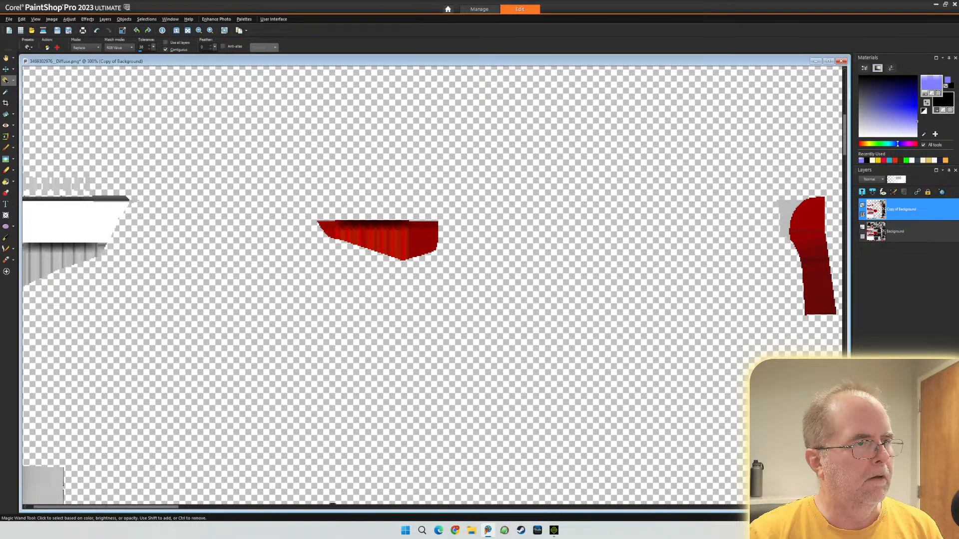
{"action": "key", "text": "Delete"}
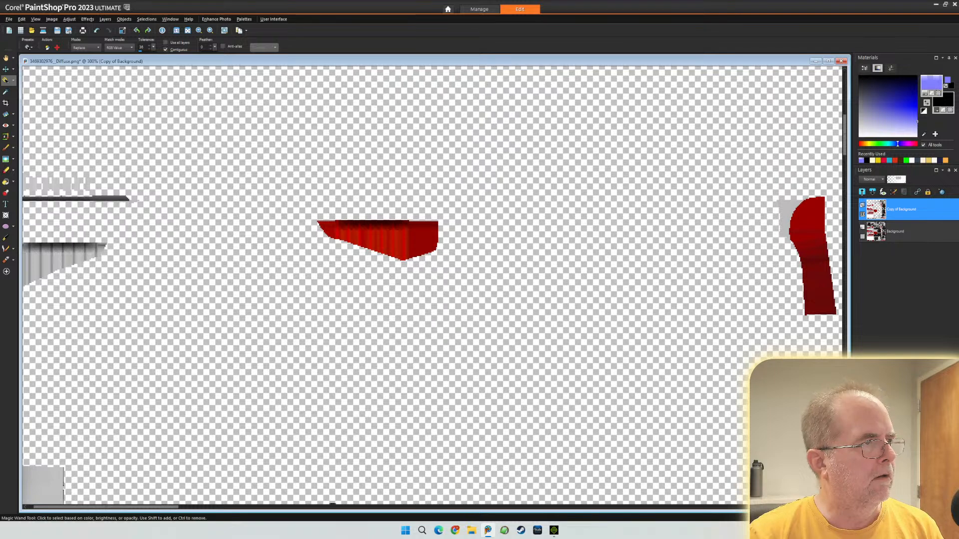
{"action": "key", "text": "ctrl+d"}
- Delete the grey door strip above the red body panel and the red patch just before the PARAMEDIC lettering
{"action": "scroll", "coordinate": [181, 232], "scroll_direction": "down", "scroll_amount": 1}
{"action": "scroll", "coordinate": [180, 231], "scroll_direction": "down", "scroll_amount": 2}
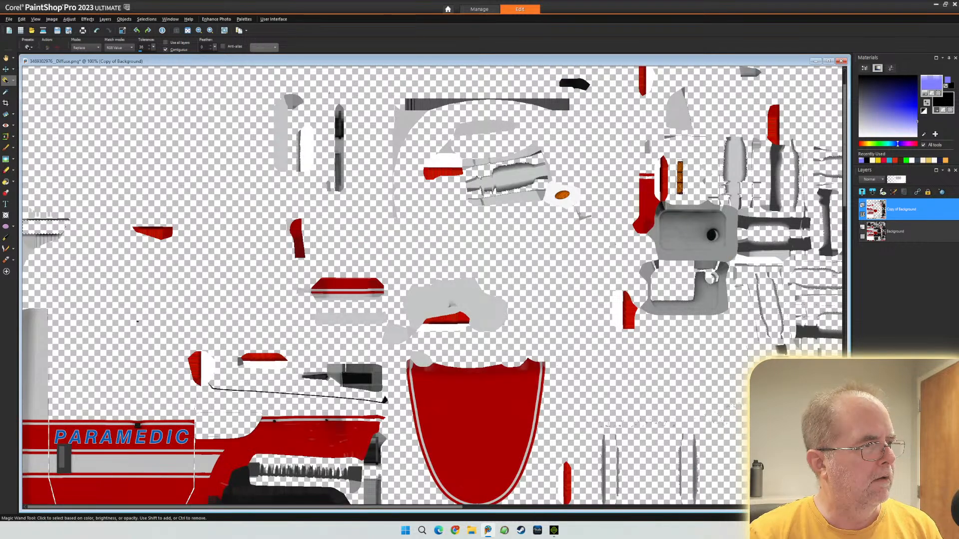
{"action": "key", "text": "Delete"}
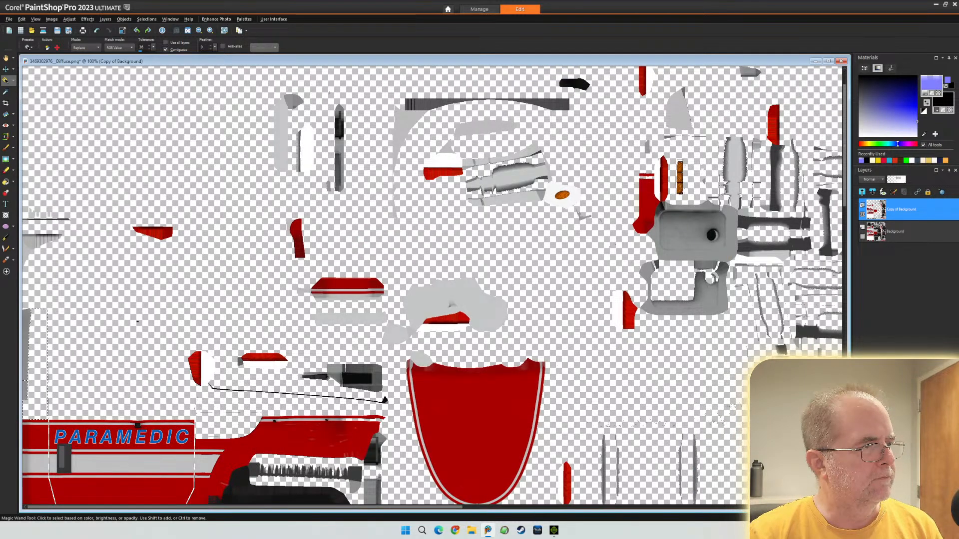
{"action": "left_click", "coordinate": [26, 345]}
{"action": "key", "text": "Delete"}
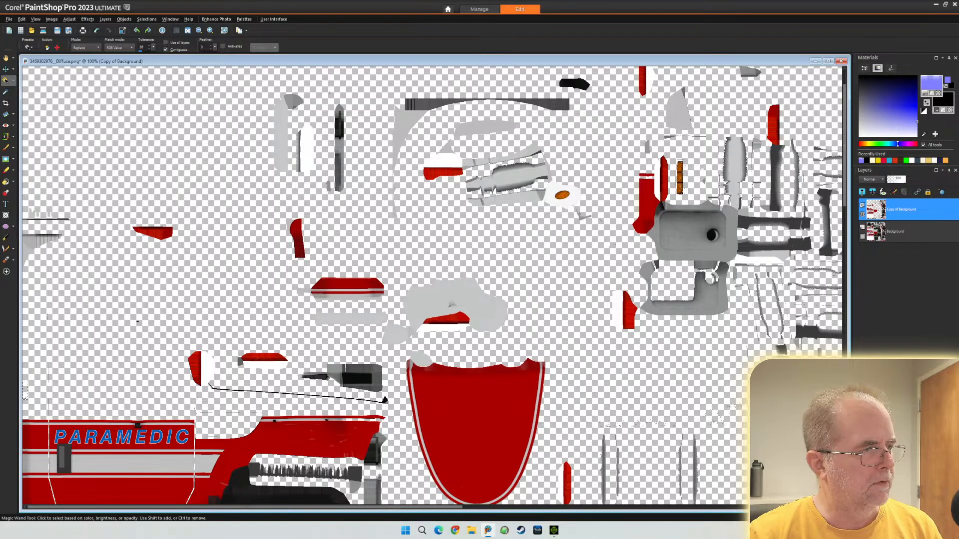
{"action": "left_click", "coordinate": [35, 437]}
{"action": "key", "text": "Delete"}
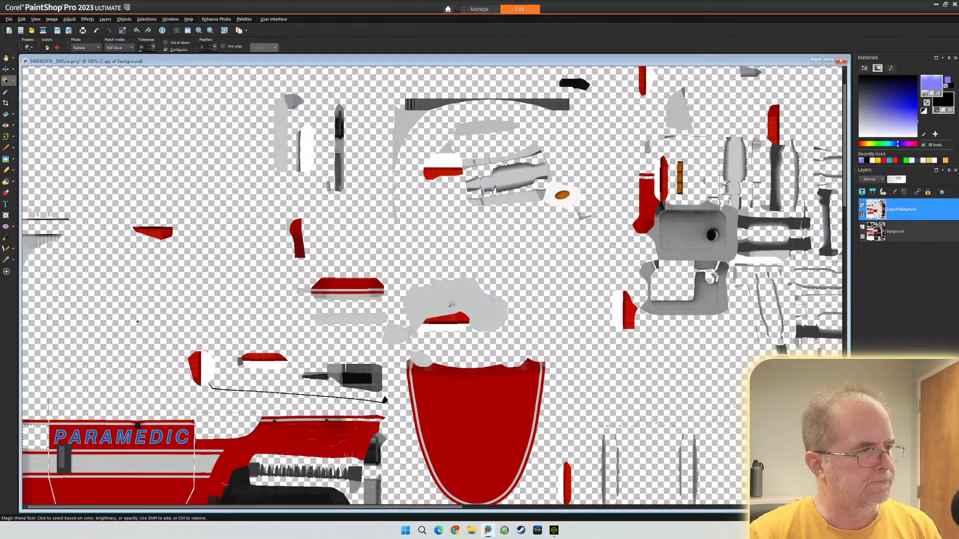
- Delete the red PARAMEDIC cab side panel and its black wheel arch with a rectangular selection on the texture copy
{"action": "scroll", "coordinate": [432, 285], "scroll_direction": "down", "scroll_amount": 2}
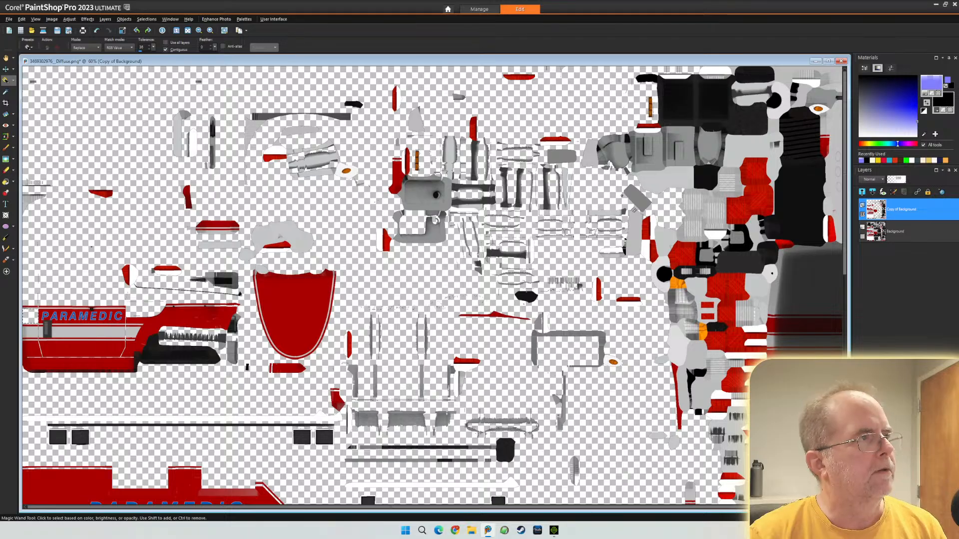
{"action": "left_click", "coordinate": [12, 80]}
{"action": "left_click", "coordinate": [39, 81]}
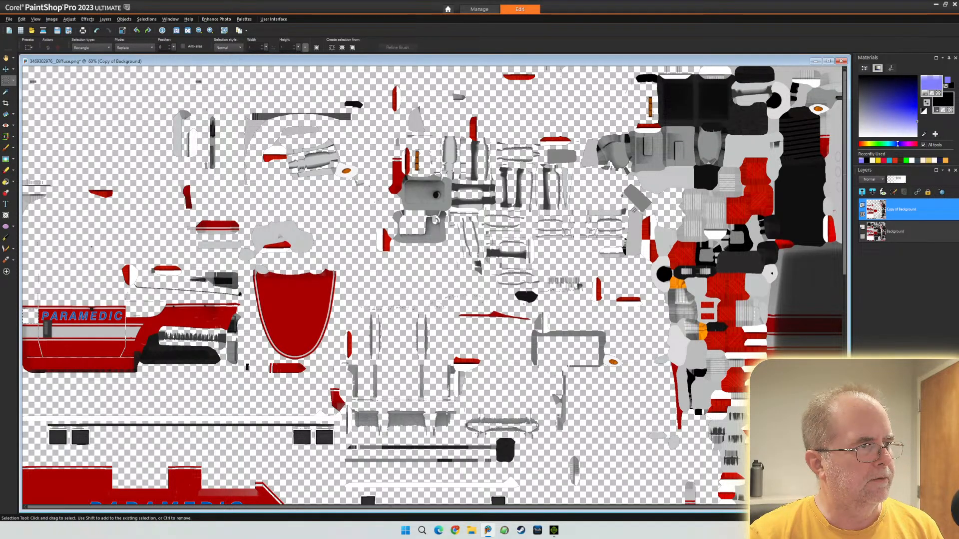
{"action": "left_click_drag", "start_coordinate": [251, 389], "coordinate": [22, 303]}
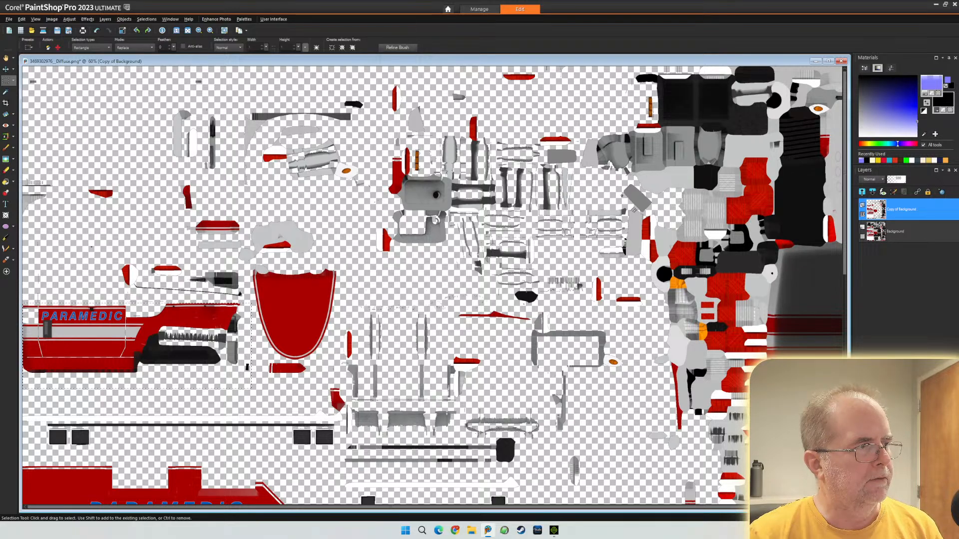
{"action": "key", "text": "Delete"}
{"action": "key", "text": "ctrl+d"}
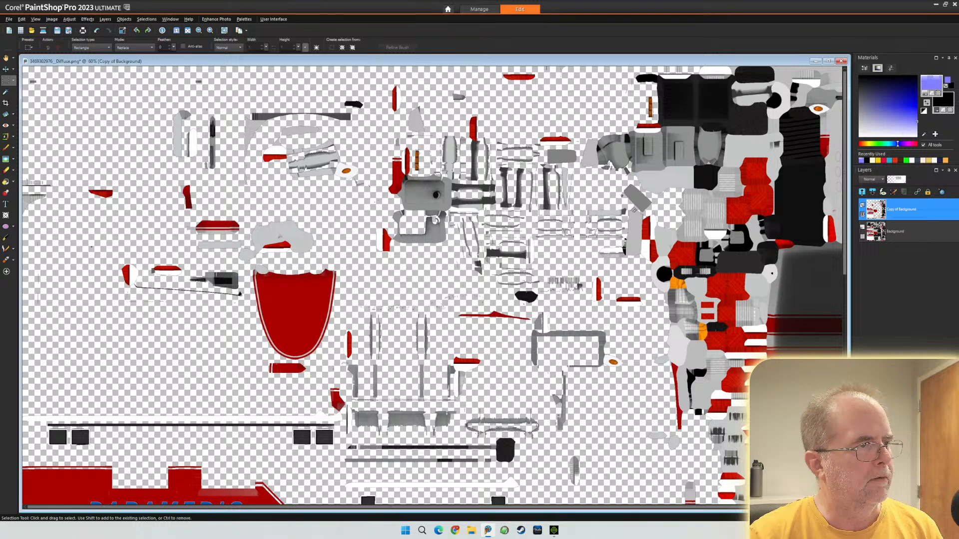
- Delete the dark grey block with its pointed arm and the black triangular end of the thin line beside the hood
{"action": "scroll", "coordinate": [133, 286], "scroll_direction": "up", "scroll_amount": 6}
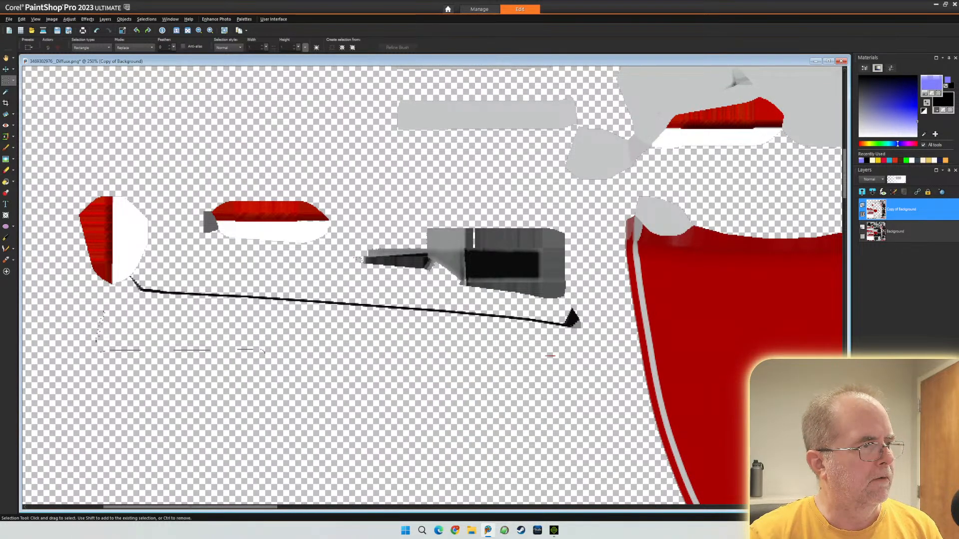
{"action": "mouse_move", "coordinate": [77, 306]}
{"action": "left_mouse_down"}
{"action": "mouse_move", "coordinate": [180, 374]}
{"action": "mouse_move", "coordinate": [269, 383]}
{"action": "left_mouse_up"}
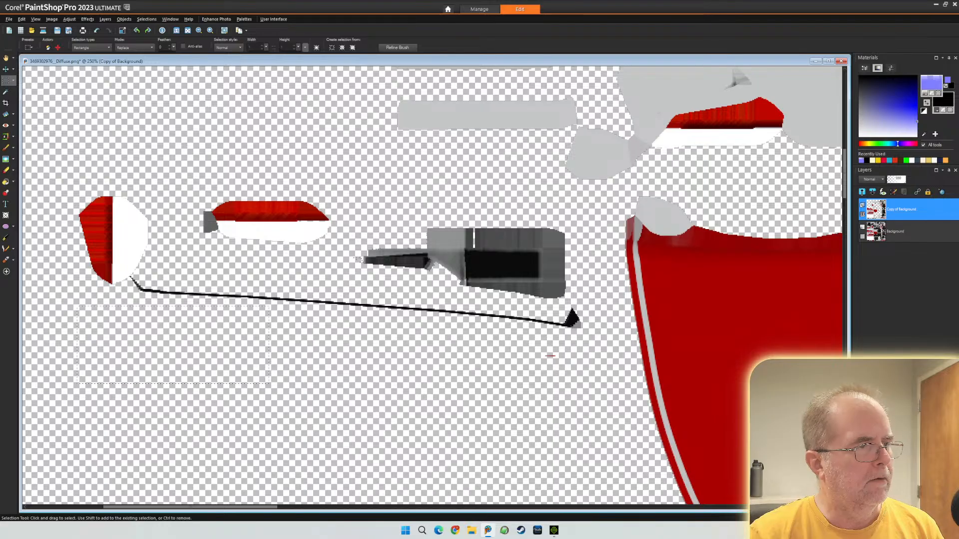
{"action": "key", "text": "ctrl+d"}
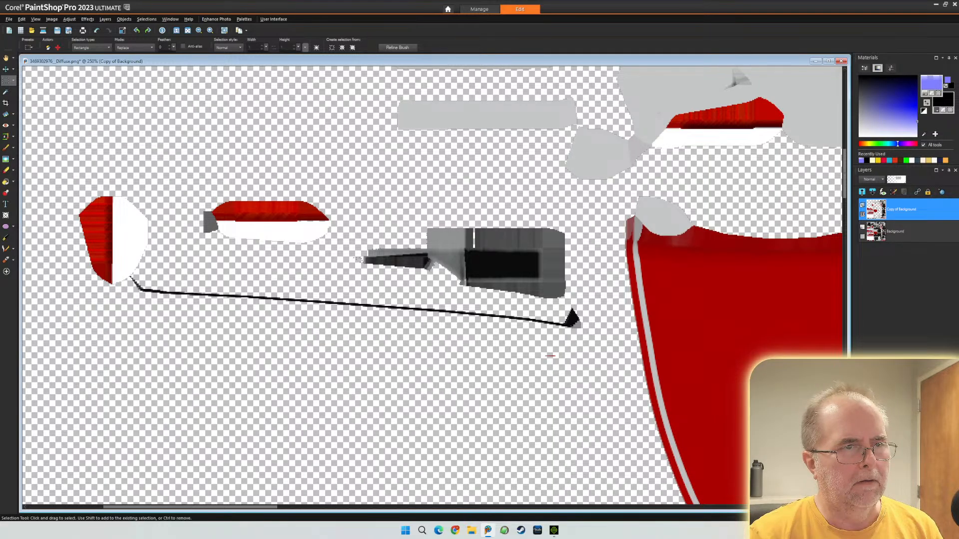
{"action": "left_click_drag", "start_coordinate": [571, 375], "coordinate": [592, 307]}
{"action": "key", "text": "Delete"}
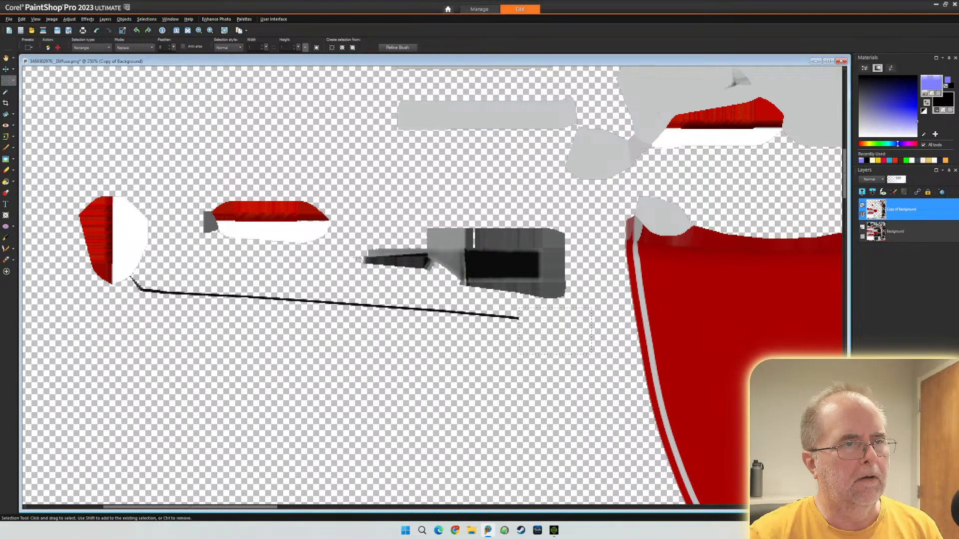
{"action": "key", "text": "ctrl+d"}
{"action": "left_click_drag", "start_coordinate": [577, 212], "coordinate": [343, 343]}
{"action": "key", "text": "Delete"}
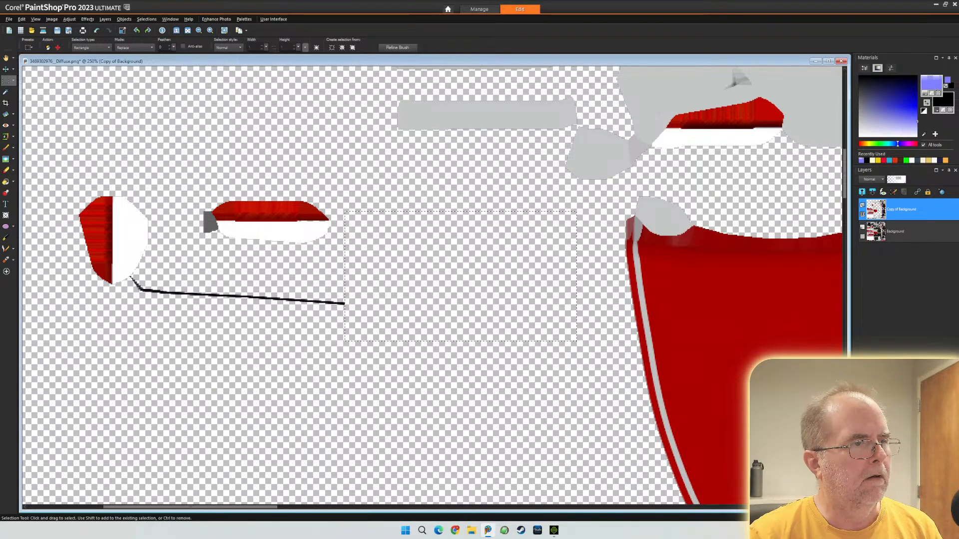
- Delete the white and grey areas adjoining the small horizontal red light piece and the rest of the thin black line
{"action": "key", "text": "ctrl+d"}
{"action": "left_click_drag", "start_coordinate": [359, 322], "coordinate": [189, 221]}
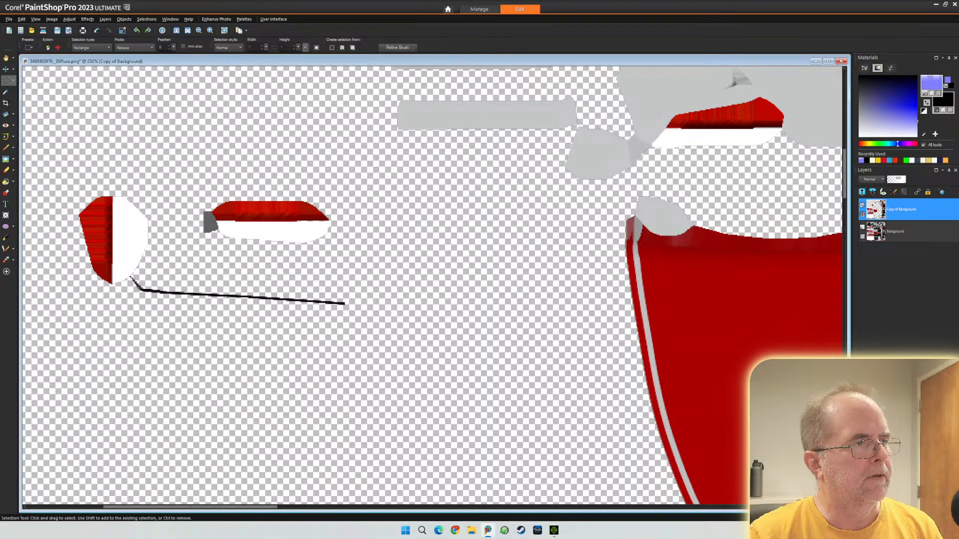
{"action": "key", "text": "Delete"}
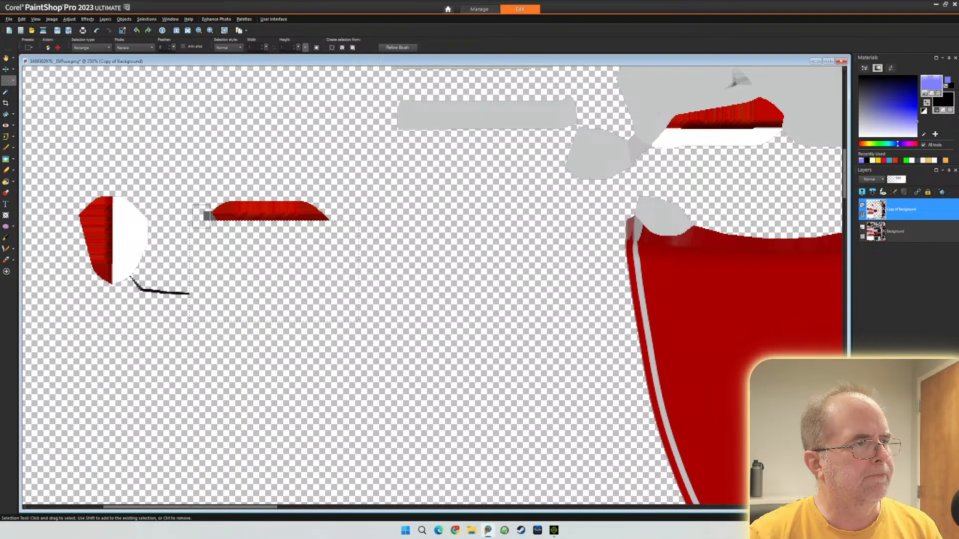
{"action": "left_click_drag", "start_coordinate": [210, 228], "coordinate": [210, 228]}
{"action": "key", "text": "Delete"}
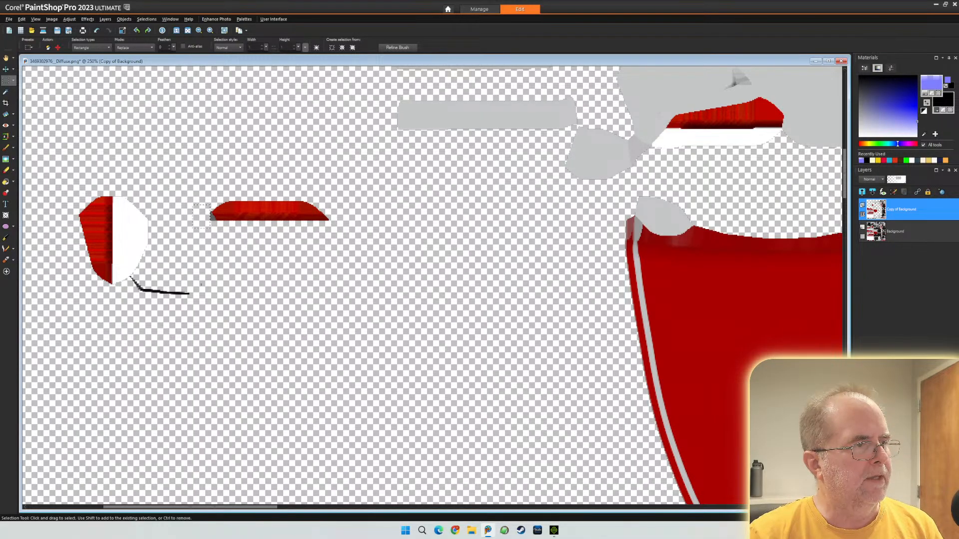
{"action": "left_click_drag", "start_coordinate": [201, 284], "coordinate": [132, 303]}
{"action": "key", "text": "Delete"}
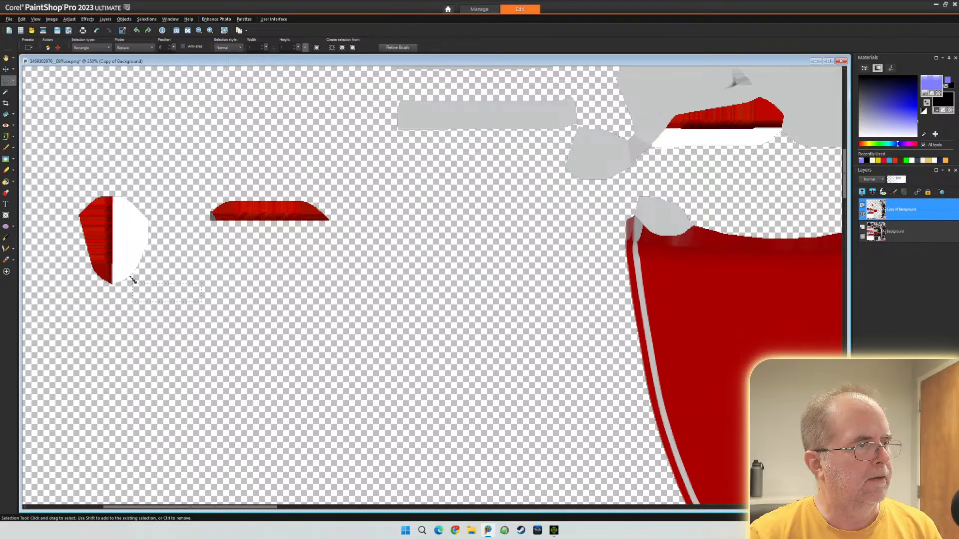
{"action": "key", "text": "Delete"}
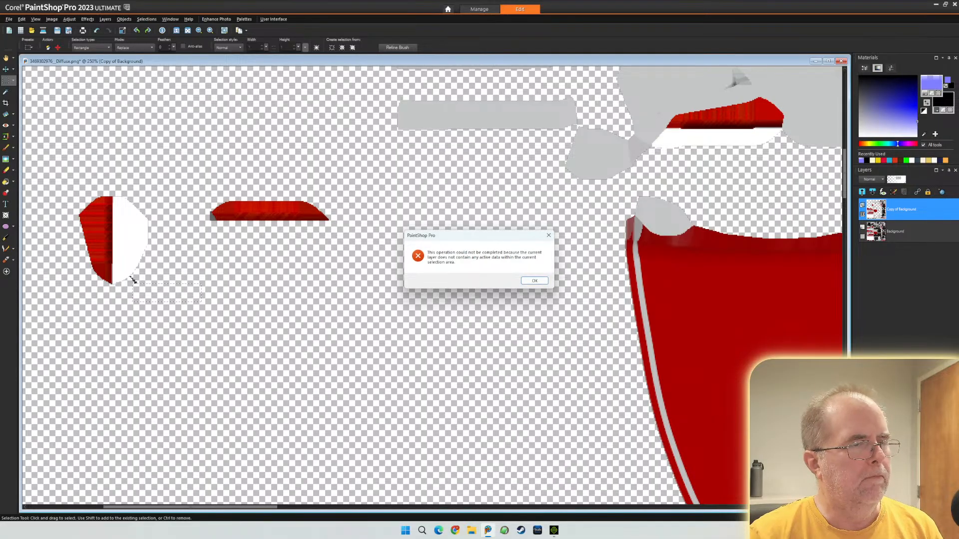
{"action": "key", "text": "Return"}
{"action": "key", "text": "ctrl+d"}
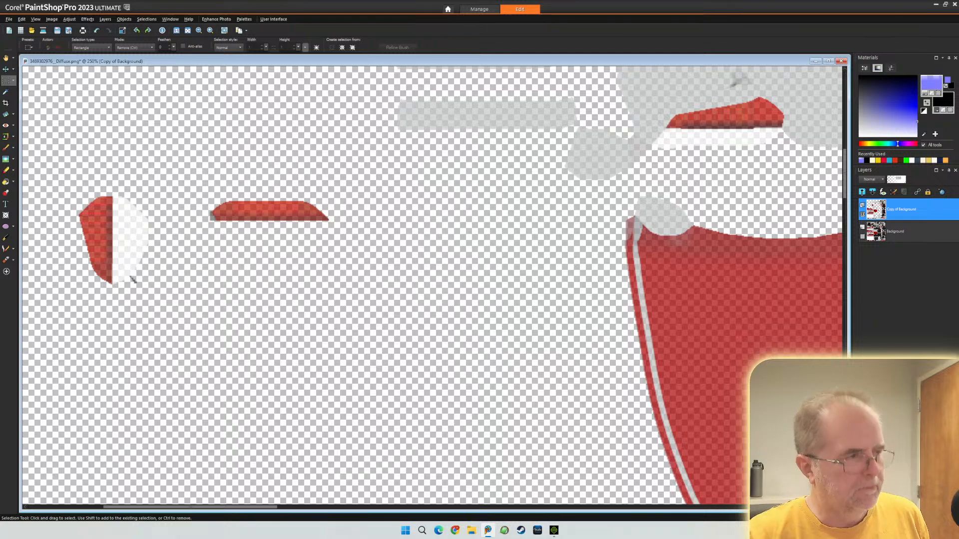
{"action": "key", "text": "ctrl+z"}
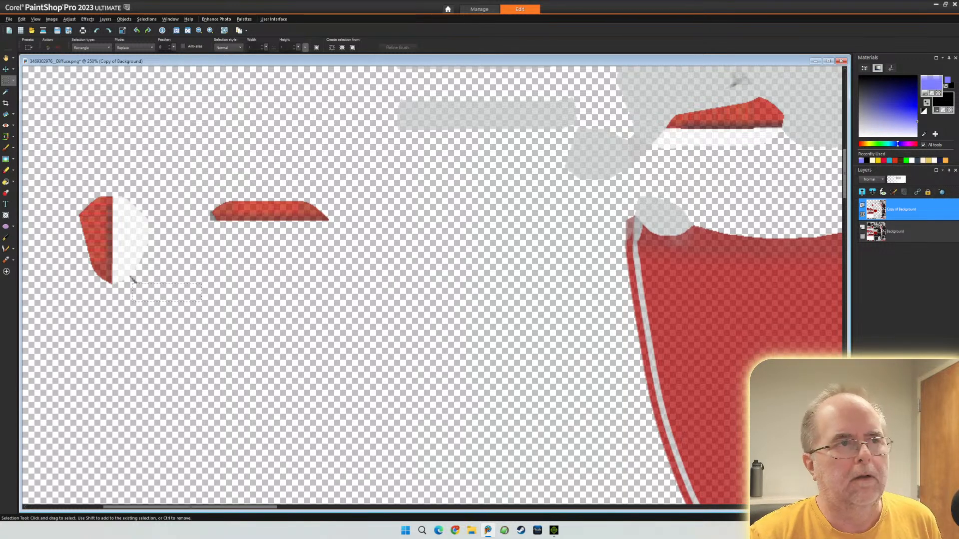
{"action": "key", "text": "ctrl+alt+n"}
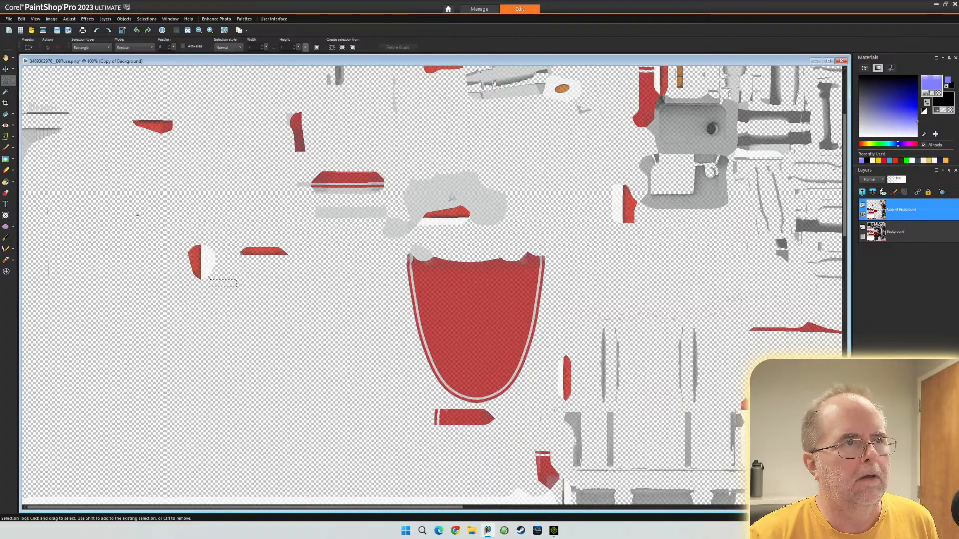
{"action": "key", "text": "ctrl"}
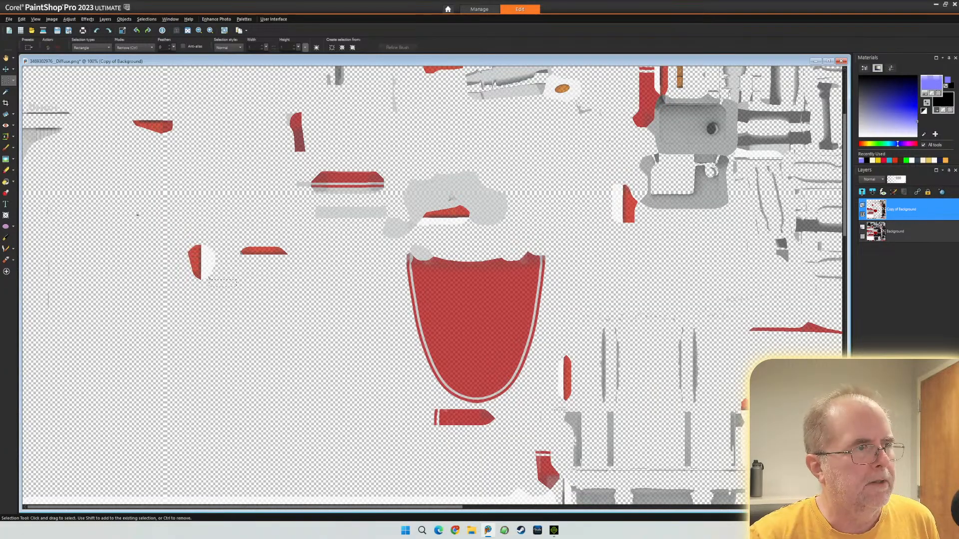
{"action": "key", "text": "ctrl"}
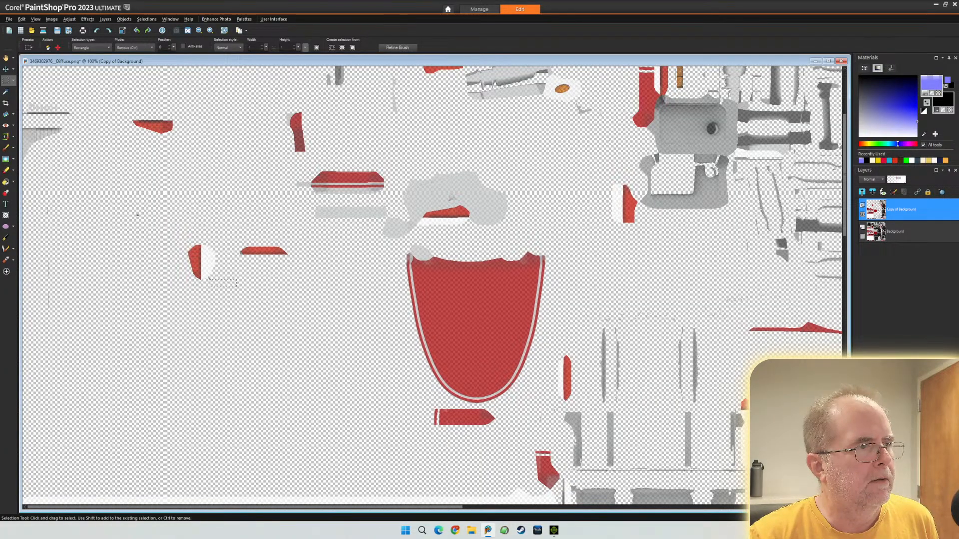
{"action": "key", "text": "ctrl+d"}
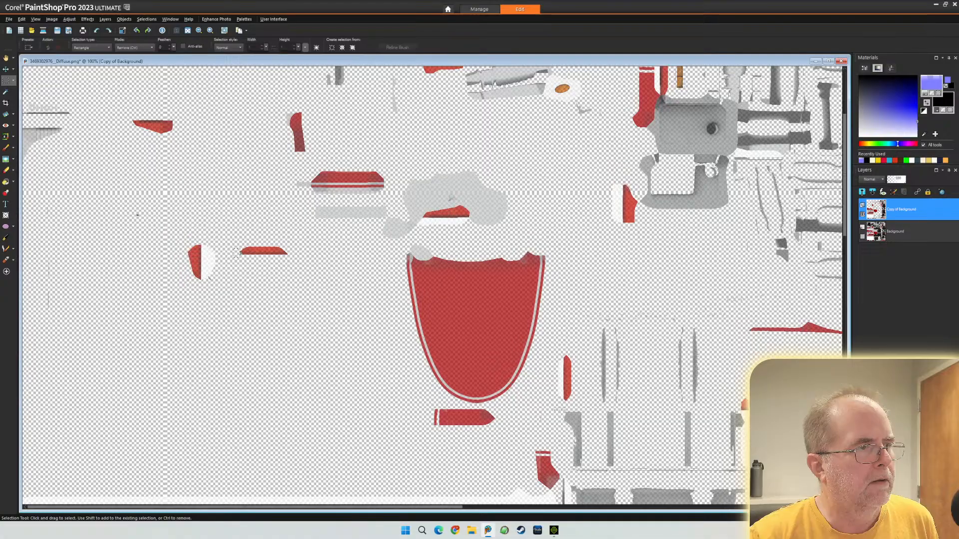
{"action": "key", "text": "ctrl+d"}
{"action": "left_click_drag", "start_coordinate": [232, 256], "coordinate": [299, 295]}
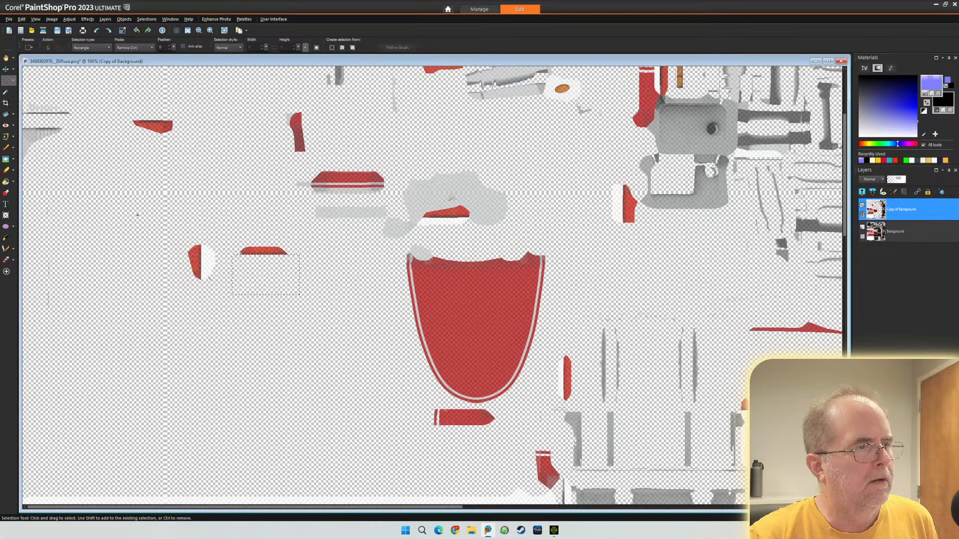
- Delete the Copy of Background layer and close the Diffuse texture without saving the changes
{"action": "scroll", "coordinate": [299, 295], "scroll_direction": "down", "scroll_amount": 4}
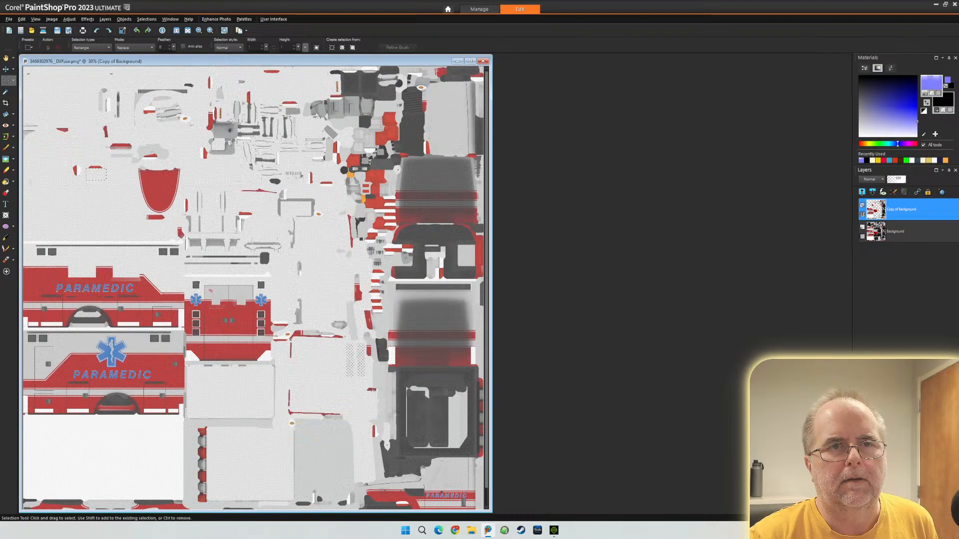
{"action": "left_click", "coordinate": [862, 214]}
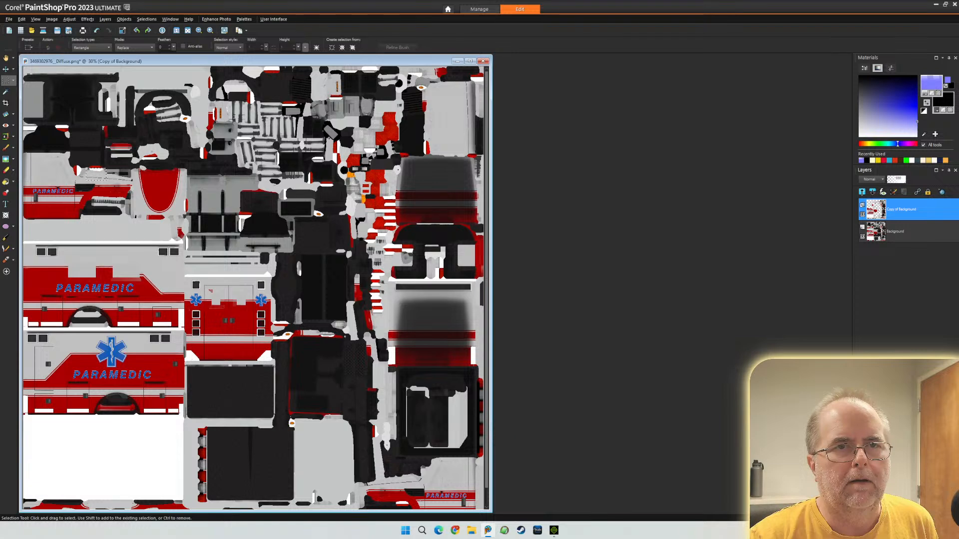
{"action": "left_click", "coordinate": [916, 209]}
{"action": "key", "text": "Escape"}
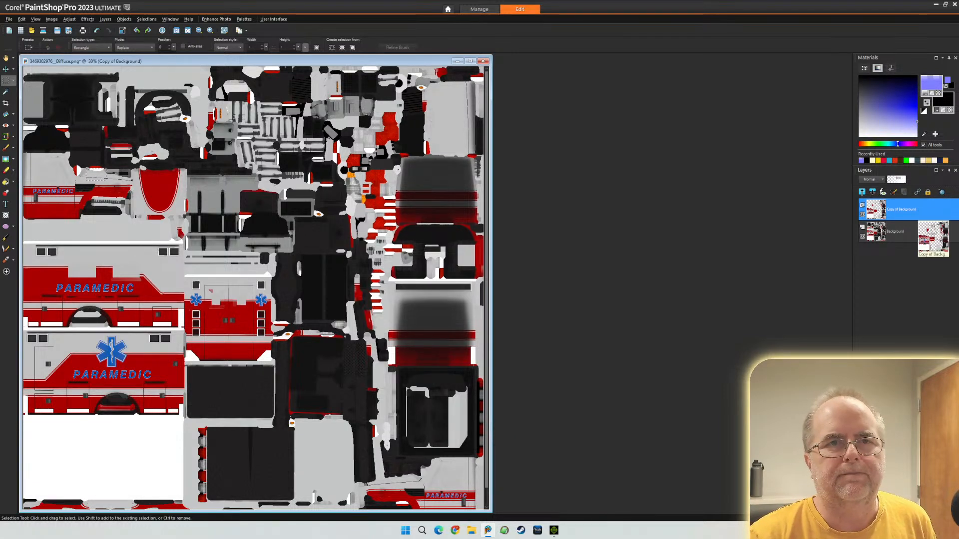
{"action": "right_click", "coordinate": [914, 211]}
{"action": "left_click", "coordinate": [863, 239]}
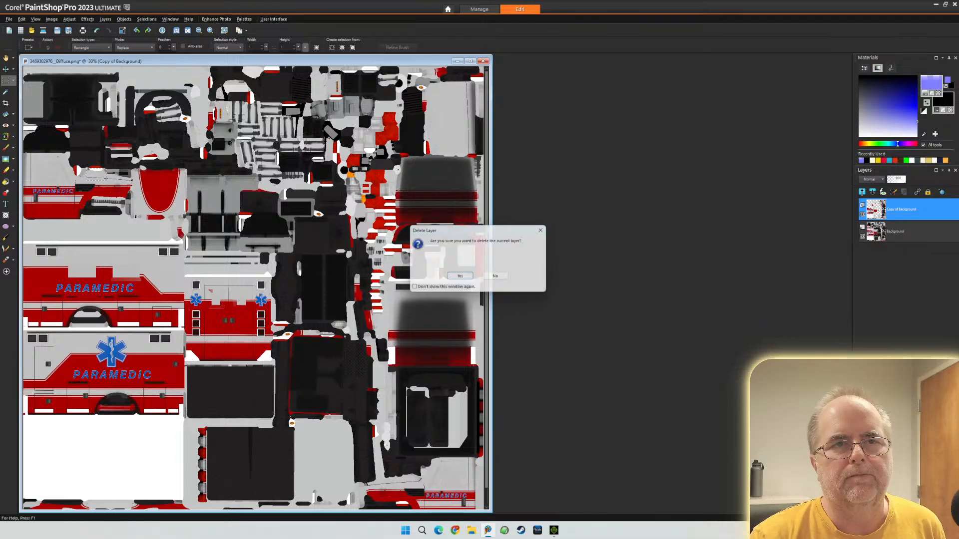
{"action": "left_click", "coordinate": [459, 277]}
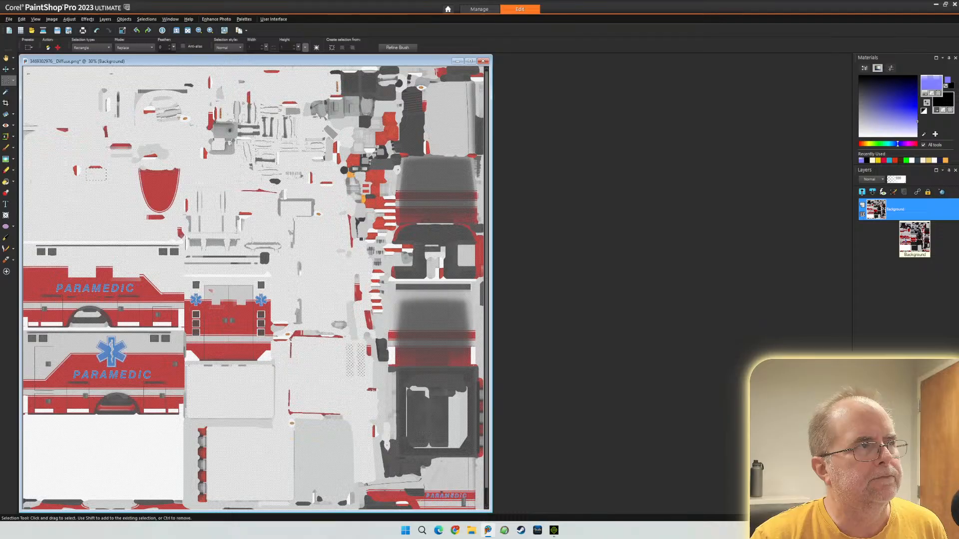
{"action": "key", "text": "ctrl+F4"}
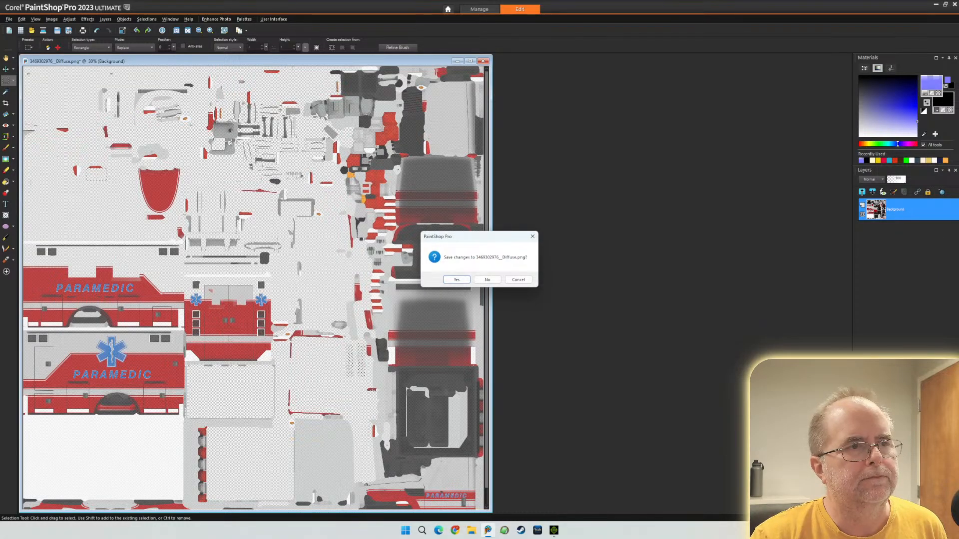
{"action": "key", "text": "Escape"}
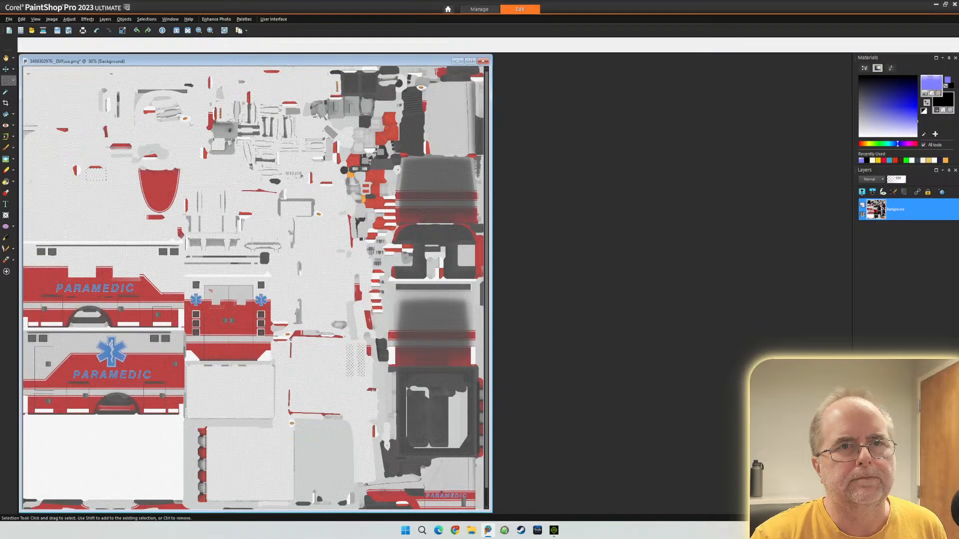
- Switch to iClone, copy the Ambulance_Body material's Base Color texture into its Glow channel, and check the glow from the front and side
{"action": "key", "text": "alt+Tab"}
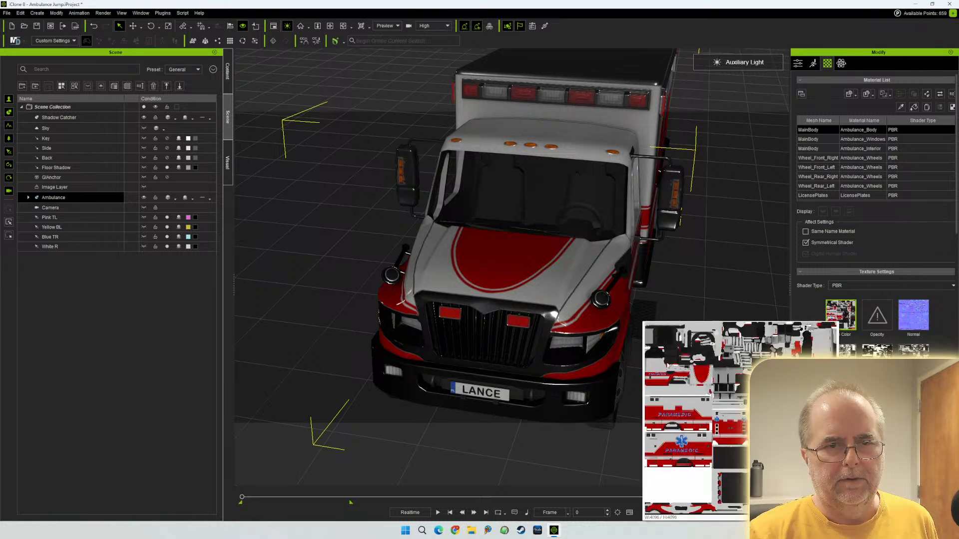
{"action": "right_click", "coordinate": [840, 313]}
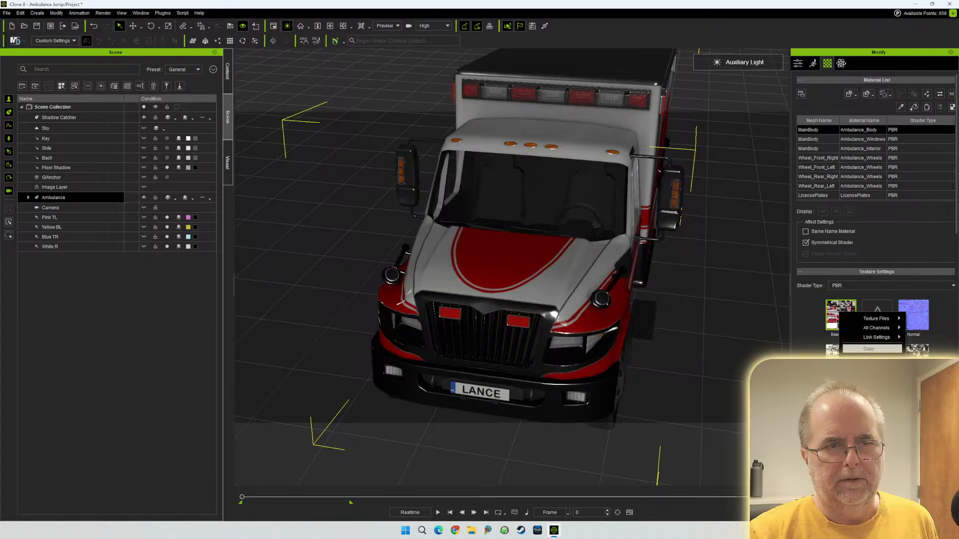
{"action": "left_click", "coordinate": [868, 349]}
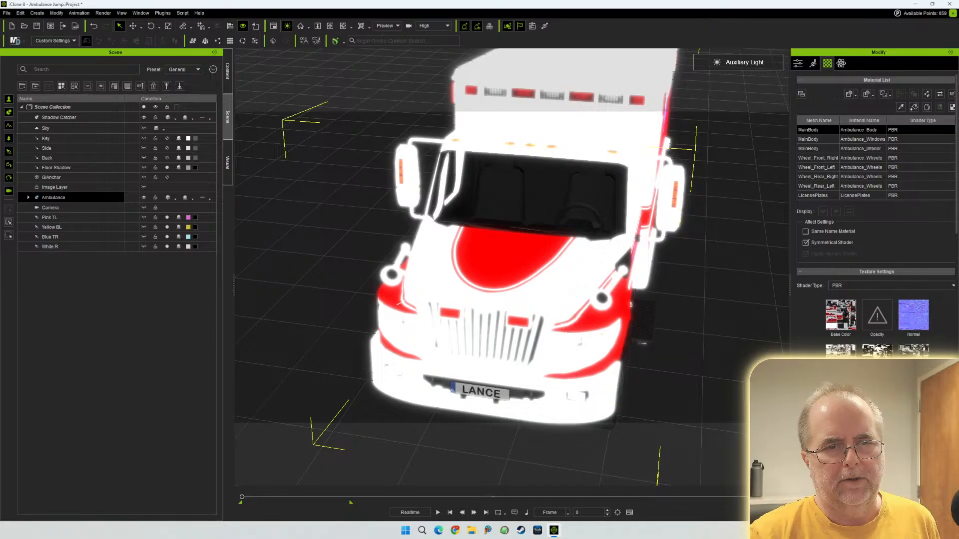
{"action": "right_click_drag", "start_coordinate": [512, 234], "coordinate": [469, 235]}
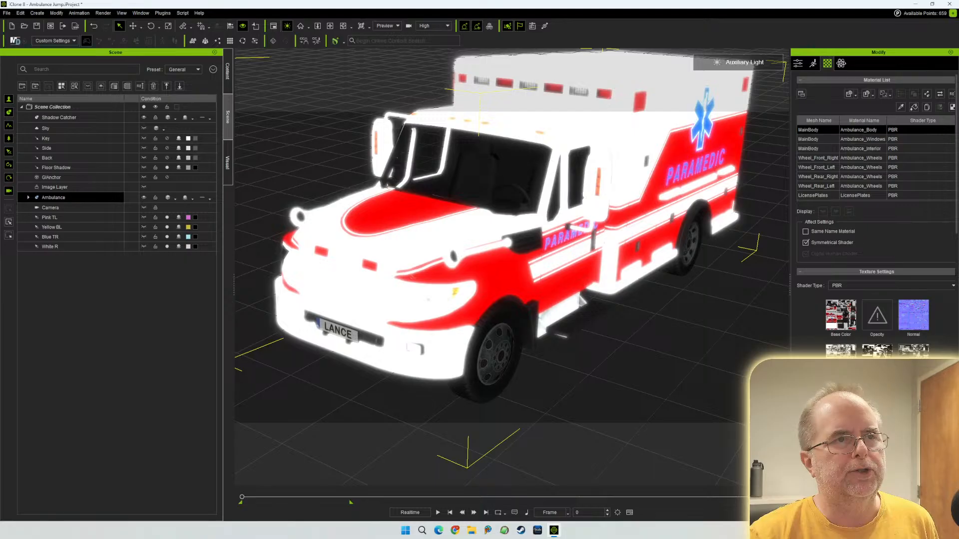
{"action": "key", "text": "ctrl+l"}
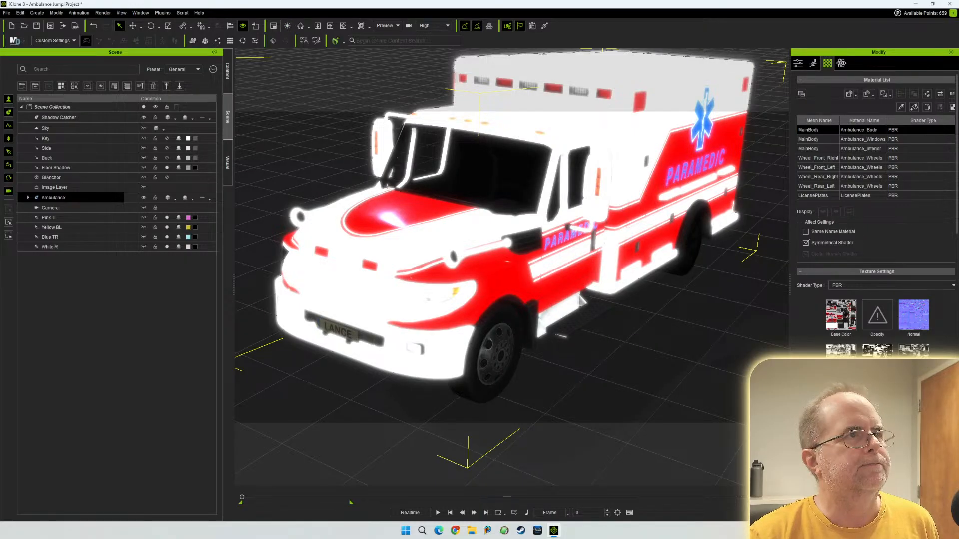
{"action": "right_click_drag", "start_coordinate": [470, 234], "coordinate": [675, 312]}
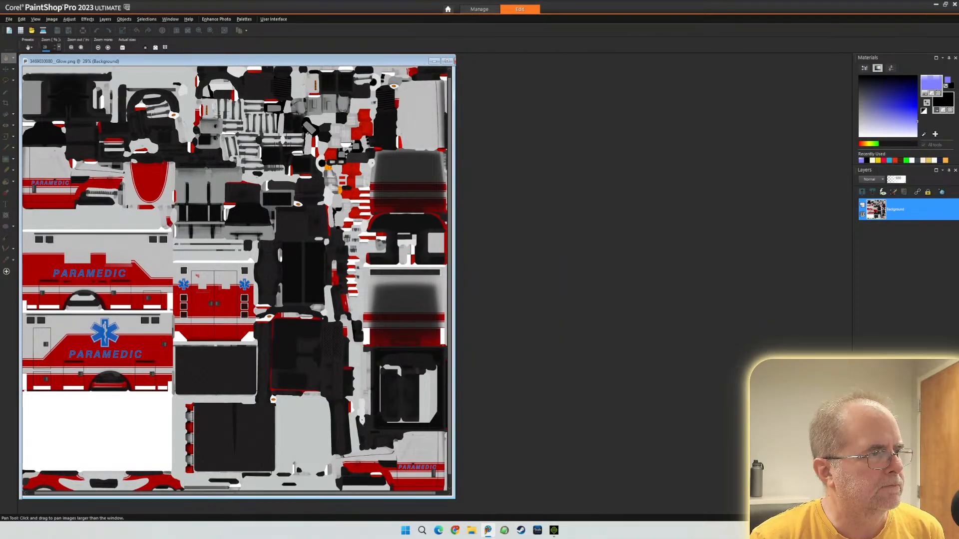
- In PaintShop Pro, promote the background layer of the ambulance body's Glow texture to a regular layer
{"action": "scroll", "coordinate": [238, 257], "scroll_direction": "up", "scroll_amount": 8}
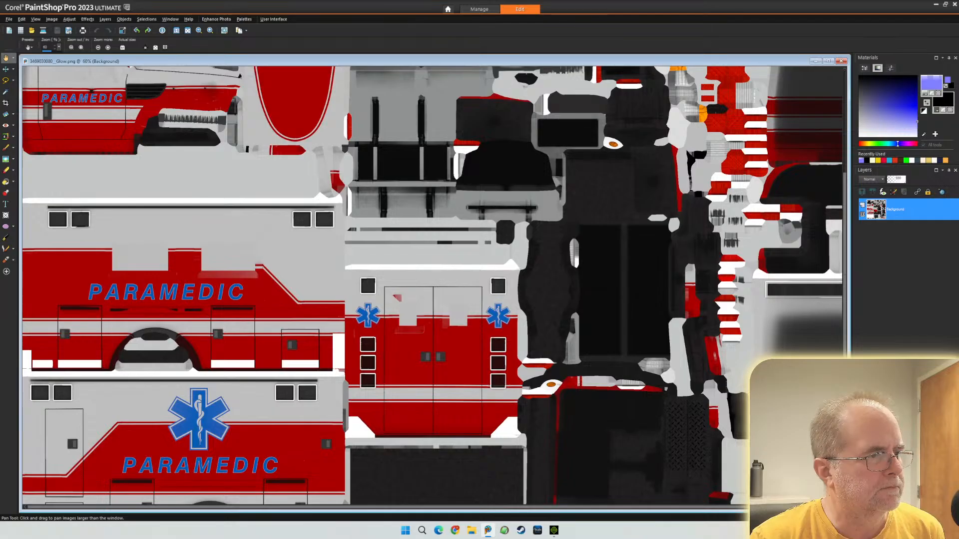
{"action": "scroll", "coordinate": [435, 285], "scroll_direction": "down", "scroll_amount": 3}
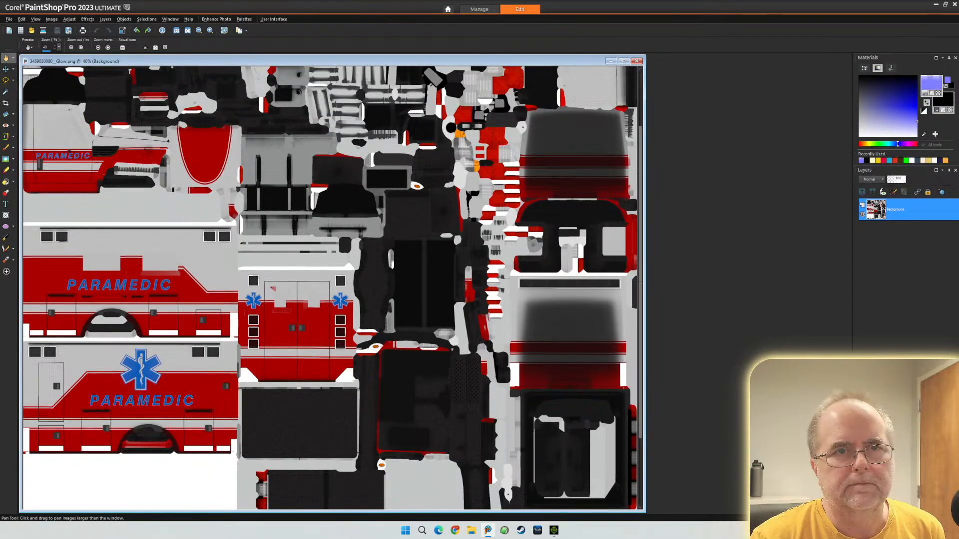
{"action": "right_click", "coordinate": [854, 214]}
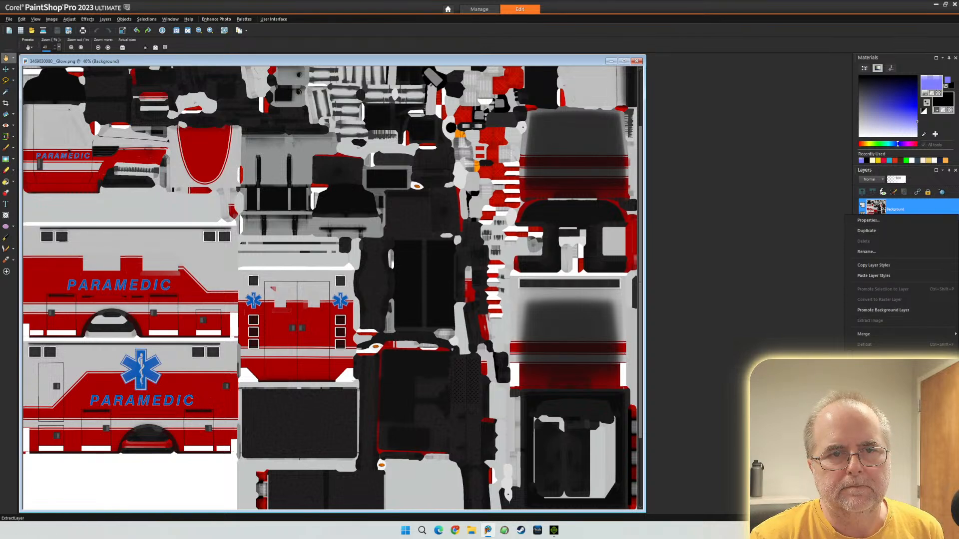
{"action": "left_click", "coordinate": [882, 310]}
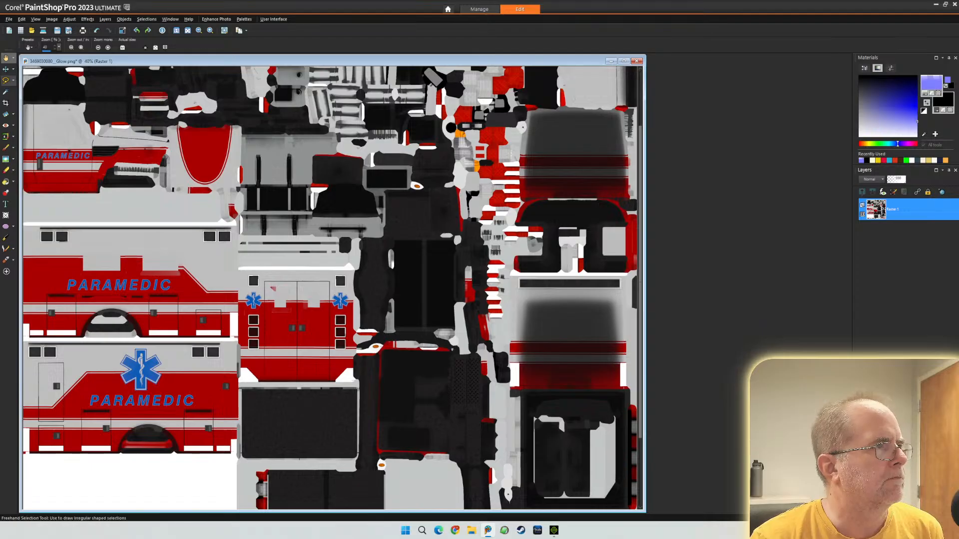
- Clear the two large PARAMEDIC side panels from the glow texture with a rectangular selection
{"action": "left_click", "coordinate": [13, 81]}
{"action": "left_click", "coordinate": [40, 81]}
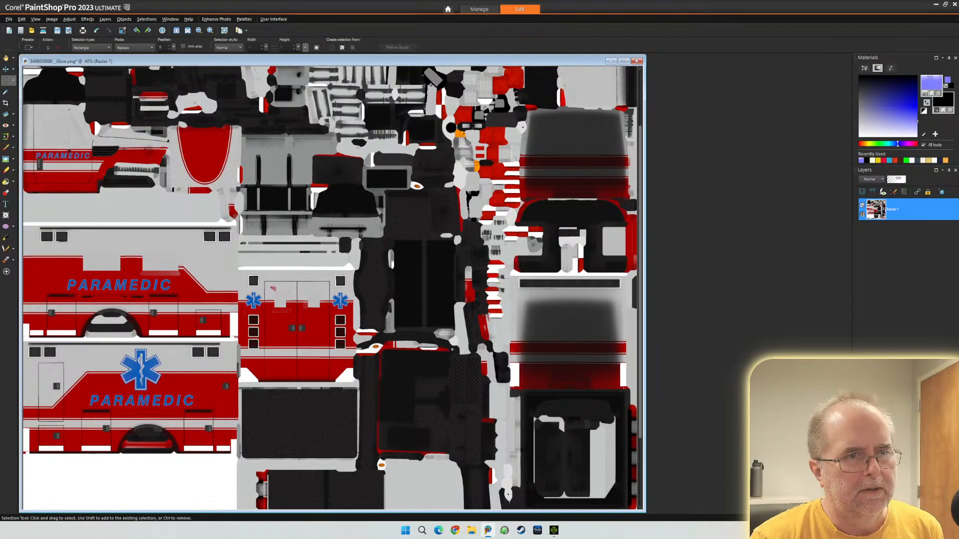
{"action": "left_click_drag", "start_coordinate": [645, 282], "coordinate": [819, 282]}
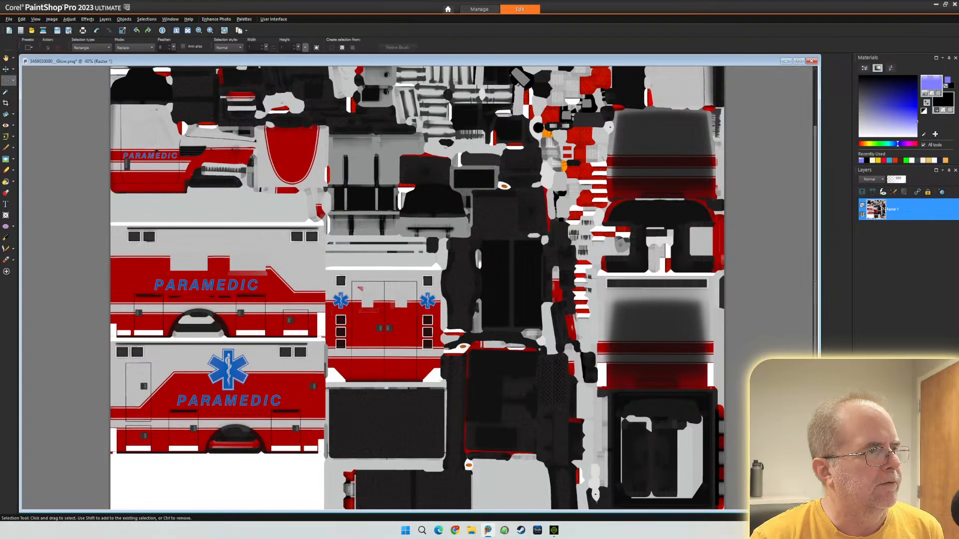
{"action": "left_click_drag", "start_coordinate": [100, 224], "coordinate": [324, 456]}
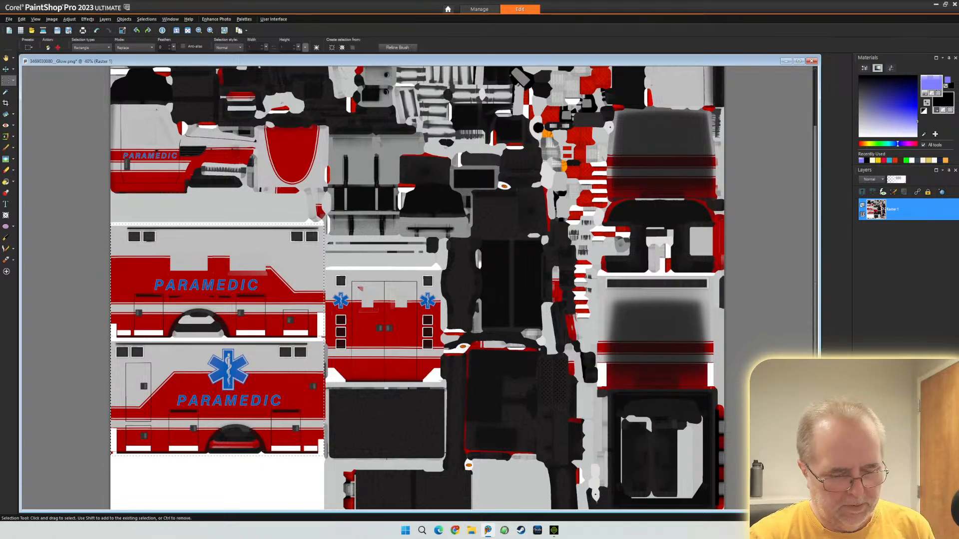
{"action": "key", "text": "Delete"}
- Erase the white block beneath the cleared area along with the front bumper artwork, using a rectangular selection, and deselect
{"action": "scroll", "coordinate": [256, 288], "scroll_direction": "down", "scroll_amount": 2}
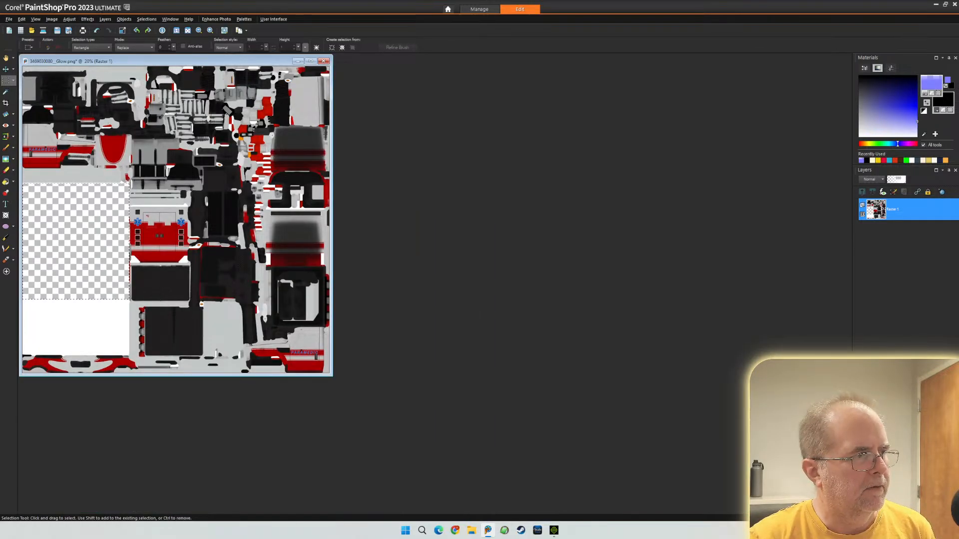
{"action": "scroll", "coordinate": [175, 220], "scroll_direction": "up", "scroll_amount": 1}
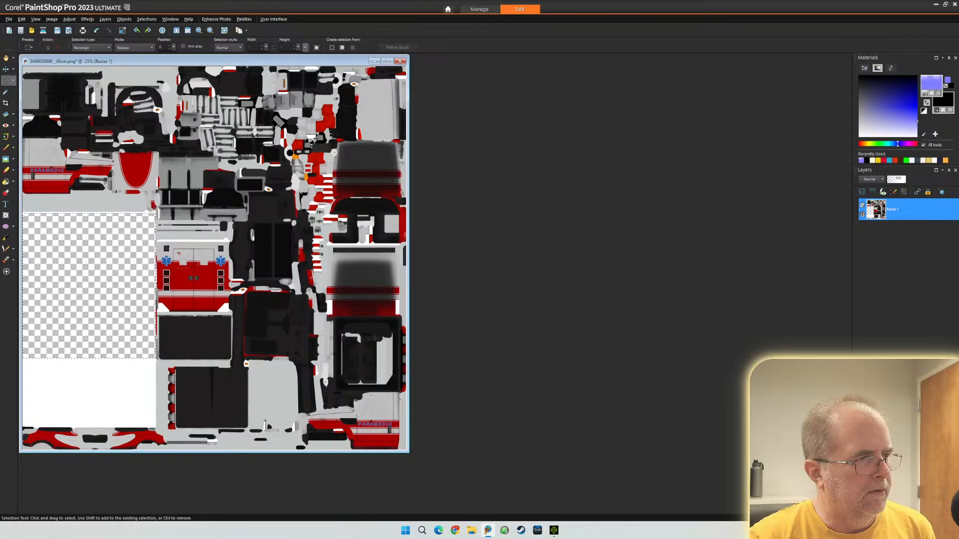
{"action": "scroll", "coordinate": [214, 257], "scroll_direction": "up", "scroll_amount": 1}
{"action": "scroll", "coordinate": [214, 259], "scroll_direction": "up", "scroll_amount": 2}
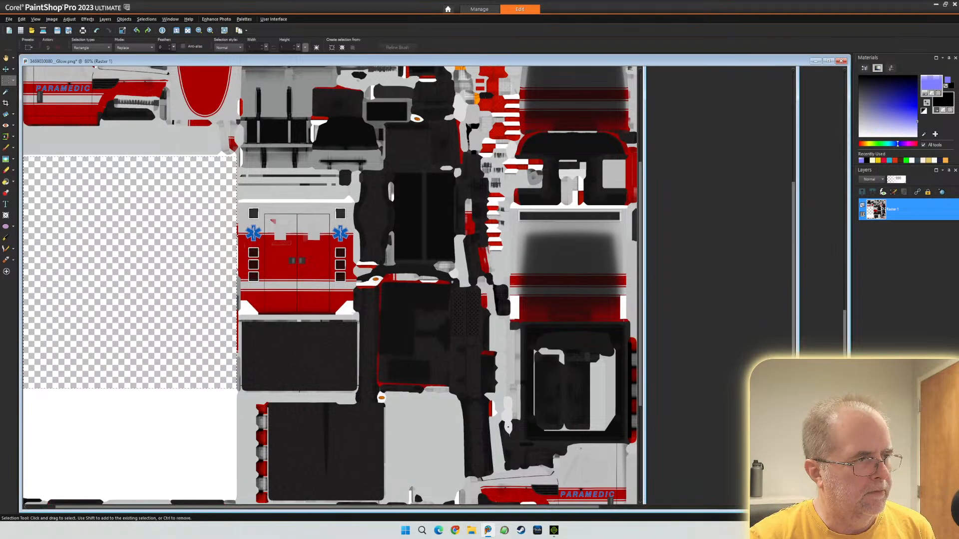
{"action": "scroll", "coordinate": [214, 260], "scroll_direction": "up", "scroll_amount": 2}
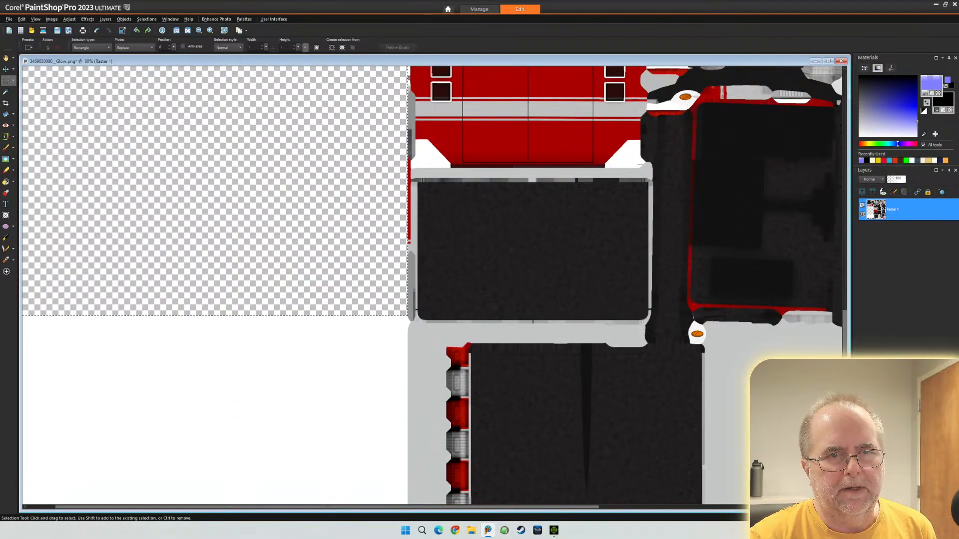
{"action": "scroll", "coordinate": [433, 285], "scroll_direction": "down", "scroll_amount": 3}
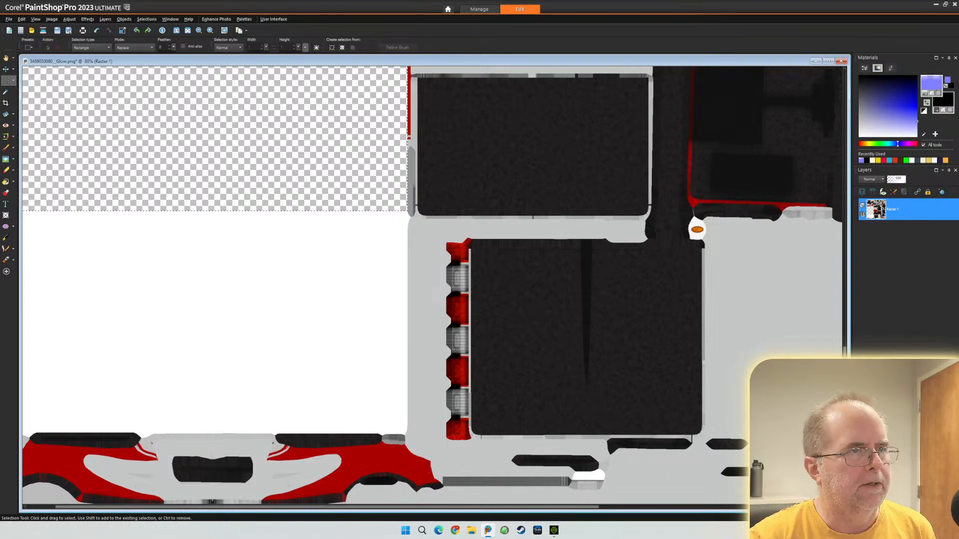
{"action": "left_click_drag", "start_coordinate": [407, 209], "coordinate": [23, 503]}
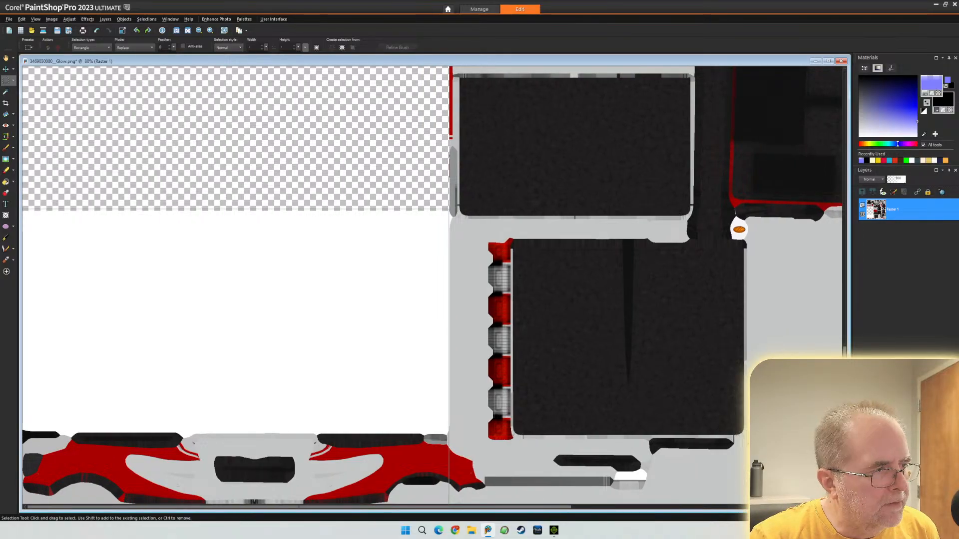
{"action": "left_click_drag", "start_coordinate": [23, 503], "coordinate": [23, 504]}
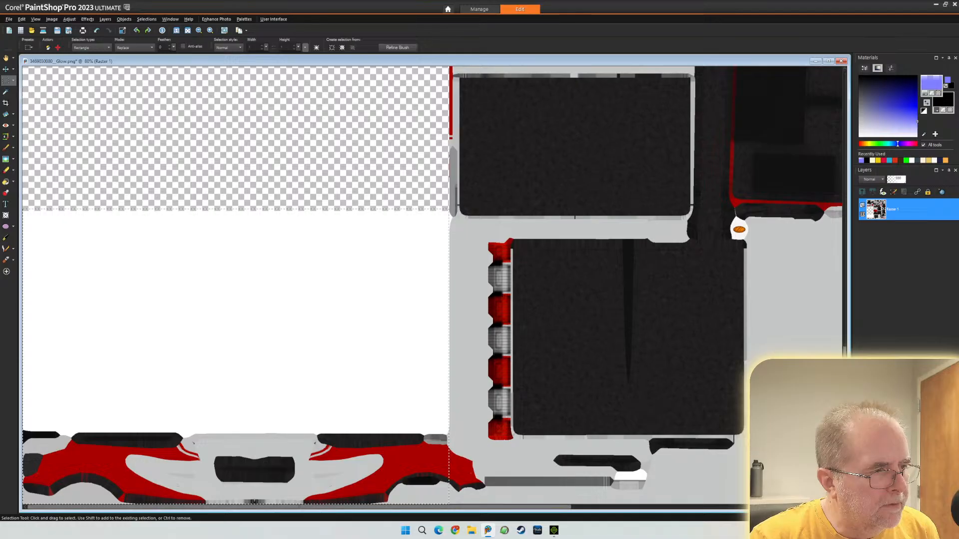
{"action": "scroll", "coordinate": [286, 494], "scroll_direction": "up", "scroll_amount": 3}
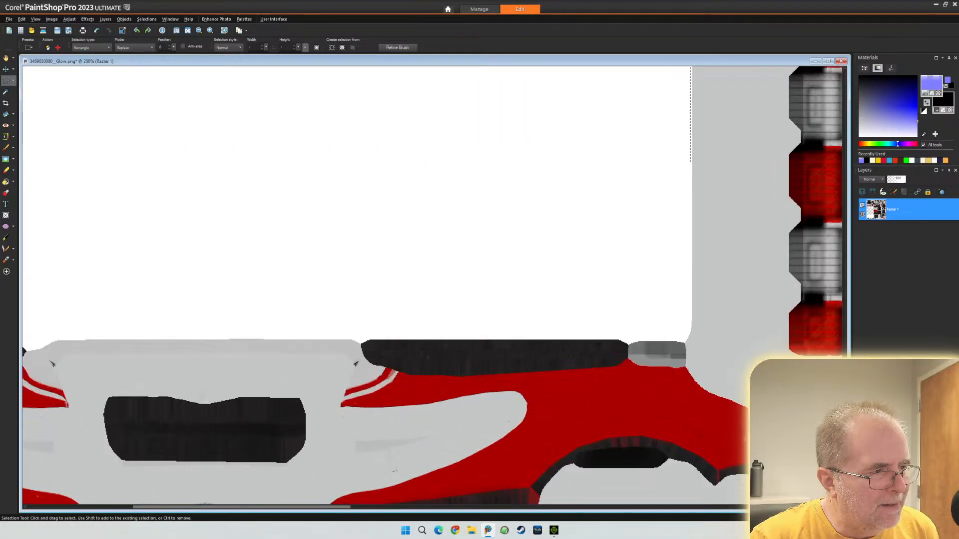
{"action": "scroll", "coordinate": [394, 470], "scroll_direction": "up", "scroll_amount": 1}
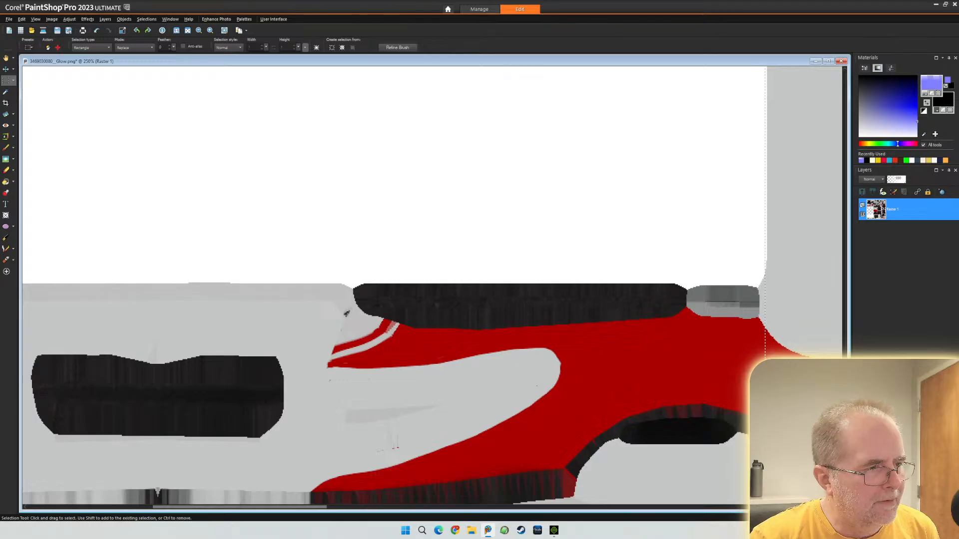
{"action": "scroll", "coordinate": [347, 313], "scroll_direction": "down", "scroll_amount": 5}
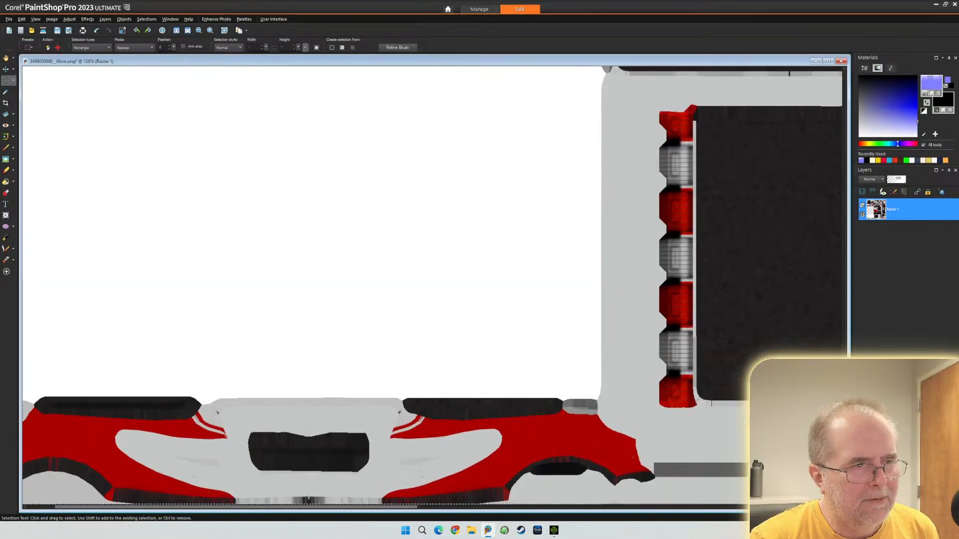
{"action": "scroll", "coordinate": [609, 436], "scroll_direction": "down", "scroll_amount": 1}
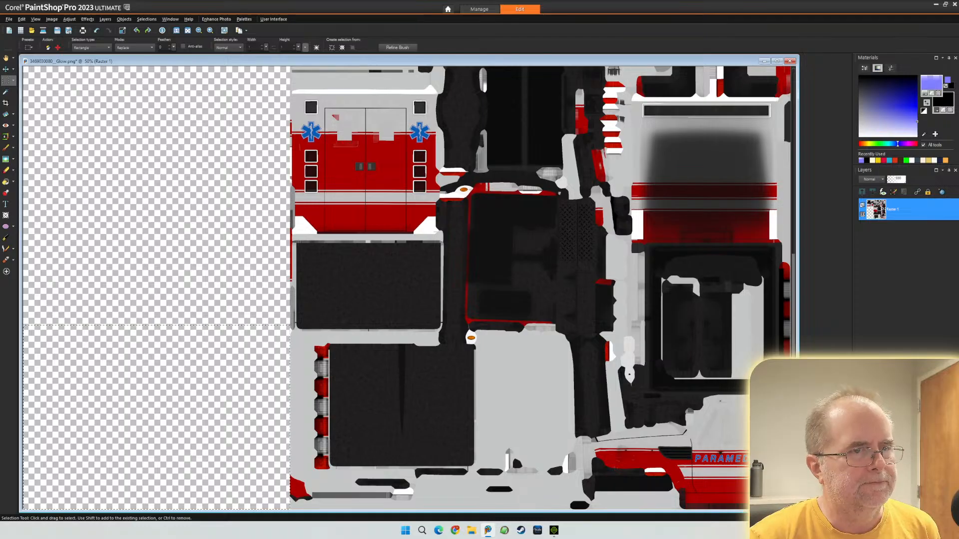
{"action": "key", "text": "ctrl+d"}
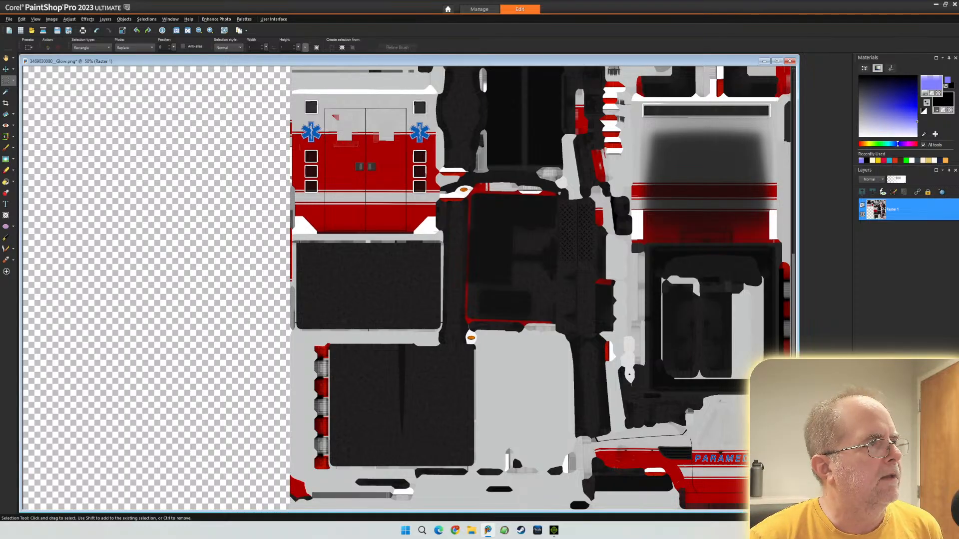
- Remove the light grey background around the lower parts of the texture with the Magic Wand
{"action": "left_click", "coordinate": [13, 80]}
{"action": "left_click", "coordinate": [45, 102]}
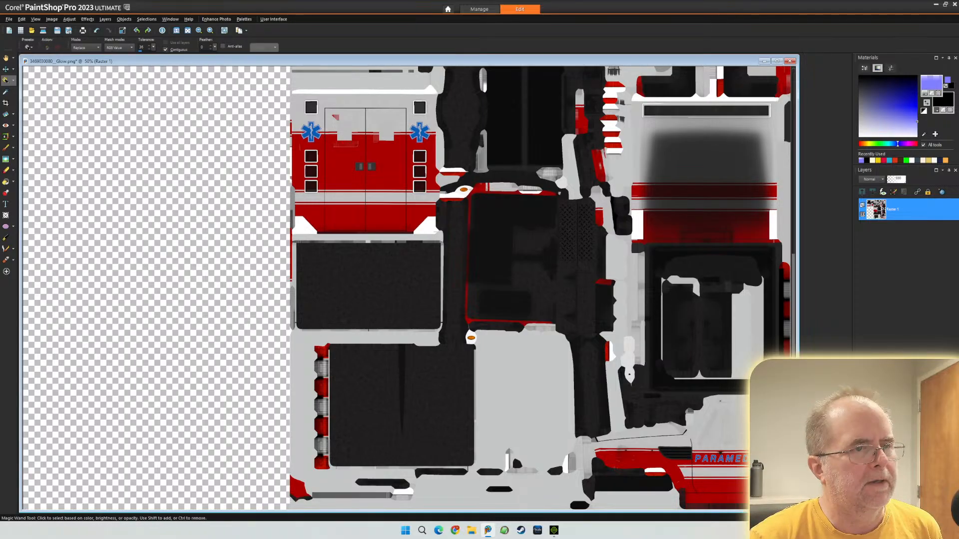
{"action": "left_click", "coordinate": [511, 451]}
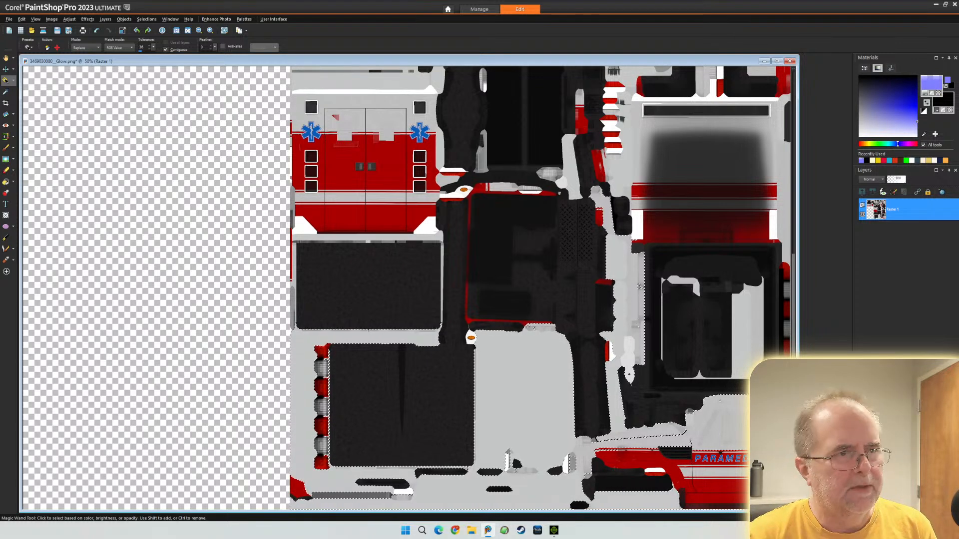
{"action": "key", "text": "Delete"}
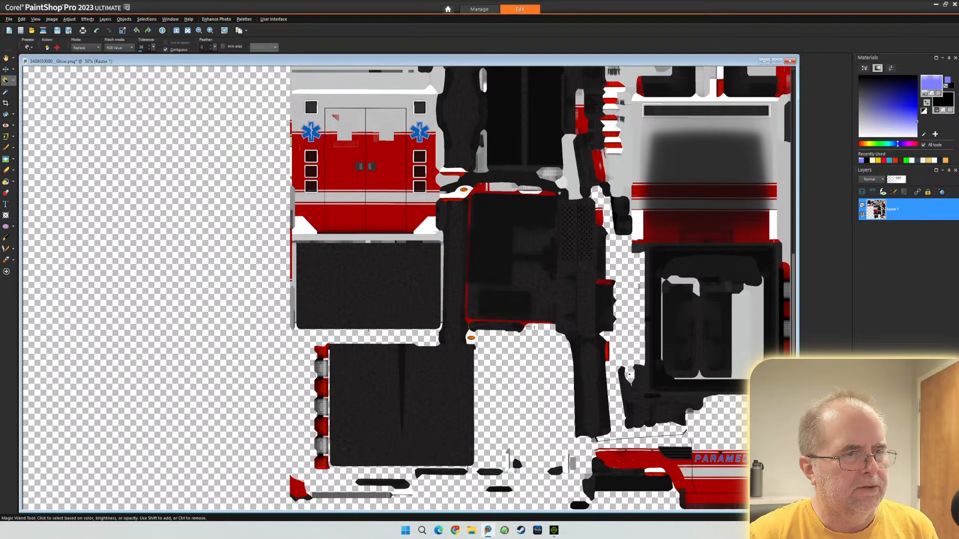
- Delete the connected dark panels and the light grey remnant in the lower half of the texture with the Magic Wand
{"action": "left_click", "coordinate": [401, 404]}
{"action": "key", "text": "Delete"}
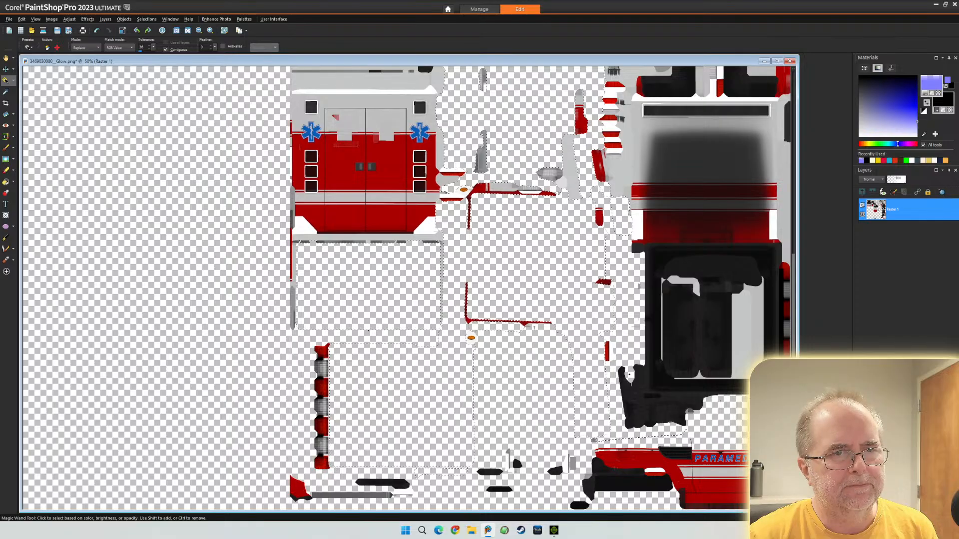
{"action": "left_click", "coordinate": [654, 399]}
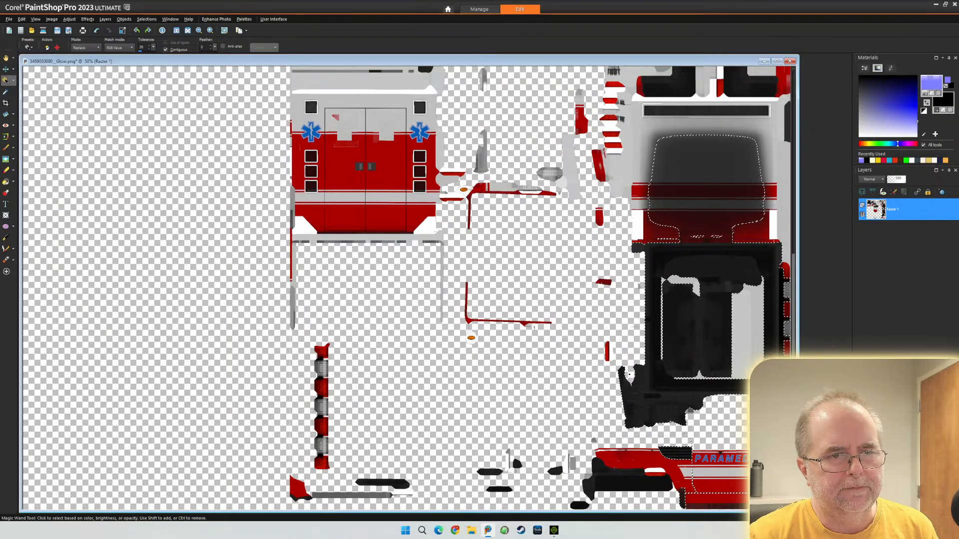
{"action": "key", "text": "Delete"}
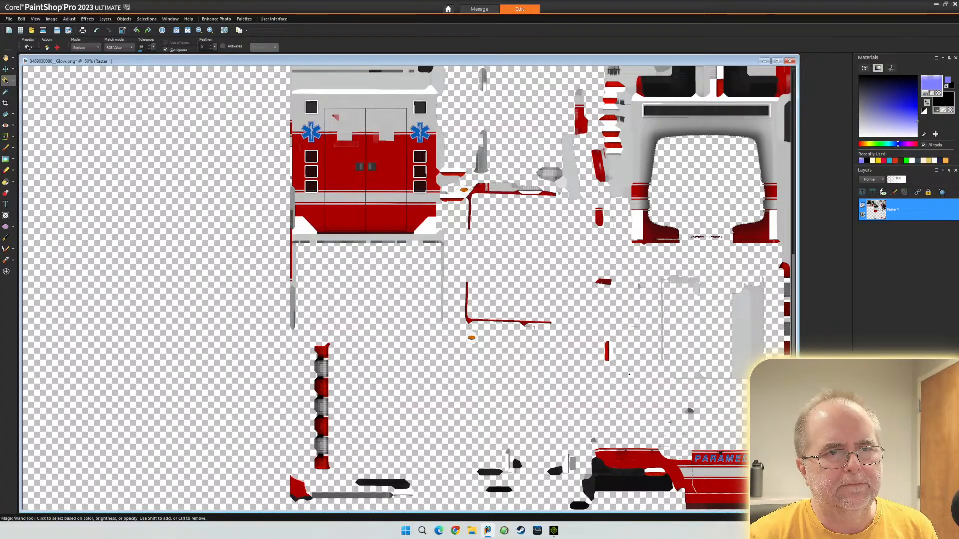
{"action": "key", "text": "ctrl+d"}
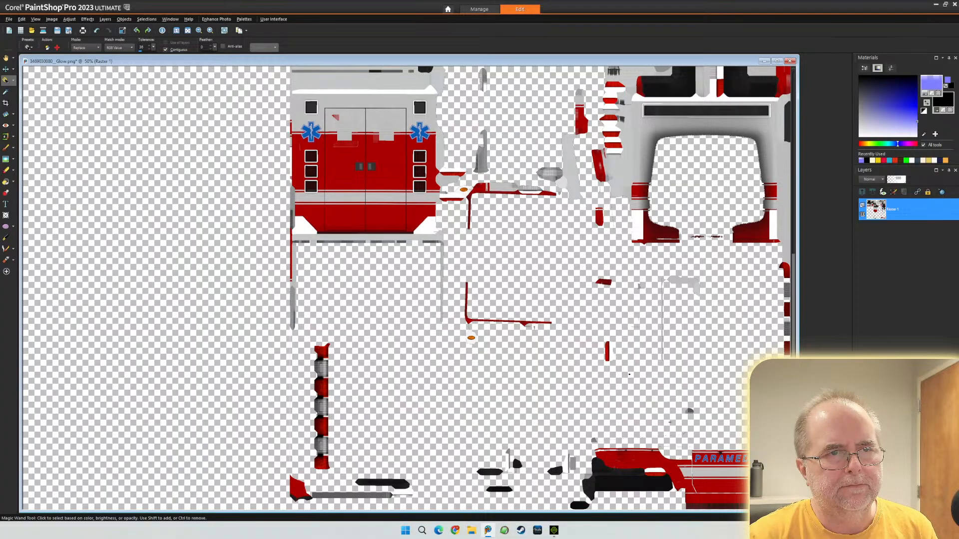
{"action": "key", "text": "Delete"}
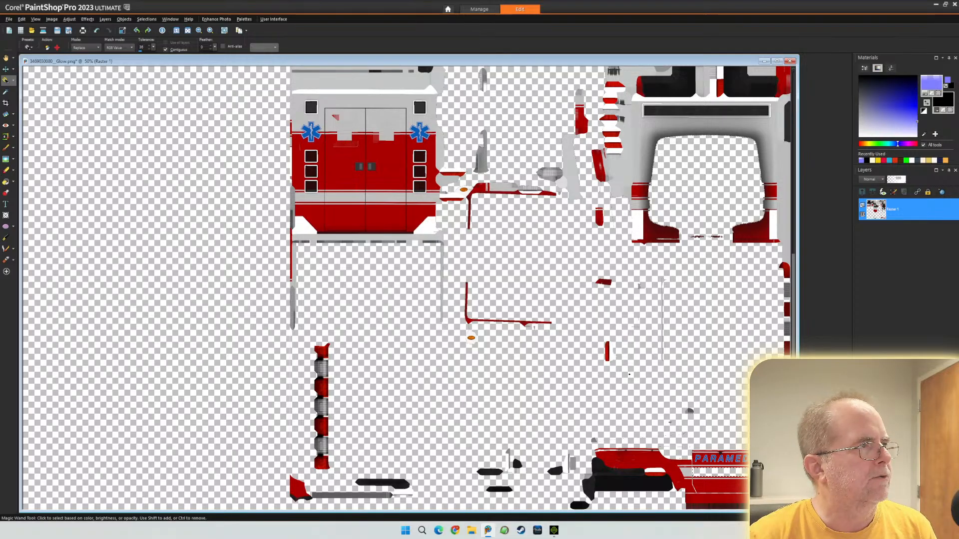
- Erase the red PARAMEDIC body piece and dark fragments near the texture's lower-right corner with a rectangular selection, and deselect
{"action": "left_click", "coordinate": [13, 79]}
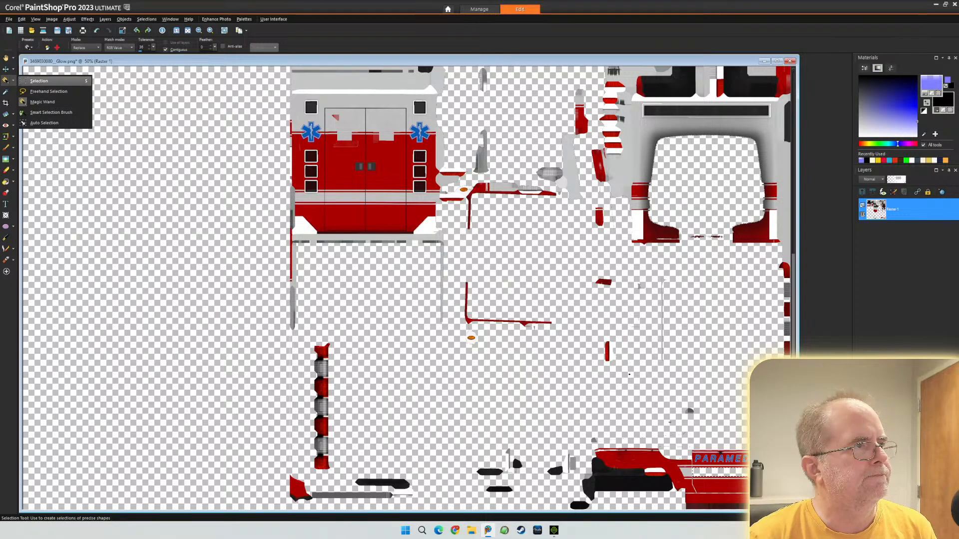
{"action": "left_click", "coordinate": [39, 81]}
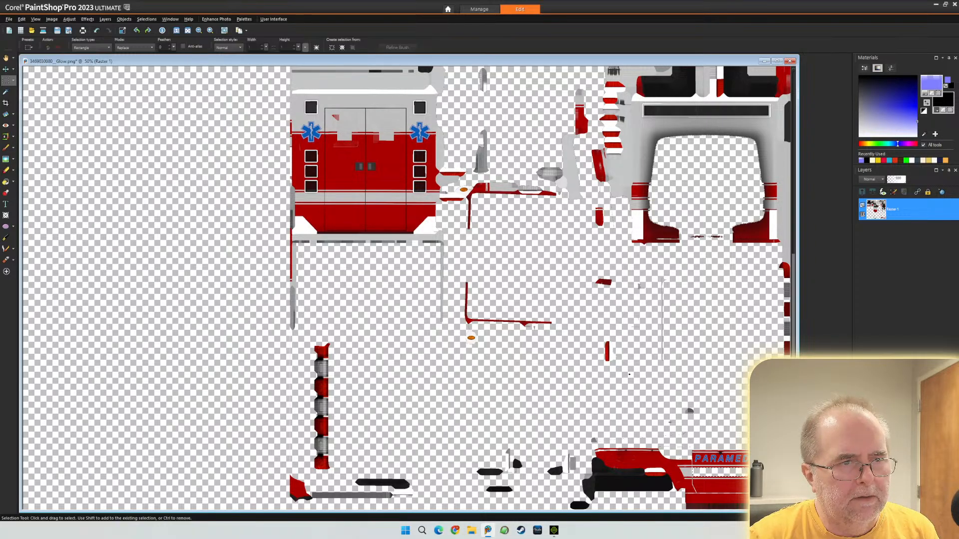
{"action": "left_click_drag", "start_coordinate": [542, 402], "coordinate": [744, 510]}
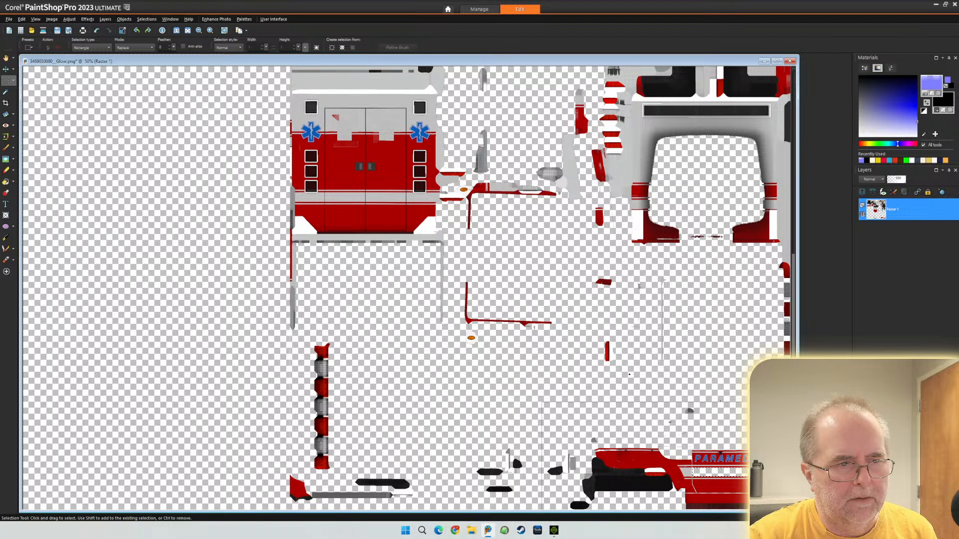
{"action": "key", "text": "Delete"}
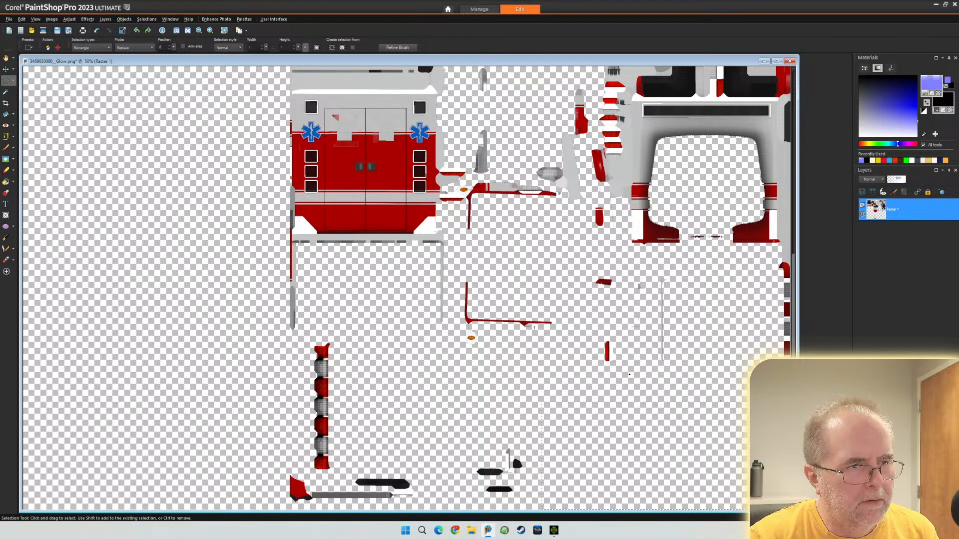
{"action": "key", "text": "Delete"}
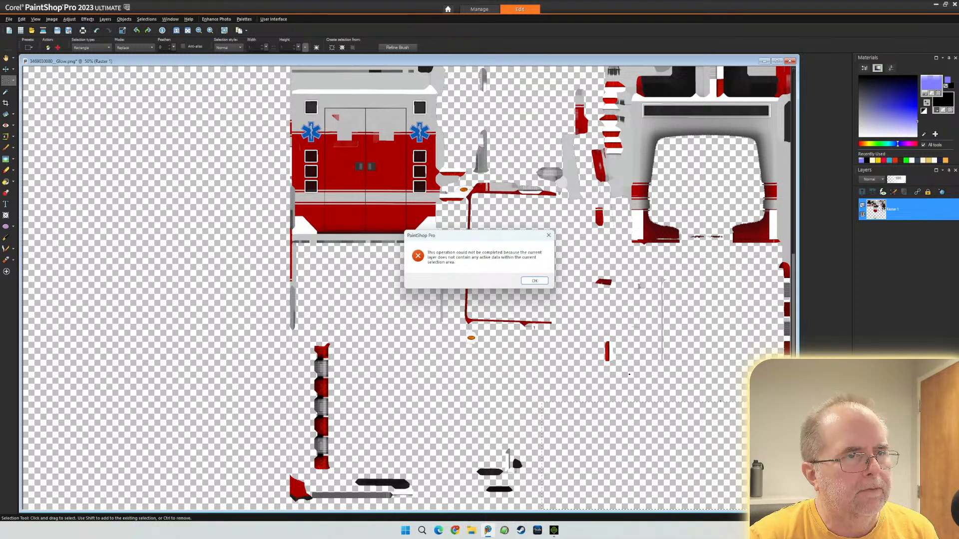
{"action": "key", "text": "Return"}
{"action": "key", "text": "ctrl+d"}
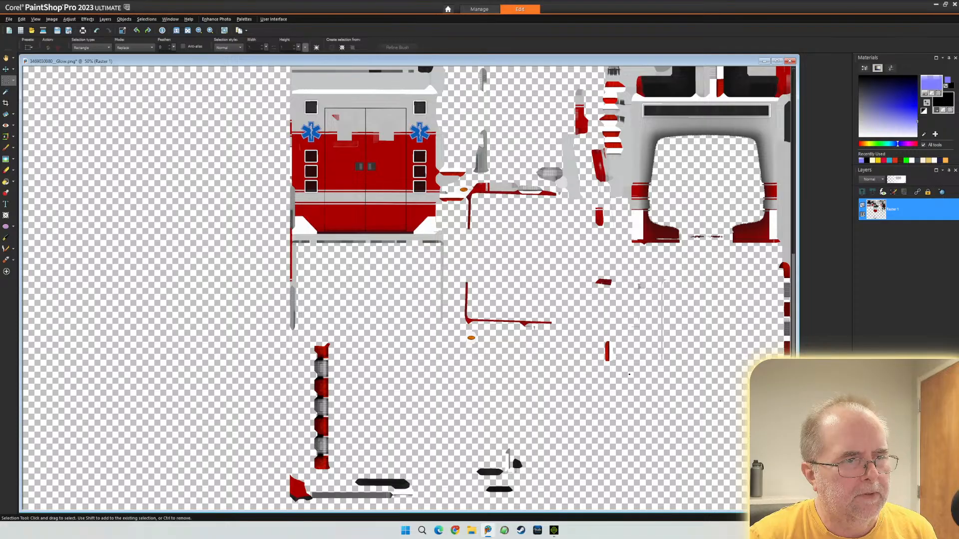
- Select the leftover red bumper corner and adjacent dark strips at the texture's lower edge with a rectangle
{"action": "left_click_drag", "start_coordinate": [559, 415], "coordinate": [434, 509]}
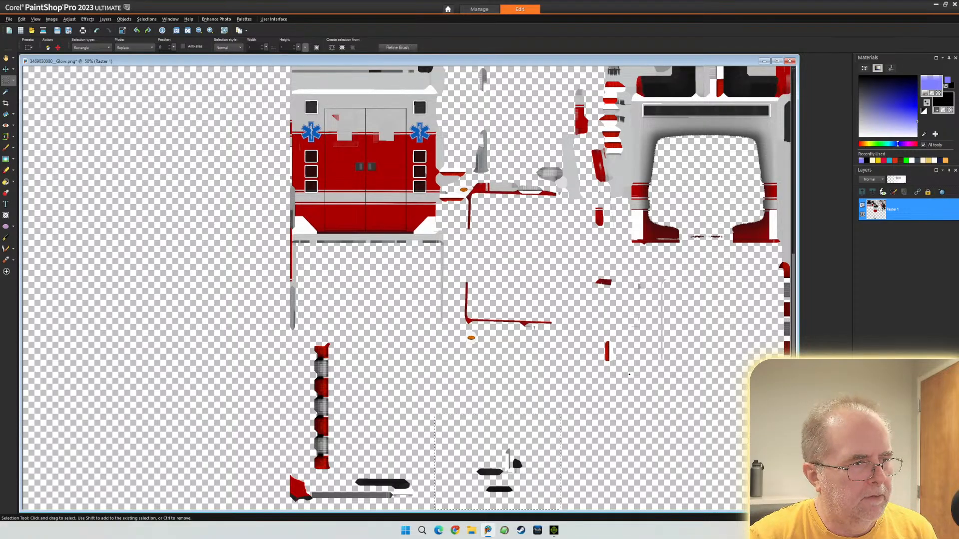
{"action": "key", "text": "ctrl+d"}
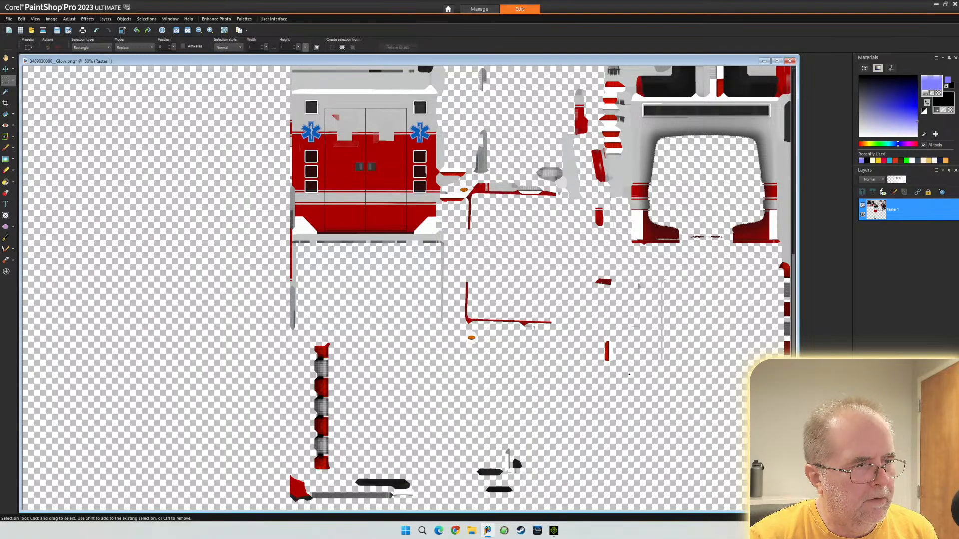
{"action": "mouse_move", "coordinate": [424, 473]}
{"action": "left_mouse_down"}
{"action": "mouse_move", "coordinate": [324, 509]}
{"action": "mouse_move", "coordinate": [264, 510]}
{"action": "left_mouse_up"}
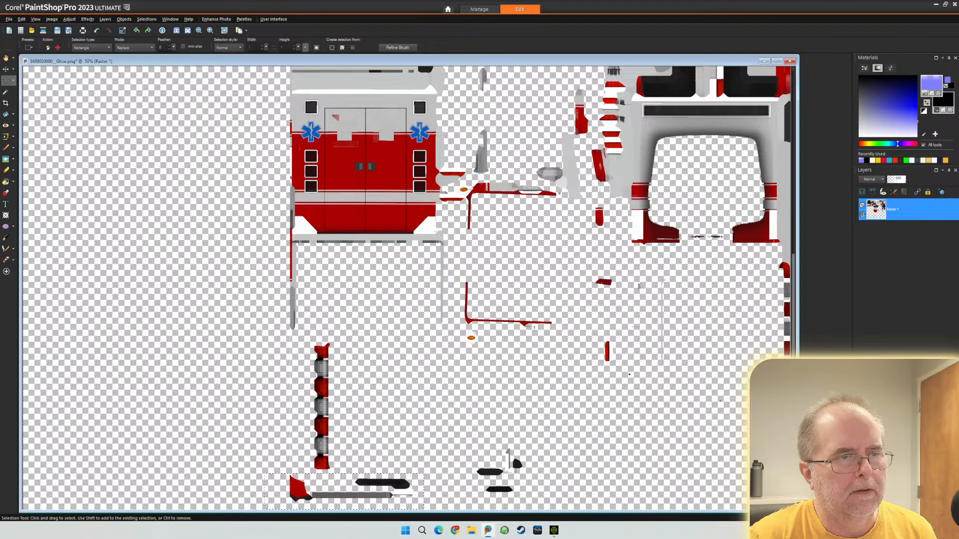
{"action": "key", "text": "ctrl+d"}
{"action": "scroll", "coordinate": [406, 289], "scroll_direction": "down", "scroll_amount": 2}
{"action": "left_click_drag", "start_coordinate": [143, 431], "coordinate": [223, 450]}
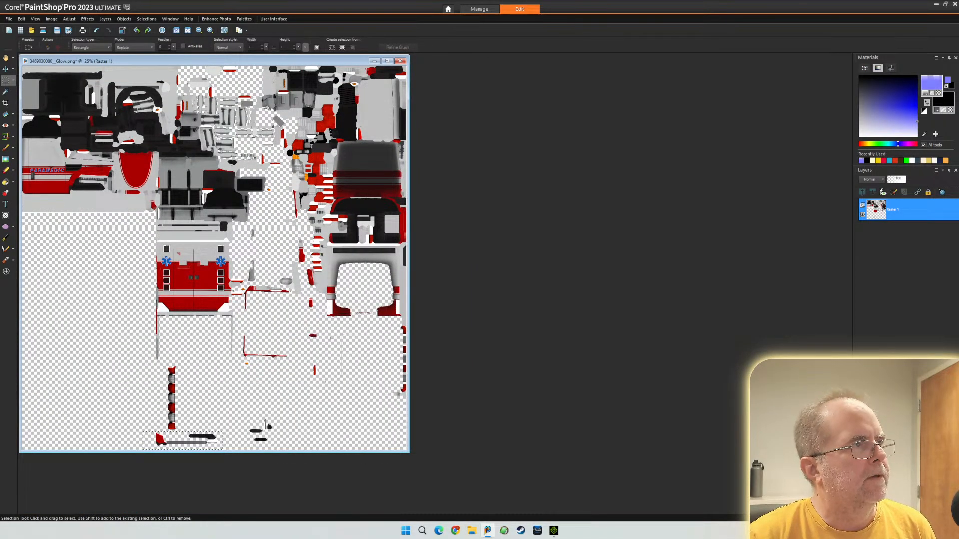
- Save the edited glow texture as a PNG over the existing Glow file in the iClone temp folder
{"action": "key", "text": "alt"}
{"action": "key", "text": "Down"}
{"action": "key", "text": "Down"}
{"action": "key", "text": "Down"}
{"action": "key", "text": "Down"}
{"action": "key", "text": "Down"}
{"action": "key", "text": "Down"}
{"action": "key", "text": "Down"}
{"action": "key", "text": "Down"}
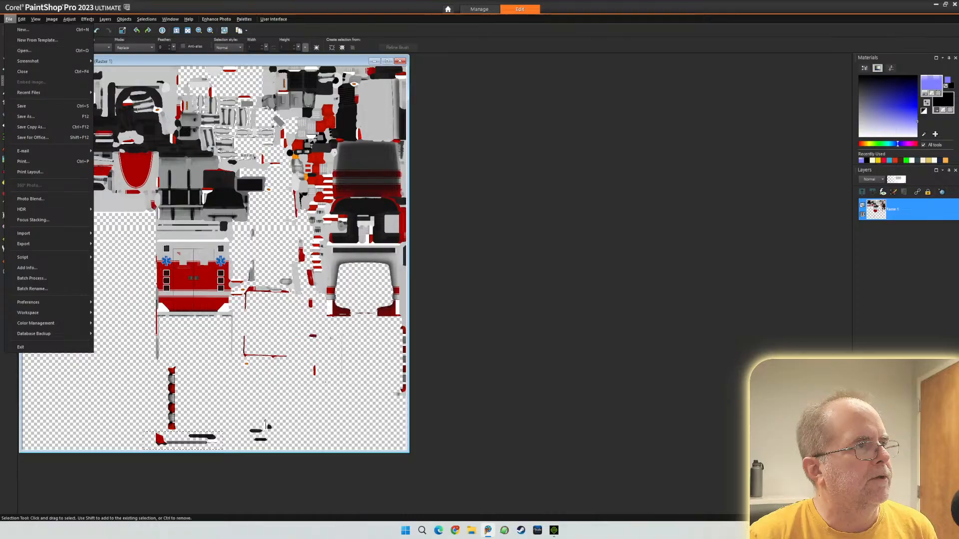
{"action": "key", "text": "Return"}
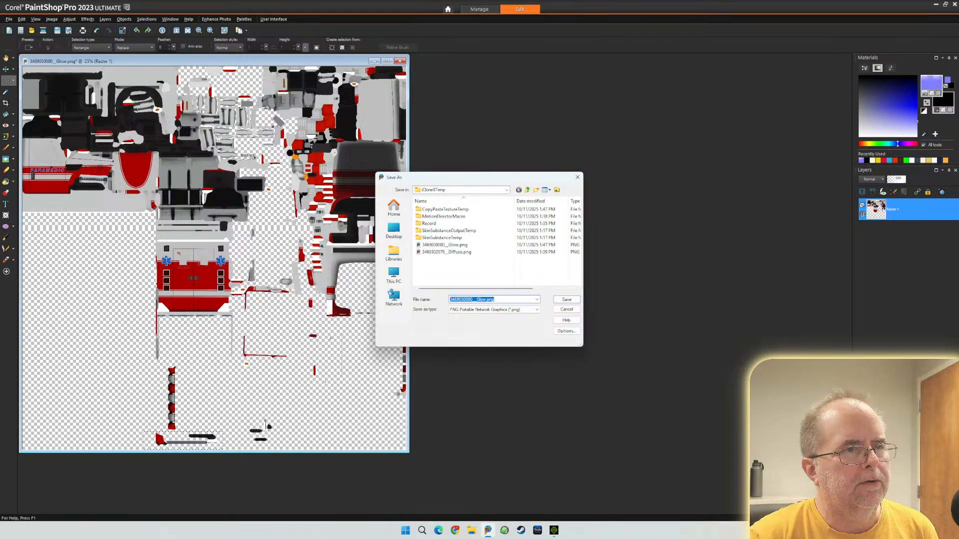
{"action": "key", "text": "Return"}
{"action": "key", "text": "Return"}
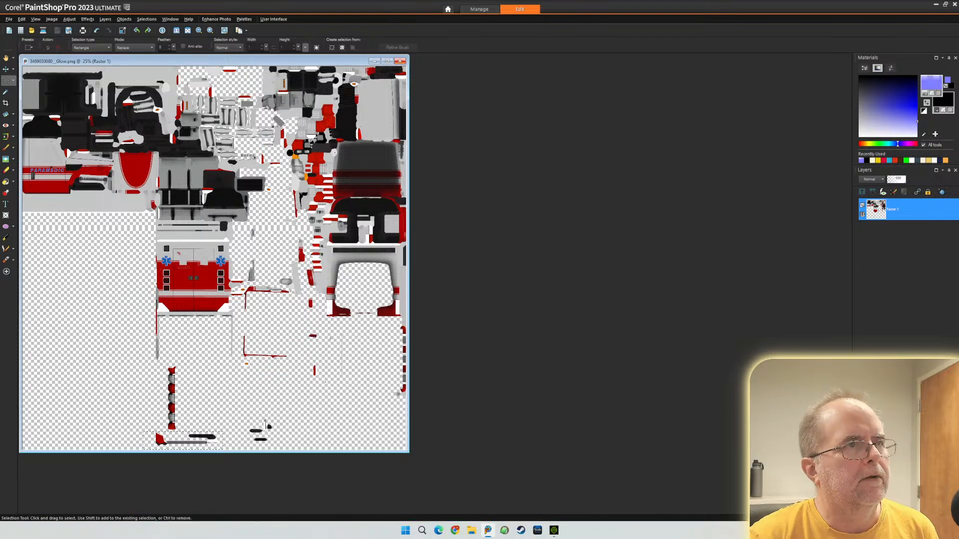
- Close the texture image and PaintShop Pro, and inspect the glow on the ambulance's front in iClone
{"action": "key", "text": "ctrl+F4"}
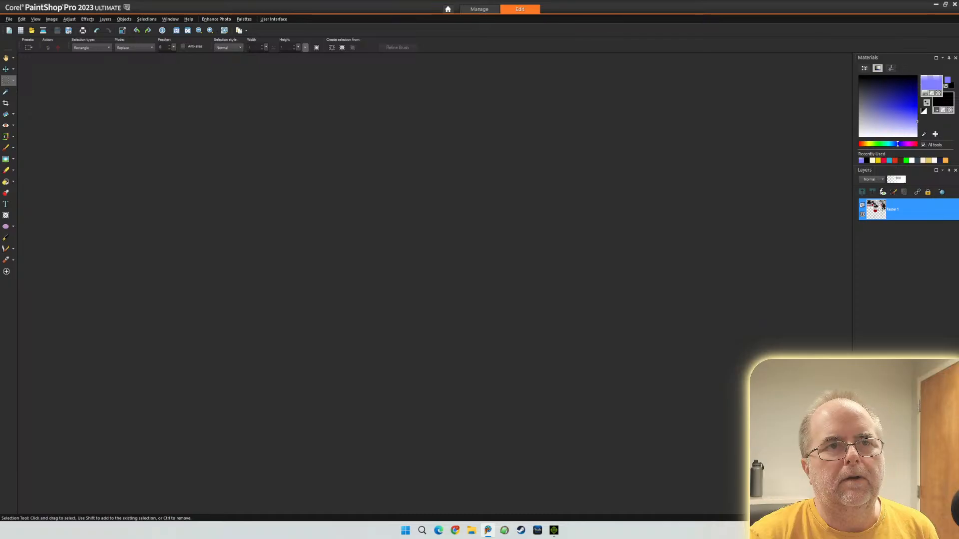
{"action": "left_click", "coordinate": [954, 4]}
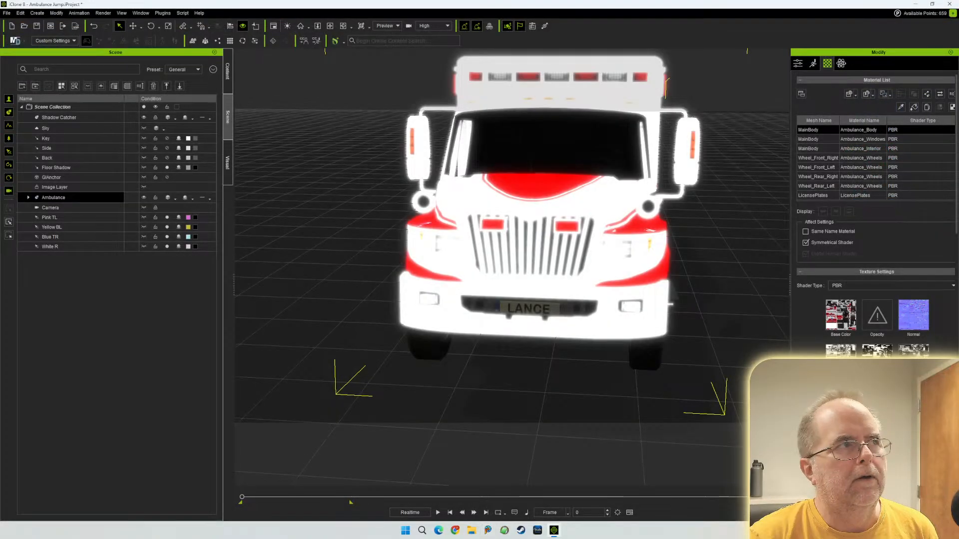
{"action": "right_click_drag", "start_coordinate": [512, 250], "coordinate": [554, 245]}
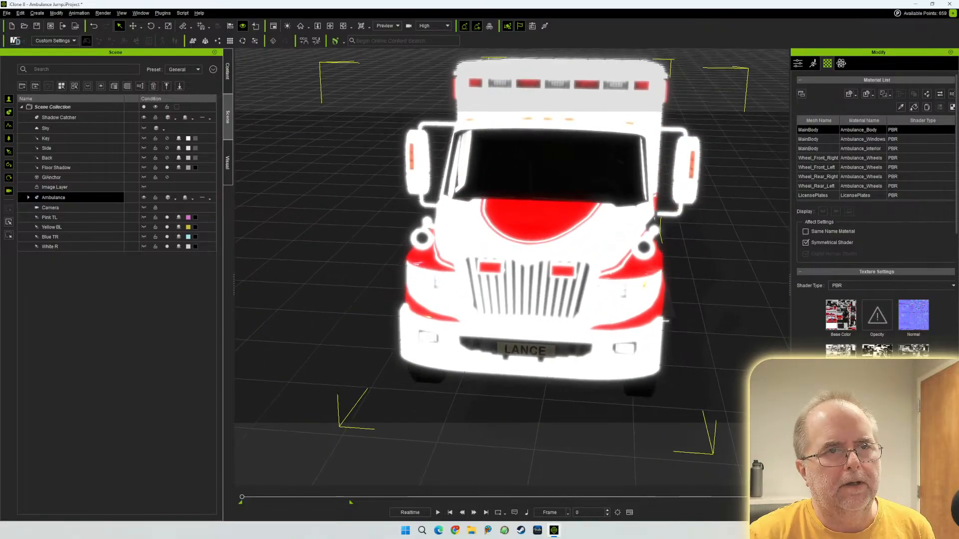
{"action": "right_click_drag", "start_coordinate": [666, 320], "coordinate": [594, 327]}
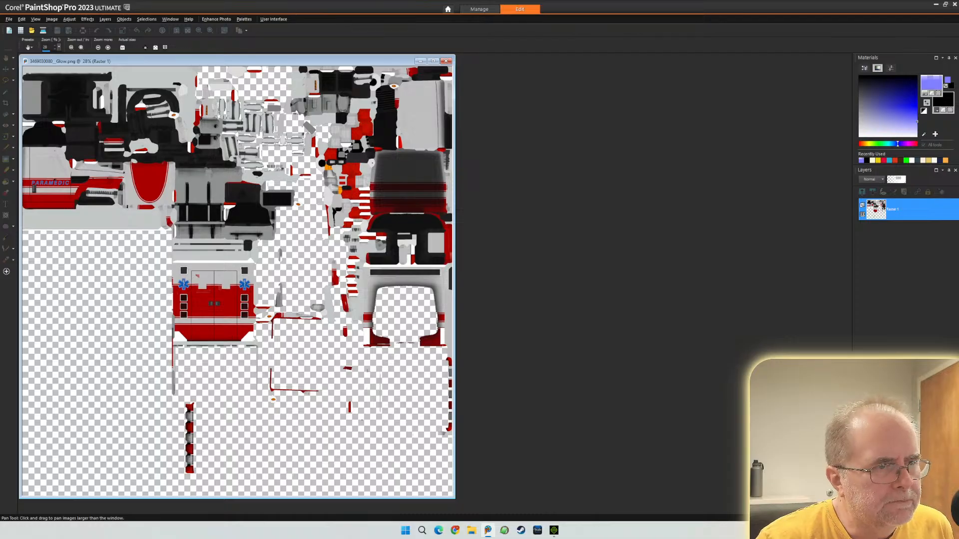
- Erase the white sliver, thin grey lines and black speck around the small vertical red strip with rectangular selections
{"action": "scroll", "coordinate": [235, 279], "scroll_direction": "up", "scroll_amount": 7}
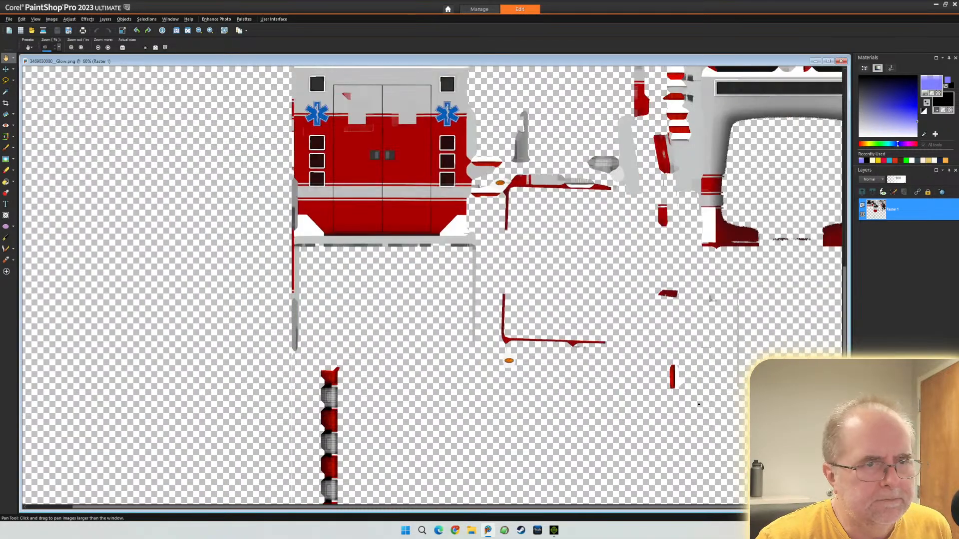
{"action": "scroll", "coordinate": [698, 404], "scroll_direction": "up", "scroll_amount": 5}
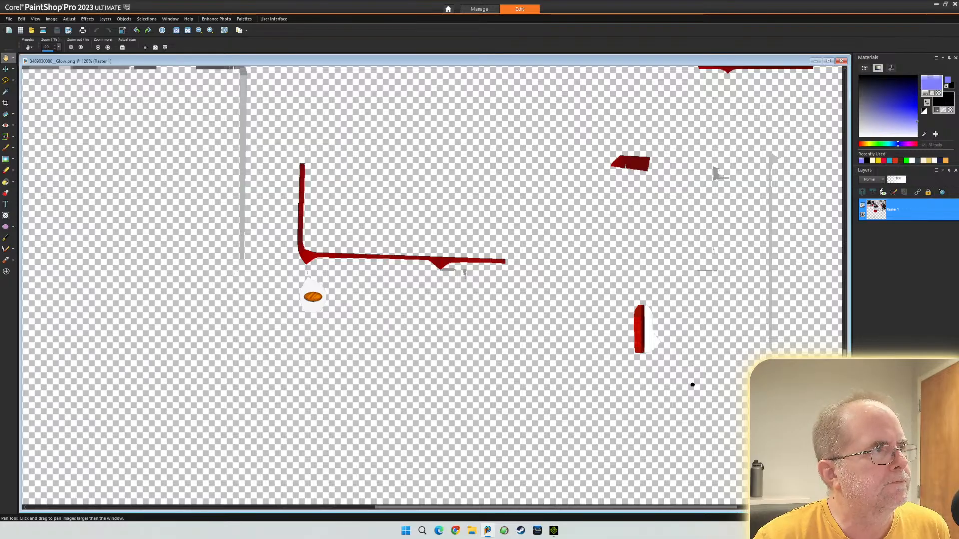
{"action": "left_click", "coordinate": [13, 80]}
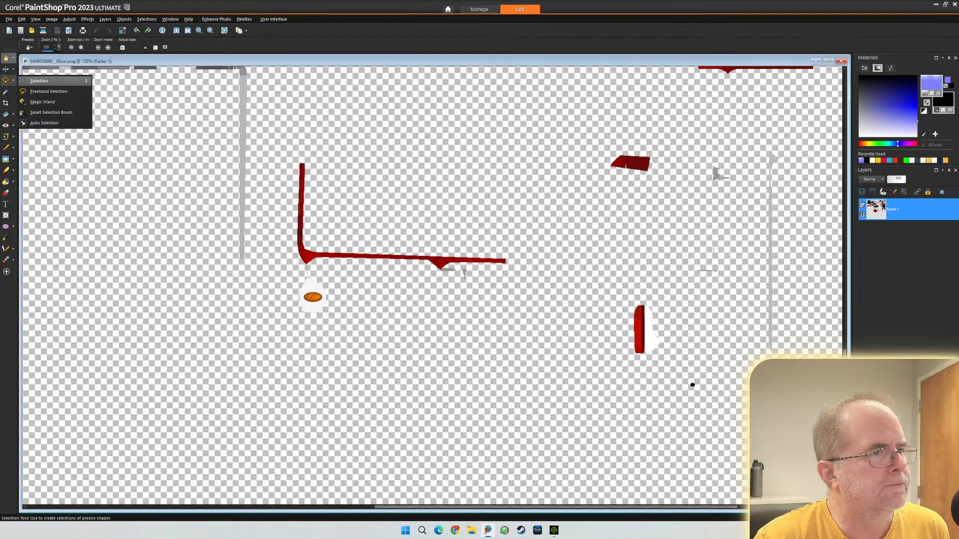
{"action": "left_click", "coordinate": [49, 81]}
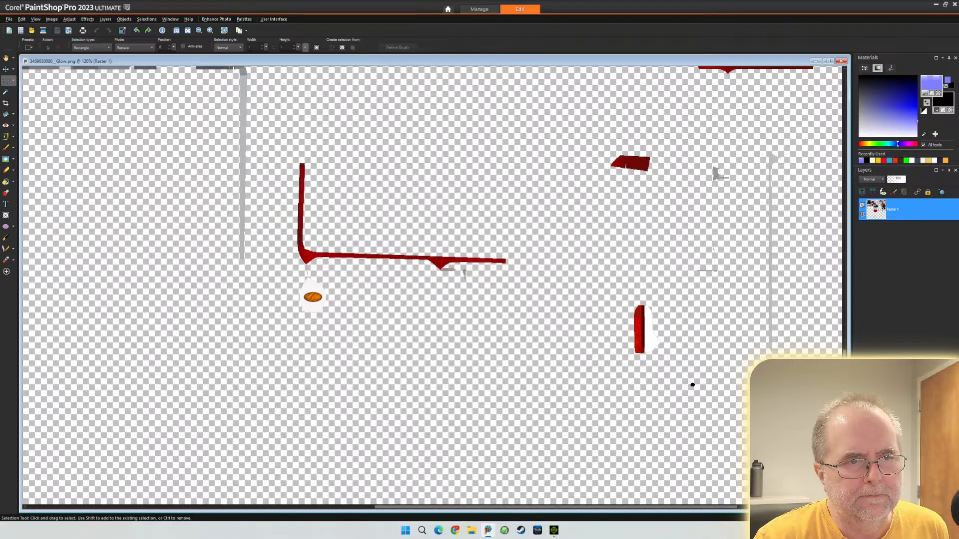
{"action": "left_click_drag", "start_coordinate": [680, 294], "coordinate": [645, 366]}
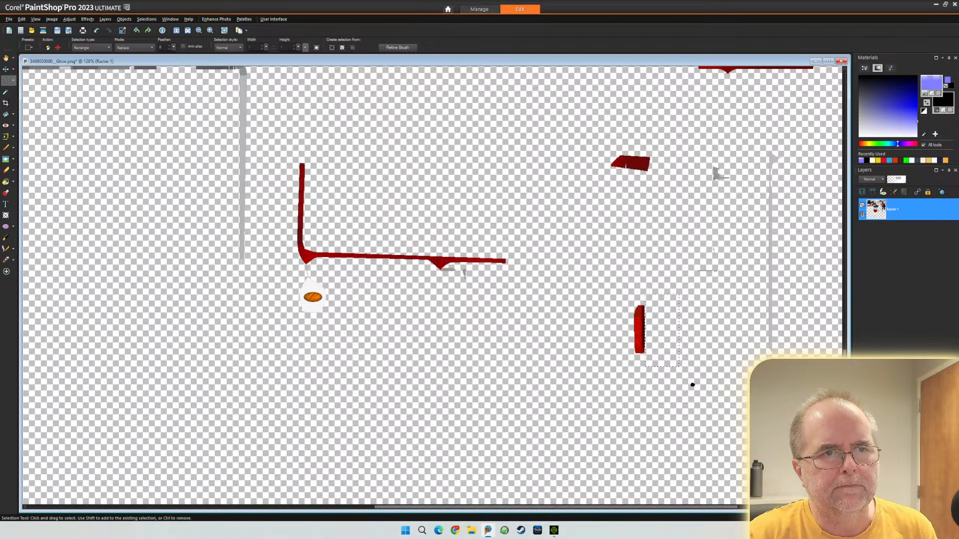
{"action": "left_click_drag", "start_coordinate": [736, 228], "coordinate": [672, 297]}
{"action": "key", "text": "Delete"}
{"action": "key", "text": "ctrl+d"}
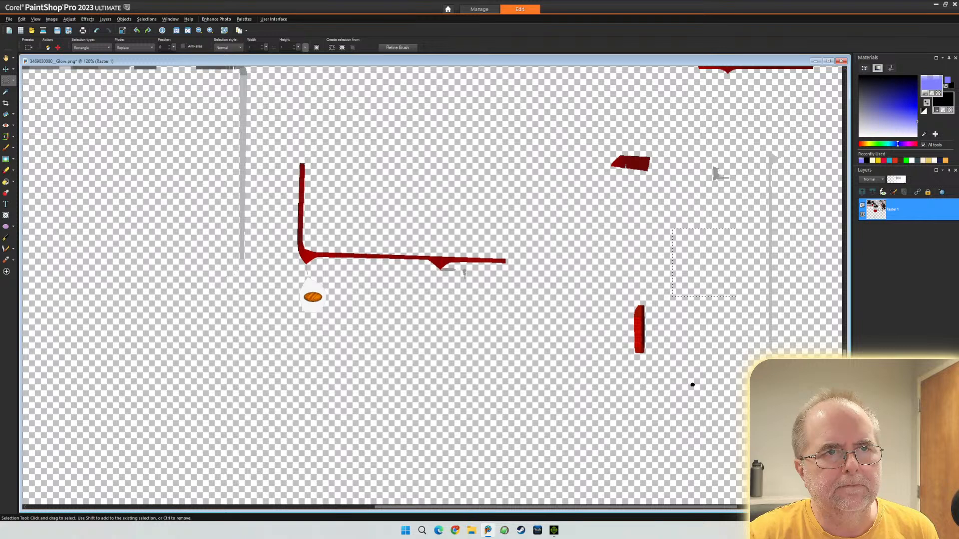
{"action": "mouse_move", "coordinate": [821, 124]}
{"action": "left_mouse_down"}
{"action": "mouse_move", "coordinate": [731, 373]}
{"action": "mouse_move", "coordinate": [675, 407]}
{"action": "left_mouse_up"}
{"action": "key", "text": "Delete"}
{"action": "key", "text": "Delete"}
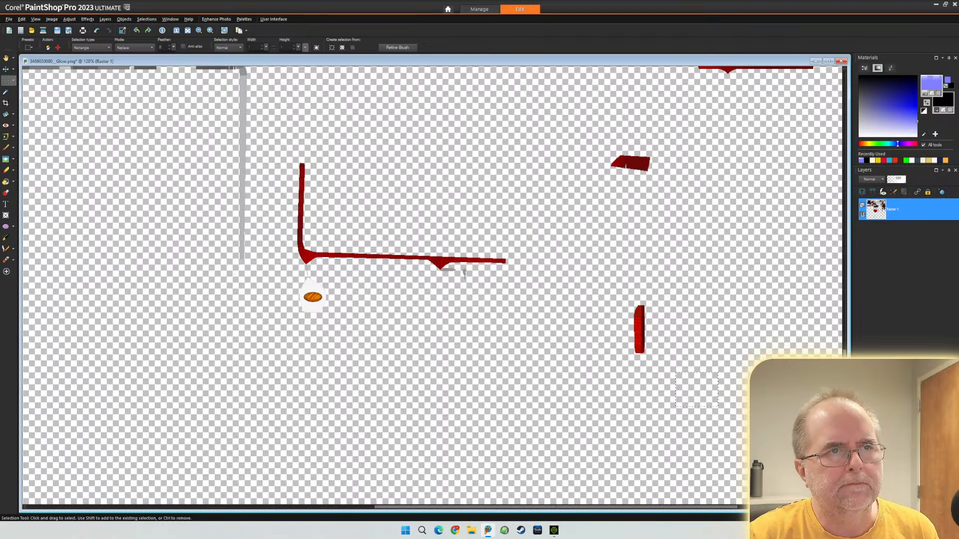
- Erase the dark red parallelogram, the L-shaped red trim and the long vertical grey strip with rectangular selections, and deselect
{"action": "left_click_drag", "start_coordinate": [588, 141], "coordinate": [675, 196]}
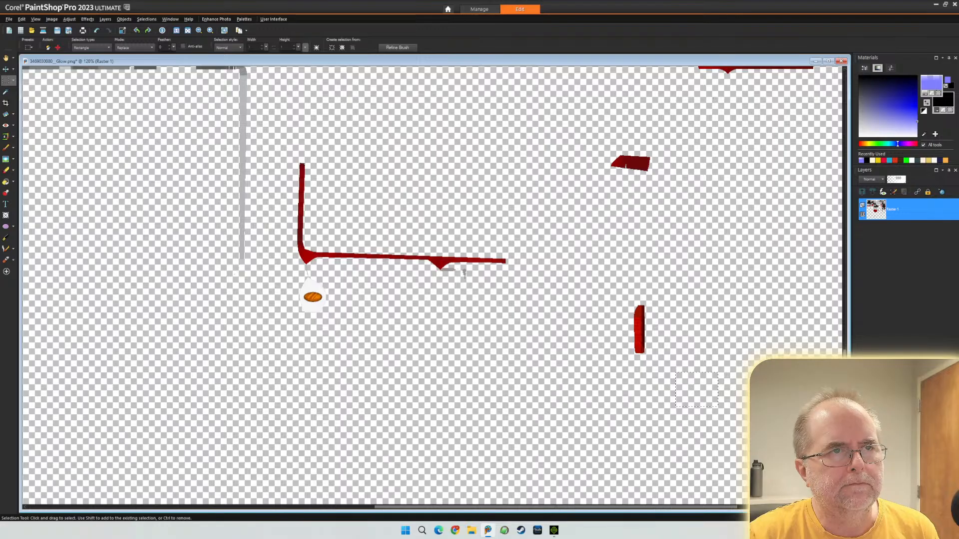
{"action": "key", "text": "Delete"}
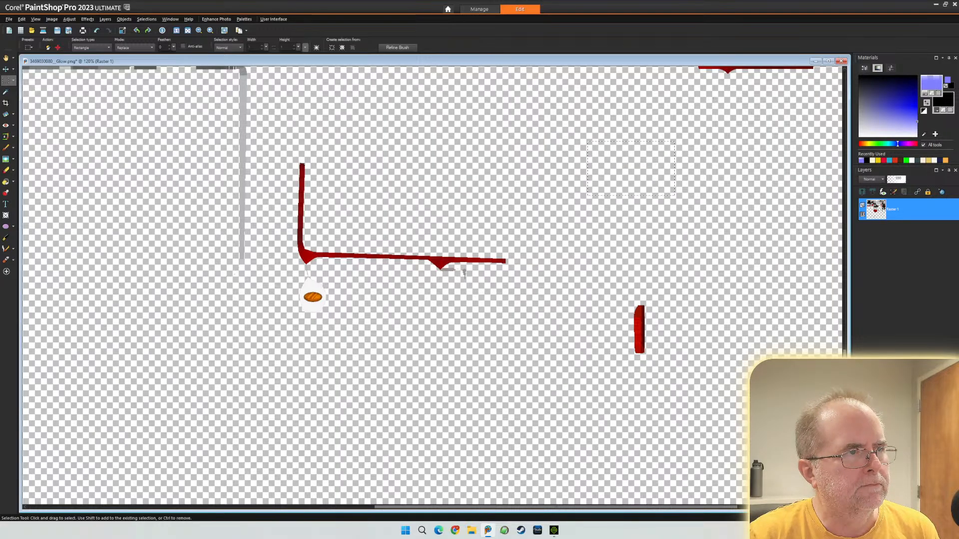
{"action": "left_click_drag", "start_coordinate": [285, 153], "coordinate": [526, 289]}
{"action": "key", "text": "Delete"}
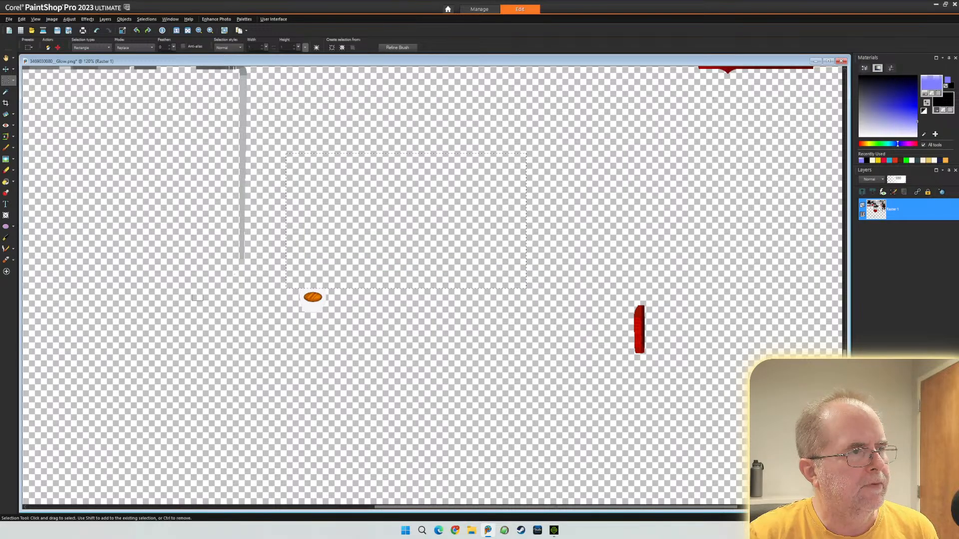
{"action": "left_click_drag", "start_coordinate": [192, 75], "coordinate": [285, 301]}
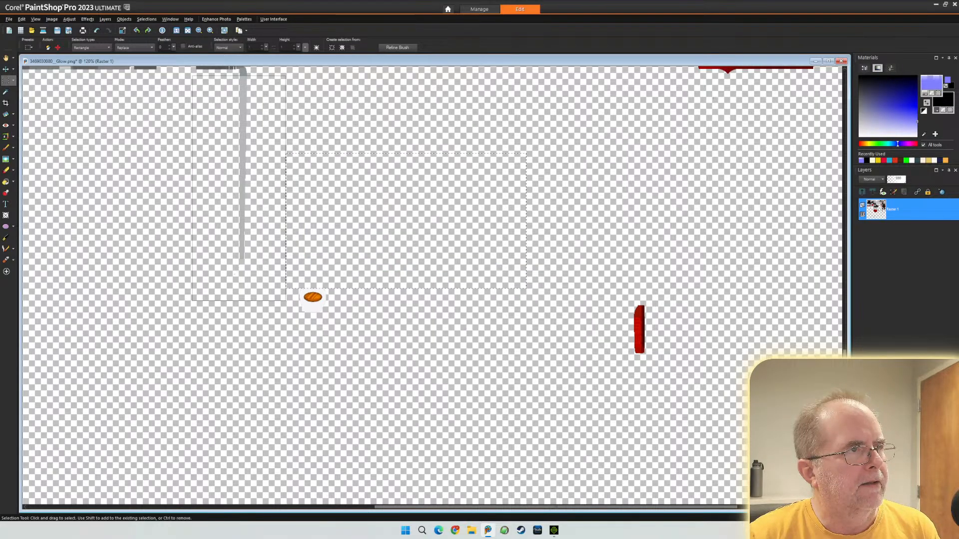
{"action": "key", "text": "Delete"}
{"action": "key", "text": "ctrl+d"}
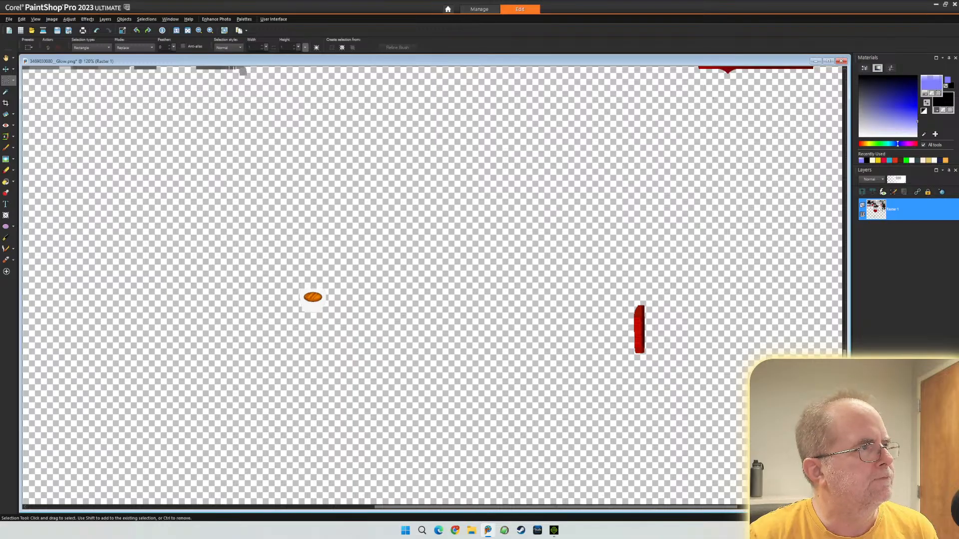
- Delete the white patch around the small orange marker light with the Magic Wand
{"action": "left_click", "coordinate": [14, 80]}
{"action": "left_click", "coordinate": [45, 88]}
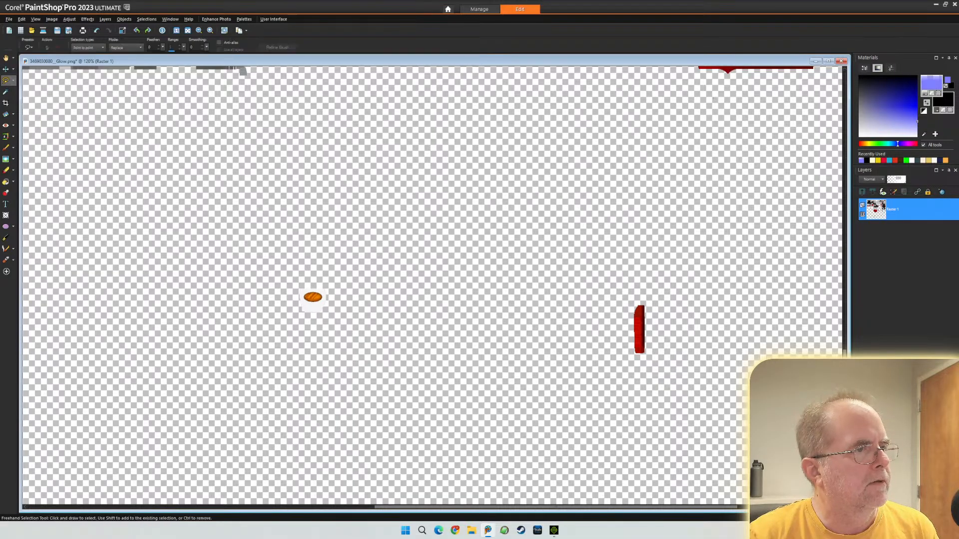
{"action": "left_click", "coordinate": [13, 80]}
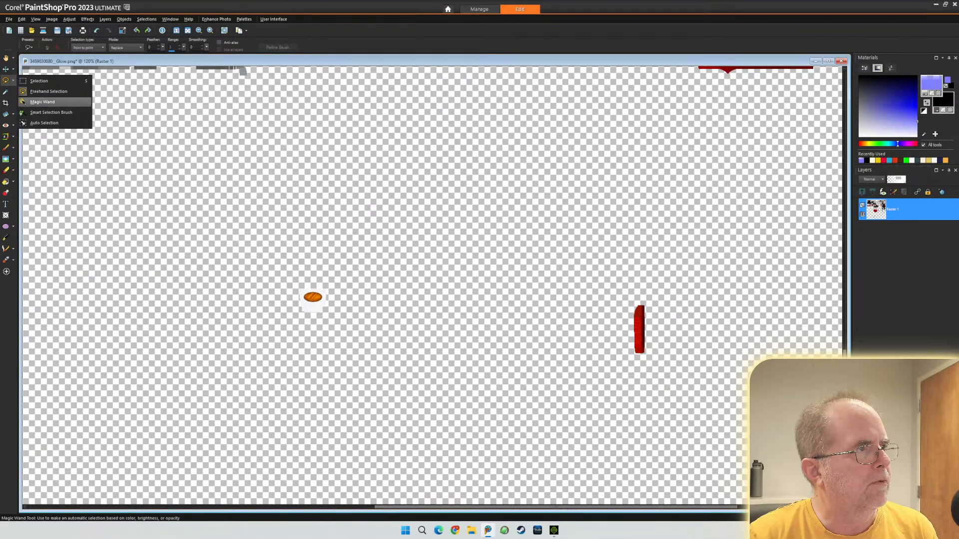
{"action": "left_click", "coordinate": [45, 101]}
{"action": "left_click", "coordinate": [312, 307]}
{"action": "key", "text": "Delete"}
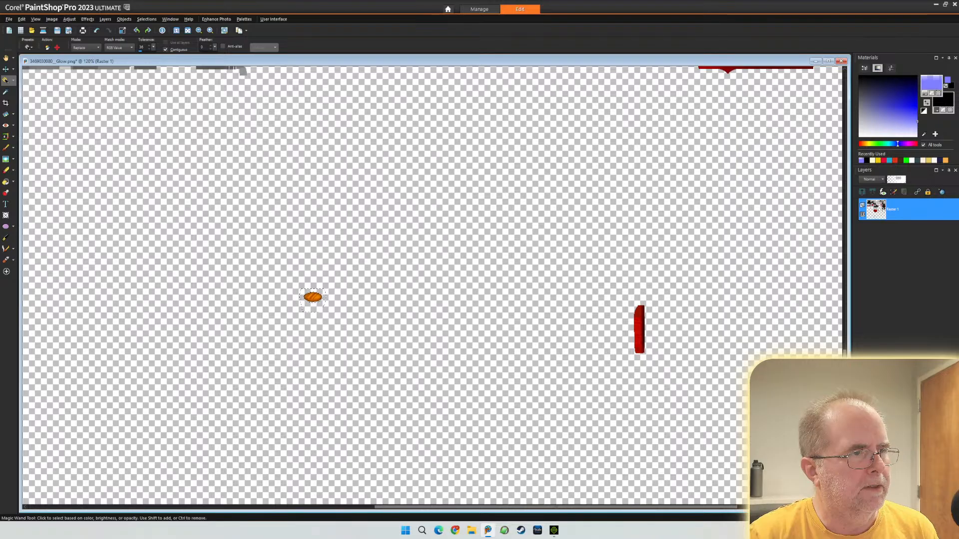
- Erase the isolated black speck below and beyond the small vertical red strip with a rectangular selection, and clear the selection
{"action": "scroll", "coordinate": [432, 288], "scroll_direction": "down", "scroll_amount": 5}
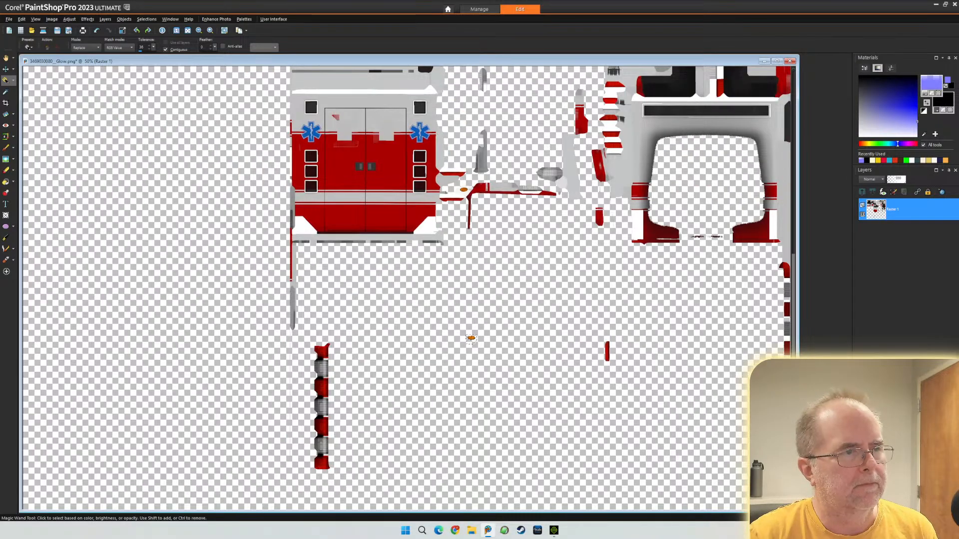
{"action": "scroll", "coordinate": [432, 287], "scroll_direction": "down", "scroll_amount": 2}
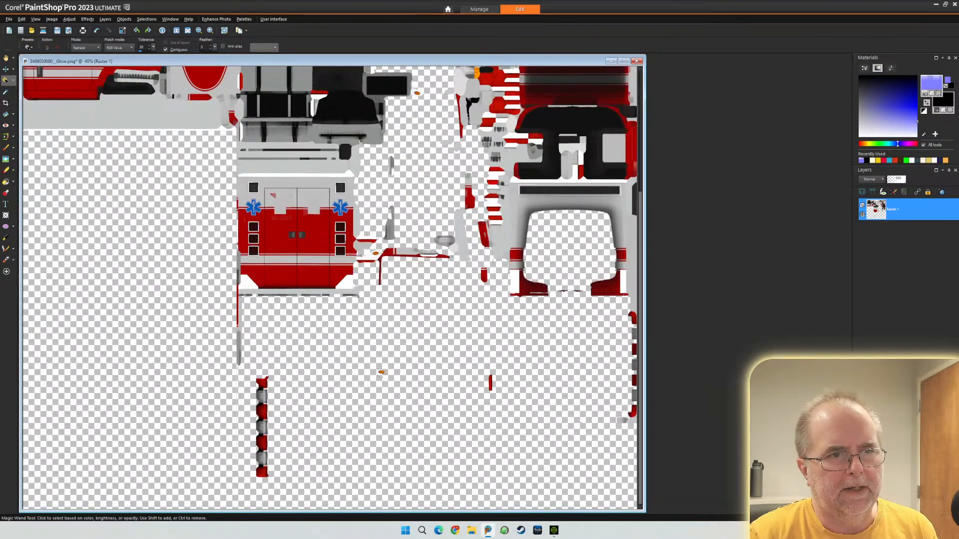
{"action": "scroll", "coordinate": [432, 288], "scroll_direction": "up", "scroll_amount": 2}
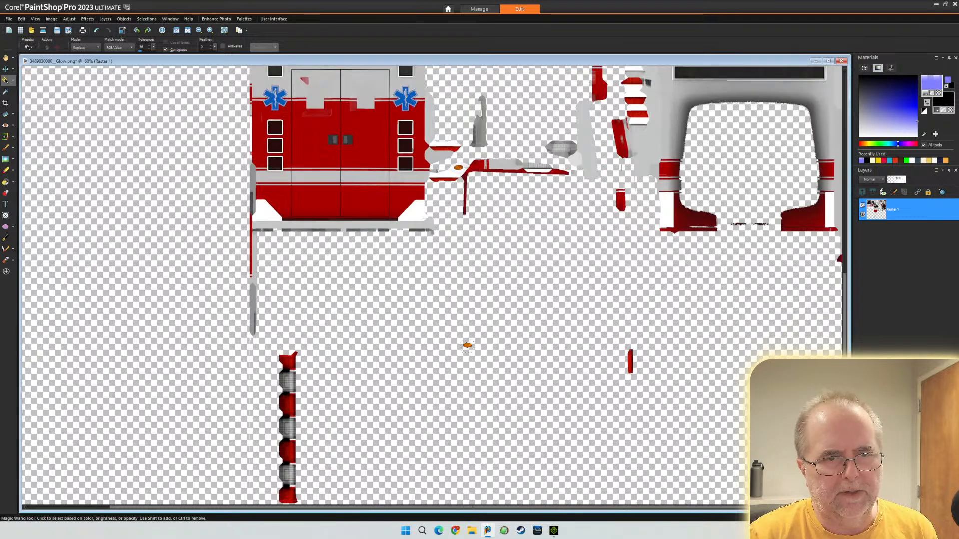
{"action": "scroll", "coordinate": [826, 432], "scroll_direction": "up", "scroll_amount": 5}
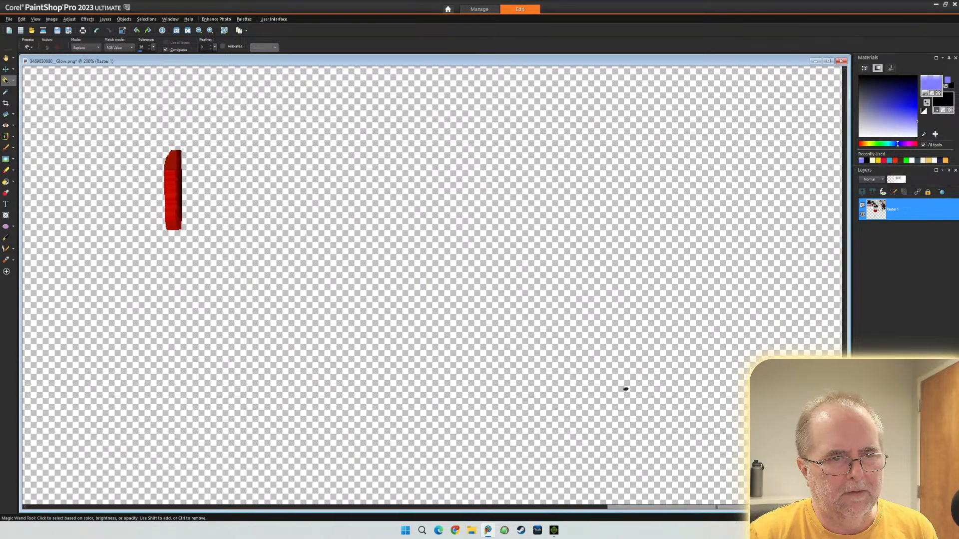
{"action": "left_click_drag", "start_coordinate": [625, 389], "coordinate": [562, 389]}
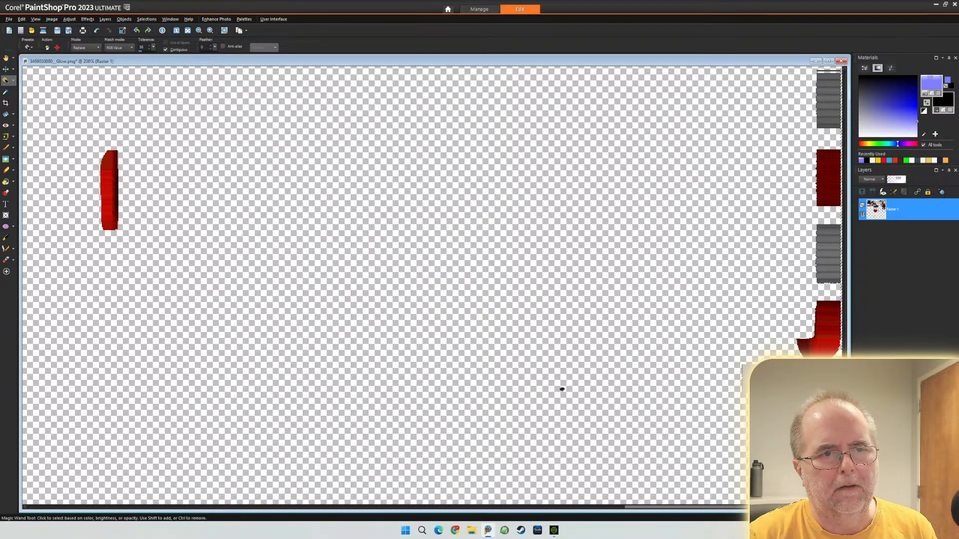
{"action": "left_click", "coordinate": [13, 80]}
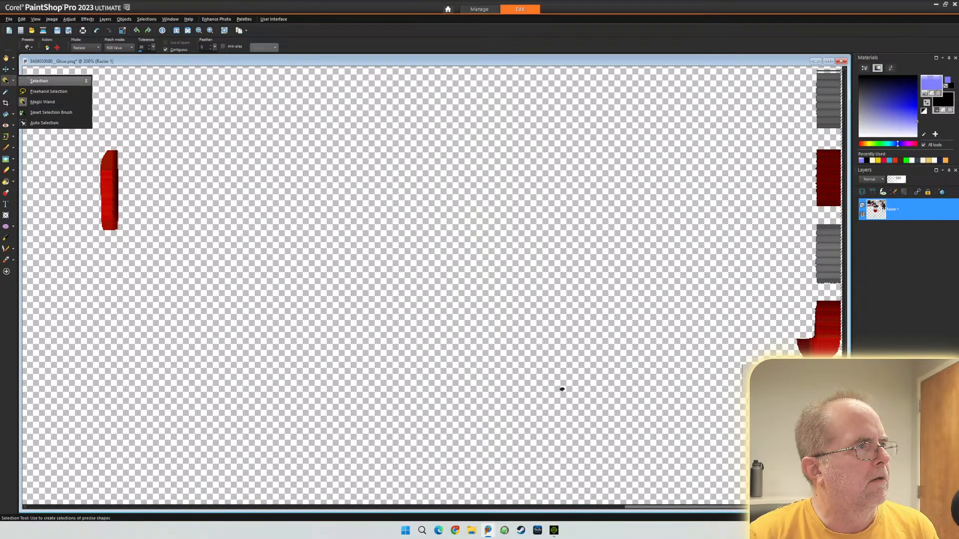
{"action": "left_click", "coordinate": [40, 82]}
{"action": "left_click_drag", "start_coordinate": [530, 349], "coordinate": [784, 445]}
{"action": "key", "text": "Delete"}
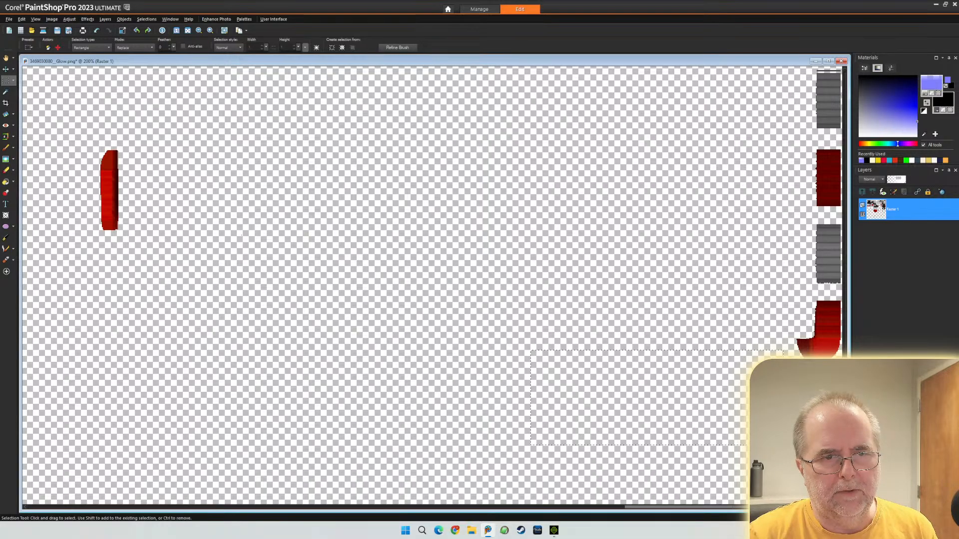
{"action": "key", "text": "Delete"}
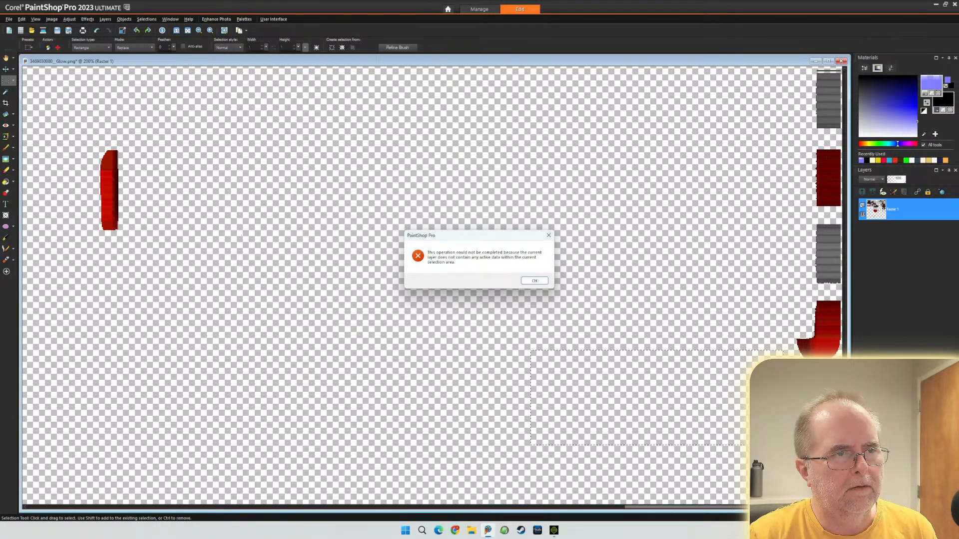
{"action": "key", "text": "Return"}
{"action": "key", "text": "ctrl+d"}
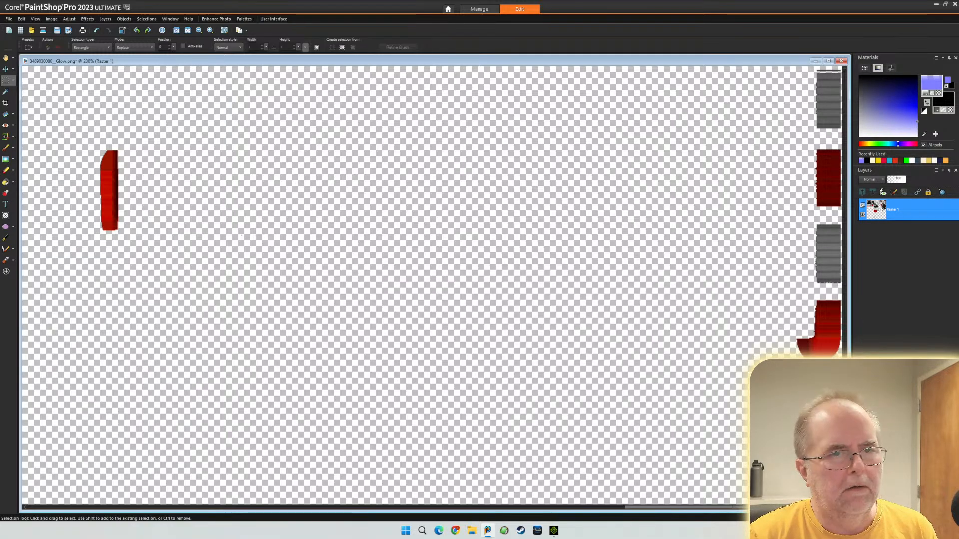
{"action": "key", "text": "ctrl+a"}
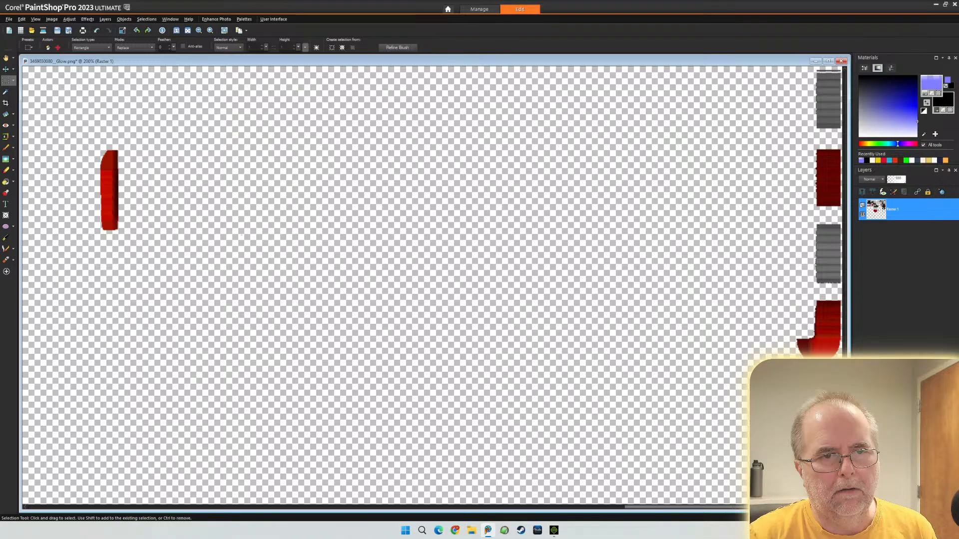
{"action": "key", "text": "ctrl+d"}
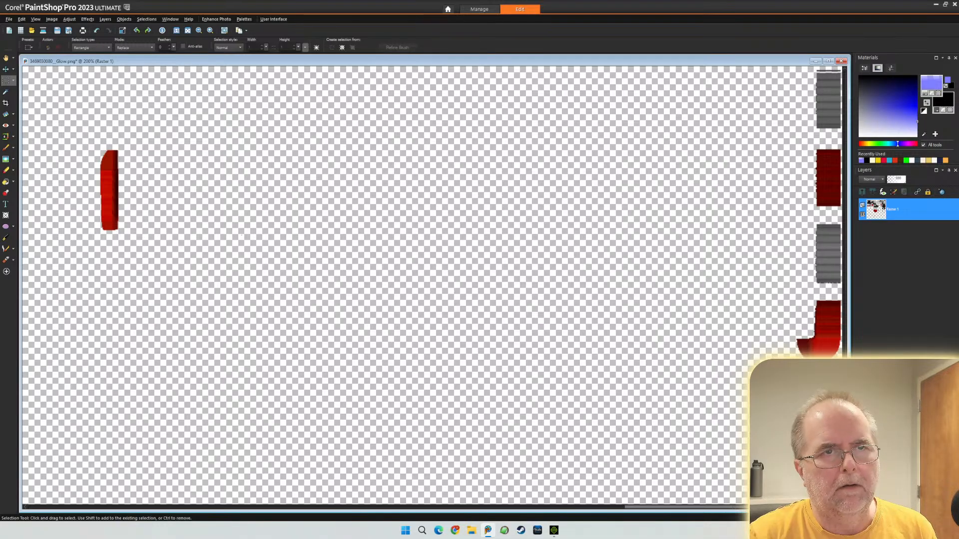
- Save the glow texture over the existing Glow PNG in the temp folder and check the ambulance's front in iClone
{"action": "scroll", "coordinate": [433, 285], "scroll_direction": "down", "scroll_amount": 7}
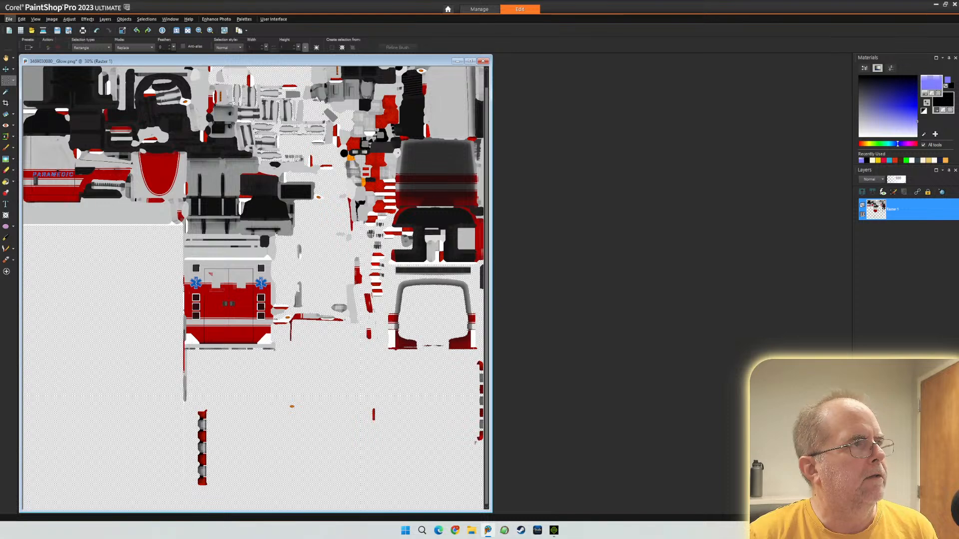
{"action": "left_click", "coordinate": [9, 19]}
{"action": "left_click", "coordinate": [26, 116]}
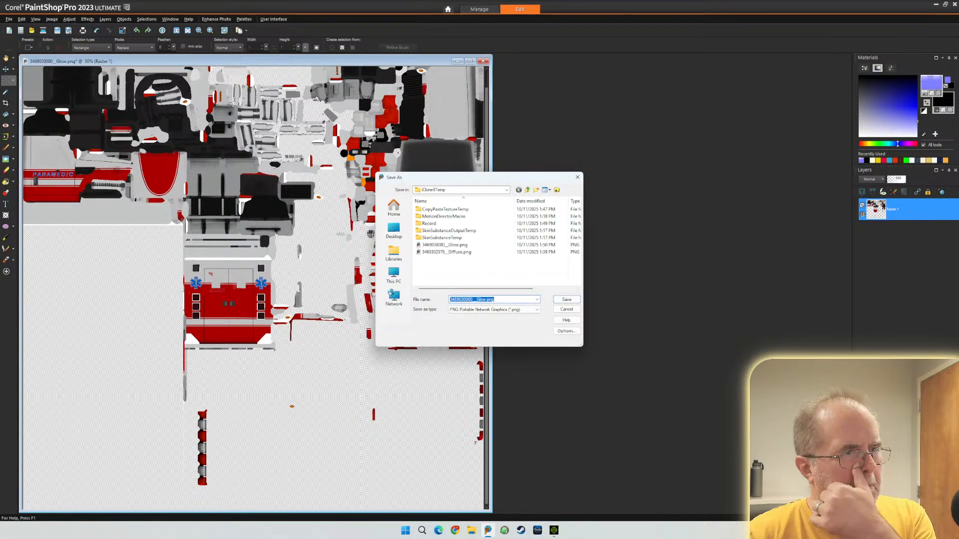
{"action": "left_click", "coordinate": [566, 299]}
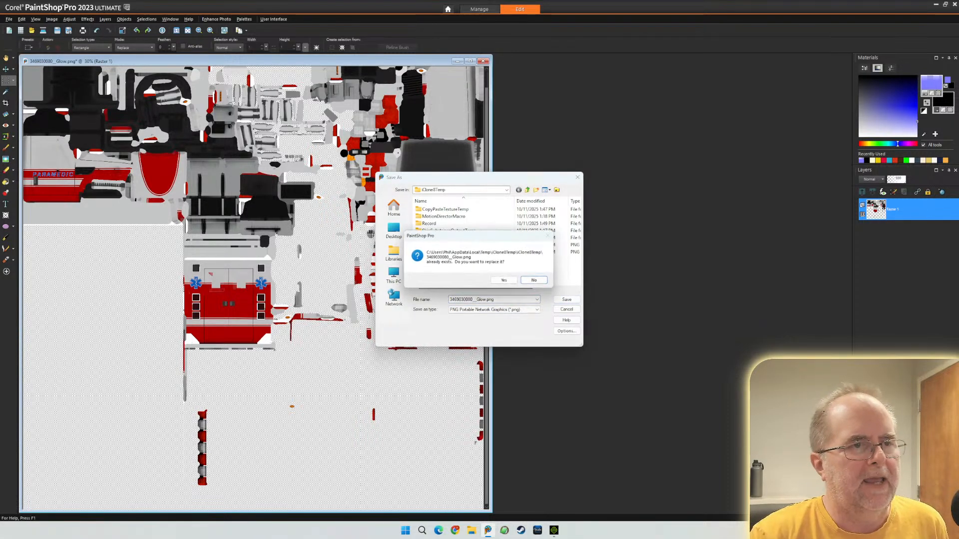
{"action": "left_click", "coordinate": [505, 281]}
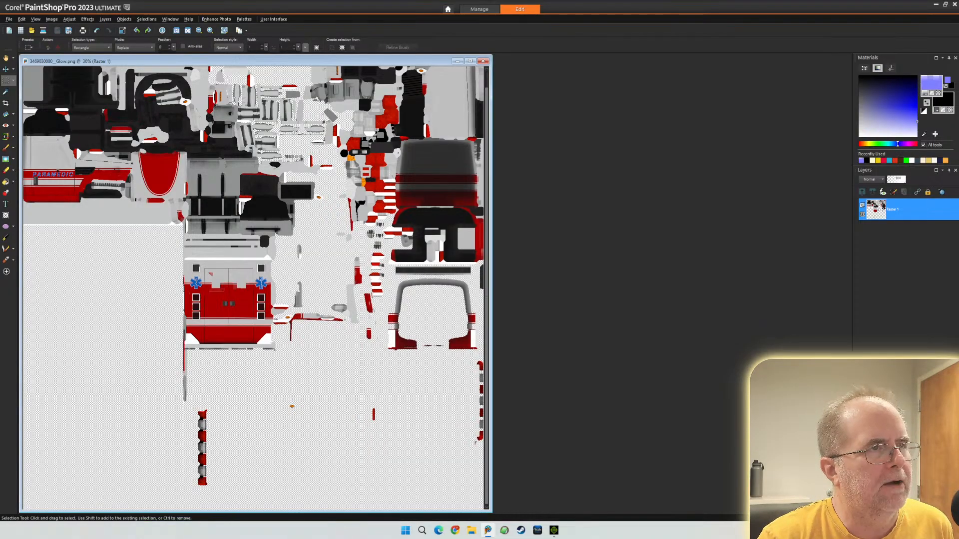
{"action": "key", "text": "ctrl+F4"}
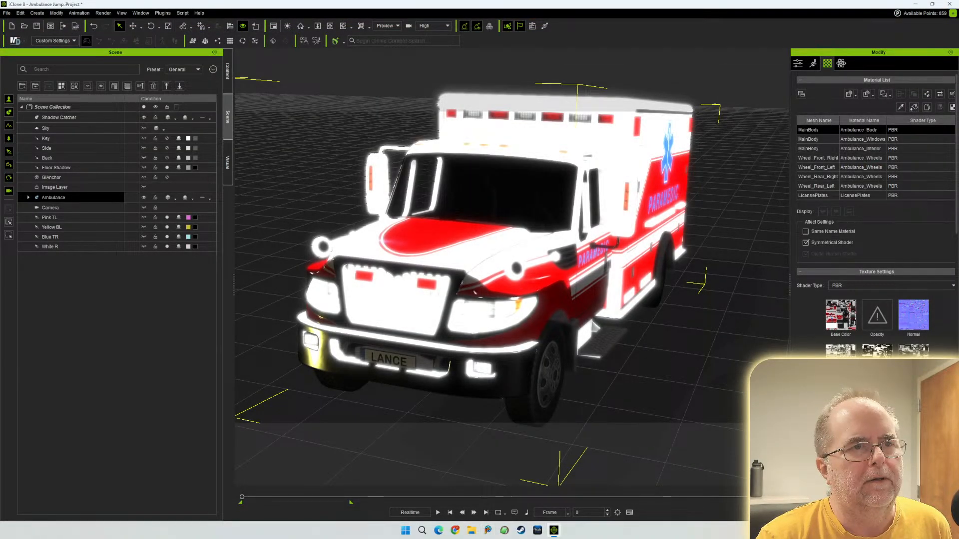
{"action": "left_click_drag", "start_coordinate": [512, 270], "coordinate": [384, 269], "text": "alt"}
{"action": "left_click_drag", "start_coordinate": [520, 247], "coordinate": [613, 229], "text": "alt"}
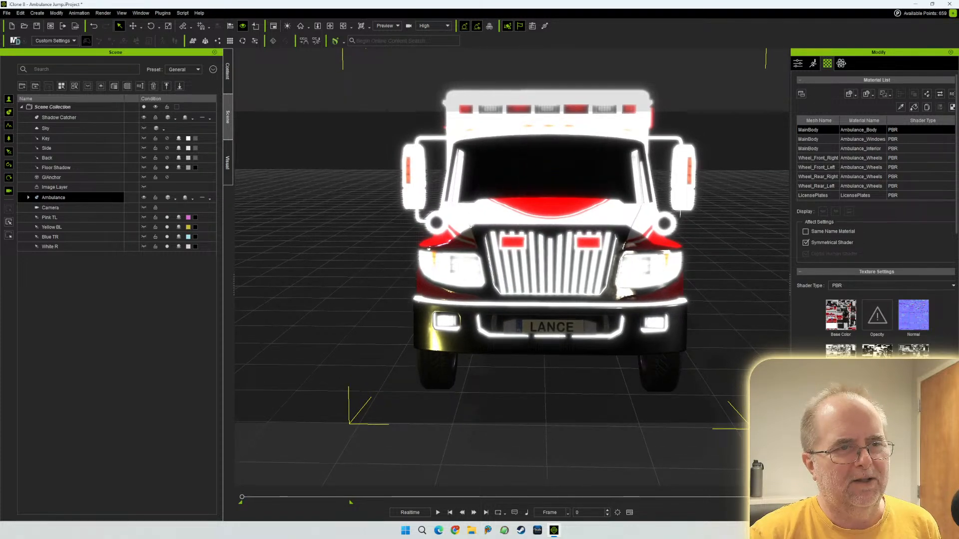
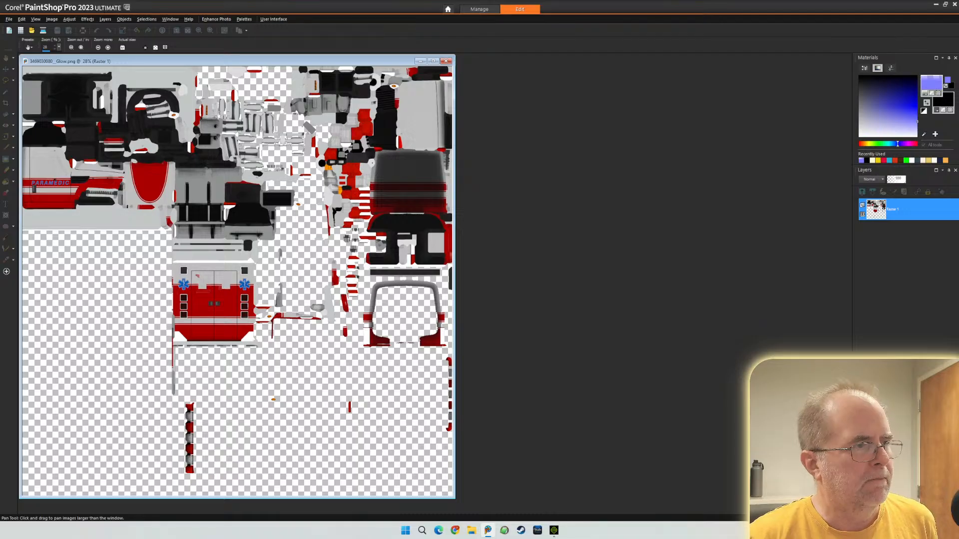
- Erase the red rear-door panel with the blue stars and the thin strip beside it using a rectangular selection, and deselect
{"action": "scroll", "coordinate": [237, 281], "scroll_direction": "up", "scroll_amount": 1}
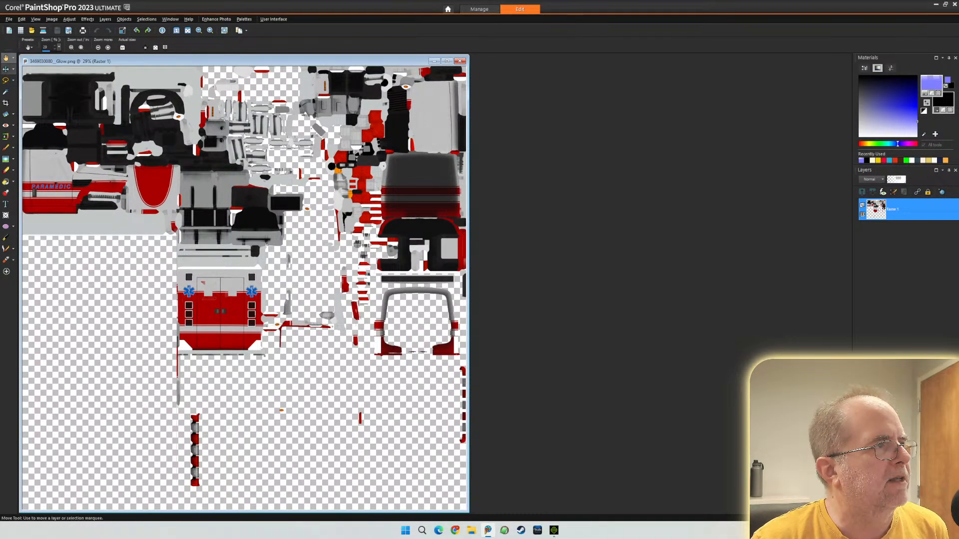
{"action": "left_click", "coordinate": [13, 81]}
{"action": "left_click", "coordinate": [31, 81]}
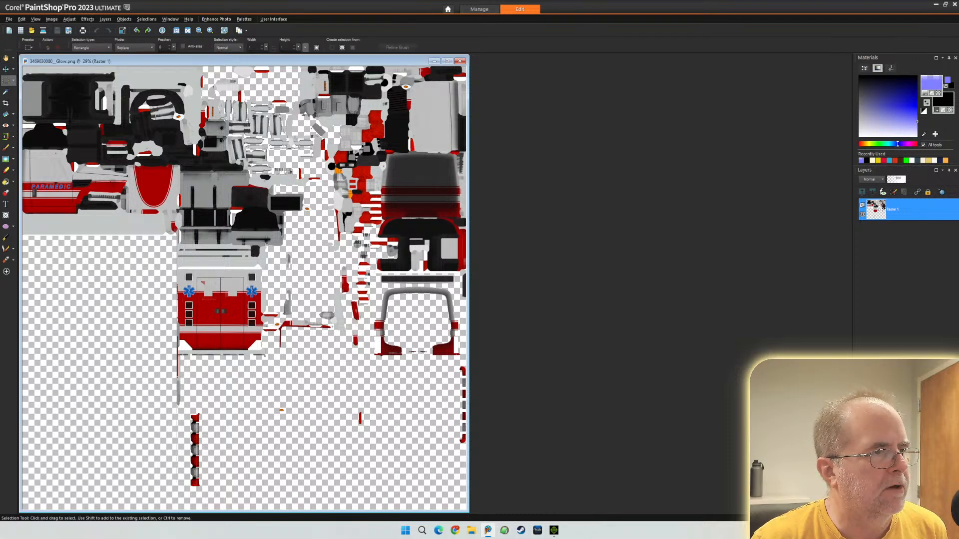
{"action": "mouse_move", "coordinate": [168, 268]}
{"action": "left_mouse_down"}
{"action": "mouse_move", "coordinate": [273, 382]}
{"action": "mouse_move", "coordinate": [275, 412]}
{"action": "left_mouse_up"}
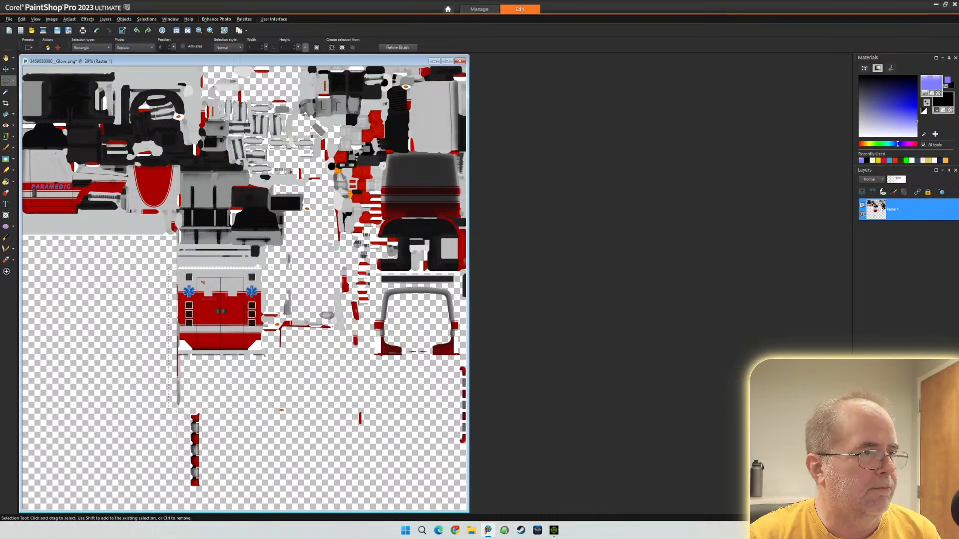
{"action": "key", "text": "Delete"}
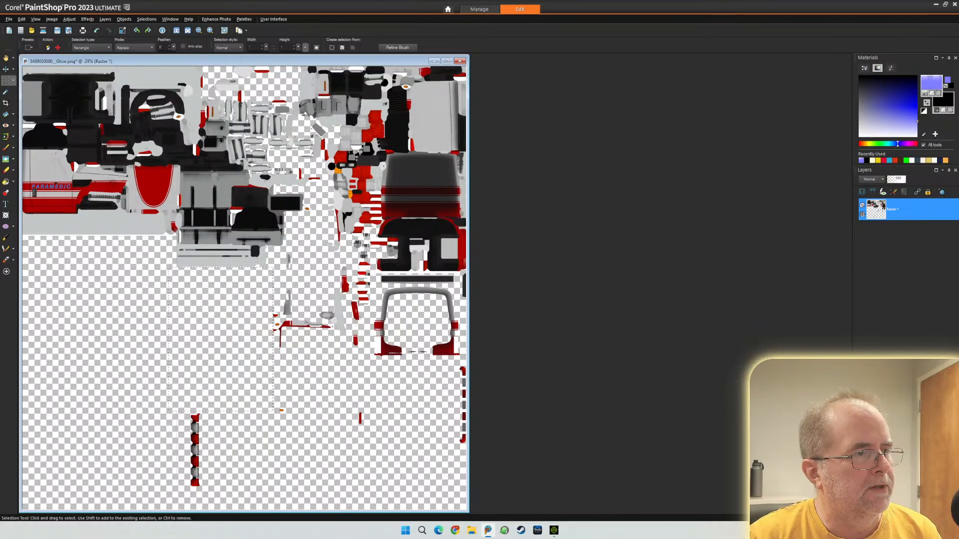
{"action": "key", "text": "ctrl+d"}
- Erase the grey pillar shape and the small red-and-white piece above the orange marker light, and clear the selection
{"action": "scroll", "coordinate": [244, 345], "scroll_direction": "up", "scroll_amount": 3}
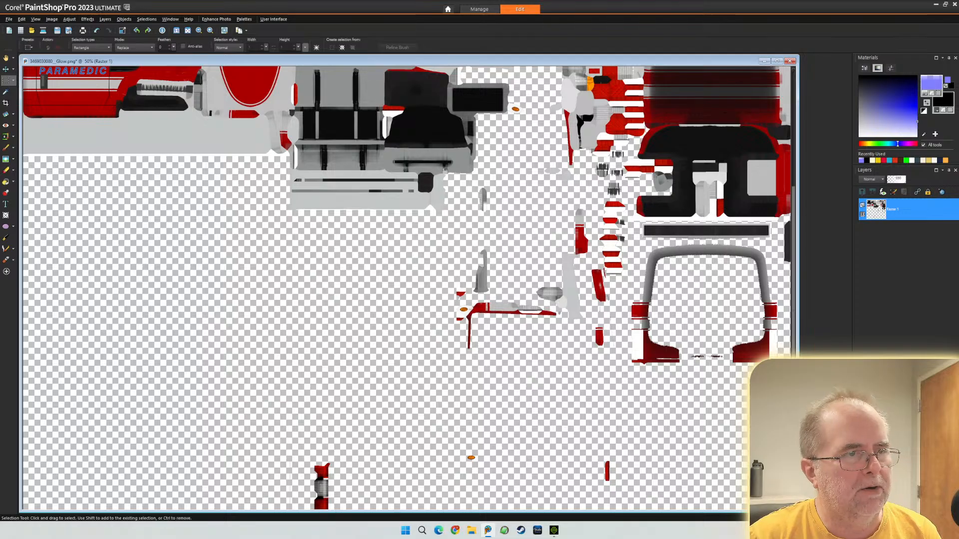
{"action": "scroll", "coordinate": [478, 327], "scroll_direction": "up", "scroll_amount": 2}
{"action": "scroll", "coordinate": [520, 328], "scroll_direction": "up", "scroll_amount": 1}
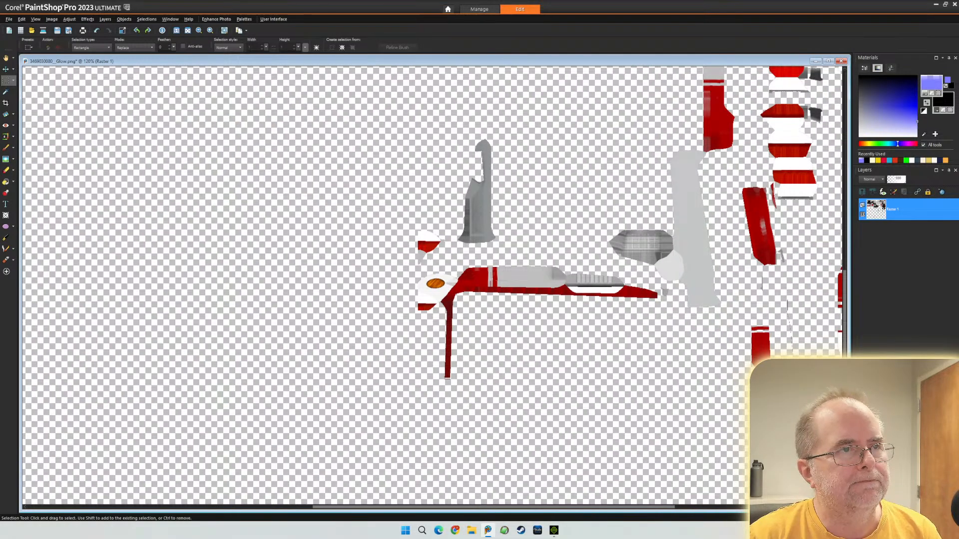
{"action": "mouse_move", "coordinate": [391, 113]}
{"action": "left_mouse_down"}
{"action": "mouse_move", "coordinate": [442, 223]}
{"action": "mouse_move", "coordinate": [510, 260]}
{"action": "left_mouse_up"}
{"action": "key", "text": "Delete"}
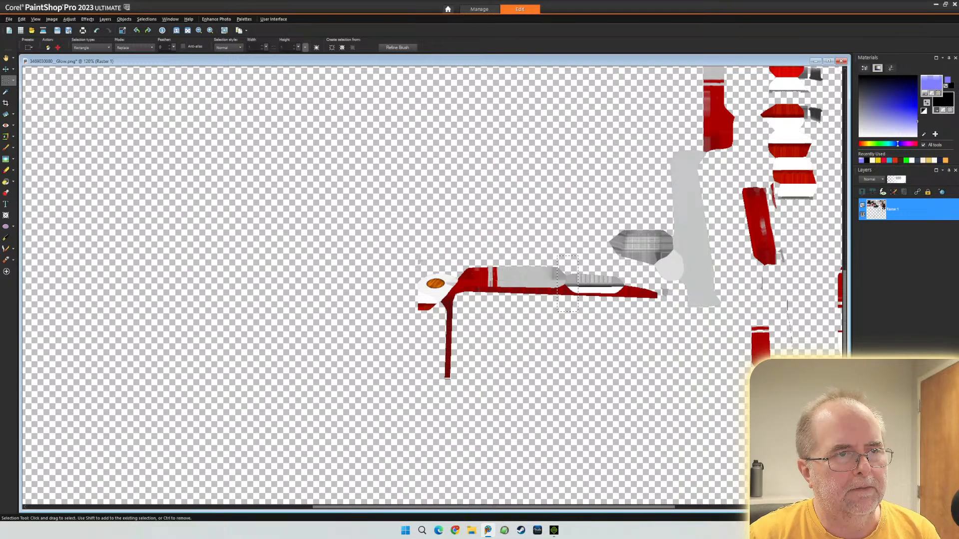
{"action": "key", "text": "ctrl+d"}
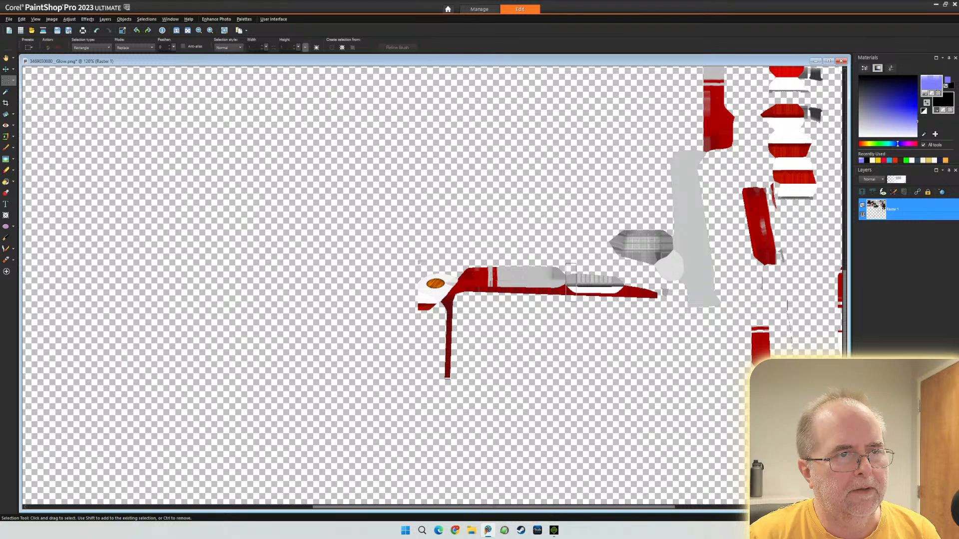
- Erase the red-and-grey trim beside the orange marker light, its thin red leg and its red-and-white tip, and deselect
{"action": "mouse_move", "coordinate": [576, 301]}
{"action": "left_mouse_down"}
{"action": "mouse_move", "coordinate": [487, 243]}
{"action": "mouse_move", "coordinate": [446, 247]}
{"action": "left_mouse_up"}
{"action": "key", "text": "Delete"}
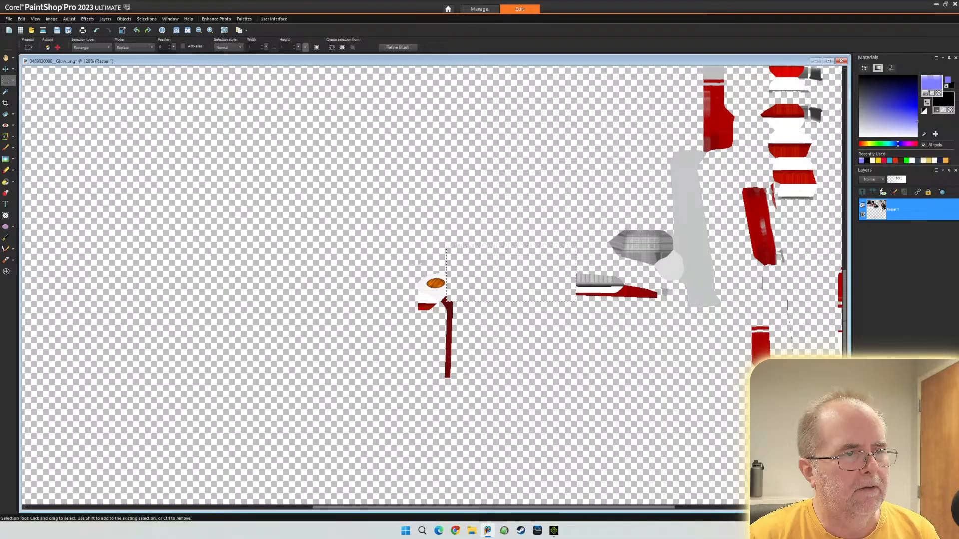
{"action": "left_click_drag", "start_coordinate": [382, 294], "coordinate": [485, 404]}
{"action": "key", "text": "Delete"}
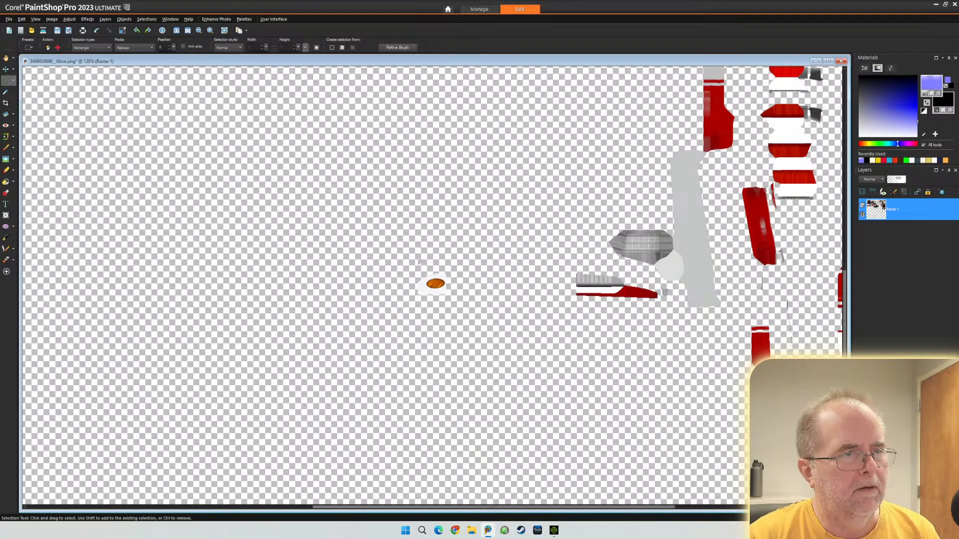
{"action": "left_click_drag", "start_coordinate": [558, 324], "coordinate": [660, 284]}
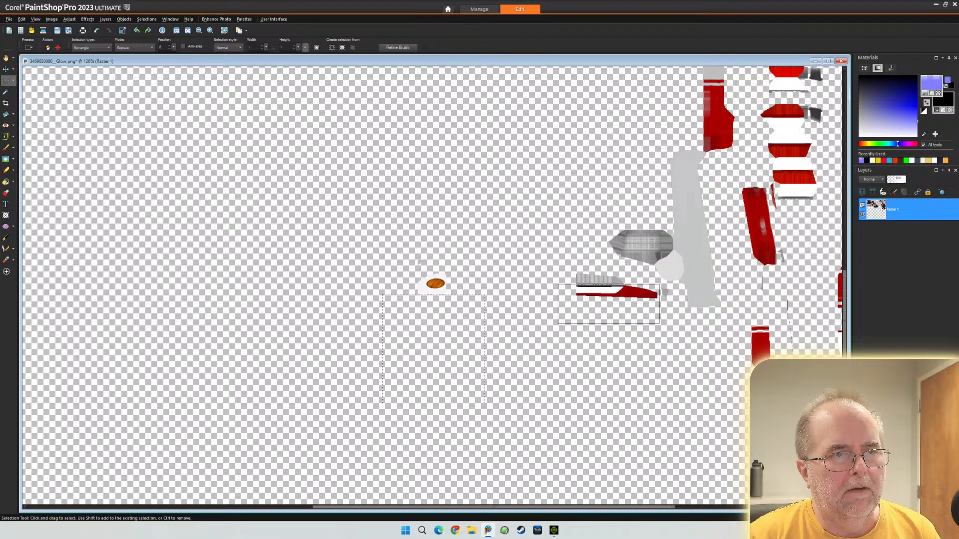
{"action": "key", "text": "Delete"}
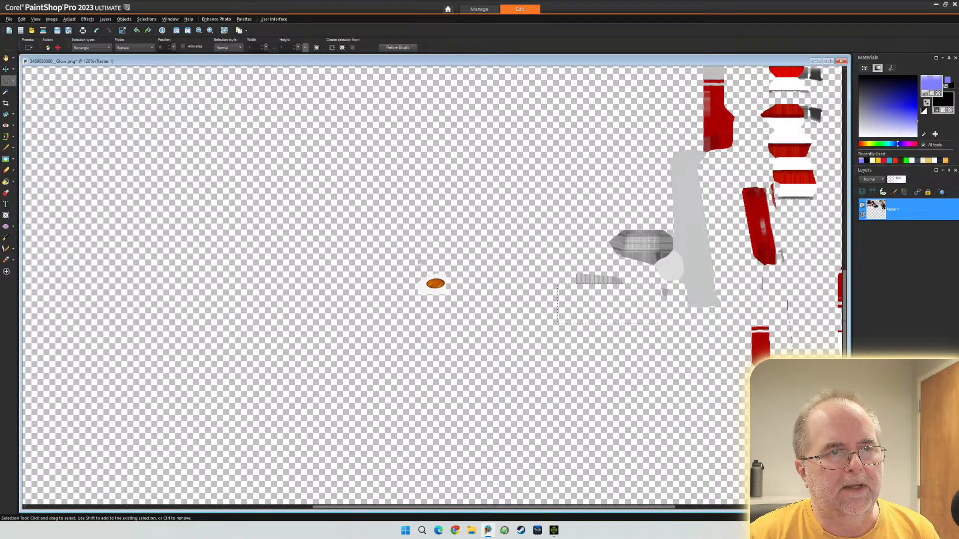
{"action": "key", "text": "ctrl+d"}
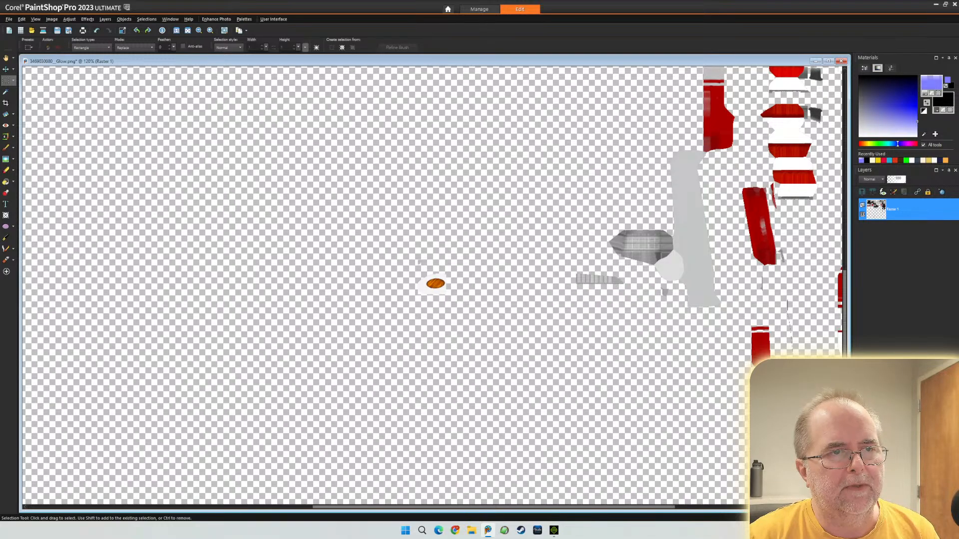
- Erase the pale rounded piece and the lower part of the light grey panel with rectangular selections
{"action": "left_click_drag", "start_coordinate": [654, 258], "coordinate": [720, 253]}
{"action": "key", "text": "Delete"}
{"action": "key", "text": "ctrl+d"}
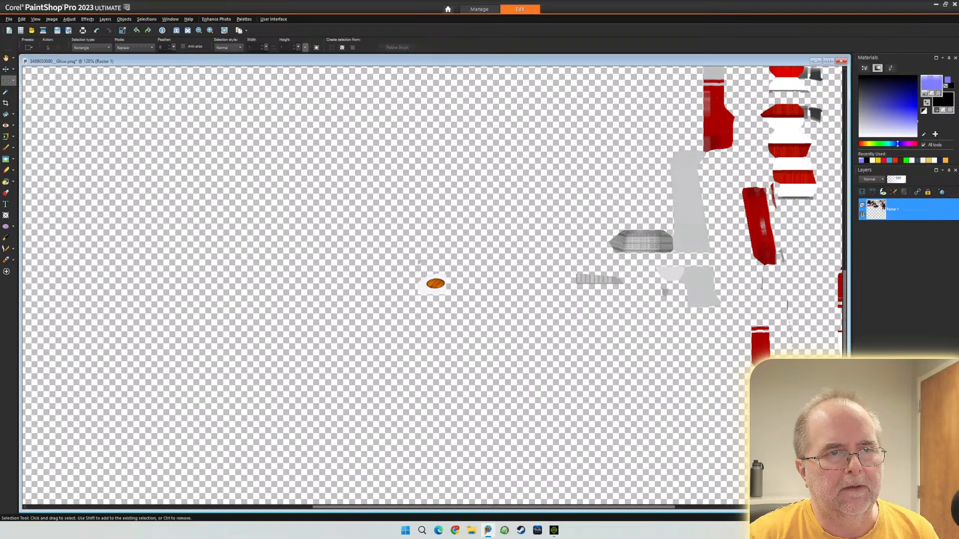
{"action": "left_click_drag", "start_coordinate": [650, 262], "coordinate": [731, 320]}
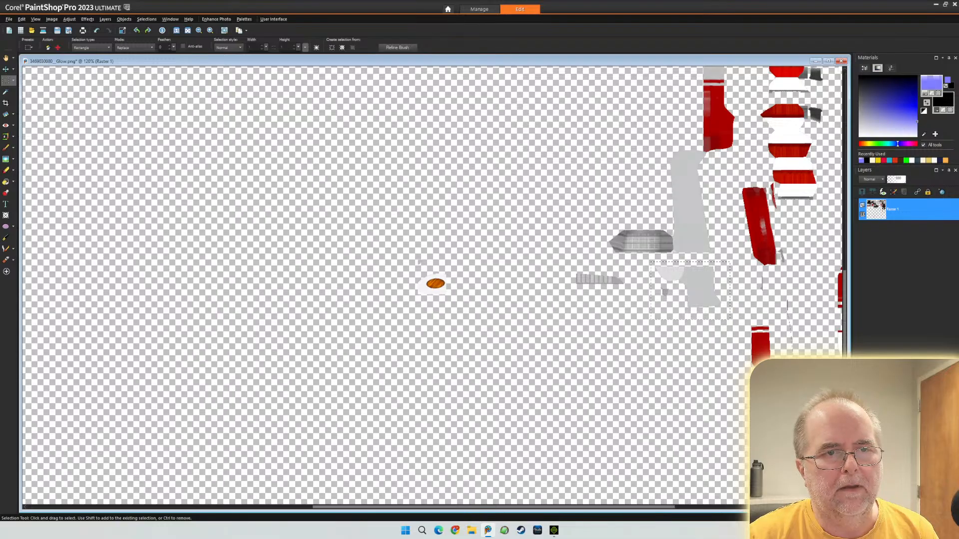
{"action": "key", "text": "Delete"}
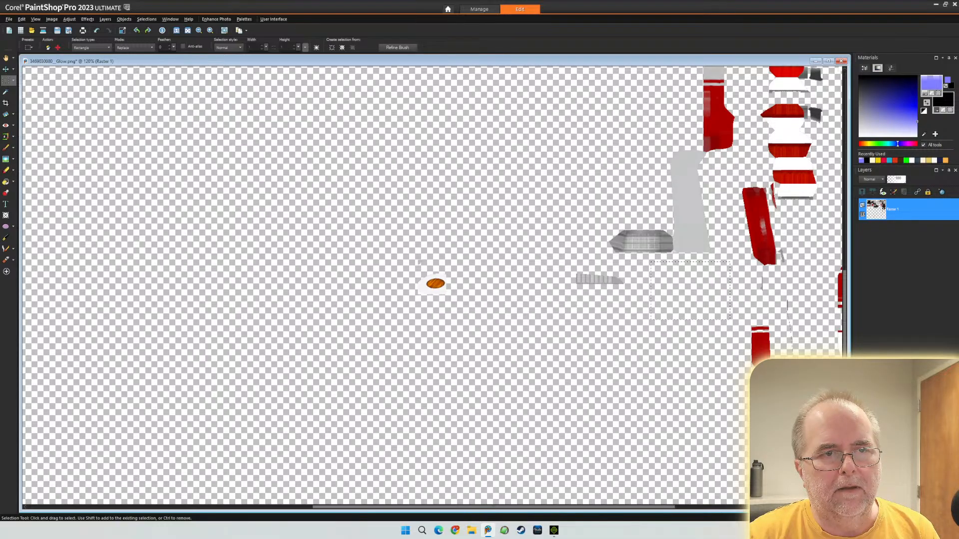
- Erase the small red strip with thin lines, the slanted red strip and the lower end of the red-and-white stack
{"action": "left_click_drag", "start_coordinate": [740, 270], "coordinate": [806, 415]}
{"action": "key", "text": "Delete"}
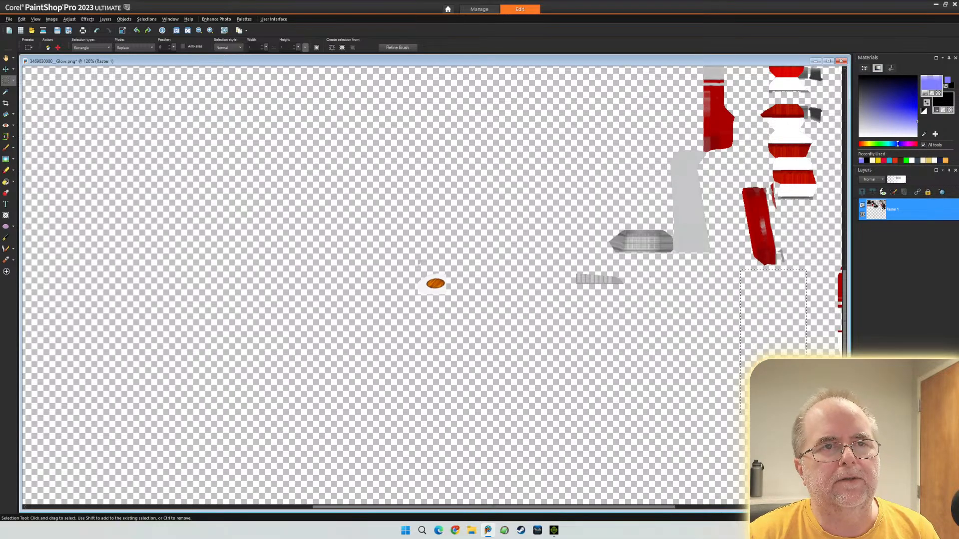
{"action": "left_click_drag", "start_coordinate": [734, 175], "coordinate": [820, 275]}
{"action": "key", "text": "Delete"}
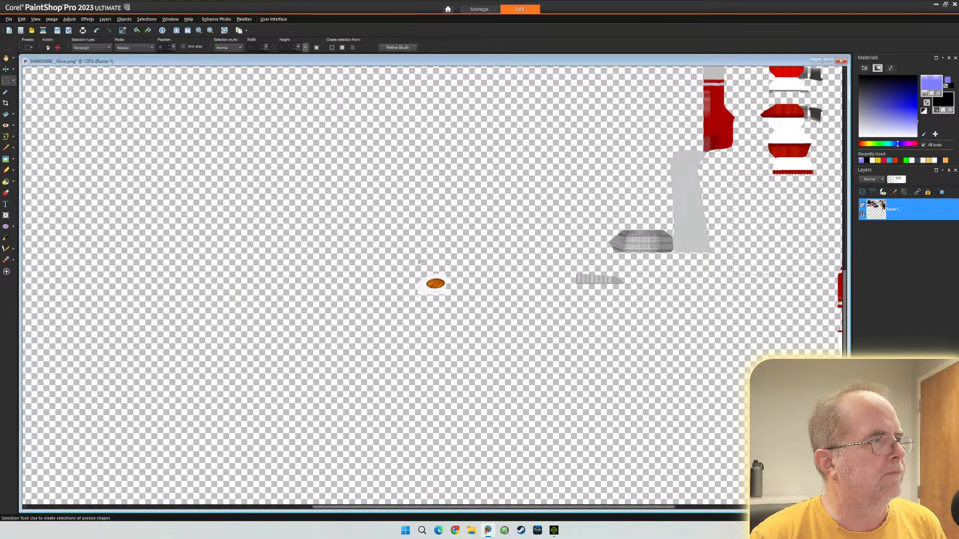
- Delete the remaining light grey panel and the white patch around the orange marker light with the Magic Wand
{"action": "left_click", "coordinate": [13, 81]}
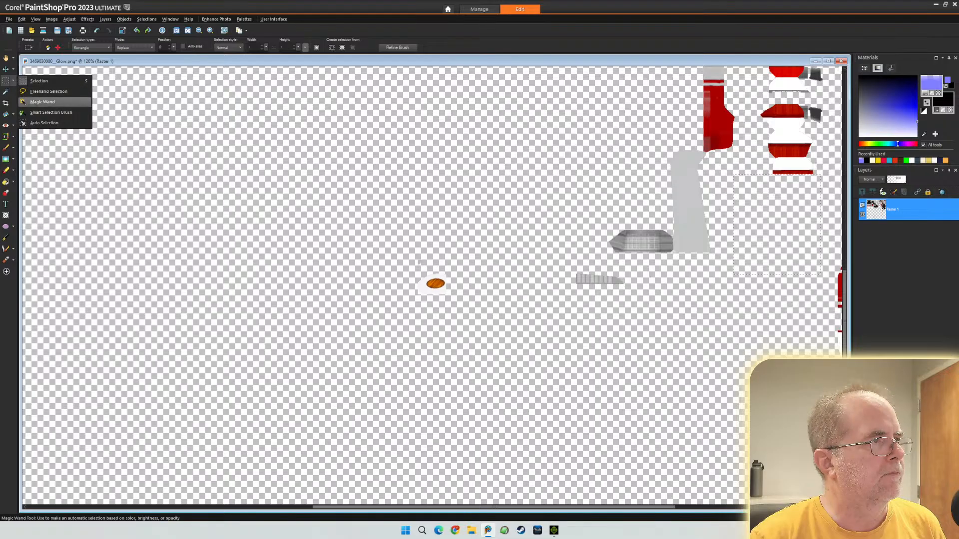
{"action": "left_click", "coordinate": [42, 101]}
{"action": "left_click", "coordinate": [690, 203]}
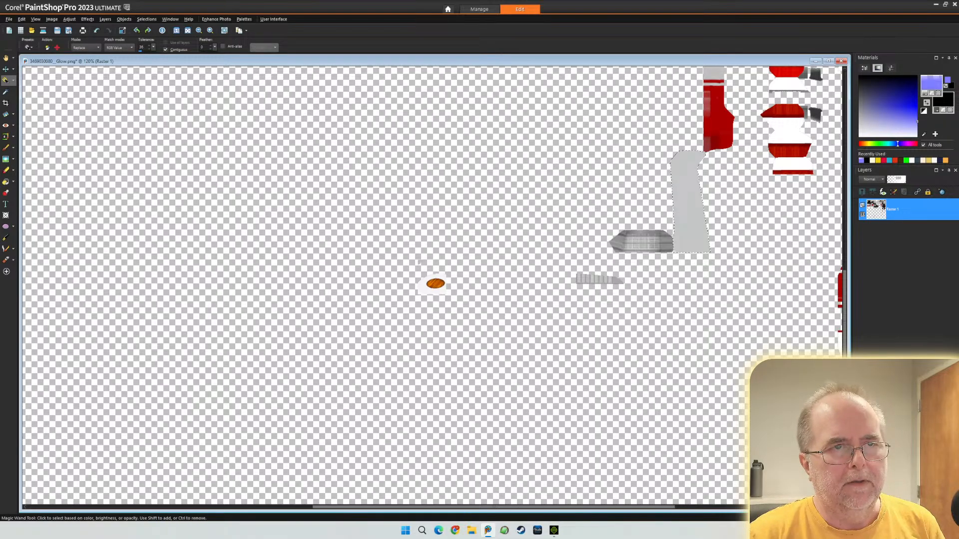
{"action": "key", "text": "Delete"}
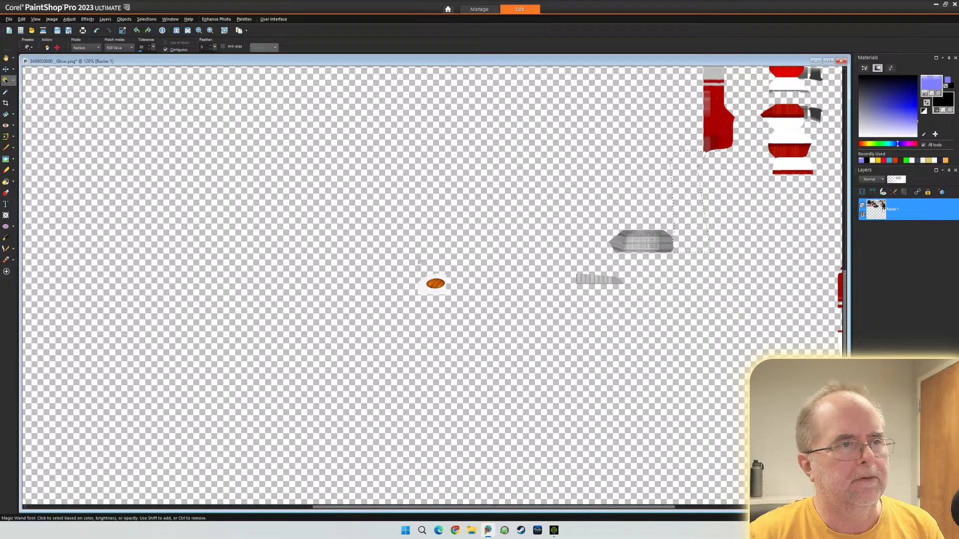
{"action": "left_click", "coordinate": [424, 287]}
{"action": "key", "text": "Delete"}
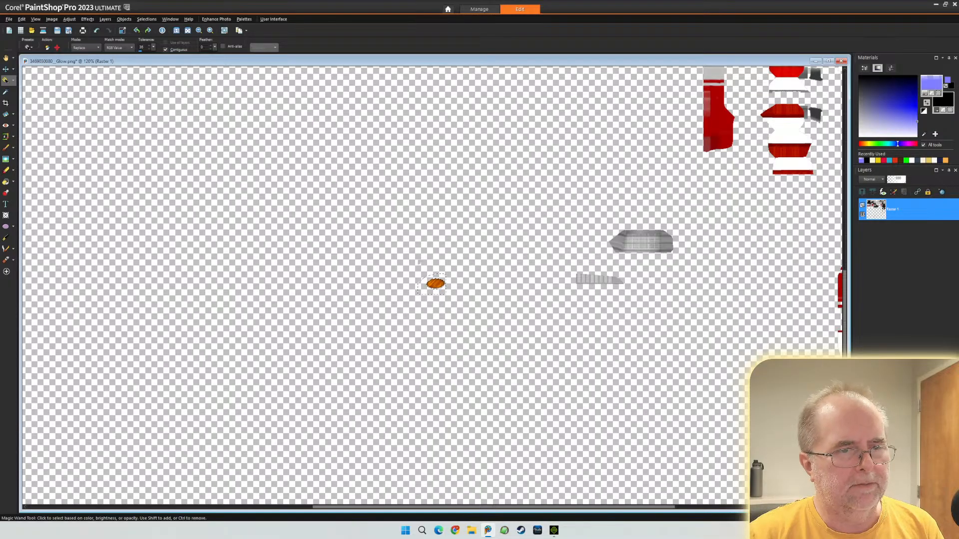
- Erase the curved red tip of the segmented light strip at the texture's right edge with a rectangular selection
{"action": "left_click_drag", "start_coordinate": [494, 507], "coordinate": [660, 507]}
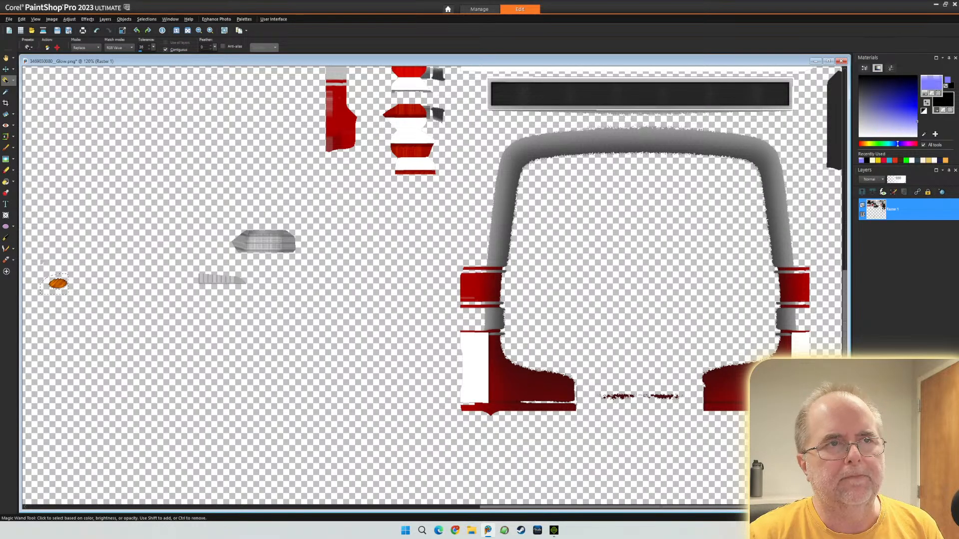
{"action": "left_click_drag", "start_coordinate": [844, 321], "coordinate": [844, 396]}
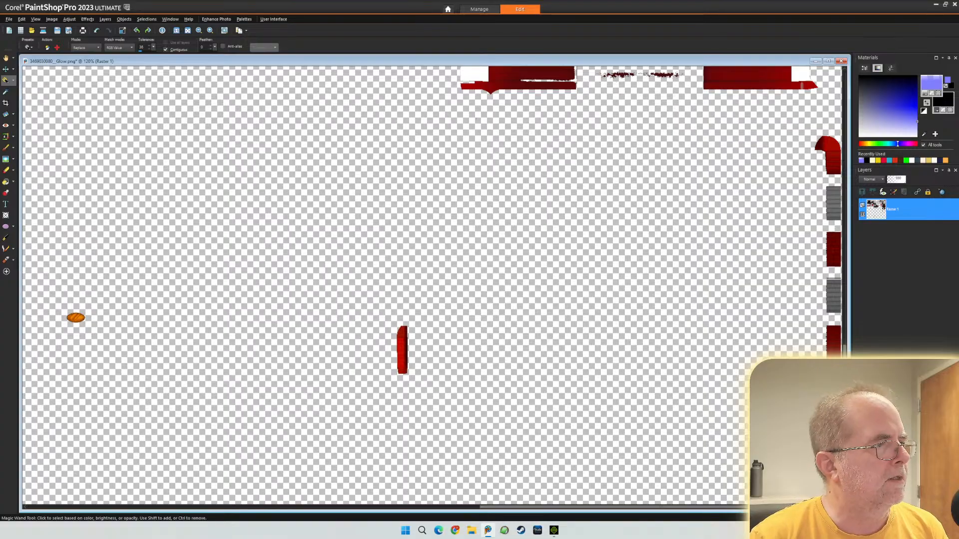
{"action": "left_click", "coordinate": [13, 80]}
{"action": "left_click", "coordinate": [40, 81]}
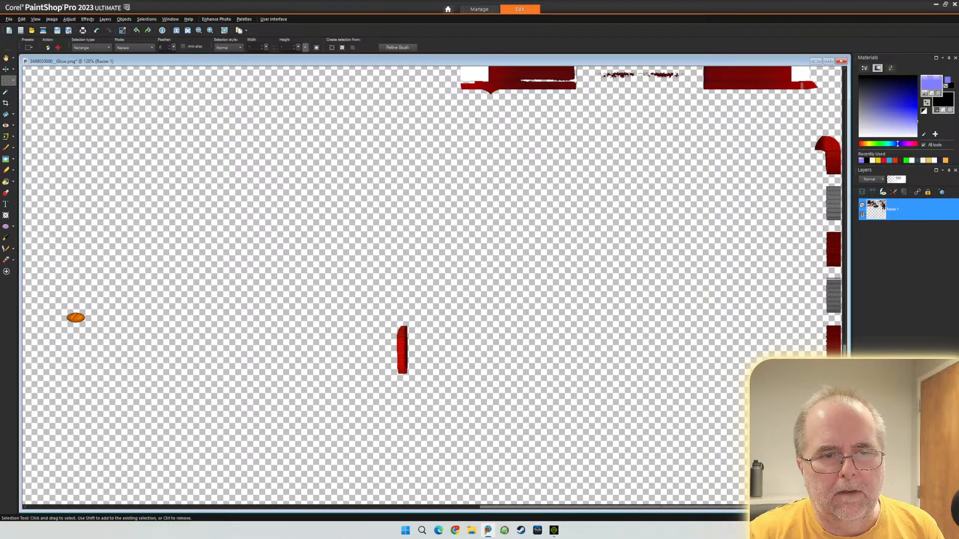
{"action": "scroll", "coordinate": [432, 285], "scroll_direction": "up", "scroll_amount": 5}
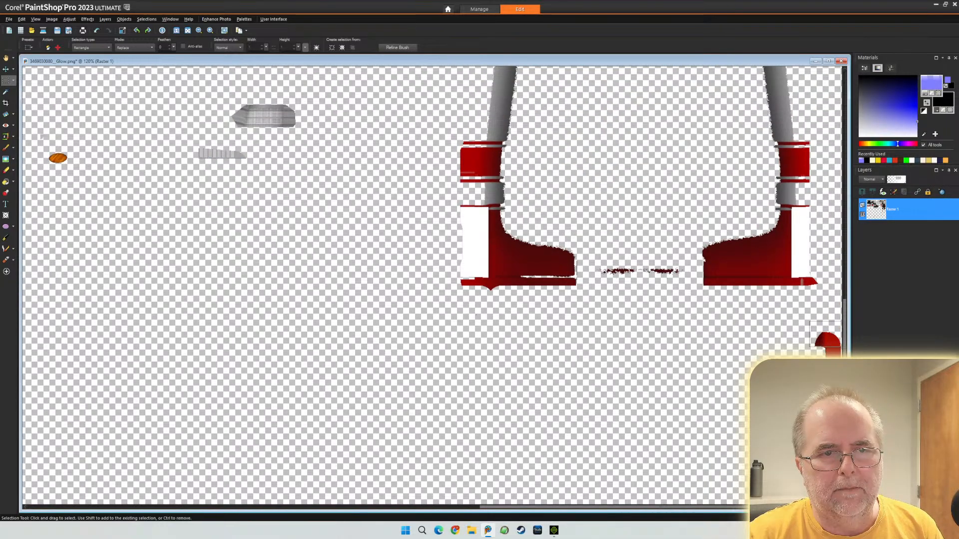
{"action": "key", "text": "Delete"}
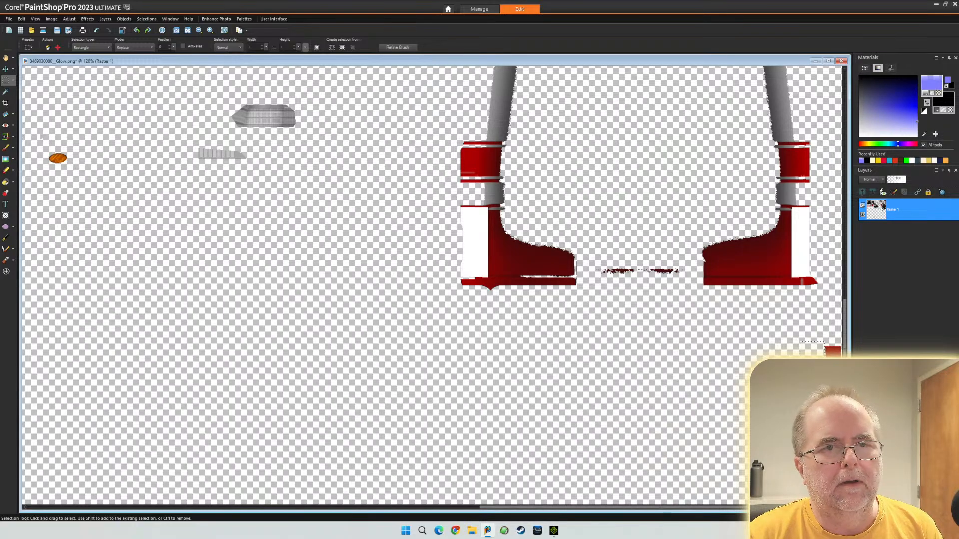
{"action": "left_click_drag", "start_coordinate": [844, 349], "coordinate": [844, 311]}
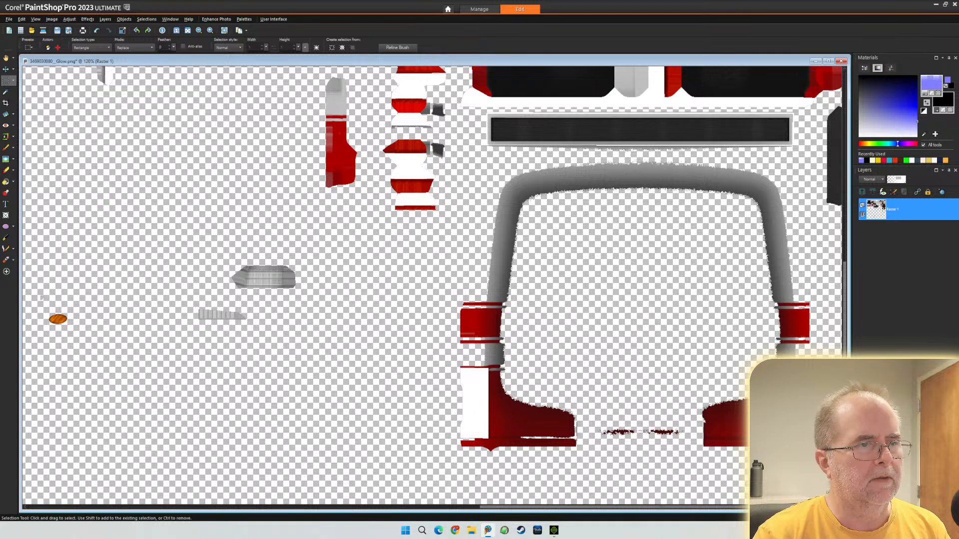
- Erase the grey arch-shaped frame with red feet and the long dark bar above it with rectangular selections
{"action": "left_click_drag", "start_coordinate": [454, 462], "coordinate": [822, 158]}
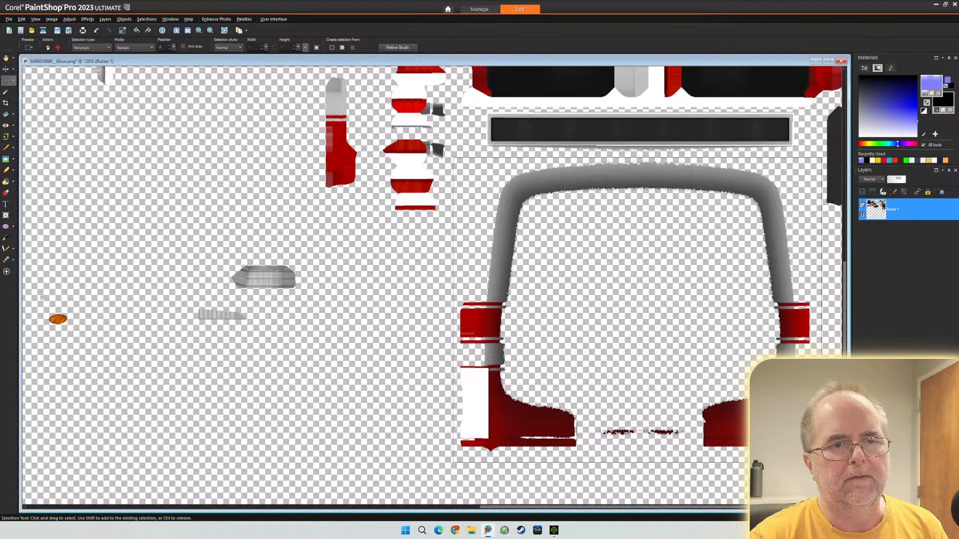
{"action": "key", "text": "Delete"}
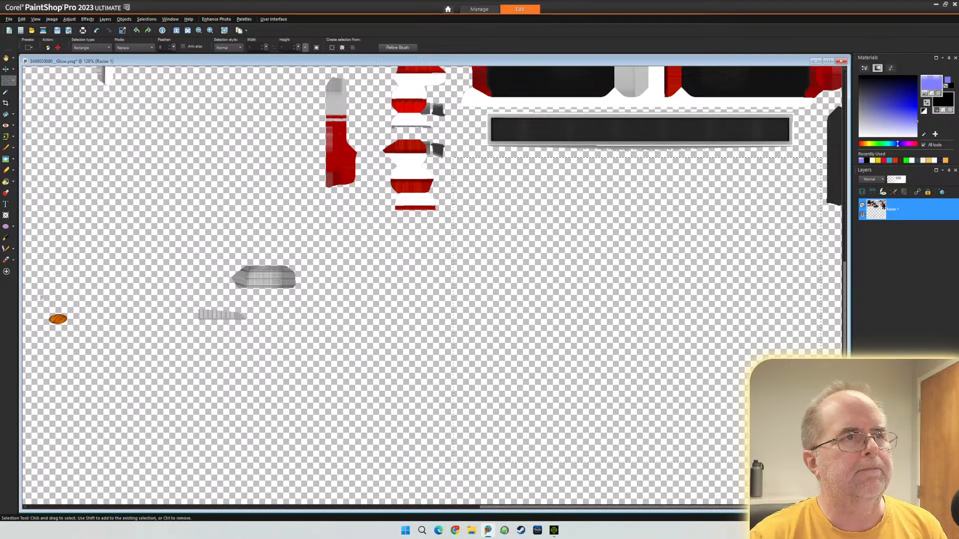
{"action": "key", "text": "ctrl+d"}
{"action": "mouse_move", "coordinate": [477, 156]}
{"action": "left_mouse_down"}
{"action": "mouse_move", "coordinate": [733, 132]}
{"action": "mouse_move", "coordinate": [812, 110]}
{"action": "left_mouse_up"}
{"action": "key", "text": "Delete"}
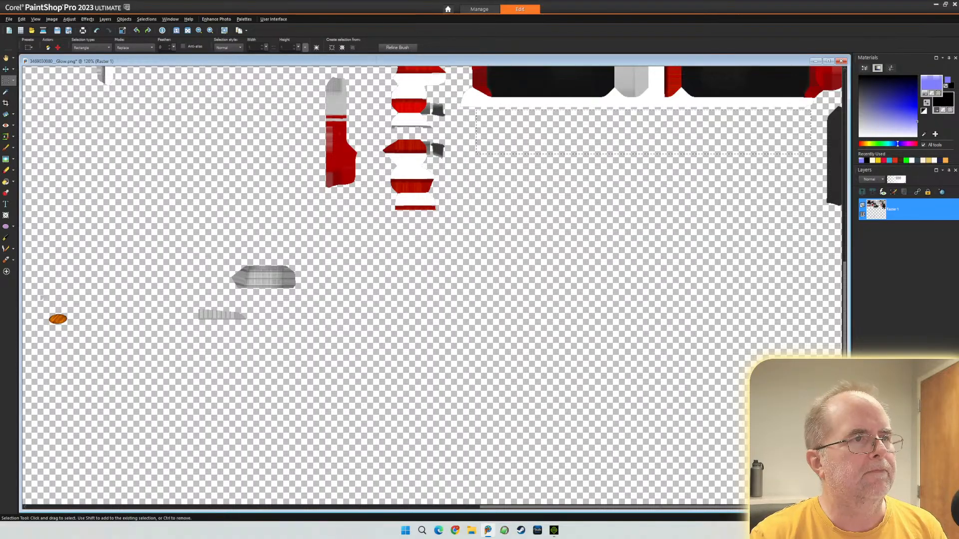
{"action": "key", "text": "ctrl+d"}
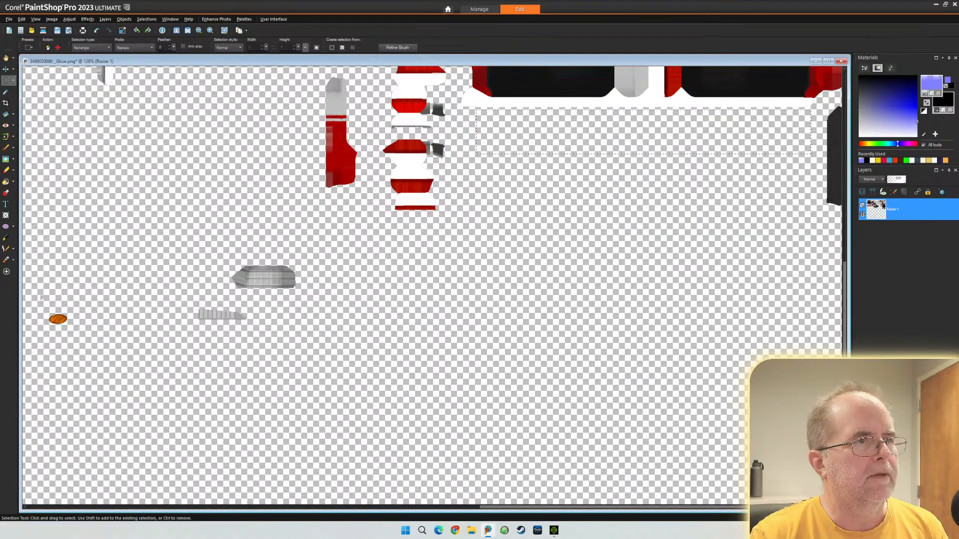
- Erase the lower end of the red-and-white stack and the grey-and-red strip beside it
{"action": "left_click_drag", "start_coordinate": [376, 224], "coordinate": [462, 132]}
{"action": "key", "text": "Delete"}
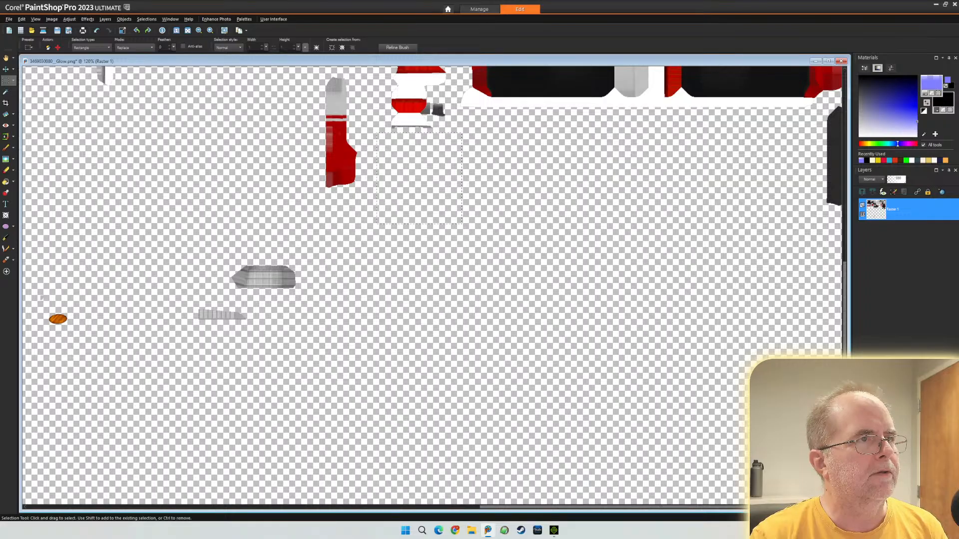
{"action": "left_click_drag", "start_coordinate": [313, 69], "coordinate": [369, 213]}
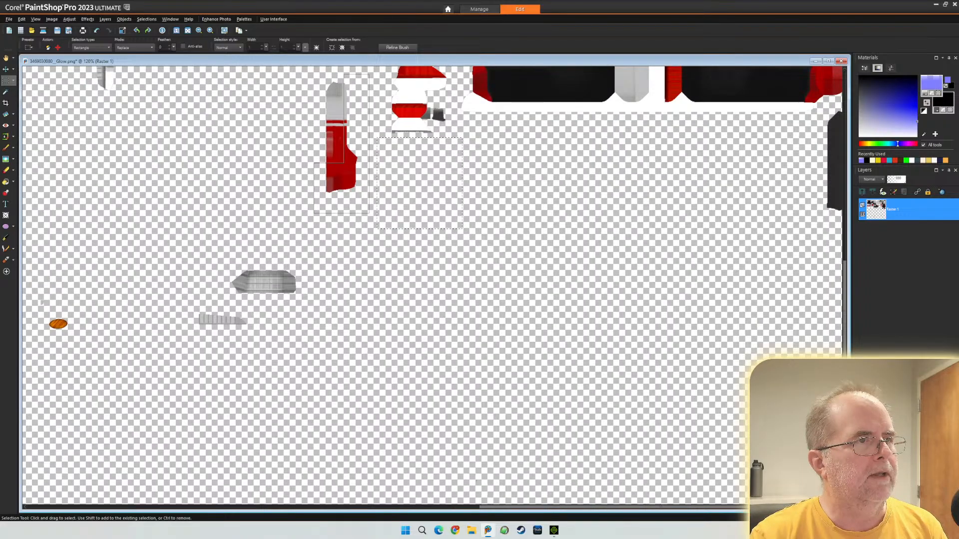
{"action": "key", "text": "Delete"}
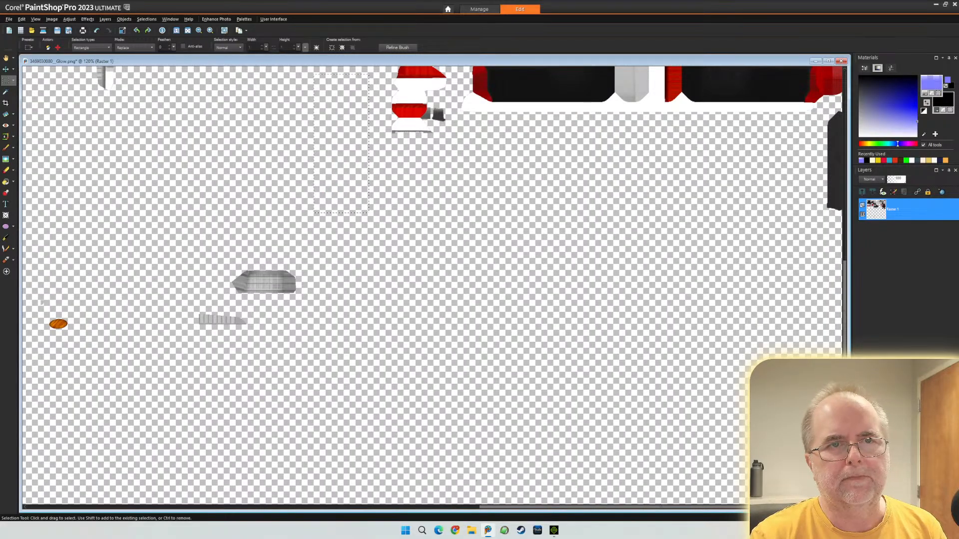
- Erase two vertical sections from the middle of the large black panel, on both sides of its central light grey piece
{"action": "scroll", "coordinate": [435, 285], "scroll_direction": "up", "scroll_amount": 5}
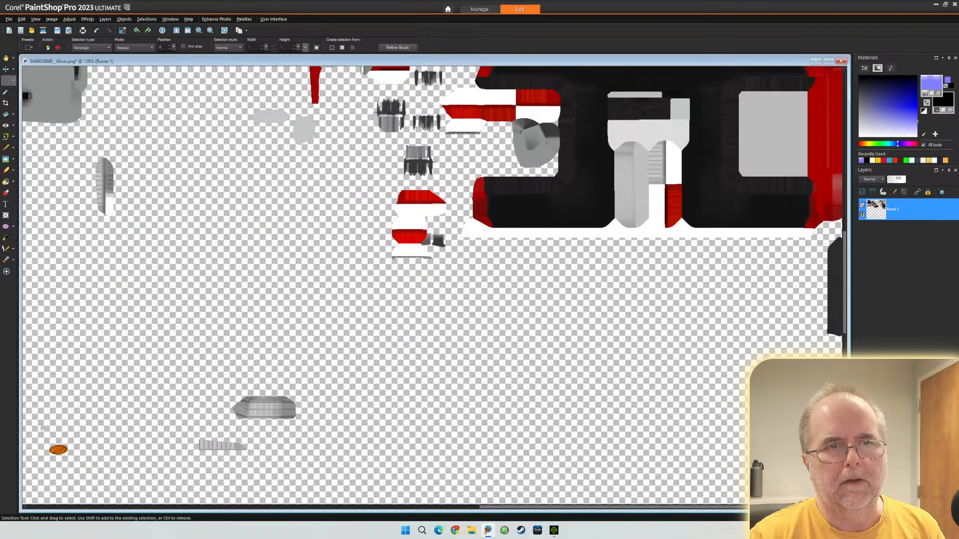
{"action": "scroll", "coordinate": [435, 285], "scroll_direction": "up", "scroll_amount": 2}
{"action": "scroll", "coordinate": [435, 285], "scroll_direction": "up", "scroll_amount": 3}
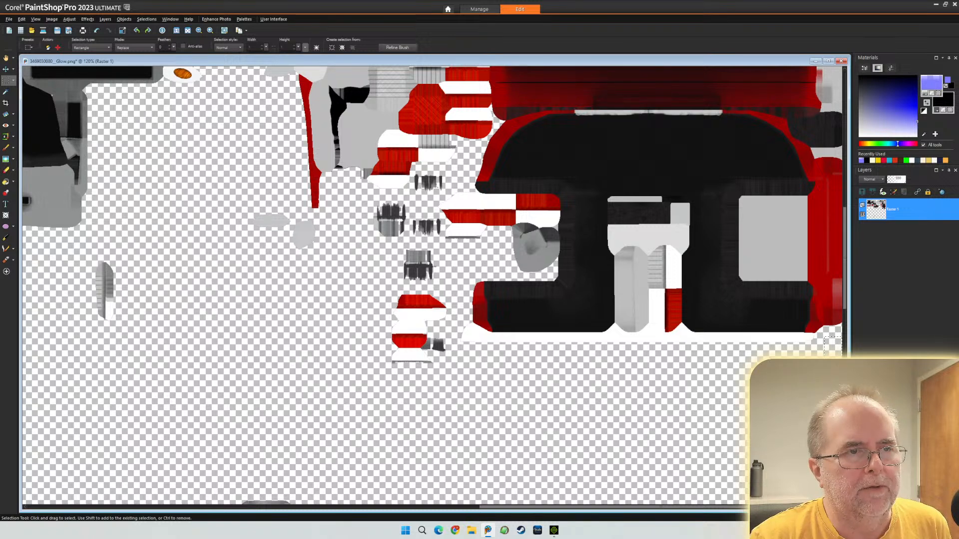
{"action": "left_click_drag", "start_coordinate": [569, 371], "coordinate": [648, 184]}
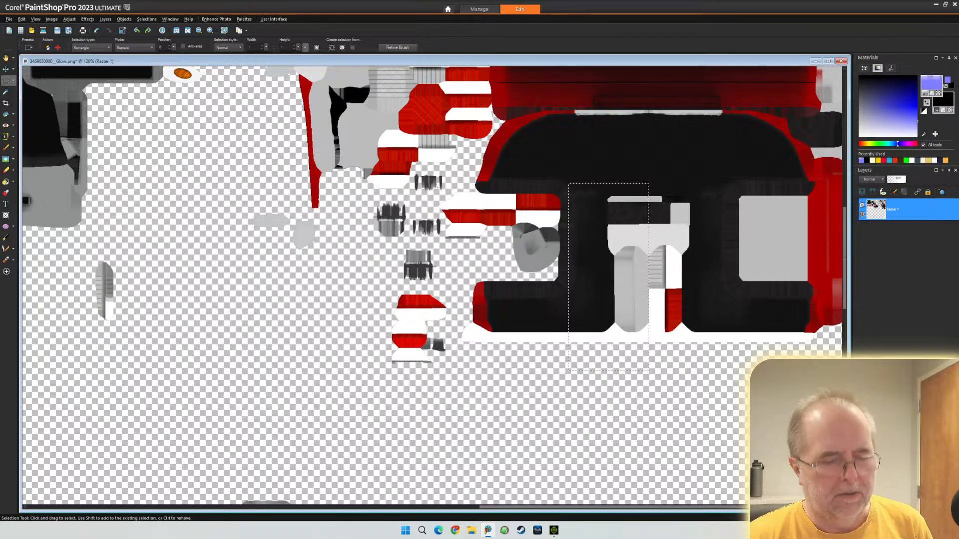
{"action": "key", "text": "Delete"}
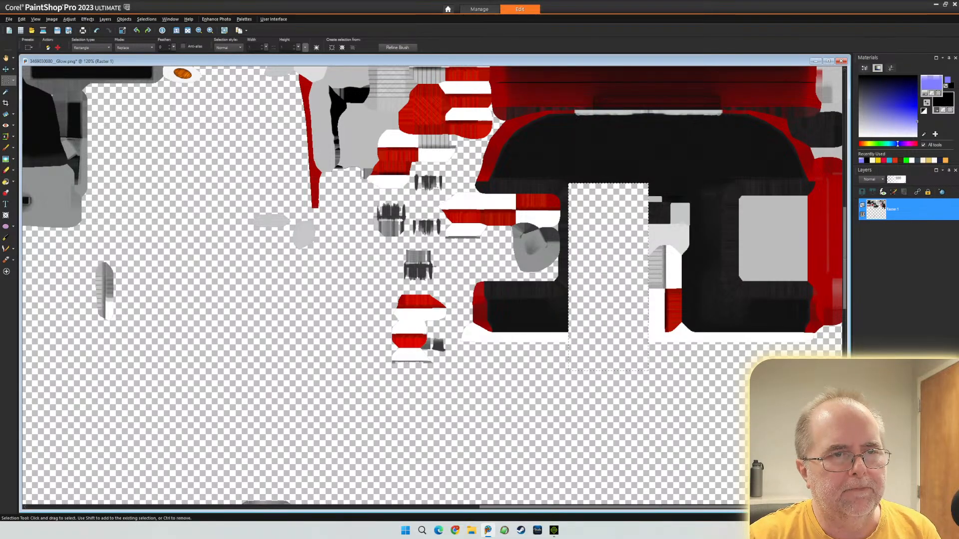
{"action": "left_click_drag", "start_coordinate": [744, 367], "coordinate": [681, 182]}
{"action": "key", "text": "Delete"}
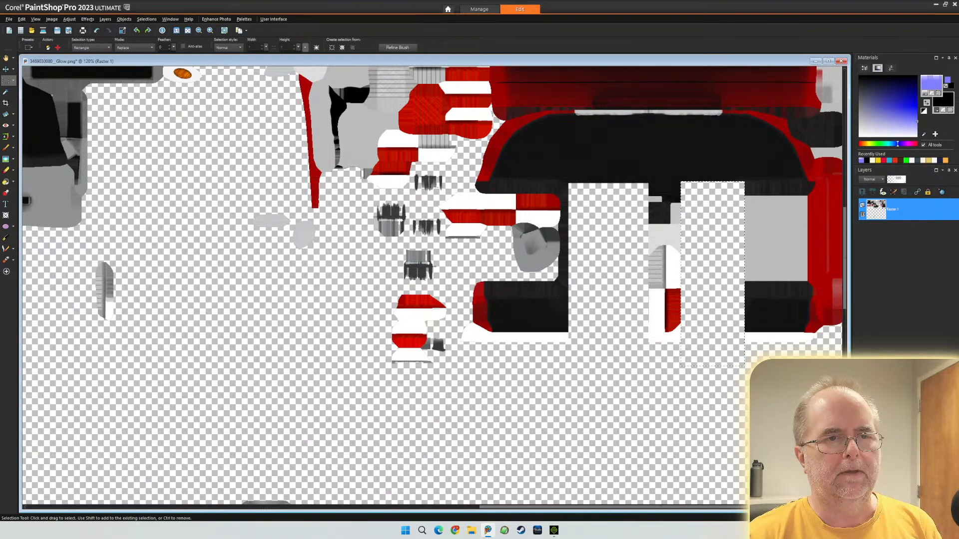
- Erase the black panel's right end with its red edge and the upper part of its centre
{"action": "left_click_drag", "start_coordinate": [727, 388], "coordinate": [842, 105]}
{"action": "key", "text": "Delete"}
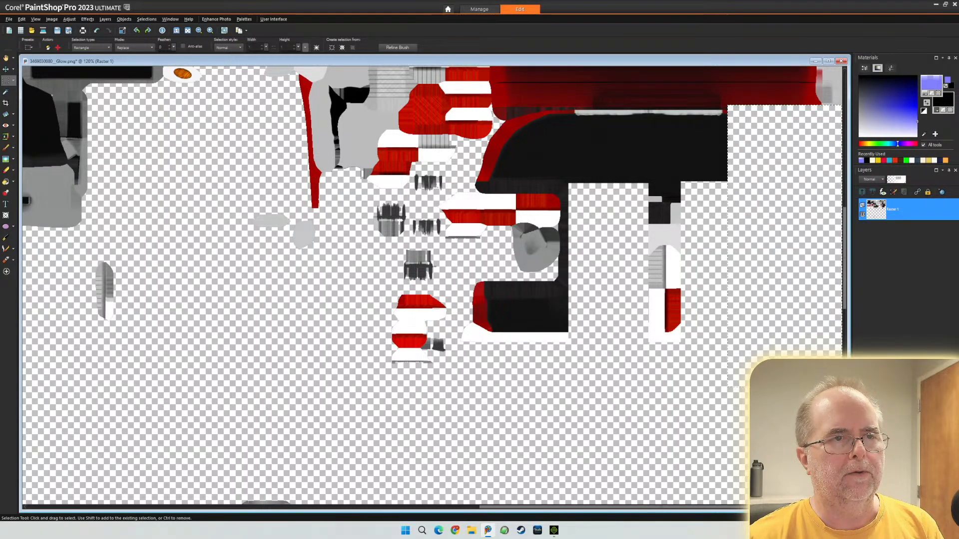
{"action": "mouse_move", "coordinate": [692, 247]}
{"action": "left_mouse_down"}
{"action": "mouse_move", "coordinate": [614, 226]}
{"action": "mouse_move", "coordinate": [608, 104]}
{"action": "left_mouse_up"}
{"action": "key", "text": "Delete"}
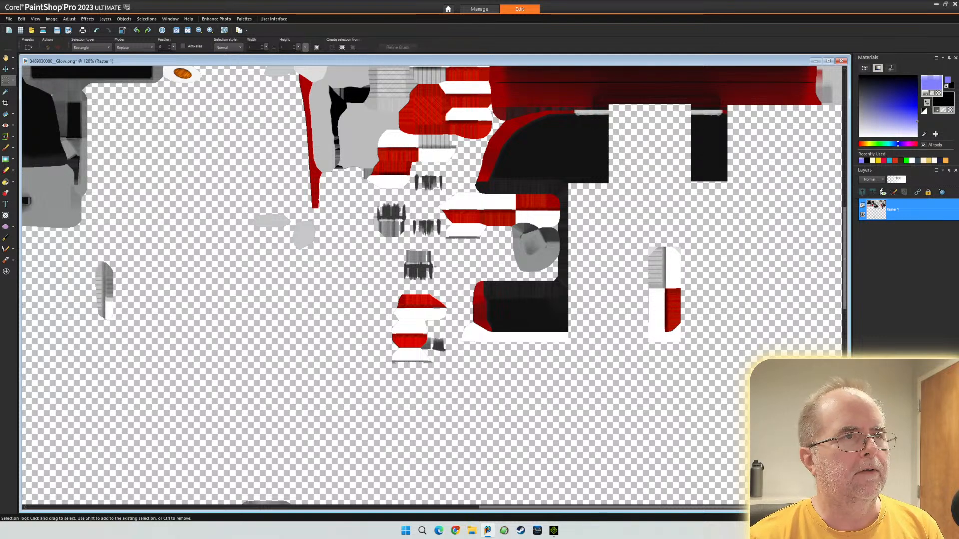
- Erase the black panel's left arm with the adjoining red-and-white pieces, plus its remaining black block on the right
{"action": "left_click_drag", "start_coordinate": [475, 117], "coordinate": [623, 367]}
{"action": "key", "text": "Delete"}
{"action": "left_click_drag", "start_coordinate": [659, 209], "coordinate": [767, 105]}
{"action": "key", "text": "Delete"}
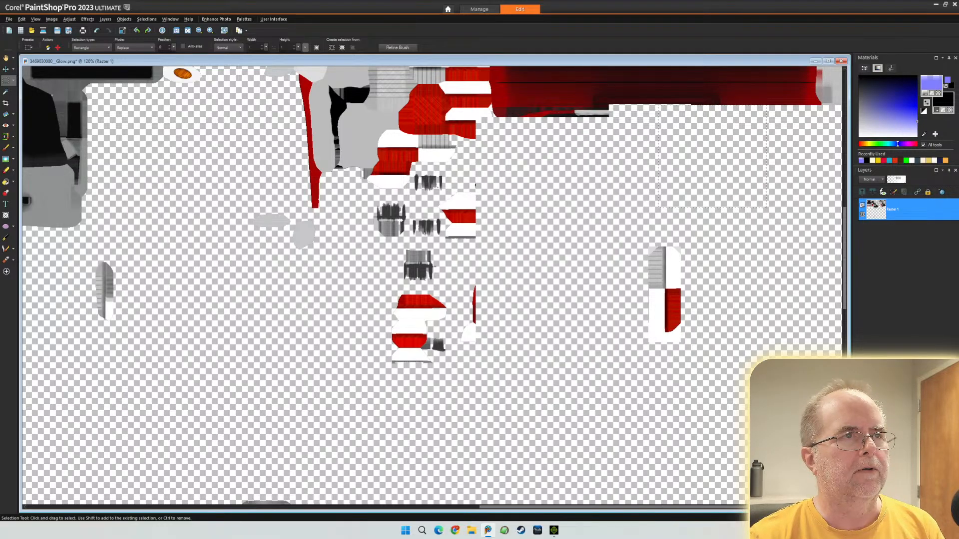
- Erase the leftover sliver under the red panel's lower edge and the two small pale grey patches
{"action": "left_click_drag", "start_coordinate": [621, 152], "coordinate": [489, 103]}
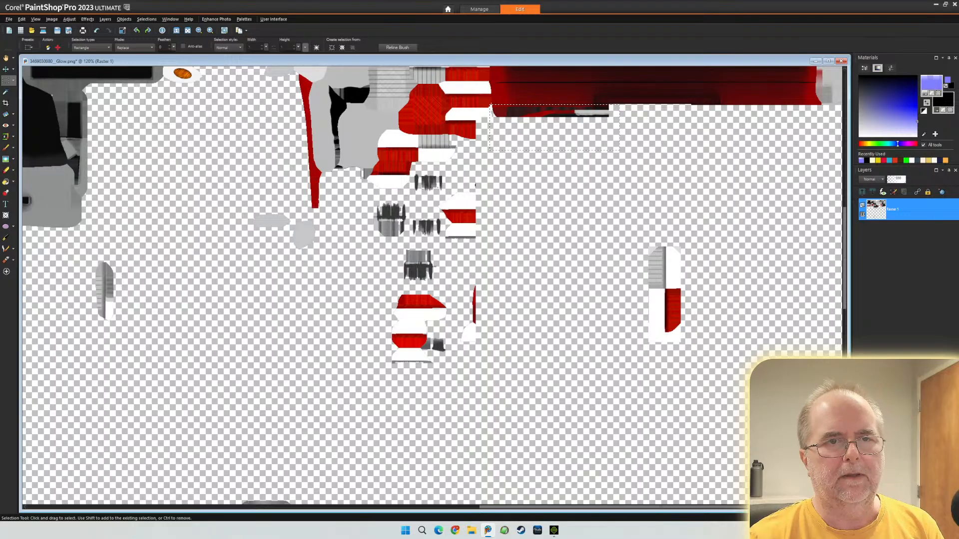
{"action": "key", "text": "Delete"}
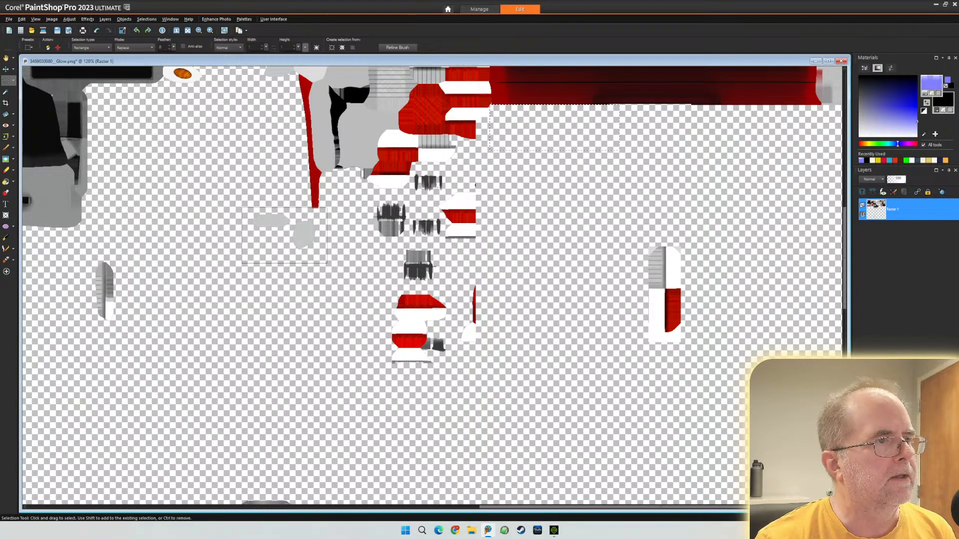
{"action": "key", "text": "ctrl+d"}
{"action": "key", "text": "Delete"}
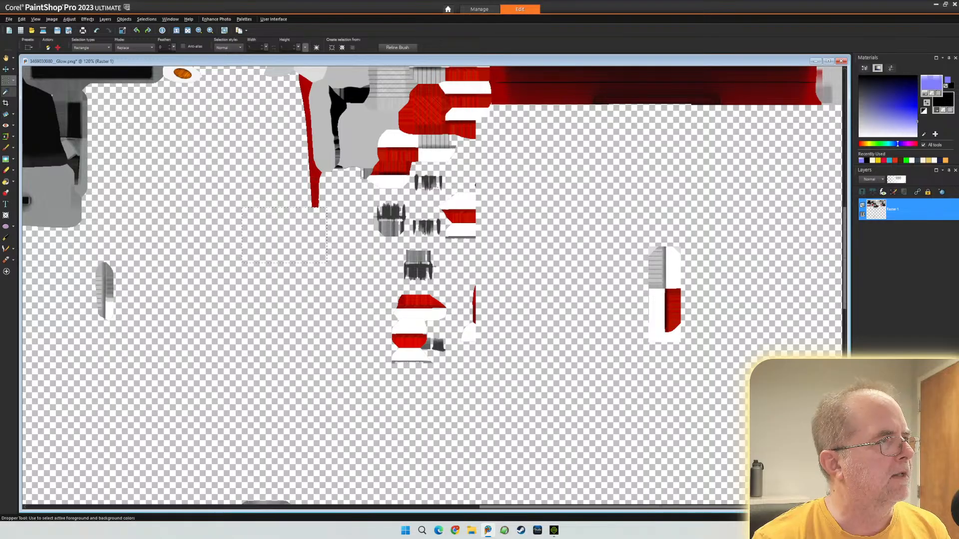
- Delete the white areas of the small isolated grey, white and red piece with the Magic Wand
{"action": "left_click", "coordinate": [13, 80]}
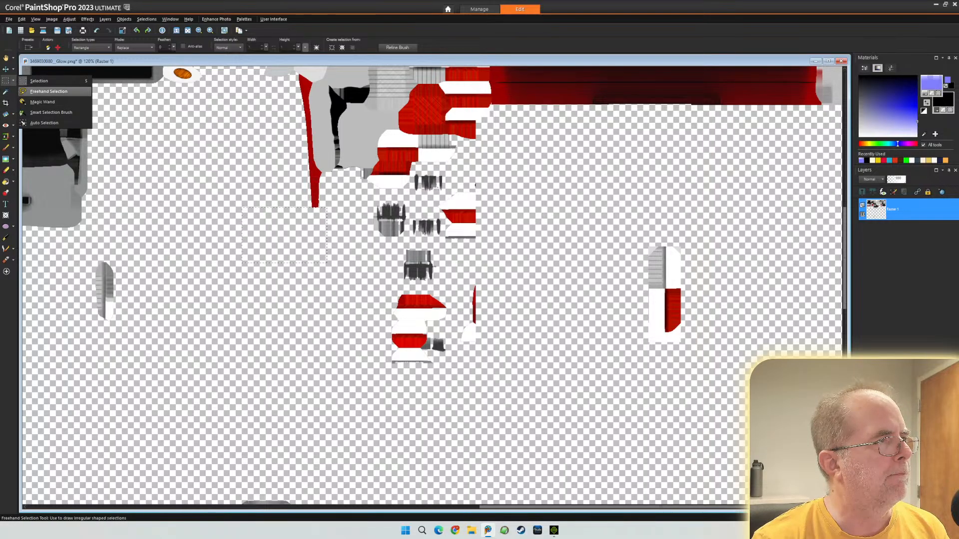
{"action": "left_click", "coordinate": [42, 101]}
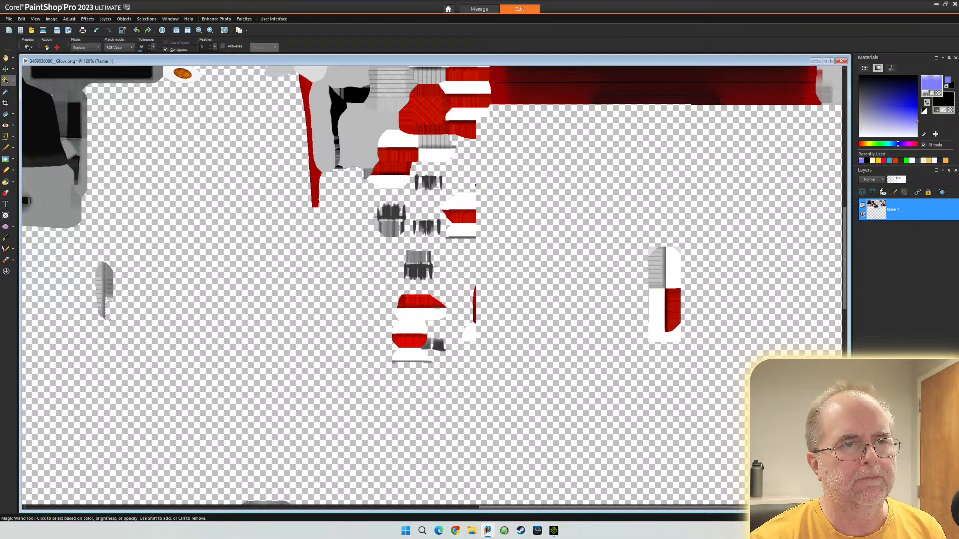
{"action": "left_click", "coordinate": [656, 315]}
{"action": "key", "text": "Delete"}
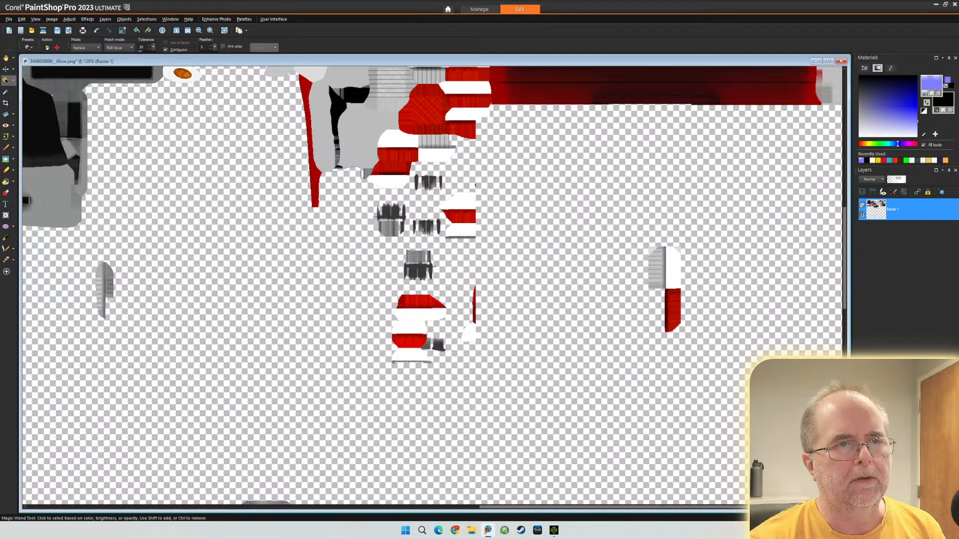
{"action": "key", "text": "Delete"}
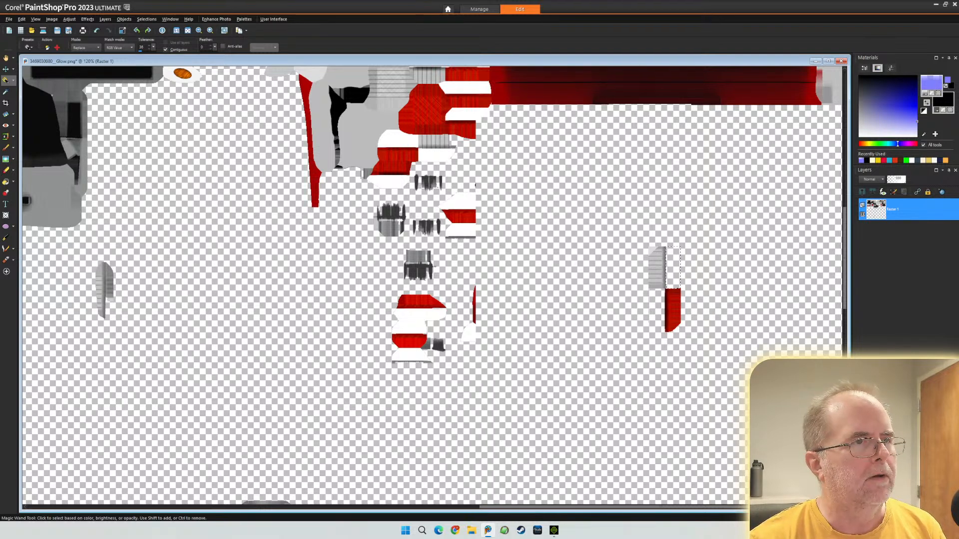
- Erase the lower group of small red, white and dark streaked pieces with one rectangular selection
{"action": "left_click", "coordinate": [13, 80]}
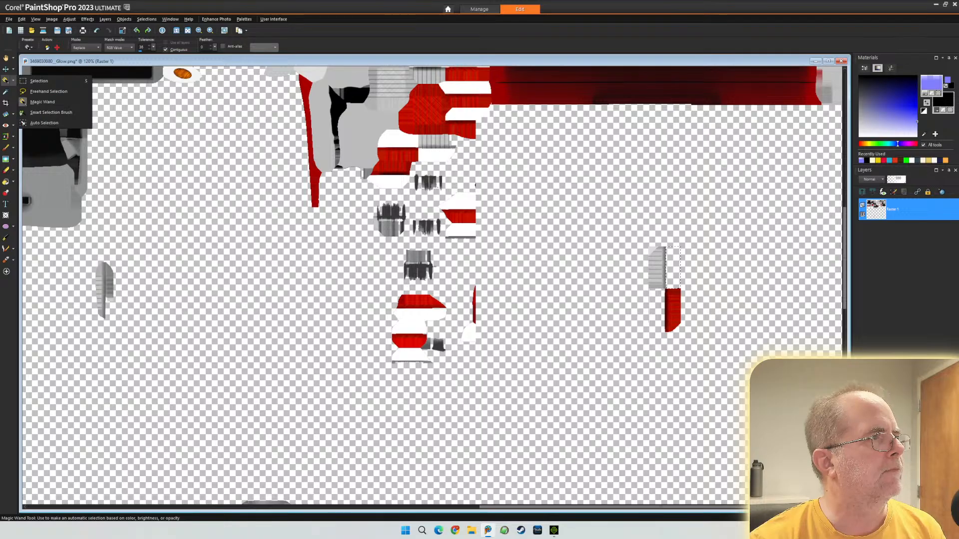
{"action": "left_click", "coordinate": [42, 81]}
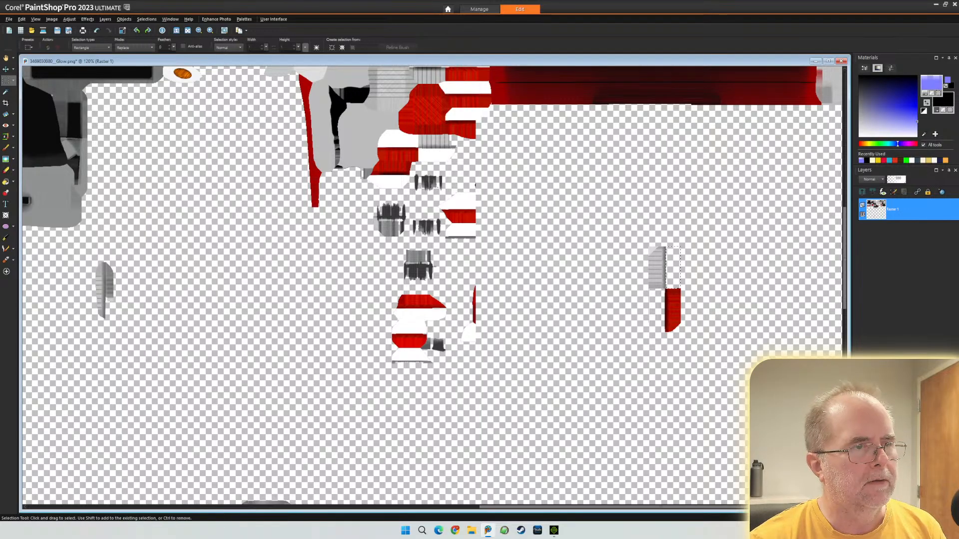
{"action": "mouse_move", "coordinate": [515, 394]}
{"action": "left_mouse_down"}
{"action": "mouse_move", "coordinate": [494, 389]}
{"action": "mouse_move", "coordinate": [385, 291]}
{"action": "mouse_move", "coordinate": [363, 190]}
{"action": "mouse_move", "coordinate": [353, 190]}
{"action": "left_mouse_up"}
{"action": "key", "text": "Delete"}
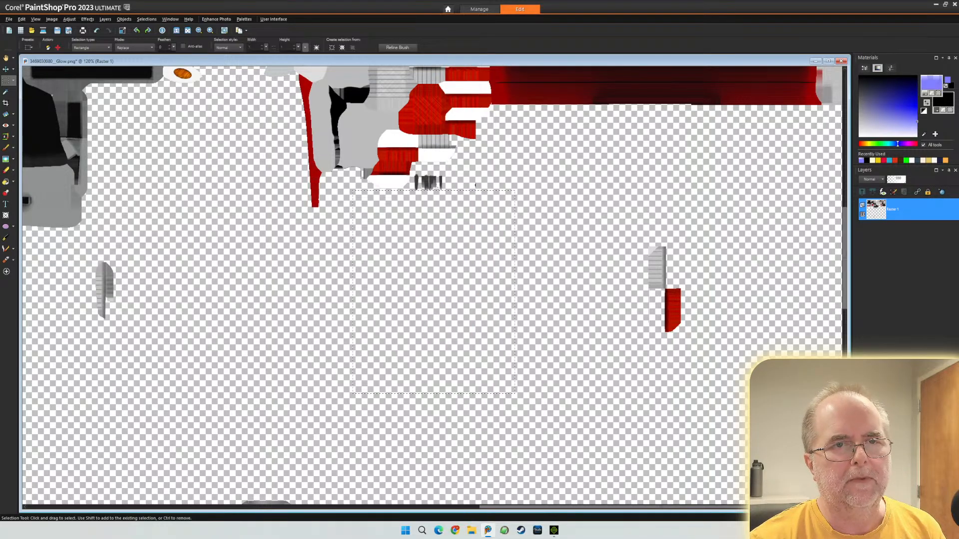
- Erase the large dark grey panel with red stripes, first its right part and then its left, with rectangular selections
{"action": "scroll", "coordinate": [435, 285], "scroll_direction": "up", "scroll_amount": 5}
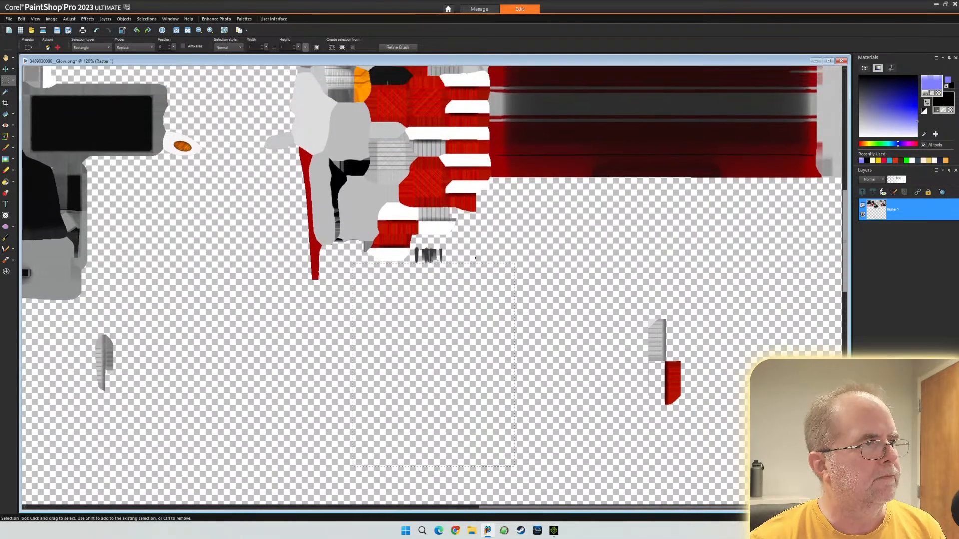
{"action": "scroll", "coordinate": [434, 285], "scroll_direction": "up", "scroll_amount": 8}
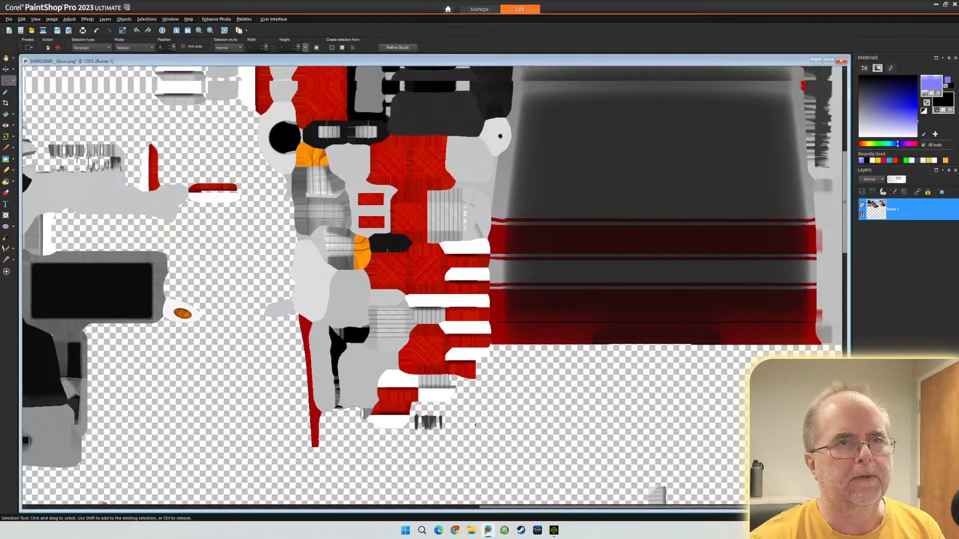
{"action": "scroll", "coordinate": [434, 285], "scroll_direction": "up", "scroll_amount": 1}
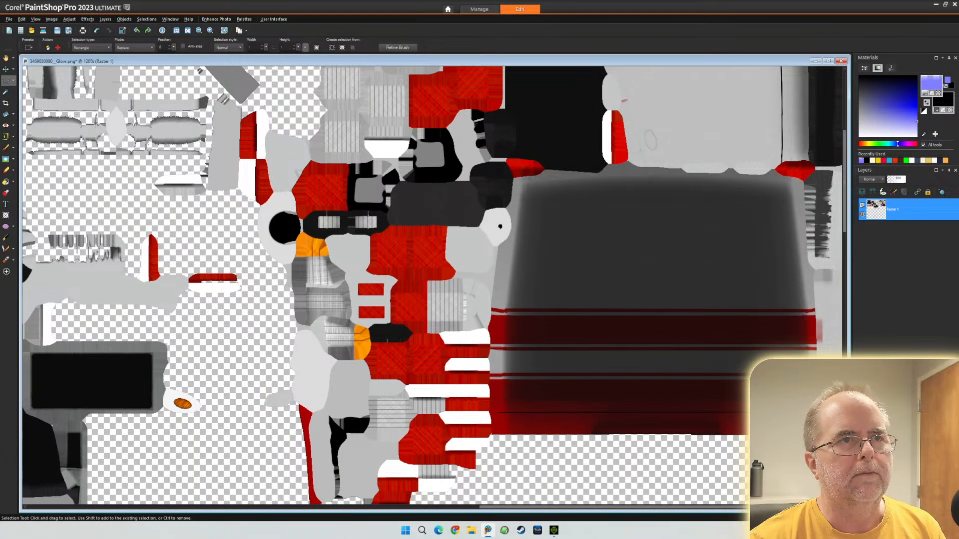
{"action": "left_click_drag", "start_coordinate": [637, 478], "coordinate": [842, 150]}
{"action": "key", "text": "Delete"}
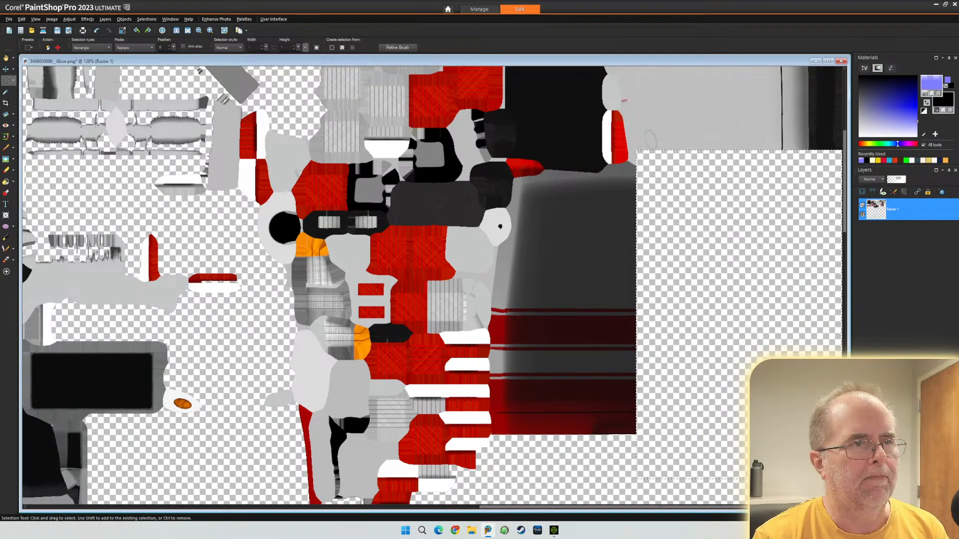
{"action": "key", "text": "ctrl+d"}
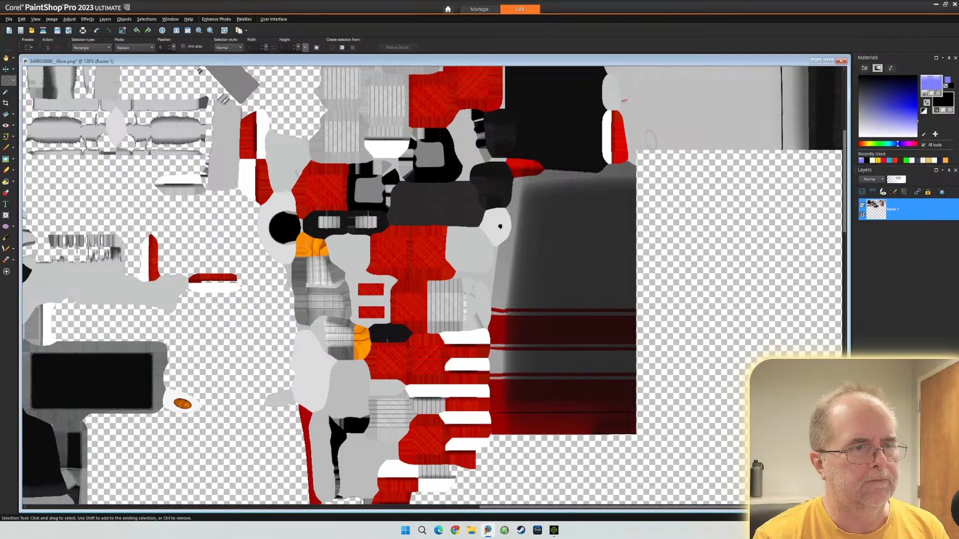
{"action": "left_click_drag", "start_coordinate": [658, 448], "coordinate": [478, 151]}
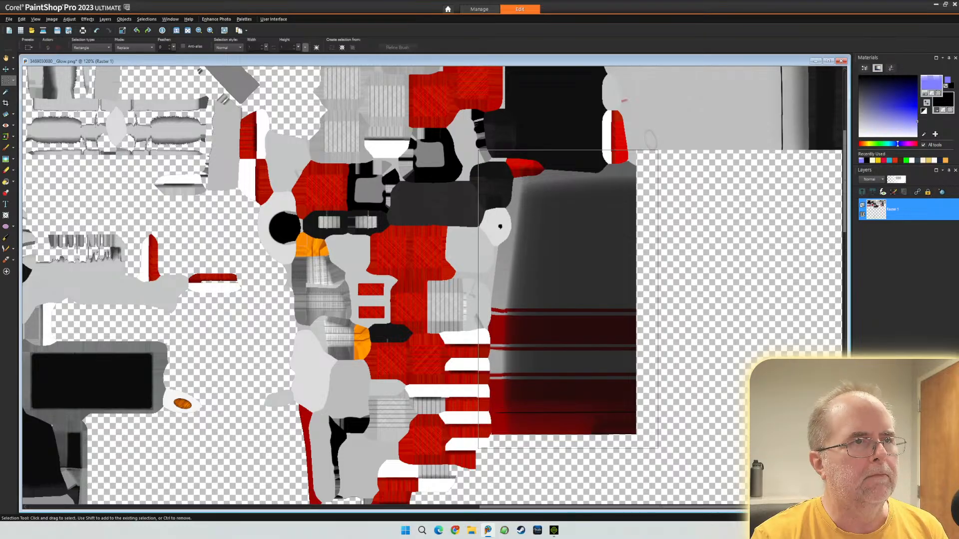
{"action": "left_click_drag", "start_coordinate": [478, 150], "coordinate": [478, 150]}
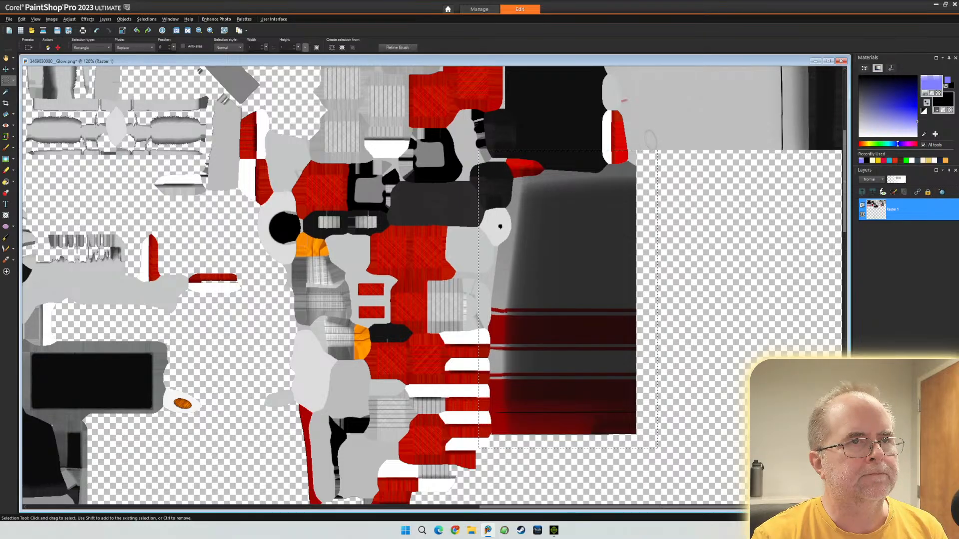
{"action": "key", "text": "Delete"}
- Erase the right part of the large light grey panel and the pieces along its outer edge
{"action": "scroll", "coordinate": [148, 219], "scroll_direction": "up", "scroll_amount": 5}
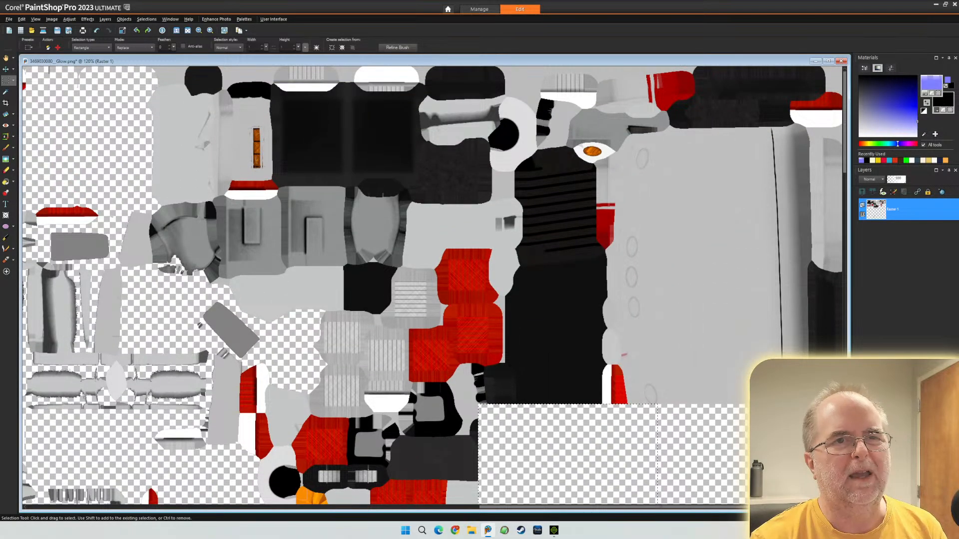
{"action": "key", "text": "ctrl+d"}
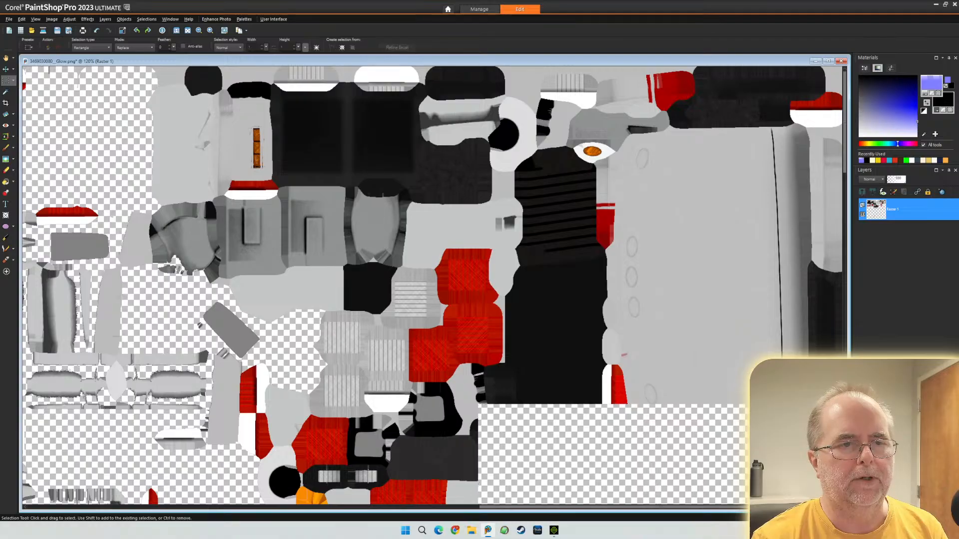
{"action": "mouse_move", "coordinate": [736, 427]}
{"action": "left_mouse_down"}
{"action": "mouse_move", "coordinate": [815, 130]}
{"action": "mouse_move", "coordinate": [843, 107]}
{"action": "left_mouse_up"}
{"action": "key", "text": "Delete"}
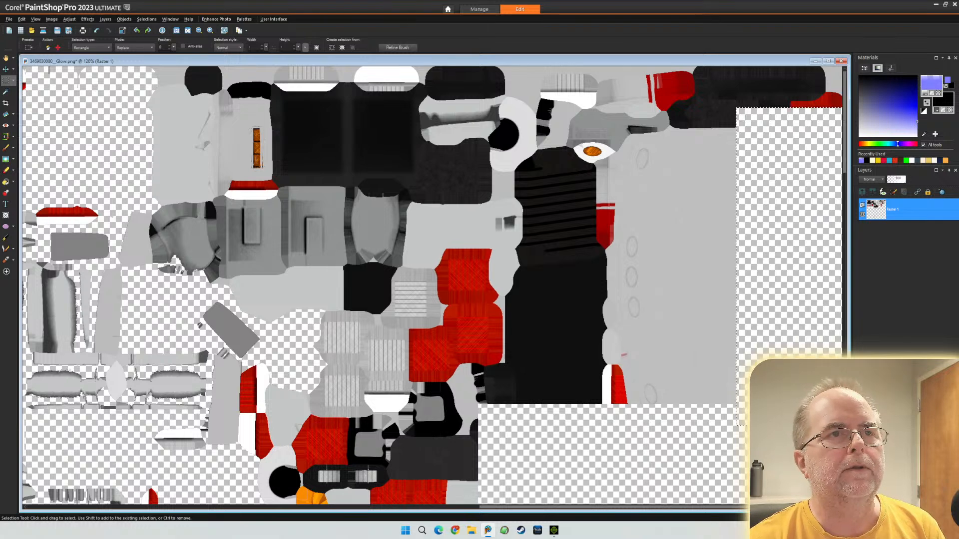
- Erase the dark strip above the red curved piece near the texture's edge using rectangular selections
{"action": "key", "text": "ctrl+d"}
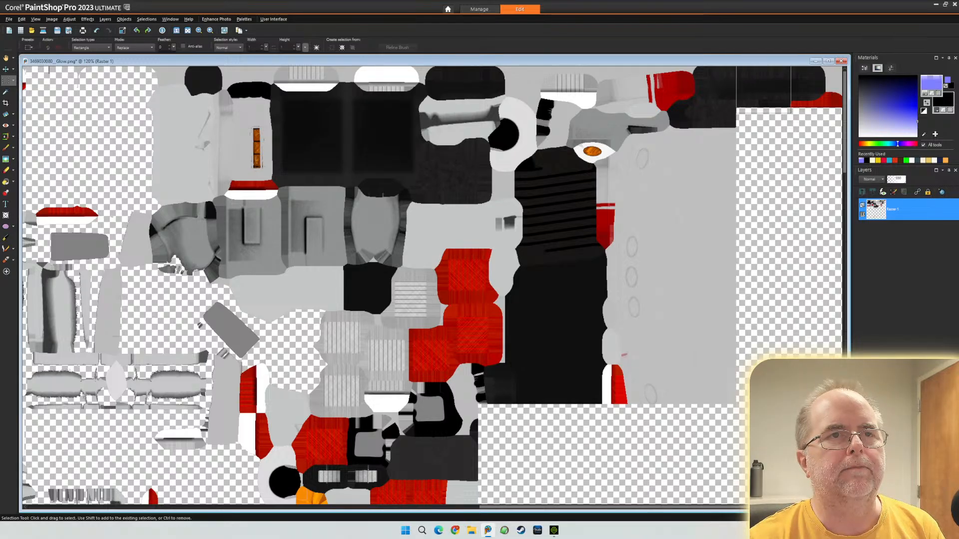
{"action": "key", "text": "Delete"}
{"action": "mouse_move", "coordinate": [790, 113]}
{"action": "left_mouse_down"}
{"action": "mouse_move", "coordinate": [774, 84]}
{"action": "mouse_move", "coordinate": [843, 66]}
{"action": "left_mouse_up"}
{"action": "key", "text": "Delete"}
{"action": "left_click_drag", "start_coordinate": [772, 92], "coordinate": [842, 73]}
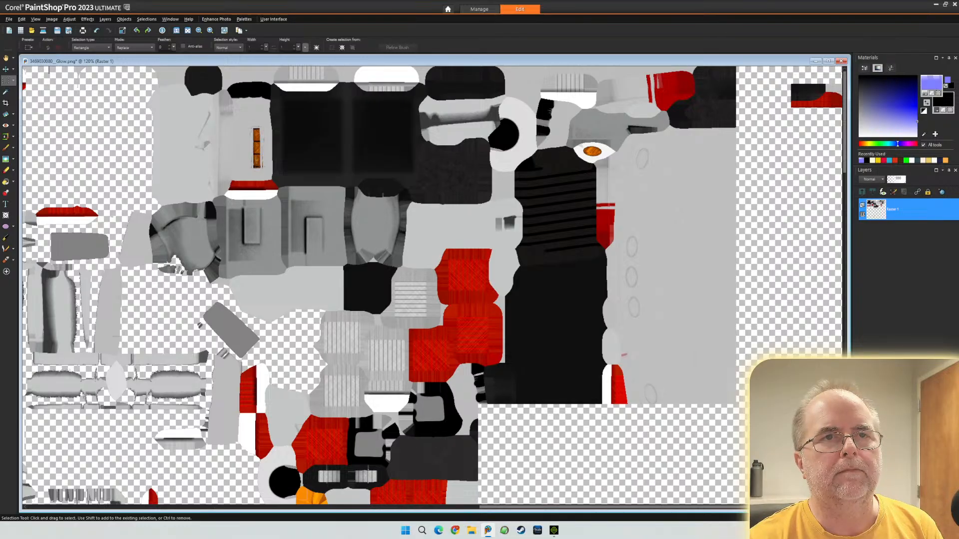
{"action": "key", "text": "Delete"}
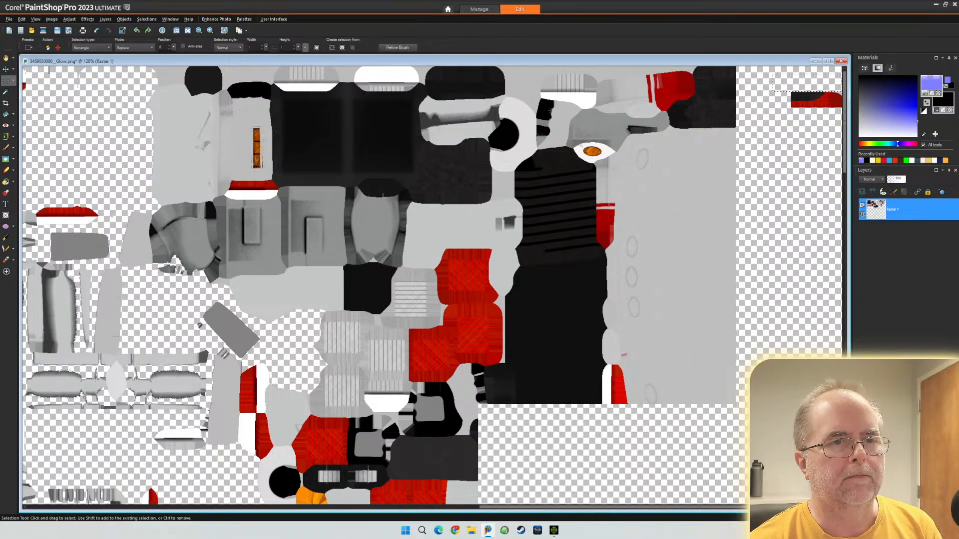
- Erase the rest of the large light grey panel with the pieces above it, and the white strip just beneath the small ribbed piece
{"action": "left_click_drag", "start_coordinate": [748, 417], "coordinate": [604, 66]}
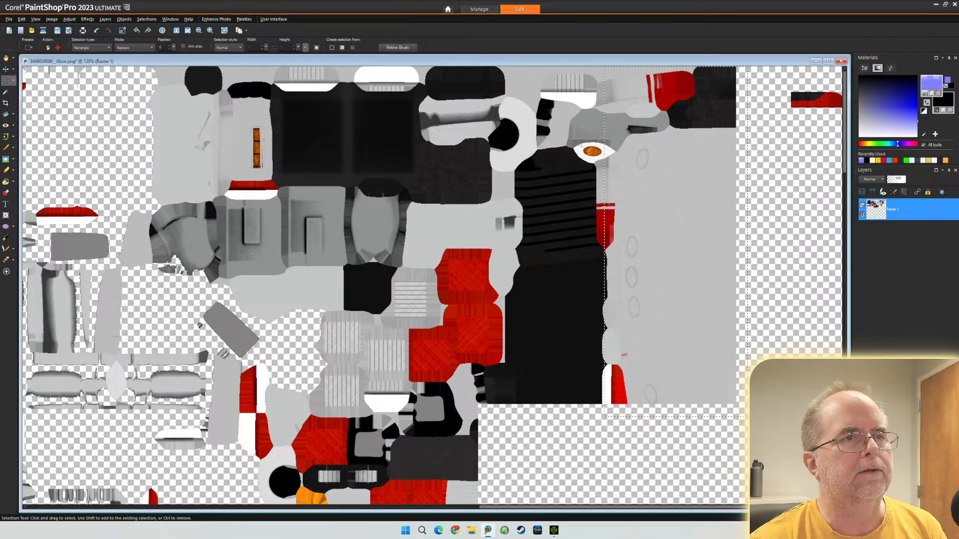
{"action": "key", "text": "Delete"}
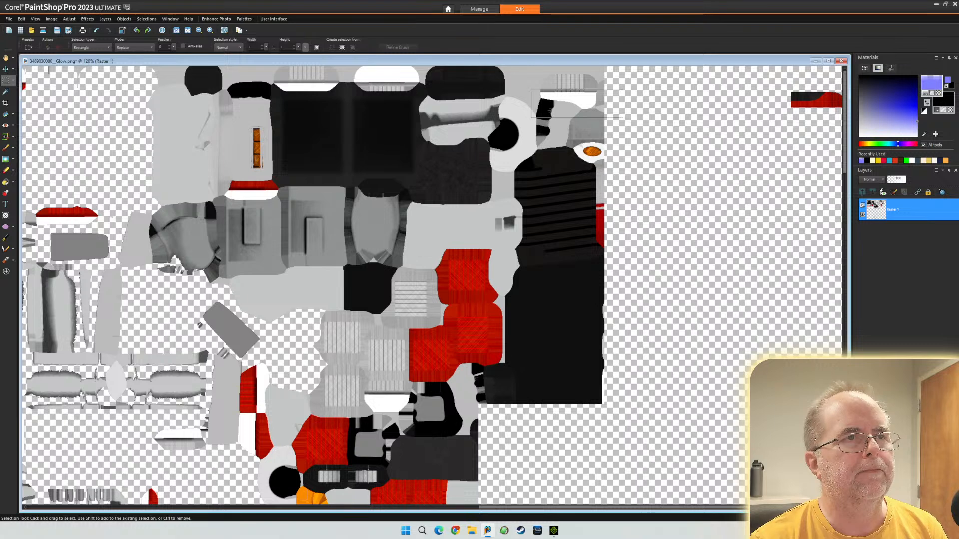
{"action": "key", "text": "Delete"}
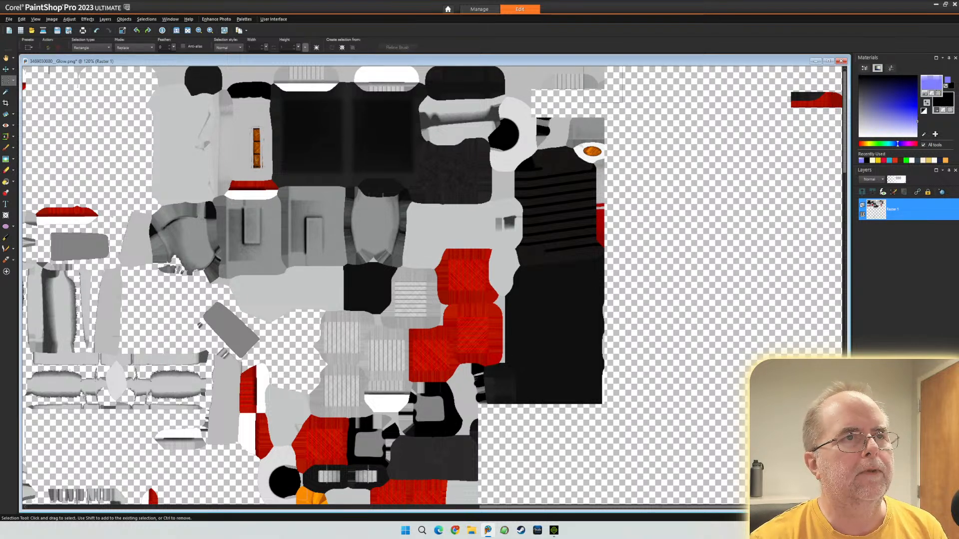
- Trim away the grey margins around the small ribbed piece with rectangular selections, keeping the ribbed area
{"action": "left_click_drag", "start_coordinate": [583, 67], "coordinate": [622, 103]}
{"action": "key", "text": "Delete"}
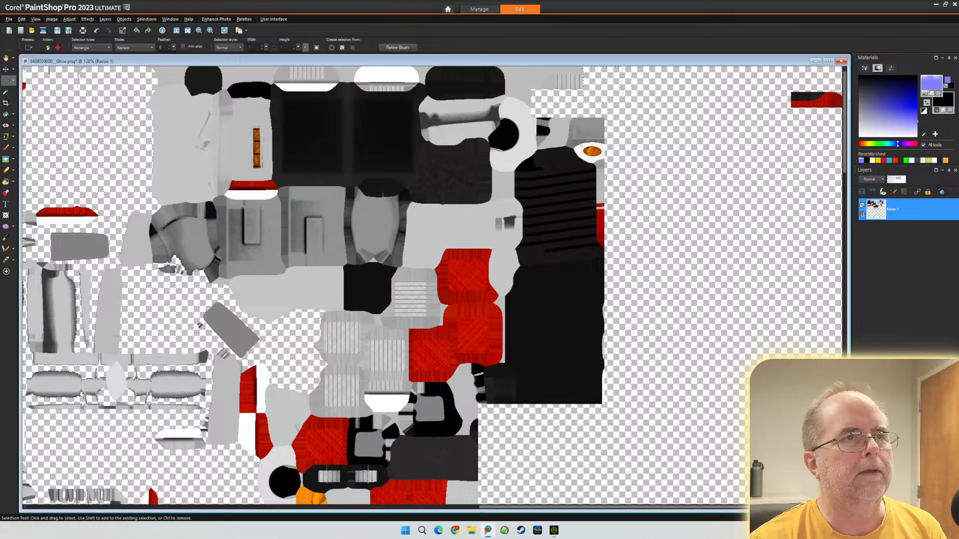
{"action": "left_click_drag", "start_coordinate": [554, 74], "coordinate": [556, 66]}
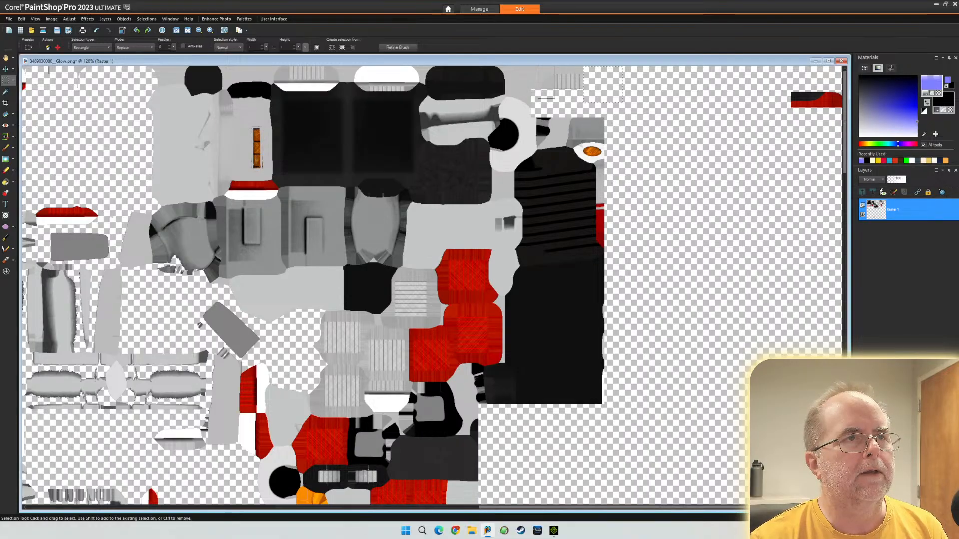
{"action": "key", "text": "Delete"}
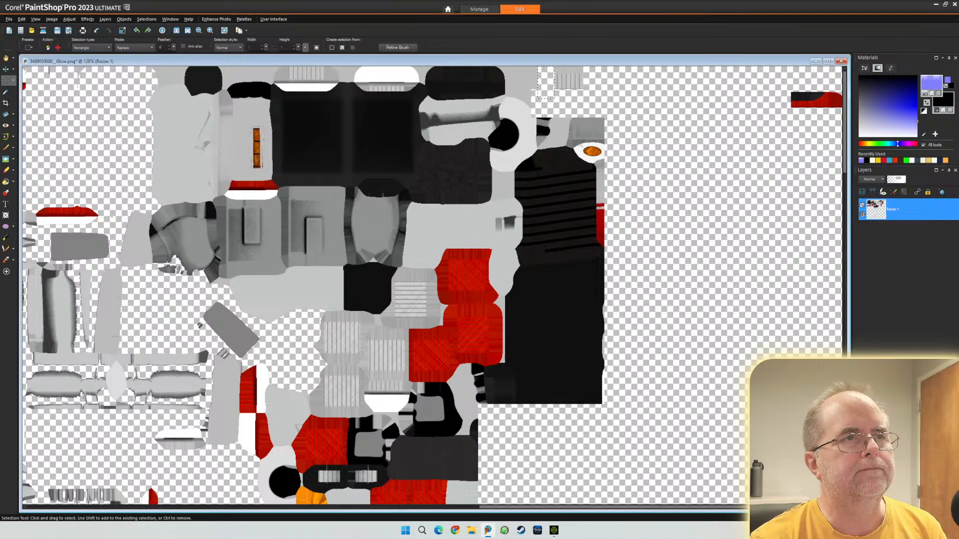
{"action": "left_click_drag", "start_coordinate": [587, 73], "coordinate": [527, 67]}
{"action": "key", "text": "Delete"}
{"action": "key", "text": "ctrl+d"}
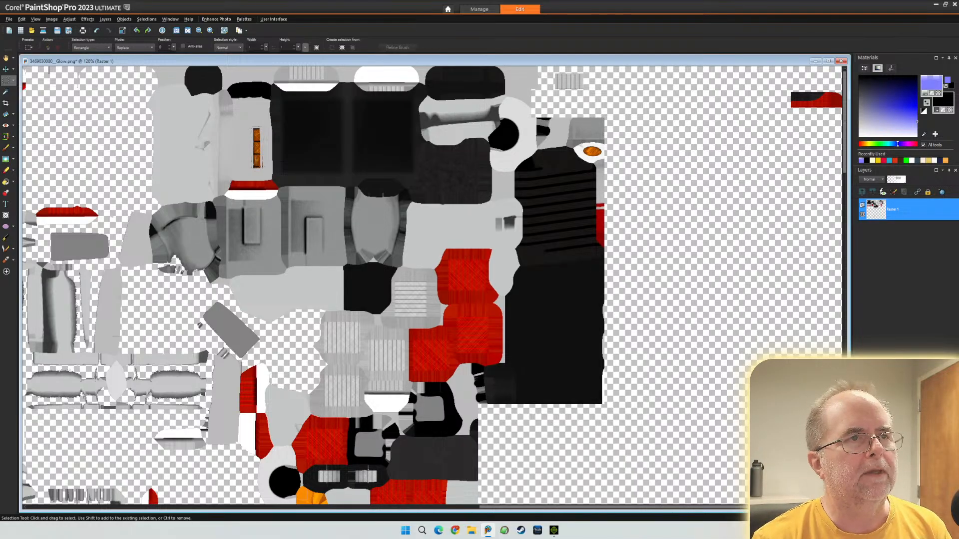
- Erase the grey pieces above the orange oval light and the tall black panels below it with rectangular selections
{"action": "left_click_drag", "start_coordinate": [622, 109], "coordinate": [540, 145]}
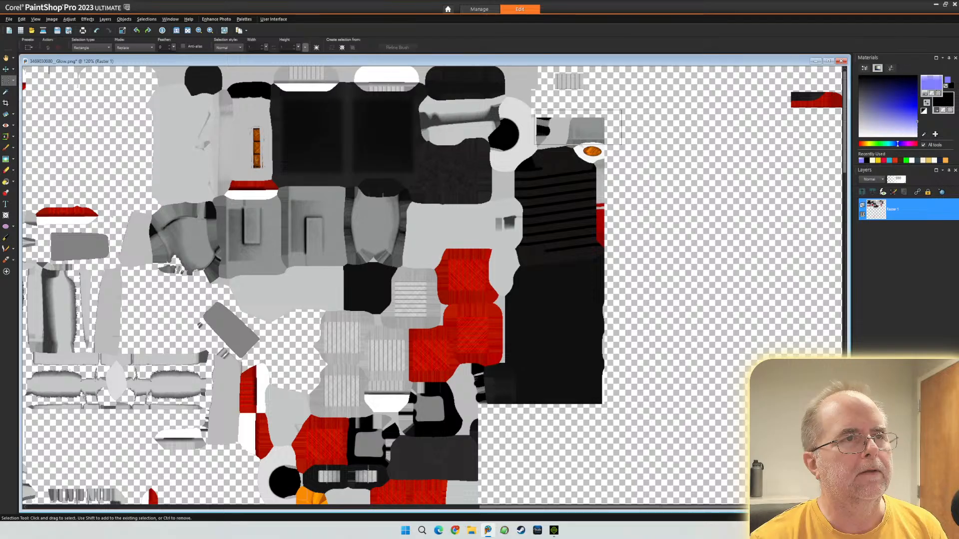
{"action": "key", "text": "Delete"}
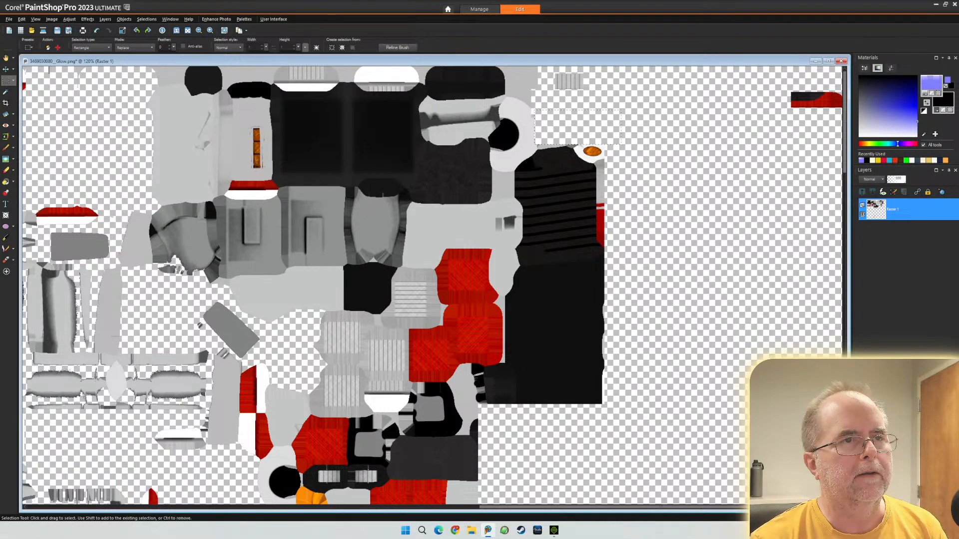
{"action": "mouse_move", "coordinate": [612, 159]}
{"action": "left_mouse_down"}
{"action": "mouse_move", "coordinate": [557, 241]}
{"action": "mouse_move", "coordinate": [544, 422]}
{"action": "mouse_move", "coordinate": [488, 437]}
{"action": "left_mouse_up"}
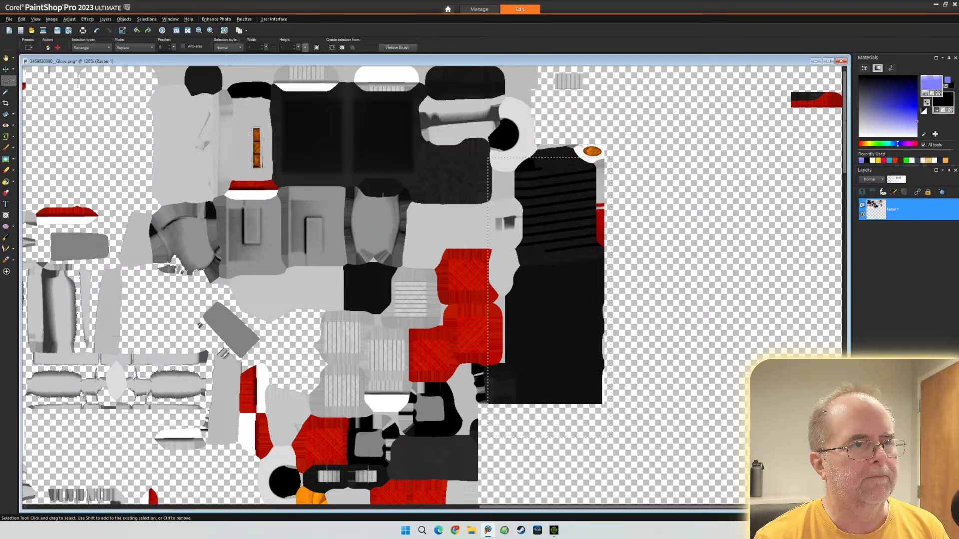
{"action": "key", "text": "Delete"}
{"action": "key", "text": "ctrl+d"}
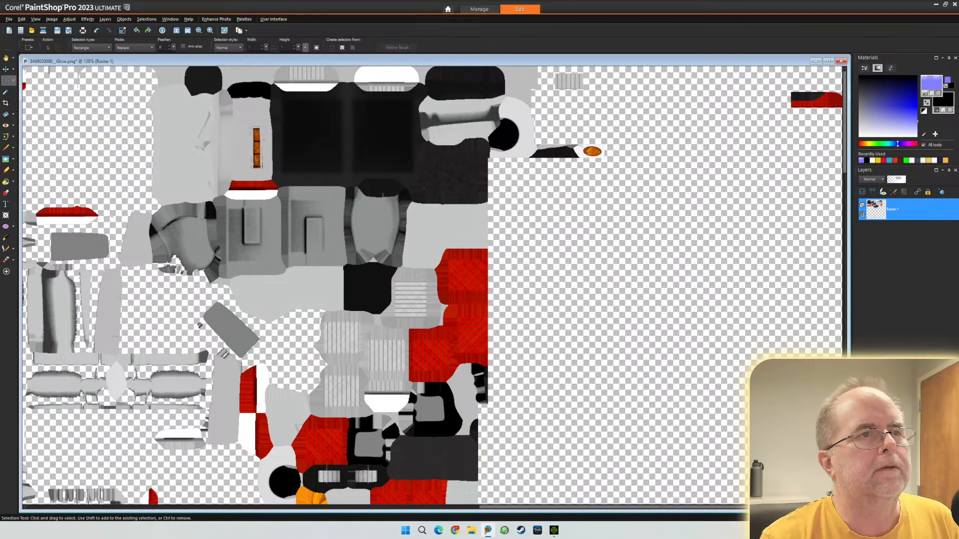
- Erase the dark sliver beside the orange oval light, and remove the dark area above the red curved piece with the Magic Wand
{"action": "left_click_drag", "start_coordinate": [541, 132], "coordinate": [581, 170]}
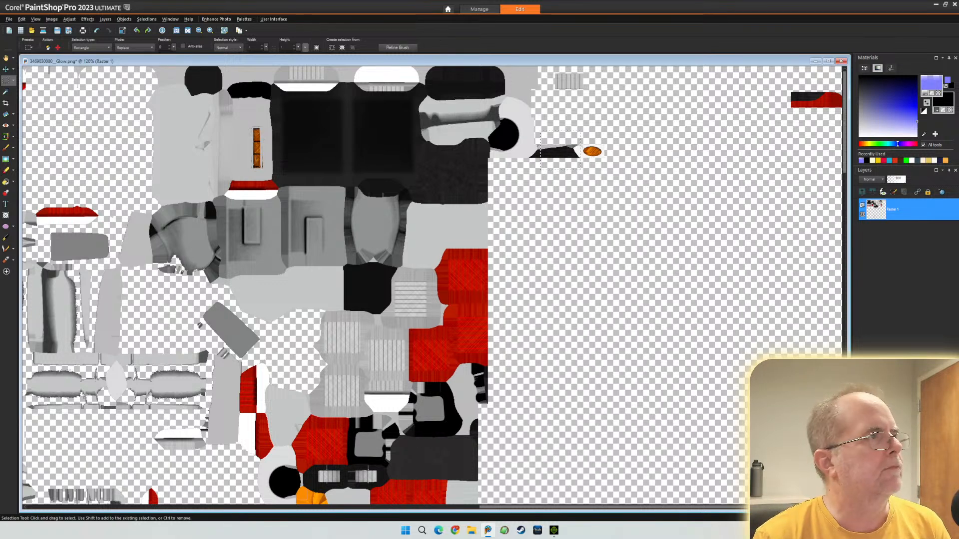
{"action": "key", "text": "Delete"}
{"action": "left_click", "coordinate": [7, 80]}
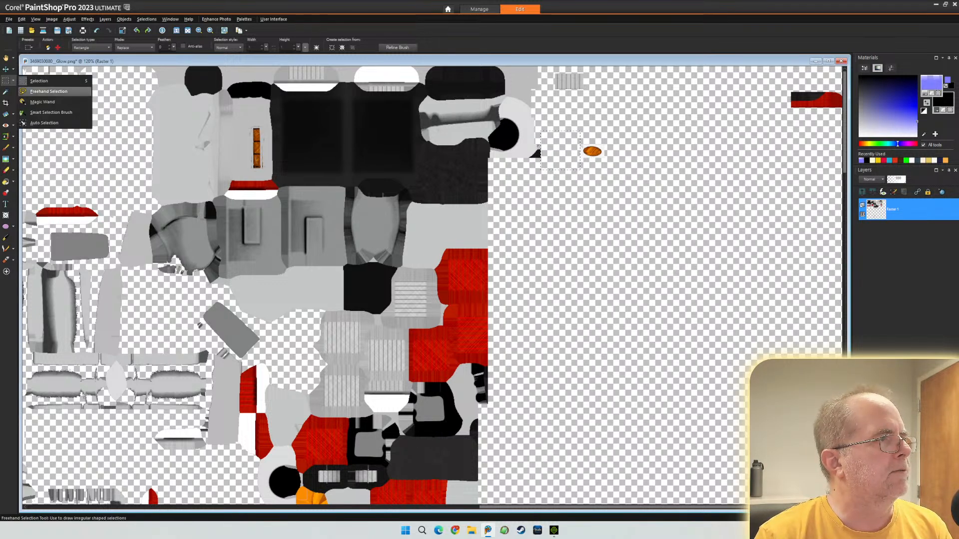
{"action": "left_click", "coordinate": [43, 102]}
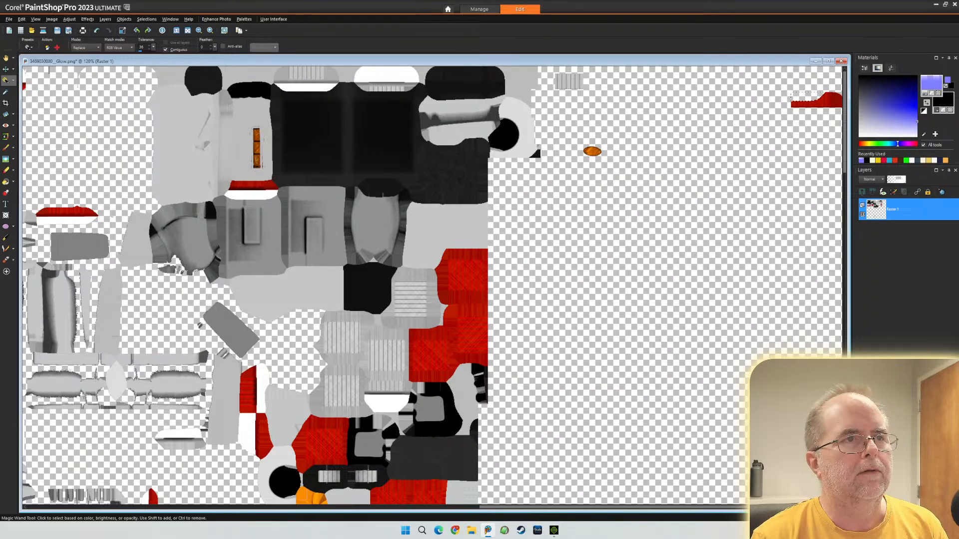
- Save the edited texture as a PNG under its existing Glow file name, replacing the old file
{"action": "scroll", "coordinate": [147, 219], "scroll_direction": "down", "scroll_amount": 15}
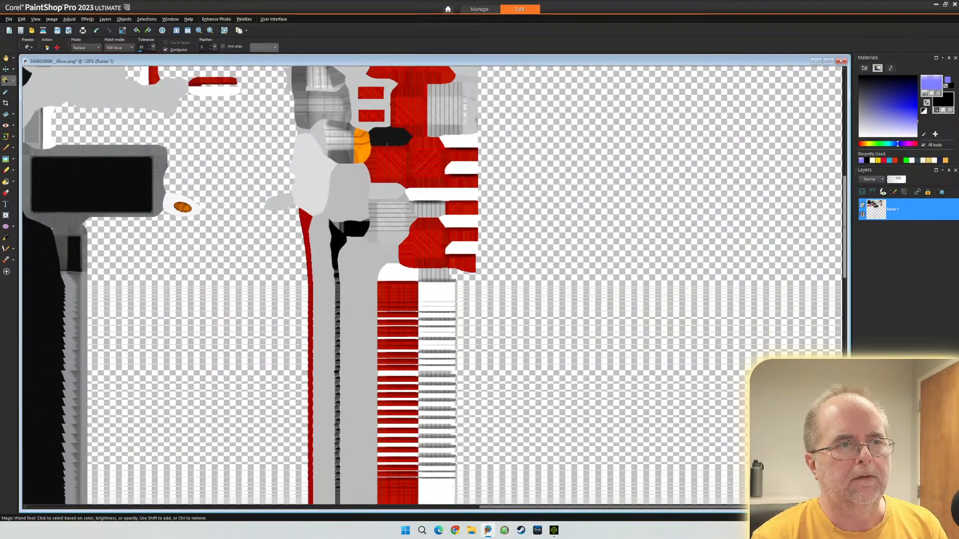
{"action": "scroll", "coordinate": [148, 219], "scroll_direction": "down", "scroll_amount": 5}
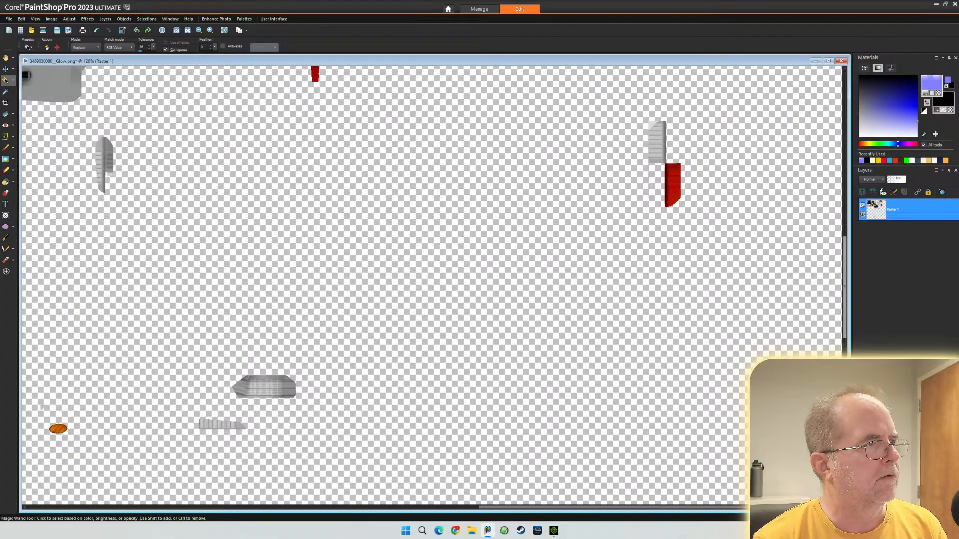
{"action": "scroll", "coordinate": [148, 219], "scroll_direction": "up", "scroll_amount": 6}
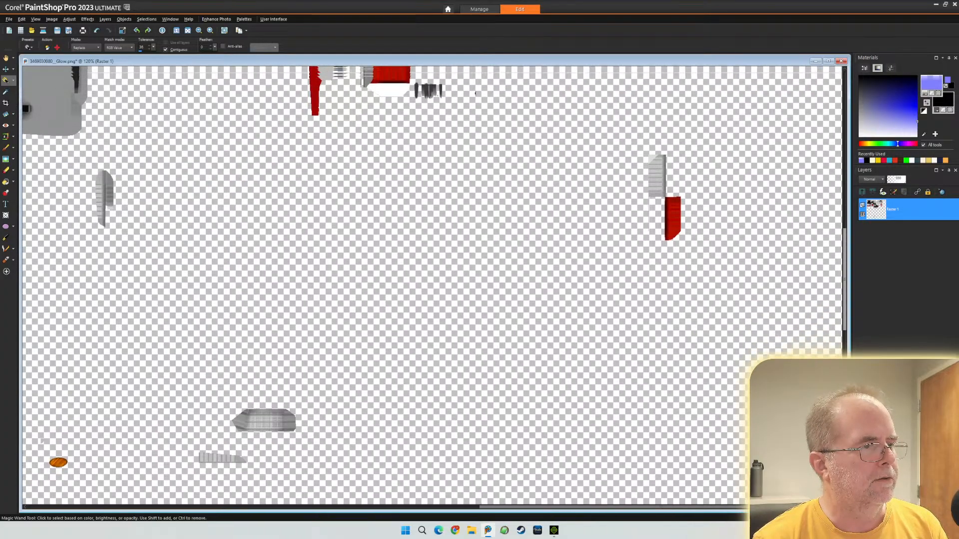
{"action": "scroll", "coordinate": [148, 219], "scroll_direction": "up", "scroll_amount": 8}
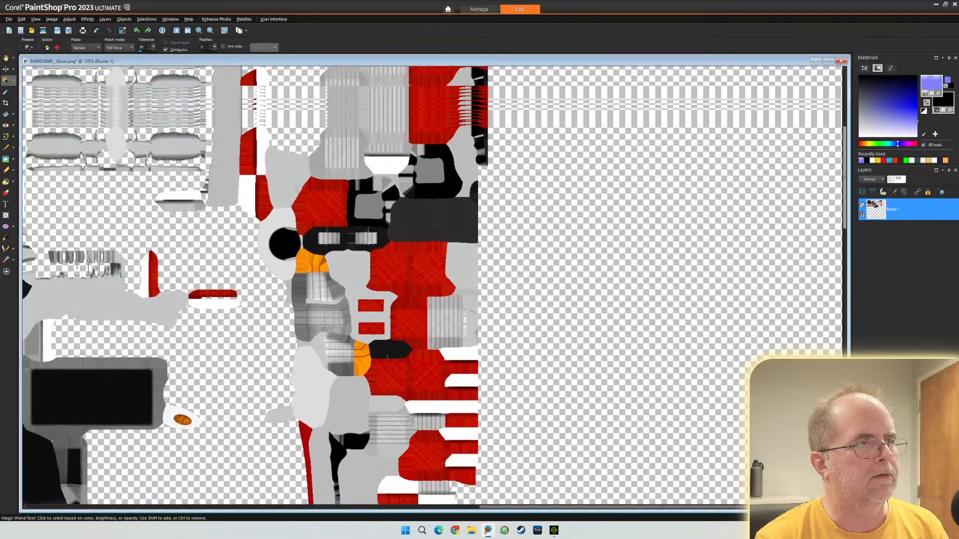
{"action": "scroll", "coordinate": [148, 219], "scroll_direction": "up", "scroll_amount": 3}
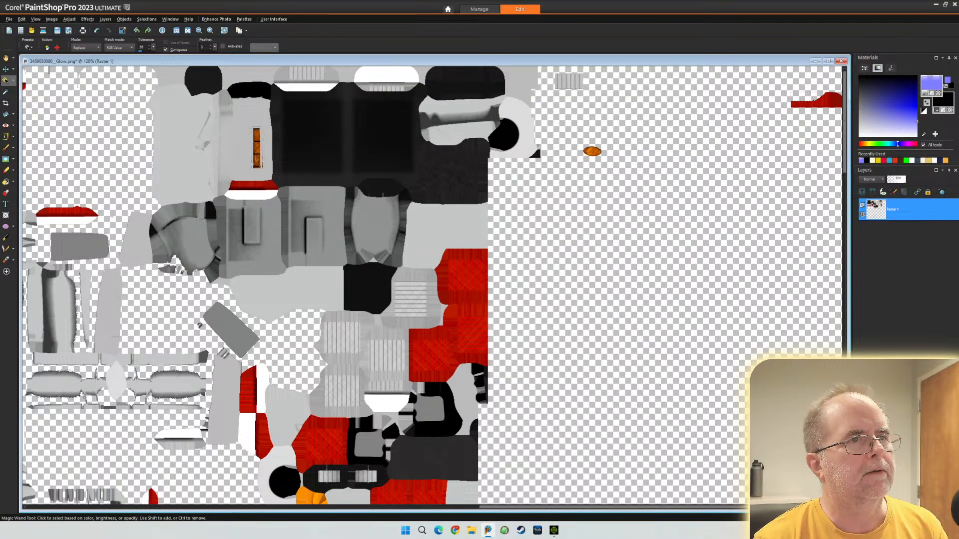
{"action": "left_click", "coordinate": [9, 19]}
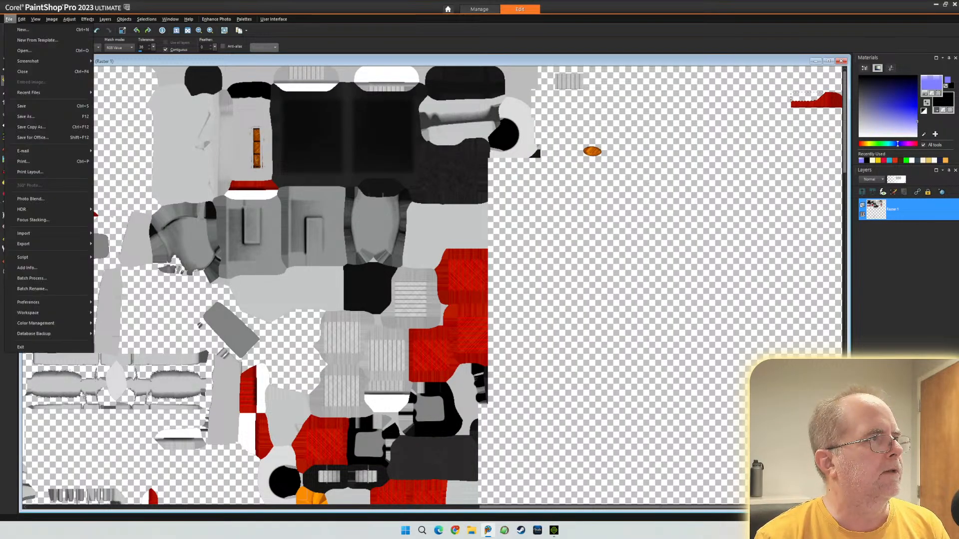
{"action": "left_click", "coordinate": [25, 116]}
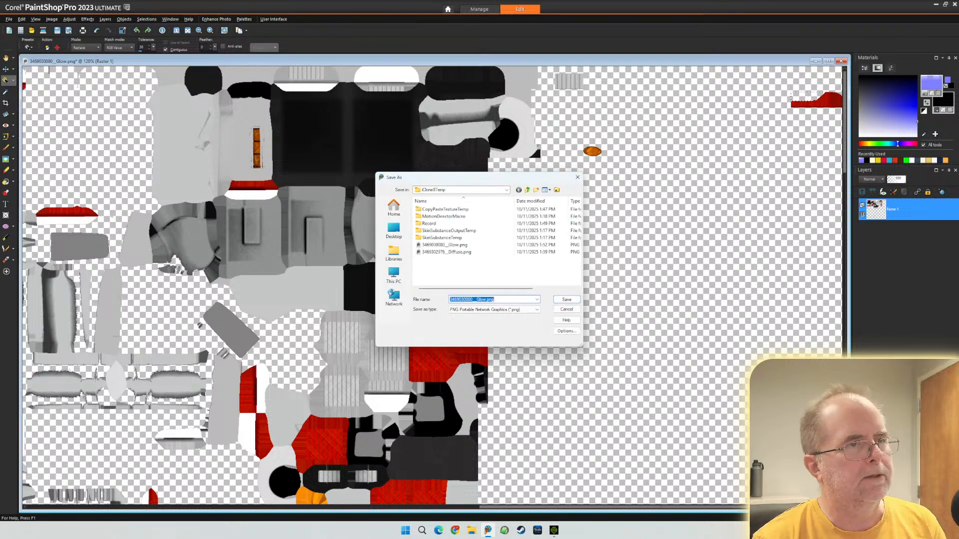
{"action": "left_click", "coordinate": [566, 300]}
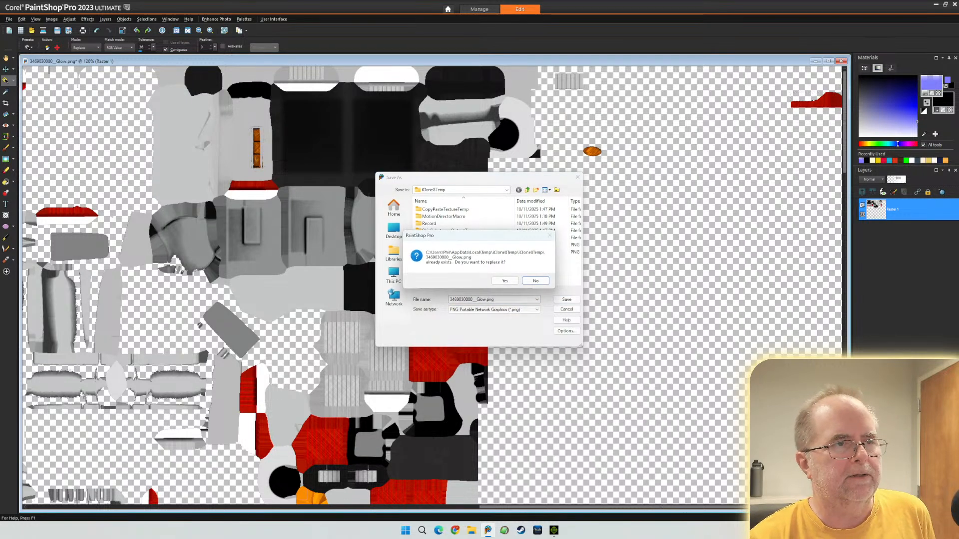
{"action": "left_click", "coordinate": [505, 281]}
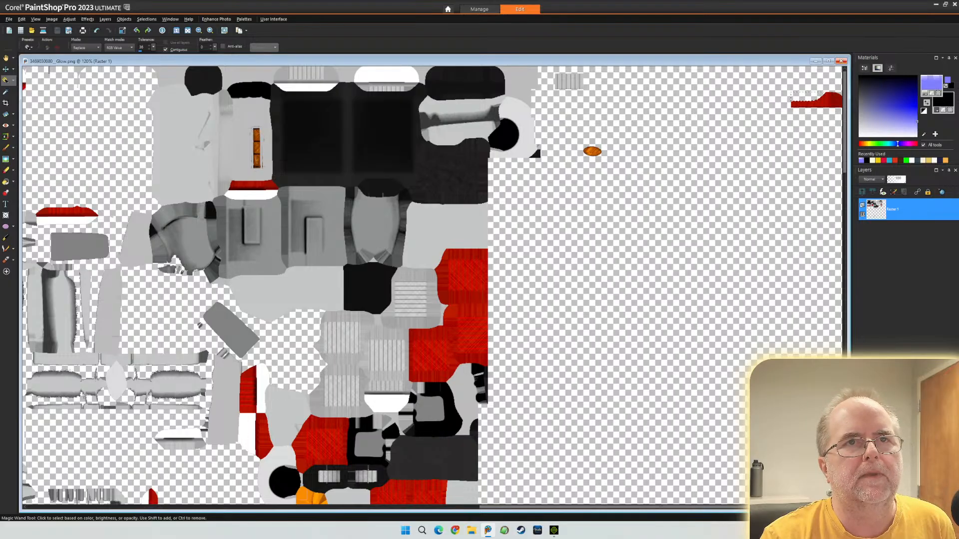
- Close the image and exit PaintShop Pro to return to iClone, and inspect the glow on the ambulance's front
{"action": "left_click", "coordinate": [842, 61]}
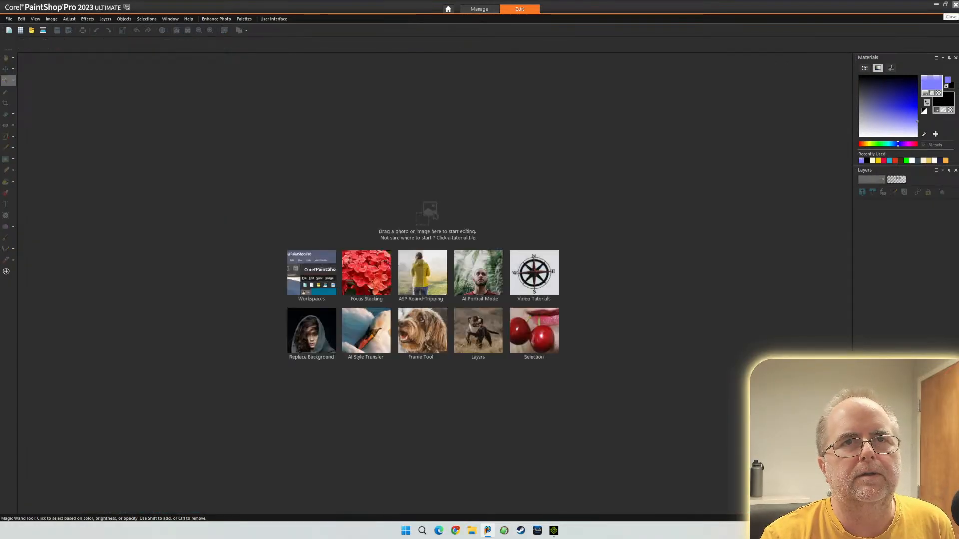
{"action": "left_click", "coordinate": [954, 5]}
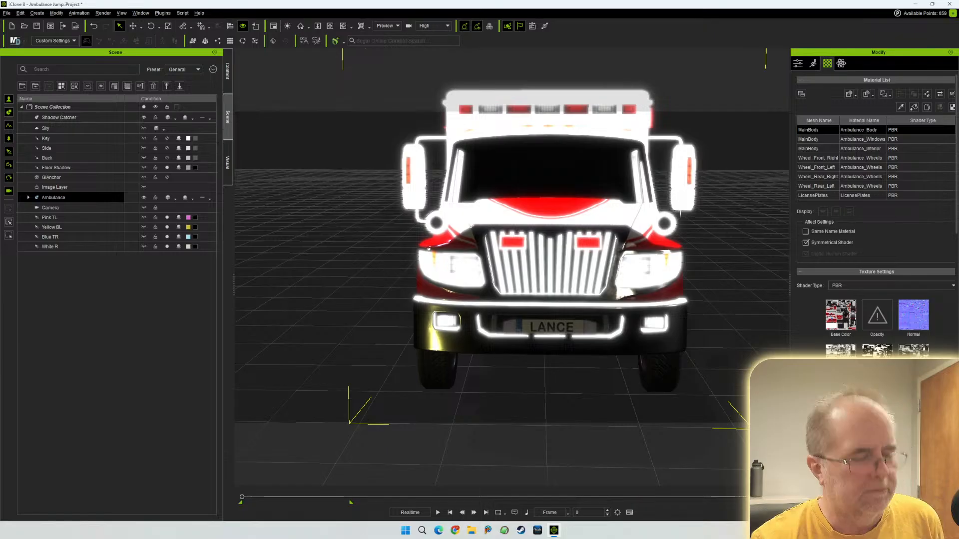
{"action": "mouse_move", "coordinate": [549, 250]}
{"action": "right_mouse_down"}
{"action": "mouse_move", "coordinate": [514, 265]}
{"action": "mouse_move", "coordinate": [429, 249]}
{"action": "mouse_move", "coordinate": [425, 215]}
{"action": "mouse_move", "coordinate": [429, 202]}
{"action": "mouse_move", "coordinate": [482, 237]}
{"action": "mouse_move", "coordinate": [434, 265]}
{"action": "mouse_move", "coordinate": [447, 272]}
{"action": "mouse_move", "coordinate": [539, 234]}
{"action": "mouse_move", "coordinate": [664, 220]}
{"action": "mouse_move", "coordinate": [664, 244]}
{"action": "mouse_move", "coordinate": [624, 219]}
{"action": "mouse_move", "coordinate": [530, 243]}
{"action": "mouse_move", "coordinate": [425, 233]}
{"action": "mouse_move", "coordinate": [554, 243]}
{"action": "right_mouse_up"}
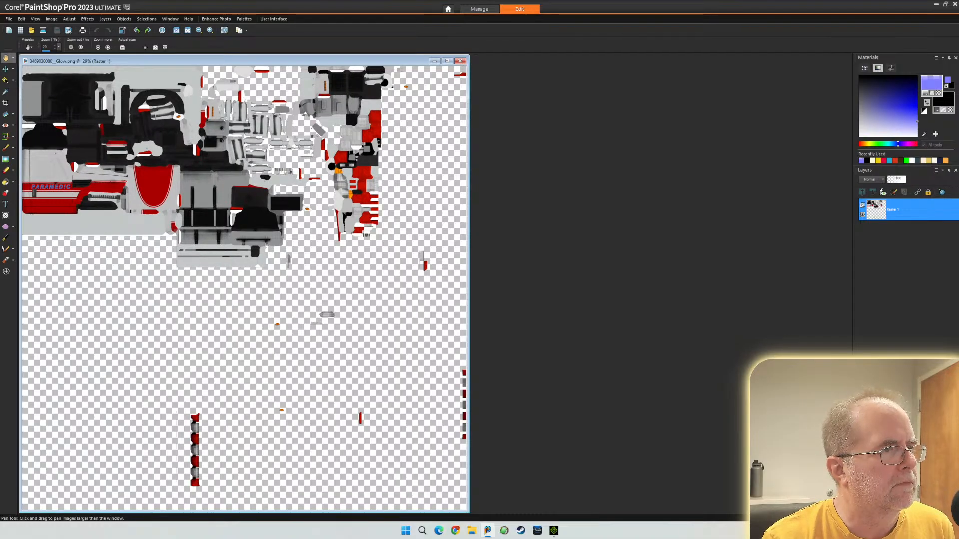
- Erase the lower block of grey and black panels below the dark rectangular panels with a rectangular selection
{"action": "scroll", "coordinate": [75, 269], "scroll_direction": "up", "scroll_amount": 6}
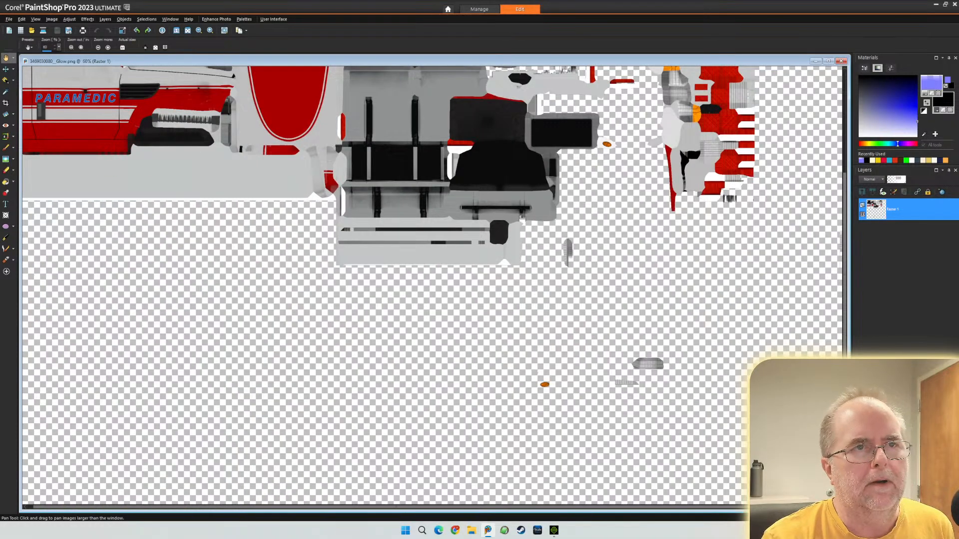
{"action": "scroll", "coordinate": [522, 216], "scroll_direction": "up", "scroll_amount": 2}
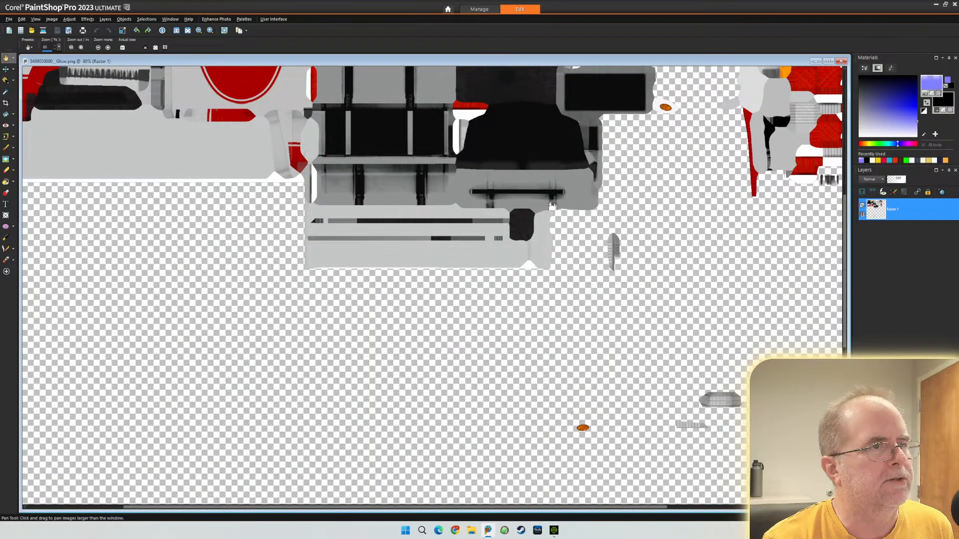
{"action": "left_click", "coordinate": [13, 80]}
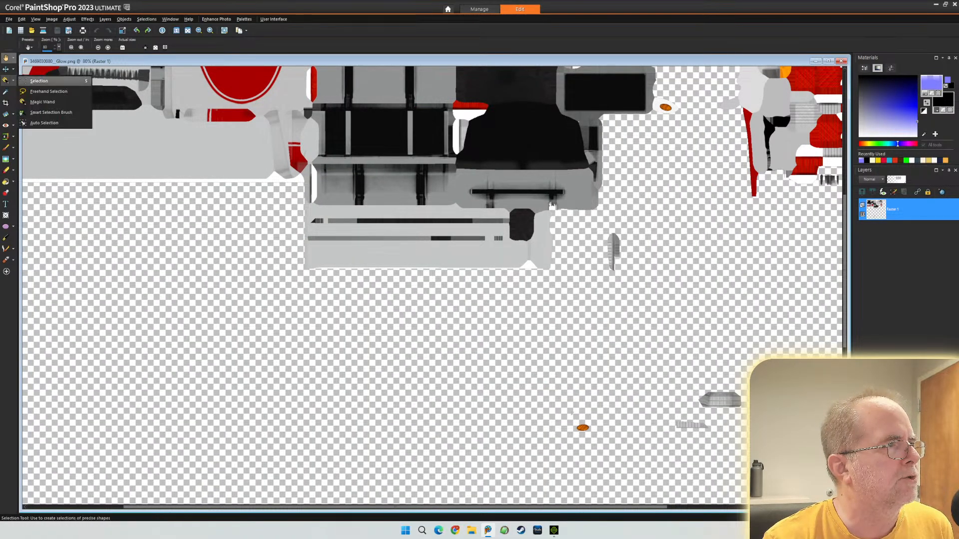
{"action": "left_click", "coordinate": [40, 82]}
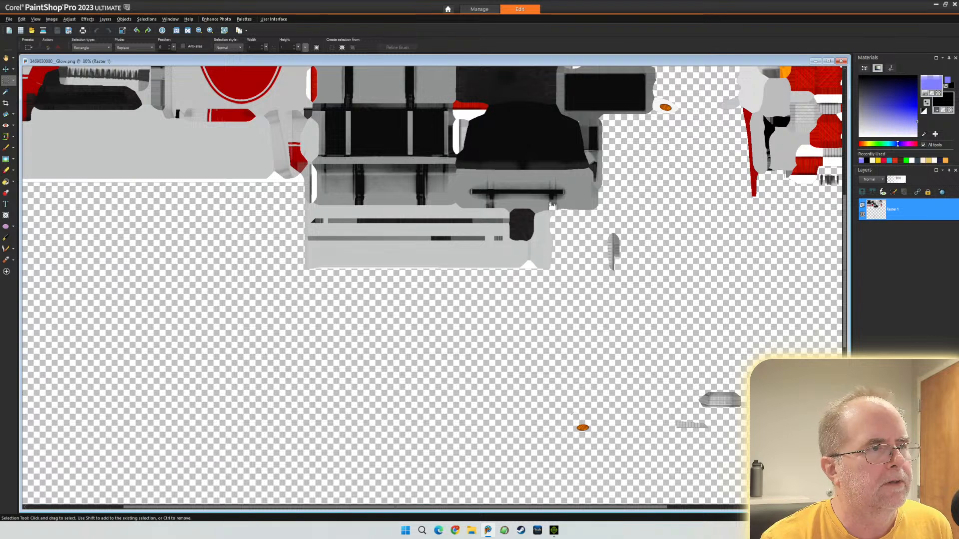
{"action": "left_click_drag", "start_coordinate": [295, 285], "coordinate": [604, 99]}
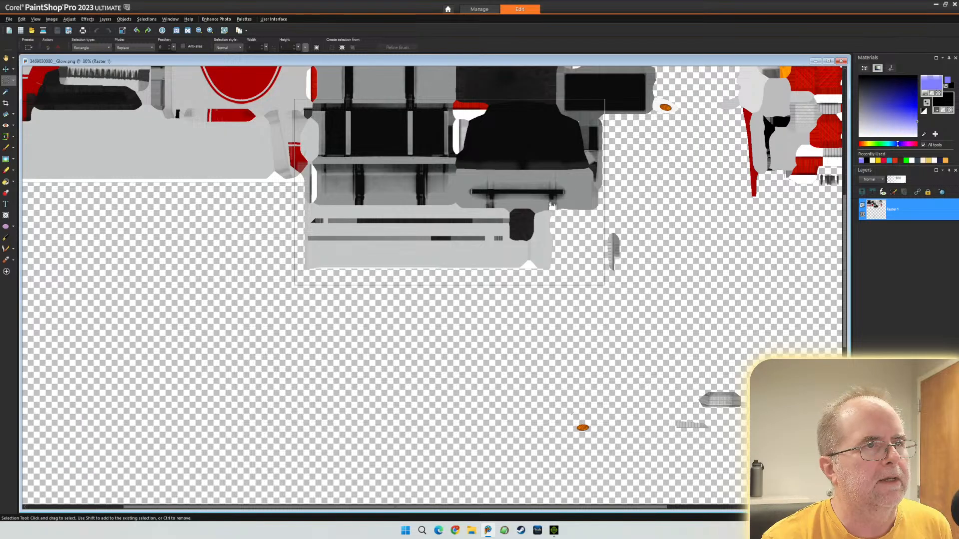
{"action": "left_click_drag", "start_coordinate": [604, 99], "coordinate": [605, 108]}
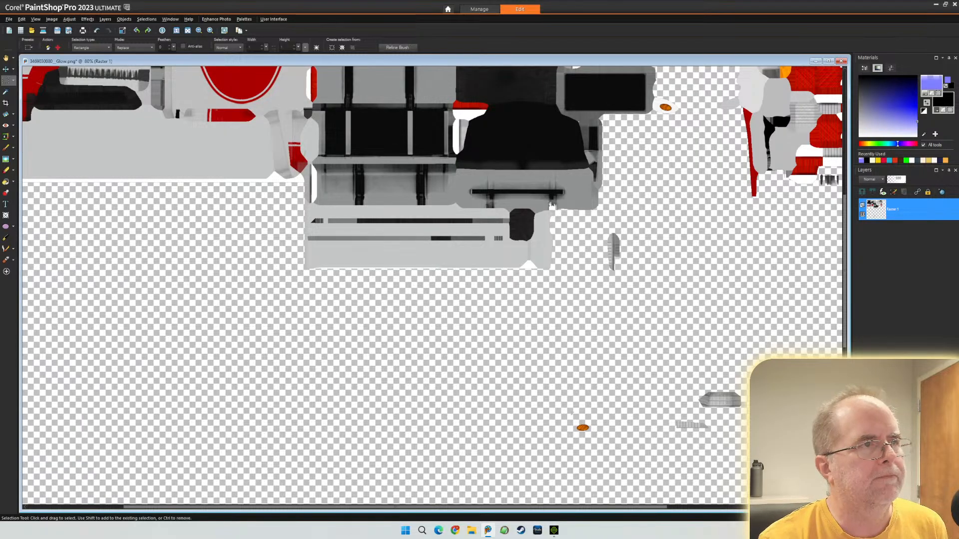
{"action": "key", "text": "Delete"}
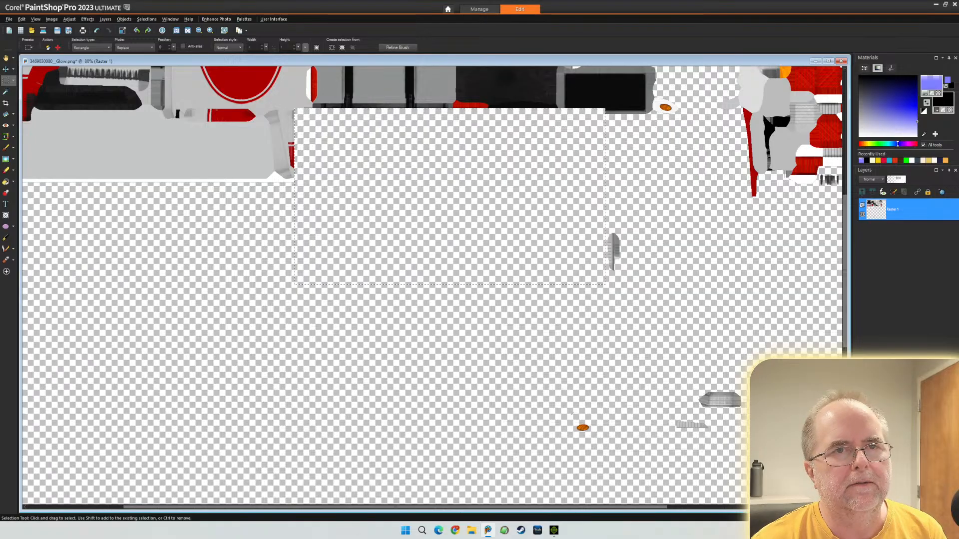
- Erase the block of grey, black and metallic pieces between the red hood and the small orange oval with a rectangular selection
{"action": "scroll", "coordinate": [435, 284], "scroll_direction": "up", "scroll_amount": 3}
{"action": "scroll", "coordinate": [434, 285], "scroll_direction": "up", "scroll_amount": 6}
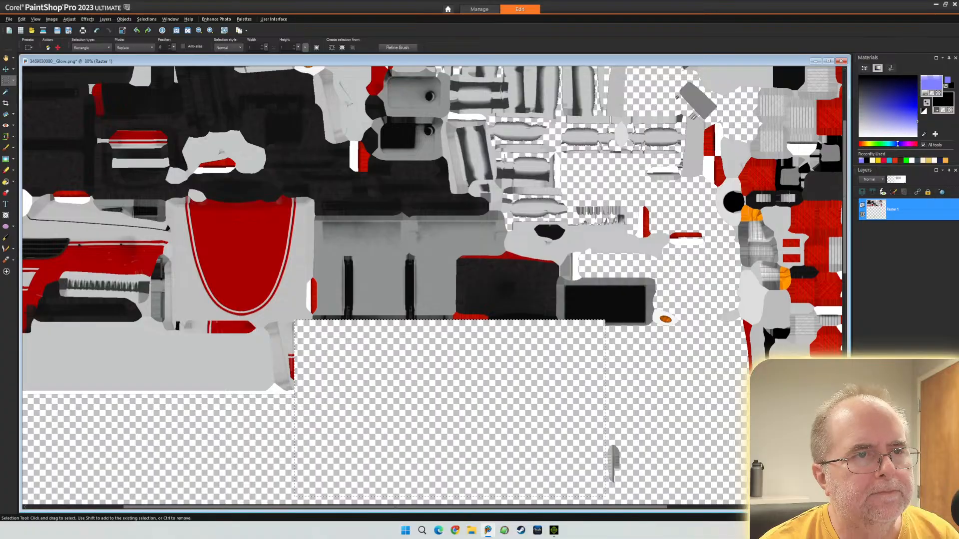
{"action": "left_click_drag", "start_coordinate": [657, 337], "coordinate": [316, 160]}
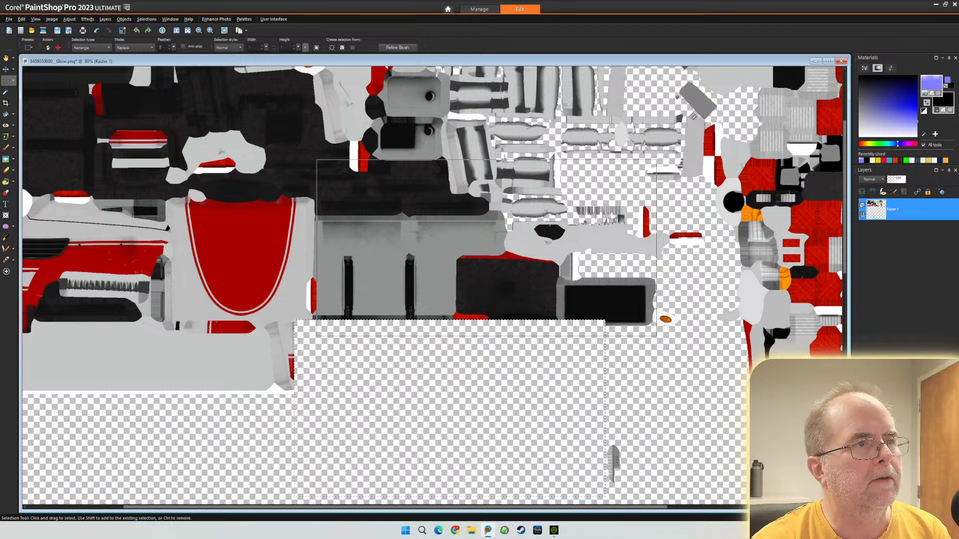
{"action": "left_click_drag", "start_coordinate": [315, 160], "coordinate": [316, 160]}
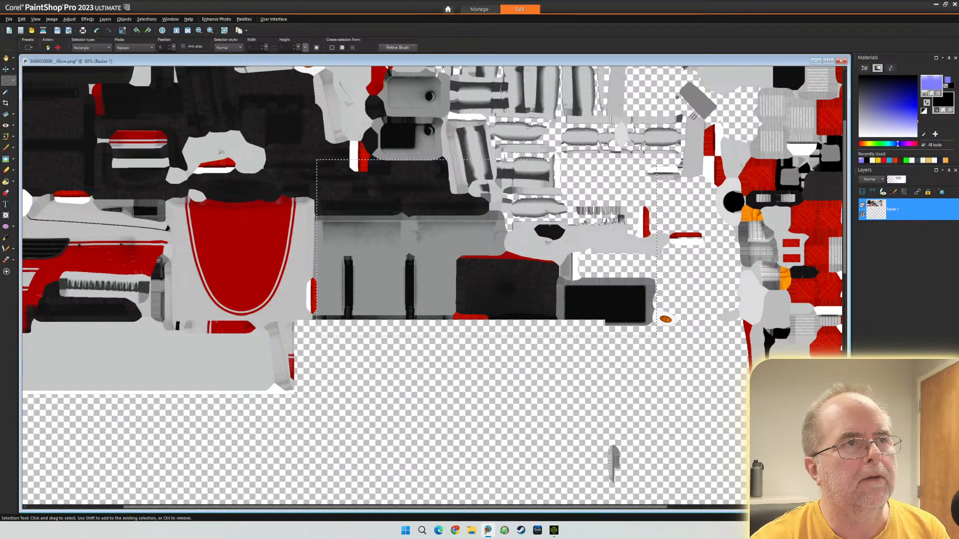
{"action": "key", "text": "Delete"}
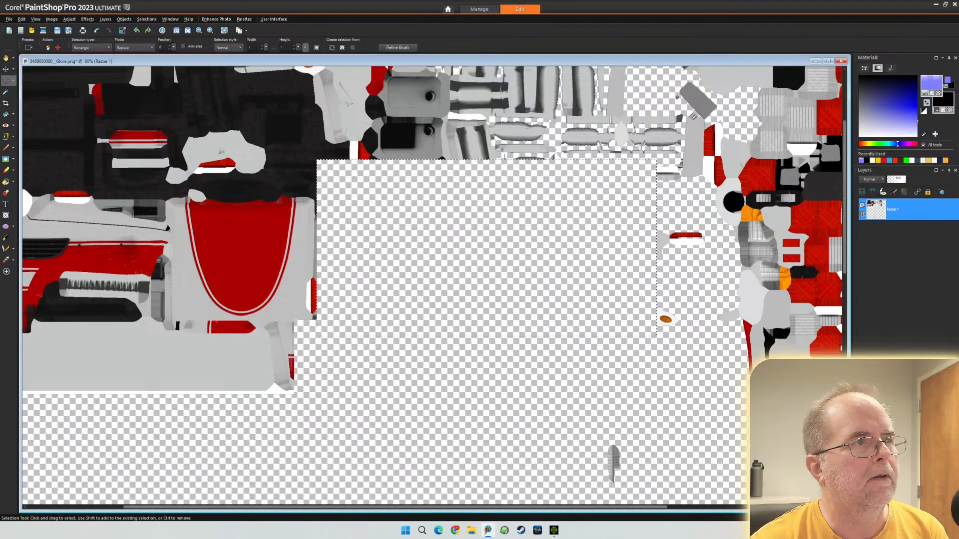
{"action": "key", "text": "ctrl+d"}
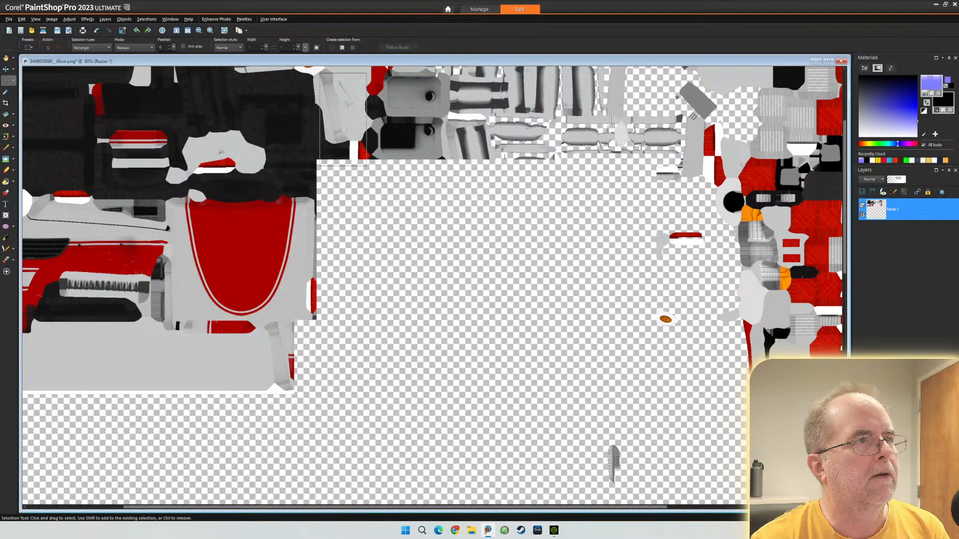
- Erase the band of grey parts above the cleared area, stopping below the orange strip, plus the leftover grey triangle beside it
{"action": "scroll", "coordinate": [282, 409], "scroll_direction": "up", "scroll_amount": 2}
{"action": "scroll", "coordinate": [282, 421], "scroll_direction": "up", "scroll_amount": 2}
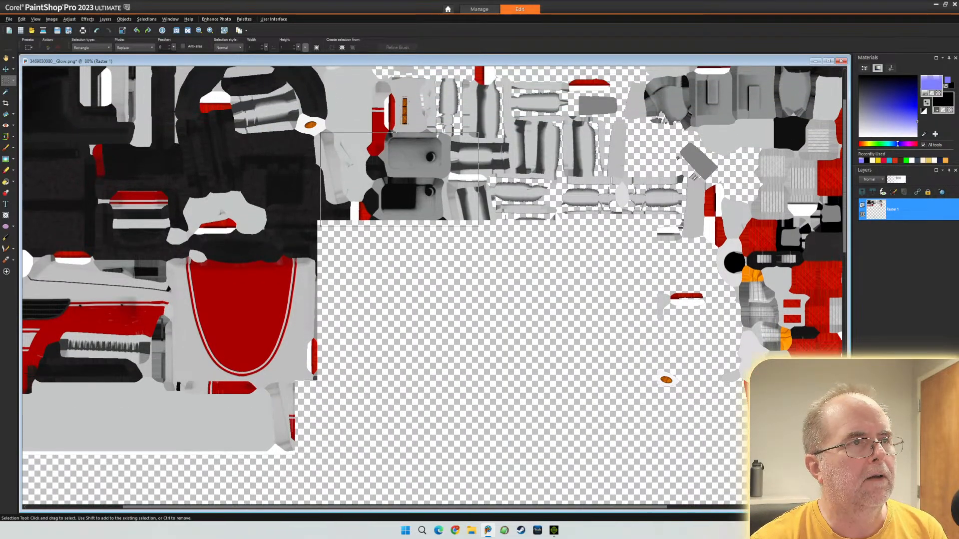
{"action": "left_click_drag", "start_coordinate": [478, 132], "coordinate": [704, 123]}
{"action": "key", "text": "Delete"}
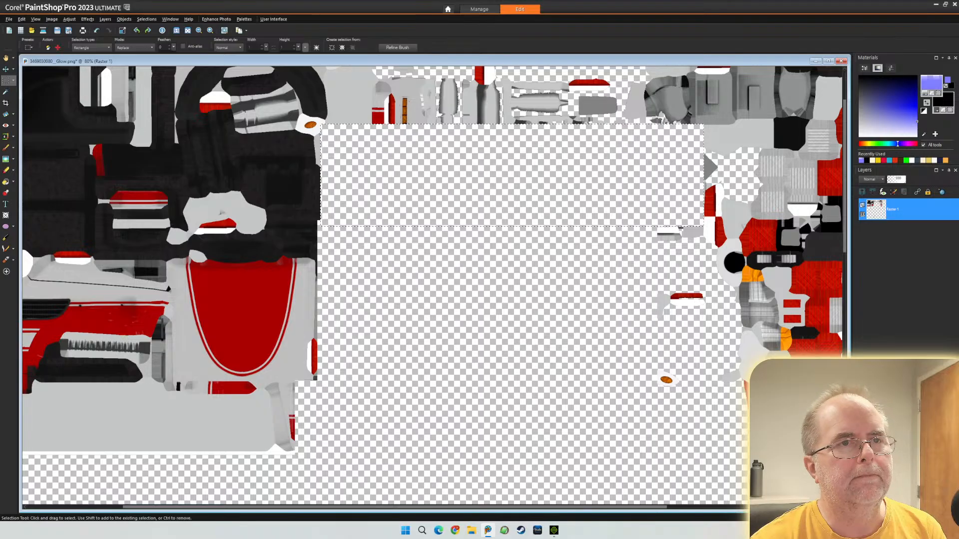
{"action": "key", "text": "ctrl+d"}
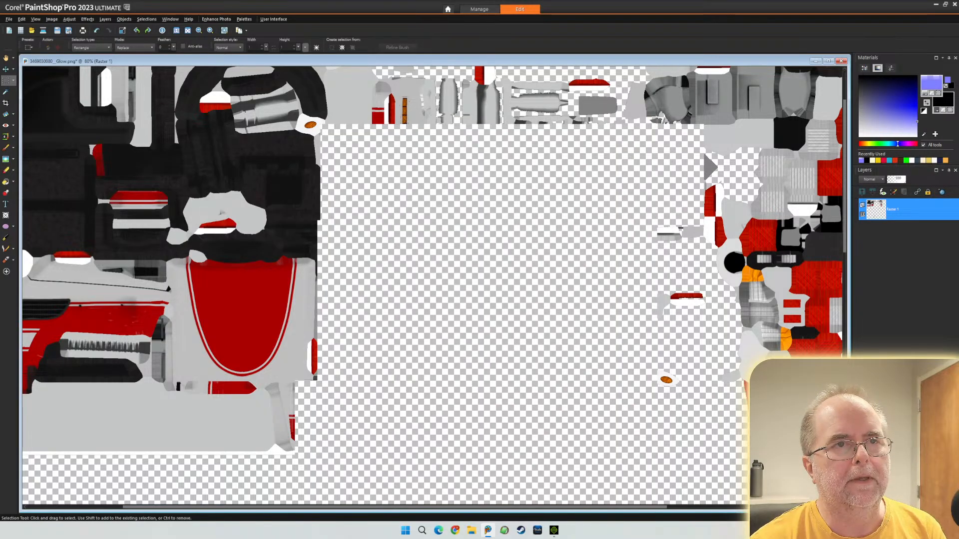
{"action": "mouse_move", "coordinate": [693, 181]}
{"action": "left_mouse_down"}
{"action": "mouse_move", "coordinate": [740, 142]}
{"action": "mouse_move", "coordinate": [742, 128]}
{"action": "left_mouse_up"}
{"action": "key", "text": "Delete"}
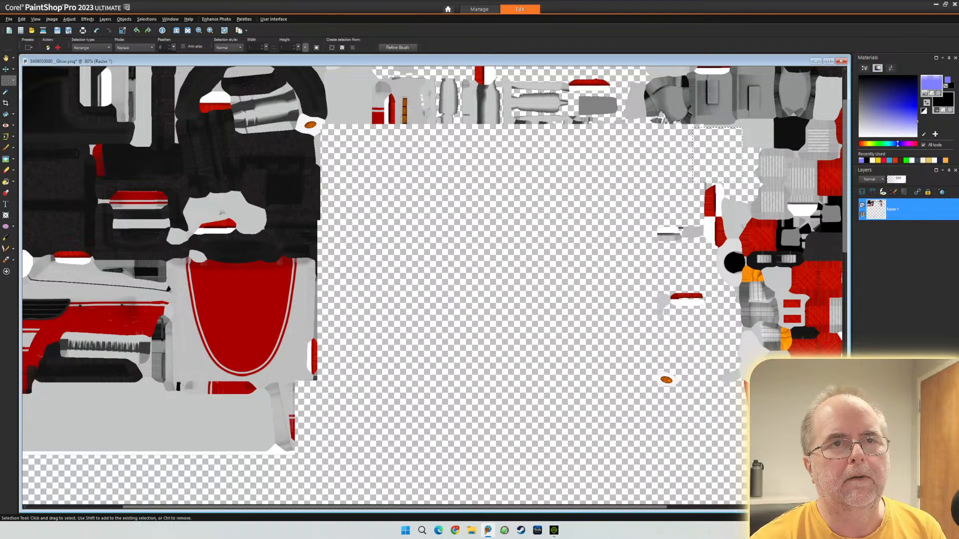
- Erase the grey section beside the two square black panels, stopping short of the vertical orange strip there
{"action": "scroll", "coordinate": [435, 285], "scroll_direction": "up", "scroll_amount": 3}
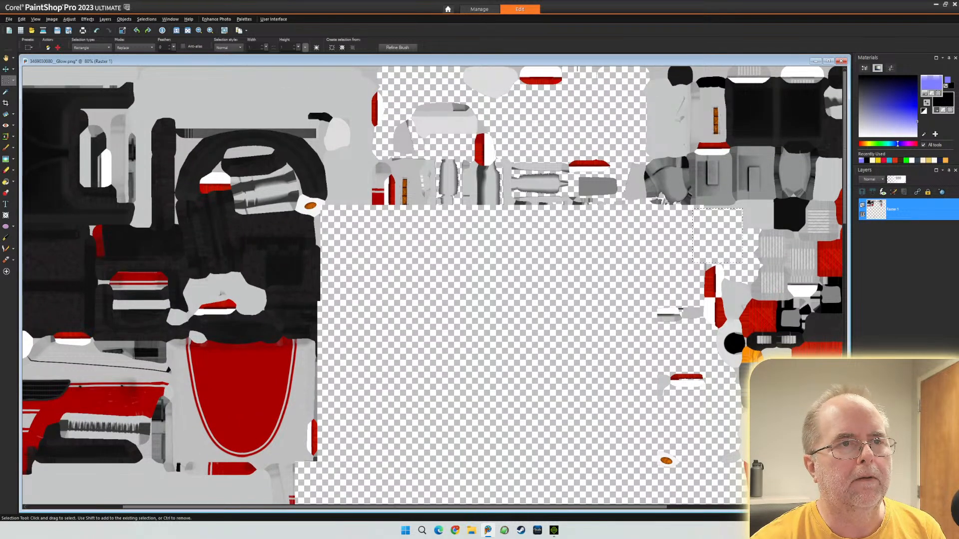
{"action": "left_click_drag", "start_coordinate": [616, 218], "coordinate": [713, 66]}
{"action": "key", "text": "Delete"}
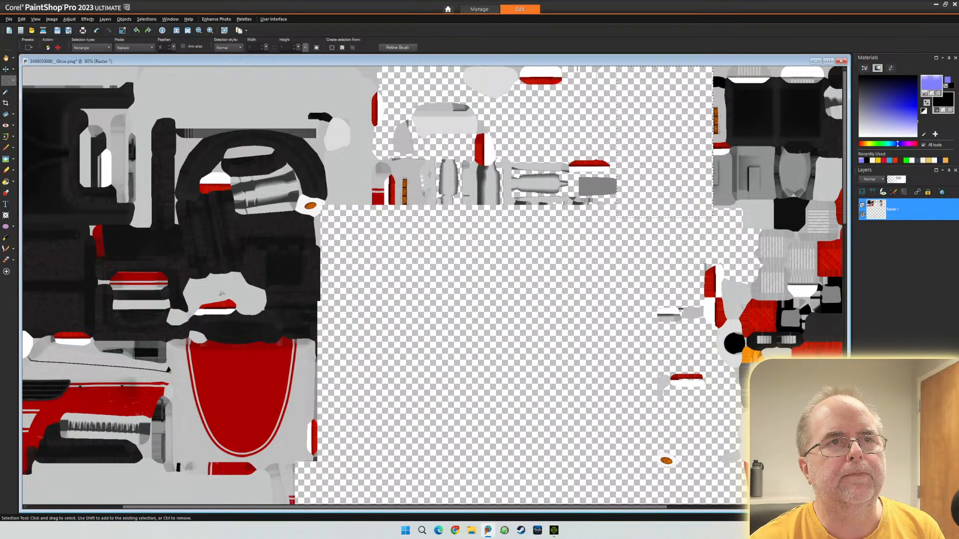
{"action": "key", "text": "ctrl+d"}
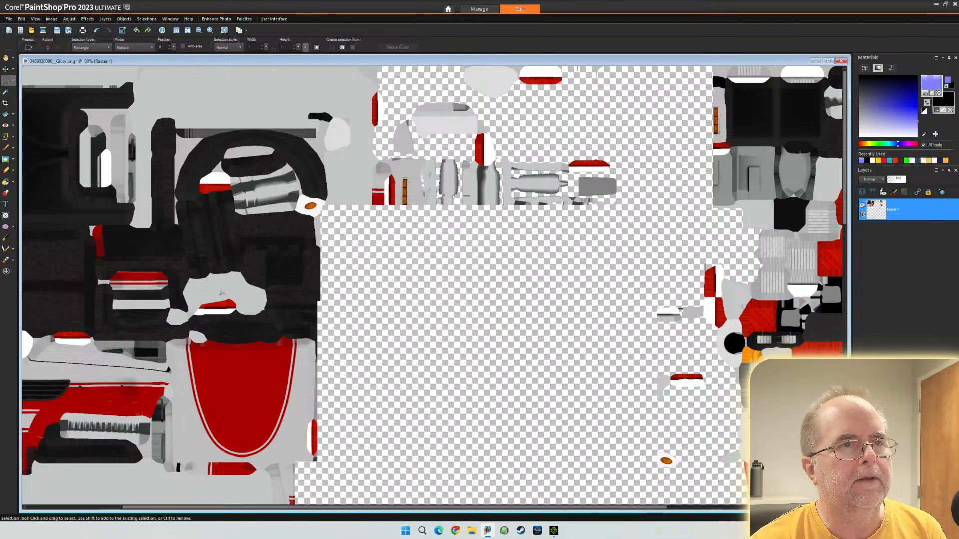
- Erase the grey and white pieces around the two horizontal red light strips, keeping the red strips
{"action": "left_click_drag", "start_coordinate": [634, 222], "coordinate": [610, 182]}
{"action": "key", "text": "Delete"}
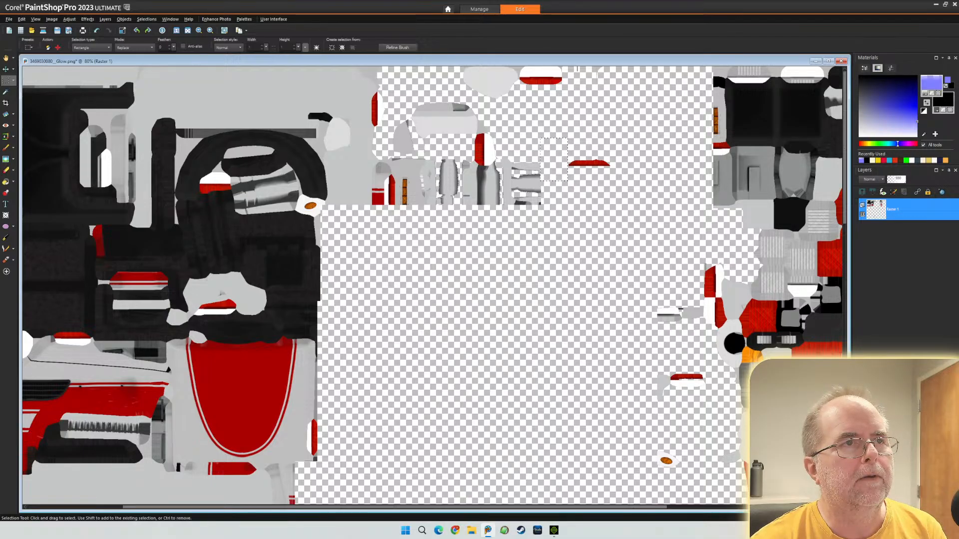
{"action": "mouse_move", "coordinate": [656, 77]}
{"action": "left_mouse_down"}
{"action": "mouse_move", "coordinate": [405, 66]}
{"action": "mouse_move", "coordinate": [520, 101]}
{"action": "left_mouse_up"}
{"action": "key", "text": "Delete"}
{"action": "key", "text": "ctrl+d"}
{"action": "key", "text": "Delete"}
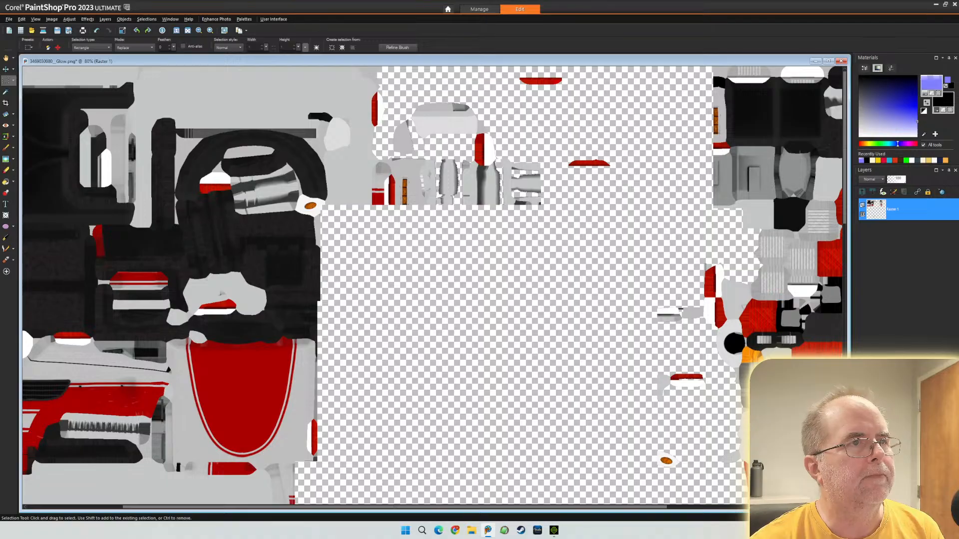
{"action": "key", "text": "ctrl+d"}
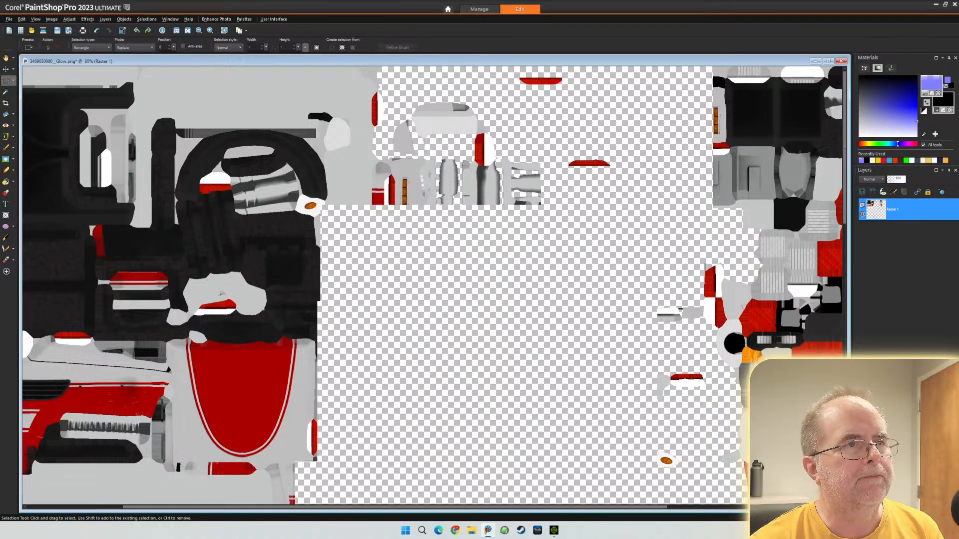
- Erase the metallic and white pieces beside the short vertical red light and the light grey shape above it
{"action": "left_click_drag", "start_coordinate": [484, 103], "coordinate": [549, 225]}
{"action": "key", "text": "Delete"}
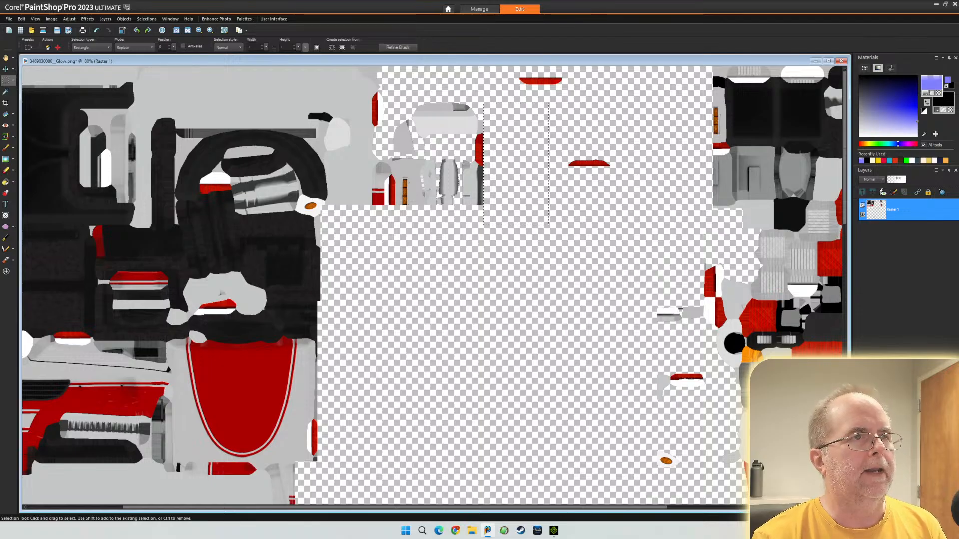
{"action": "key", "text": "ctrl+d"}
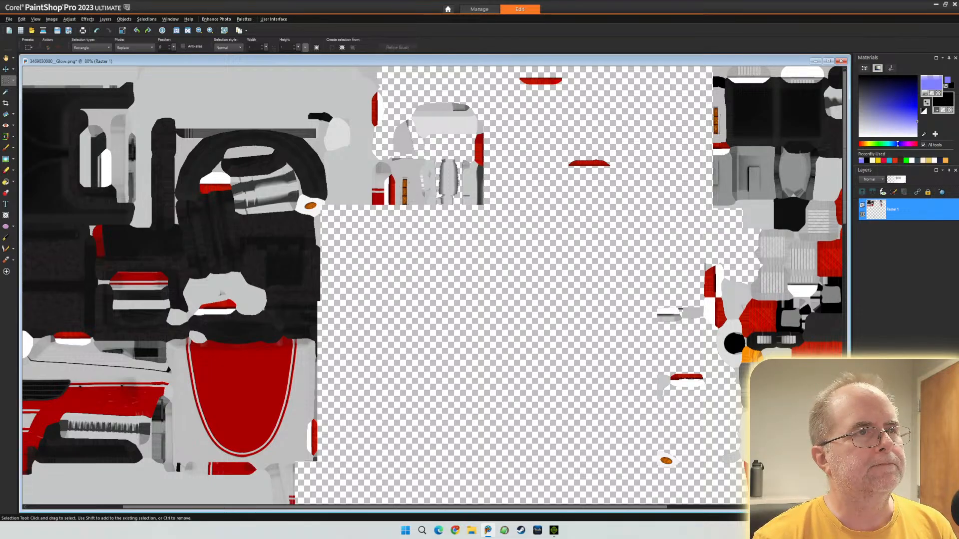
{"action": "mouse_move", "coordinate": [503, 86]}
{"action": "left_mouse_down"}
{"action": "mouse_move", "coordinate": [448, 128]}
{"action": "mouse_move", "coordinate": [376, 138]}
{"action": "left_mouse_up"}
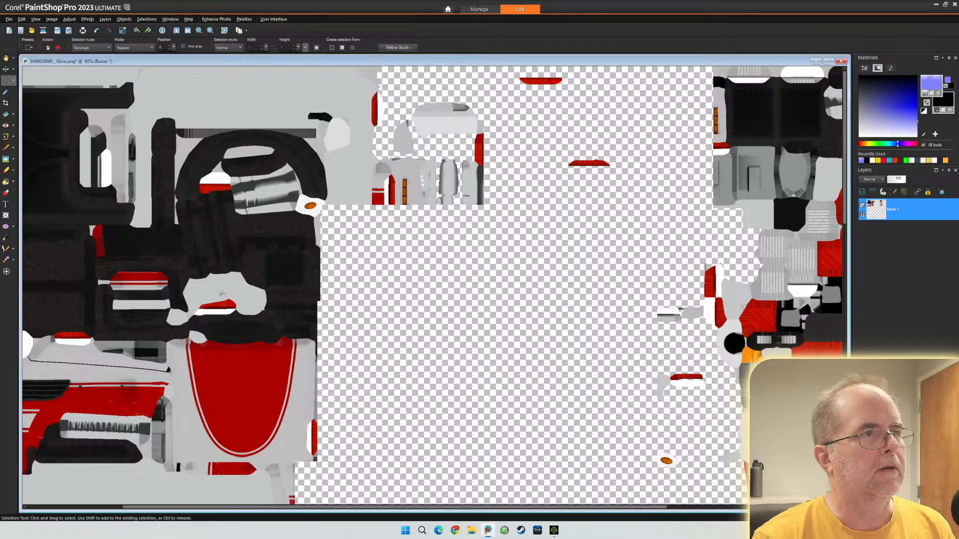
{"action": "key", "text": "Delete"}
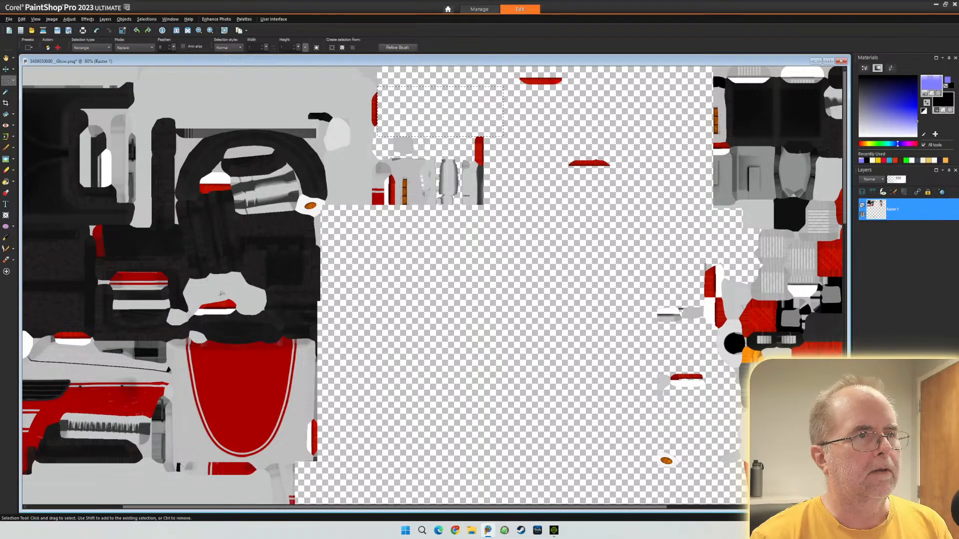
- Erase the remaining grey pieces between the short vertical red light and the vertical orange strip, keeping both lights
{"action": "mouse_move", "coordinate": [496, 222]}
{"action": "left_mouse_down"}
{"action": "mouse_move", "coordinate": [415, 172]}
{"action": "mouse_move", "coordinate": [406, 156]}
{"action": "mouse_move", "coordinate": [389, 155]}
{"action": "mouse_move", "coordinate": [390, 174]}
{"action": "mouse_move", "coordinate": [369, 178]}
{"action": "left_mouse_up"}
{"action": "key", "text": "Delete"}
{"action": "key", "text": "ctrl+d"}
{"action": "key", "text": "Delete"}
{"action": "key", "text": "Delete"}
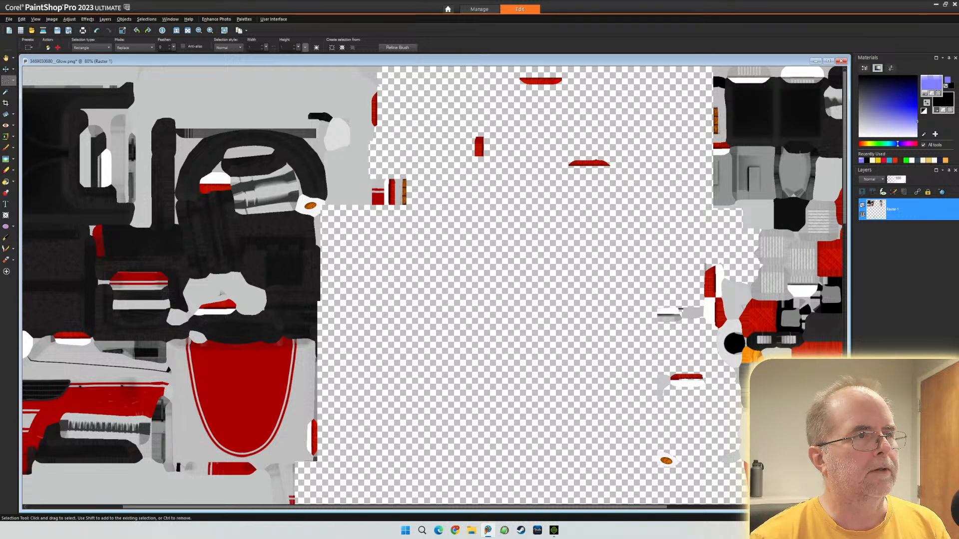
{"action": "key", "text": "ctrl+d"}
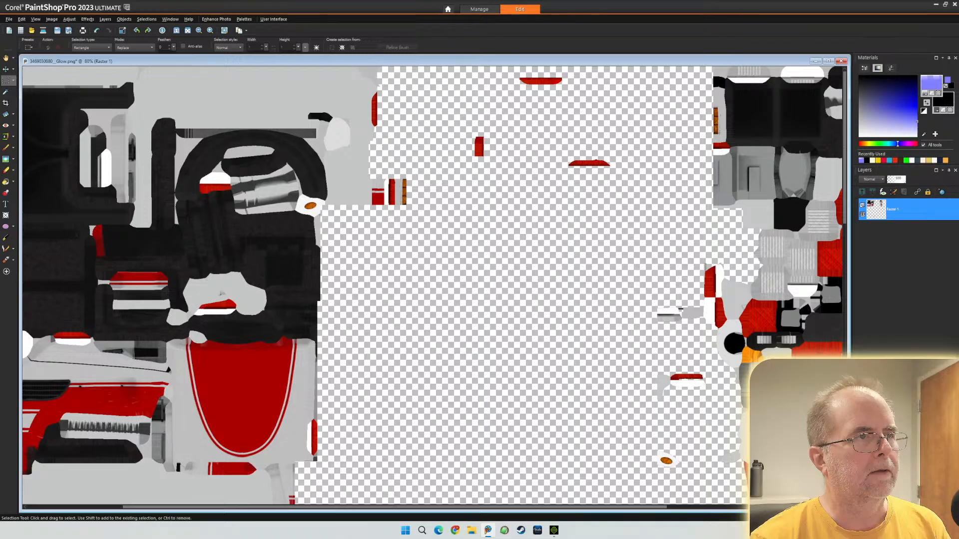
- Erase the red pieces and grey area directly beside the vertical orange strip, keeping the orange strip
{"action": "left_click_drag", "start_coordinate": [336, 235], "coordinate": [402, 155]}
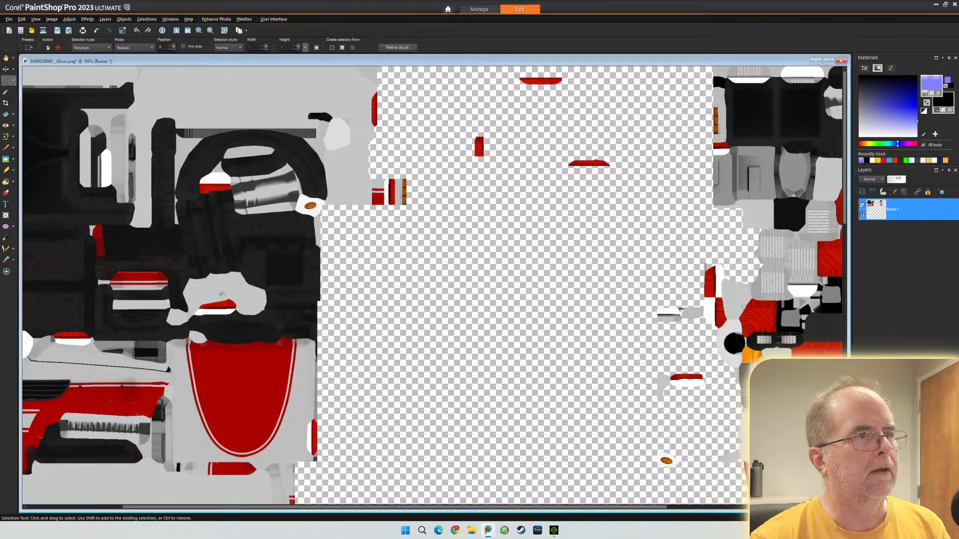
{"action": "key", "text": "Delete"}
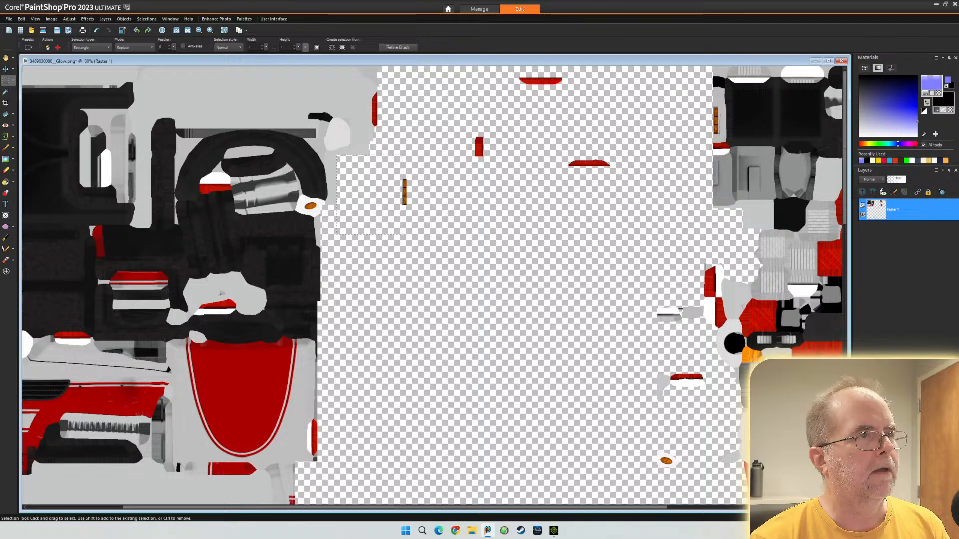
{"action": "key", "text": "ctrl+d"}
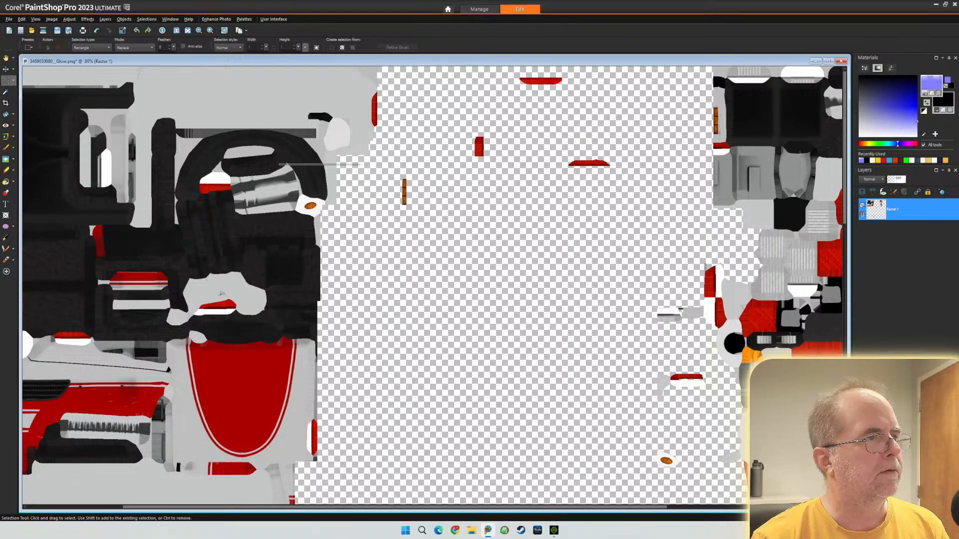
- Erase the grey and black pieces along the texture's upper edge down to just above the orange oval light, keeping the vertical red light
{"action": "left_click_drag", "start_coordinate": [395, 507], "coordinate": [299, 507]}
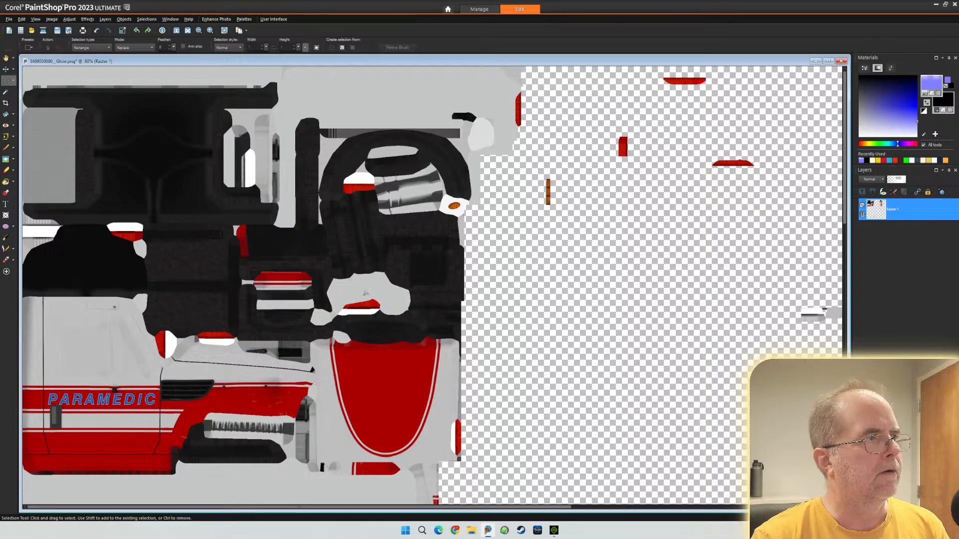
{"action": "left_click_drag", "start_coordinate": [23, 66], "coordinate": [10, 58]}
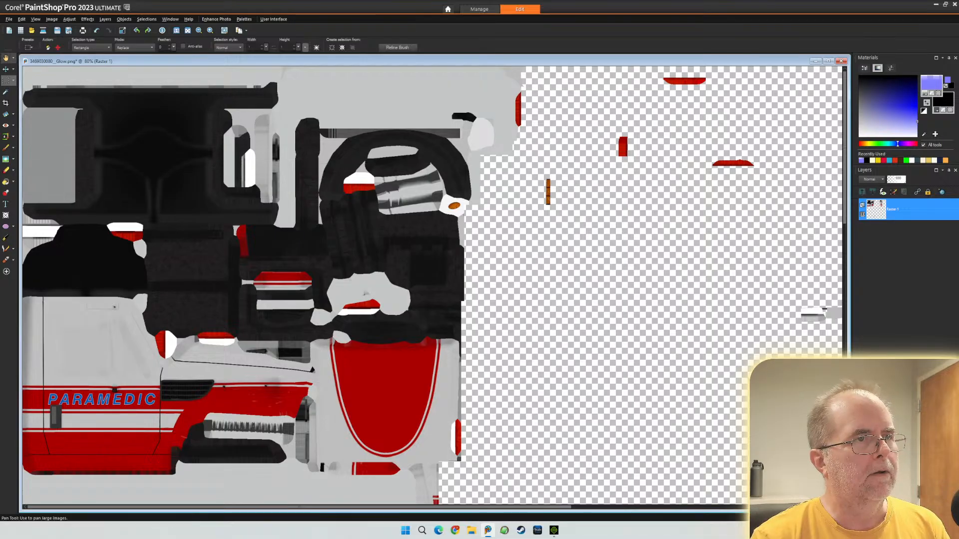
{"action": "key", "text": "Delete"}
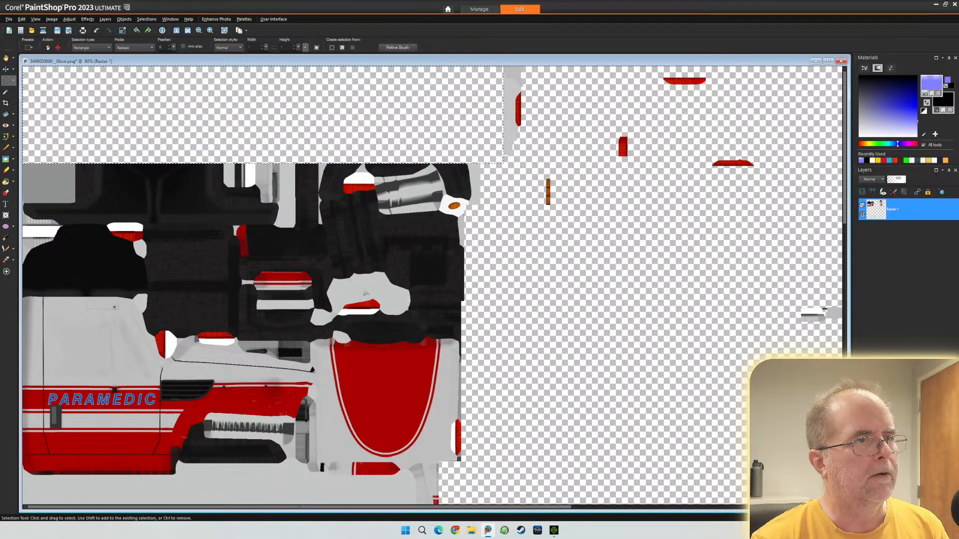
{"action": "key", "text": "ctrl+d"}
{"action": "left_click_drag", "start_coordinate": [493, 155], "coordinate": [23, 184]}
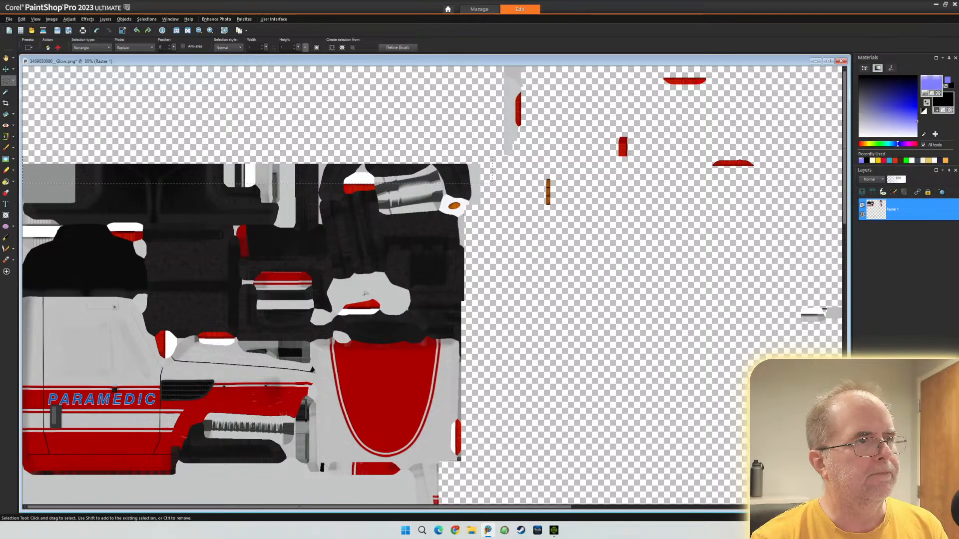
{"action": "key", "text": "Delete"}
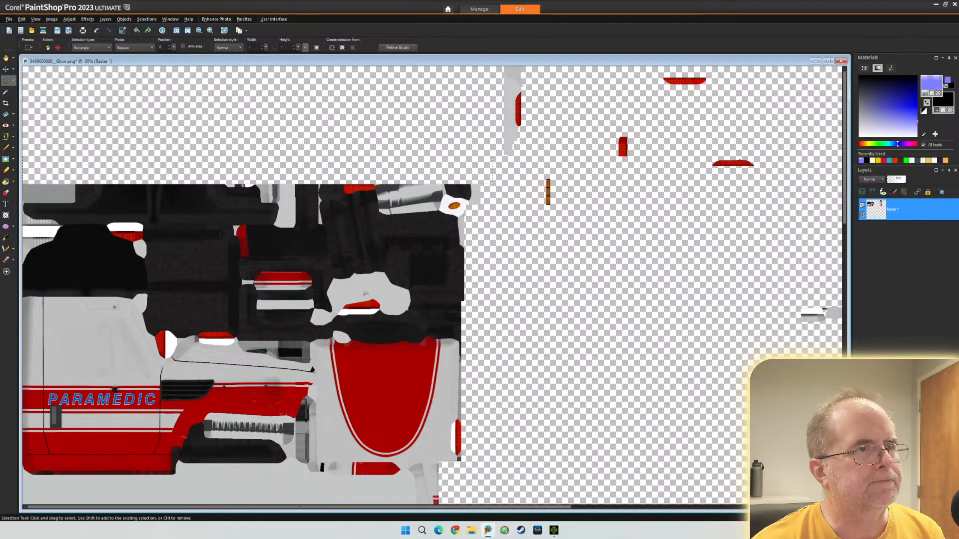
{"action": "key", "text": "ctrl+d"}
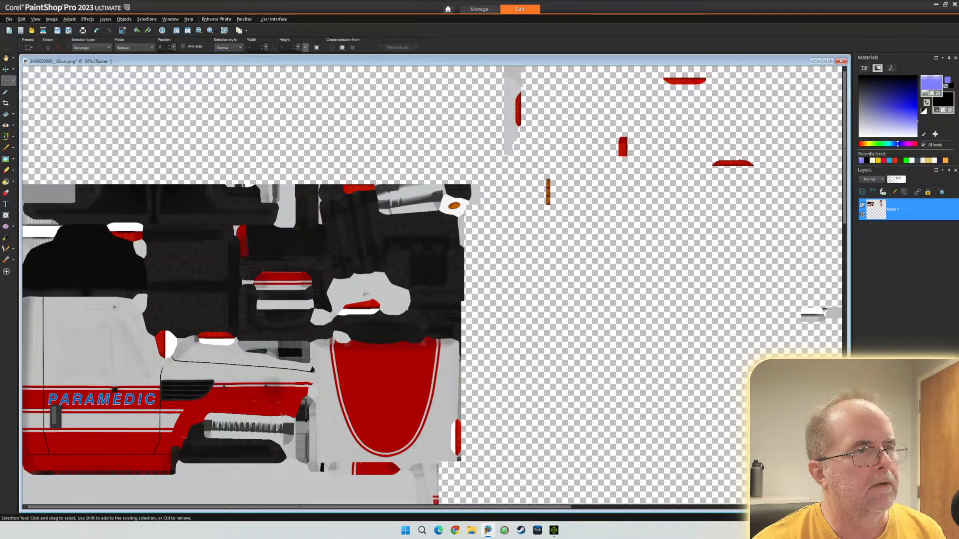
- Erase the metallic and dark area beside the orange oval light and the upper strip of dark and grey pieces further left
{"action": "left_click_drag", "start_coordinate": [371, 180], "coordinate": [446, 299]}
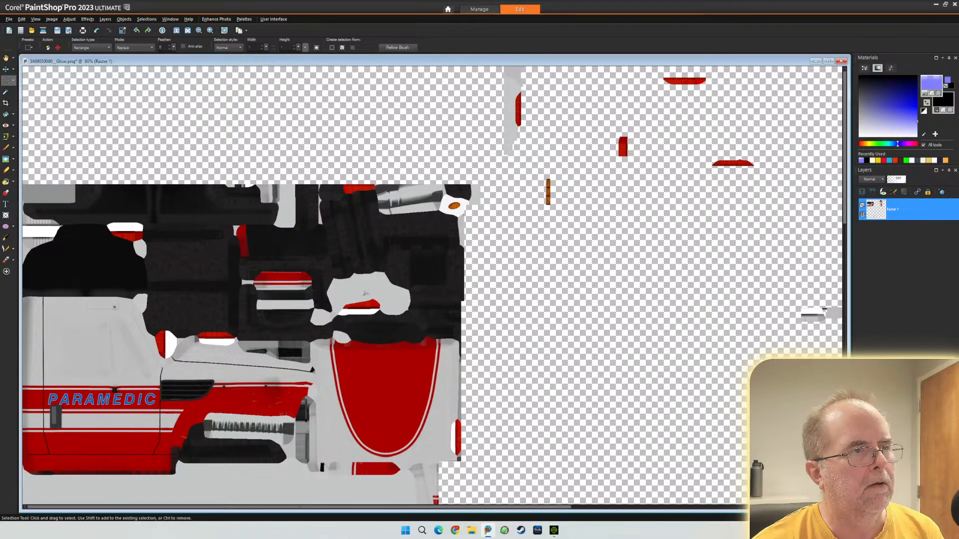
{"action": "key", "text": "Delete"}
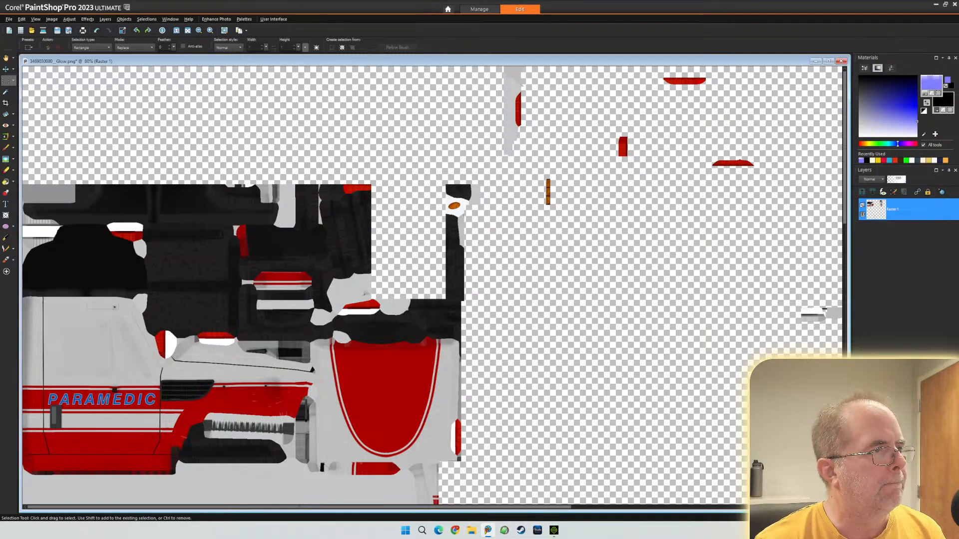
{"action": "left_click_drag", "start_coordinate": [95, 165], "coordinate": [344, 232]}
{"action": "key", "text": "Delete"}
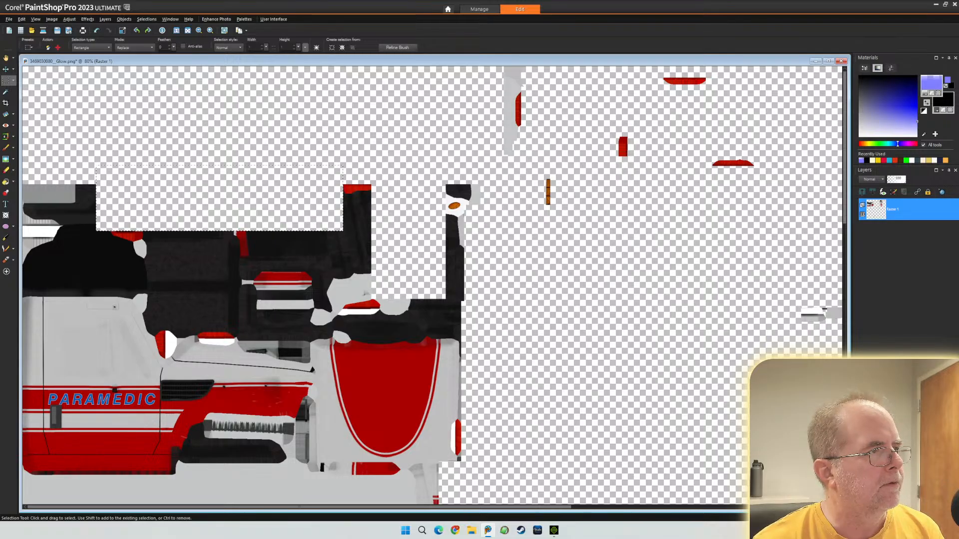
{"action": "key", "text": "ctrl+d"}
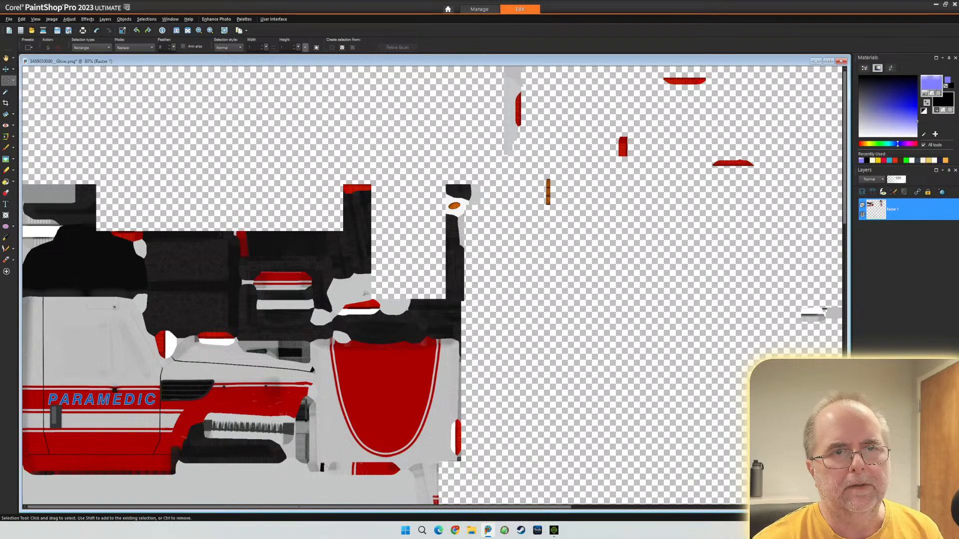
- Erase most of the red-and-grey hood, the front fender and the PARAMEDIC door area, keeping the narrow vertical red light beside the hood
{"action": "scroll", "coordinate": [426, 465], "scroll_direction": "down", "scroll_amount": 3}
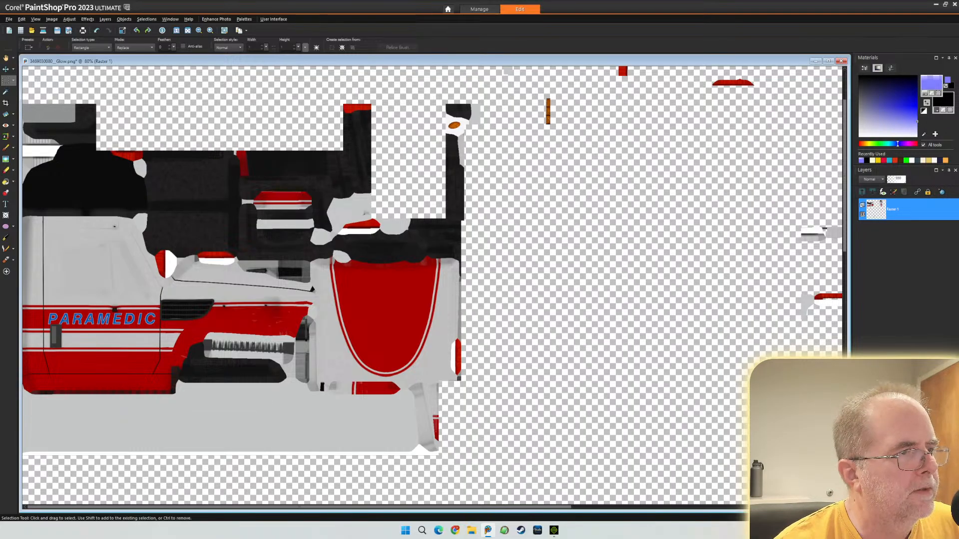
{"action": "mouse_move", "coordinate": [125, 476]}
{"action": "left_mouse_down"}
{"action": "mouse_move", "coordinate": [453, 295]}
{"action": "mouse_move", "coordinate": [455, 266]}
{"action": "mouse_move", "coordinate": [455, 278]}
{"action": "left_mouse_up"}
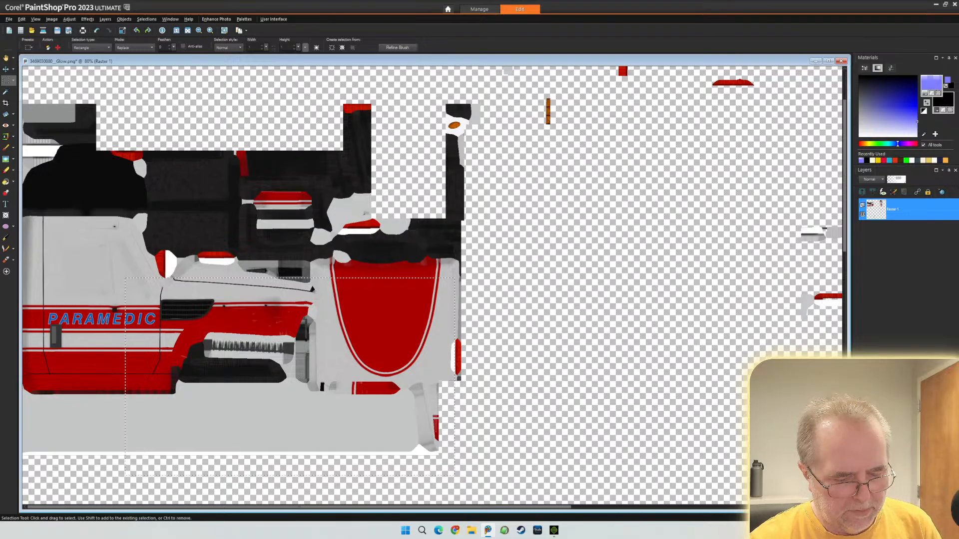
{"action": "key", "text": "Delete"}
{"action": "key", "text": "ctrl+d"}
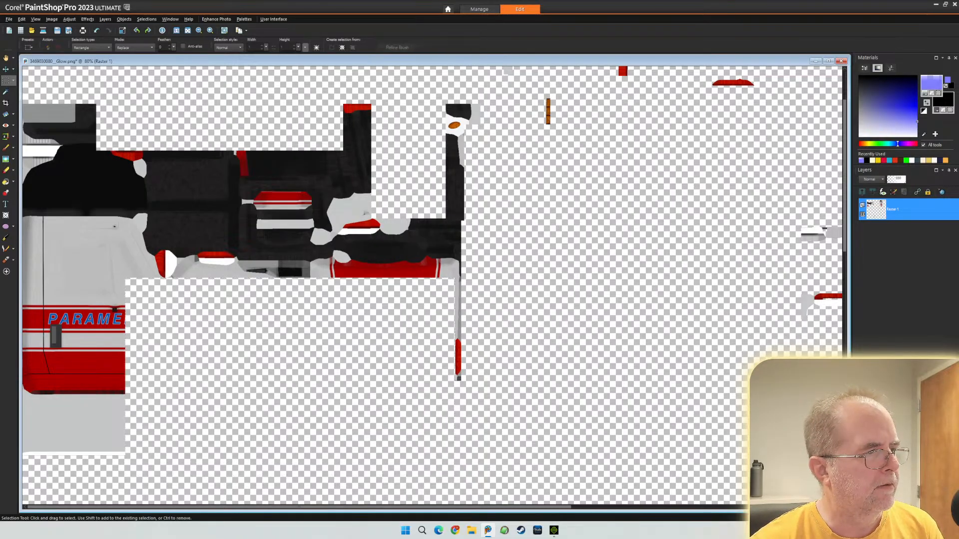
{"action": "mouse_move", "coordinate": [141, 473]}
{"action": "left_mouse_down"}
{"action": "mouse_move", "coordinate": [22, 412]}
{"action": "mouse_move", "coordinate": [22, 166]}
{"action": "left_mouse_up"}
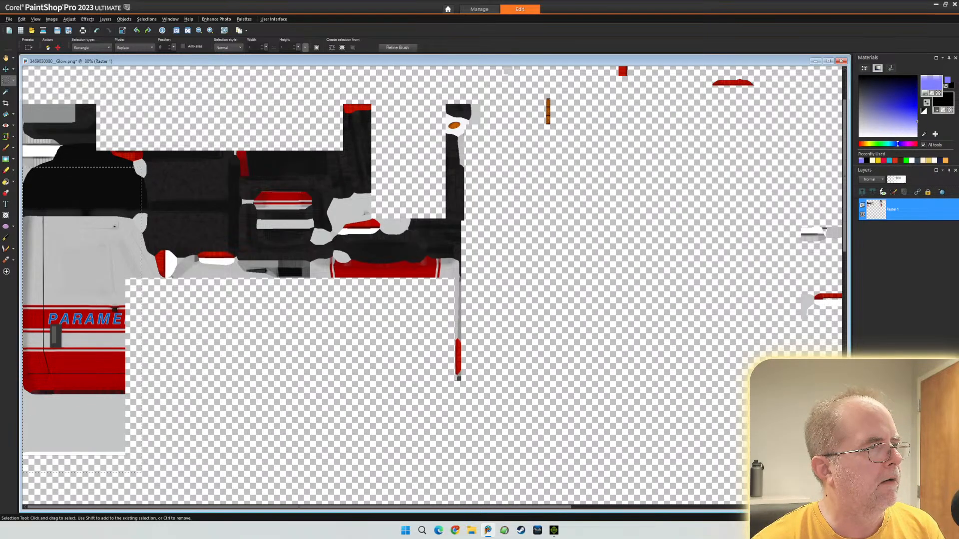
{"action": "key", "text": "Delete"}
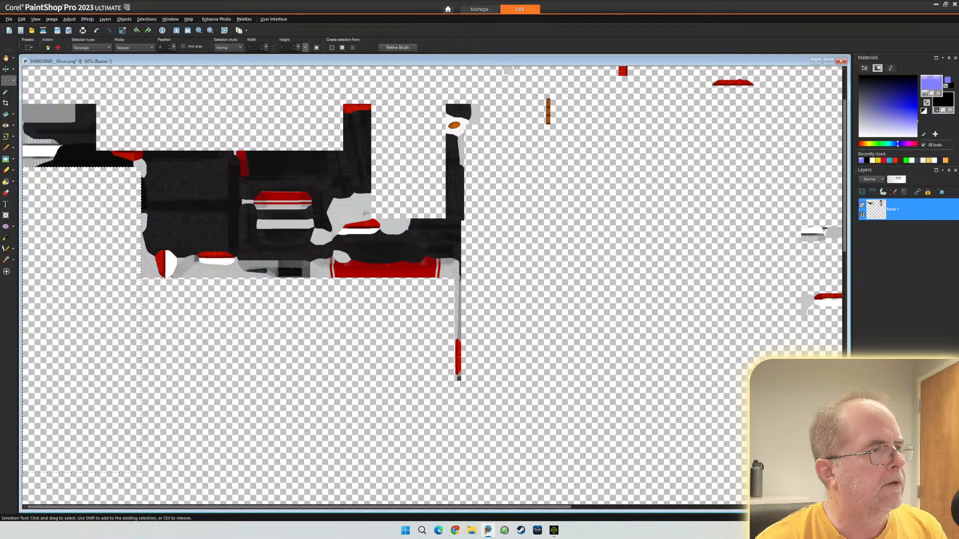
{"action": "key", "text": "ctrl+d"}
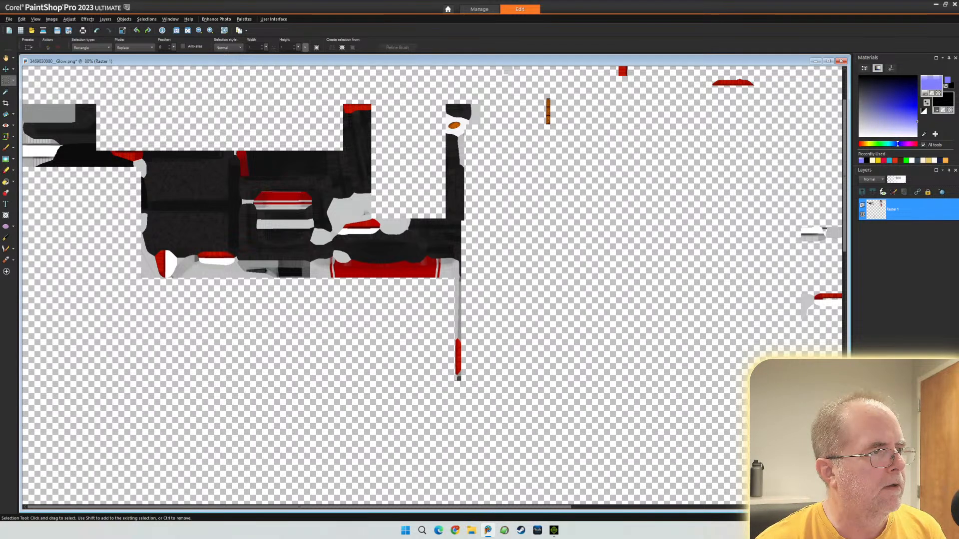
- Erase the vertical band of dark, grey and white pieces directly beside the curved red light, keeping the light's red part
{"action": "mouse_move", "coordinate": [170, 289]}
{"action": "left_mouse_down"}
{"action": "mouse_move", "coordinate": [210, 156]}
{"action": "mouse_move", "coordinate": [196, 151]}
{"action": "mouse_move", "coordinate": [197, 135]}
{"action": "left_mouse_up"}
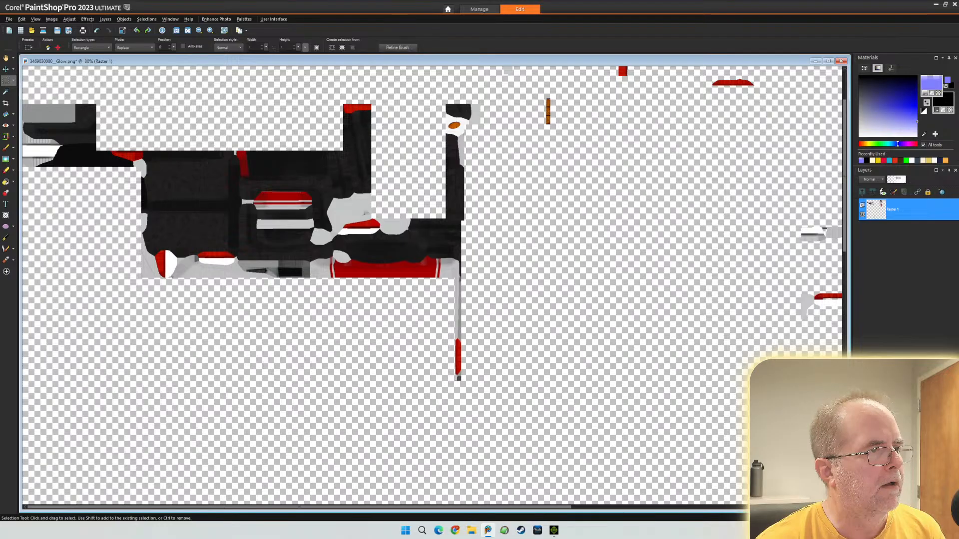
{"action": "key", "text": "Delete"}
{"action": "key", "text": "ctrl+d"}
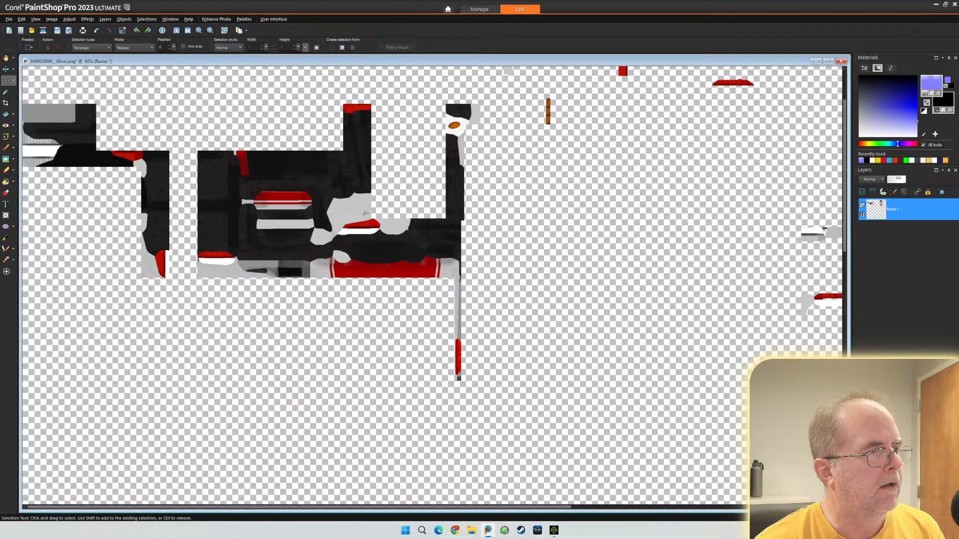
{"action": "mouse_move", "coordinate": [184, 293]}
{"action": "left_mouse_down"}
{"action": "mouse_move", "coordinate": [175, 128]}
{"action": "mouse_move", "coordinate": [165, 125]}
{"action": "left_mouse_up"}
{"action": "key", "text": "Delete"}
{"action": "key", "text": "ctrl+d"}
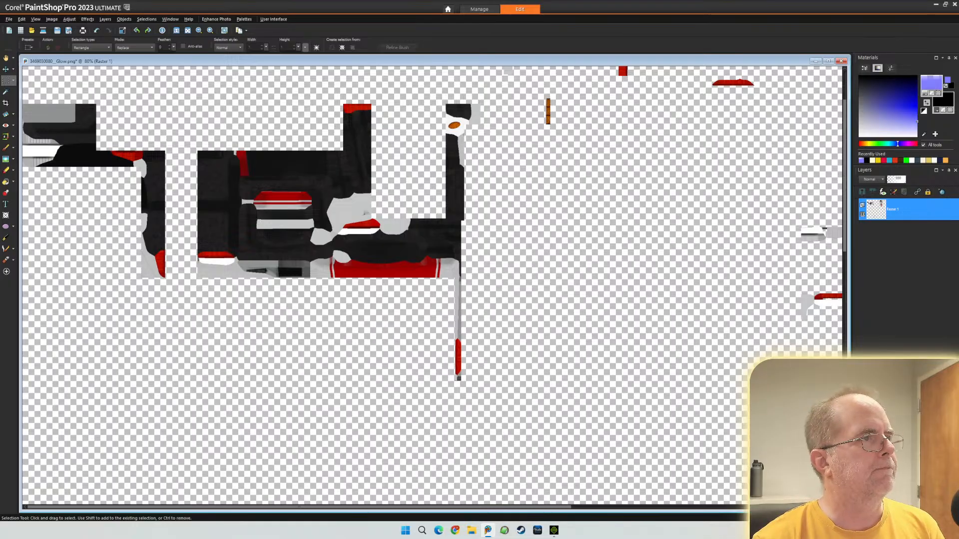
- Erase the dark and grey pieces around the curved red light and the small red light diagonally above it, keeping both lights
{"action": "left_click_drag", "start_coordinate": [183, 232], "coordinate": [145, 131]}
{"action": "mouse_move", "coordinate": [145, 232]}
{"action": "left_mouse_down"}
{"action": "mouse_move", "coordinate": [133, 251]}
{"action": "mouse_move", "coordinate": [152, 295]}
{"action": "left_mouse_up"}
{"action": "key", "text": "Delete"}
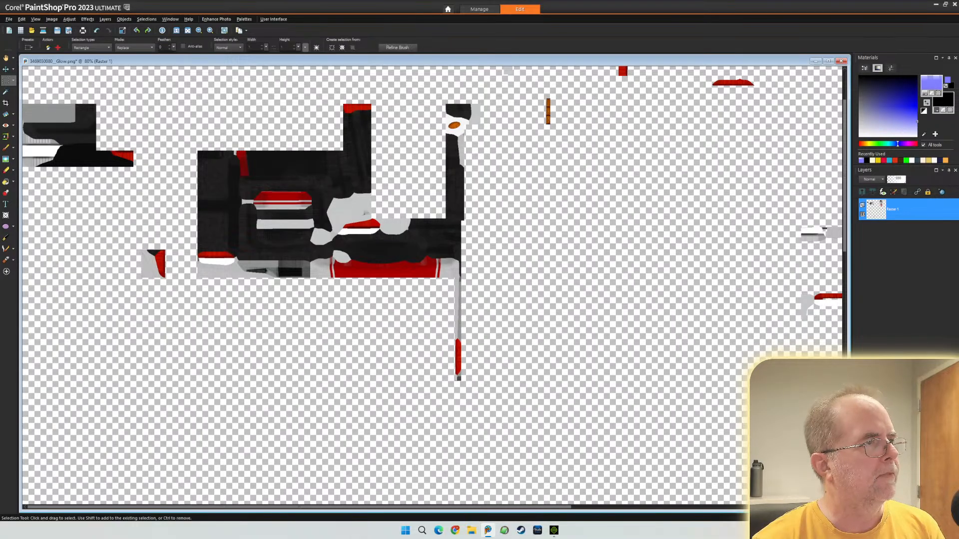
{"action": "key", "text": "Delete"}
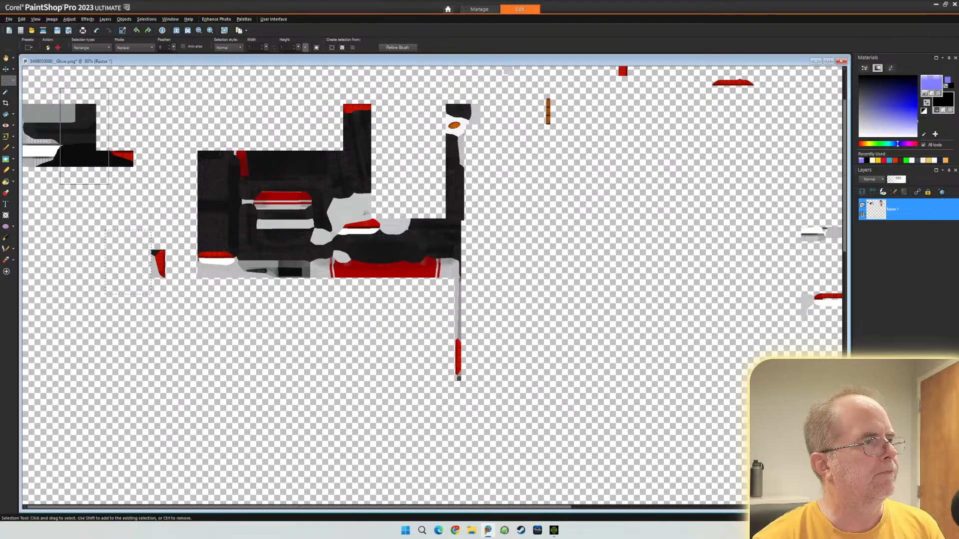
{"action": "key", "text": "ctrl+d"}
{"action": "key", "text": "Delete"}
{"action": "key", "text": "ctrl+d"}
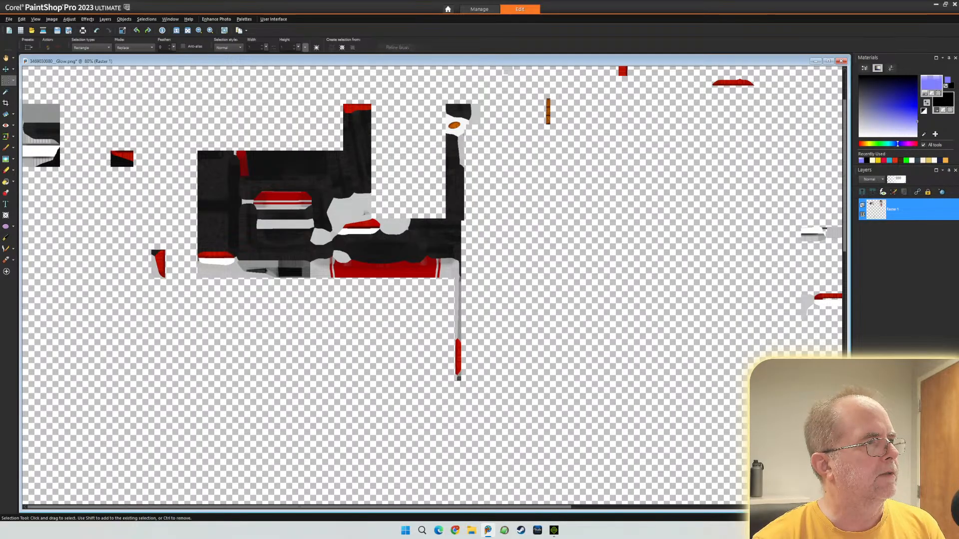
- Erase the grey and dark piece at the texture's left edge and the large dark block beneath the horizontal red light
{"action": "left_click_drag", "start_coordinate": [95, 91], "coordinate": [21, 135]}
{"action": "key", "text": "Delete"}
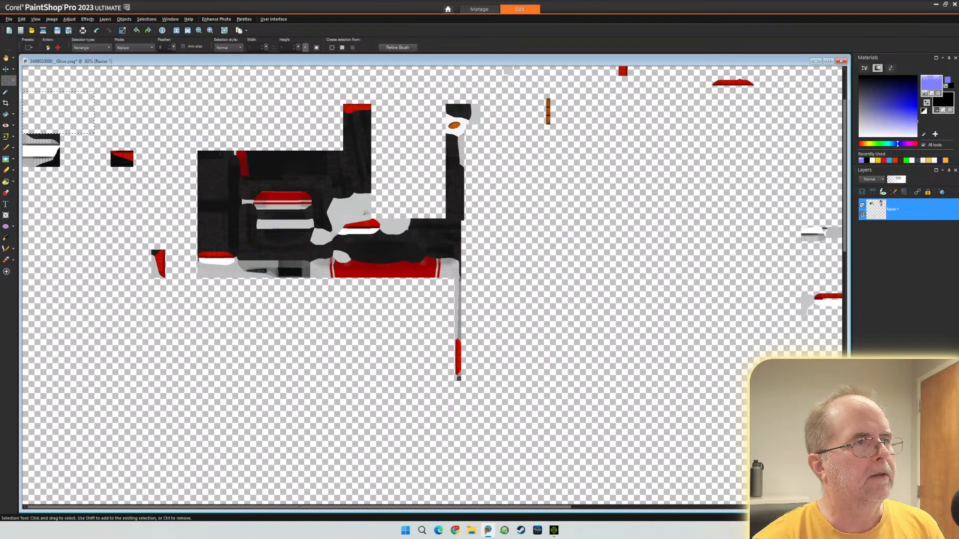
{"action": "left_click_drag", "start_coordinate": [381, 115], "coordinate": [181, 309]}
{"action": "key", "text": "Delete"}
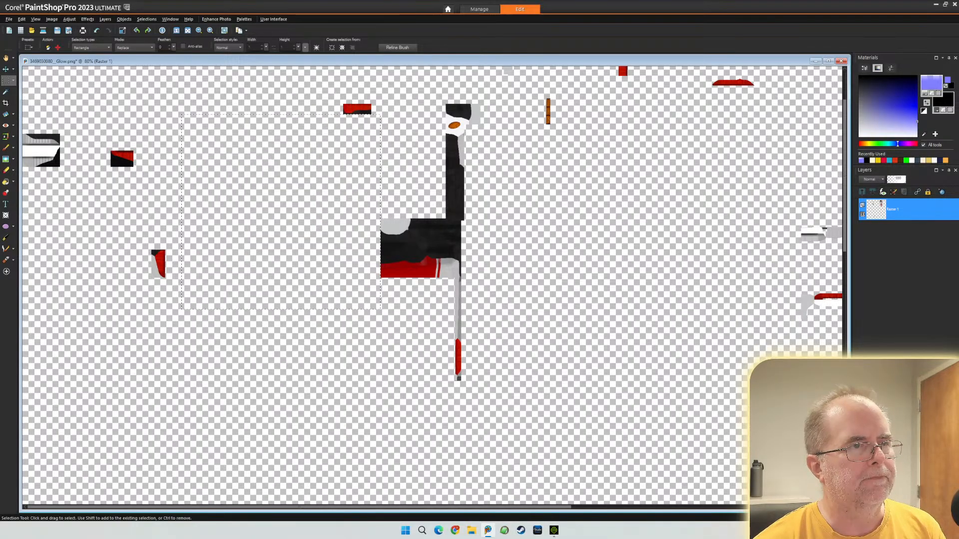
{"action": "key", "text": "ctrl+d"}
- Erase the remaining dark, grey and red block between the orange oval light and the narrow vertical red light
{"action": "left_click_drag", "start_coordinate": [353, 205], "coordinate": [524, 290]}
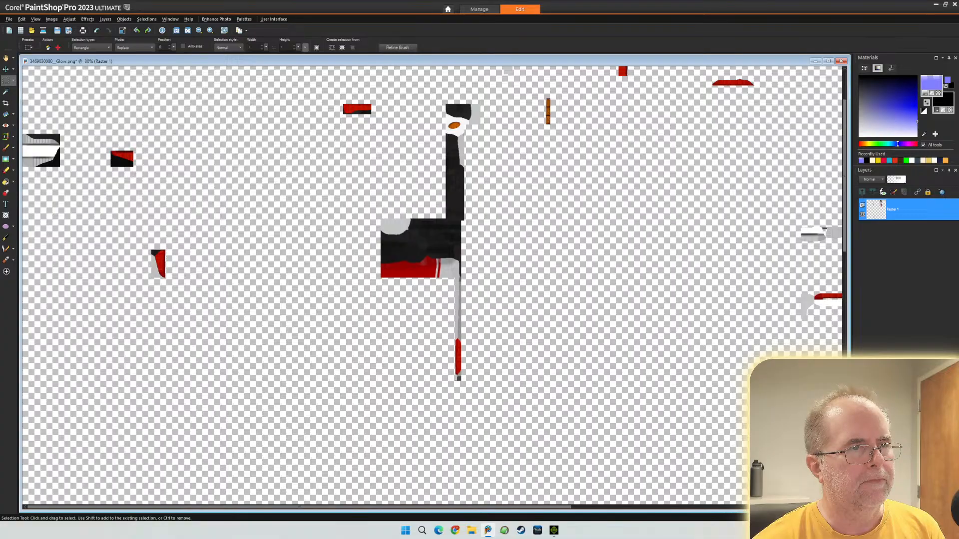
{"action": "key", "text": "Delete"}
{"action": "key", "text": "Delete"}
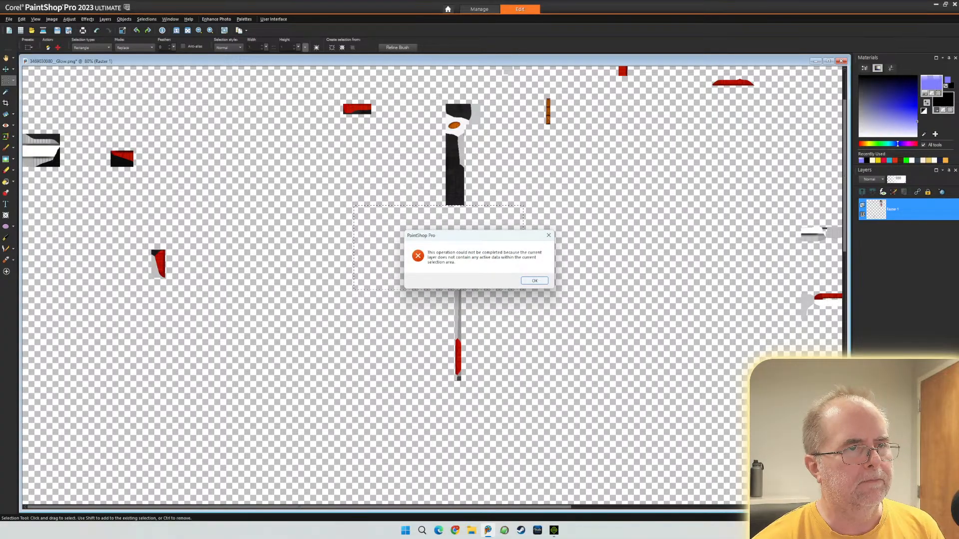
{"action": "key", "text": "Return"}
{"action": "key", "text": "ctrl+d"}
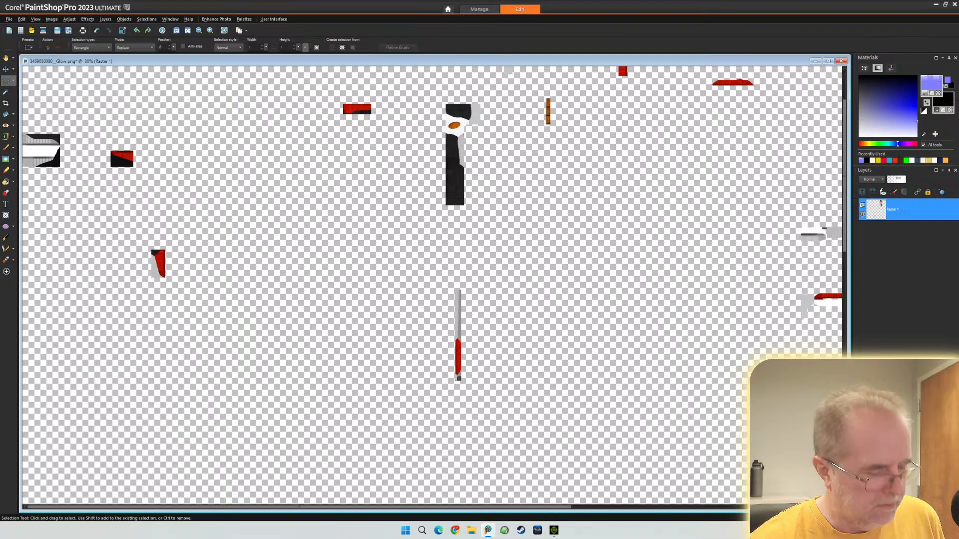
- Undo the last deselection
{"action": "key", "text": "ctrl+z"}
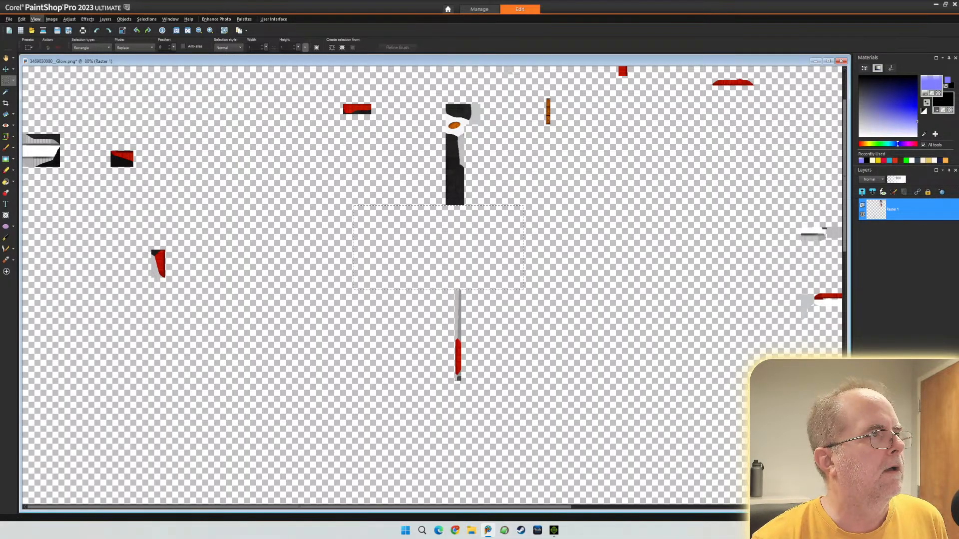
{"action": "left_click", "coordinate": [36, 19]}
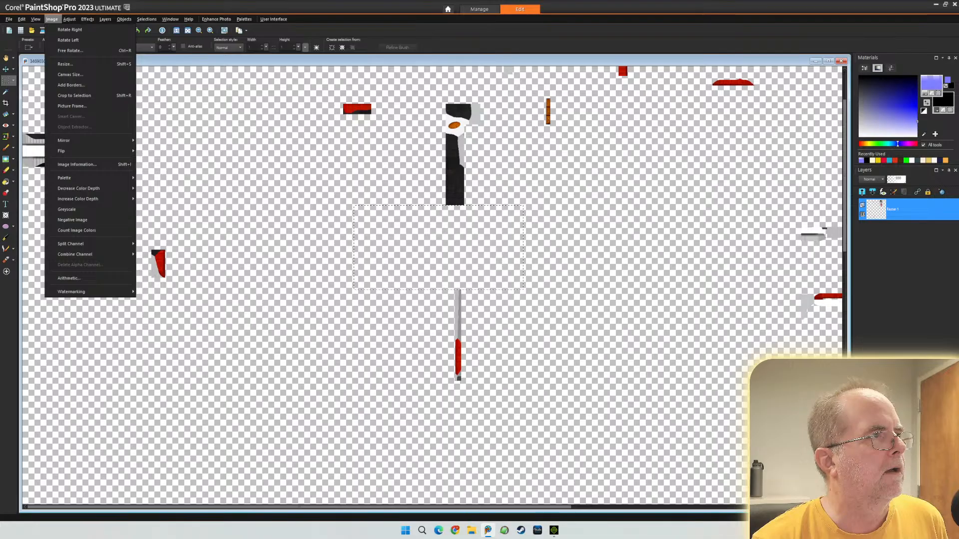
{"action": "mouse_move", "coordinate": [22, 19]}
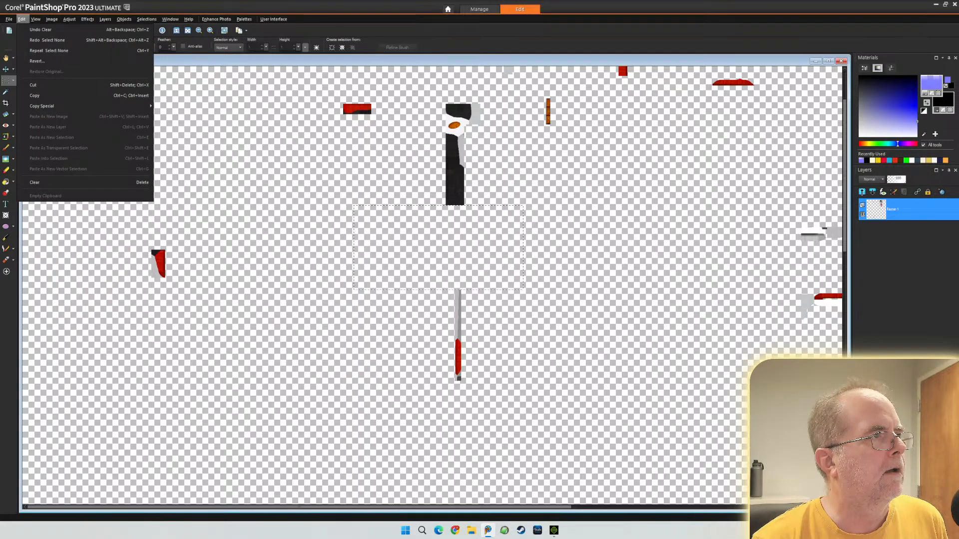
{"action": "left_click", "coordinate": [21, 19]}
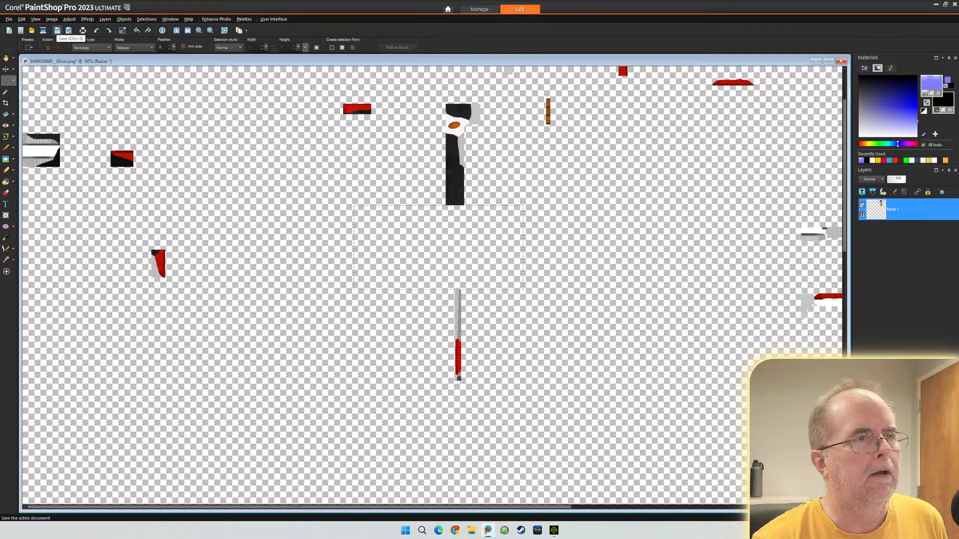
- Save the edited glow texture and close the image
{"action": "left_click", "coordinate": [57, 30]}
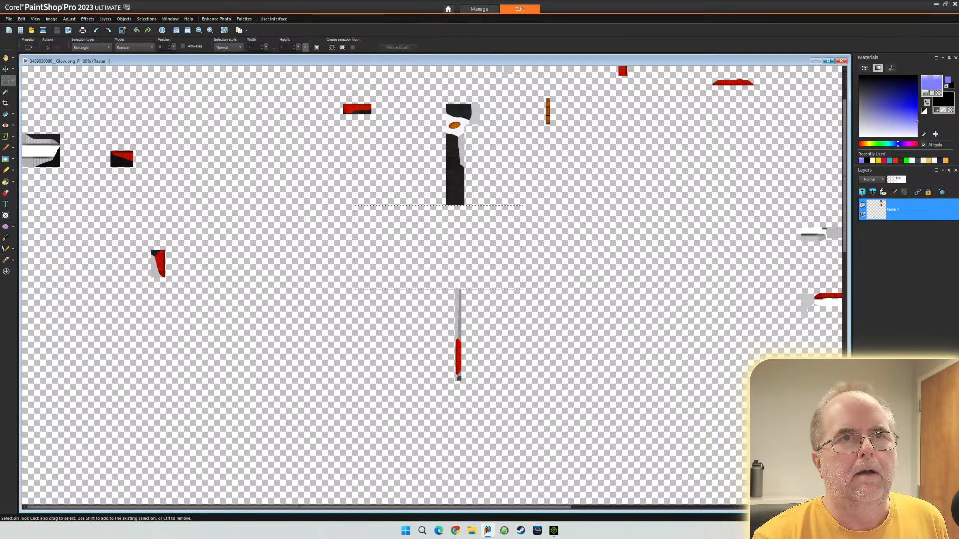
{"action": "key", "text": "ctrl+F4"}
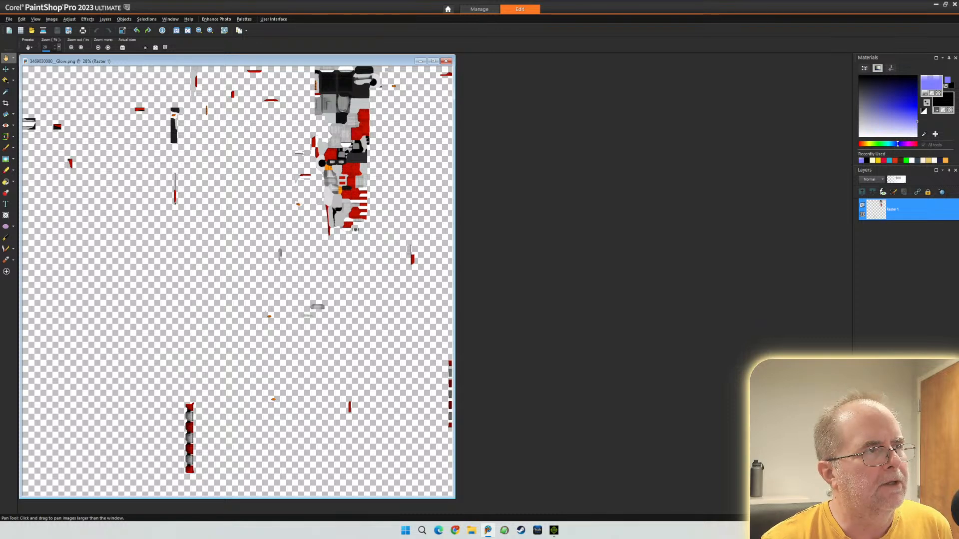
{"action": "scroll", "coordinate": [320, 153], "scroll_direction": "up", "scroll_amount": 5}
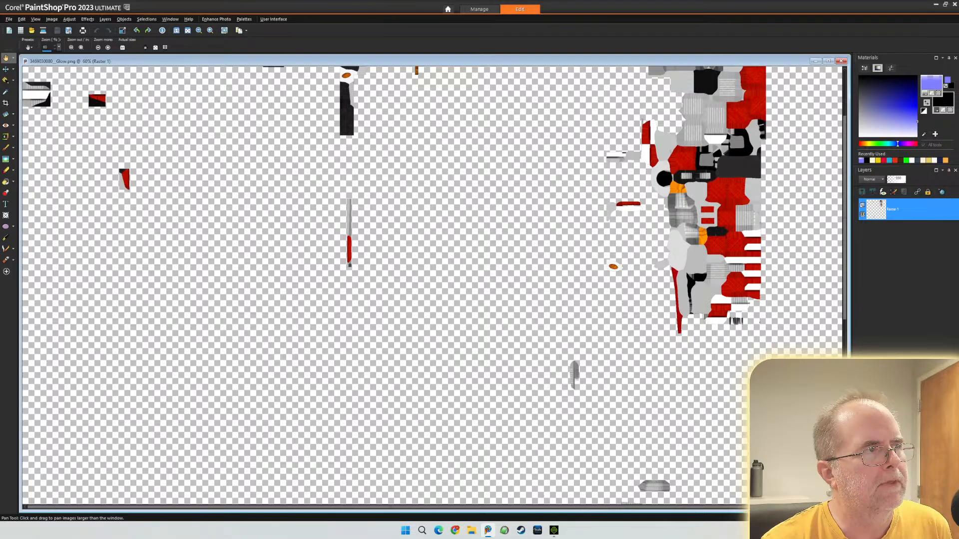
{"action": "scroll", "coordinate": [365, 126], "scroll_direction": "up", "scroll_amount": 4}
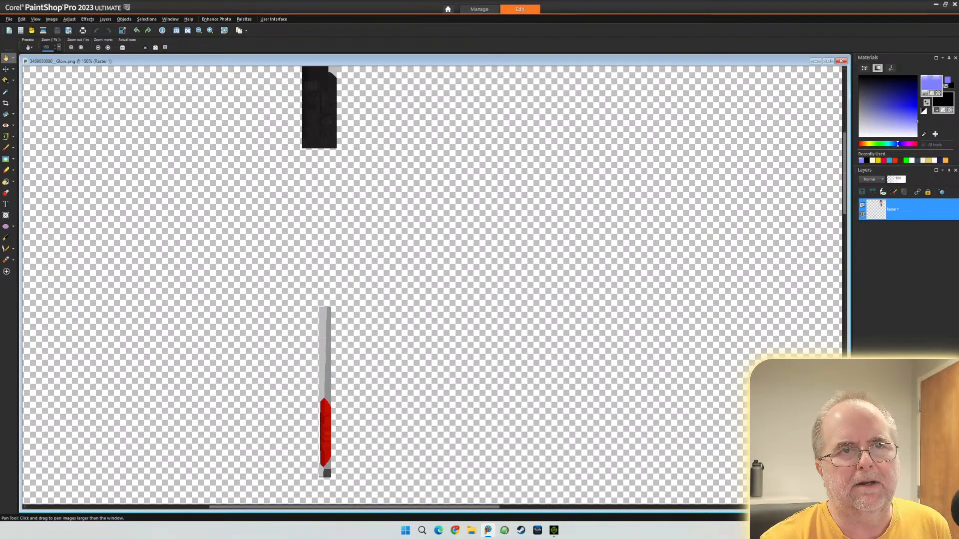
- Erase the grey patches beside the dark pieces around the orange oval light and the grey area next to the vertical red light
{"action": "left_click_drag", "start_coordinate": [844, 173], "coordinate": [844, 120]}
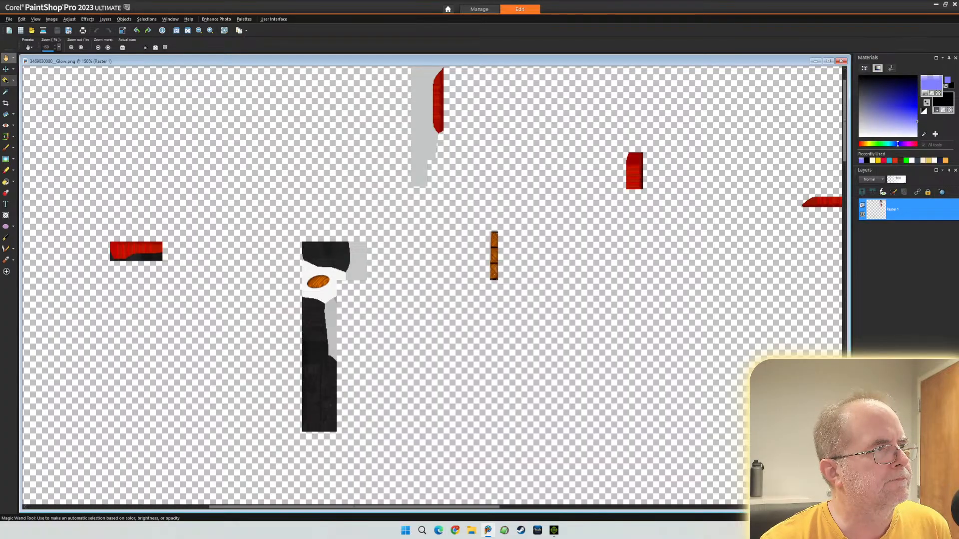
{"action": "left_click", "coordinate": [5, 79]}
{"action": "left_click", "coordinate": [357, 261]}
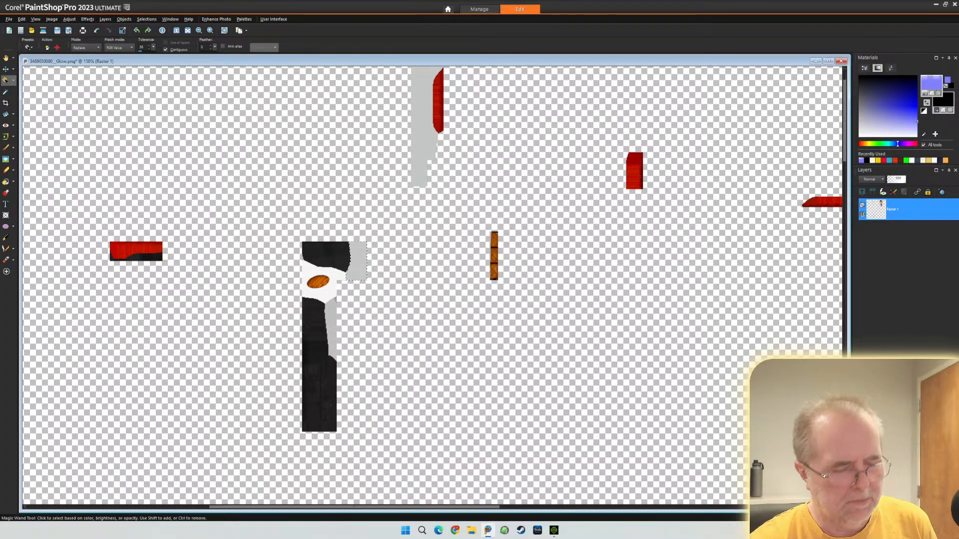
{"action": "key", "text": "Delete"}
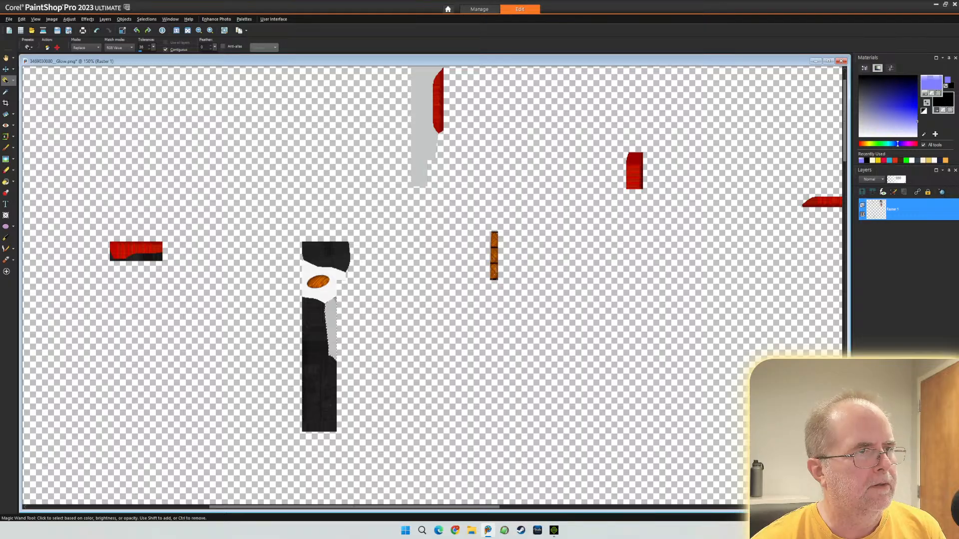
{"action": "key", "text": "Delete"}
{"action": "key", "text": "Delete"}
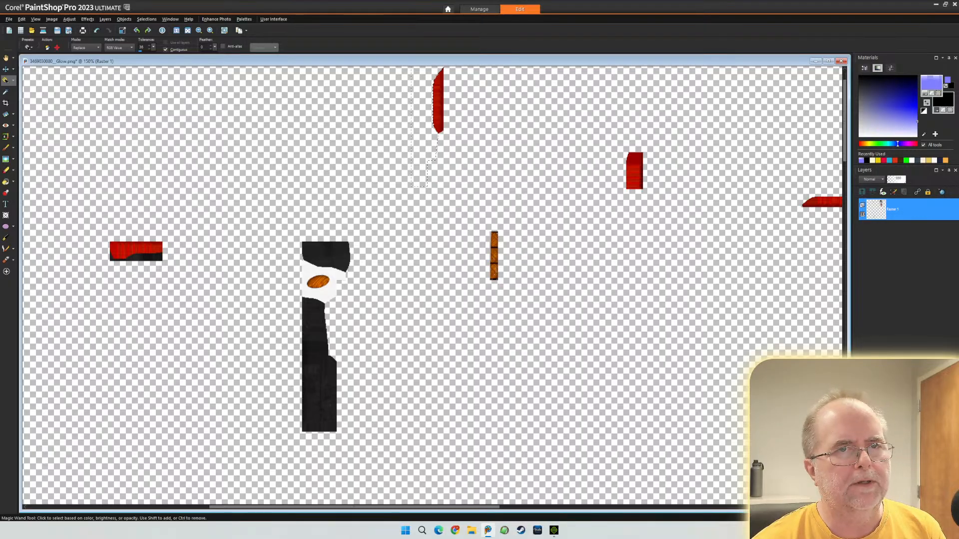
- Erase the white band and dark parts of the texture's left-edge piece, plus the black area under the nearby red light
{"action": "scroll", "coordinate": [432, 285], "scroll_direction": "up", "scroll_amount": 2}
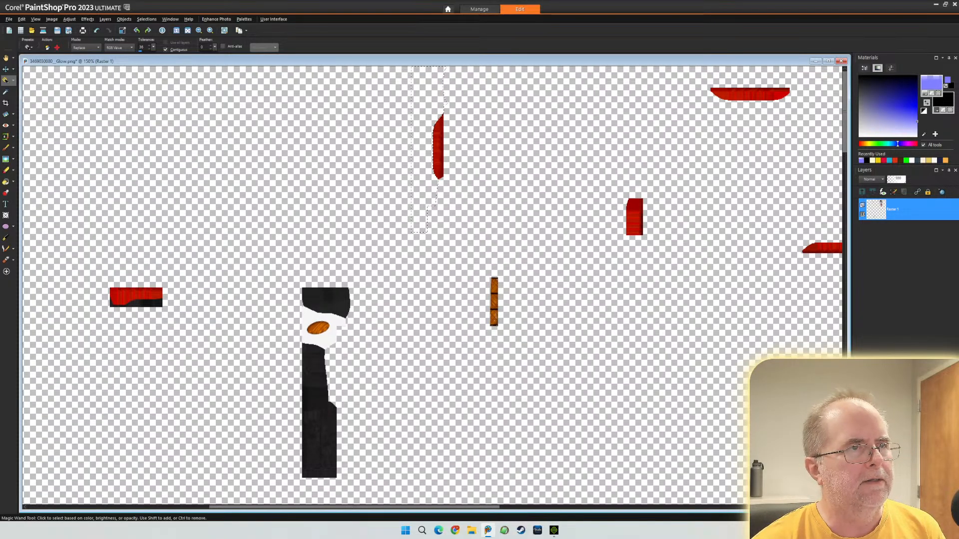
{"action": "left_click_drag", "start_coordinate": [354, 507], "coordinate": [172, 507]}
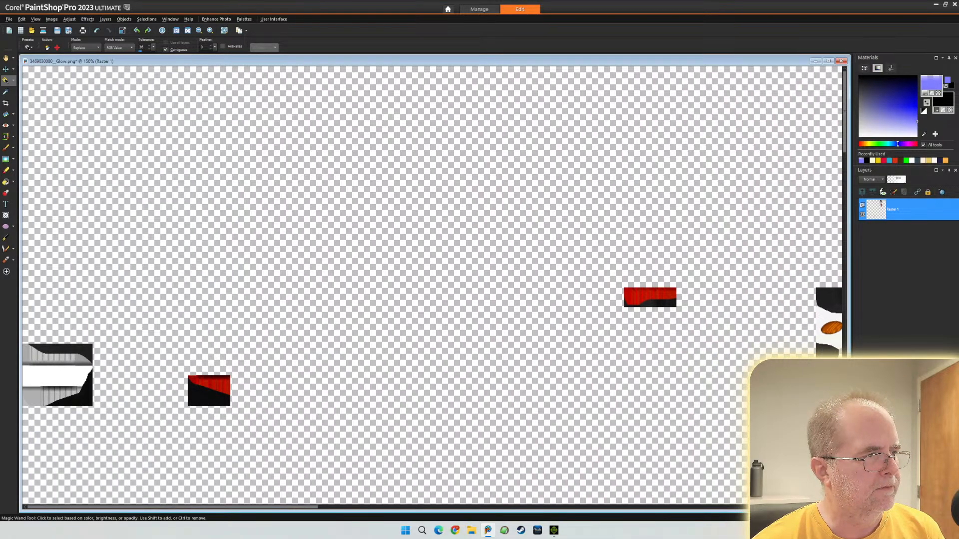
{"action": "left_click", "coordinate": [55, 375]}
{"action": "key", "text": "Delete"}
{"action": "left_click", "coordinate": [67, 350]}
{"action": "key", "text": "Delete"}
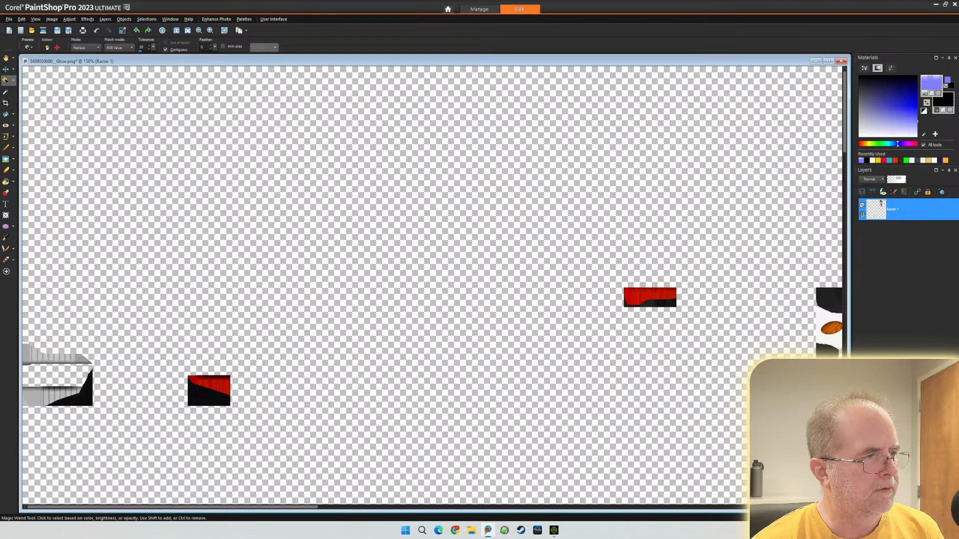
{"action": "key", "text": "Delete"}
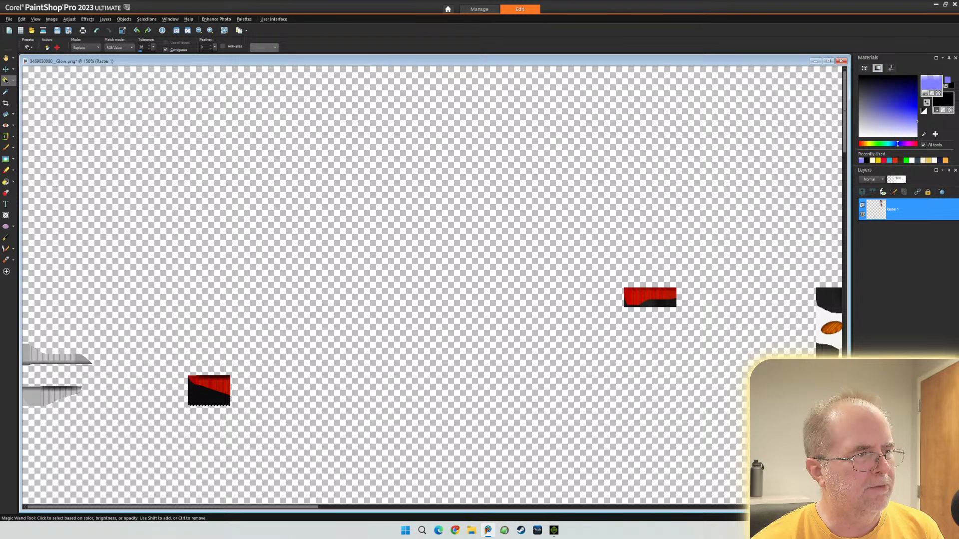
{"action": "key", "text": "Delete"}
- Erase the black beneath the horizontal red light and the dark and white areas around the orange oval light, and clear the selection
{"action": "left_click_drag", "start_coordinate": [172, 507], "coordinate": [328, 507]}
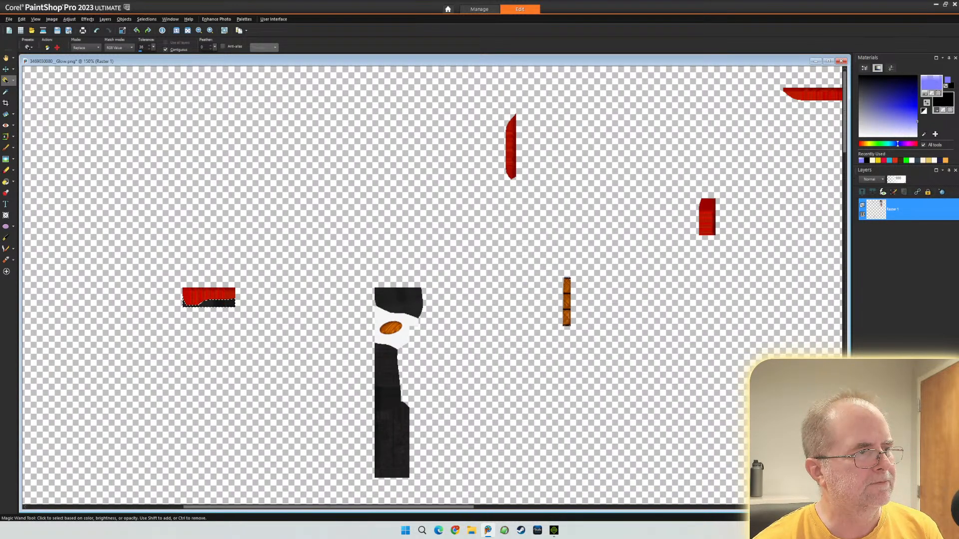
{"action": "key", "text": "Delete"}
{"action": "key", "text": "ctrl+d"}
{"action": "key", "text": "Delete"}
{"action": "key", "text": "ctrl+d"}
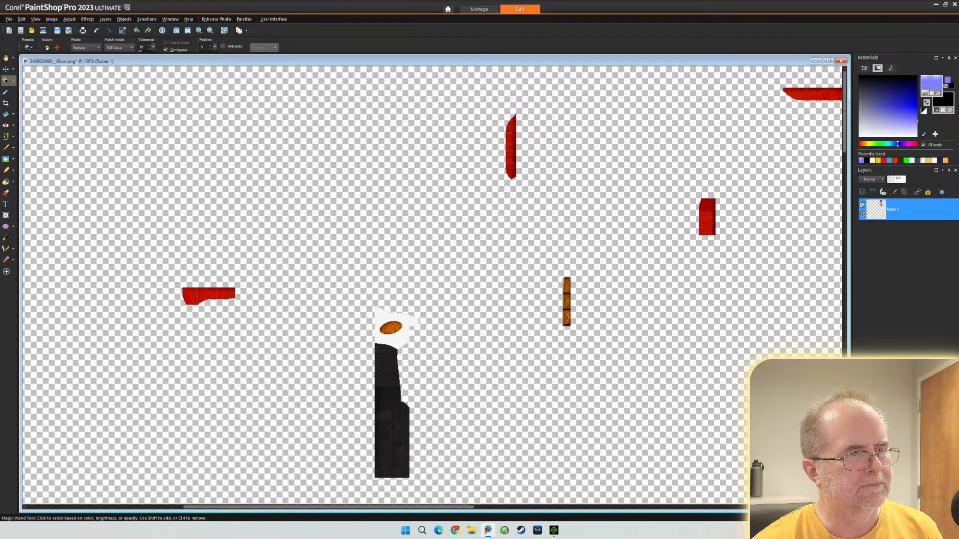
{"action": "key", "text": "Delete"}
{"action": "key", "text": "ctrl+d"}
{"action": "key", "text": "Delete"}
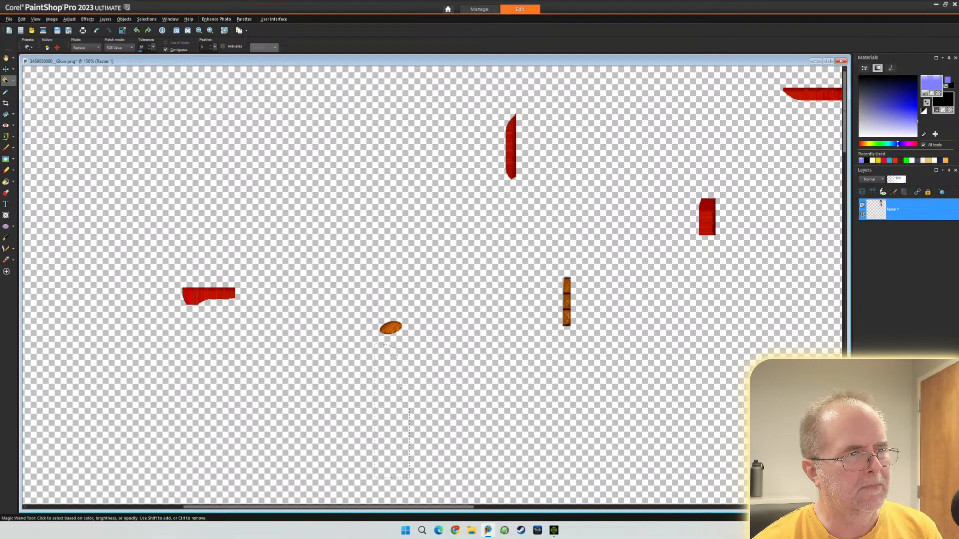
{"action": "key", "text": "ctrl+d"}
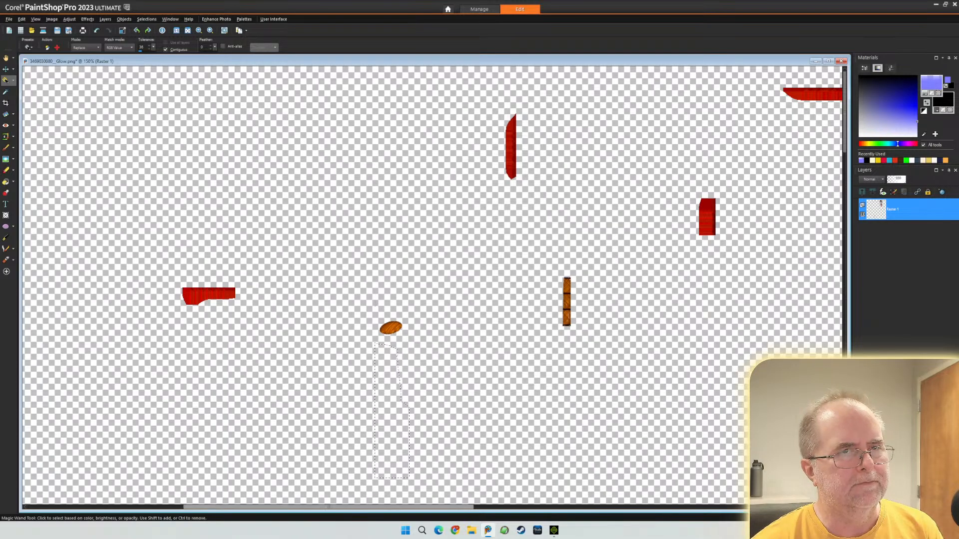
- Erase the large black region above the grey panels and the light grey areas adjoining it with the Magic Wand
{"action": "scroll", "coordinate": [432, 285], "scroll_direction": "right", "scroll_amount": 10}
{"action": "scroll", "coordinate": [432, 285], "scroll_direction": "right", "scroll_amount": 2}
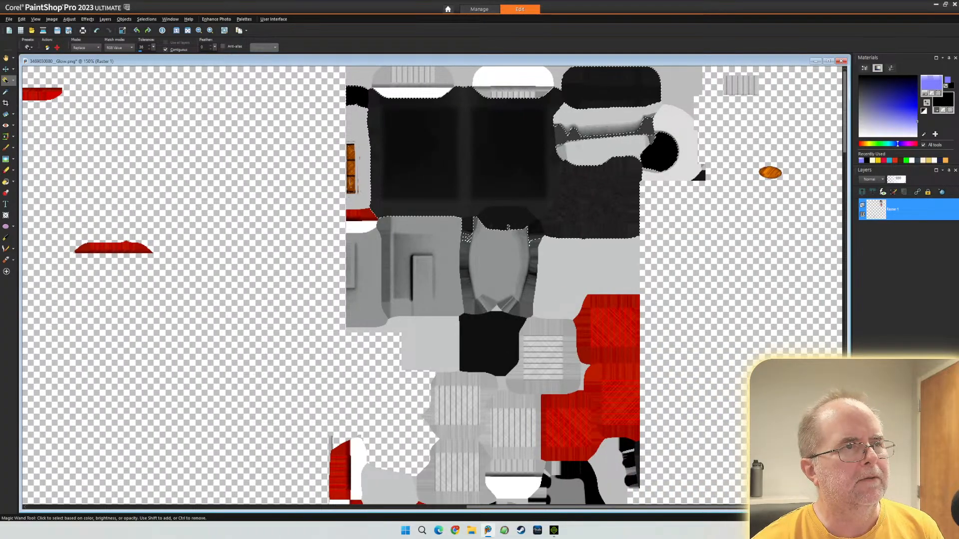
{"action": "key", "text": "Delete"}
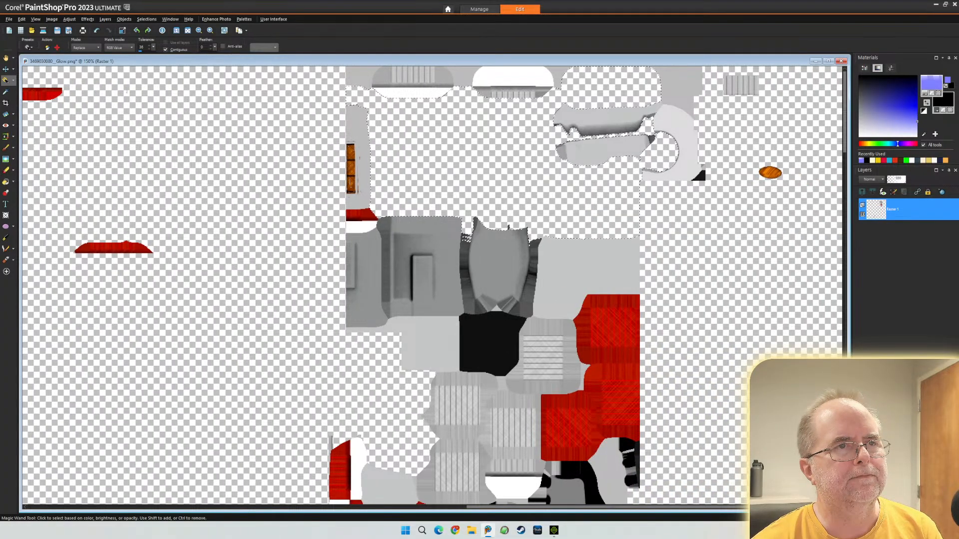
{"action": "key", "text": "ctrl+d"}
{"action": "key", "text": "Delete"}
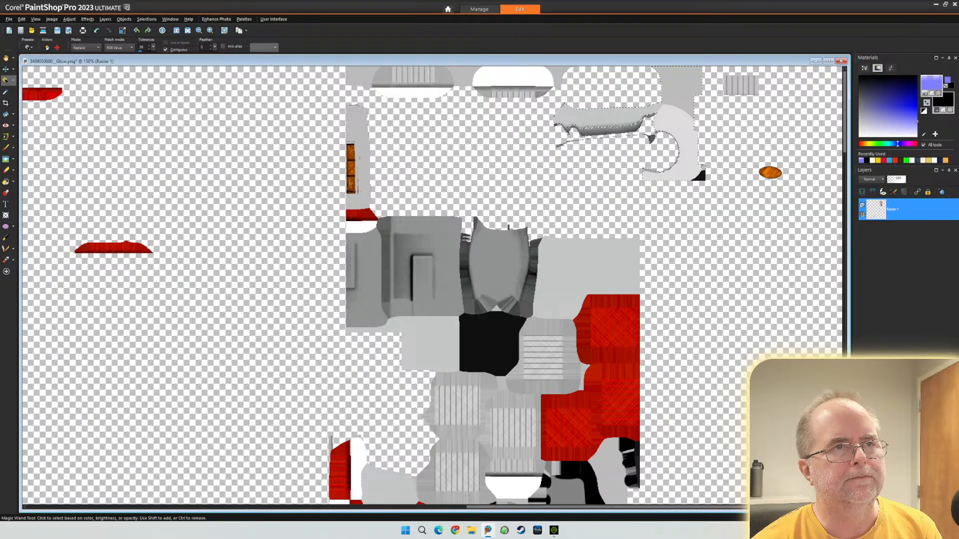
{"action": "key", "text": "Delete"}
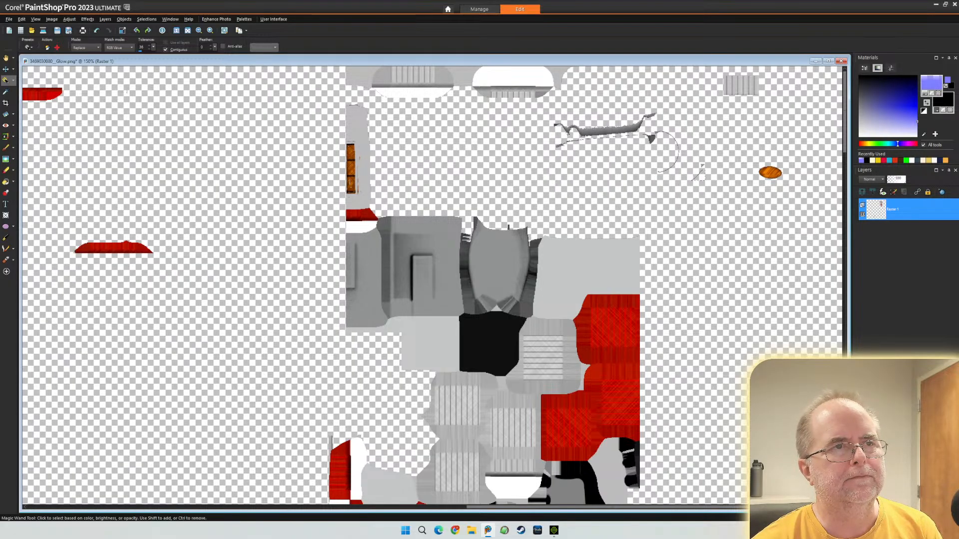
{"action": "left_click", "coordinate": [558, 75]}
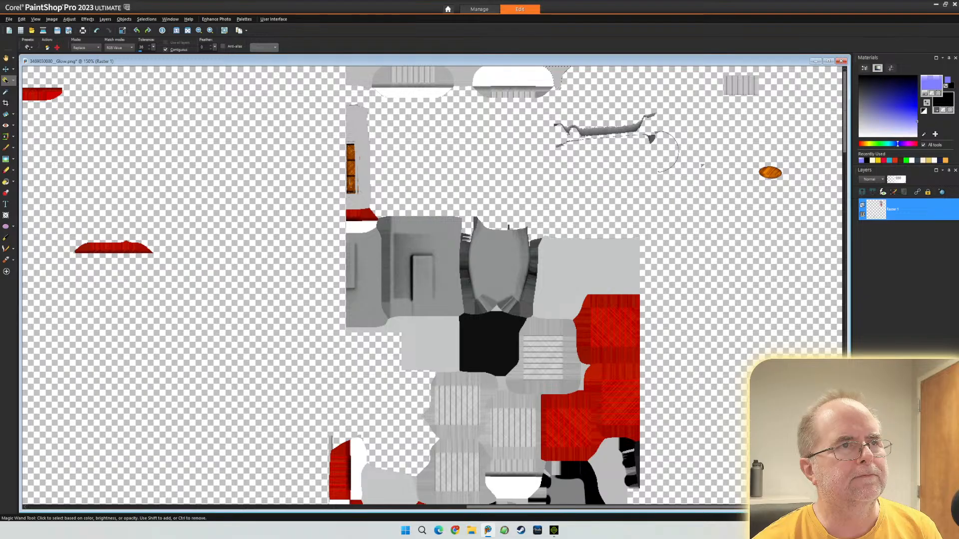
{"action": "key", "text": "Delete"}
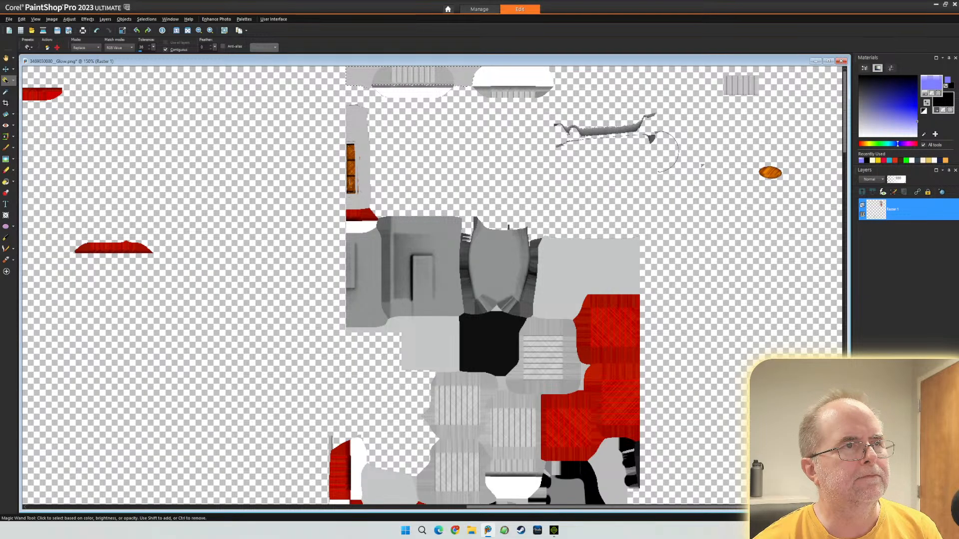
- Try to erase the grey area around the striped panel at the upper edge of the large block
{"action": "key", "text": "Delete"}
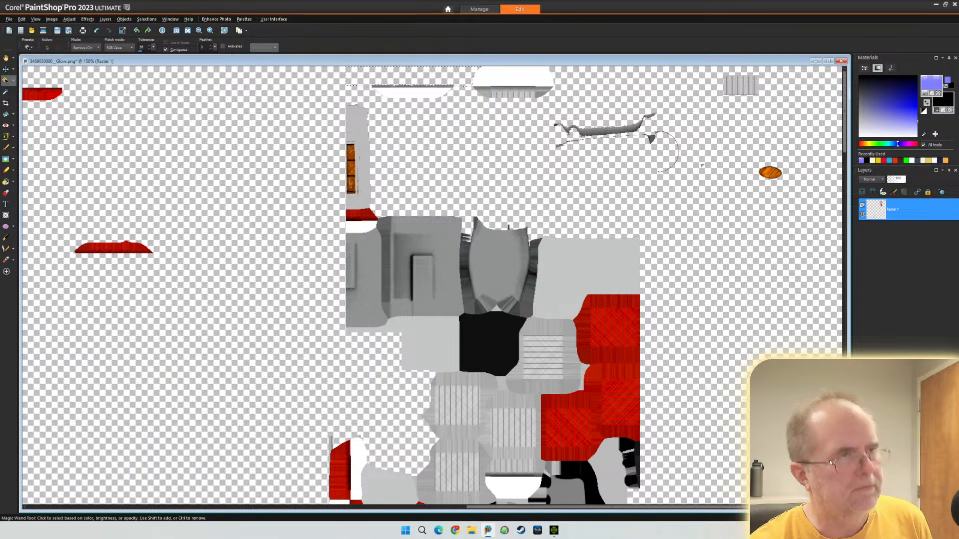
{"action": "key", "text": "ctrl+z"}
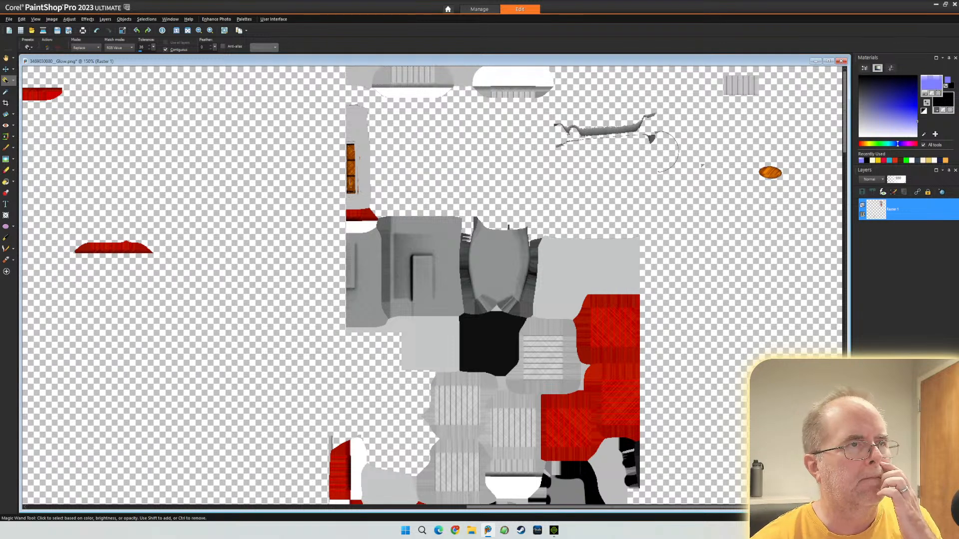
- Erase the white shapes by the two striped panels and the grey strip around the vertical orange light
{"action": "left_click", "coordinate": [413, 92]}
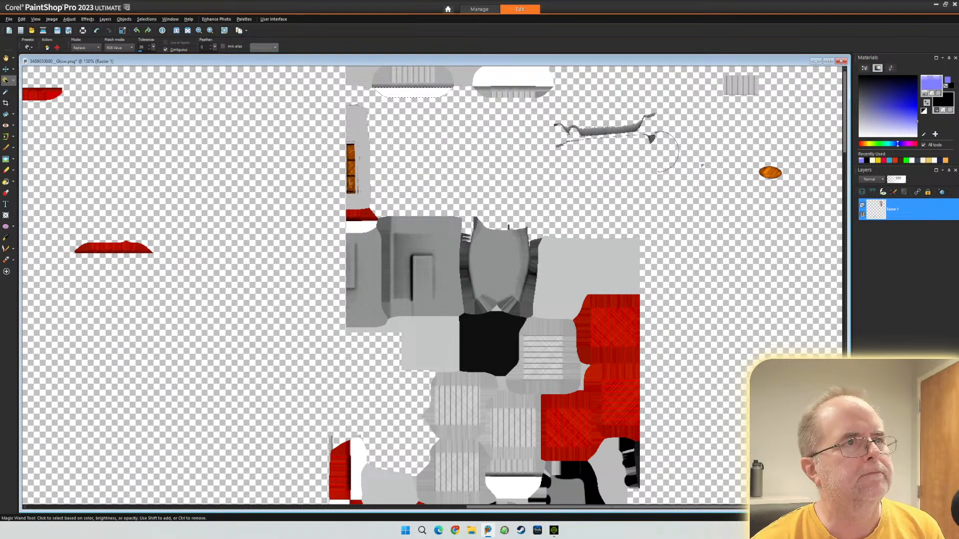
{"action": "key", "text": "Delete"}
{"action": "key", "text": "Delete"}
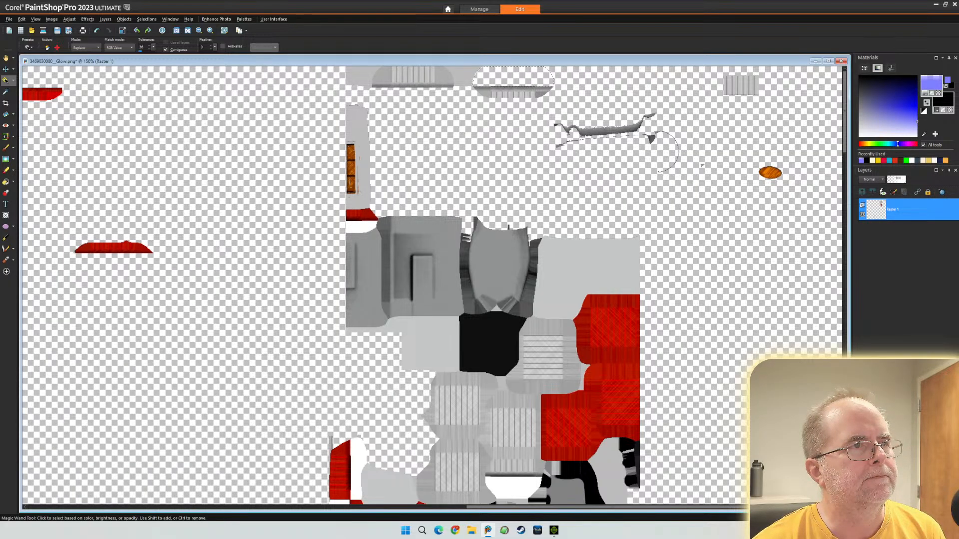
{"action": "left_click", "coordinate": [359, 158]}
{"action": "key", "text": "Delete"}
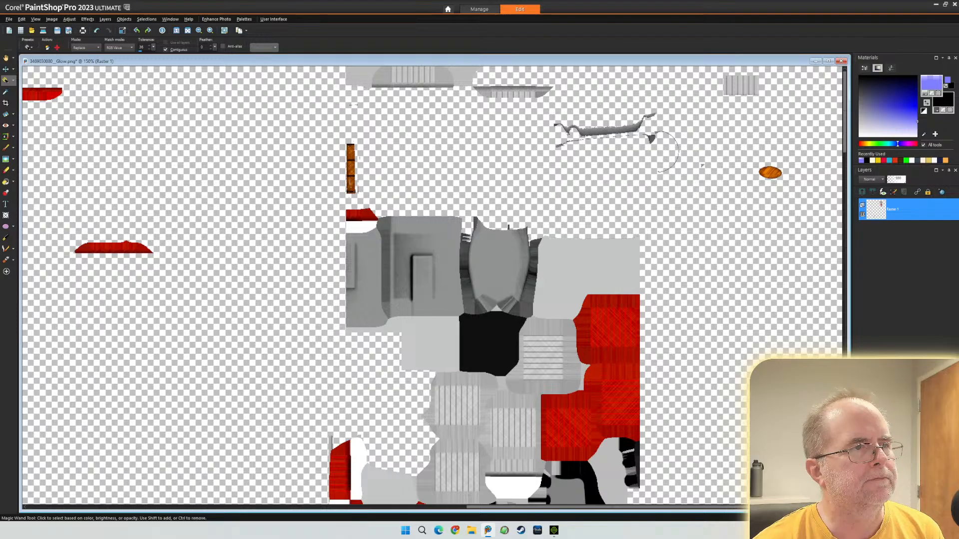
- Erase the grey panels and dark strip below the orange light, the white under the small red light, and the neighbouring rounded grey shape
{"action": "left_click", "coordinate": [428, 277]}
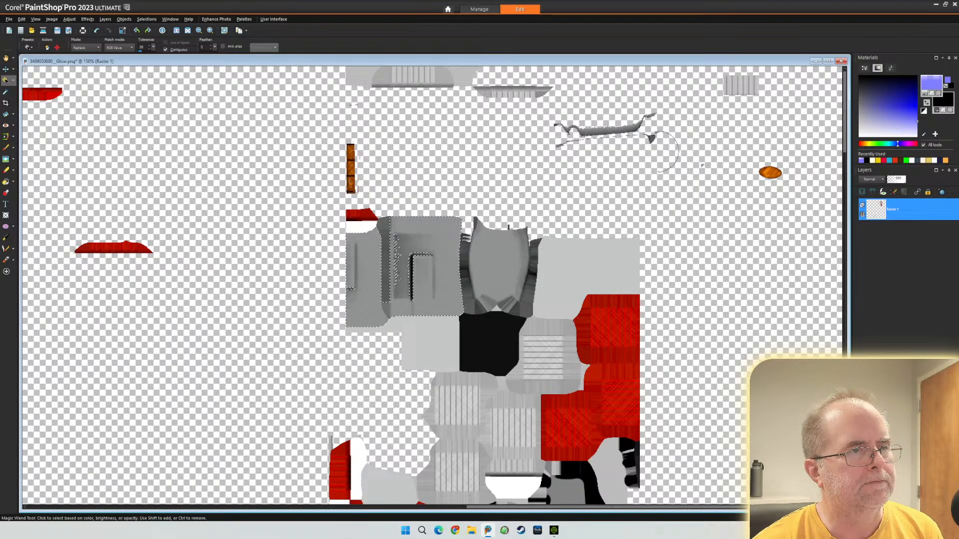
{"action": "key", "text": "Delete"}
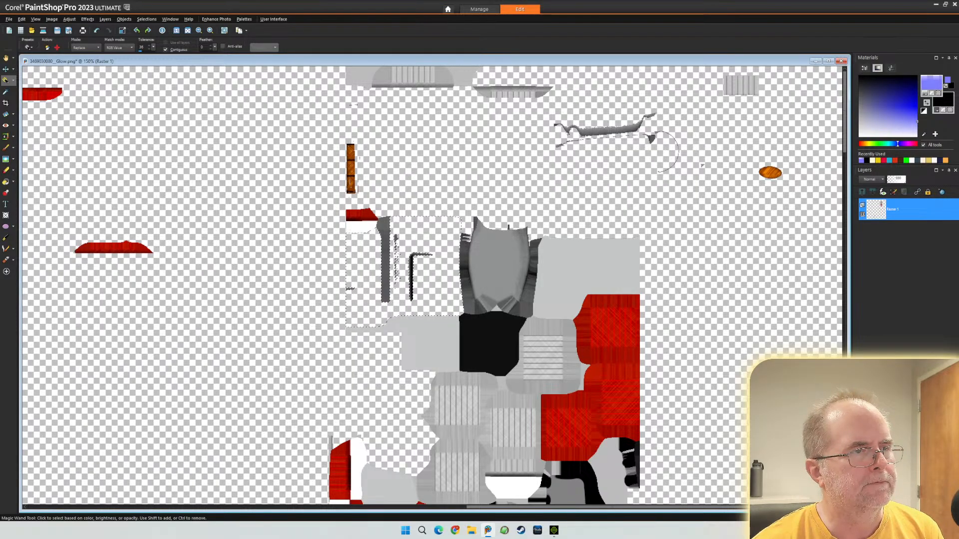
{"action": "key", "text": "ctrl+d"}
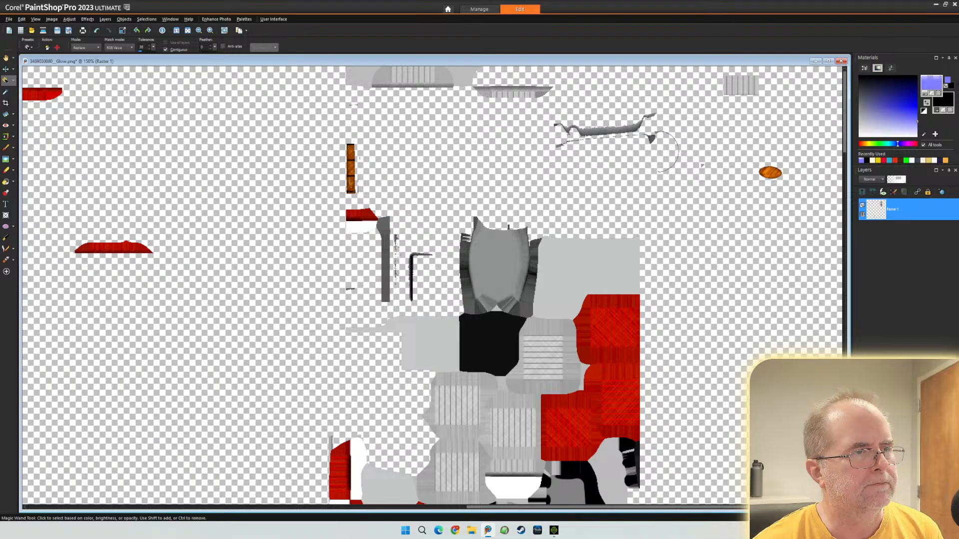
{"action": "left_click", "coordinate": [385, 264]}
{"action": "key", "text": "Delete"}
{"action": "left_click", "coordinate": [360, 228]}
{"action": "key", "text": "Delete"}
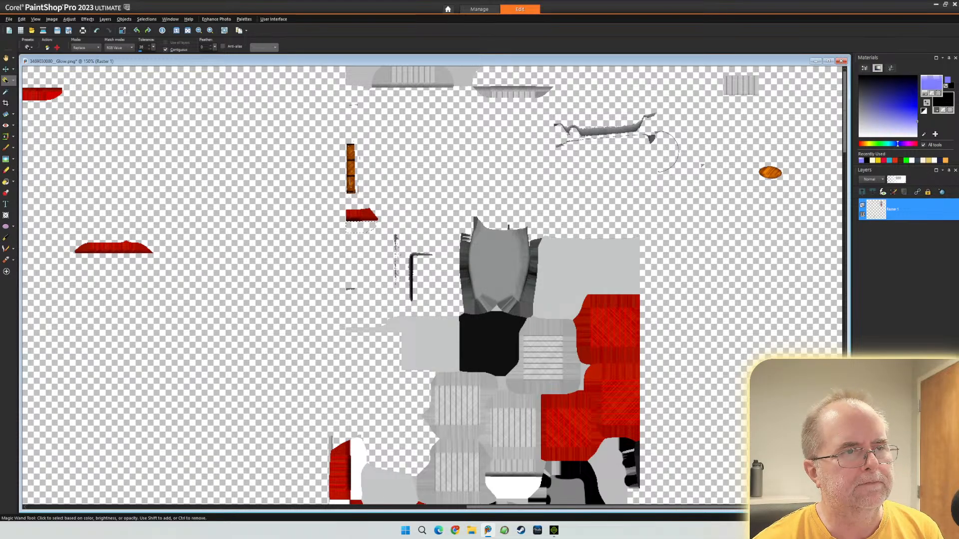
{"action": "left_click", "coordinate": [498, 265]}
{"action": "key", "text": "Delete"}
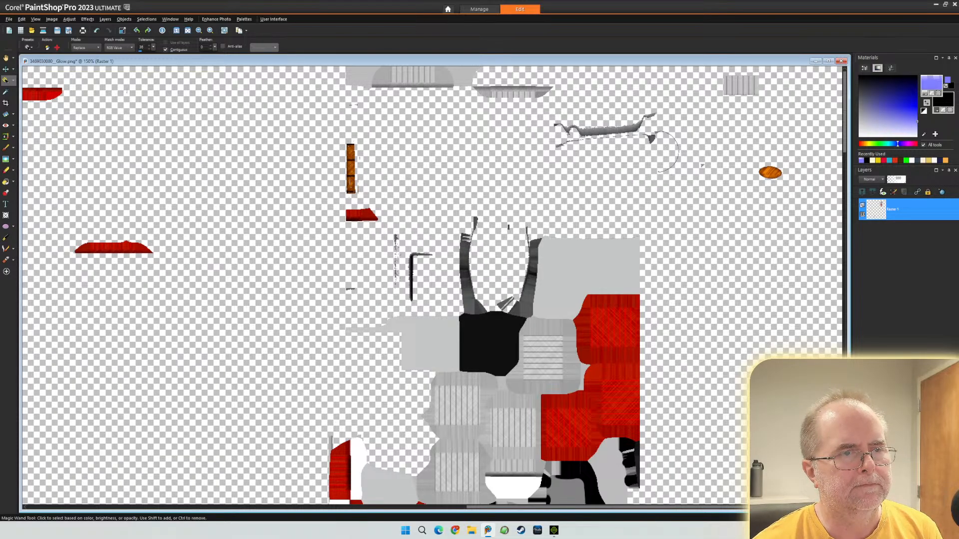
{"action": "left_click", "coordinate": [565, 270]}
{"action": "key", "text": "ctrl+d"}
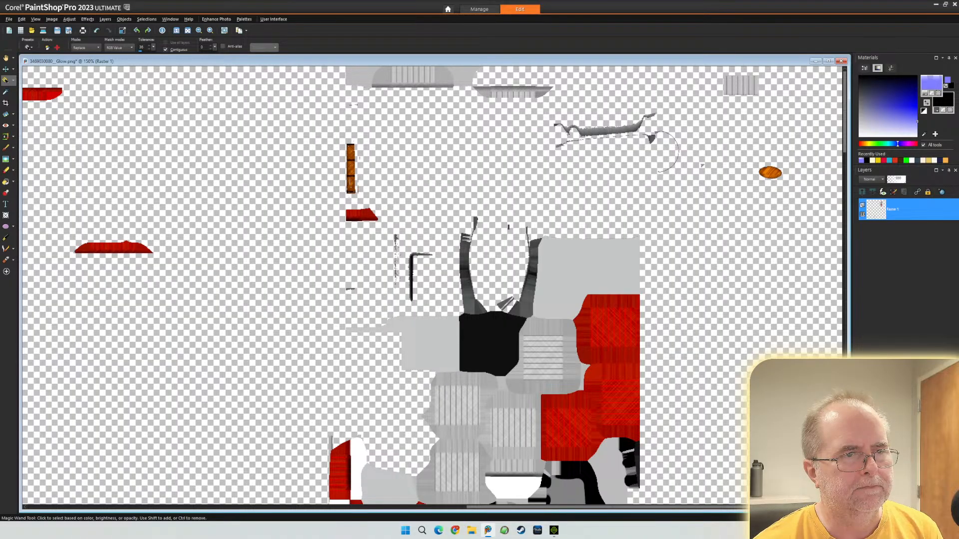
{"action": "key", "text": "ctrl+d"}
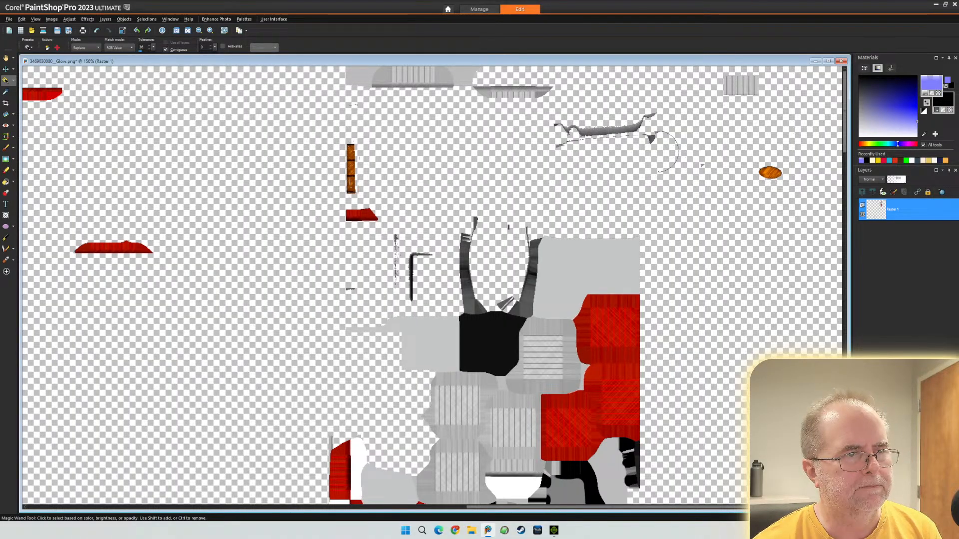
{"action": "key", "text": "ctrl+d"}
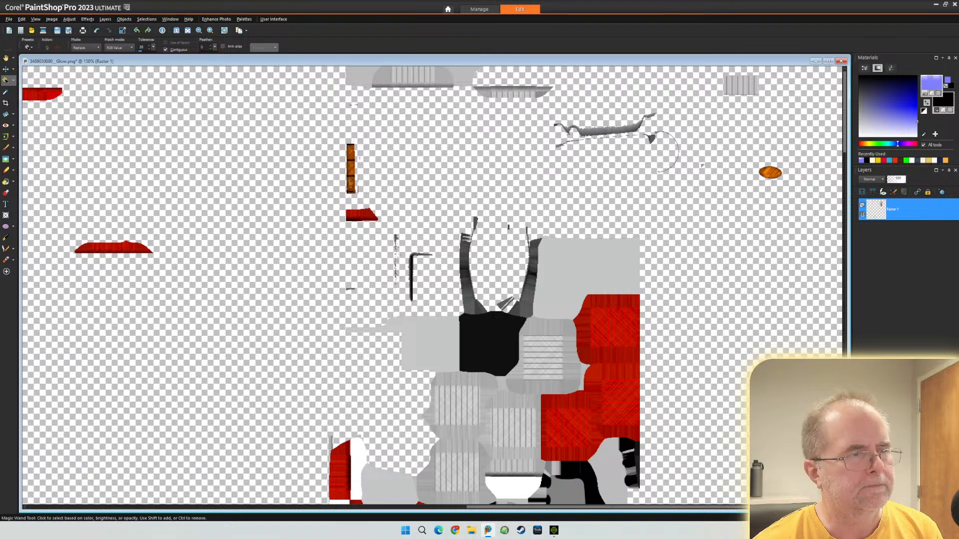
- Lower the Magic Wand tolerance and erase the light grey rectangle above the red panels
{"action": "left_click_drag", "start_coordinate": [154, 47], "coordinate": [147, 56]}
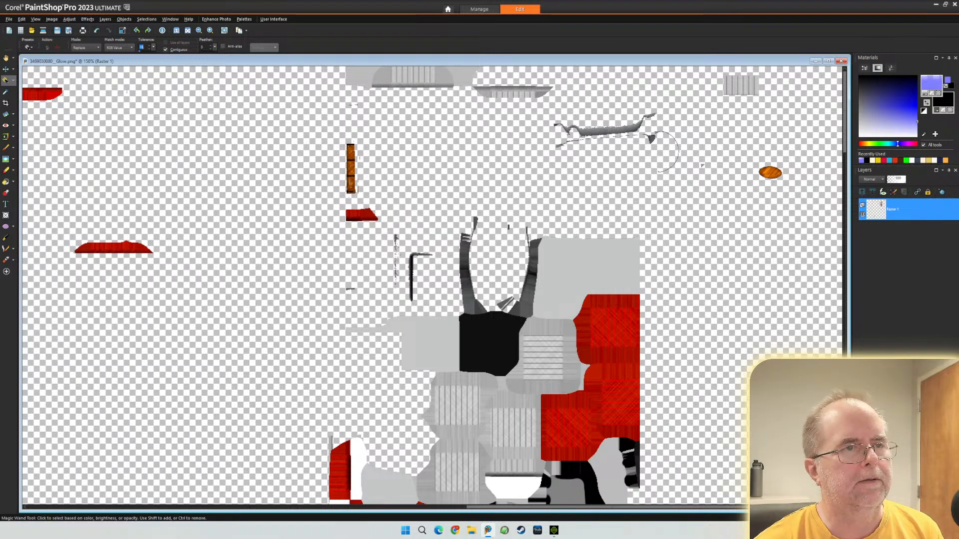
{"action": "left_click", "coordinate": [590, 266]}
{"action": "key", "text": "Delete"}
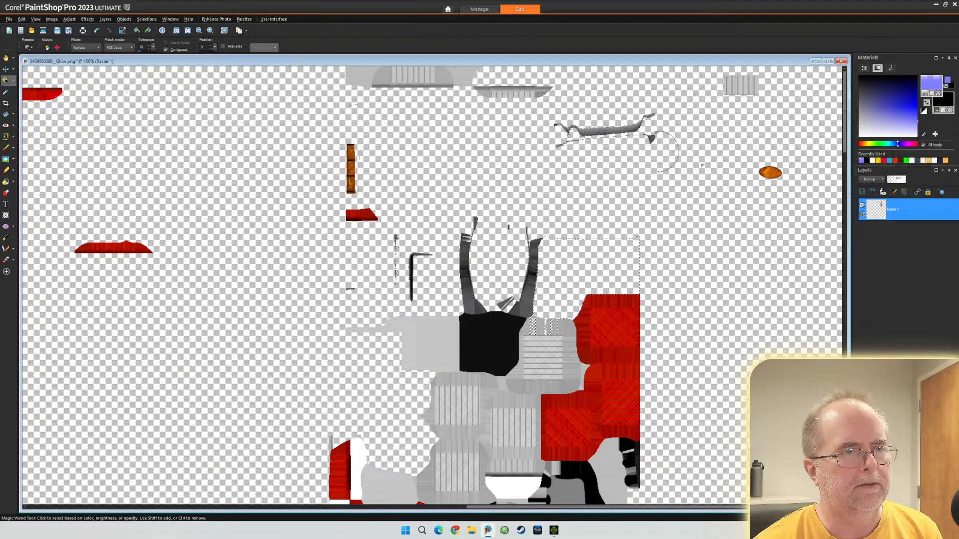
- Try to erase the light grey square beside the black block
{"action": "left_click", "coordinate": [429, 345]}
{"action": "key", "text": "Delete"}
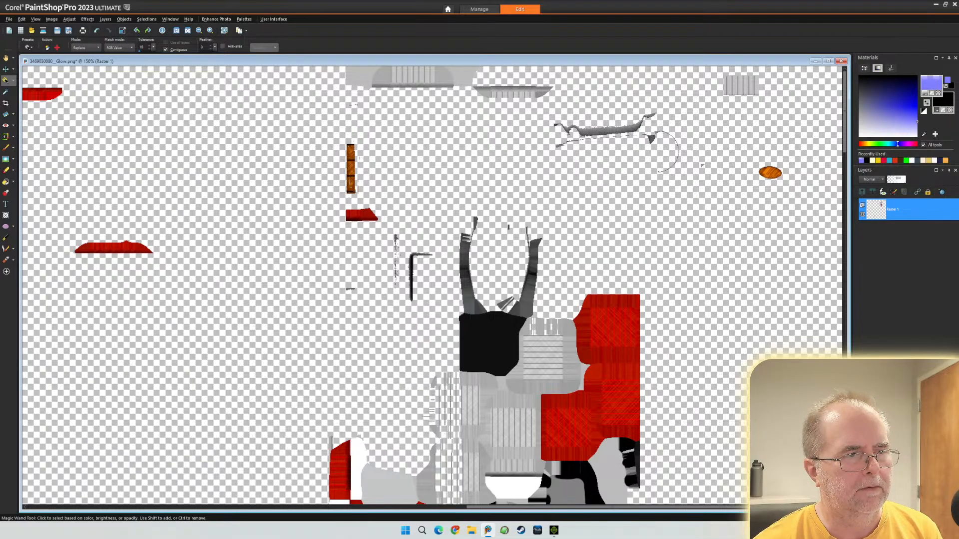
{"action": "key", "text": "ctrl+z"}
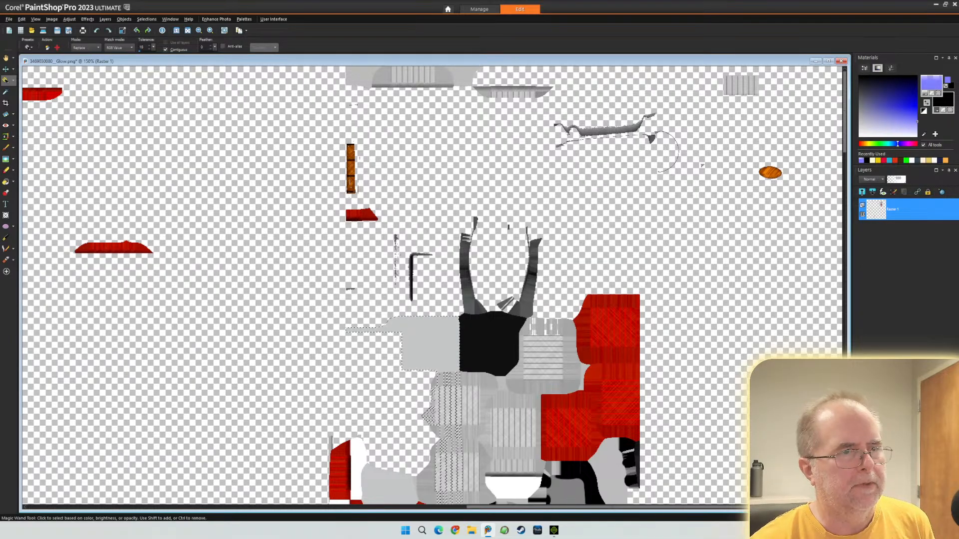
- Clear the selection, erase the shapes between the orange light and the black block using rectangular selections, and trim the adjoining red panel's upper edge
{"action": "key", "text": "ctrl+d"}
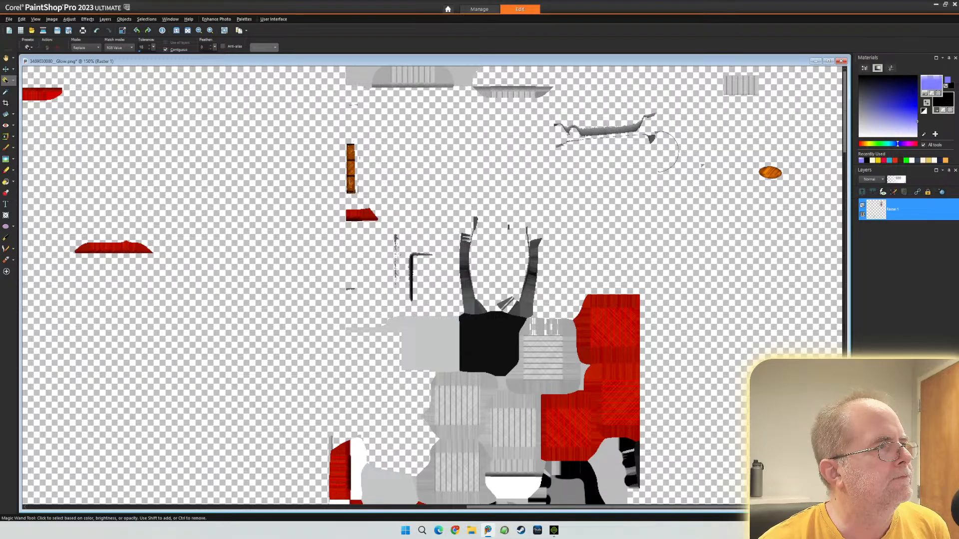
{"action": "left_click", "coordinate": [13, 80]}
{"action": "left_click", "coordinate": [45, 82]}
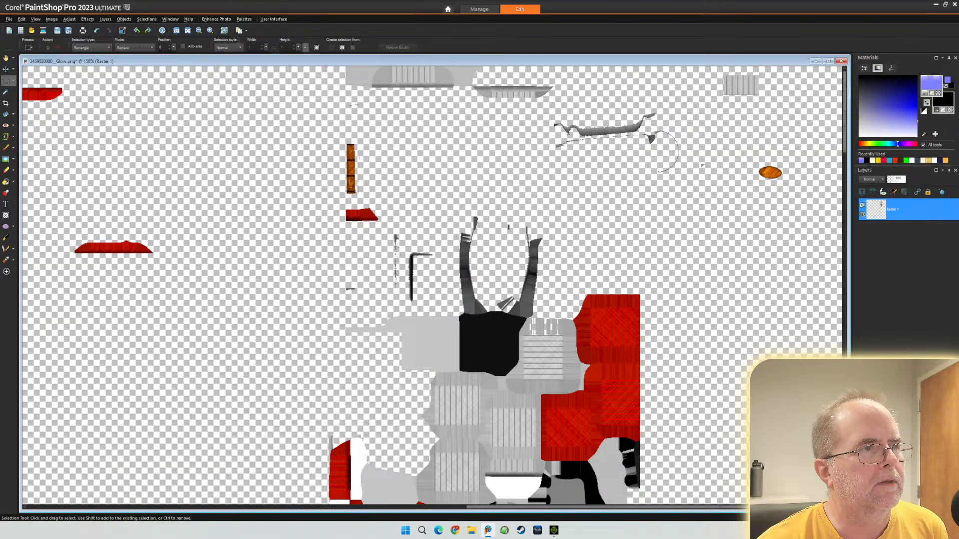
{"action": "mouse_move", "coordinate": [324, 200]}
{"action": "left_mouse_down"}
{"action": "mouse_move", "coordinate": [509, 281]}
{"action": "mouse_move", "coordinate": [561, 316]}
{"action": "mouse_move", "coordinate": [591, 318]}
{"action": "left_mouse_up"}
{"action": "key", "text": "Delete"}
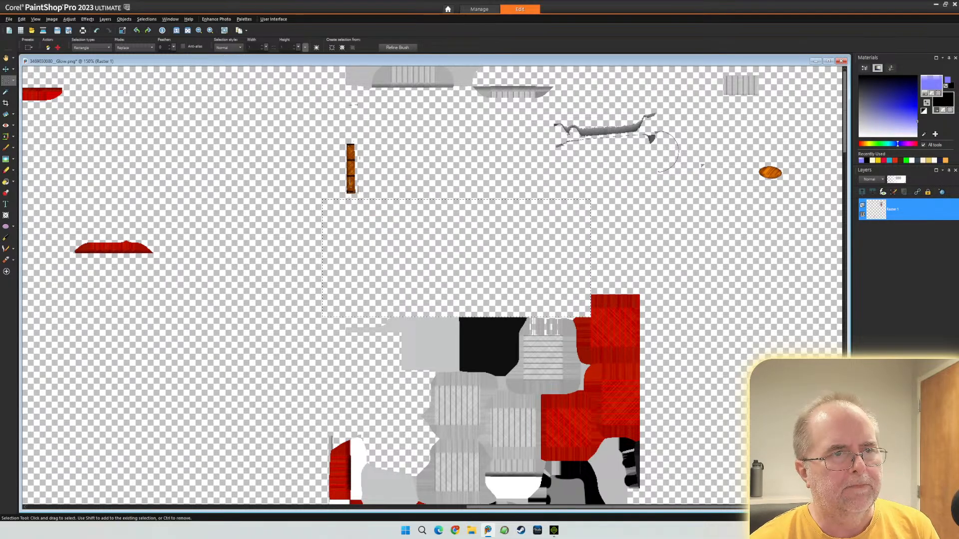
{"action": "left_click_drag", "start_coordinate": [580, 302], "coordinate": [574, 308]}
{"action": "key", "text": "Delete"}
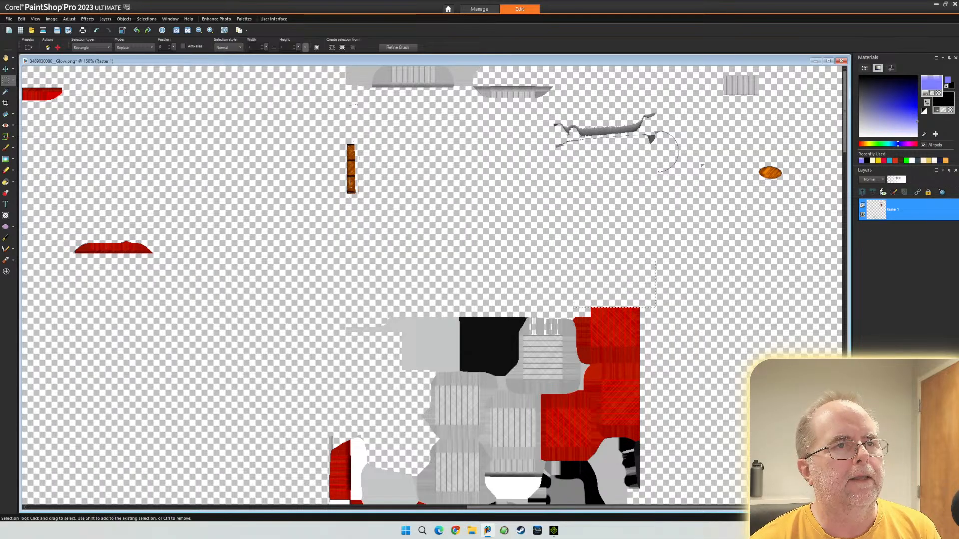
- Erase the grey bracket-shaped trim with its thin arc and the outer tapered end of the small dark-edged striped panel
{"action": "left_click_drag", "start_coordinate": [627, 129], "coordinate": [727, 105]}
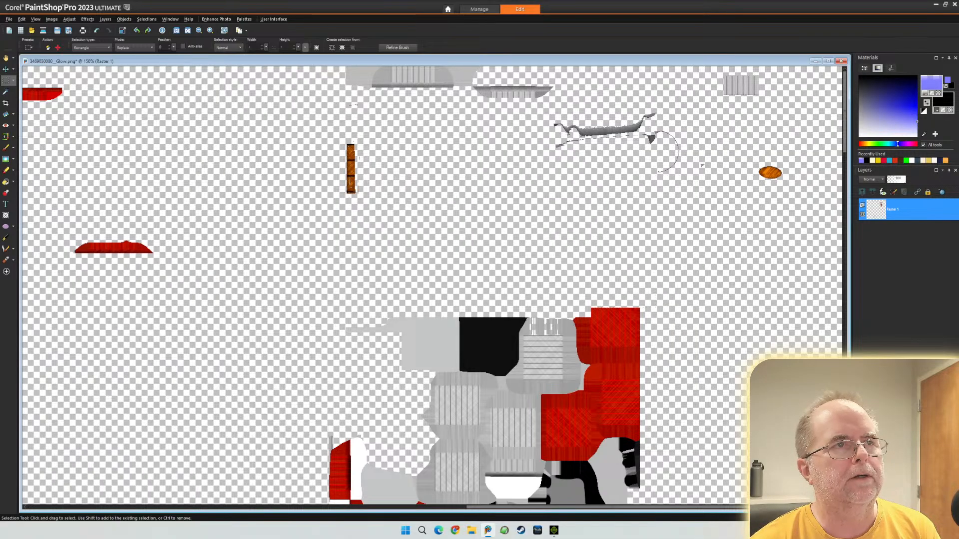
{"action": "key", "text": "Delete"}
{"action": "left_click_drag", "start_coordinate": [564, 78], "coordinate": [536, 106]}
{"action": "key", "text": "Delete"}
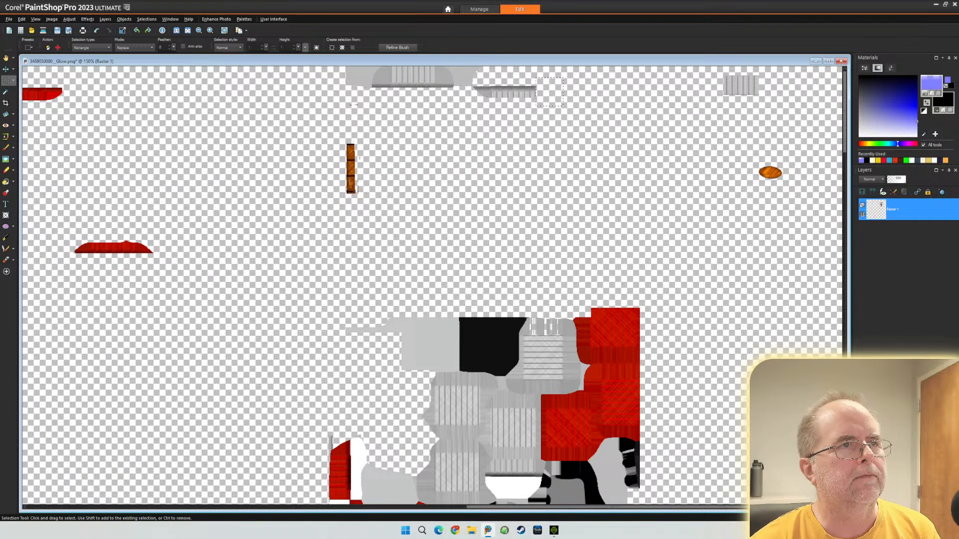
- Trim the plain grey sides and dark edges off the two striped panels above the orange light's level
{"action": "left_click_drag", "start_coordinate": [448, 119], "coordinate": [490, 66]}
{"action": "key", "text": "Delete"}
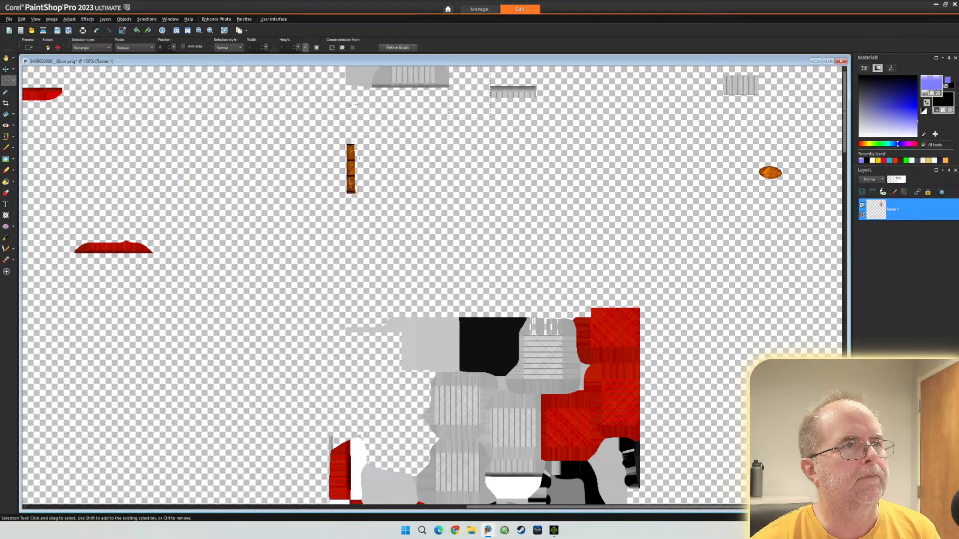
{"action": "mouse_move", "coordinate": [480, 138]}
{"action": "left_mouse_down"}
{"action": "mouse_move", "coordinate": [456, 79]}
{"action": "mouse_move", "coordinate": [435, 66]}
{"action": "left_mouse_up"}
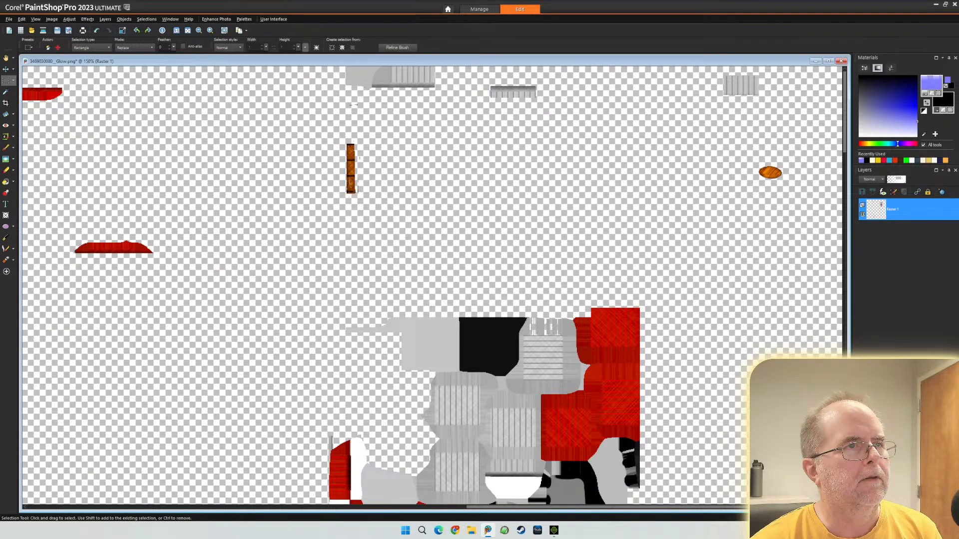
{"action": "left_click_drag", "start_coordinate": [323, 114], "coordinate": [451, 84]}
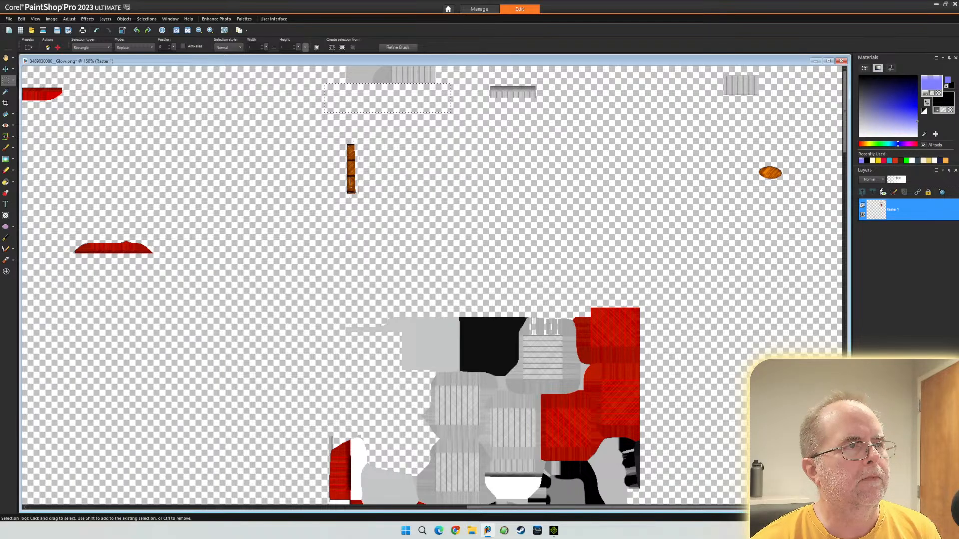
{"action": "left_click_drag", "start_coordinate": [322, 114], "coordinate": [392, 67]}
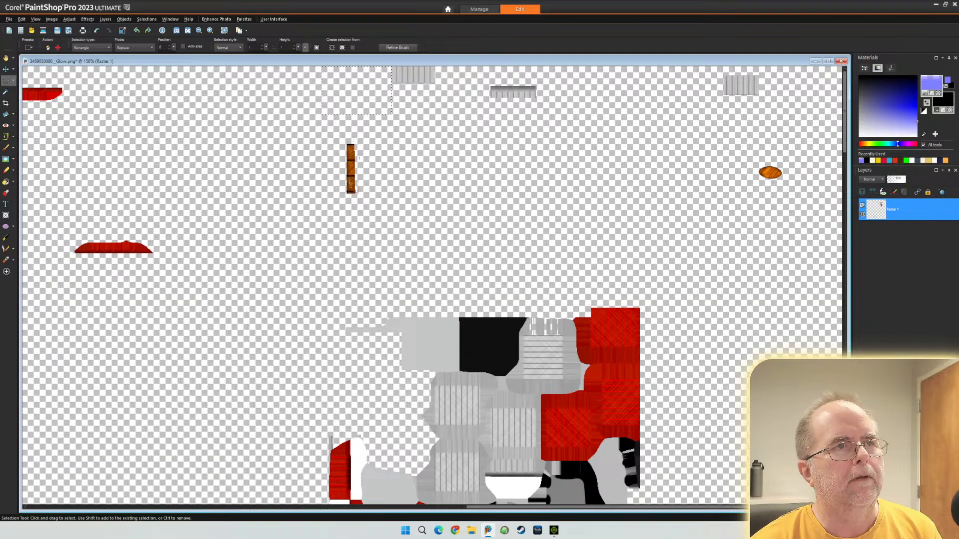
{"action": "left_click_drag", "start_coordinate": [557, 78], "coordinate": [473, 90]}
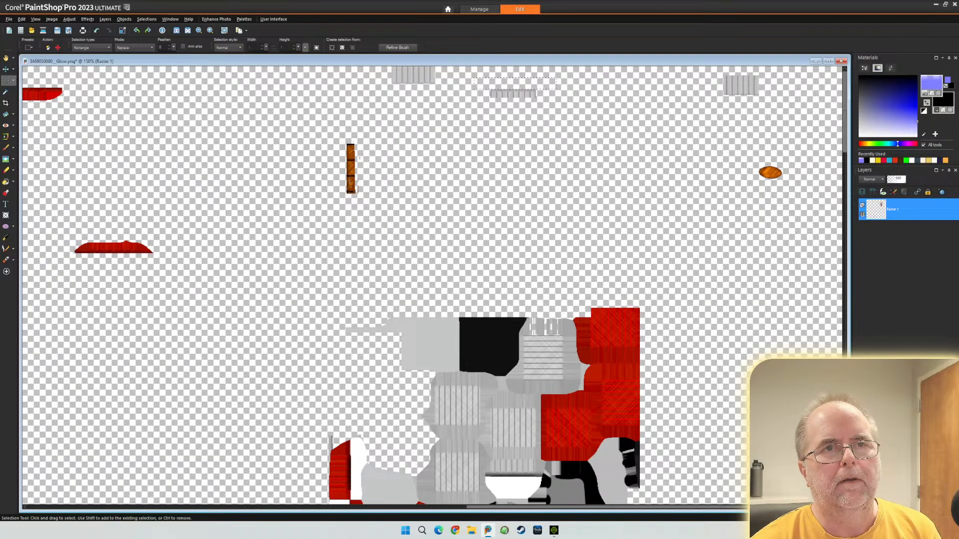
- Erase the band between the two upper red panels and the red and grey border beside the uppermost one
{"action": "scroll", "coordinate": [430, 285], "scroll_direction": "down", "scroll_amount": 3}
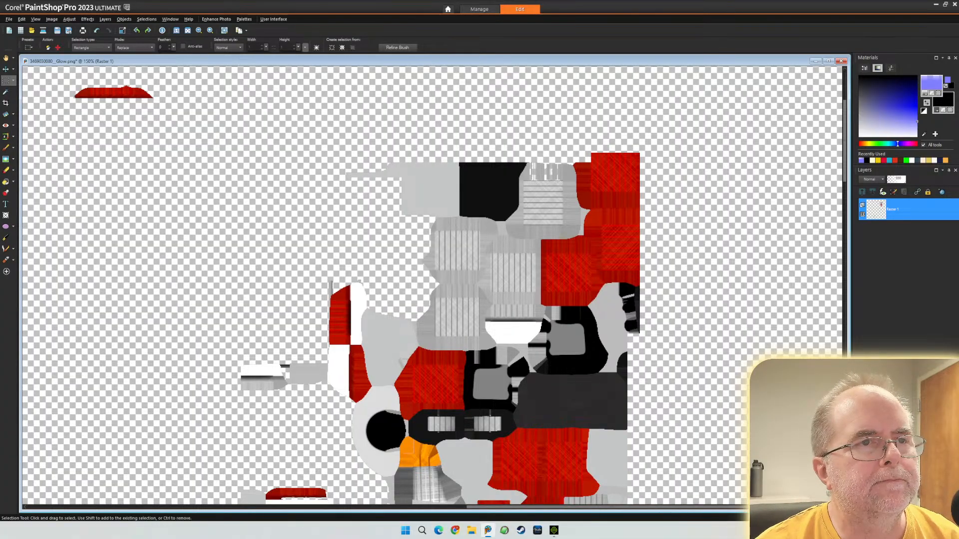
{"action": "left_click_drag", "start_coordinate": [642, 193], "coordinate": [564, 226]}
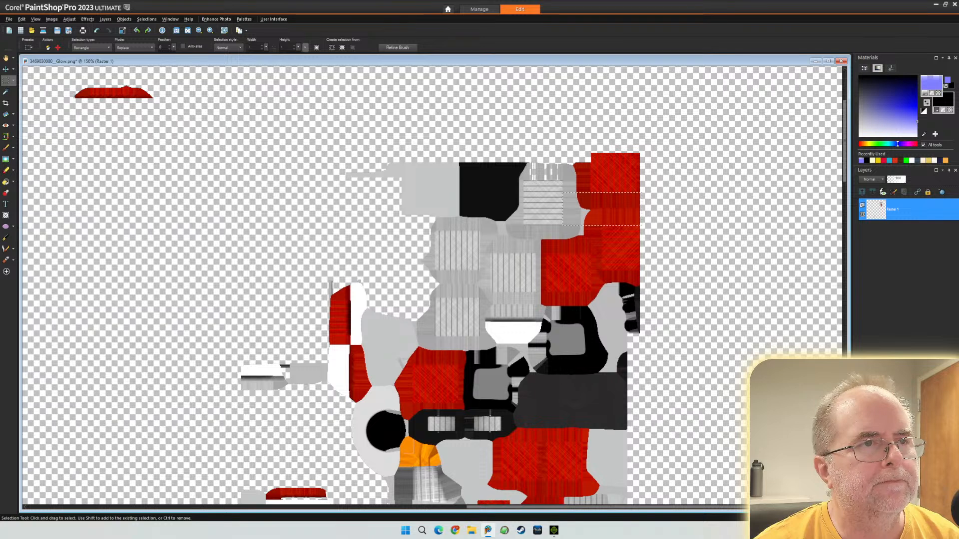
{"action": "key", "text": "Delete"}
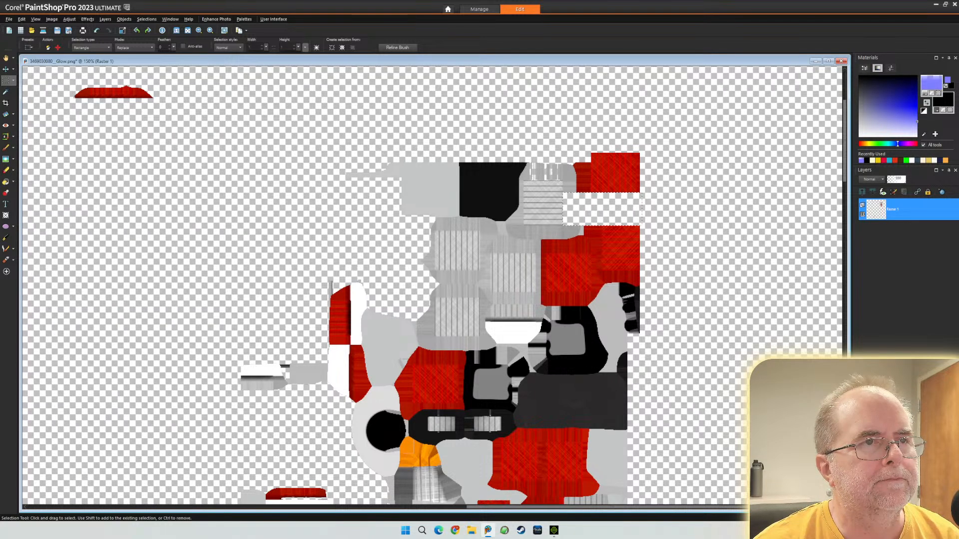
{"action": "left_click_drag", "start_coordinate": [592, 148], "coordinate": [561, 198]}
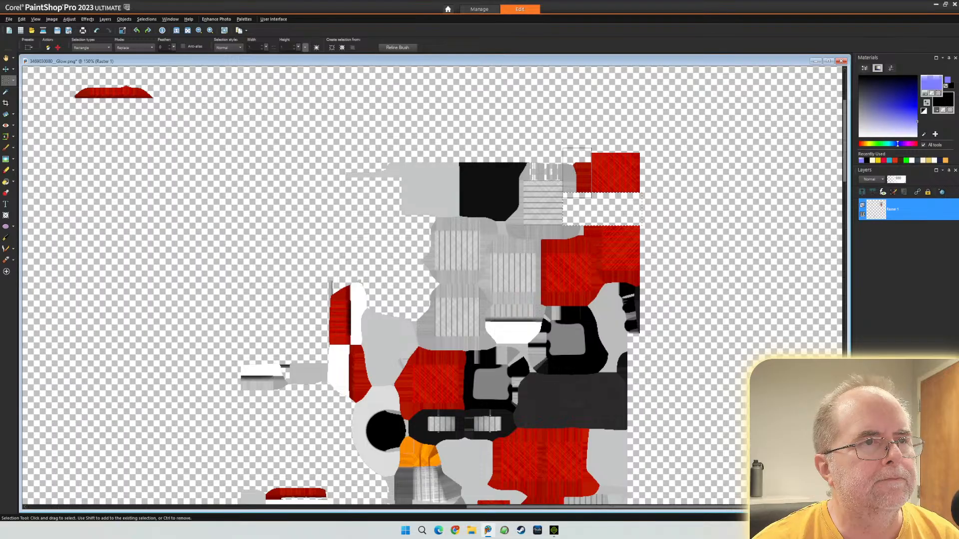
{"action": "key", "text": "Delete"}
{"action": "key", "text": "ctrl+d"}
{"action": "key", "text": "ctrl+d"}
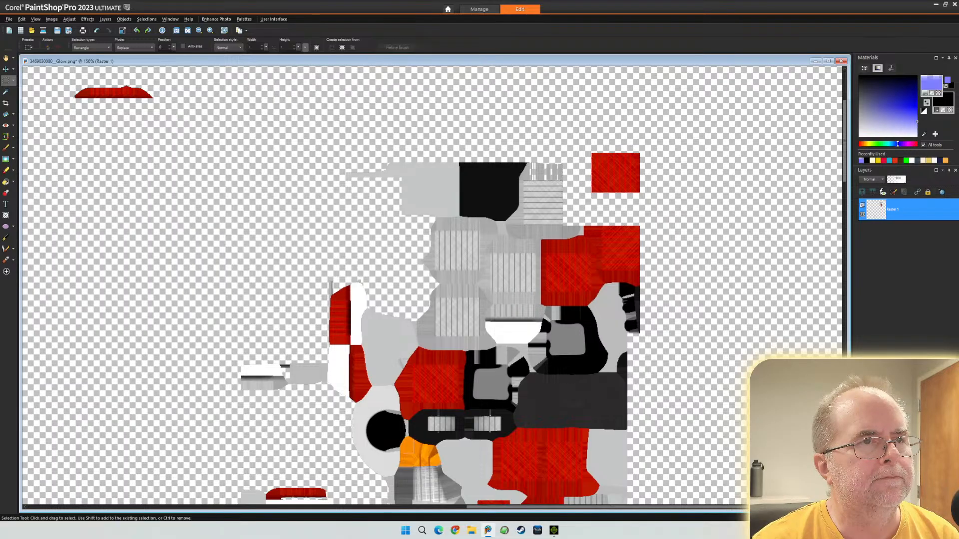
- Erase the light grey square, the black block, and the grey strip above the horizontally striped panel
{"action": "mouse_move", "coordinate": [579, 148]}
{"action": "left_mouse_down"}
{"action": "mouse_move", "coordinate": [401, 181]}
{"action": "mouse_move", "coordinate": [317, 181]}
{"action": "left_mouse_up"}
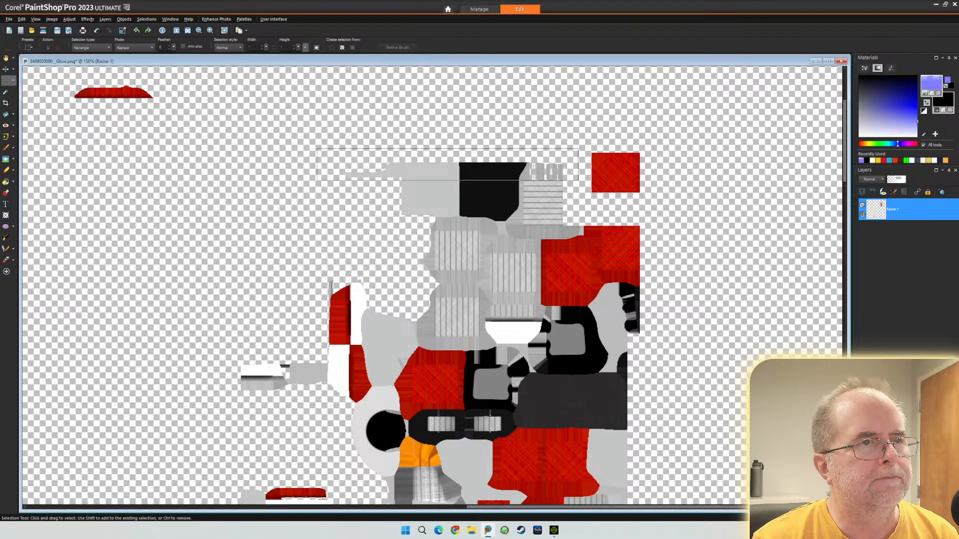
{"action": "key", "text": "Delete"}
{"action": "key", "text": "ctrl+d"}
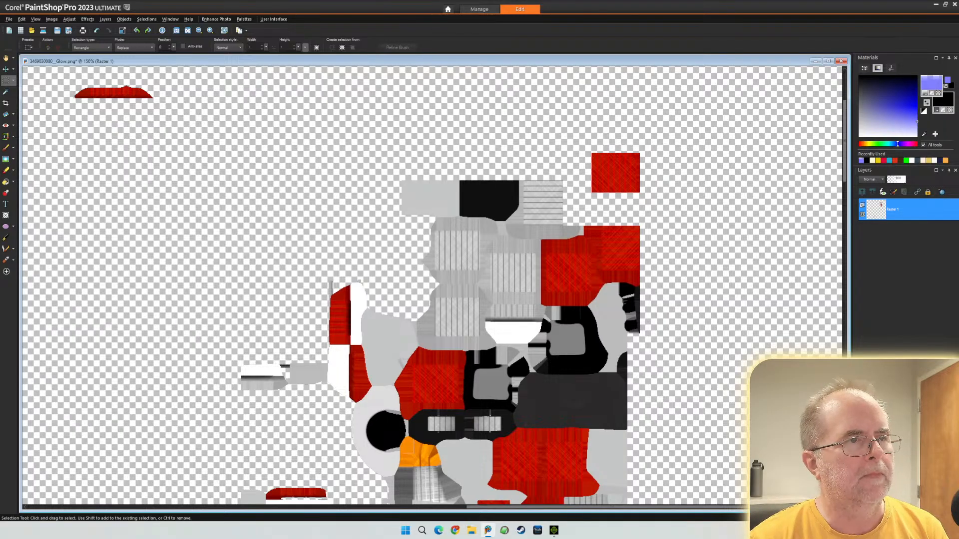
{"action": "left_click_drag", "start_coordinate": [334, 171], "coordinate": [523, 231]}
{"action": "key", "text": "Delete"}
{"action": "key", "text": "ctrl+d"}
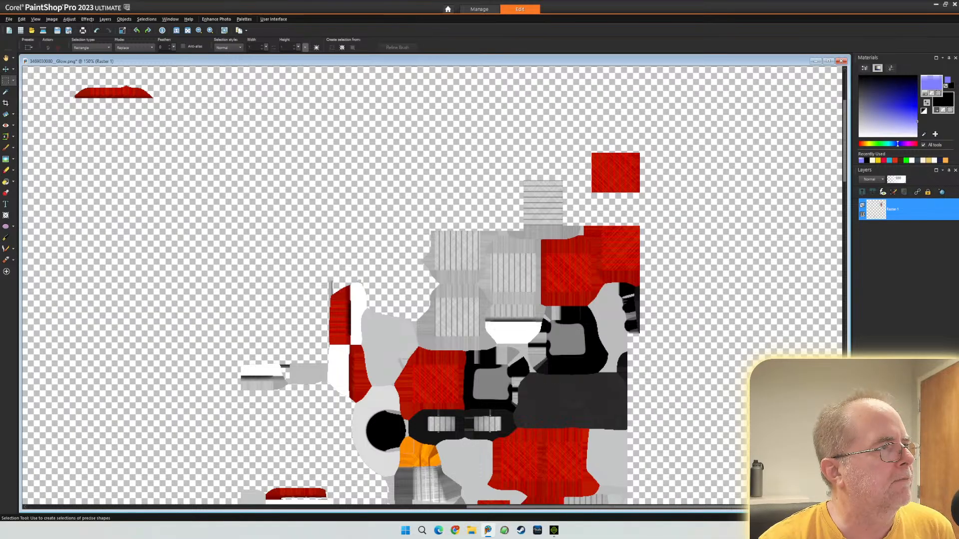
- Erase the outer column of red, grey and black areas below the second red panel
{"action": "left_click", "coordinate": [13, 81]}
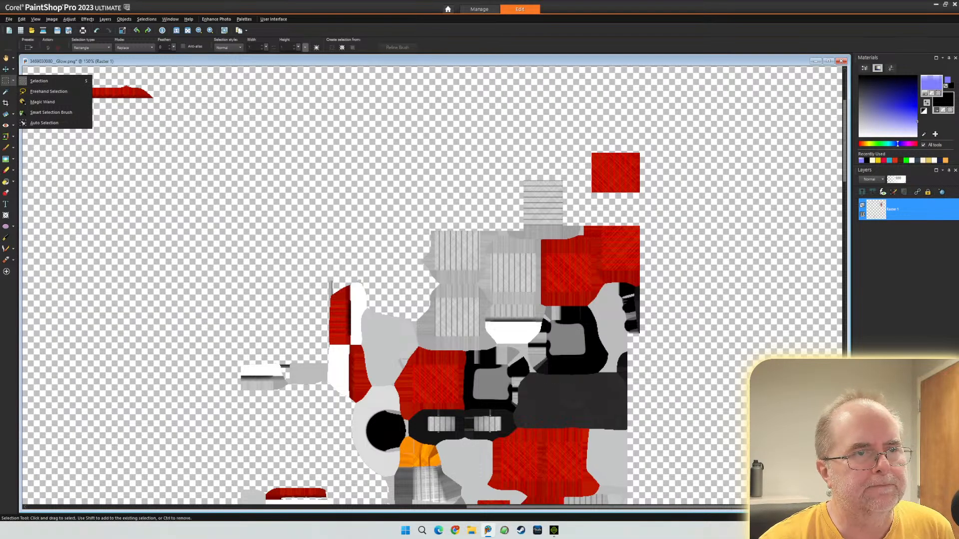
{"action": "key", "text": "Escape"}
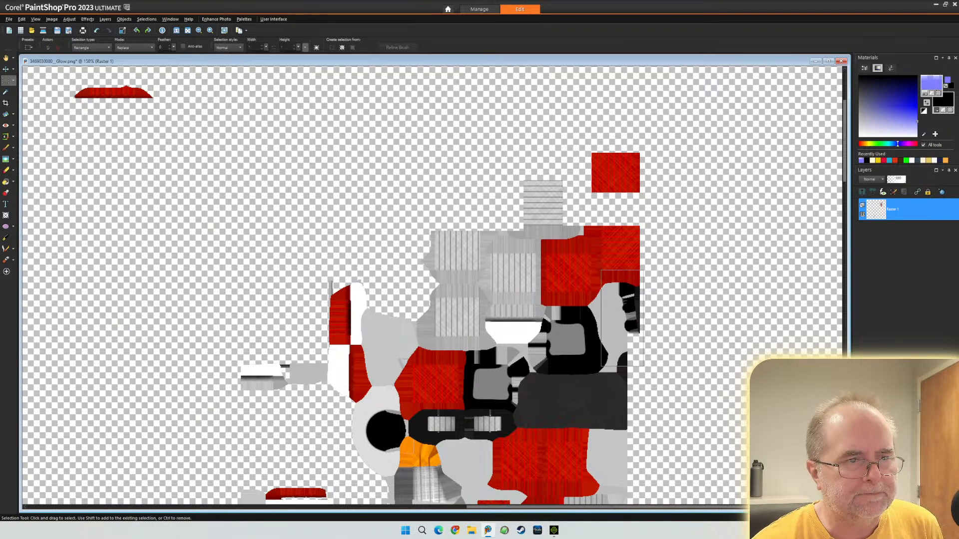
{"action": "mouse_move", "coordinate": [589, 270]}
{"action": "left_mouse_down"}
{"action": "mouse_move", "coordinate": [643, 487]}
{"action": "mouse_move", "coordinate": [582, 494]}
{"action": "left_mouse_up"}
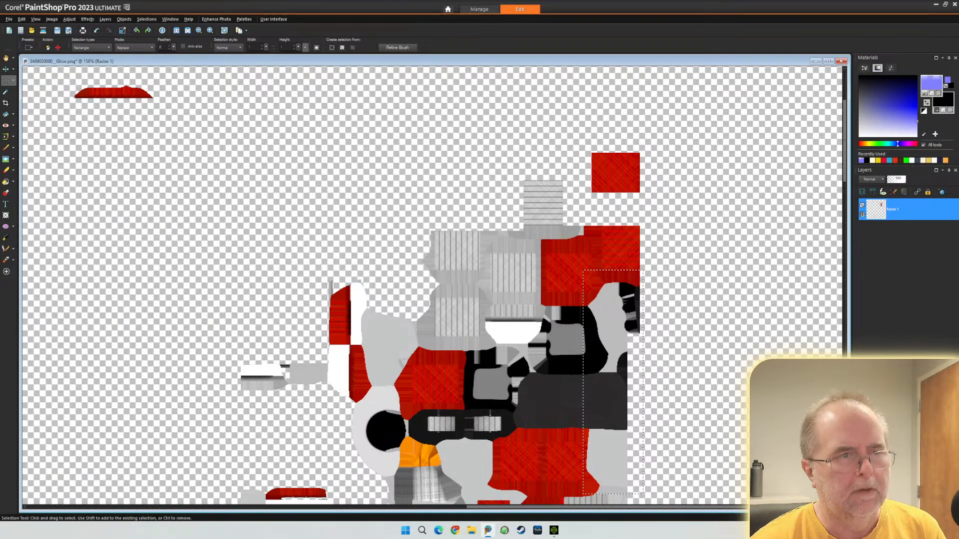
{"action": "key", "text": "Delete"}
{"action": "key", "text": "ctrl+d"}
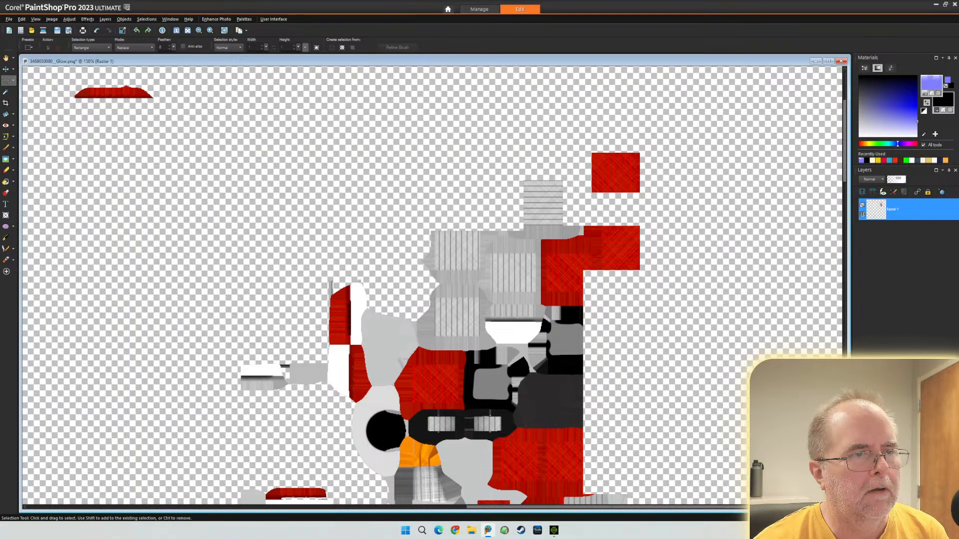
- Erase the band below the third red panel and the red strip joining it to the second one
{"action": "left_click_drag", "start_coordinate": [587, 292], "coordinate": [483, 304]}
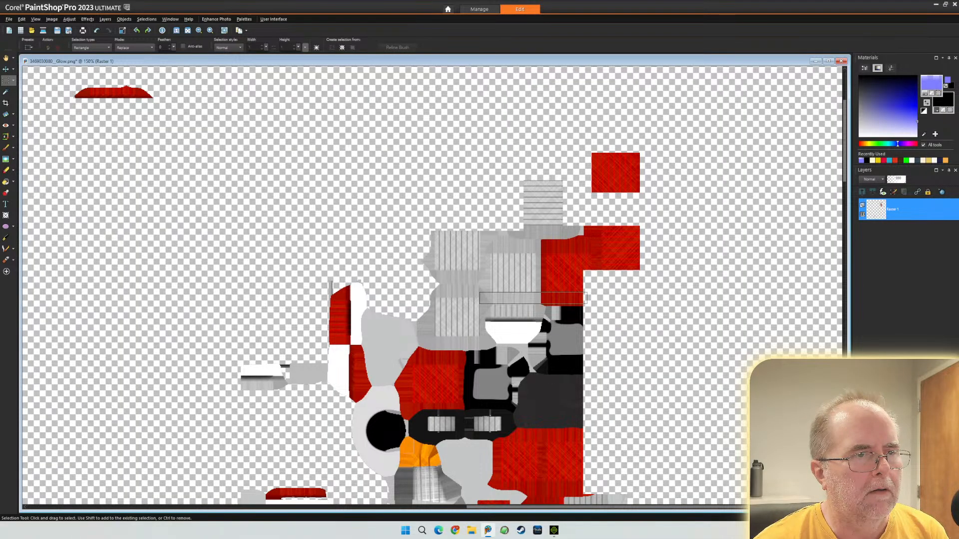
{"action": "key", "text": "Delete"}
{"action": "key", "text": "ctrl+d"}
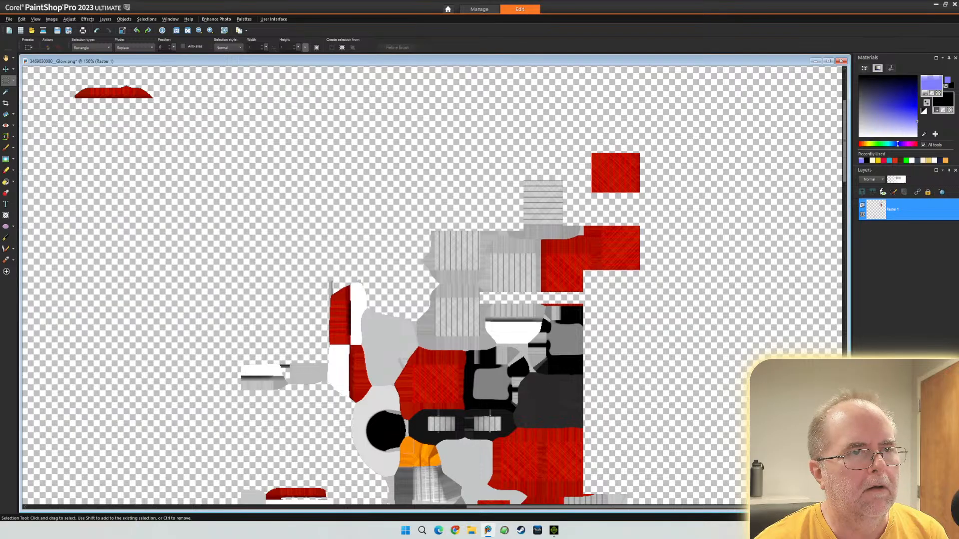
{"action": "left_click_drag", "start_coordinate": [603, 218], "coordinate": [582, 275]}
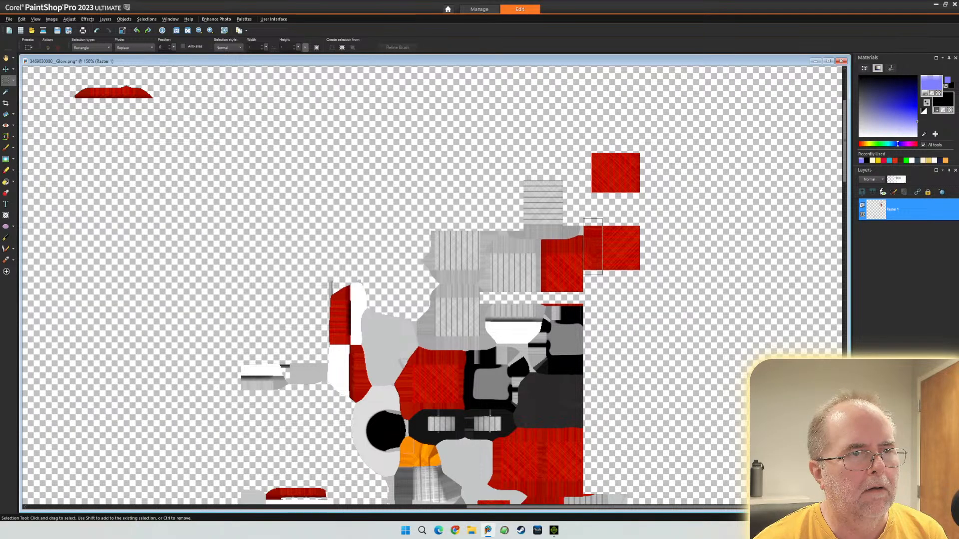
{"action": "key", "text": "Delete"}
{"action": "key", "text": "ctrl+d"}
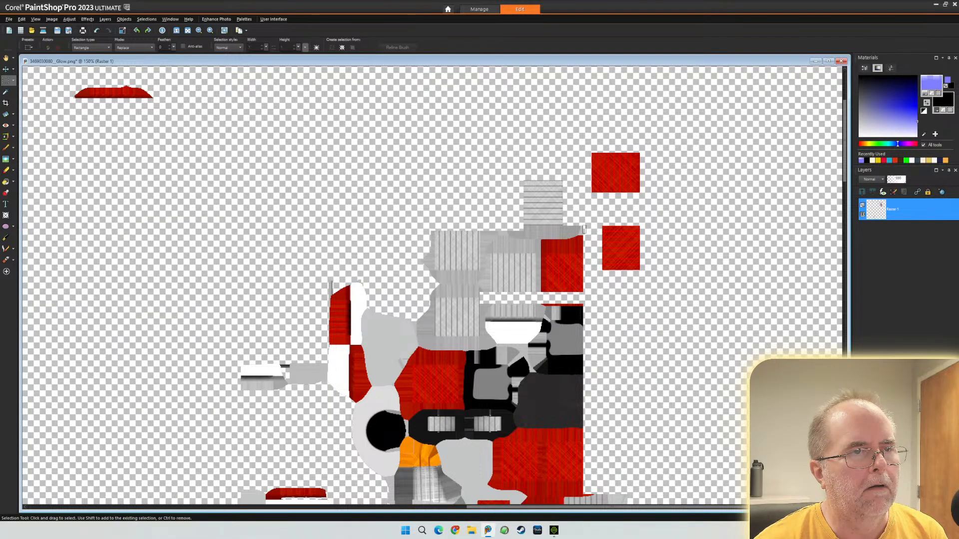
- Erase the grey and red border above the third red panel and its neighbouring striped panel
{"action": "left_click_drag", "start_coordinate": [585, 227], "coordinate": [481, 254]}
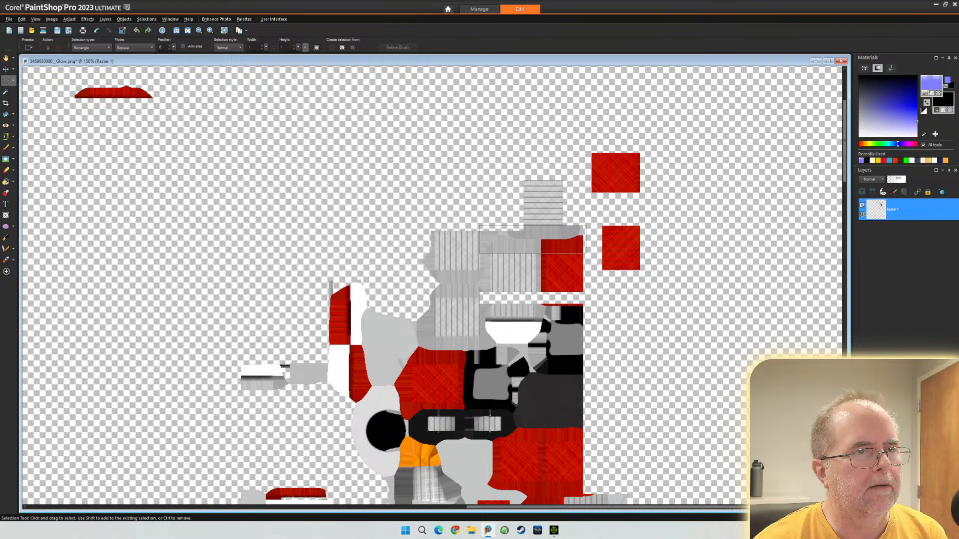
{"action": "left_click_drag", "start_coordinate": [481, 254], "coordinate": [481, 253]}
{"action": "key", "text": "Delete"}
{"action": "key", "text": "ctrl+d"}
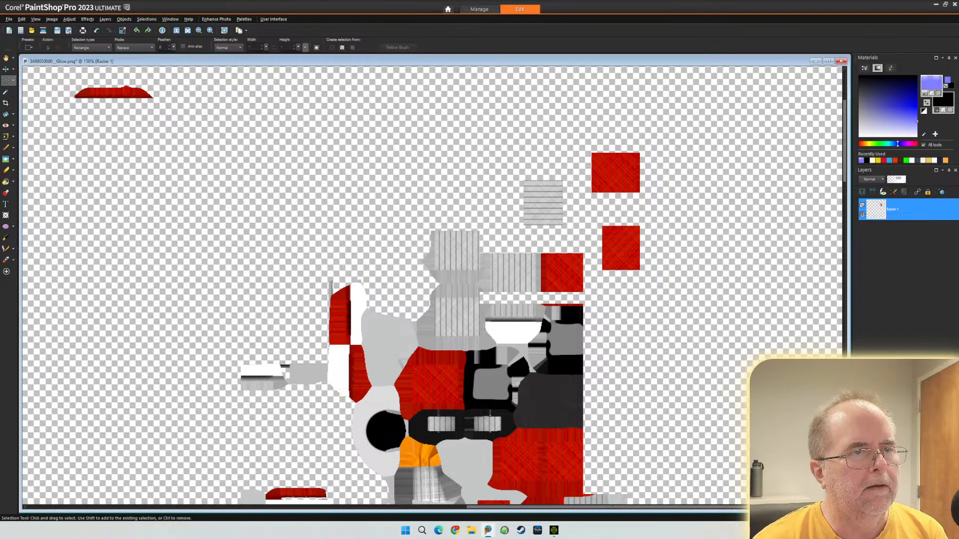
- Erase the grey side strips around the striped panel beside the third red square and the outer grey edge of the next striped panel
{"action": "left_click_drag", "start_coordinate": [541, 248], "coordinate": [539, 297]}
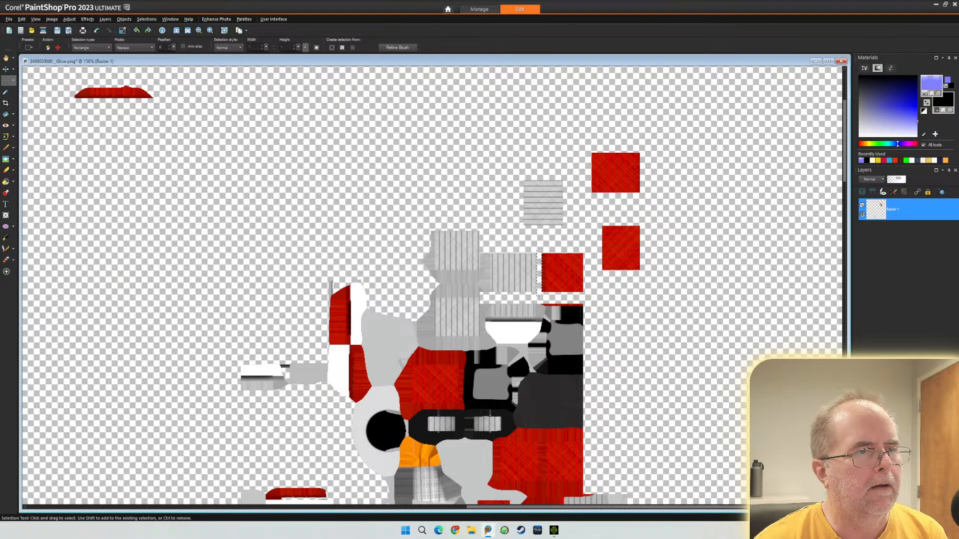
{"action": "left_click_drag", "start_coordinate": [492, 243], "coordinate": [479, 297]}
{"action": "key", "text": "Delete"}
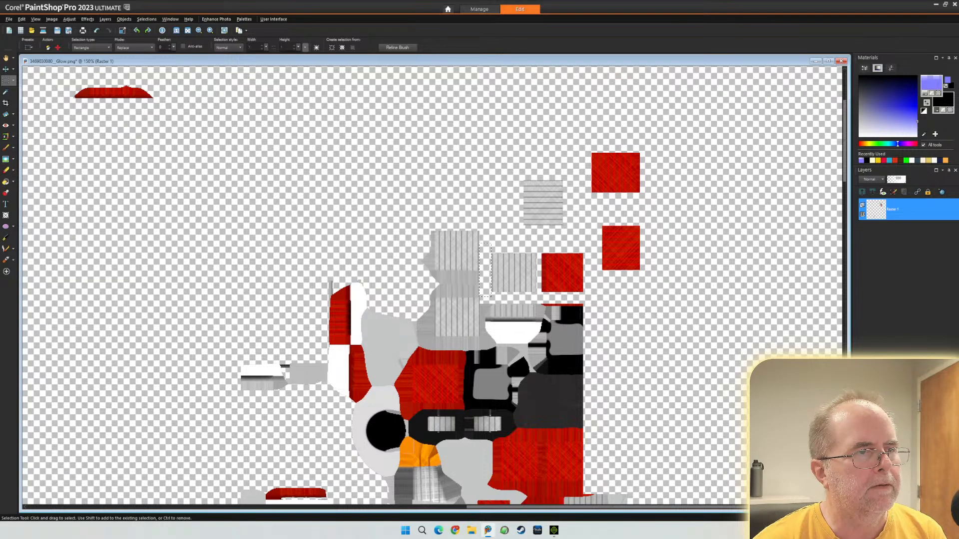
{"action": "left_click_drag", "start_coordinate": [402, 211], "coordinate": [433, 281]}
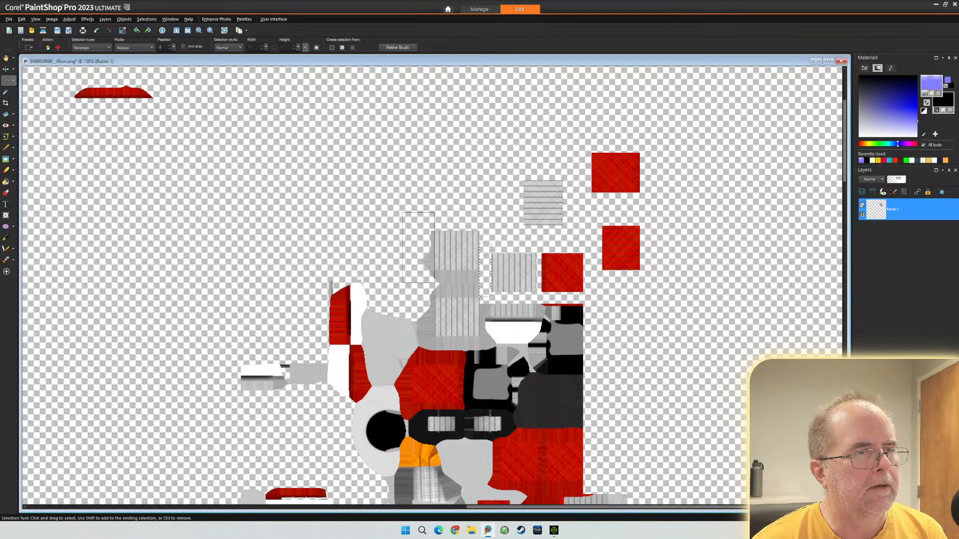
{"action": "key", "text": "Delete"}
{"action": "key", "text": "ctrl+d"}
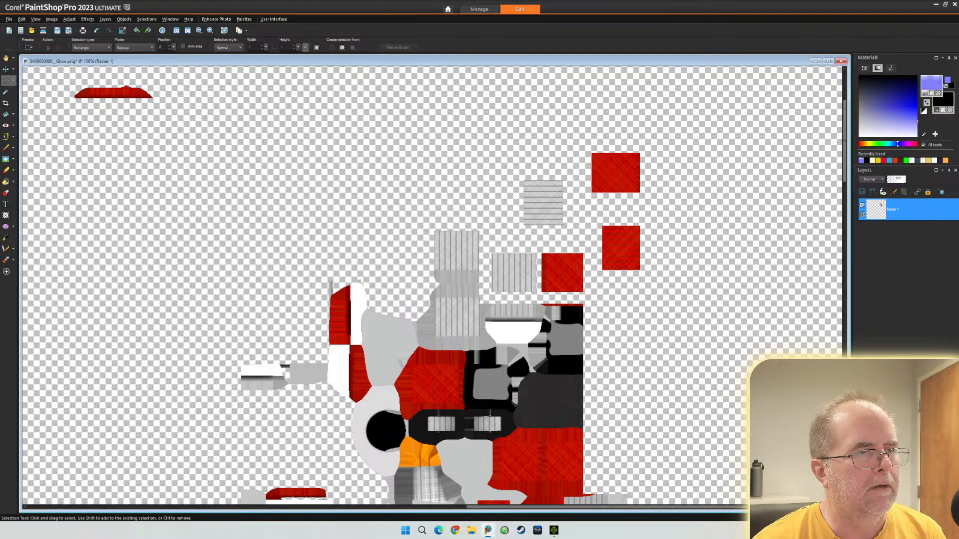
- Erase the grey band between the two stacked striped panels and the black and grey block below the third red square
{"action": "left_click_drag", "start_coordinate": [424, 269], "coordinate": [488, 298]}
{"action": "key", "text": "Delete"}
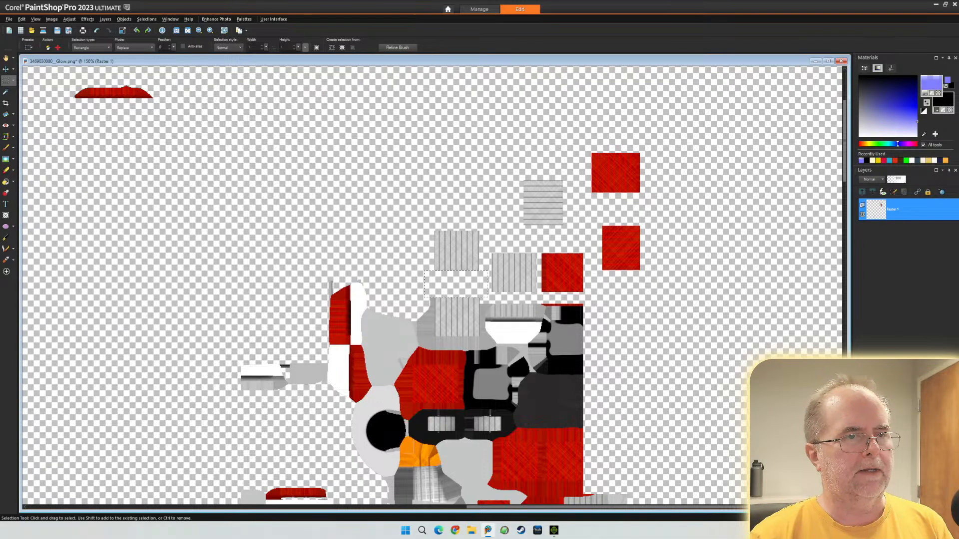
{"action": "left_click_drag", "start_coordinate": [590, 300], "coordinate": [535, 443]}
{"action": "key", "text": "Delete"}
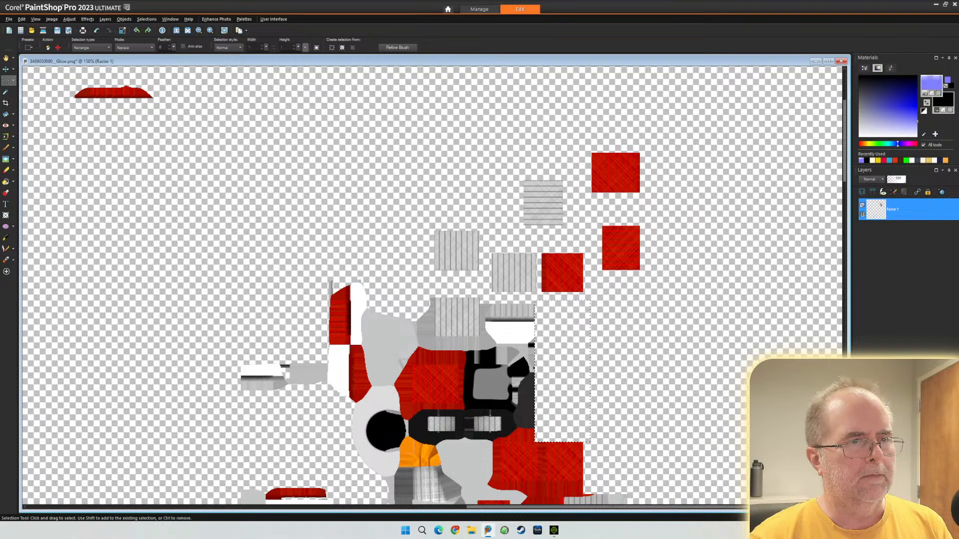
- Erase the white and grey areas below the small striped panel and the grey gap between it and the neighbouring striped panel
{"action": "key", "text": "ctrl+d"}
{"action": "left_click_drag", "start_coordinate": [561, 341], "coordinate": [481, 324]}
{"action": "key", "text": "Delete"}
{"action": "key", "text": "ctrl+d"}
{"action": "key", "text": "Delete"}
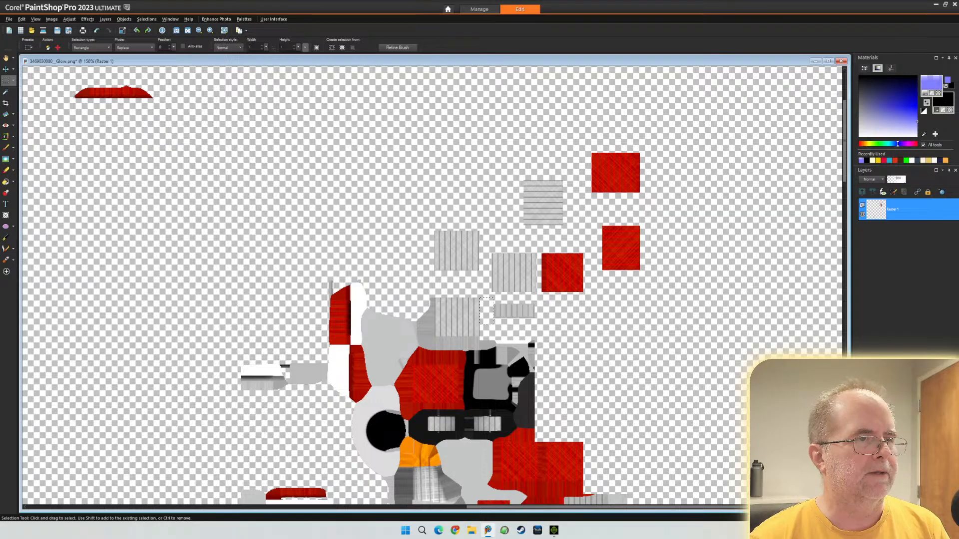
- Erase the grey area on the outer side of the lower large striped panel
{"action": "key", "text": "ctrl+d"}
{"action": "left_click_drag", "start_coordinate": [399, 281], "coordinate": [435, 352]}
{"action": "key", "text": "Delete"}
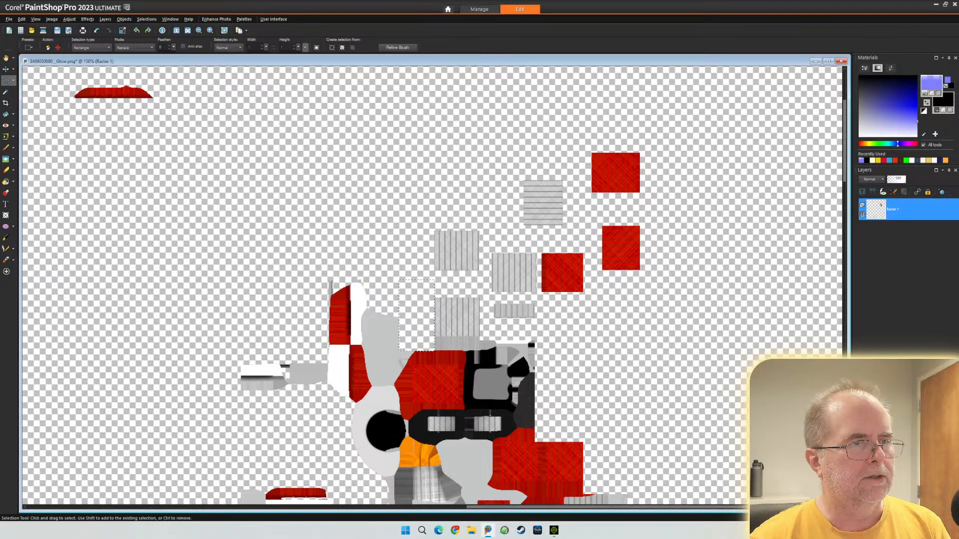
{"action": "key", "text": "ctrl+d"}
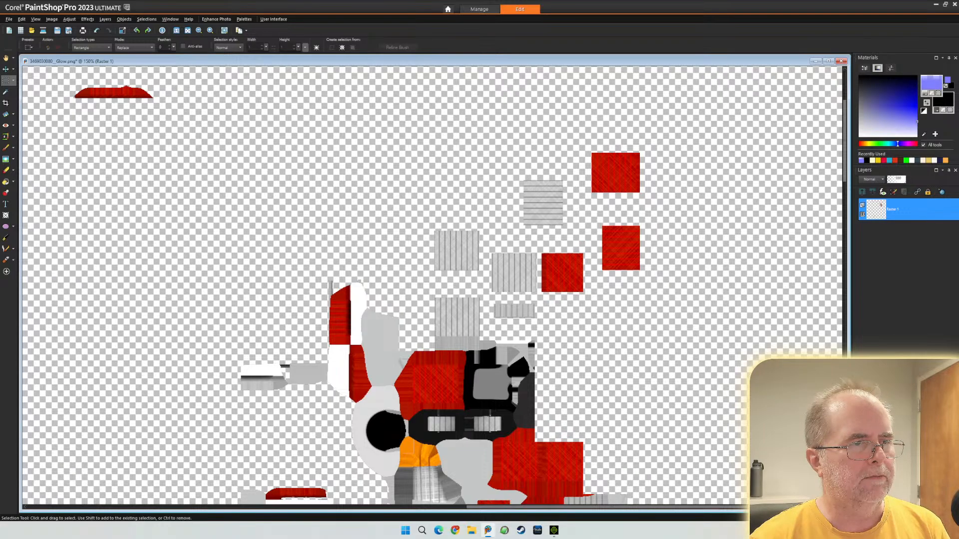
- Erase the horizontal band directly below the lower striped panel, including the top edge of the black and red block
{"action": "mouse_move", "coordinate": [427, 337]}
{"action": "left_mouse_down"}
{"action": "mouse_move", "coordinate": [476, 350]}
{"action": "mouse_move", "coordinate": [562, 350]}
{"action": "mouse_move", "coordinate": [320, 363]}
{"action": "left_mouse_up"}
{"action": "key", "text": "ctrl+d"}
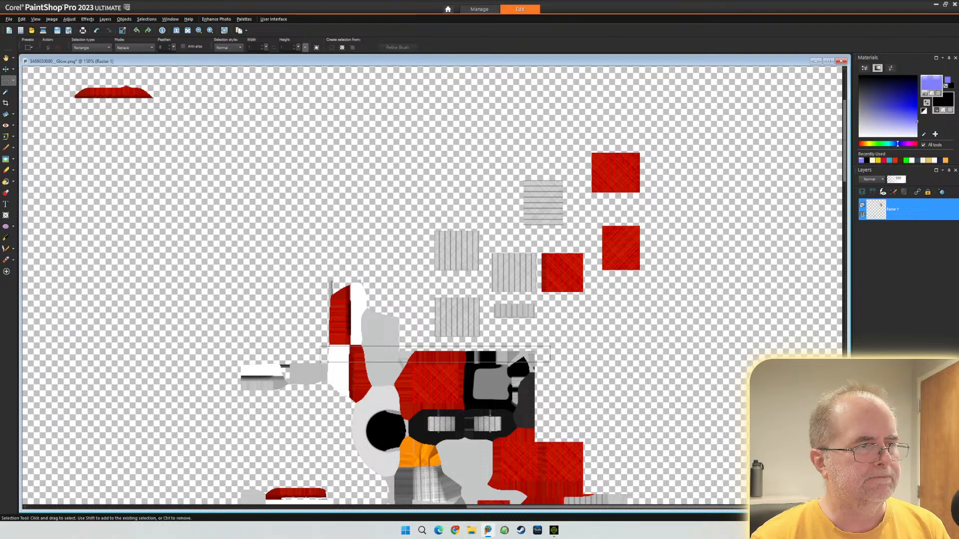
{"action": "key", "text": "Delete"}
{"action": "key", "text": "ctrl+d"}
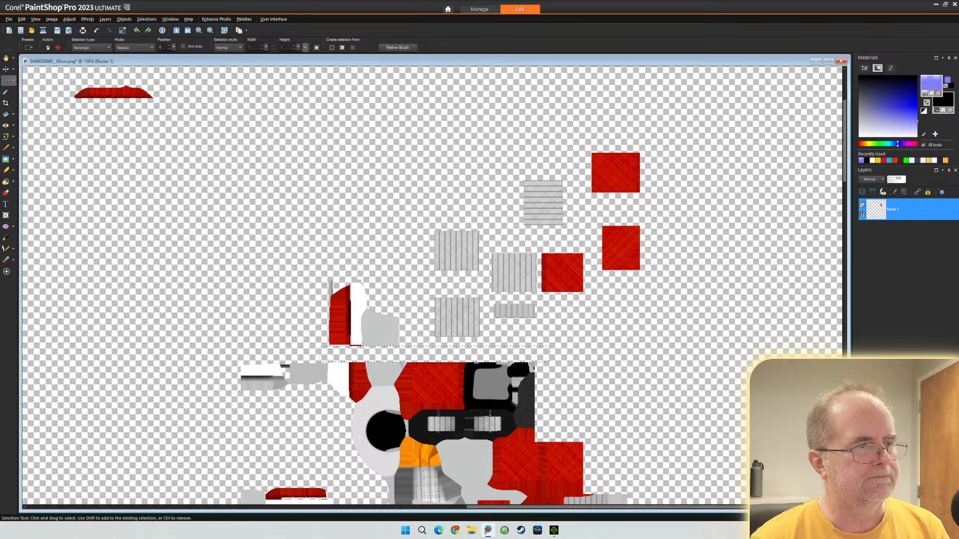
- Erase the white and grey shapes beside the upright red strip and trim off the strip's slanted top
{"action": "left_click_drag", "start_coordinate": [315, 352], "coordinate": [399, 355]}
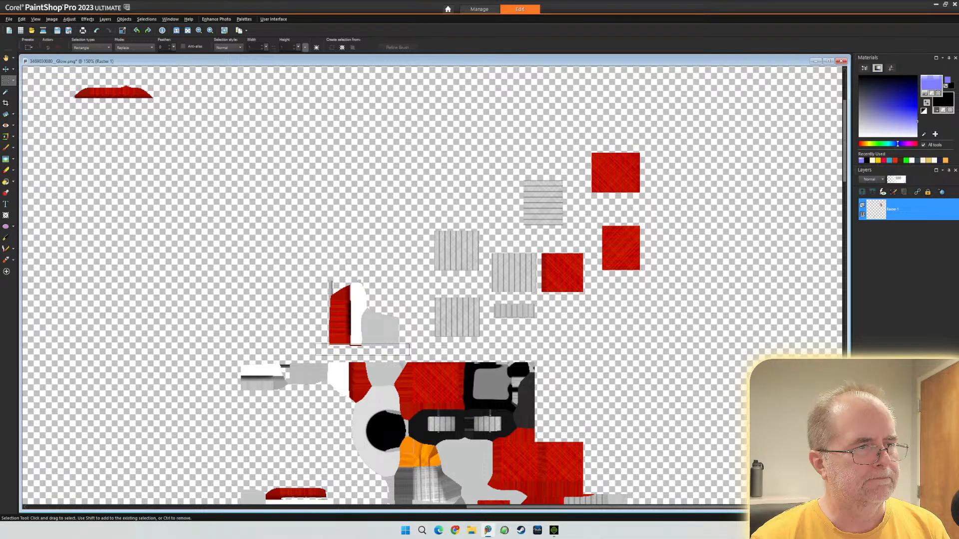
{"action": "left_click_drag", "start_coordinate": [409, 355], "coordinate": [347, 269]}
{"action": "key", "text": "Delete"}
{"action": "key", "text": "Delete"}
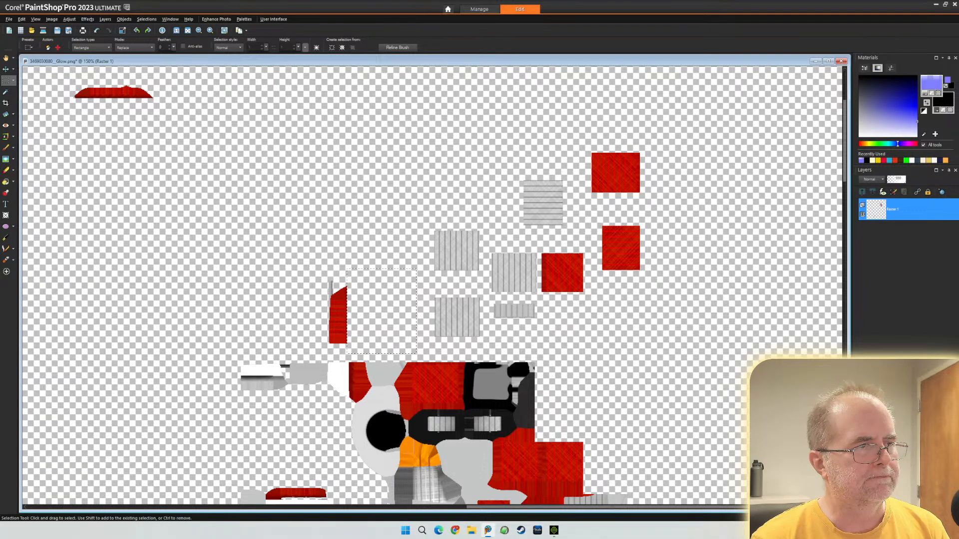
{"action": "left_click_drag", "start_coordinate": [278, 253], "coordinate": [367, 300]}
{"action": "key", "text": "Delete"}
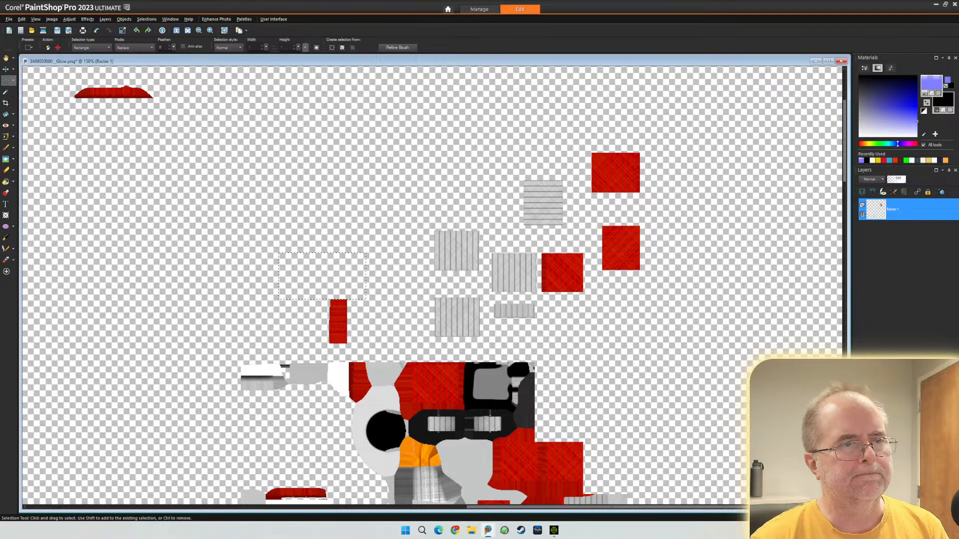
- Erase the white, grey and red areas on the outer side of the large red square next to the black frame
{"action": "scroll", "coordinate": [432, 285], "scroll_direction": "down", "scroll_amount": 1}
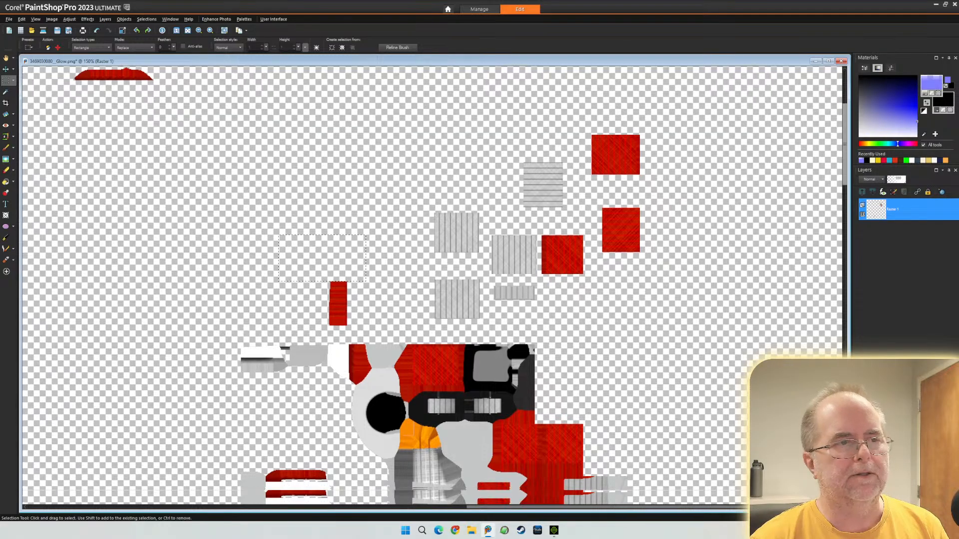
{"action": "scroll", "coordinate": [432, 285], "scroll_direction": "down", "scroll_amount": 5}
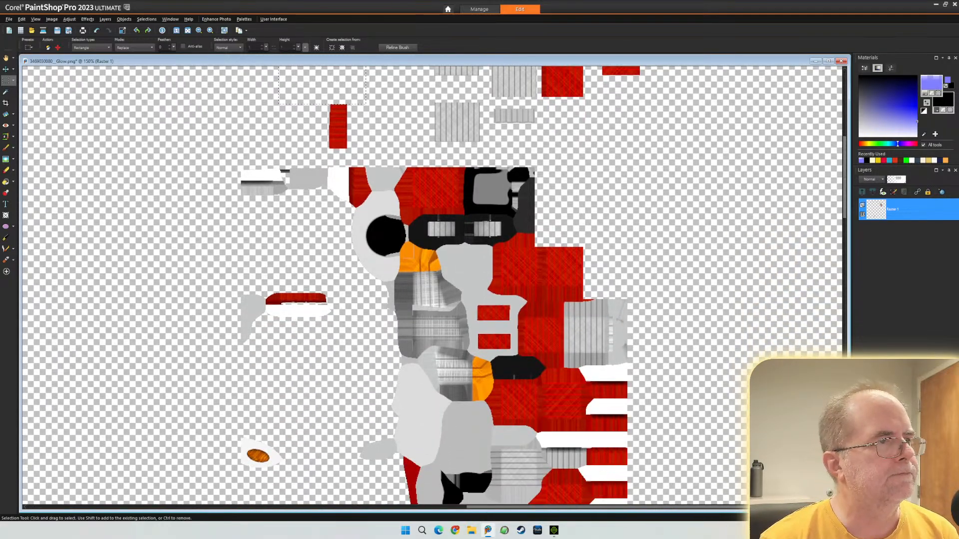
{"action": "left_click_drag", "start_coordinate": [220, 164], "coordinate": [412, 219]}
{"action": "key", "text": "Delete"}
{"action": "key", "text": "ctrl+d"}
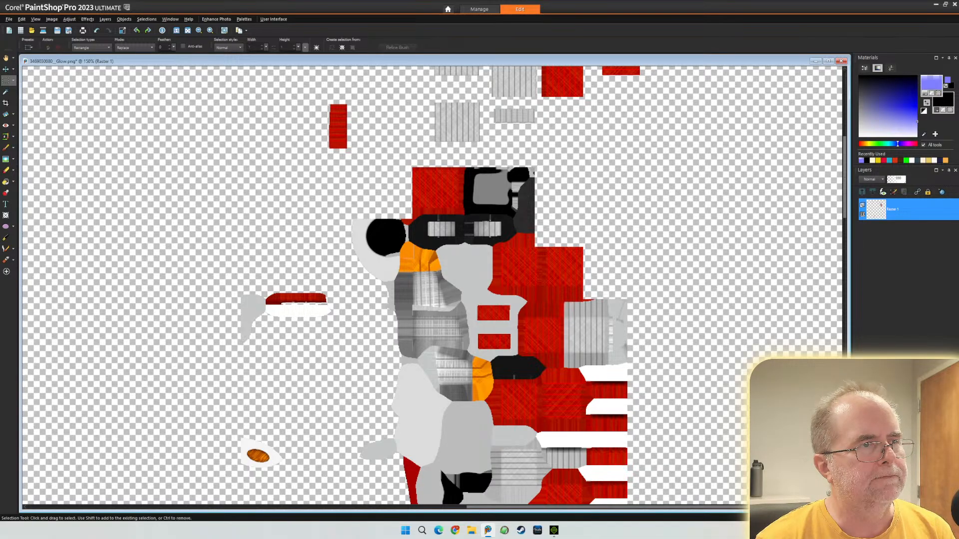
- Erase the white shape with the black circle and the leftover red and black sliver above the orange light
{"action": "left_click_drag", "start_coordinate": [338, 212], "coordinate": [400, 288]}
{"action": "key", "text": "Delete"}
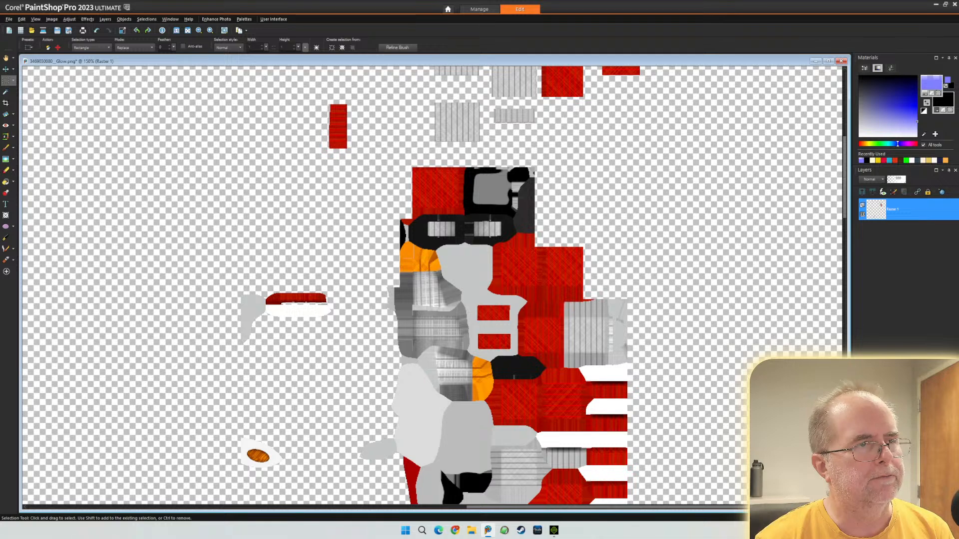
{"action": "key", "text": "ctrl+d"}
{"action": "left_click_drag", "start_coordinate": [368, 202], "coordinate": [408, 243]}
{"action": "key", "text": "Delete"}
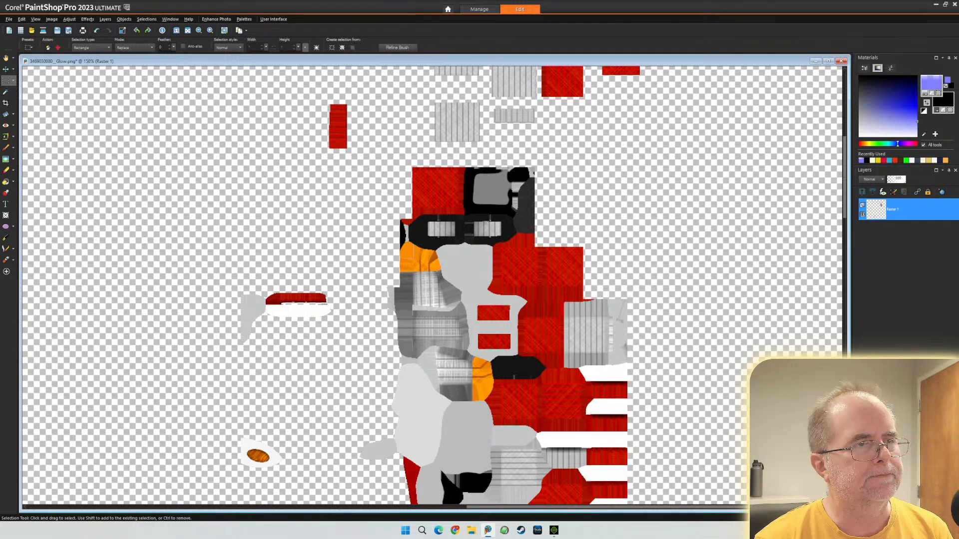
{"action": "key", "text": "ctrl+d"}
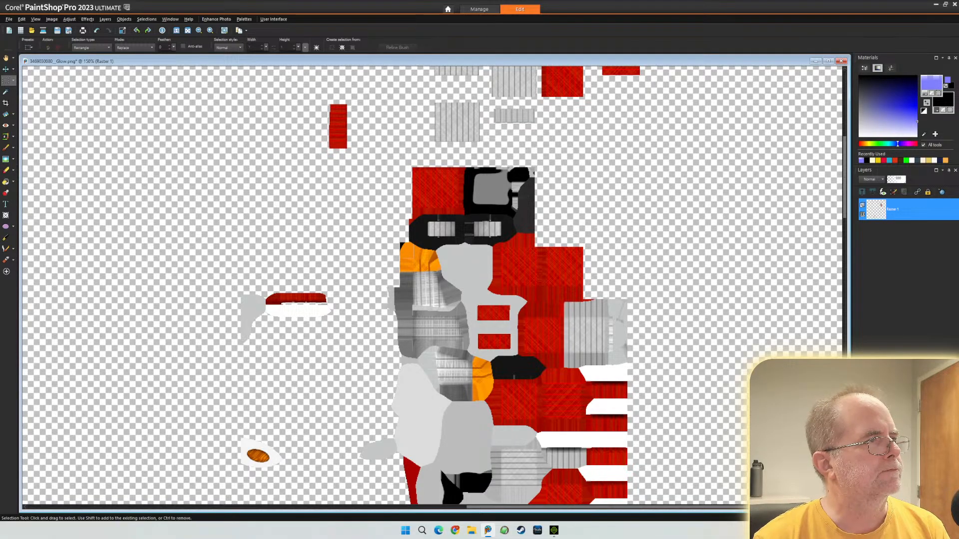
- Erase the black frame around the two small striped lights and its grey centre using the Magic Wand
{"action": "left_click", "coordinate": [13, 80]}
{"action": "left_click", "coordinate": [40, 100]}
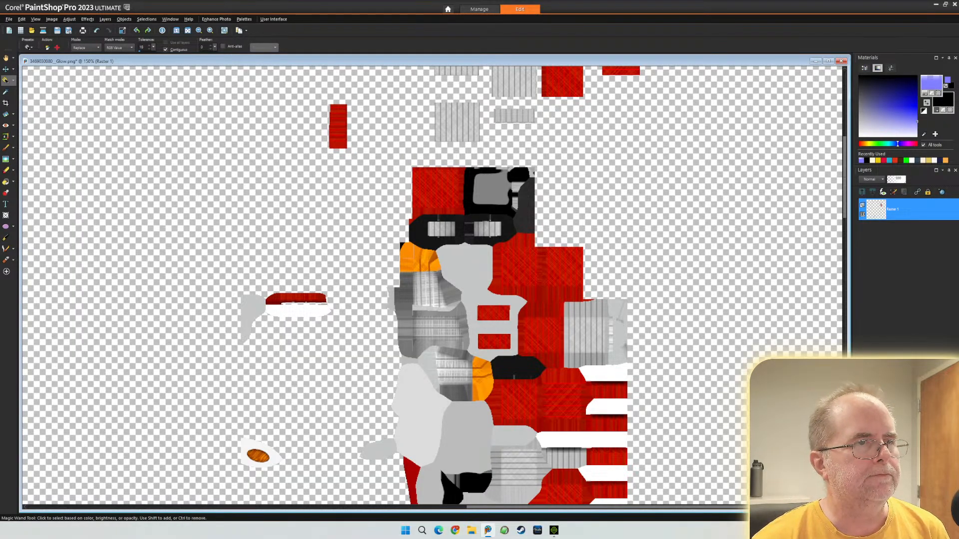
{"action": "left_click", "coordinate": [468, 212]}
{"action": "key", "text": "Delete"}
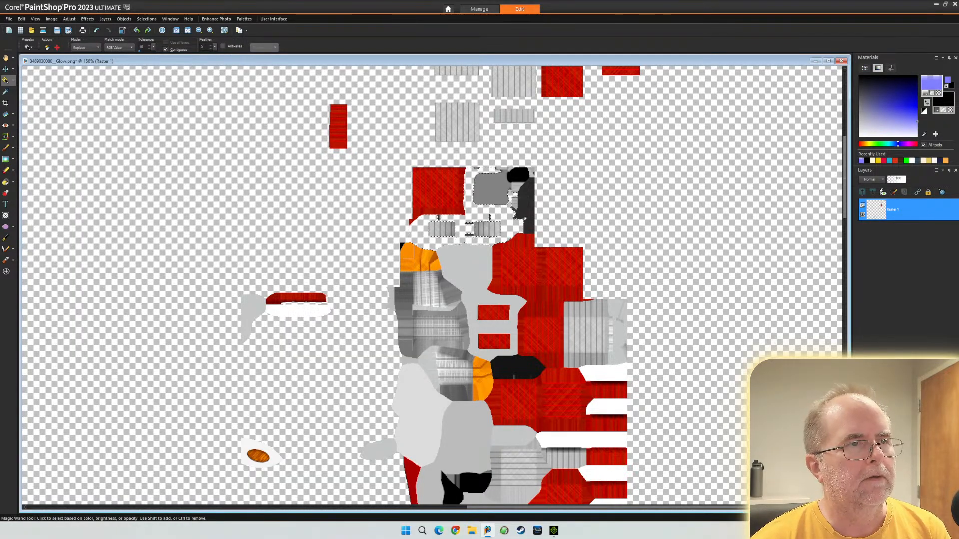
{"action": "left_click", "coordinate": [490, 189]}
{"action": "key", "text": "Delete"}
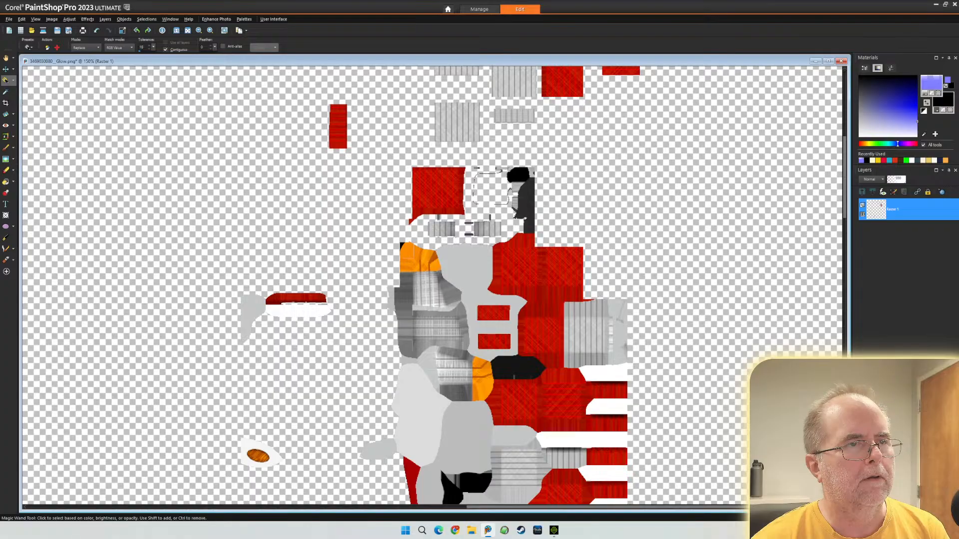
- Erase the black and dark grey patches beside the cleared frame and the light grey shapes around and below the two small red panels
{"action": "left_click", "coordinate": [519, 174]}
{"action": "key", "text": "Delete"}
{"action": "left_click", "coordinate": [527, 202]}
{"action": "key", "text": "Delete"}
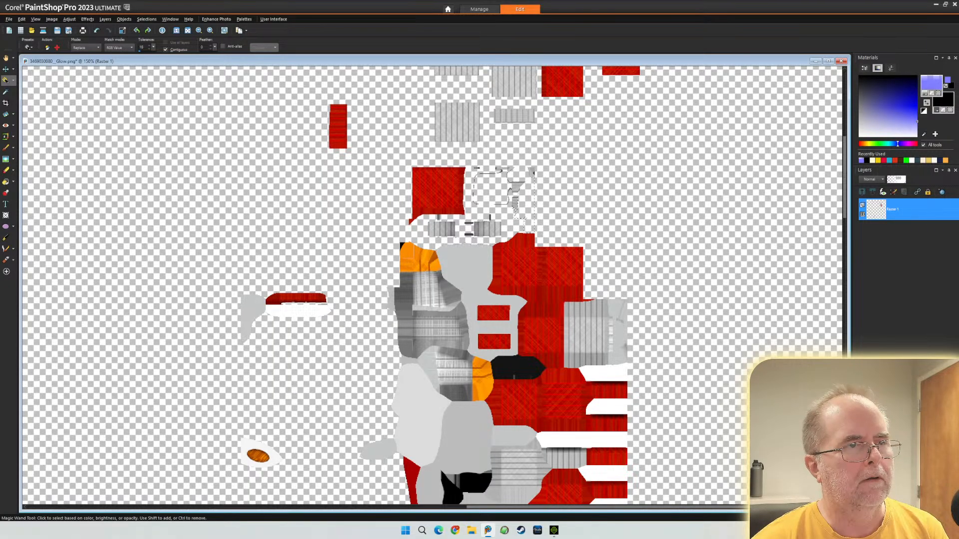
{"action": "key", "text": "Delete"}
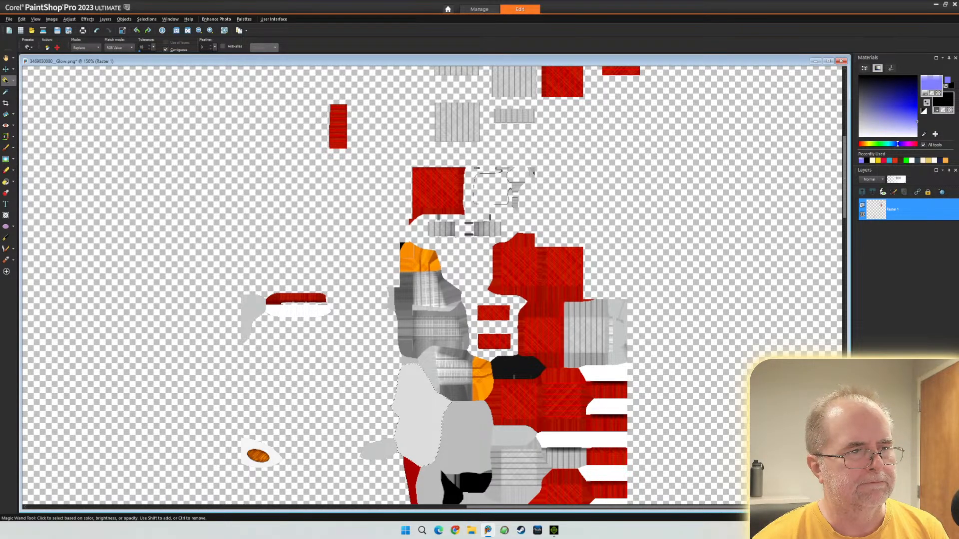
{"action": "key", "text": "Delete"}
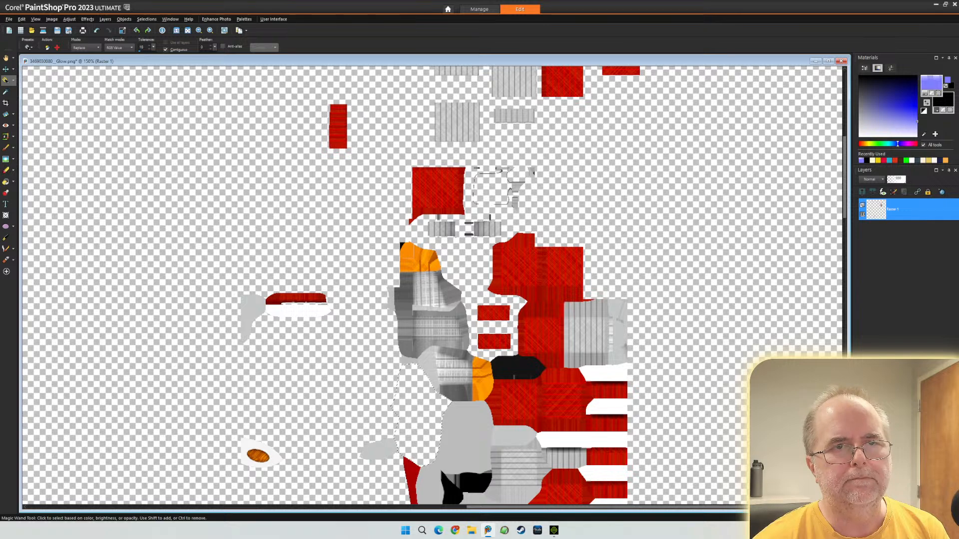
{"action": "left_click_drag", "start_coordinate": [844, 177], "coordinate": [844, 210]}
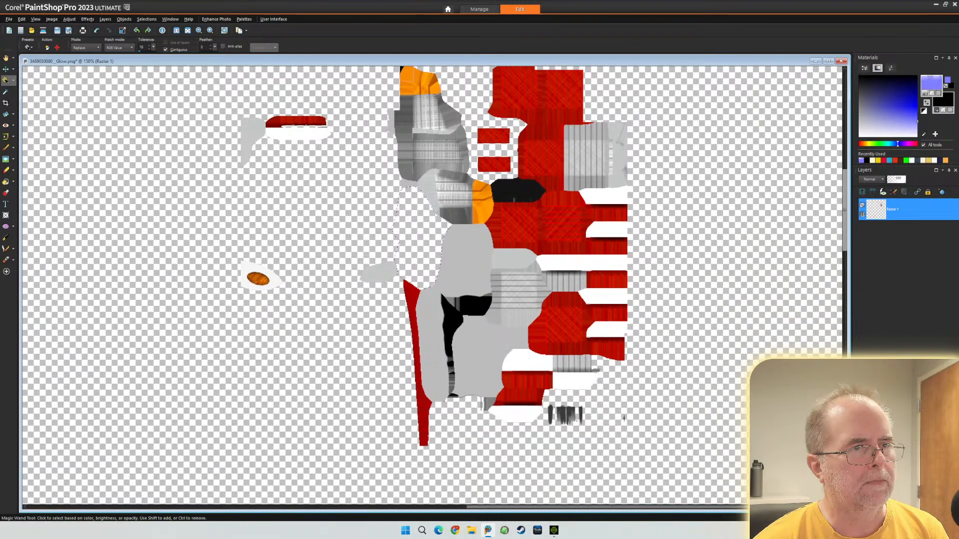
{"action": "left_click", "coordinate": [465, 260]}
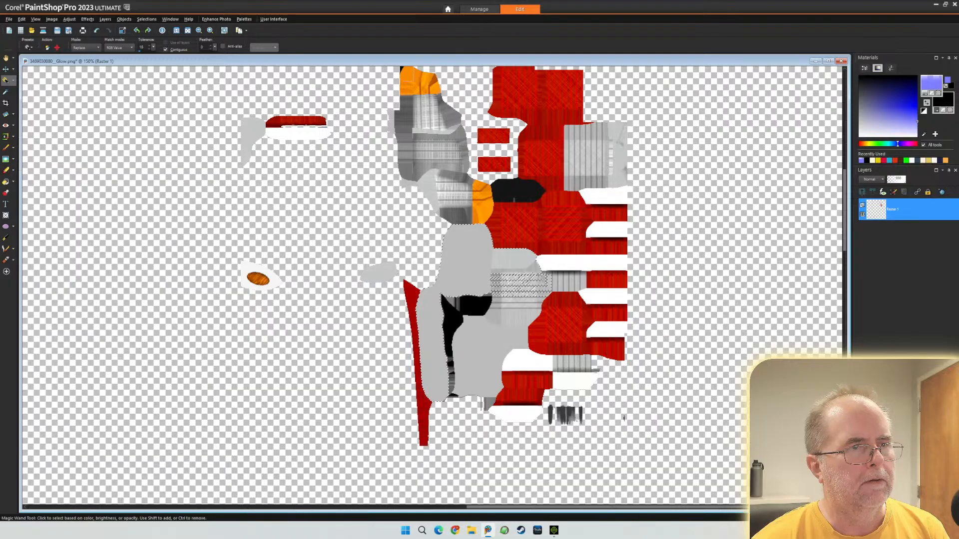
{"action": "key", "text": "ctrl+d"}
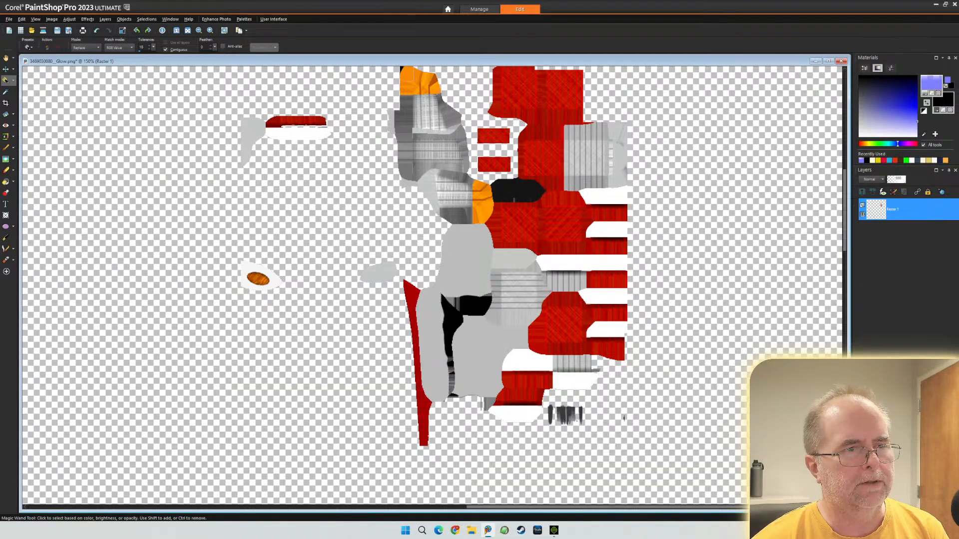
- Erase the white patches above, beside and below the lowest red block
{"action": "key", "text": "Delete"}
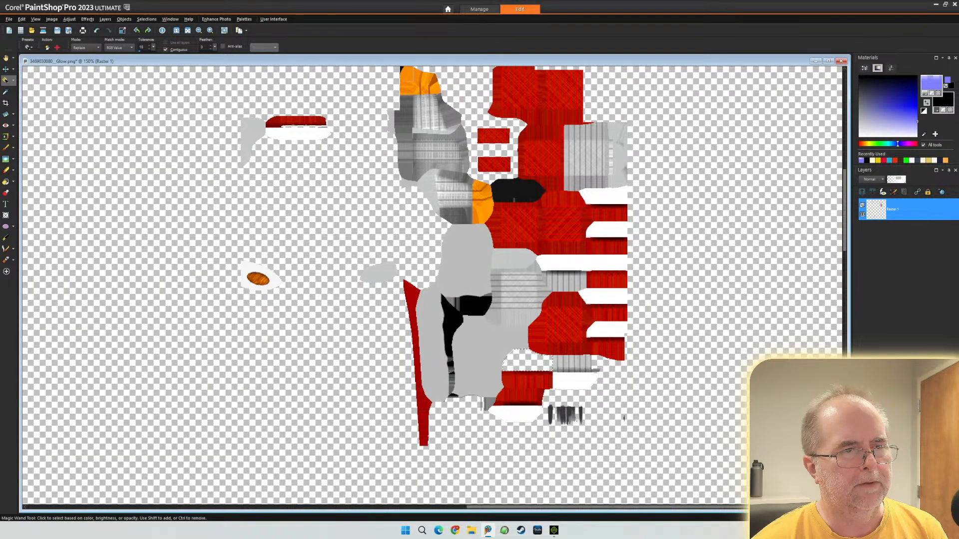
{"action": "left_click", "coordinate": [573, 380]}
{"action": "key", "text": "Delete"}
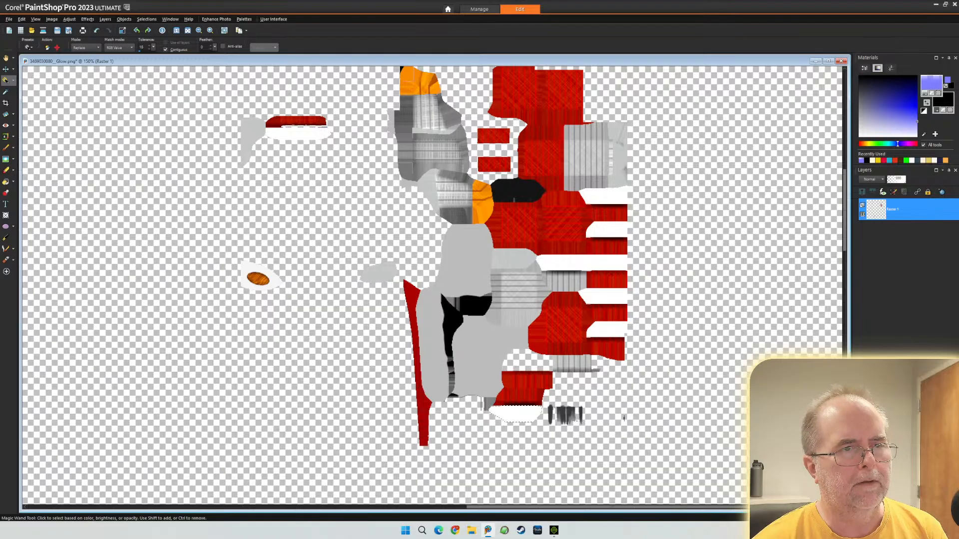
{"action": "key", "text": "Delete"}
- Erase the five white strips between the red bars along the texture's outer edge
{"action": "key", "text": "Delete"}
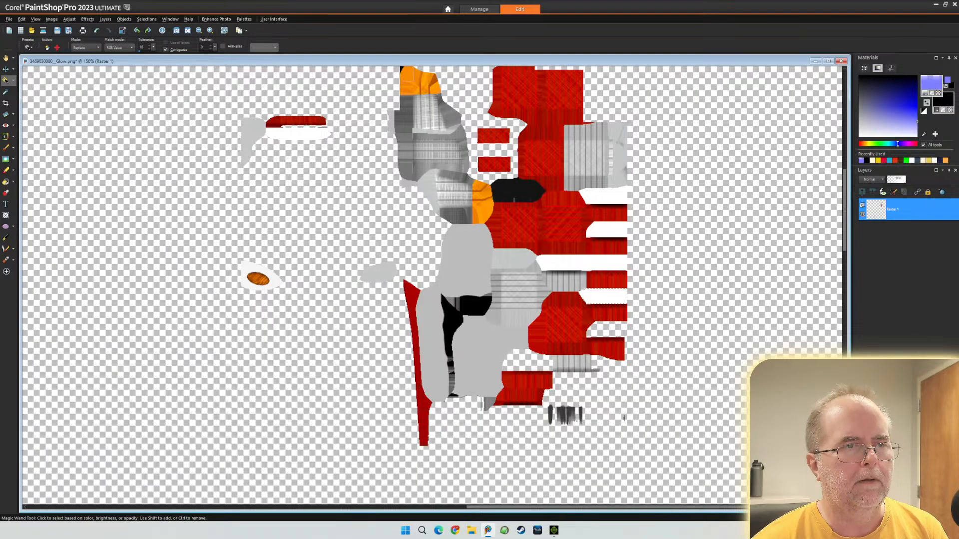
{"action": "key", "text": "Delete"}
{"action": "left_click", "coordinate": [582, 263]}
{"action": "key", "text": "Delete"}
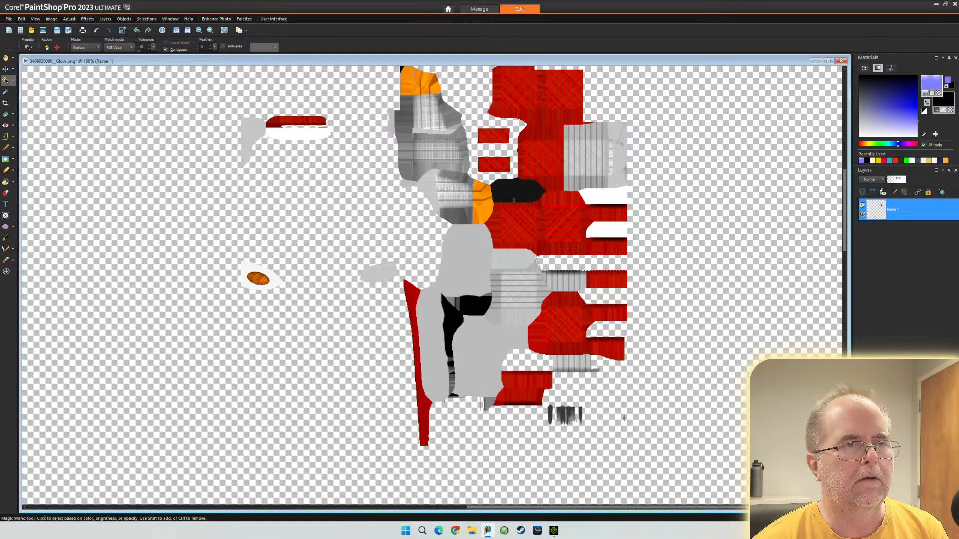
{"action": "key", "text": "Delete"}
{"action": "left_click", "coordinate": [607, 196]}
{"action": "key", "text": "Delete"}
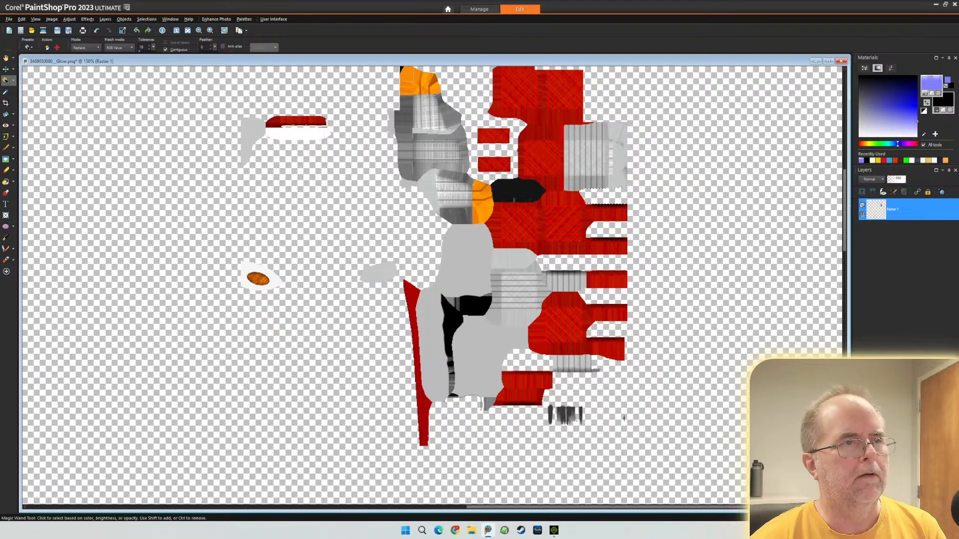
- Erase the isolated grey blob and the white area surrounding the orange oval light
{"action": "left_click", "coordinate": [378, 273]}
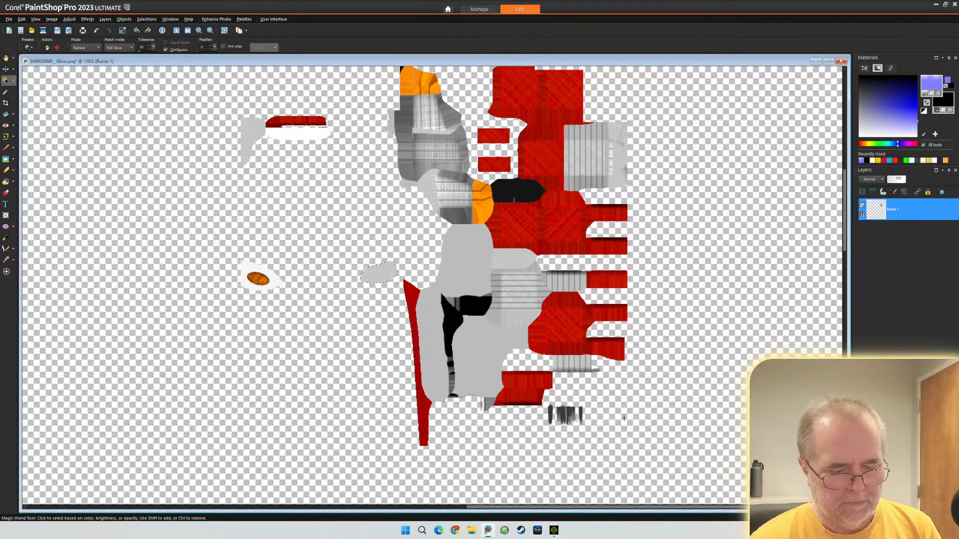
{"action": "key", "text": "Delete"}
{"action": "left_click", "coordinate": [254, 268]}
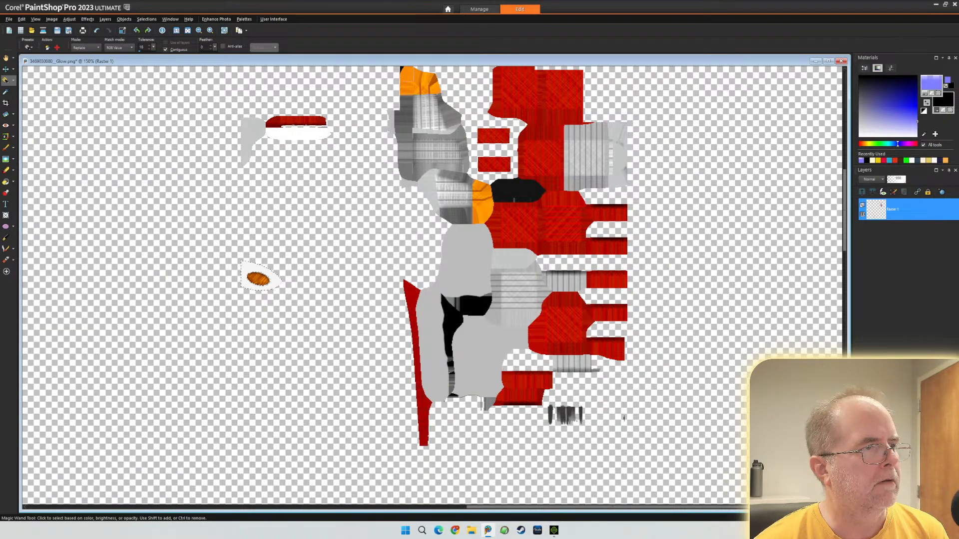
{"action": "key", "text": "Delete"}
- Erase the grey shape beside the isolated horizontal red strip and the white band beneath it
{"action": "left_click", "coordinate": [250, 143]}
{"action": "key", "text": "Delete"}
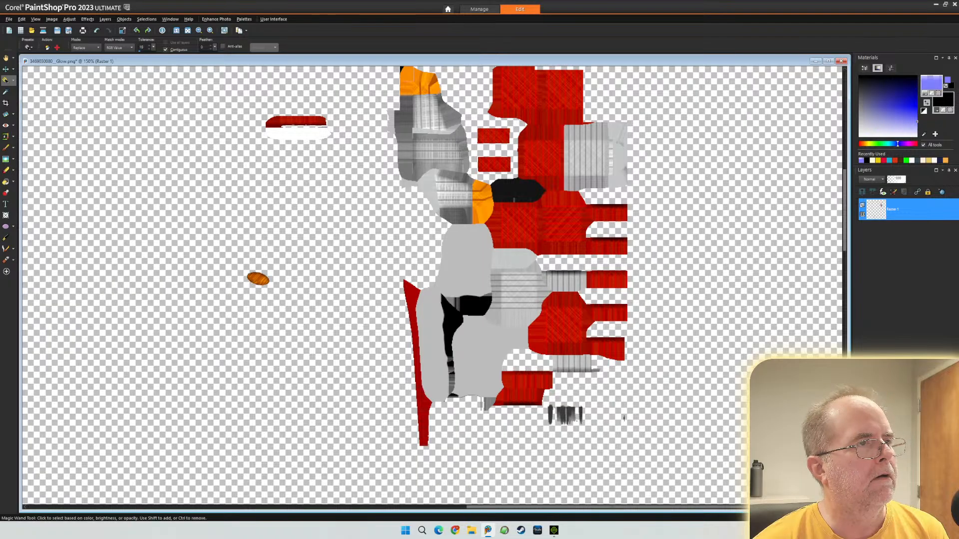
{"action": "key", "text": "Delete"}
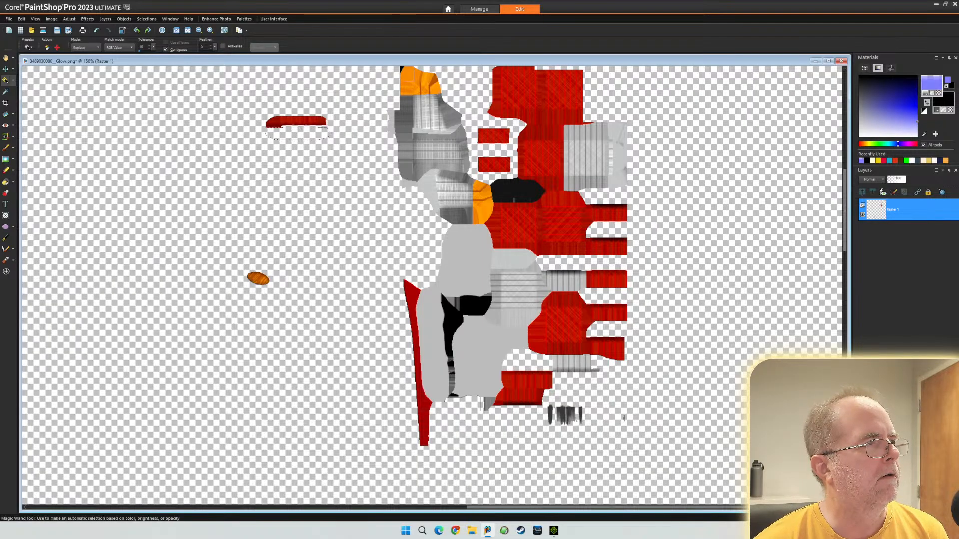
- Trim both ends of the isolated horizontal red strip using a rectangular selection
{"action": "left_click", "coordinate": [13, 81]}
{"action": "left_click", "coordinate": [39, 81]}
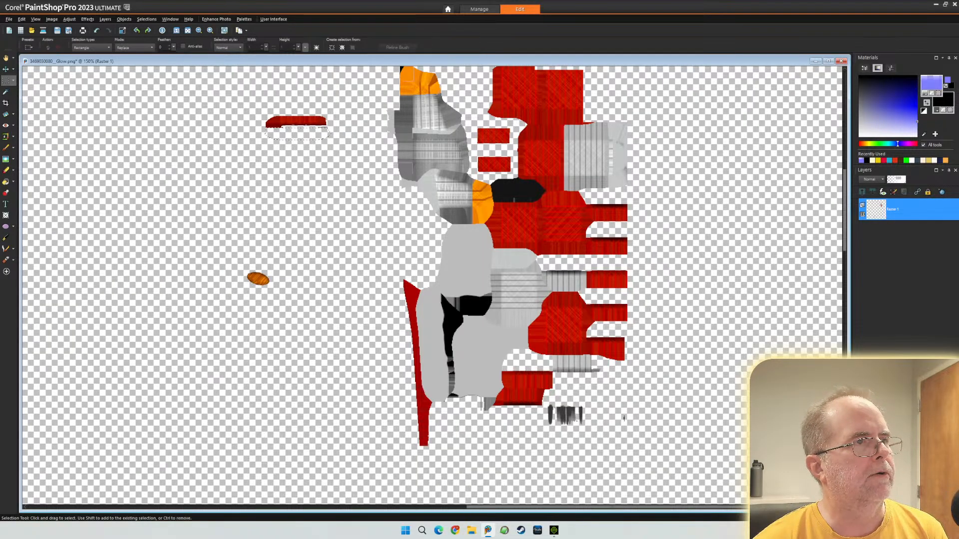
{"action": "mouse_move", "coordinate": [236, 102]}
{"action": "left_mouse_down"}
{"action": "mouse_move", "coordinate": [248, 141]}
{"action": "mouse_move", "coordinate": [280, 155]}
{"action": "left_mouse_up"}
{"action": "key", "text": "Delete"}
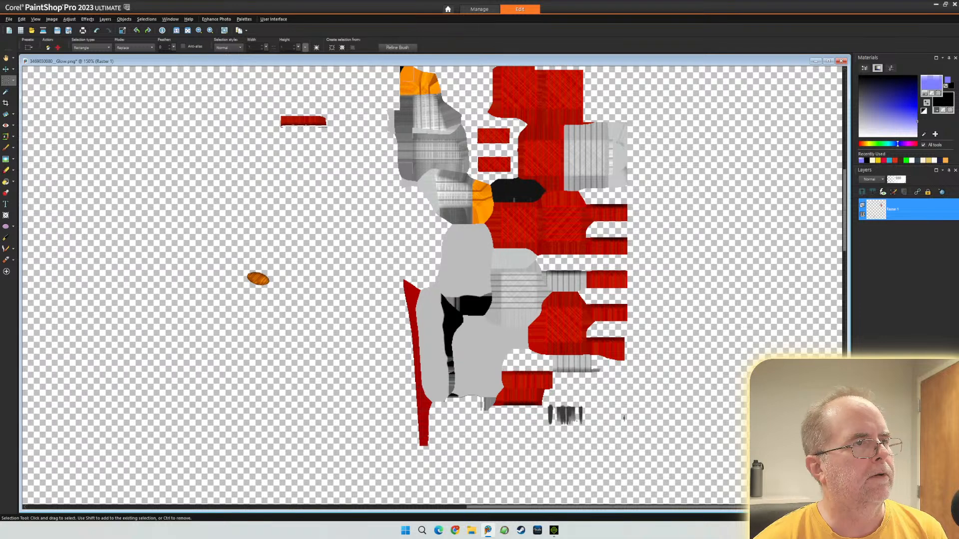
{"action": "left_click_drag", "start_coordinate": [350, 98], "coordinate": [318, 148]}
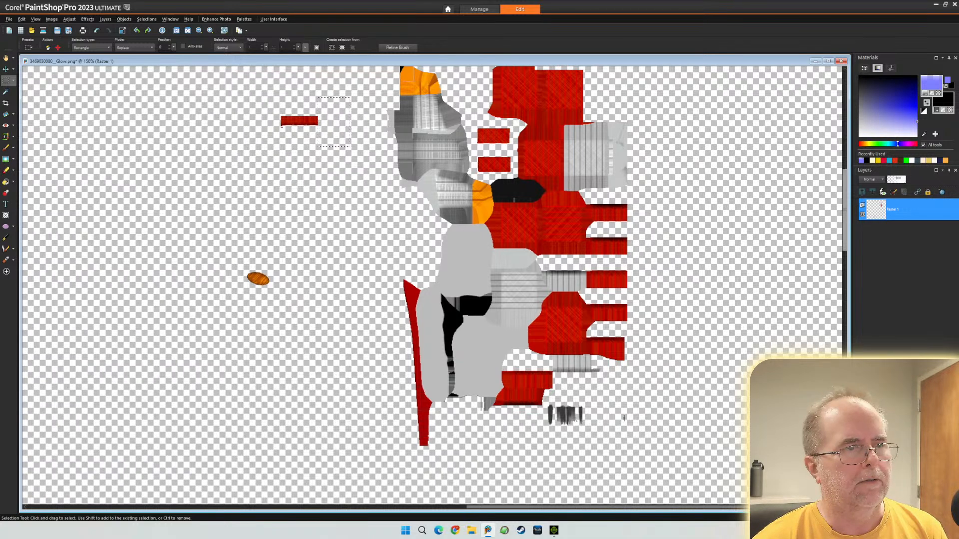
- Erase the tall grey panels, the black strip between them and the long thin red sliver using a rectangular selection
{"action": "mouse_move", "coordinate": [844, 210]}
{"action": "left_mouse_down"}
{"action": "mouse_move", "coordinate": [844, 200]}
{"action": "mouse_move", "coordinate": [844, 224]}
{"action": "left_mouse_up"}
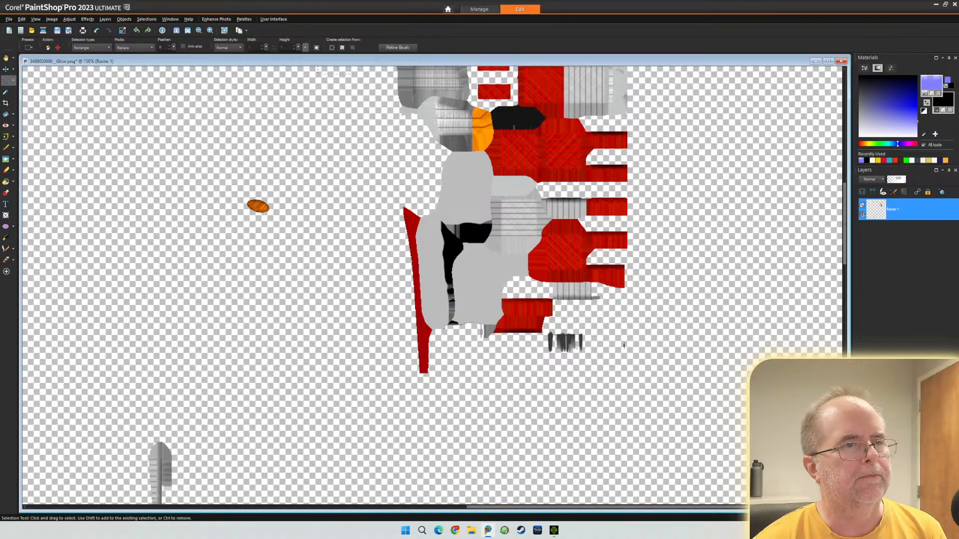
{"action": "mouse_move", "coordinate": [377, 181]}
{"action": "left_mouse_down"}
{"action": "mouse_move", "coordinate": [474, 334]}
{"action": "mouse_move", "coordinate": [490, 379]}
{"action": "mouse_move", "coordinate": [502, 380]}
{"action": "left_mouse_up"}
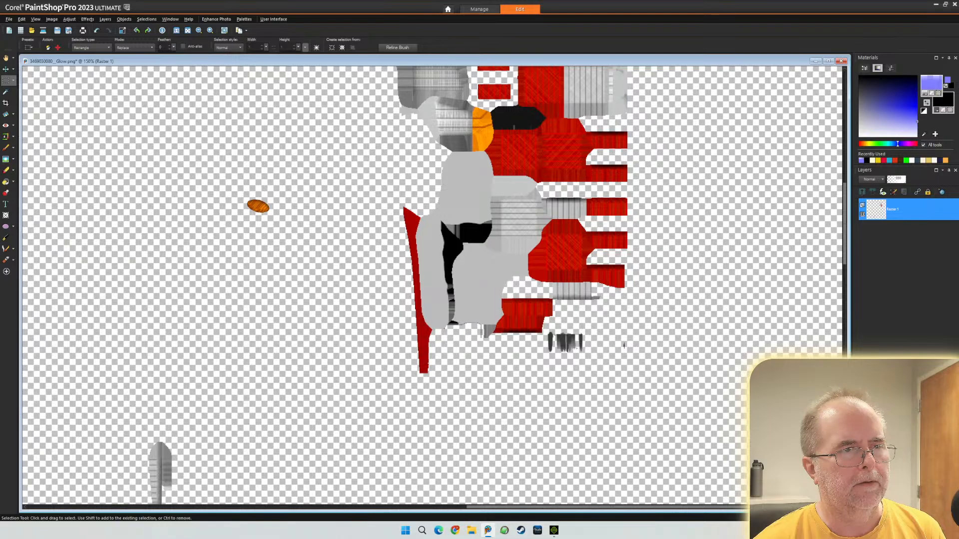
{"action": "key", "text": "Delete"}
{"action": "key", "text": "ctrl+d"}
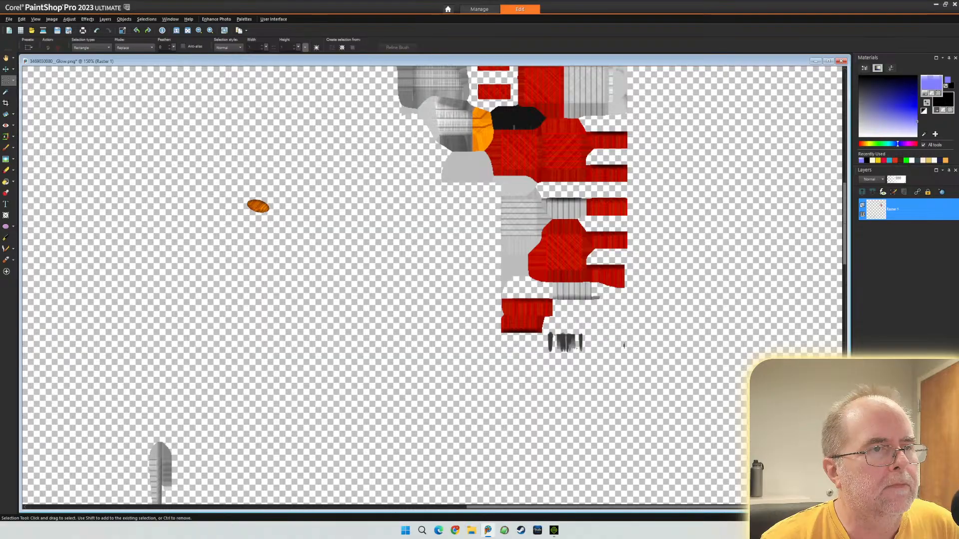
- Erase the plain grey area below the ribbed grey panel, along with the adjoining edge of the lower red block
{"action": "mouse_move", "coordinate": [496, 237]}
{"action": "left_mouse_down"}
{"action": "mouse_move", "coordinate": [546, 264]}
{"action": "mouse_move", "coordinate": [547, 291]}
{"action": "left_mouse_up"}
{"action": "key", "text": "Delete"}
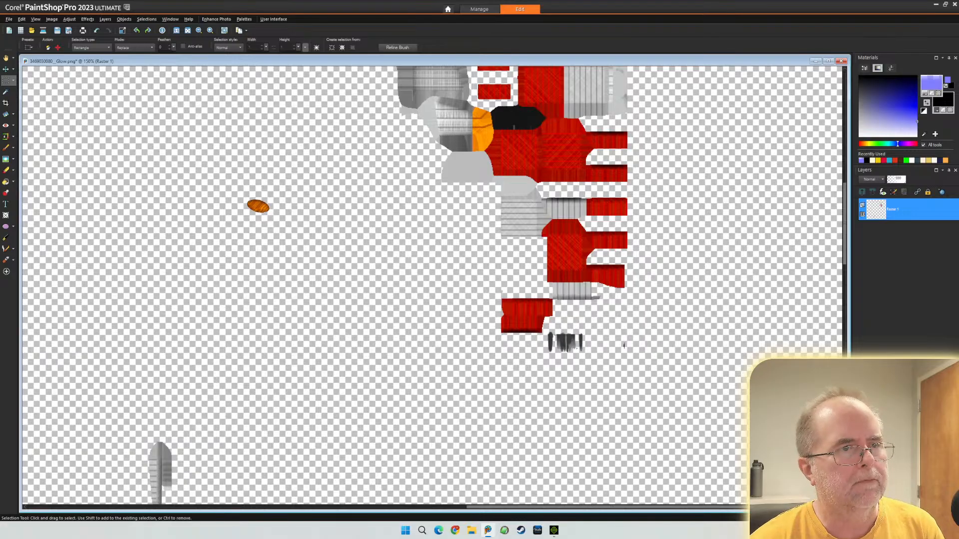
{"action": "key", "text": "ctrl+d"}
{"action": "left_click_drag", "start_coordinate": [507, 287], "coordinate": [546, 297]}
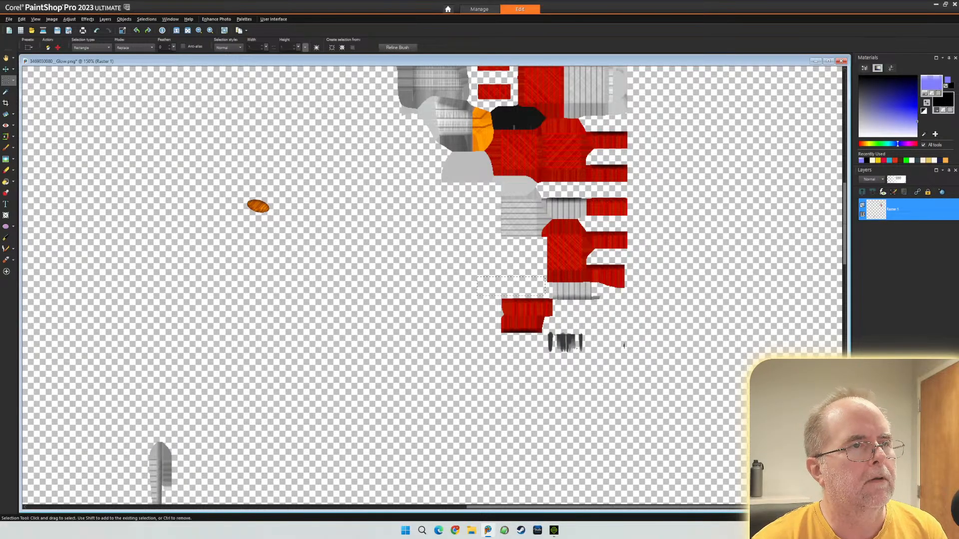
- Erase the leftover grey panel piece and the red edge directly below the lower orange light
{"action": "left_click_drag", "start_coordinate": [422, 213], "coordinate": [500, 149]}
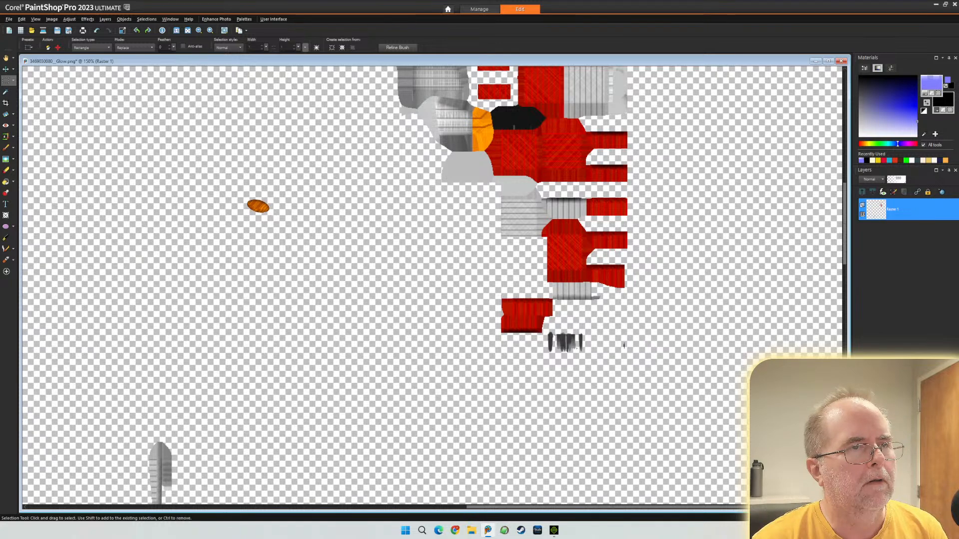
{"action": "key", "text": "Delete"}
{"action": "key", "text": "ctrl+d"}
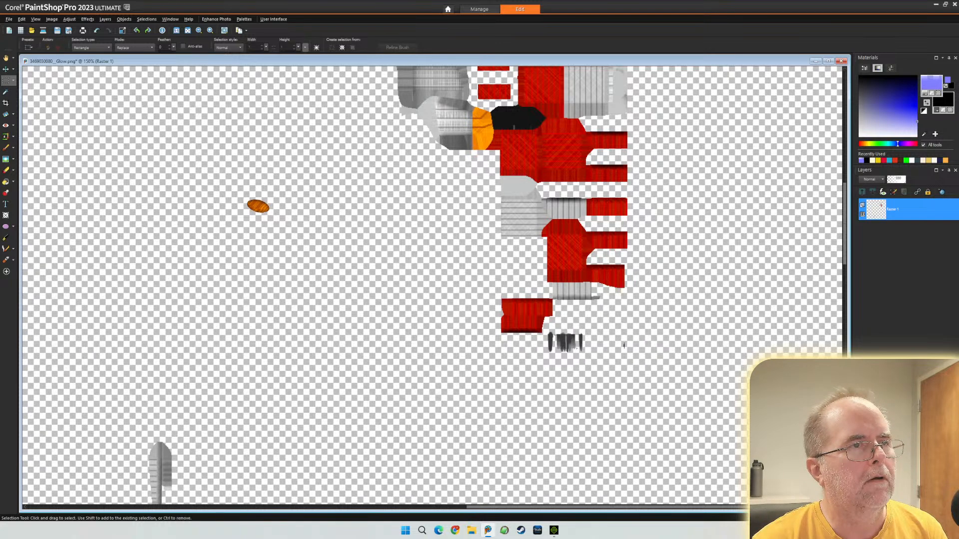
- Trim away the grey areas below, beside and above the small ribbed white panel attached to the lower orange light
{"action": "left_click_drag", "start_coordinate": [399, 157], "coordinate": [473, 133]}
{"action": "key", "text": "Delete"}
{"action": "key", "text": "ctrl+d"}
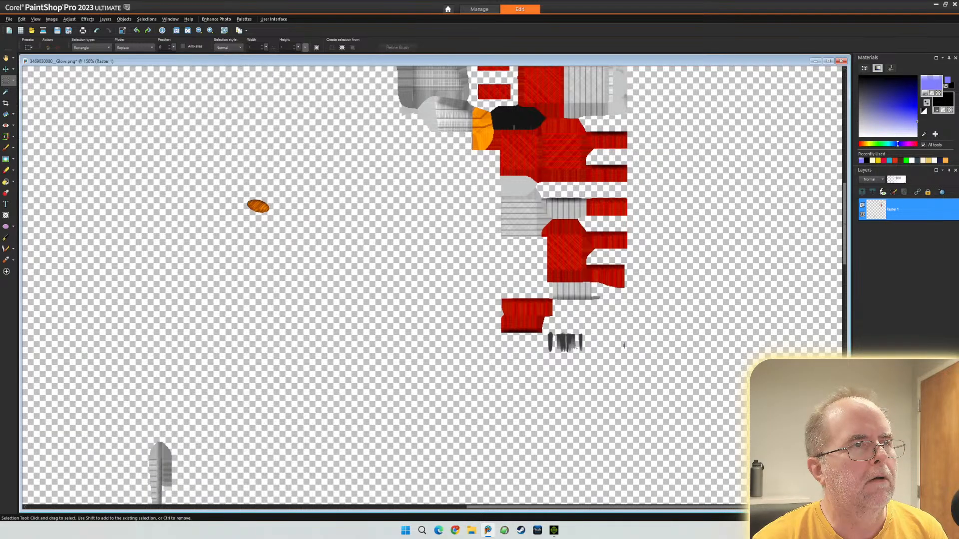
{"action": "mouse_move", "coordinate": [369, 177]}
{"action": "left_mouse_down"}
{"action": "mouse_move", "coordinate": [439, 101]}
{"action": "mouse_move", "coordinate": [436, 91]}
{"action": "left_mouse_up"}
{"action": "key", "text": "Delete"}
{"action": "key", "text": "ctrl+d"}
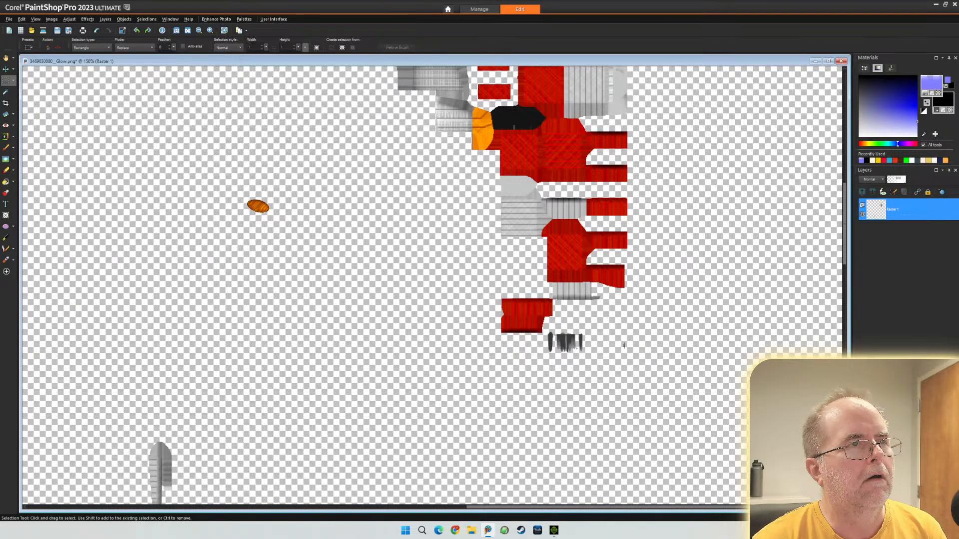
{"action": "left_click_drag", "start_coordinate": [457, 96], "coordinate": [473, 109]}
{"action": "key", "text": "Delete"}
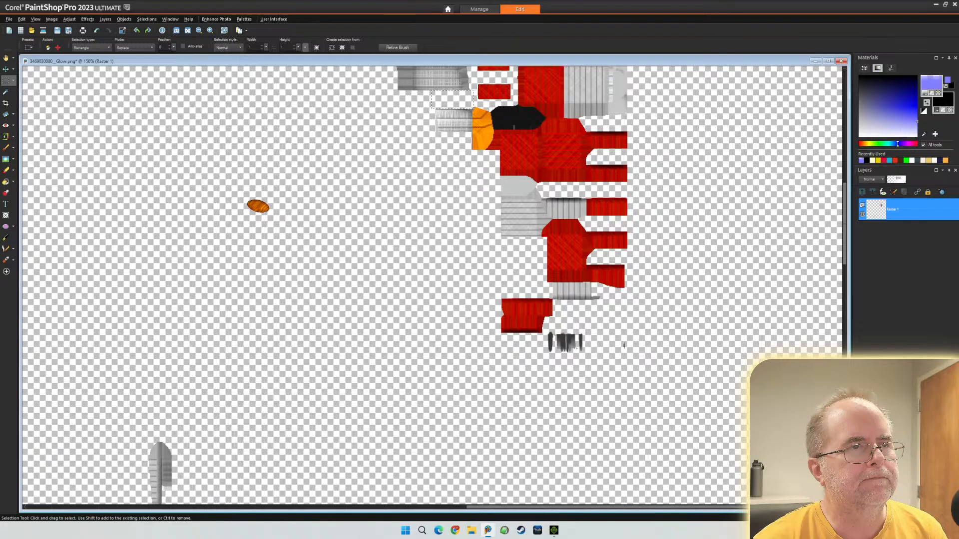
- Erase the light grey cap above the ribbed grey panel together with the bottom edge of the large red block
{"action": "left_click_drag", "start_coordinate": [486, 172], "coordinate": [587, 197]}
{"action": "key", "text": "Delete"}
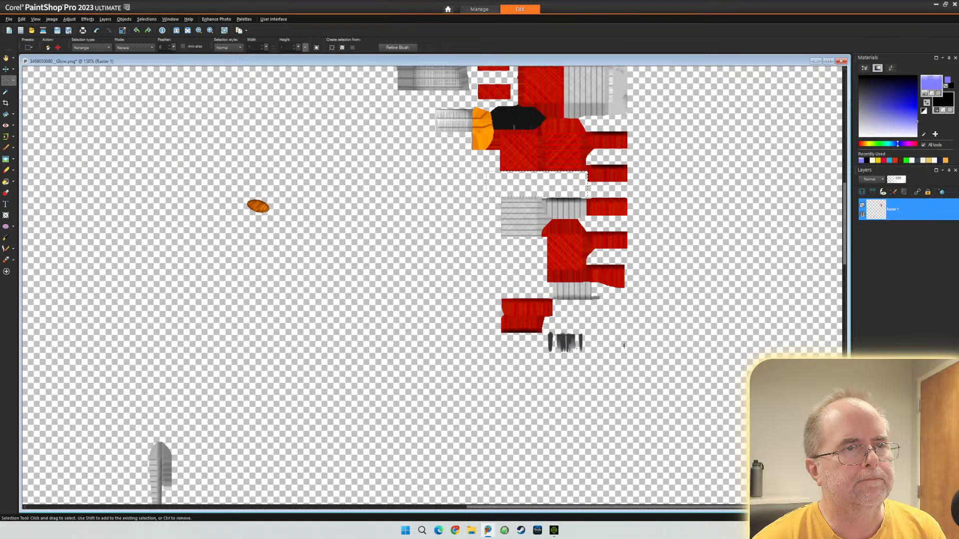
- Erase the dark vent pieces below the lowest red block and the pale strip beside the large grey striped panel
{"action": "key", "text": "ctrl+d"}
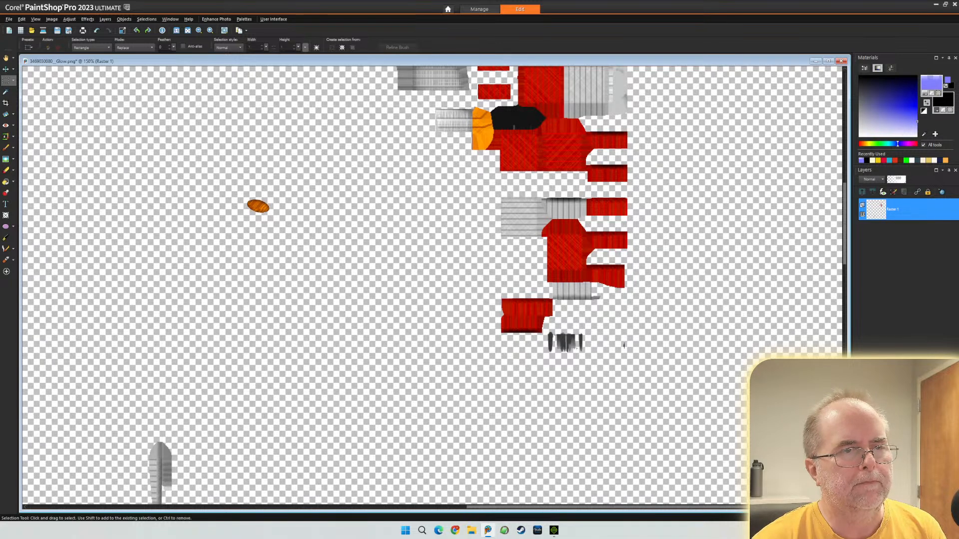
{"action": "mouse_move", "coordinate": [641, 325]}
{"action": "left_mouse_down"}
{"action": "mouse_move", "coordinate": [575, 364]}
{"action": "mouse_move", "coordinate": [545, 368]}
{"action": "left_mouse_up"}
{"action": "key", "text": "Delete"}
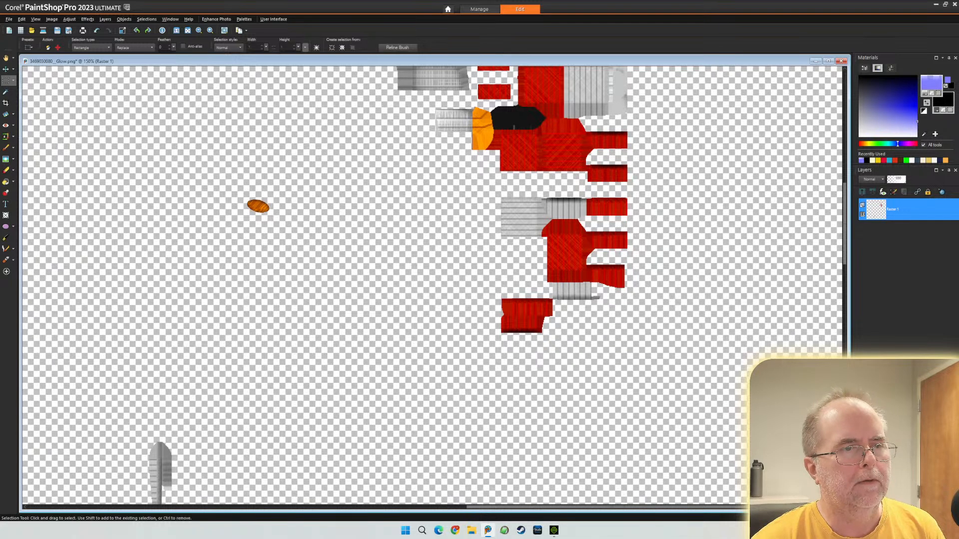
{"action": "left_click_drag", "start_coordinate": [845, 224], "coordinate": [844, 195]}
{"action": "left_click_drag", "start_coordinate": [672, 179], "coordinate": [608, 273]}
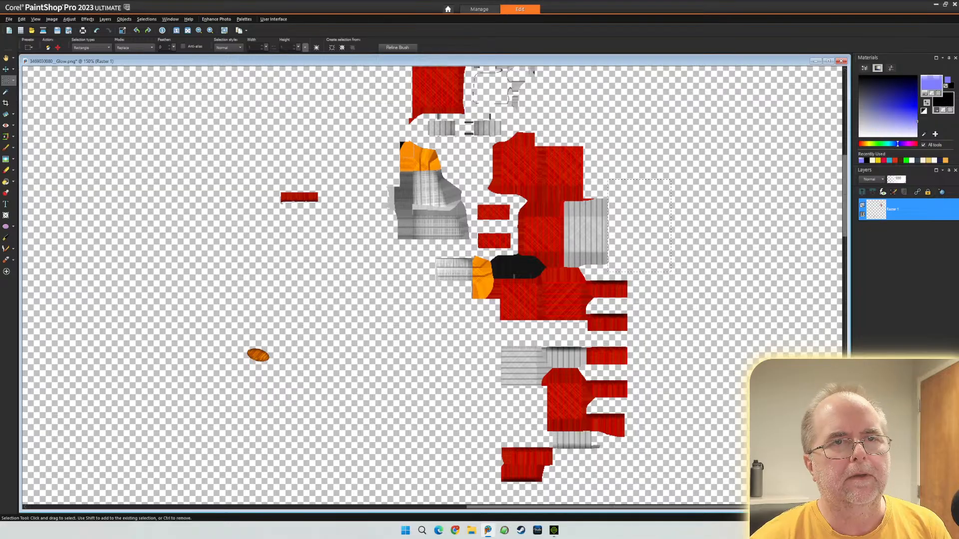
- Erase the thin outline fragments beside the red square and the ragged strip along its lower edge, then clear the selection
{"action": "left_click_drag", "start_coordinate": [845, 195], "coordinate": [844, 173]}
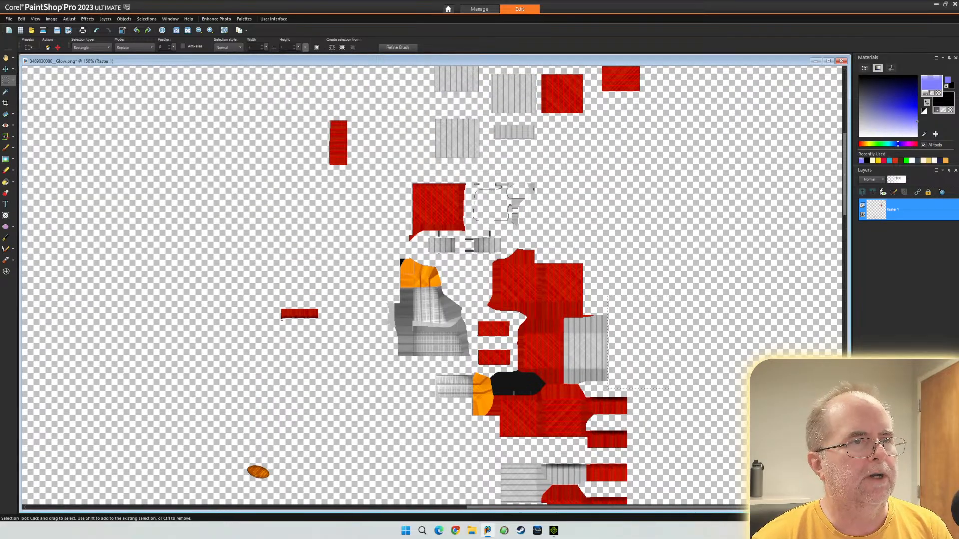
{"action": "left_click_drag", "start_coordinate": [560, 166], "coordinate": [470, 231]}
{"action": "key", "text": "Delete"}
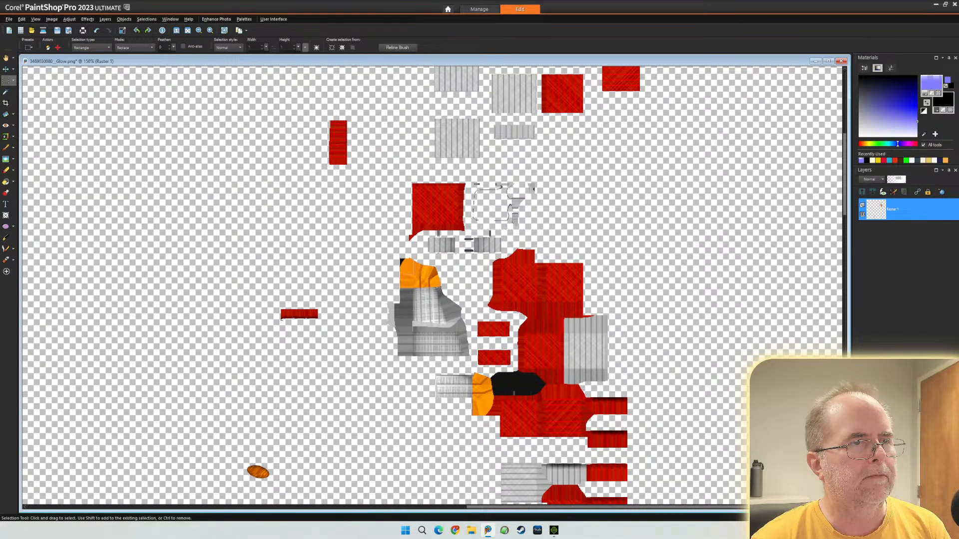
{"action": "key", "text": "ctrl+d"}
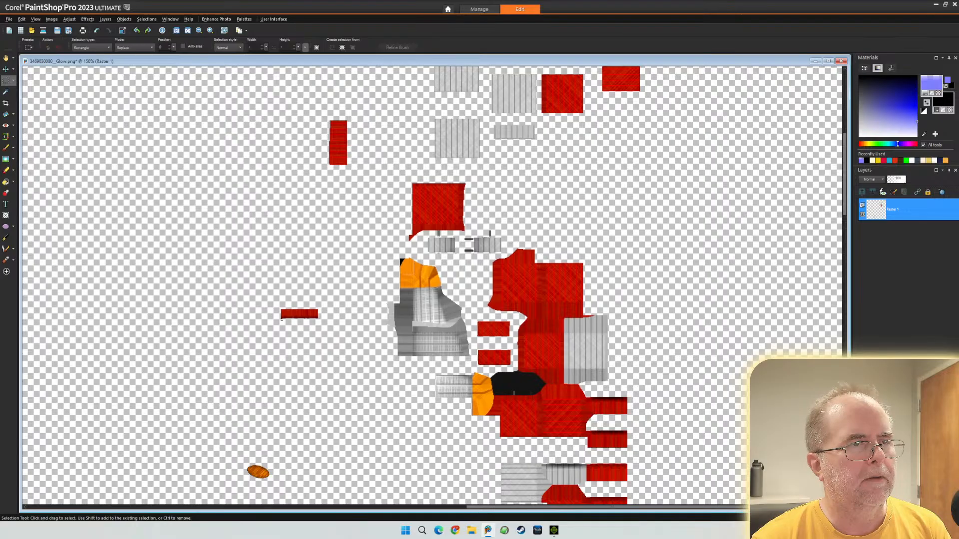
{"action": "left_click_drag", "start_coordinate": [514, 230], "coordinate": [395, 237]}
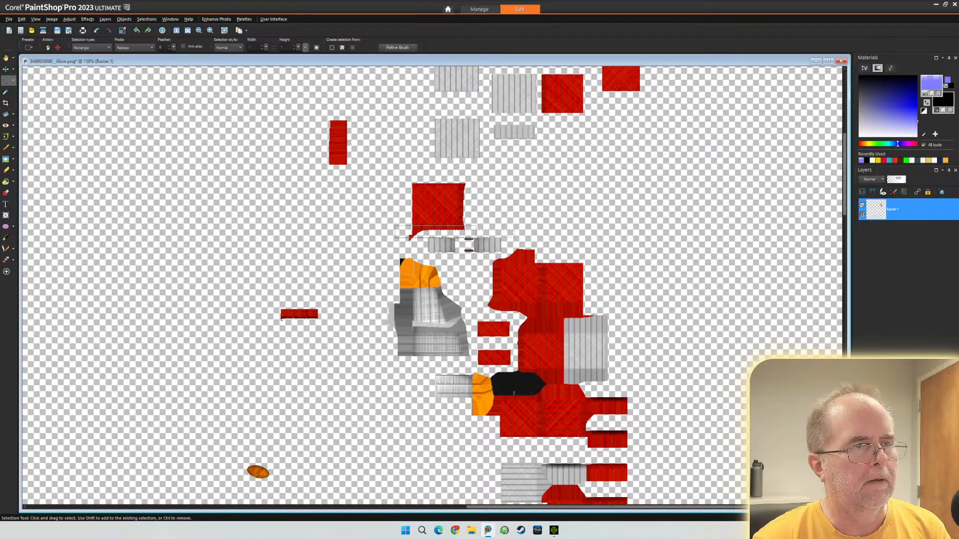
{"action": "key", "text": "Delete"}
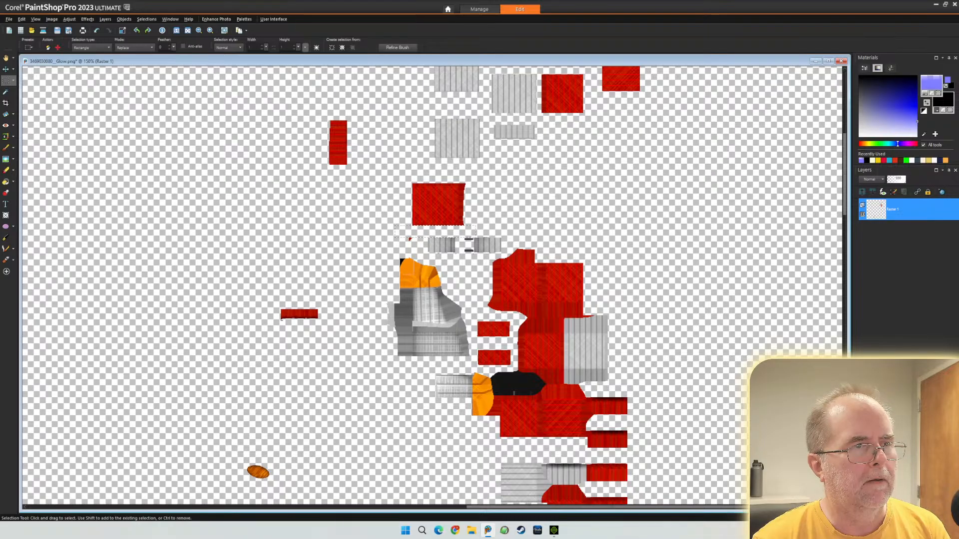
{"action": "key", "text": "ctrl+d"}
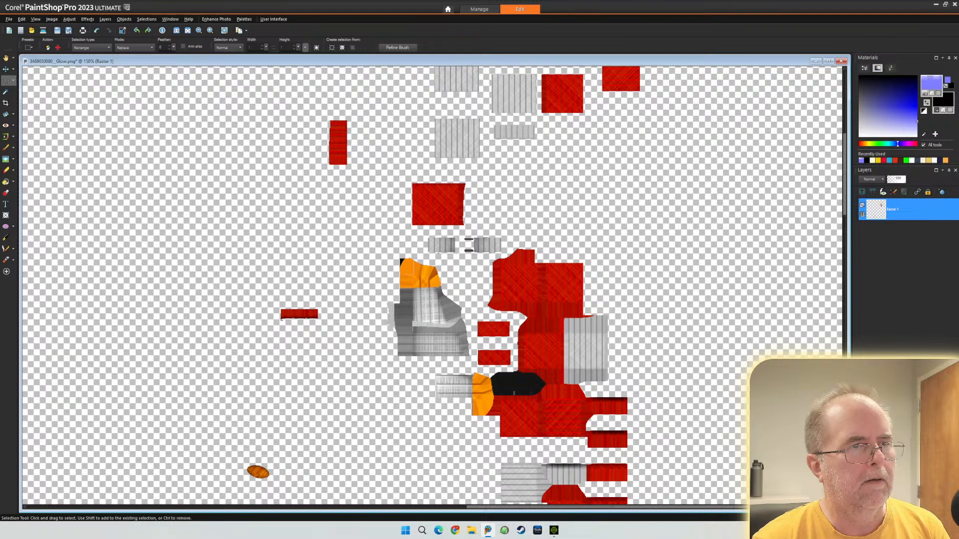
{"action": "key", "text": "ctrl+d"}
- Save the edited glow map as PNG over its existing file and close PaintShop Pro to return to iClone
{"action": "scroll", "coordinate": [610, 218], "scroll_direction": "down", "scroll_amount": 3}
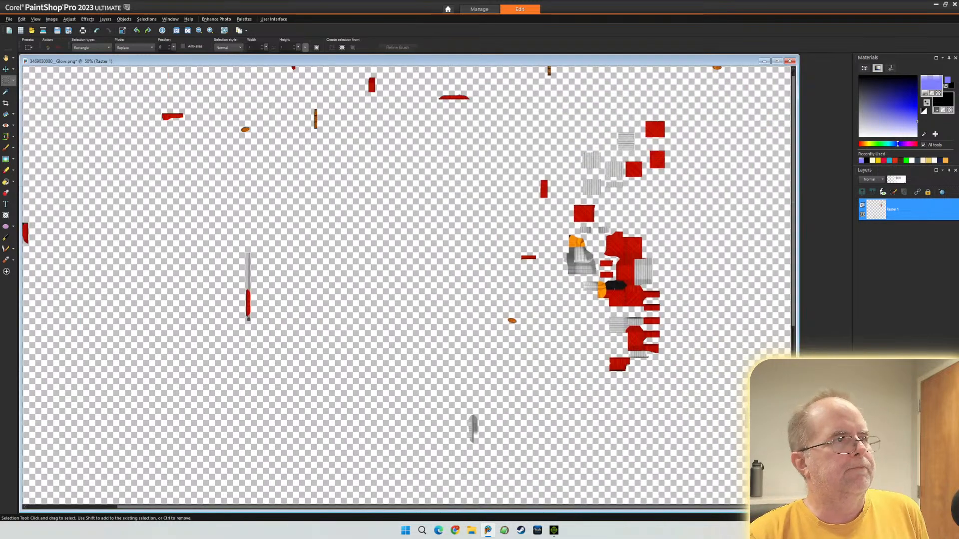
{"action": "scroll", "coordinate": [652, 110], "scroll_direction": "down", "scroll_amount": 2}
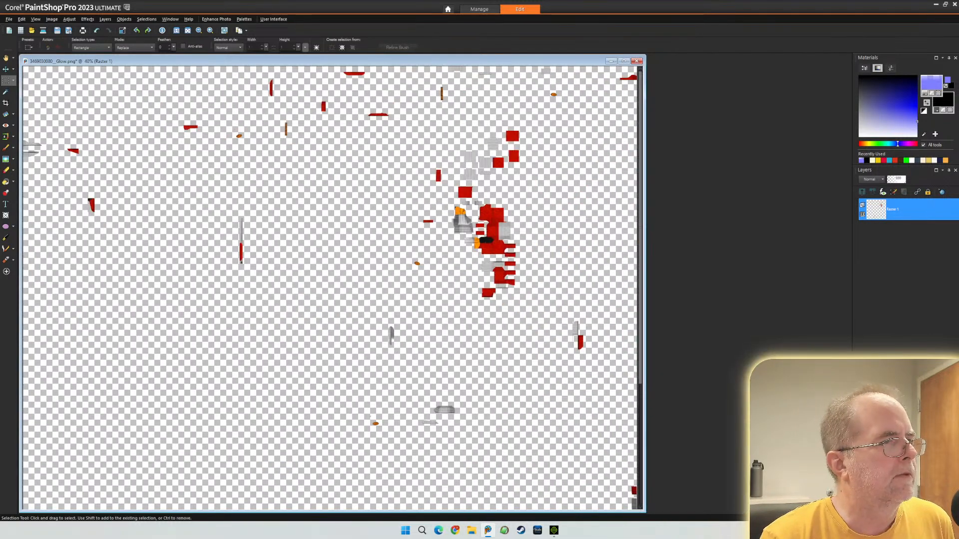
{"action": "scroll", "coordinate": [332, 287], "scroll_direction": "down", "scroll_amount": 2}
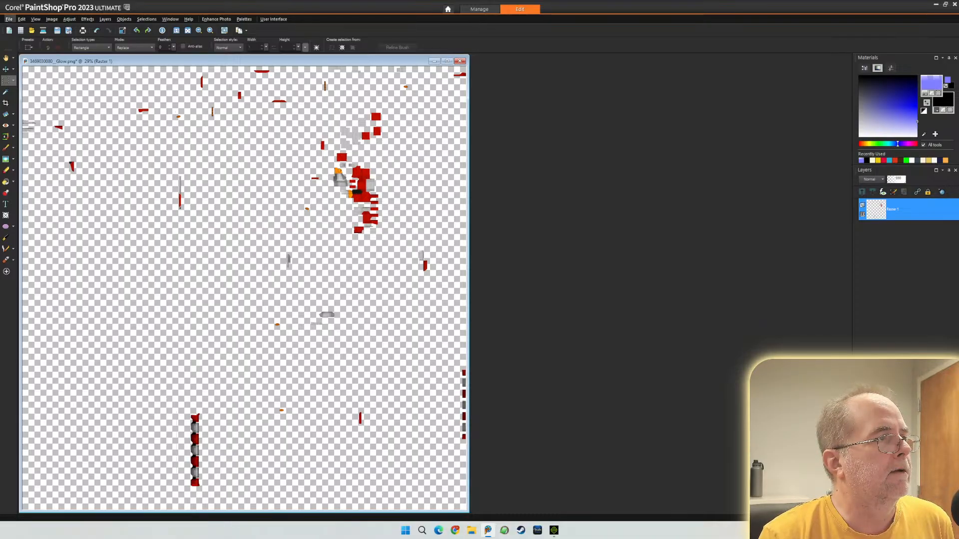
{"action": "left_click", "coordinate": [9, 19]}
{"action": "left_click", "coordinate": [30, 106]}
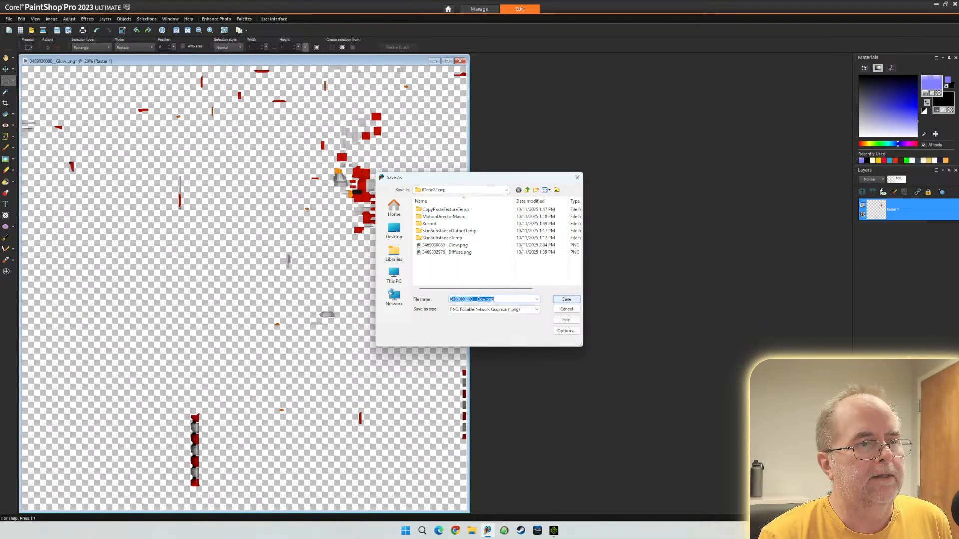
{"action": "key", "text": "Return"}
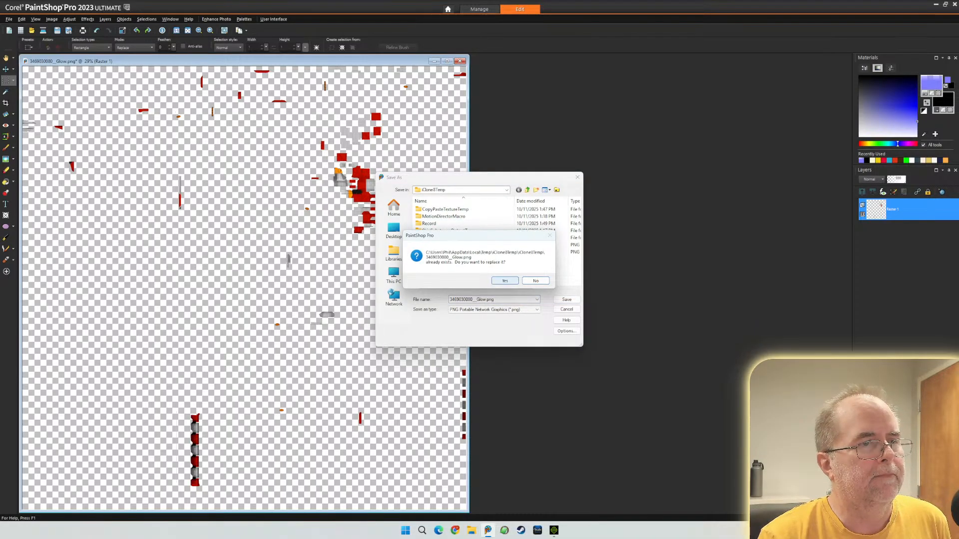
{"action": "left_click", "coordinate": [504, 280]}
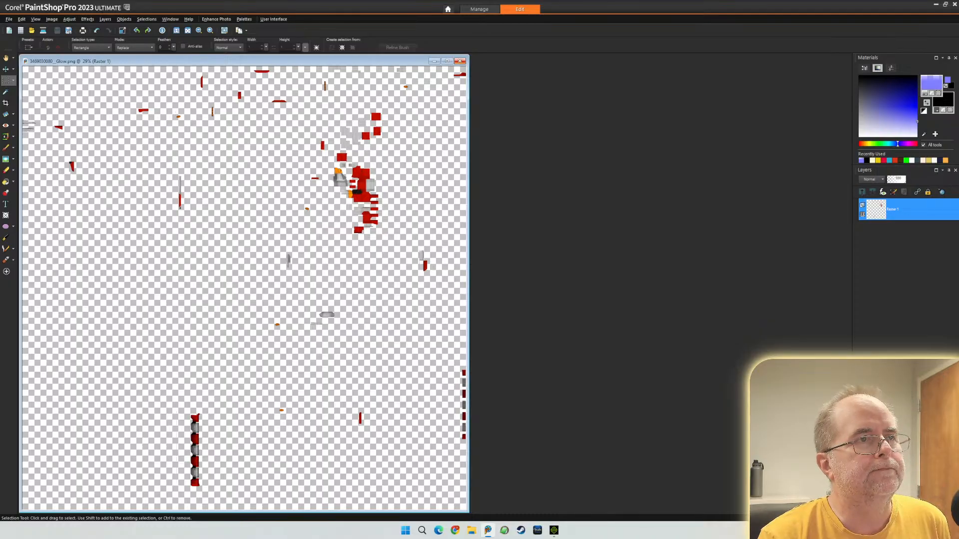
{"action": "left_click", "coordinate": [954, 4]}
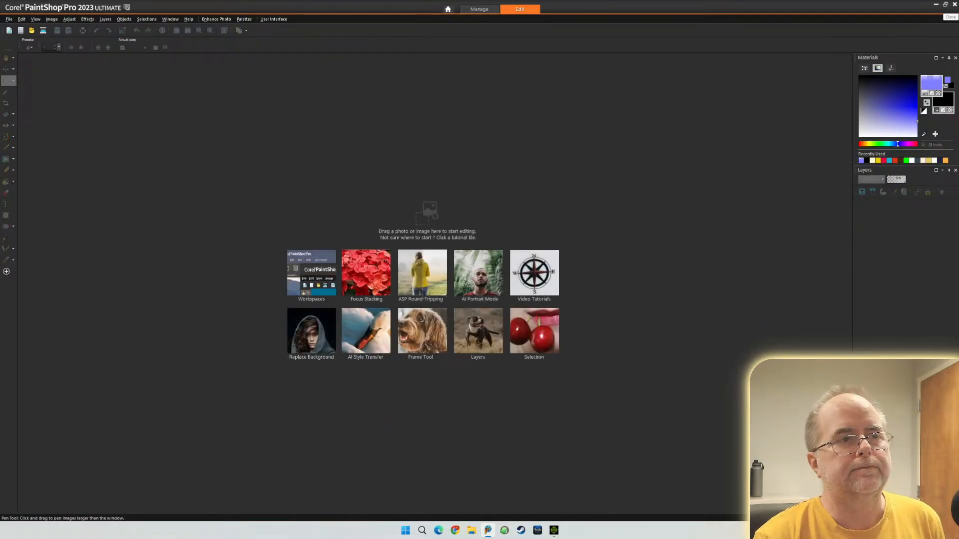
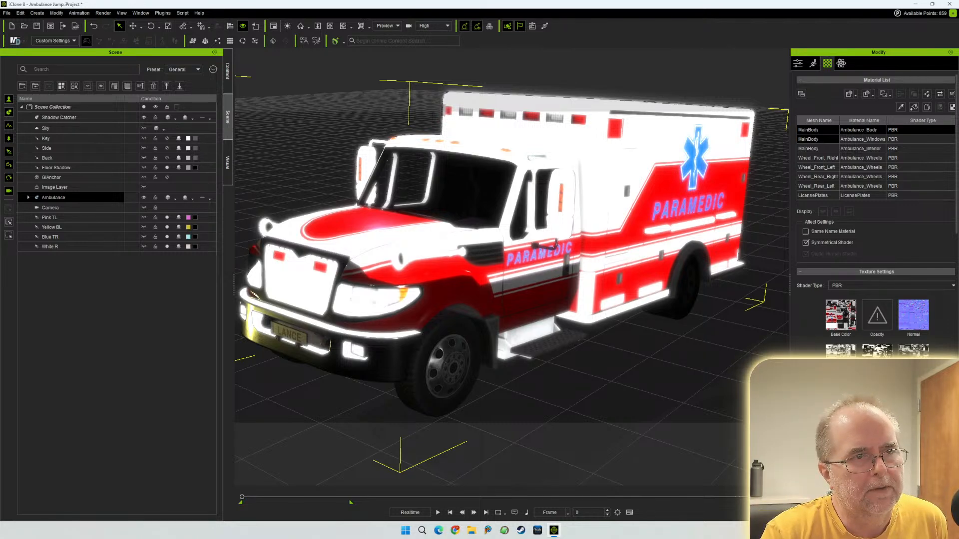
- Check the windows, interior and license plate materials, ending with only the Ambulance_Body material selected
{"action": "left_click", "coordinate": [817, 139]}
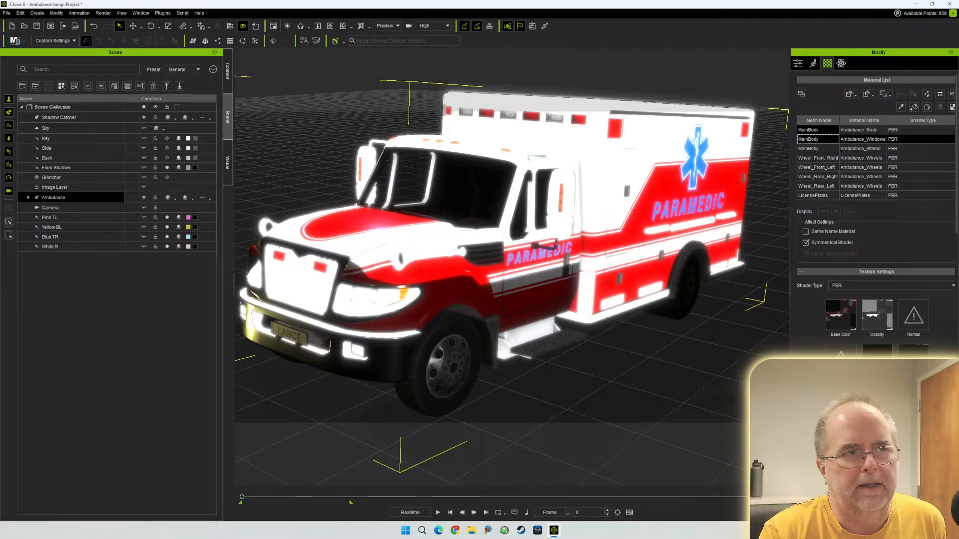
{"action": "key", "text": "Down"}
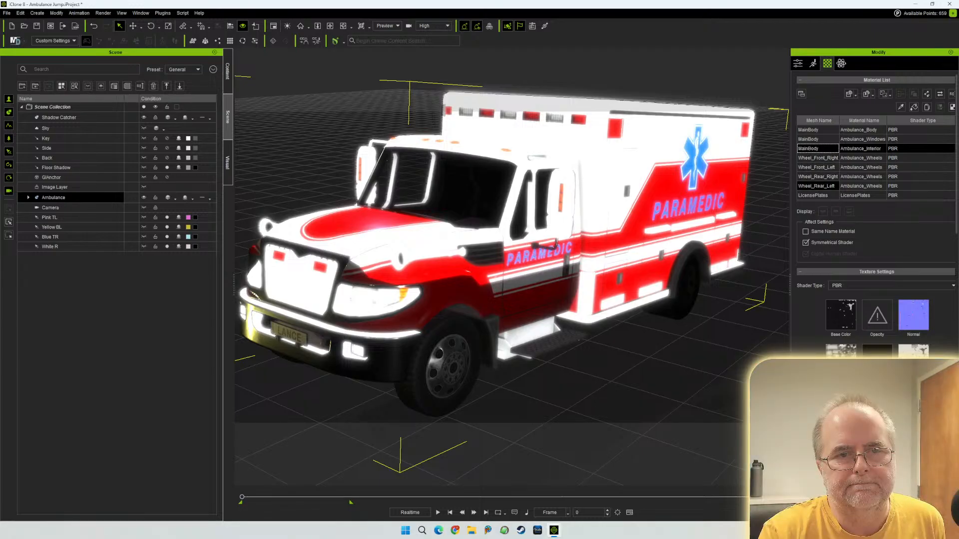
{"action": "left_click", "coordinate": [818, 196]}
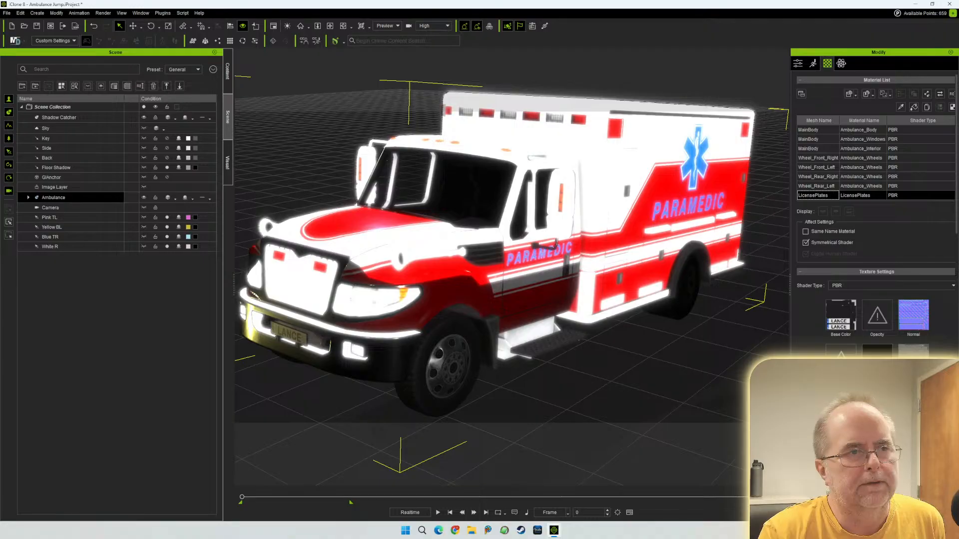
{"action": "left_click", "coordinate": [818, 130]}
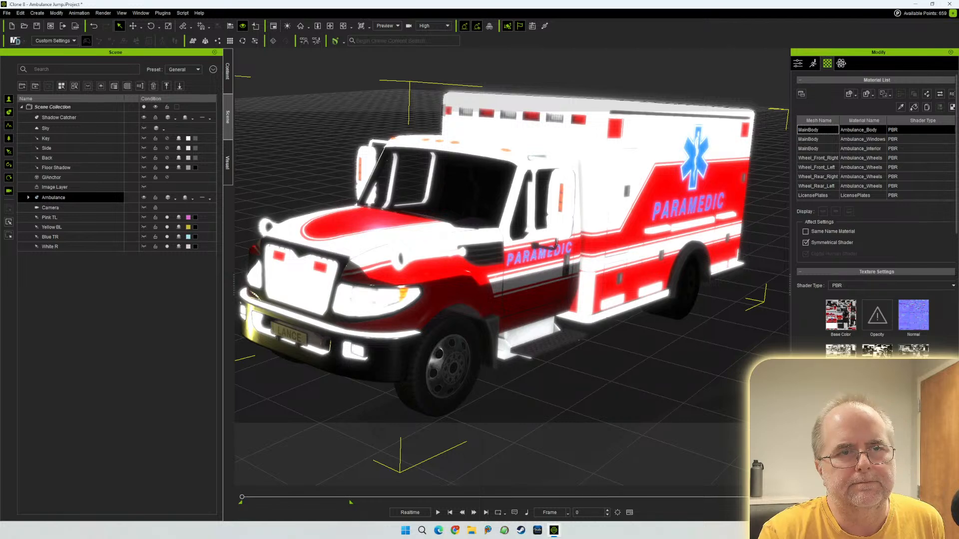
- Examine the Ambulance_Body material's texture, material and GI settings, toggling GI Illumination off and back on
{"action": "scroll", "coordinate": [874, 215], "scroll_direction": "down", "scroll_amount": 5}
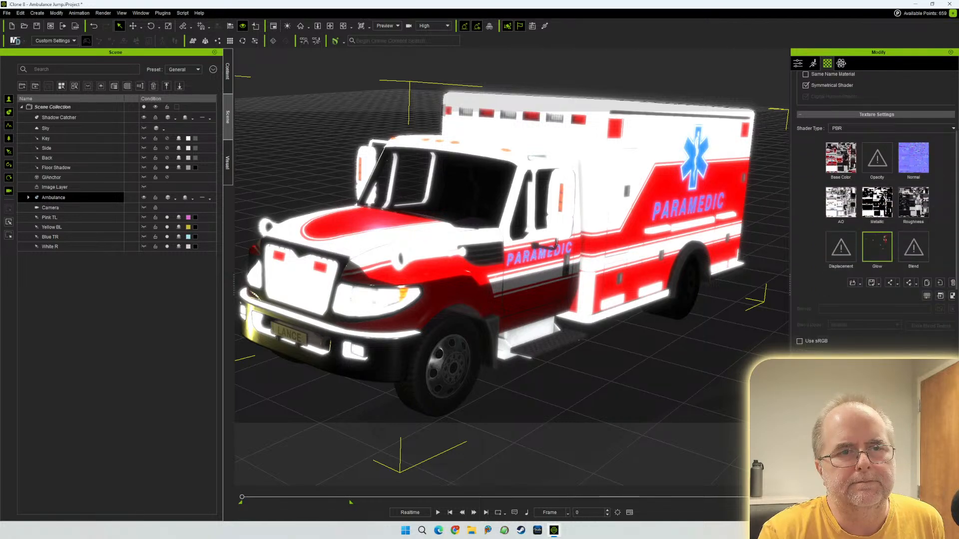
{"action": "scroll", "coordinate": [874, 215], "scroll_direction": "down", "scroll_amount": 3}
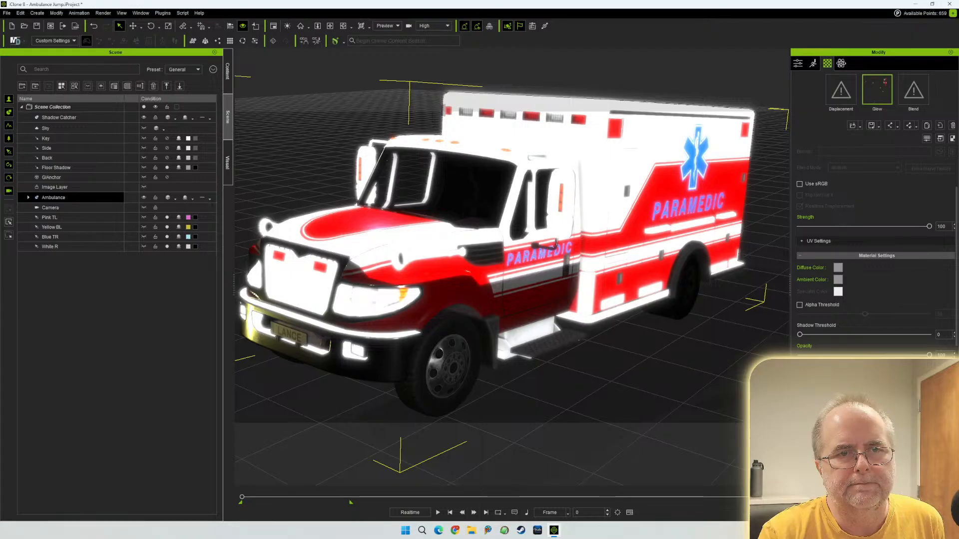
{"action": "scroll", "coordinate": [874, 215], "scroll_direction": "down", "scroll_amount": 5}
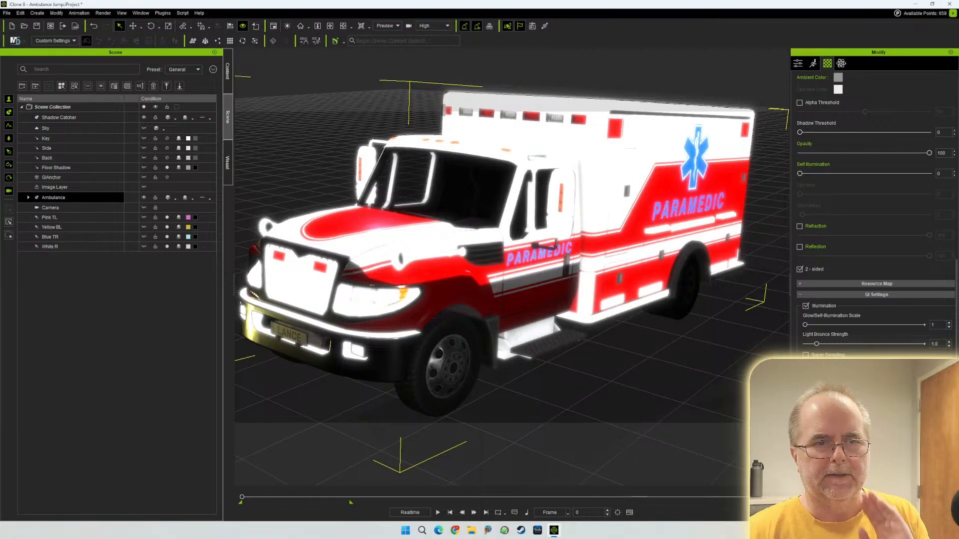
{"action": "left_click", "coordinate": [805, 305]}
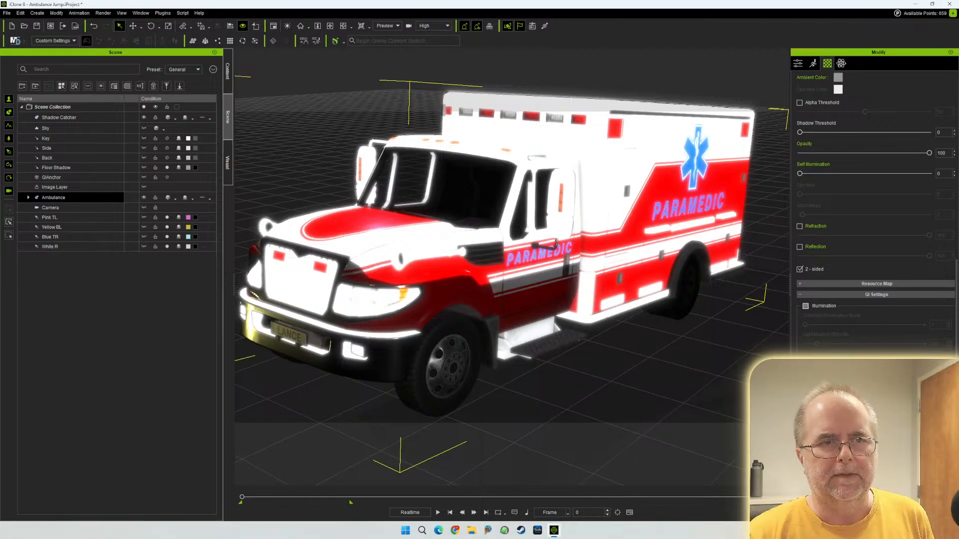
{"action": "left_click", "coordinate": [805, 306]}
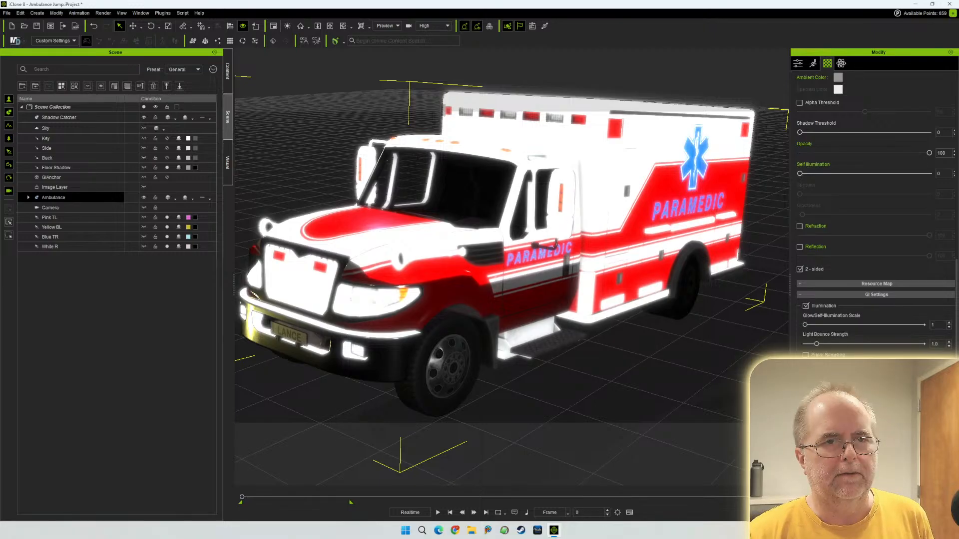
{"action": "scroll", "coordinate": [874, 250], "scroll_direction": "down", "scroll_amount": 5}
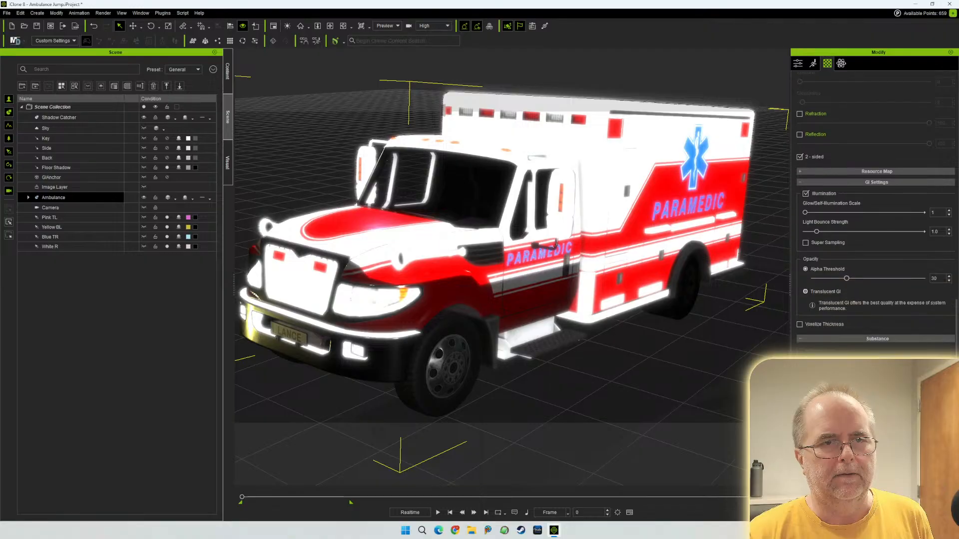
{"action": "scroll", "coordinate": [874, 225], "scroll_direction": "down", "scroll_amount": 5}
{"action": "scroll", "coordinate": [874, 225], "scroll_direction": "down", "scroll_amount": 2}
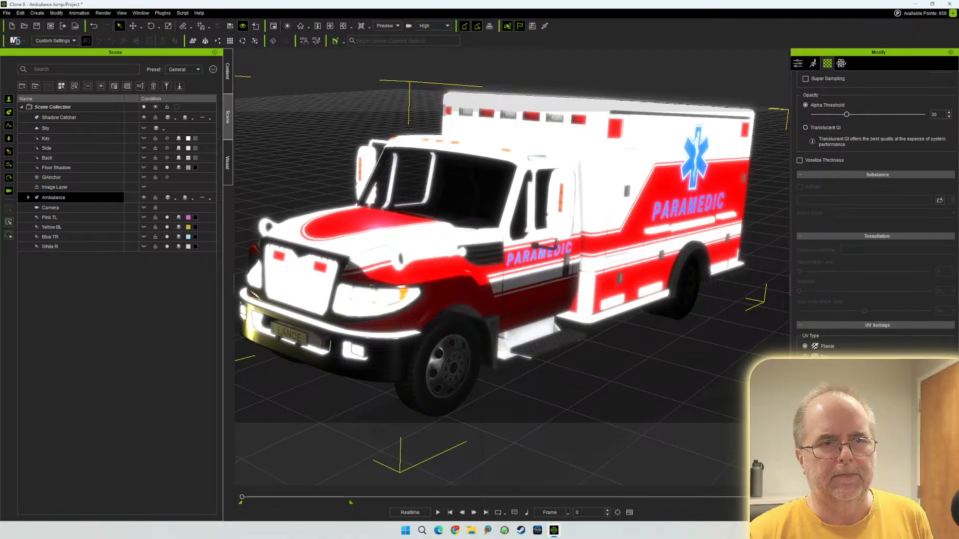
{"action": "scroll", "coordinate": [874, 224], "scroll_direction": "up", "scroll_amount": 10}
{"action": "scroll", "coordinate": [874, 210], "scroll_direction": "up", "scroll_amount": 10}
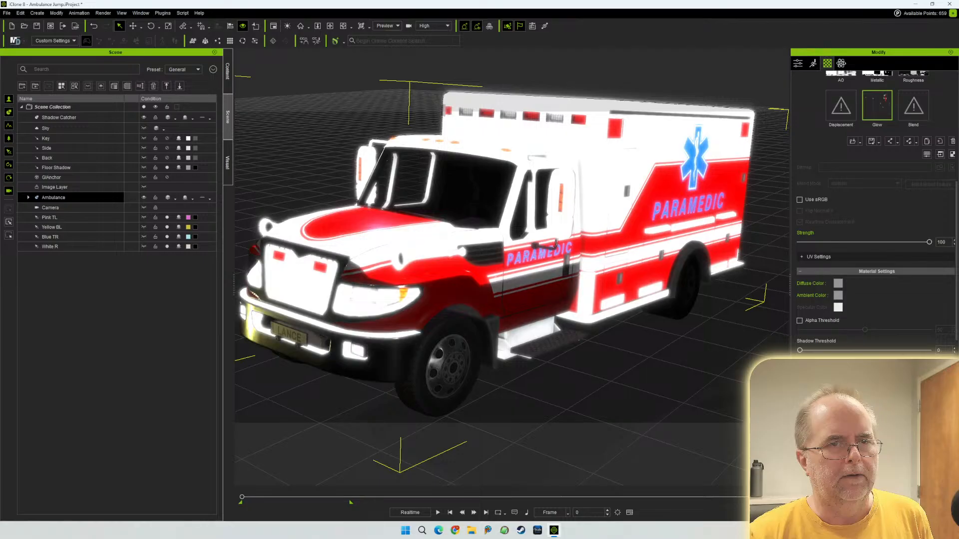
{"action": "scroll", "coordinate": [874, 199], "scroll_direction": "up", "scroll_amount": 3}
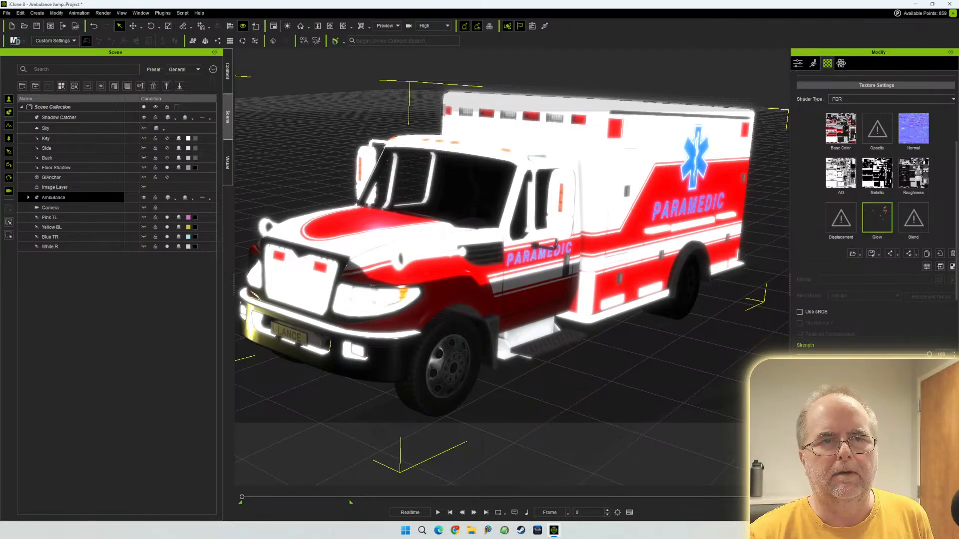
- Lower the body glow map's brightness to -48 with Adjust Color and switch the viewport to the Camera view
{"action": "left_click", "coordinate": [926, 267]}
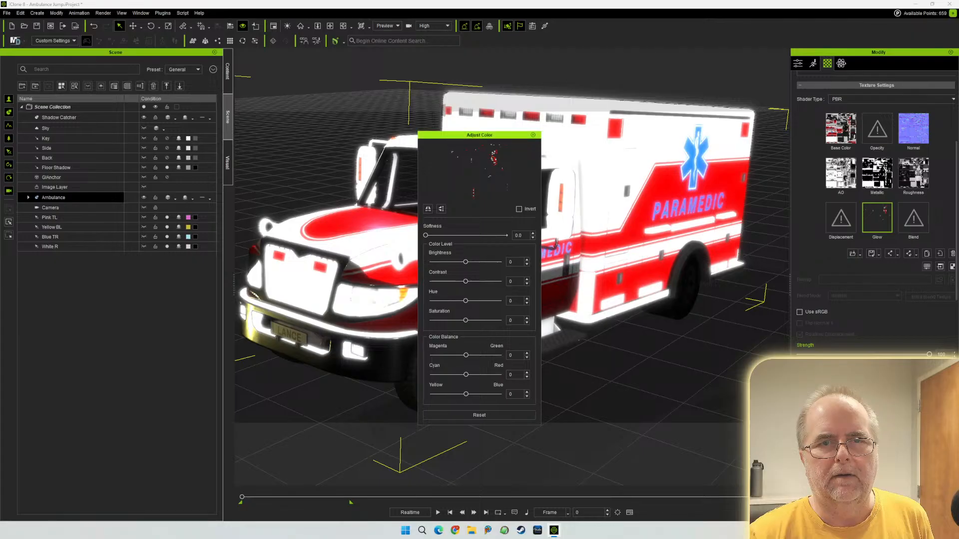
{"action": "left_click_drag", "start_coordinate": [479, 135], "coordinate": [130, 156]}
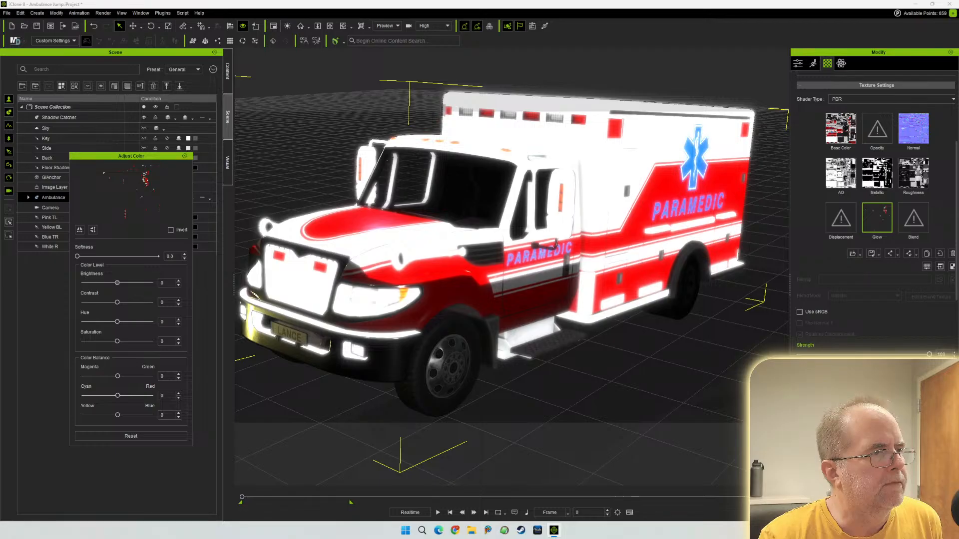
{"action": "left_click_drag", "start_coordinate": [117, 282], "coordinate": [82, 283]}
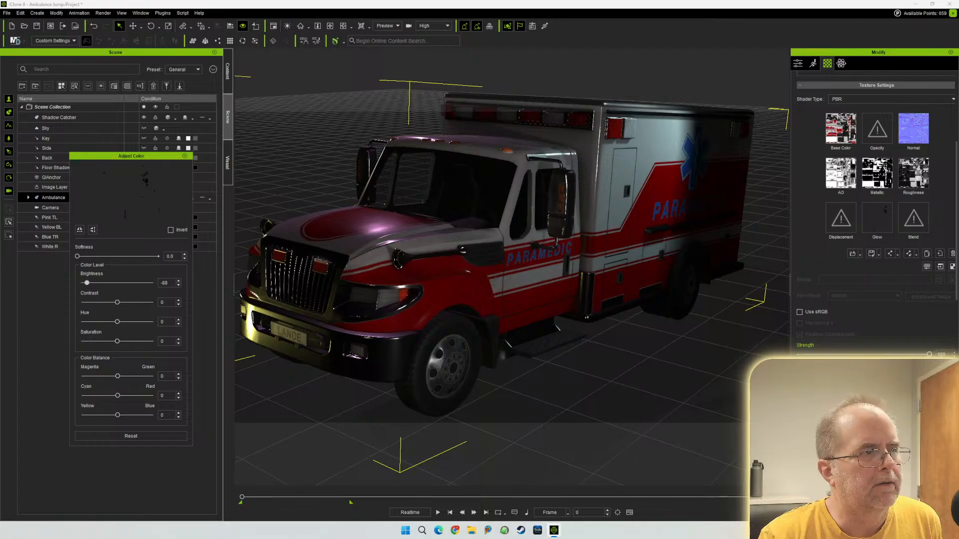
{"action": "left_click_drag", "start_coordinate": [82, 283], "coordinate": [100, 282]}
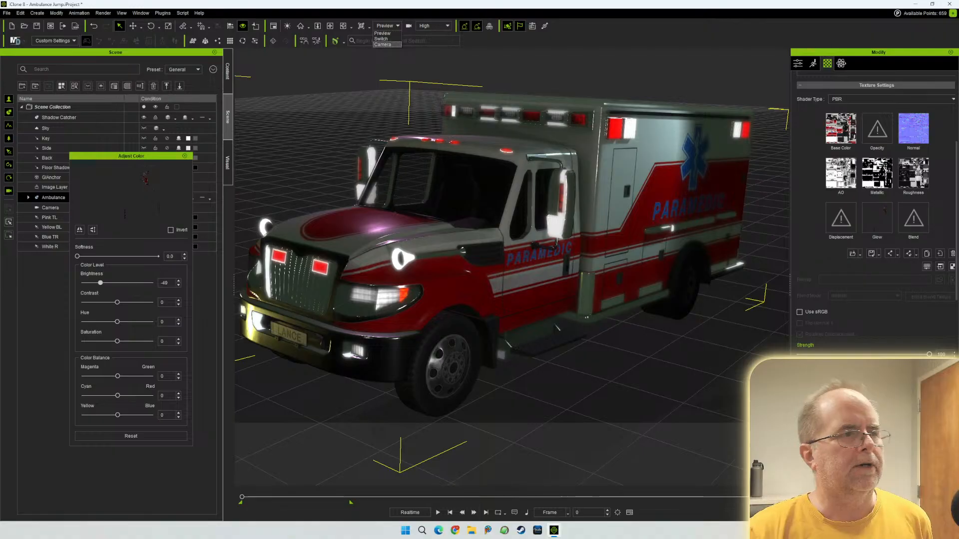
{"action": "left_click", "coordinate": [386, 25]}
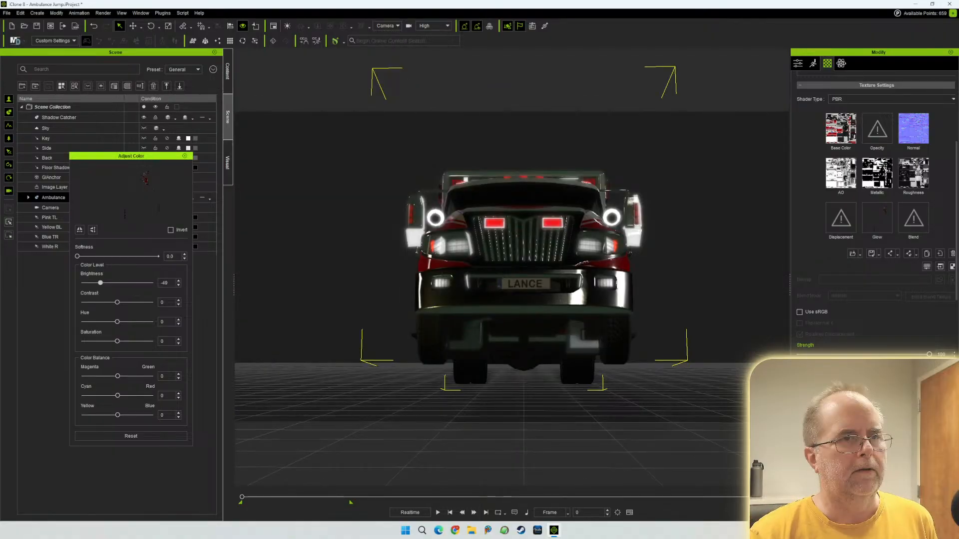
- Close Adjust Color, play the animation to preview the ambulance's glow, and return to frame 0
{"action": "left_click", "coordinate": [185, 156]}
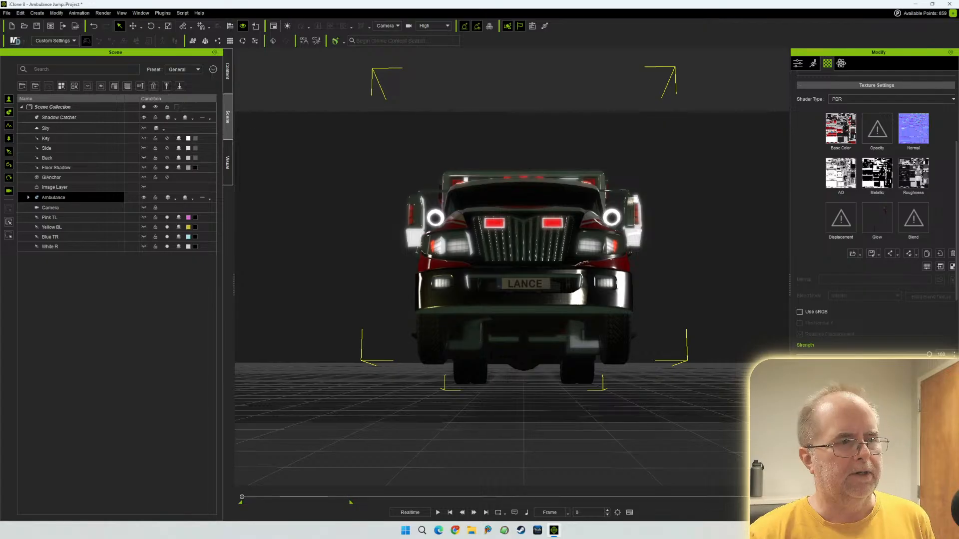
{"action": "key", "text": "space"}
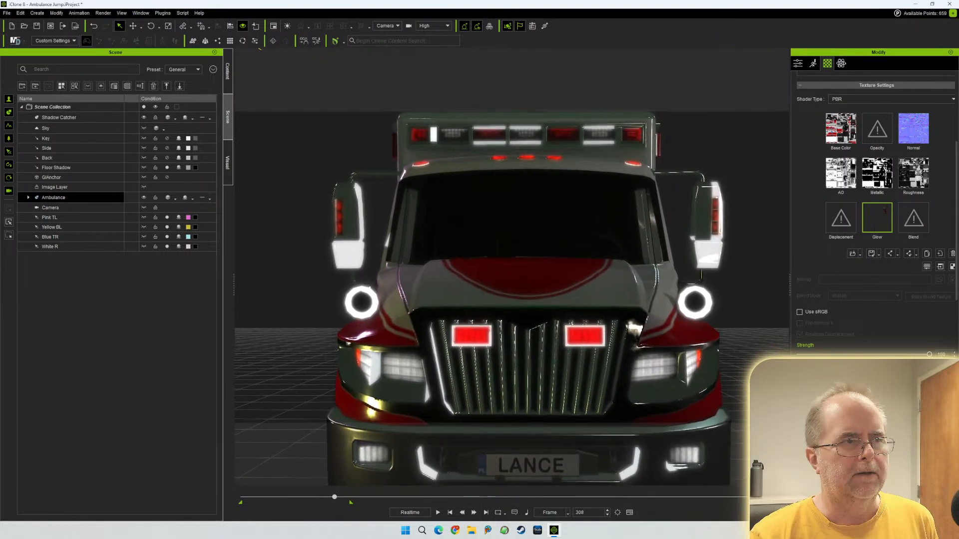
{"action": "left_click_drag", "start_coordinate": [352, 497], "coordinate": [242, 497]}
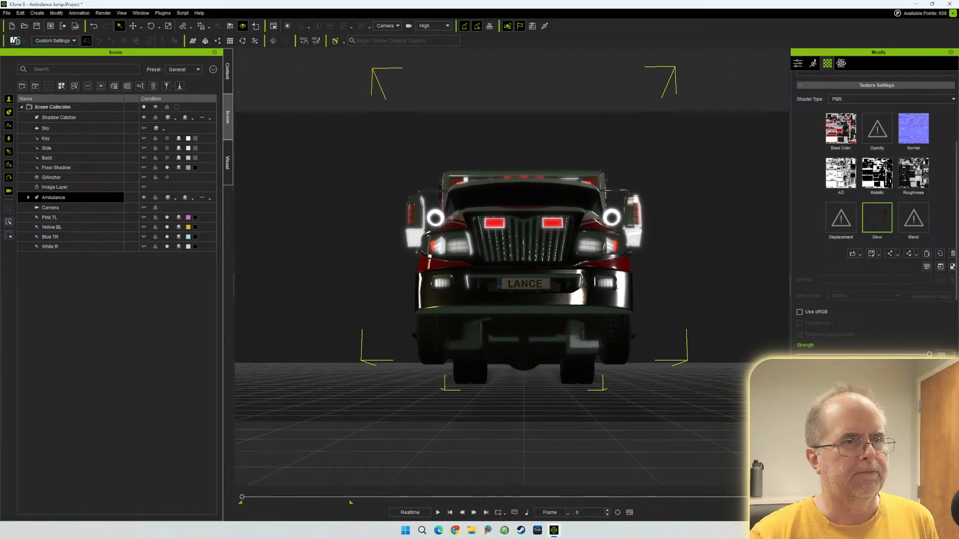
- Open the body glow map in PaintShop Pro and add a new raster layer beneath the existing lights layer
{"action": "mouse_move", "coordinate": [885, 211]}
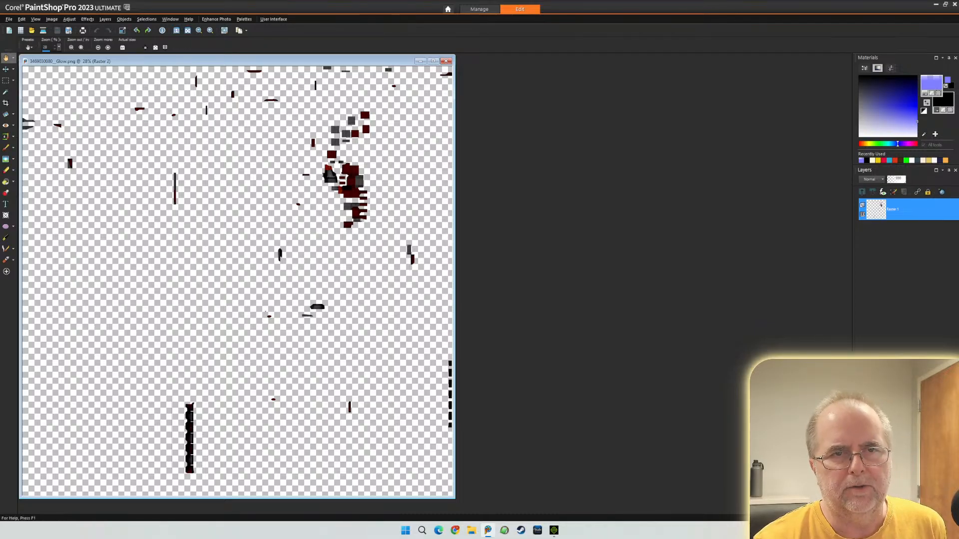
{"action": "left_click", "coordinate": [347, 366]}
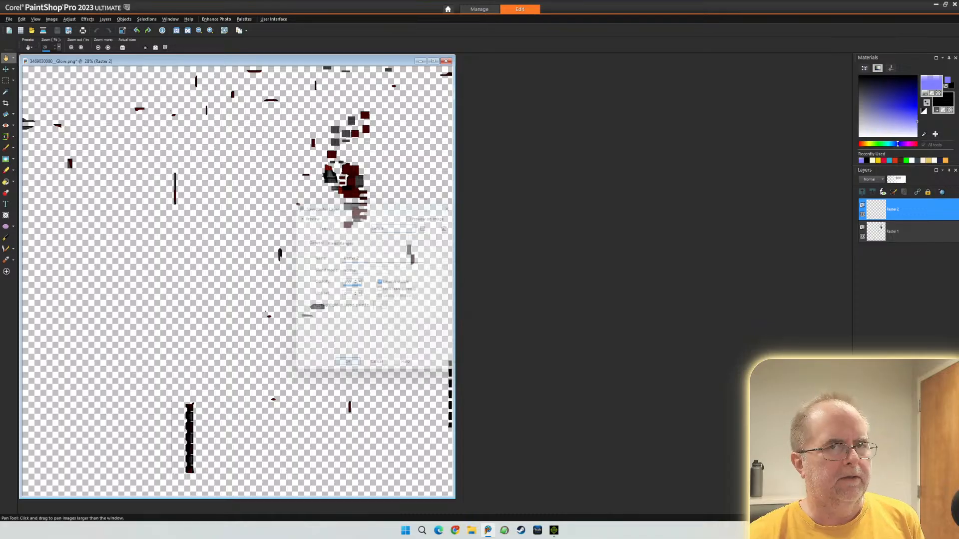
{"action": "left_click_drag", "start_coordinate": [899, 209], "coordinate": [898, 241]}
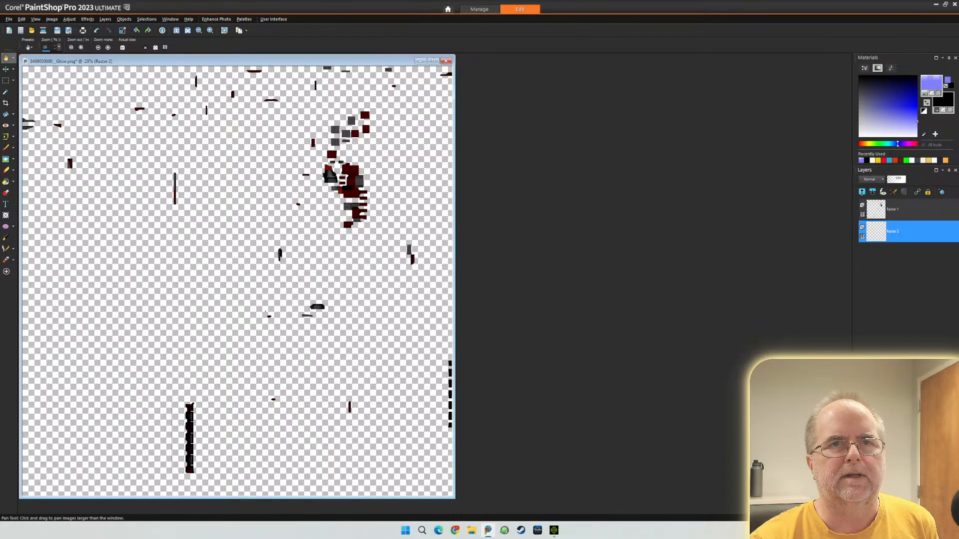
- Set the foreground material to solid black and flood fill the new bottom layer with it
{"action": "left_click", "coordinate": [931, 83]}
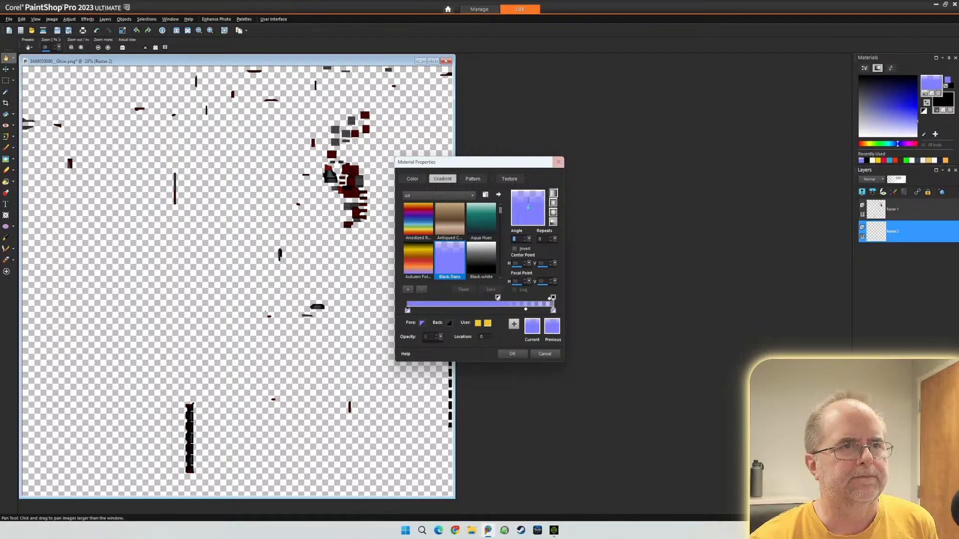
{"action": "left_click", "coordinate": [558, 162]}
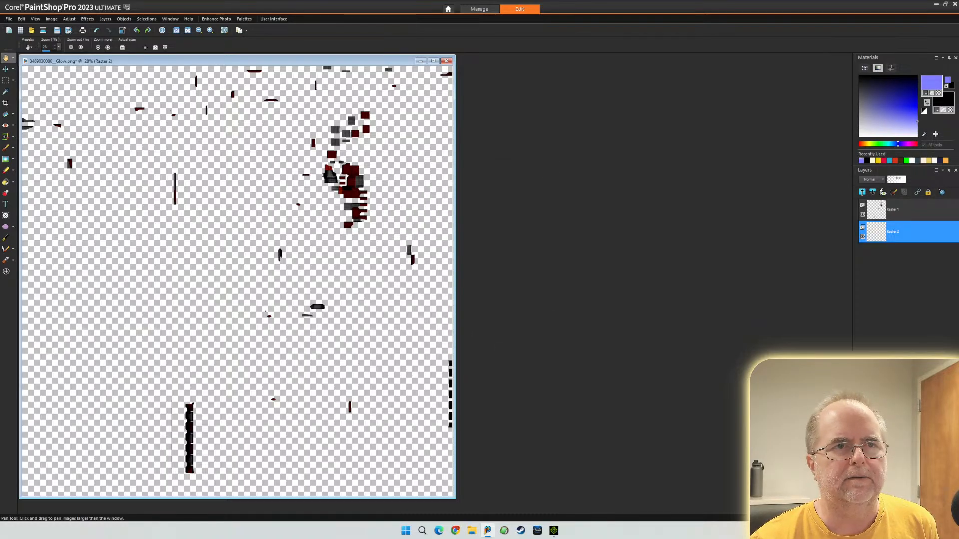
{"action": "left_click", "coordinate": [930, 83]}
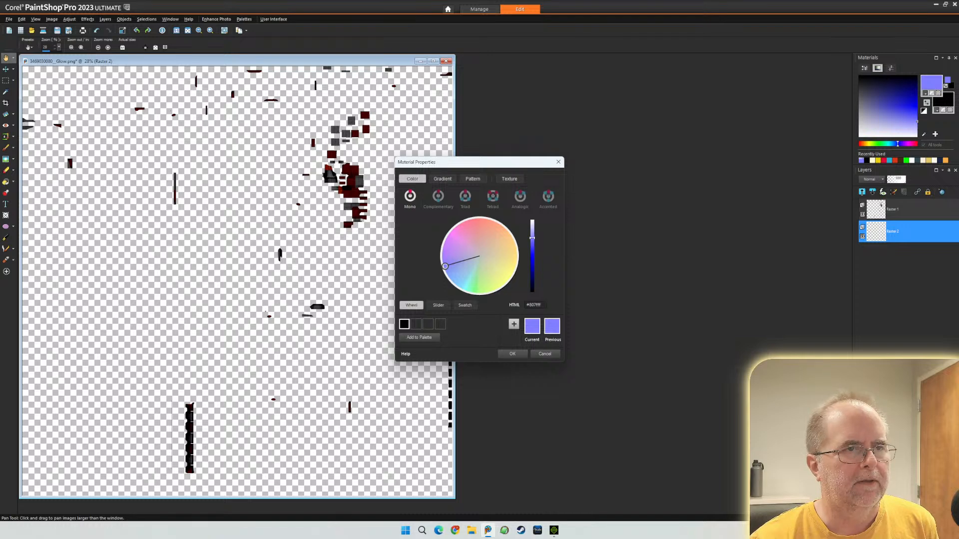
{"action": "left_click", "coordinate": [404, 324]}
{"action": "left_click", "coordinate": [512, 353]}
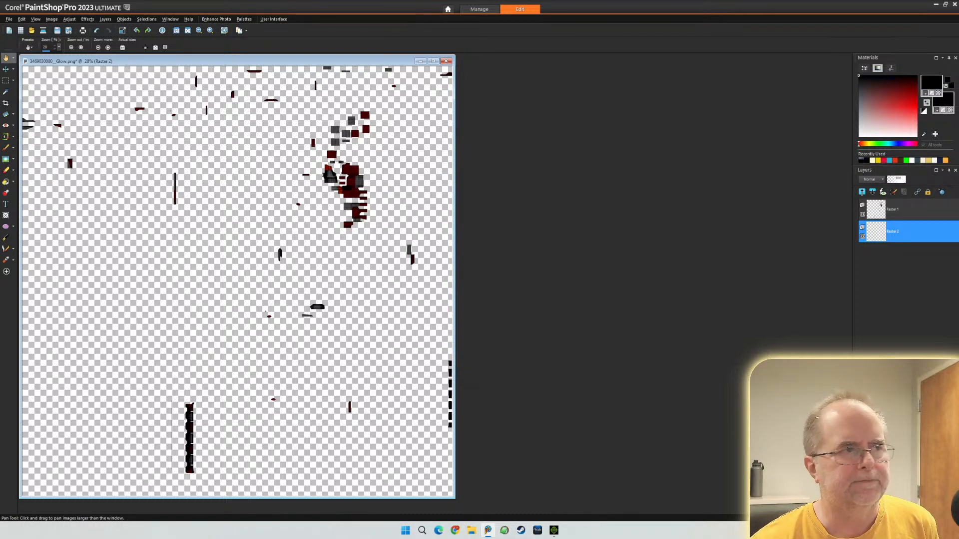
{"action": "left_click", "coordinate": [5, 182]}
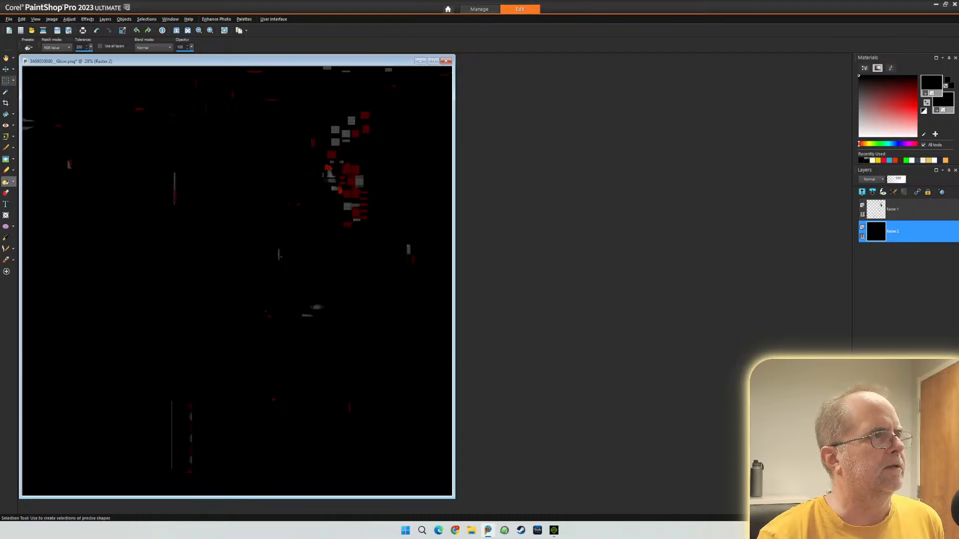
- Delete the thin grey vertical line beside the red and white light strip on Raster 1 with a rectangular selection
{"action": "left_click", "coordinate": [6, 80]}
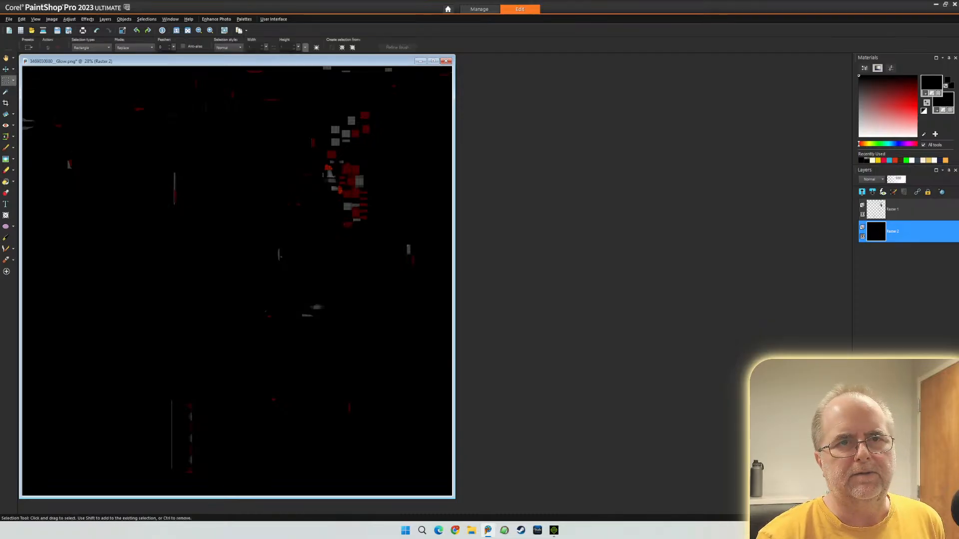
{"action": "left_click", "coordinate": [881, 206]}
{"action": "scroll", "coordinate": [229, 477], "scroll_direction": "up", "scroll_amount": 5}
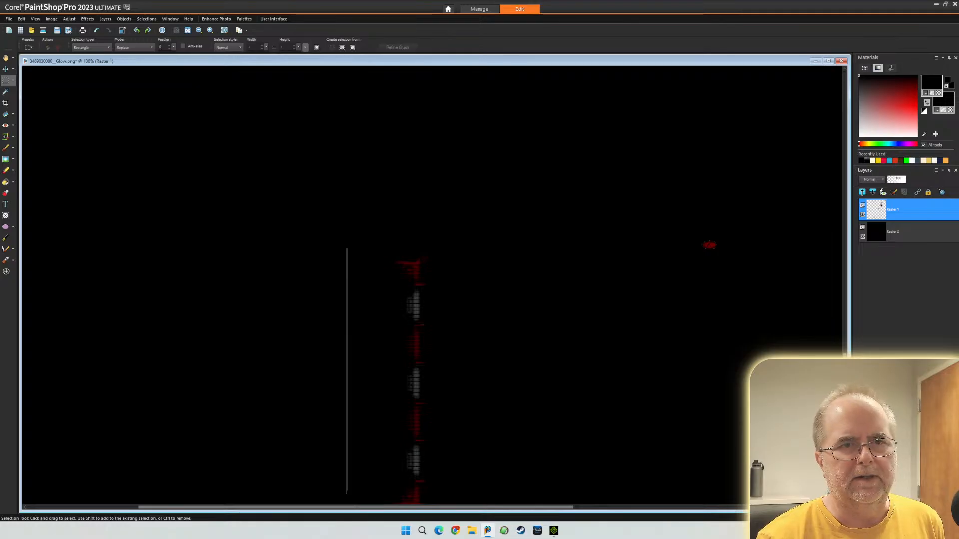
{"action": "scroll", "coordinate": [431, 285], "scroll_direction": "down", "scroll_amount": 3}
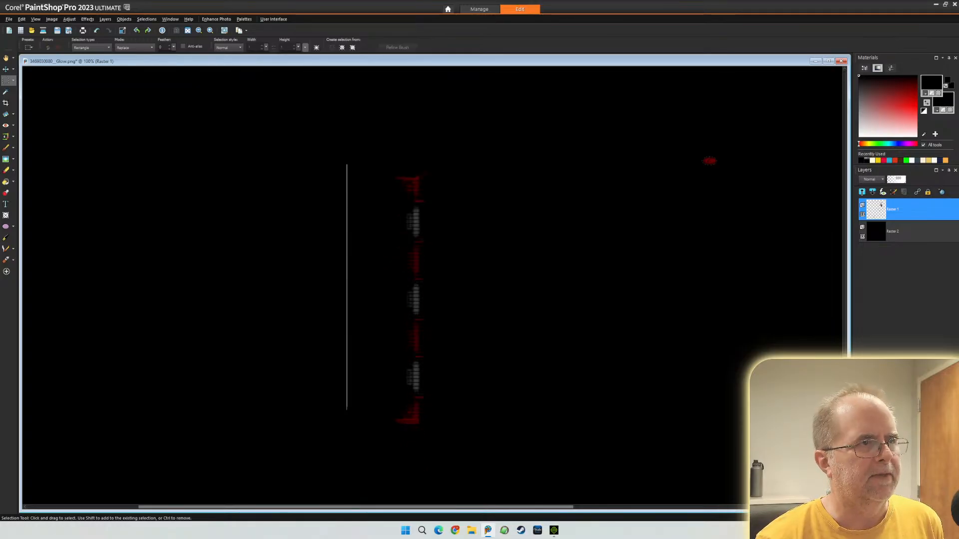
{"action": "left_click_drag", "start_coordinate": [312, 141], "coordinate": [363, 437]}
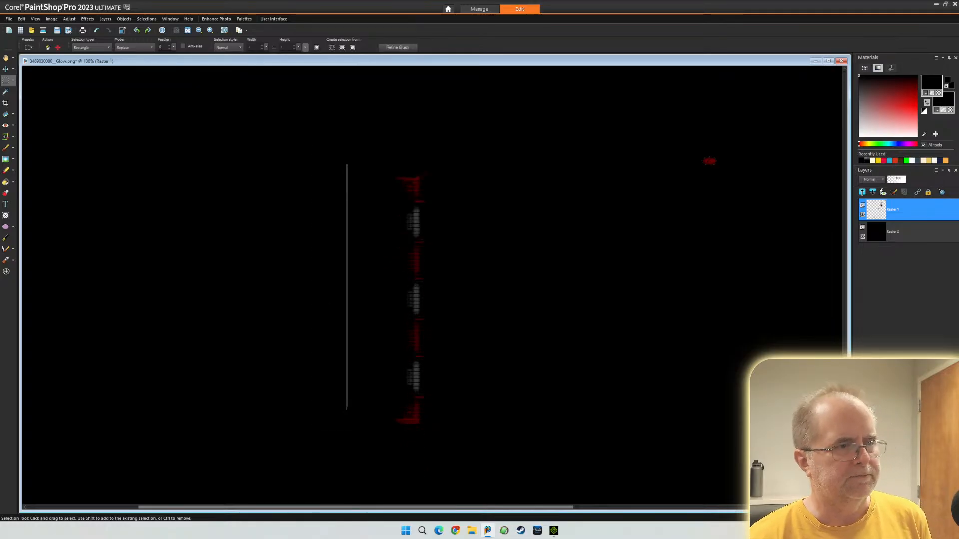
{"action": "key", "text": "Delete"}
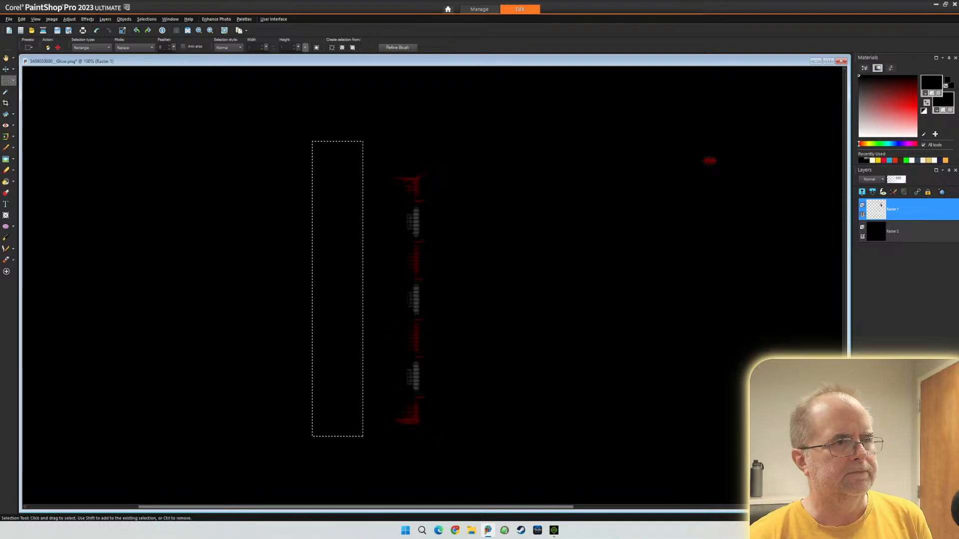
- Delete the isolated tall grey and red strip in the upper part of the glow map on Raster 1
{"action": "scroll", "coordinate": [298, 251], "scroll_direction": "down", "scroll_amount": 5}
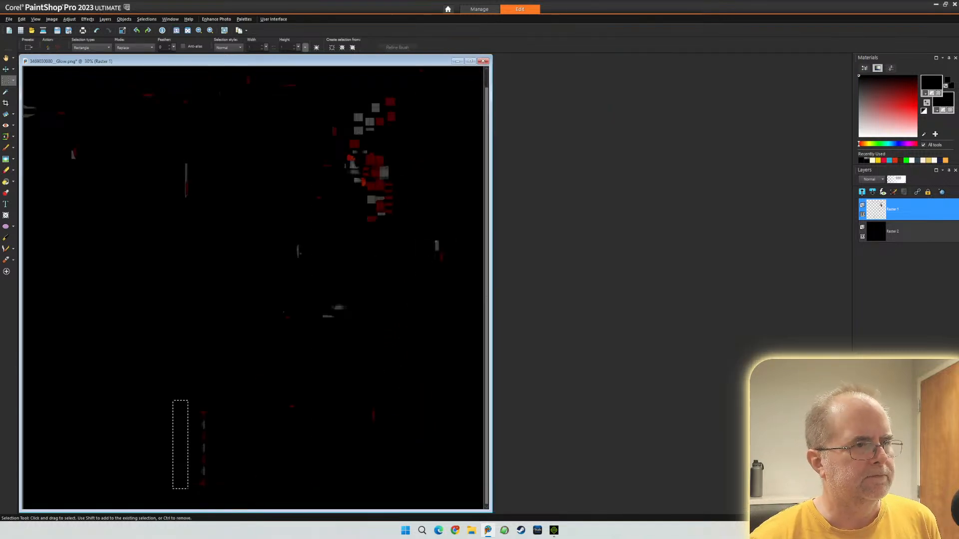
{"action": "scroll", "coordinate": [298, 251], "scroll_direction": "up", "scroll_amount": 5}
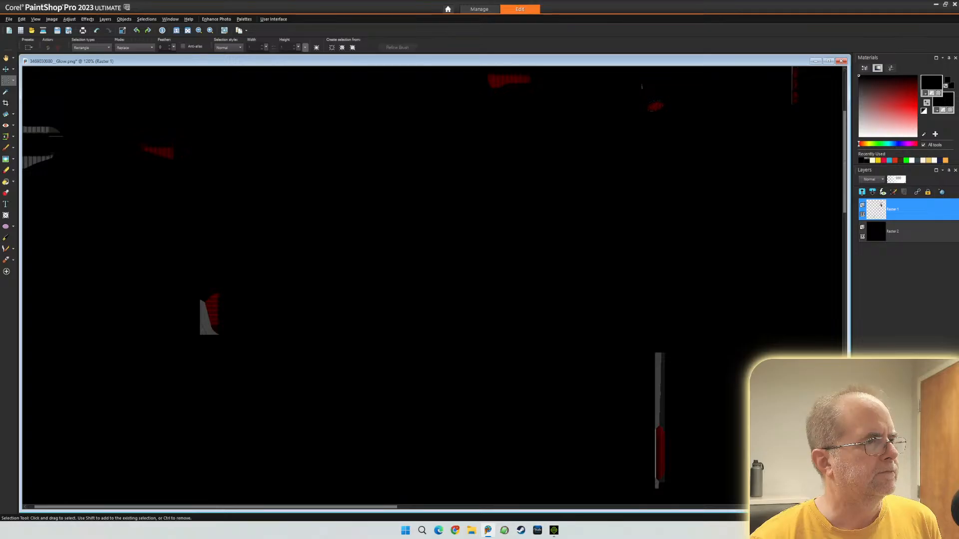
{"action": "scroll", "coordinate": [298, 251], "scroll_direction": "down", "scroll_amount": 3}
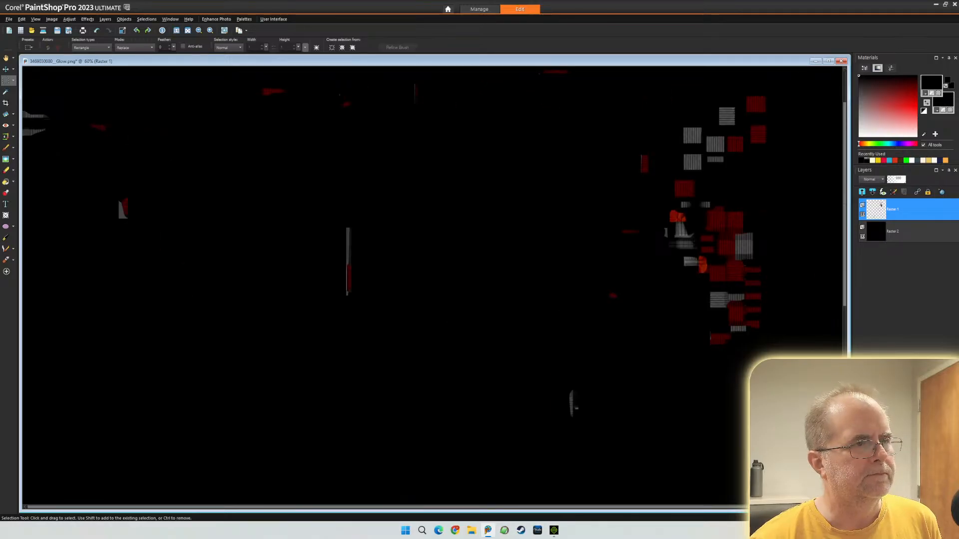
{"action": "scroll", "coordinate": [376, 227], "scroll_direction": "up", "scroll_amount": 4}
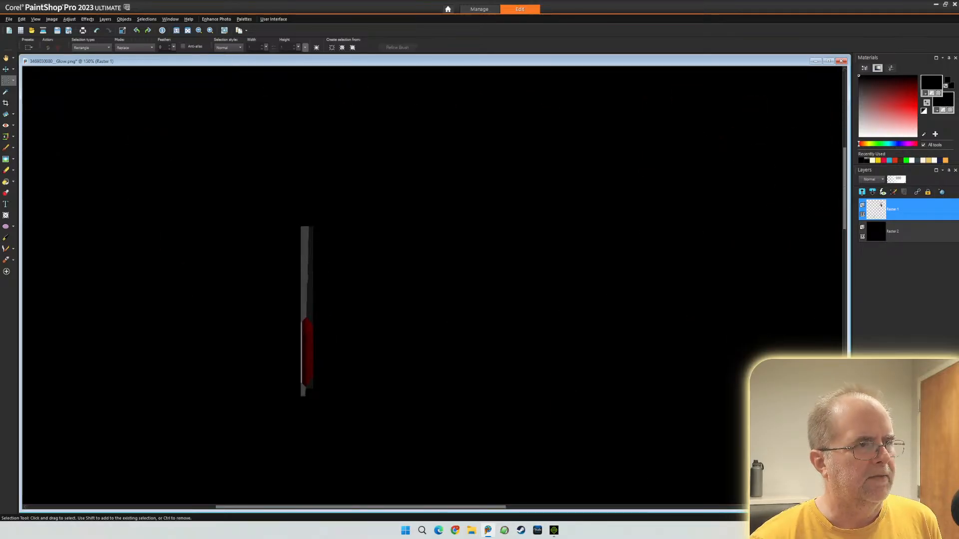
{"action": "left_click_drag", "start_coordinate": [257, 204], "coordinate": [348, 414]}
{"action": "key", "text": "Delete"}
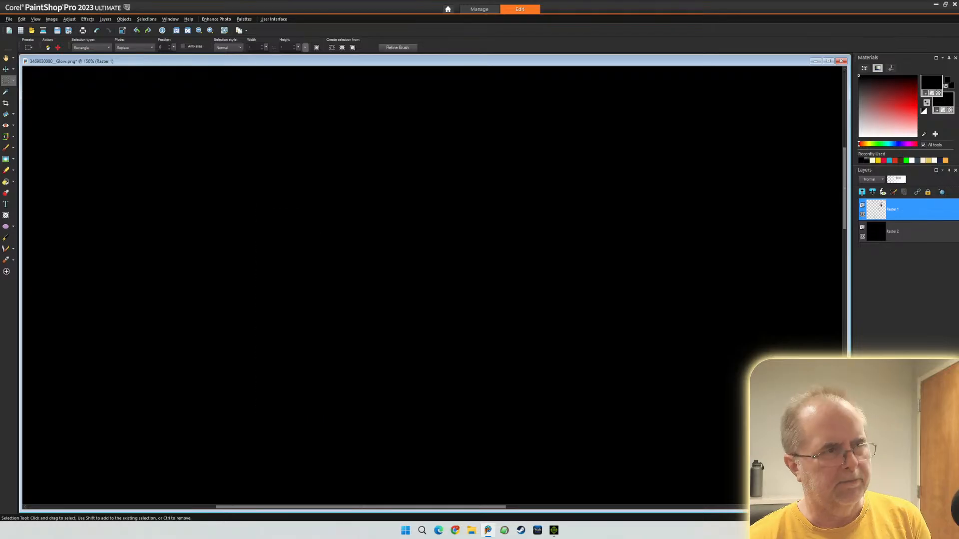
{"action": "key", "text": "ctrl+d"}
- Delete the two orange patches and the small grey sliver from the main light cluster on Raster 1
{"action": "scroll", "coordinate": [432, 285], "scroll_direction": "down", "scroll_amount": 4}
{"action": "scroll", "coordinate": [432, 285], "scroll_direction": "down", "scroll_amount": 3}
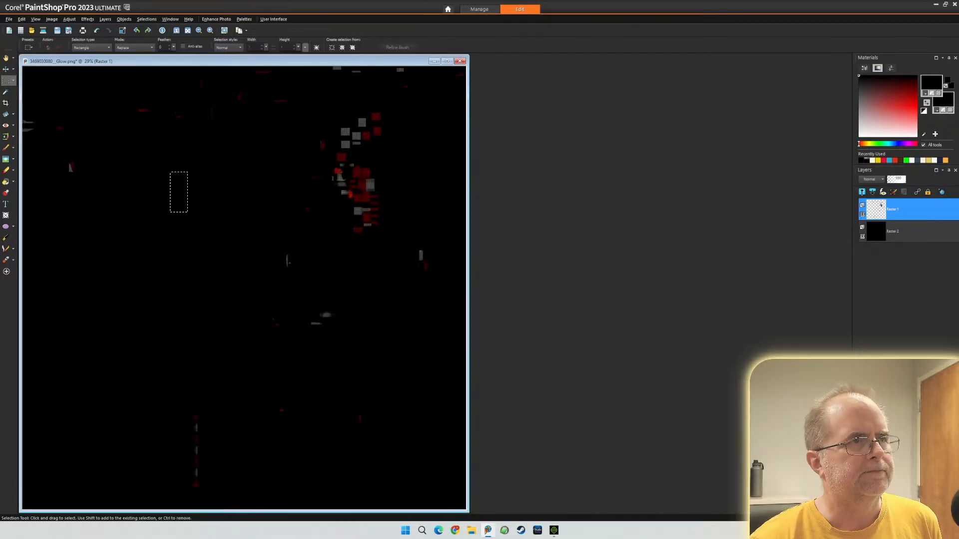
{"action": "scroll", "coordinate": [245, 287], "scroll_direction": "up", "scroll_amount": 3}
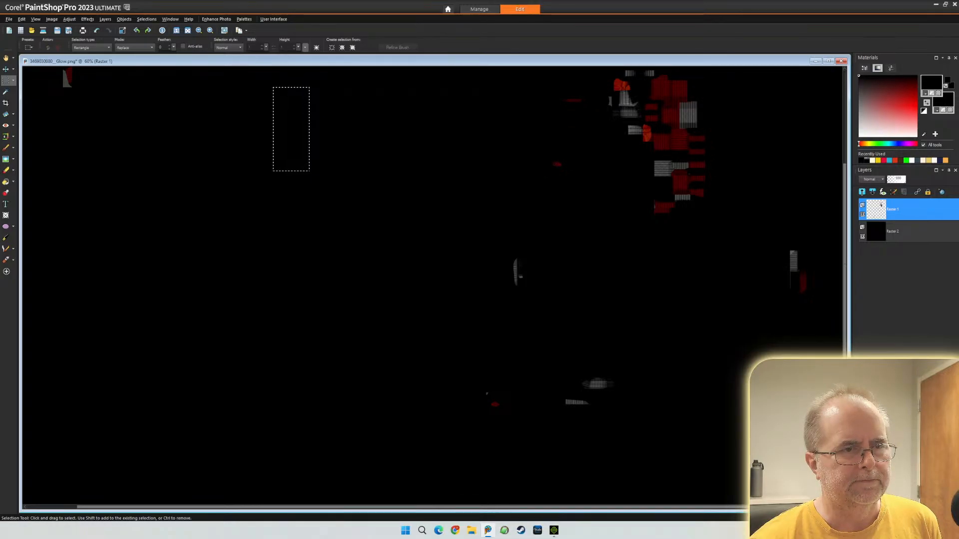
{"action": "scroll", "coordinate": [748, 266], "scroll_direction": "up", "scroll_amount": 1}
{"action": "scroll", "coordinate": [382, 287], "scroll_direction": "down", "scroll_amount": 3}
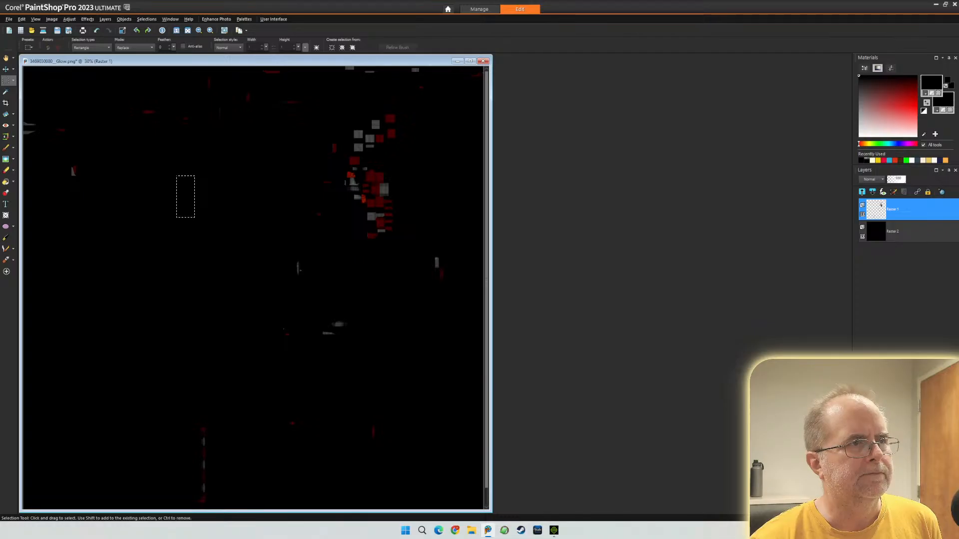
{"action": "scroll", "coordinate": [219, 172], "scroll_direction": "up", "scroll_amount": 3}
{"action": "scroll", "coordinate": [669, 190], "scroll_direction": "up", "scroll_amount": 4}
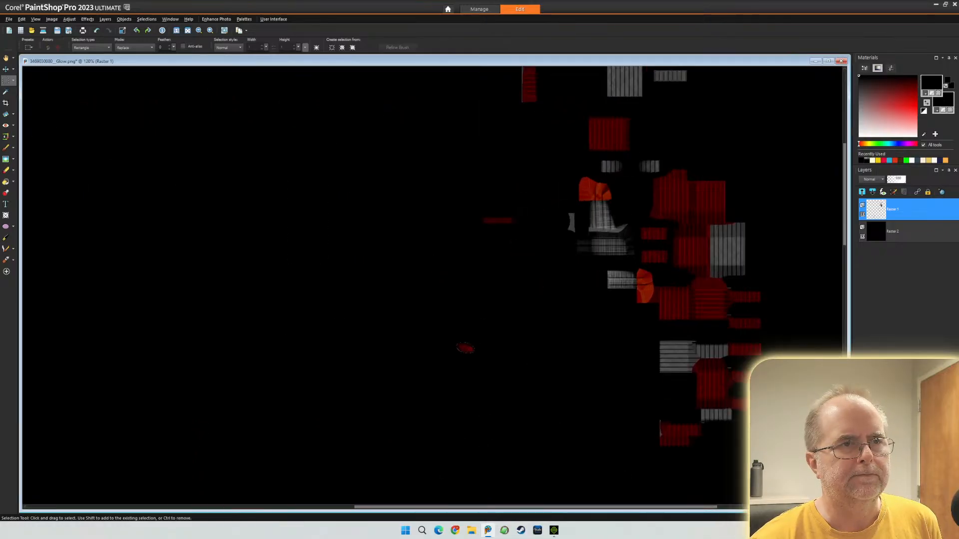
{"action": "left_click_drag", "start_coordinate": [504, 176], "coordinate": [590, 224]}
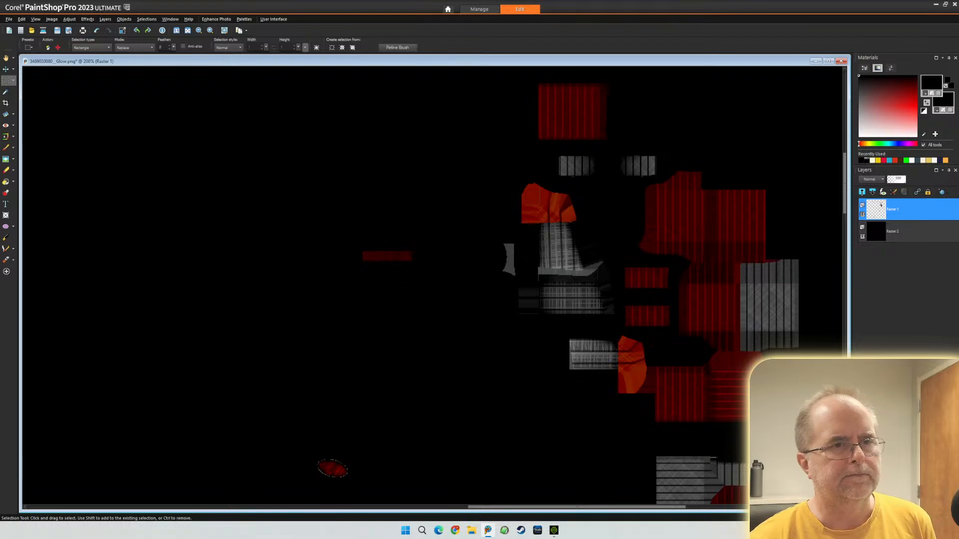
{"action": "key", "text": "Delete"}
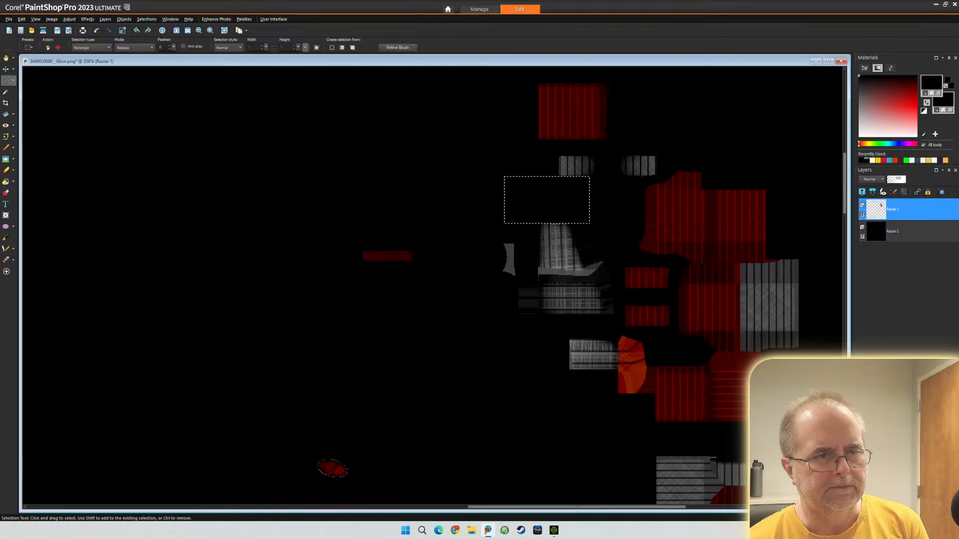
{"action": "left_click_drag", "start_coordinate": [632, 398], "coordinate": [655, 399]}
{"action": "key", "text": "Delete"}
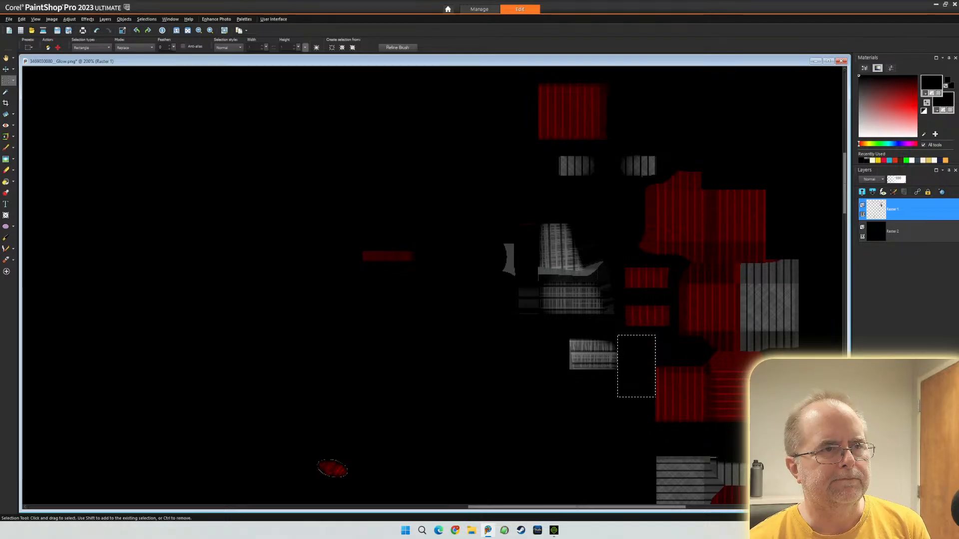
{"action": "left_click_drag", "start_coordinate": [520, 236], "coordinate": [495, 280]}
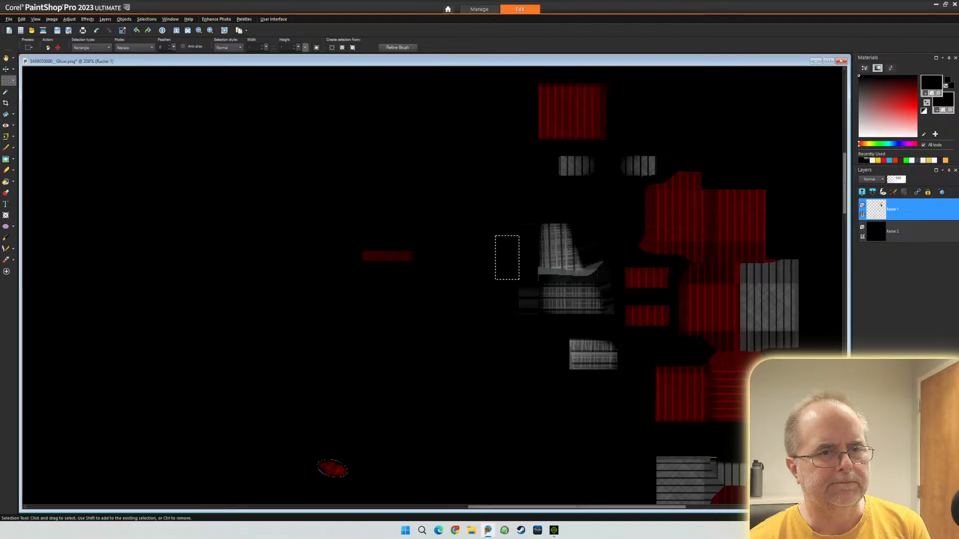
- Delete the thin grey line along the edge of the vertical three-part red light on Raster 1
{"action": "scroll", "coordinate": [589, 267], "scroll_direction": "down", "scroll_amount": 4}
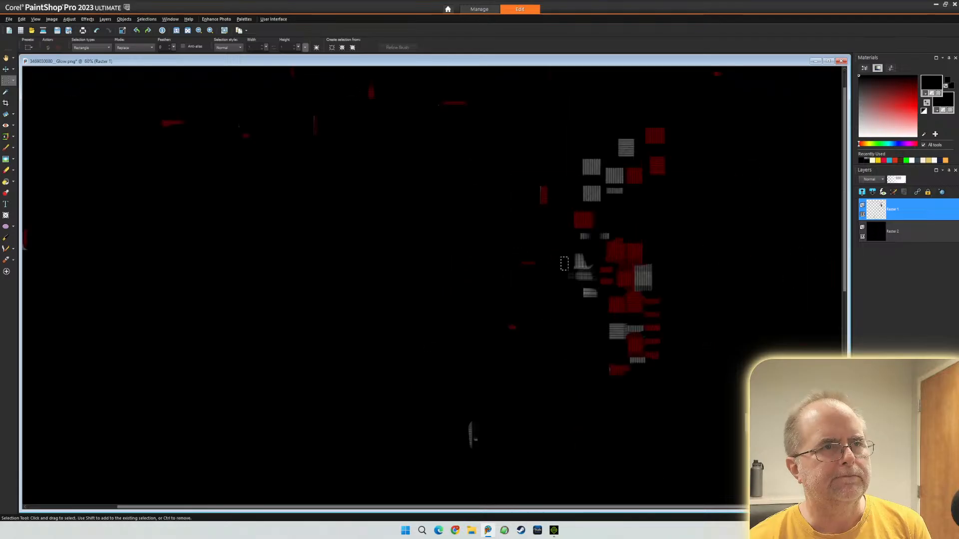
{"action": "scroll", "coordinate": [565, 264], "scroll_direction": "down", "scroll_amount": 2}
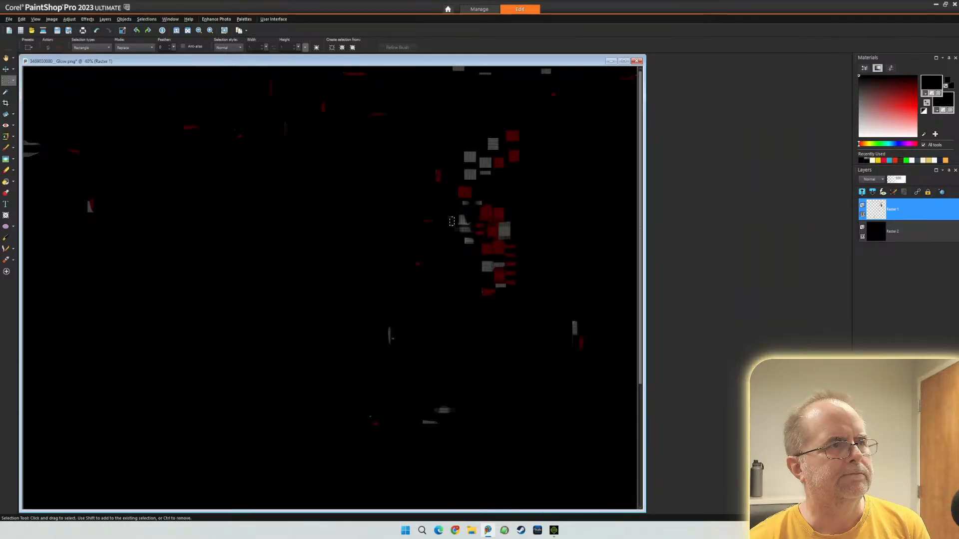
{"action": "scroll", "coordinate": [451, 221], "scroll_direction": "up", "scroll_amount": 6}
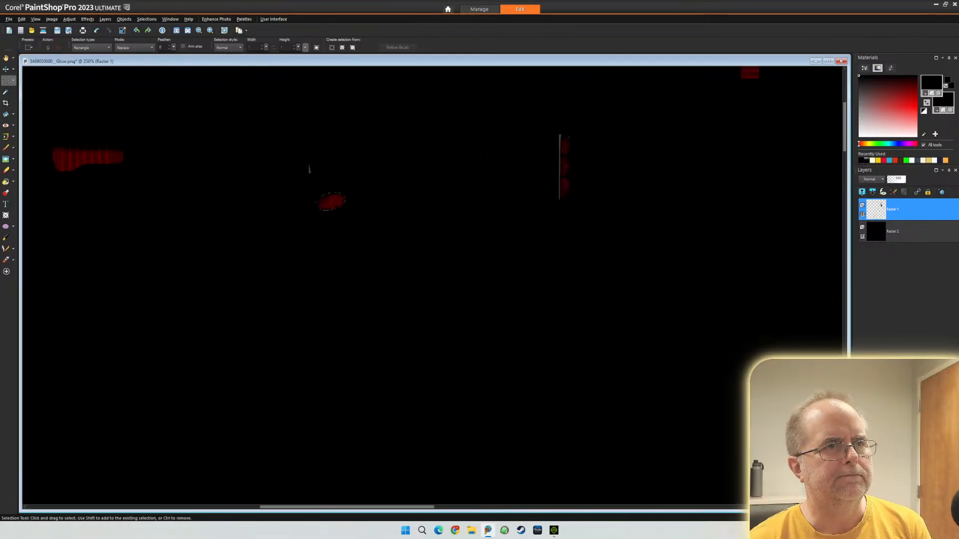
{"action": "scroll", "coordinate": [544, 149], "scroll_direction": "up", "scroll_amount": 3}
{"action": "scroll", "coordinate": [544, 150], "scroll_direction": "down", "scroll_amount": 1}
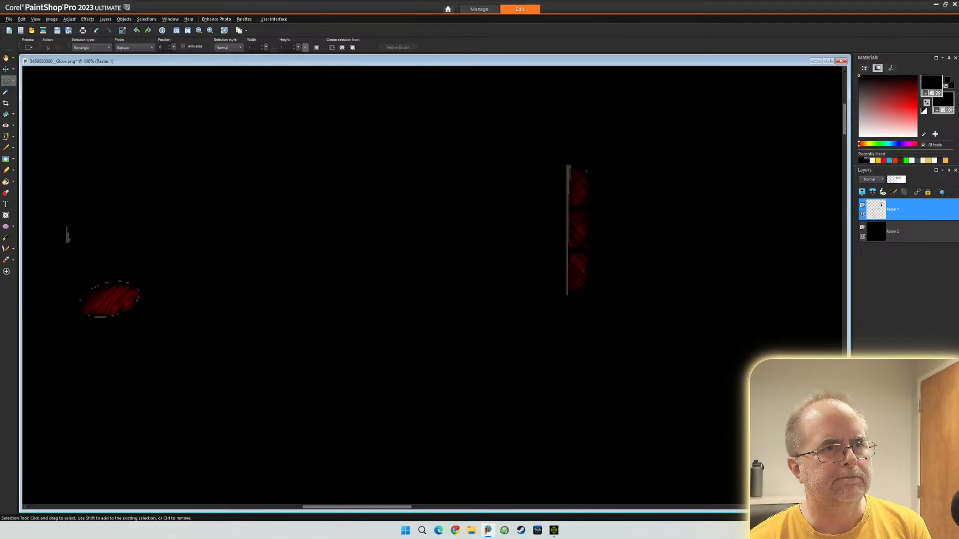
{"action": "left_click_drag", "start_coordinate": [519, 147], "coordinate": [569, 319]}
{"action": "key", "text": "Delete"}
- Hide the black Raster 2 background layer so that the light patches on Raster 1 sit on transparency
{"action": "scroll", "coordinate": [569, 319], "scroll_direction": "down", "scroll_amount": 4}
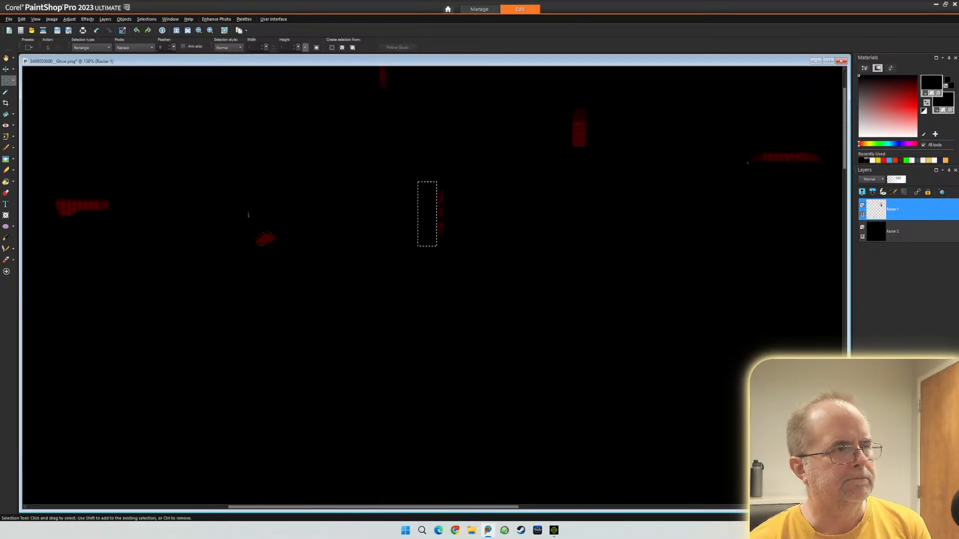
{"action": "scroll", "coordinate": [232, 225], "scroll_direction": "up", "scroll_amount": 4}
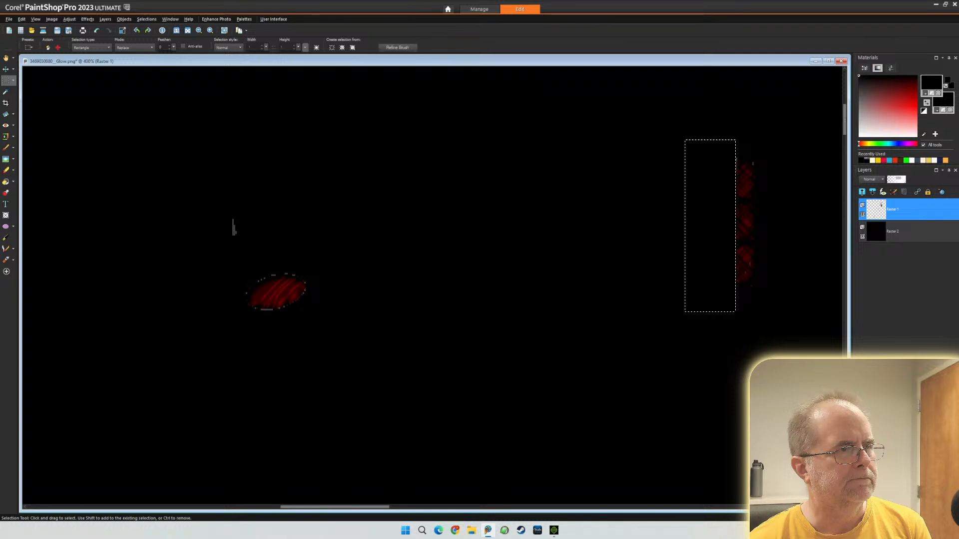
{"action": "scroll", "coordinate": [233, 227], "scroll_direction": "down", "scroll_amount": 8}
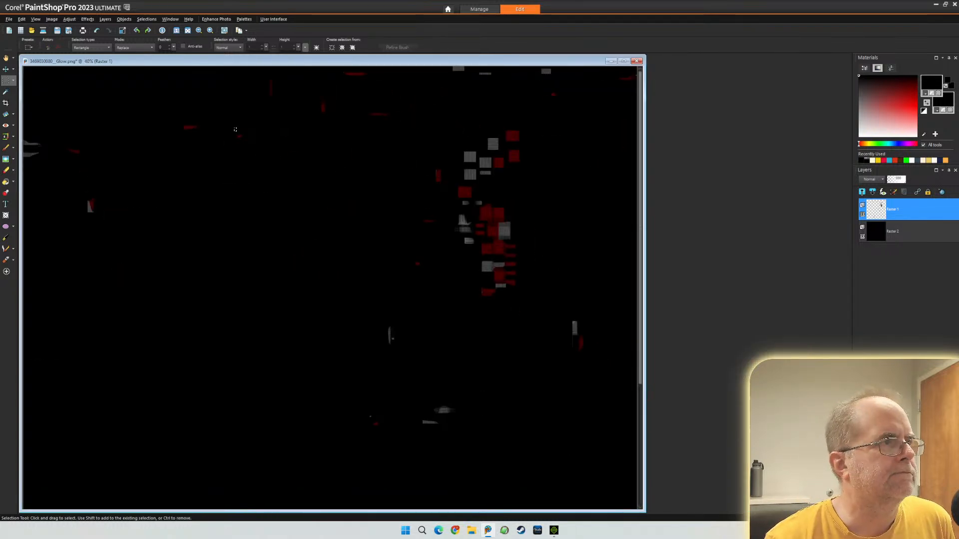
{"action": "scroll", "coordinate": [236, 129], "scroll_direction": "down", "scroll_amount": 1}
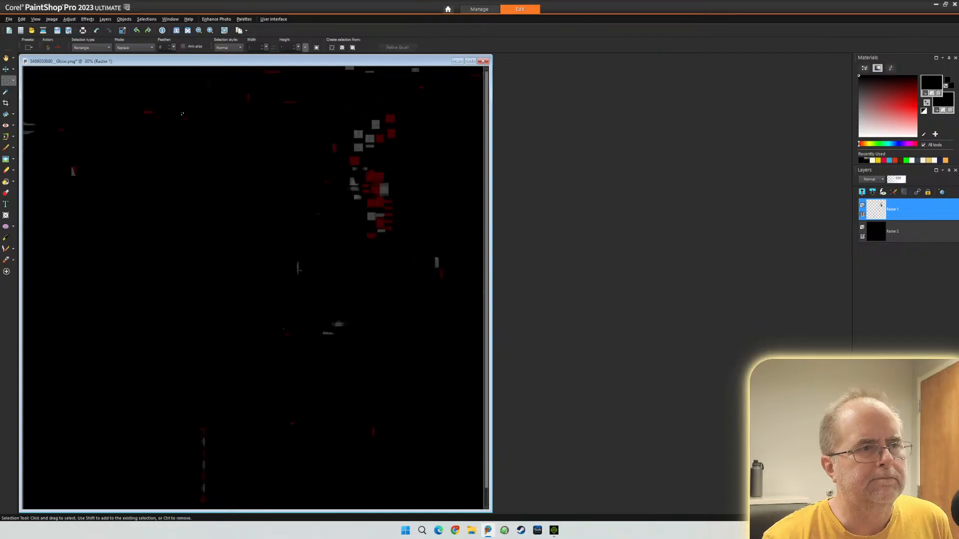
{"action": "scroll", "coordinate": [182, 114], "scroll_direction": "down", "scroll_amount": 1}
{"action": "scroll", "coordinate": [176, 112], "scroll_direction": "down", "scroll_amount": 1}
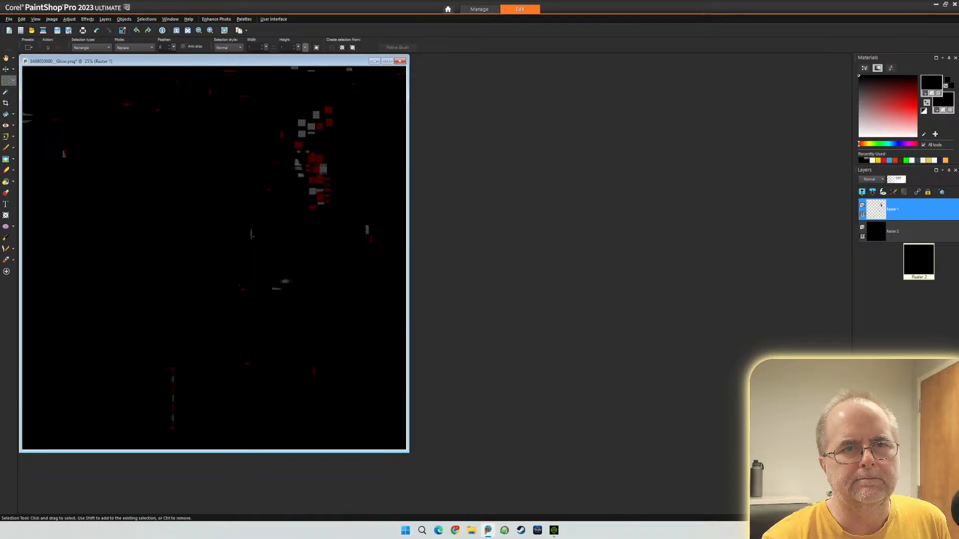
{"action": "left_click", "coordinate": [862, 236]}
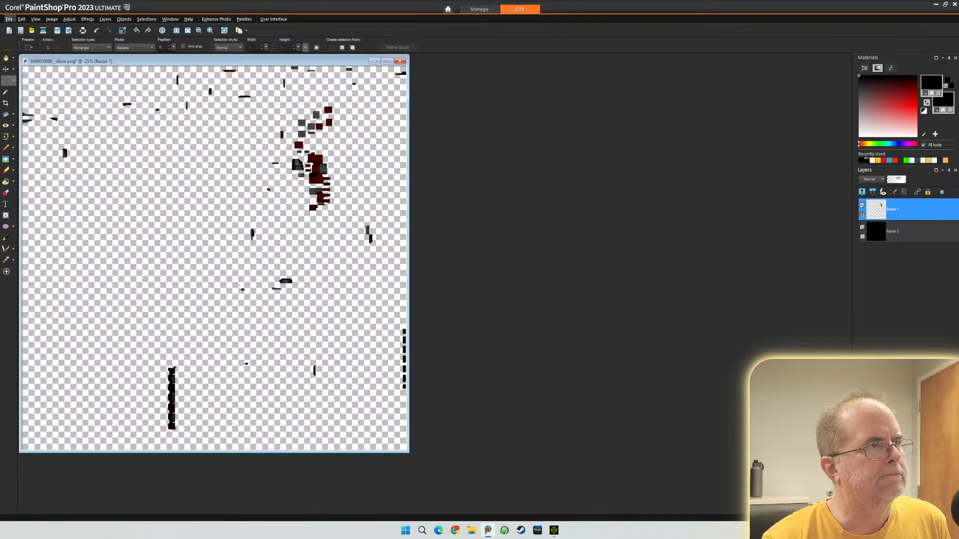
- Save the glow map as a merged PNG, replacing the existing Glow file under the same name
{"action": "left_click", "coordinate": [9, 19]}
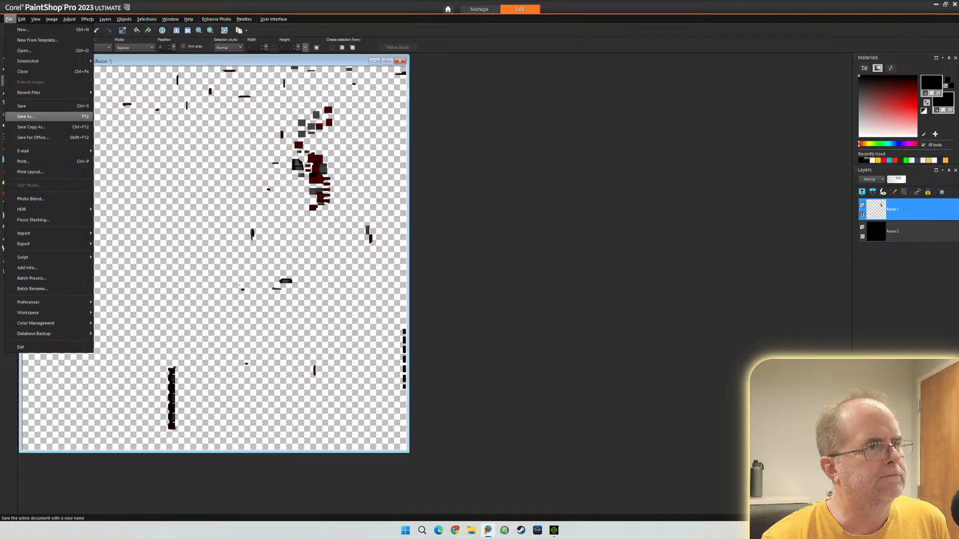
{"action": "left_click", "coordinate": [26, 116]}
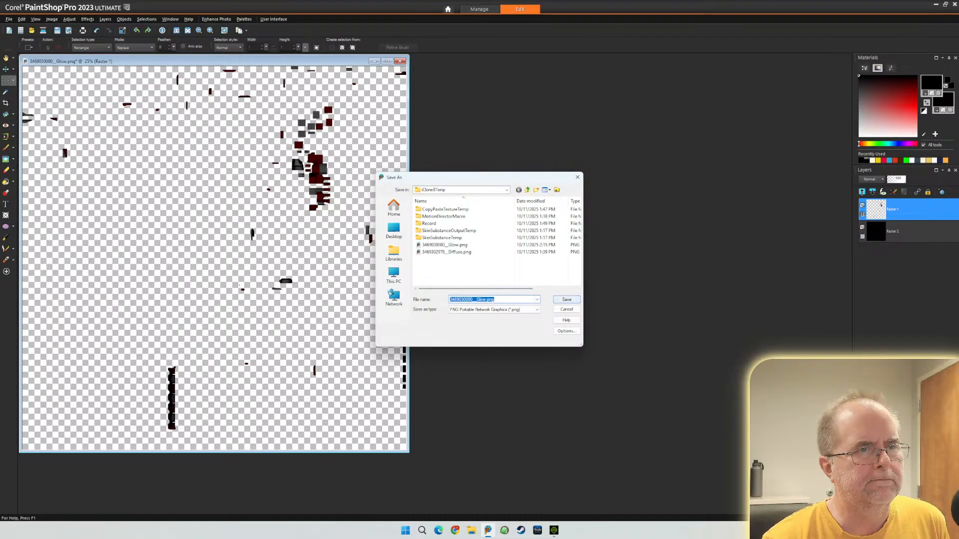
{"action": "key", "text": "Return"}
{"action": "left_click", "coordinate": [505, 281]}
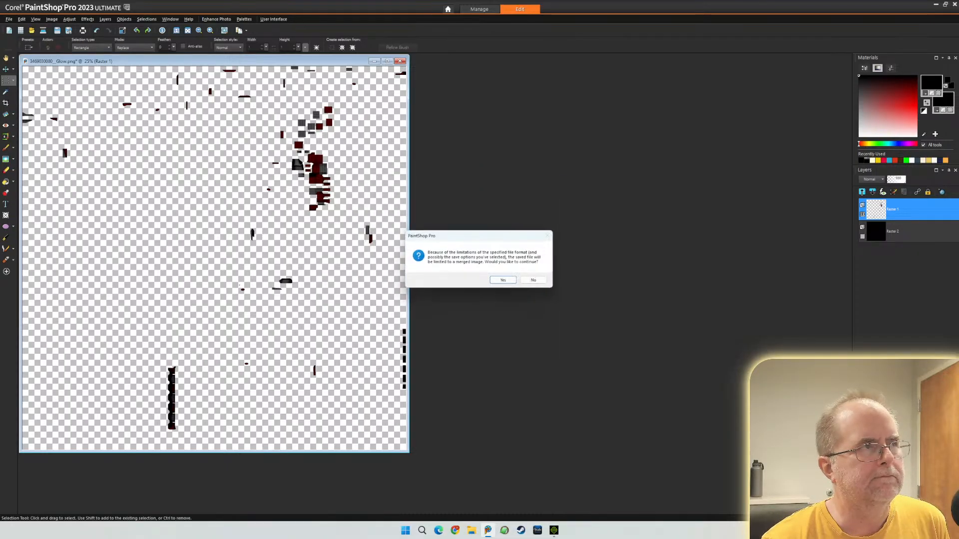
{"action": "left_click", "coordinate": [504, 281]}
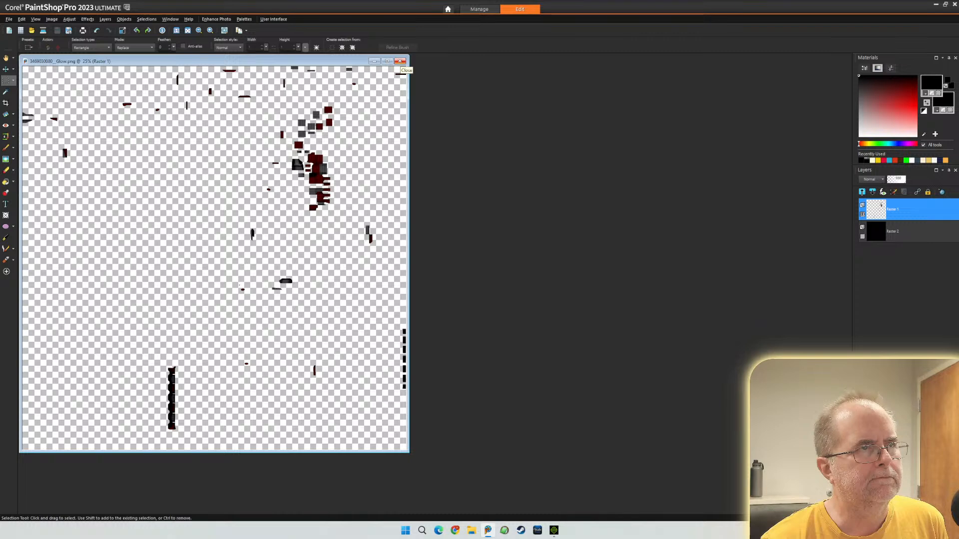
- Close the glow map and PaintShop Pro, return to iClone, and play the animation from the first frame to check the lights
{"action": "left_click", "coordinate": [400, 61]}
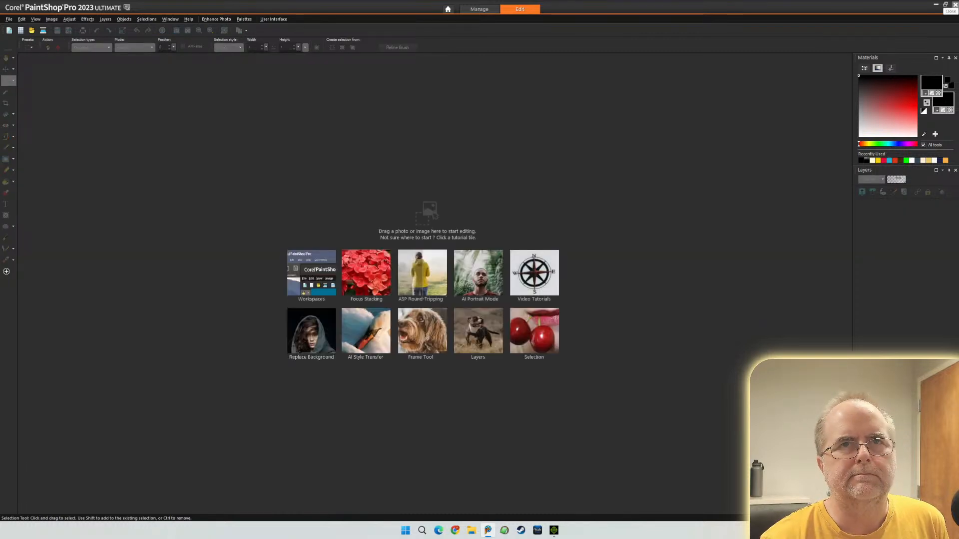
{"action": "left_click", "coordinate": [954, 4]}
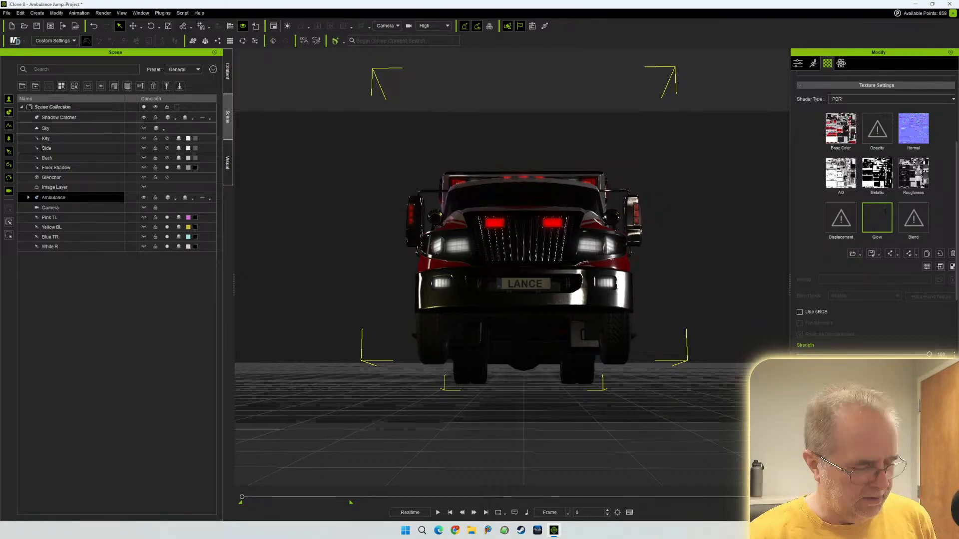
{"action": "key", "text": "space"}
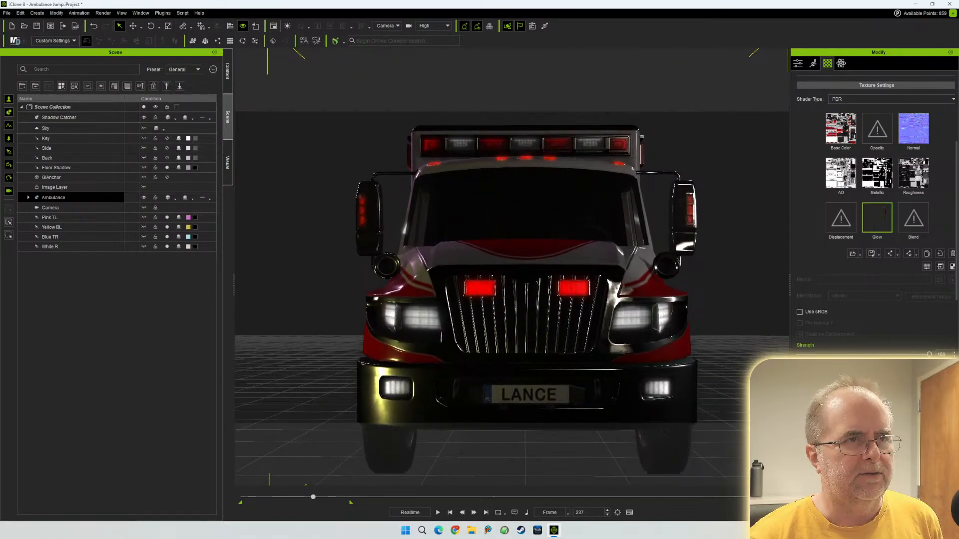
{"action": "key", "text": "Home"}
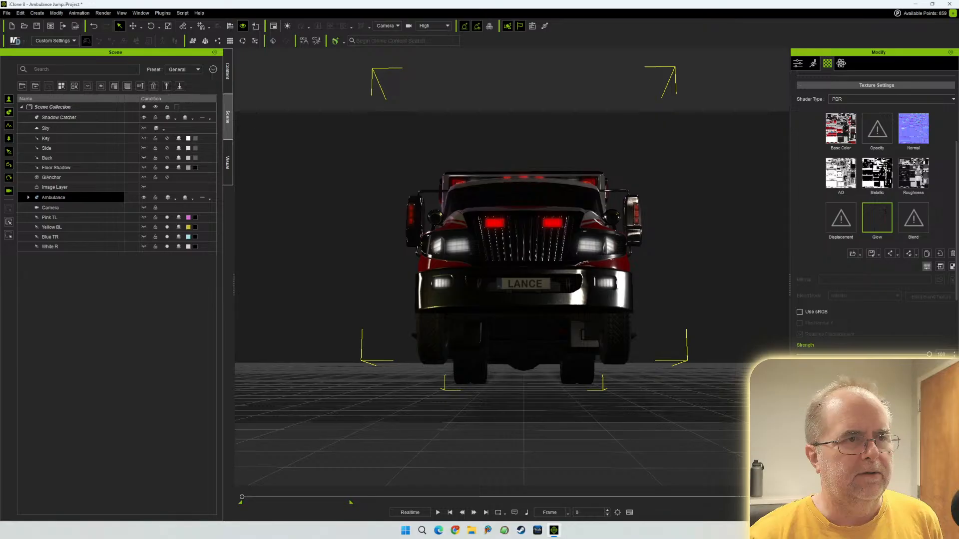
- Try a brightness of 2 on the ambulance's Glow texture in Adjust Color, and set it back to 0
{"action": "left_click", "coordinate": [926, 266]}
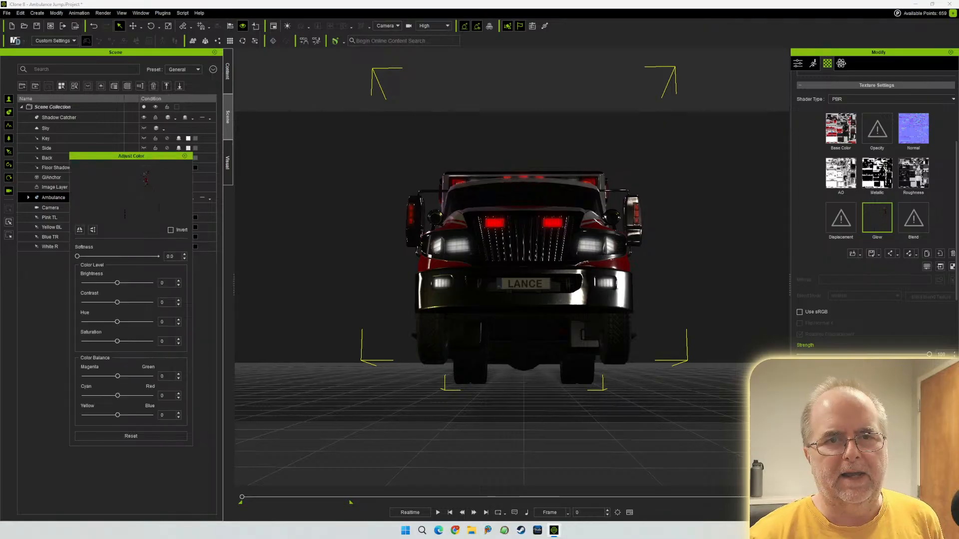
{"action": "left_click_drag", "start_coordinate": [117, 283], "coordinate": [118, 282]}
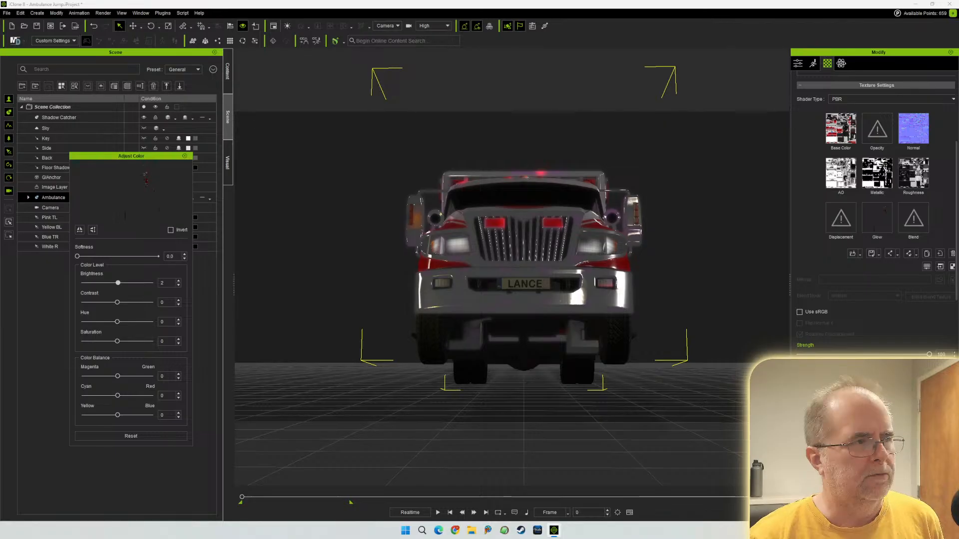
{"action": "left_click_drag", "start_coordinate": [118, 283], "coordinate": [117, 282]}
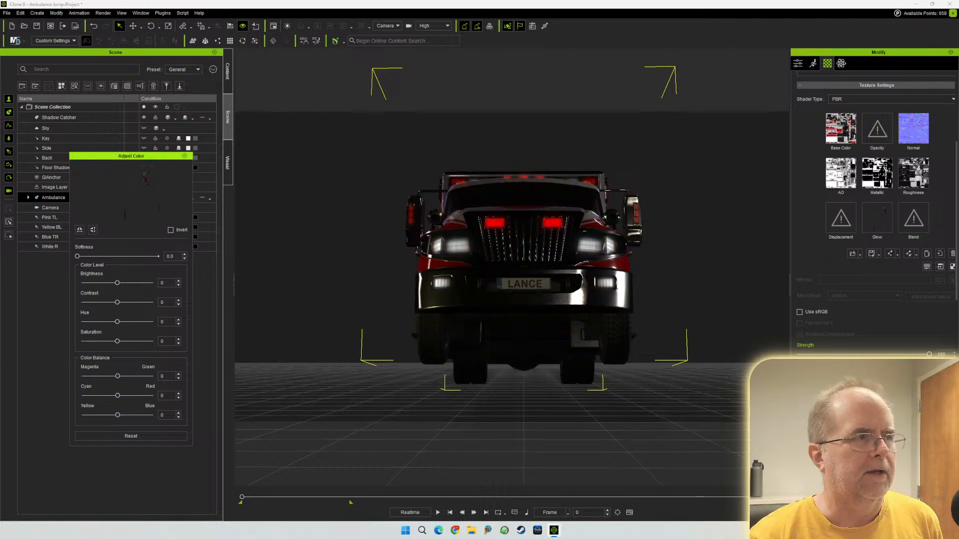
{"action": "key", "text": "Escape"}
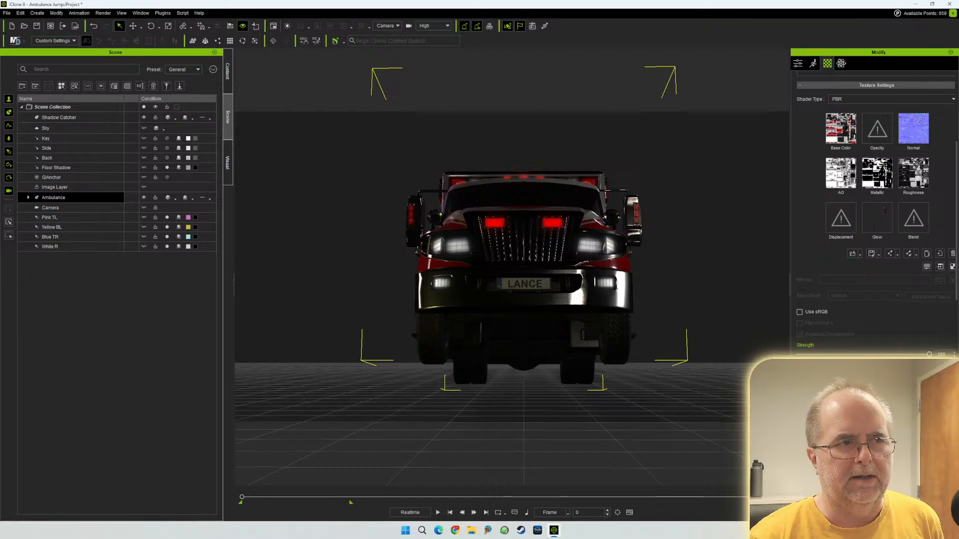
- Save the Ambulance Jump project
{"action": "mouse_move", "coordinate": [241, 497]}
{"action": "left_mouse_down"}
{"action": "mouse_move", "coordinate": [335, 497]}
{"action": "mouse_move", "coordinate": [242, 497]}
{"action": "left_mouse_up"}
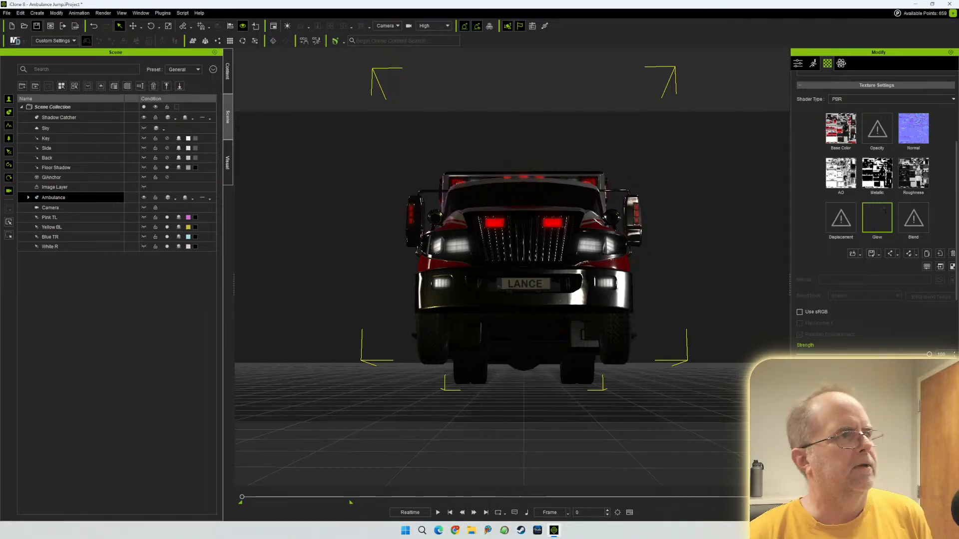
{"action": "key", "text": "ctrl+s"}
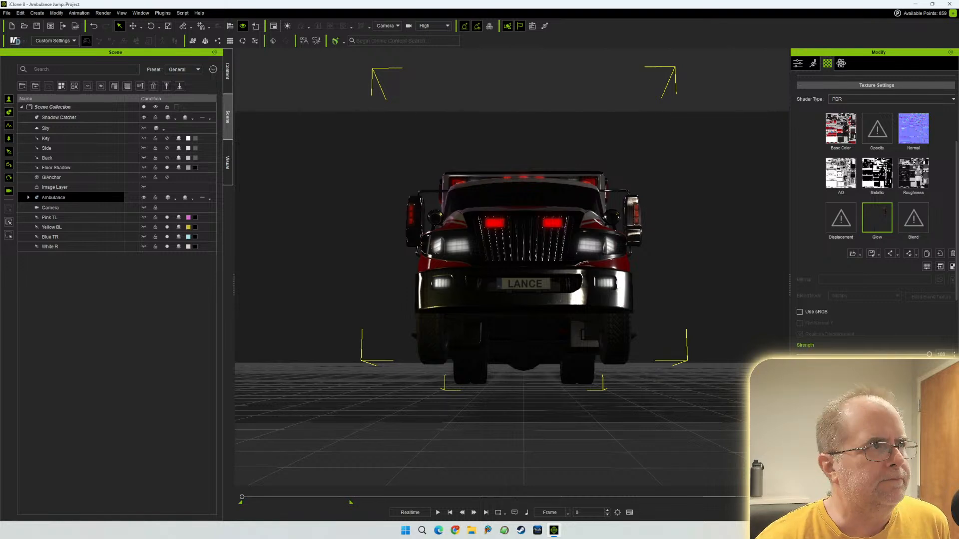
- Set the image based lighting strength to 4, play the animation to check it, and return to the first frame
{"action": "left_click", "coordinate": [228, 163]}
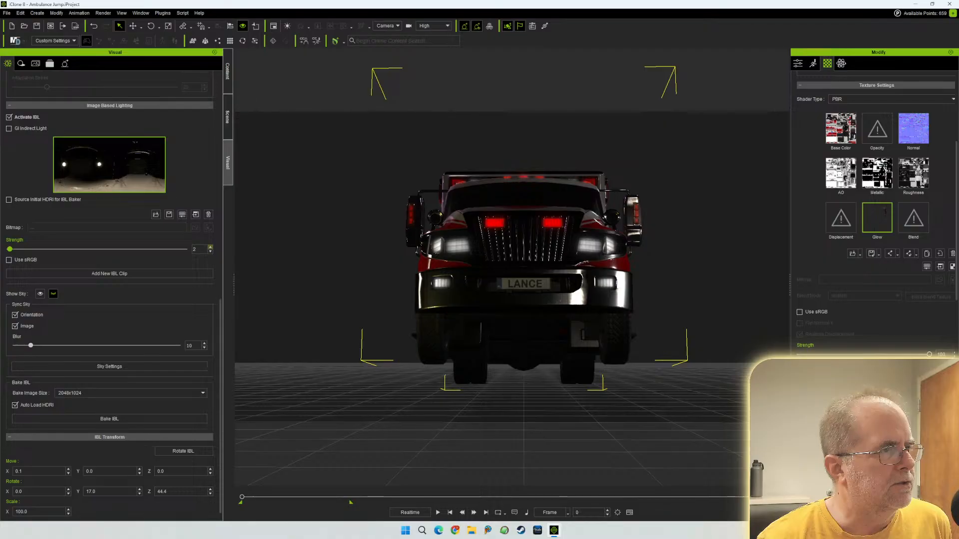
{"action": "left_click", "coordinate": [210, 247]}
{"action": "left_click", "coordinate": [210, 246]}
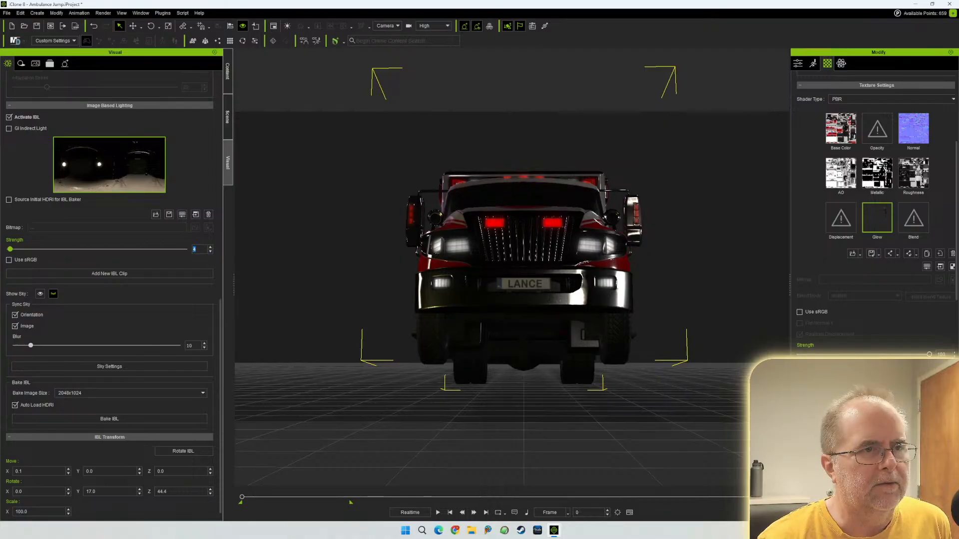
{"action": "key", "text": "space"}
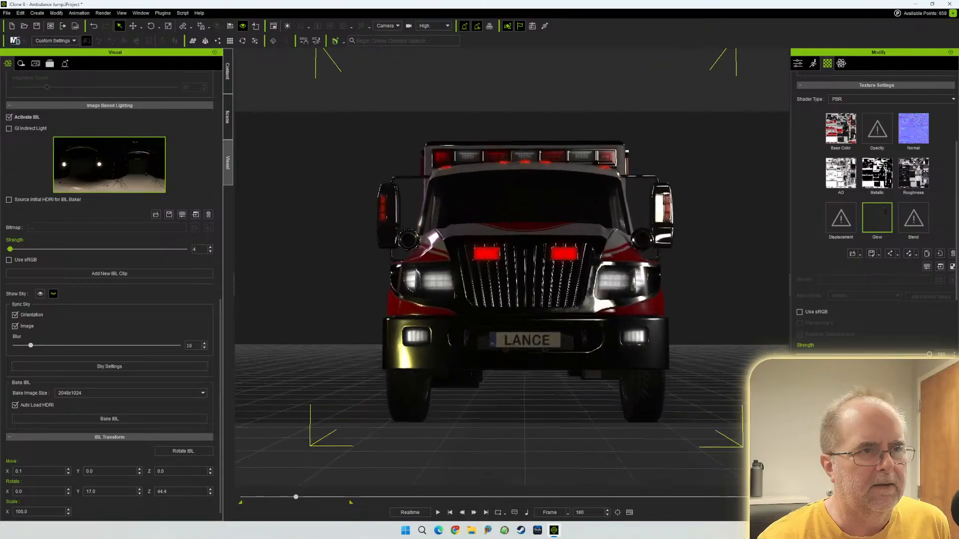
{"action": "left_click_drag", "start_coordinate": [333, 496], "coordinate": [242, 497]}
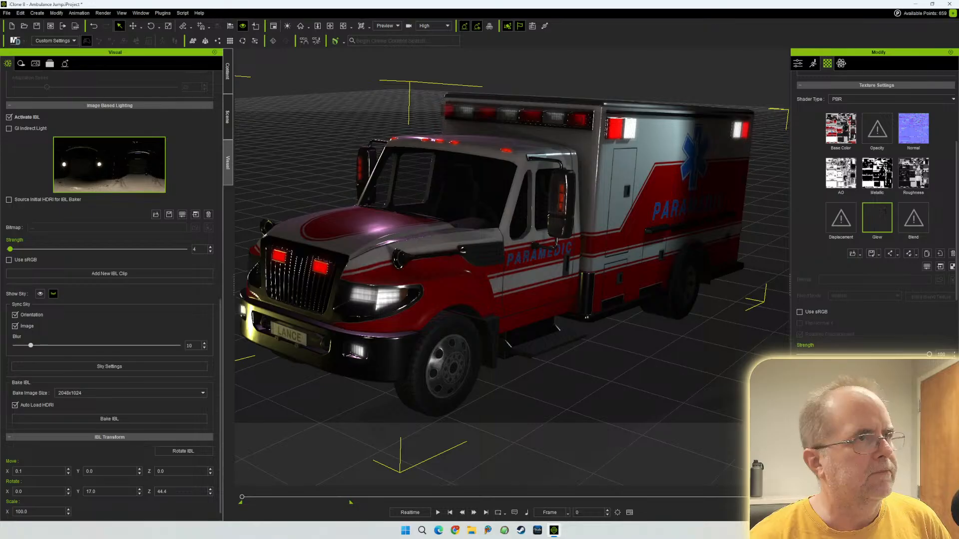
- Deselect the ambulance and add a spotlight to the scene
{"action": "scroll", "coordinate": [511, 268], "scroll_direction": "down", "scroll_amount": 5}
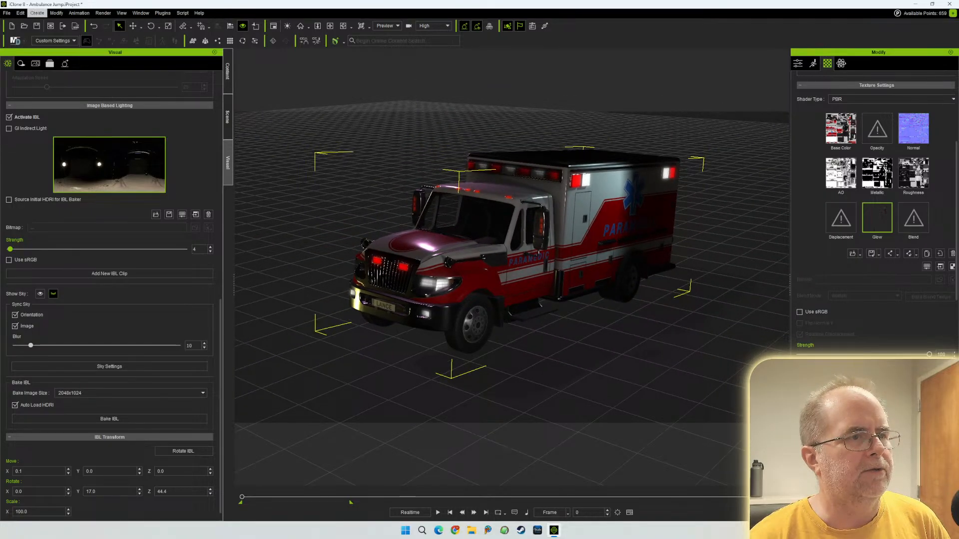
{"action": "key", "text": "Escape"}
{"action": "left_click", "coordinate": [37, 13]}
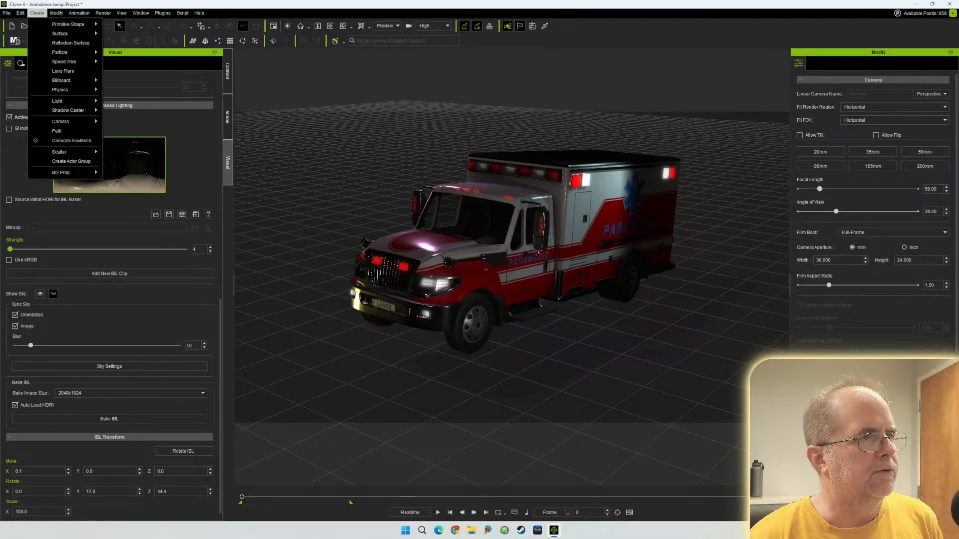
{"action": "mouse_move", "coordinate": [60, 101]}
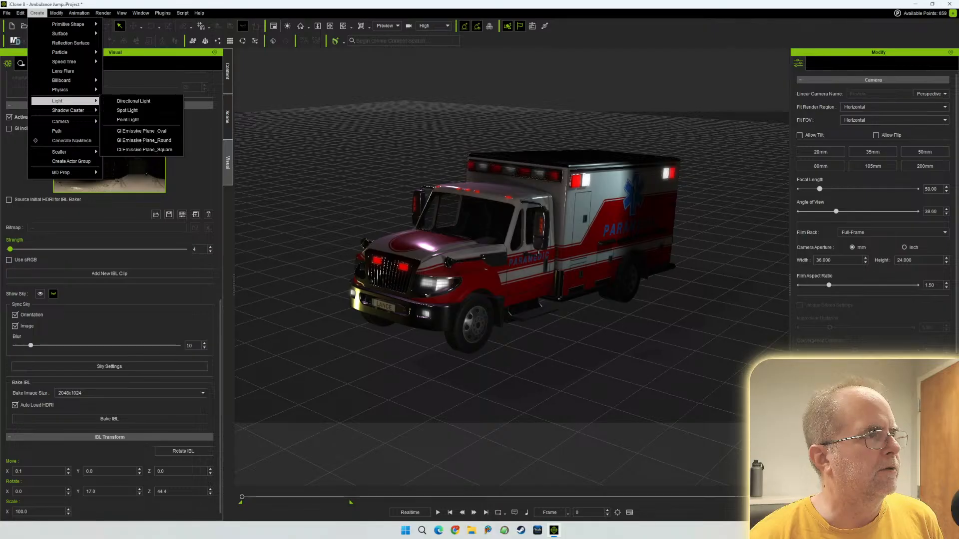
{"action": "left_click", "coordinate": [127, 110]}
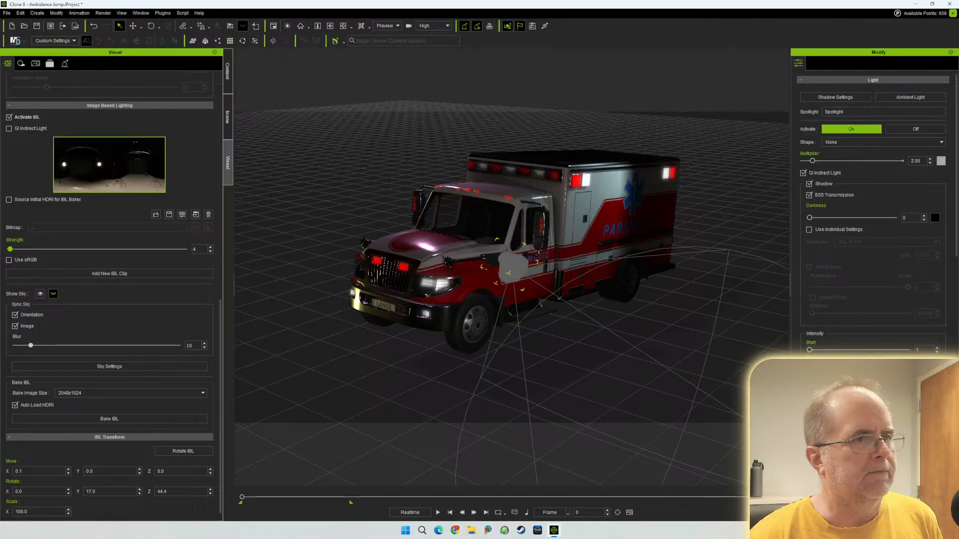
- Rotate the new spotlight horizontally so its beam points forward, away from the ambulance
{"action": "left_click", "coordinate": [150, 25]}
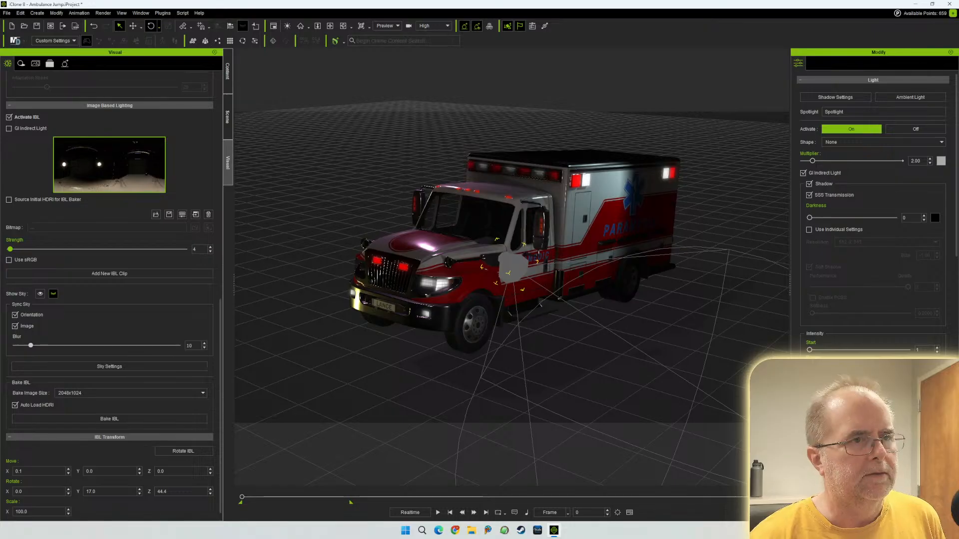
{"action": "right_click_drag", "start_coordinate": [512, 220], "coordinate": [407, 254]}
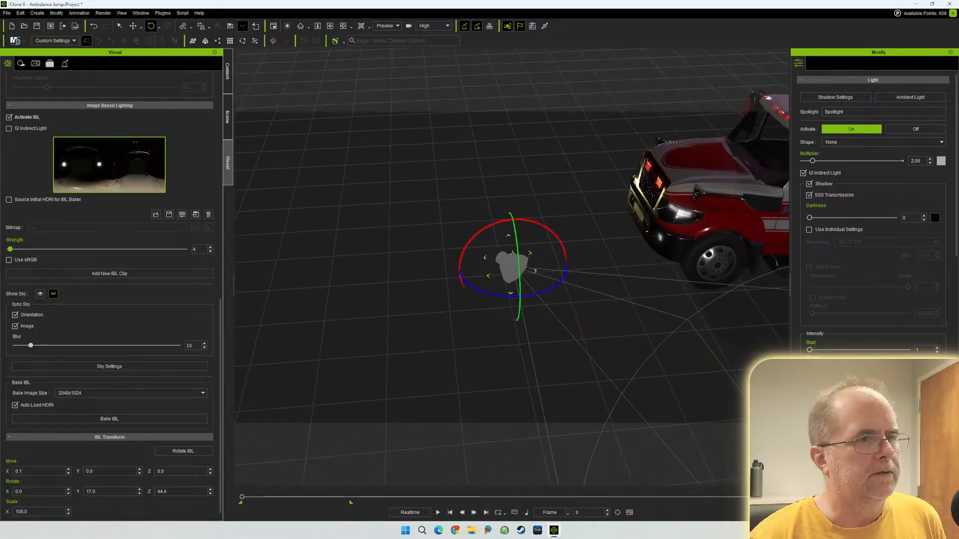
{"action": "left_click_drag", "start_coordinate": [539, 292], "coordinate": [445, 245]}
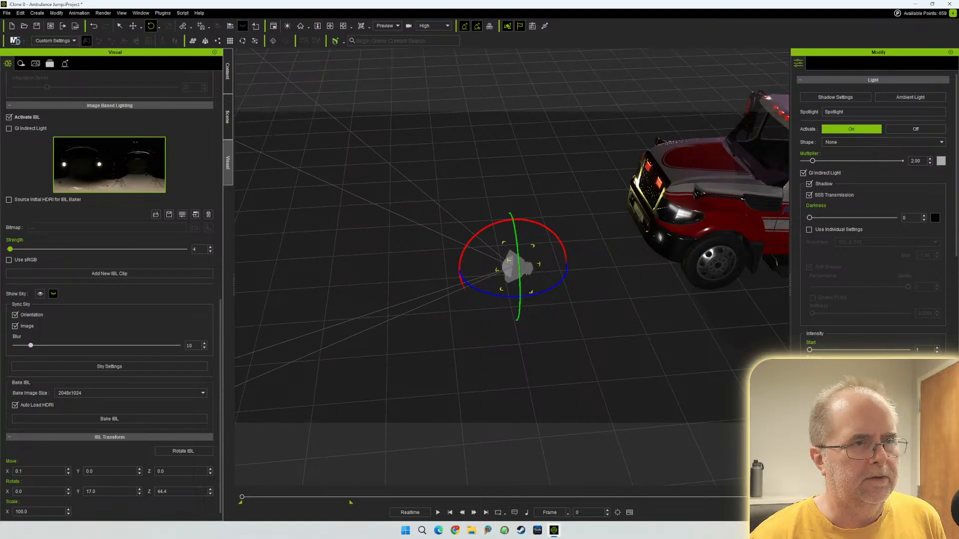
- Move the spotlight over to the ambulance and down to the front grille, just above the licence plate
{"action": "key", "text": "w"}
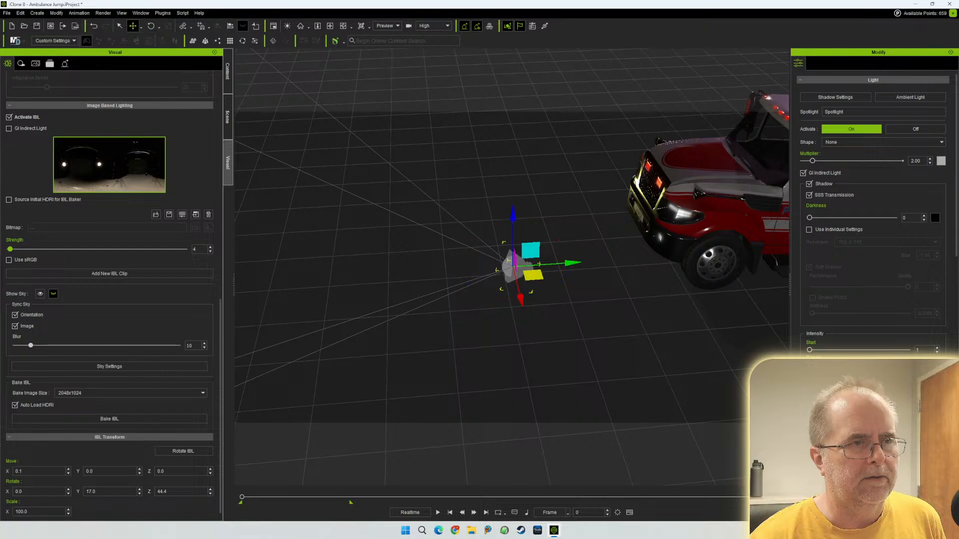
{"action": "left_click_drag", "start_coordinate": [533, 275], "coordinate": [713, 158]}
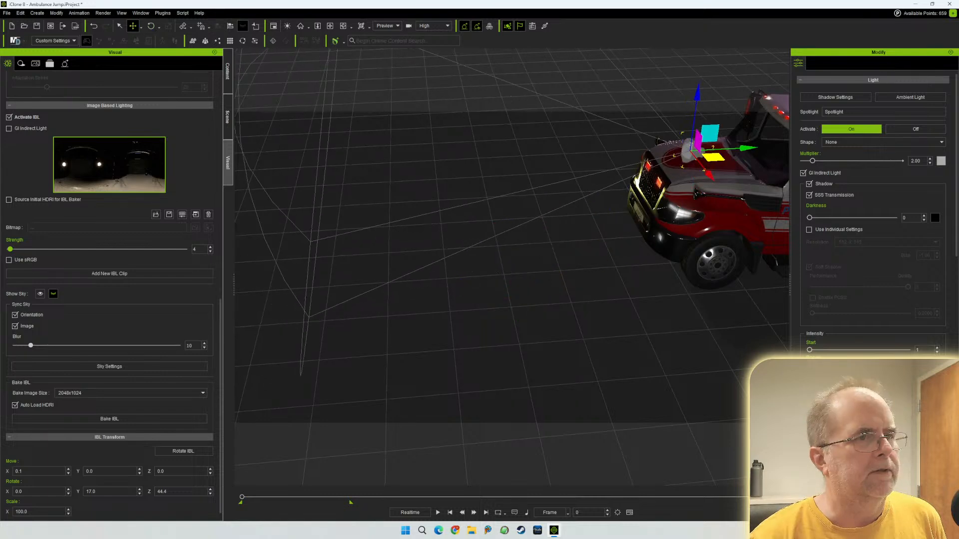
{"action": "middle_click_drag", "start_coordinate": [713, 159], "coordinate": [491, 184]}
{"action": "right_click_drag", "start_coordinate": [492, 184], "coordinate": [637, 186]}
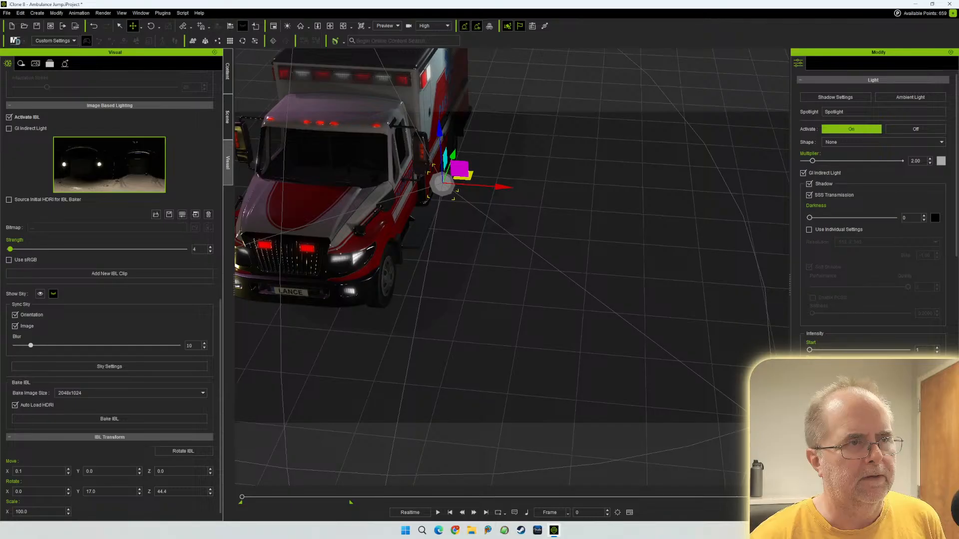
{"action": "left_click_drag", "start_coordinate": [439, 131], "coordinate": [449, 284]}
{"action": "left_click_drag", "start_coordinate": [500, 336], "coordinate": [349, 326]}
{"action": "left_click_drag", "start_coordinate": [324, 279], "coordinate": [283, 223]}
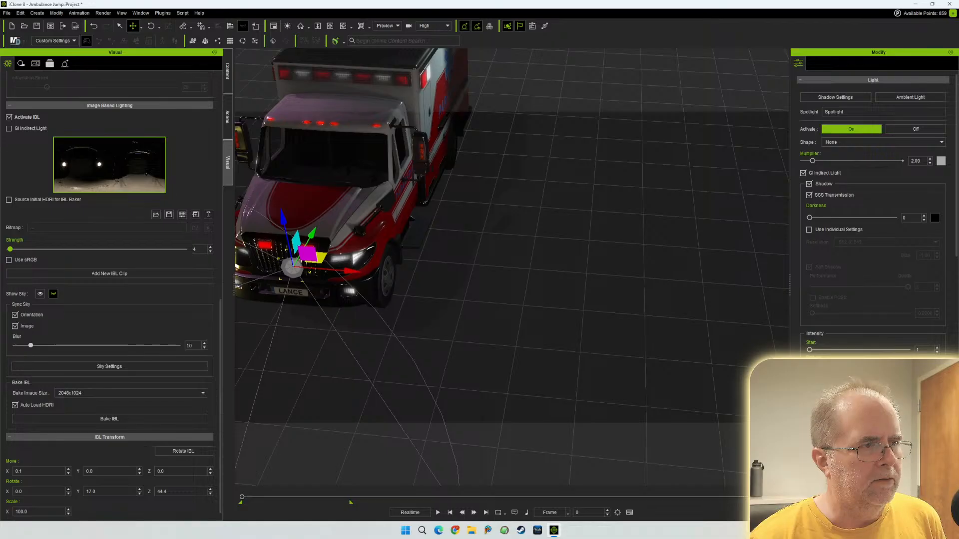
- Move the spotlight from the grille onto the ambulance's headlight, raising it slightly and pushing it back toward the bodywork
{"action": "left_click_drag", "start_coordinate": [340, 270], "coordinate": [379, 272]}
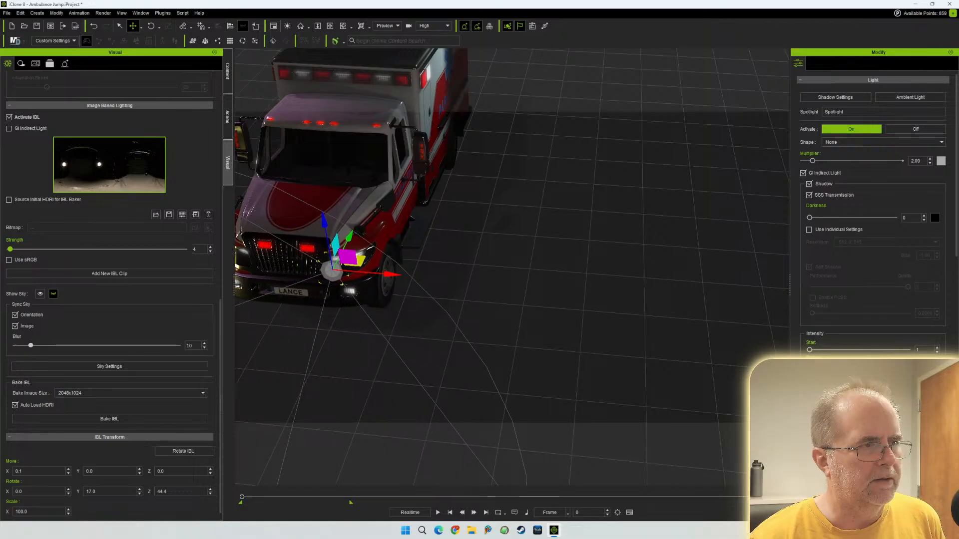
{"action": "left_click_drag", "start_coordinate": [325, 222], "coordinate": [357, 233]}
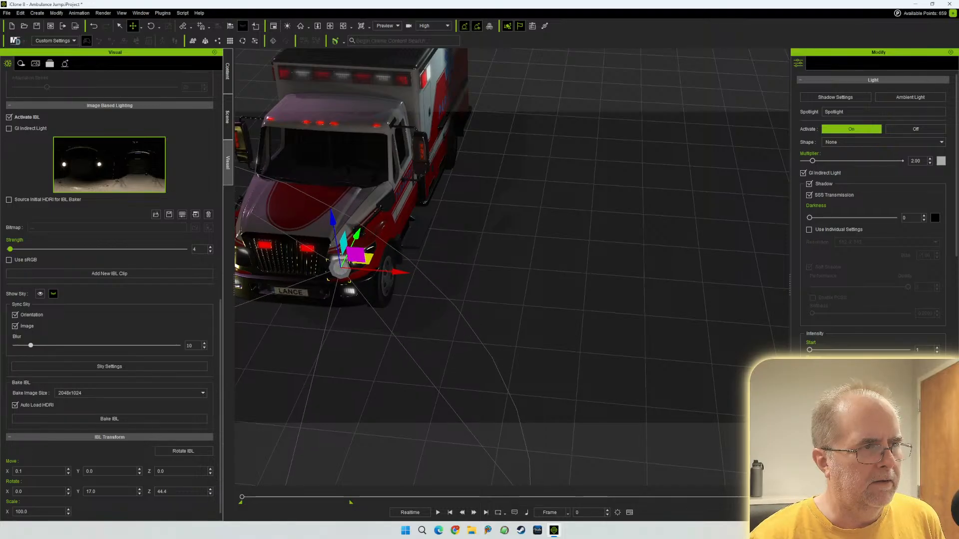
{"action": "middle_click_drag", "start_coordinate": [499, 225], "coordinate": [631, 233]}
{"action": "right_click_drag", "start_coordinate": [630, 233], "coordinate": [522, 234]}
{"action": "right_click_drag", "start_coordinate": [523, 296], "coordinate": [435, 280]}
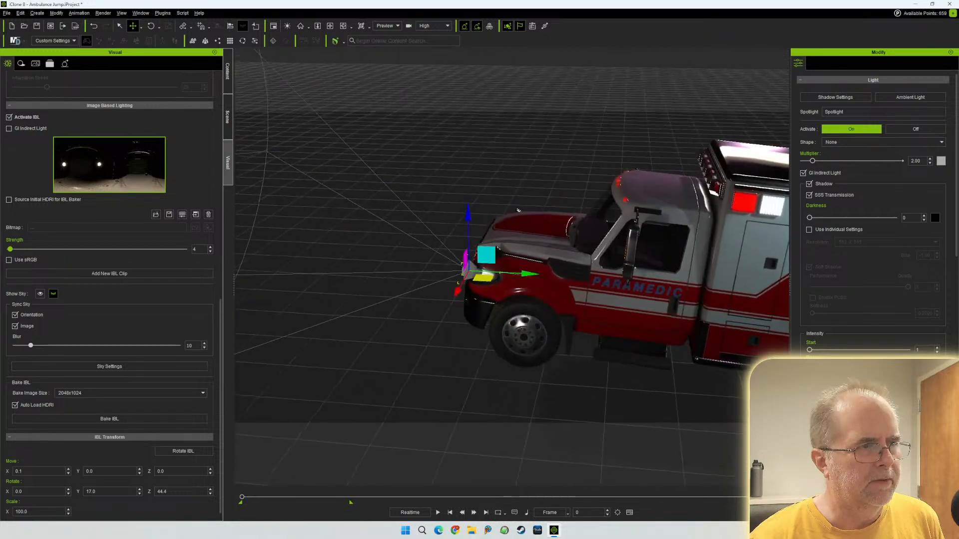
{"action": "scroll", "coordinate": [512, 267], "scroll_direction": "up", "scroll_amount": 4}
{"action": "scroll", "coordinate": [521, 179], "scroll_direction": "up", "scroll_amount": 6}
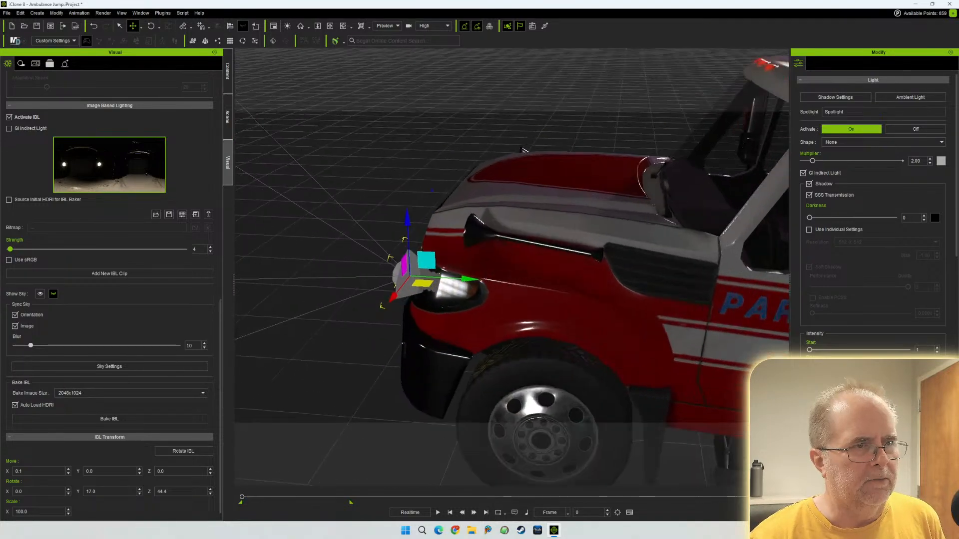
{"action": "right_click_drag", "start_coordinate": [521, 250], "coordinate": [639, 215]}
{"action": "middle_click_drag", "start_coordinate": [639, 214], "coordinate": [647, 217]}
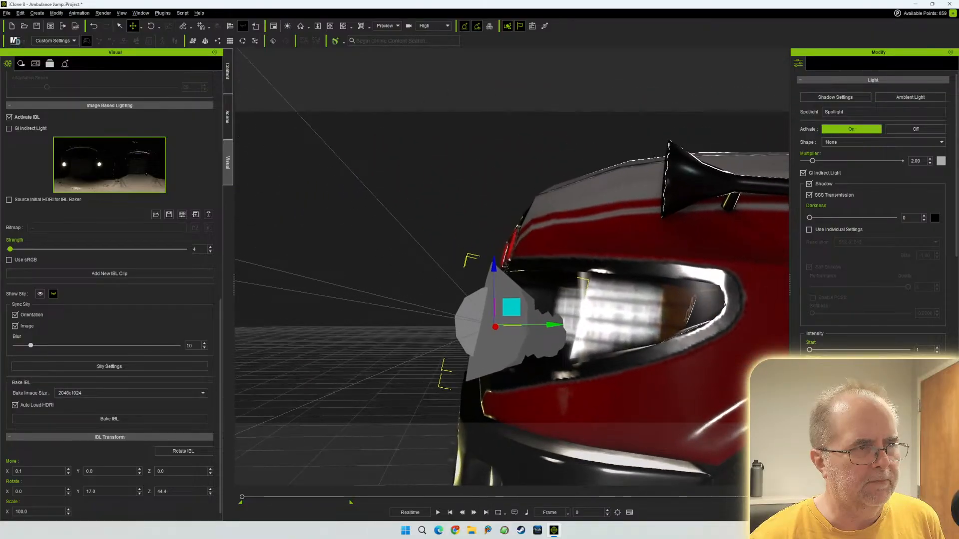
{"action": "left_click_drag", "start_coordinate": [493, 265], "coordinate": [494, 248]}
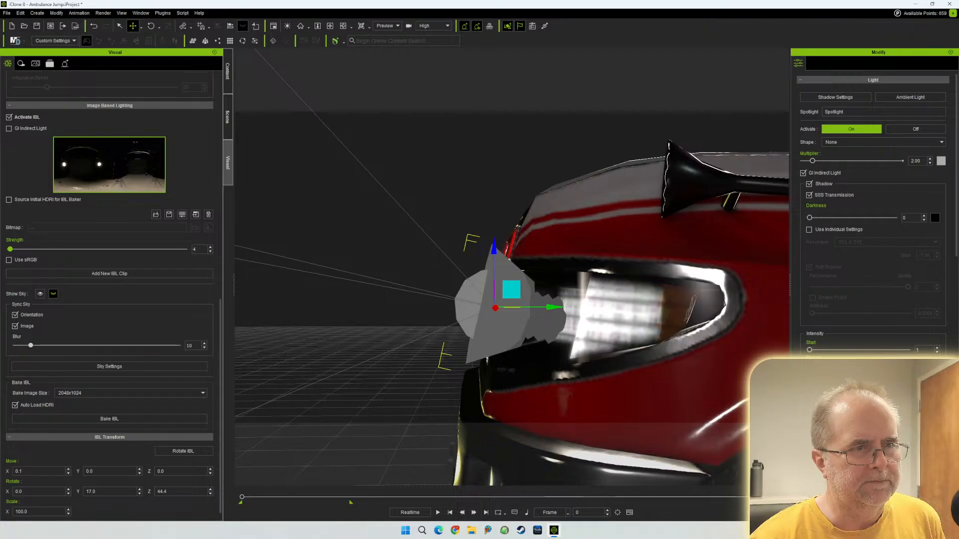
{"action": "right_click_drag", "start_coordinate": [511, 270], "coordinate": [564, 323]}
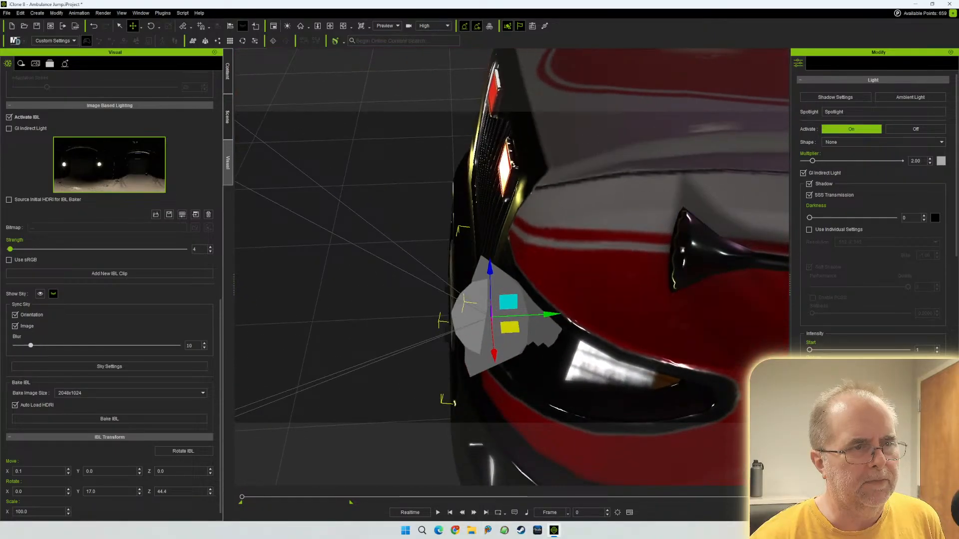
{"action": "left_click_drag", "start_coordinate": [551, 314], "coordinate": [563, 313]}
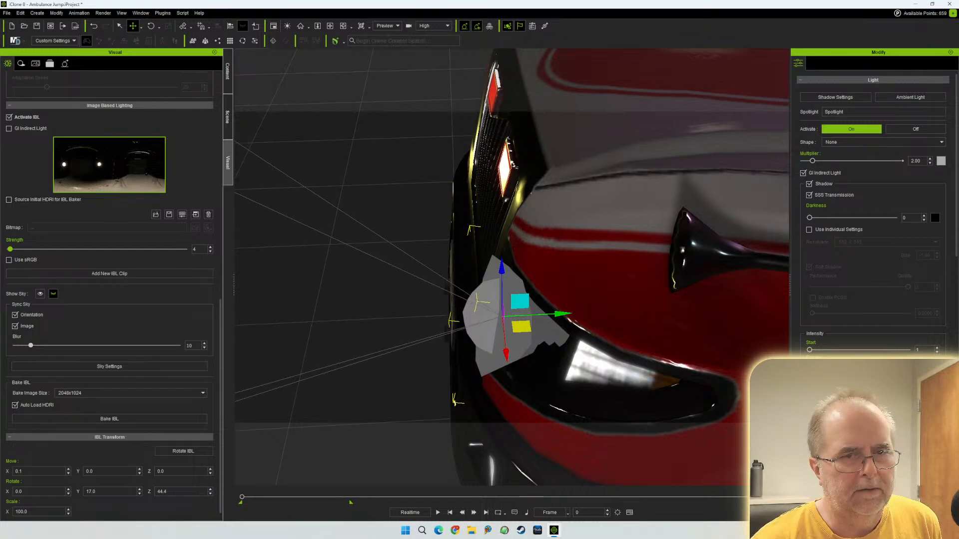
- Raise the spotlight's intensity start to about 136 and change its light colour to a brighter pale yellow
{"action": "left_click_drag", "start_coordinate": [809, 350], "coordinate": [818, 350]}
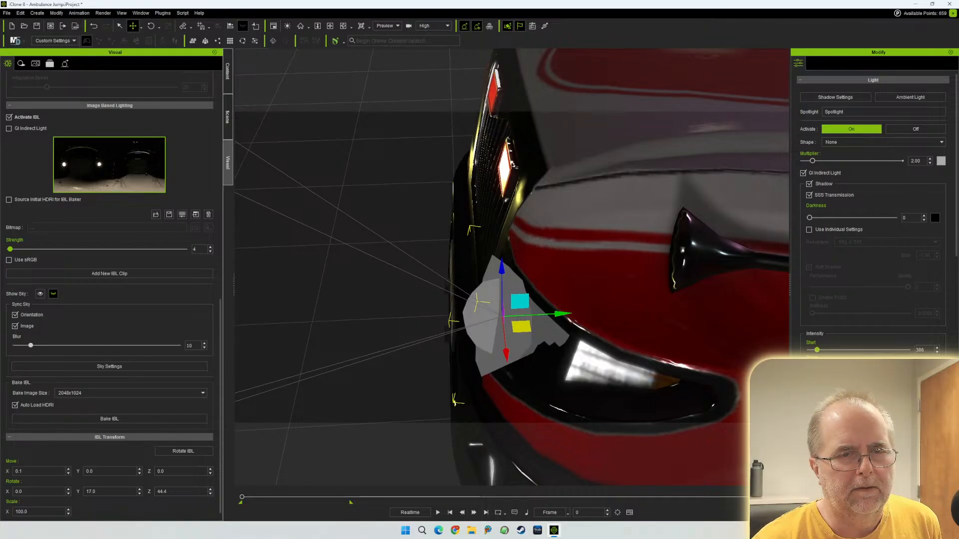
{"action": "left_click_drag", "start_coordinate": [814, 350], "coordinate": [812, 350]}
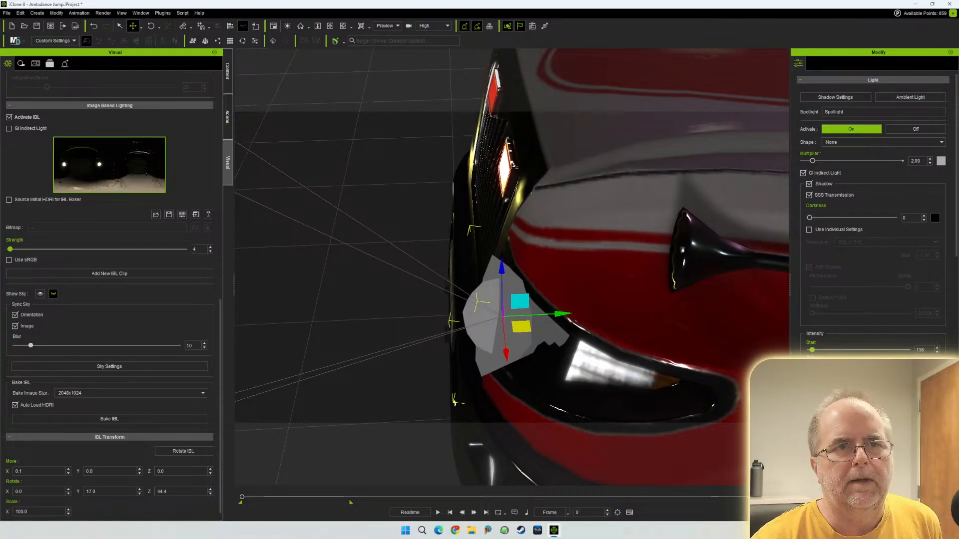
{"action": "left_click", "coordinate": [941, 161]}
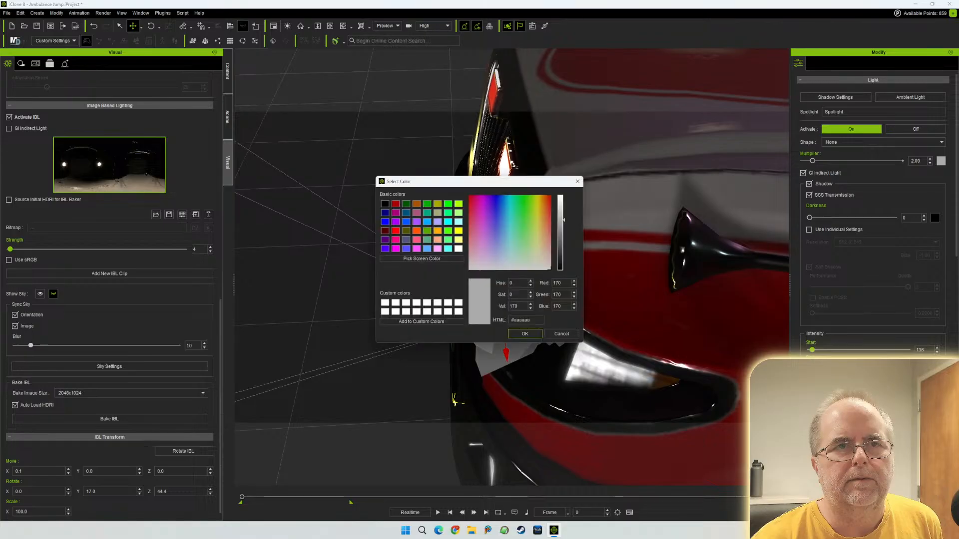
{"action": "left_click", "coordinate": [536, 263]}
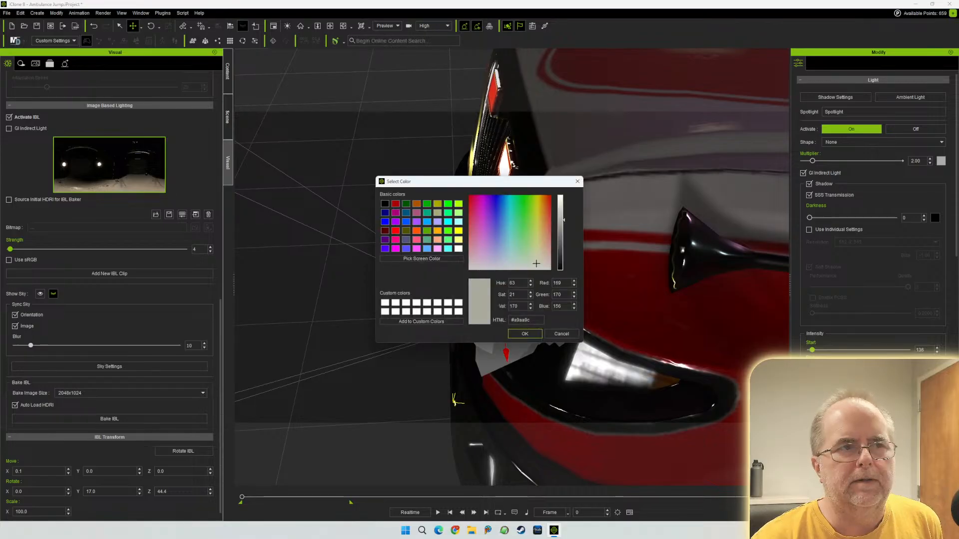
{"action": "left_click", "coordinate": [537, 262]}
{"action": "left_click", "coordinate": [535, 262]}
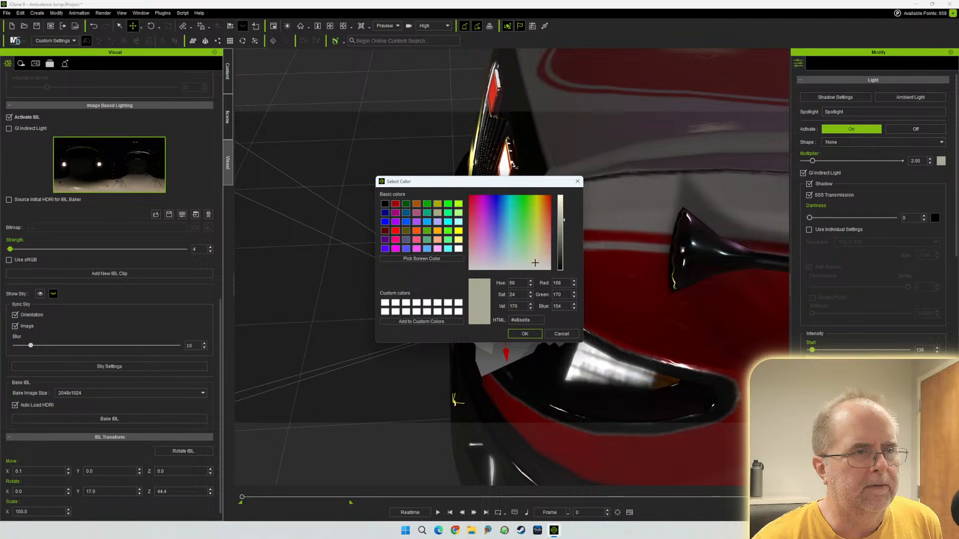
{"action": "left_click_drag", "start_coordinate": [563, 220], "coordinate": [563, 203]}
{"action": "left_click", "coordinate": [525, 334]}
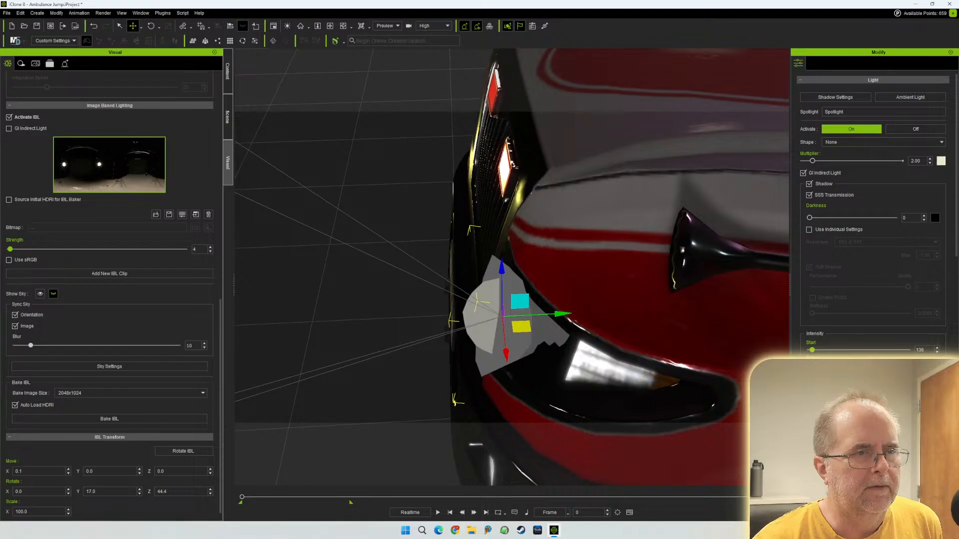
- Set the spotlight's multiplier to 12.33 and its volumetric medium density multiplier to about 582
{"action": "scroll", "coordinate": [873, 209], "scroll_direction": "down", "scroll_amount": 3}
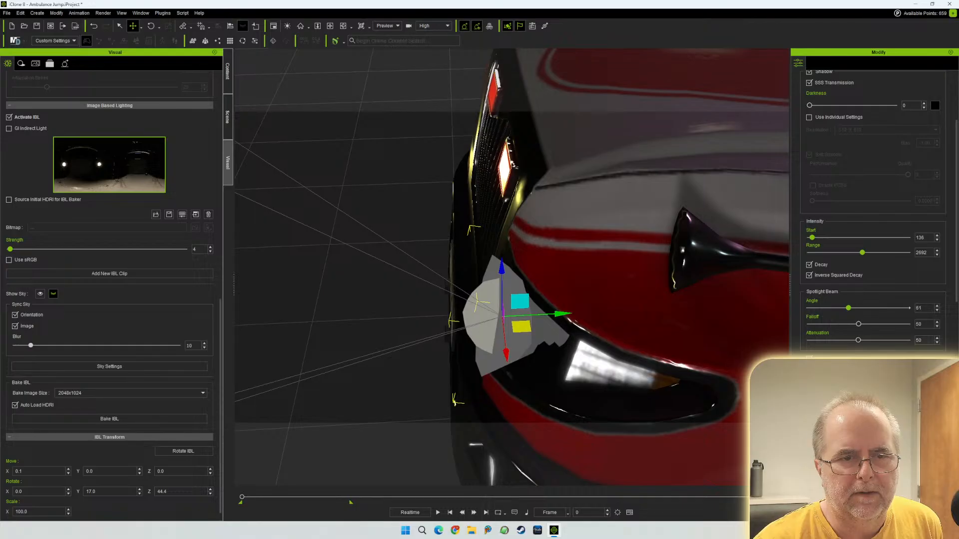
{"action": "scroll", "coordinate": [873, 210], "scroll_direction": "down", "scroll_amount": 2}
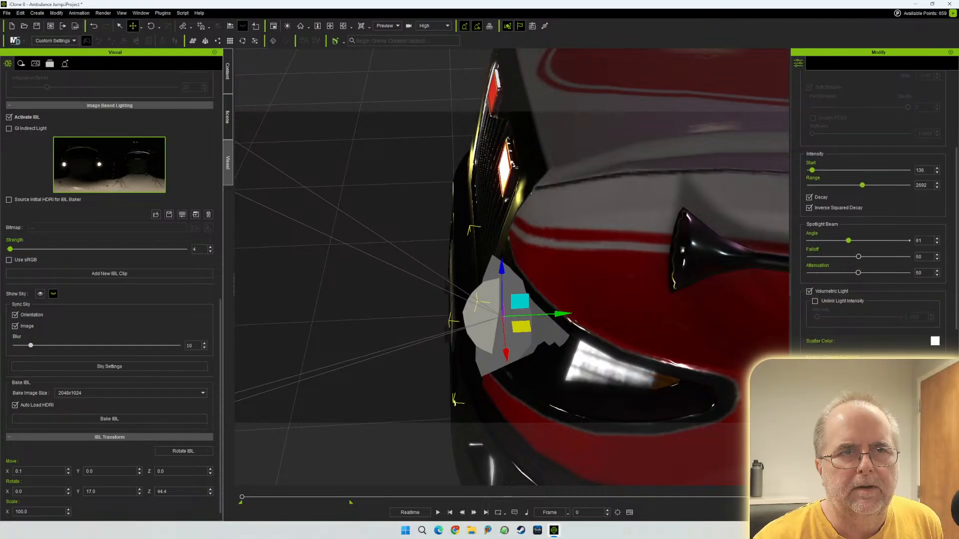
{"action": "scroll", "coordinate": [873, 210], "scroll_direction": "up", "scroll_amount": 3}
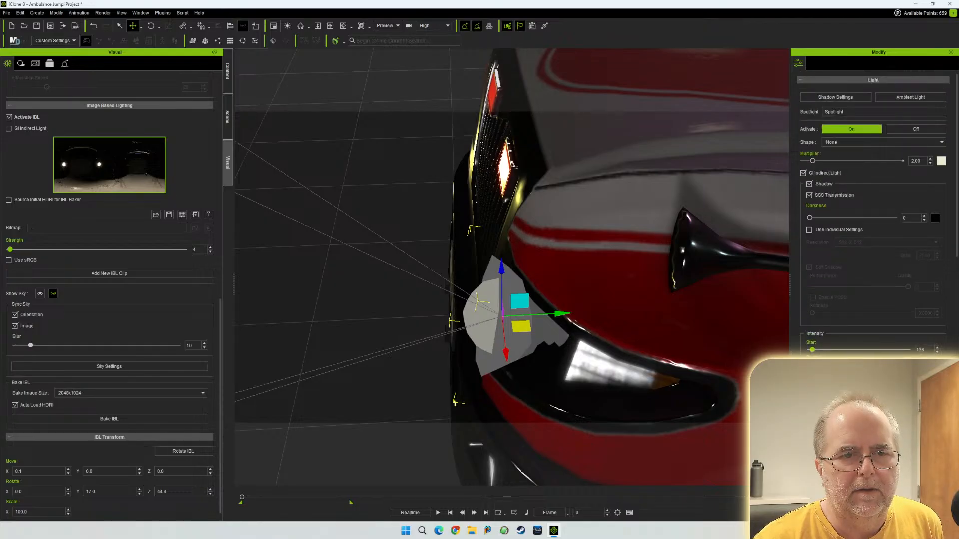
{"action": "left_click_drag", "start_coordinate": [812, 161], "coordinate": [848, 161]}
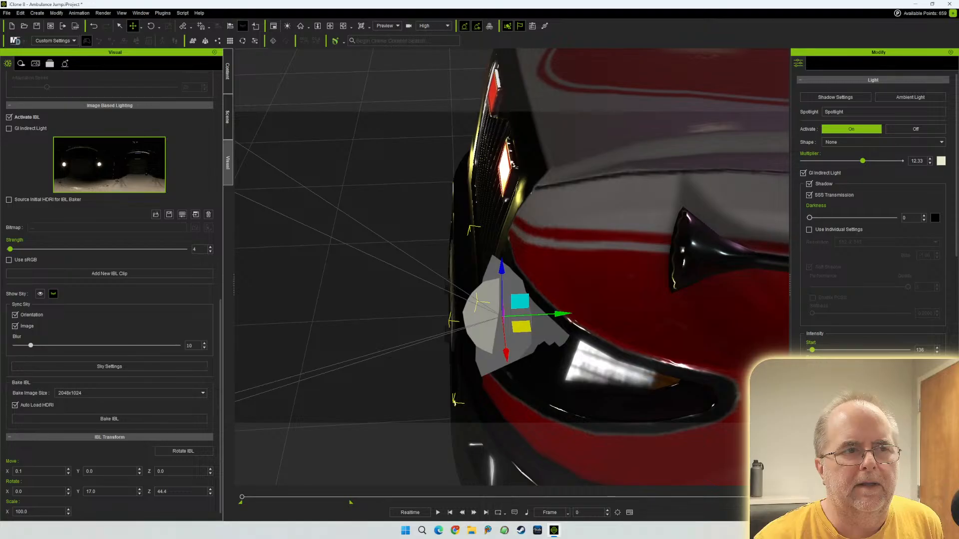
{"action": "scroll", "coordinate": [873, 210], "scroll_direction": "down", "scroll_amount": 4}
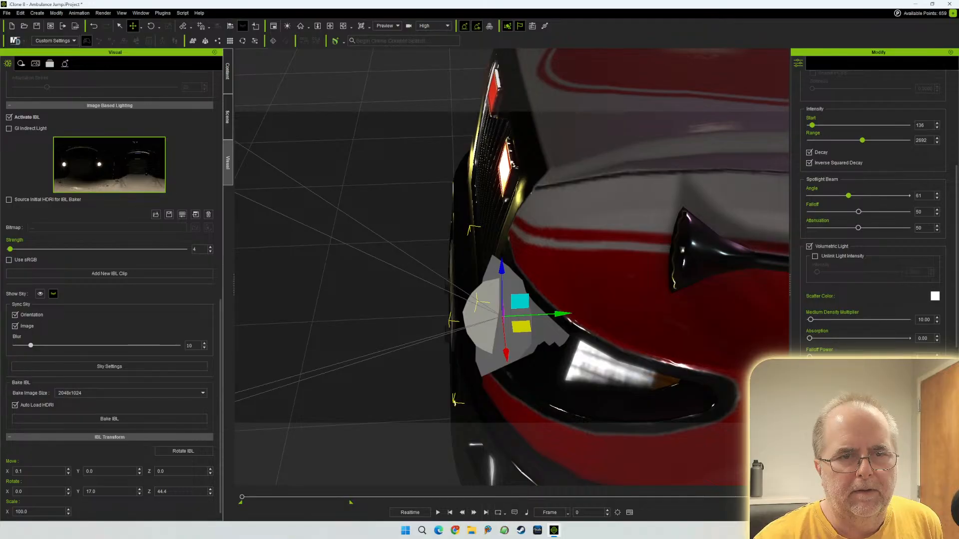
{"action": "left_click_drag", "start_coordinate": [810, 319], "coordinate": [859, 320]}
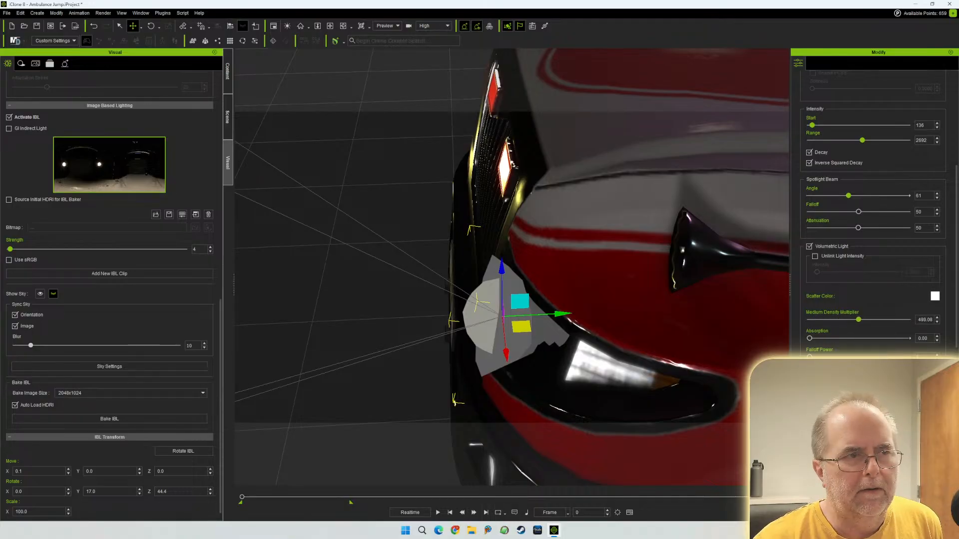
{"action": "scroll", "coordinate": [511, 267], "scroll_direction": "down", "scroll_amount": 8}
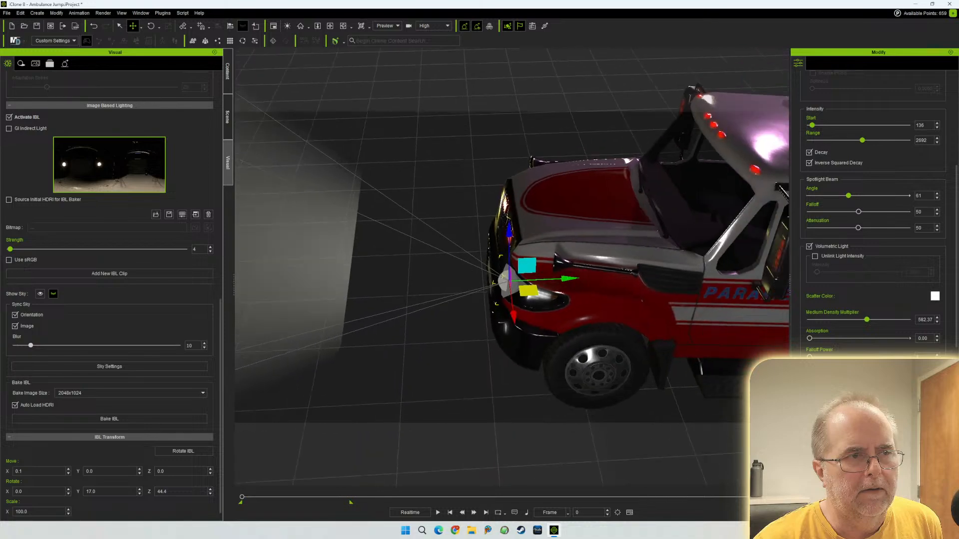
- Reduce the spotlight's intensity start to 8 and narrow its beam angle to 14
{"action": "right_click_drag", "start_coordinate": [512, 268], "coordinate": [464, 284]}
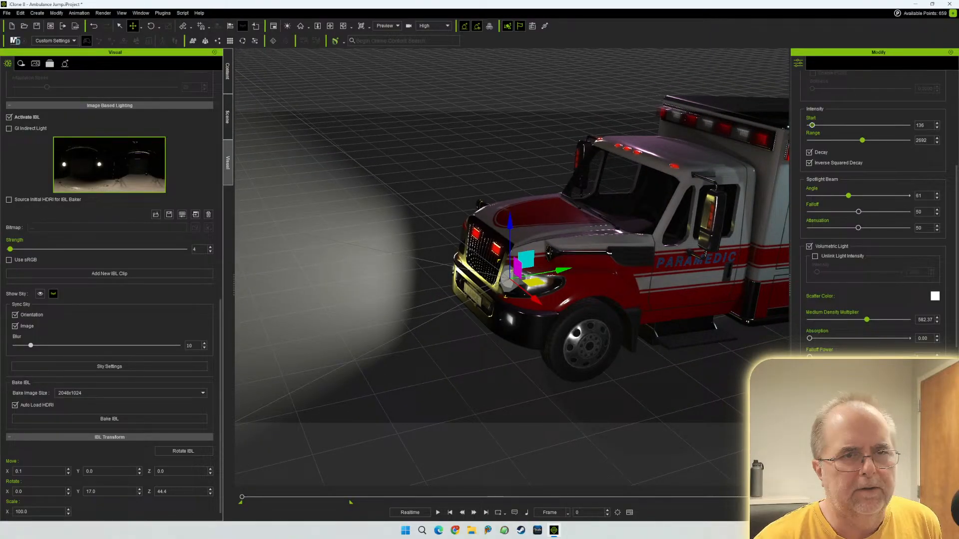
{"action": "left_click_drag", "start_coordinate": [812, 125], "coordinate": [809, 125]}
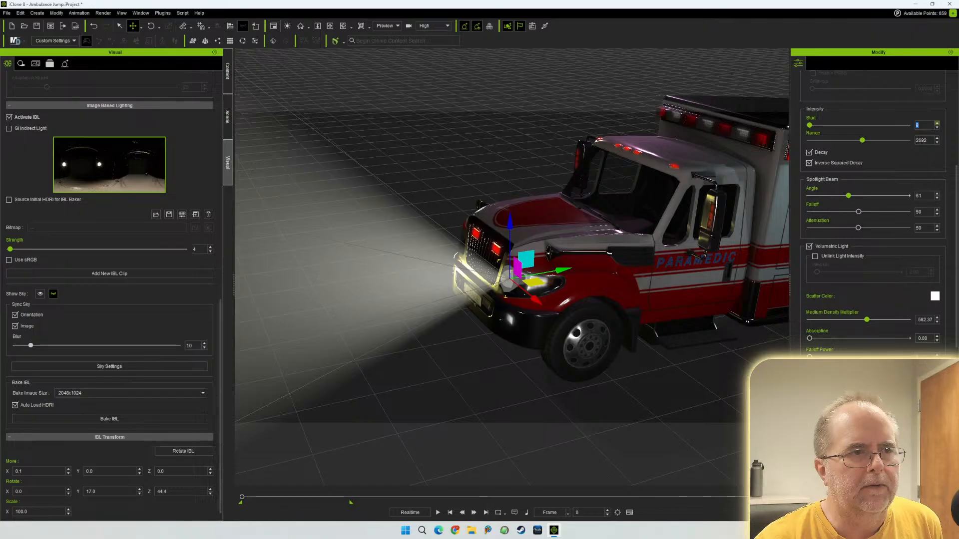
{"action": "right_click_drag", "start_coordinate": [512, 278], "coordinate": [620, 258]}
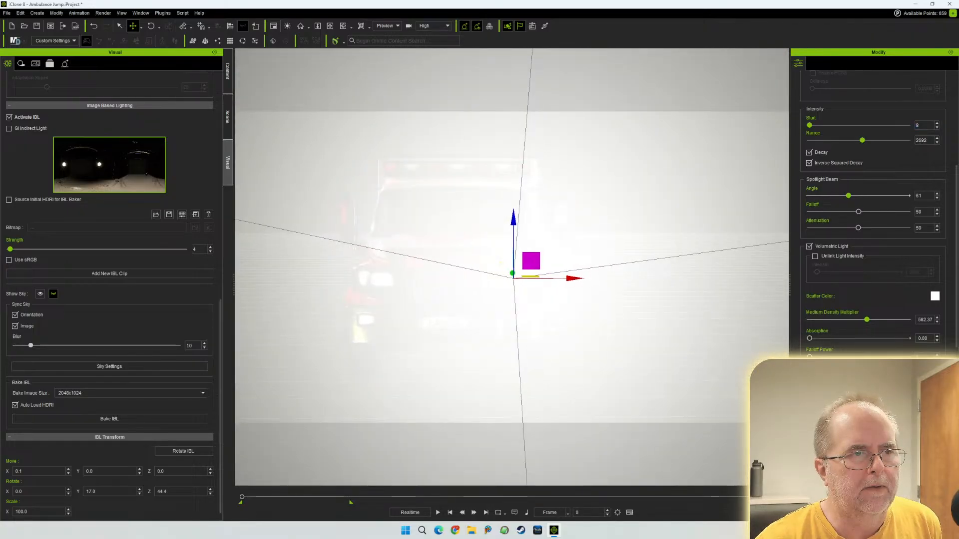
{"action": "left_click_drag", "start_coordinate": [848, 196], "coordinate": [817, 196]}
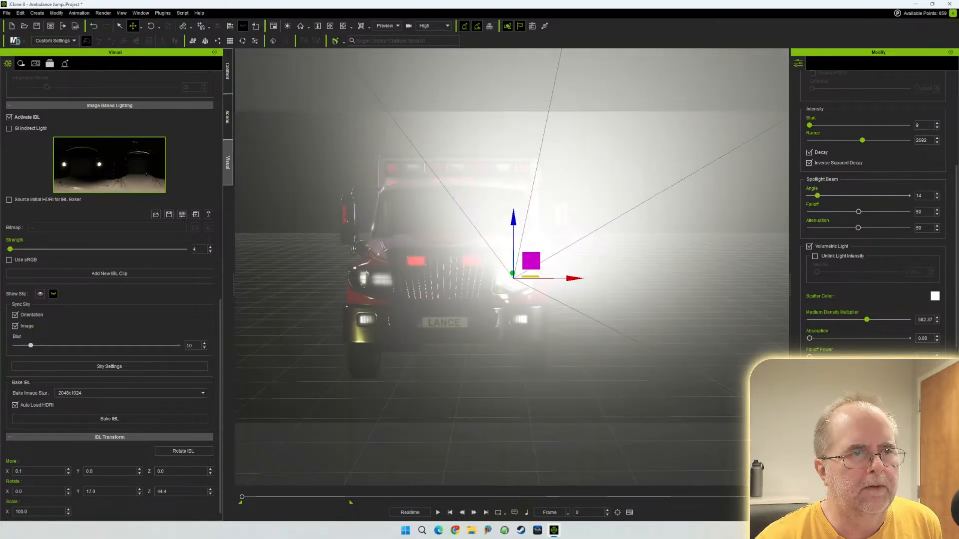
- Push the spotlight slightly back into the headlight and set its intensity start to 10
{"action": "left_click_drag", "start_coordinate": [589, 269], "coordinate": [447, 280], "text": "alt"}
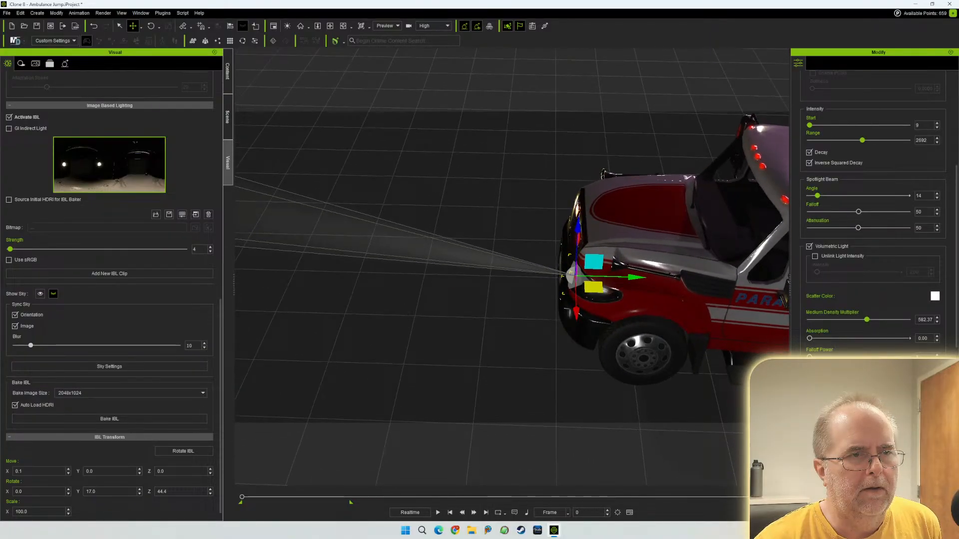
{"action": "left_click_drag", "start_coordinate": [635, 277], "coordinate": [645, 277]}
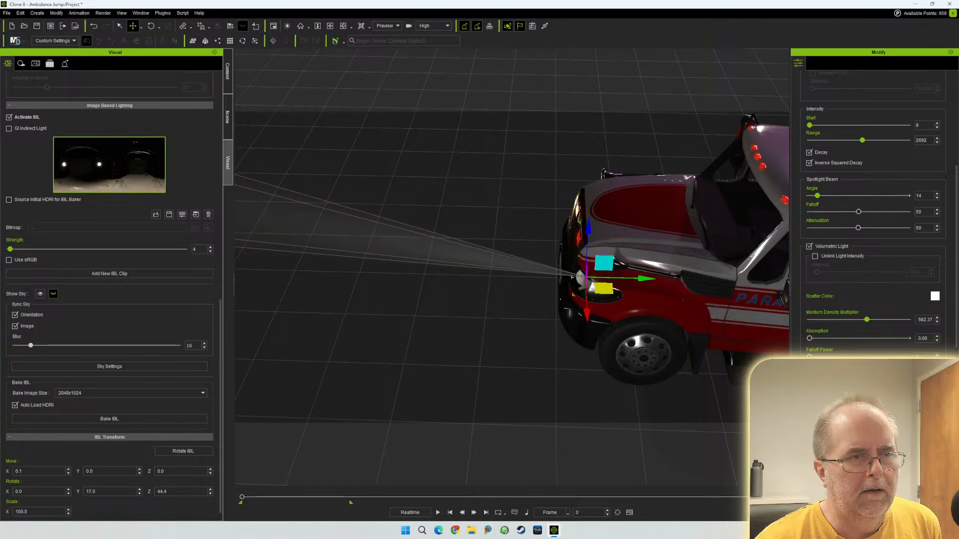
{"action": "left_click", "coordinate": [937, 123]}
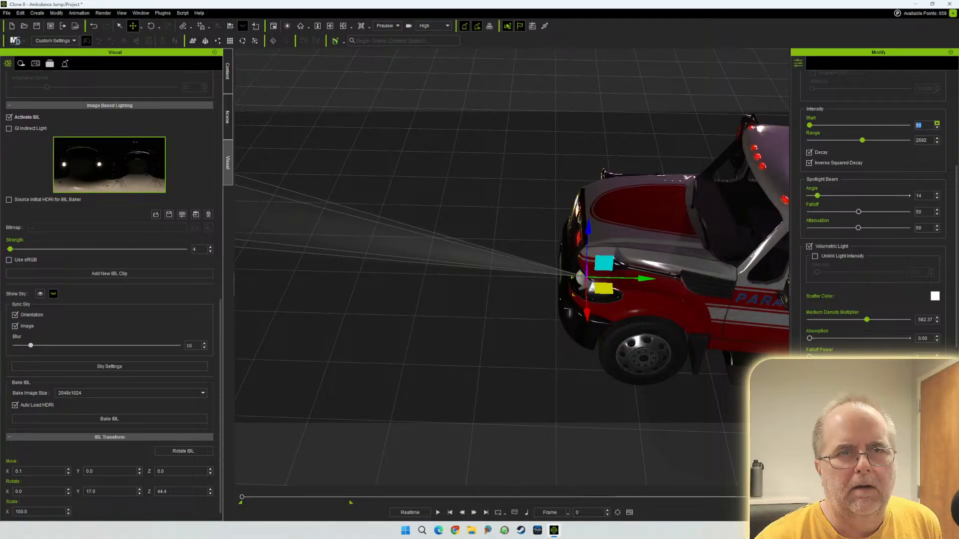
- Activate the Rotate tool on the spotlight and inspect its beam from the ambulance's side and front
{"action": "right_click_drag", "start_coordinate": [450, 300], "coordinate": [590, 234]}
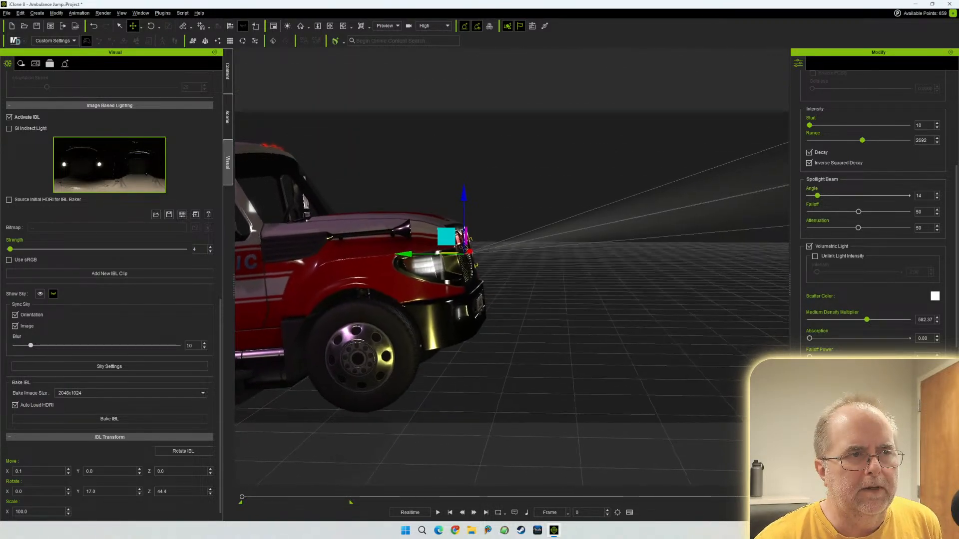
{"action": "left_click", "coordinate": [151, 26]}
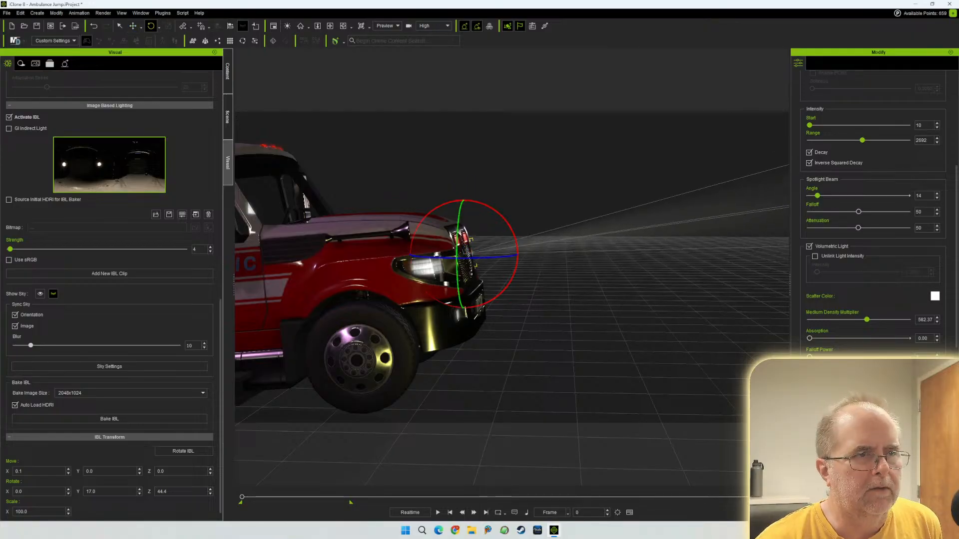
{"action": "right_click_drag", "start_coordinate": [589, 235], "coordinate": [482, 240]}
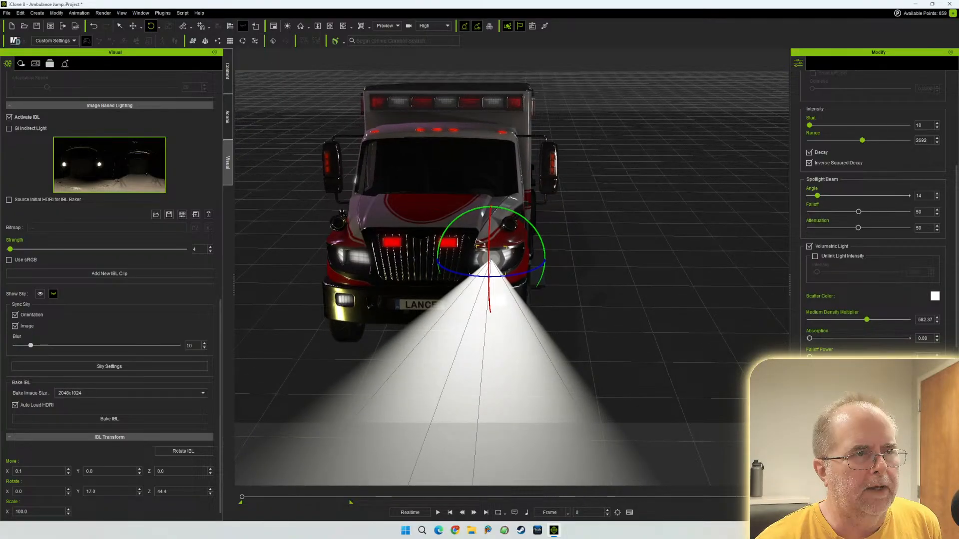
- Switch the viewport to the Camera view, play the animation to check the spotlight, and return to the first frame
{"action": "left_click", "coordinate": [388, 26]}
{"action": "left_click", "coordinate": [387, 44]}
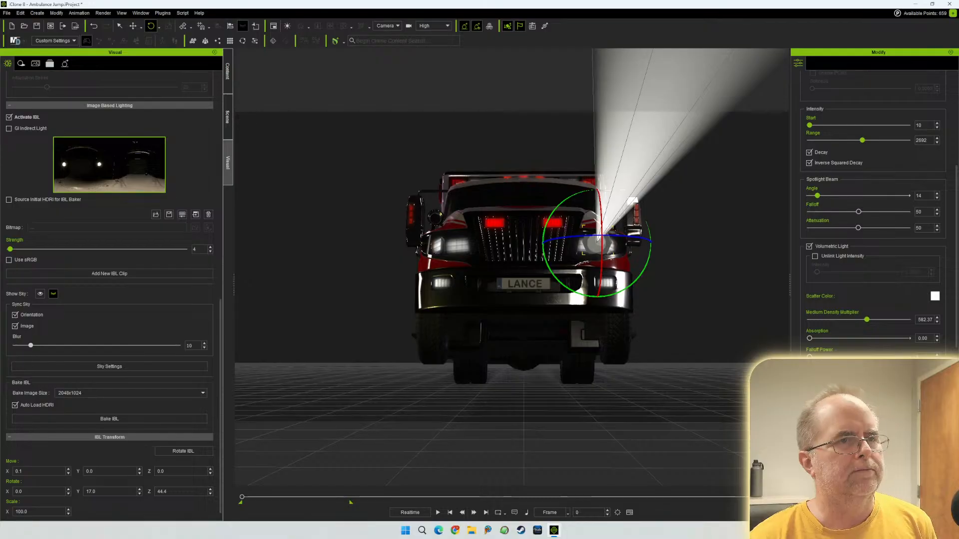
{"action": "key", "text": "space"}
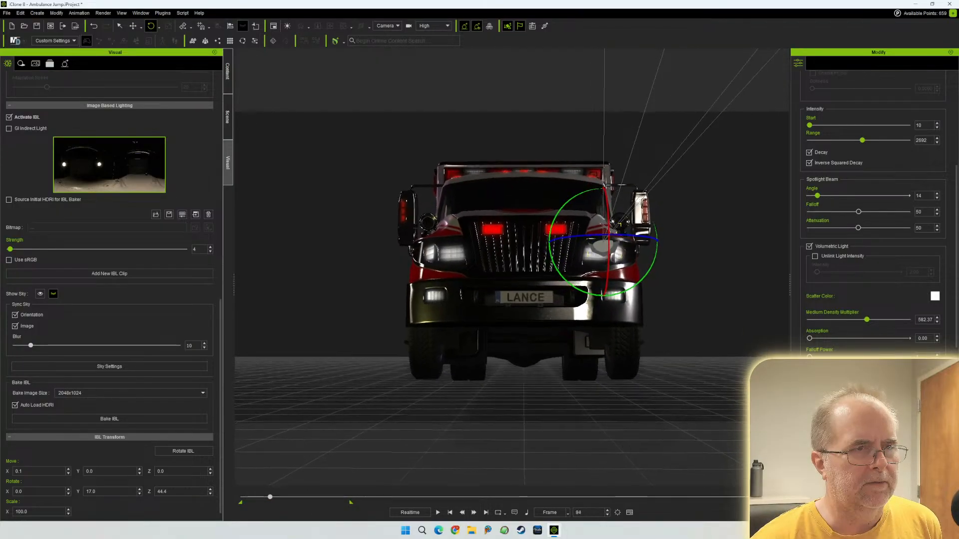
{"action": "key", "text": "Home"}
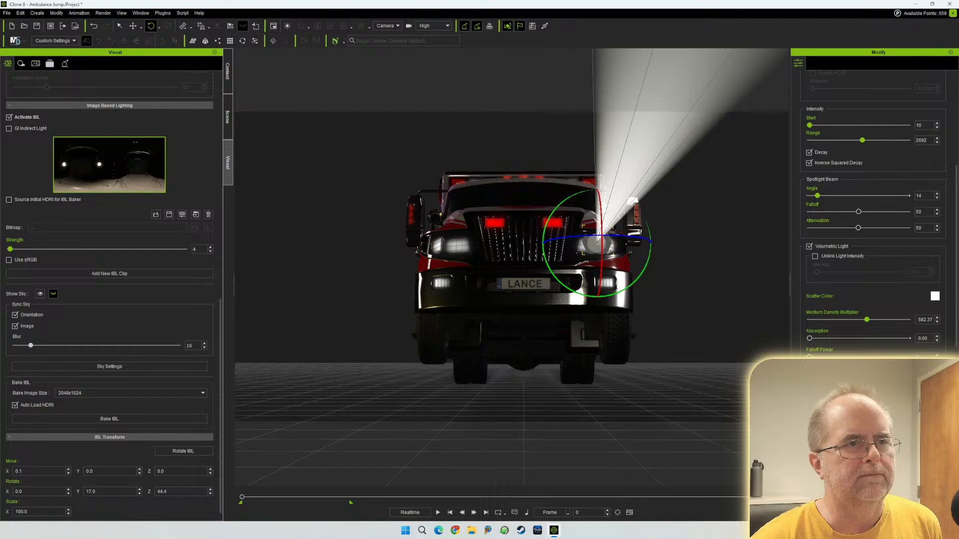
- Rename the spotlight in the scene list as Headlight
{"action": "left_click", "coordinate": [228, 117]}
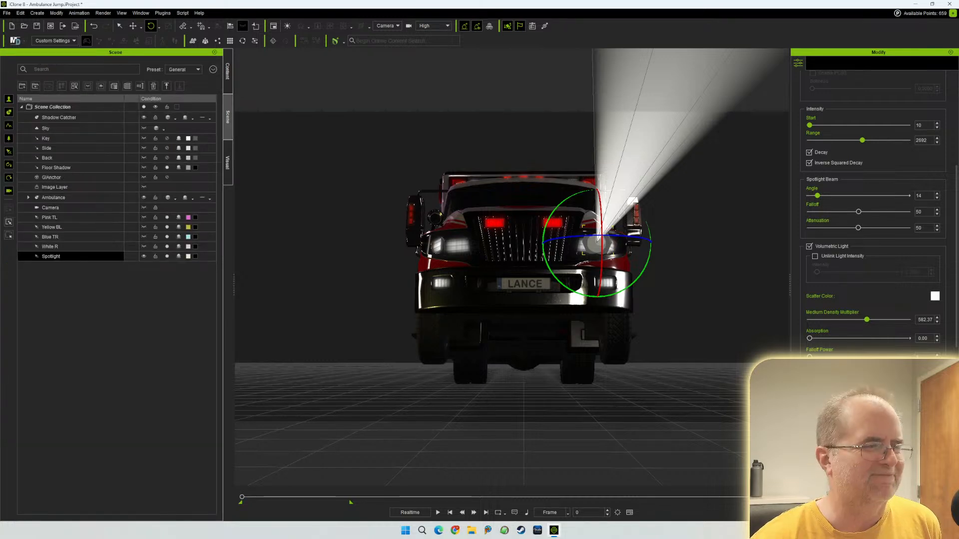
{"action": "key", "text": "F2"}
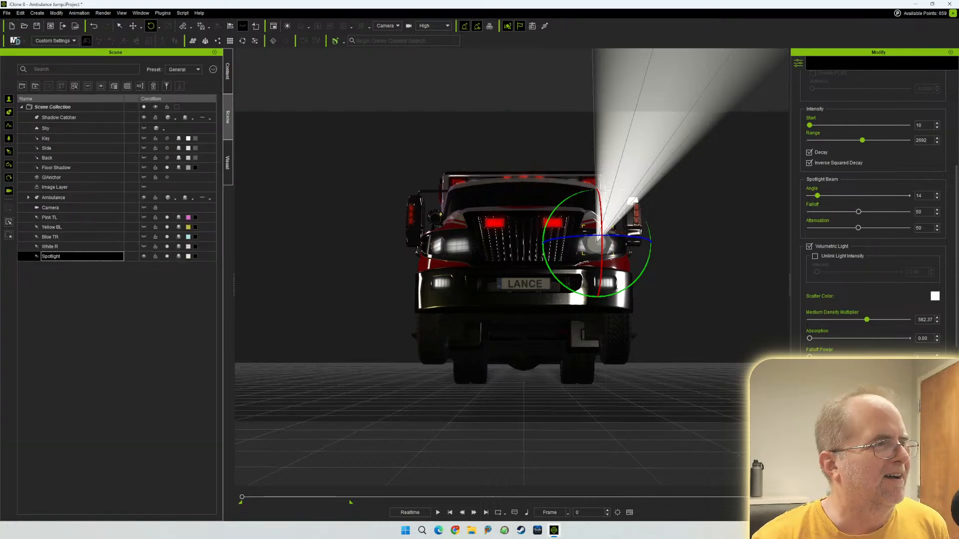
{"action": "type", "text": "Head"}
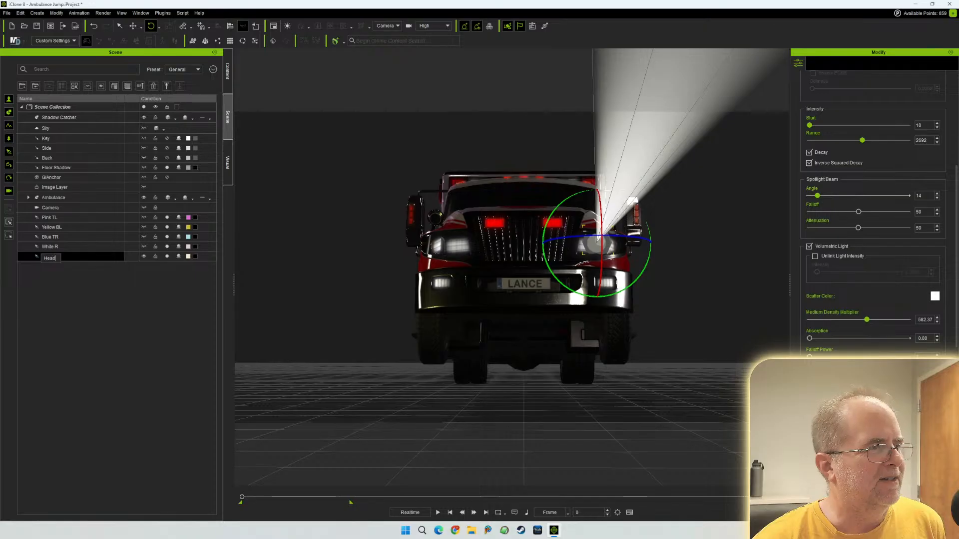
{"action": "type", "text": "light"}
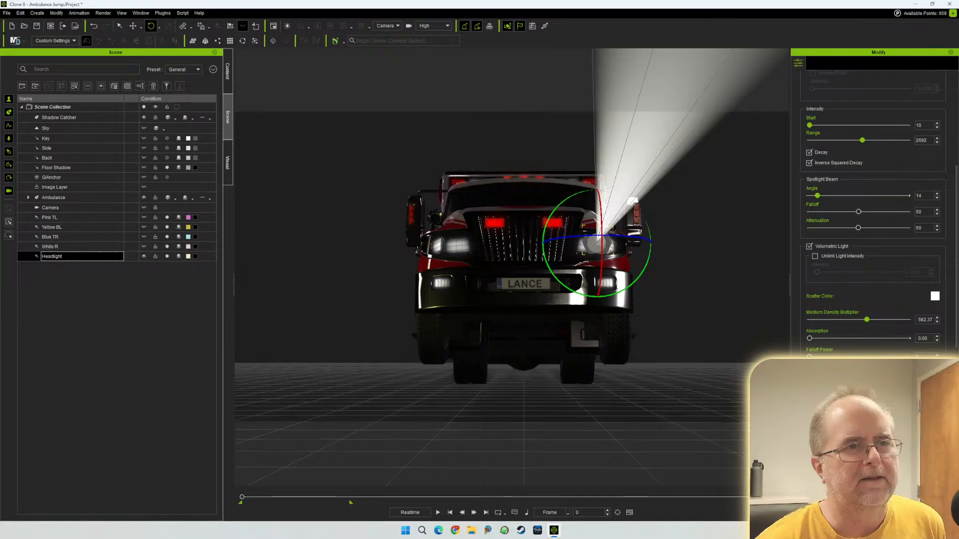
- Link the Headlight to the Ambulance as its parent, then play the animation to check the link and return to the first frame
{"action": "scroll", "coordinate": [874, 209], "scroll_direction": "up", "scroll_amount": 6}
{"action": "scroll", "coordinate": [874, 209], "scroll_direction": "down", "scroll_amount": 10}
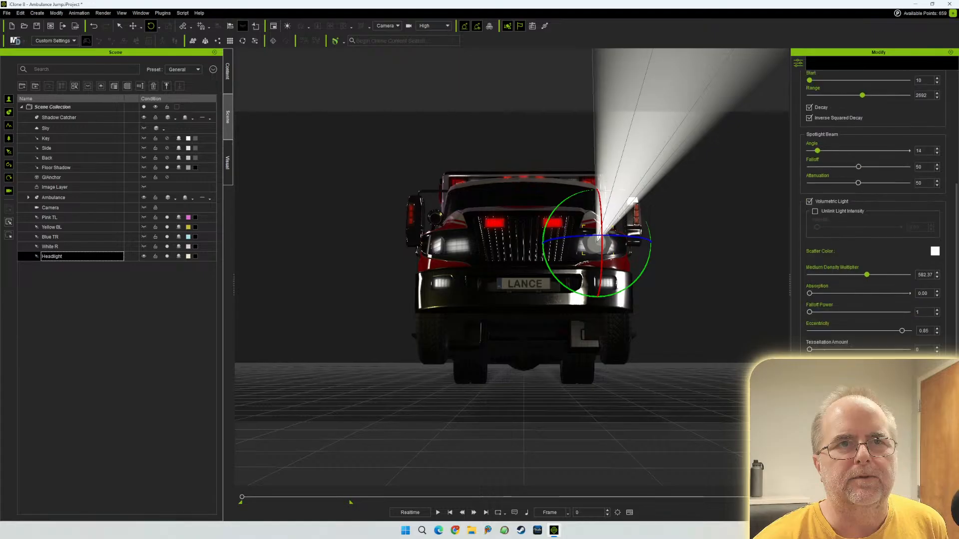
{"action": "scroll", "coordinate": [874, 209], "scroll_direction": "down", "scroll_amount": 5}
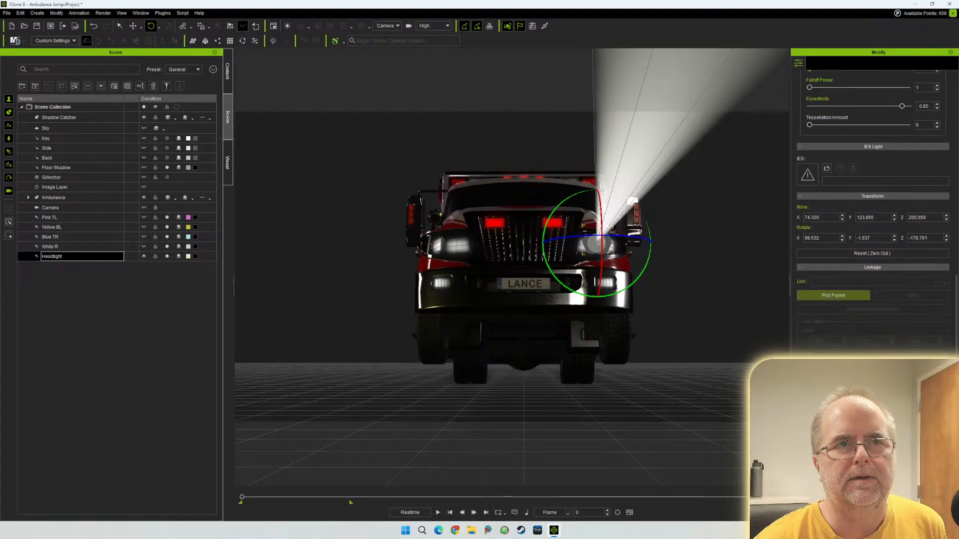
{"action": "left_click", "coordinate": [833, 272]}
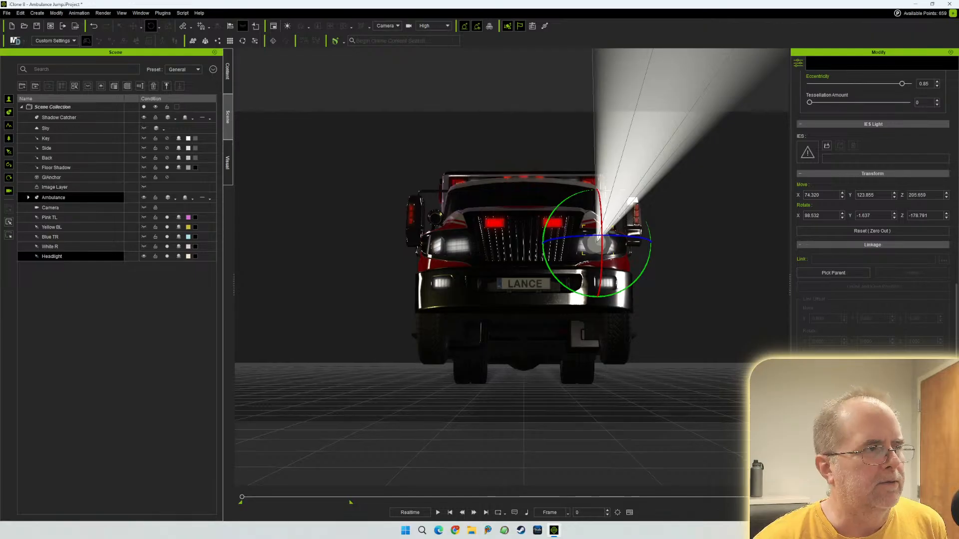
{"action": "left_click", "coordinate": [54, 197]}
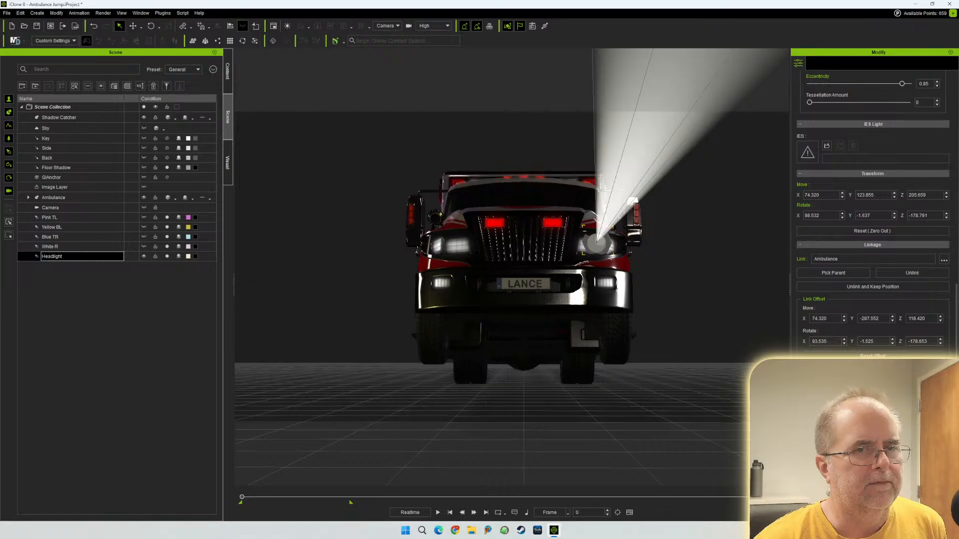
{"action": "key", "text": "space"}
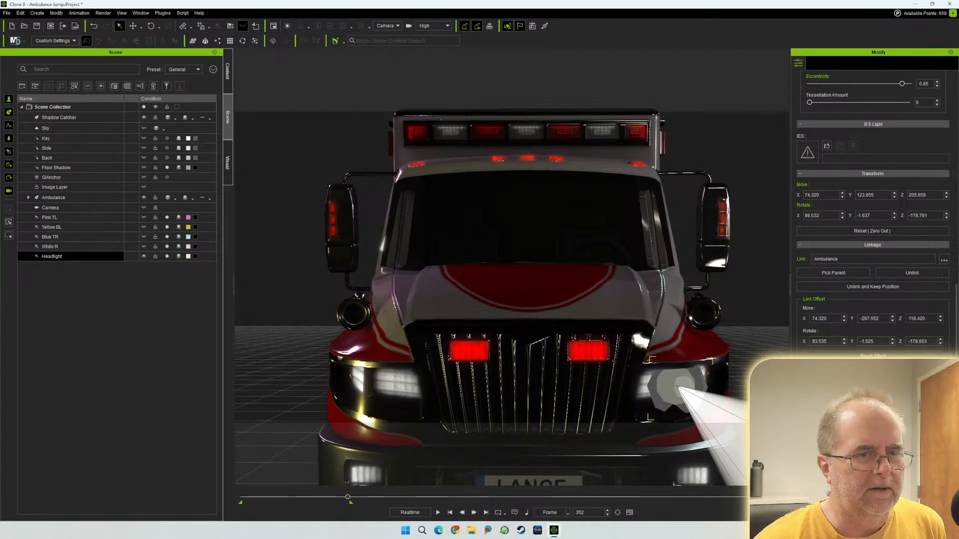
{"action": "key", "text": "Home"}
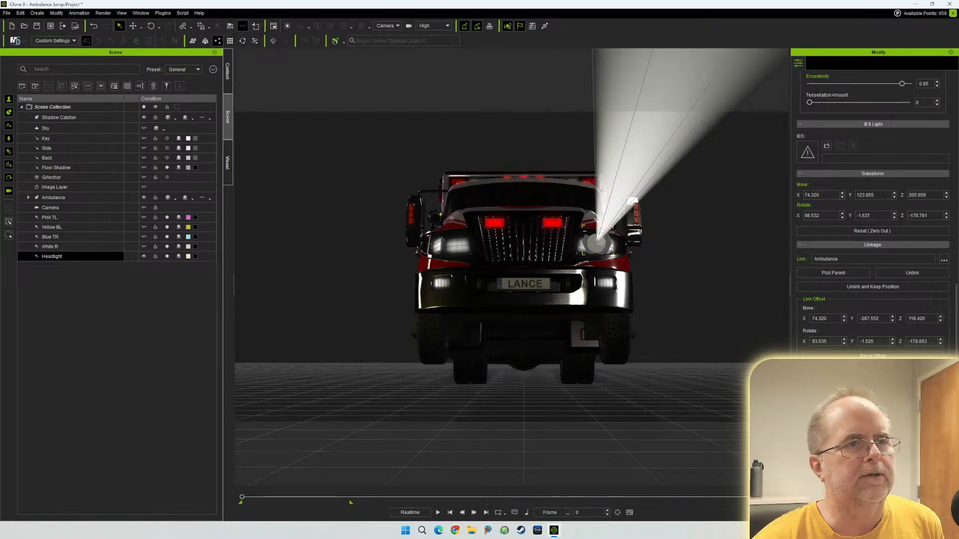
- Rotate the Headlight beam slightly inward and set its rotation to Y 0 and Z -180
{"action": "left_click", "coordinate": [150, 25]}
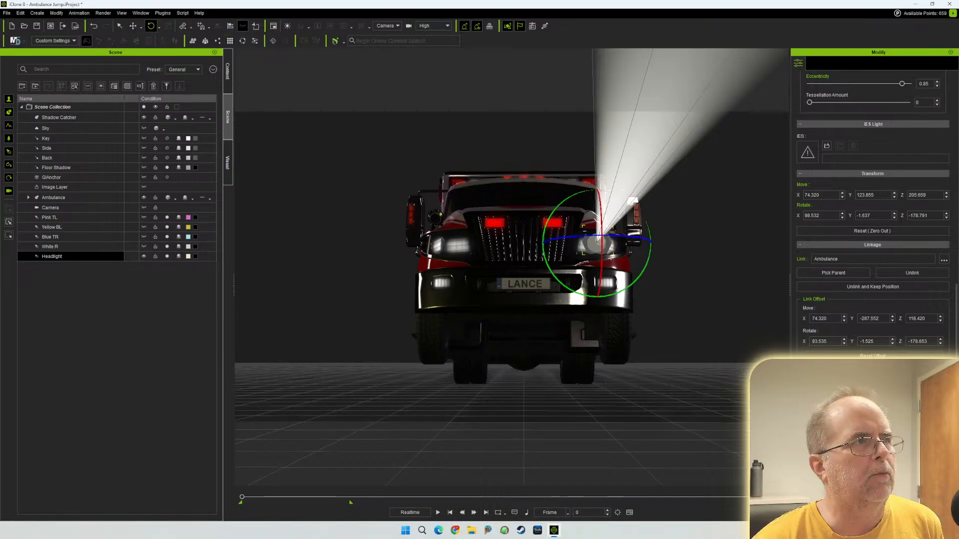
{"action": "left_click_drag", "start_coordinate": [619, 237], "coordinate": [606, 236]}
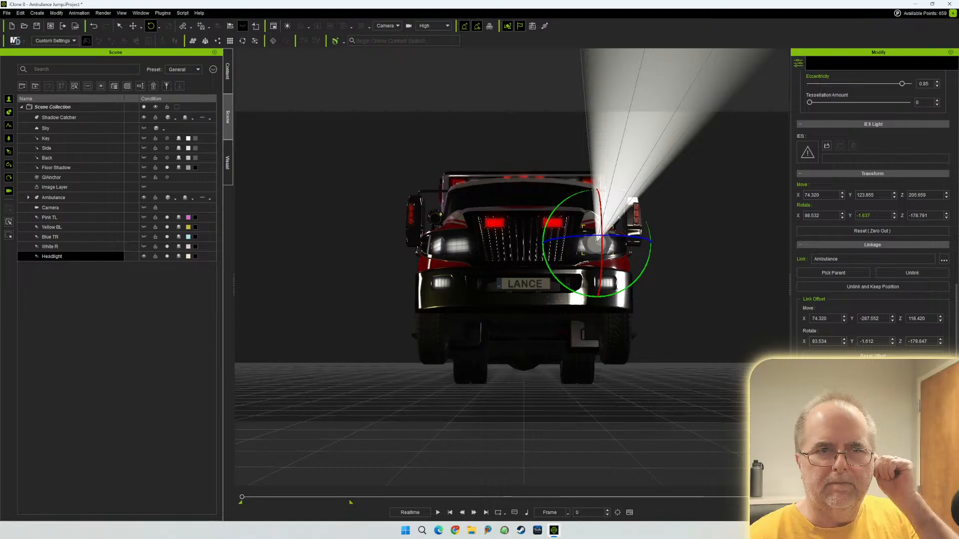
{"action": "left_click", "coordinate": [873, 215]}
{"action": "type", "text": "0"}
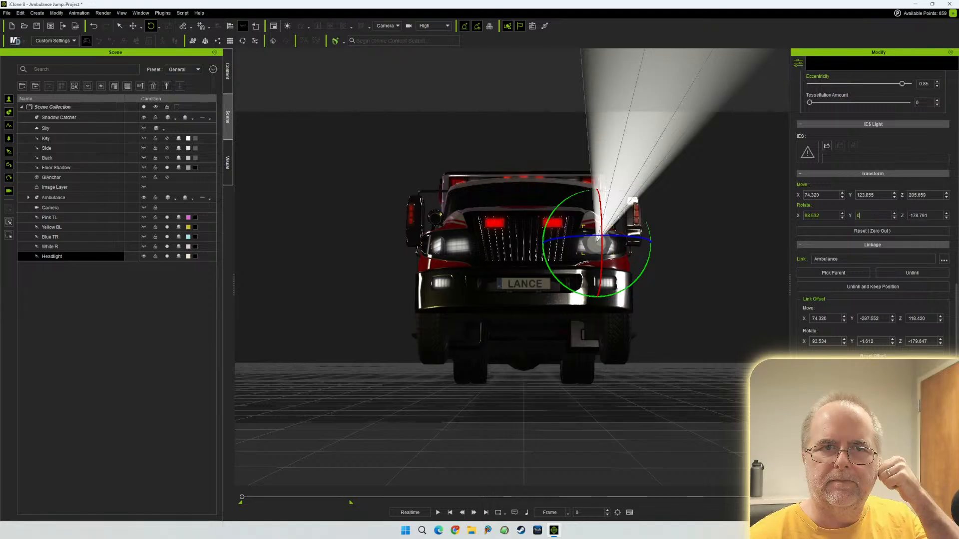
{"action": "key", "text": "Tab"}
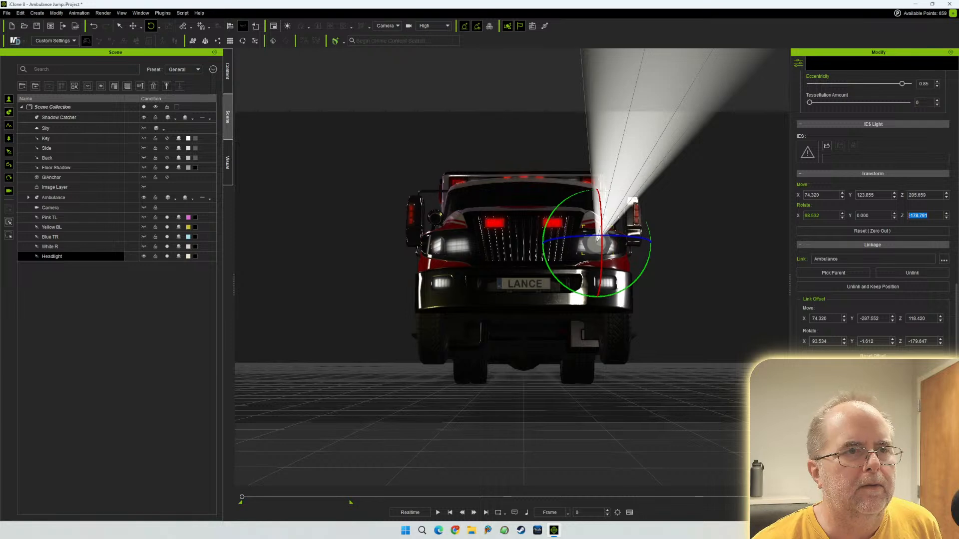
{"action": "type", "text": "-180"}
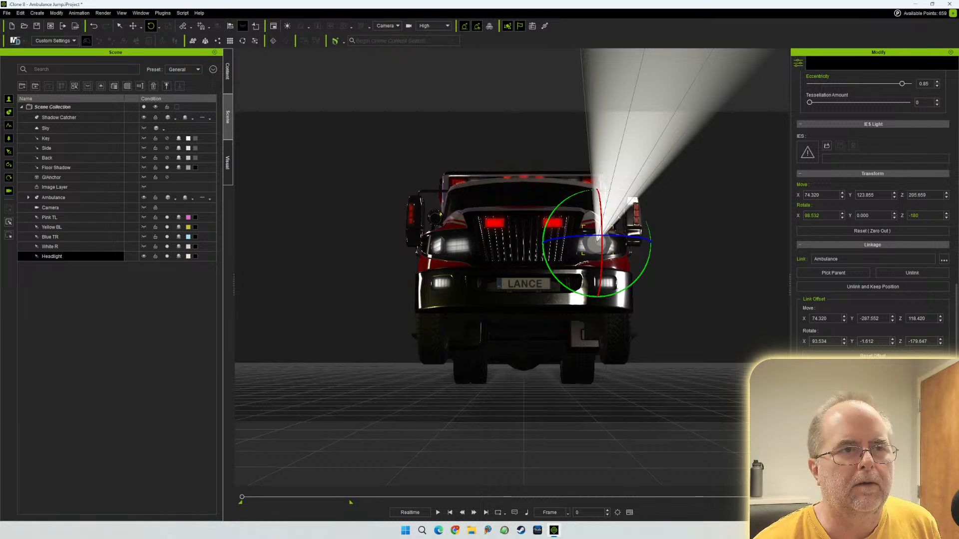
{"action": "key", "text": "Tab"}
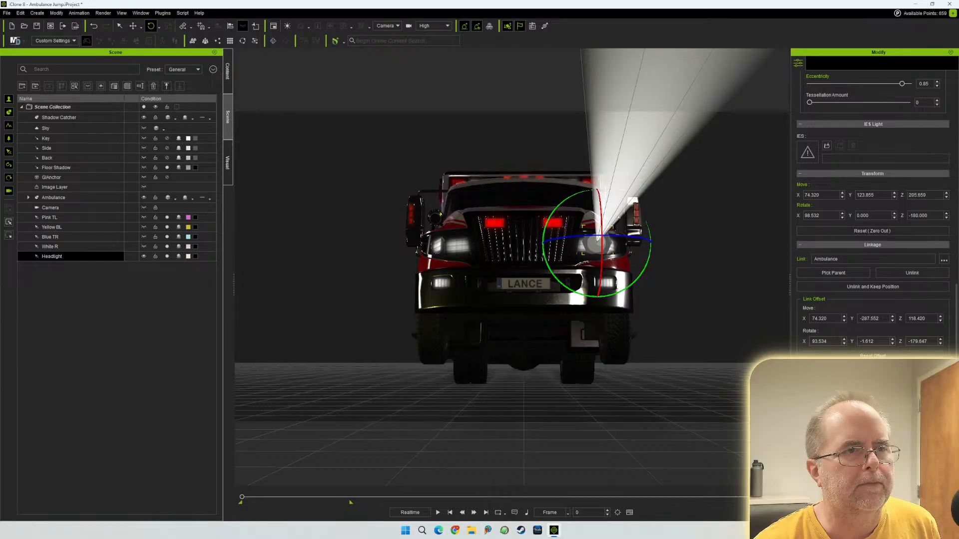
- Duplicate the Headlight along the X axis onto the ambulance's opposite headlight, at a link offset of about X -72.4
{"action": "key", "text": "w"}
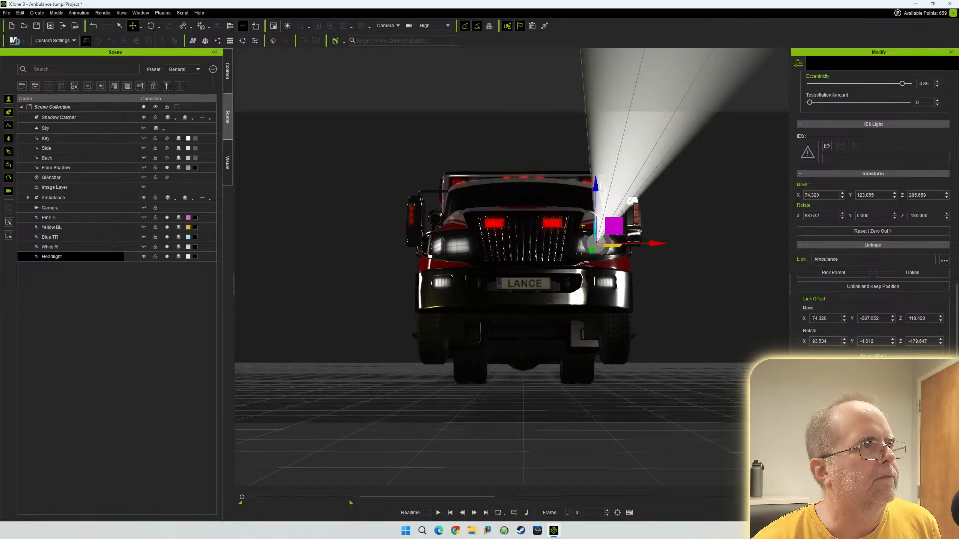
{"action": "left_click_drag", "start_coordinate": [655, 244], "coordinate": [511, 244], "text": "ctrl"}
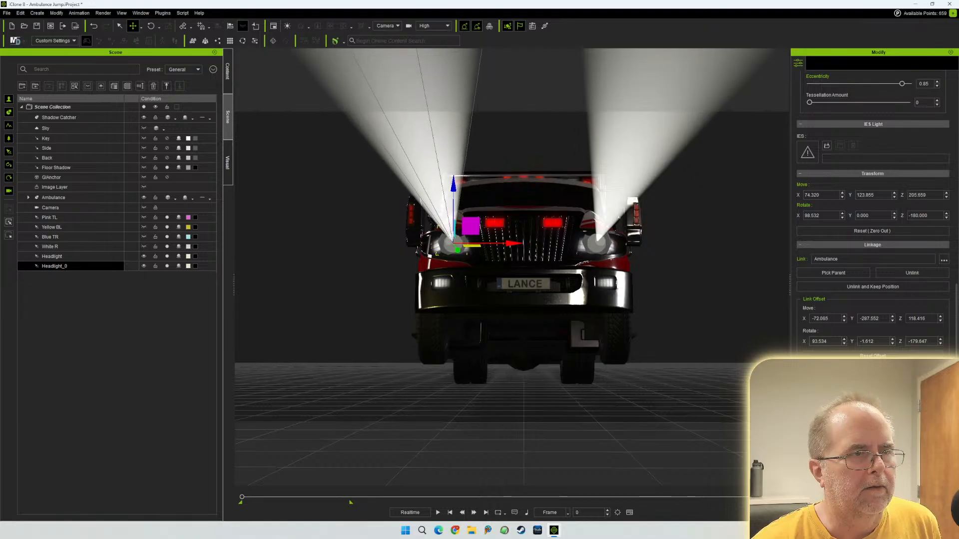
{"action": "left_click_drag", "start_coordinate": [511, 243], "coordinate": [510, 243]}
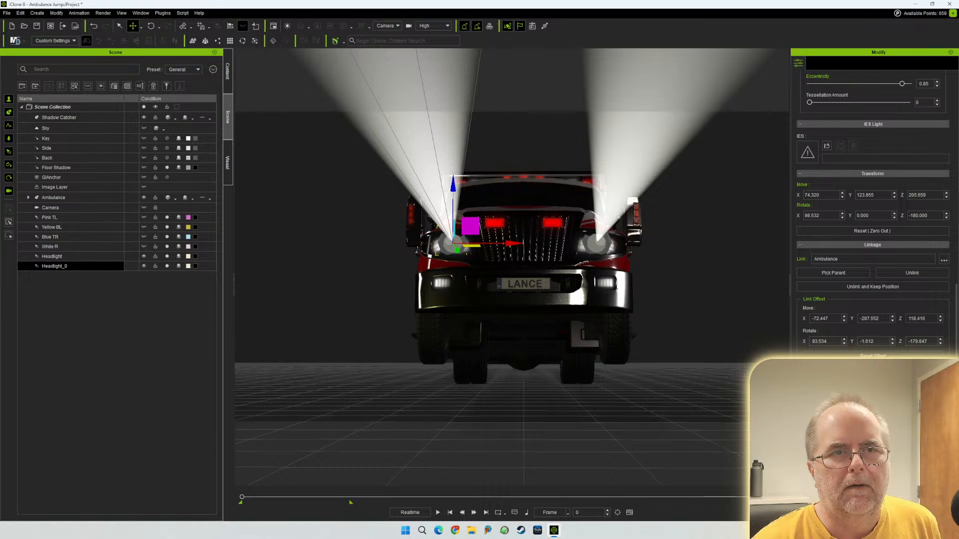
- Set the duplicated headlight's volumetric absorption to 0.55 and its falloff power to 6
{"action": "scroll", "coordinate": [873, 215], "scroll_direction": "up", "scroll_amount": 3}
{"action": "scroll", "coordinate": [873, 214], "scroll_direction": "up", "scroll_amount": 1}
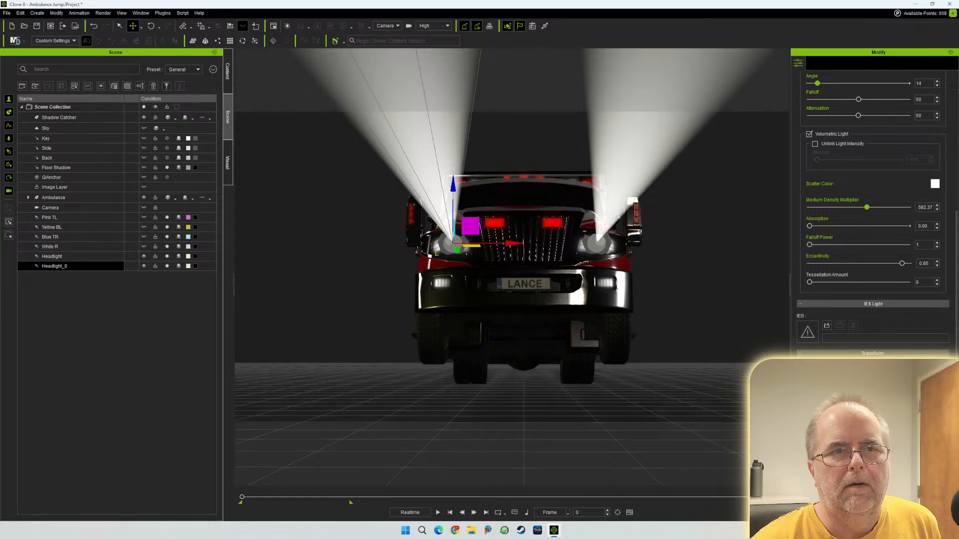
{"action": "left_click_drag", "start_coordinate": [809, 245], "coordinate": [815, 226]}
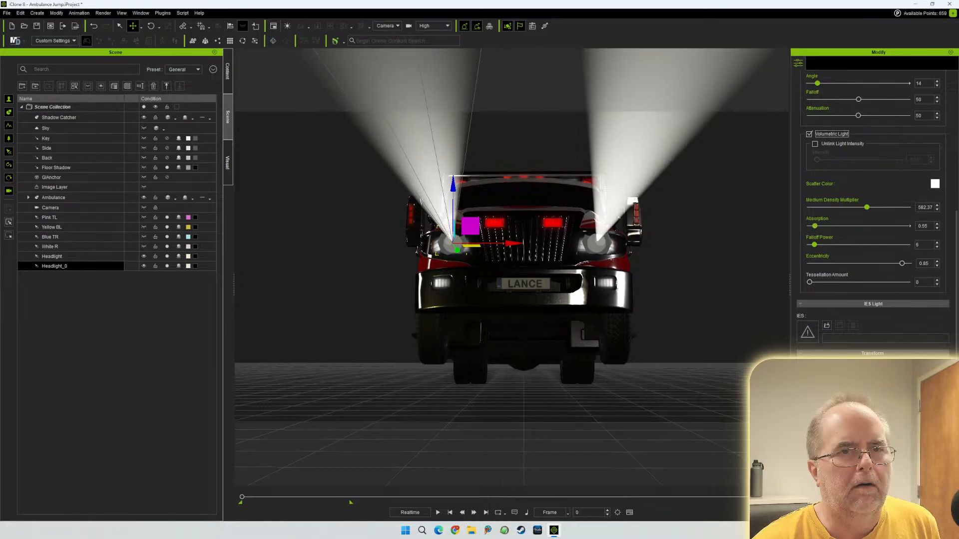
- Give the original Headlight the same volumetric values: absorption 0.55 and falloff power 6
{"action": "left_click", "coordinate": [52, 256]}
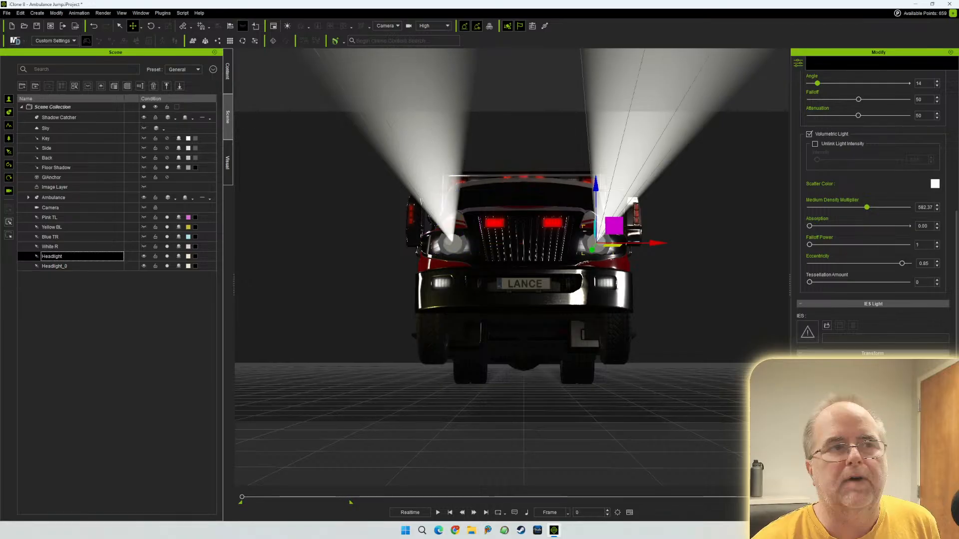
{"action": "double_click", "coordinate": [922, 225]}
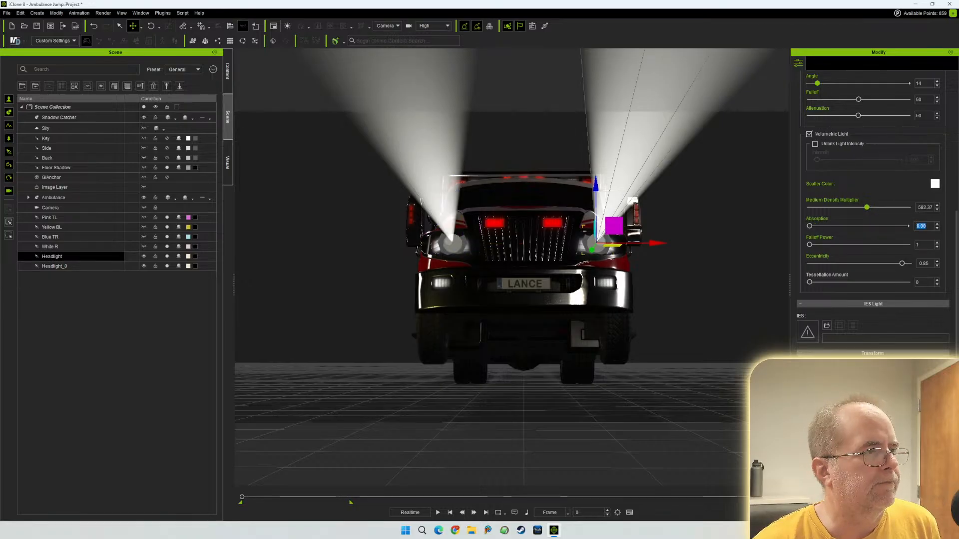
{"action": "type", "text": "0.55"}
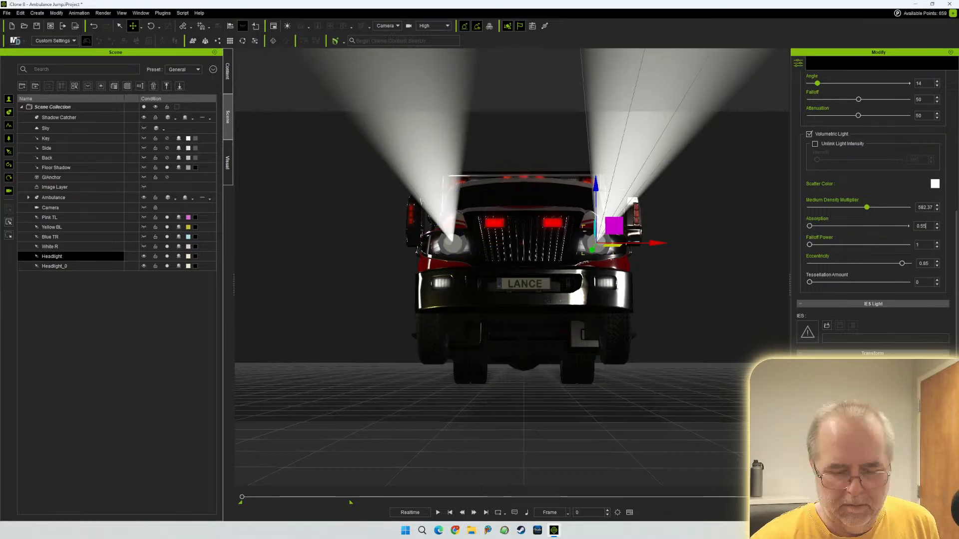
{"action": "key", "text": "Tab"}
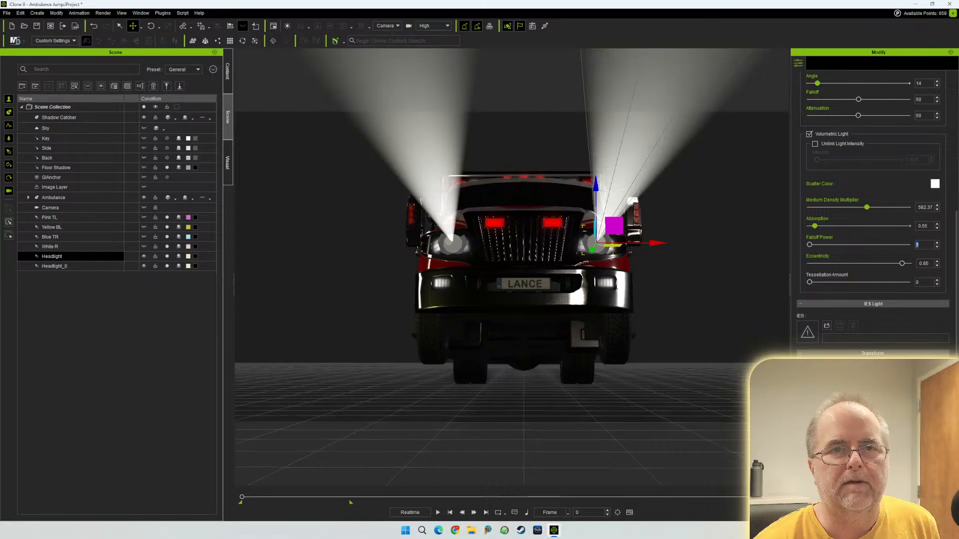
{"action": "type", "text": "6"}
{"action": "key", "text": "Tab"}
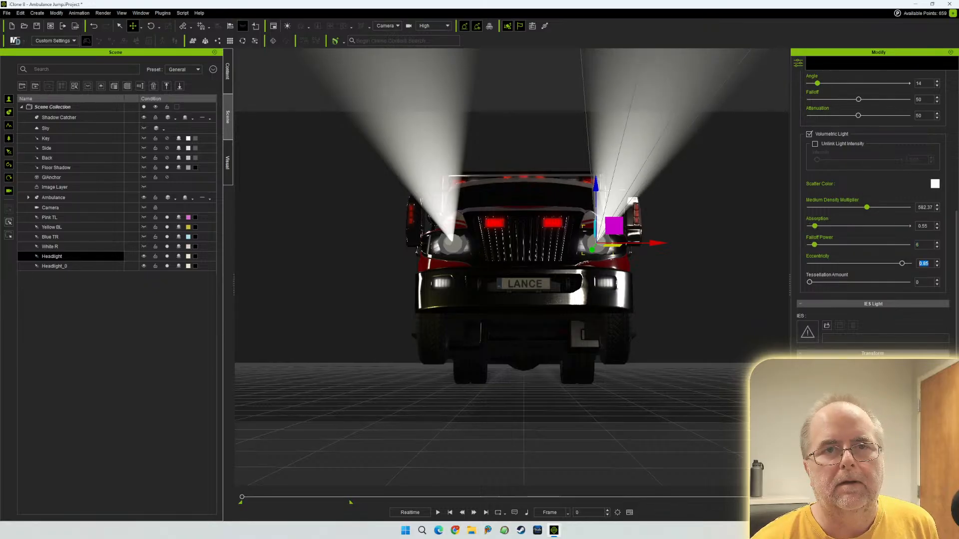
- Try different beam falloff and attenuation values on the original Headlight and undo both changes
{"action": "scroll", "coordinate": [874, 210], "scroll_direction": "up", "scroll_amount": 3}
{"action": "scroll", "coordinate": [874, 210], "scroll_direction": "up", "scroll_amount": 1}
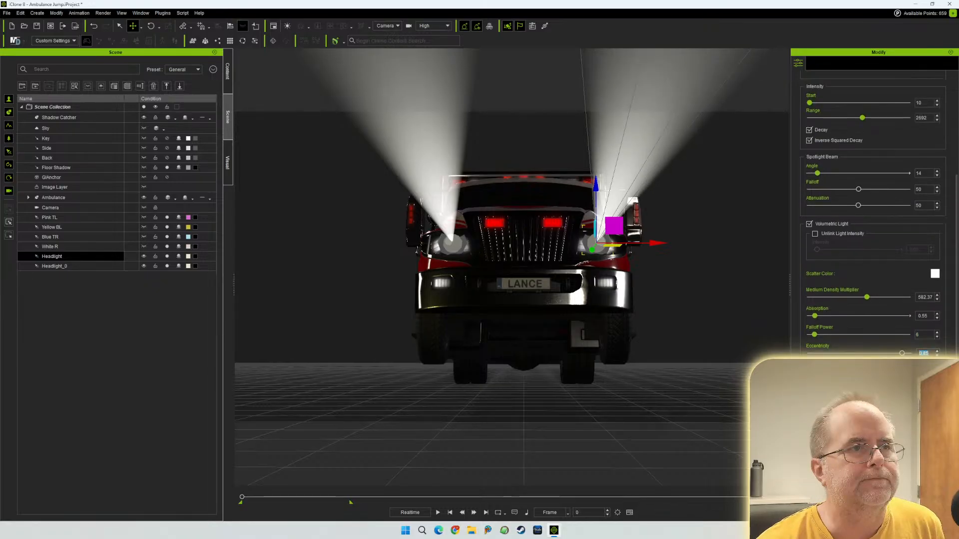
{"action": "scroll", "coordinate": [874, 209], "scroll_direction": "up", "scroll_amount": 1}
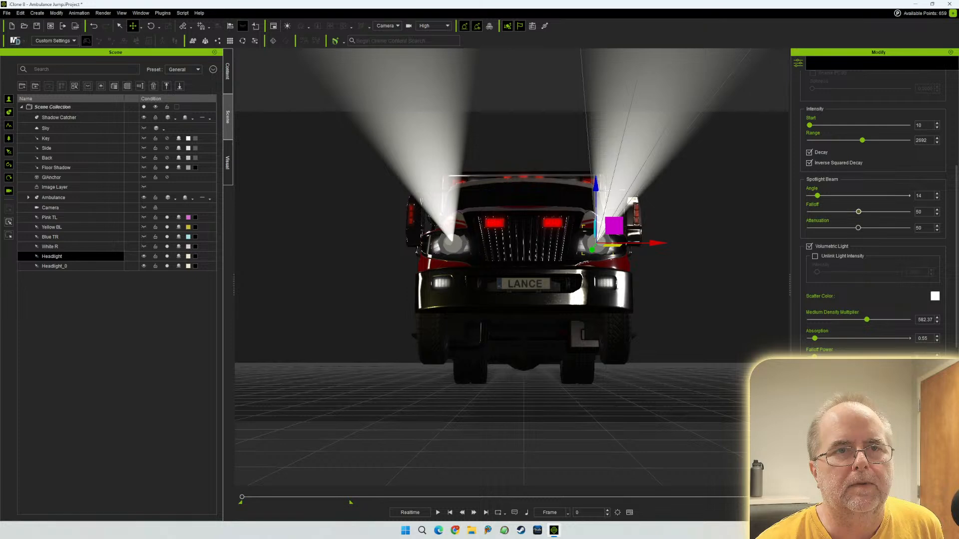
{"action": "mouse_move", "coordinate": [858, 211]}
{"action": "left_mouse_down"}
{"action": "mouse_move", "coordinate": [908, 212]}
{"action": "mouse_move", "coordinate": [850, 212]}
{"action": "mouse_move", "coordinate": [870, 211]}
{"action": "left_mouse_up"}
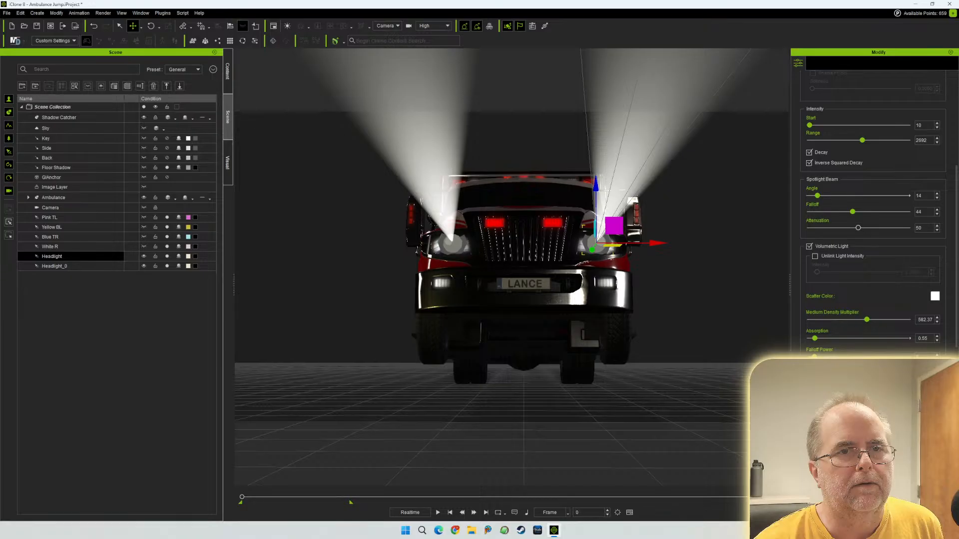
{"action": "key", "text": "ctrl+z"}
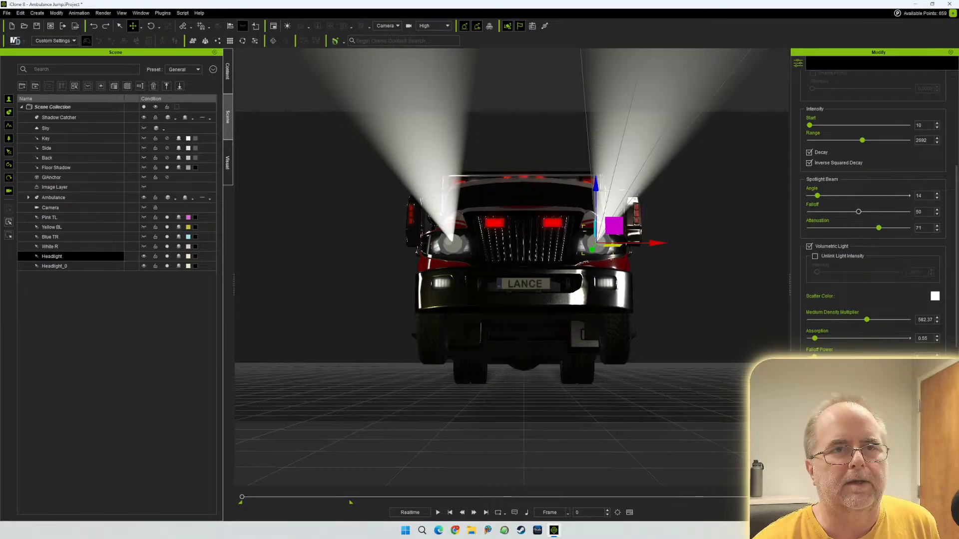
{"action": "left_click_drag", "start_coordinate": [858, 228], "coordinate": [893, 228]}
{"action": "left_click_drag", "start_coordinate": [815, 228], "coordinate": [881, 227]}
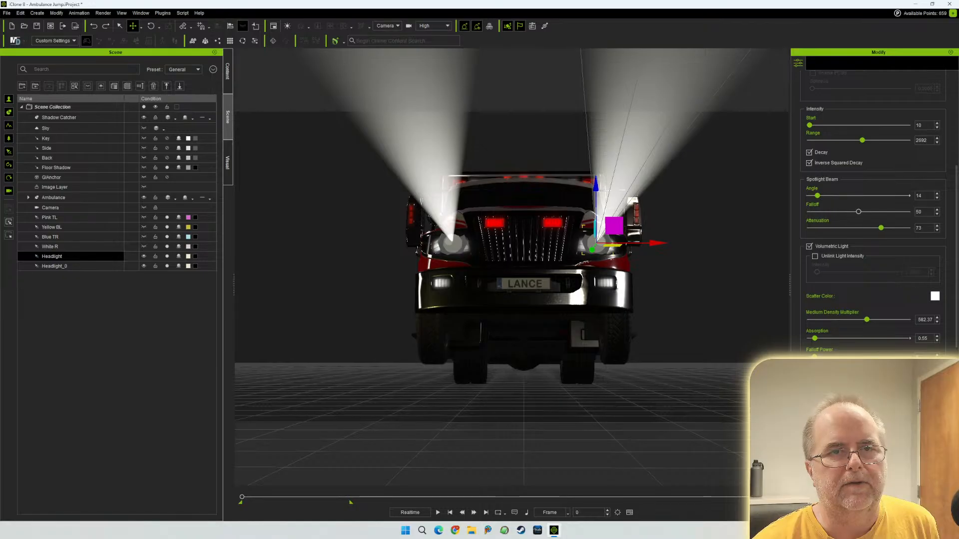
{"action": "key", "text": "ctrl+z"}
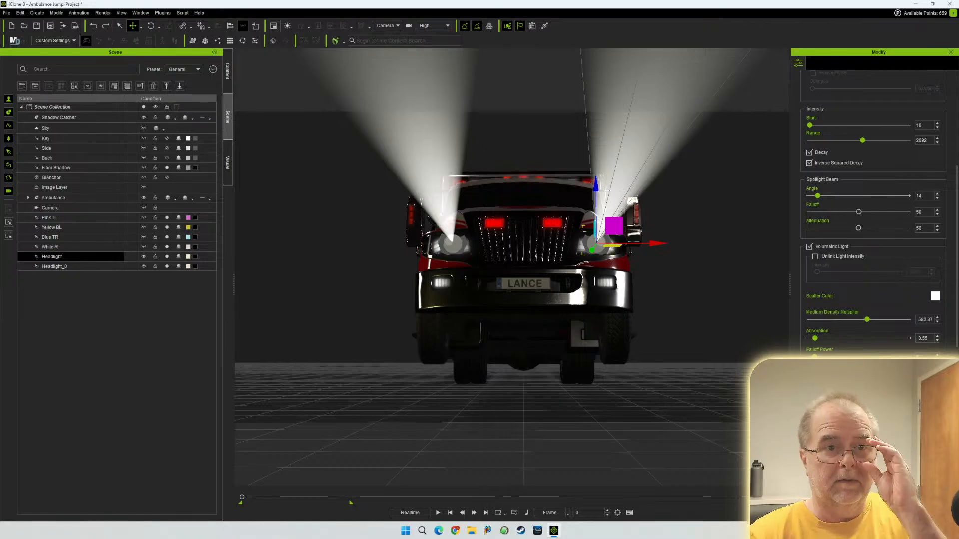
- Hide the viewport light icons of both Headlight and Headlight_0 while keeping the lights active
{"action": "scroll", "coordinate": [878, 213], "scroll_direction": "up", "scroll_amount": 5}
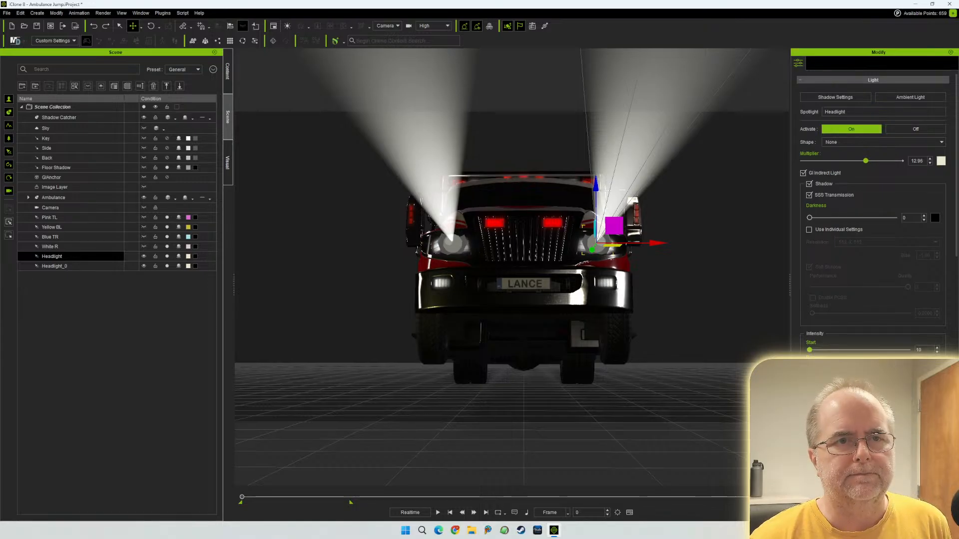
{"action": "left_click", "coordinate": [144, 256]}
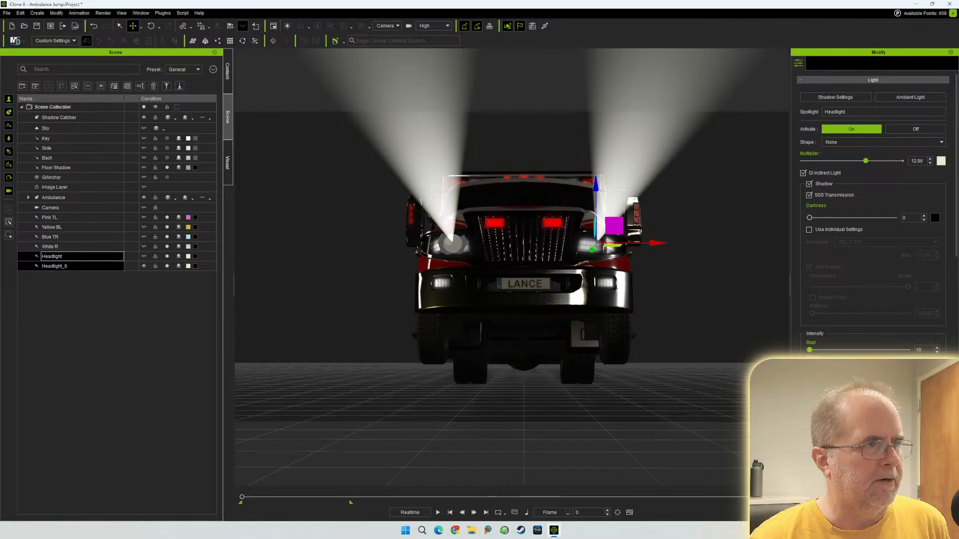
{"action": "left_click", "coordinate": [144, 265]}
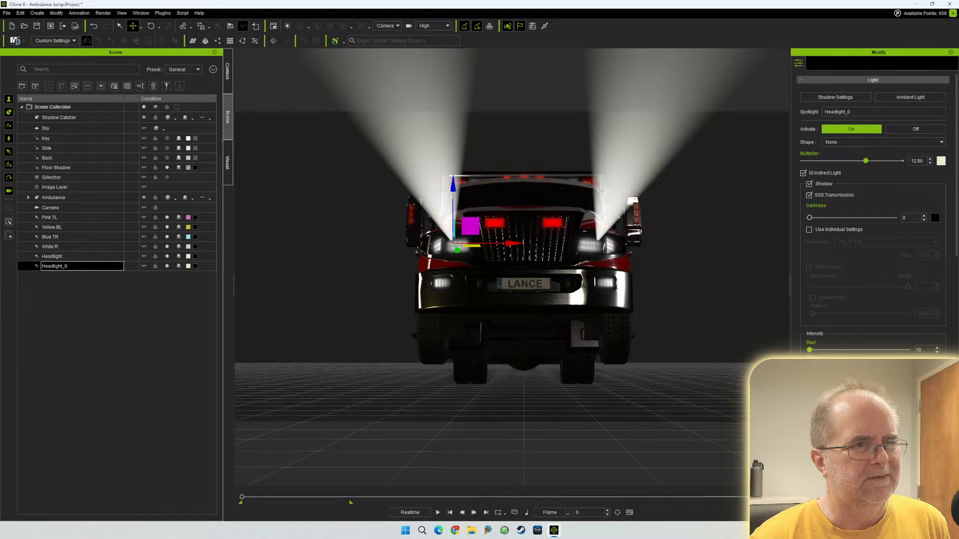
- Set Headlight_0's intensity start to 27 and move the light slightly down and inward onto its headlamp
{"action": "scroll", "coordinate": [873, 210], "scroll_direction": "down", "scroll_amount": 1}
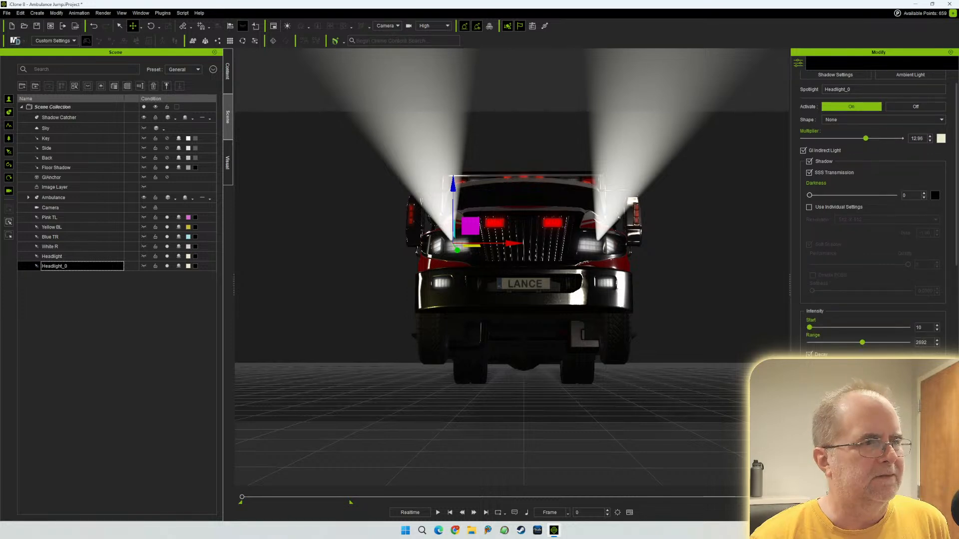
{"action": "scroll", "coordinate": [873, 210], "scroll_direction": "down", "scroll_amount": 9}
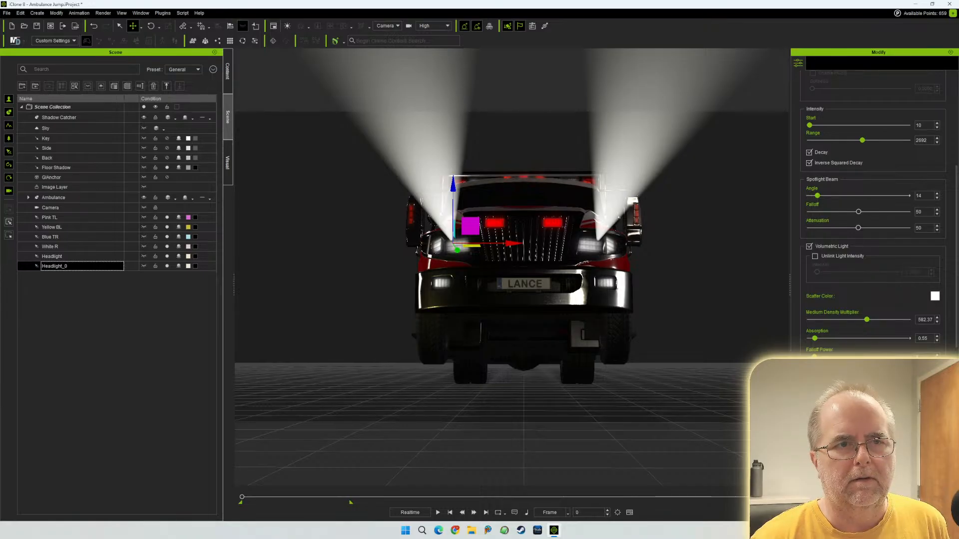
{"action": "scroll", "coordinate": [936, 195], "scroll_direction": "up", "scroll_amount": 3}
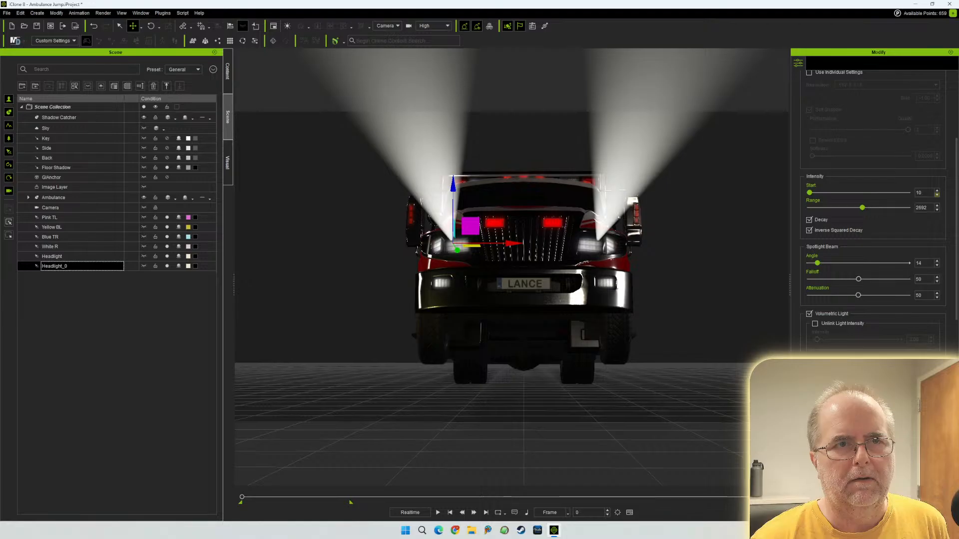
{"action": "left_click", "coordinate": [937, 191]}
{"action": "left_click", "coordinate": [937, 191]}
{"action": "left_click", "coordinate": [937, 191]}
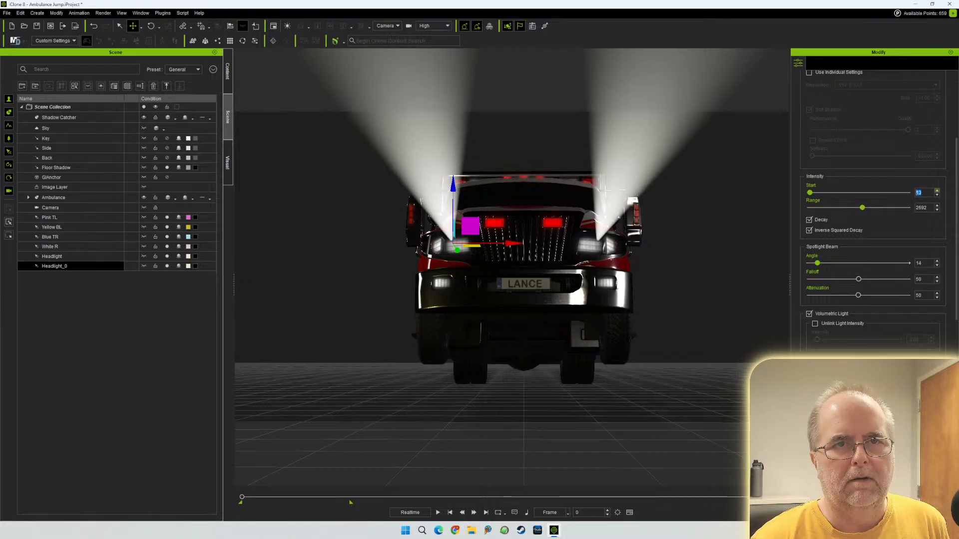
{"action": "left_click", "coordinate": [937, 191]}
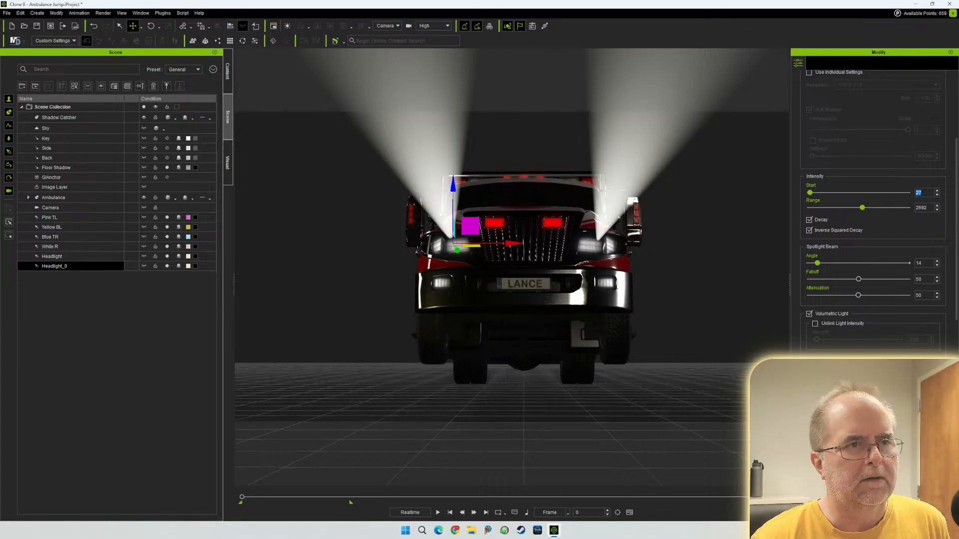
{"action": "left_click_drag", "start_coordinate": [453, 184], "coordinate": [453, 192]}
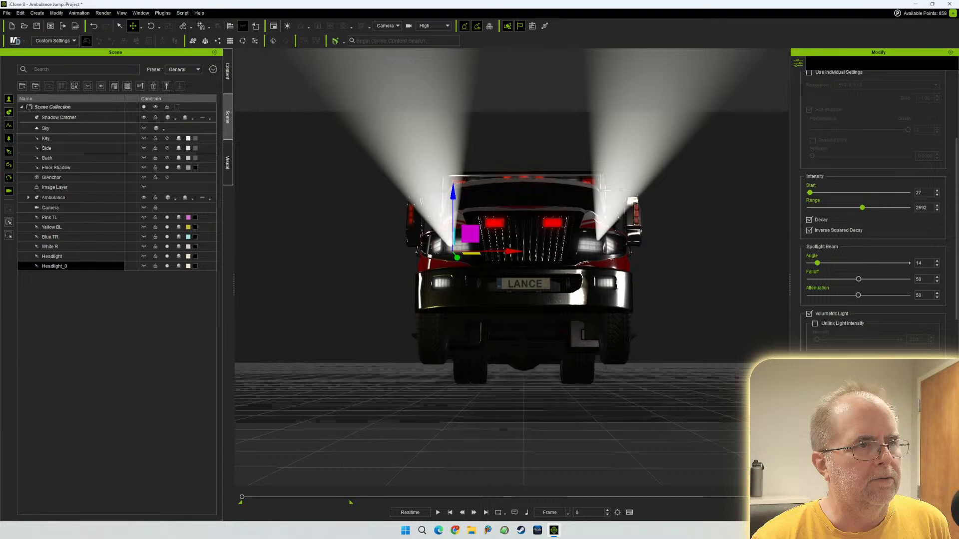
{"action": "left_click_drag", "start_coordinate": [513, 251], "coordinate": [519, 251]}
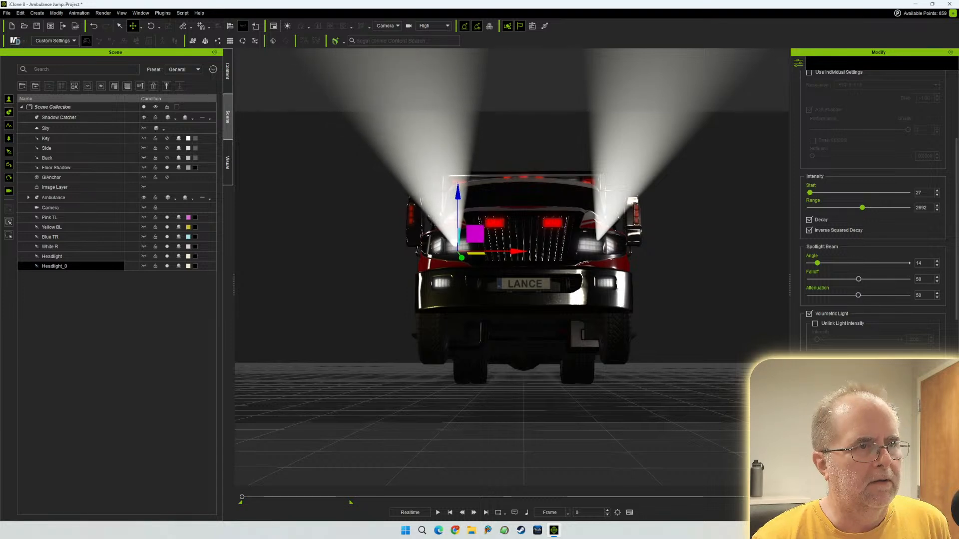
- Set the original Headlight's intensity start to 27 and move it slightly down and inward to match its twin
{"action": "left_click", "coordinate": [52, 257]}
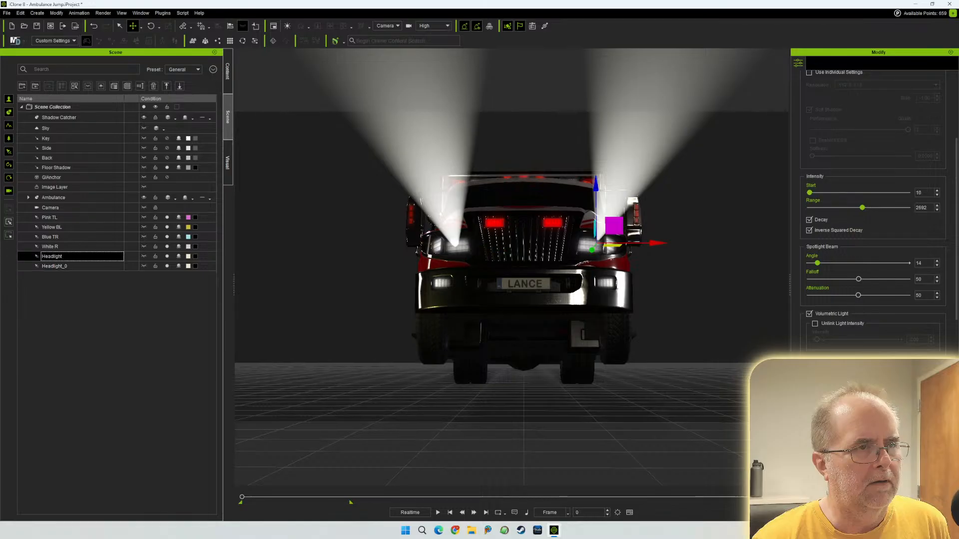
{"action": "double_click", "coordinate": [919, 193]}
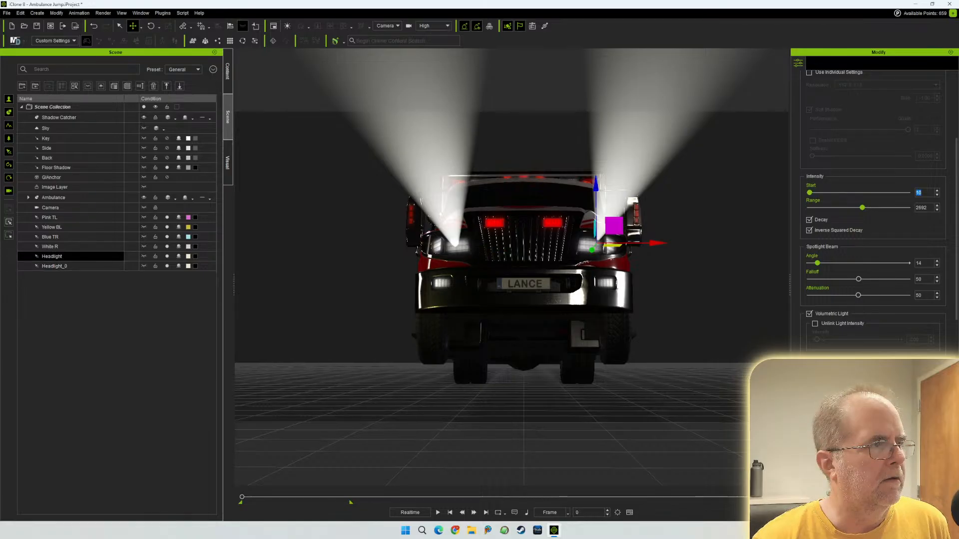
{"action": "type", "text": "27"}
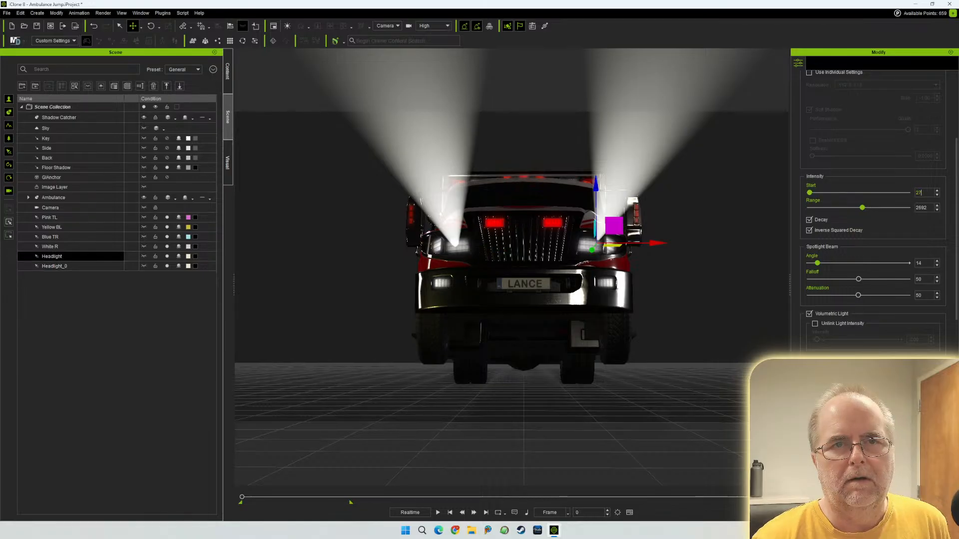
{"action": "left_click_drag", "start_coordinate": [596, 184], "coordinate": [595, 192]}
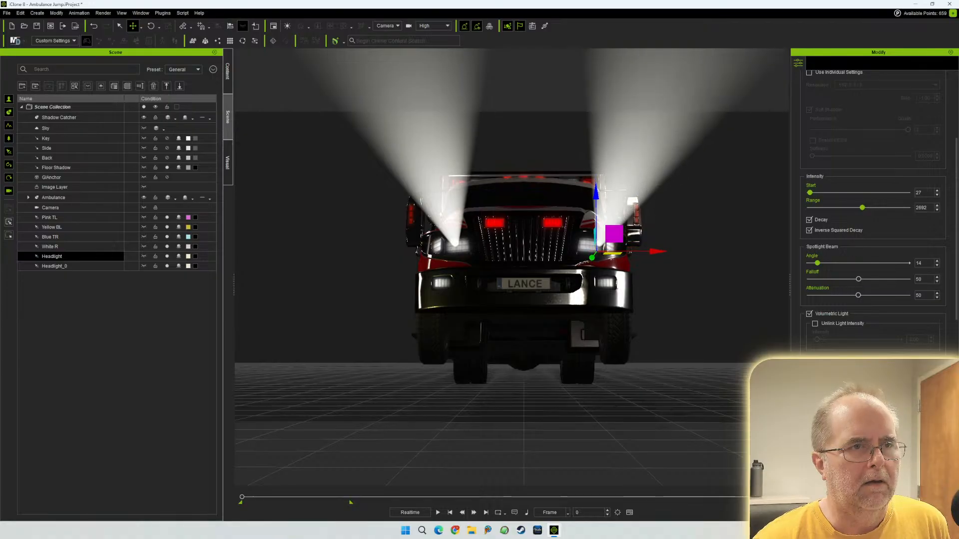
{"action": "left_click_drag", "start_coordinate": [656, 251], "coordinate": [646, 251]}
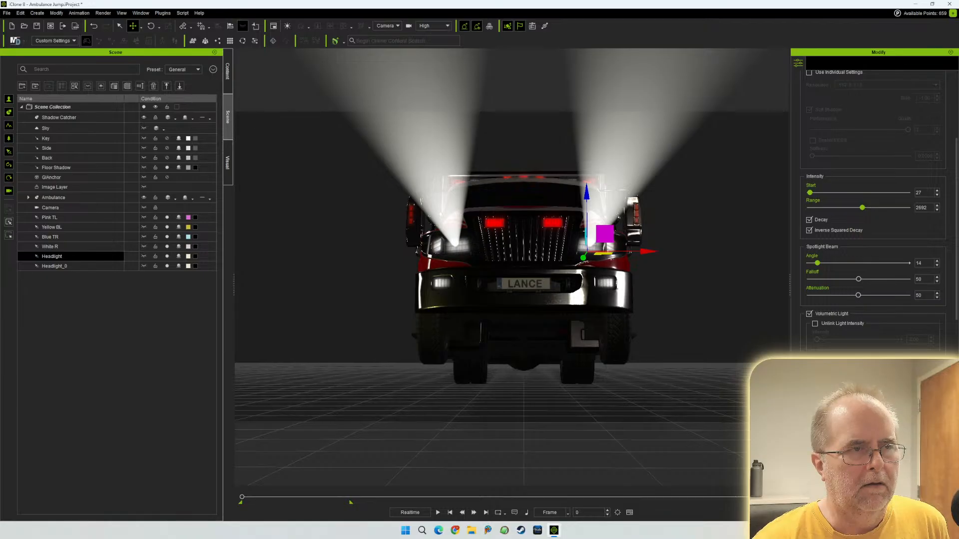
- Preview the headlight beams at frames 250 and 383 and review the Headlight's volumetric settings
{"action": "left_click_drag", "start_coordinate": [242, 497], "coordinate": [317, 497]}
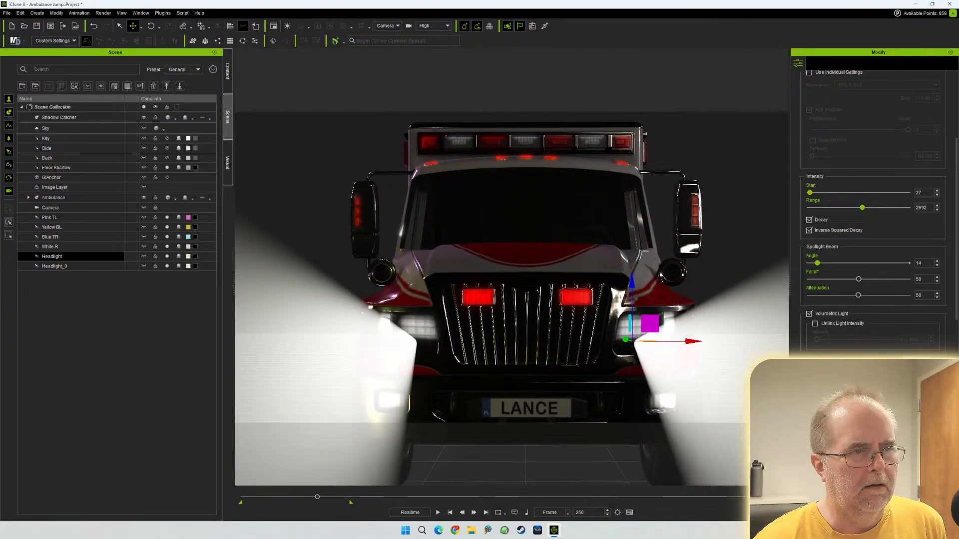
{"action": "scroll", "coordinate": [874, 210], "scroll_direction": "down", "scroll_amount": 5}
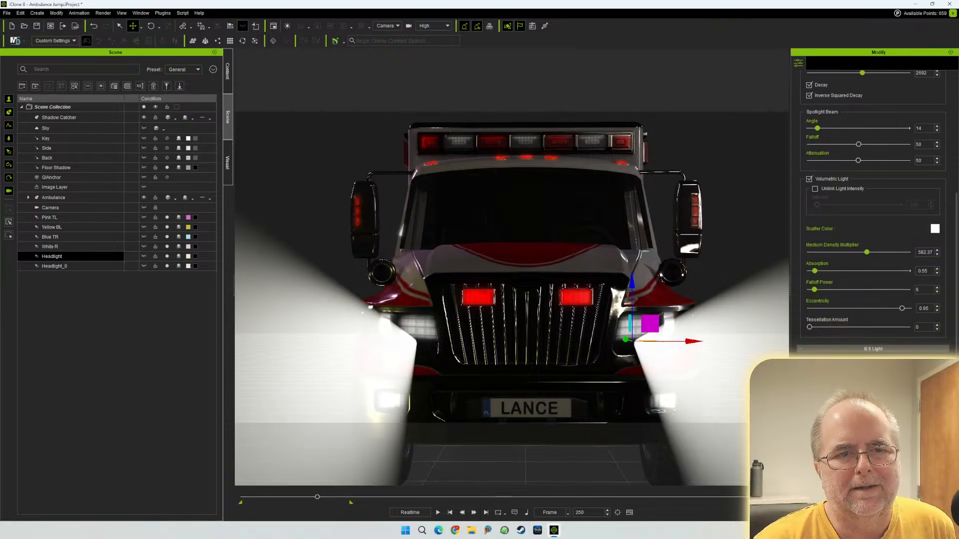
{"action": "scroll", "coordinate": [874, 210], "scroll_direction": "down", "scroll_amount": 3}
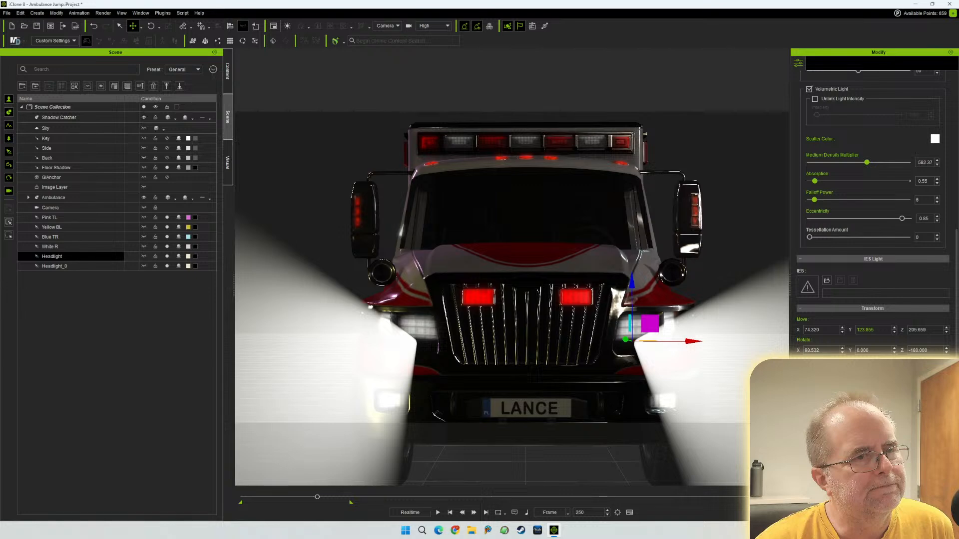
{"action": "scroll", "coordinate": [874, 210], "scroll_direction": "up", "scroll_amount": 3}
{"action": "scroll", "coordinate": [874, 210], "scroll_direction": "down", "scroll_amount": 3}
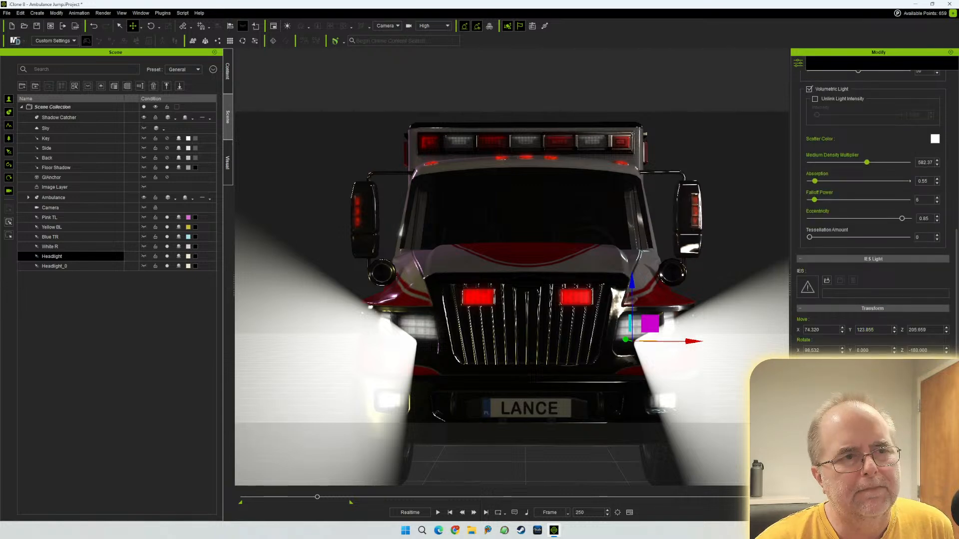
{"action": "left_click_drag", "start_coordinate": [317, 497], "coordinate": [349, 496]}
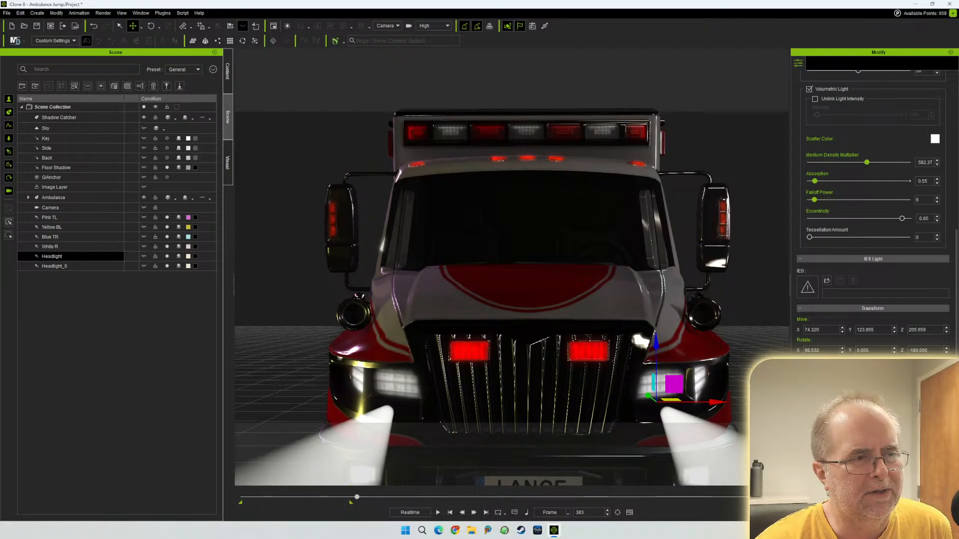
- At frame 153, widen the original Headlight's spotlight beam angle to 22
{"action": "left_click_drag", "start_coordinate": [357, 496], "coordinate": [287, 497]}
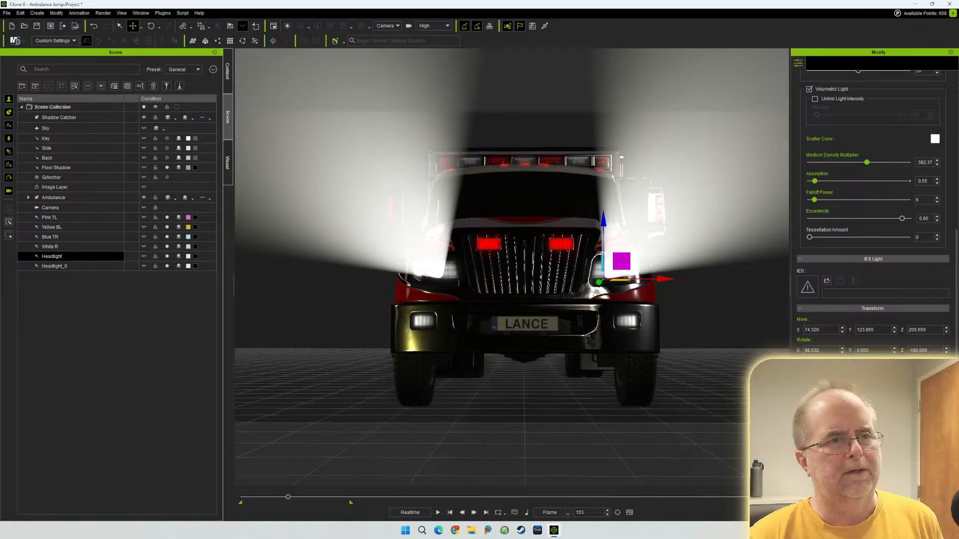
{"action": "scroll", "coordinate": [874, 200], "scroll_direction": "up", "scroll_amount": 5}
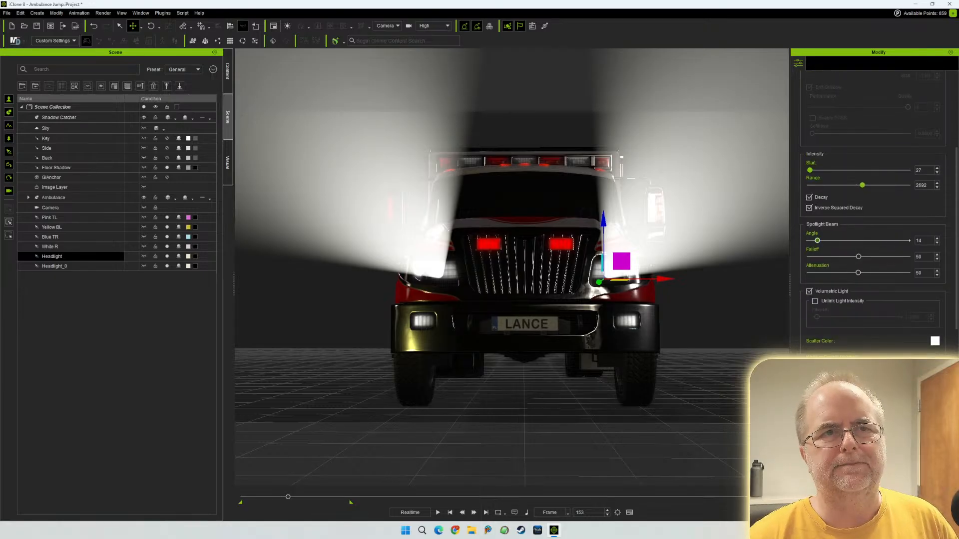
{"action": "left_click_drag", "start_coordinate": [818, 240], "coordinate": [823, 240]}
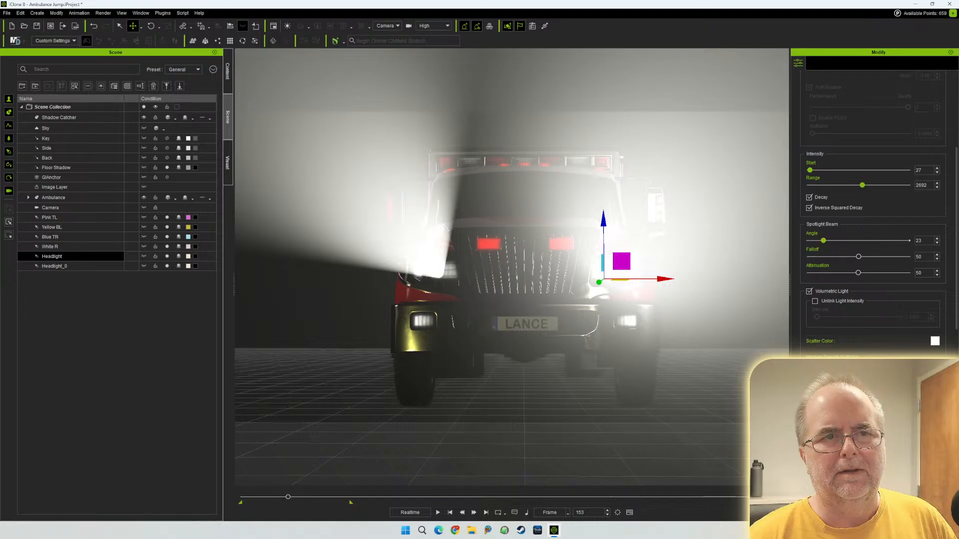
{"action": "left_click", "coordinate": [937, 243]}
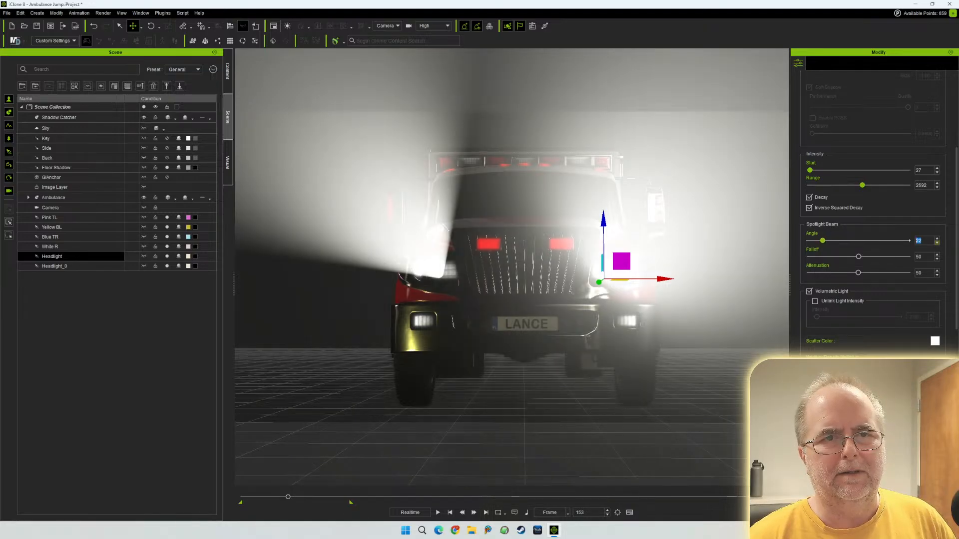
- Set Headlight_0's spotlight beam angle to 21 at frame 153
{"action": "left_click", "coordinate": [54, 266]}
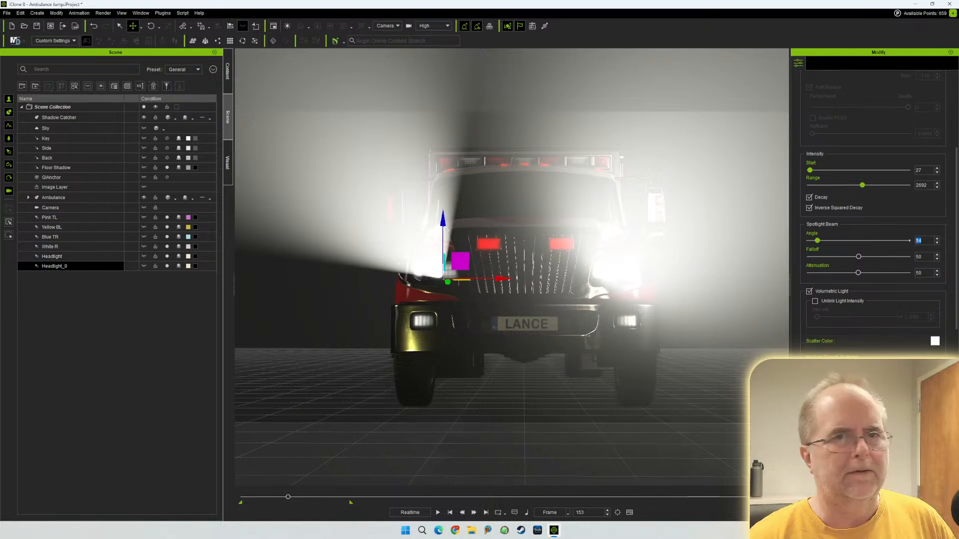
{"action": "type", "text": "21"}
{"action": "key", "text": "Tab"}
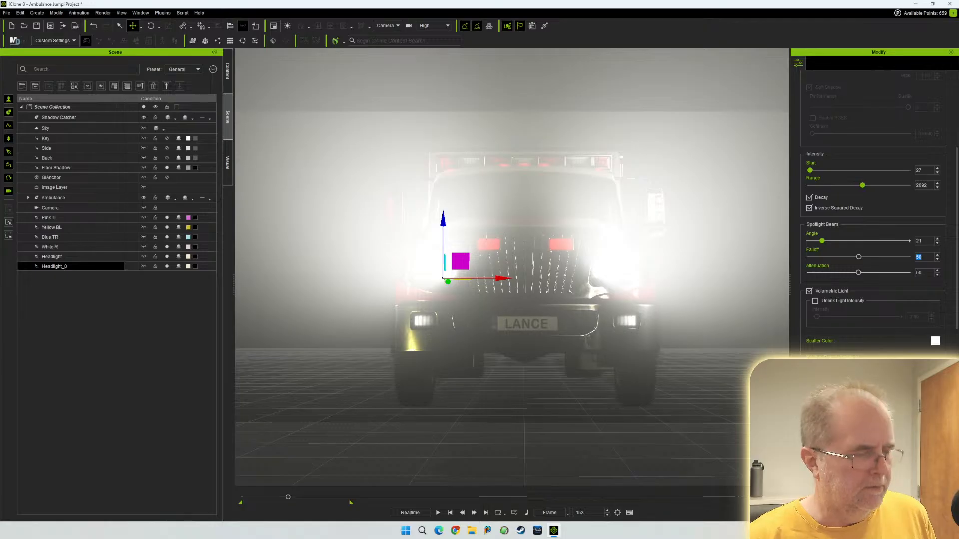
- Review how the beams change up to frame 387, return to frame 0 and check Headlight_0's volumetric light option
{"action": "left_click_drag", "start_coordinate": [288, 497], "coordinate": [358, 497]}
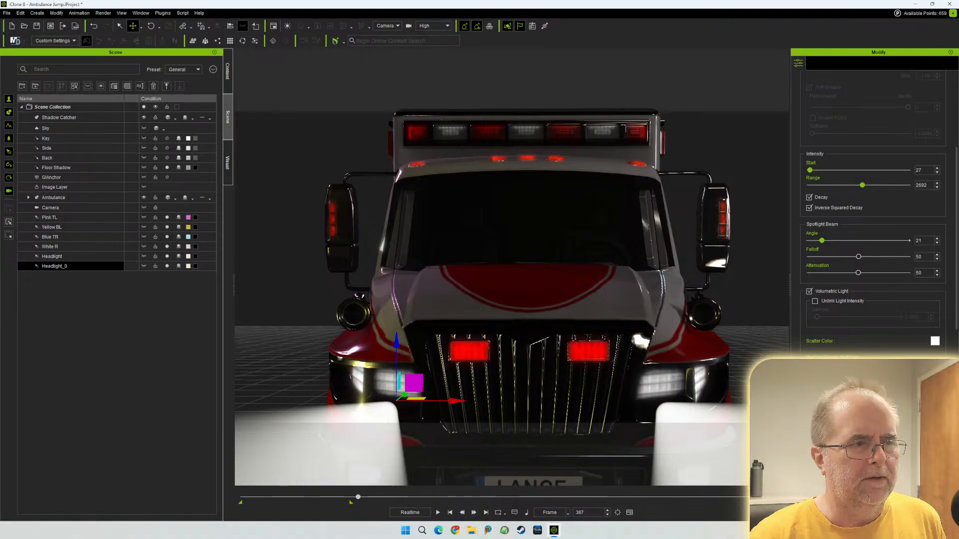
{"action": "left_click_drag", "start_coordinate": [358, 497], "coordinate": [242, 497]}
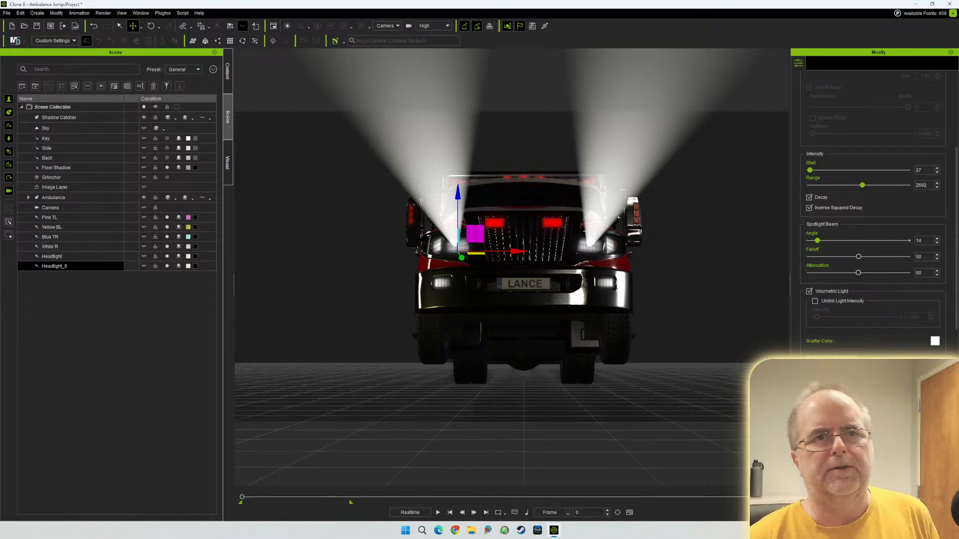
{"action": "left_click", "coordinate": [809, 291]}
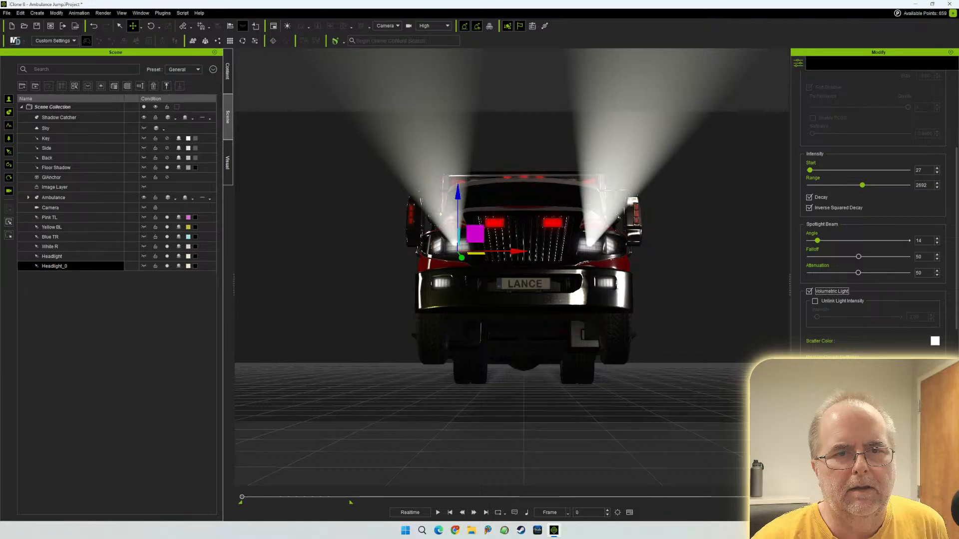
{"action": "mouse_move", "coordinate": [242, 497]}
{"action": "left_mouse_down"}
{"action": "mouse_move", "coordinate": [334, 497]}
{"action": "mouse_move", "coordinate": [241, 497]}
{"action": "left_mouse_up"}
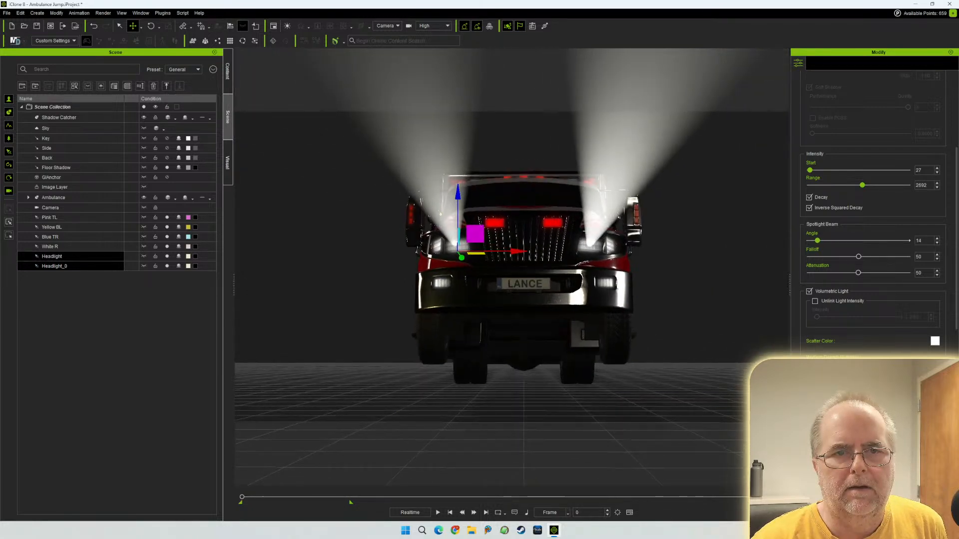
- Play the animation to frame 217 and add a Transform key for the original Headlight there in the timeline
{"action": "left_click", "coordinate": [52, 257]}
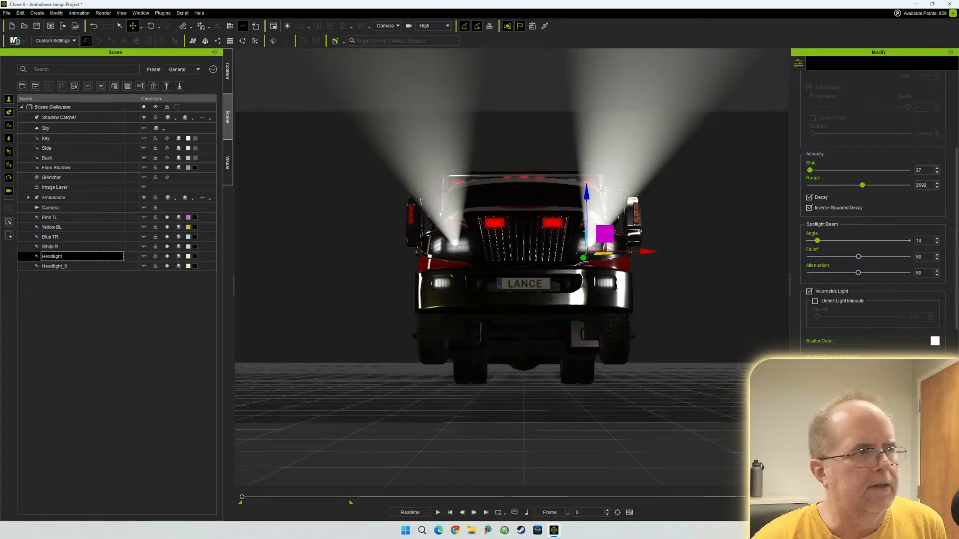
{"action": "key", "text": "Return"}
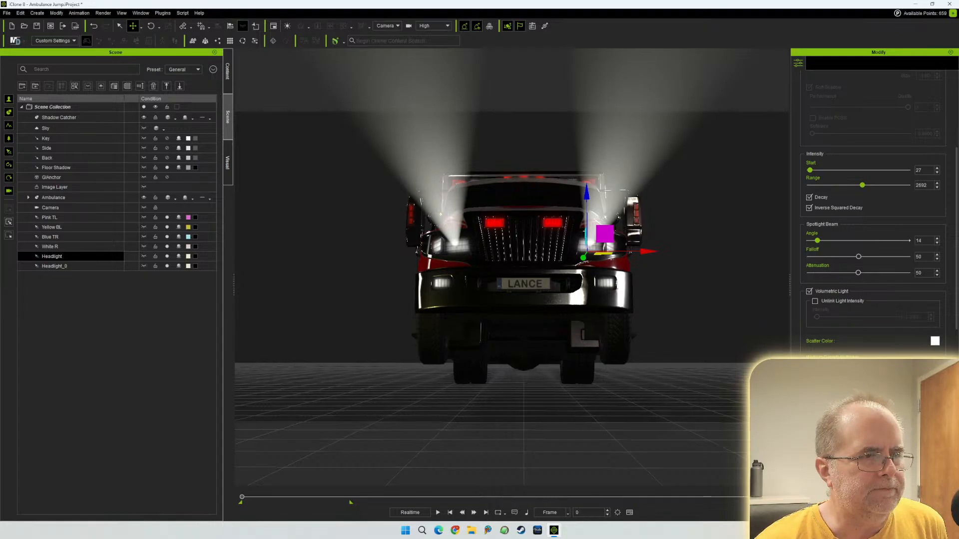
{"action": "key", "text": "space"}
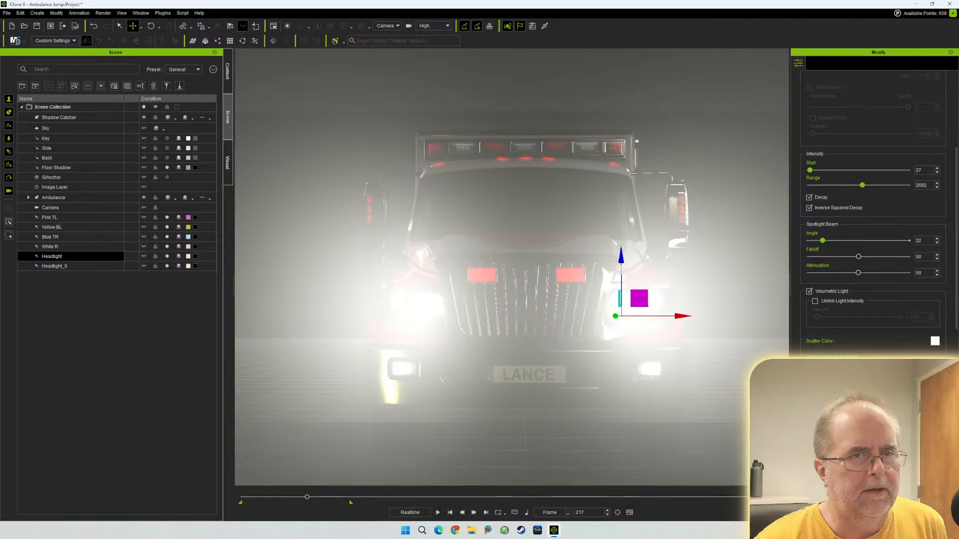
{"action": "key", "text": "F3"}
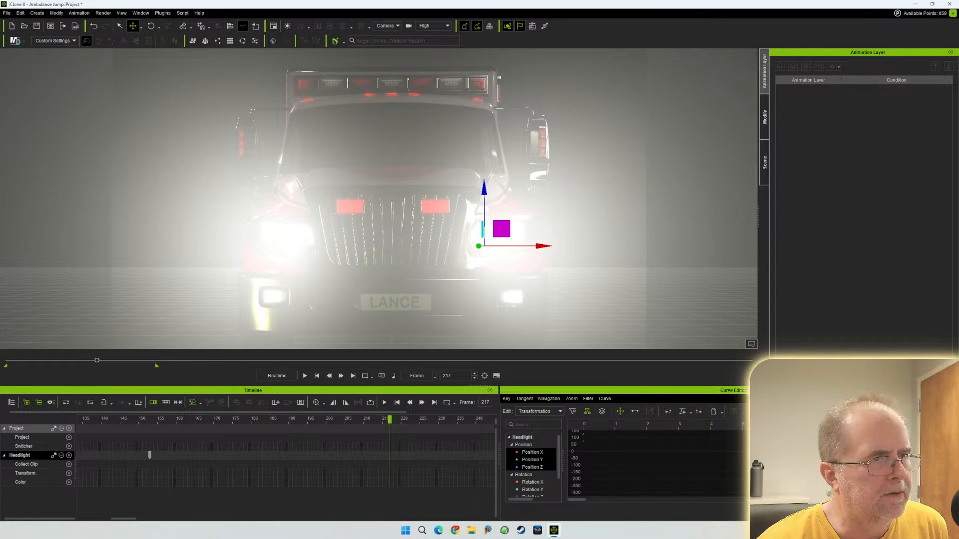
{"action": "double_click", "coordinate": [390, 473]}
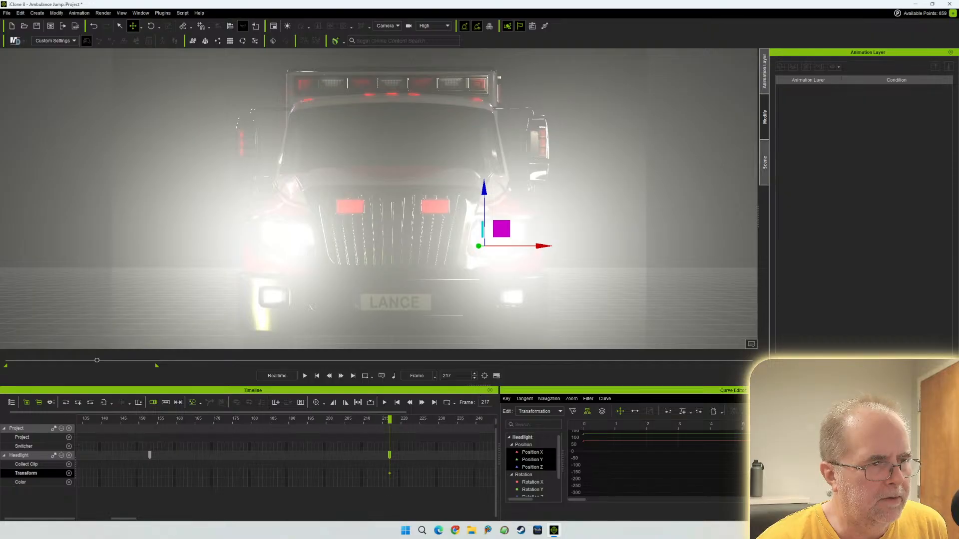
- Add a Transform key for Headlight_0 at frame 217 and reselect the original Headlight
{"action": "left_click", "coordinate": [764, 163]}
{"action": "left_click", "coordinate": [839, 266]}
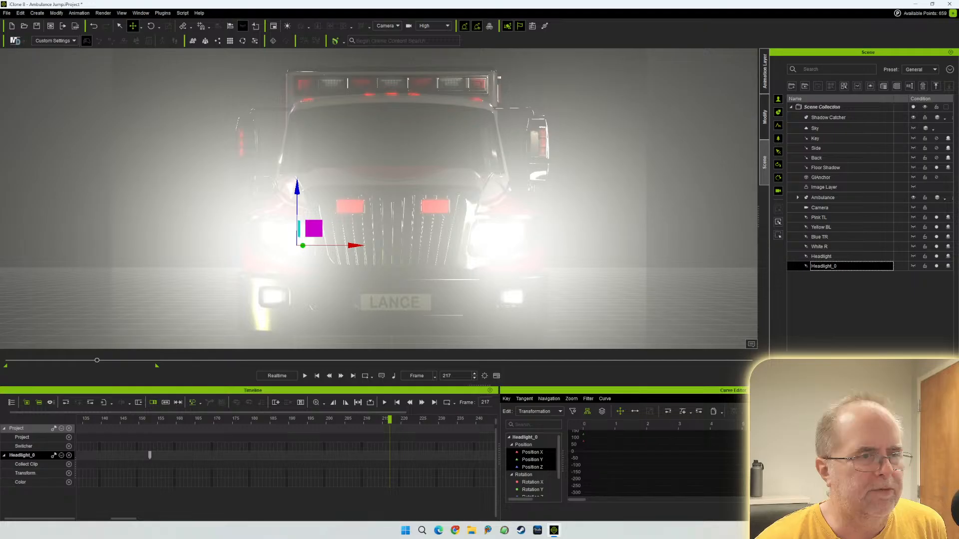
{"action": "double_click", "coordinate": [389, 473]}
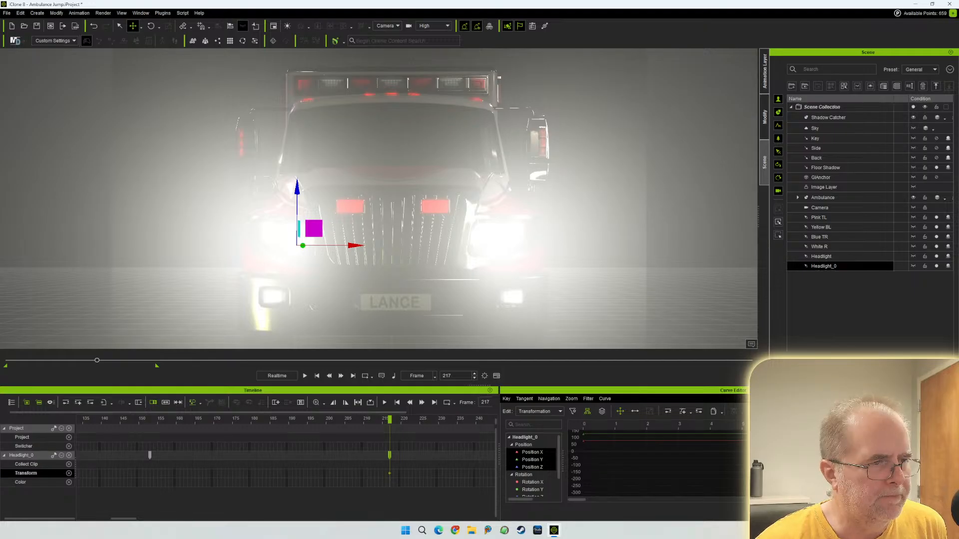
{"action": "left_click", "coordinate": [822, 257]}
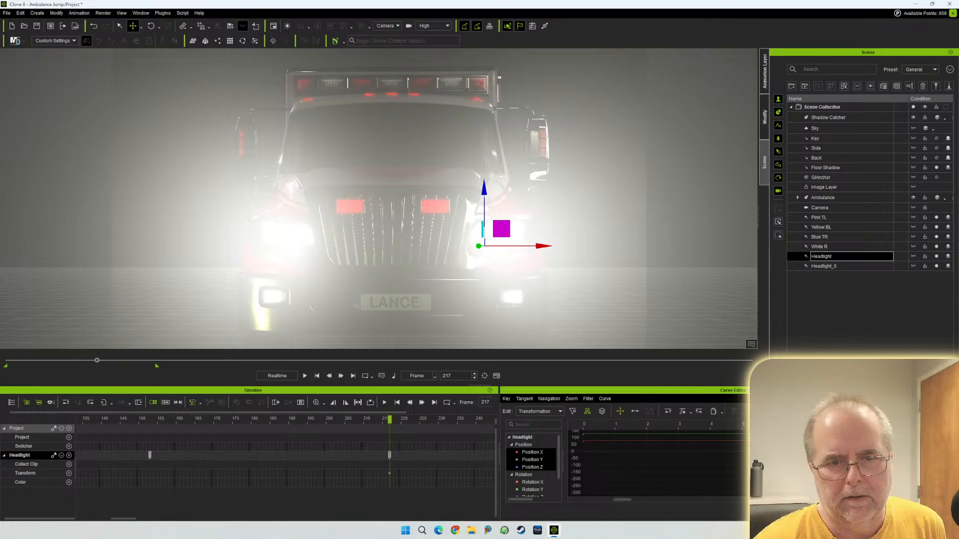
- At the animation's last frame, raise the original Headlight spotlight to a link offset Z of about 119.8
{"action": "left_click_drag", "start_coordinate": [390, 420], "coordinate": [442, 420]}
{"action": "left_click_drag", "start_coordinate": [103, 360], "coordinate": [155, 360]}
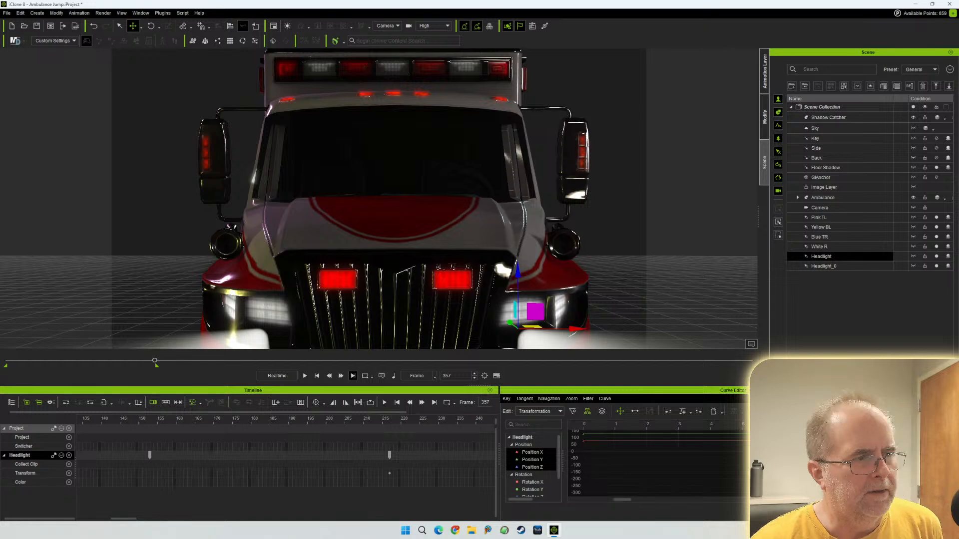
{"action": "left_click", "coordinate": [352, 375]}
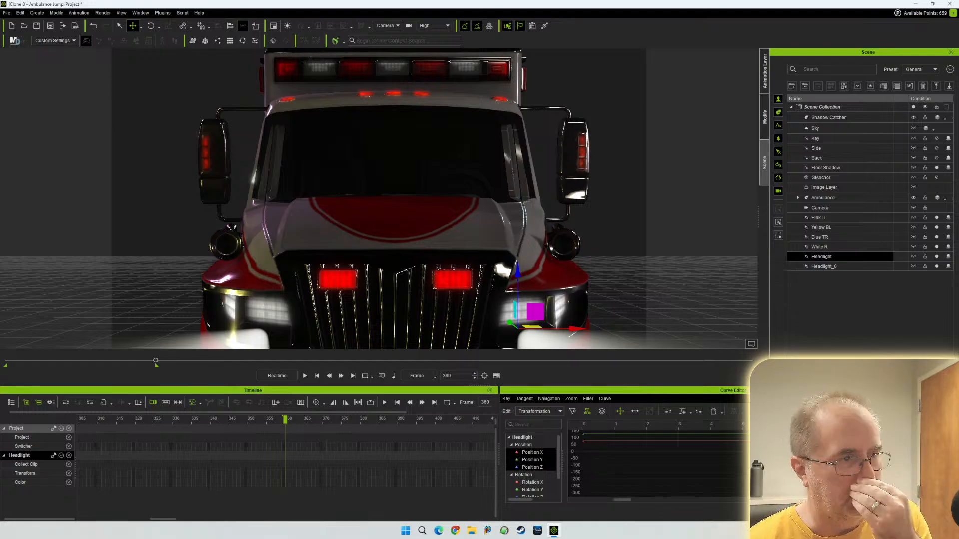
{"action": "left_click", "coordinate": [764, 117]}
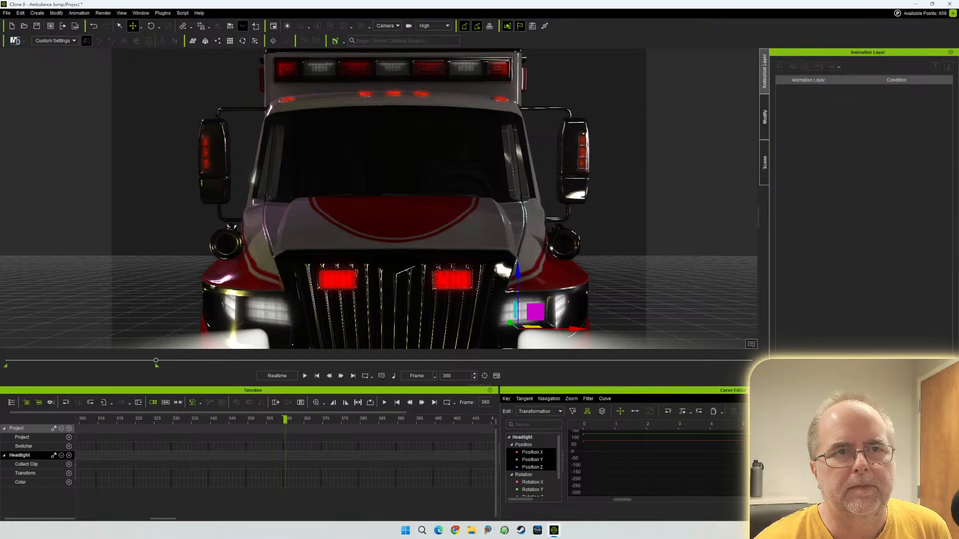
{"action": "left_click", "coordinate": [764, 163]}
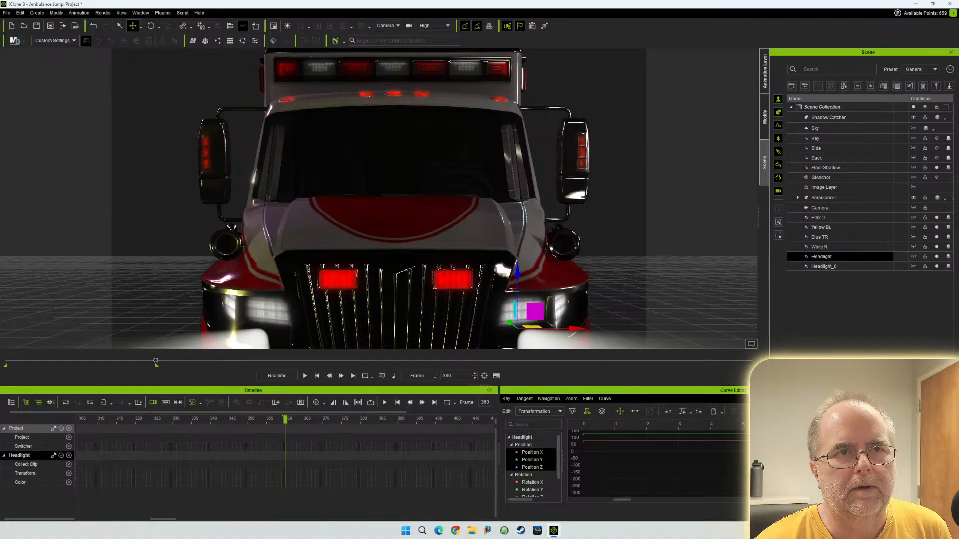
{"action": "left_click", "coordinate": [764, 117]}
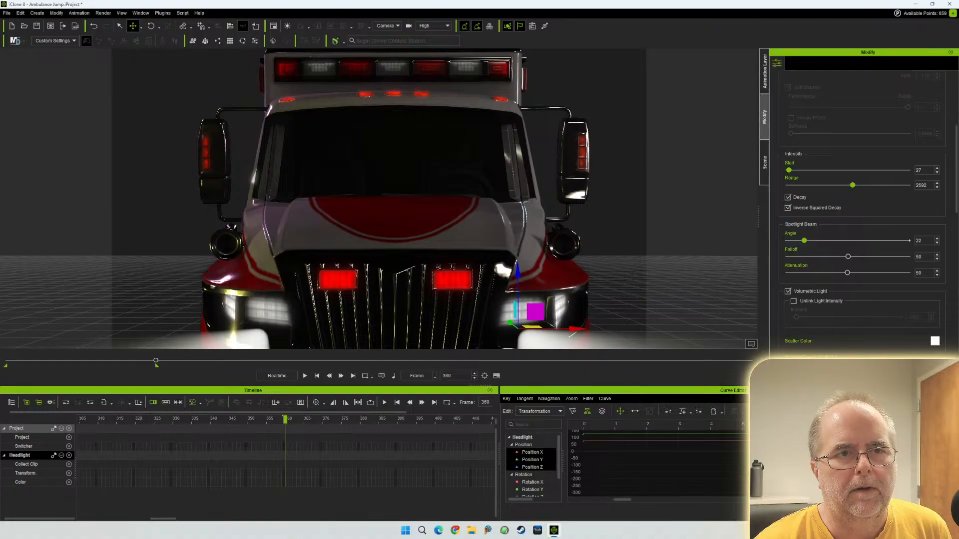
{"action": "scroll", "coordinate": [862, 210], "scroll_direction": "up", "scroll_amount": 8}
{"action": "scroll", "coordinate": [862, 210], "scroll_direction": "down", "scroll_amount": 11}
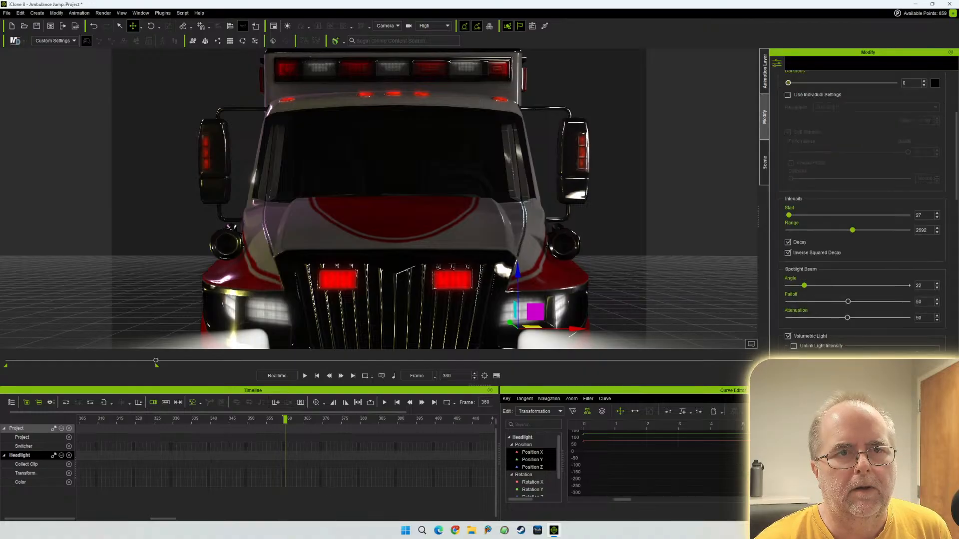
{"action": "scroll", "coordinate": [862, 210], "scroll_direction": "down", "scroll_amount": 10}
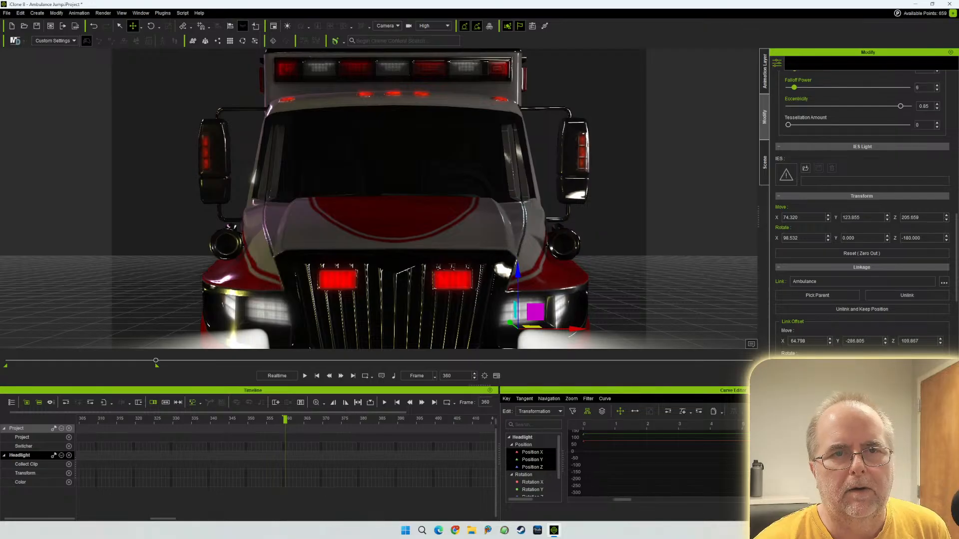
{"action": "left_click_drag", "start_coordinate": [518, 272], "coordinate": [517, 252]}
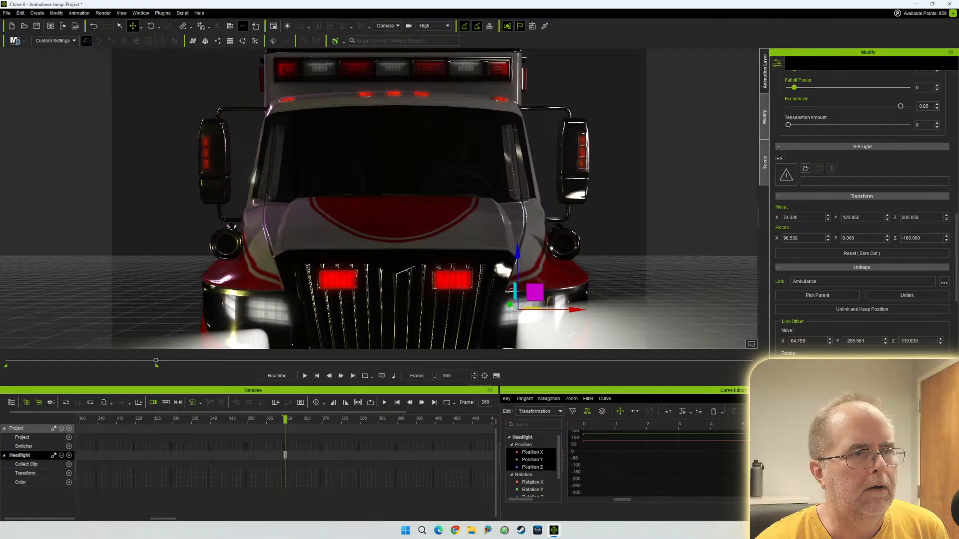
- Raise Headlight_0 at the last frame to about the same height as the original Headlight
{"action": "left_click", "coordinate": [764, 162]}
{"action": "left_click", "coordinate": [824, 265]}
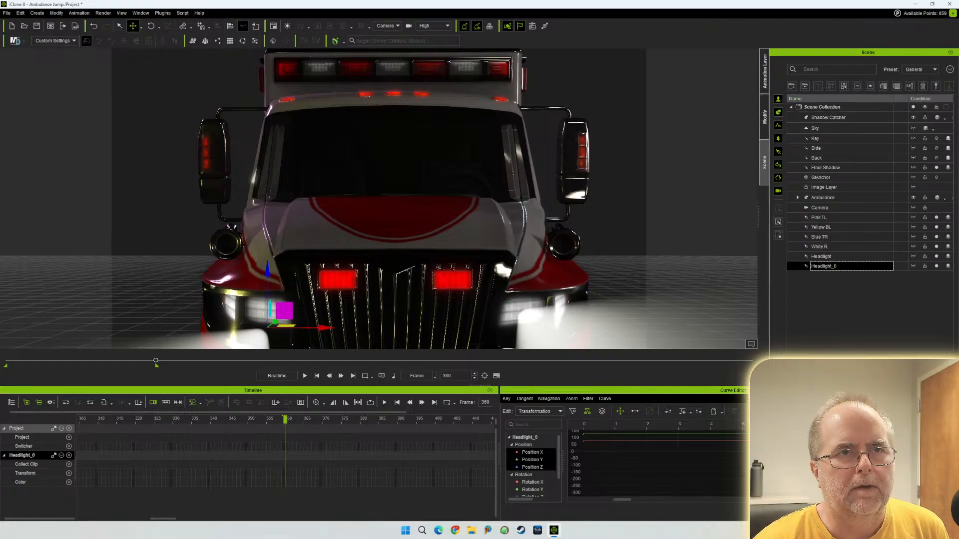
{"action": "left_click_drag", "start_coordinate": [268, 270], "coordinate": [268, 252]}
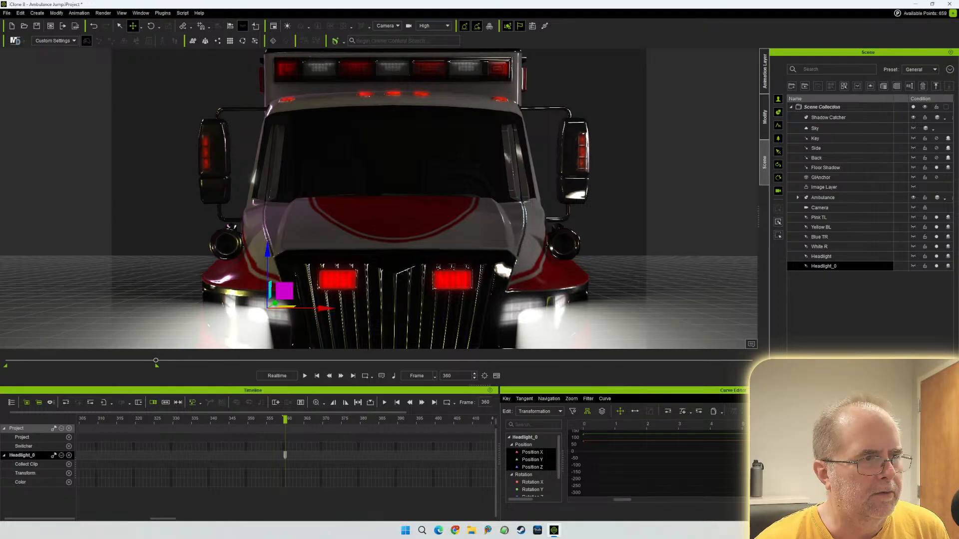
- Rotate Headlight_0 and the original Headlight at the last frame so both beams tilt slightly upward toward the camera
{"action": "key", "text": "e"}
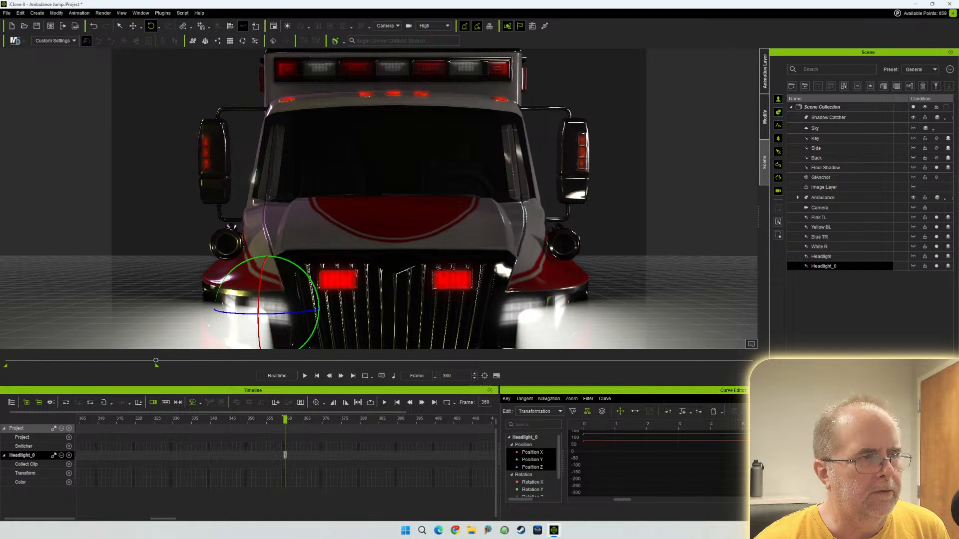
{"action": "left_click_drag", "start_coordinate": [258, 300], "coordinate": [258, 293]}
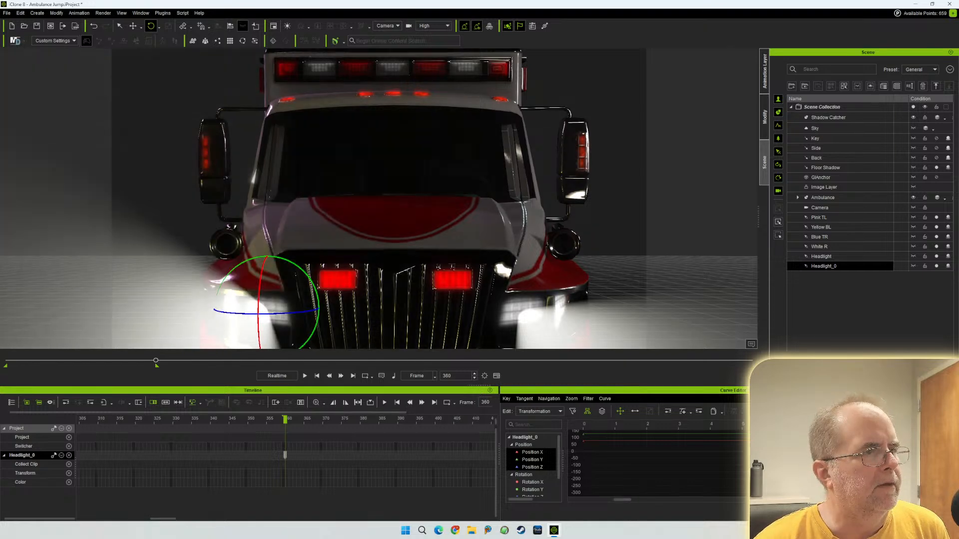
{"action": "key", "text": "ctrl+z"}
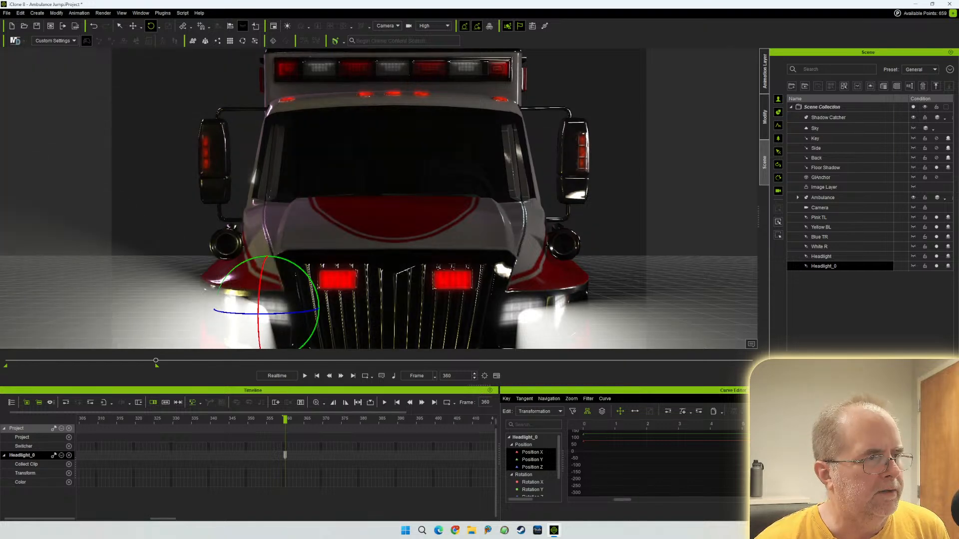
{"action": "key", "text": "ctrl+y"}
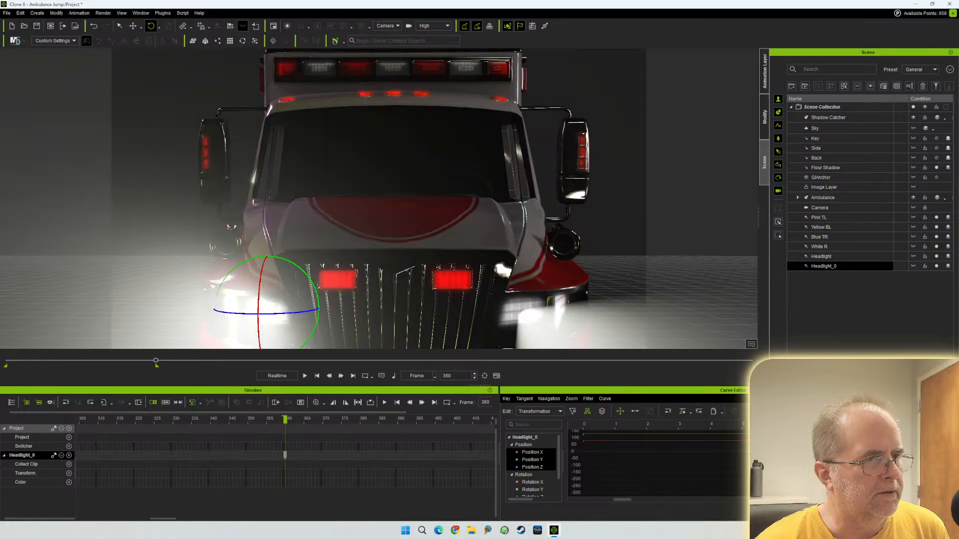
{"action": "key", "text": "ctrl+y"}
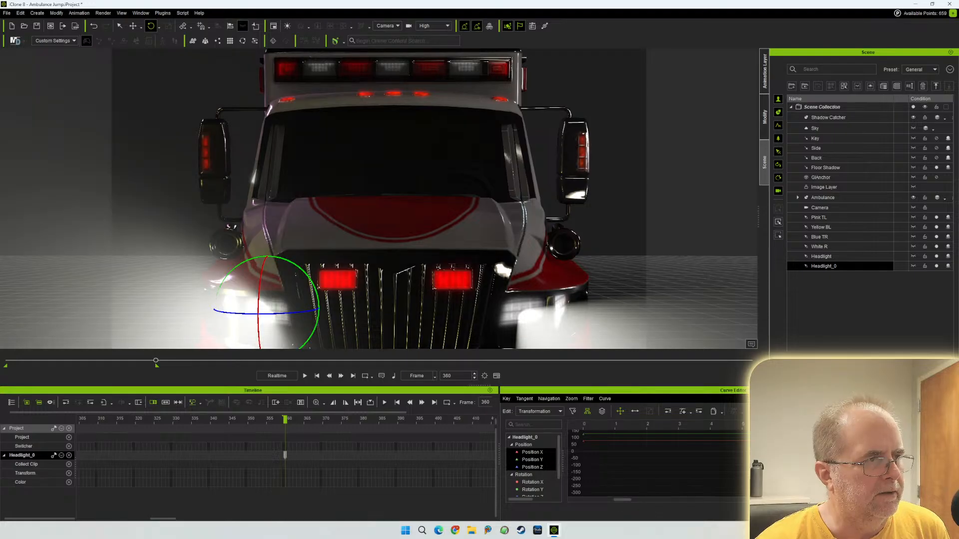
{"action": "left_click", "coordinate": [821, 256]}
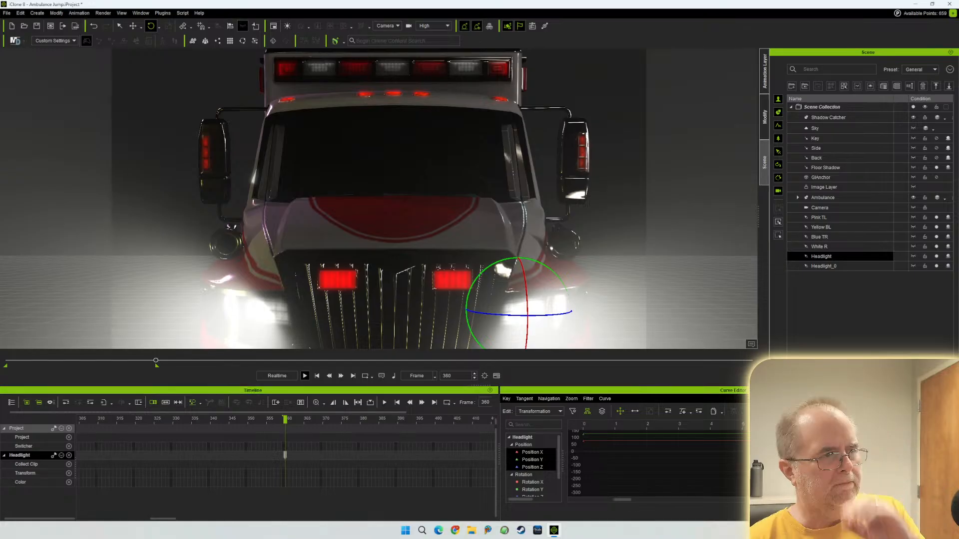
- Return to frame 0, clear the selection, play the animation back and save the project
{"action": "left_click", "coordinate": [317, 375]}
{"action": "key", "text": "Escape"}
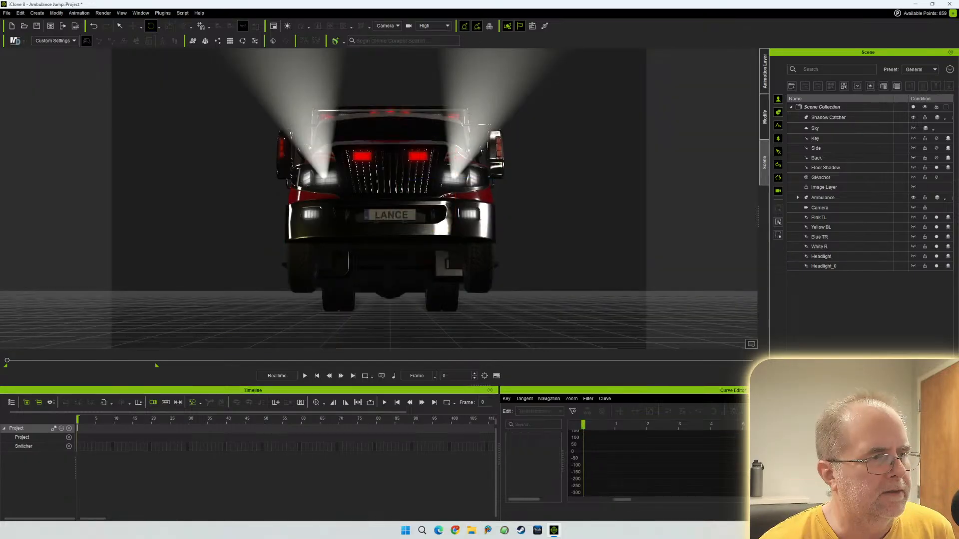
{"action": "key", "text": "space"}
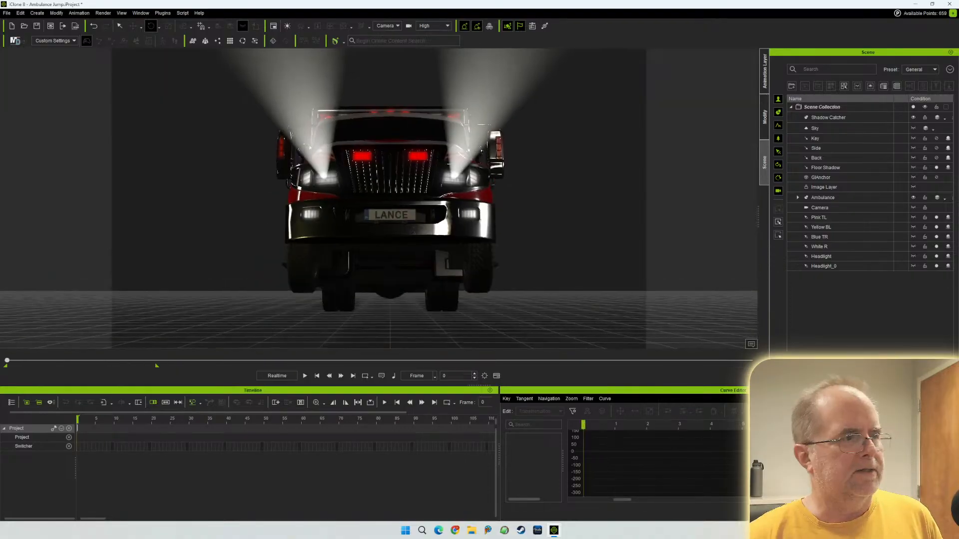
{"action": "key", "text": "ctrl+s"}
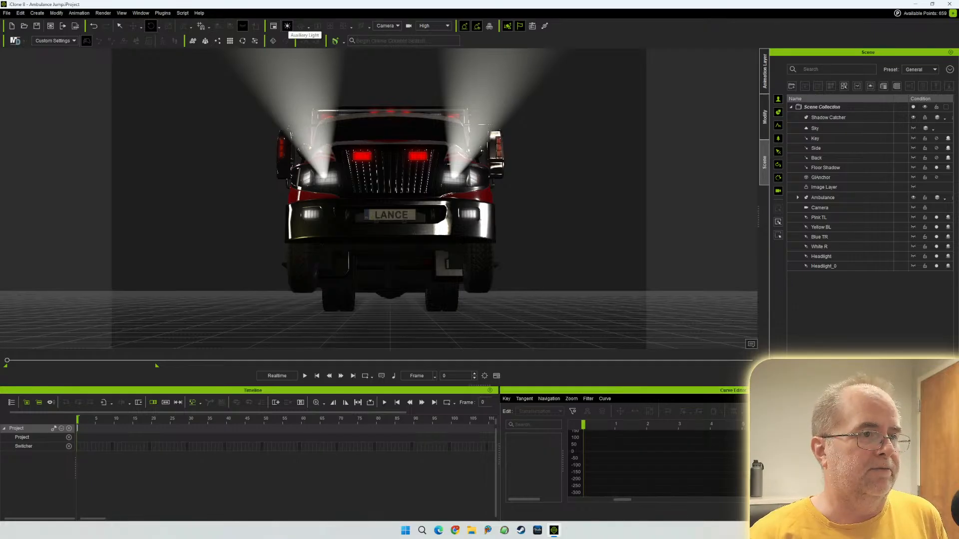
- Turn on the auxiliary light and switch to the Preview camera, framing the whole ambulance with free floor space beside it
{"action": "left_click", "coordinate": [287, 26]}
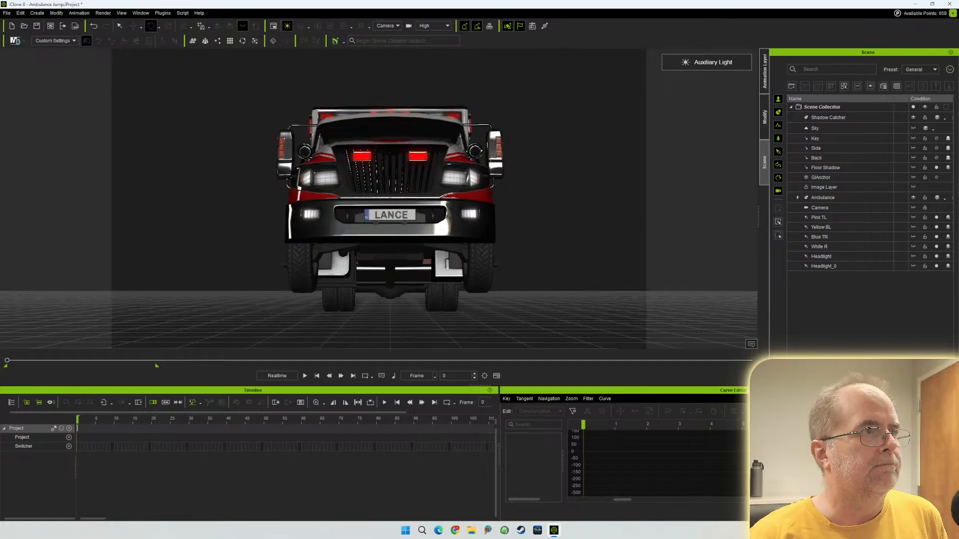
{"action": "left_click", "coordinate": [388, 25]}
{"action": "left_click", "coordinate": [388, 33]}
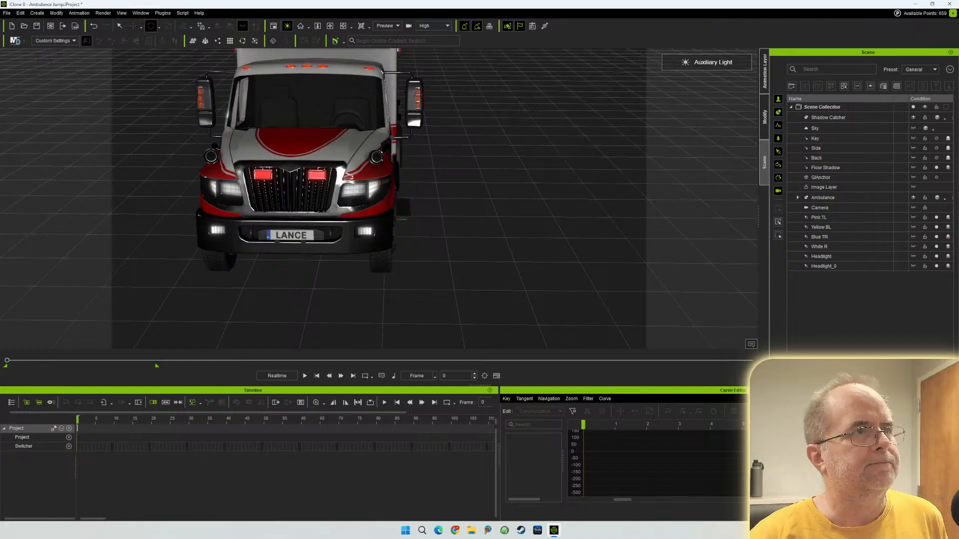
{"action": "scroll", "coordinate": [364, 180], "scroll_direction": "down", "scroll_amount": 3}
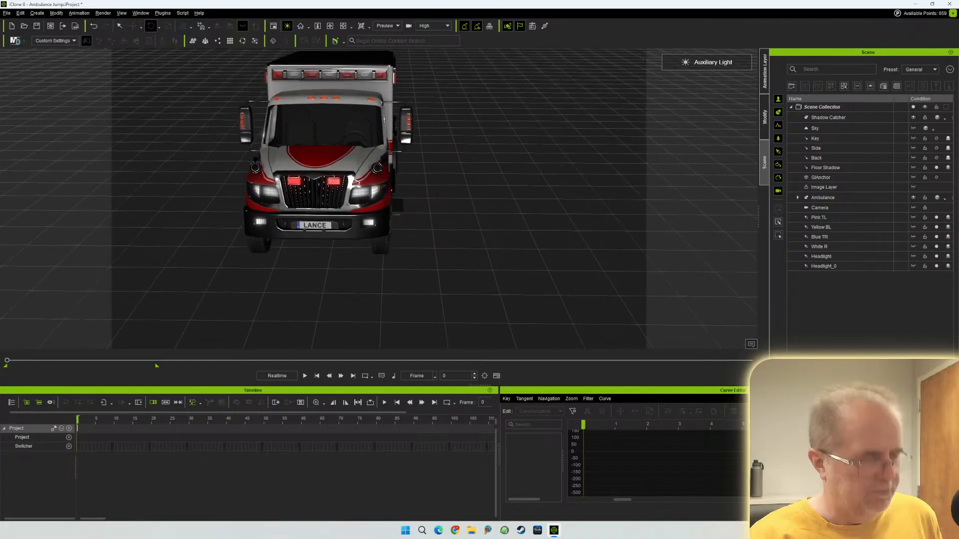
{"action": "mouse_move", "coordinate": [409, 177]}
{"action": "right_mouse_down"}
{"action": "mouse_move", "coordinate": [305, 177]}
{"action": "mouse_move", "coordinate": [325, 195]}
{"action": "mouse_move", "coordinate": [250, 195]}
{"action": "mouse_move", "coordinate": [402, 195]}
{"action": "right_mouse_up"}
{"action": "middle_click_drag", "start_coordinate": [402, 195], "coordinate": [339, 248]}
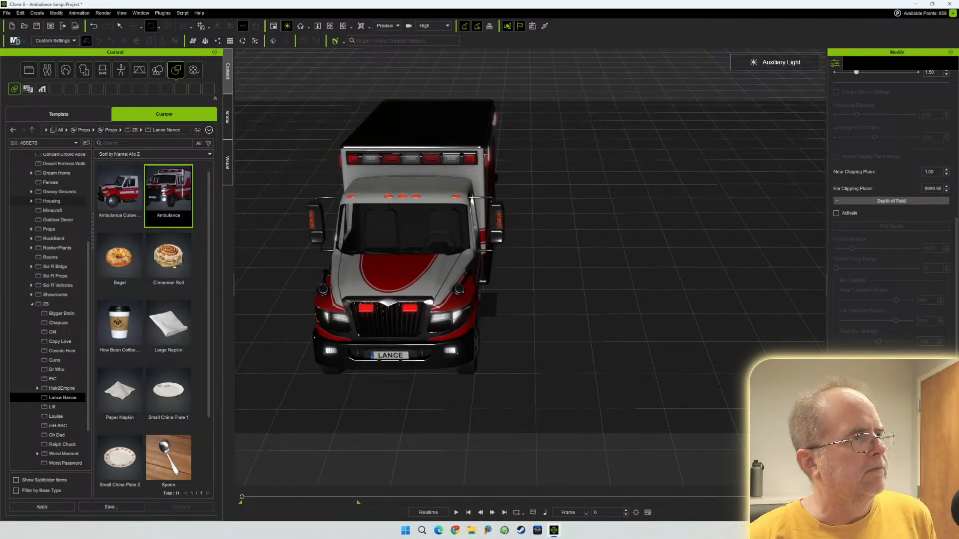
- Add the Lance and Nance 5 characters from the custom Lance and Nance folder, placing them on opposite sides of the ambulance at X 300 and X -300
{"action": "scroll", "coordinate": [45, 310], "scroll_direction": "up", "scroll_amount": 3}
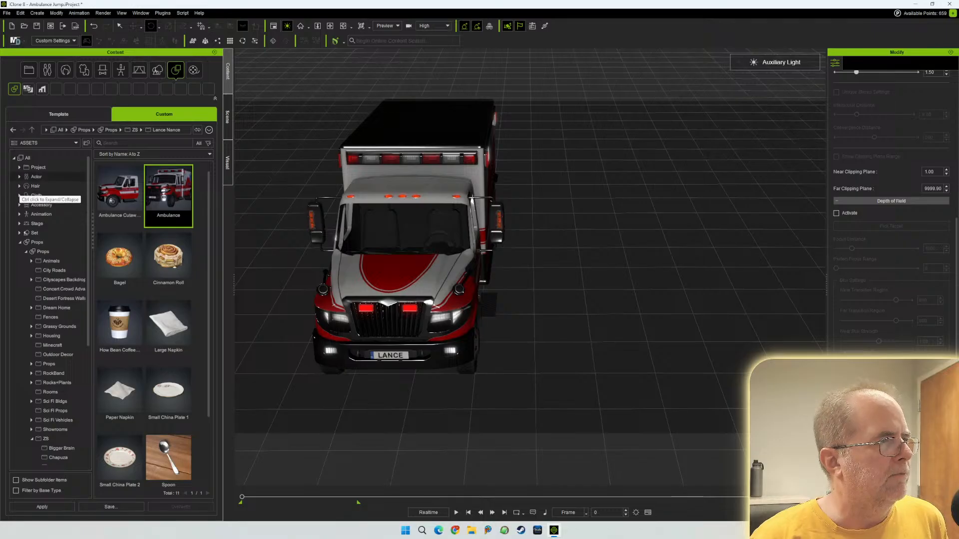
{"action": "left_click", "coordinate": [20, 176]}
{"action": "left_click", "coordinate": [26, 185]}
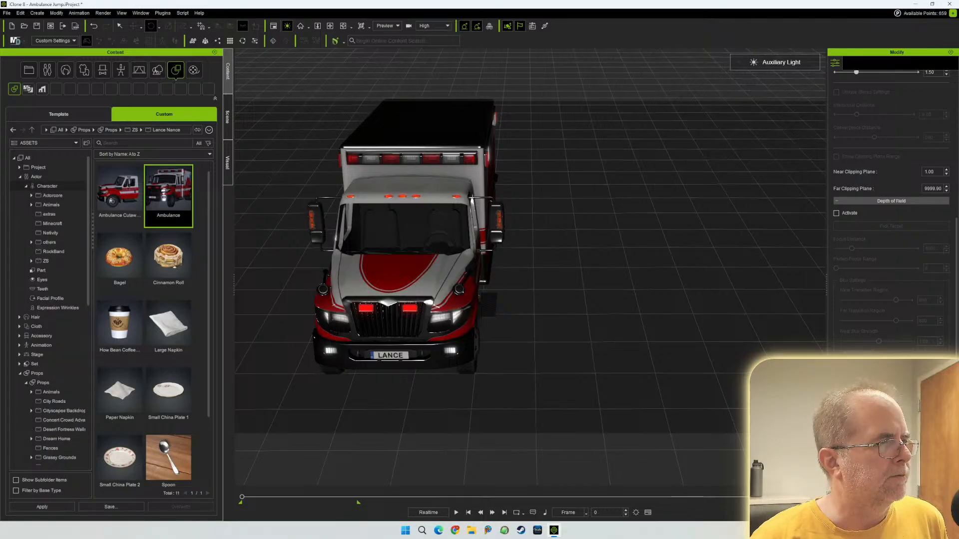
{"action": "scroll", "coordinate": [40, 220], "scroll_direction": "down", "scroll_amount": 2}
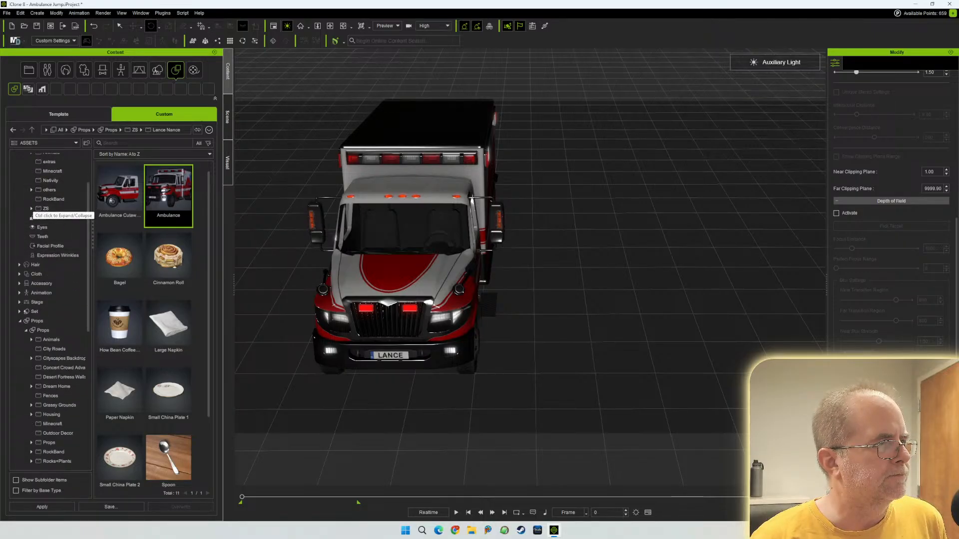
{"action": "left_click", "coordinate": [31, 209]}
{"action": "scroll", "coordinate": [45, 240], "scroll_direction": "down", "scroll_amount": 1}
{"action": "scroll", "coordinate": [45, 240], "scroll_direction": "down", "scroll_amount": 1}
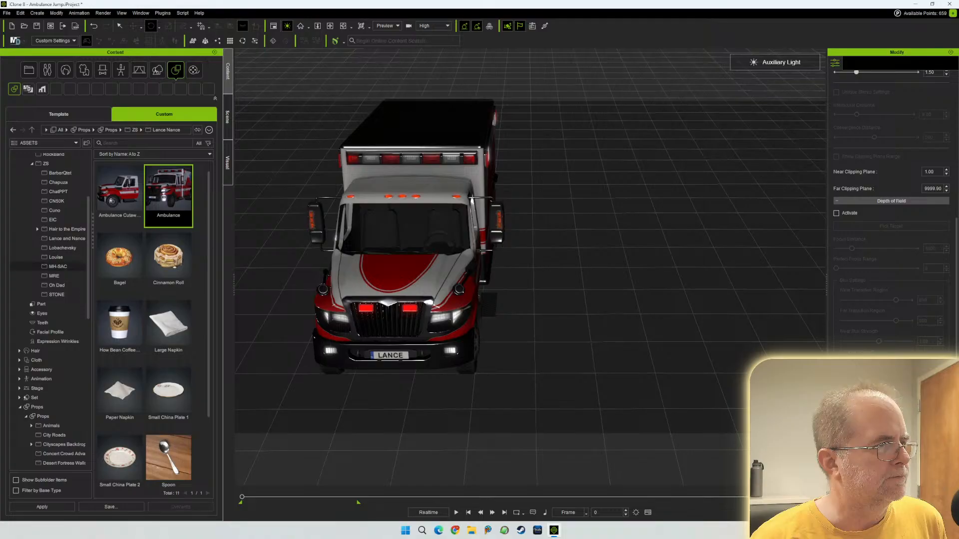
{"action": "left_click", "coordinate": [65, 238]}
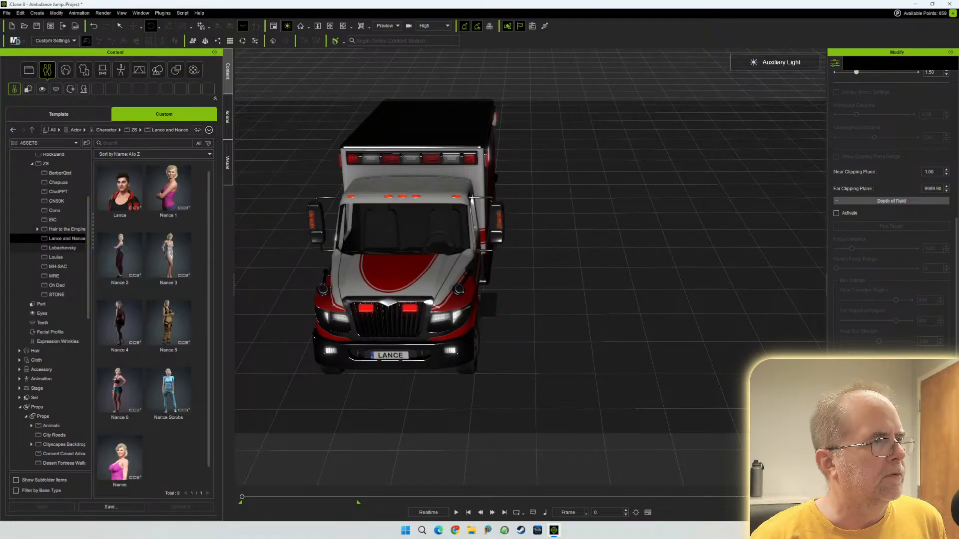
{"action": "left_click_drag", "start_coordinate": [120, 195], "coordinate": [591, 314]}
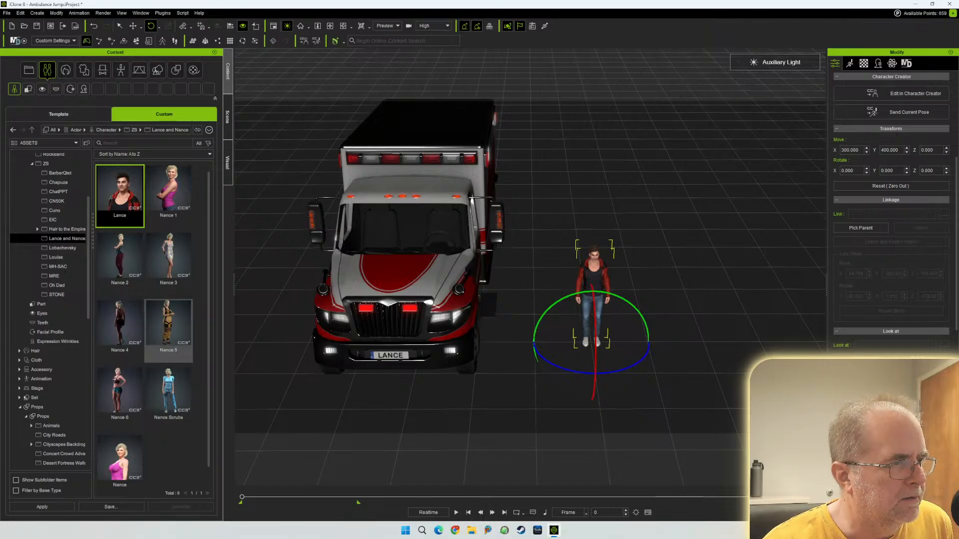
{"action": "left_click", "coordinate": [169, 330]}
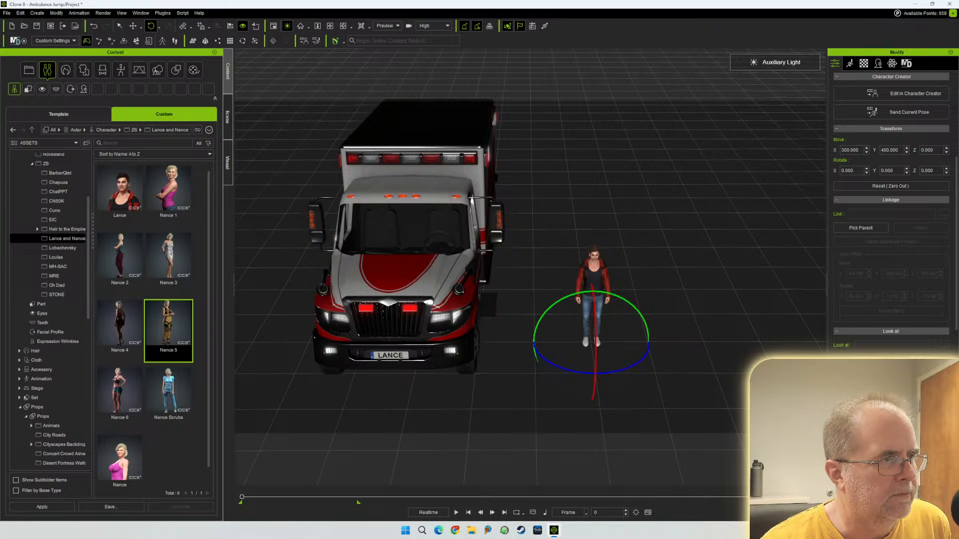
{"action": "left_click_drag", "start_coordinate": [168, 324], "coordinate": [253, 315]}
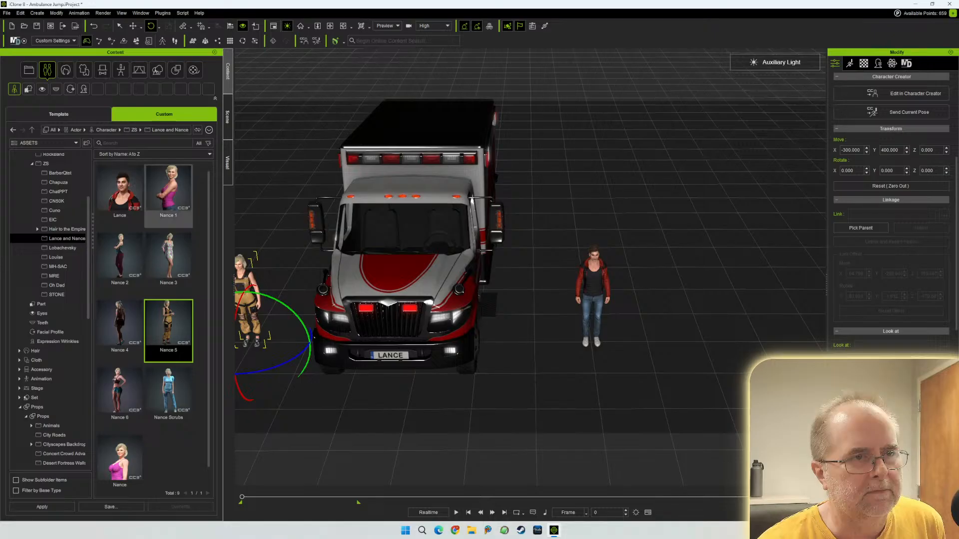
- Search the template animation poses for "sit"
{"action": "left_click", "coordinate": [58, 114]}
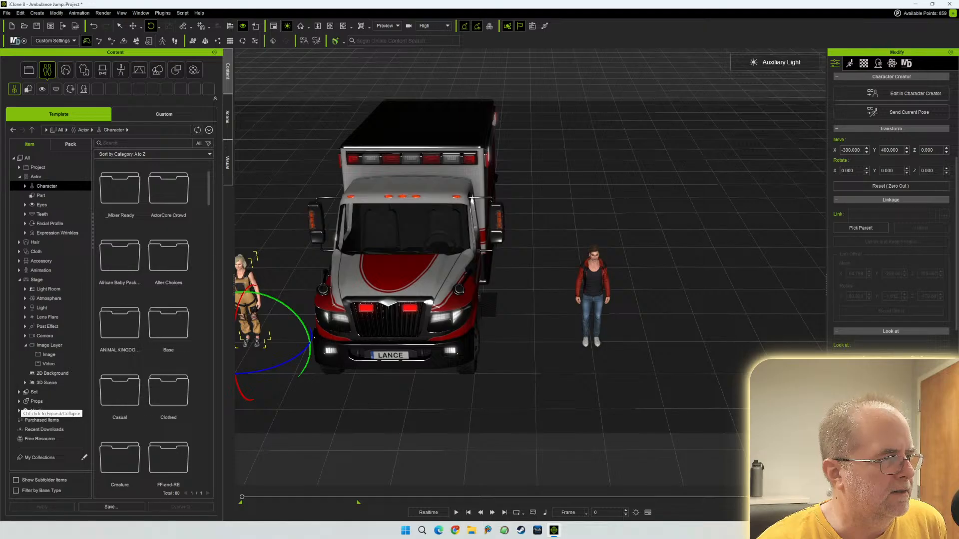
{"action": "left_click", "coordinate": [19, 280]}
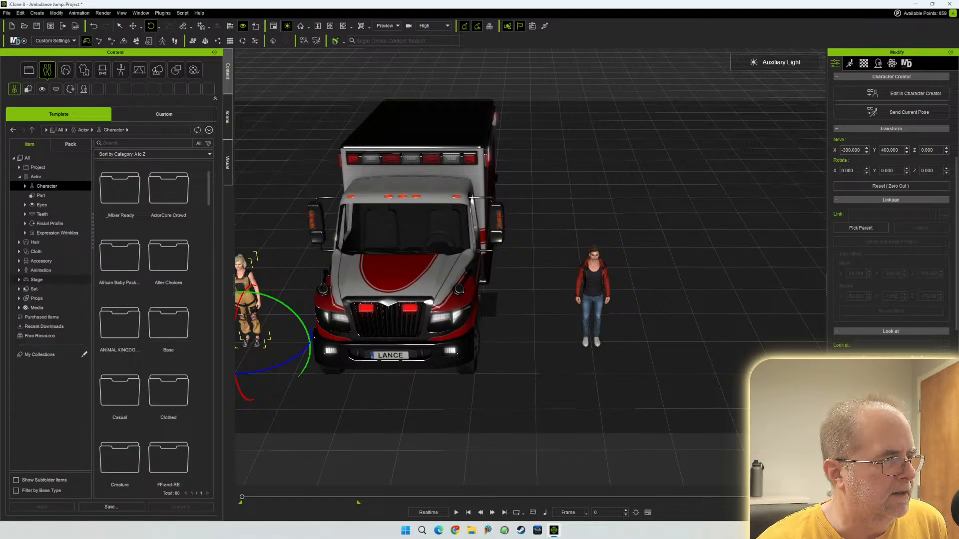
{"action": "left_click", "coordinate": [19, 270]}
{"action": "left_click", "coordinate": [42, 307]}
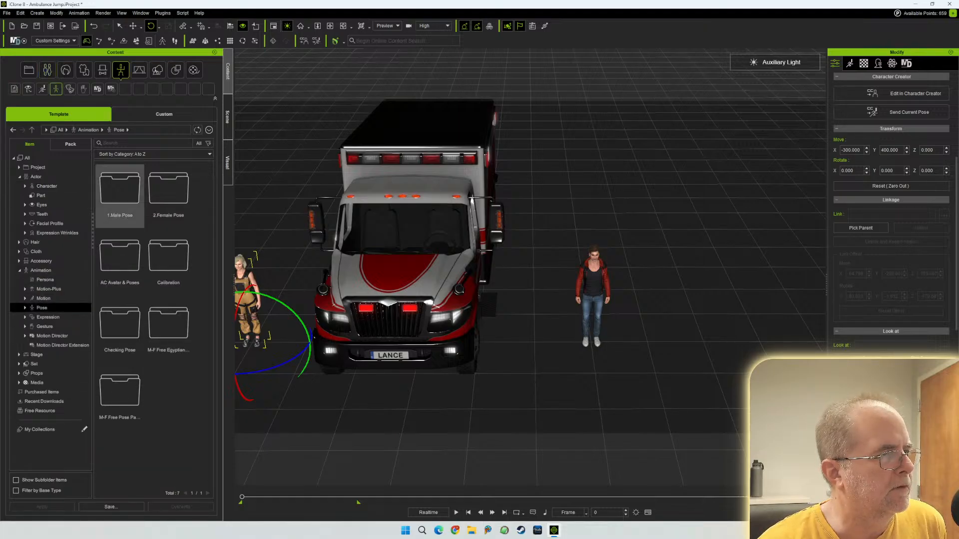
{"action": "left_click", "coordinate": [142, 143]}
{"action": "type", "text": "sit"}
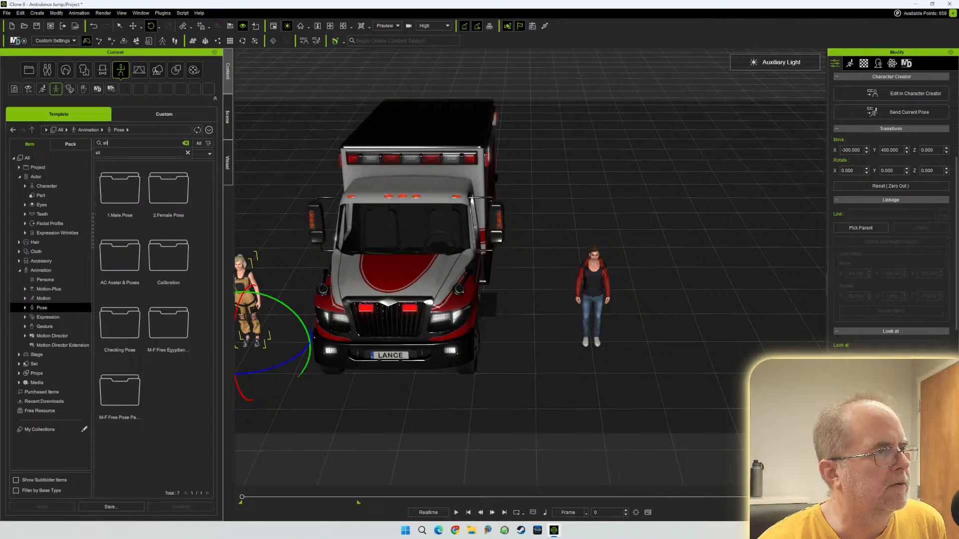
{"action": "key", "text": "Return"}
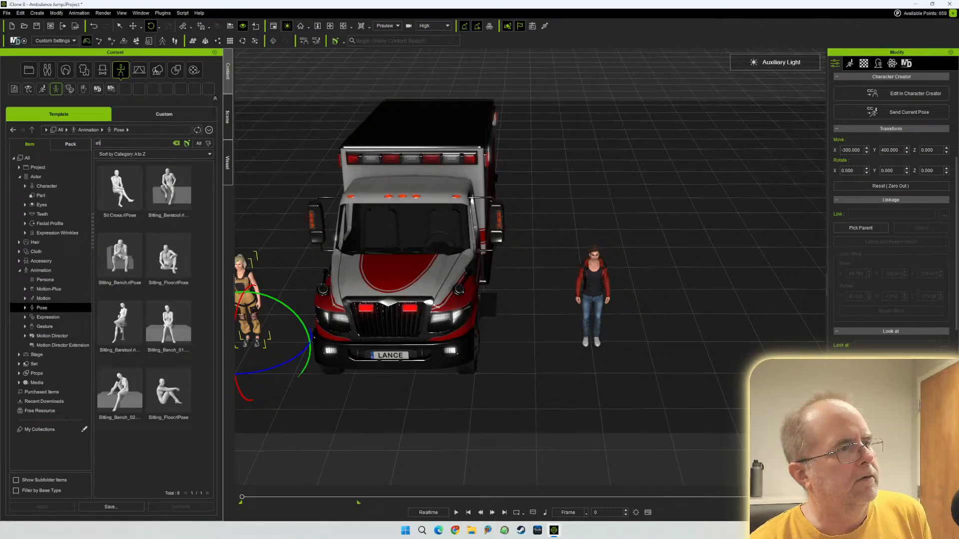
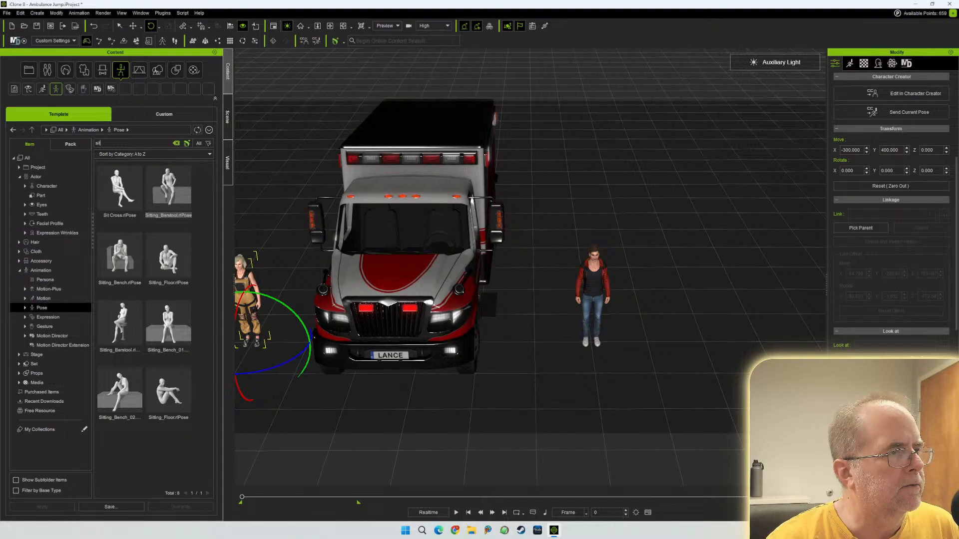
- Apply the first Sitting_Barstool pose to Lance and the Sitting_Bench_01 pose to Nance 5
{"action": "left_click", "coordinate": [167, 191]}
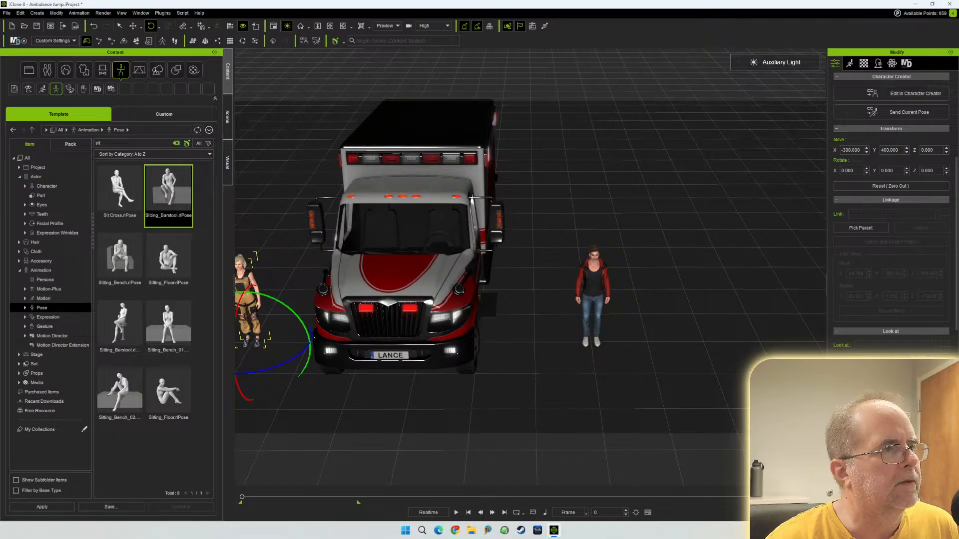
{"action": "left_click_drag", "start_coordinate": [167, 191], "coordinate": [592, 290]}
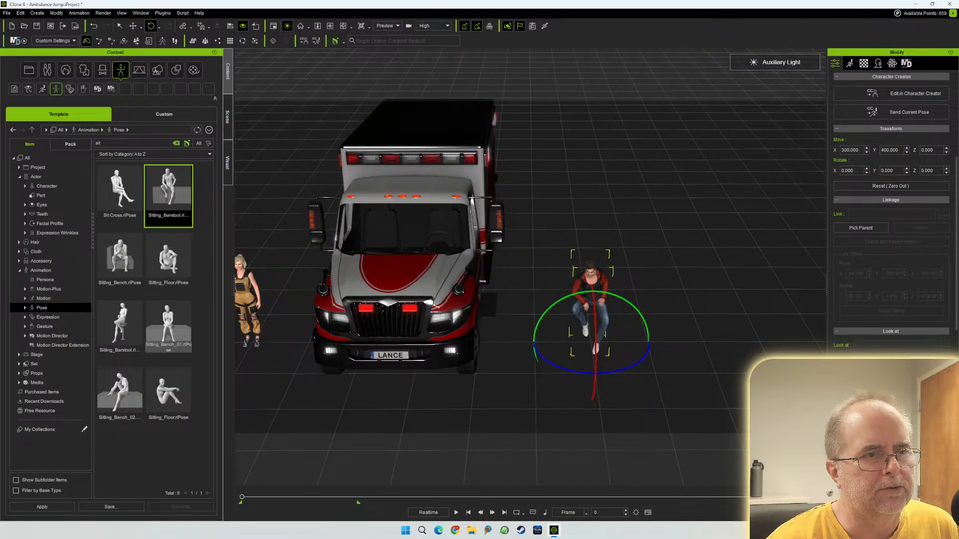
{"action": "left_click", "coordinate": [168, 324]}
{"action": "left_click_drag", "start_coordinate": [167, 325], "coordinate": [247, 305]}
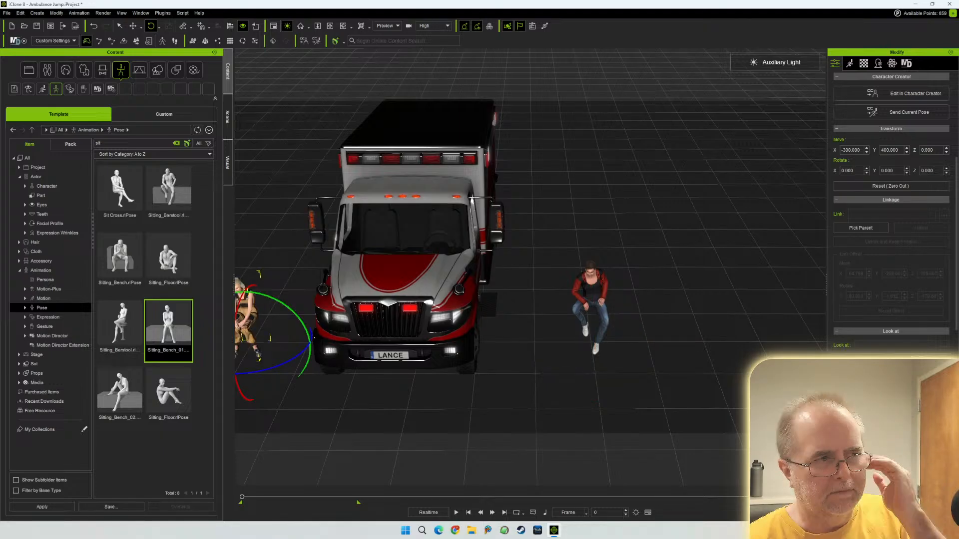
- Open Edit Motion Layer for Lance and rotate his torso backward from a side view so he sits more upright
{"action": "left_click", "coordinate": [591, 287]}
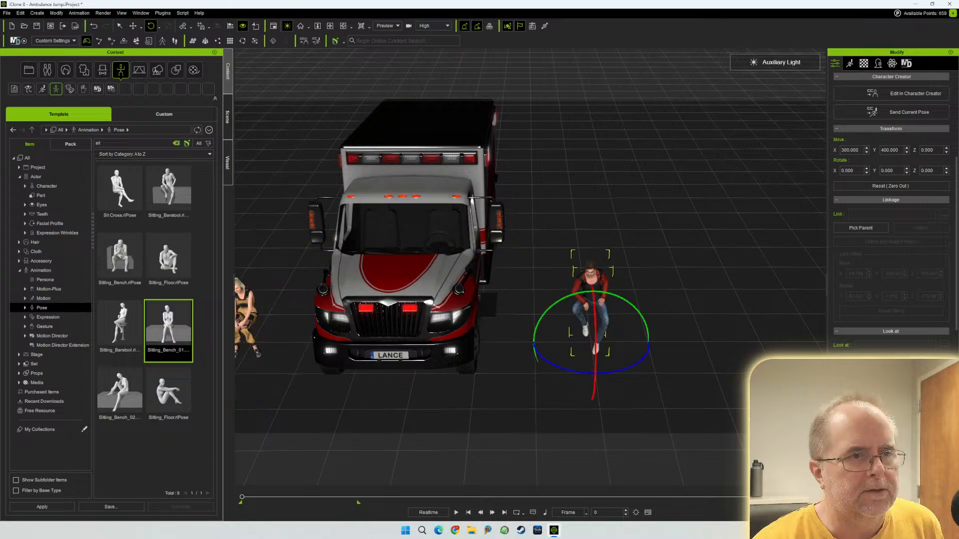
{"action": "right_click_drag", "start_coordinate": [591, 287], "coordinate": [415, 252]}
{"action": "scroll", "coordinate": [530, 293], "scroll_direction": "up", "scroll_amount": 2}
{"action": "right_click_drag", "start_coordinate": [530, 293], "coordinate": [536, 268]}
{"action": "middle_click_drag", "start_coordinate": [536, 267], "coordinate": [471, 310]}
{"action": "right_click_drag", "start_coordinate": [472, 310], "coordinate": [478, 339]}
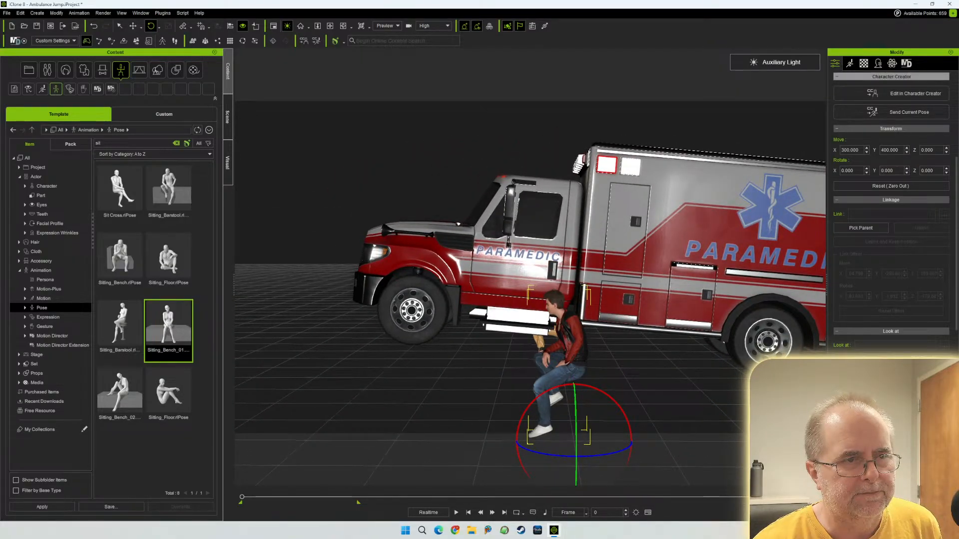
{"action": "left_click", "coordinate": [849, 63]}
{"action": "left_click", "coordinate": [893, 142]}
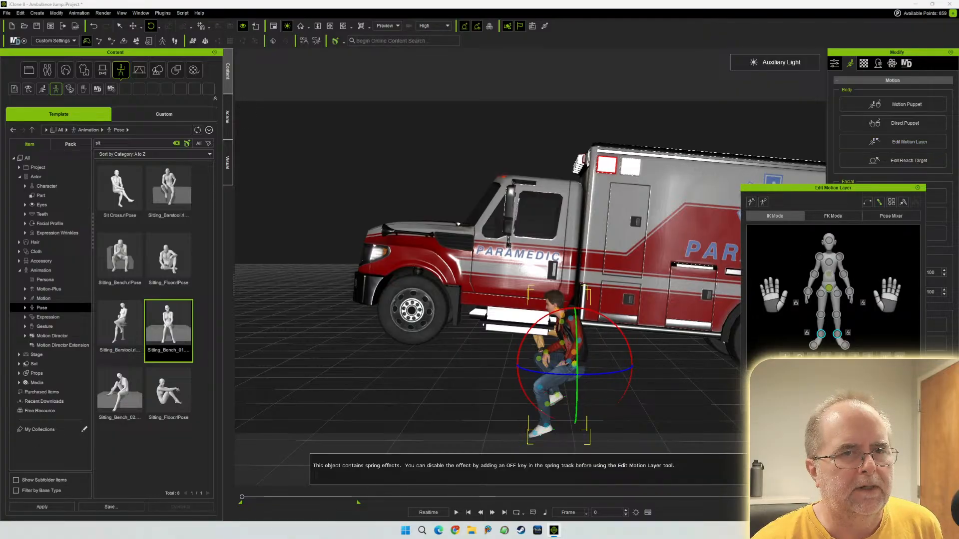
{"action": "left_click", "coordinate": [828, 274]}
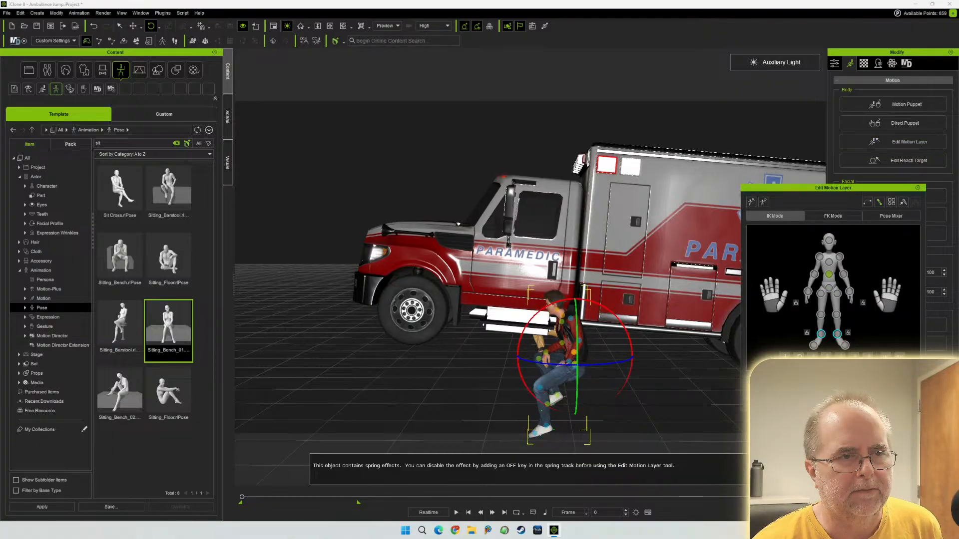
{"action": "left_click_drag", "start_coordinate": [545, 308], "coordinate": [563, 300]}
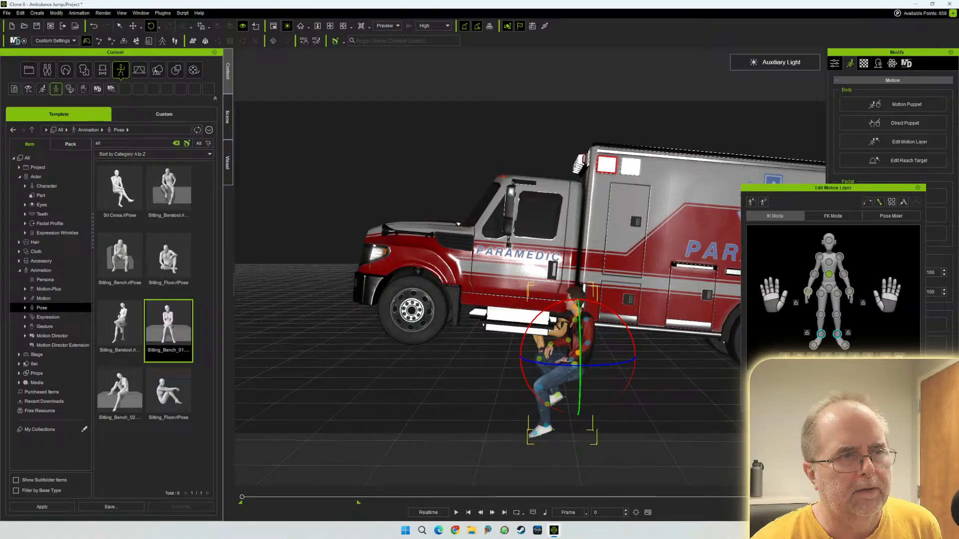
- Raise both of Lance's hands in front of his chest, as if holding a steering wheel
{"action": "left_click", "coordinate": [551, 345]}
{"action": "key", "text": "w"}
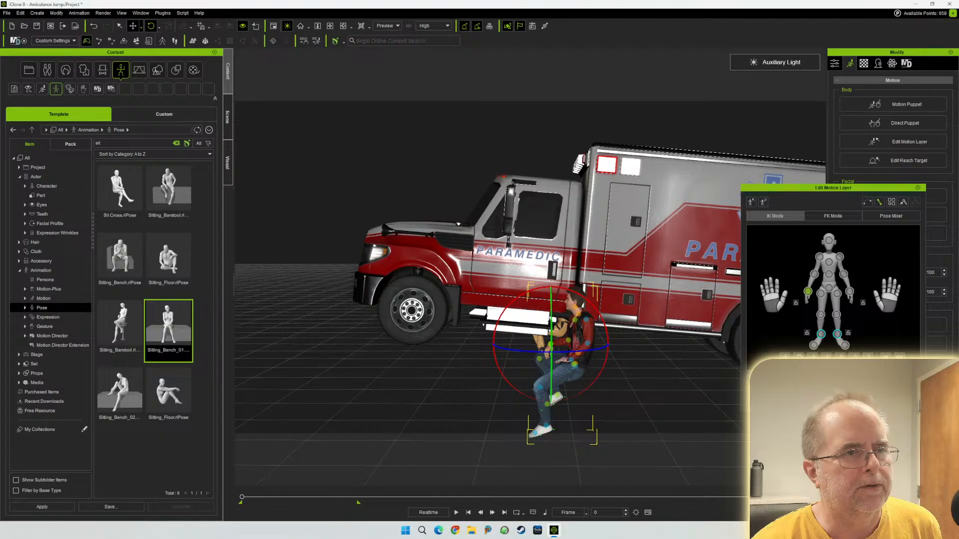
{"action": "left_click_drag", "start_coordinate": [570, 325], "coordinate": [561, 298]}
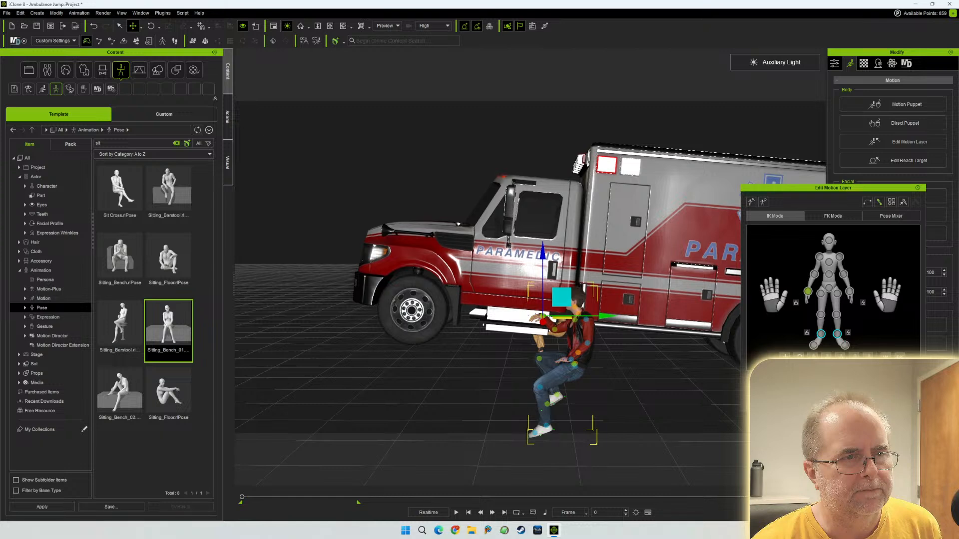
{"action": "left_click", "coordinate": [850, 291]}
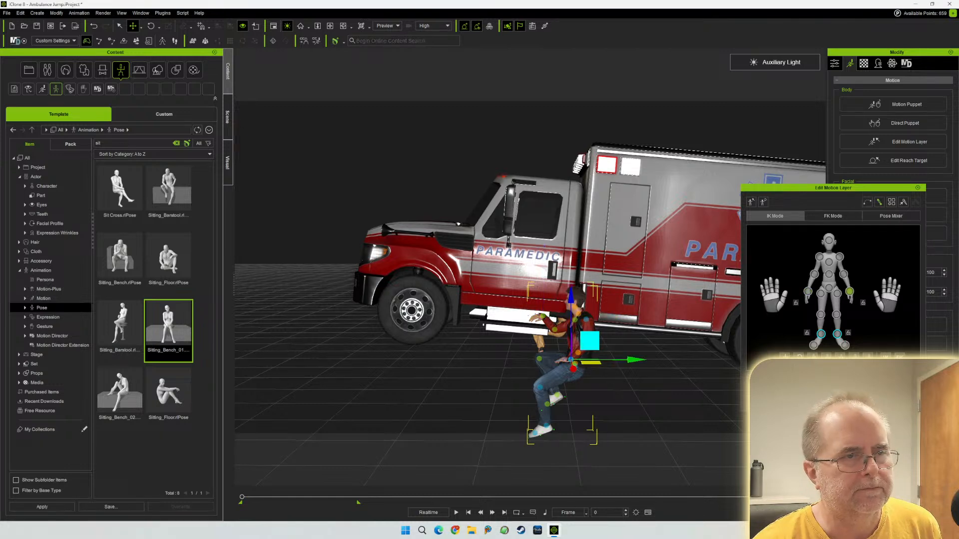
{"action": "left_click_drag", "start_coordinate": [590, 340], "coordinate": [563, 307]}
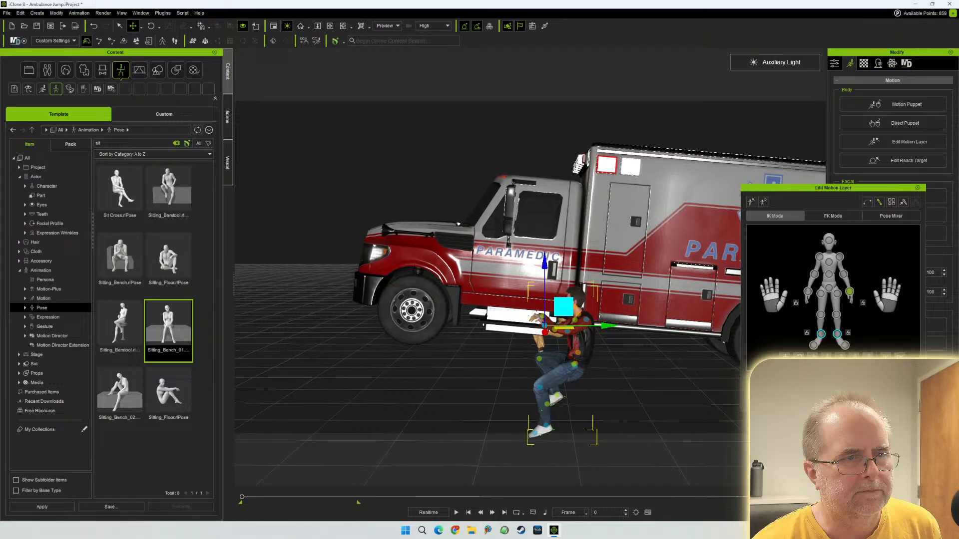
{"action": "right_click_drag", "start_coordinate": [563, 306], "coordinate": [675, 328]}
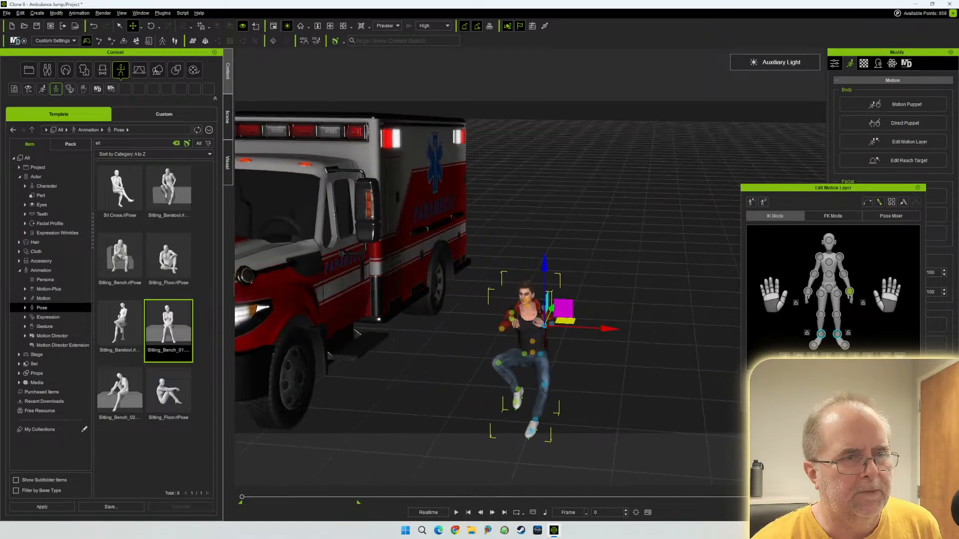
{"action": "right_click_drag", "start_coordinate": [357, 333], "coordinate": [319, 370]}
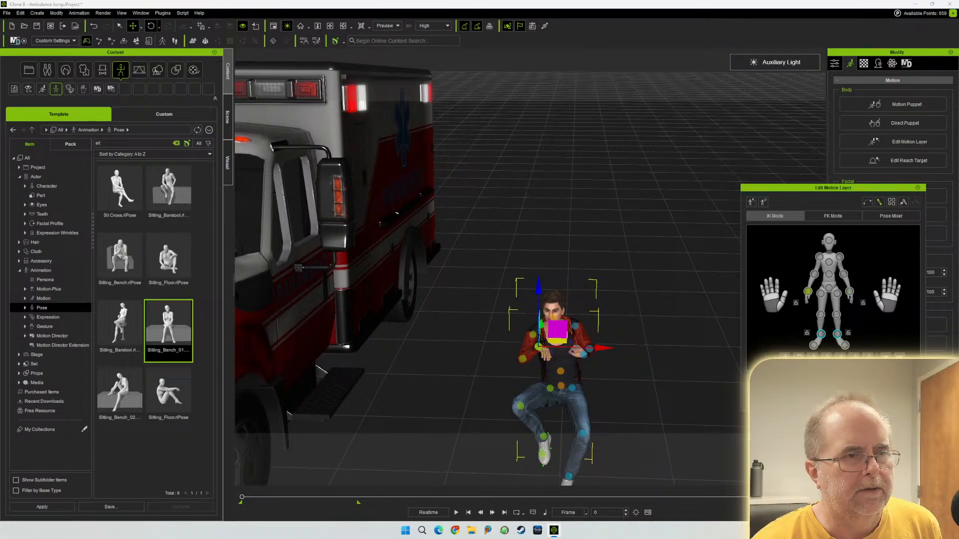
{"action": "key", "text": "e"}
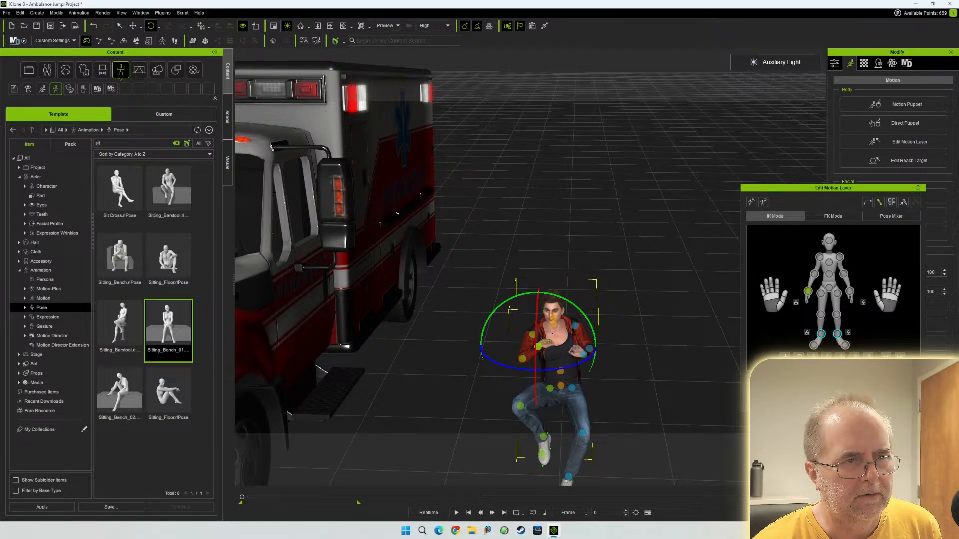
- Move Lance's feet forward in the side view so both rest level beside each other
{"action": "left_click_drag", "start_coordinate": [649, 309], "coordinate": [519, 322], "text": "alt"}
{"action": "middle_click_drag", "start_coordinate": [521, 322], "coordinate": [502, 216]}
{"action": "left_click_drag", "start_coordinate": [501, 216], "coordinate": [510, 220], "text": "alt"}
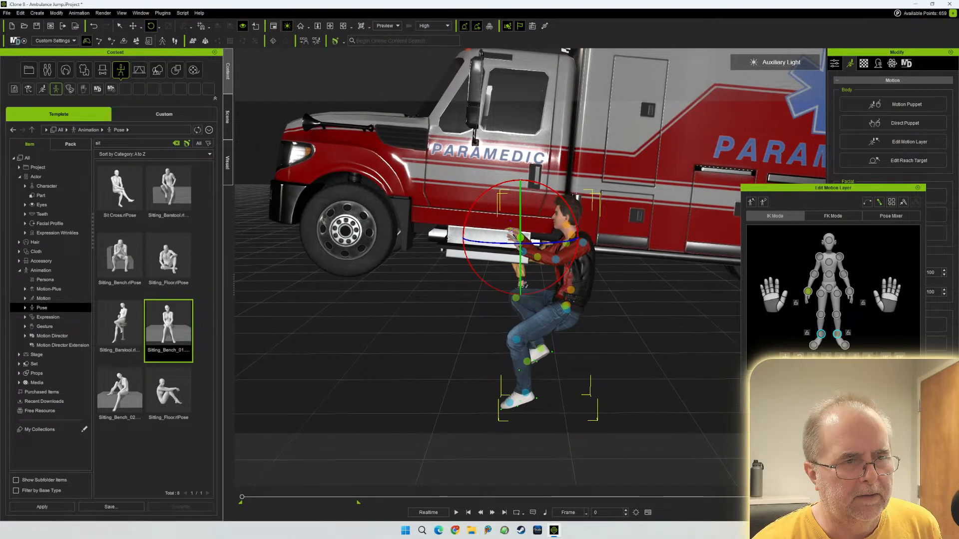
{"action": "left_click", "coordinate": [820, 333]}
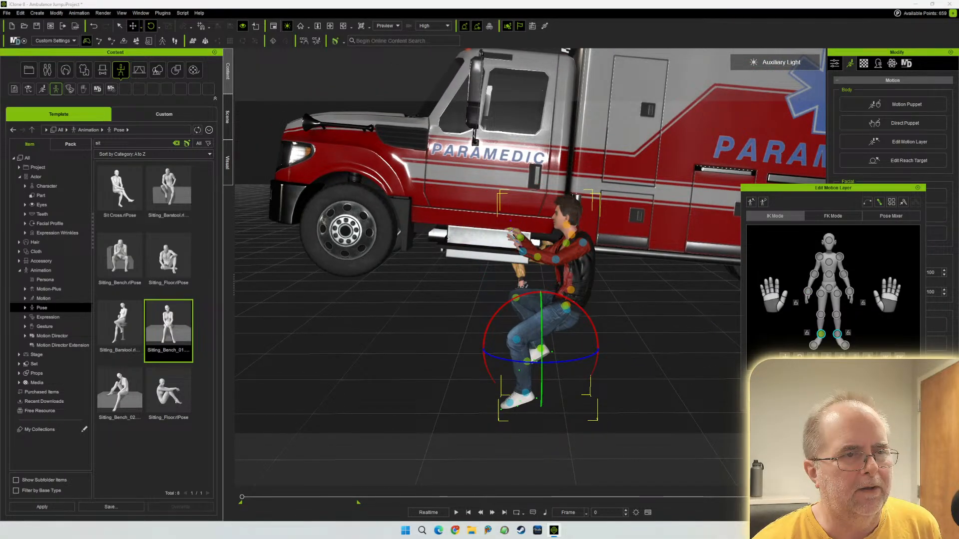
{"action": "left_click", "coordinate": [133, 26]}
{"action": "left_click_drag", "start_coordinate": [560, 329], "coordinate": [525, 349]}
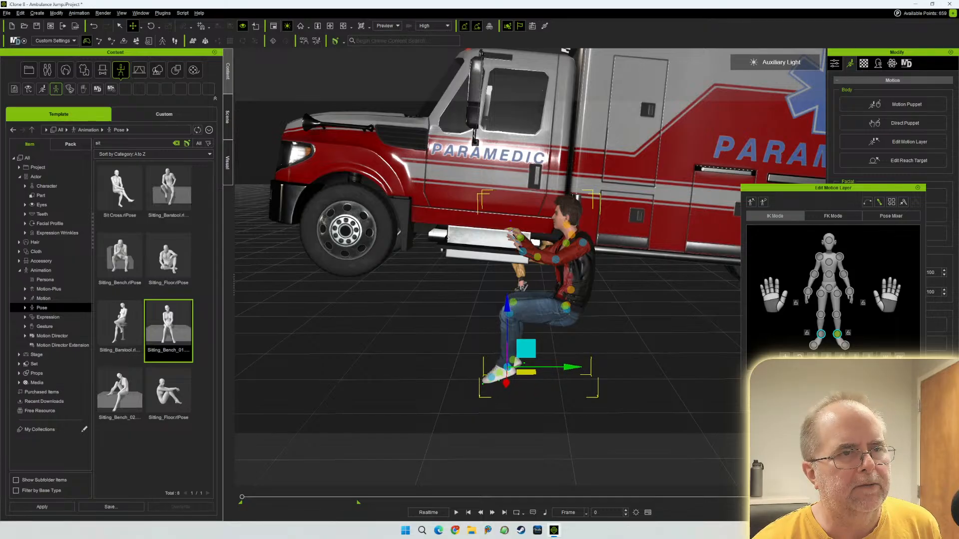
- Switch Edit Motion Layer to Nance 5 and rotate her torso backward so she sits upright
{"action": "left_click_drag", "start_coordinate": [449, 270], "coordinate": [614, 270], "text": "alt"}
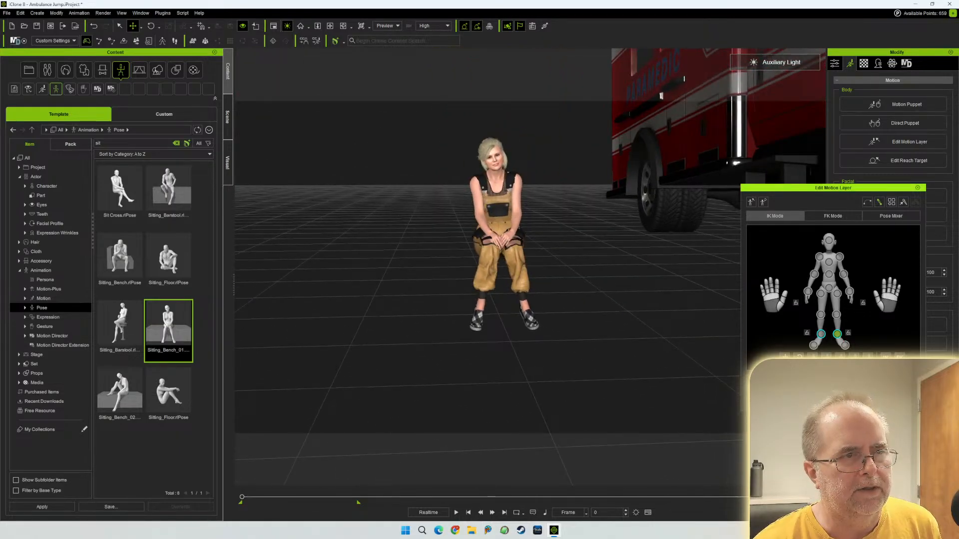
{"action": "left_click", "coordinate": [917, 188]}
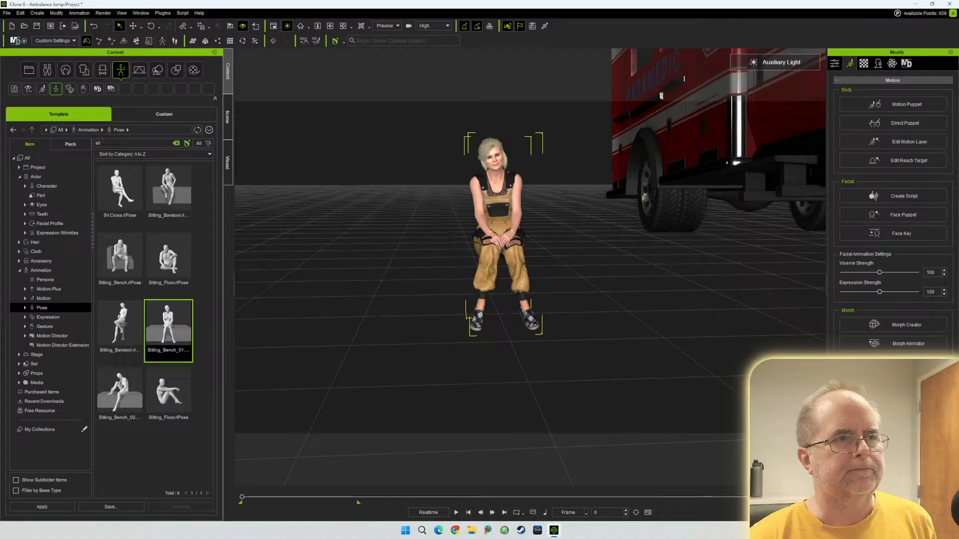
{"action": "left_click", "coordinate": [909, 142]}
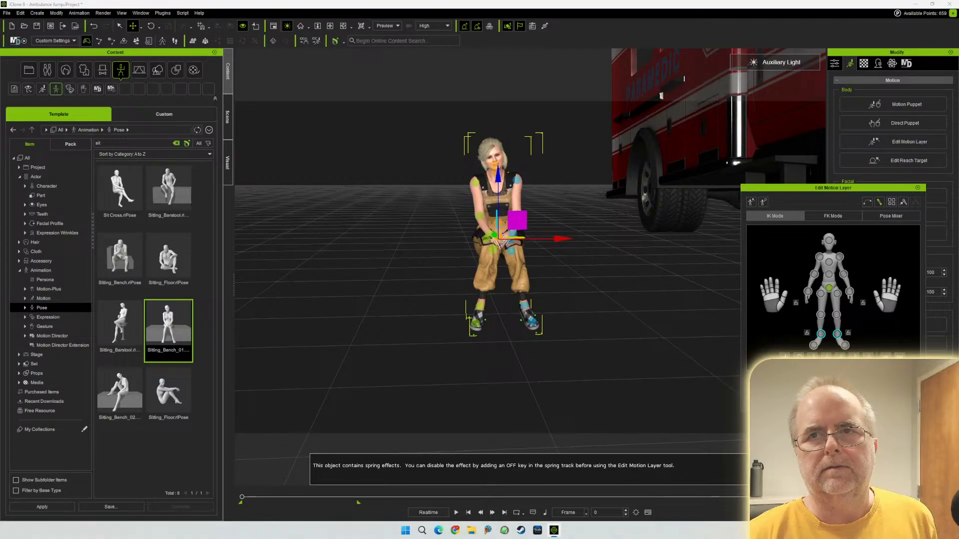
{"action": "right_click_drag", "start_coordinate": [449, 250], "coordinate": [609, 280]}
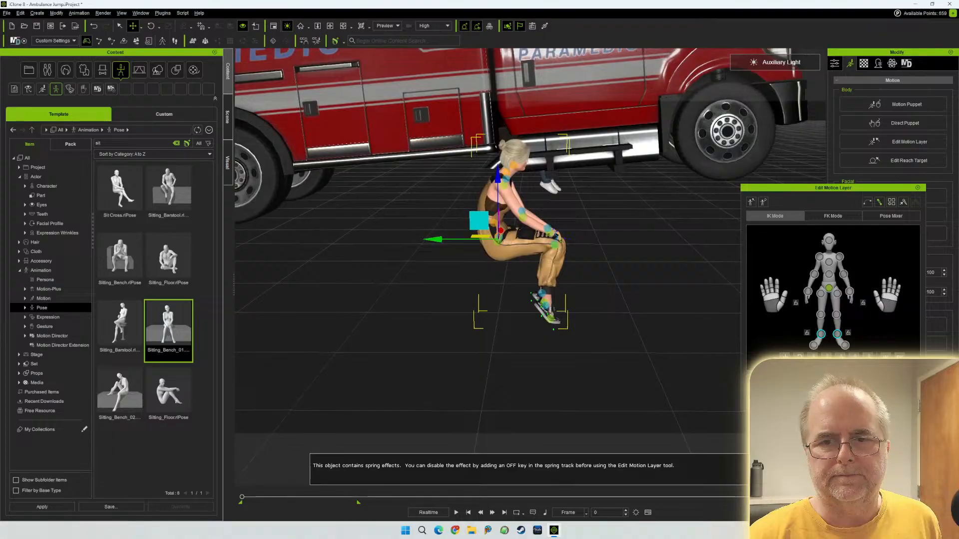
{"action": "middle_click_drag", "start_coordinate": [499, 240], "coordinate": [492, 281]}
{"action": "right_click_drag", "start_coordinate": [492, 280], "coordinate": [492, 242]}
{"action": "middle_click_drag", "start_coordinate": [492, 242], "coordinate": [497, 251]}
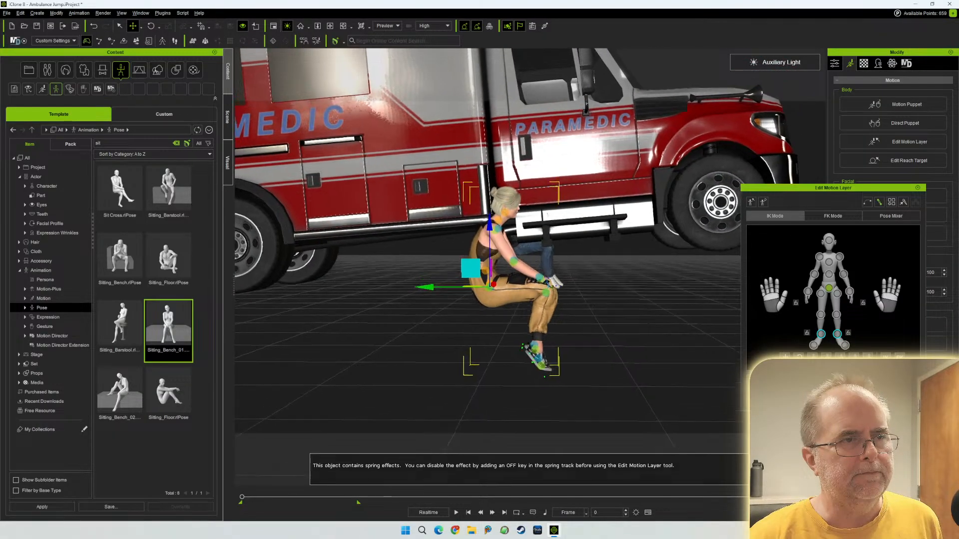
{"action": "middle_click_drag", "start_coordinate": [542, 211], "coordinate": [564, 230]}
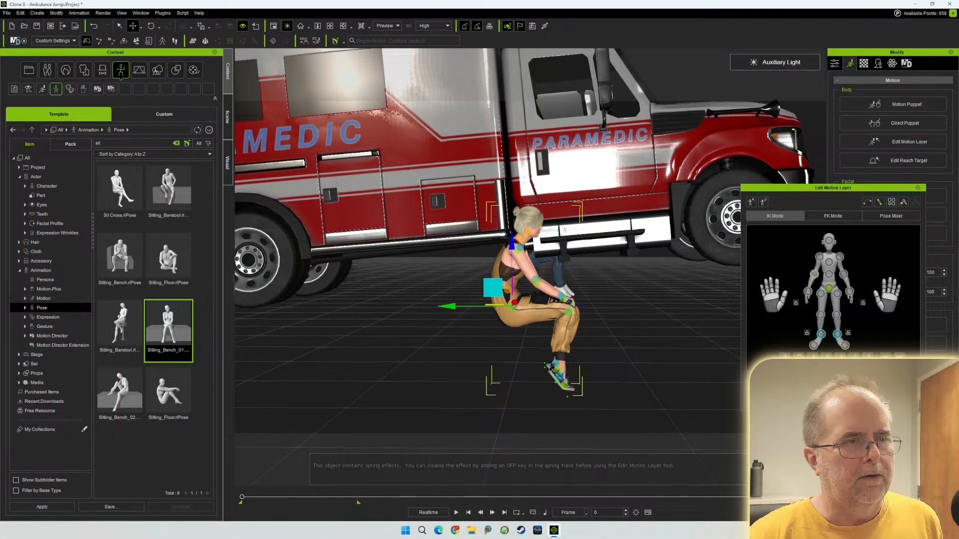
{"action": "left_click", "coordinate": [829, 274]}
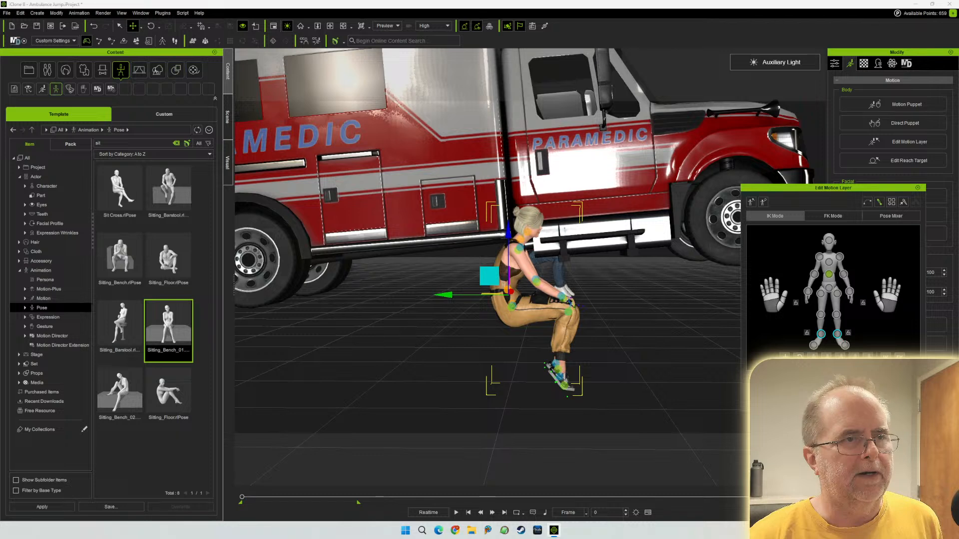
{"action": "left_click", "coordinate": [151, 26]}
{"action": "left_click_drag", "start_coordinate": [569, 302], "coordinate": [571, 266]}
{"action": "left_click", "coordinate": [829, 262]}
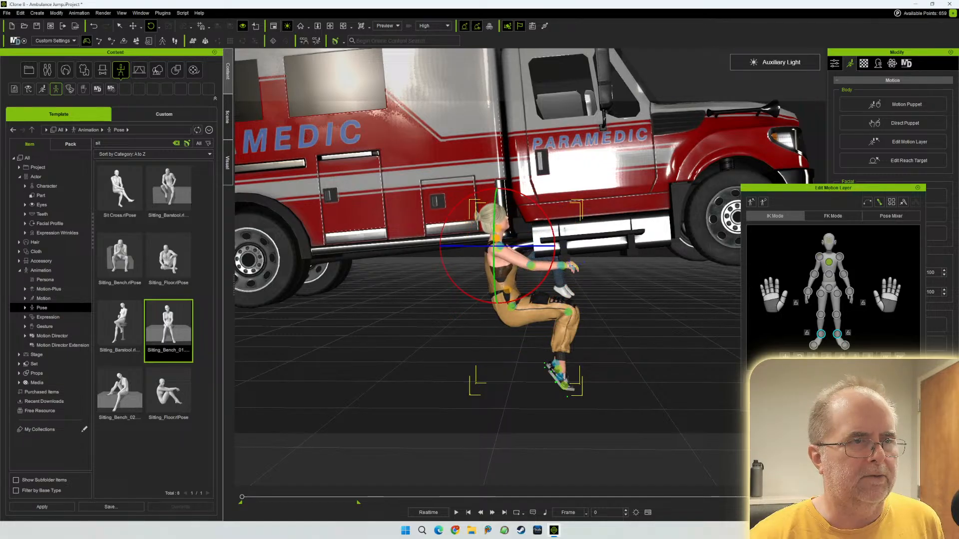
- Rotate Nance 5's head forward and straighten its sideways tilt, checking it from the side and front
{"action": "left_click", "coordinate": [829, 240]}
{"action": "left_click_drag", "start_coordinate": [553, 218], "coordinate": [554, 241]}
{"action": "right_click_drag", "start_coordinate": [599, 300], "coordinate": [444, 319]}
{"action": "left_click_drag", "start_coordinate": [554, 217], "coordinate": [554, 243]}
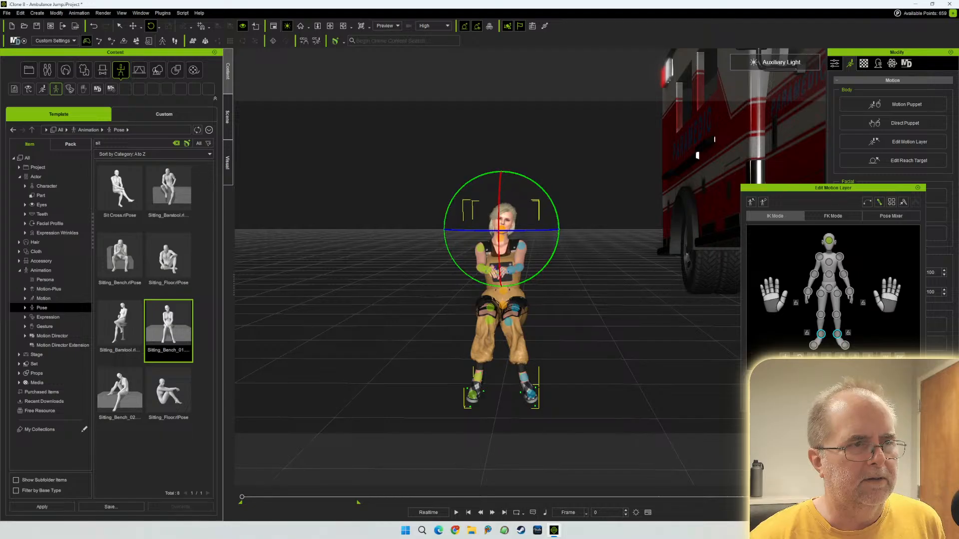
{"action": "right_click_drag", "start_coordinate": [449, 299], "coordinate": [584, 325]}
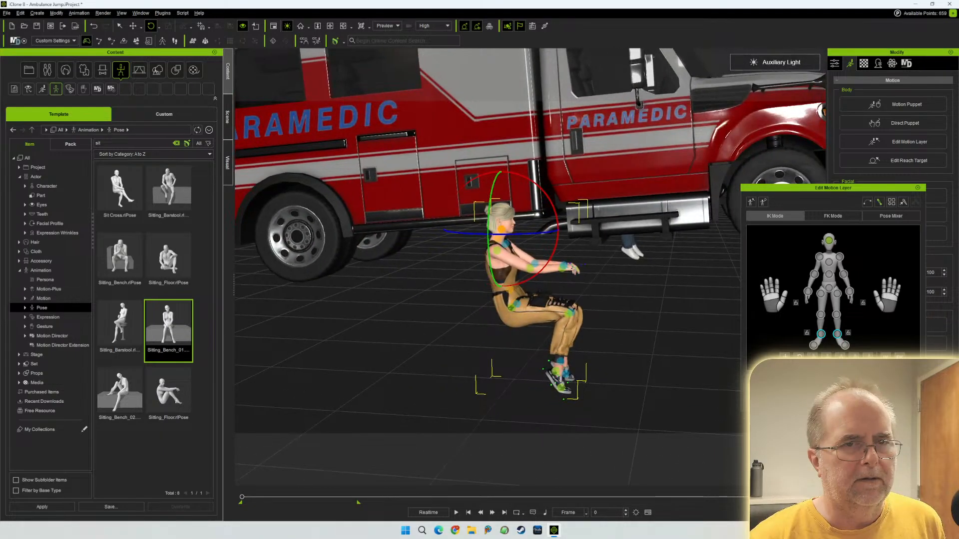
{"action": "middle_click_drag", "start_coordinate": [550, 270], "coordinate": [502, 312]}
{"action": "right_click_drag", "start_coordinate": [550, 280], "coordinate": [425, 314]}
{"action": "middle_click_drag", "start_coordinate": [450, 300], "coordinate": [520, 261]}
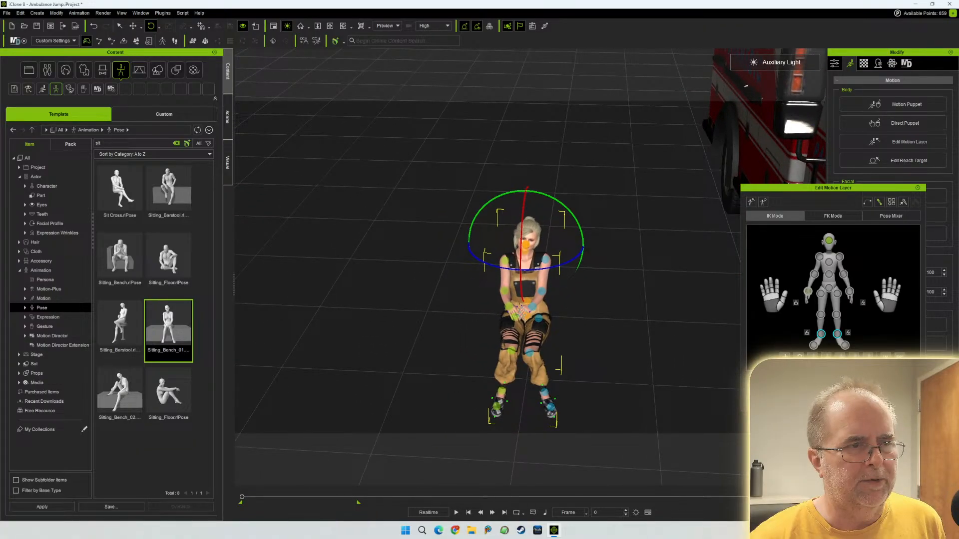
- Move Nance 5's right hand outward so it separates from her left hand in front of her torso
{"action": "left_click", "coordinate": [508, 306]}
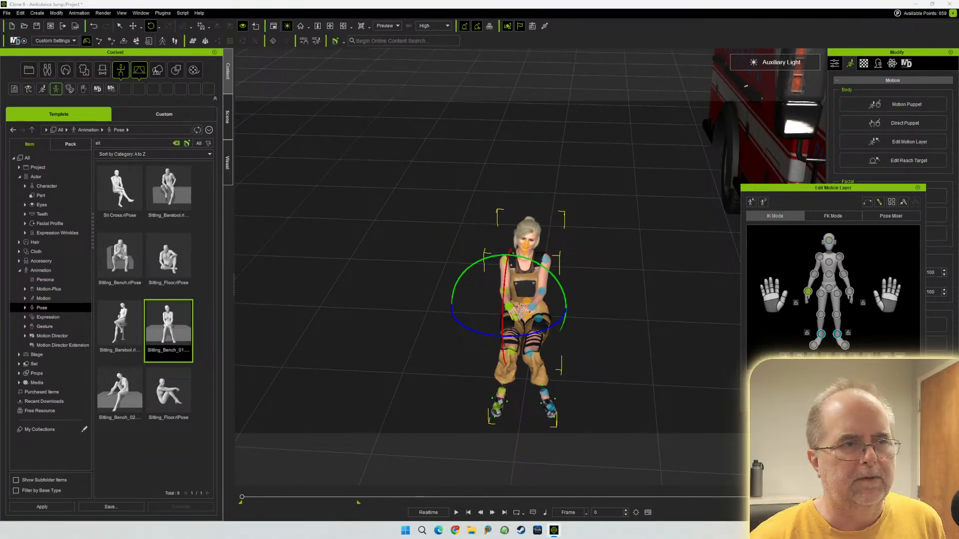
{"action": "left_click", "coordinate": [133, 26]}
{"action": "right_click_drag", "start_coordinate": [449, 300], "coordinate": [450, 240]}
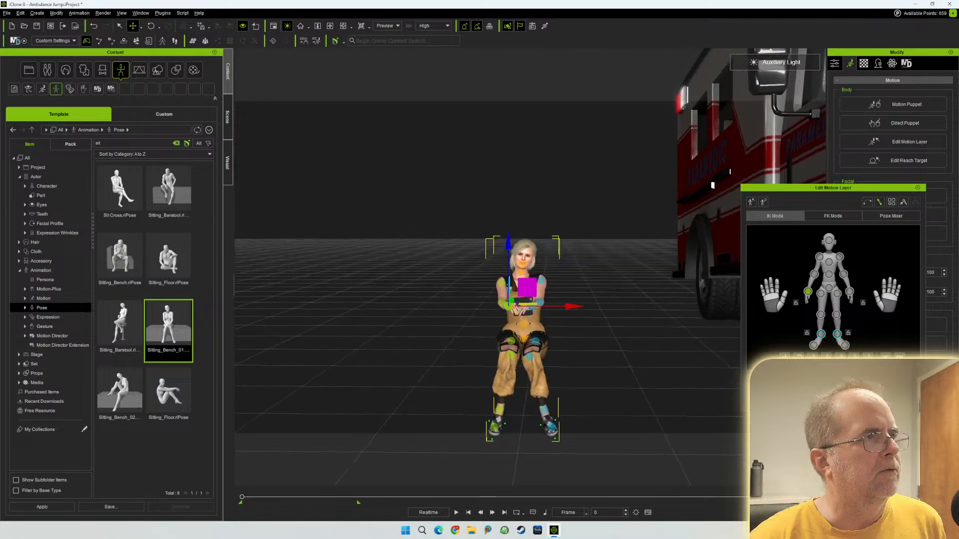
{"action": "middle_click_drag", "start_coordinate": [450, 240], "coordinate": [441, 220]}
{"action": "right_click_drag", "start_coordinate": [442, 220], "coordinate": [430, 222]}
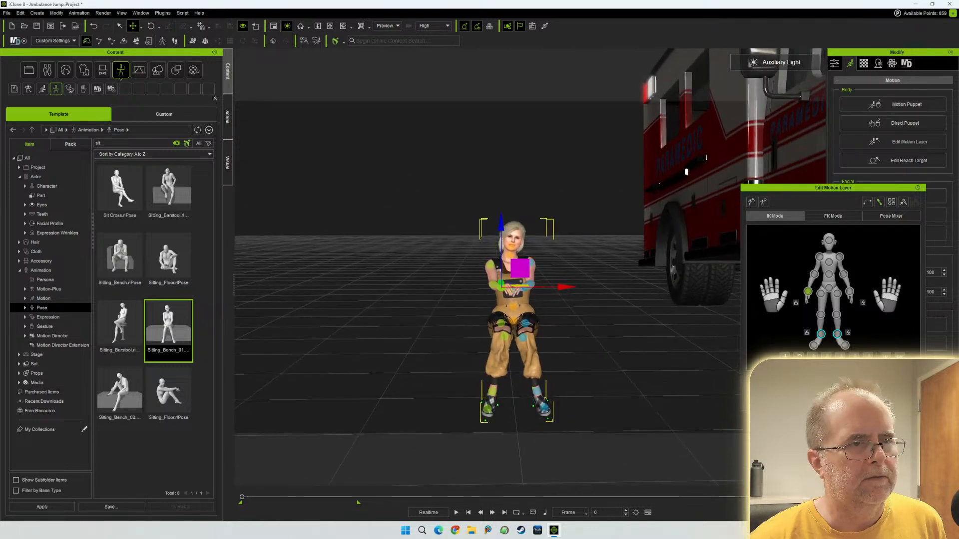
{"action": "left_click_drag", "start_coordinate": [518, 268], "coordinate": [494, 266]}
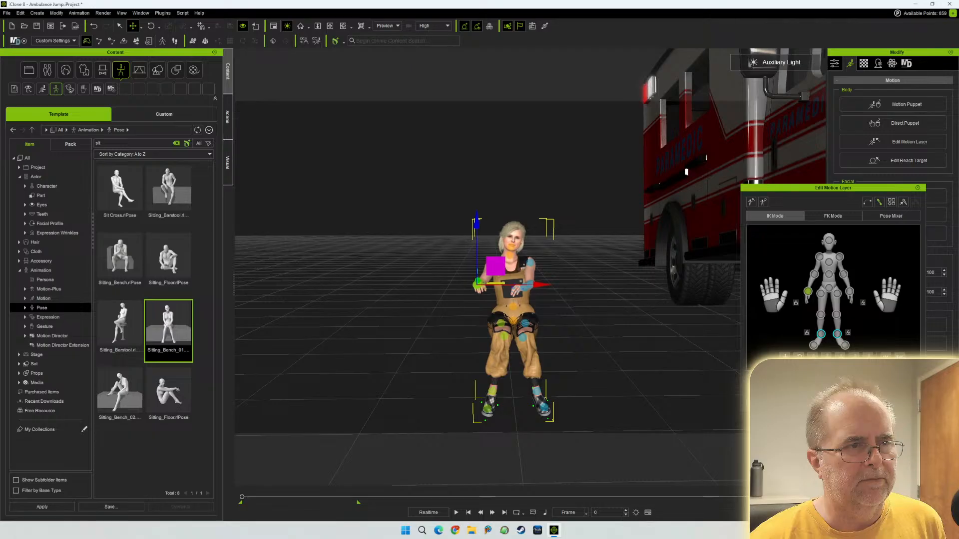
- Move Nance 5's left hand outward so both arms reach forward, spaced apart, checking the pose from the side
{"action": "left_click", "coordinate": [849, 292]}
{"action": "left_click_drag", "start_coordinate": [543, 268], "coordinate": [679, 260]}
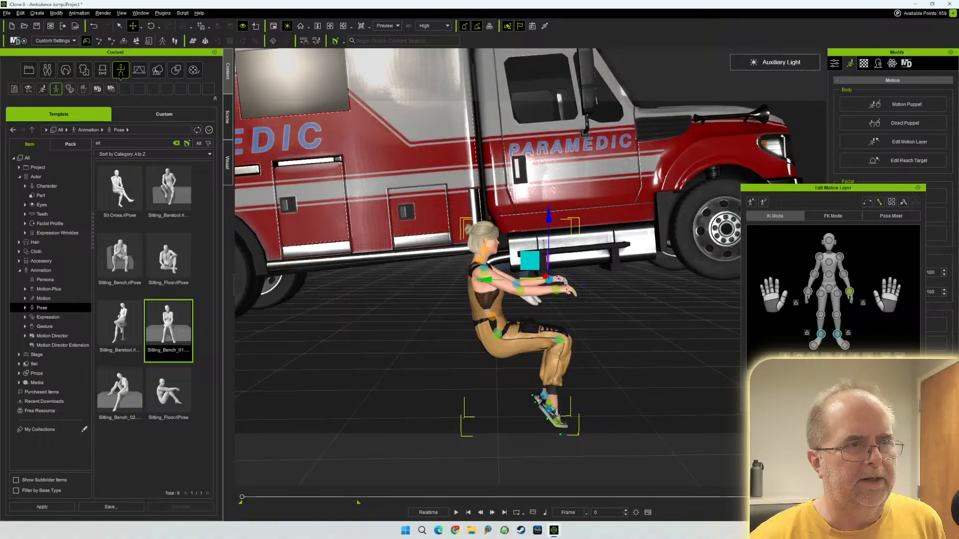
{"action": "right_click_drag", "start_coordinate": [548, 278], "coordinate": [510, 344], "text": "alt"}
{"action": "left_click_drag", "start_coordinate": [509, 344], "coordinate": [512, 369], "text": "alt"}
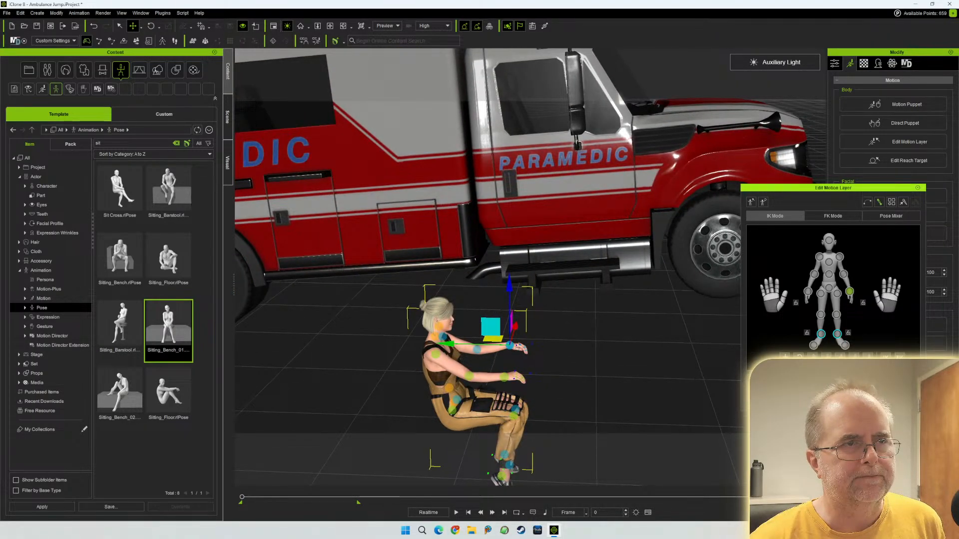
- Close Edit Motion Layer and move Nance 5 up into the ambulance cab, centred on the passenger seat
{"action": "left_click", "coordinate": [917, 188]}
{"action": "key", "text": "w"}
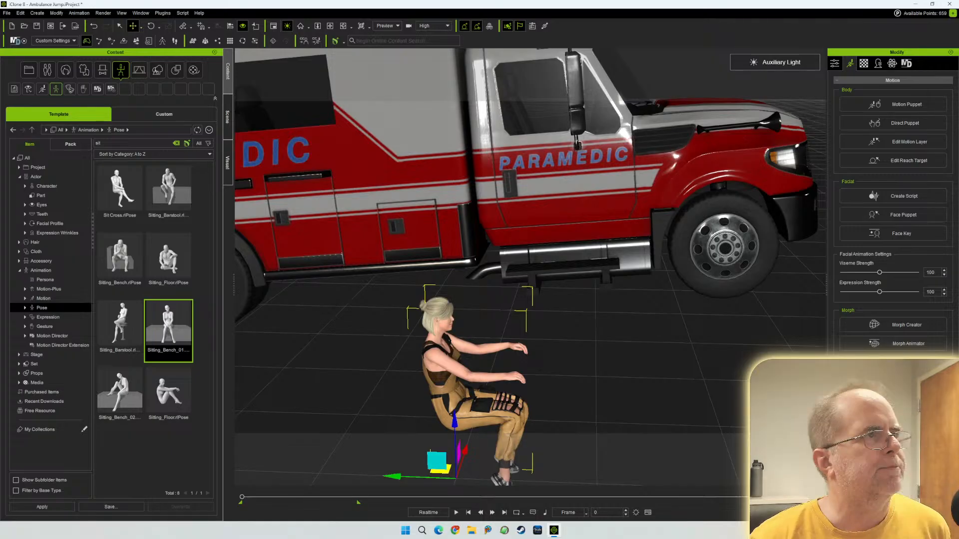
{"action": "left_click_drag", "start_coordinate": [464, 451], "coordinate": [553, 200]}
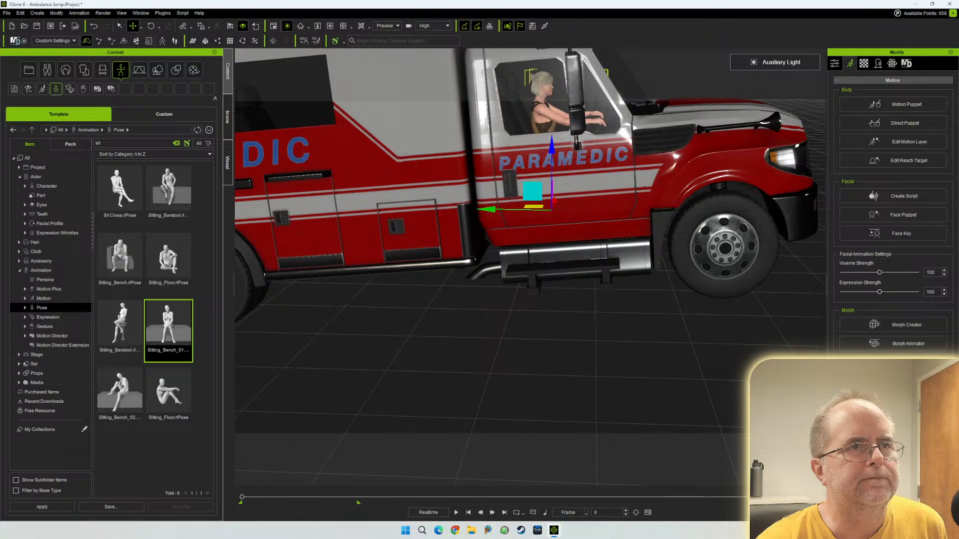
{"action": "right_click_drag", "start_coordinate": [554, 201], "coordinate": [434, 203]}
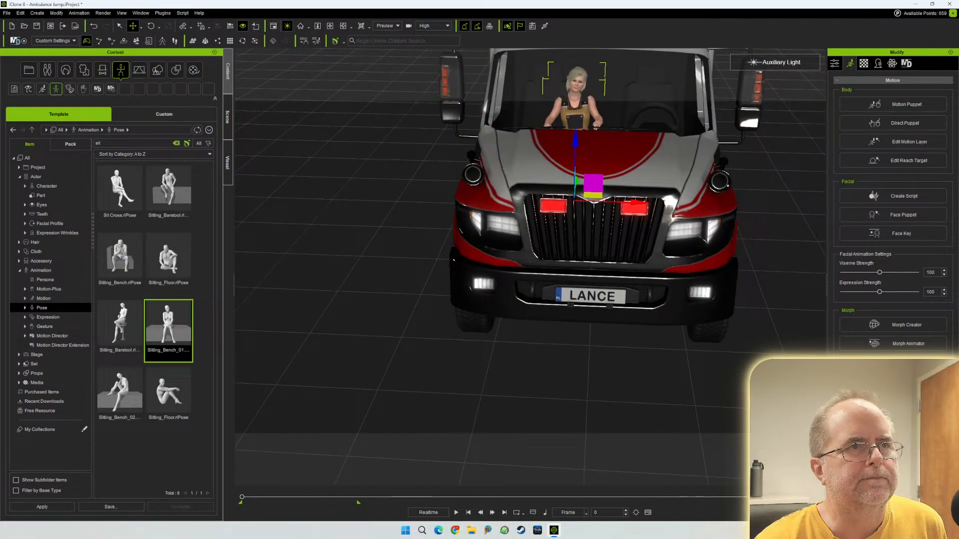
{"action": "left_click_drag", "start_coordinate": [638, 202], "coordinate": [609, 202]}
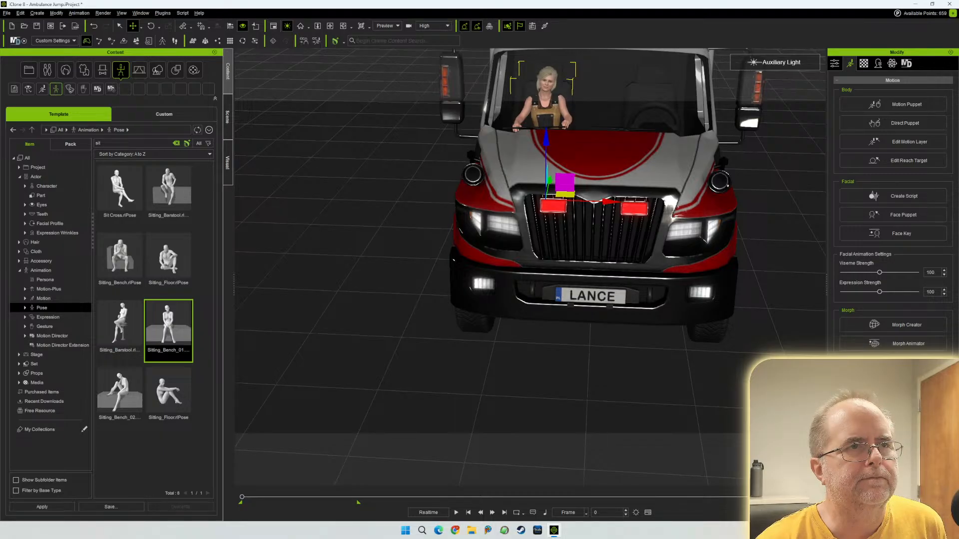
- Move Lance into the ambulance cab so he sits in the driver's seat behind the steering wheel
{"action": "right_click_drag", "start_coordinate": [610, 202], "coordinate": [562, 259]}
{"action": "middle_click_drag", "start_coordinate": [562, 259], "coordinate": [432, 245]}
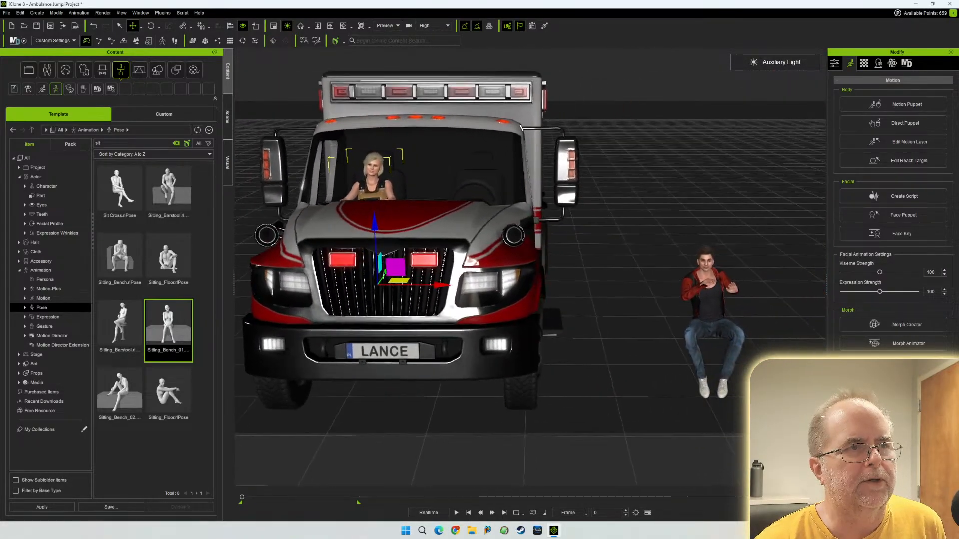
{"action": "left_click", "coordinate": [710, 299]}
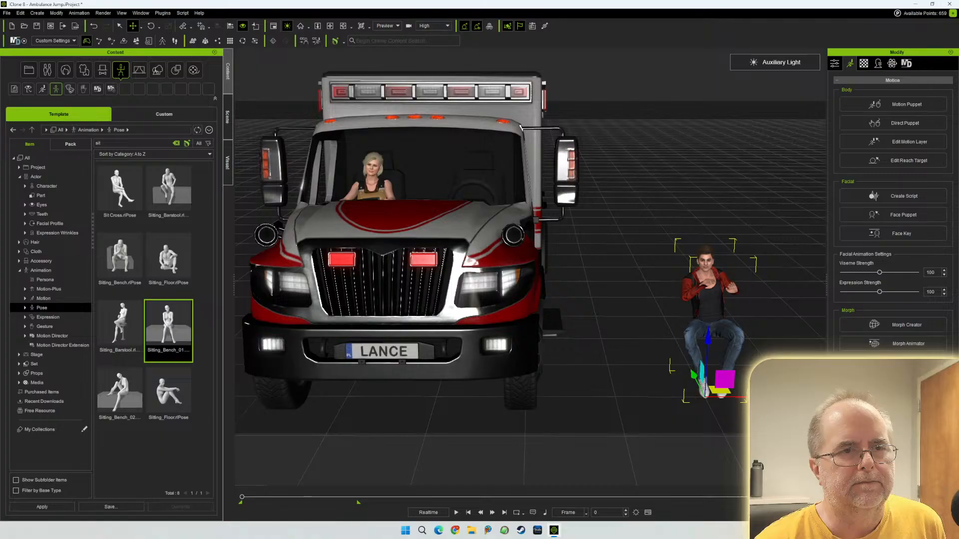
{"action": "left_click_drag", "start_coordinate": [724, 379], "coordinate": [493, 284]}
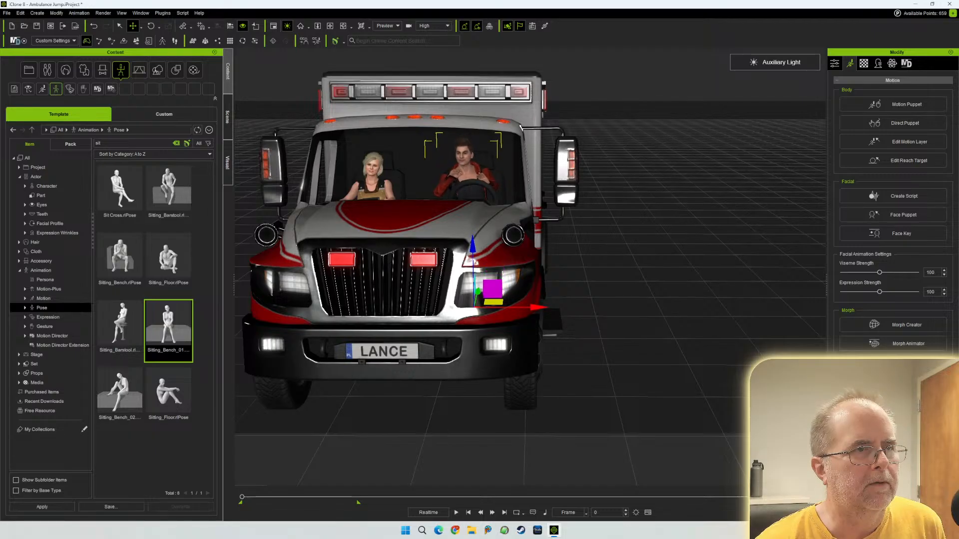
{"action": "left_click_drag", "start_coordinate": [492, 289], "coordinate": [500, 289]}
- Shift Lance slightly forward toward the steering wheel, checking his placement from the front and side
{"action": "mouse_move", "coordinate": [550, 225]}
{"action": "right_mouse_down"}
{"action": "mouse_move", "coordinate": [399, 240]}
{"action": "mouse_move", "coordinate": [412, 235]}
{"action": "mouse_move", "coordinate": [404, 227]}
{"action": "mouse_move", "coordinate": [552, 223]}
{"action": "mouse_move", "coordinate": [548, 290]}
{"action": "mouse_move", "coordinate": [549, 227]}
{"action": "mouse_move", "coordinate": [541, 224]}
{"action": "right_mouse_up"}
{"action": "middle_click_drag", "start_coordinate": [541, 224], "coordinate": [610, 284]}
{"action": "scroll", "coordinate": [549, 249], "scroll_direction": "up", "scroll_amount": 5}
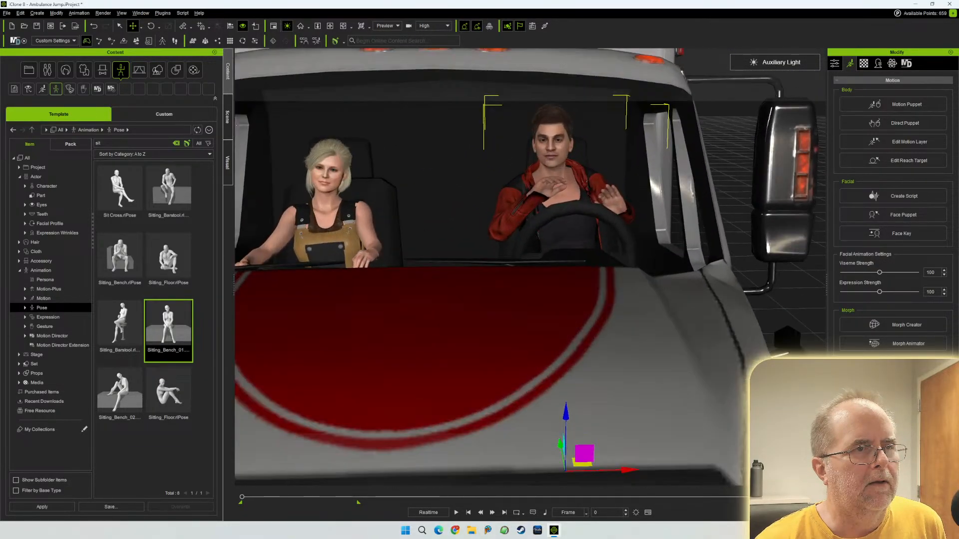
{"action": "scroll", "coordinate": [549, 250], "scroll_direction": "down", "scroll_amount": 2}
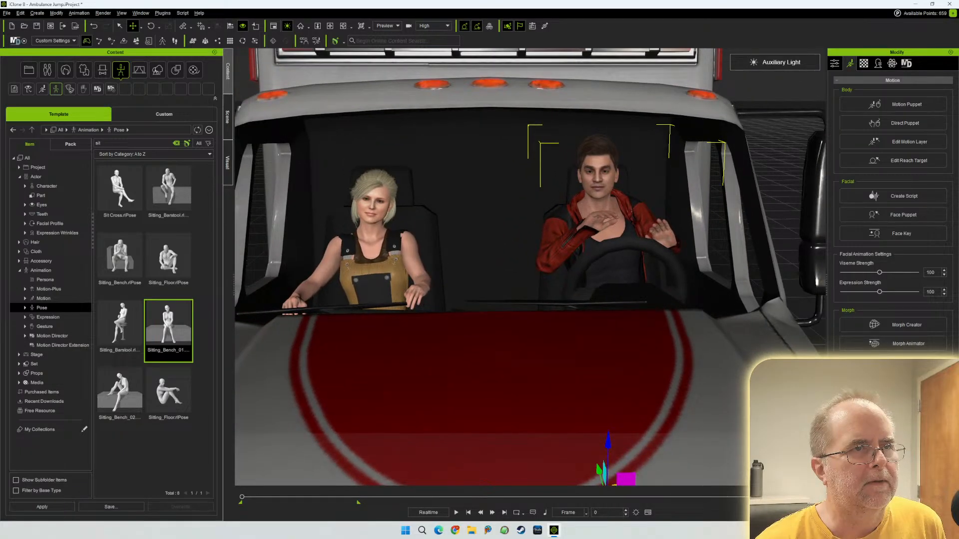
{"action": "right_click_drag", "start_coordinate": [550, 250], "coordinate": [365, 243]}
{"action": "scroll", "coordinate": [530, 267], "scroll_direction": "down", "scroll_amount": 3}
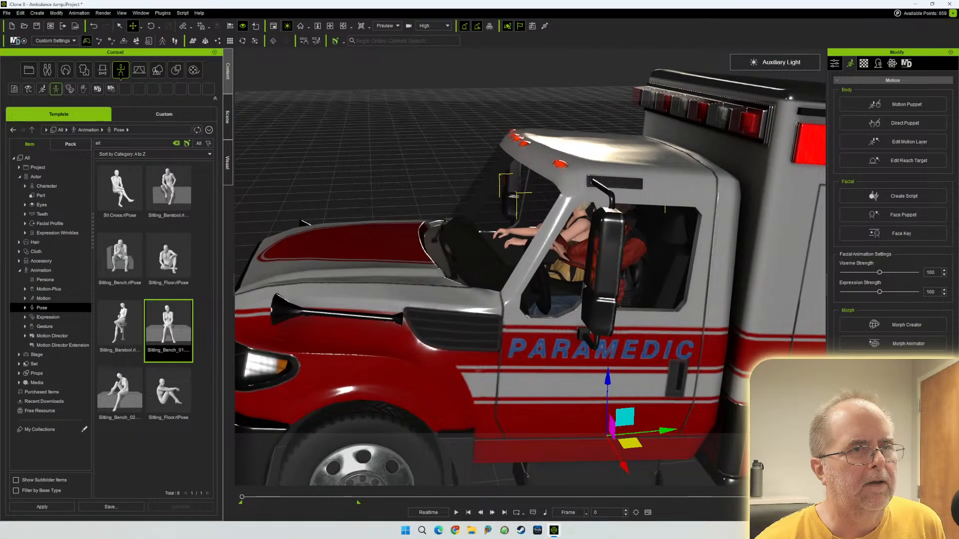
{"action": "left_click_drag", "start_coordinate": [649, 431], "coordinate": [640, 432]}
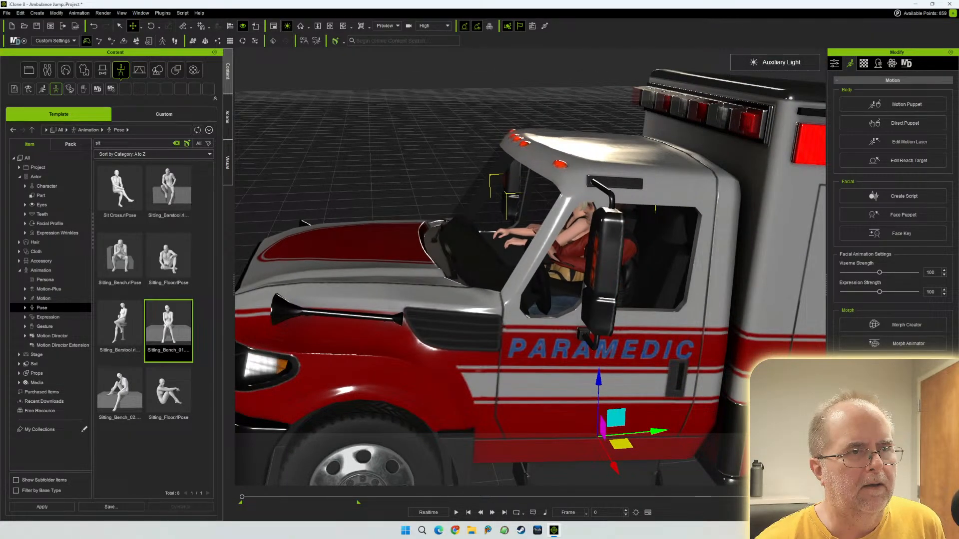
{"action": "right_click_drag", "start_coordinate": [425, 202], "coordinate": [681, 228]}
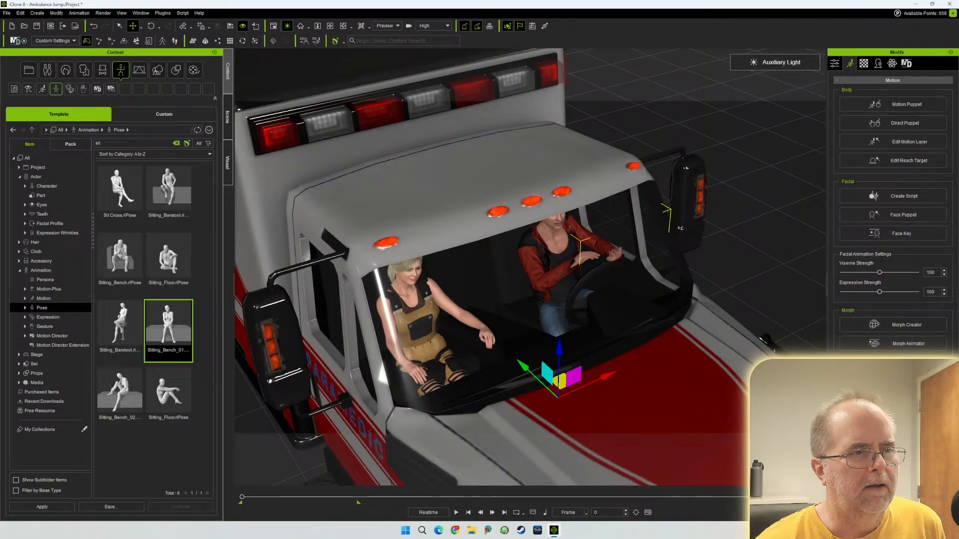
- Rename the character CC3_Base_Plus to Lance and CC3_Base_Plus_0 to Nance in the scene list
{"action": "left_click", "coordinate": [227, 117]}
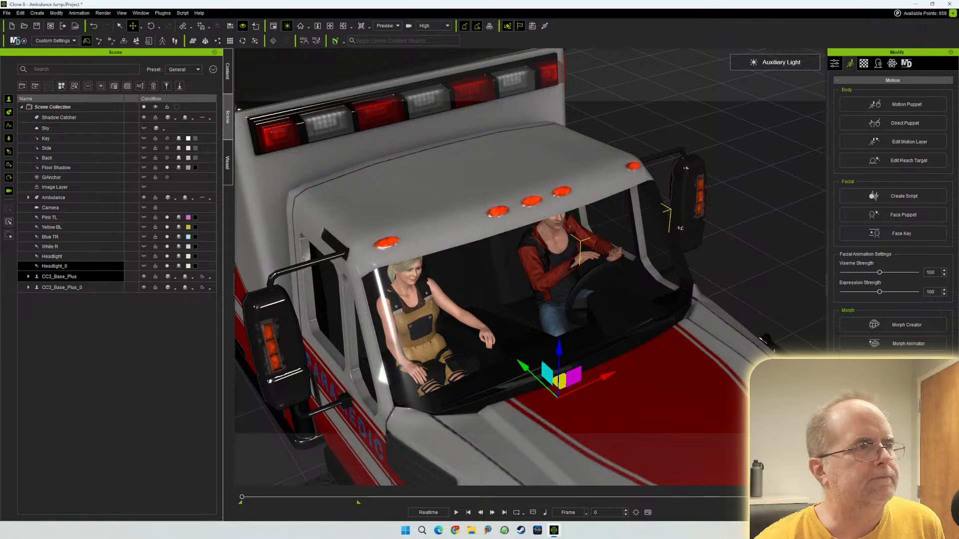
{"action": "left_click", "coordinate": [82, 277]}
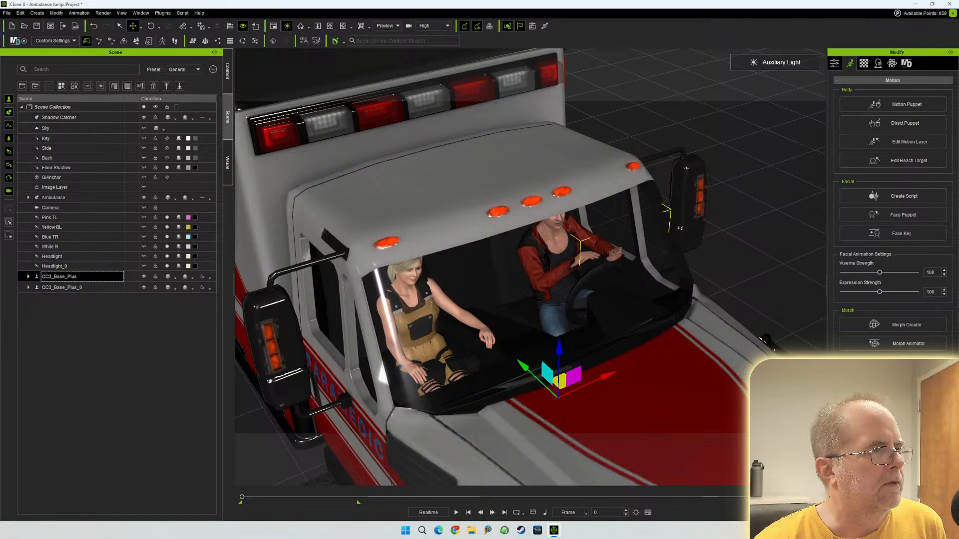
{"action": "type", "text": "L"}
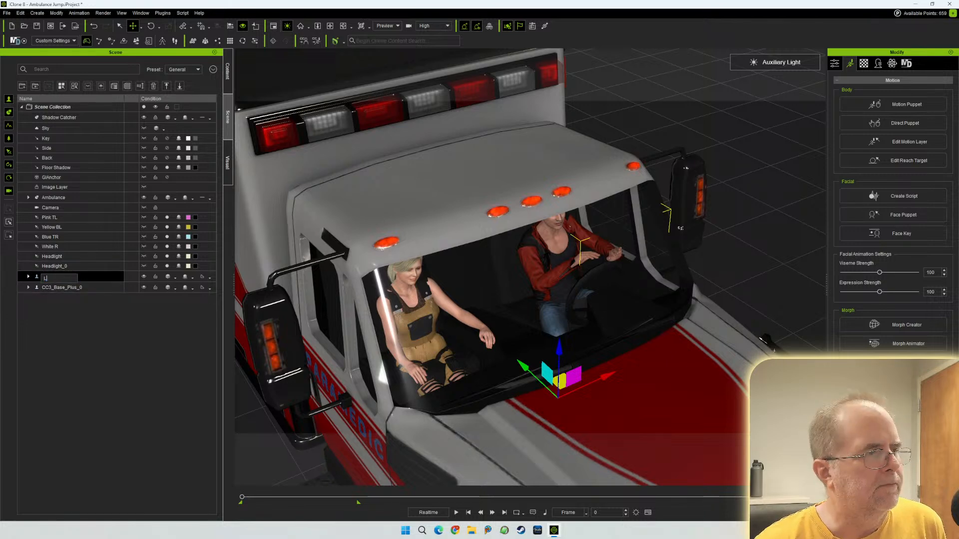
{"action": "type", "text": "ance"}
{"action": "key", "text": "Tab"}
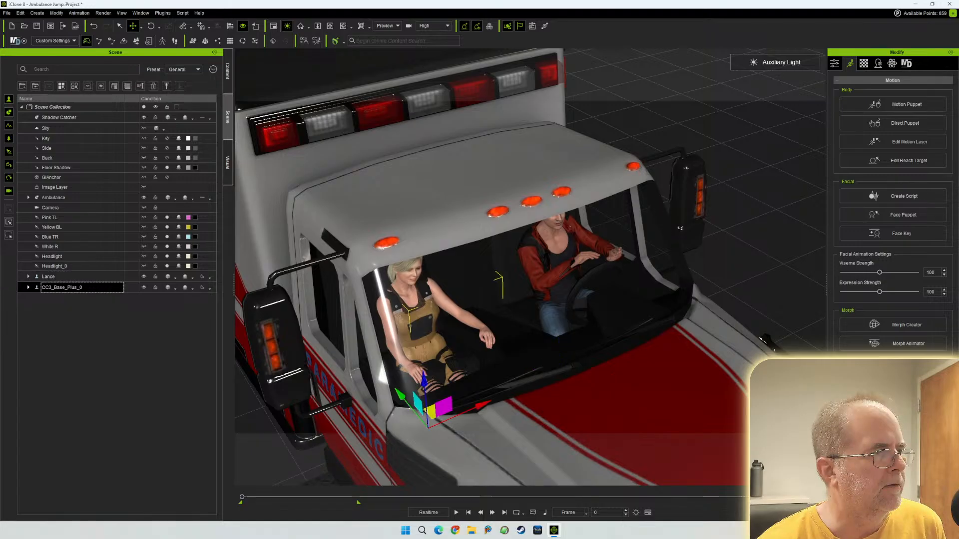
{"action": "type", "text": "Nance"}
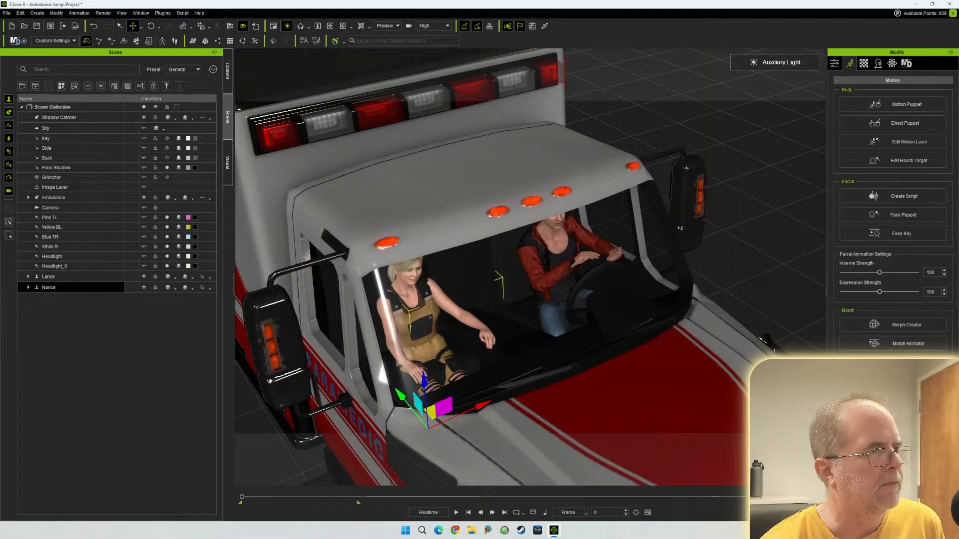
- Move Nance slightly forward and toward the middle of the cab to refine her passenger seat position
{"action": "left_click_drag", "start_coordinate": [402, 396], "coordinate": [411, 411]}
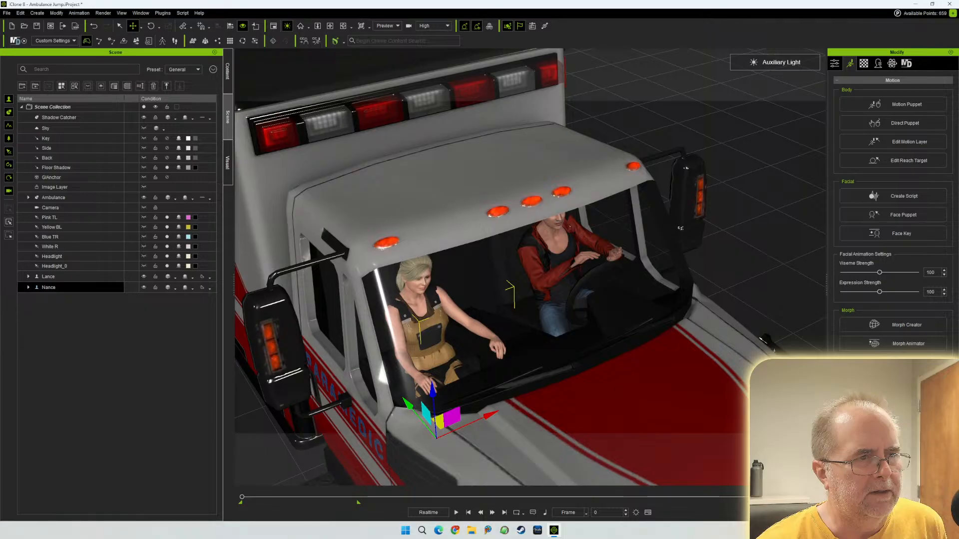
{"action": "key", "text": "f"}
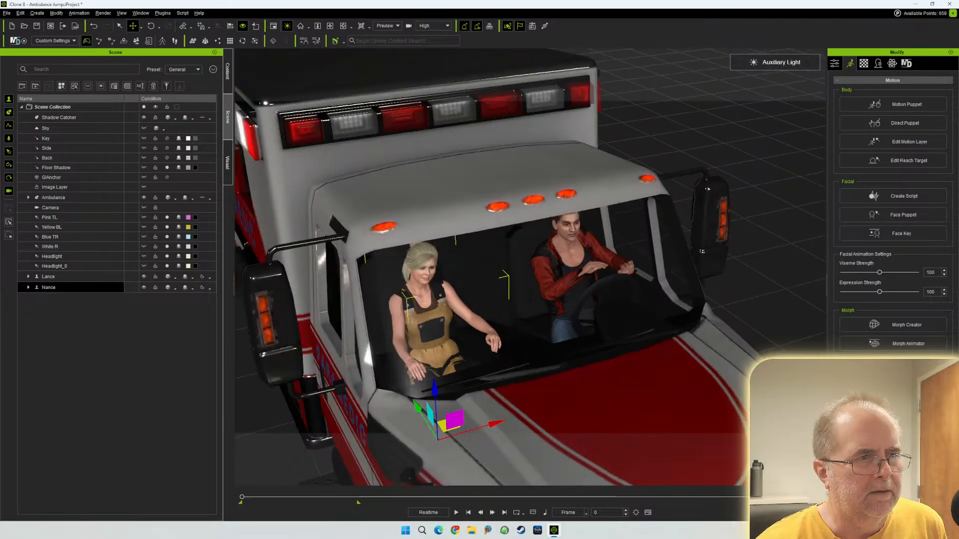
{"action": "right_click_drag", "start_coordinate": [529, 240], "coordinate": [530, 308]}
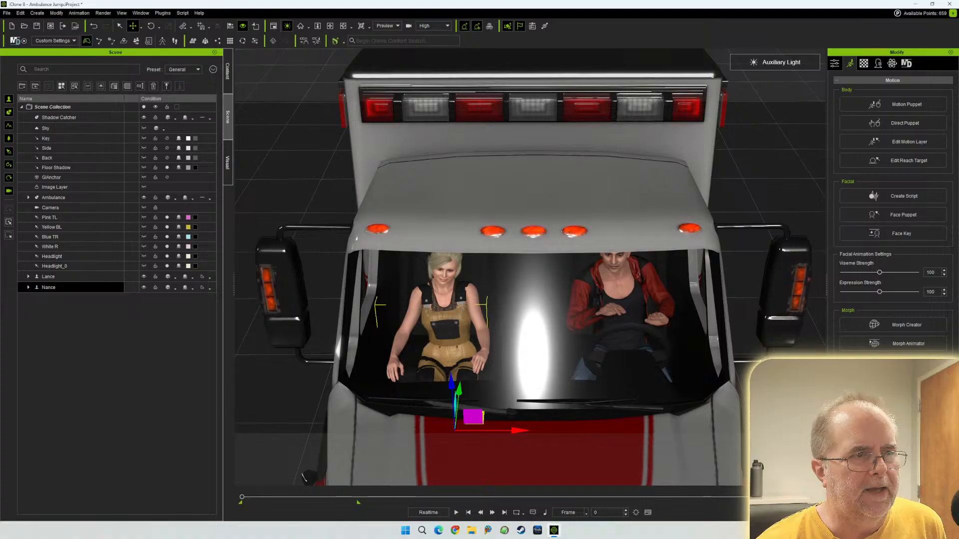
{"action": "left_click_drag", "start_coordinate": [520, 430], "coordinate": [525, 430]}
{"action": "right_click_drag", "start_coordinate": [529, 307], "coordinate": [650, 239]}
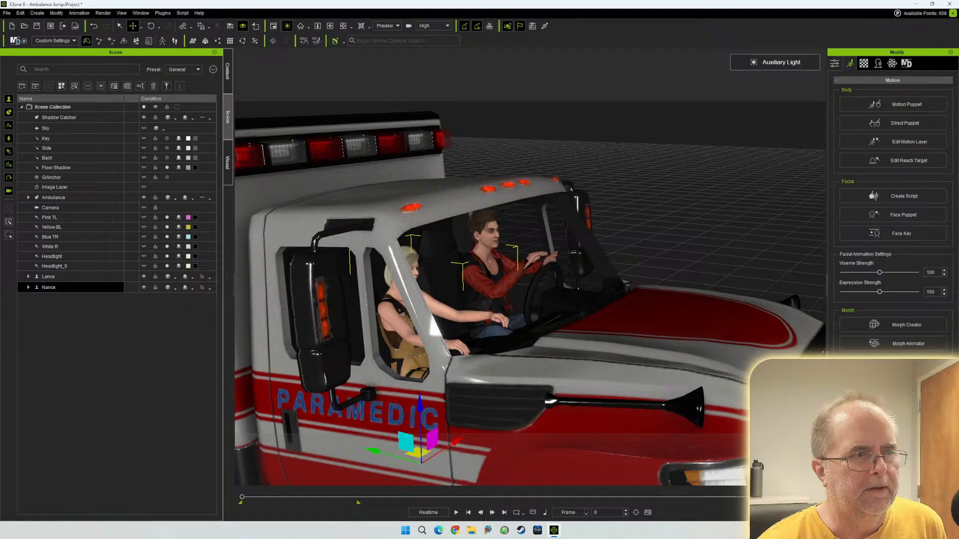
- Link Nance and Lance each to the Ambulance as their parent object
{"action": "left_click", "coordinate": [835, 63]}
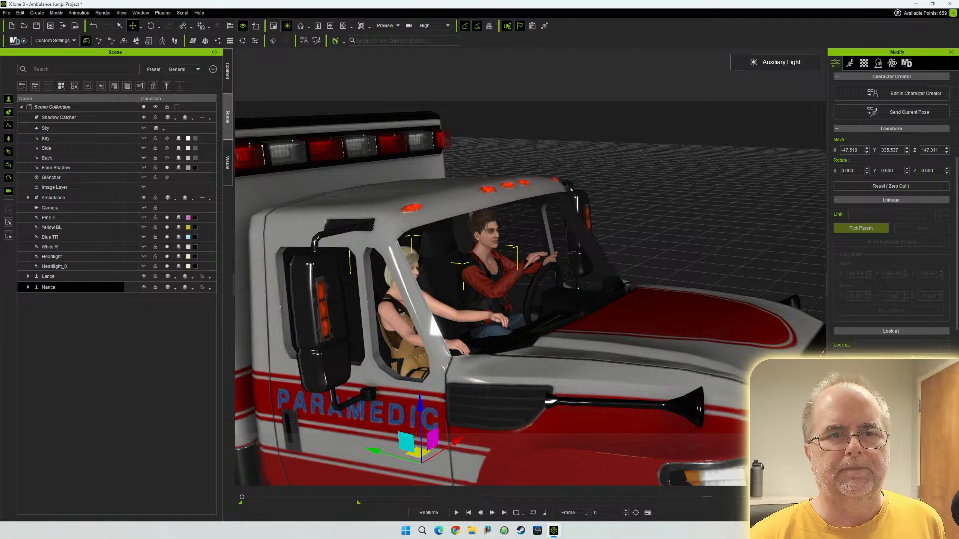
{"action": "left_click", "coordinate": [861, 227]}
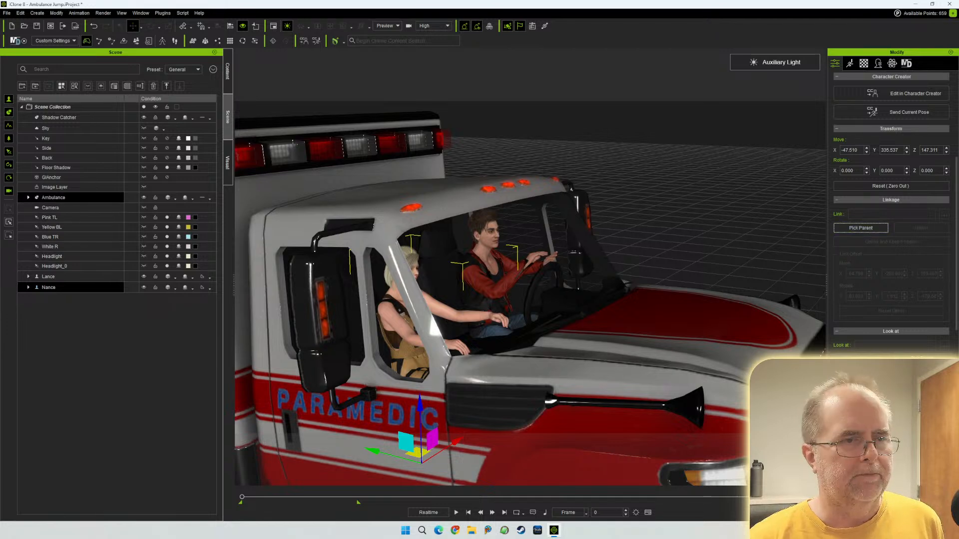
{"action": "left_click", "coordinate": [54, 197]}
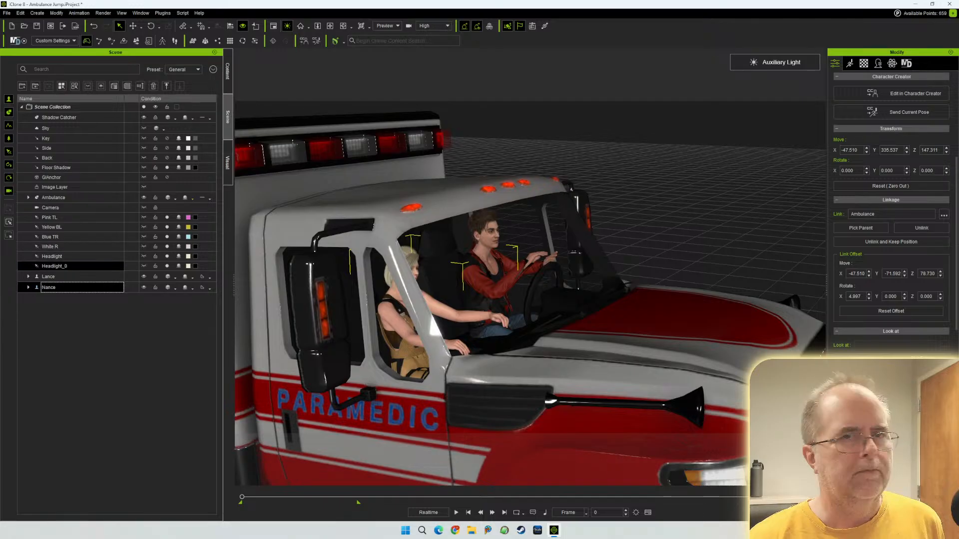
{"action": "left_click", "coordinate": [55, 276]}
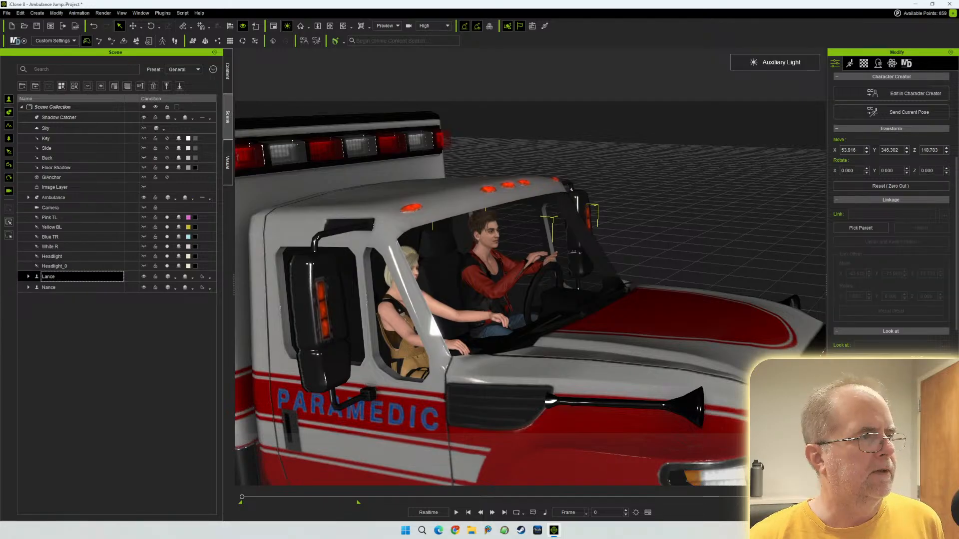
{"action": "left_click", "coordinate": [860, 228]}
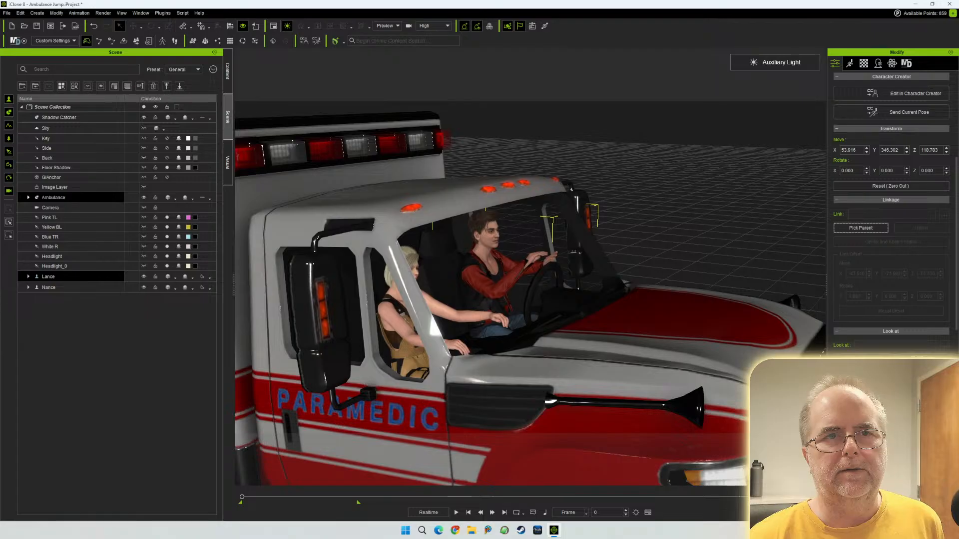
{"action": "left_click", "coordinate": [54, 197]}
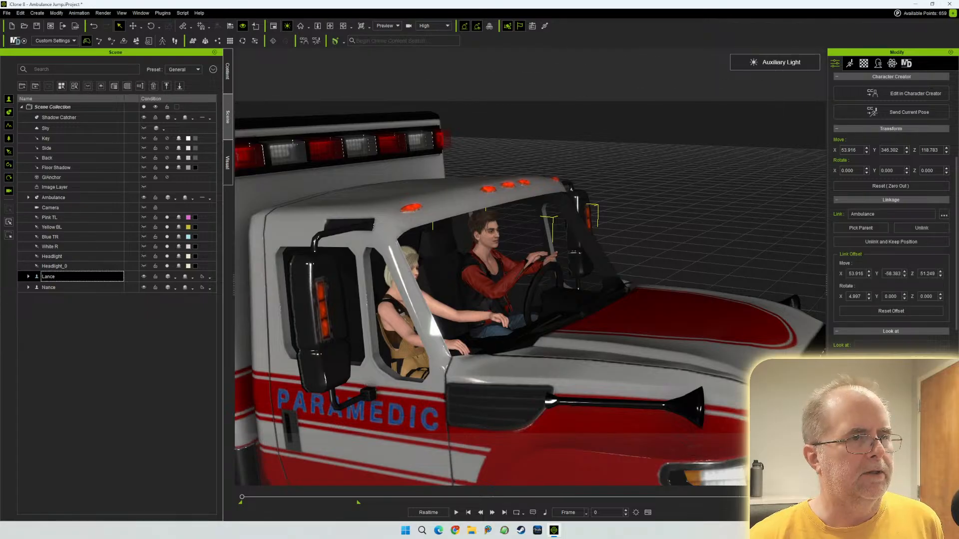
- Switch the viewport from the Preview view to the scene's Camera
{"action": "left_click", "coordinate": [388, 25]}
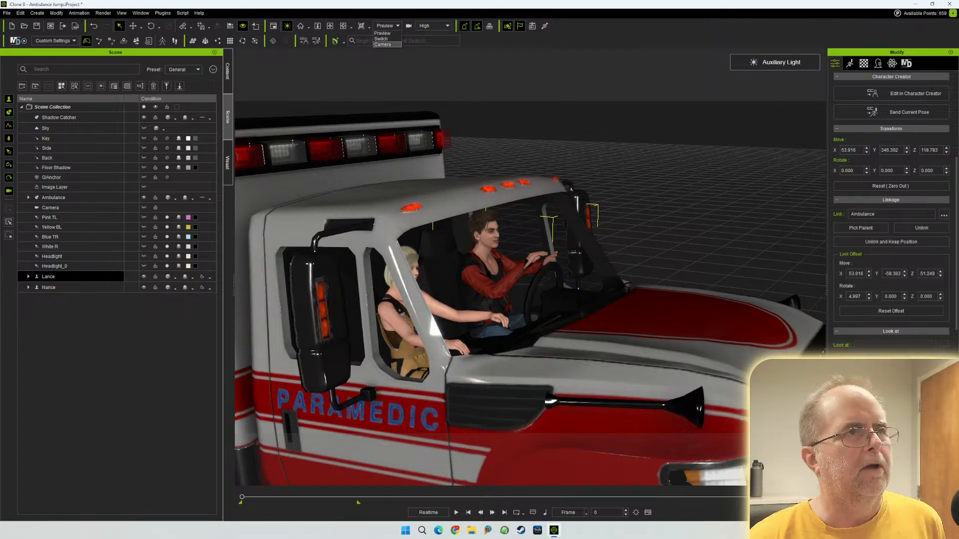
{"action": "left_click", "coordinate": [387, 44]}
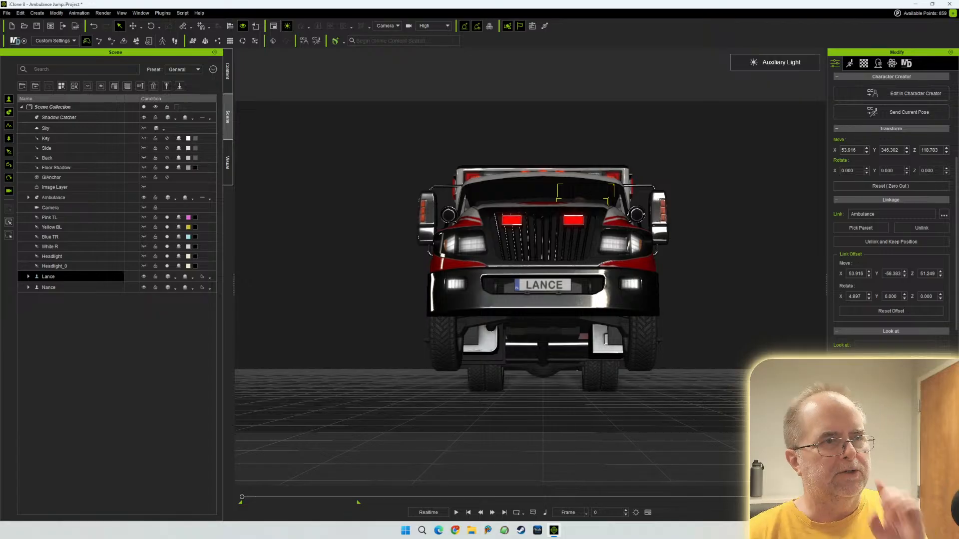
- Play the jump through the scene camera, step back a few frames from its end, and return to the first frame
{"action": "key", "text": "space"}
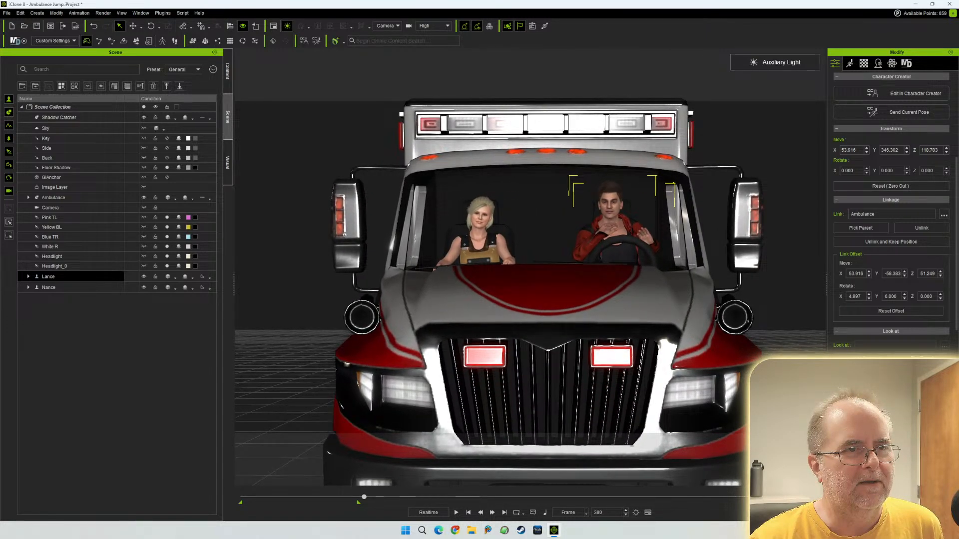
{"action": "key", "text": "Left"}
{"action": "key", "text": "Left"}
{"action": "key", "text": "Left"}
{"action": "key", "text": "Left"}
{"action": "key", "text": "Left"}
{"action": "key", "text": "Left"}
{"action": "key", "text": "Left"}
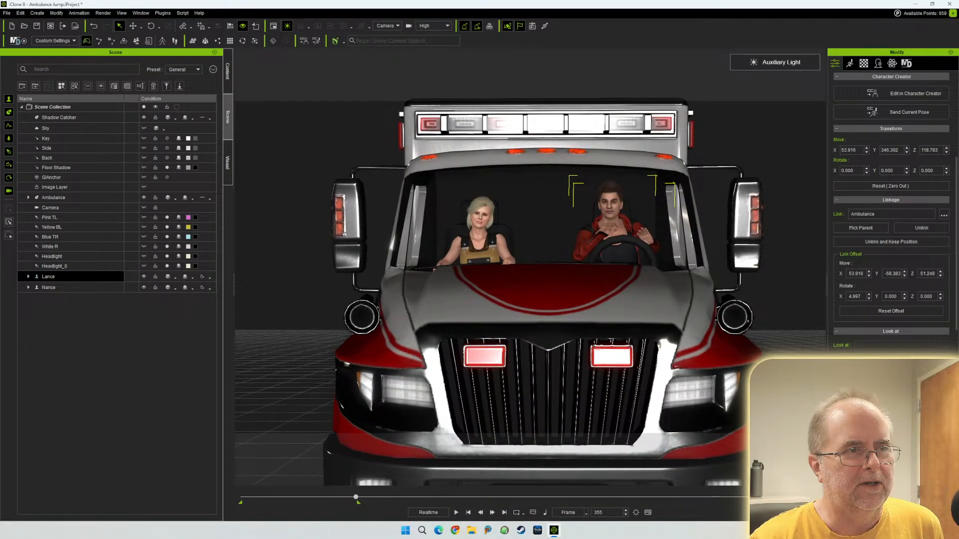
{"action": "key", "text": "Home"}
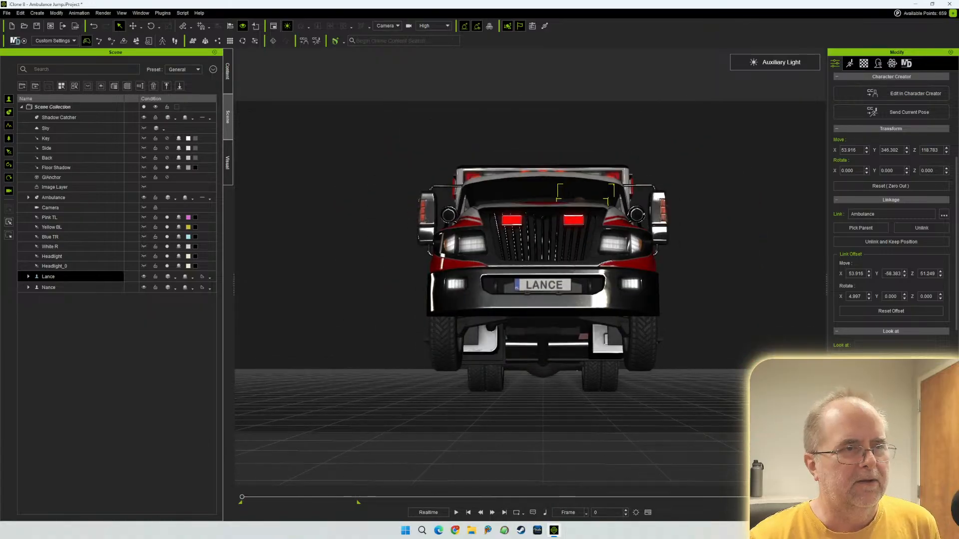
- Switch the viewport to the Preview view and frame Lance and Nance head-on through the windshield
{"action": "left_click", "coordinate": [388, 25]}
{"action": "left_click", "coordinate": [384, 35]}
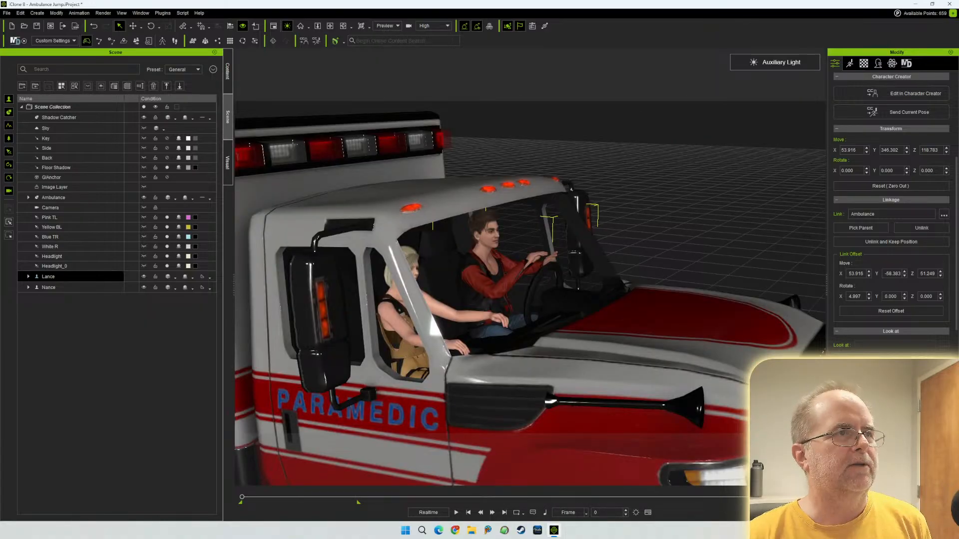
{"action": "right_click_drag", "start_coordinate": [570, 270], "coordinate": [400, 275]}
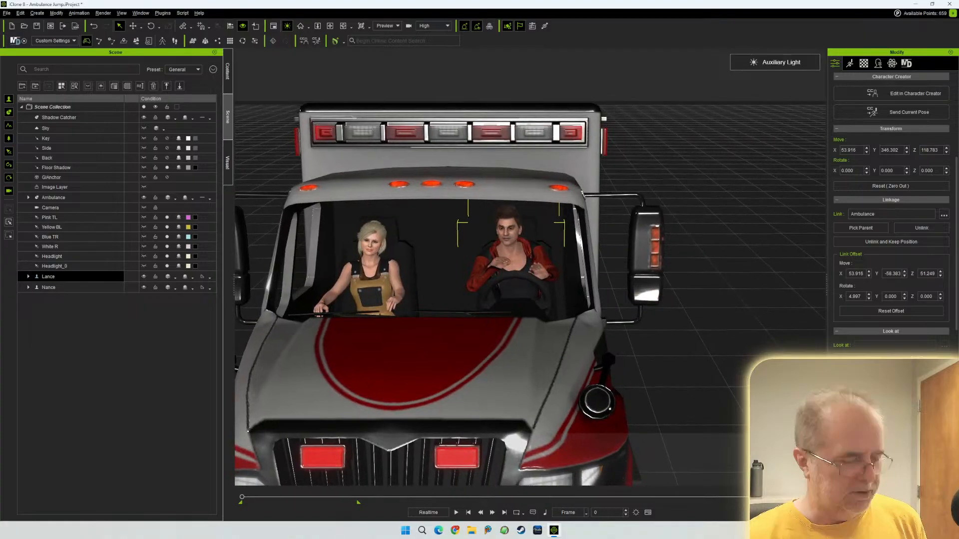
{"action": "middle_click_drag", "start_coordinate": [400, 274], "coordinate": [504, 270]}
{"action": "right_click_drag", "start_coordinate": [504, 270], "coordinate": [504, 215]}
{"action": "scroll", "coordinate": [529, 268], "scroll_direction": "up", "scroll_amount": 5}
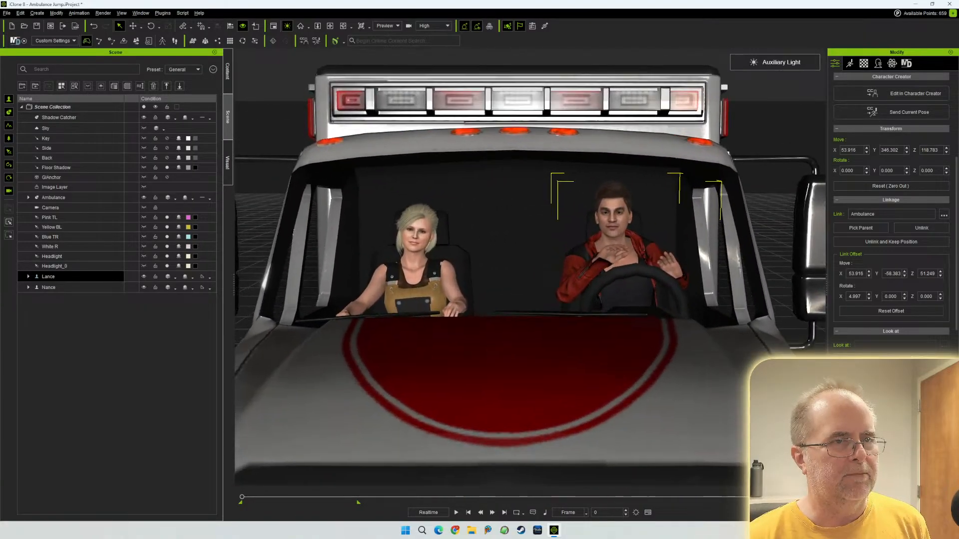
{"action": "middle_click_drag", "start_coordinate": [530, 268], "coordinate": [540, 299]}
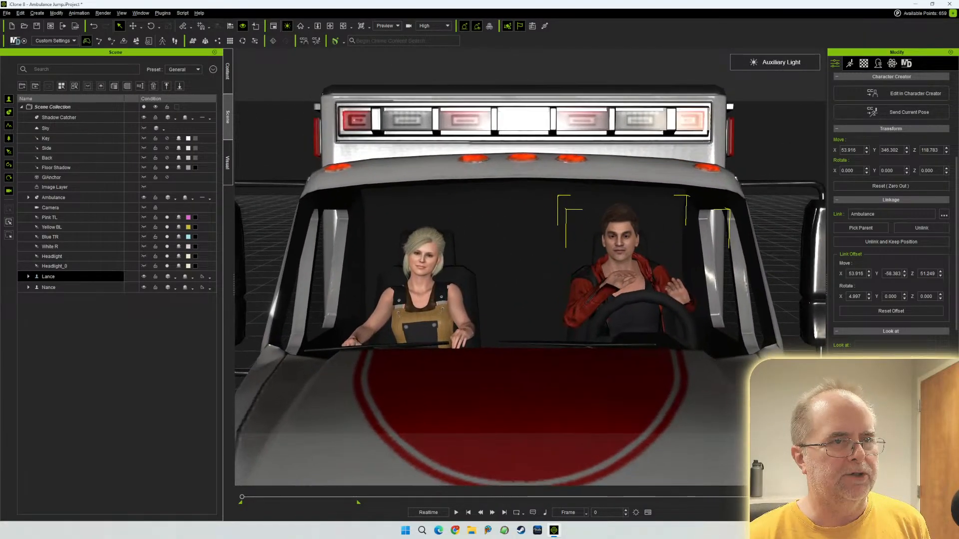
{"action": "mouse_move", "coordinate": [540, 298]}
{"action": "right_mouse_down"}
{"action": "mouse_move", "coordinate": [540, 320]}
{"action": "mouse_move", "coordinate": [537, 303]}
{"action": "right_mouse_up"}
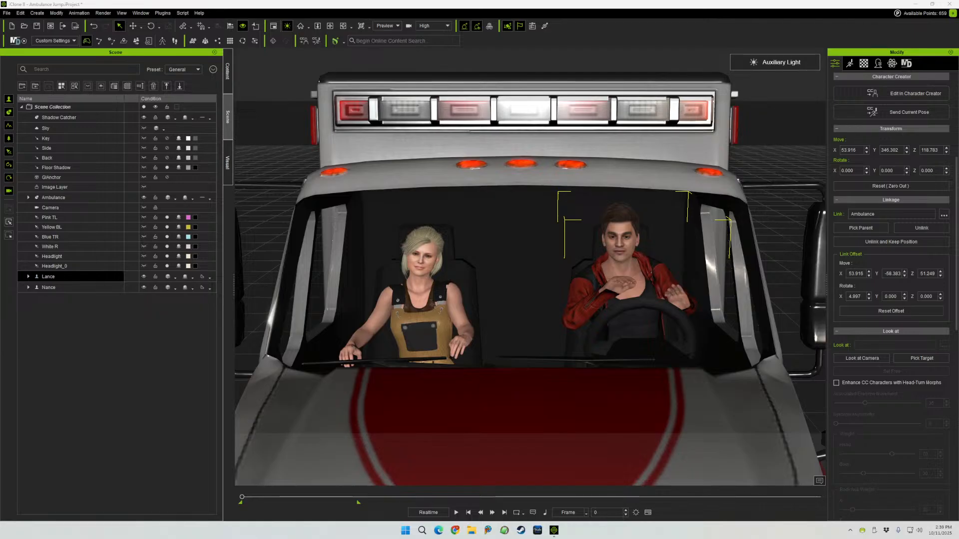
- Give Lance the D5_Surprise facial expression from the 06-Surprise style using Face Key
{"action": "left_click", "coordinate": [850, 63]}
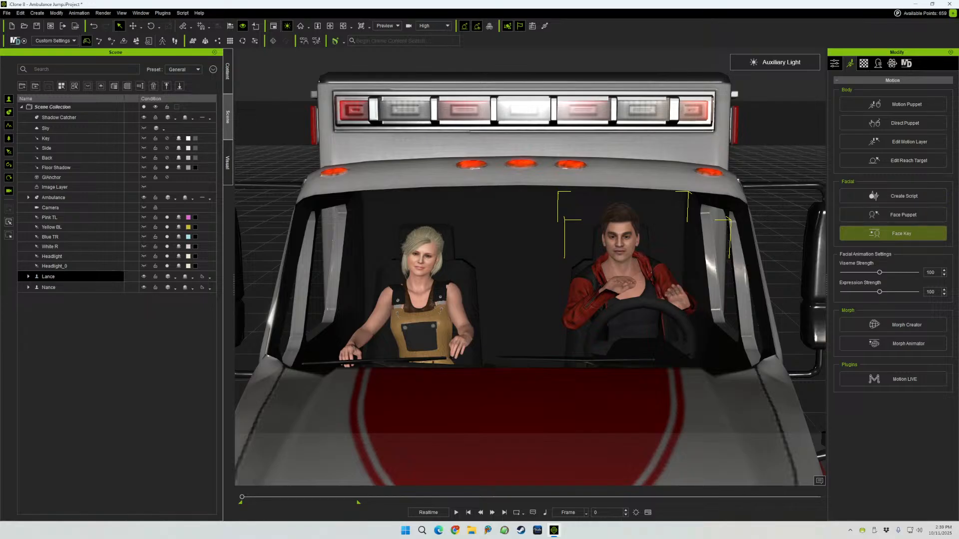
{"action": "left_click", "coordinate": [893, 233]}
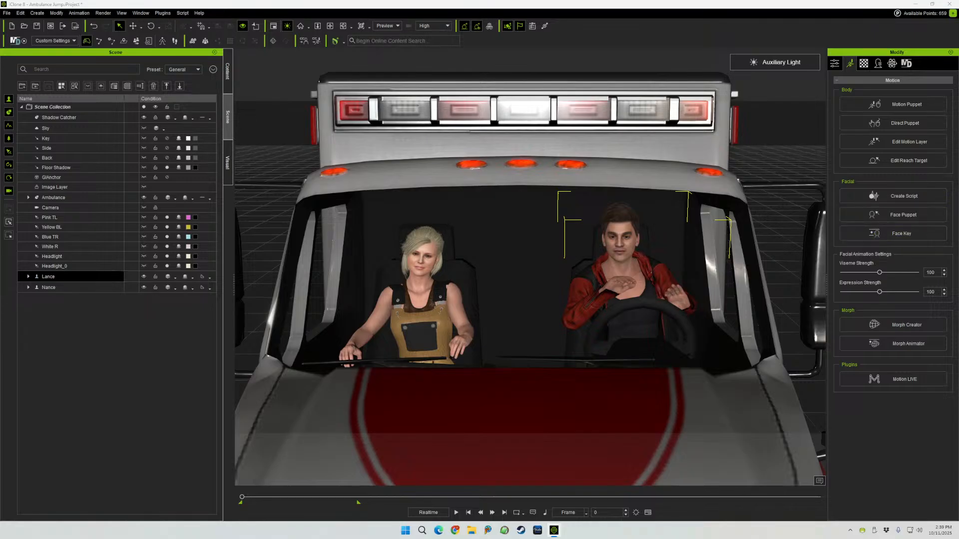
{"action": "left_click_drag", "start_coordinate": [760, 155], "coordinate": [196, 119]}
{"action": "left_click", "coordinate": [194, 173]}
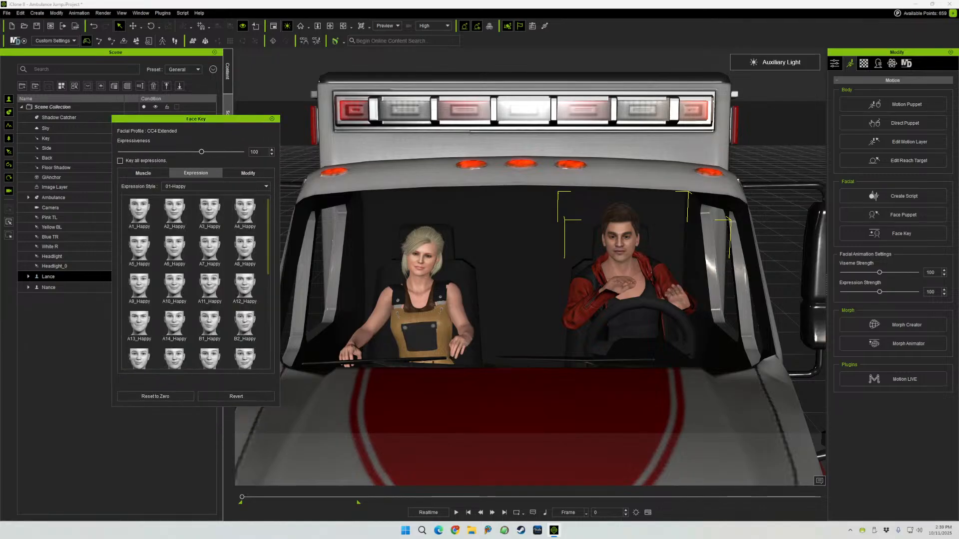
{"action": "left_click", "coordinate": [215, 186]}
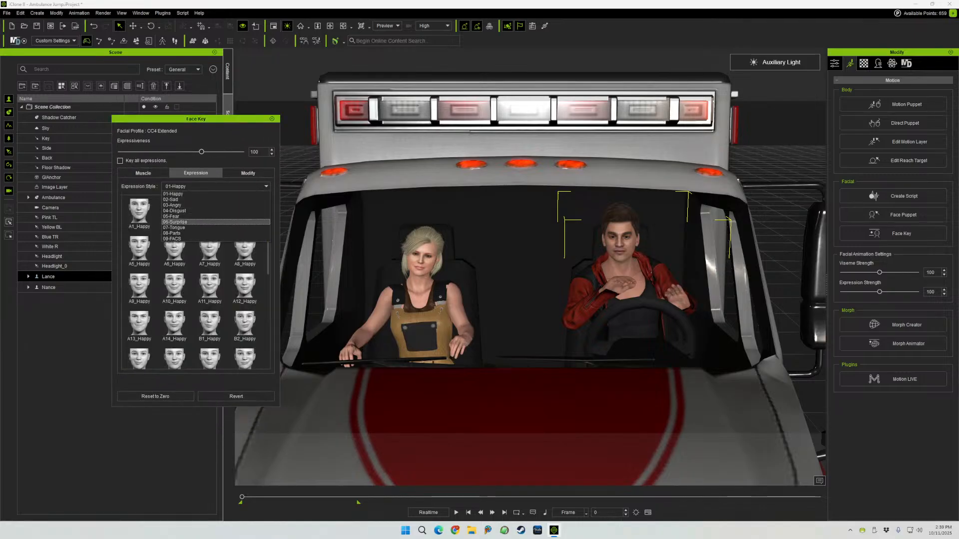
{"action": "left_click", "coordinate": [215, 222]}
{"action": "scroll", "coordinate": [195, 285], "scroll_direction": "down", "scroll_amount": 3}
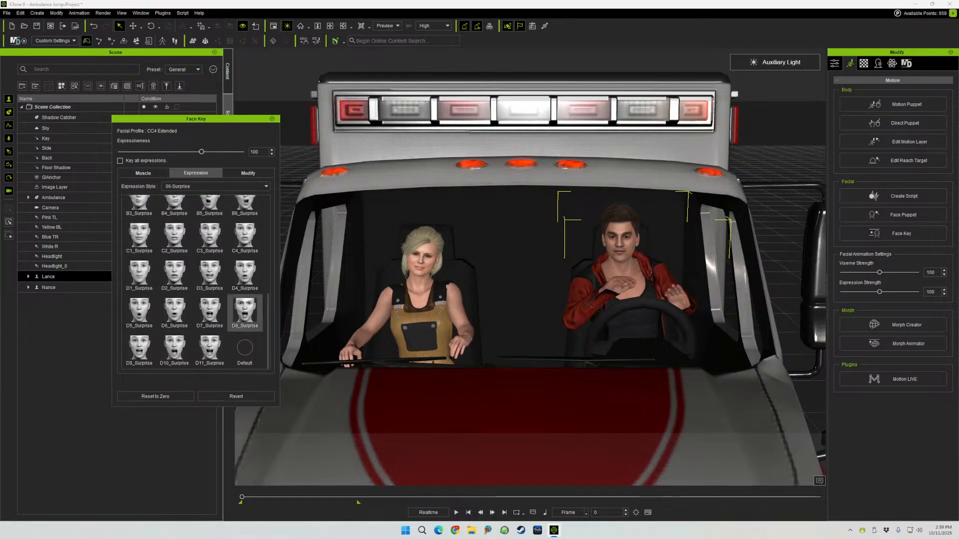
{"action": "left_click", "coordinate": [210, 274]}
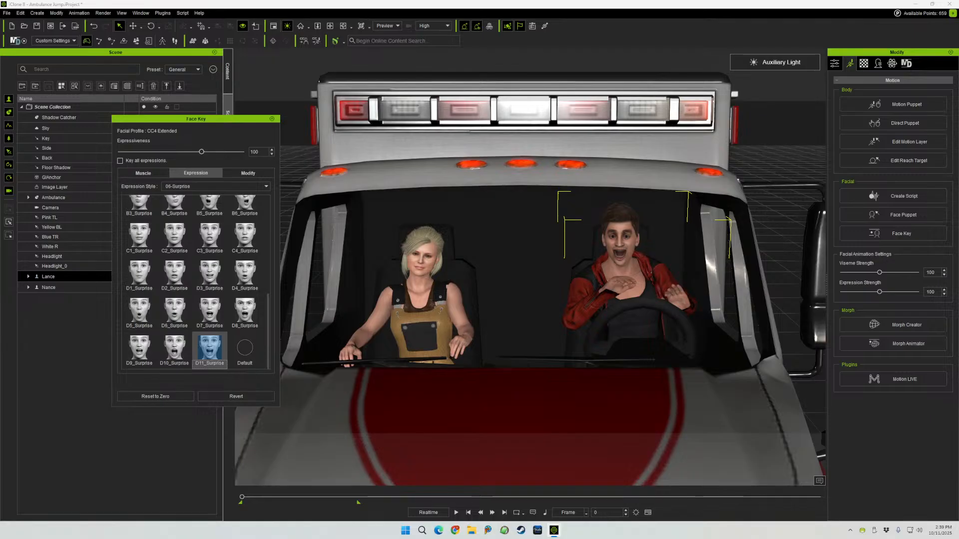
{"action": "left_click", "coordinate": [139, 310]}
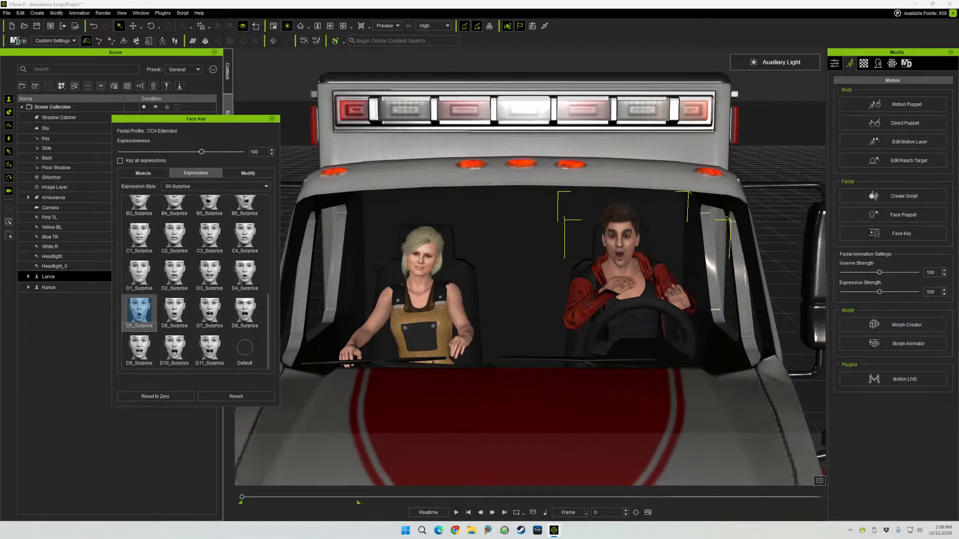
{"action": "left_click", "coordinate": [272, 119]}
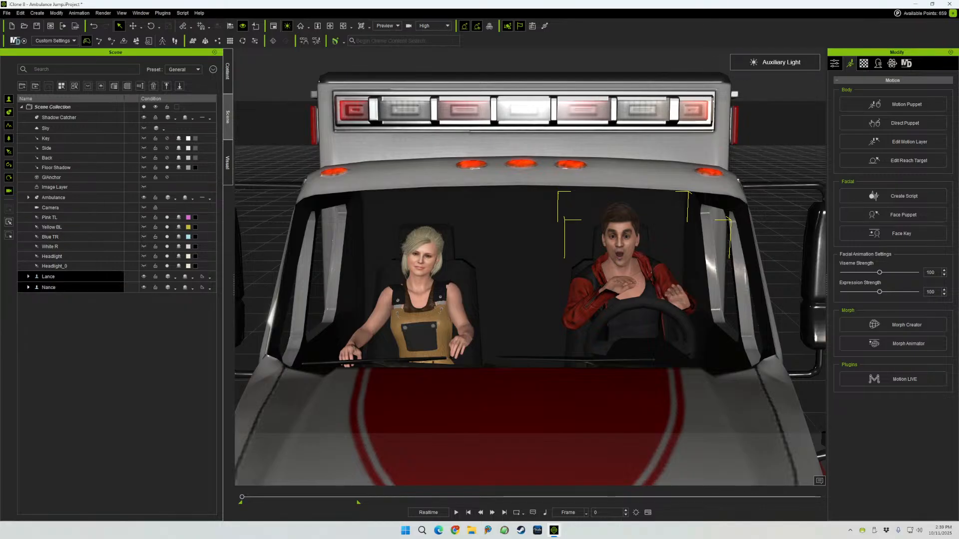
- Open Face Key for Nance, try several 01-Happy expressions on her and apply D5_Happy
{"action": "left_click", "coordinate": [55, 287]}
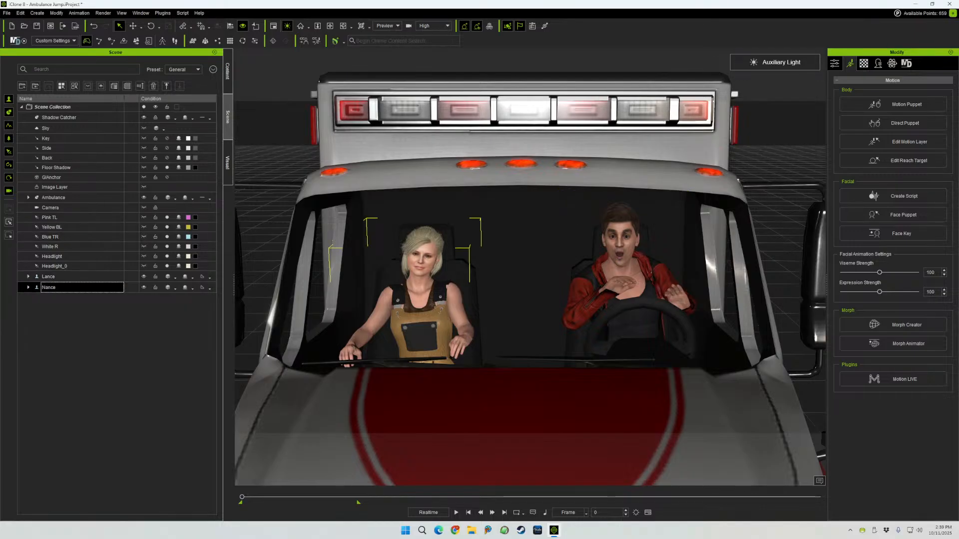
{"action": "left_click", "coordinate": [894, 233]}
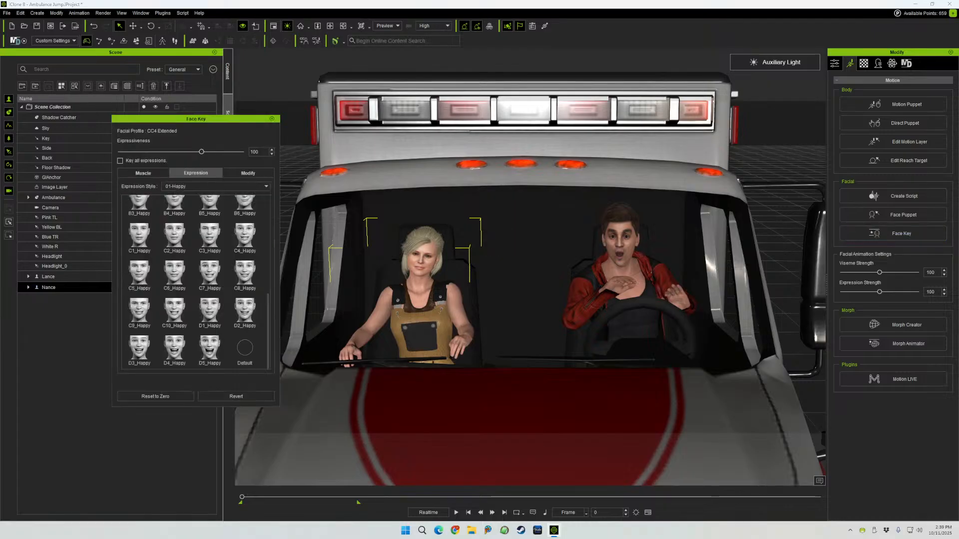
{"action": "left_click", "coordinate": [216, 187]}
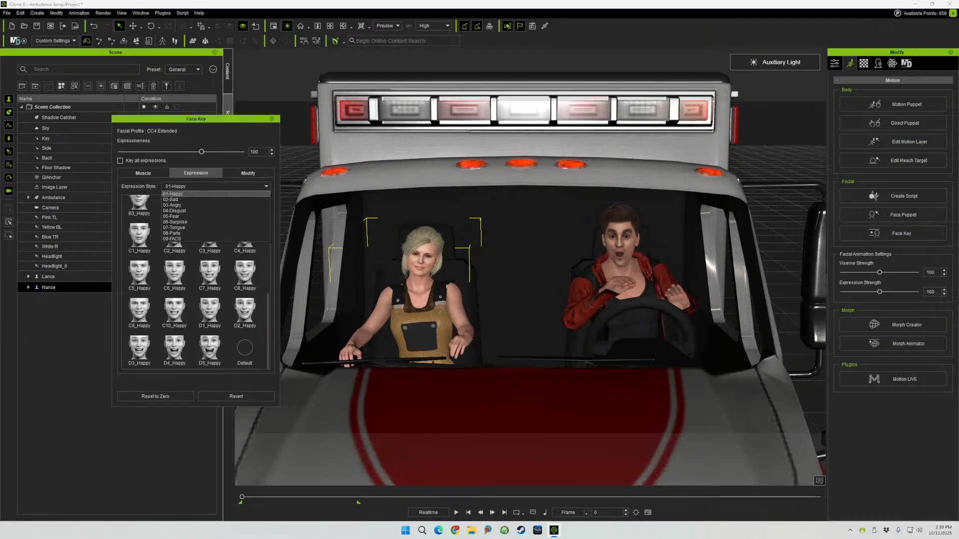
{"action": "left_click", "coordinate": [175, 194]}
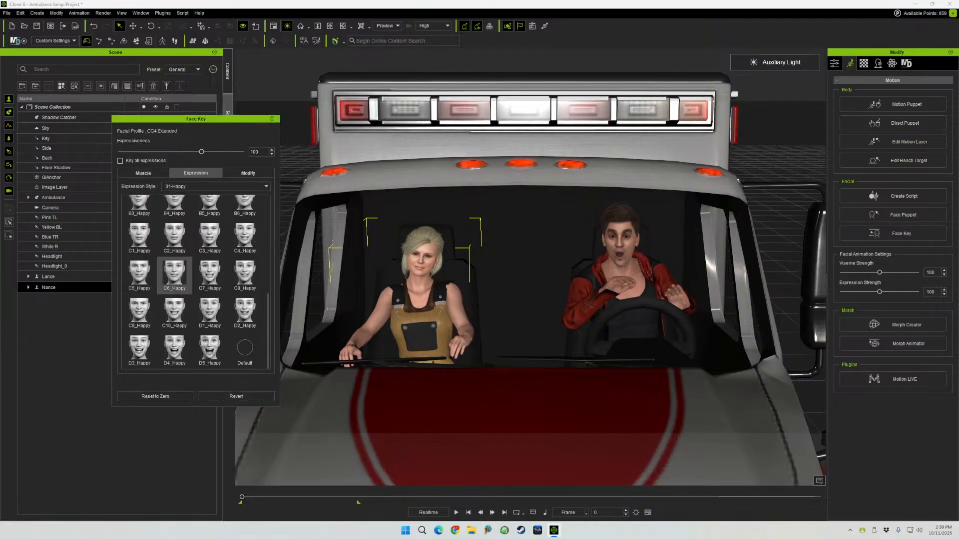
{"action": "left_click", "coordinate": [174, 348]}
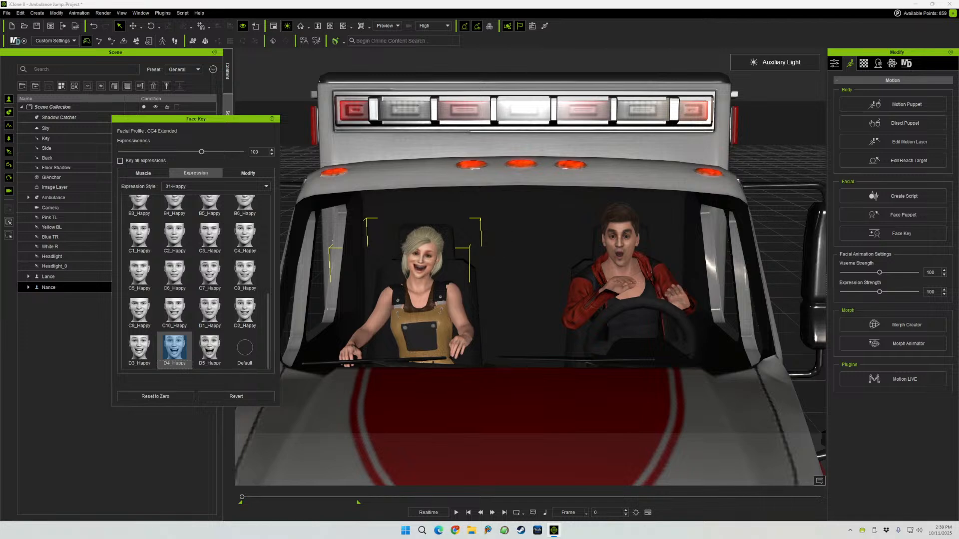
{"action": "left_click", "coordinate": [139, 348]}
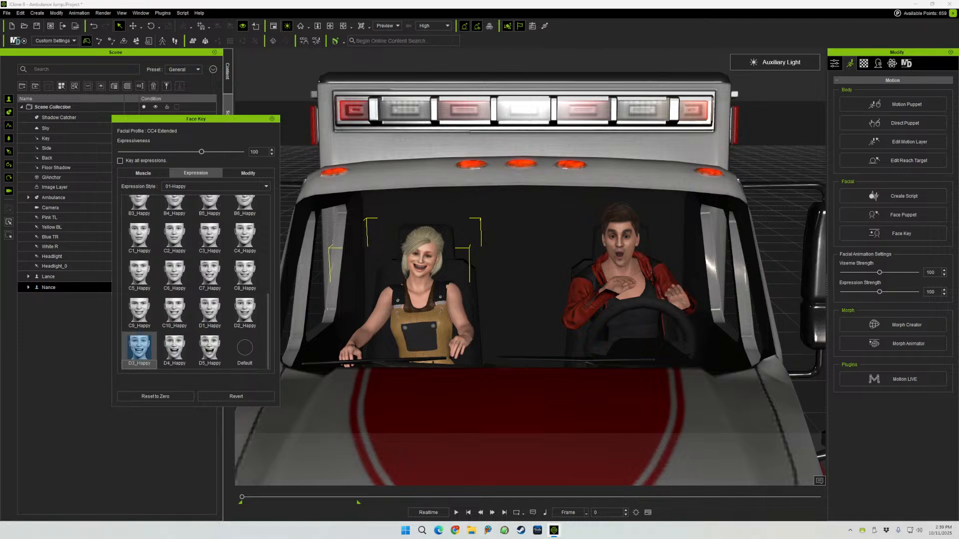
{"action": "left_click", "coordinate": [245, 311]}
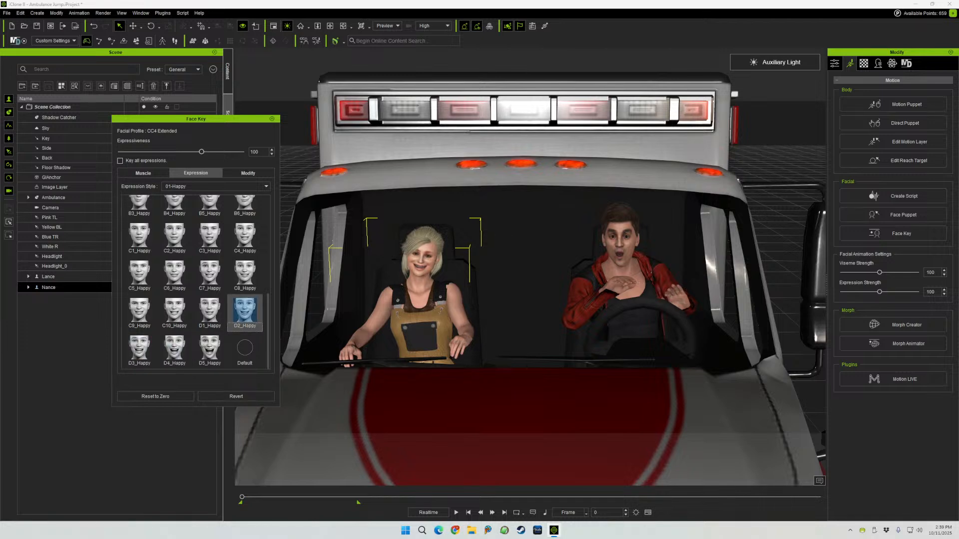
{"action": "left_click", "coordinate": [209, 348]}
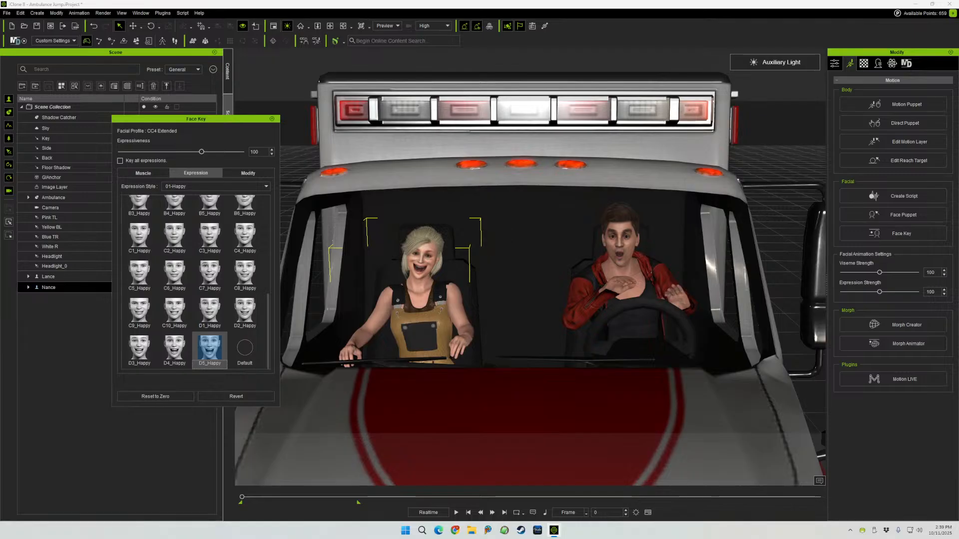
- Change Nance's facial expression to D4_Happy with an expressiveness of 79
{"action": "left_click_drag", "start_coordinate": [201, 152], "coordinate": [158, 151]}
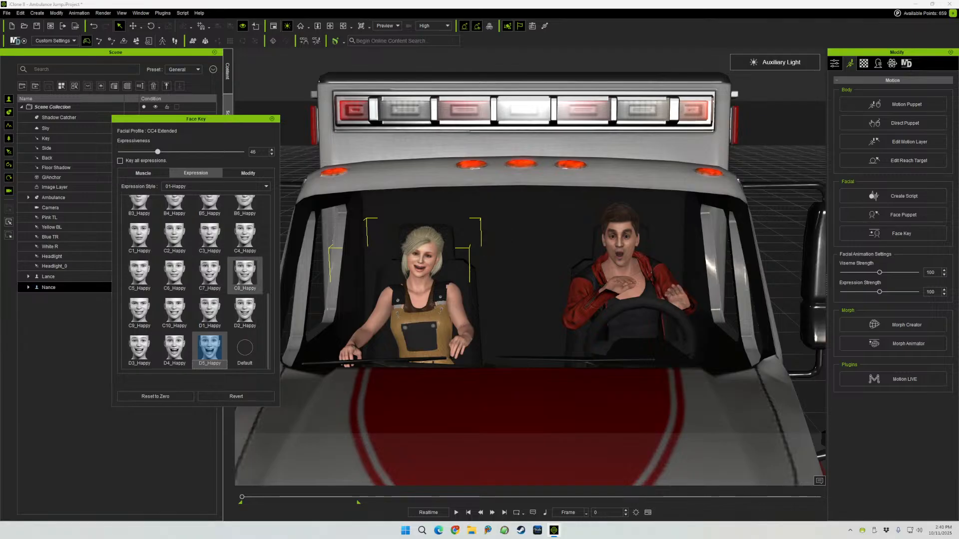
{"action": "left_click", "coordinate": [244, 274]}
{"action": "left_click", "coordinate": [244, 311]}
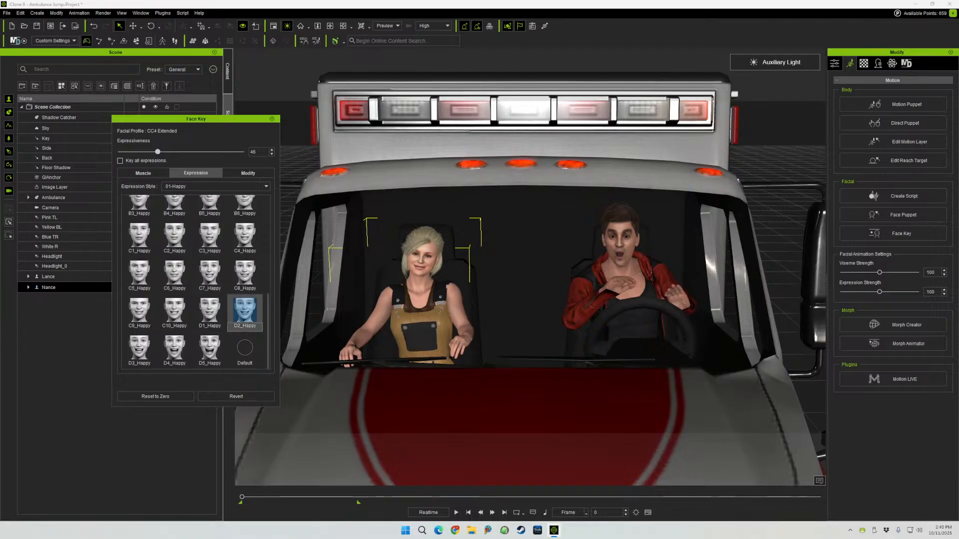
{"action": "left_click", "coordinate": [174, 348]}
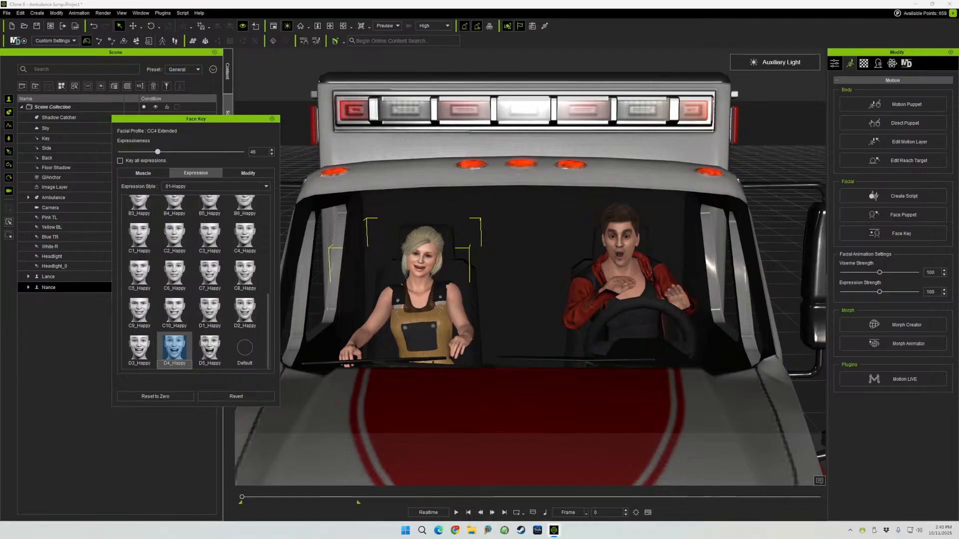
{"action": "left_click_drag", "start_coordinate": [157, 152], "coordinate": [184, 152]}
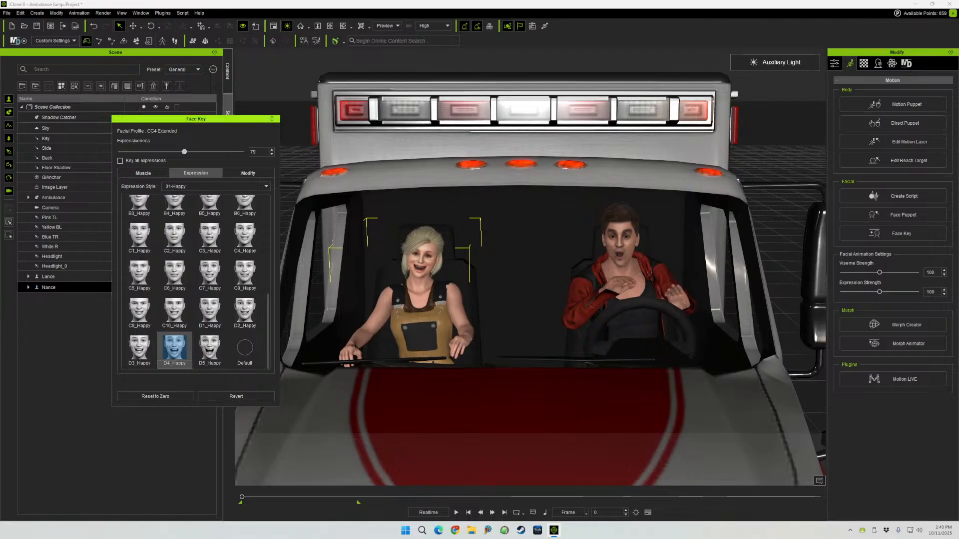
{"action": "left_click", "coordinate": [271, 119]}
- View the scene through the Camera and play the jump with the new facial expressions
{"action": "left_click", "coordinate": [387, 26]}
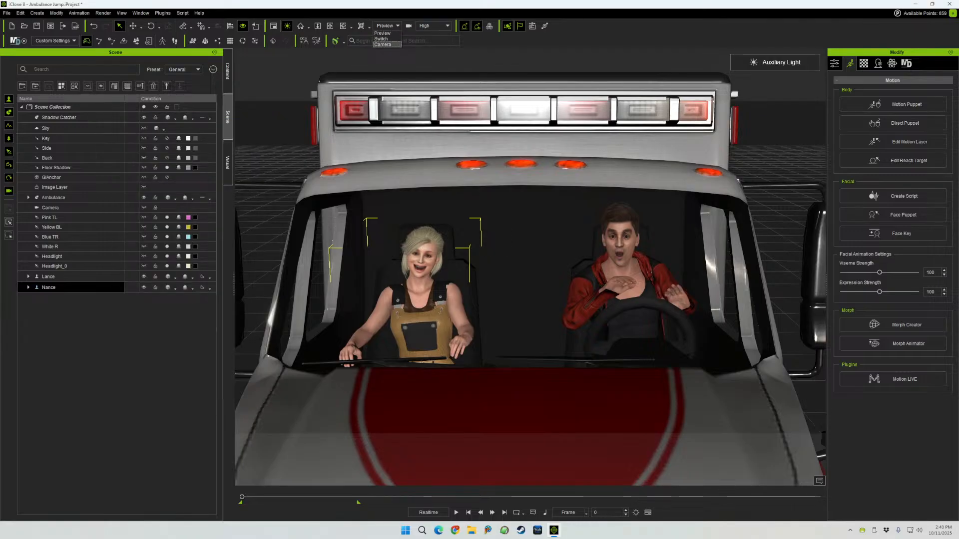
{"action": "left_click", "coordinate": [383, 44]}
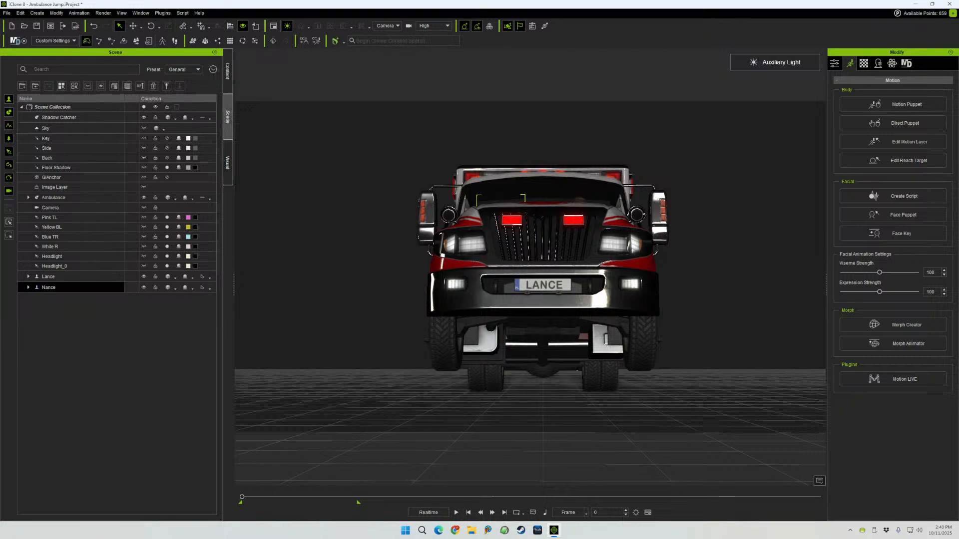
{"action": "key", "text": "space"}
- Switch the viewport back to the Preview view and save the project
{"action": "left_click", "coordinate": [387, 25]}
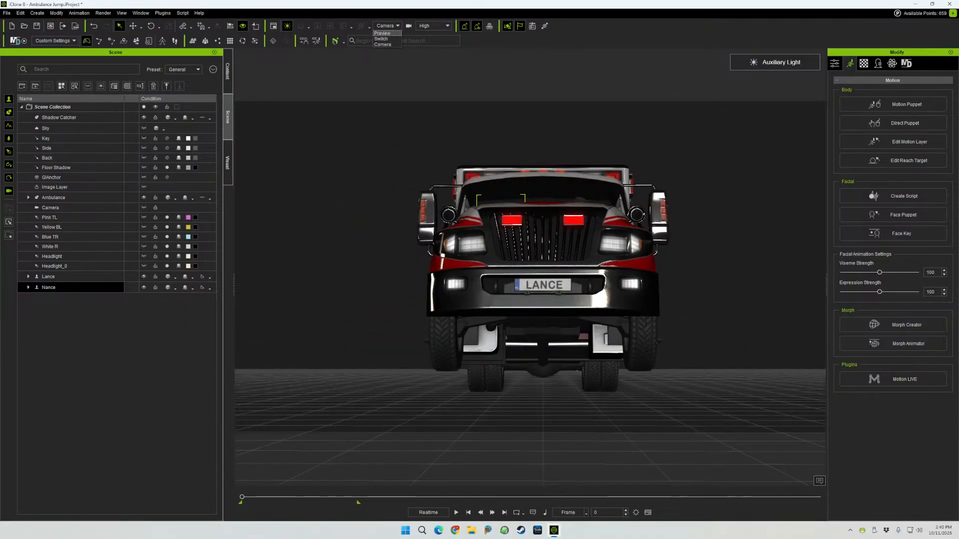
{"action": "left_click", "coordinate": [387, 34]}
{"action": "key", "text": "ctrl+s"}
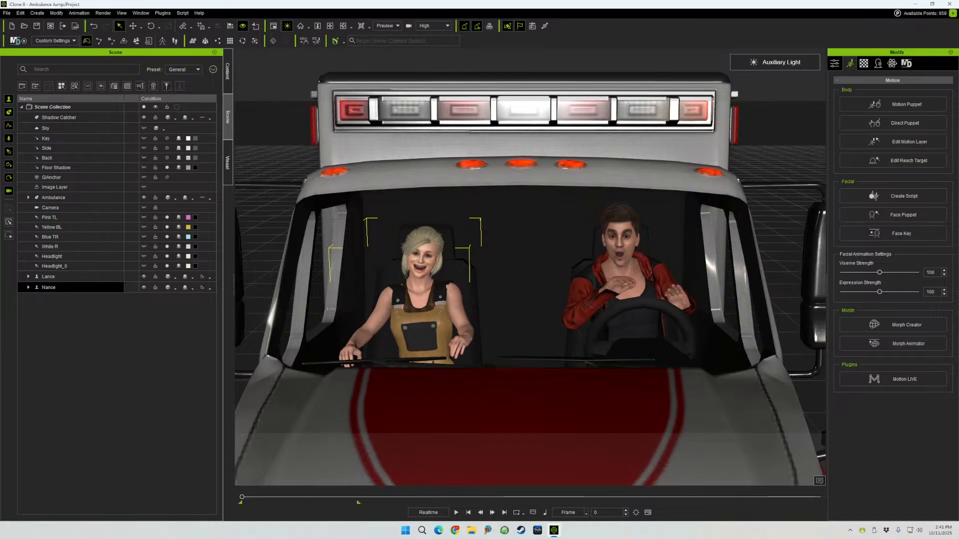
- Raise Nance's right hand to head height and pull it back toward her shoulder using Edit Motion Layer in IK mode
{"action": "left_click", "coordinate": [894, 141]}
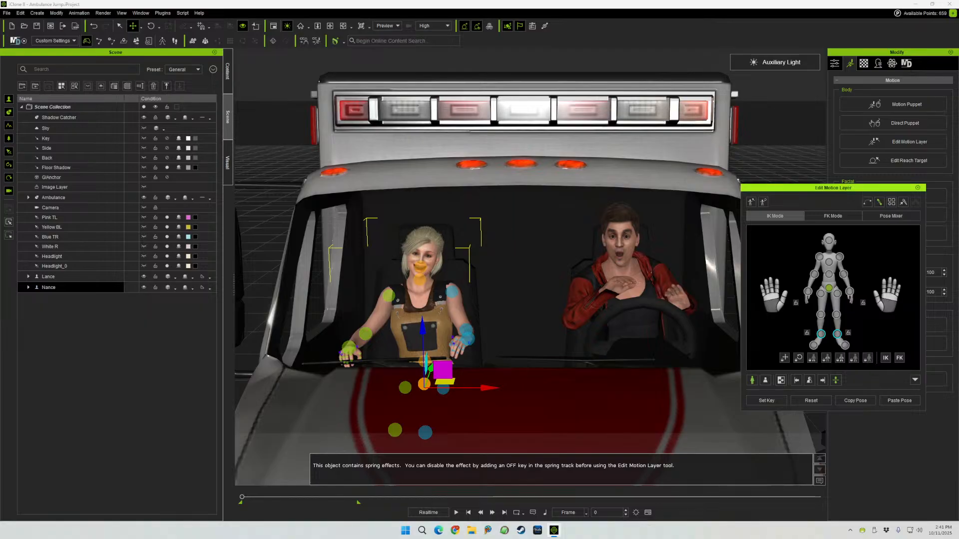
{"action": "left_click_drag", "start_coordinate": [833, 188], "coordinate": [180, 180]}
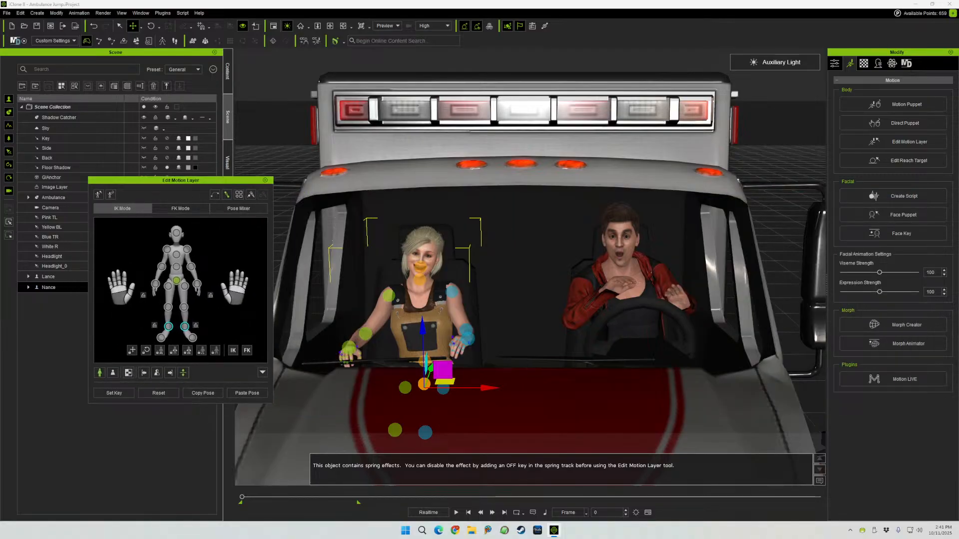
{"action": "left_click", "coordinate": [156, 284]}
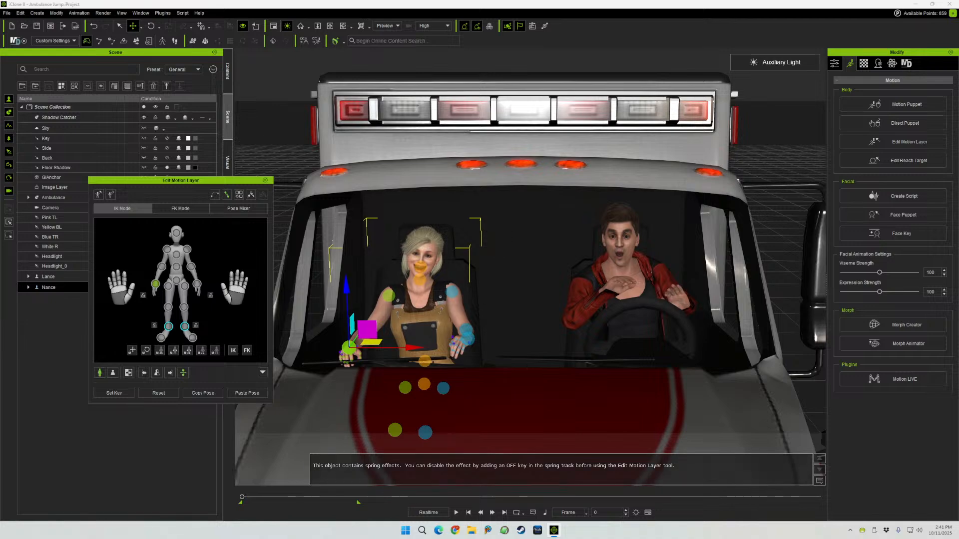
{"action": "left_click_drag", "start_coordinate": [346, 286], "coordinate": [343, 229]}
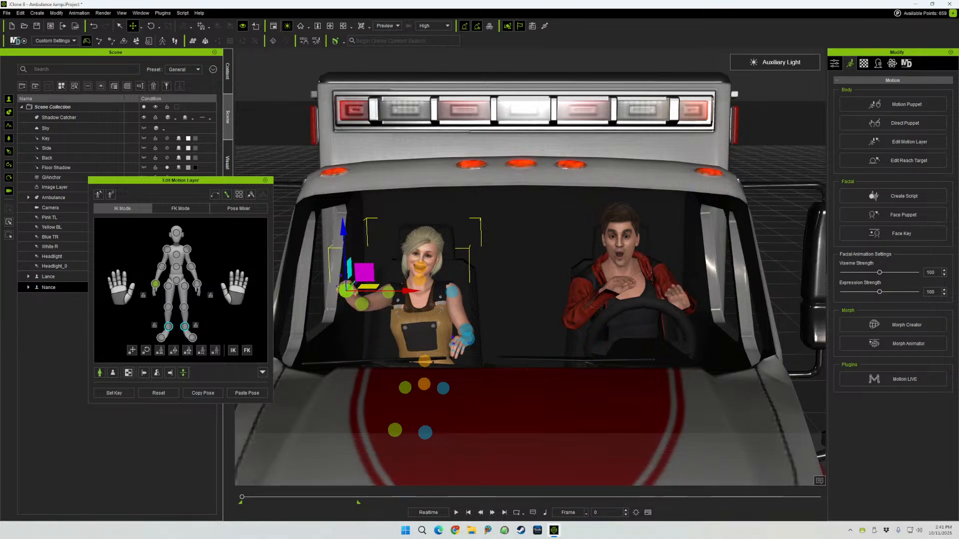
{"action": "right_click_drag", "start_coordinate": [344, 230], "coordinate": [373, 302]}
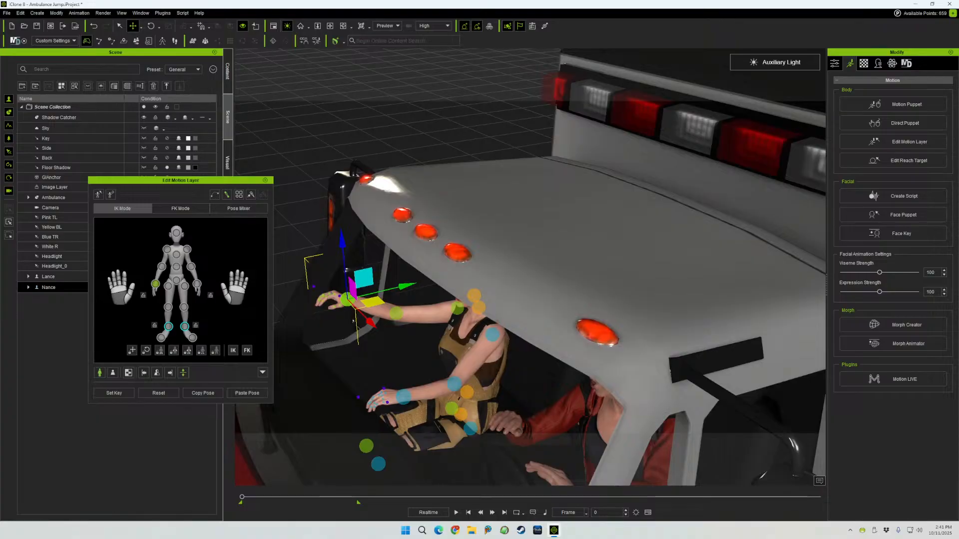
{"action": "left_click_drag", "start_coordinate": [397, 289], "coordinate": [441, 278]}
{"action": "right_click_drag", "start_coordinate": [440, 279], "coordinate": [417, 253]}
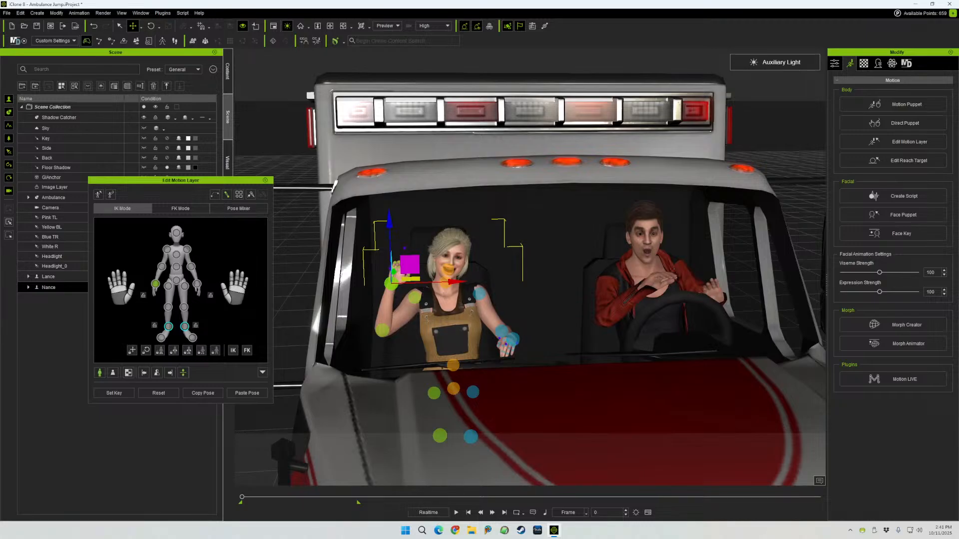
- Rotate Nance's raised right arm at the elbow
{"action": "left_click", "coordinate": [161, 267]}
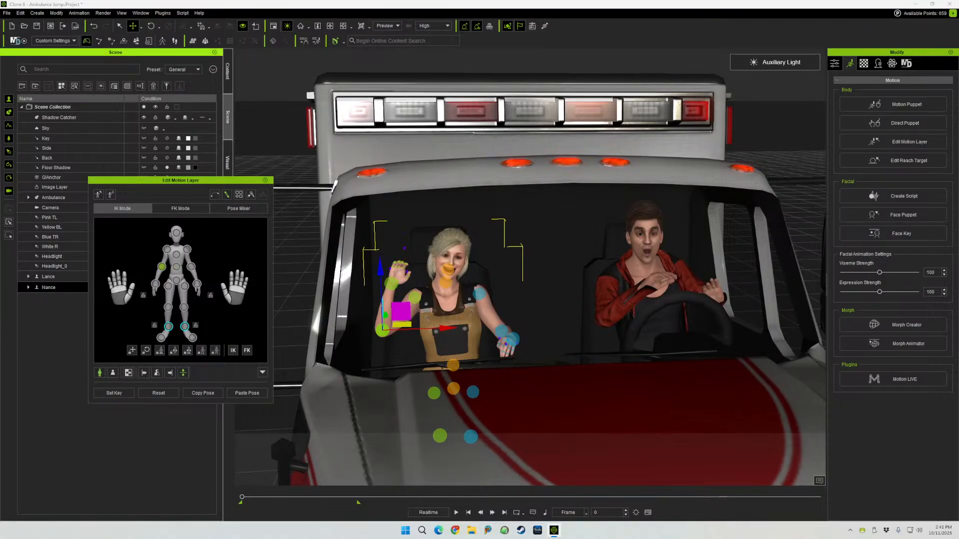
{"action": "key", "text": "e"}
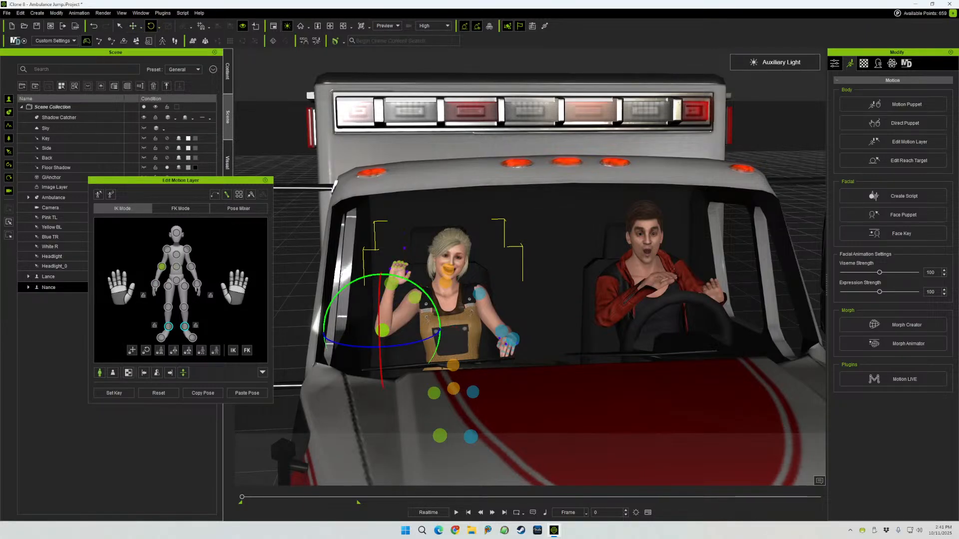
- Rotate the woman's right forearm upright, then straighten and spread the fingers of her right hand
{"action": "left_click_drag", "start_coordinate": [399, 278], "coordinate": [394, 276]}
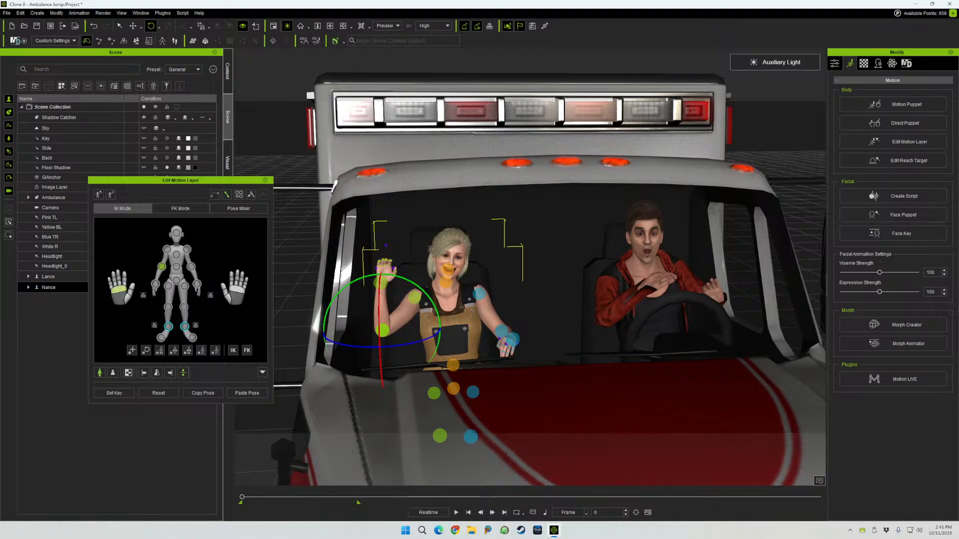
{"action": "left_click_drag", "start_coordinate": [119, 290], "coordinate": [119, 277]}
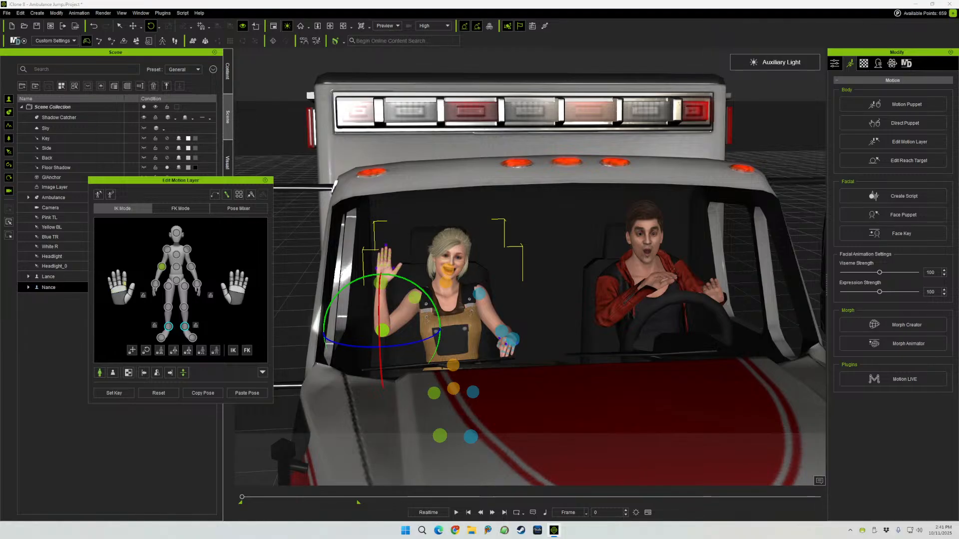
{"action": "left_click", "coordinate": [124, 283]}
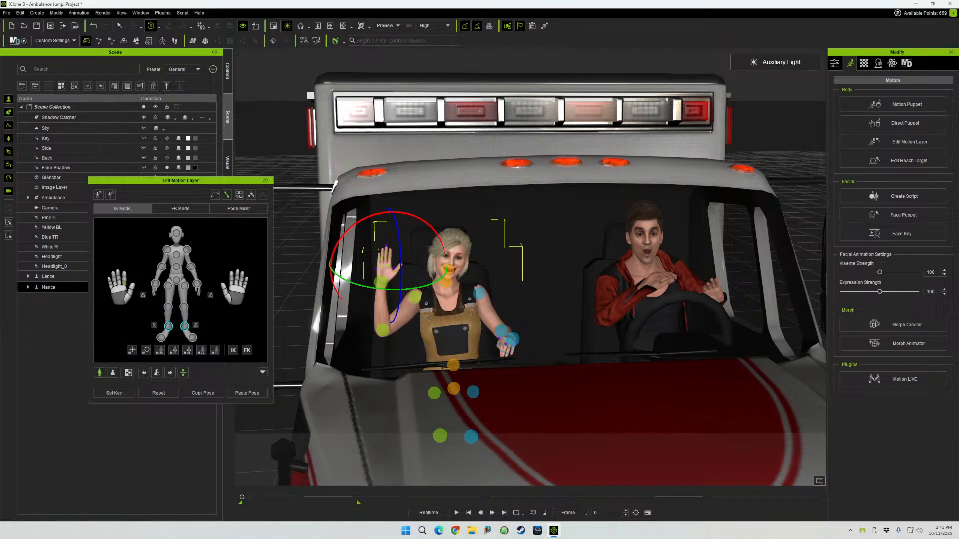
{"action": "left_click_drag", "start_coordinate": [420, 218], "coordinate": [426, 223]}
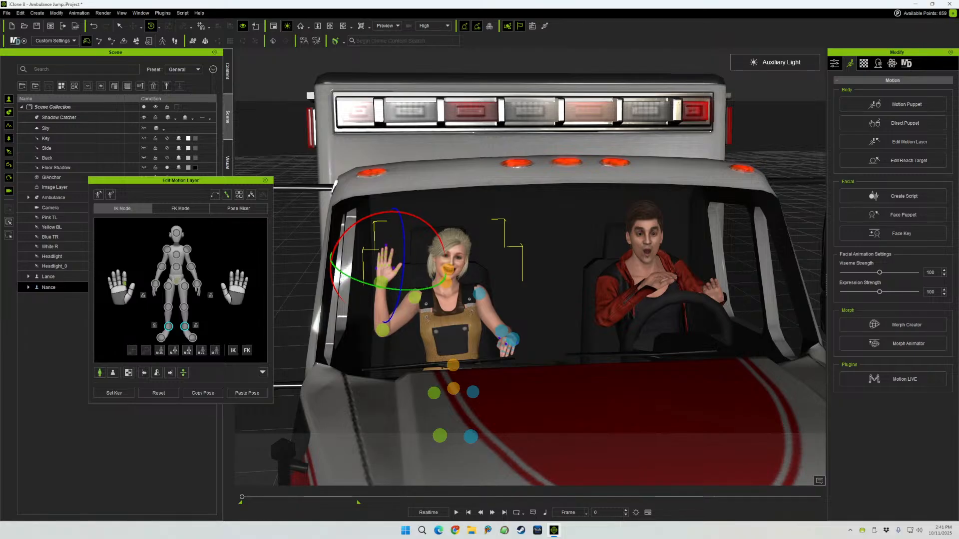
{"action": "left_click", "coordinate": [112, 286]}
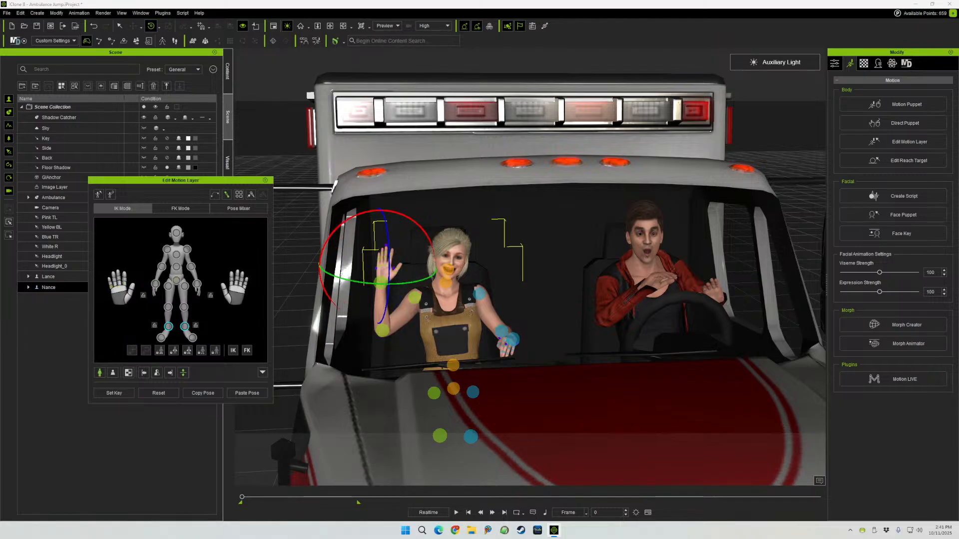
{"action": "left_click_drag", "start_coordinate": [420, 227], "coordinate": [413, 221]}
{"action": "left_click", "coordinate": [115, 284]}
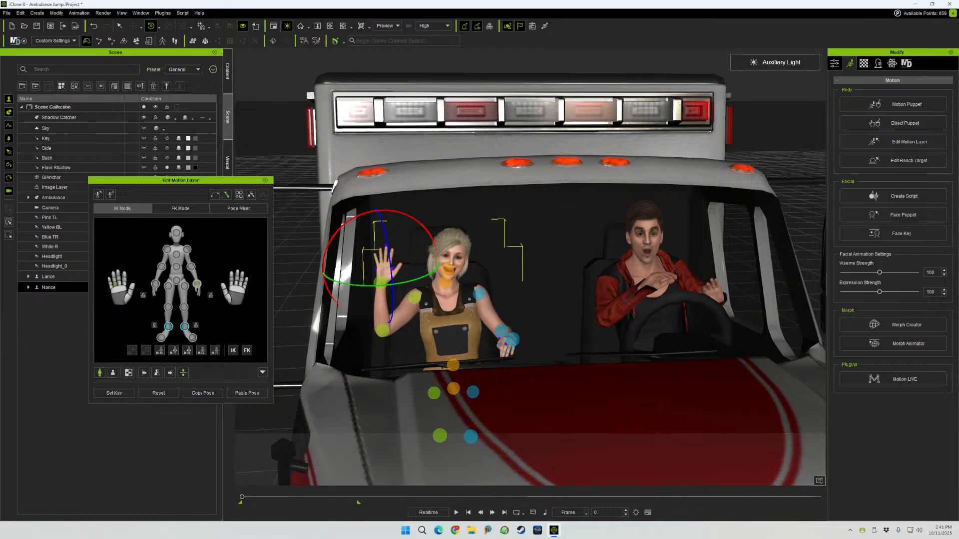
- Raise the woman's left hand to the height of her right hand and rotate it upright
{"action": "left_click", "coordinate": [197, 283]}
{"action": "key", "text": "w"}
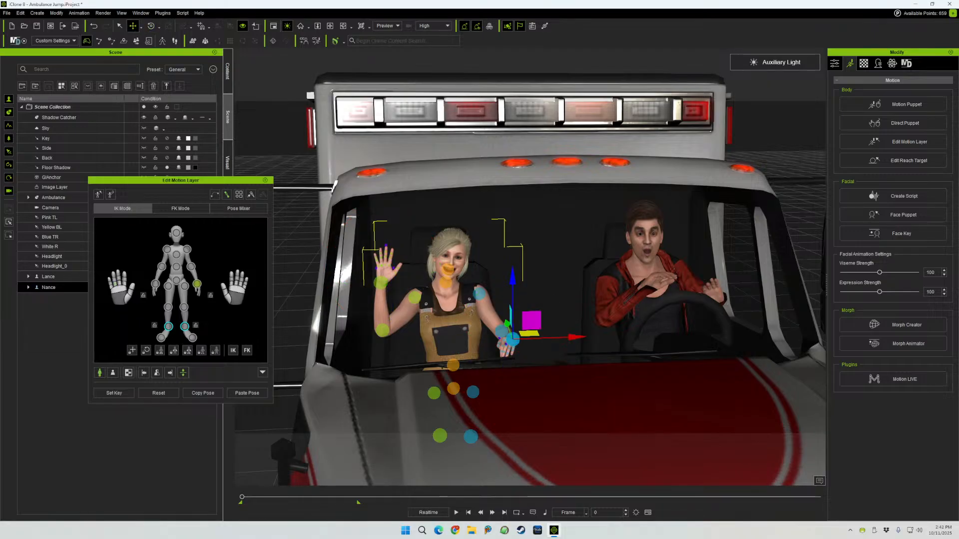
{"action": "left_click_drag", "start_coordinate": [512, 285], "coordinate": [512, 237]}
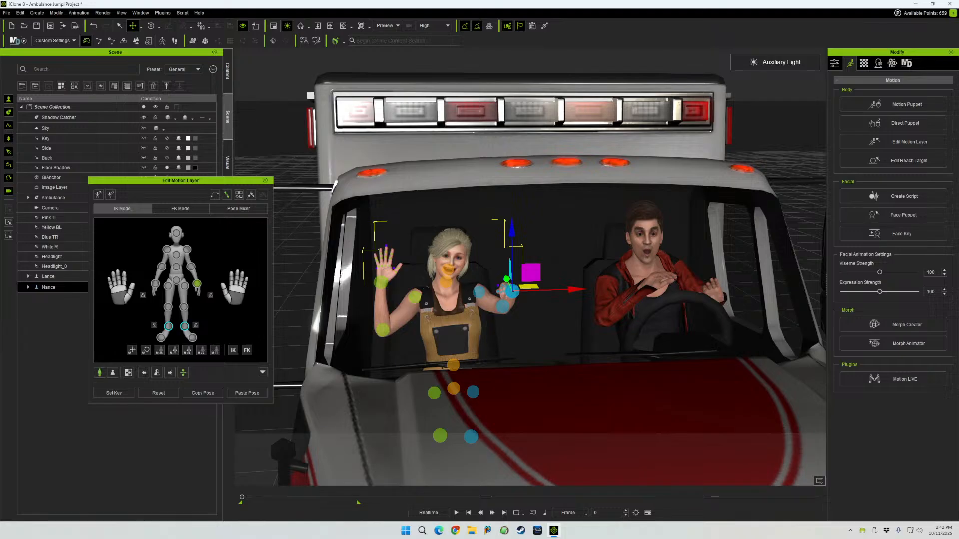
{"action": "mouse_move", "coordinate": [511, 287]}
{"action": "left_mouse_down"}
{"action": "mouse_move", "coordinate": [504, 273]}
{"action": "mouse_move", "coordinate": [517, 277]}
{"action": "left_mouse_up"}
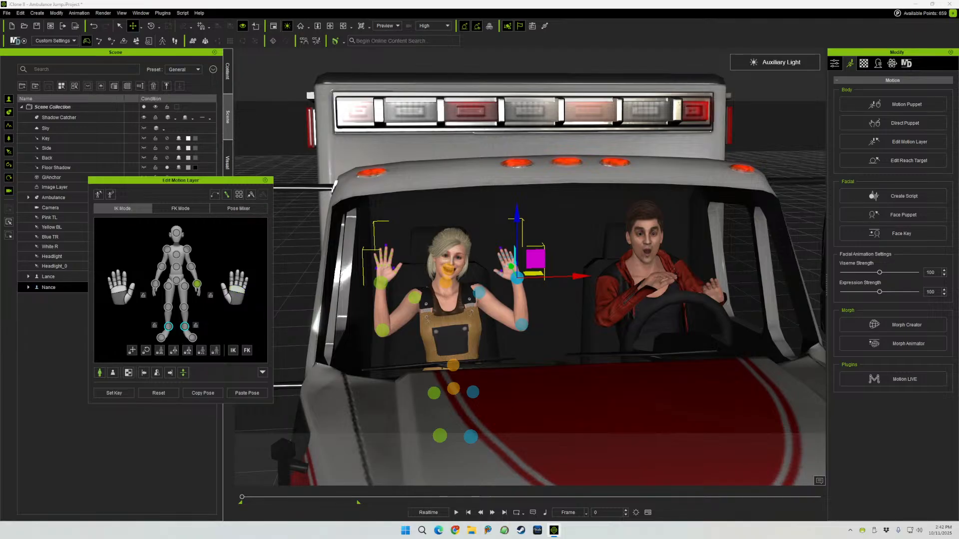
{"action": "key", "text": "e"}
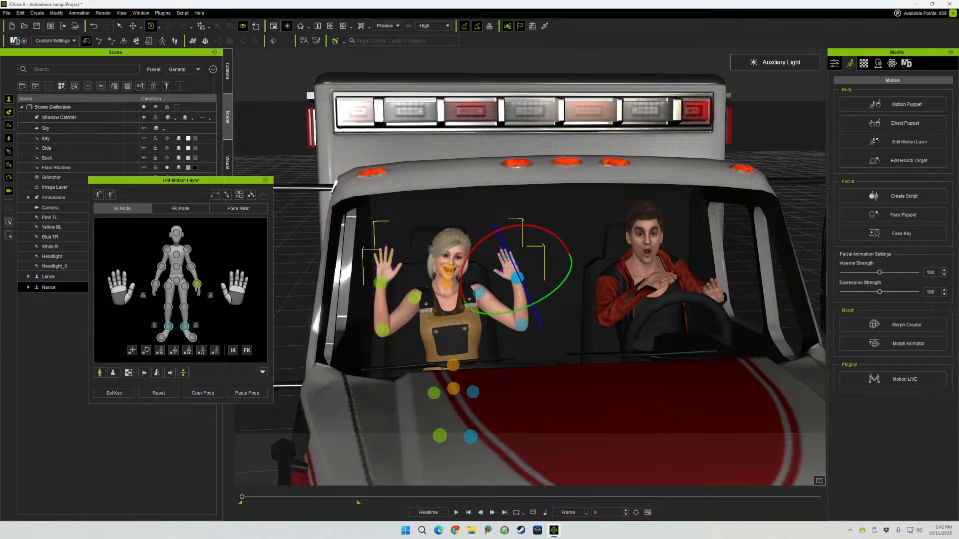
{"action": "left_click_drag", "start_coordinate": [562, 243], "coordinate": [569, 254]}
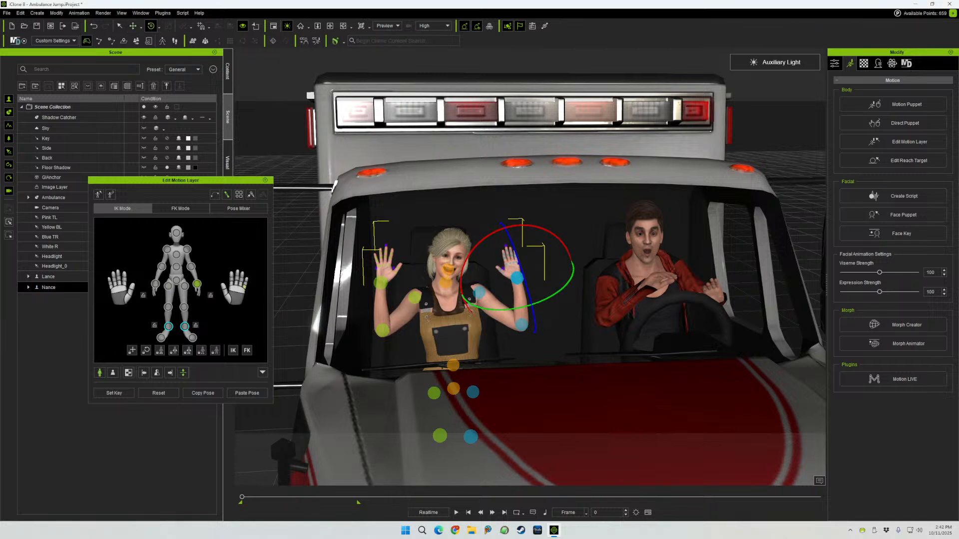
- Adjust the individual finger rotations of the woman's left hand to spread the fingers
{"action": "left_click", "coordinate": [244, 287]}
{"action": "left_click_drag", "start_coordinate": [565, 229], "coordinate": [570, 240]}
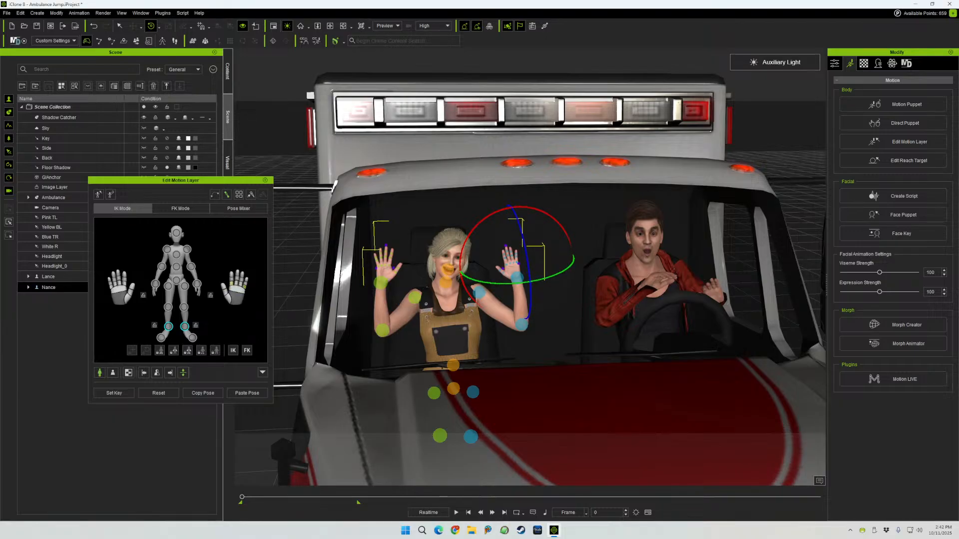
{"action": "left_click", "coordinate": [234, 287]}
{"action": "left_click_drag", "start_coordinate": [560, 242], "coordinate": [547, 224]}
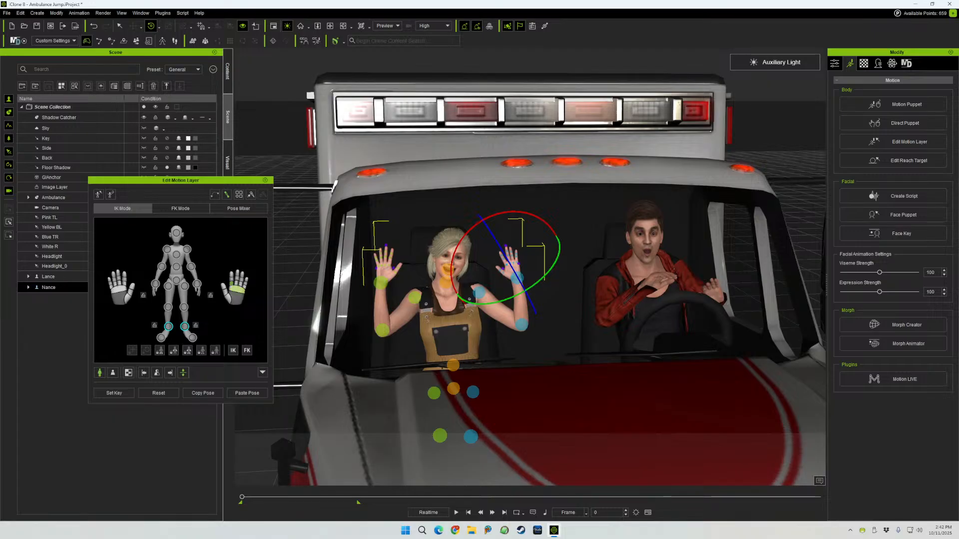
{"action": "left_click", "coordinate": [236, 283]}
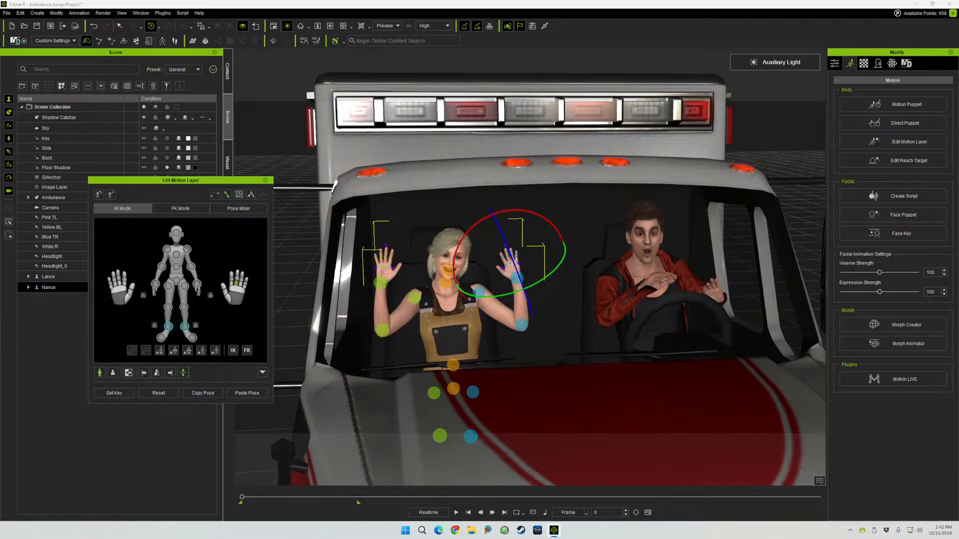
- At frame 360, rotate the woman's left forearm outward at the elbow using world-aligned rotation axes
{"action": "key", "text": "space"}
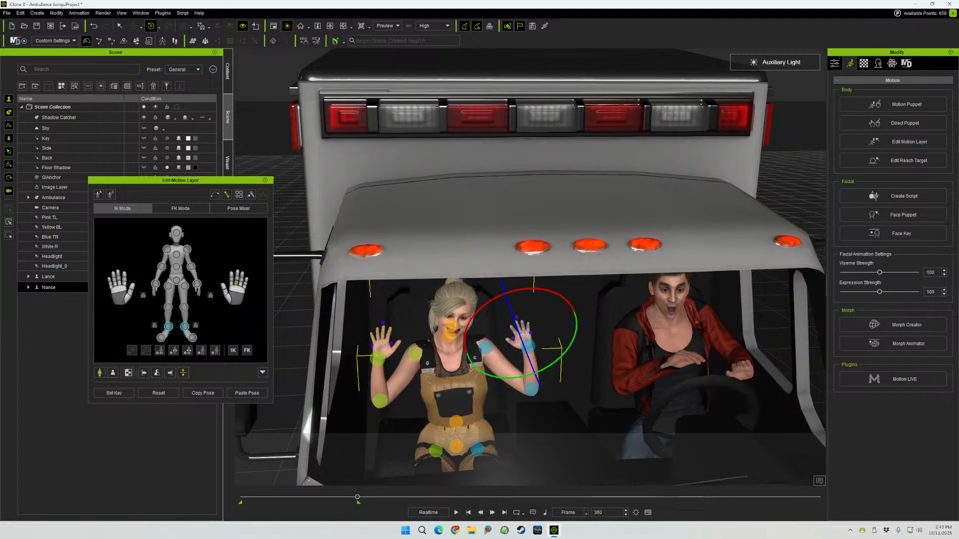
{"action": "left_click", "coordinate": [191, 266]}
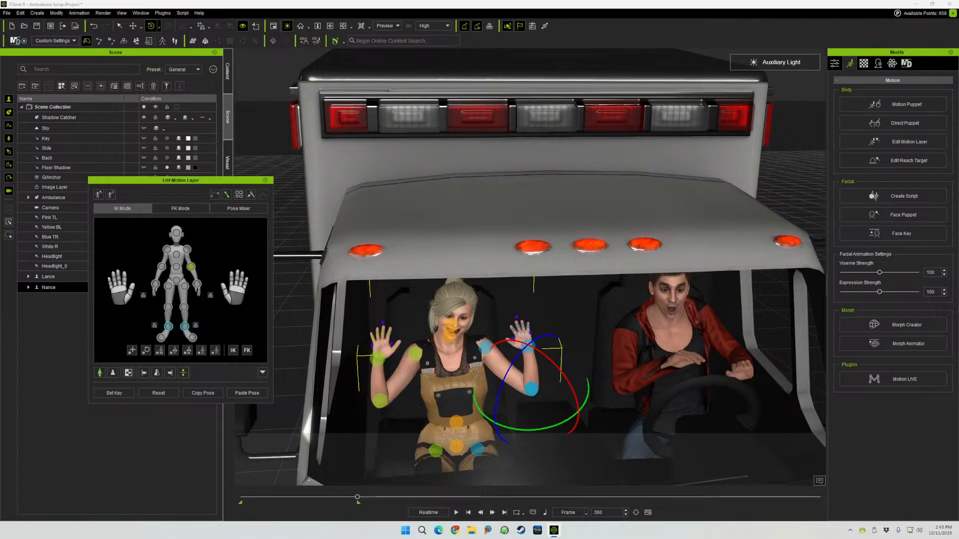
{"action": "left_click", "coordinate": [159, 26]}
{"action": "left_click", "coordinate": [180, 49]}
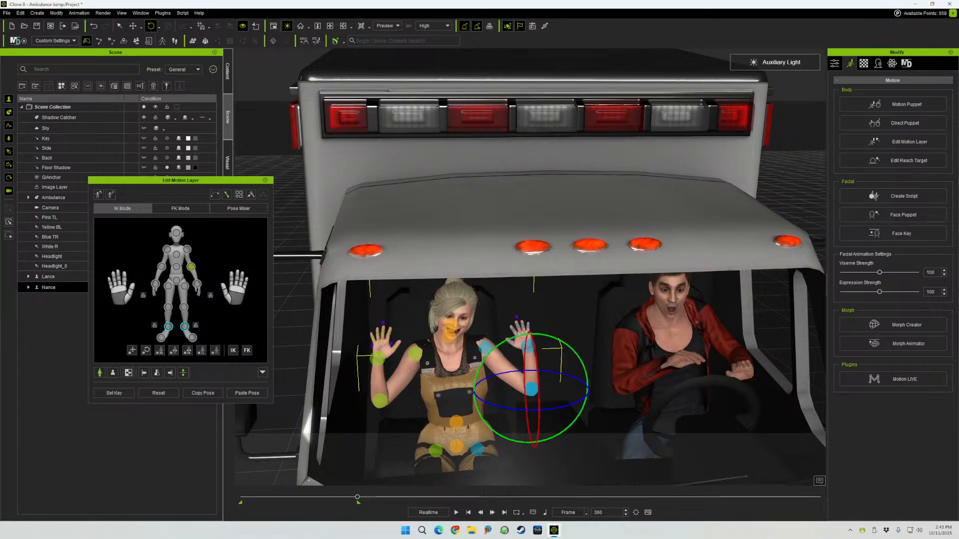
{"action": "left_click_drag", "start_coordinate": [559, 341], "coordinate": [575, 354]}
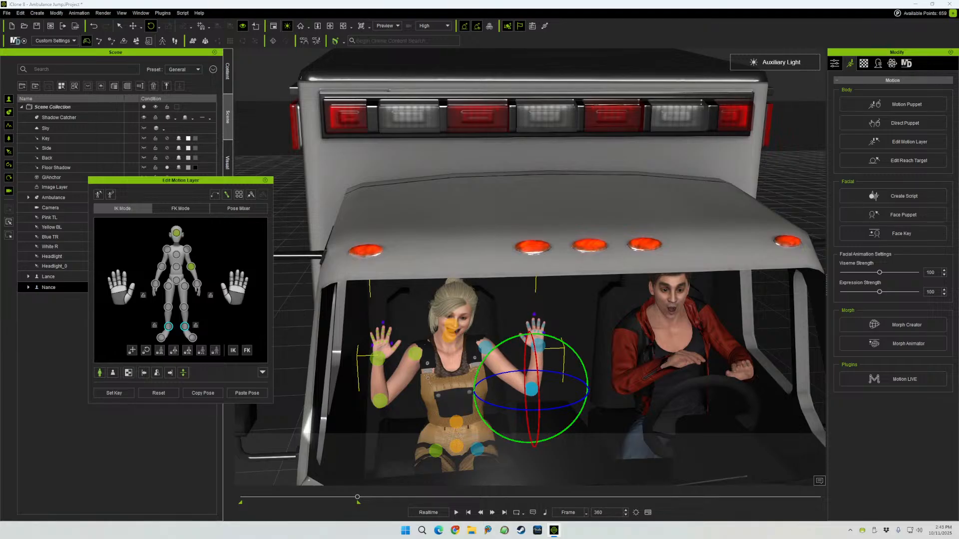
- Turn the woman's head toward the driver, rotate her right forearm at the elbow, and finish editing the motion layer
{"action": "left_click", "coordinate": [453, 330]}
{"action": "mouse_move", "coordinate": [452, 292]}
{"action": "left_mouse_down"}
{"action": "mouse_move", "coordinate": [452, 305]}
{"action": "mouse_move", "coordinate": [457, 294]}
{"action": "left_mouse_up"}
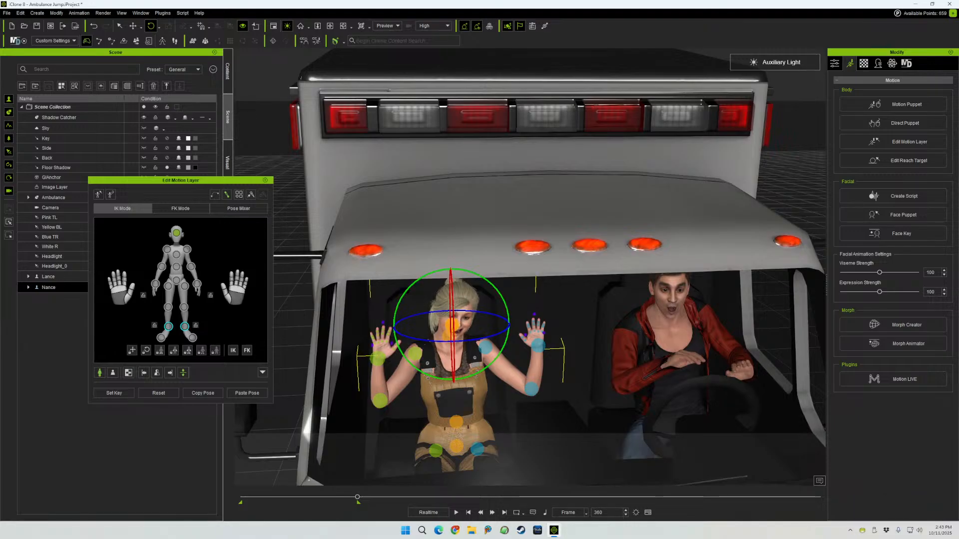
{"action": "left_click", "coordinate": [161, 267]}
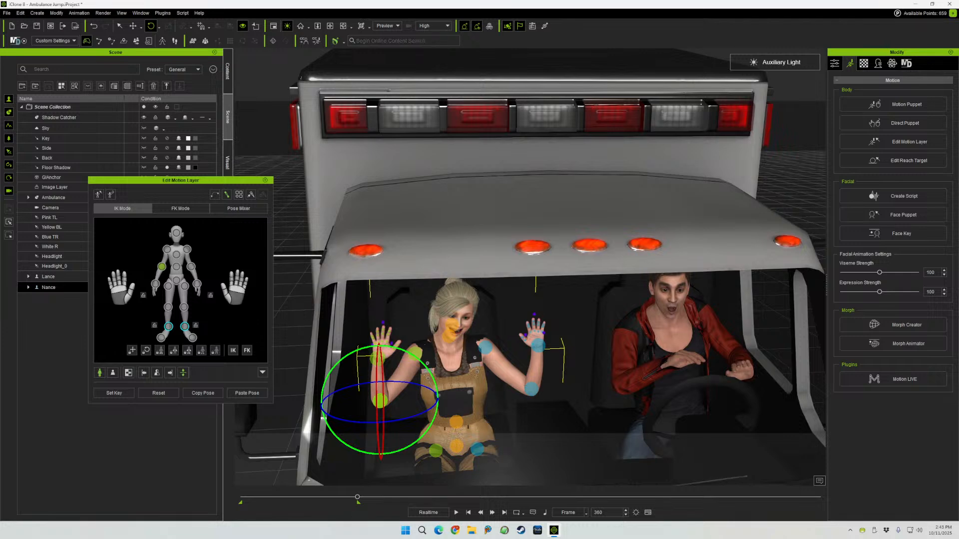
{"action": "left_click_drag", "start_coordinate": [380, 345], "coordinate": [379, 366]}
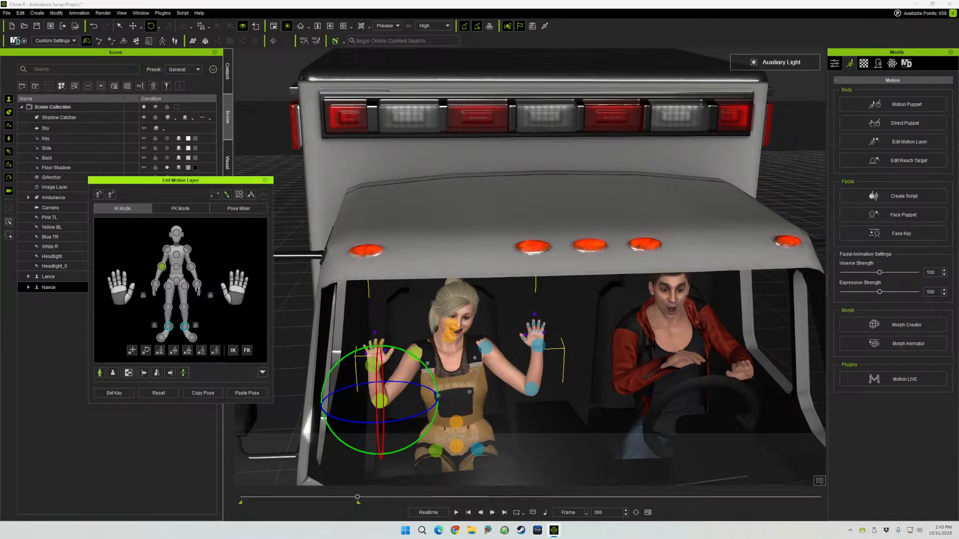
{"action": "key", "text": "Escape"}
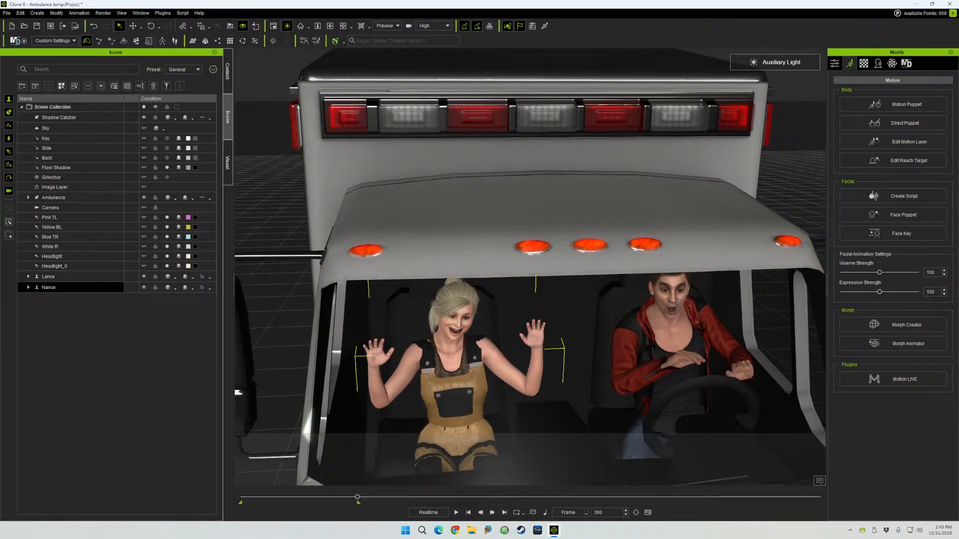
- Switch the viewport to the scene's Camera and play the animation from frame 0 to review the poses
{"action": "left_click", "coordinate": [387, 25]}
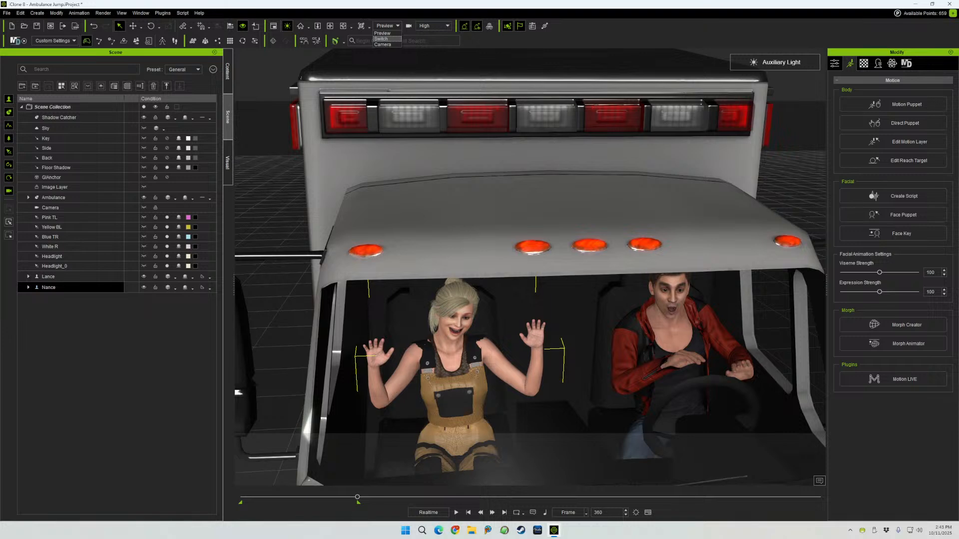
{"action": "left_click", "coordinate": [383, 45]}
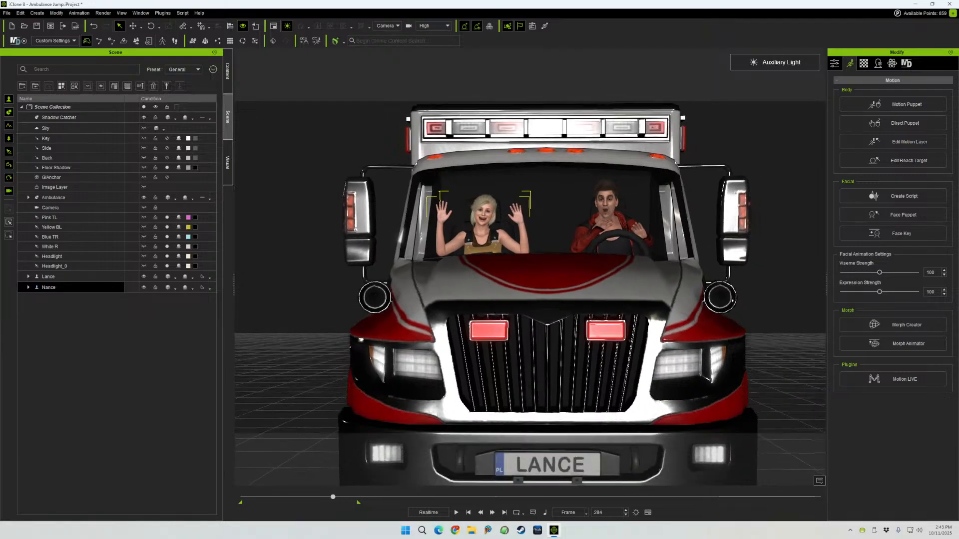
{"action": "key", "text": "Home"}
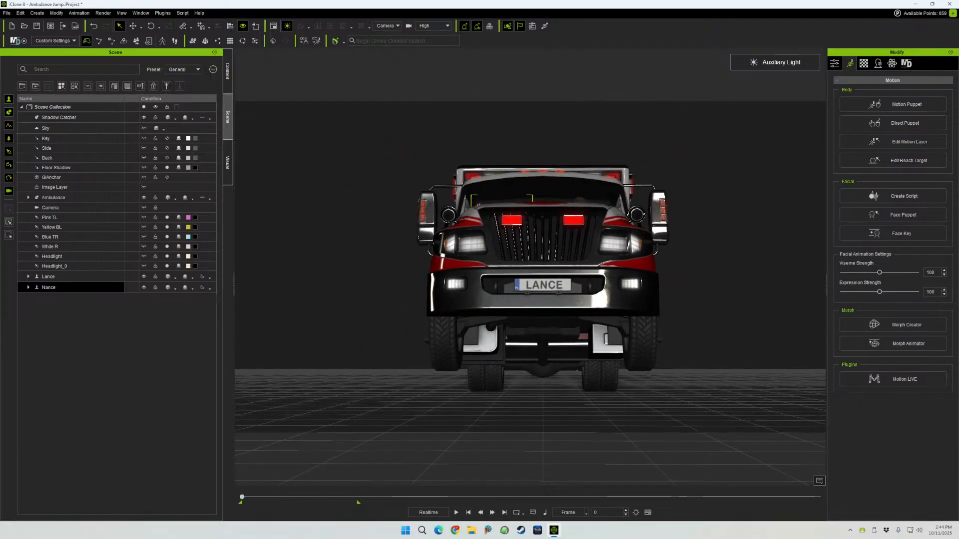
{"action": "key", "text": "space"}
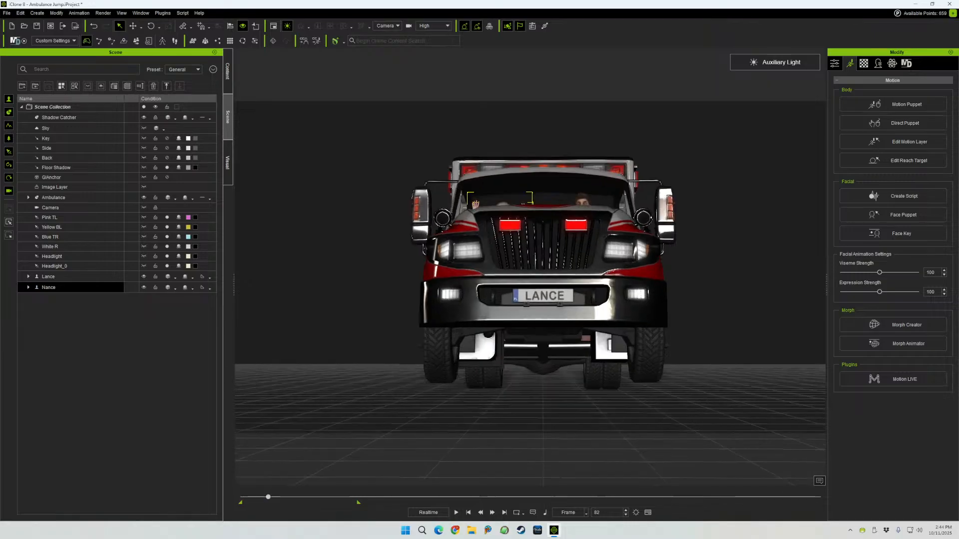
{"action": "left_click_drag", "start_coordinate": [326, 497], "coordinate": [241, 497]}
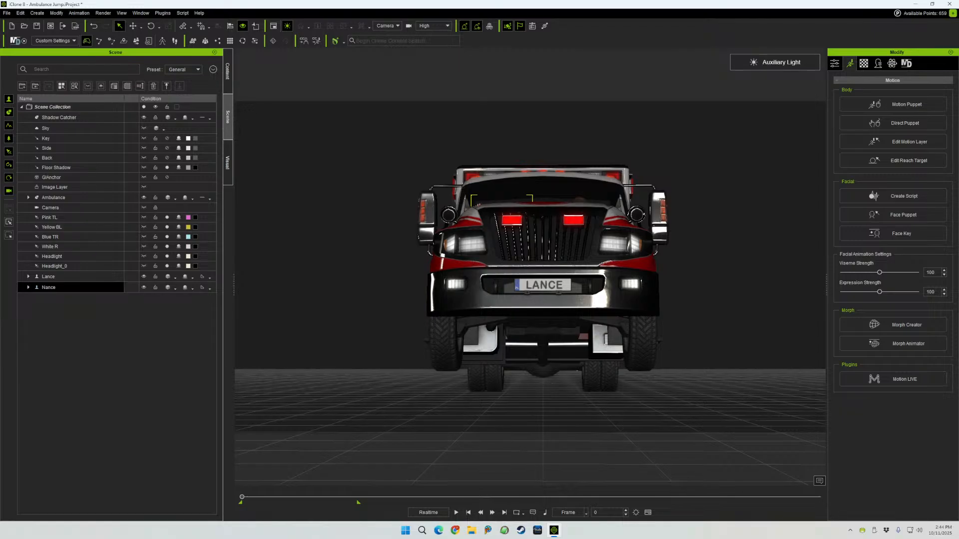
{"action": "key", "text": "space"}
- Return to the Preview camera at frame 0 and show the Timeline without the Curve Editor
{"action": "left_click", "coordinate": [387, 25]}
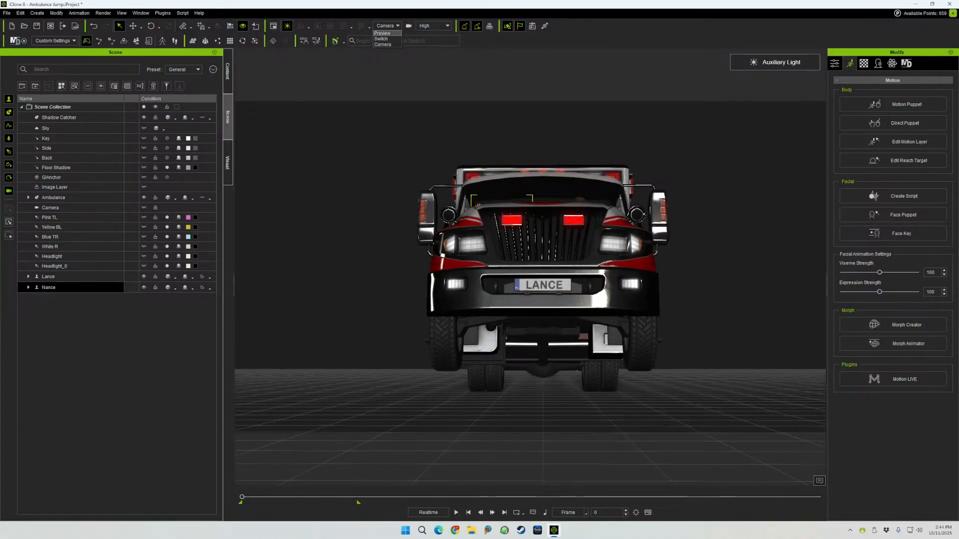
{"action": "left_click", "coordinate": [386, 33]}
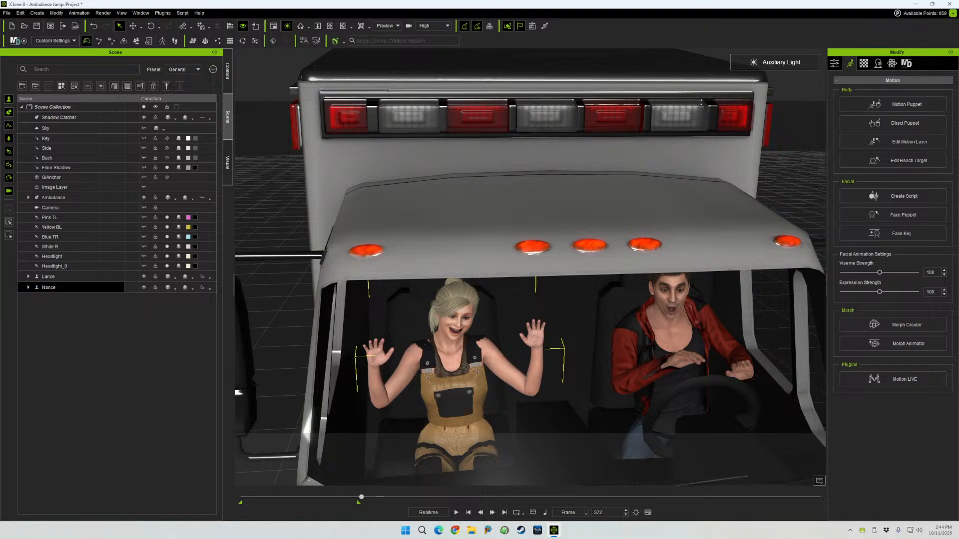
{"action": "left_click_drag", "start_coordinate": [361, 496], "coordinate": [242, 497]}
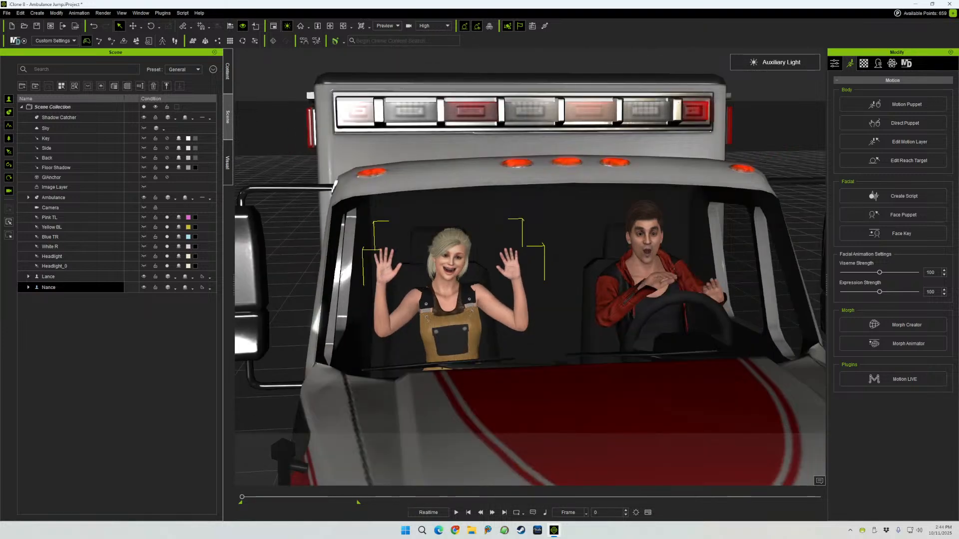
{"action": "key", "text": "ctrl+7"}
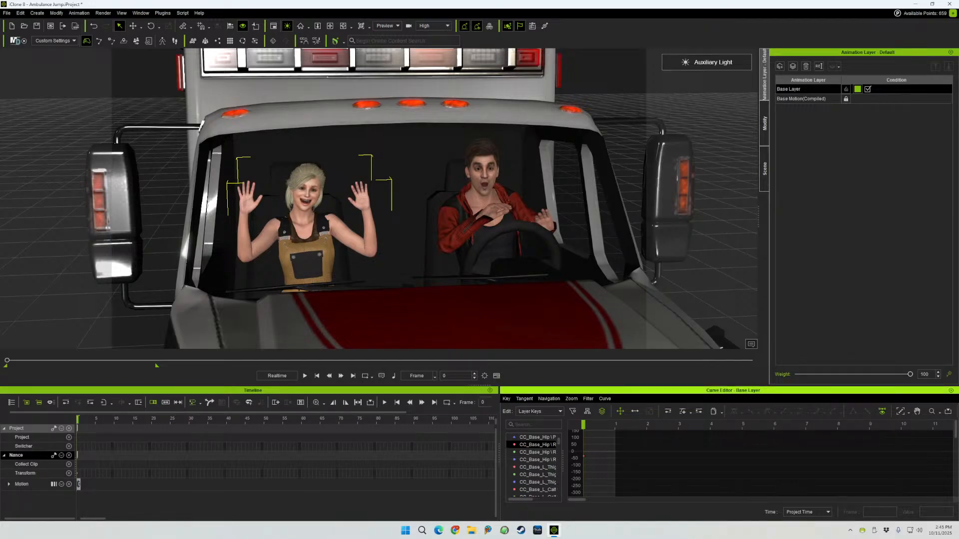
{"action": "key", "text": "shift+F3"}
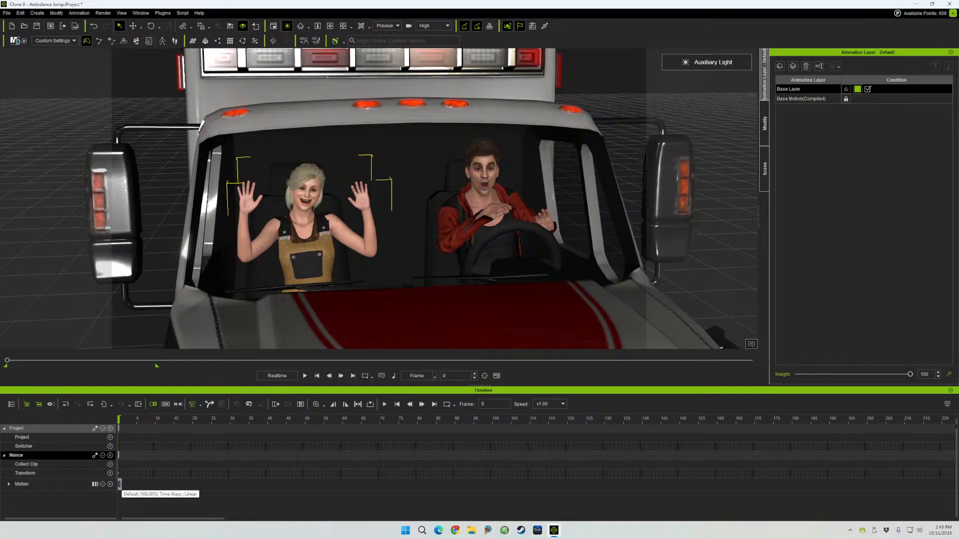
- Try extending the woman's motion clip to about frame 55, then shrink it back to its original length
{"action": "mouse_move", "coordinate": [121, 484]}
{"action": "left_mouse_down"}
{"action": "mouse_move", "coordinate": [845, 484]}
{"action": "mouse_move", "coordinate": [121, 484]}
{"action": "left_mouse_up"}
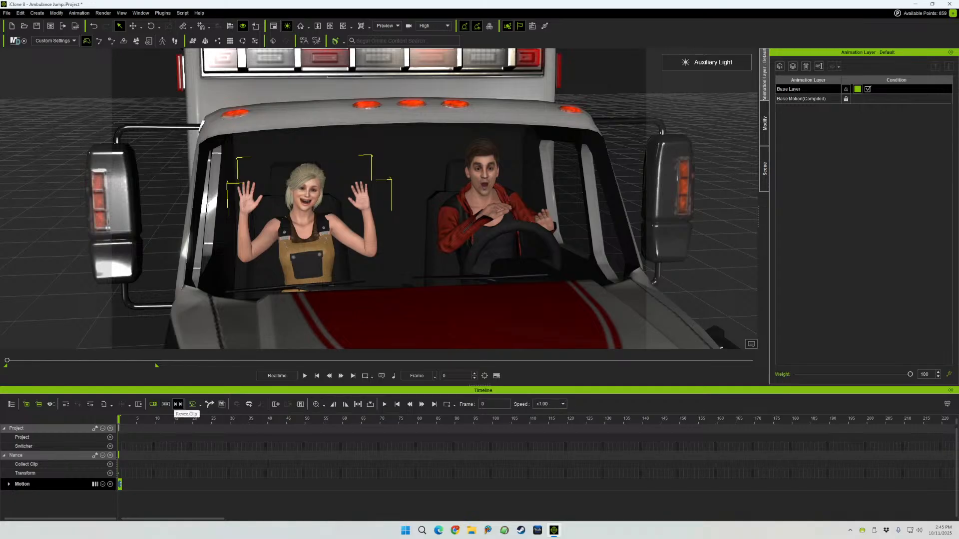
{"action": "left_click_drag", "start_coordinate": [121, 484], "coordinate": [323, 484]}
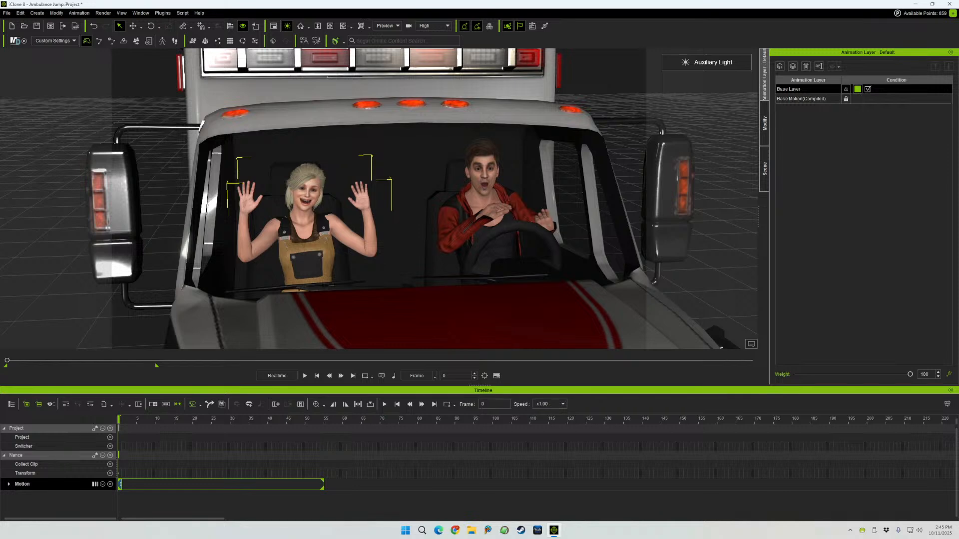
{"action": "left_click_drag", "start_coordinate": [322, 484], "coordinate": [121, 484]}
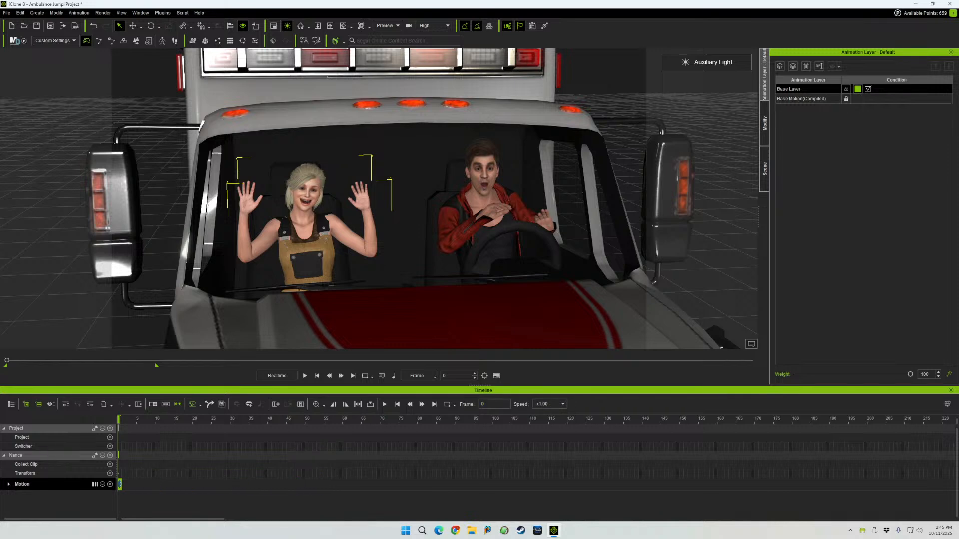
- Extend the woman's motion clip to about frame 305, fit the timeline to the window, and move the playhead to frame 360
{"action": "left_click_drag", "start_coordinate": [120, 484], "coordinate": [950, 484]}
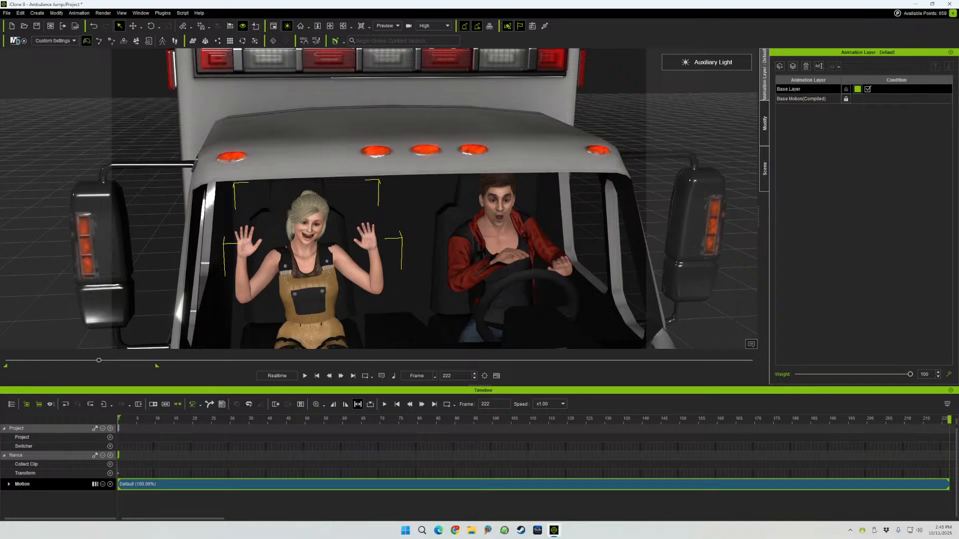
{"action": "left_click", "coordinate": [323, 404]}
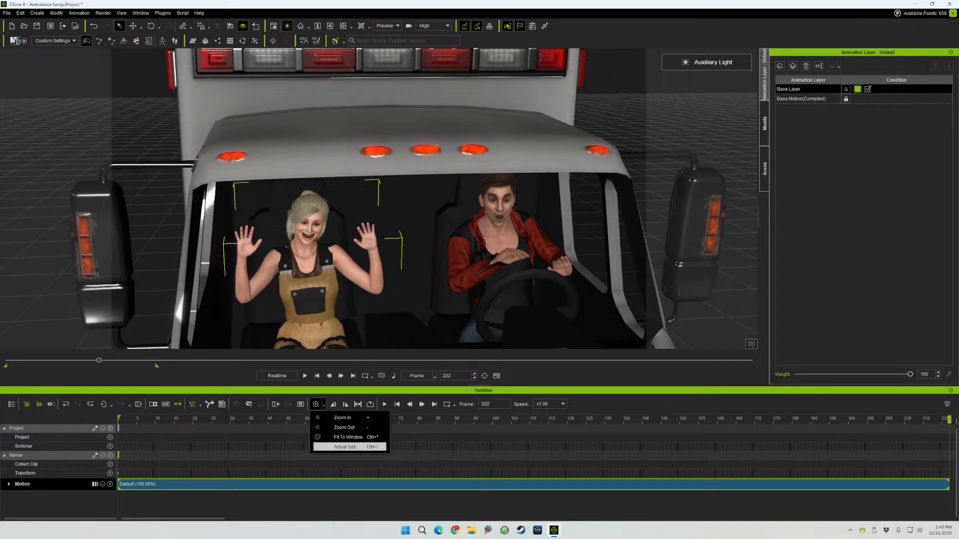
{"action": "left_click", "coordinate": [343, 446]}
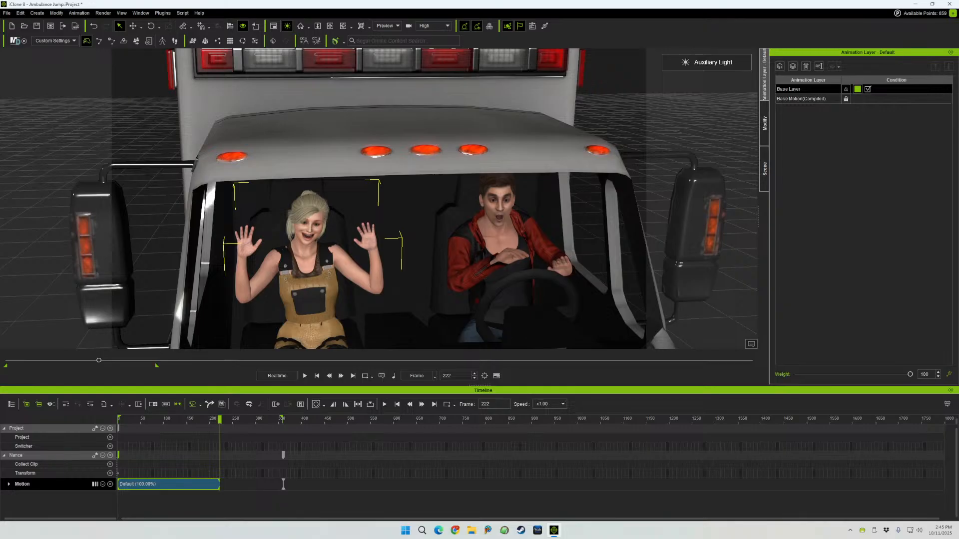
{"action": "left_click", "coordinate": [283, 484]}
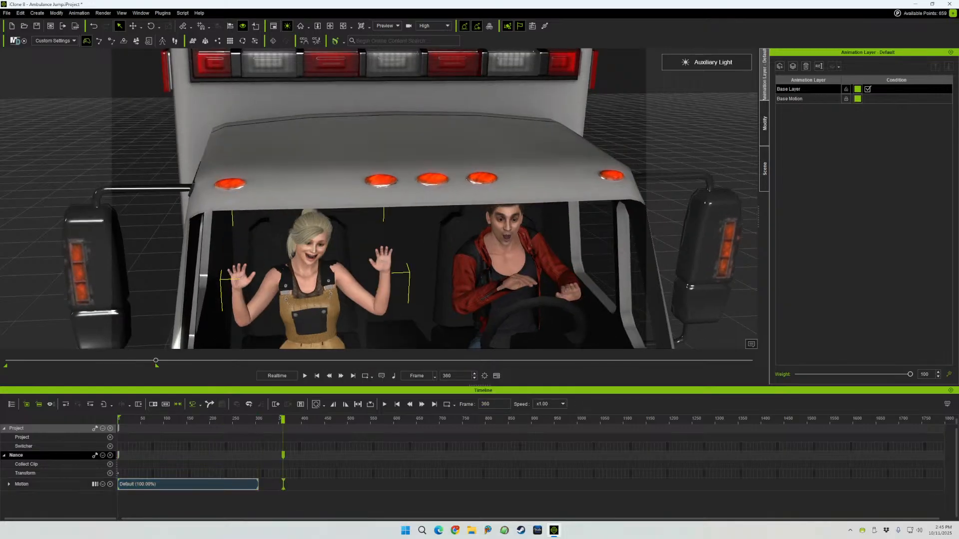
- Open motion layer editing for the woman, extend her motion clip to frame 452, and paste the copied pose at frame 360
{"action": "left_click", "coordinate": [764, 123]}
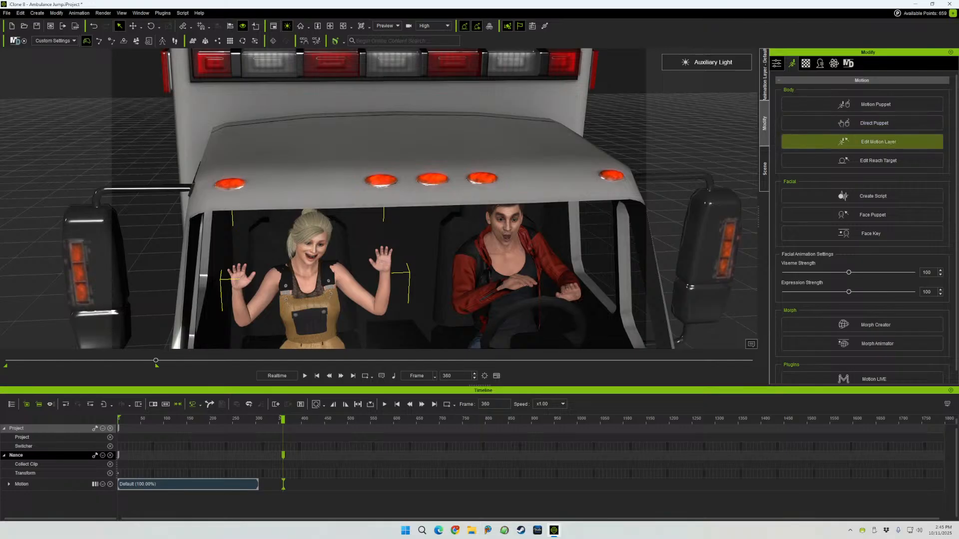
{"action": "left_click", "coordinate": [863, 142]}
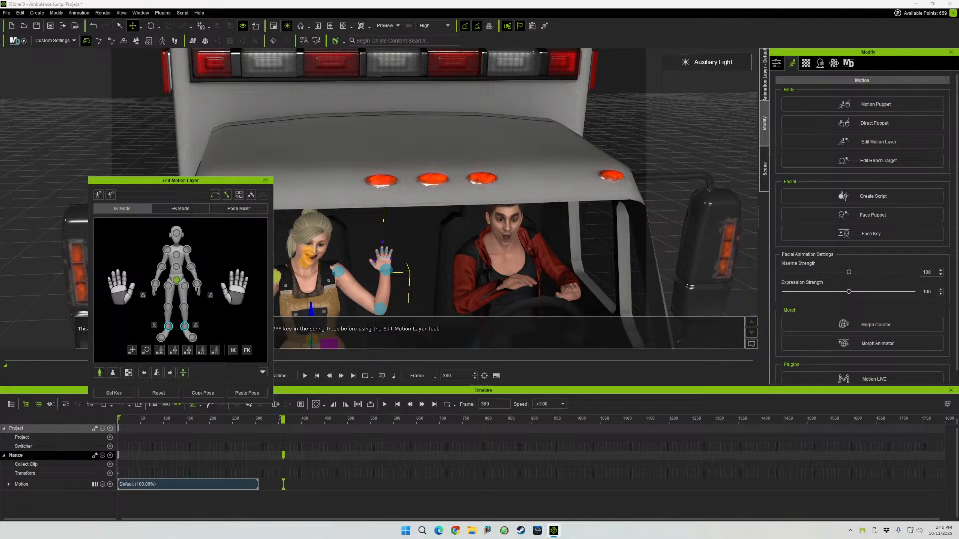
{"action": "left_click_drag", "start_coordinate": [282, 419], "coordinate": [419, 419]}
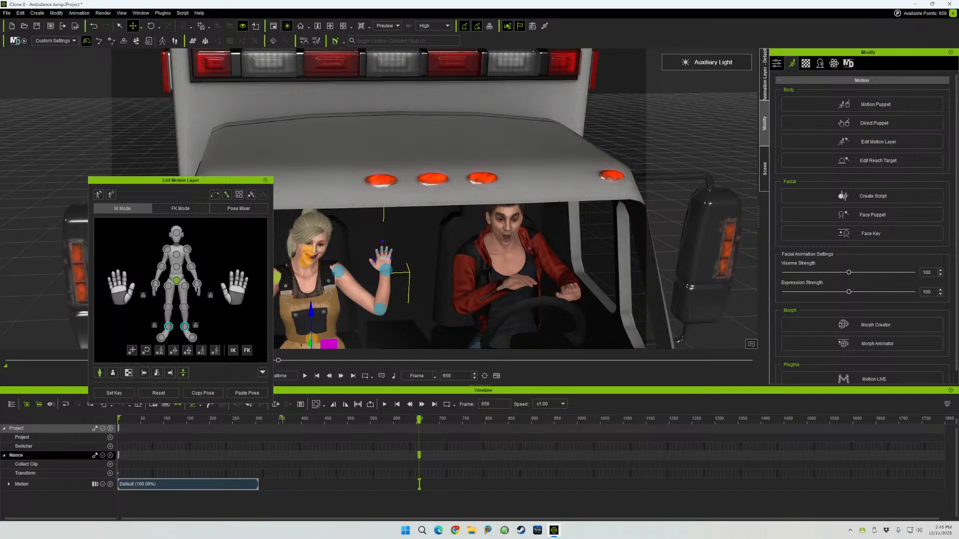
{"action": "left_click_drag", "start_coordinate": [258, 484], "coordinate": [326, 484]}
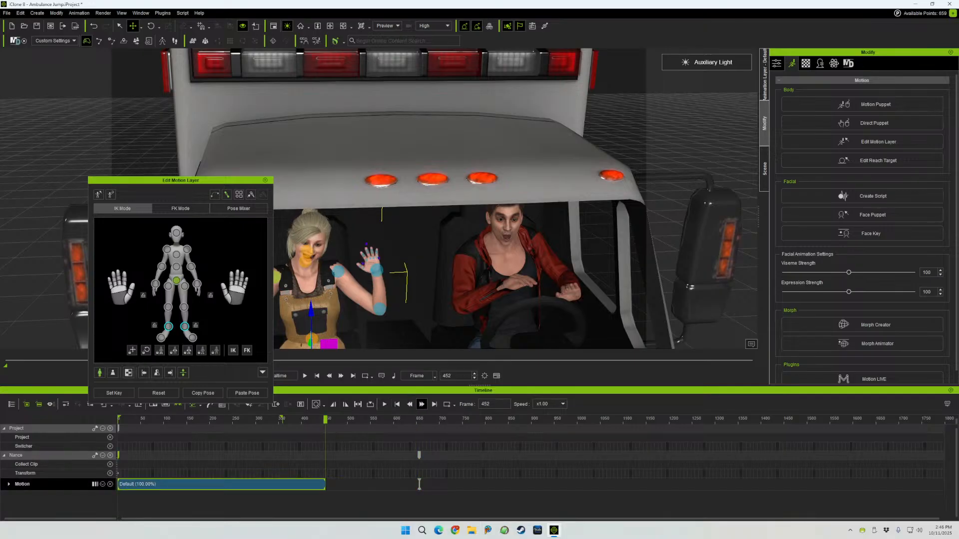
{"action": "left_click", "coordinate": [434, 404]}
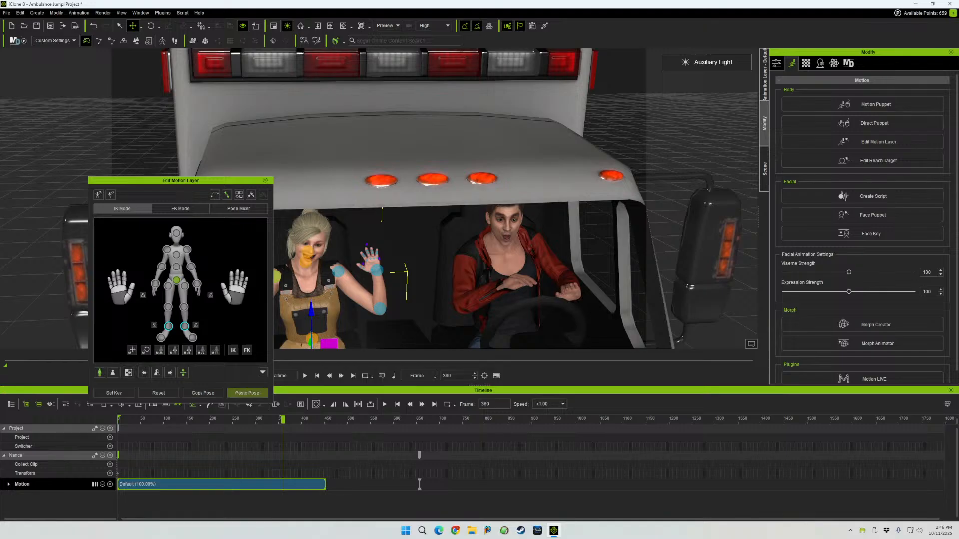
{"action": "left_click", "coordinate": [247, 393]}
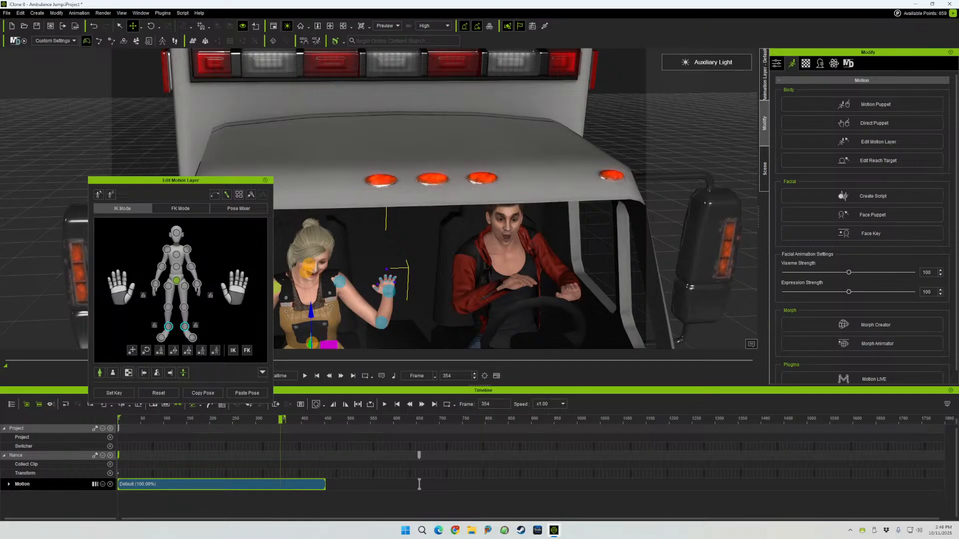
- Review the woman's pose change by moving the playhead between frames 0 and 656
{"action": "key", "text": "Right"}
{"action": "left_click", "coordinate": [446, 375]}
{"action": "type", "text": "36"}
{"action": "left_click_drag", "start_coordinate": [282, 419], "coordinate": [118, 419]}
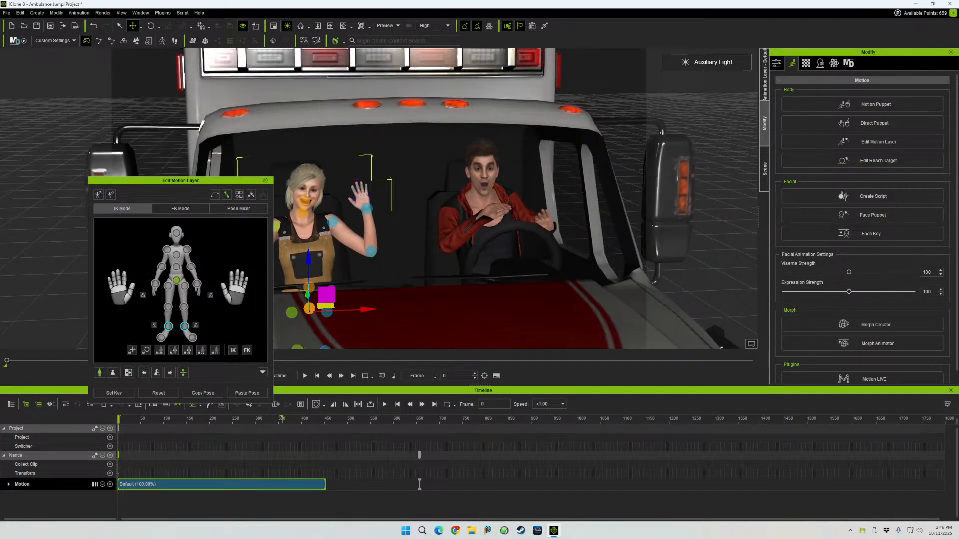
{"action": "left_click", "coordinate": [419, 483]}
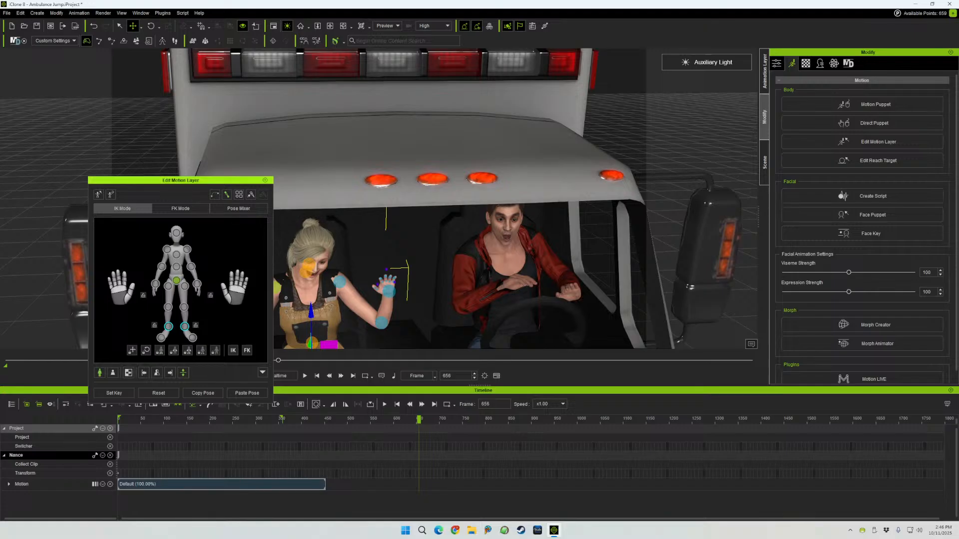
- Finish editing the woman's motion layer and select the driver in the scene list
{"action": "left_click", "coordinate": [265, 180]}
{"action": "left_click", "coordinate": [764, 162]}
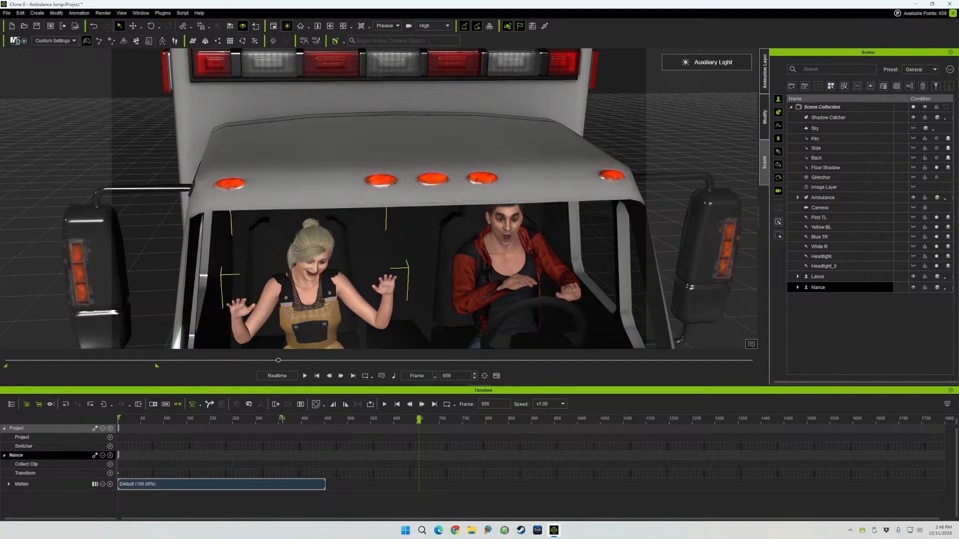
{"action": "left_click", "coordinate": [317, 404]}
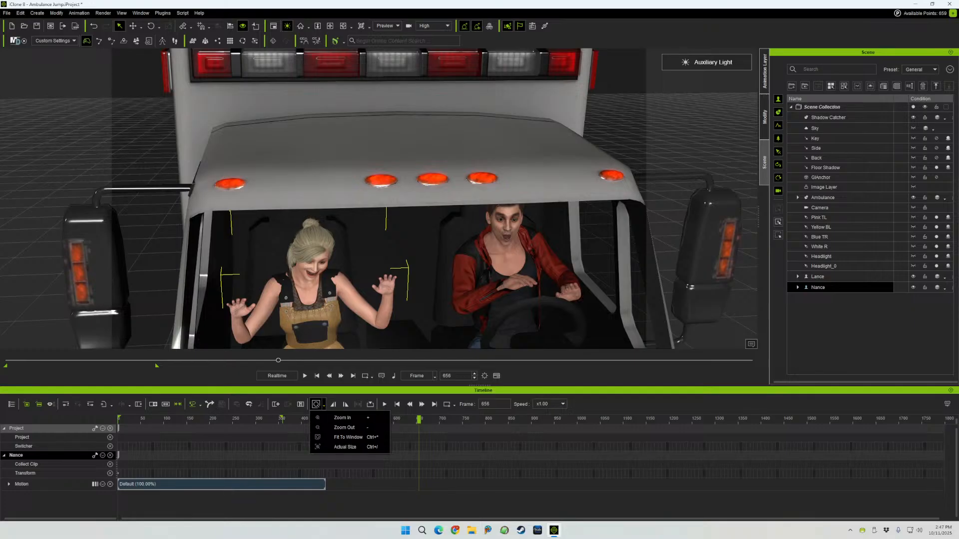
{"action": "key", "text": "Escape"}
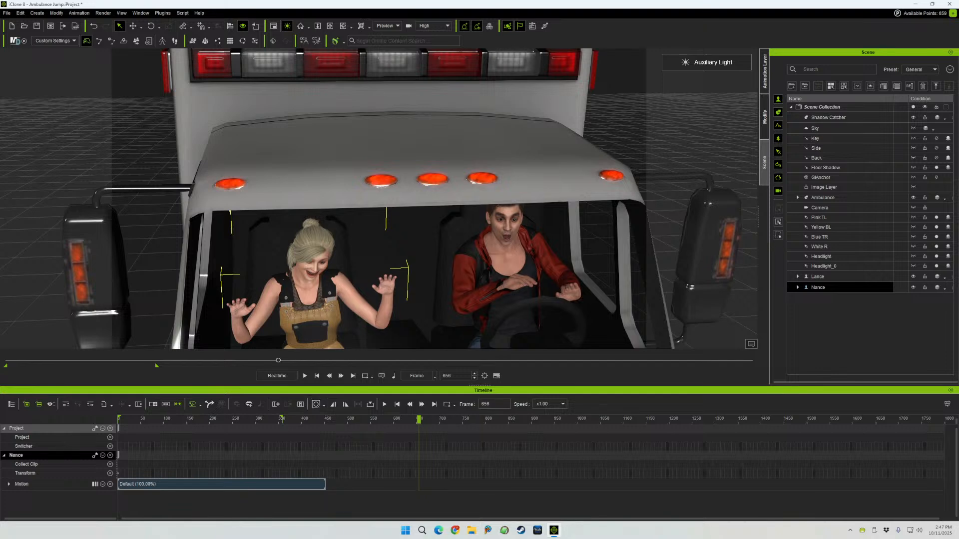
{"action": "left_click", "coordinate": [817, 276]}
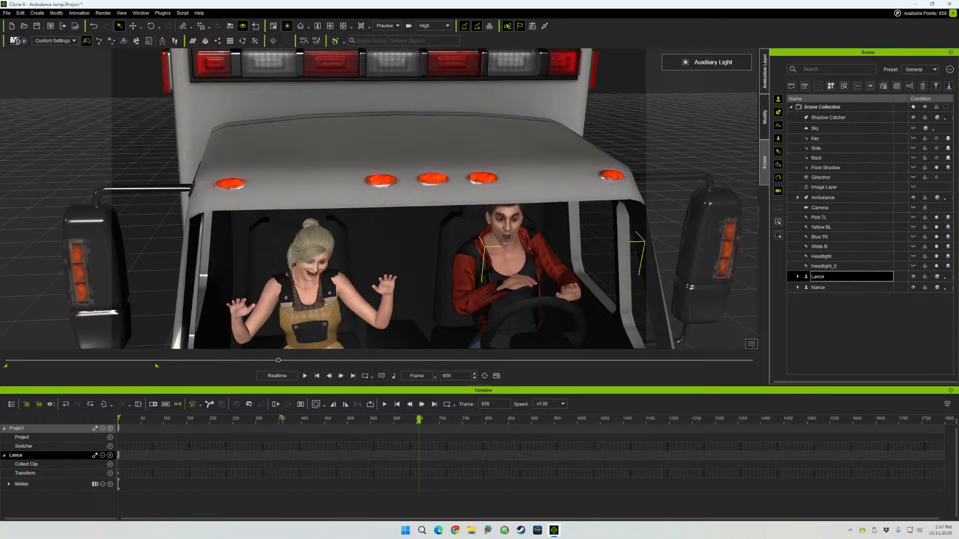
- Extend the driver's motion clip from frame 0 to frame 423, with the timeline fitted to the window
{"action": "left_click", "coordinate": [316, 404]}
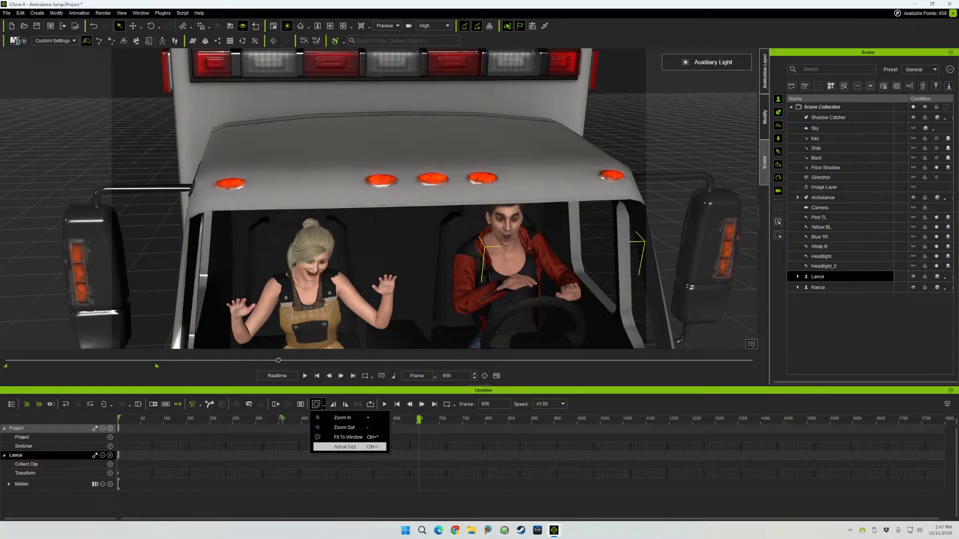
{"action": "left_click", "coordinate": [349, 447]}
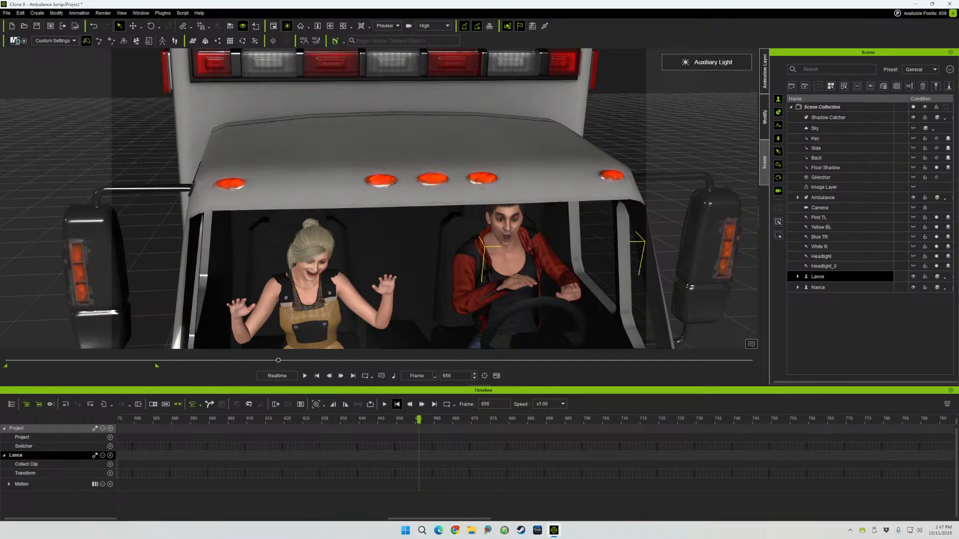
{"action": "left_click", "coordinate": [397, 404]}
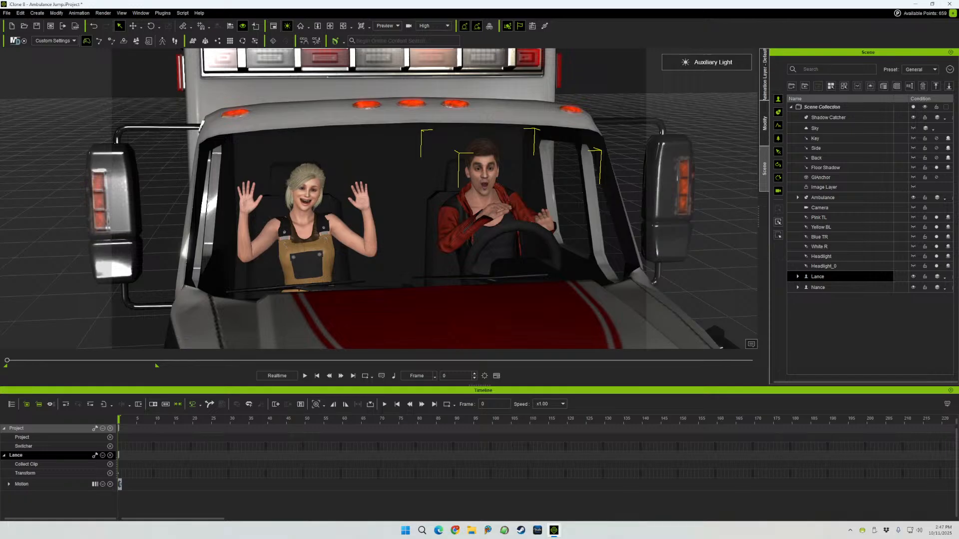
{"action": "left_click_drag", "start_coordinate": [120, 484], "coordinate": [930, 484]}
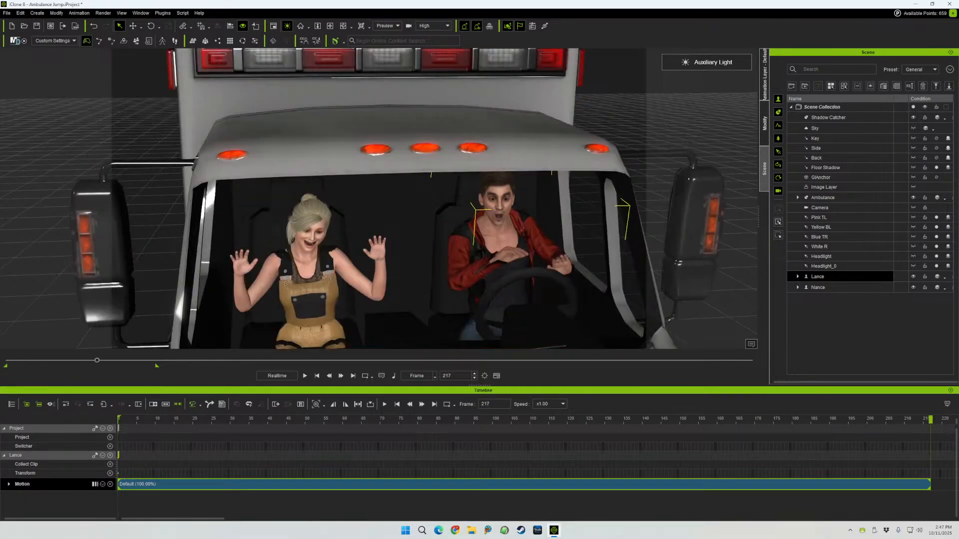
{"action": "left_click", "coordinate": [317, 404]}
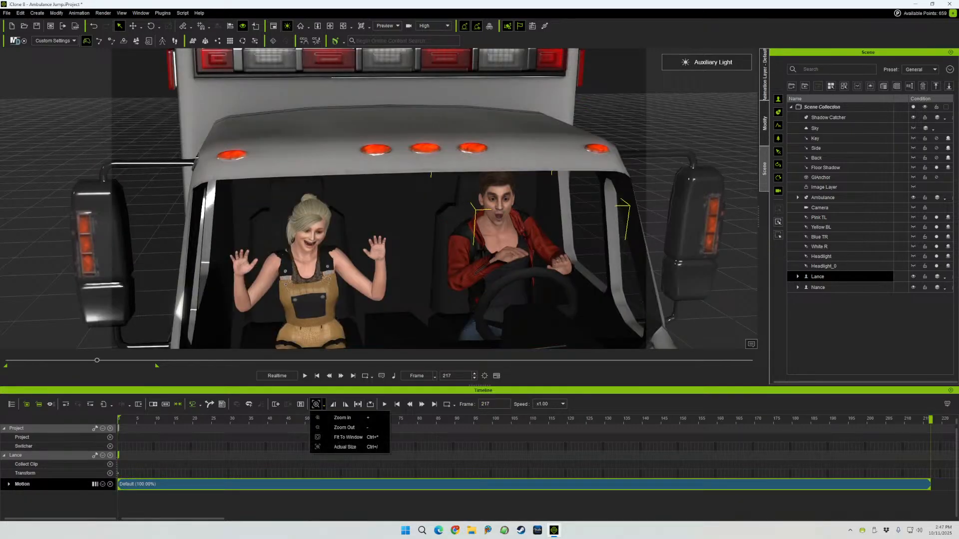
{"action": "left_click", "coordinate": [350, 437]}
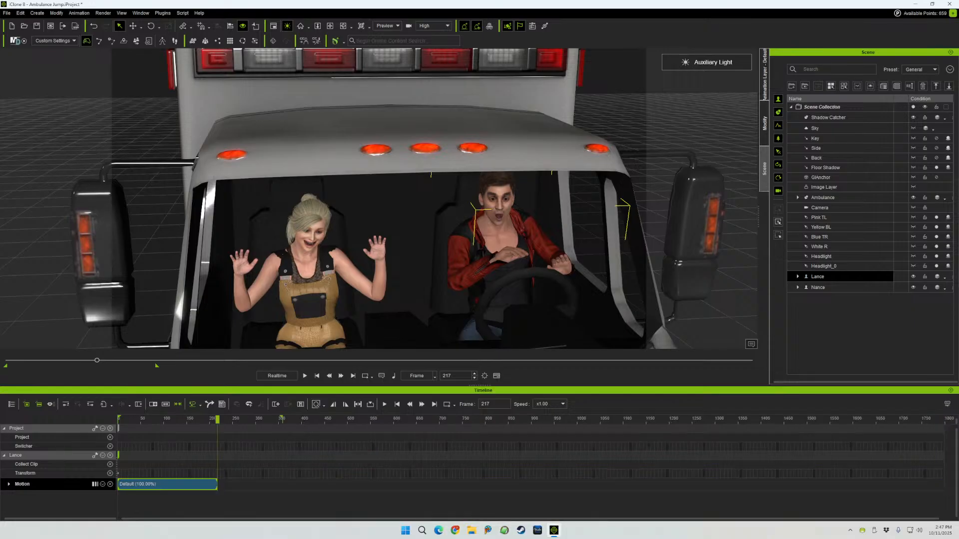
{"action": "left_click_drag", "start_coordinate": [217, 484], "coordinate": [312, 484]}
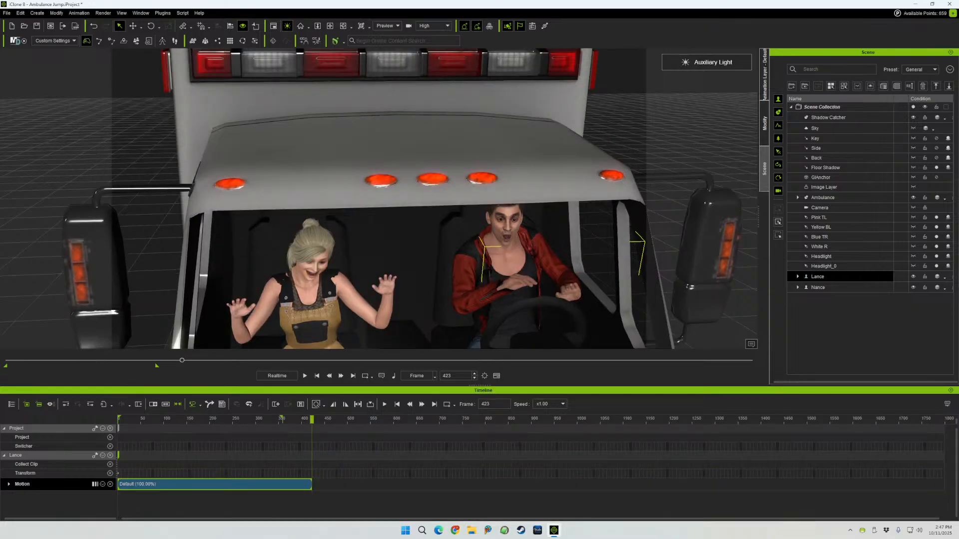
- Return to frame 0, open motion layer editing for the driver, and select his left hand
{"action": "left_click", "coordinate": [397, 404]}
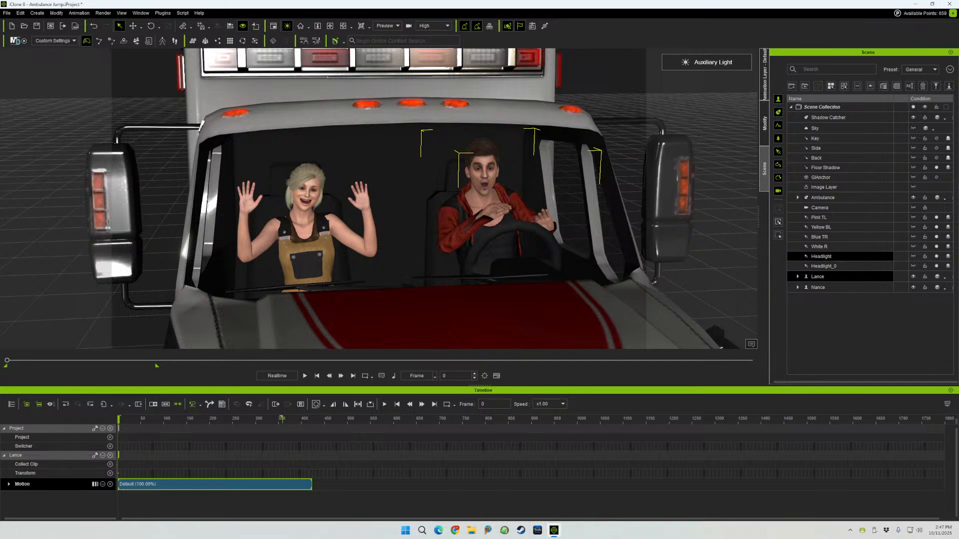
{"action": "left_click", "coordinate": [764, 124]}
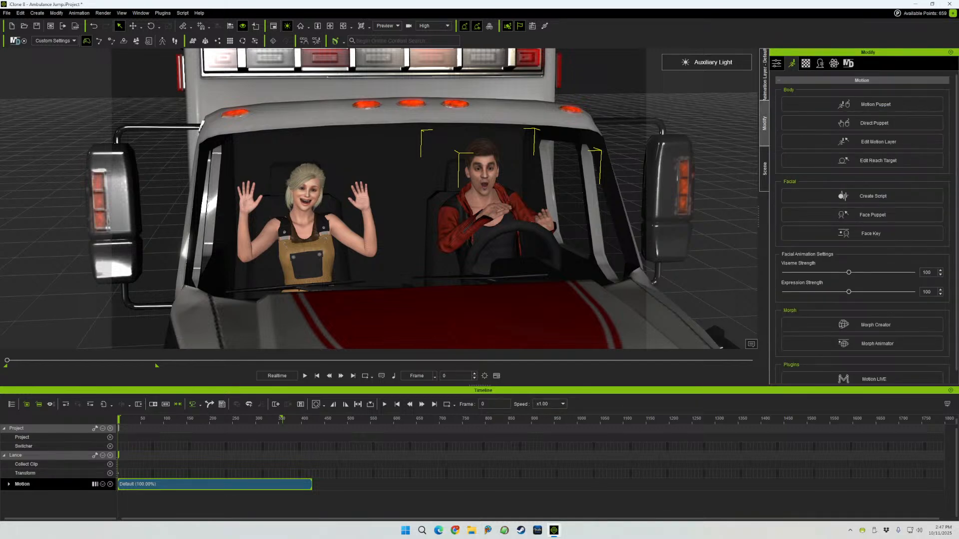
{"action": "left_click", "coordinate": [869, 142]}
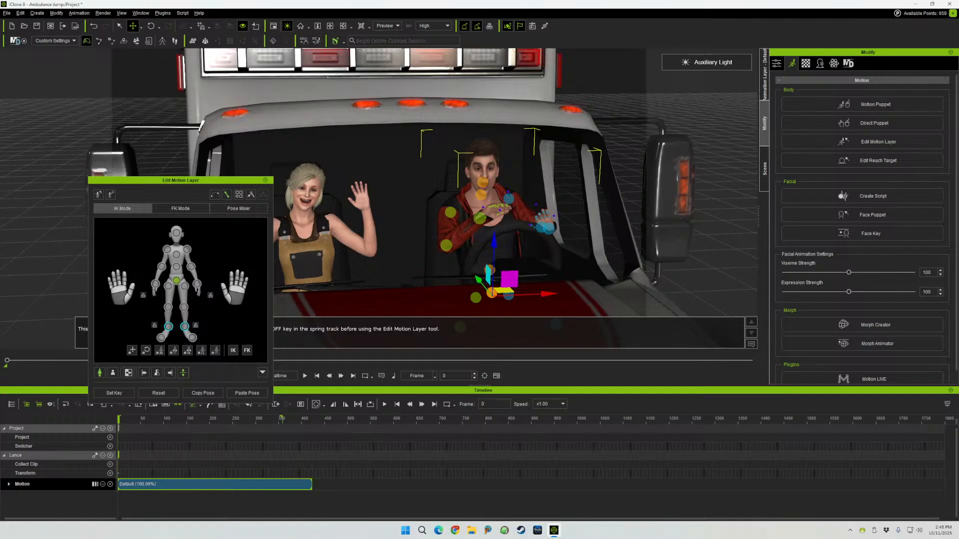
{"action": "right_click_drag", "start_coordinate": [380, 210], "coordinate": [349, 183], "text": "alt"}
{"action": "left_click_drag", "start_coordinate": [380, 210], "coordinate": [346, 188], "text": "alt"}
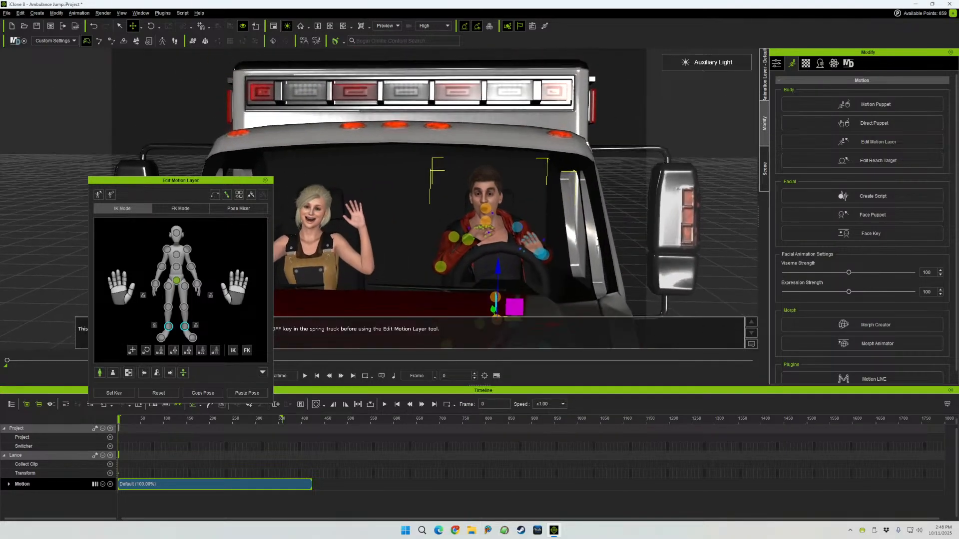
{"action": "scroll", "coordinate": [379, 210], "scroll_direction": "up", "scroll_amount": 2}
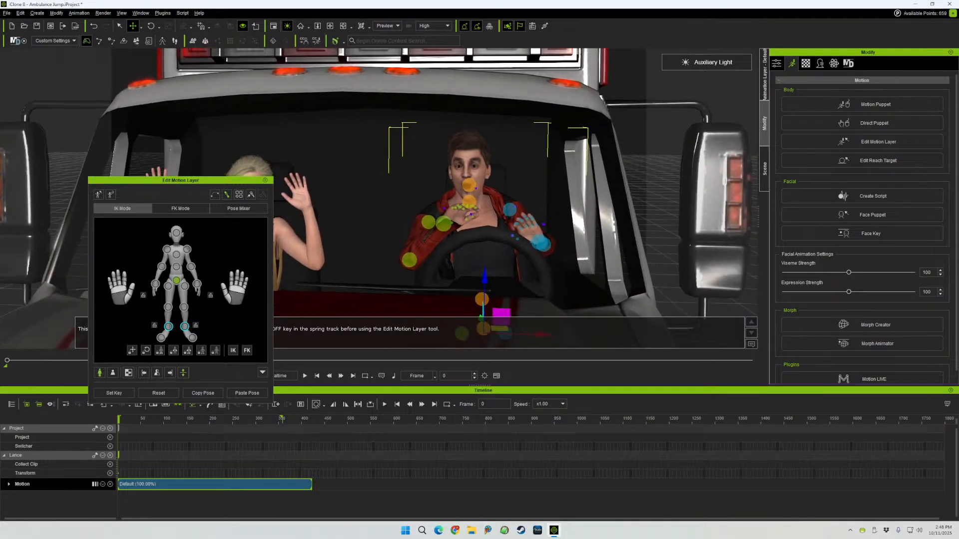
{"action": "scroll", "coordinate": [346, 188], "scroll_direction": "up", "scroll_amount": 1}
{"action": "right_click_drag", "start_coordinate": [346, 188], "coordinate": [346, 182], "text": "alt"}
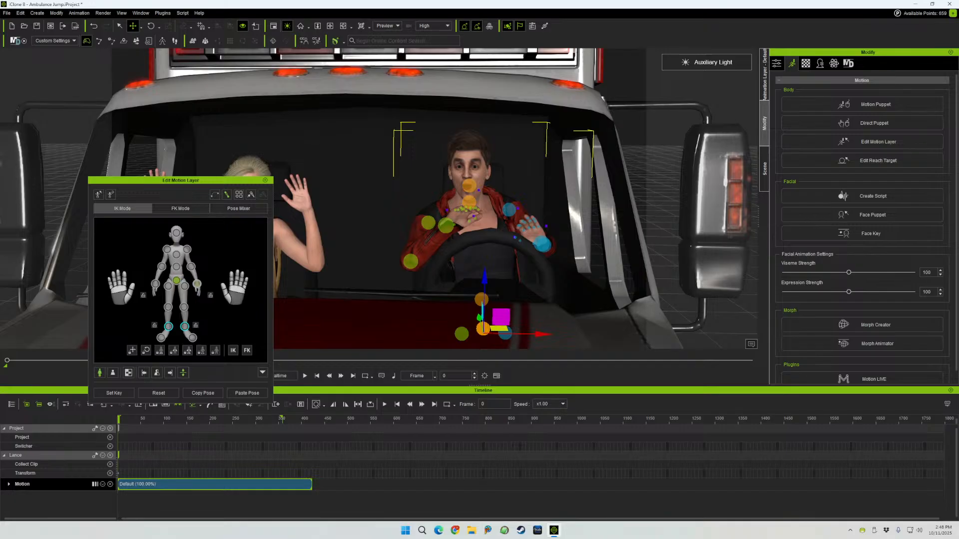
{"action": "left_click", "coordinate": [196, 284]}
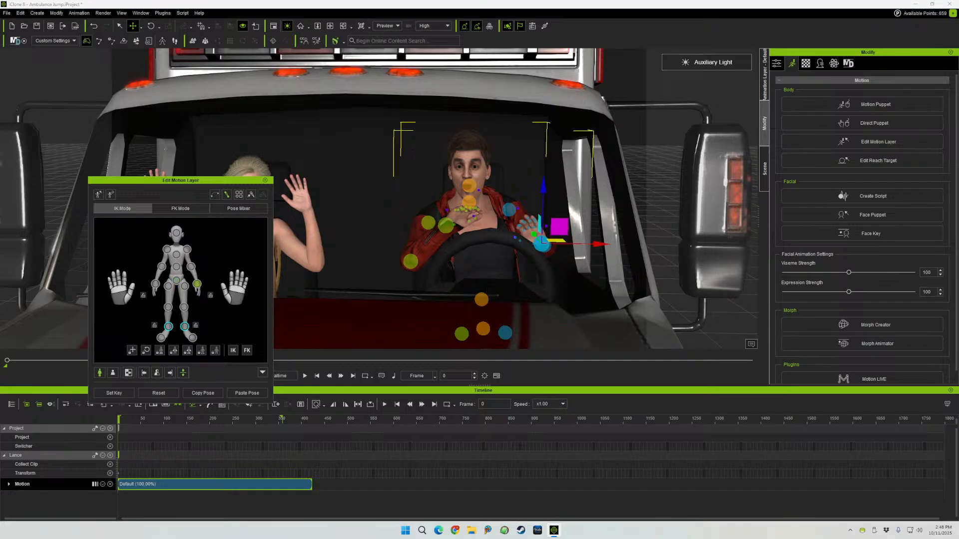
- Rotate the driver's left hand at the steering wheel so its fingers angle downward toward the rim
{"action": "right_click_drag", "start_coordinate": [400, 200], "coordinate": [380, 220]}
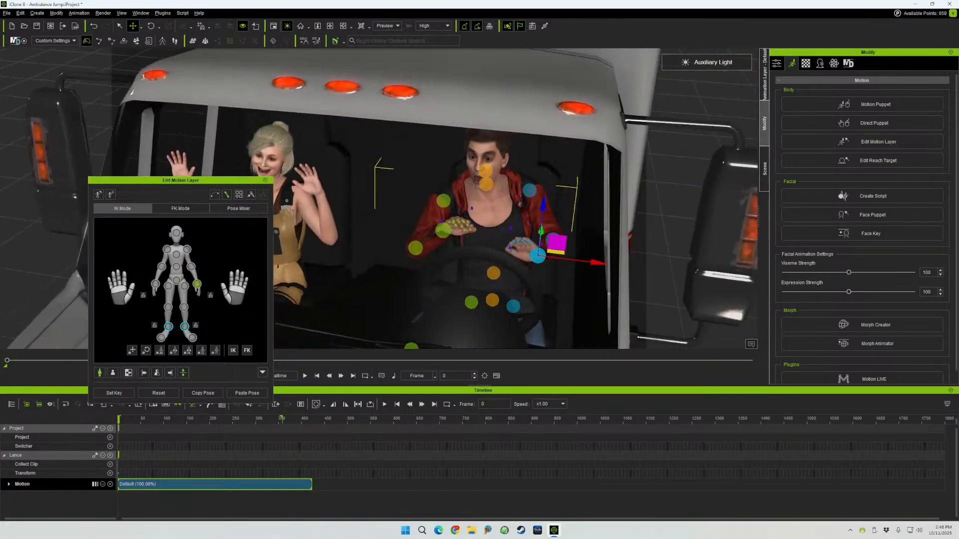
{"action": "left_click", "coordinate": [151, 26]}
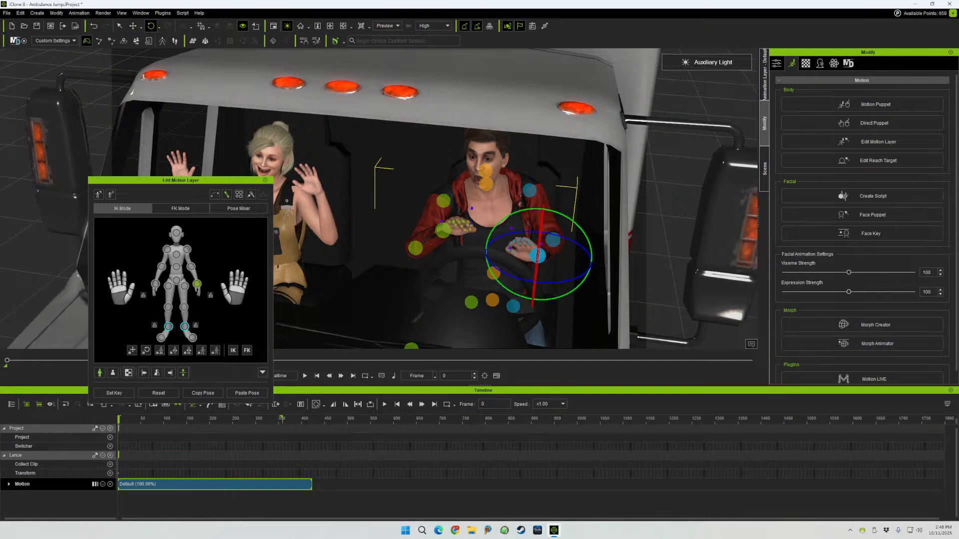
{"action": "left_click_drag", "start_coordinate": [539, 209], "coordinate": [535, 281]}
{"action": "mouse_move", "coordinate": [534, 281]}
{"action": "right_mouse_down"}
{"action": "mouse_move", "coordinate": [415, 280]}
{"action": "mouse_move", "coordinate": [534, 280]}
{"action": "right_mouse_up"}
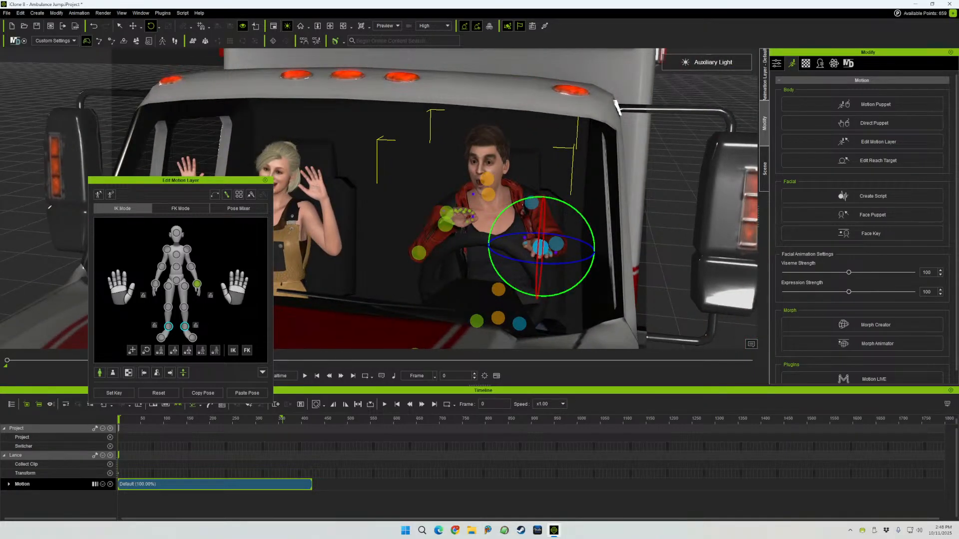
{"action": "left_click_drag", "start_coordinate": [575, 210], "coordinate": [593, 239]}
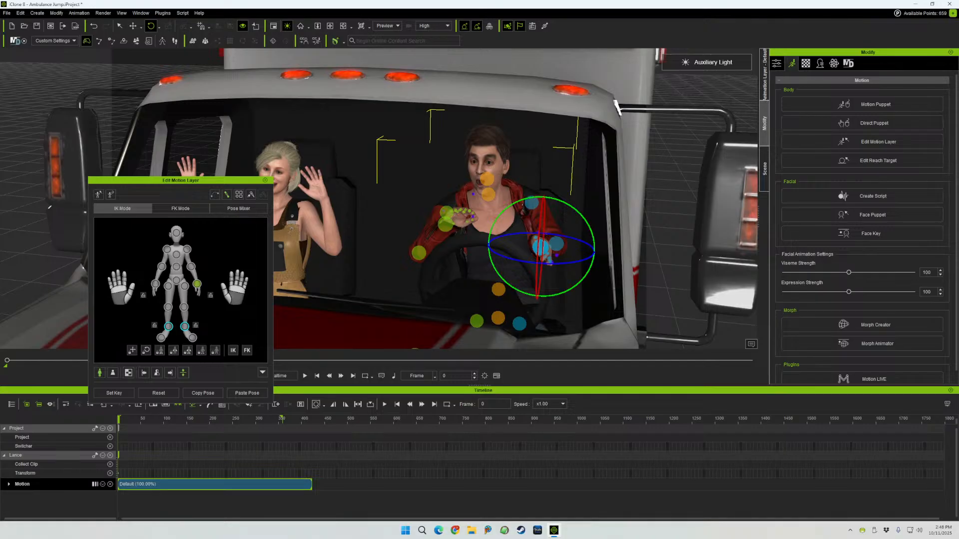
- Refine the driver's left hand with Local Rotate, turning it inward, and shift it slightly to rest on the steering wheel
{"action": "left_click", "coordinate": [158, 26]}
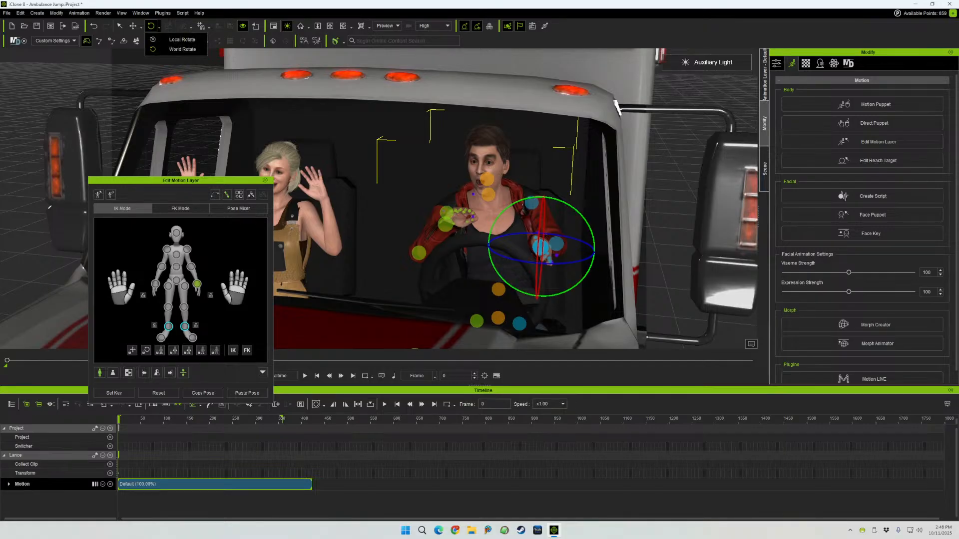
{"action": "left_click", "coordinate": [181, 39]}
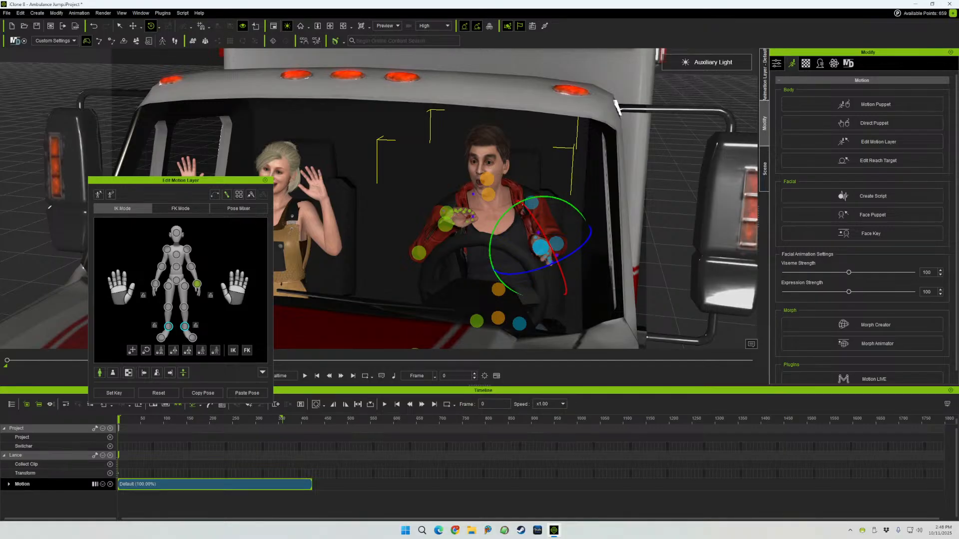
{"action": "left_click_drag", "start_coordinate": [550, 263], "coordinate": [539, 266]}
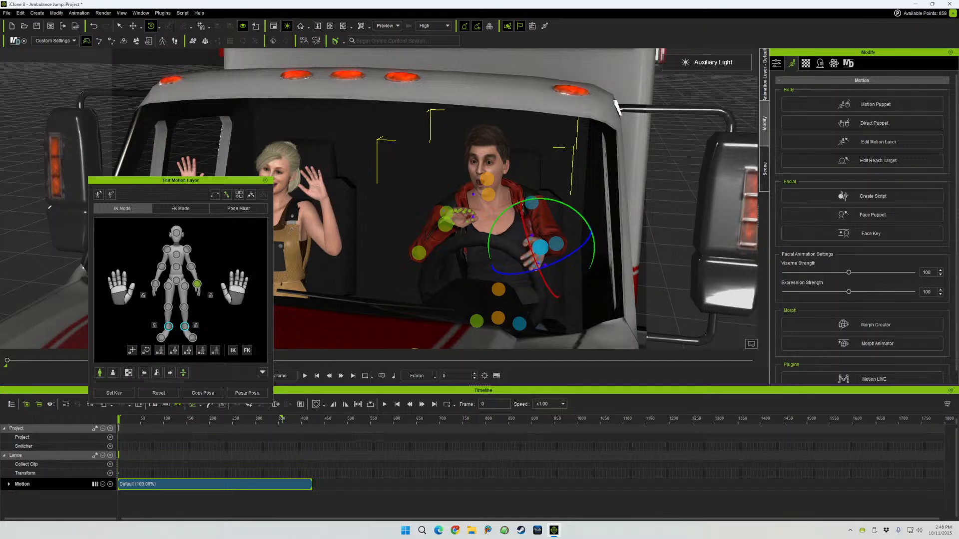
{"action": "right_click_drag", "start_coordinate": [540, 266], "coordinate": [394, 335]}
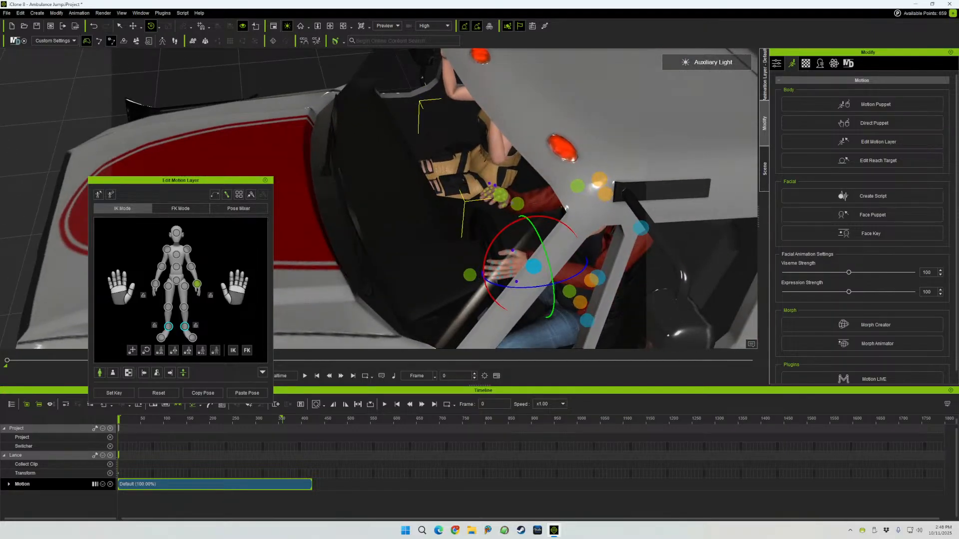
{"action": "key", "text": "w"}
{"action": "left_click_drag", "start_coordinate": [579, 261], "coordinate": [576, 260]}
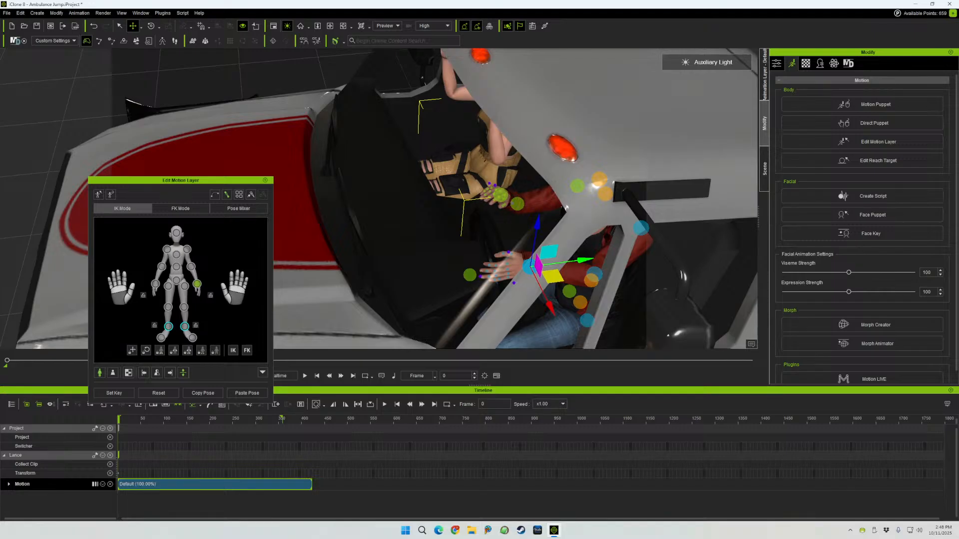
{"action": "right_click_drag", "start_coordinate": [576, 261], "coordinate": [694, 261]}
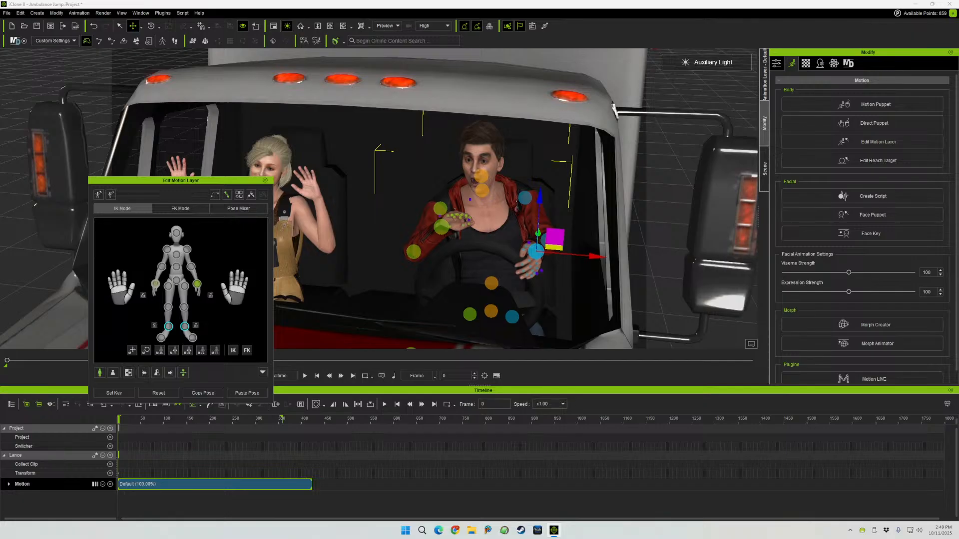
- Move the driver's right hand away from his chest and raise it in the space between him and the woman
{"action": "left_click", "coordinate": [155, 284]}
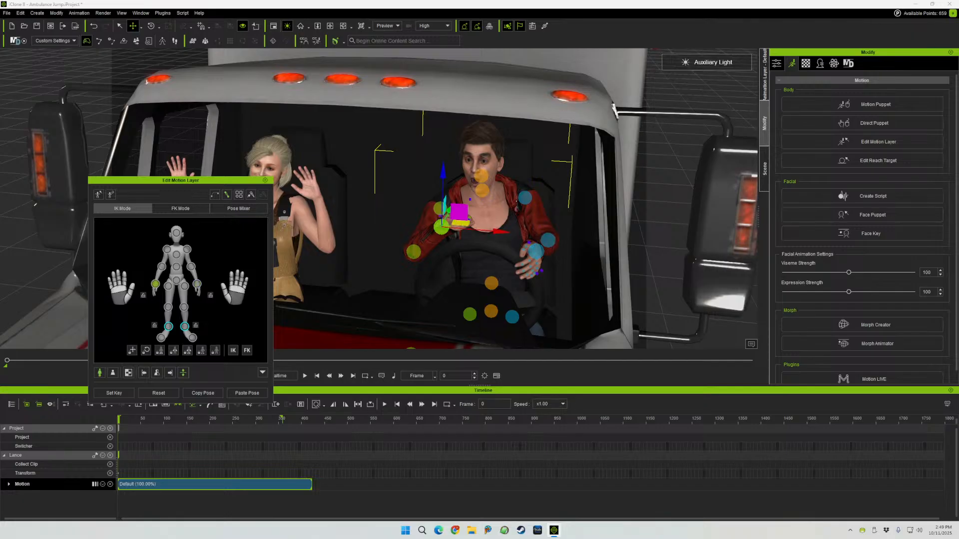
{"action": "mouse_move", "coordinate": [479, 199]}
{"action": "right_mouse_down"}
{"action": "mouse_move", "coordinate": [430, 214]}
{"action": "mouse_move", "coordinate": [379, 260]}
{"action": "mouse_move", "coordinate": [474, 202]}
{"action": "right_mouse_up"}
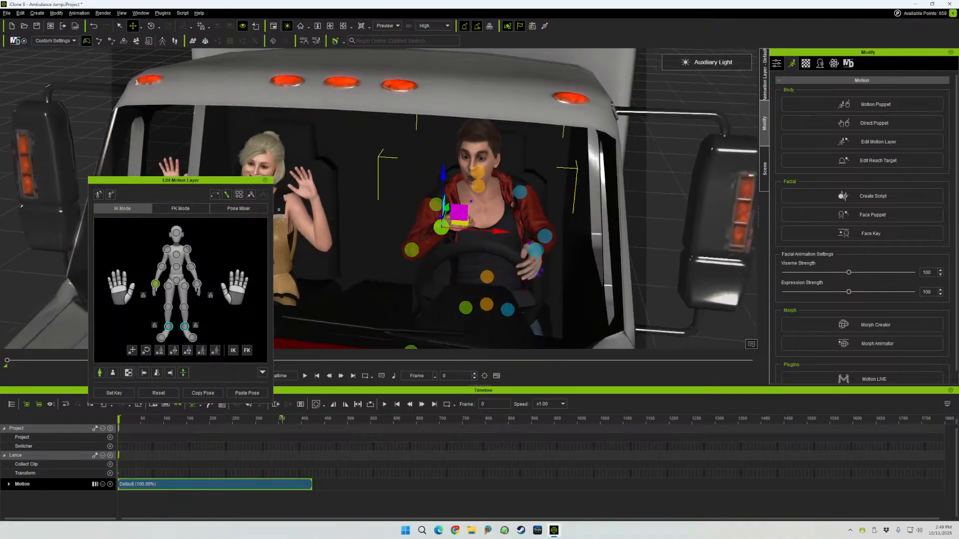
{"action": "left_click_drag", "start_coordinate": [499, 231], "coordinate": [430, 226]}
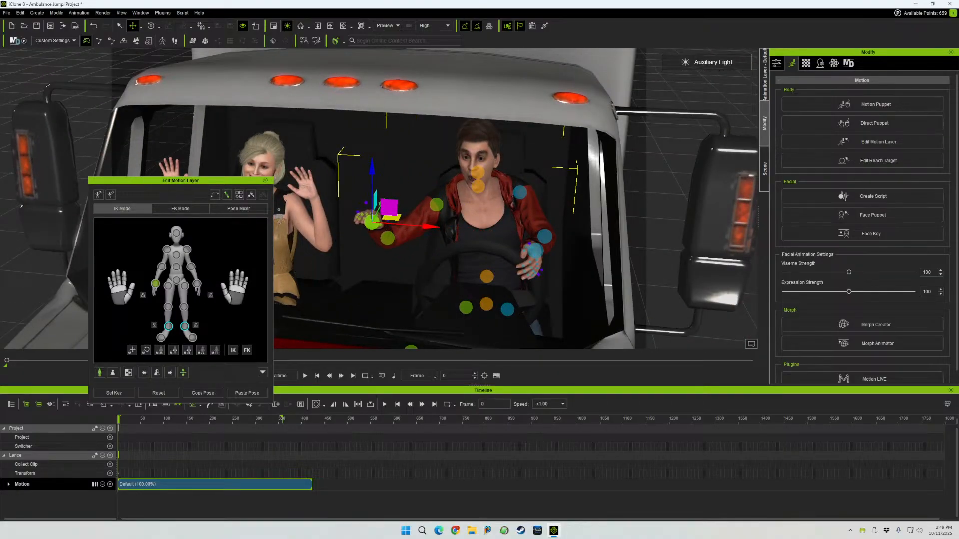
{"action": "right_click_drag", "start_coordinate": [450, 210], "coordinate": [389, 215]}
{"action": "left_click_drag", "start_coordinate": [372, 221], "coordinate": [437, 208]}
{"action": "right_click_drag", "start_coordinate": [438, 208], "coordinate": [524, 199]}
{"action": "right_click_drag", "start_coordinate": [76, 212], "coordinate": [29, 227]}
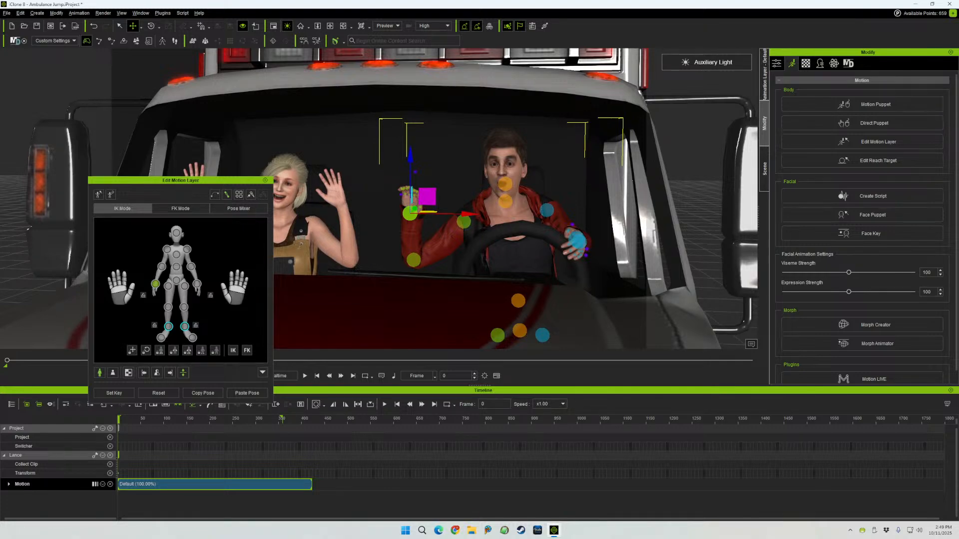
{"action": "right_click_drag", "start_coordinate": [379, 199], "coordinate": [295, 217]}
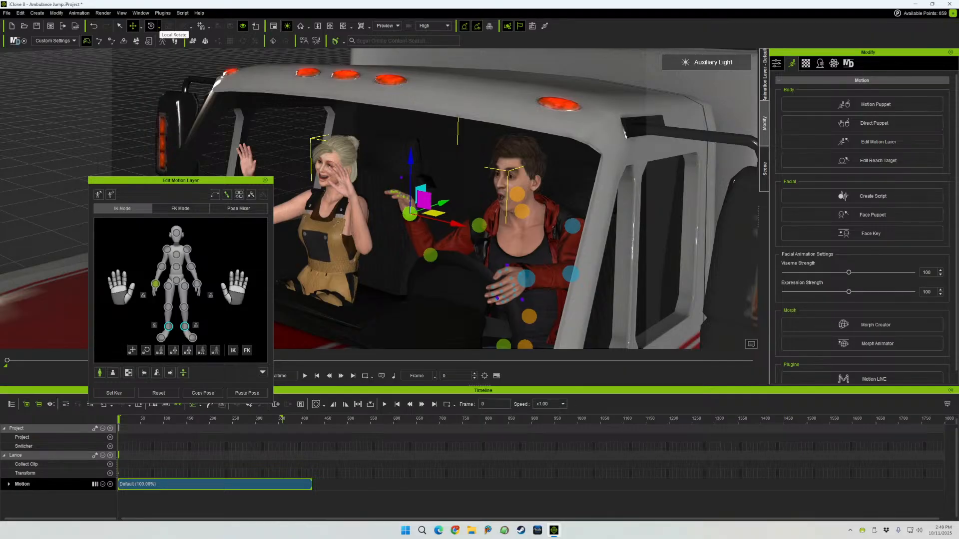
- Rotate the driver's right elbow with Local Rotate so the forearm stands upright and the hand turns
{"action": "left_click", "coordinate": [162, 266]}
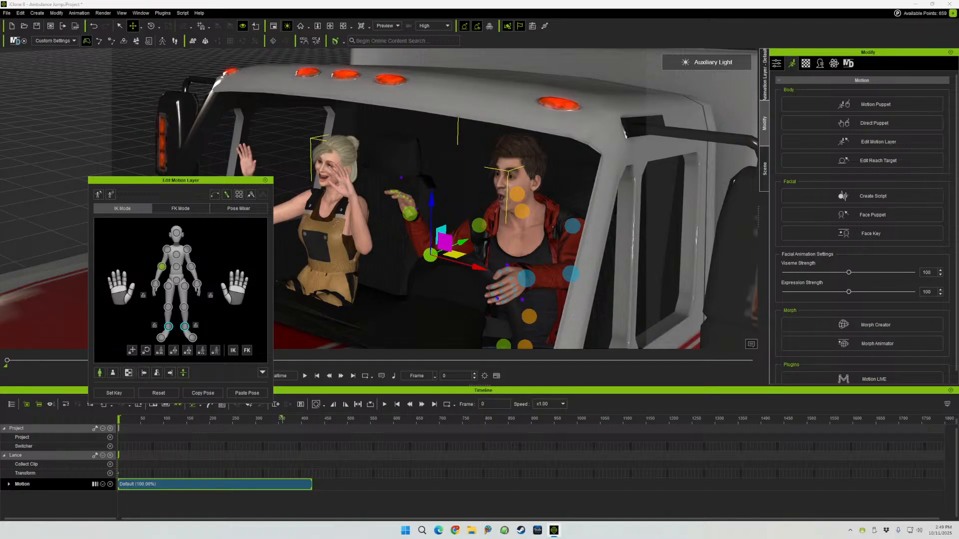
{"action": "left_click", "coordinate": [151, 26]}
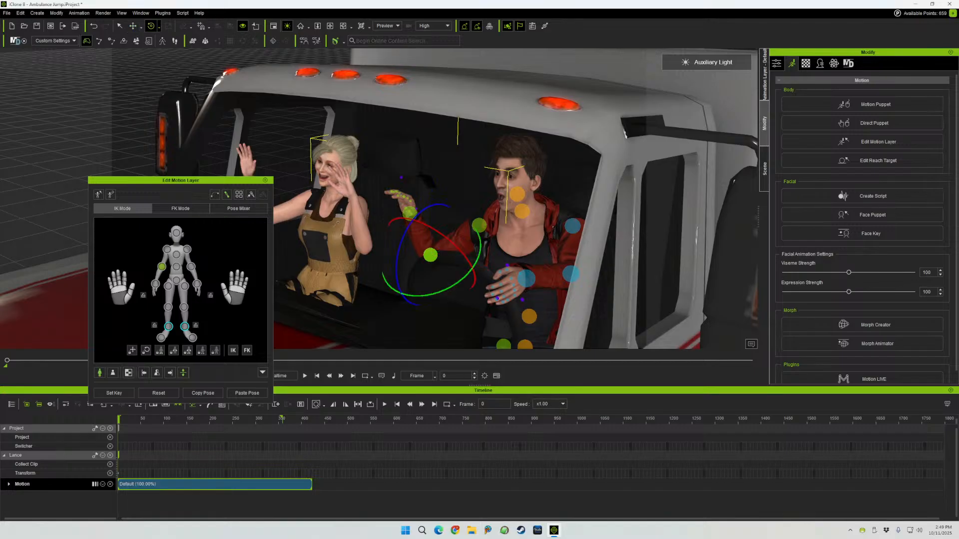
{"action": "left_click_drag", "start_coordinate": [397, 255], "coordinate": [404, 224]}
{"action": "left_click_drag", "start_coordinate": [405, 269], "coordinate": [450, 272]}
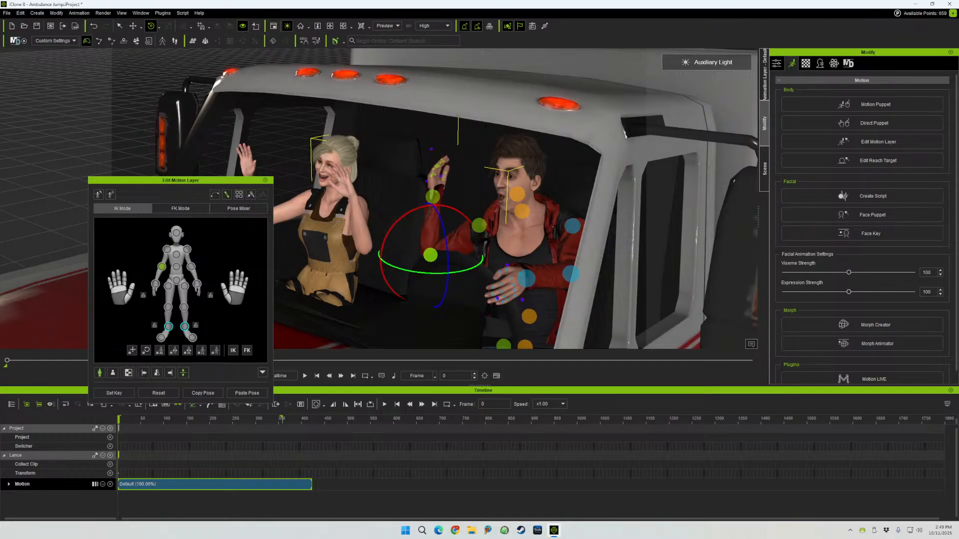
{"action": "right_click_drag", "start_coordinate": [450, 273], "coordinate": [525, 273]}
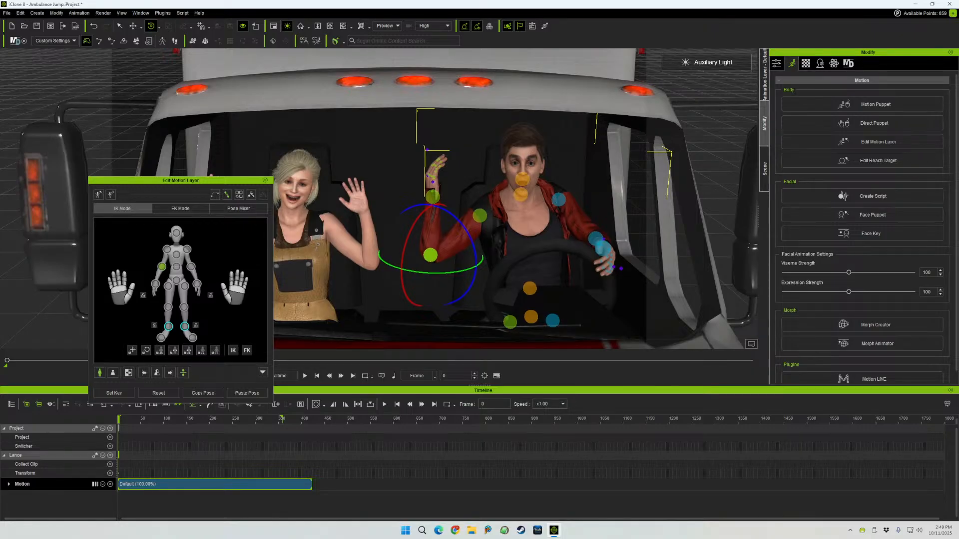
{"action": "right_click_drag", "start_coordinate": [450, 272], "coordinate": [427, 252]}
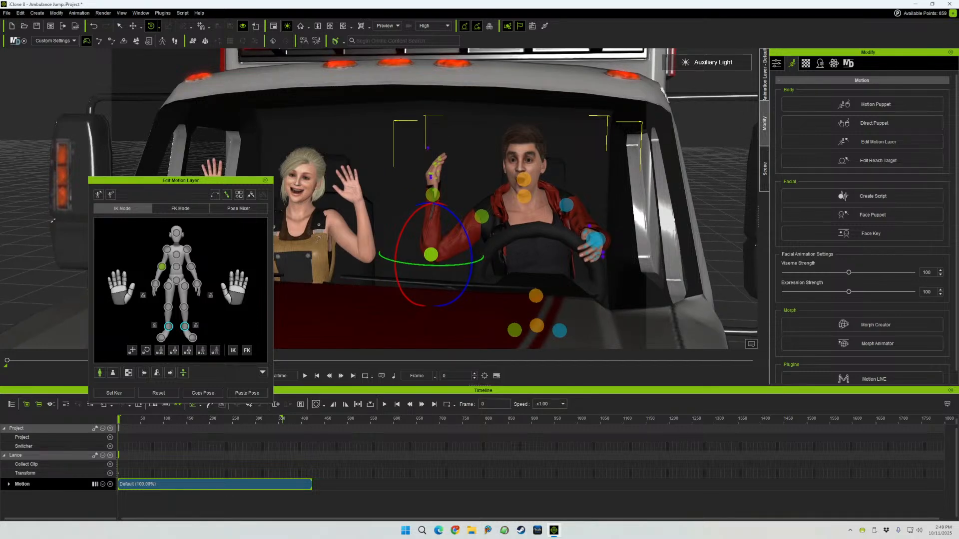
- Tilt the driver's right forearm slightly toward the woman using World Rotate
{"action": "left_click", "coordinate": [159, 27]}
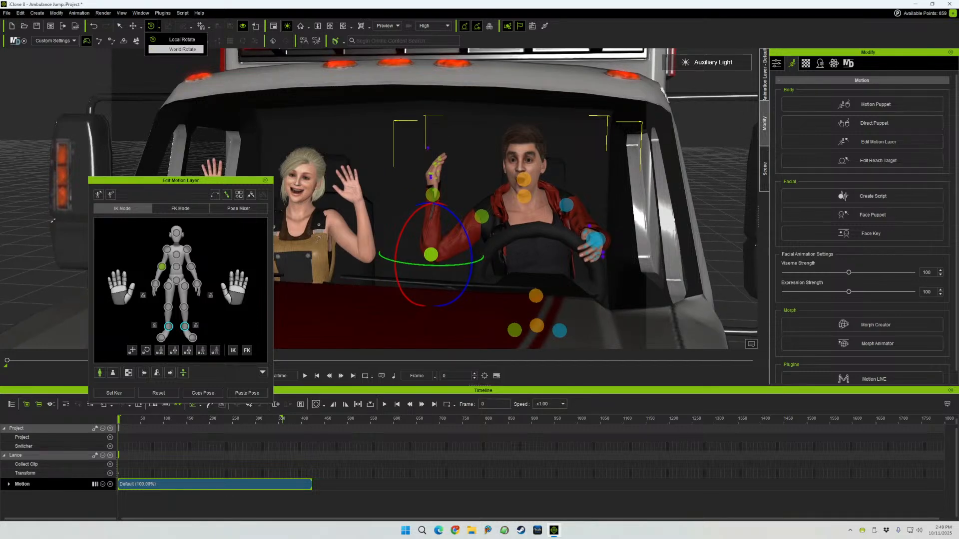
{"action": "left_click", "coordinate": [175, 50]}
{"action": "left_click_drag", "start_coordinate": [432, 203], "coordinate": [427, 204]}
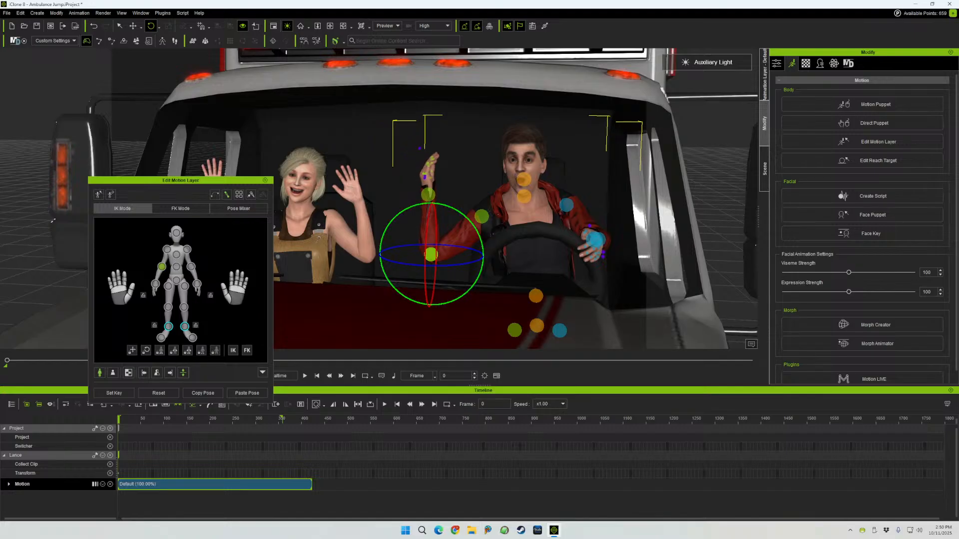
- Raise the driver's right hand to about head height, and select his right shoulder for rotation
{"action": "left_click", "coordinate": [155, 283]}
{"action": "left_click", "coordinate": [133, 26]}
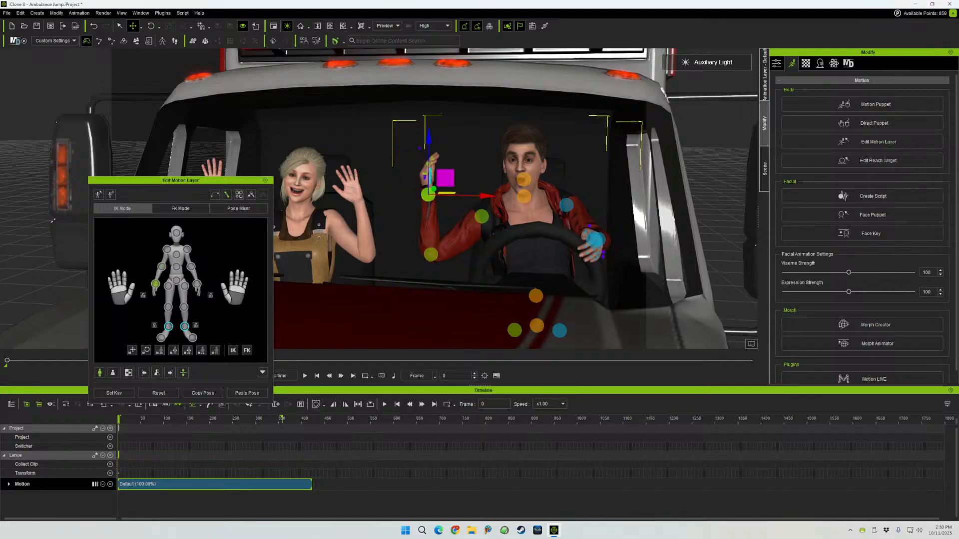
{"action": "left_click_drag", "start_coordinate": [428, 194], "coordinate": [420, 169]}
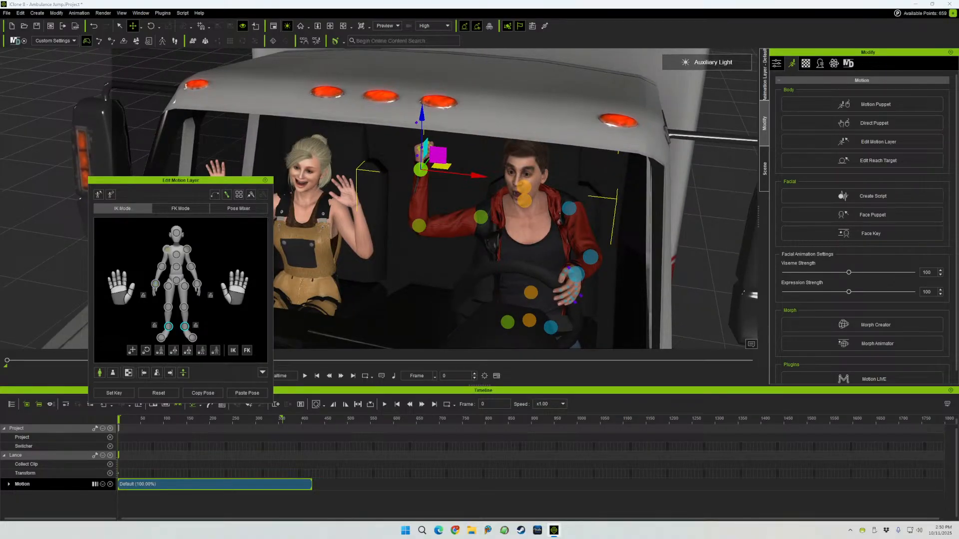
{"action": "left_click", "coordinate": [481, 216]}
{"action": "key", "text": "e"}
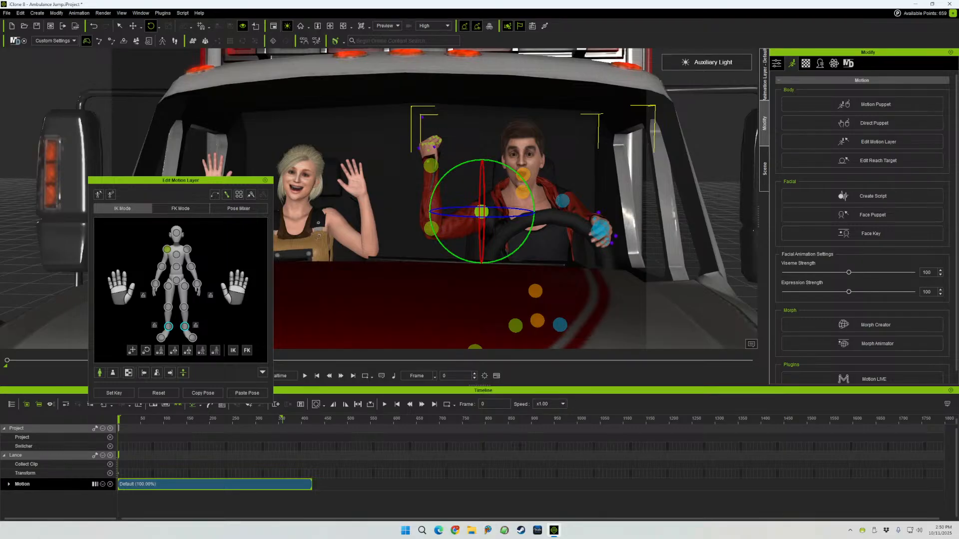
- At frame 360, lower the driver's raised right hand and bring it slightly closer to his body
{"action": "key", "text": "space"}
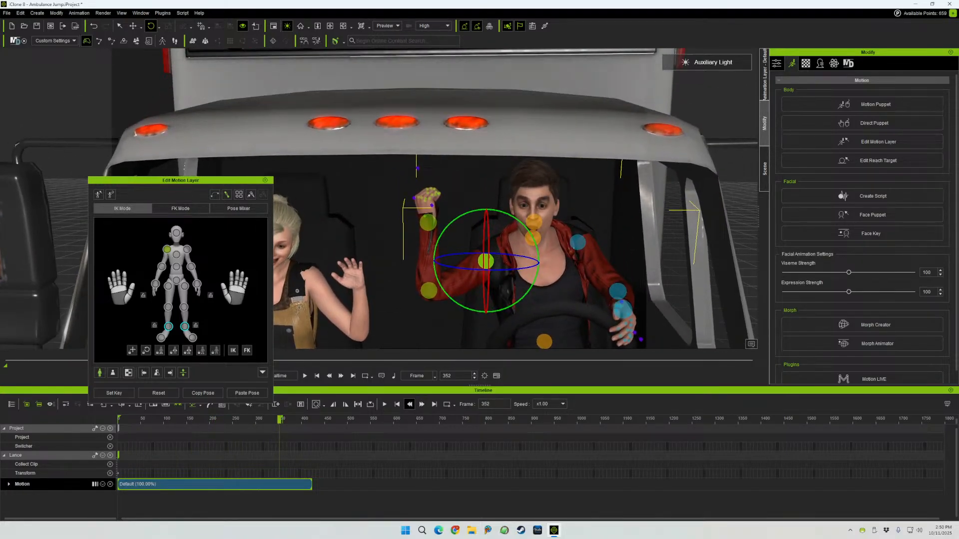
{"action": "left_click", "coordinate": [434, 404]}
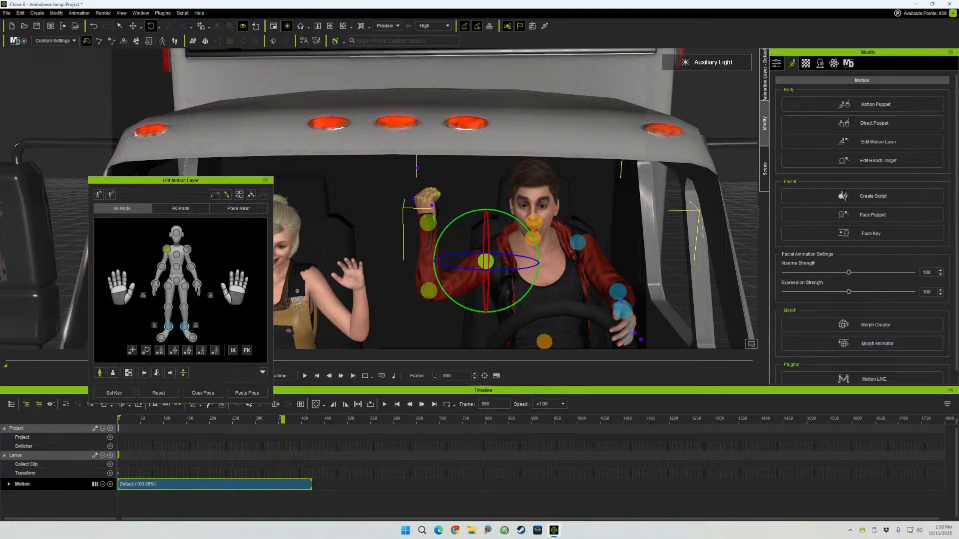
{"action": "left_click", "coordinate": [155, 283]}
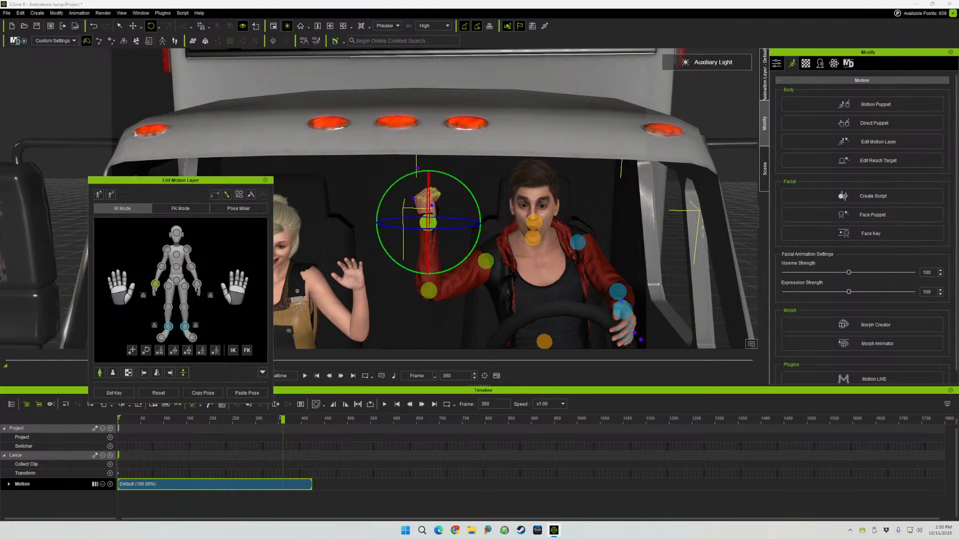
{"action": "left_click", "coordinate": [133, 26]}
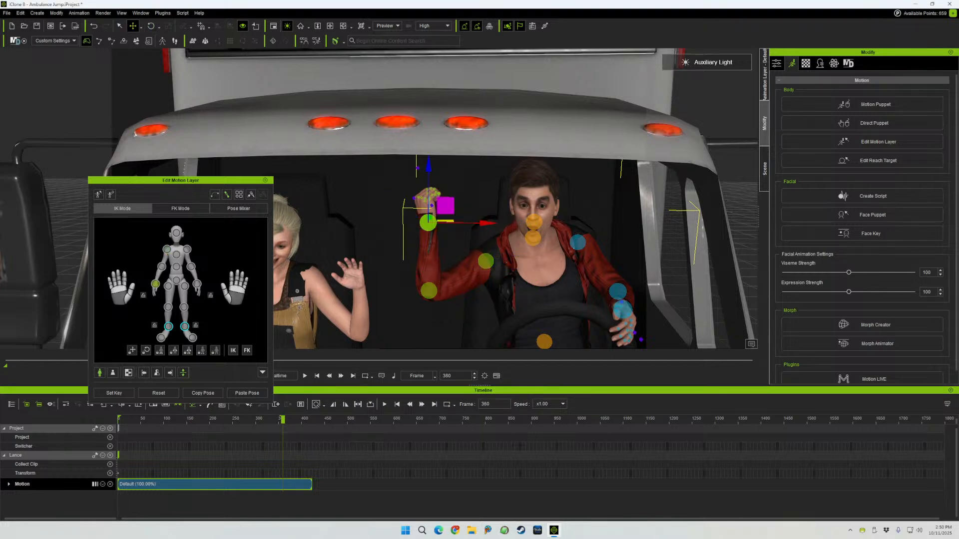
{"action": "left_click_drag", "start_coordinate": [428, 165], "coordinate": [428, 196]}
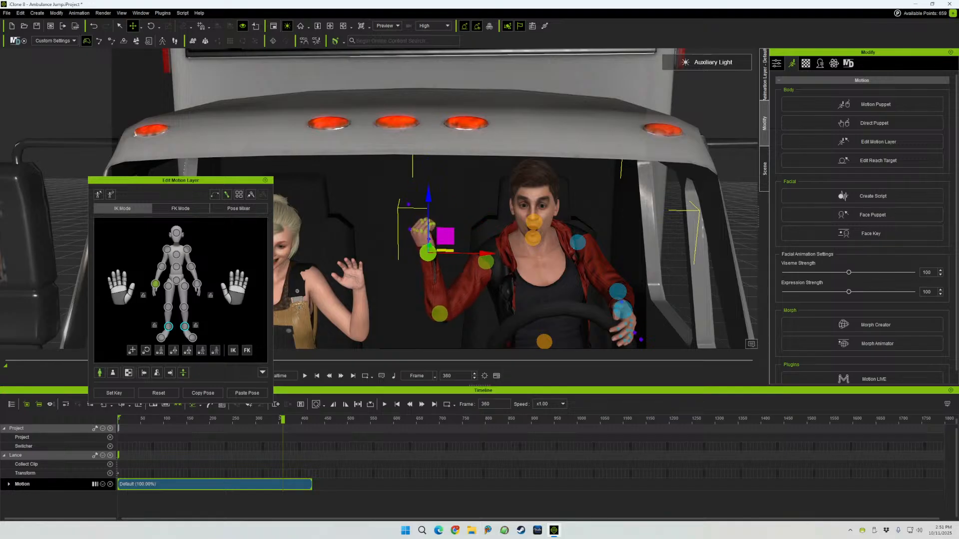
{"action": "left_click_drag", "start_coordinate": [487, 253], "coordinate": [500, 253]}
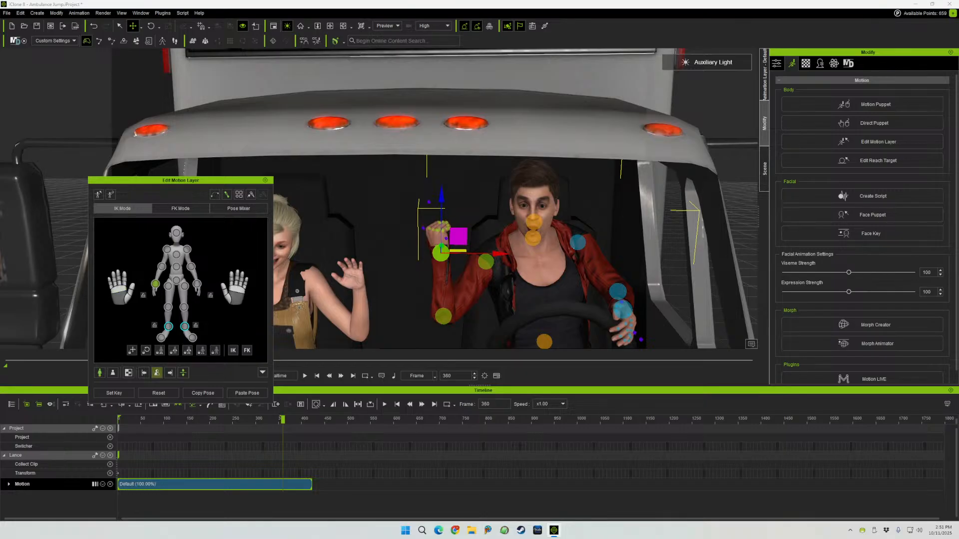
- Tilt the driver's head slightly toward the woman at frame 360 and finish editing his motion layer
{"action": "left_click", "coordinate": [176, 232]}
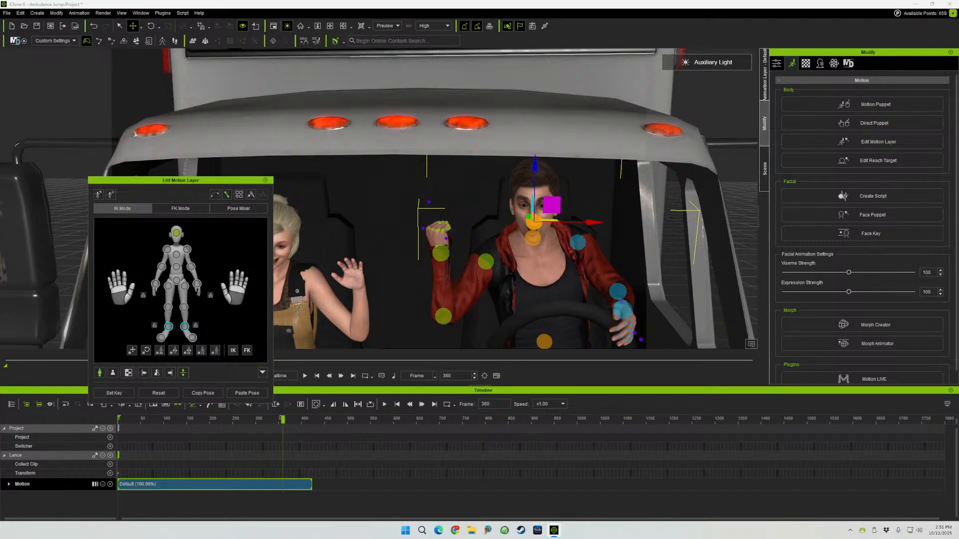
{"action": "left_click", "coordinate": [151, 26]}
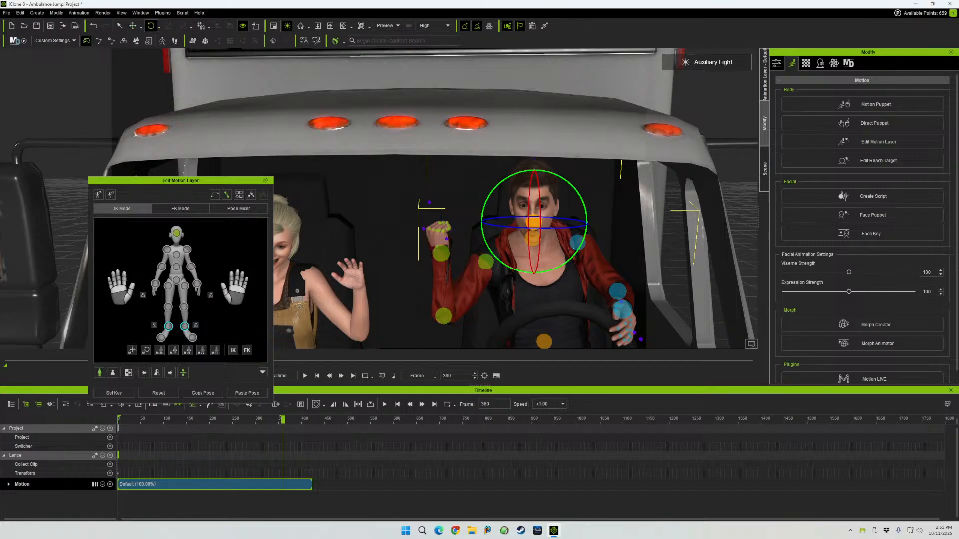
{"action": "left_click_drag", "start_coordinate": [535, 171], "coordinate": [520, 173]}
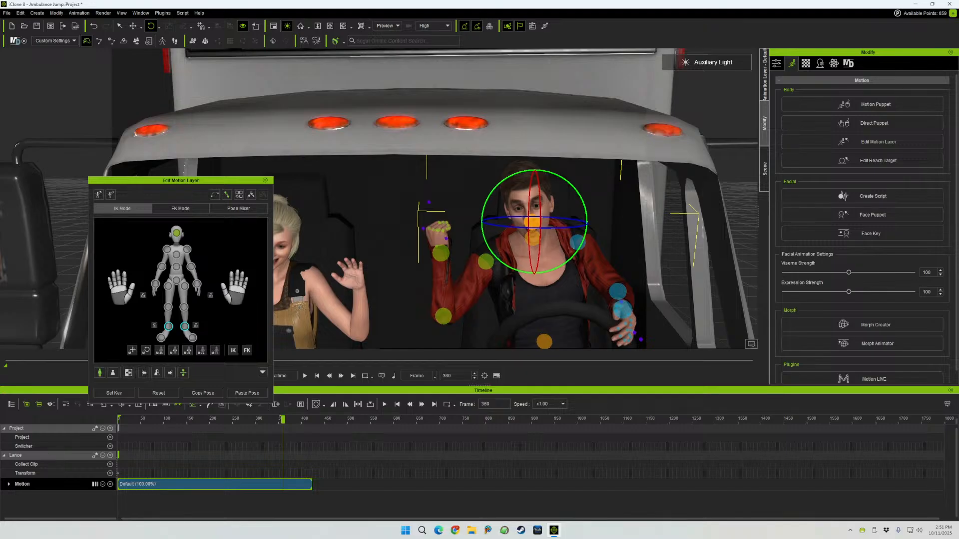
{"action": "left_click", "coordinate": [264, 179]}
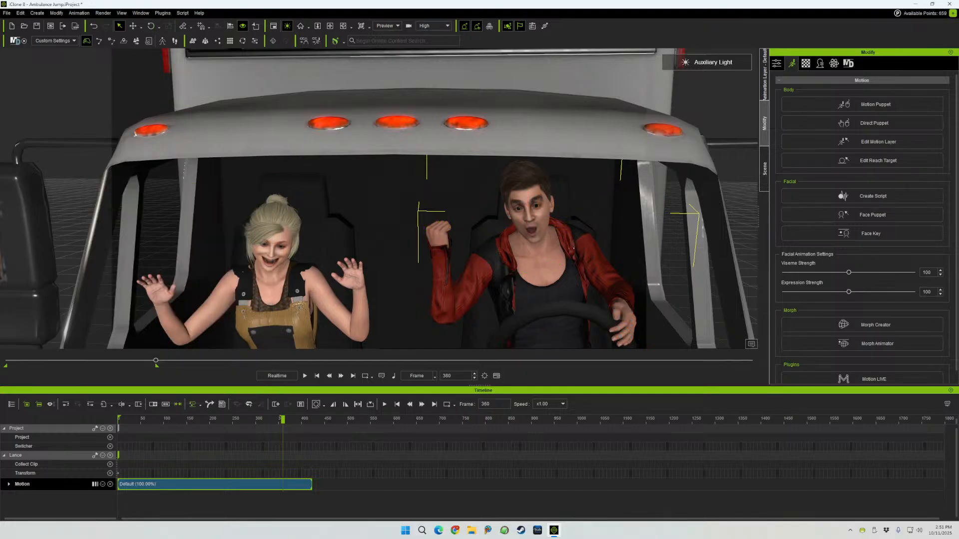
- Play the jump from frame 0 through the scene Camera to review the driver's pose, and return to the Preview camera
{"action": "left_click", "coordinate": [388, 25]}
{"action": "left_click", "coordinate": [382, 44]}
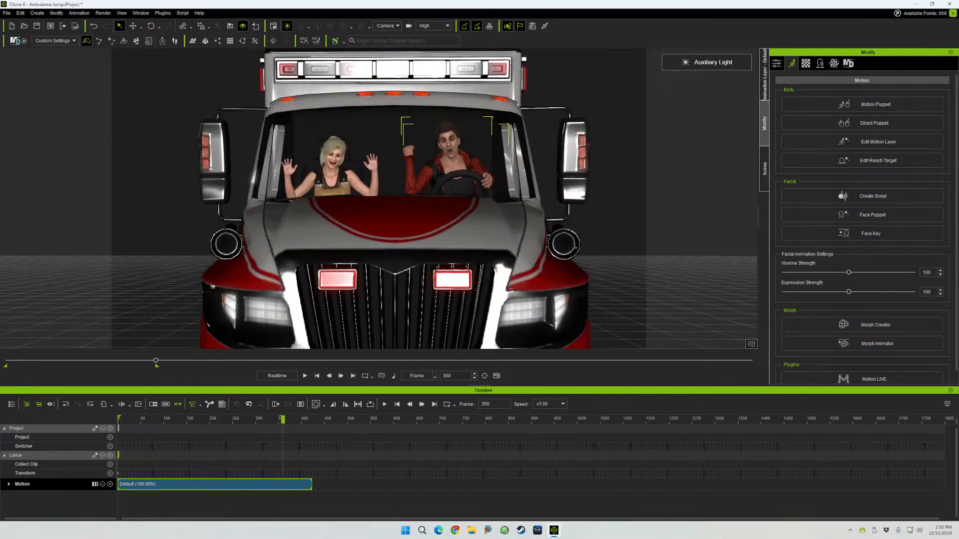
{"action": "left_click_drag", "start_coordinate": [156, 360], "coordinate": [7, 360]}
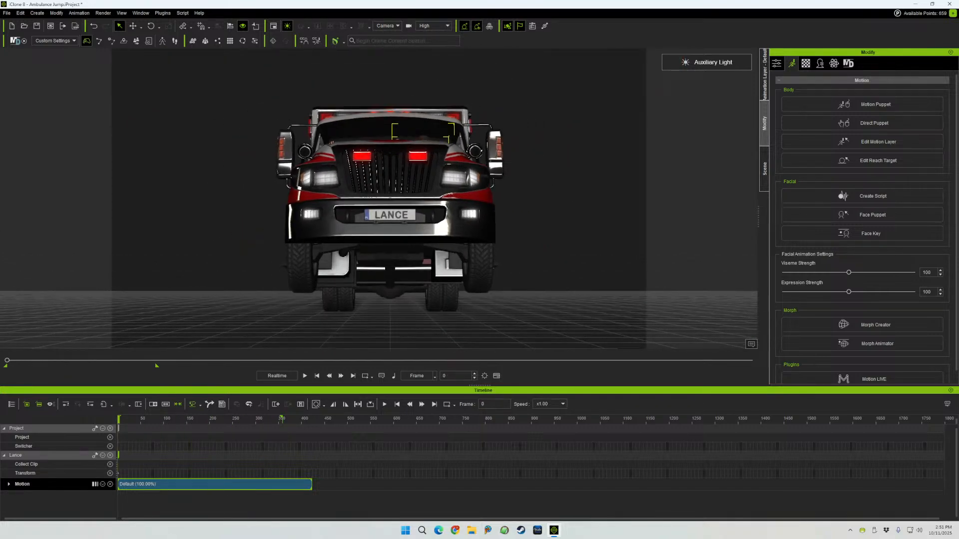
{"action": "key", "text": "space"}
{"action": "left_click", "coordinate": [387, 25]}
{"action": "left_click", "coordinate": [387, 34]}
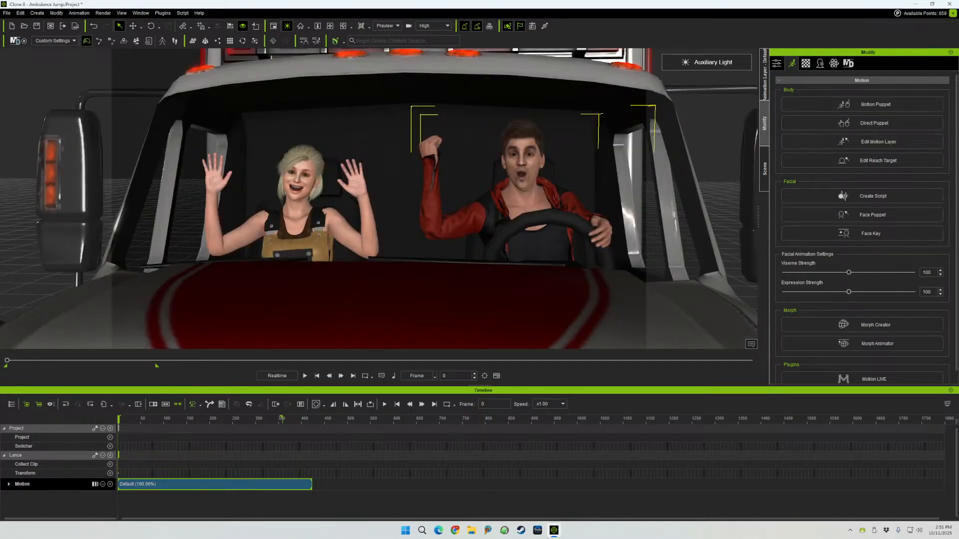
- Edit the woman's motion layer at frame 0 and tilt her head slightly upward using Local Rotate
{"action": "left_click", "coordinate": [764, 168]}
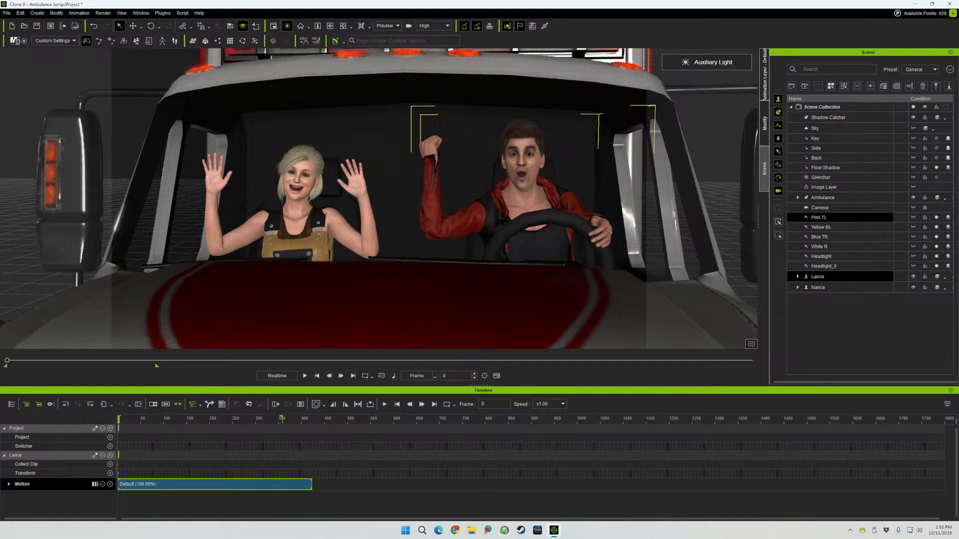
{"action": "left_click", "coordinate": [818, 287]}
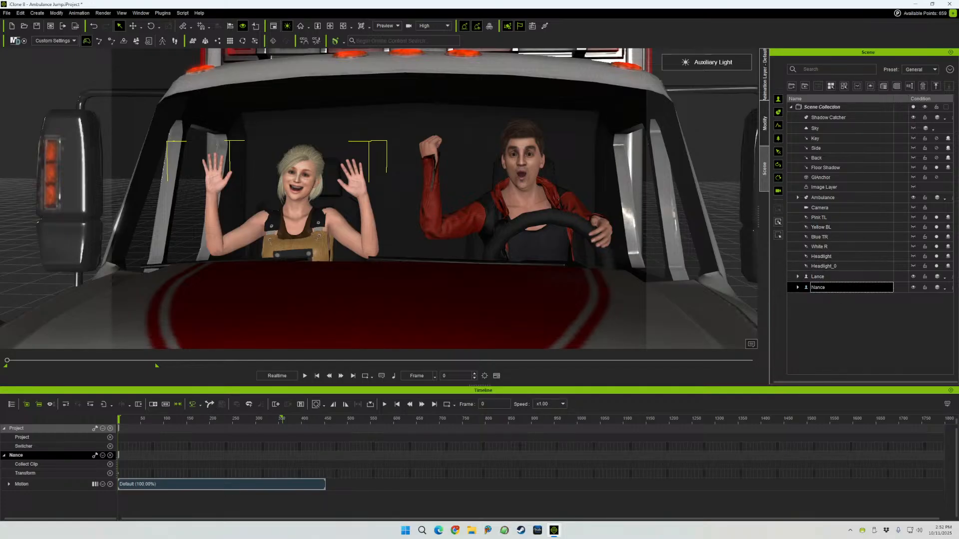
{"action": "left_click", "coordinate": [764, 122]}
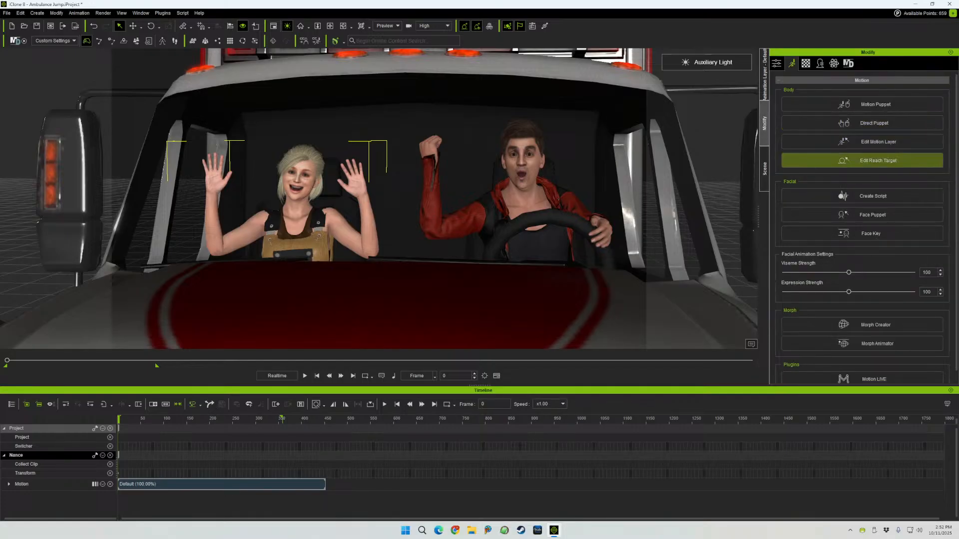
{"action": "left_click", "coordinate": [878, 142]}
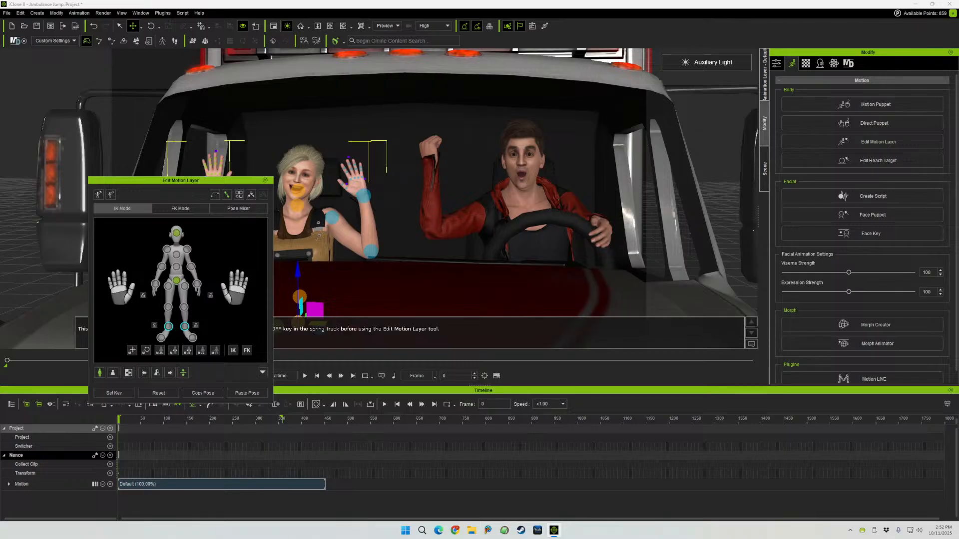
{"action": "left_click", "coordinate": [176, 233]}
{"action": "left_click_drag", "start_coordinate": [214, 180], "coordinate": [145, 178]}
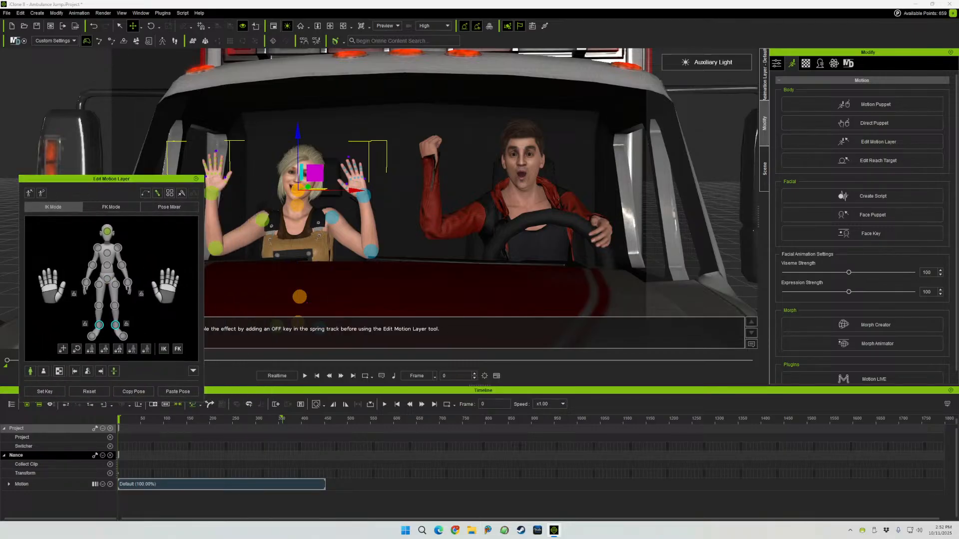
{"action": "left_click", "coordinate": [151, 26]}
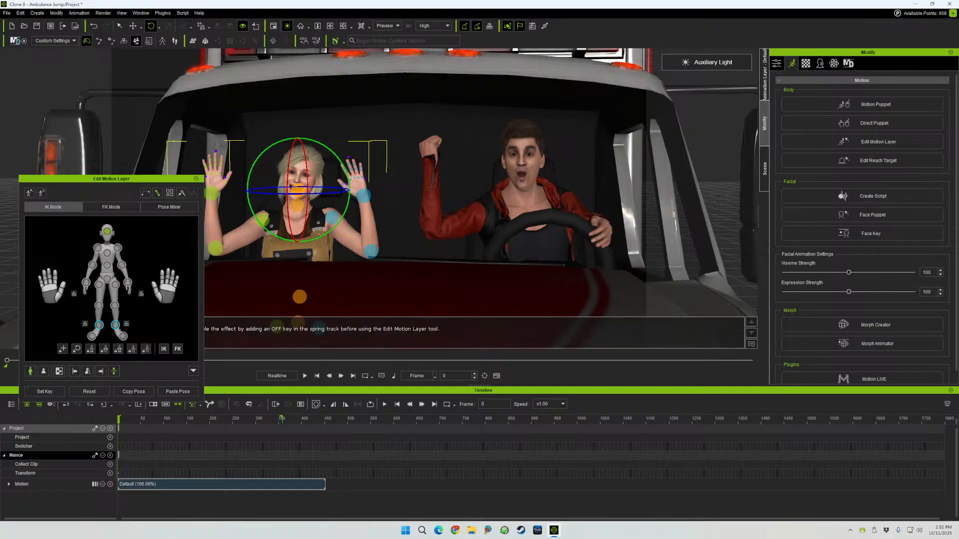
{"action": "left_click", "coordinate": [159, 27]}
{"action": "left_click", "coordinate": [171, 39]}
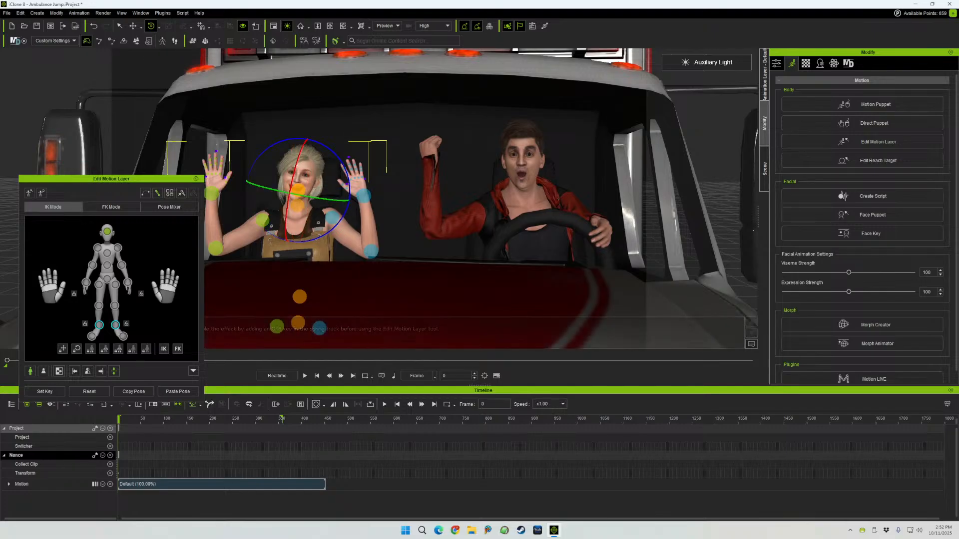
{"action": "left_click_drag", "start_coordinate": [290, 193], "coordinate": [292, 182]}
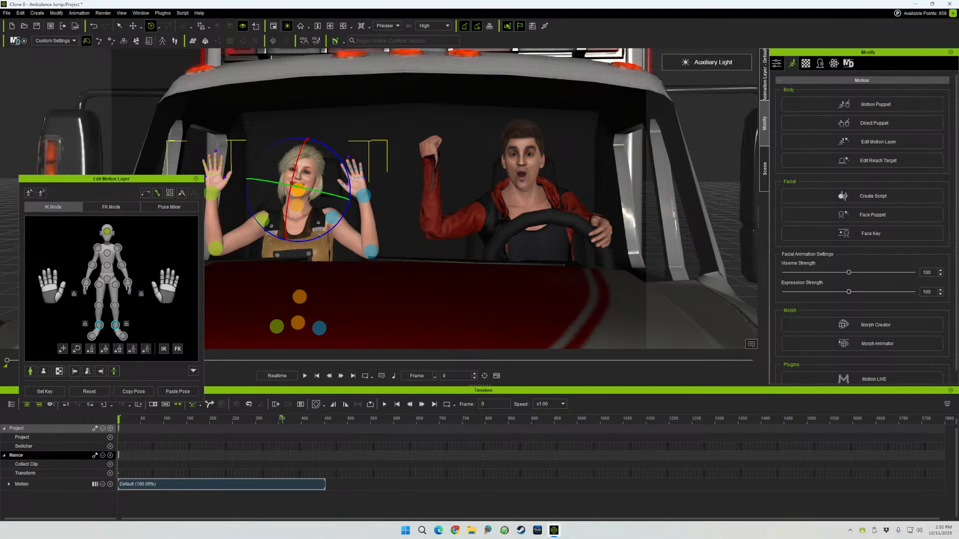
- Through the scene Camera, tilt the woman's head upward near frame 360, return to frame 0 and finish editing her motion layer
{"action": "left_click", "coordinate": [388, 25]}
{"action": "left_click", "coordinate": [387, 43]}
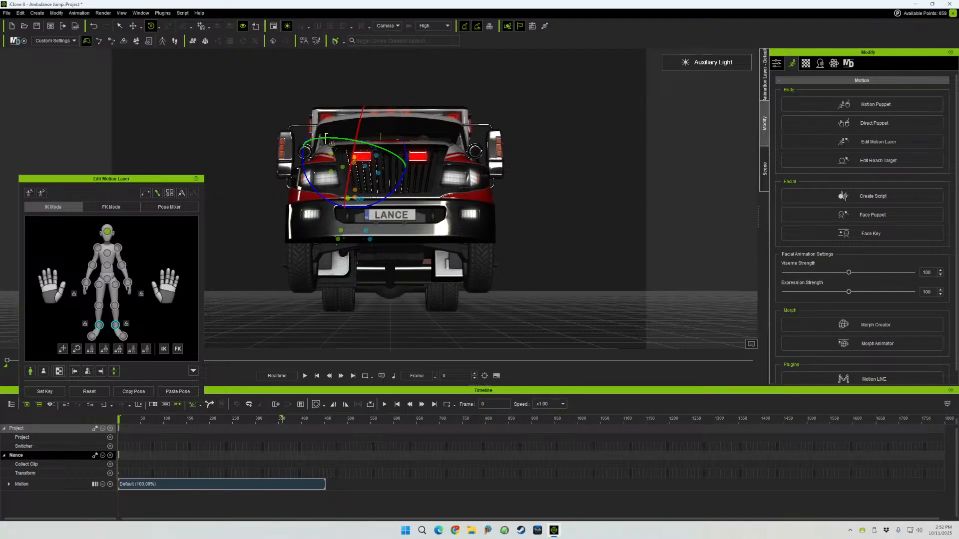
{"action": "key", "text": "space"}
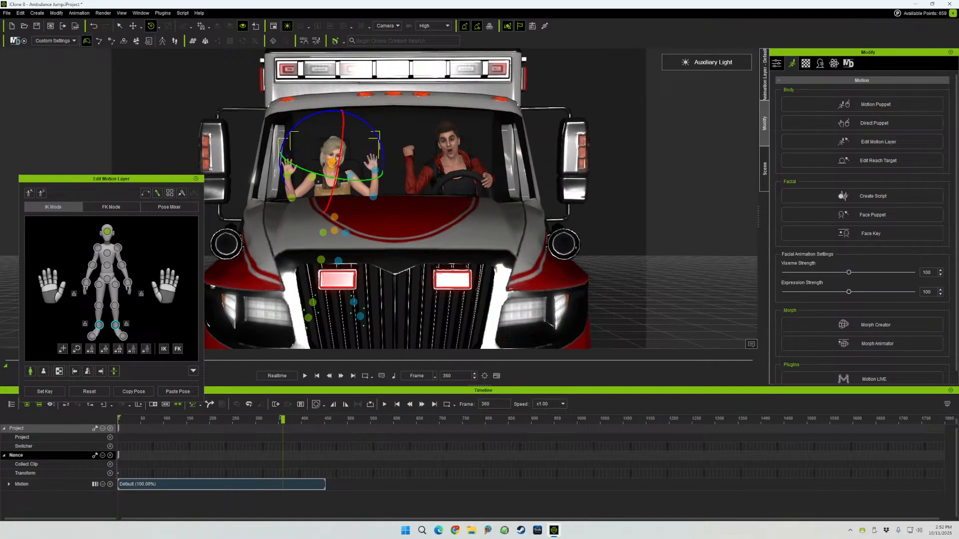
{"action": "left_click_drag", "start_coordinate": [337, 178], "coordinate": [341, 157]}
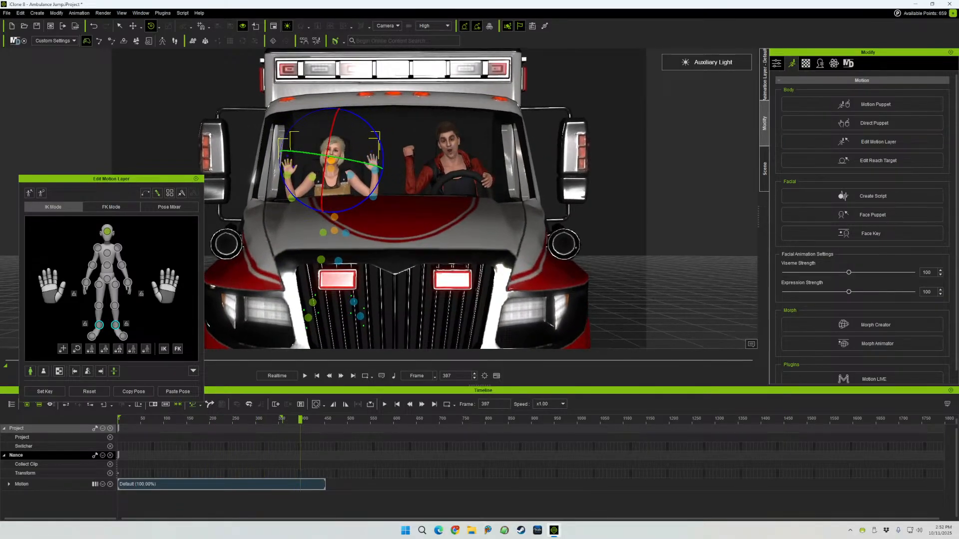
{"action": "left_click_drag", "start_coordinate": [301, 420], "coordinate": [118, 419]}
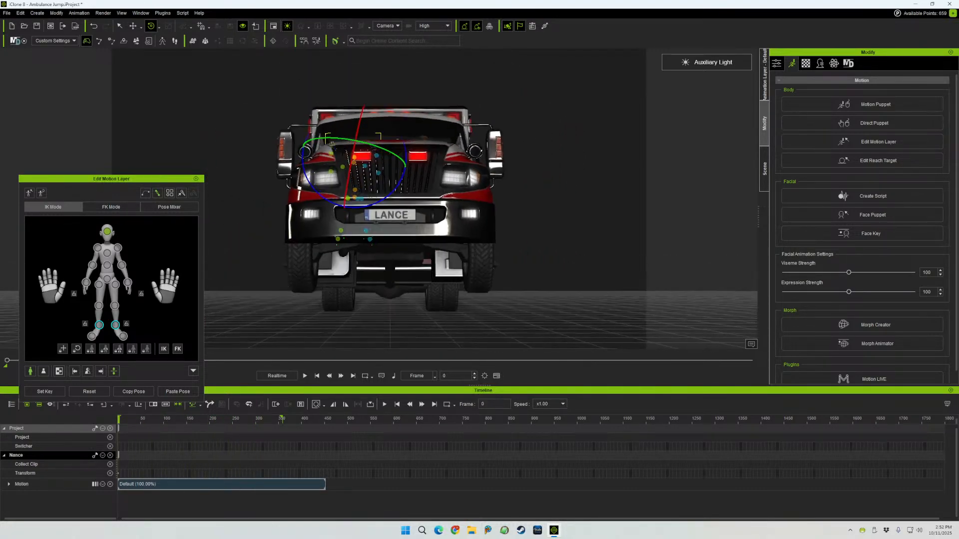
{"action": "left_click", "coordinate": [196, 179]}
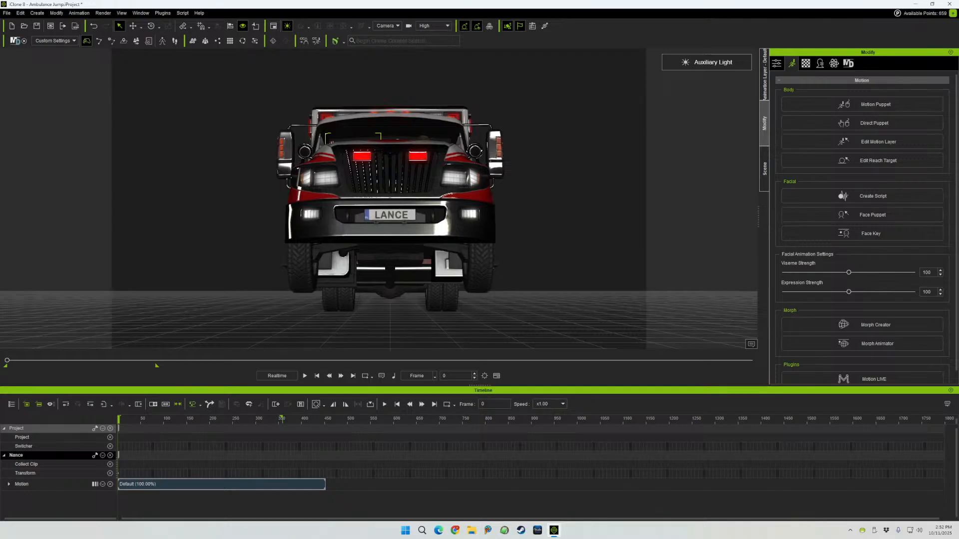
- Show the background Image Layer and turn off Show Grid in the preferences
{"action": "left_click", "coordinate": [764, 168]}
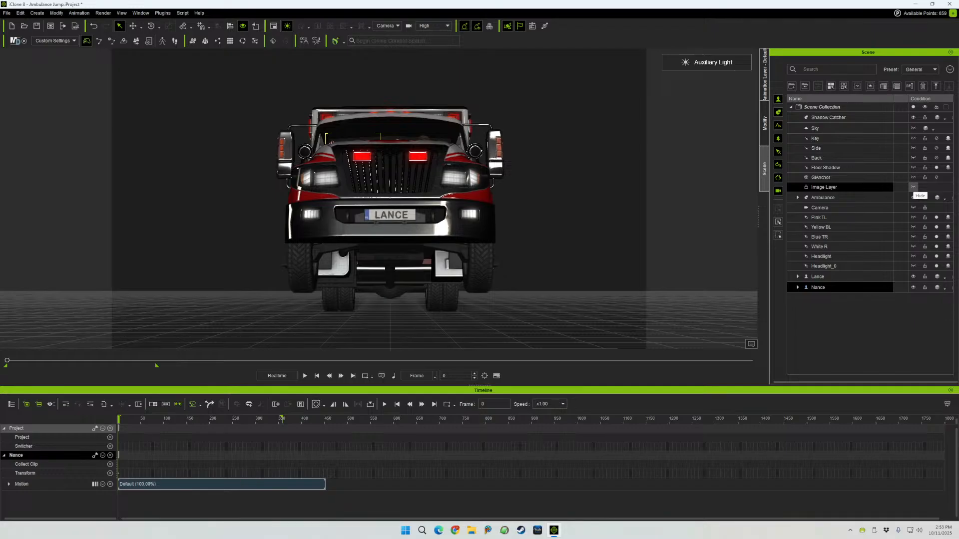
{"action": "left_click", "coordinate": [913, 187]}
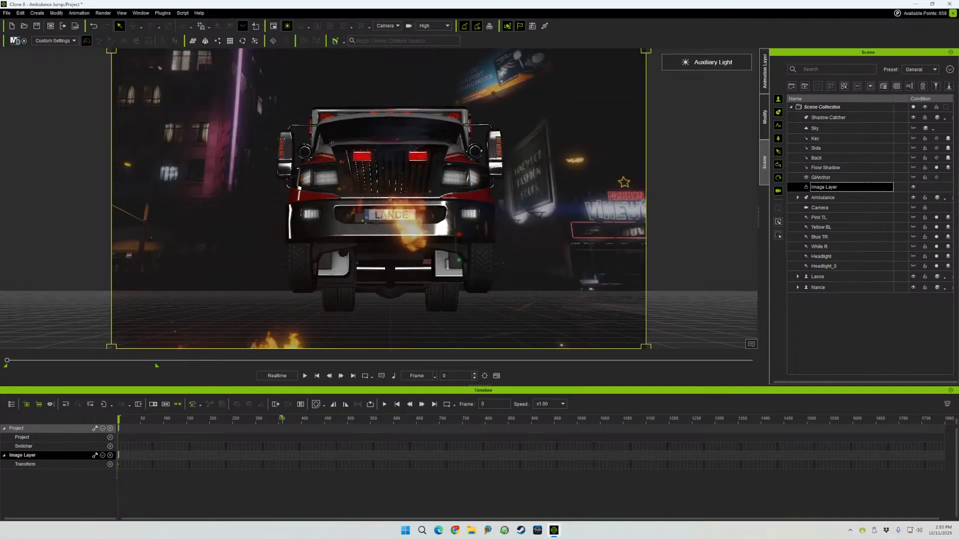
{"action": "left_click", "coordinate": [20, 13]}
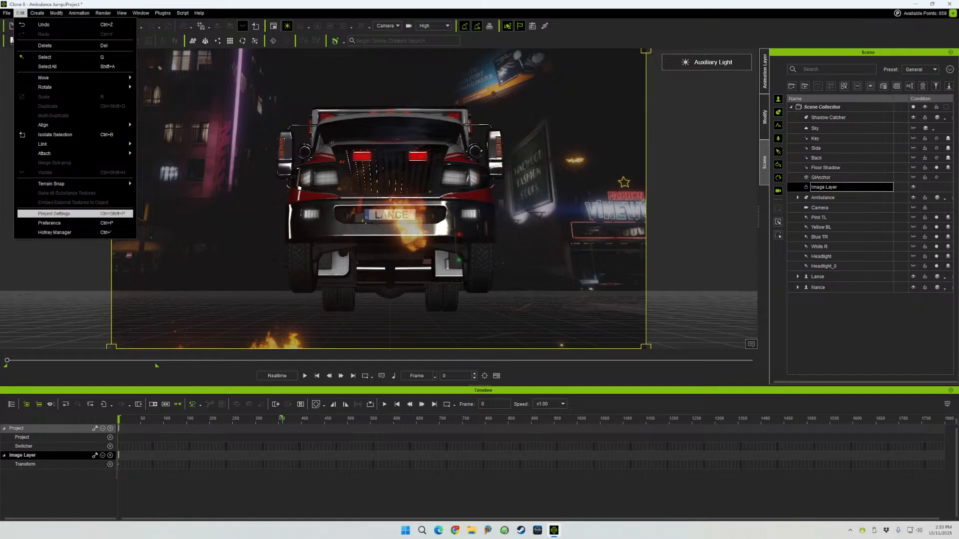
{"action": "left_click", "coordinate": [40, 223]}
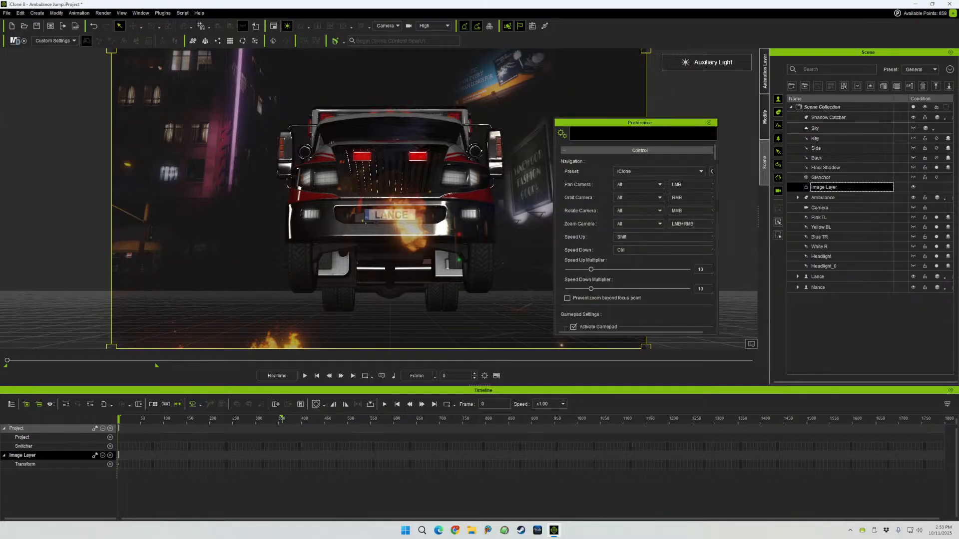
{"action": "scroll", "coordinate": [636, 238], "scroll_direction": "down", "scroll_amount": 5}
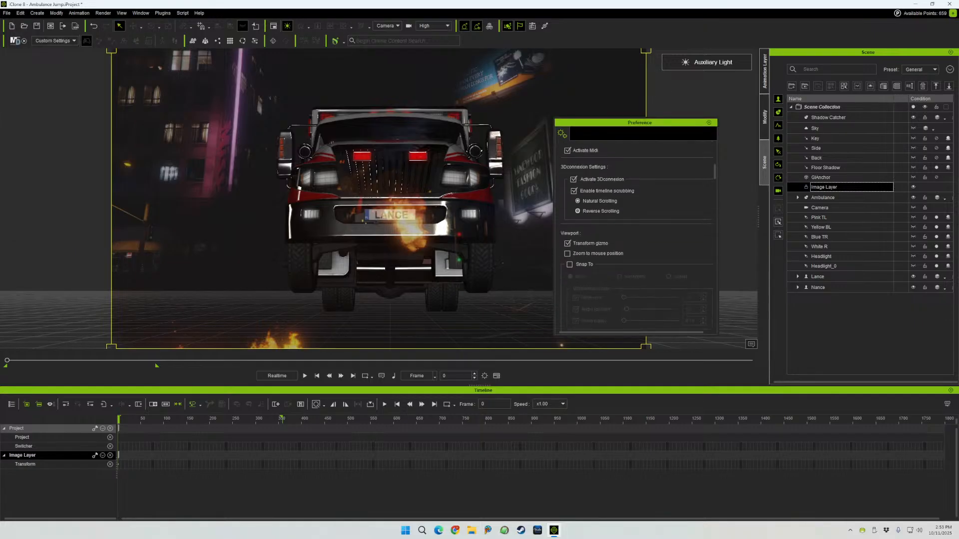
{"action": "scroll", "coordinate": [638, 236], "scroll_direction": "down", "scroll_amount": 8}
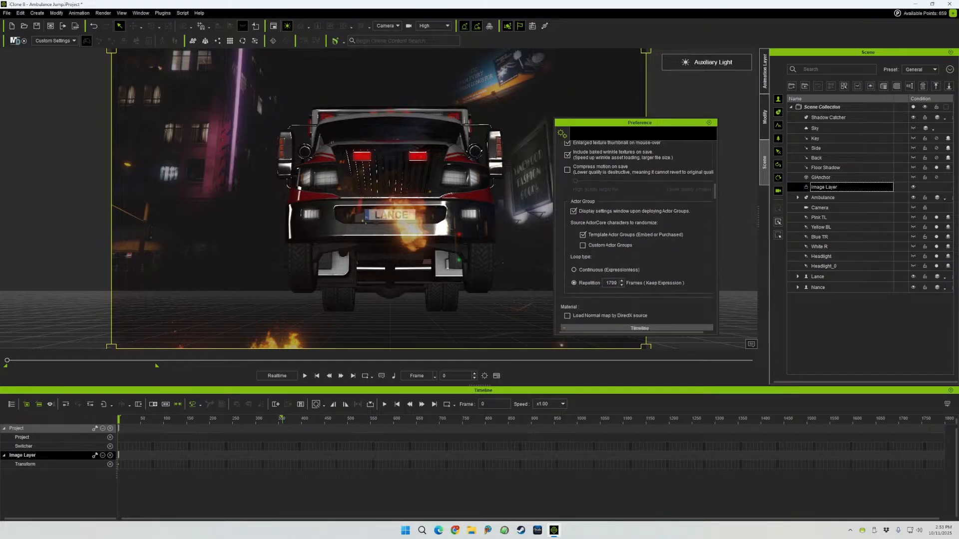
{"action": "scroll", "coordinate": [638, 235], "scroll_direction": "down", "scroll_amount": 5}
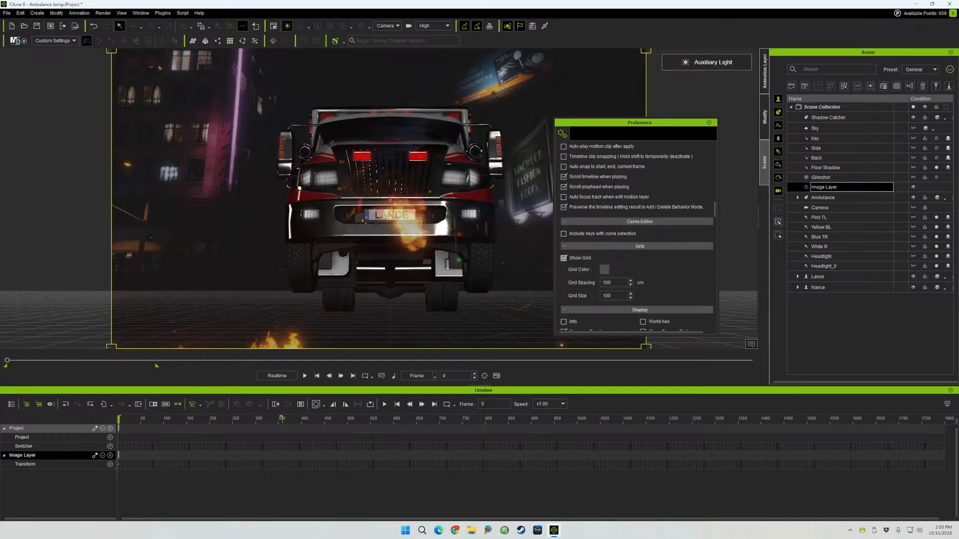
{"action": "left_click", "coordinate": [564, 257]}
{"action": "left_click_drag", "start_coordinate": [639, 123], "coordinate": [750, 285]}
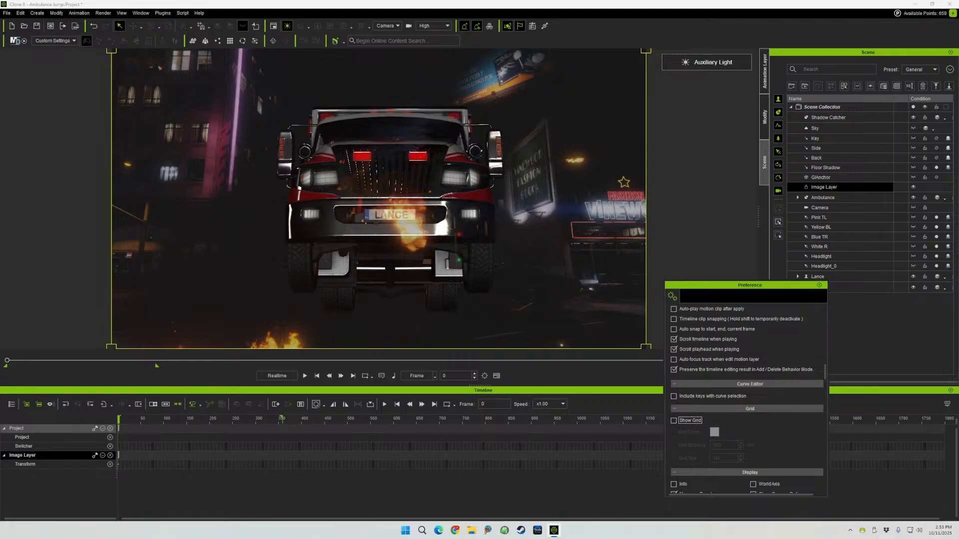
- Turn off the auxiliary light so only the scene lights are used, and play the animation from frame 0
{"action": "mouse_move", "coordinate": [7, 360]}
{"action": "left_mouse_down"}
{"action": "mouse_move", "coordinate": [162, 360]}
{"action": "mouse_move", "coordinate": [7, 360]}
{"action": "left_mouse_up"}
{"action": "key", "text": "ctrl+l"}
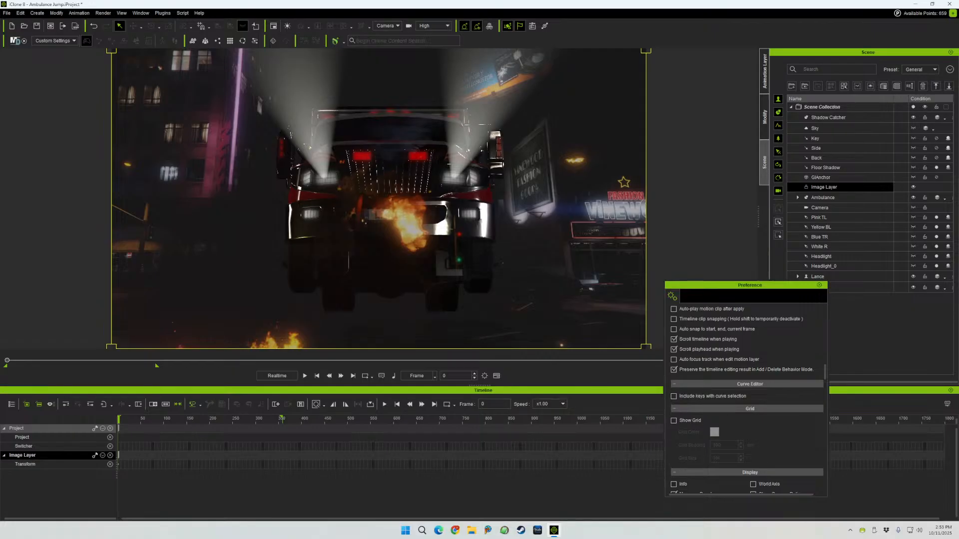
{"action": "key", "text": "space"}
- Turn Show Grid back on and hide the Image Layer again
{"action": "left_click", "coordinate": [674, 420]}
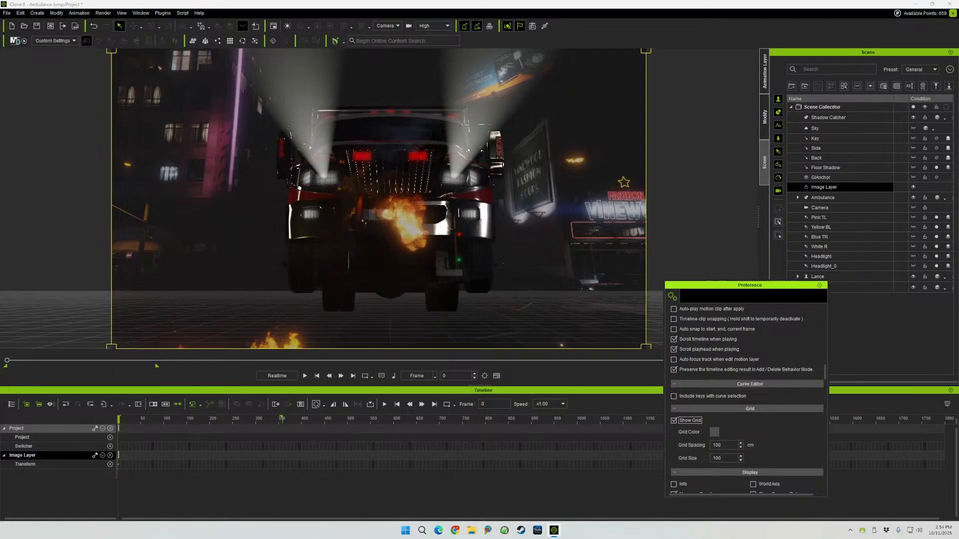
{"action": "left_click", "coordinate": [819, 285]}
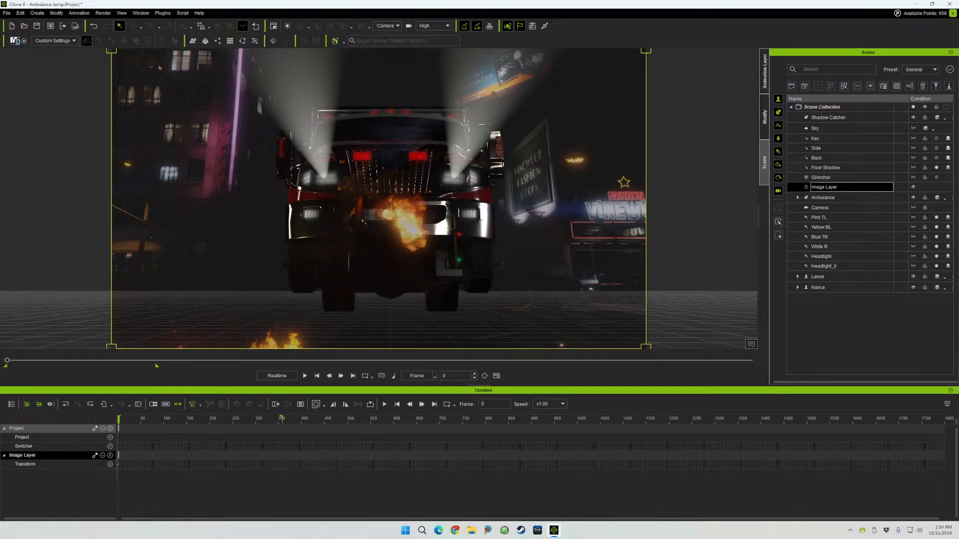
{"action": "left_click", "coordinate": [913, 187]}
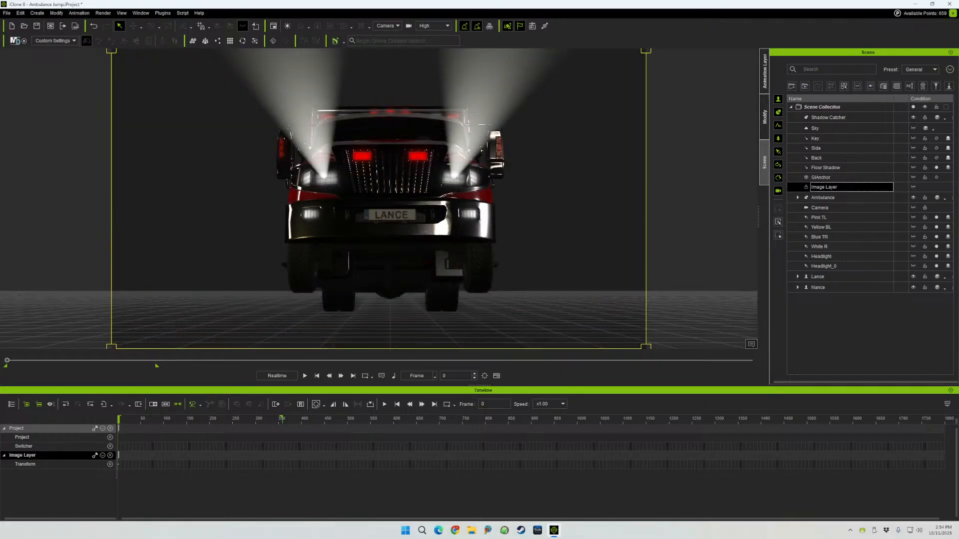
- Play the jump under the scene lights to check the cab's lighting, and return to frame 0
{"action": "key", "text": "space"}
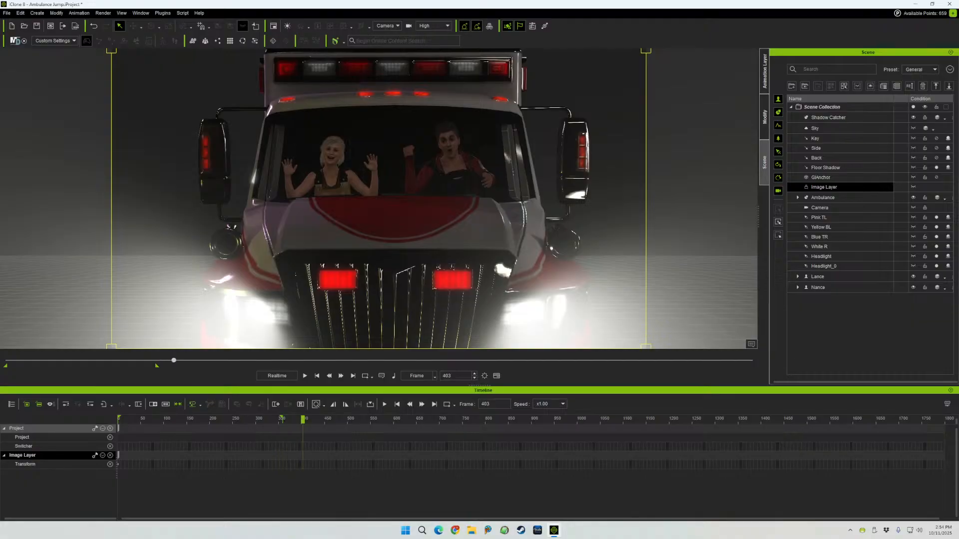
{"action": "left_click_drag", "start_coordinate": [155, 360], "coordinate": [7, 360]}
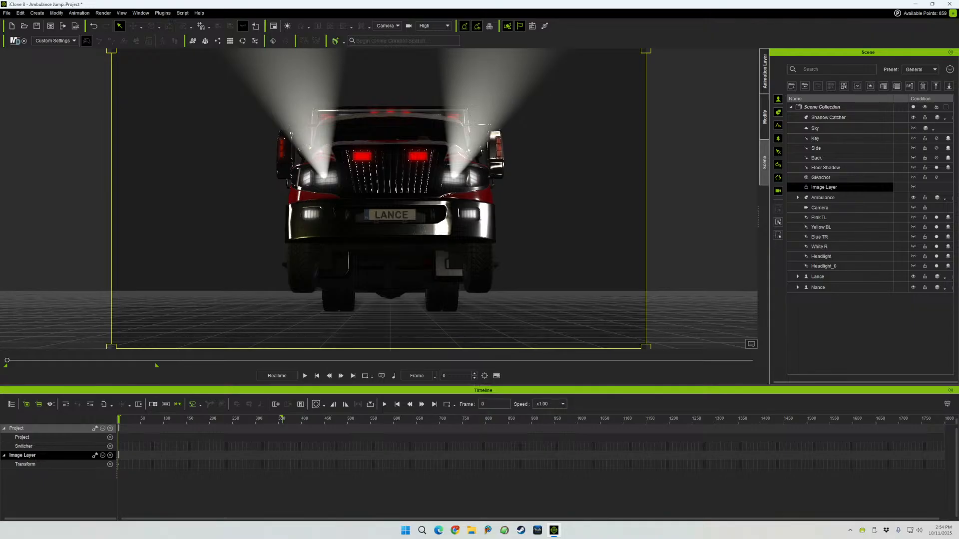
- Switch to the Preview camera and add a spotlight to the scene
{"action": "left_click", "coordinate": [387, 25]}
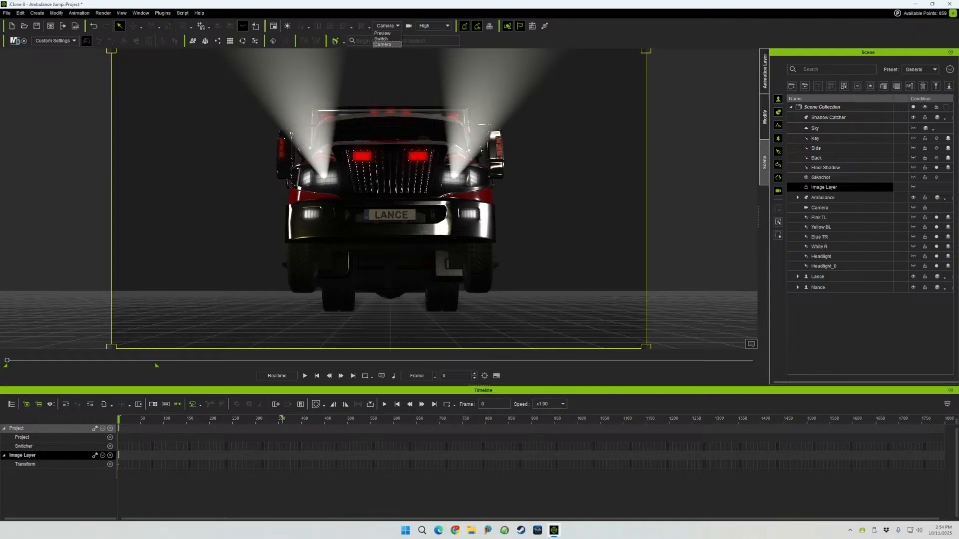
{"action": "left_click", "coordinate": [384, 34]}
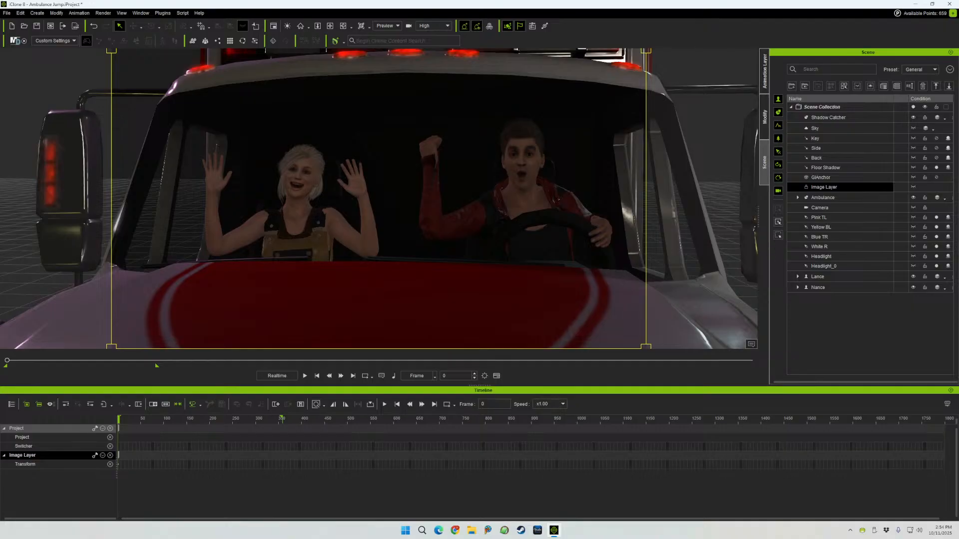
{"action": "scroll", "coordinate": [378, 199], "scroll_direction": "down", "scroll_amount": 3}
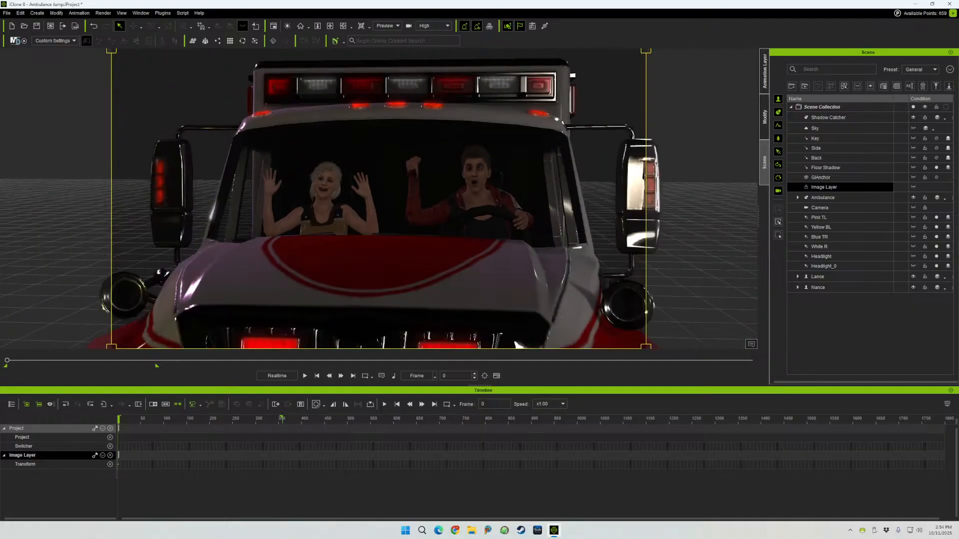
{"action": "scroll", "coordinate": [480, 168], "scroll_direction": "down", "scroll_amount": 3}
{"action": "middle_click_drag", "start_coordinate": [480, 168], "coordinate": [509, 169]}
{"action": "middle_click_drag", "start_coordinate": [410, 84], "coordinate": [545, 100]}
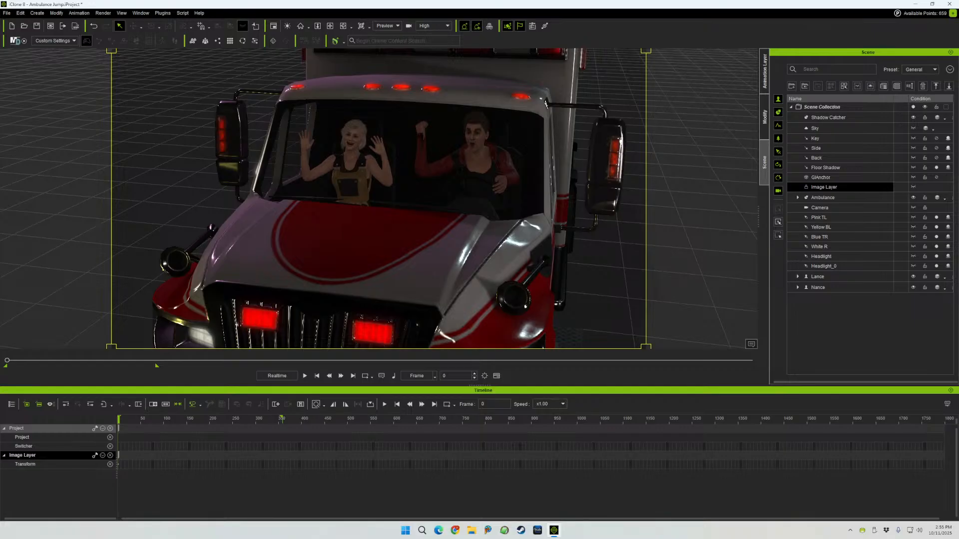
{"action": "left_click", "coordinate": [36, 13]}
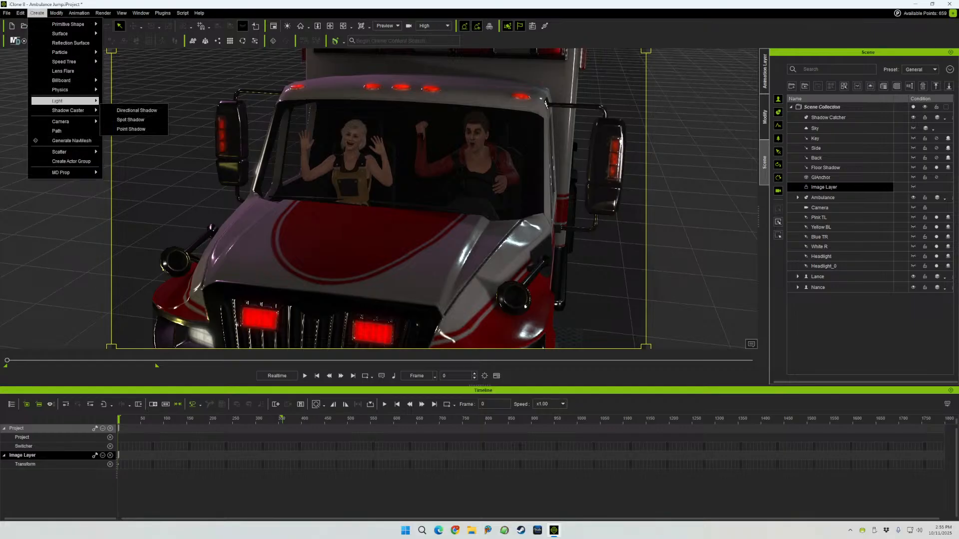
{"action": "mouse_move", "coordinate": [70, 101]}
{"action": "left_click", "coordinate": [127, 110]}
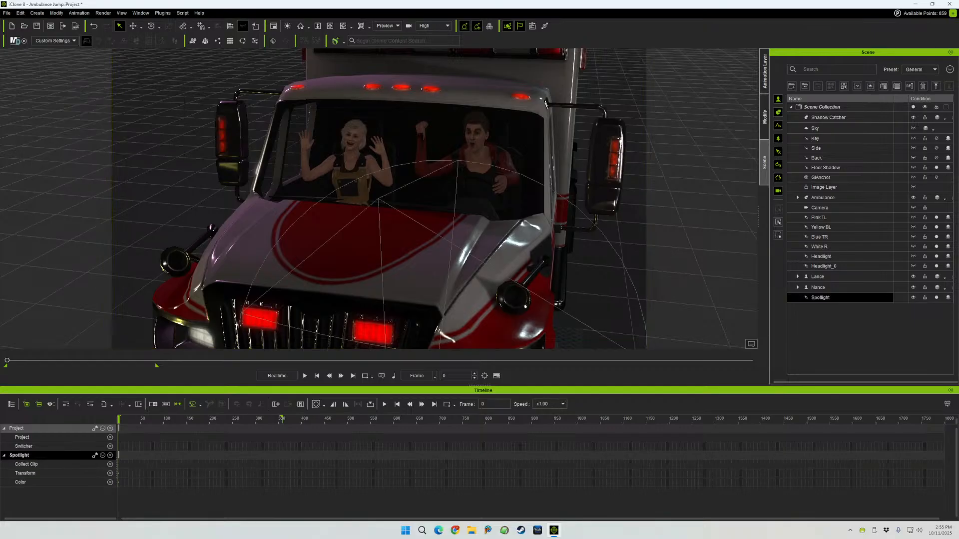
- Move the new spotlight ahead of the ambulance's grille and rotate it to aim up and back toward the cab
{"action": "scroll", "coordinate": [378, 198], "scroll_direction": "down", "scroll_amount": 5}
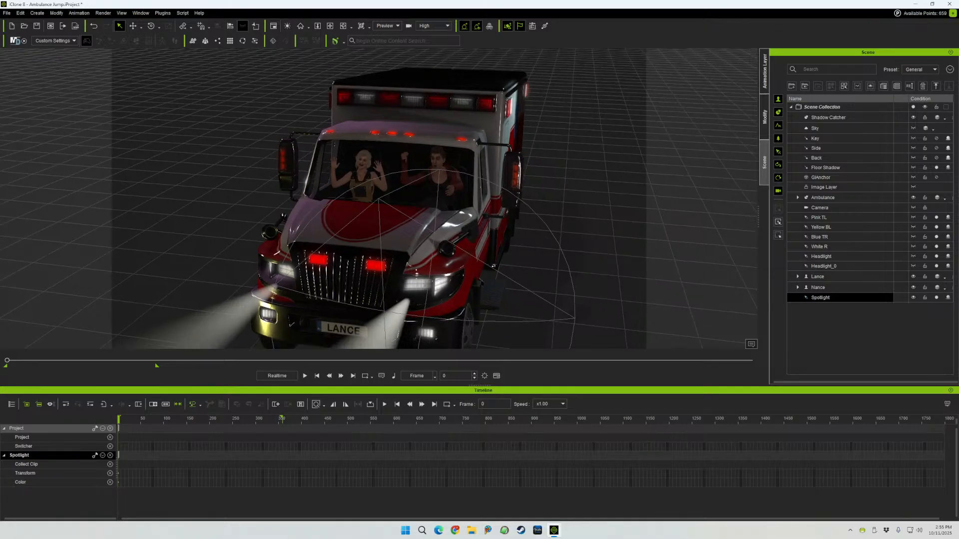
{"action": "middle_click_drag", "start_coordinate": [378, 199], "coordinate": [275, 164]}
{"action": "key", "text": "w"}
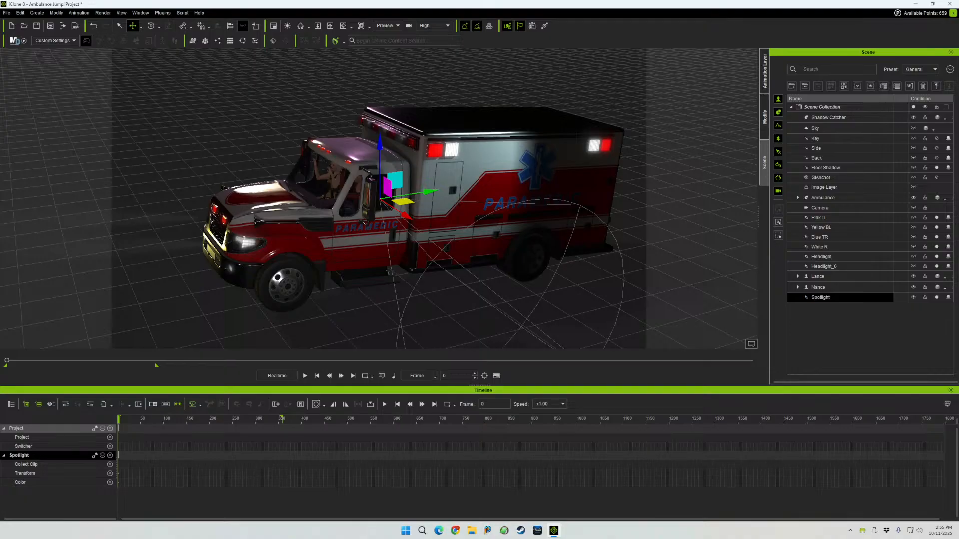
{"action": "left_click_drag", "start_coordinate": [402, 201], "coordinate": [201, 233]}
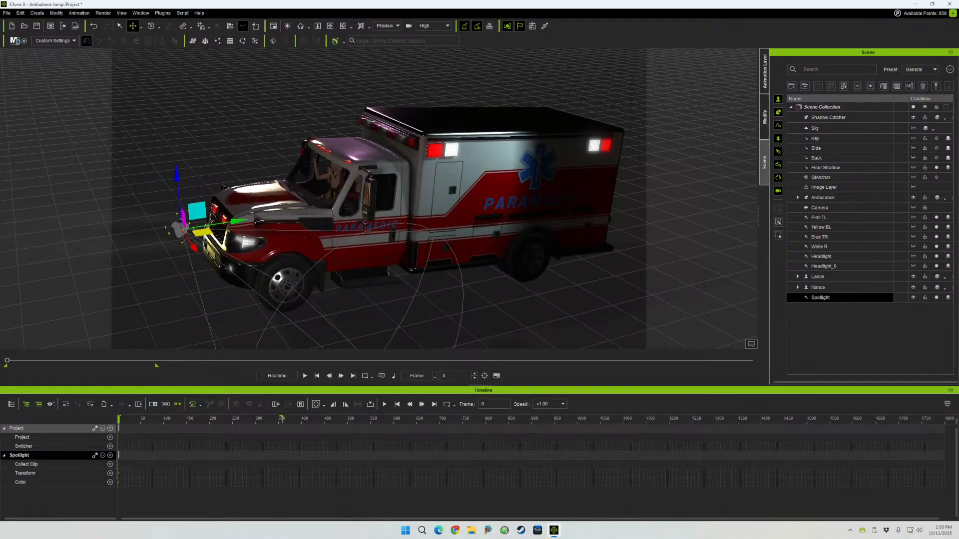
{"action": "key", "text": "e"}
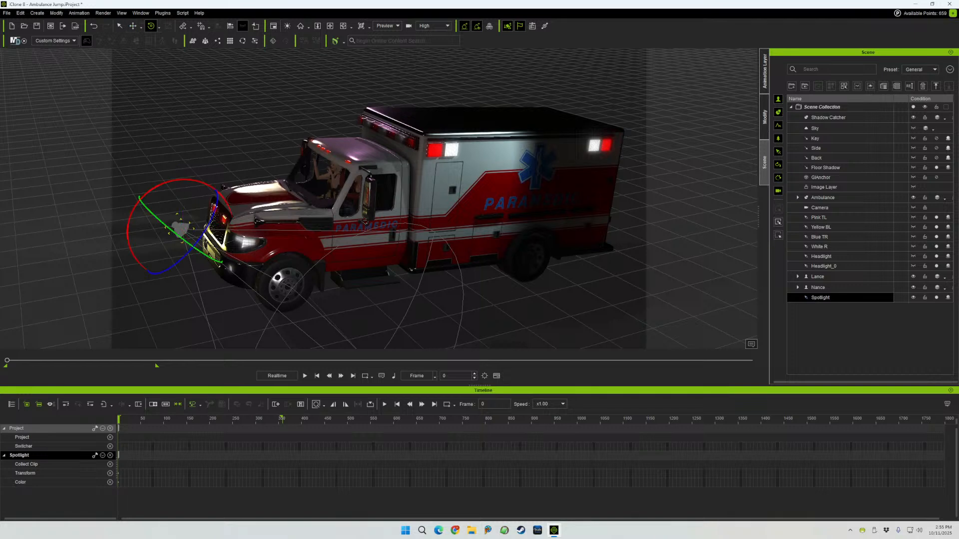
{"action": "left_click_drag", "start_coordinate": [139, 198], "coordinate": [134, 258]}
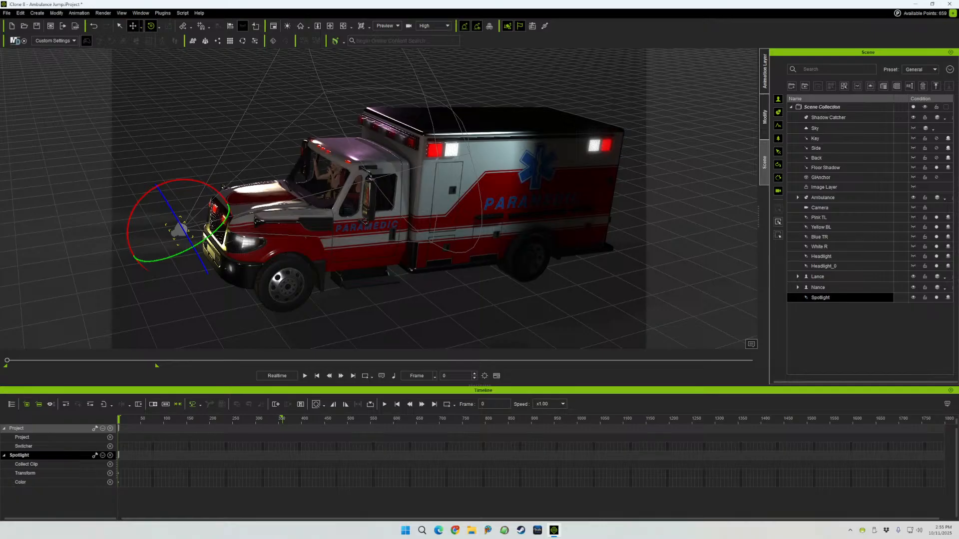
- Move the spotlight back to the windshield and place it inside the cab between the woman and the driver
{"action": "key", "text": "w"}
{"action": "left_click_drag", "start_coordinate": [202, 232], "coordinate": [336, 197]}
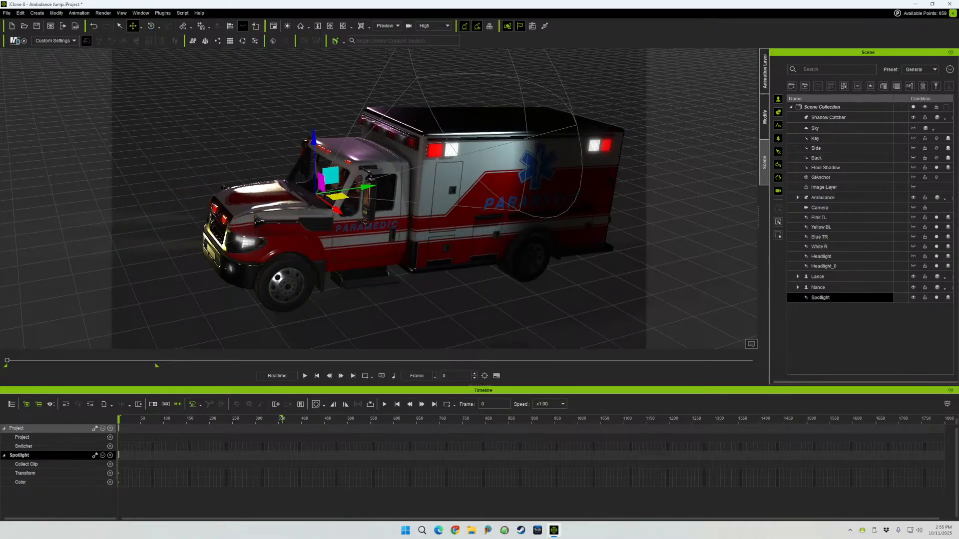
{"action": "middle_click_drag", "start_coordinate": [336, 198], "coordinate": [294, 263]}
{"action": "scroll", "coordinate": [294, 263], "scroll_direction": "up", "scroll_amount": 2}
{"action": "scroll", "coordinate": [378, 199], "scroll_direction": "up", "scroll_amount": 9}
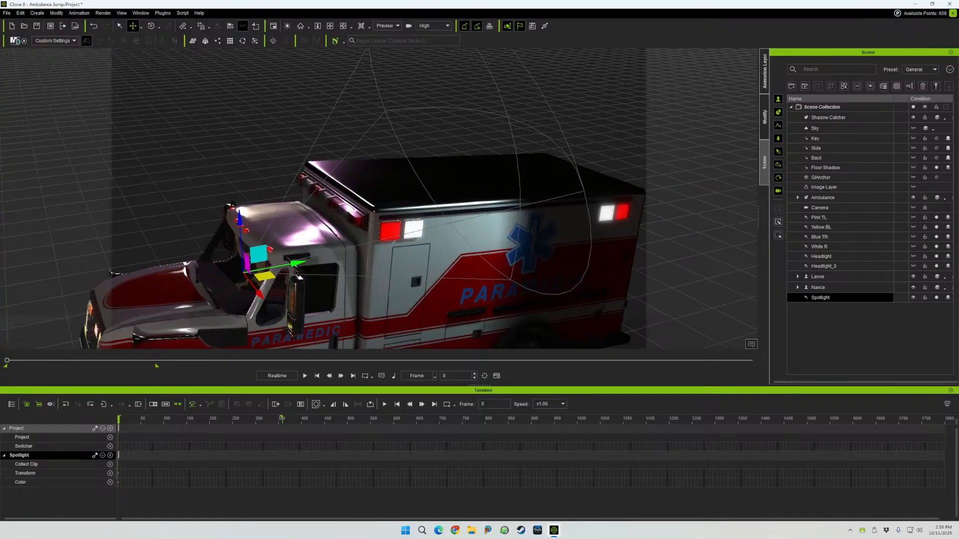
{"action": "scroll", "coordinate": [379, 198], "scroll_direction": "up", "scroll_amount": 3}
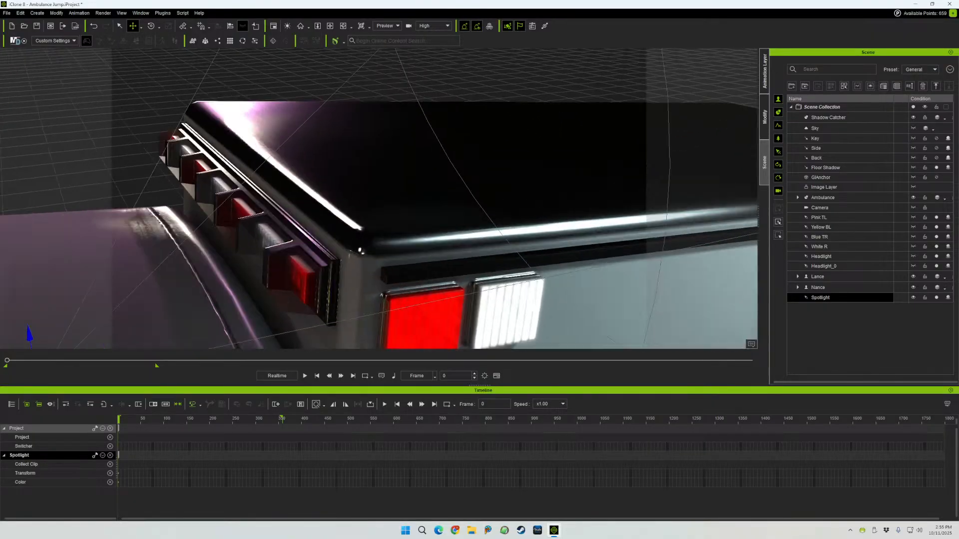
{"action": "middle_click_drag", "start_coordinate": [379, 199], "coordinate": [452, 248]}
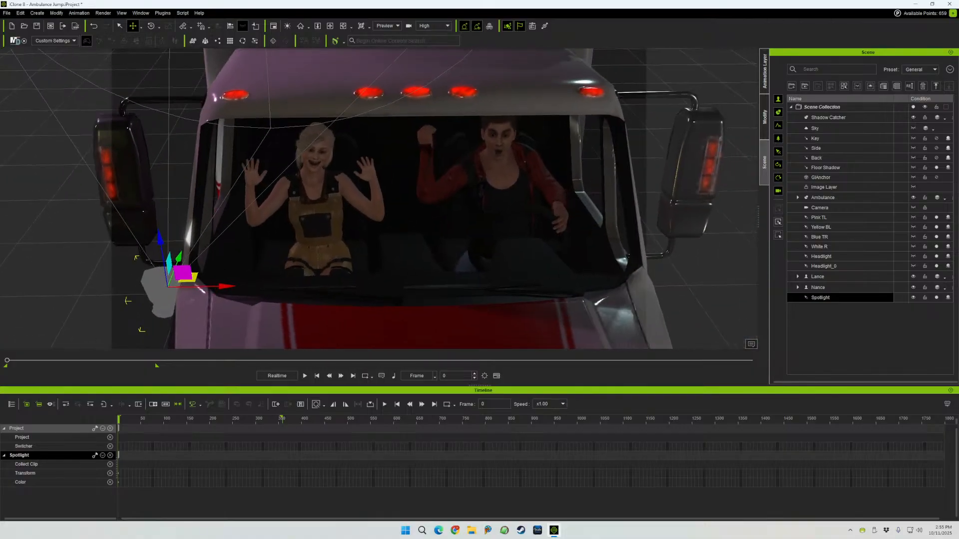
{"action": "left_click_drag", "start_coordinate": [182, 274], "coordinate": [417, 270]}
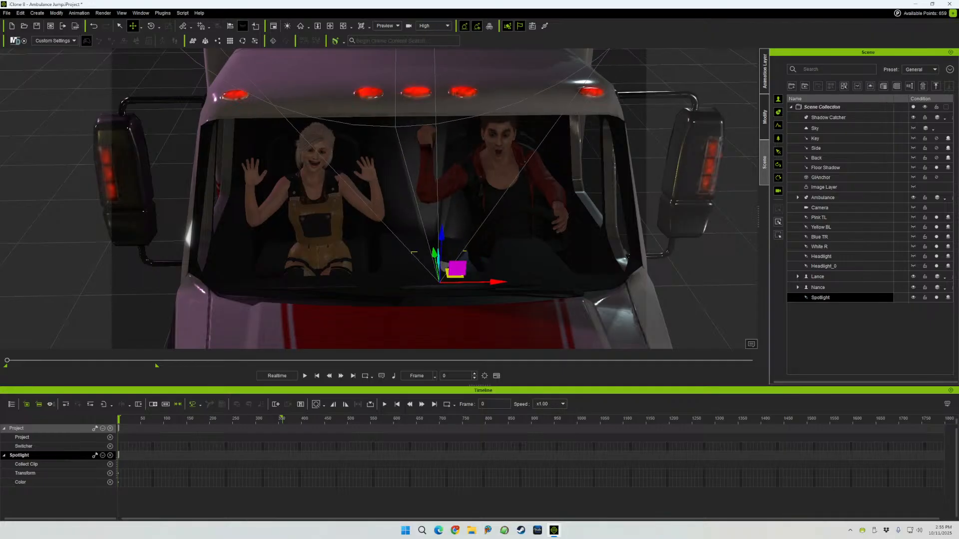
{"action": "left_click_drag", "start_coordinate": [435, 254], "coordinate": [441, 217]}
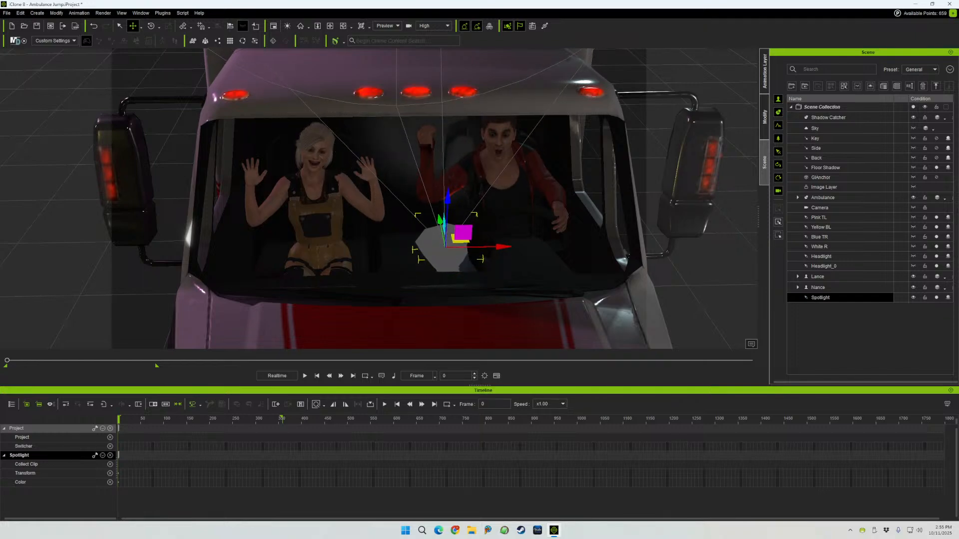
- Position the spotlight in front of the driver and tilt it so it lights his face and chest
{"action": "mouse_move", "coordinate": [441, 218]}
{"action": "right_mouse_down"}
{"action": "mouse_move", "coordinate": [589, 205]}
{"action": "mouse_move", "coordinate": [439, 227]}
{"action": "right_mouse_up"}
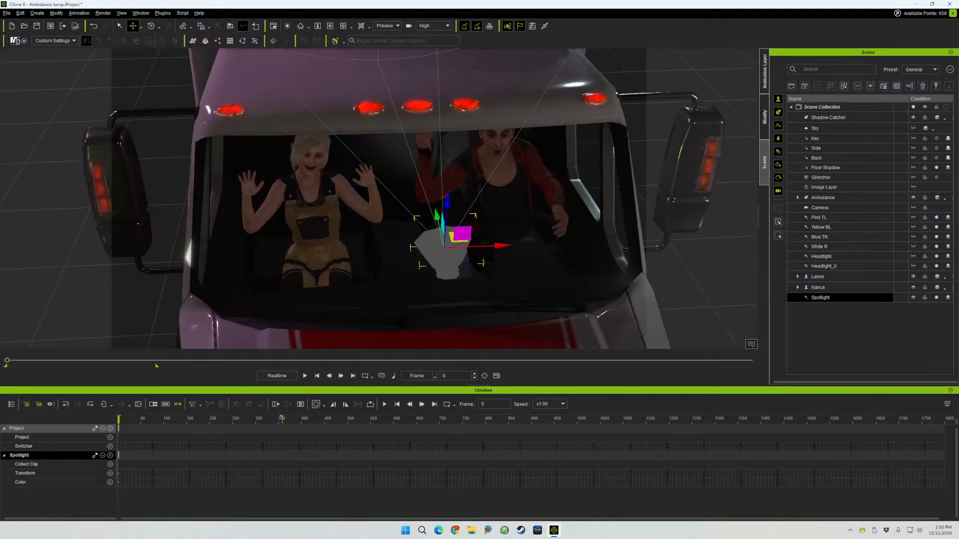
{"action": "left_click_drag", "start_coordinate": [462, 234], "coordinate": [521, 232]}
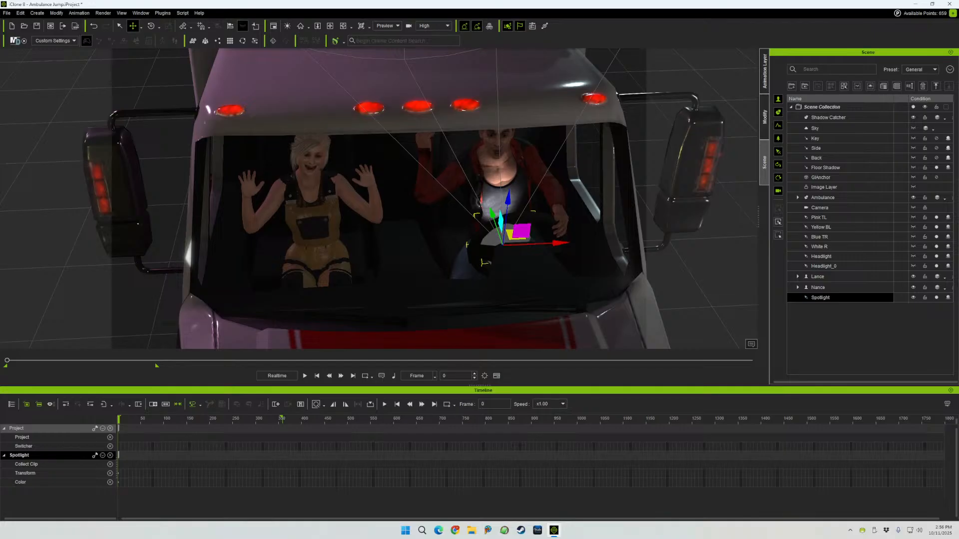
{"action": "key", "text": "e"}
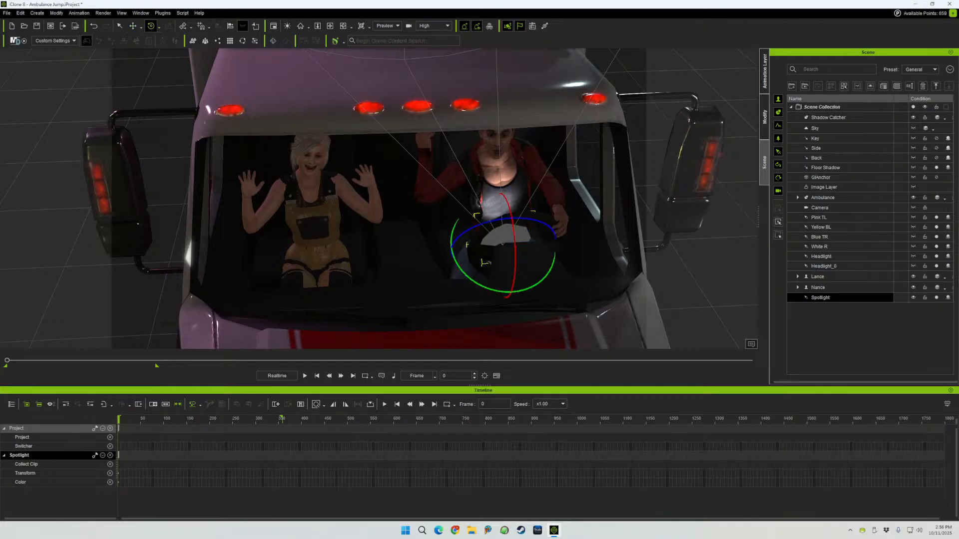
{"action": "mouse_move", "coordinate": [513, 225]}
{"action": "left_mouse_down"}
{"action": "mouse_move", "coordinate": [515, 261]}
{"action": "mouse_move", "coordinate": [513, 234]}
{"action": "left_mouse_up"}
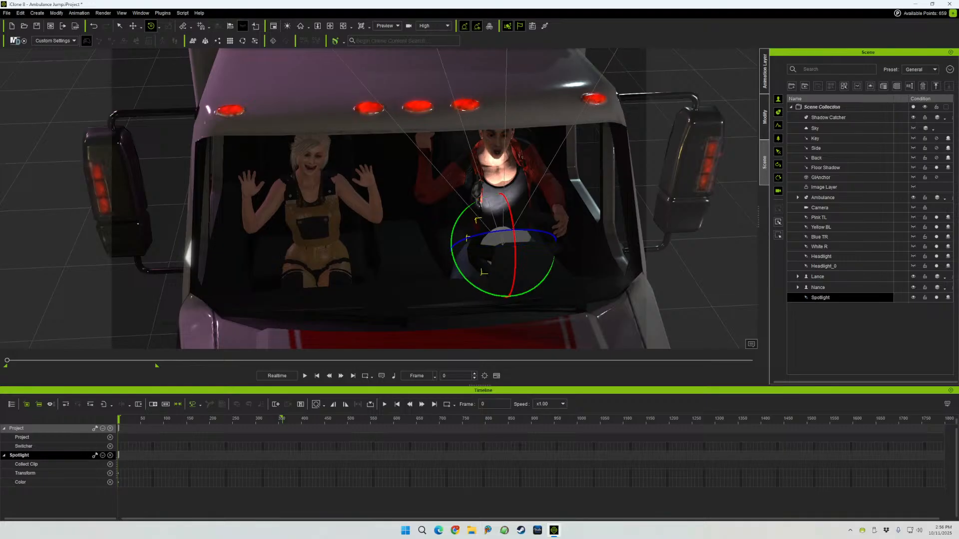
{"action": "key", "text": "w"}
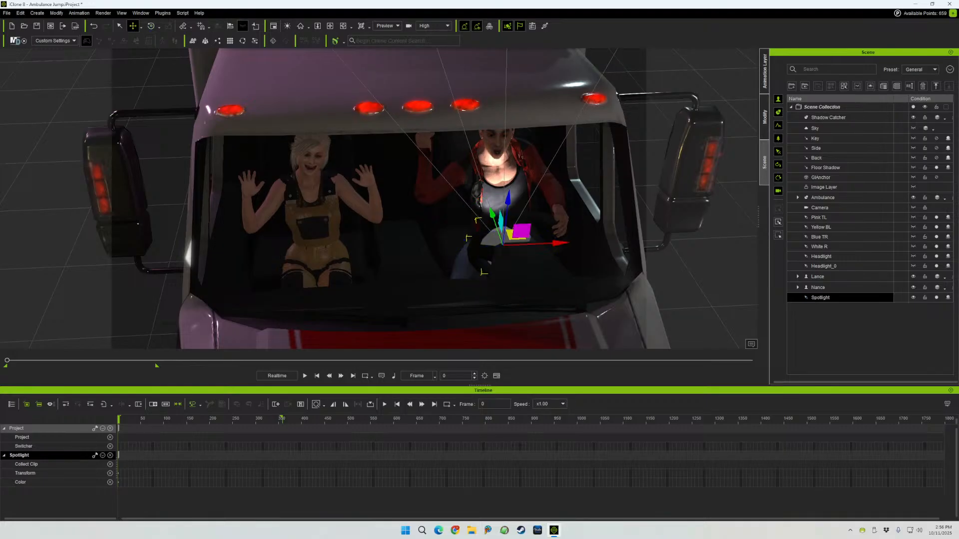
{"action": "mouse_move", "coordinate": [508, 202]}
{"action": "left_mouse_down"}
{"action": "mouse_move", "coordinate": [513, 161]}
{"action": "mouse_move", "coordinate": [500, 188]}
{"action": "mouse_move", "coordinate": [510, 212]}
{"action": "mouse_move", "coordinate": [506, 200]}
{"action": "left_mouse_up"}
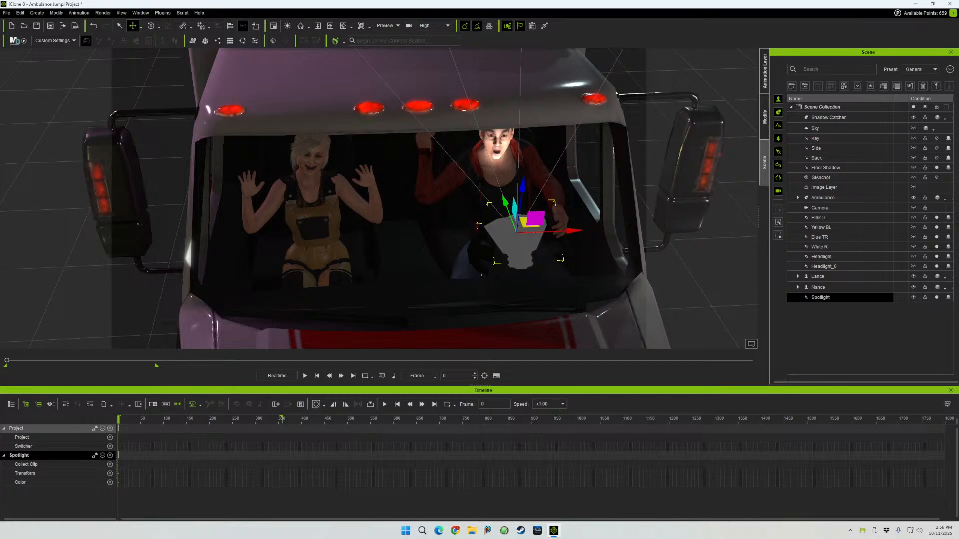
{"action": "key", "text": "e"}
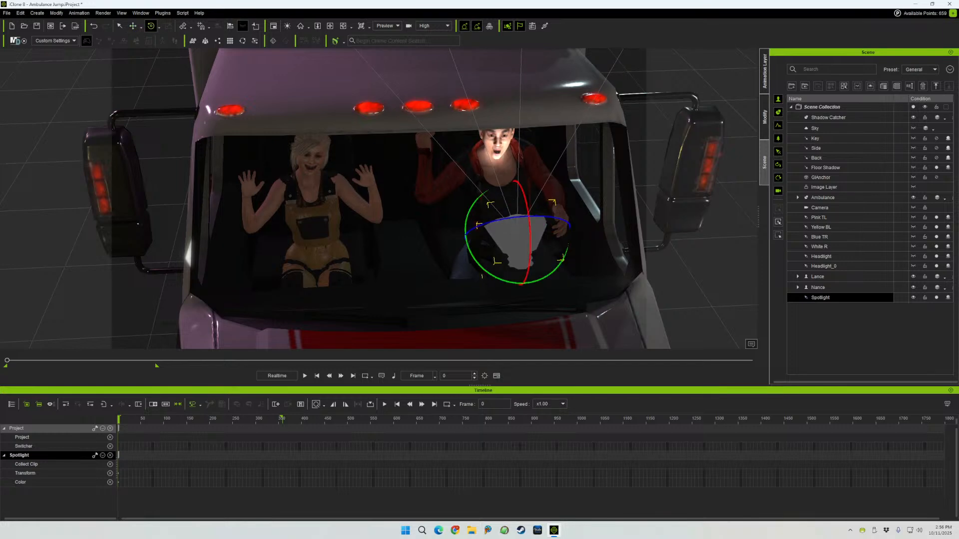
{"action": "left_click_drag", "start_coordinate": [529, 235], "coordinate": [528, 224]}
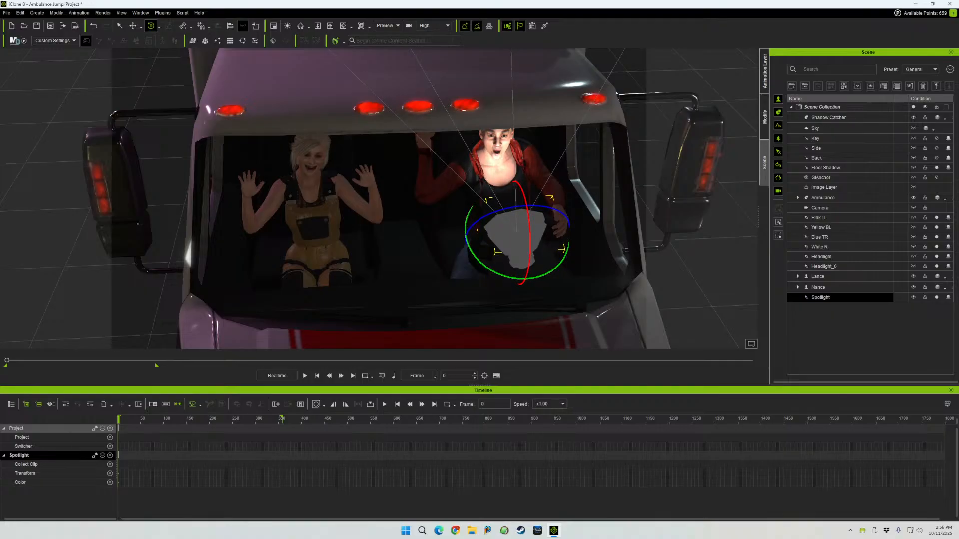
- Widen the spotlight's beam angle and set its light color to the muted red #aa6e69
{"action": "left_click", "coordinate": [764, 117]}
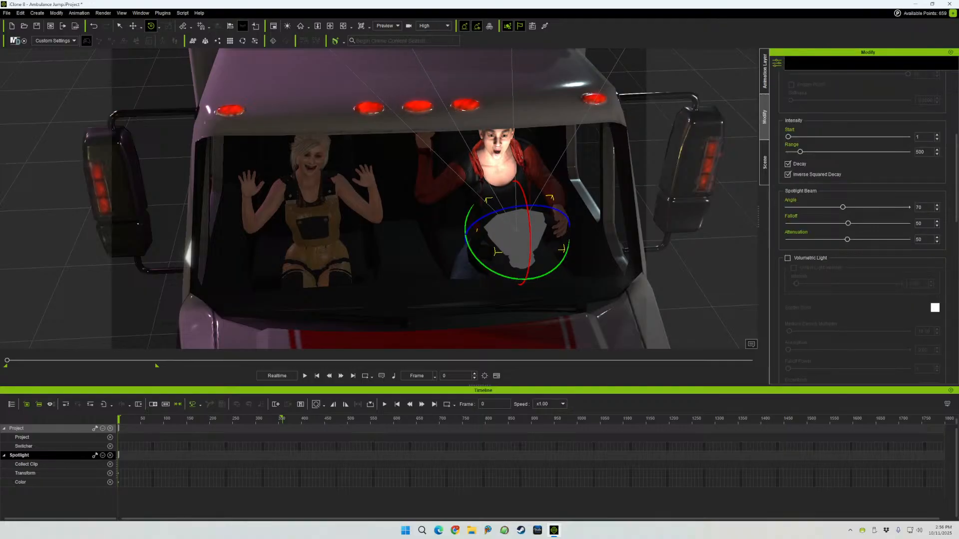
{"action": "left_click_drag", "start_coordinate": [842, 207], "coordinate": [867, 207]}
{"action": "scroll", "coordinate": [867, 207], "scroll_direction": "up", "scroll_amount": 8}
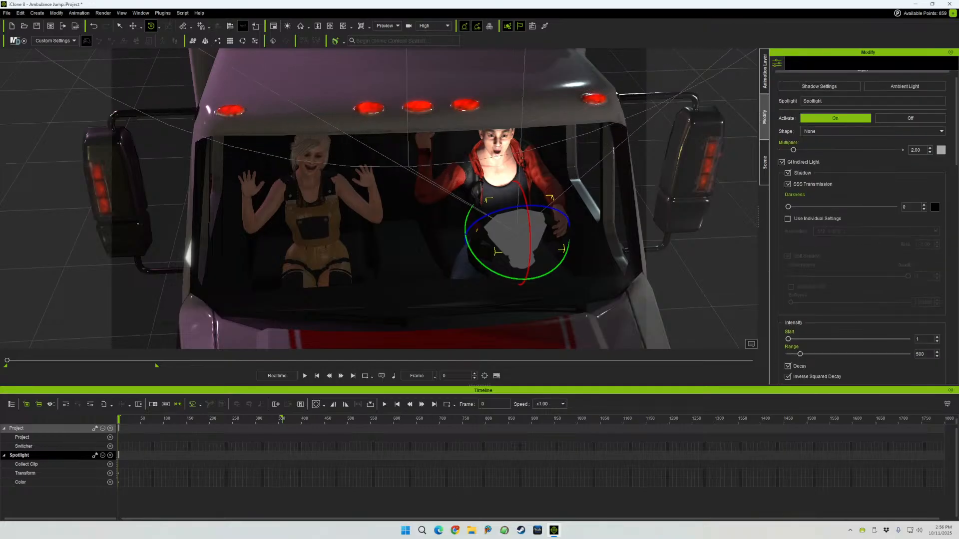
{"action": "left_click", "coordinate": [941, 161]}
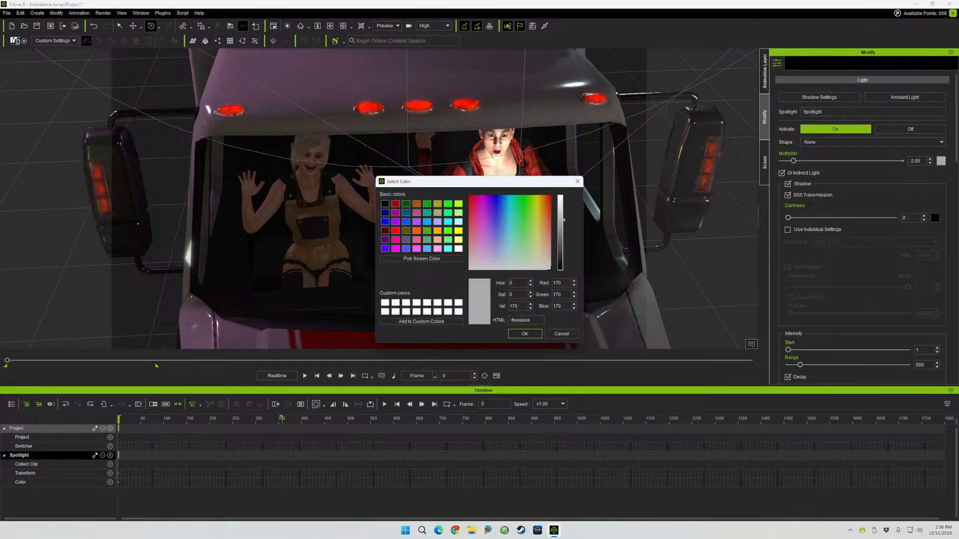
{"action": "left_click", "coordinate": [548, 249]}
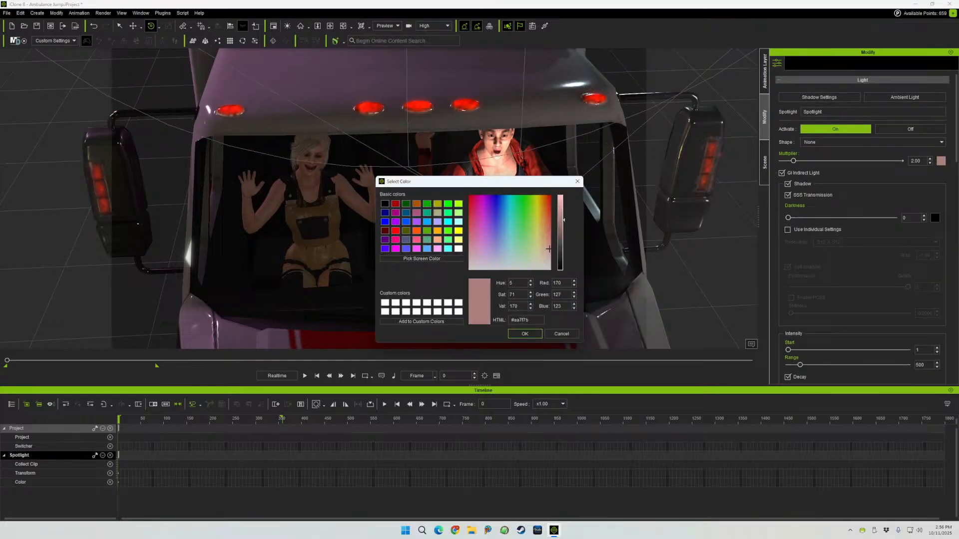
{"action": "left_click", "coordinate": [549, 243]}
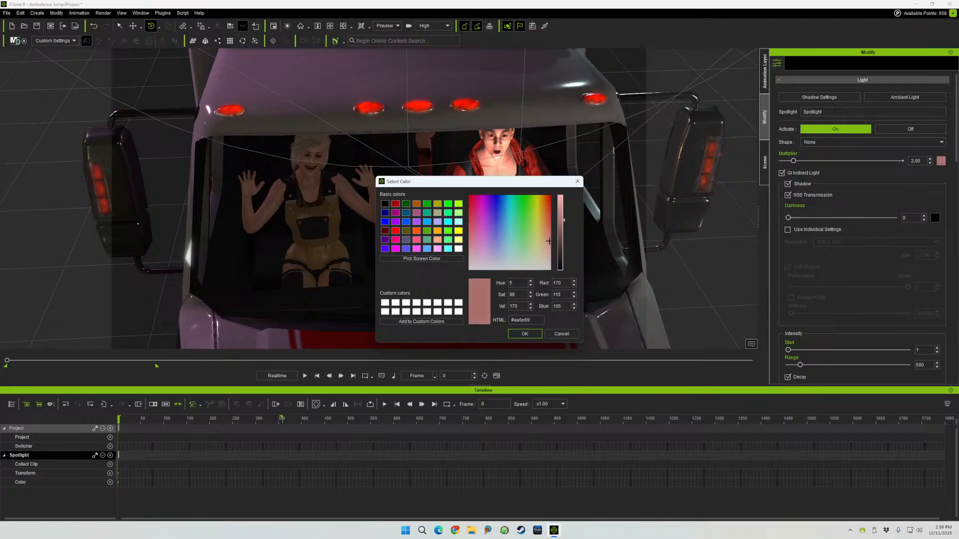
{"action": "left_click", "coordinate": [525, 334]}
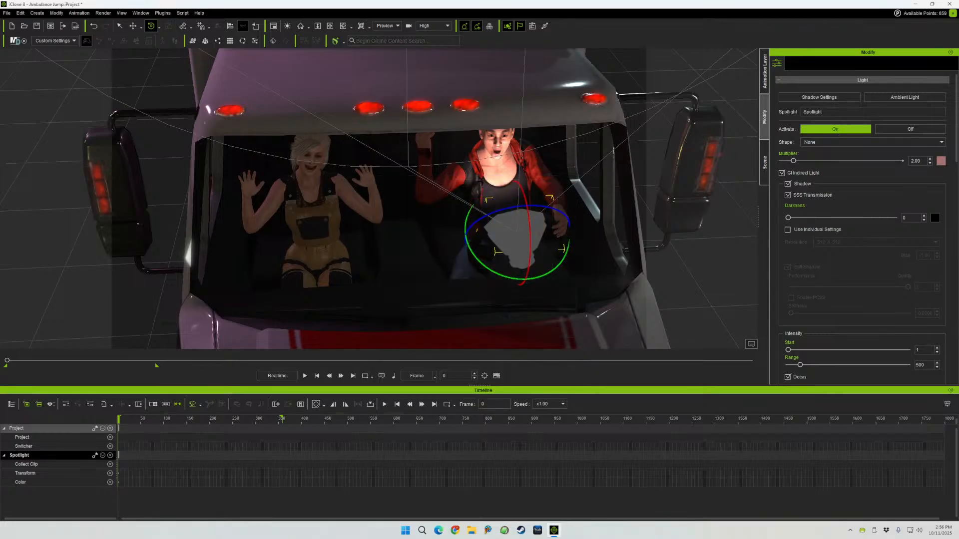
- Set the spotlight's multiplier to 0.65 and shift the light slightly sideways from the driver toward the cab's center
{"action": "left_click_drag", "start_coordinate": [793, 161], "coordinate": [786, 161]}
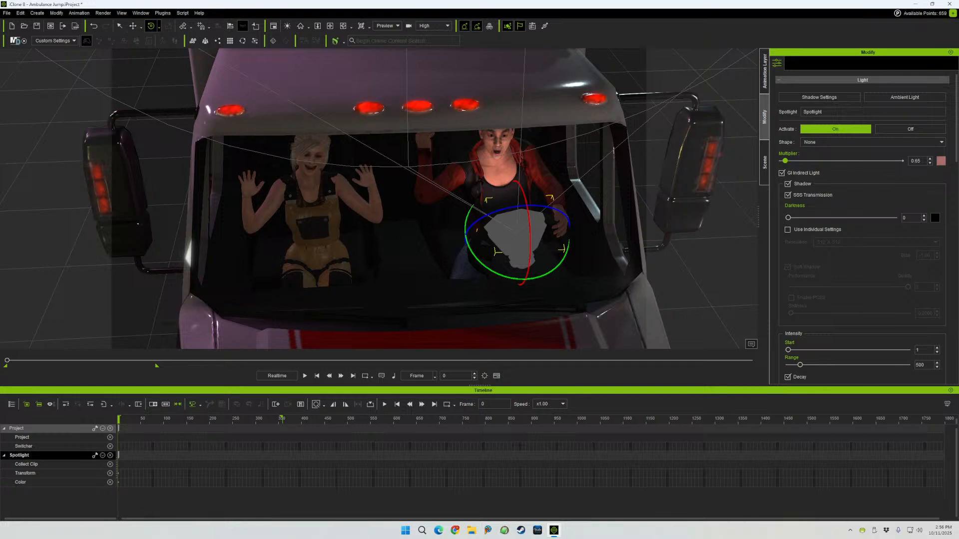
{"action": "left_click_drag", "start_coordinate": [530, 235], "coordinate": [530, 234]}
{"action": "right_click_drag", "start_coordinate": [530, 234], "coordinate": [533, 197]}
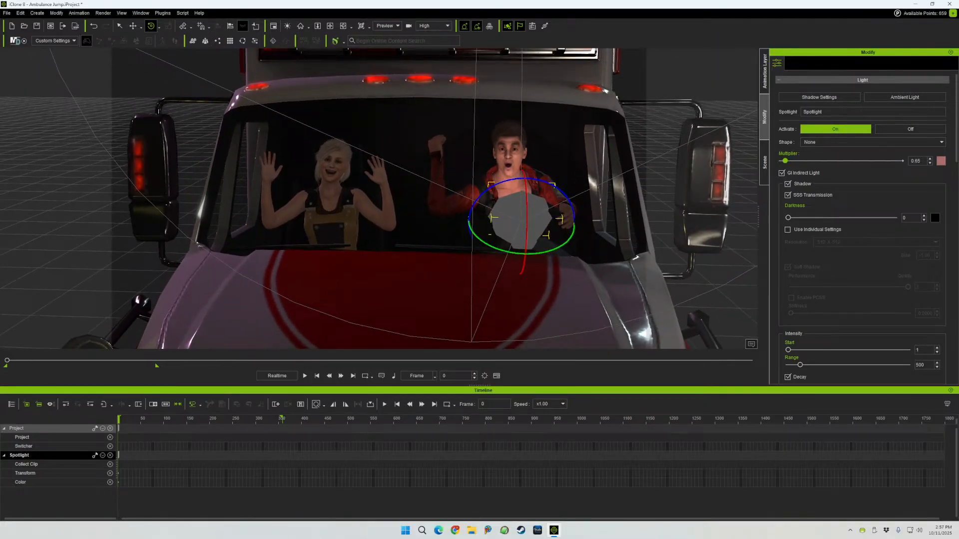
{"action": "mouse_move", "coordinate": [788, 218]}
{"action": "left_mouse_down"}
{"action": "mouse_move", "coordinate": [858, 218]}
{"action": "mouse_move", "coordinate": [788, 217]}
{"action": "left_mouse_up"}
{"action": "left_click", "coordinate": [133, 26]}
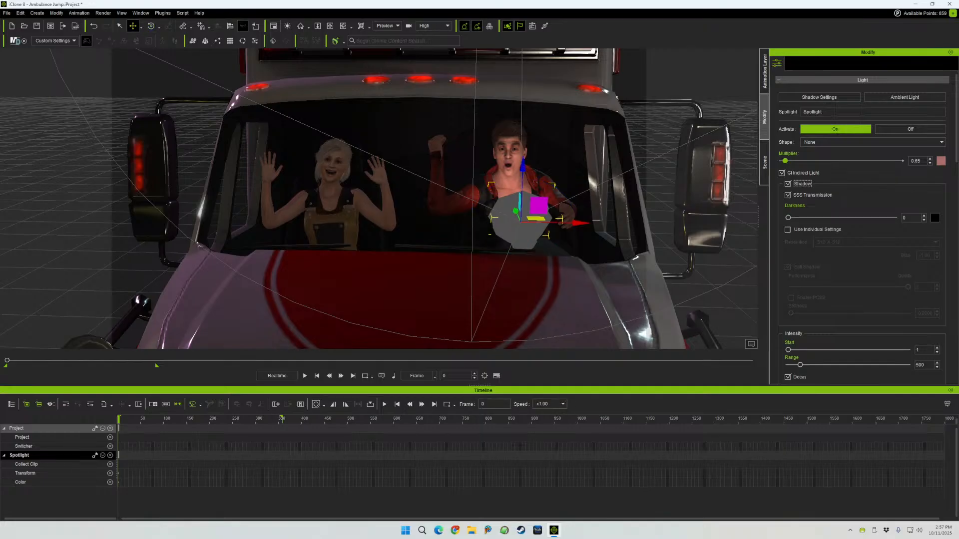
{"action": "left_click_drag", "start_coordinate": [578, 223], "coordinate": [572, 223]}
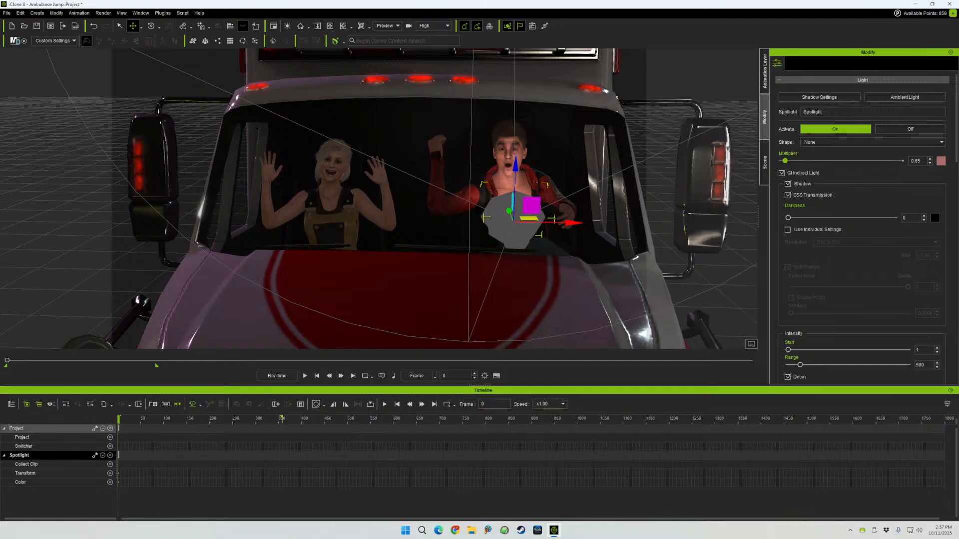
- Set the spotlight's range to 95, beam angle to 111, falloff to 77 and attenuation to 95
{"action": "scroll", "coordinate": [863, 224], "scroll_direction": "down", "scroll_amount": 3}
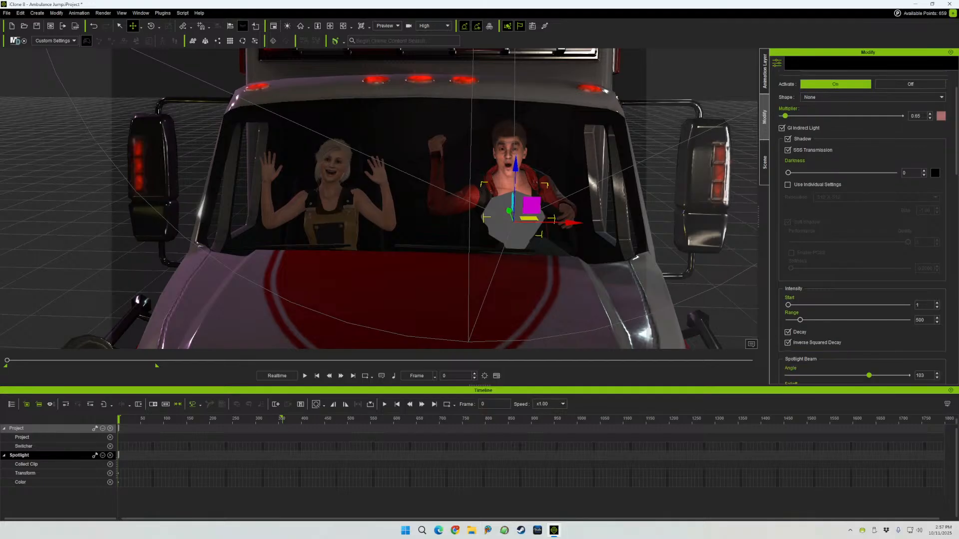
{"action": "left_click_drag", "start_coordinate": [800, 275], "coordinate": [790, 275]}
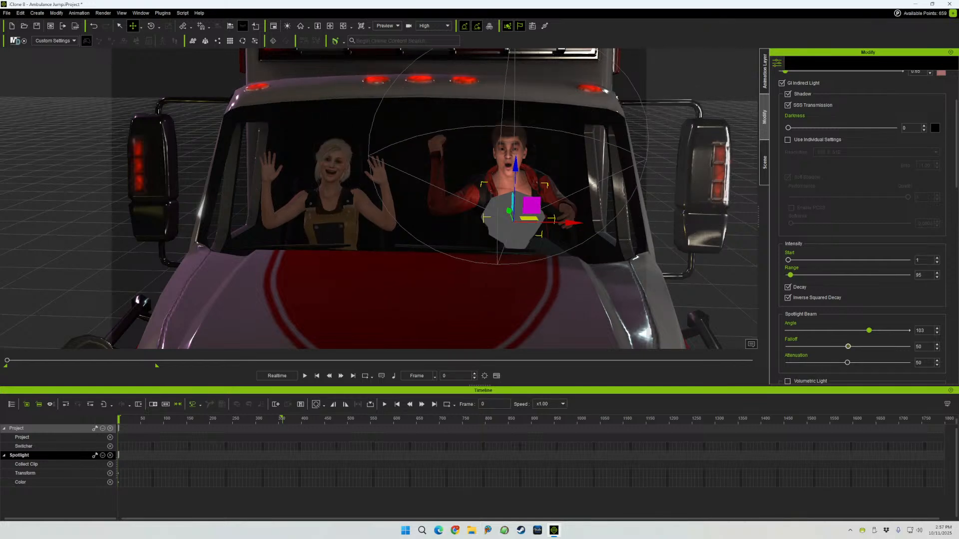
{"action": "left_click_drag", "start_coordinate": [847, 346], "coordinate": [902, 362]}
{"action": "left_click_drag", "start_coordinate": [869, 330], "coordinate": [875, 330]}
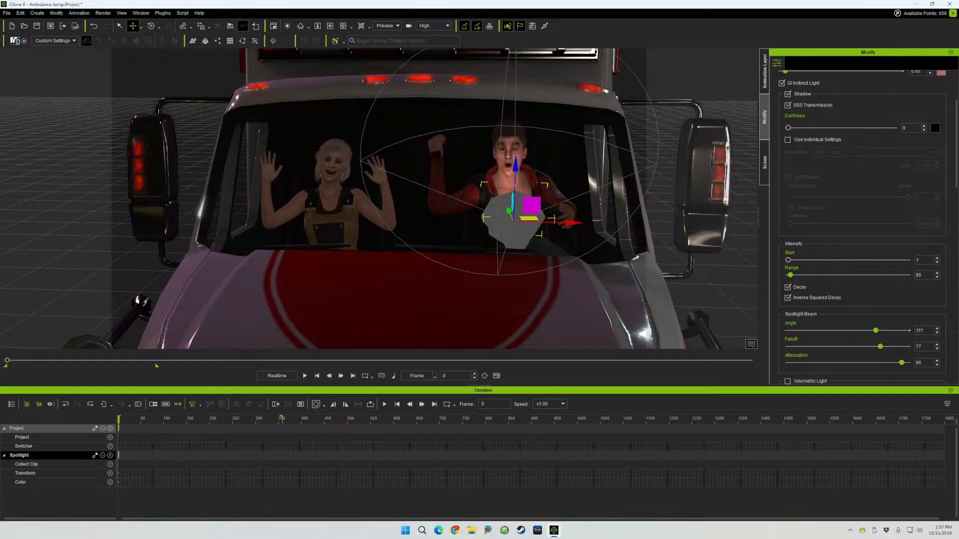
{"action": "scroll", "coordinate": [862, 224], "scroll_direction": "down", "scroll_amount": 1}
{"action": "scroll", "coordinate": [863, 224], "scroll_direction": "up", "scroll_amount": 3}
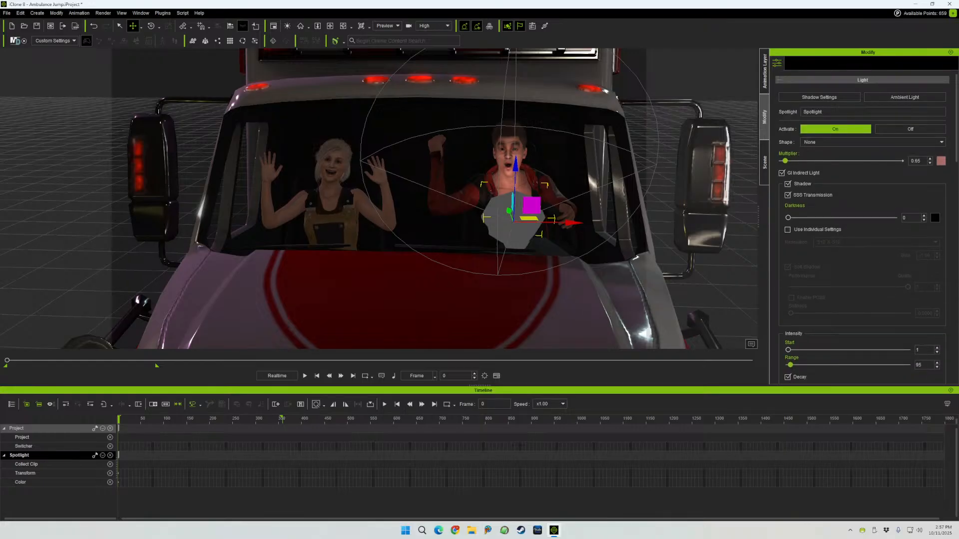
- Brighten the spotlight's light color to the pinkish red #df8e88 and set its multiplier to 0.45
{"action": "left_click", "coordinate": [941, 161]}
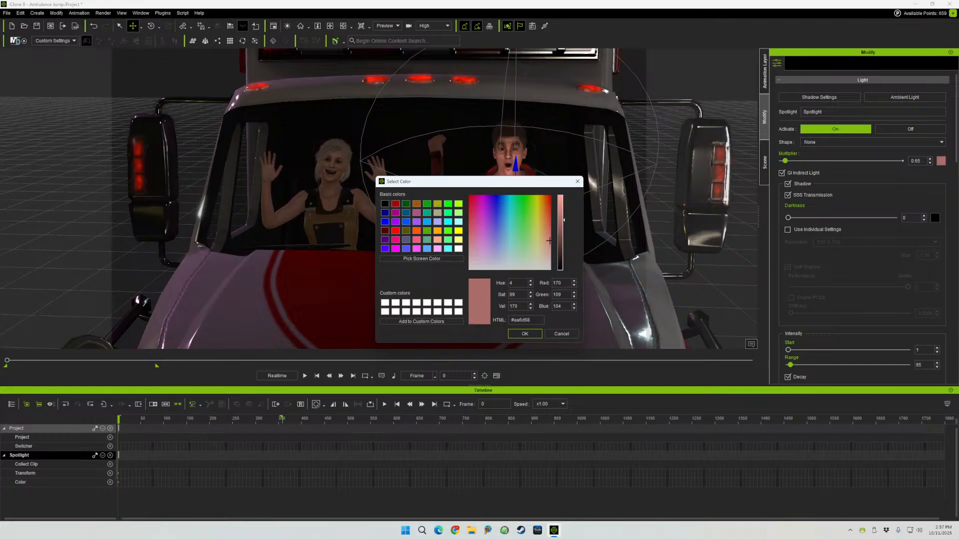
{"action": "left_click_drag", "start_coordinate": [561, 220], "coordinate": [561, 204]}
{"action": "left_click", "coordinate": [525, 333]}
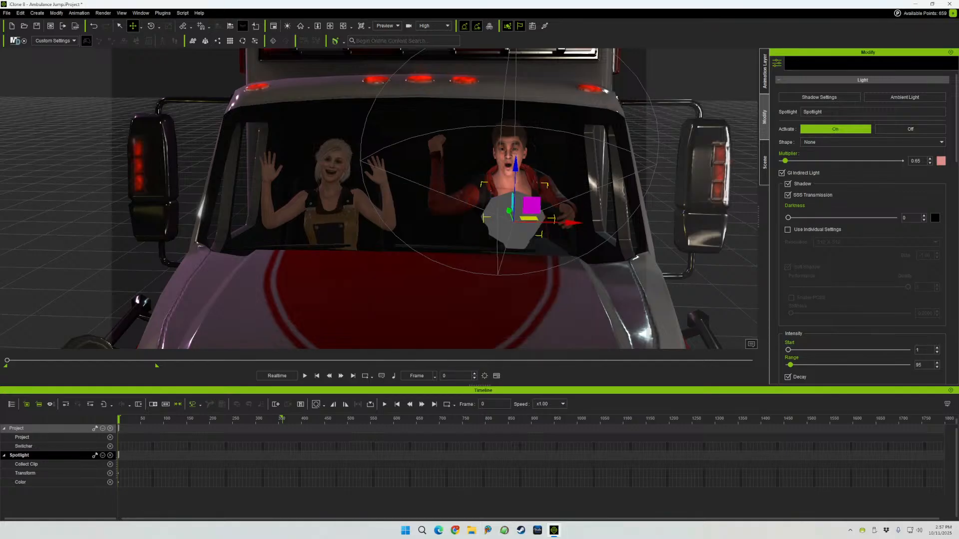
{"action": "left_click_drag", "start_coordinate": [785, 161], "coordinate": [784, 161]}
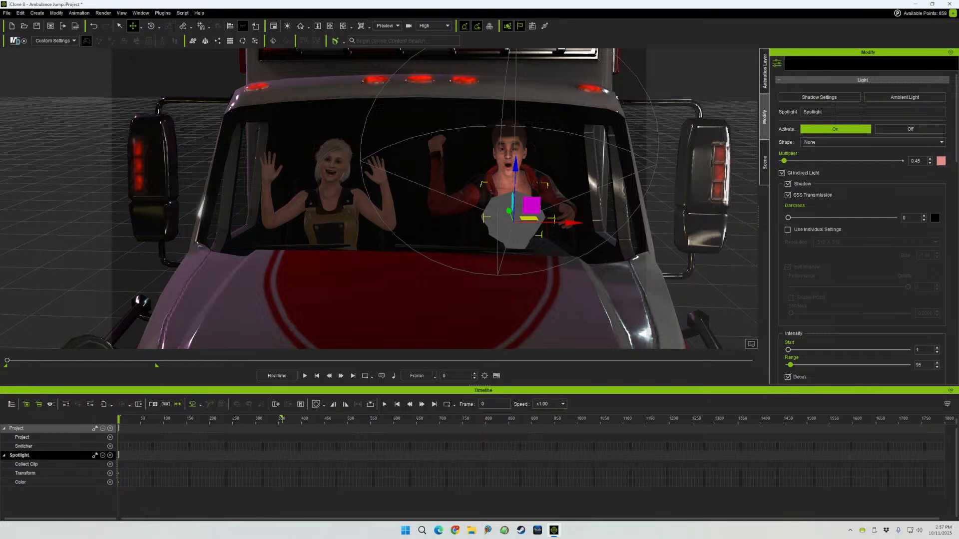
- Rename the driver's spotlight as Lance spot in the scene list
{"action": "left_click", "coordinate": [764, 162]}
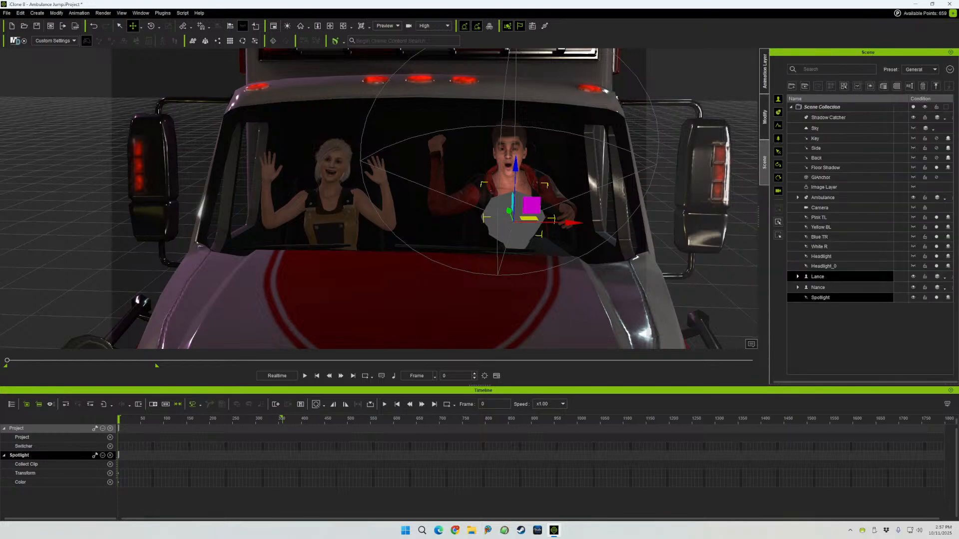
{"action": "double_click", "coordinate": [820, 298]}
{"action": "type", "text": "Lance spot"}
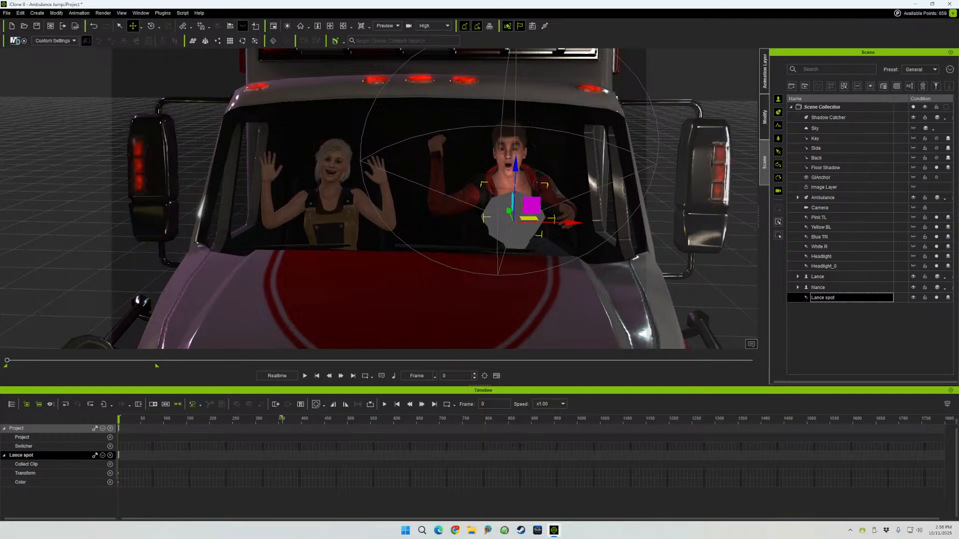
- Duplicate the Lance spot light across the cab in front of the woman and rename the copy as Nance spot
{"action": "left_click_drag", "start_coordinate": [572, 223], "coordinate": [373, 219], "text": "ctrl"}
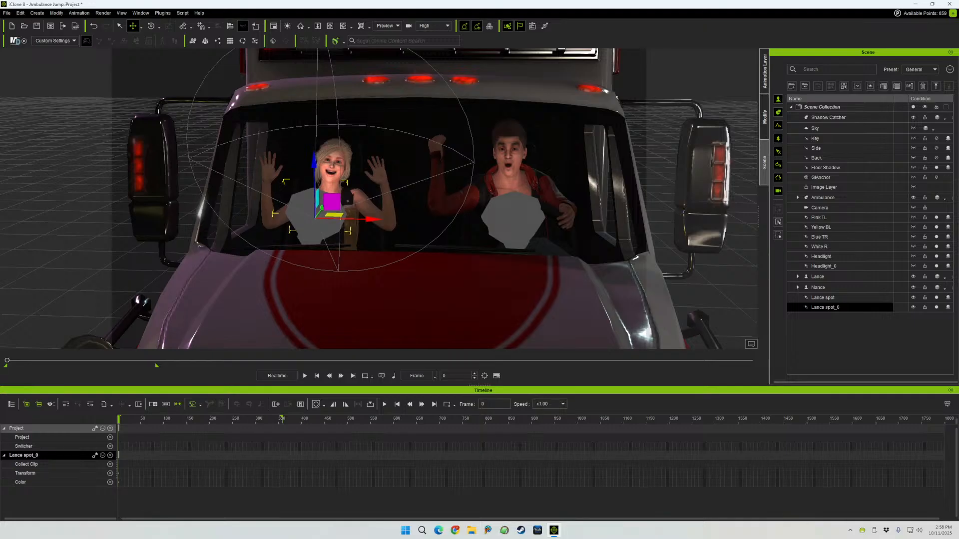
{"action": "double_click", "coordinate": [825, 307]}
{"action": "type", "text": "Nance spot"}
{"action": "key", "text": "Return"}
- Lower the Nance spot light and move it slightly forward toward the windshield so it lights the woman from below
{"action": "left_click_drag", "start_coordinate": [314, 161], "coordinate": [314, 174]}
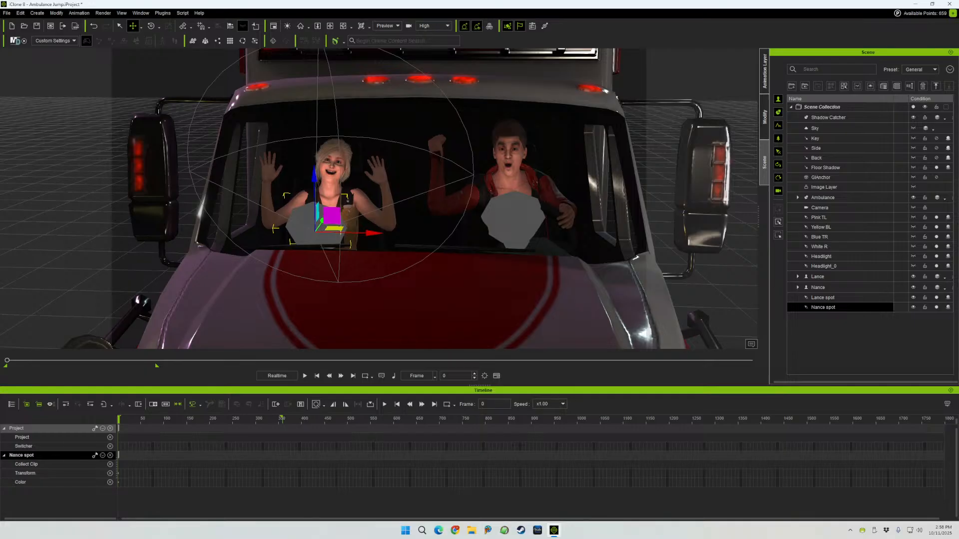
{"action": "left_click_drag", "start_coordinate": [322, 220], "coordinate": [317, 227]}
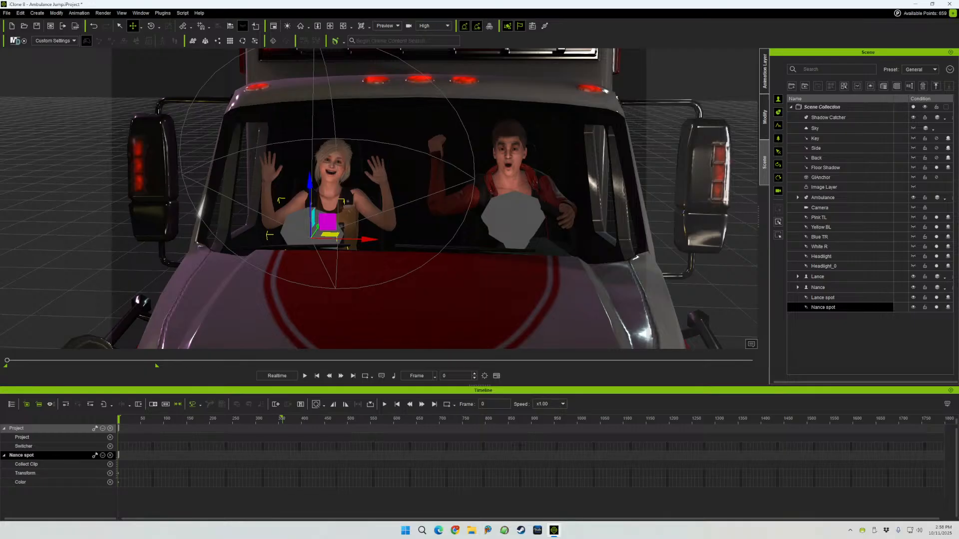
{"action": "left_click_drag", "start_coordinate": [310, 182], "coordinate": [310, 179]}
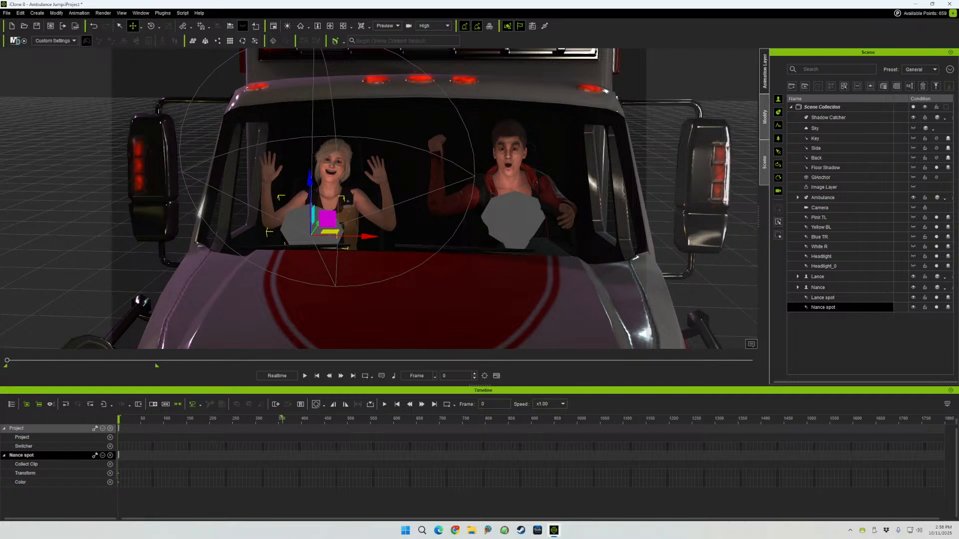
- Change the Nance spot light's color to a pale tan and set its multiplier to 0.25
{"action": "left_click", "coordinate": [764, 117]}
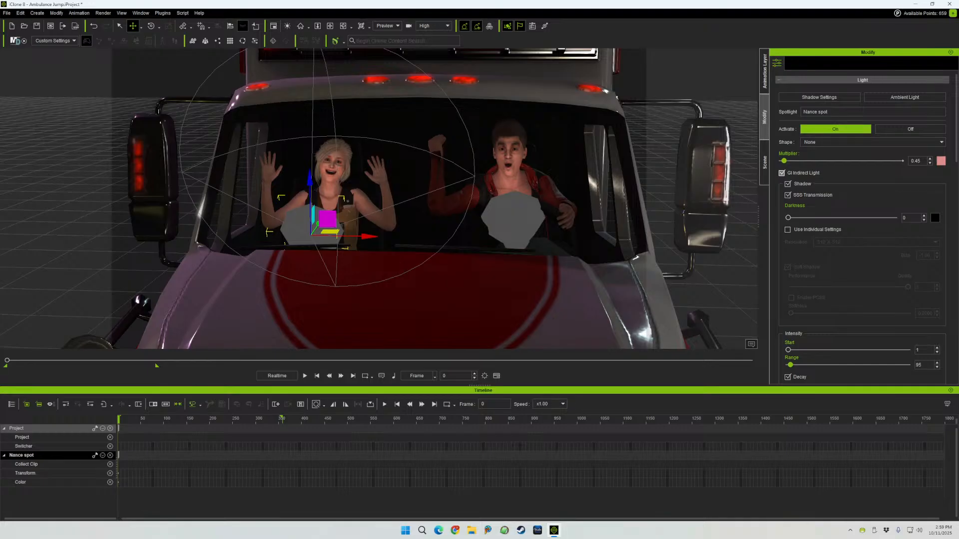
{"action": "left_click", "coordinate": [940, 161]}
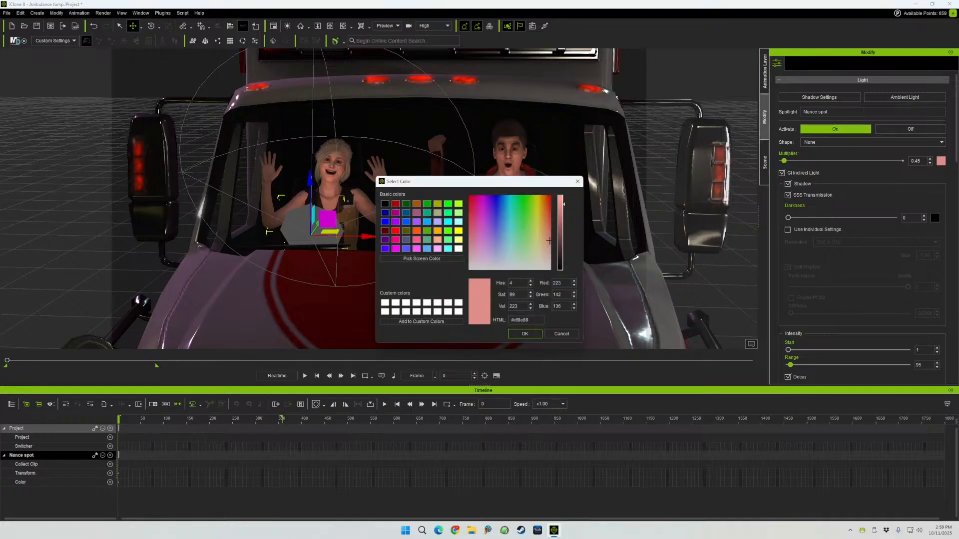
{"action": "left_click", "coordinate": [514, 250]}
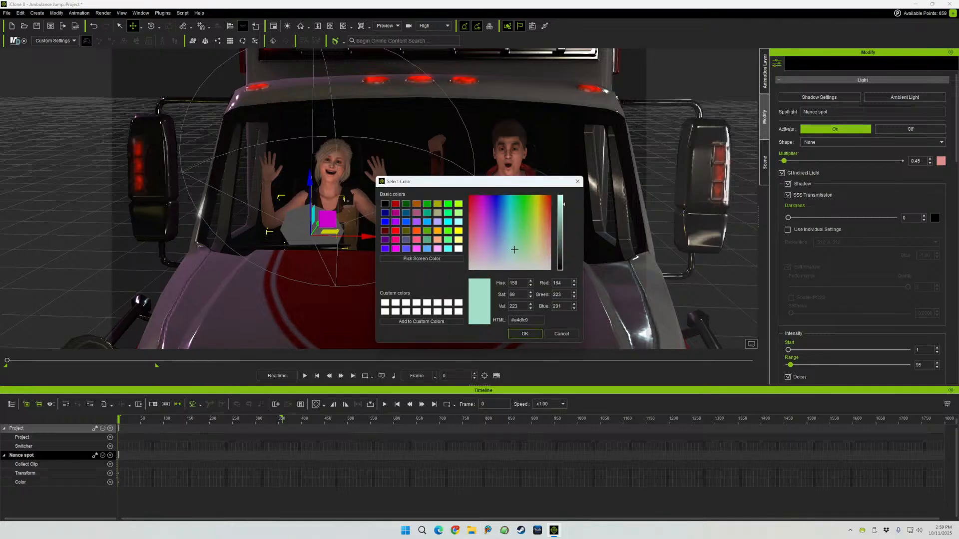
{"action": "left_click_drag", "start_coordinate": [514, 250], "coordinate": [542, 249]}
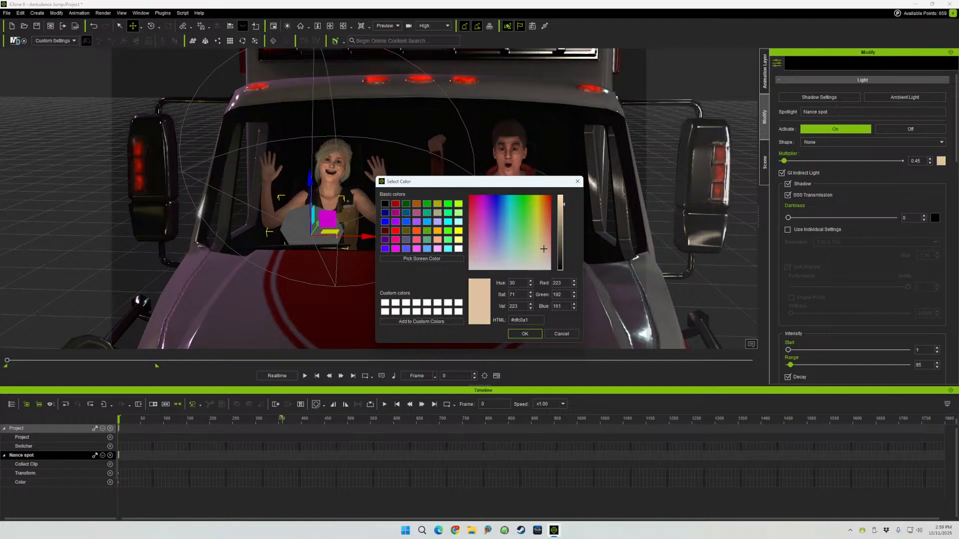
{"action": "left_click_drag", "start_coordinate": [544, 249], "coordinate": [543, 248]}
{"action": "left_click", "coordinate": [525, 334]}
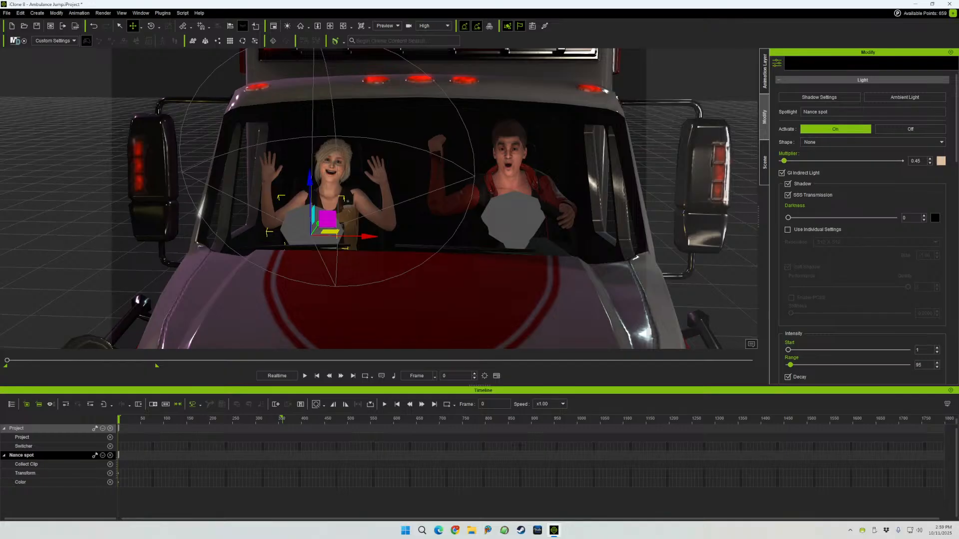
{"action": "left_click_drag", "start_coordinate": [784, 160], "coordinate": [782, 160]}
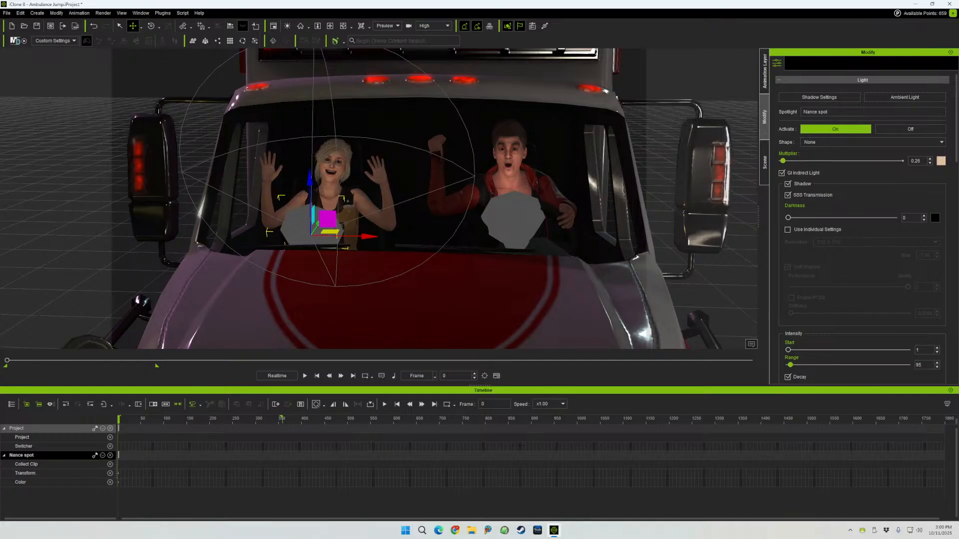
- Link the Lance spot light to the Ambulance as its parent object
{"action": "left_click", "coordinate": [764, 162]}
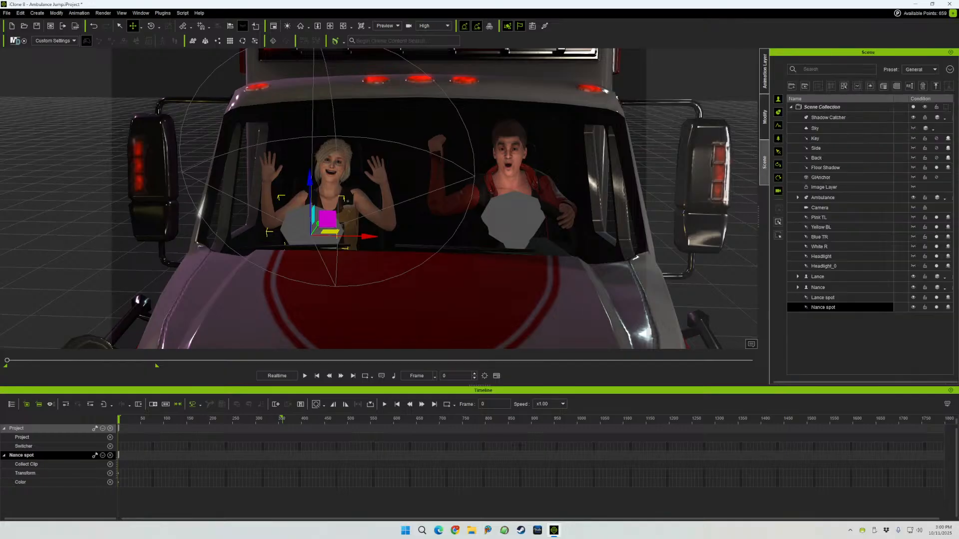
{"action": "left_click", "coordinate": [823, 297], "text": "ctrl"}
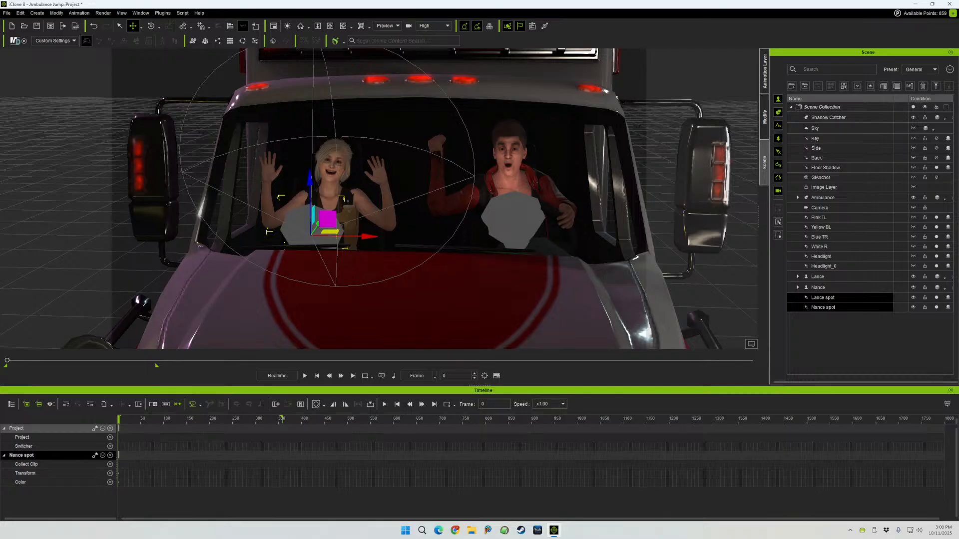
{"action": "left_click", "coordinate": [823, 297]}
{"action": "left_click", "coordinate": [764, 117]}
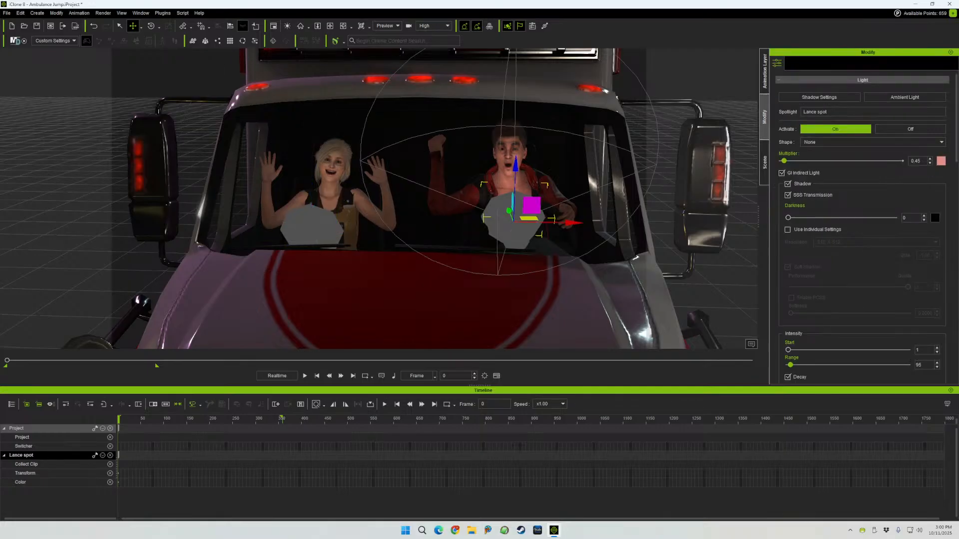
{"action": "scroll", "coordinate": [862, 225], "scroll_direction": "down", "scroll_amount": 5}
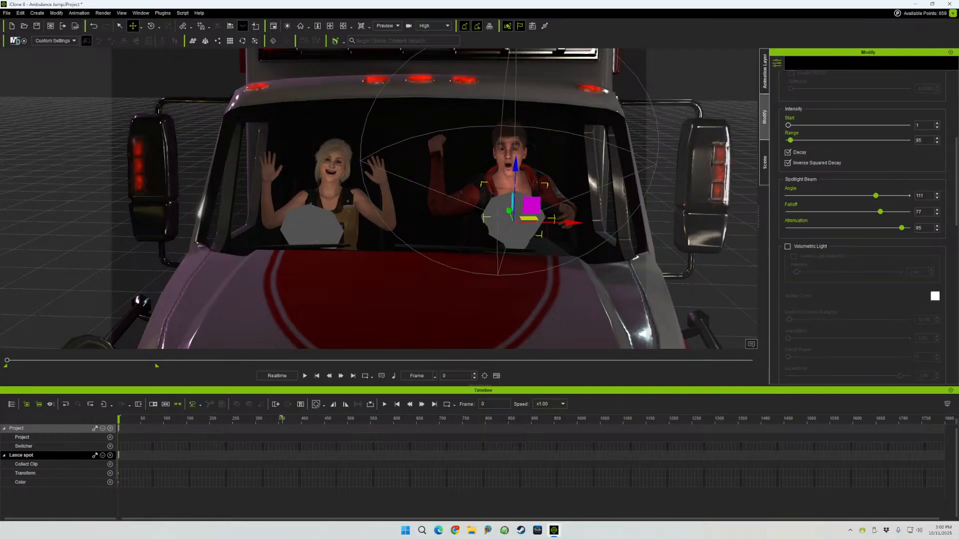
{"action": "scroll", "coordinate": [863, 224], "scroll_direction": "down", "scroll_amount": 6}
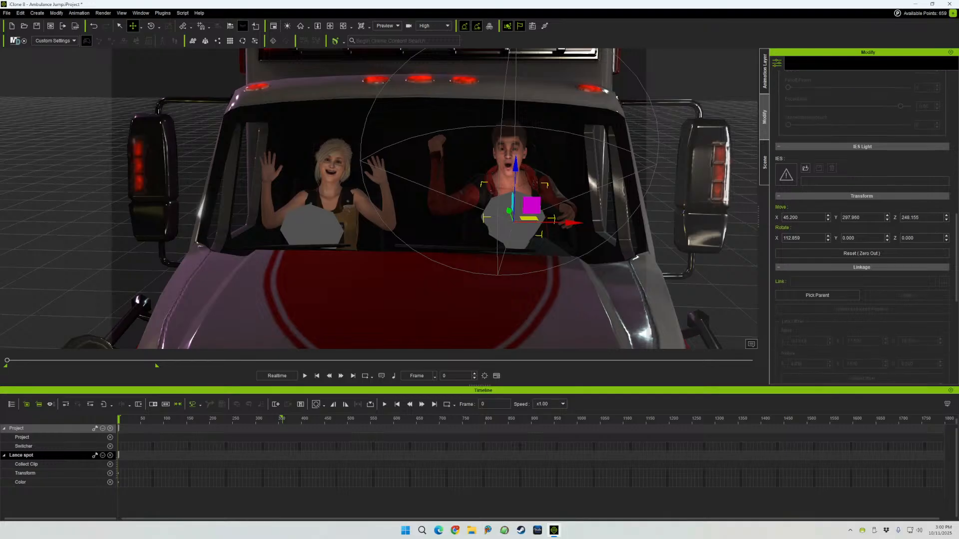
{"action": "scroll", "coordinate": [862, 225], "scroll_direction": "down", "scroll_amount": 1}
{"action": "left_click", "coordinate": [817, 250]}
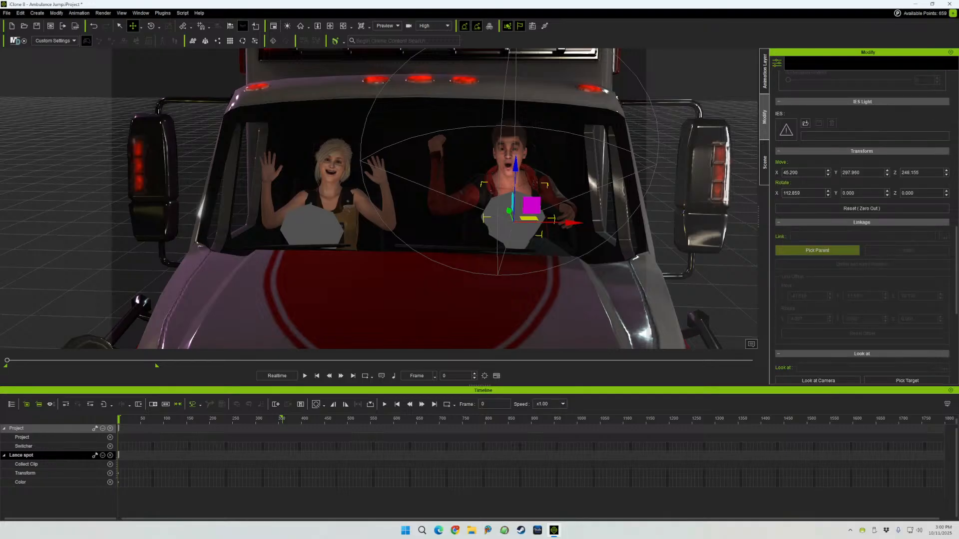
{"action": "left_click", "coordinate": [764, 162]}
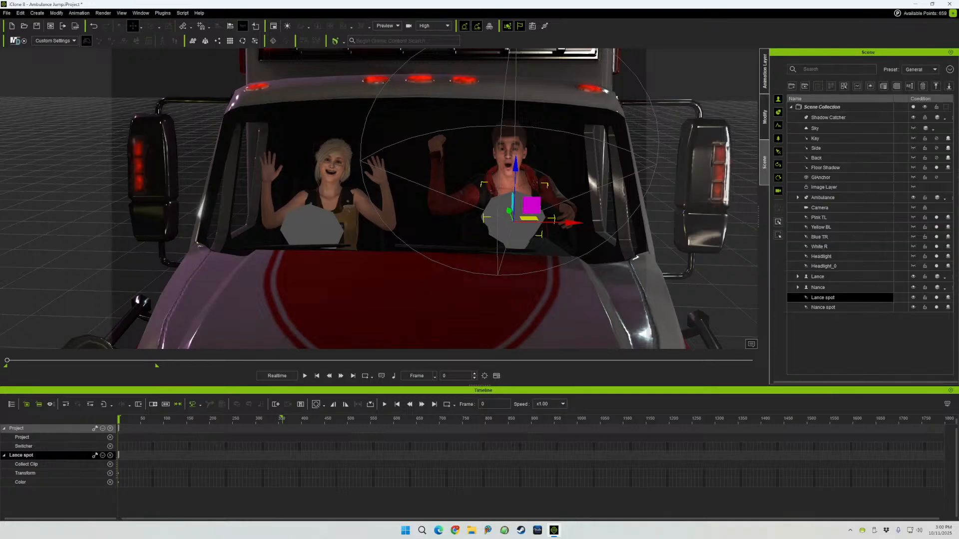
{"action": "left_click", "coordinate": [822, 197]}
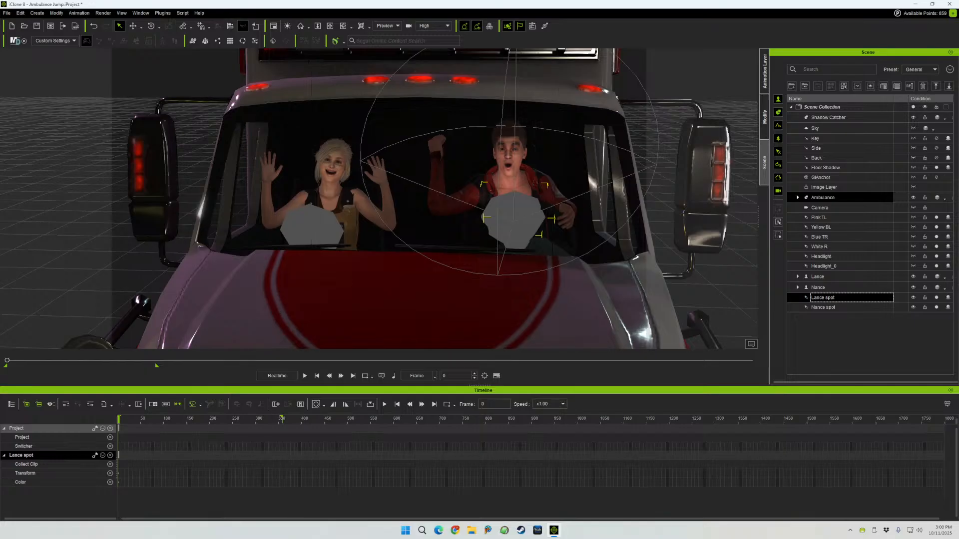
- Link the Nance spot light to the Ambulance as its parent and hide both spotlight objects in the viewport
{"action": "left_click", "coordinate": [822, 307]}
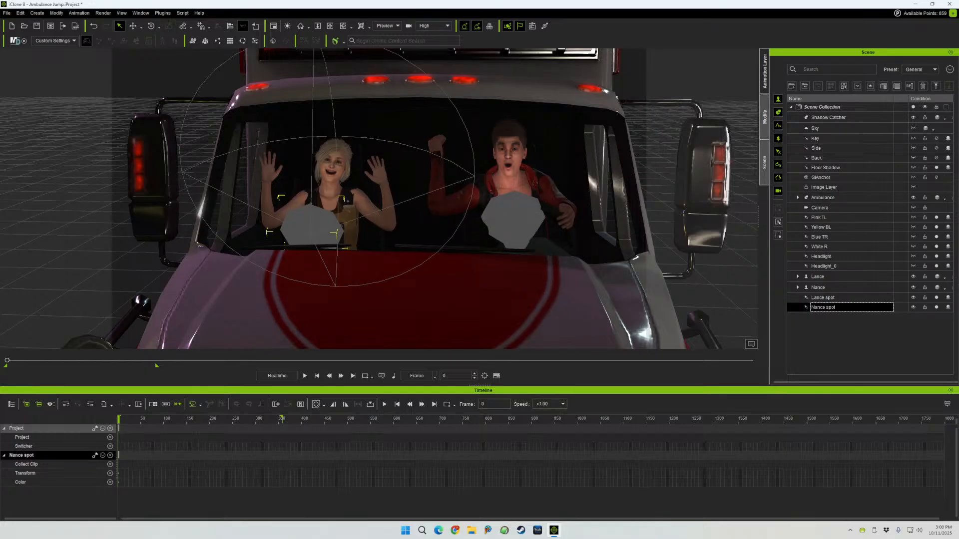
{"action": "left_click", "coordinate": [765, 117]}
{"action": "left_click", "coordinate": [817, 251]}
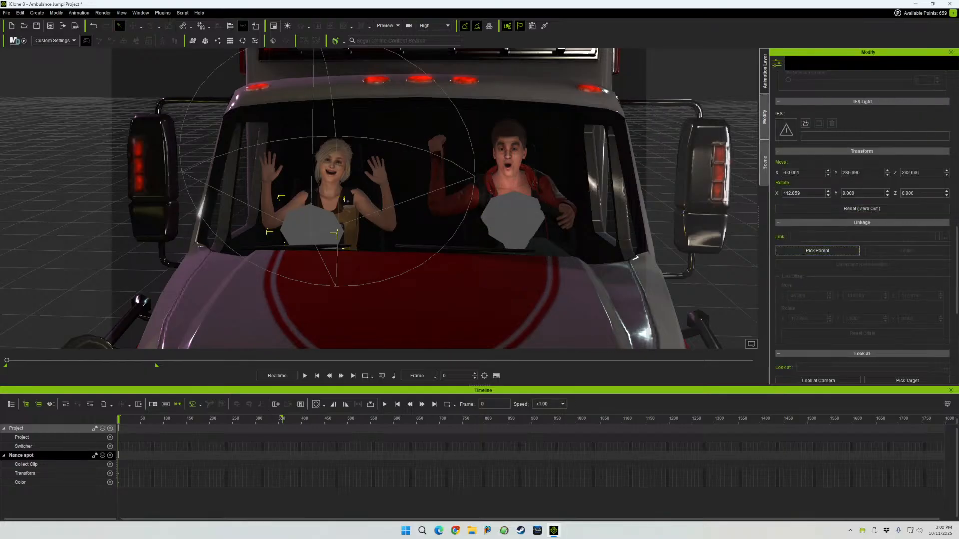
{"action": "left_click", "coordinate": [764, 162]}
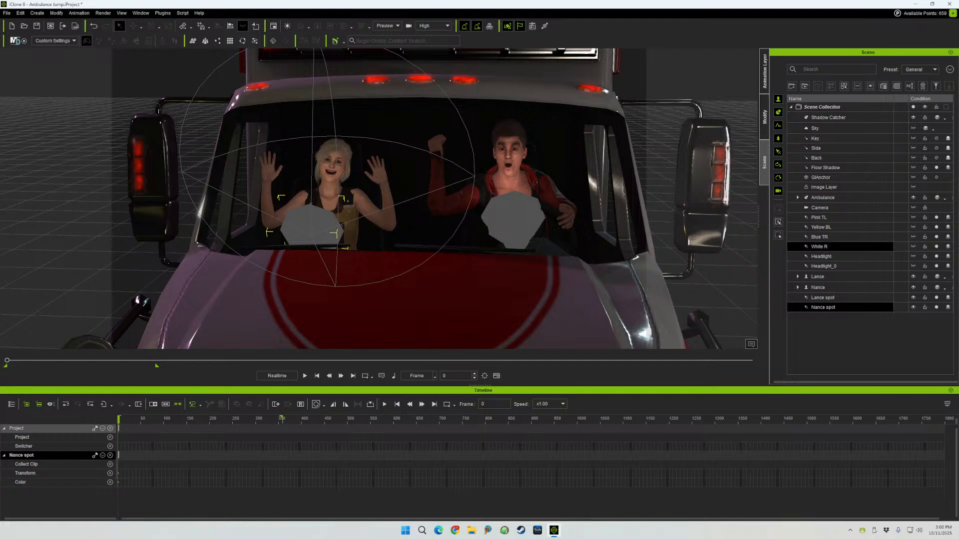
{"action": "left_click", "coordinate": [823, 198]}
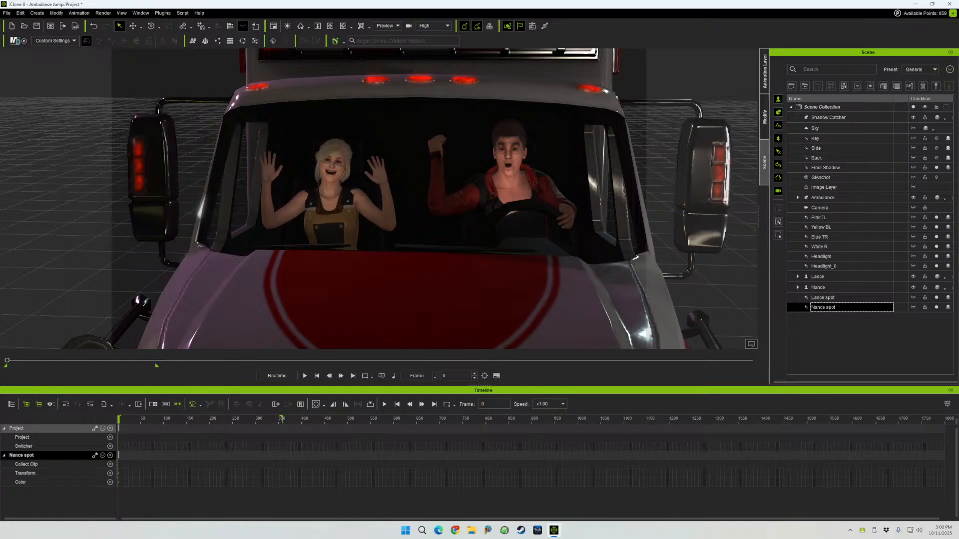
- Play the animation through the scene camera to check the cab lighting, rewind to the start, and return to the preview view
{"action": "left_click", "coordinate": [387, 26]}
{"action": "left_click", "coordinate": [386, 44]}
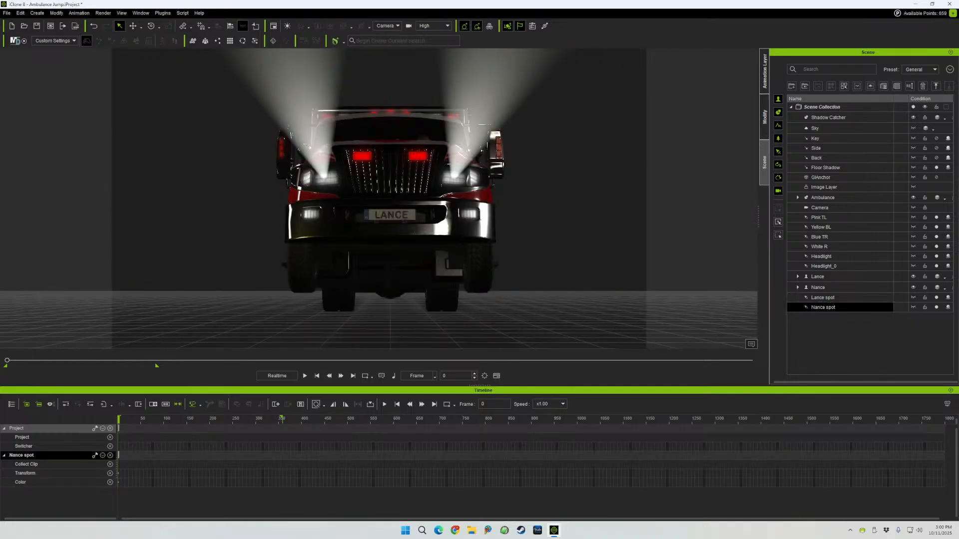
{"action": "key", "text": "space"}
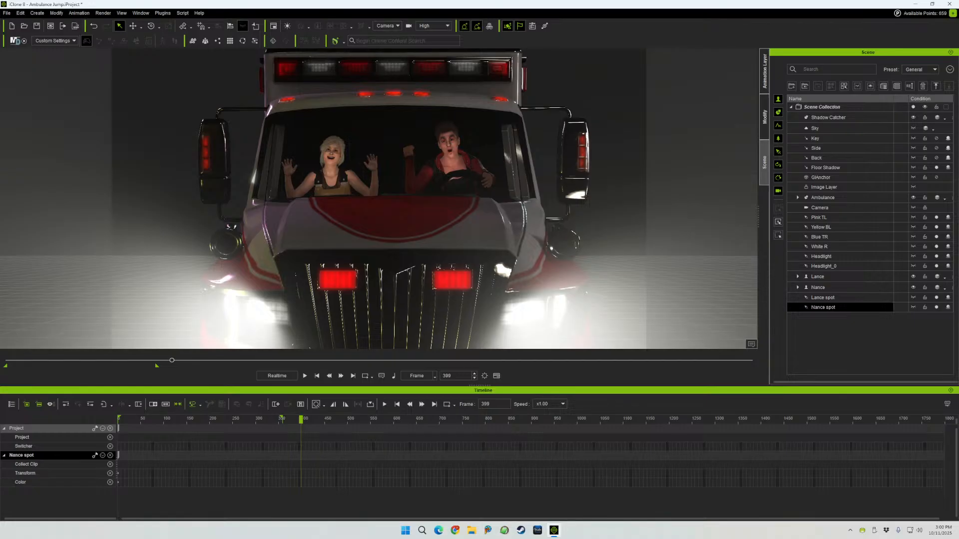
{"action": "key", "text": "Home"}
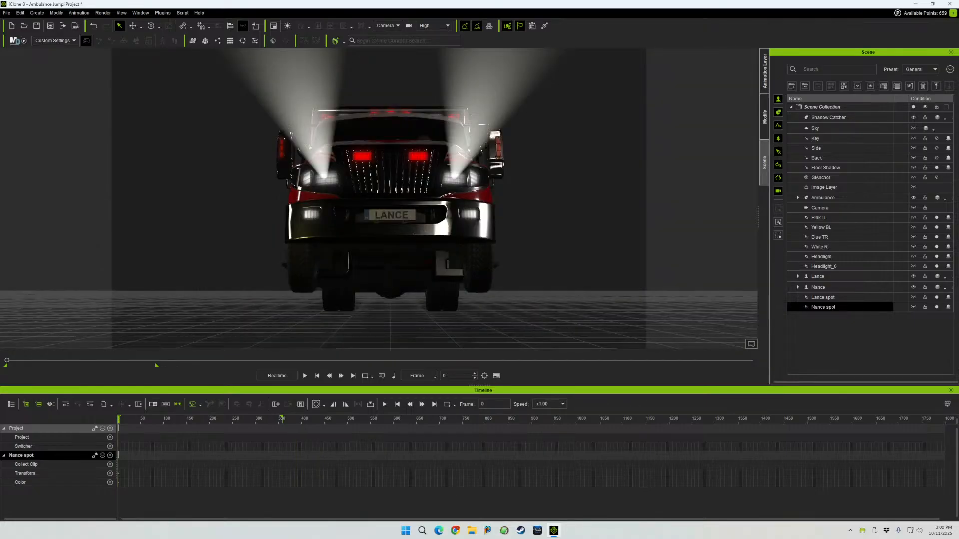
{"action": "left_click", "coordinate": [388, 26]}
{"action": "left_click", "coordinate": [387, 33]}
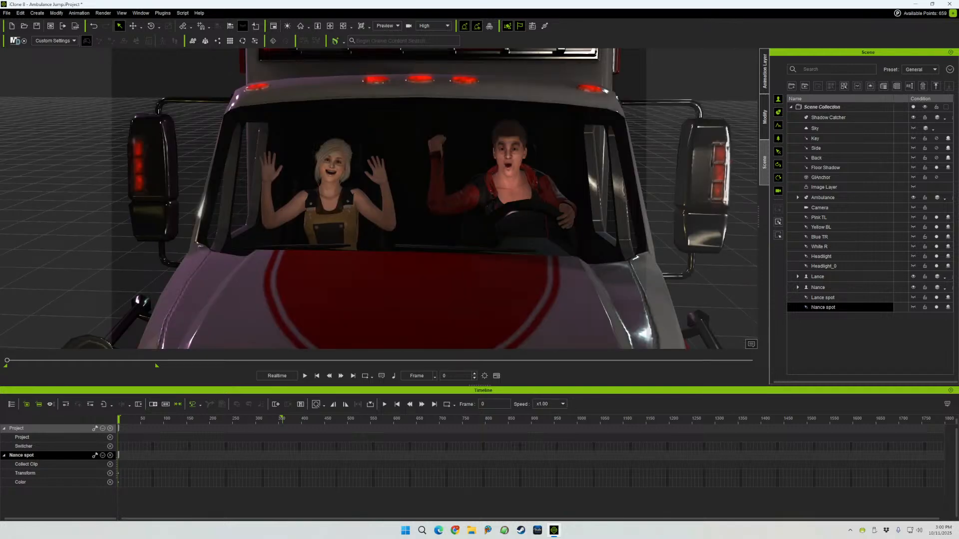
- Set the Lance spot light's beam falloff to 88 and its intensity range to 95
{"action": "left_click", "coordinate": [823, 297], "text": "ctrl"}
{"action": "left_click", "coordinate": [823, 297]}
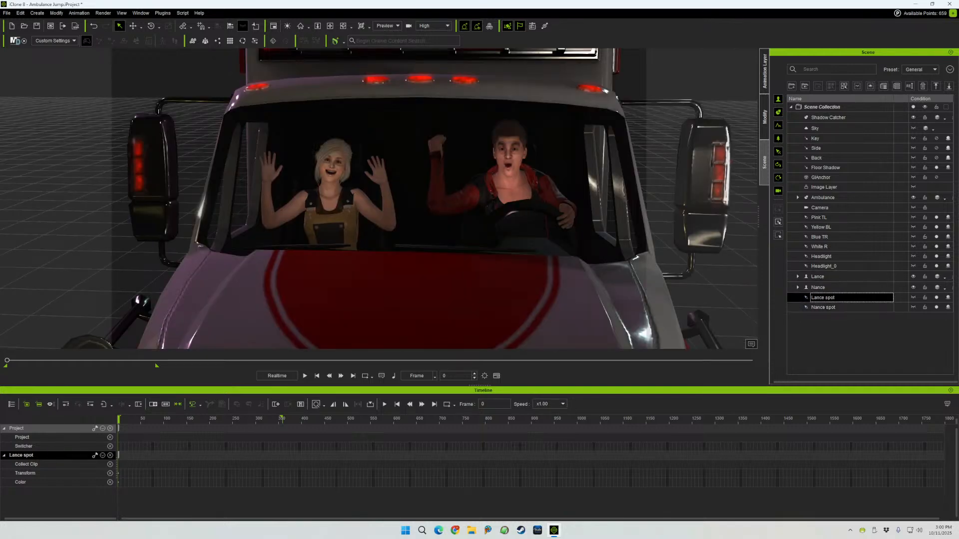
{"action": "left_click", "coordinate": [764, 117]}
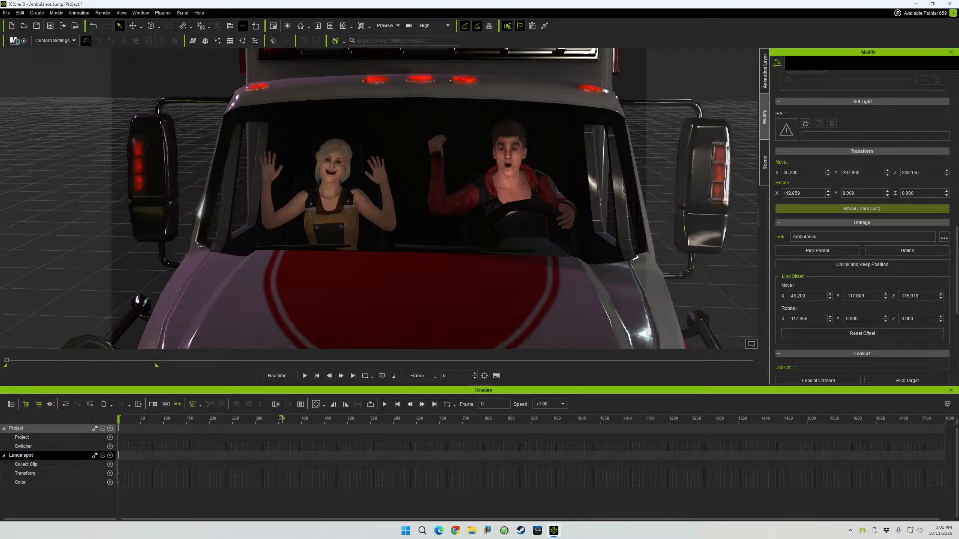
{"action": "scroll", "coordinate": [861, 208], "scroll_direction": "down", "scroll_amount": 10}
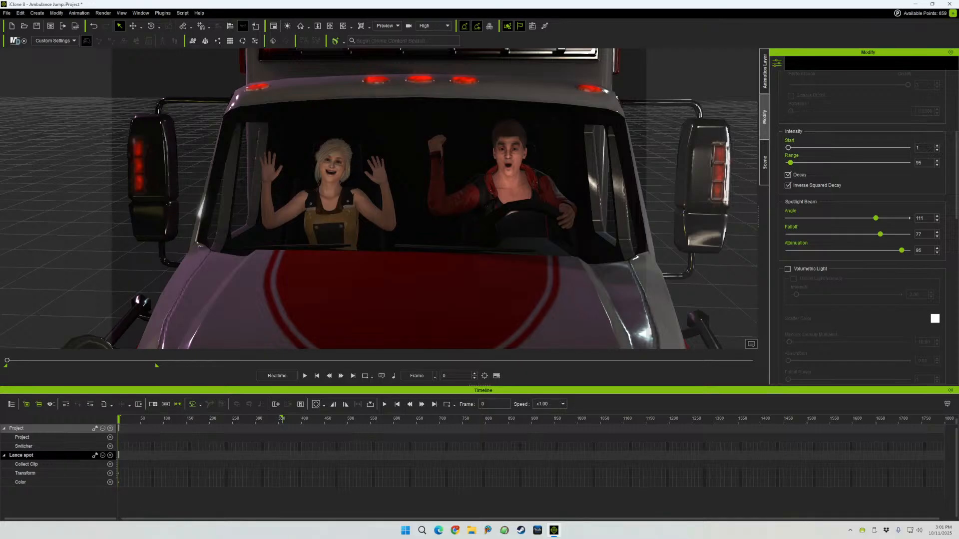
{"action": "left_click_drag", "start_coordinate": [902, 250], "coordinate": [895, 234]}
{"action": "scroll", "coordinate": [862, 228], "scroll_direction": "up", "scroll_amount": 1}
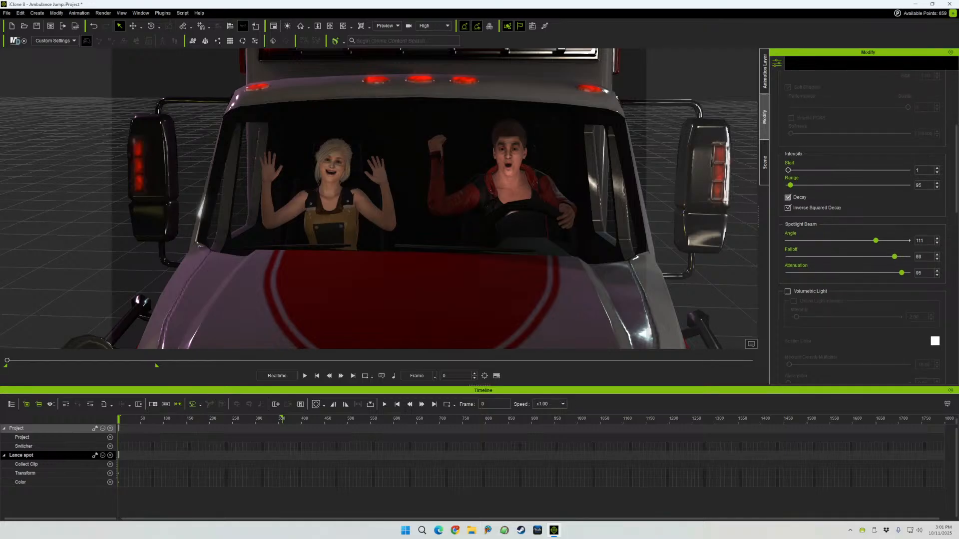
{"action": "scroll", "coordinate": [862, 227], "scroll_direction": "down", "scroll_amount": 1}
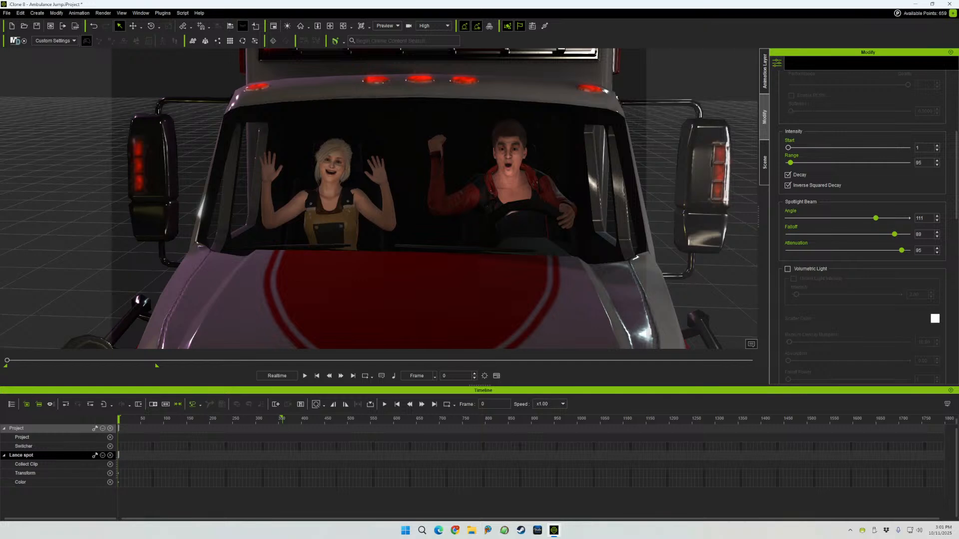
{"action": "scroll", "coordinate": [862, 228], "scroll_direction": "up", "scroll_amount": 1}
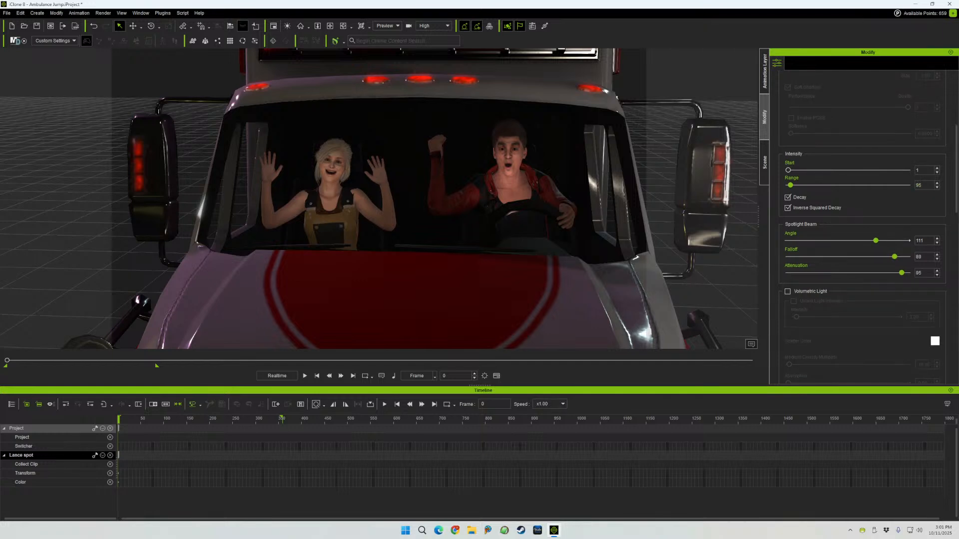
{"action": "left_click_drag", "start_coordinate": [790, 185], "coordinate": [789, 185]}
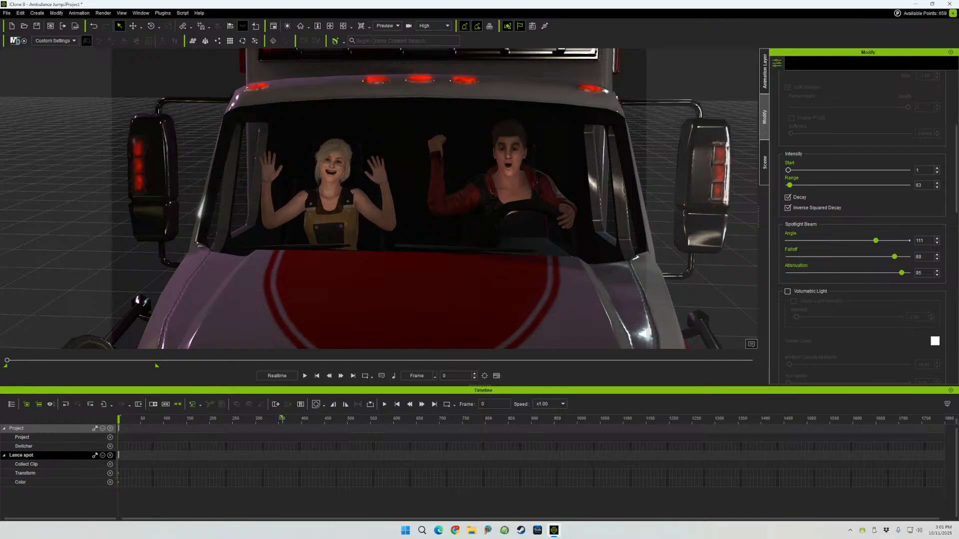
{"action": "left_click_drag", "start_coordinate": [790, 185], "coordinate": [790, 184]}
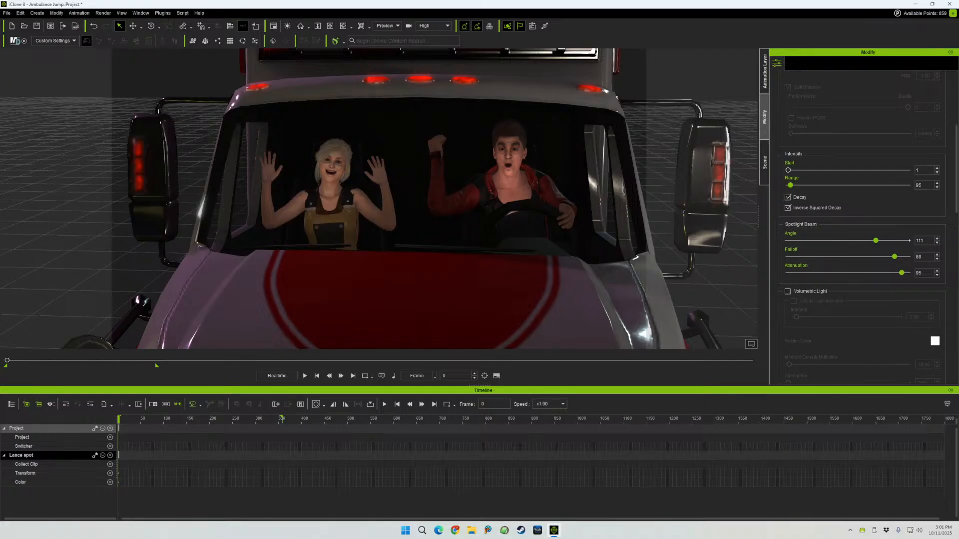
- Unhide the Lance spot light, move it higher and farther in front of the driver, and adjust its tilt toward him
{"action": "left_click", "coordinate": [764, 162]}
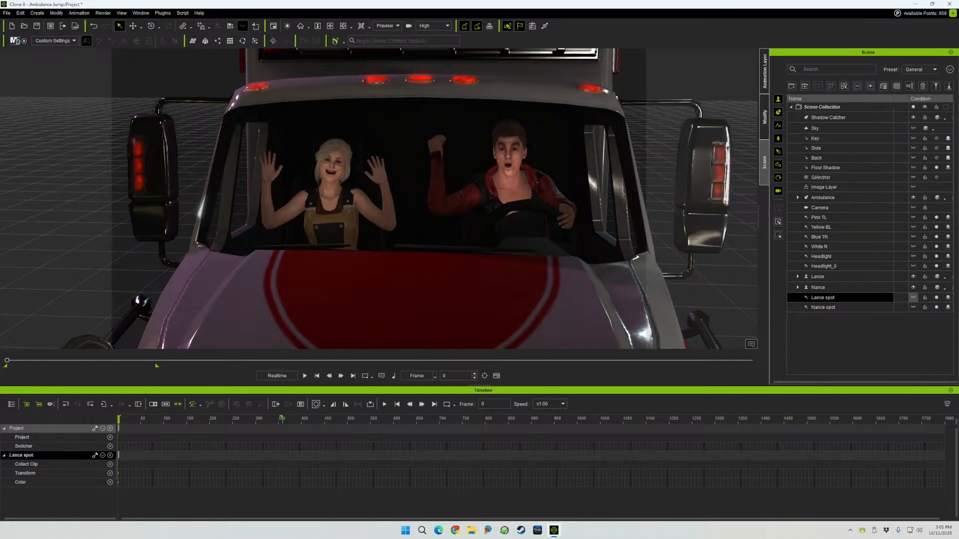
{"action": "left_click", "coordinate": [913, 297]}
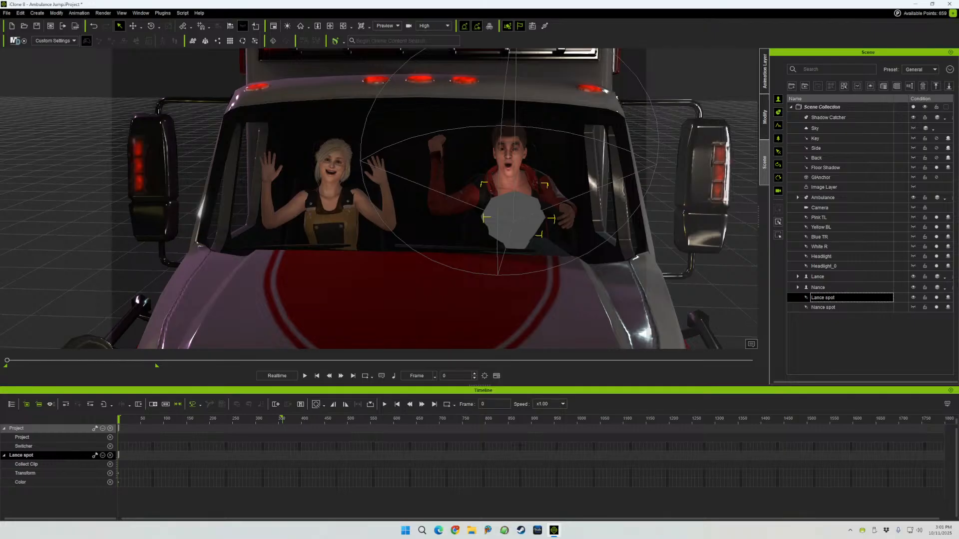
{"action": "right_click_drag", "start_coordinate": [450, 210], "coordinate": [350, 197]}
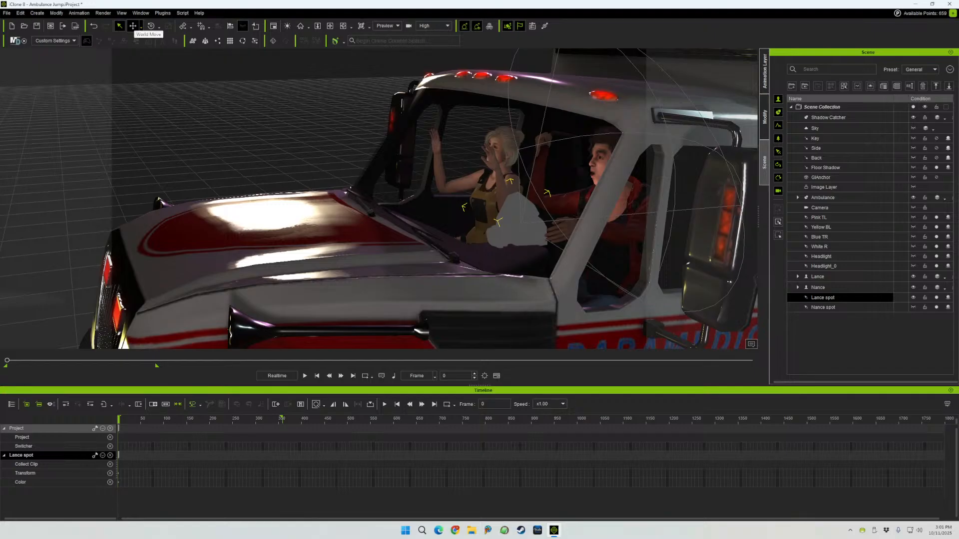
{"action": "left_click", "coordinate": [133, 25]}
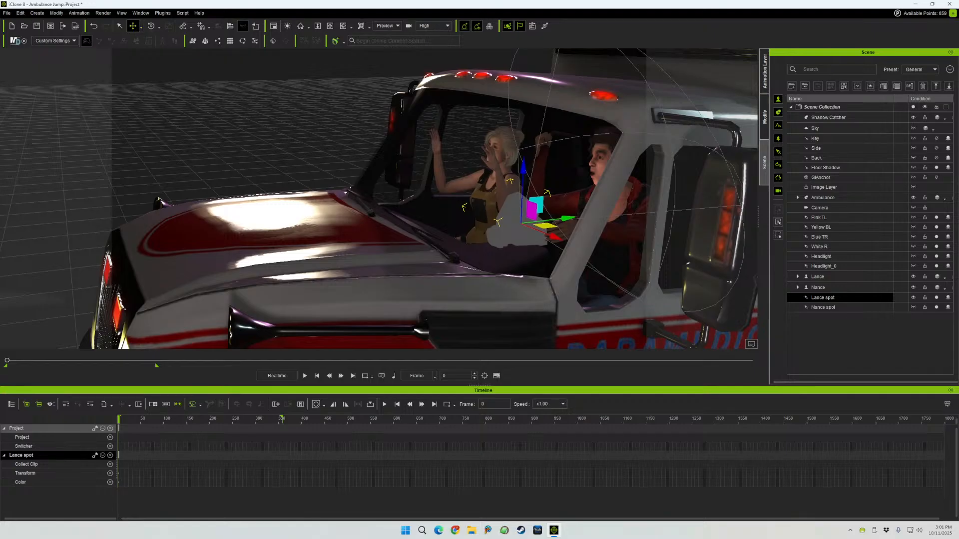
{"action": "left_click_drag", "start_coordinate": [563, 218], "coordinate": [560, 219]}
{"action": "left_click_drag", "start_coordinate": [519, 168], "coordinate": [520, 139]}
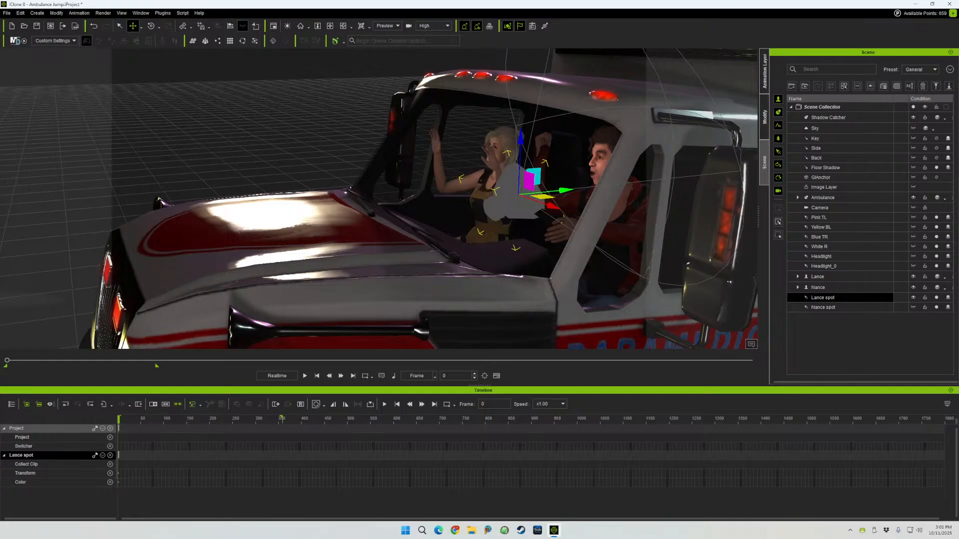
{"action": "left_click_drag", "start_coordinate": [565, 190], "coordinate": [542, 192]}
{"action": "left_click", "coordinate": [151, 26]}
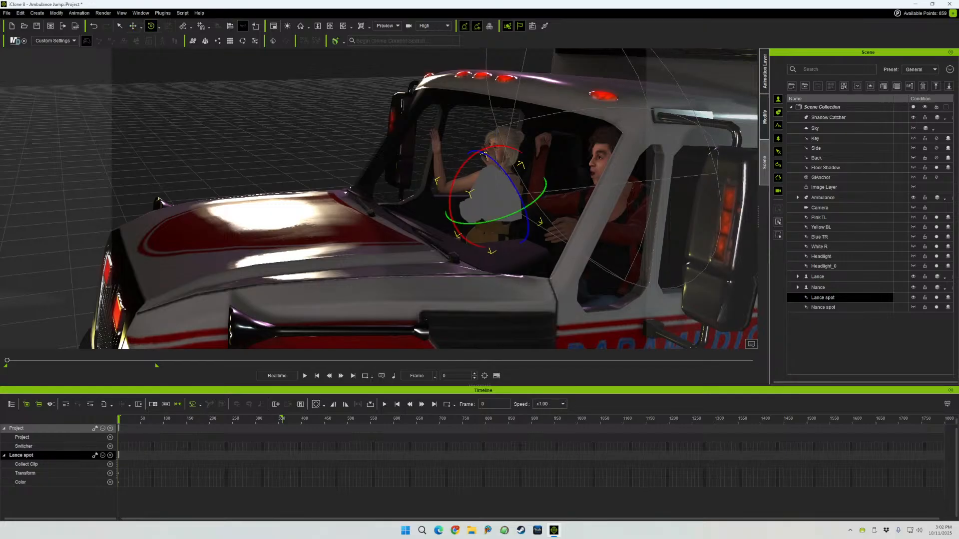
{"action": "left_click_drag", "start_coordinate": [485, 153], "coordinate": [490, 157]}
- Examine the cab lighting from the front and review the Lance spot light's multiplier, shadow, intensity and beam settings
{"action": "right_click_drag", "start_coordinate": [410, 200], "coordinate": [499, 199]}
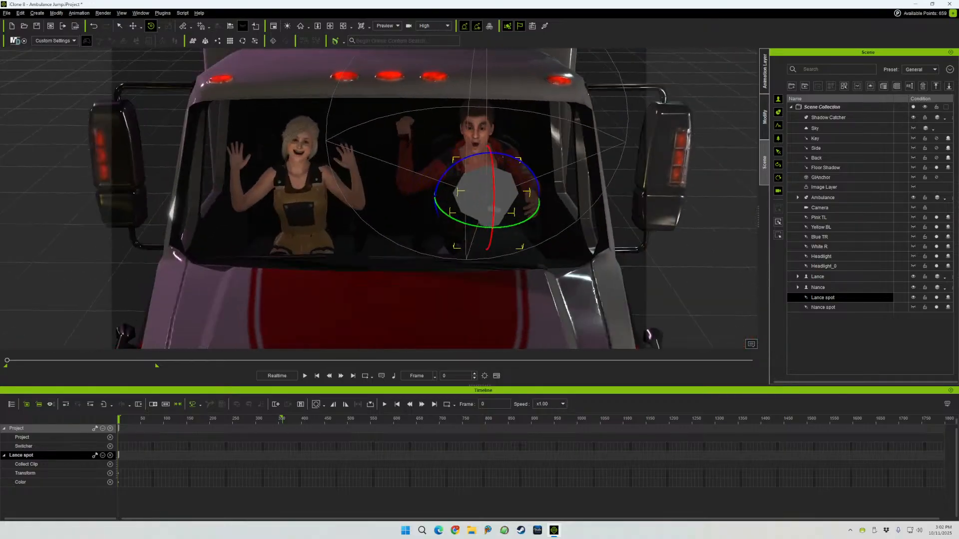
{"action": "middle_click_drag", "start_coordinate": [380, 200], "coordinate": [402, 249]}
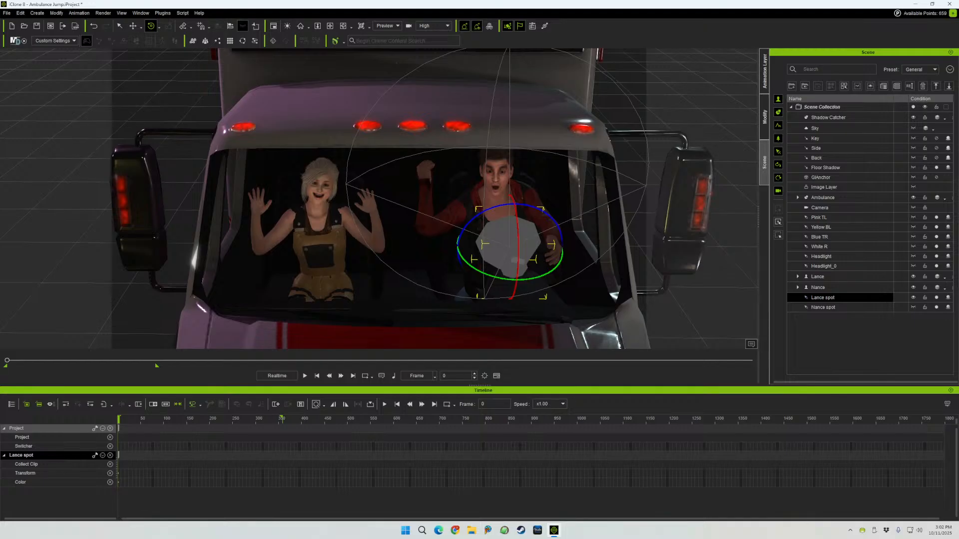
{"action": "left_click", "coordinate": [764, 117]}
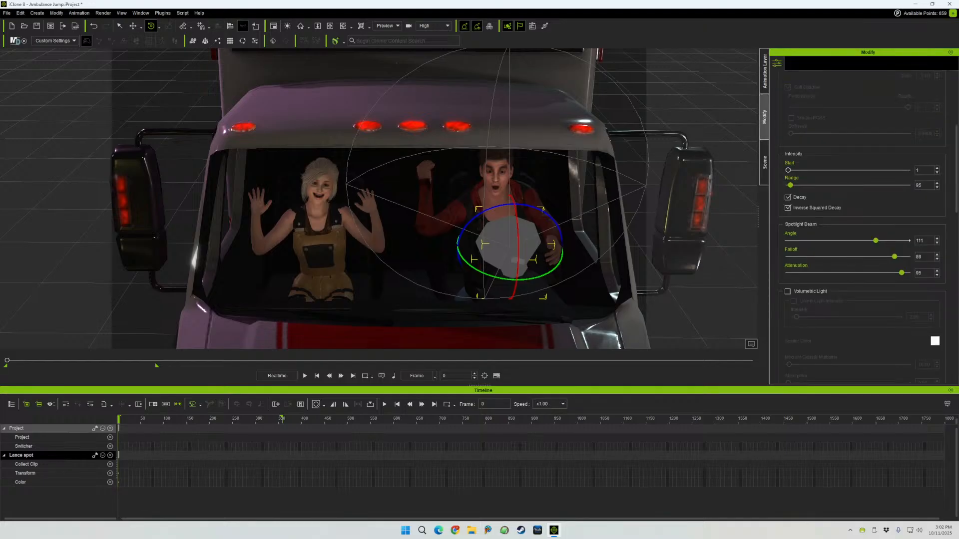
{"action": "scroll", "coordinate": [862, 215], "scroll_direction": "up", "scroll_amount": 3}
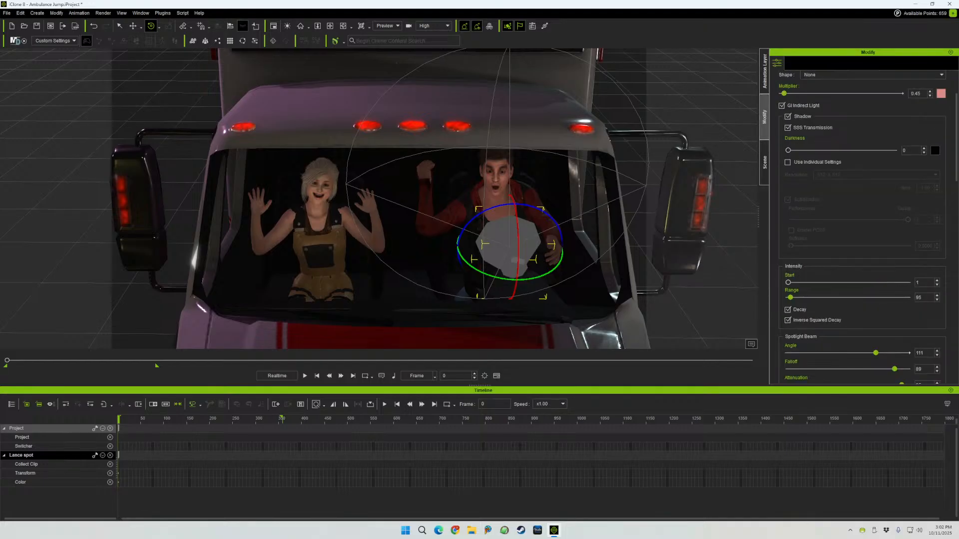
{"action": "scroll", "coordinate": [862, 215], "scroll_direction": "up", "scroll_amount": 2}
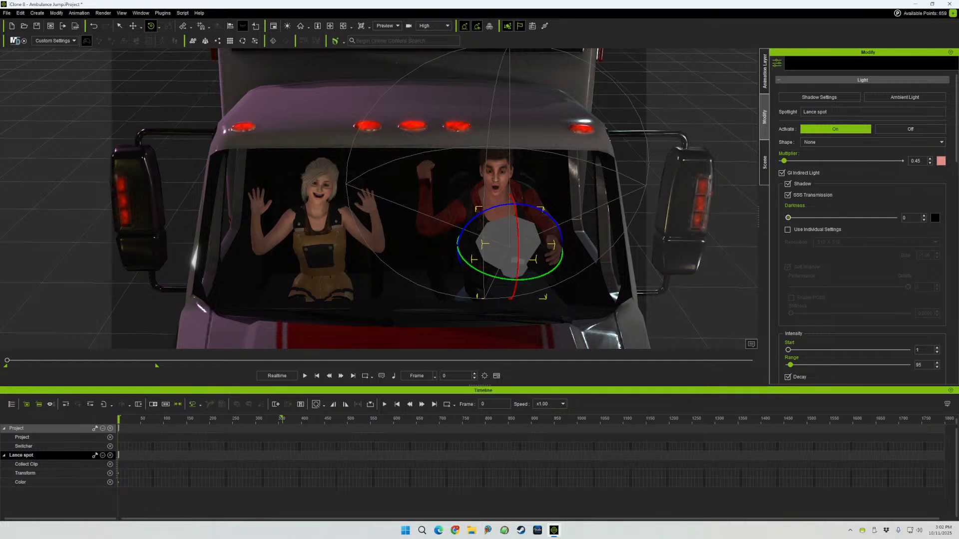
{"action": "mouse_move", "coordinate": [788, 218]}
{"action": "left_mouse_down"}
{"action": "mouse_move", "coordinate": [815, 218]}
{"action": "mouse_move", "coordinate": [788, 217]}
{"action": "left_mouse_up"}
{"action": "scroll", "coordinate": [862, 225], "scroll_direction": "down", "scroll_amount": 5}
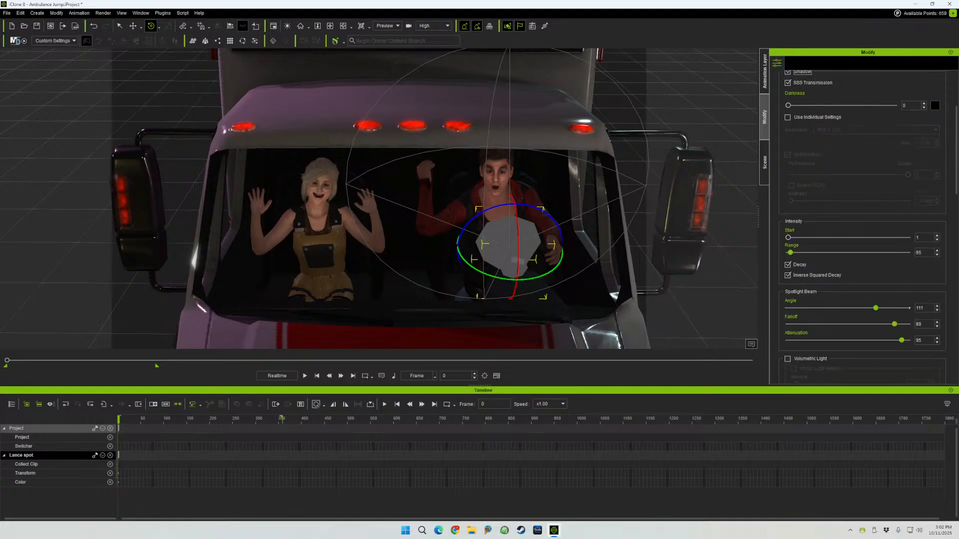
{"action": "scroll", "coordinate": [862, 225], "scroll_direction": "down", "scroll_amount": 1}
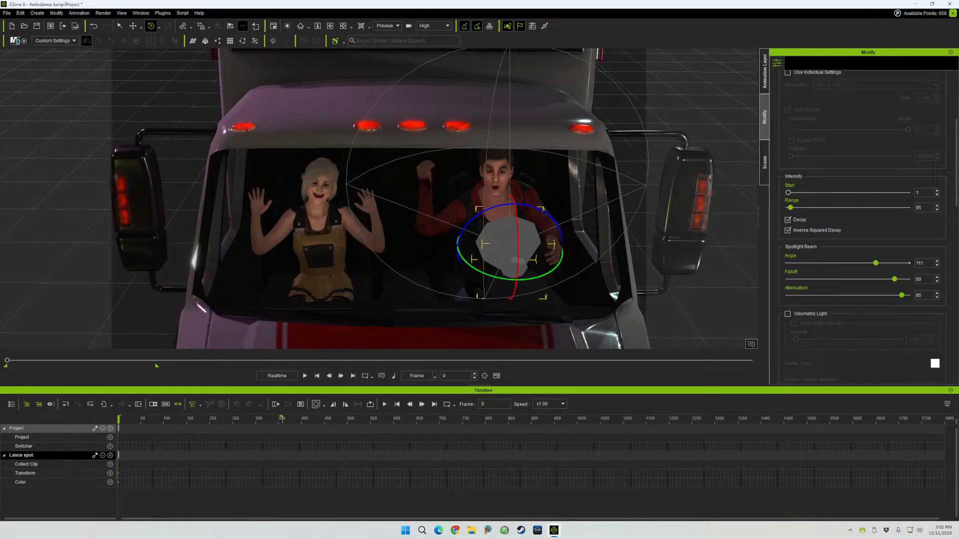
- Hide the Lance spot light, show the Nance spot light, and raise it in front of the woman
{"action": "left_click", "coordinate": [764, 162]}
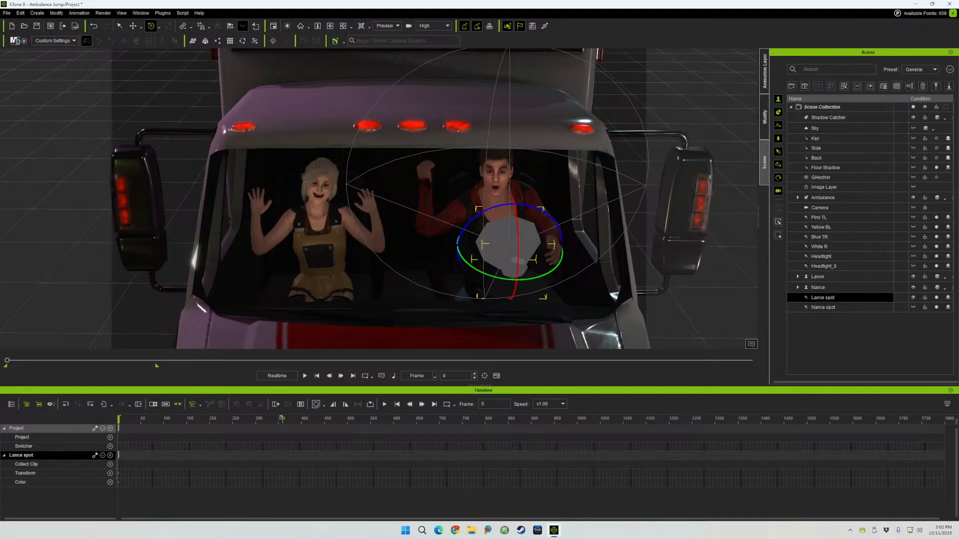
{"action": "left_click", "coordinate": [823, 307]}
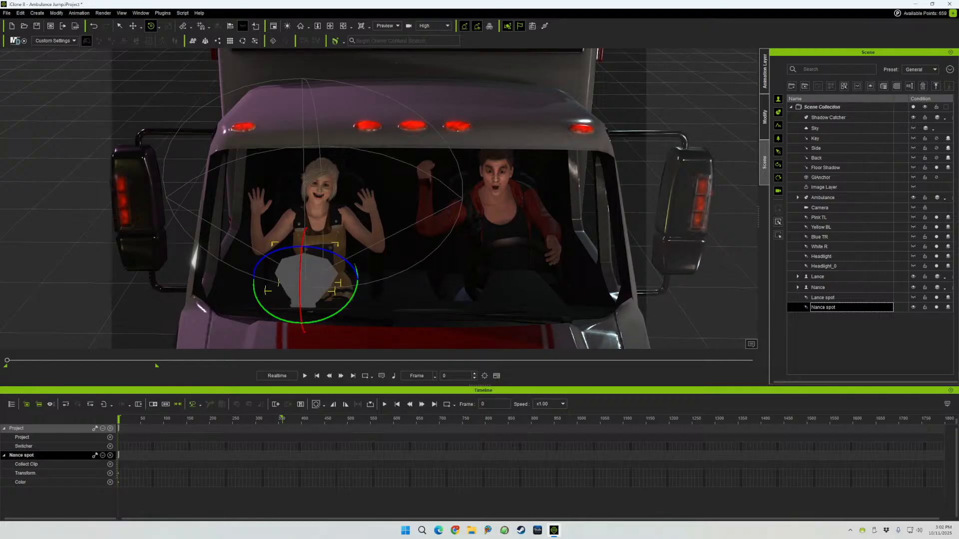
{"action": "right_click_drag", "start_coordinate": [480, 200], "coordinate": [315, 178]}
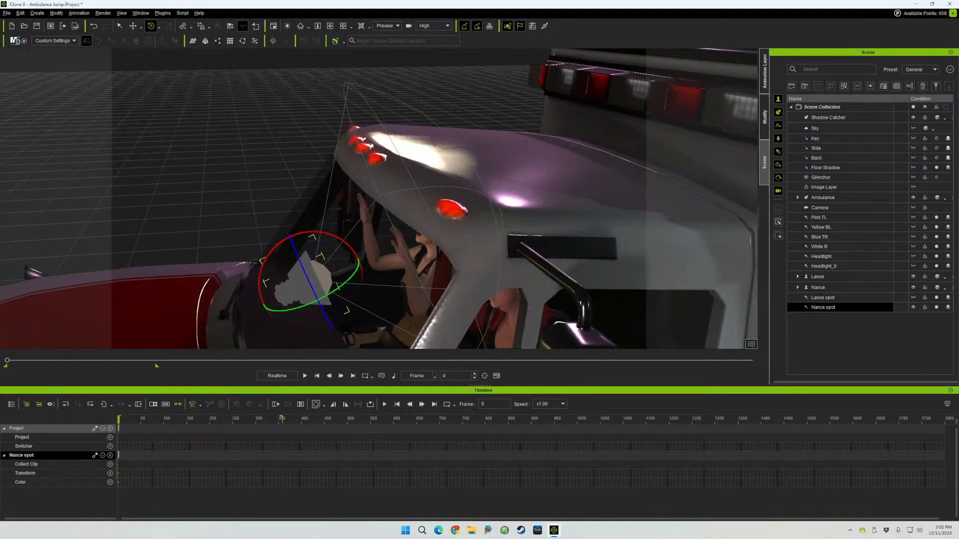
{"action": "middle_click_drag", "start_coordinate": [315, 200], "coordinate": [414, 205]}
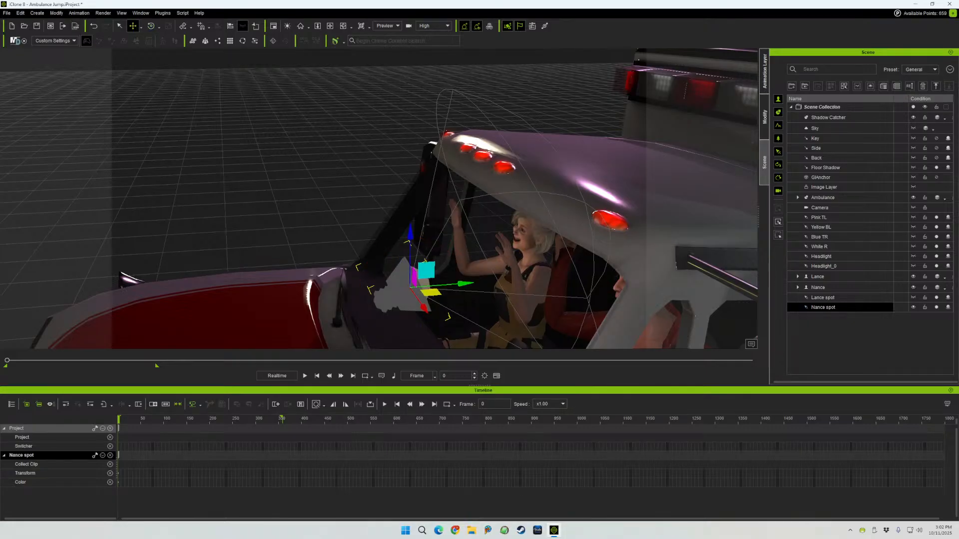
{"action": "left_click_drag", "start_coordinate": [410, 232], "coordinate": [410, 203]}
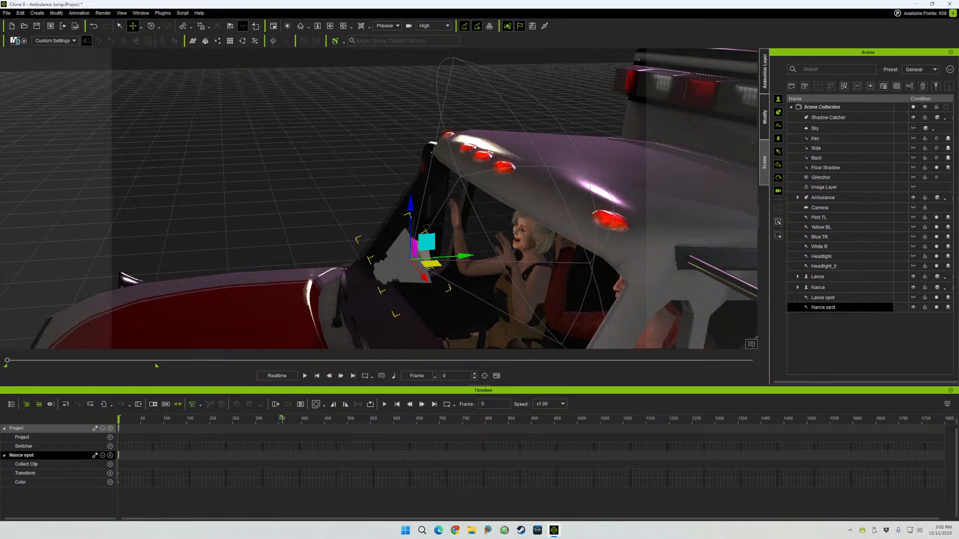
- Tilt the Nance spot light's beam downward and move the light farther forward from the woman
{"action": "key", "text": "e"}
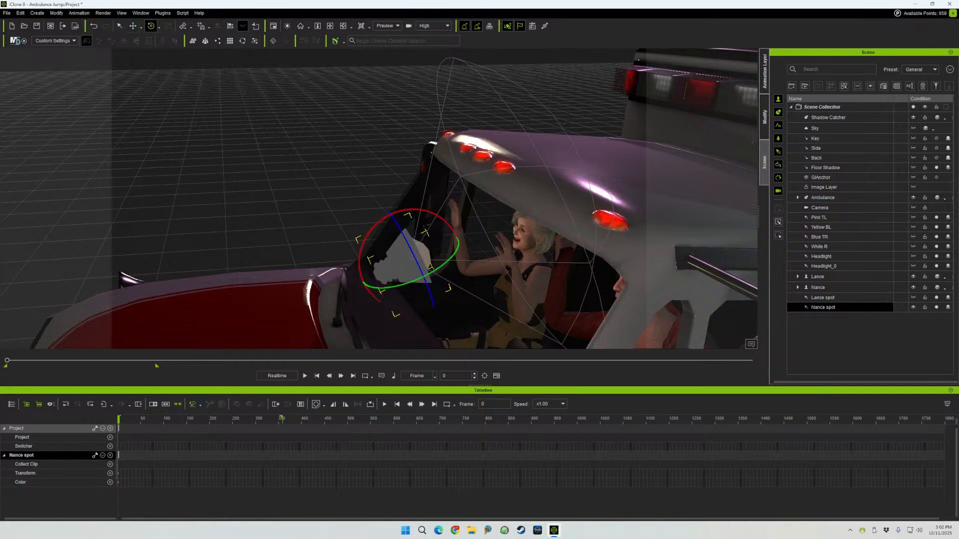
{"action": "left_click_drag", "start_coordinate": [414, 210], "coordinate": [432, 213]}
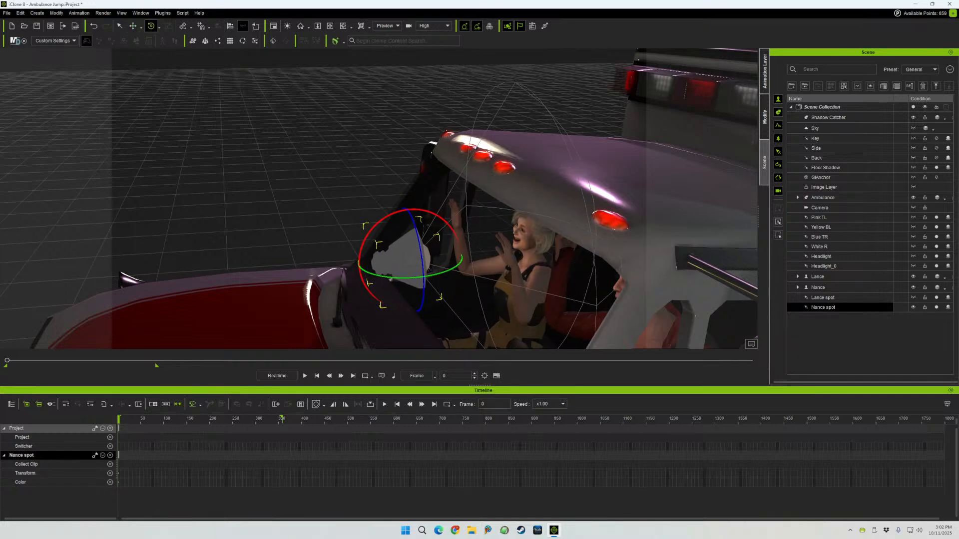
{"action": "key", "text": "w"}
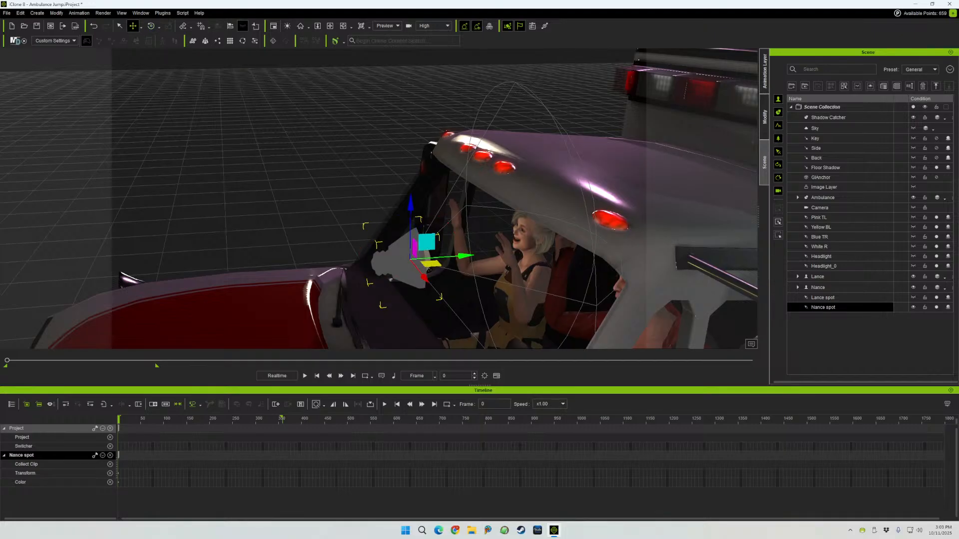
{"action": "left_click_drag", "start_coordinate": [457, 256], "coordinate": [433, 257]}
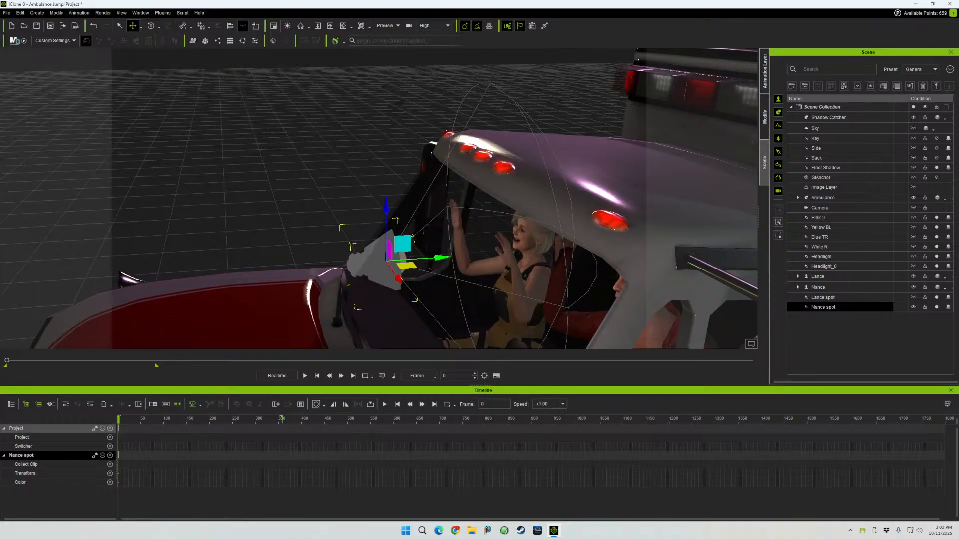
- Check the lit characters up close, switch to the scene camera view, and hide the Nance spot light object
{"action": "left_click", "coordinate": [822, 198]}
{"action": "left_click_drag", "start_coordinate": [383, 209], "coordinate": [493, 172], "text": "alt"}
{"action": "middle_click_drag", "start_coordinate": [493, 171], "coordinate": [42, 106], "text": "alt"}
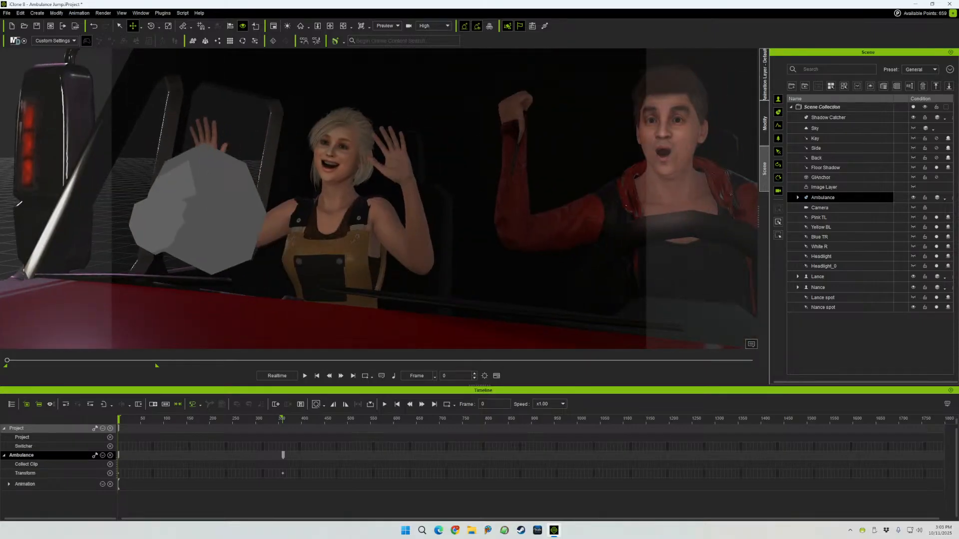
{"action": "left_click", "coordinate": [387, 26]}
{"action": "left_click", "coordinate": [382, 44]}
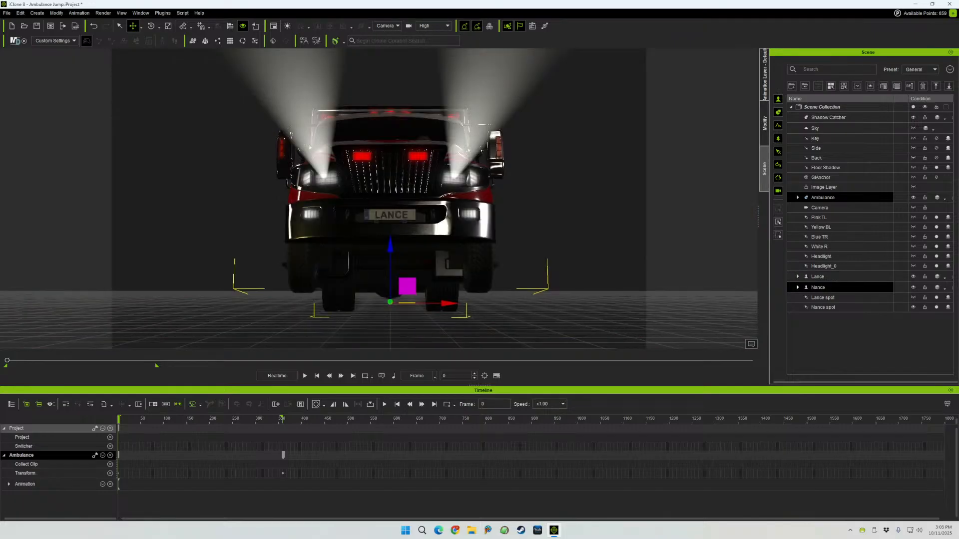
{"action": "double_click", "coordinate": [822, 307]}
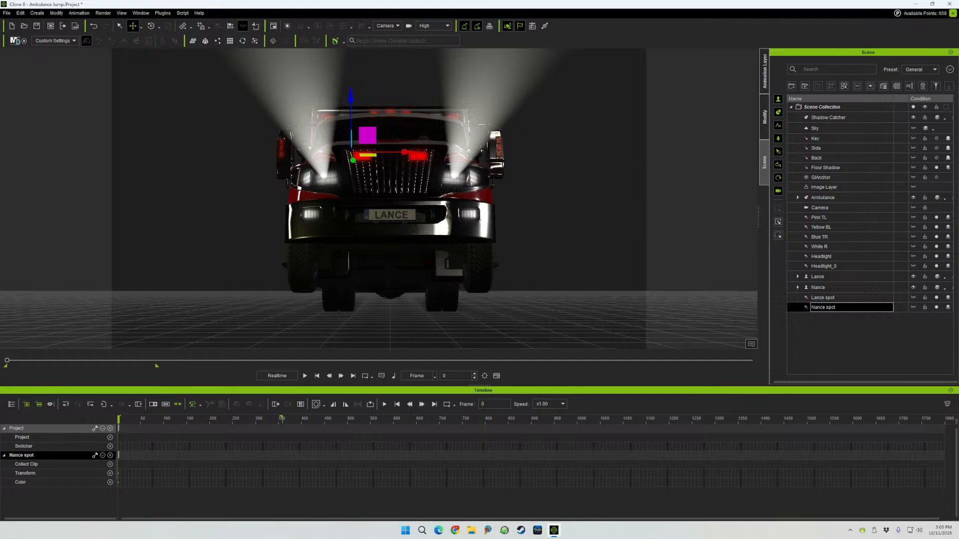
- Clear the selection and play the animation through the scene camera to check the adjusted cab lighting
{"action": "key", "text": "space"}
{"action": "key", "text": "space"}
{"action": "key", "text": "Escape"}
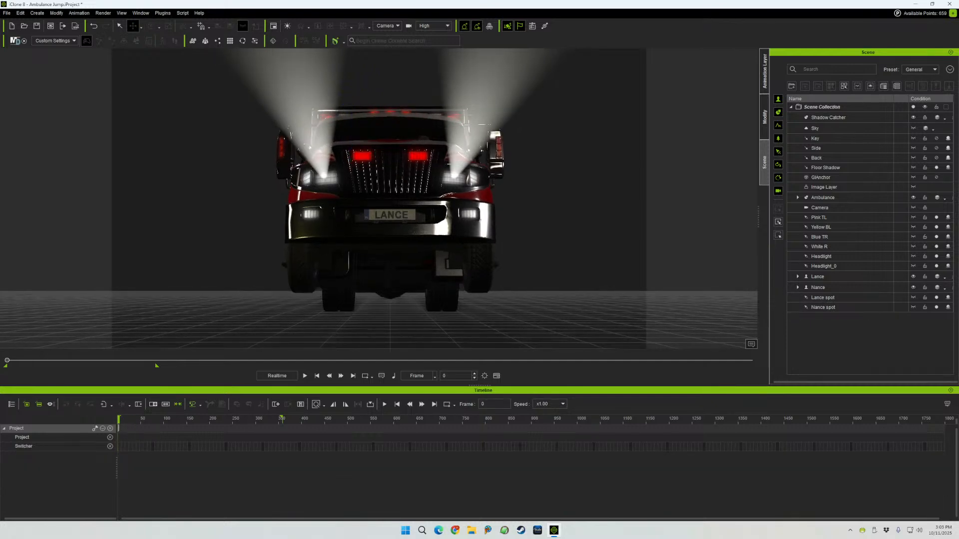
{"action": "key", "text": "space"}
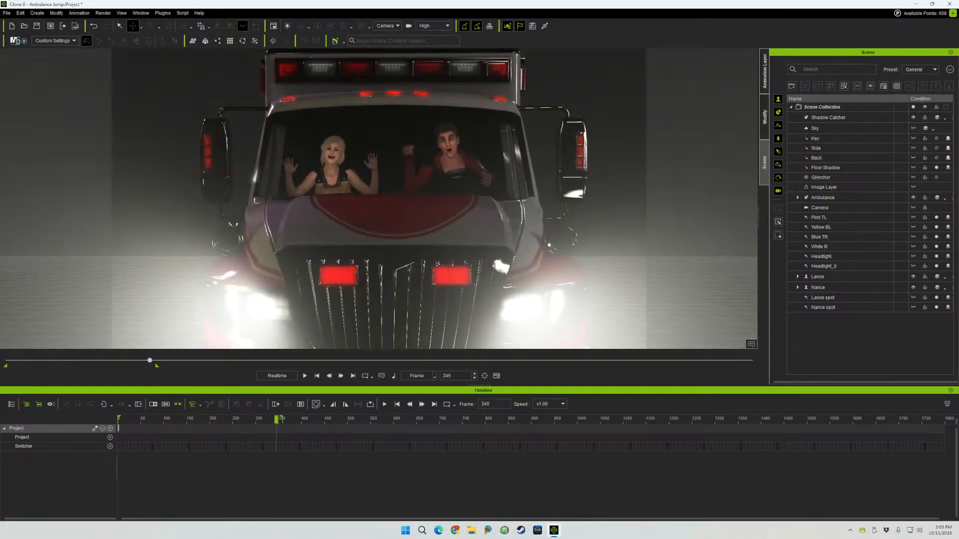
- Return the timeline to frame 0 and switch from the scene camera to the preview view
{"action": "left_click_drag", "start_coordinate": [184, 360], "coordinate": [7, 360]}
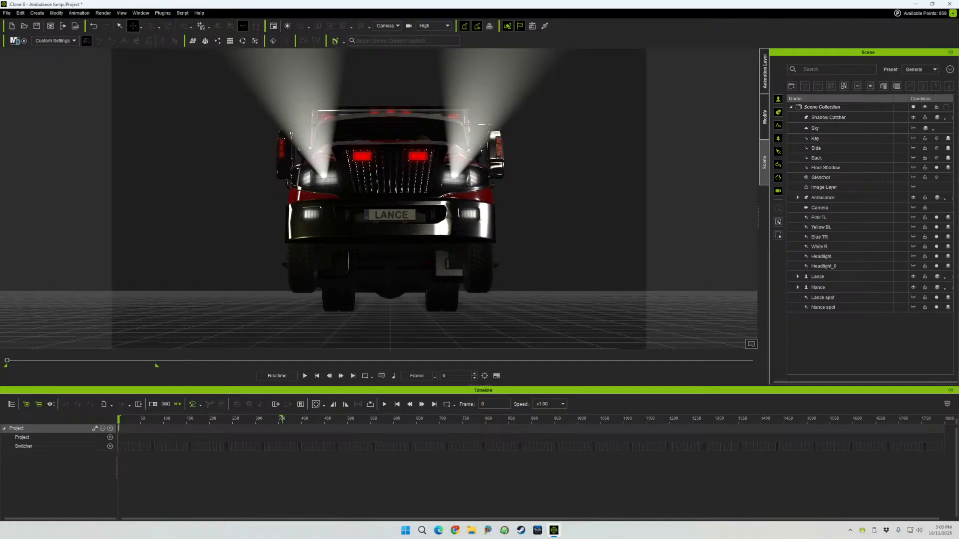
{"action": "left_click", "coordinate": [388, 25]}
{"action": "left_click", "coordinate": [386, 33]}
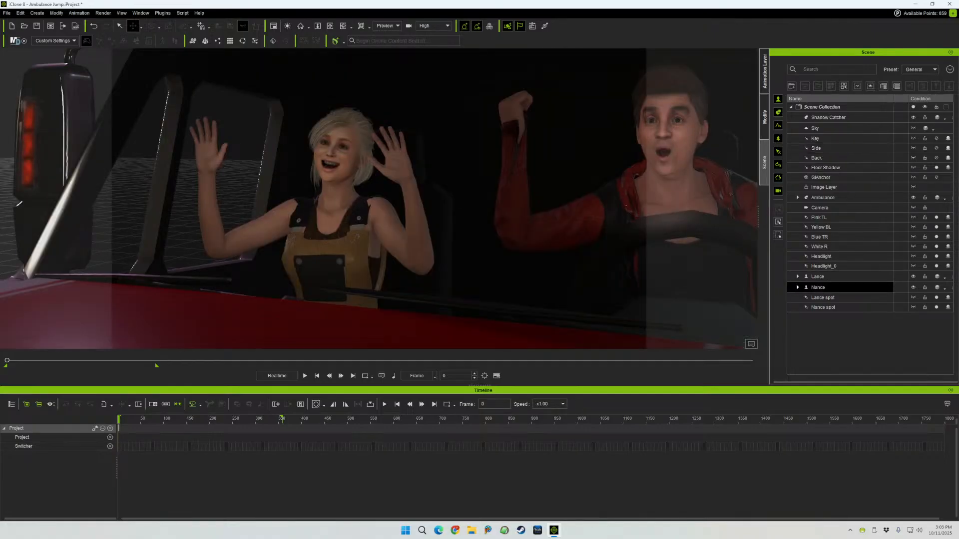
- Select the Nance spot light and set its intensity range to 88
{"action": "left_click", "coordinate": [818, 287]}
{"action": "left_click", "coordinate": [764, 123]}
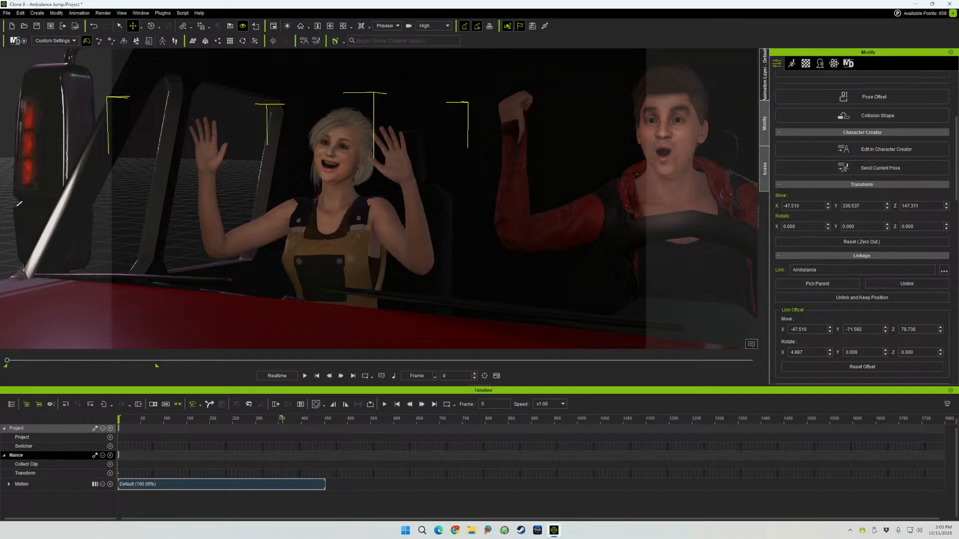
{"action": "left_click", "coordinate": [764, 169]}
{"action": "left_click", "coordinate": [823, 307]}
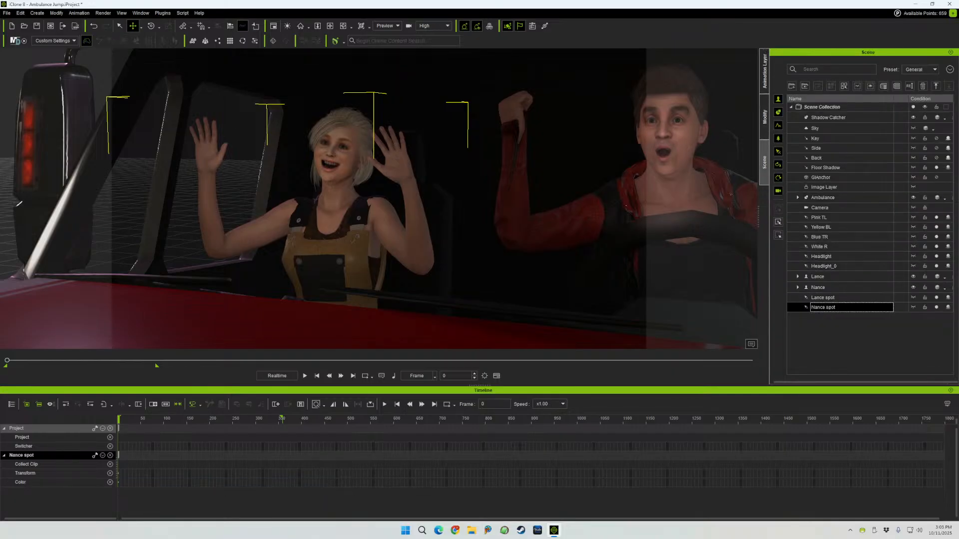
{"action": "left_click", "coordinate": [764, 117]}
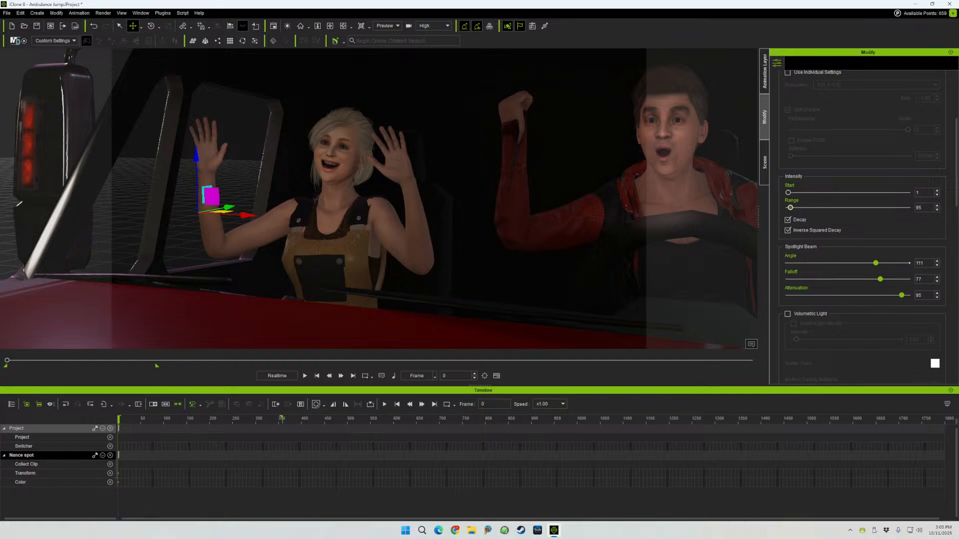
{"action": "left_click_drag", "start_coordinate": [790, 208], "coordinate": [790, 207]}
{"action": "double_click", "coordinate": [919, 207]}
{"action": "type", "text": "88"}
{"action": "key", "text": "Tab"}
{"action": "scroll", "coordinate": [862, 225], "scroll_direction": "up", "scroll_amount": 5}
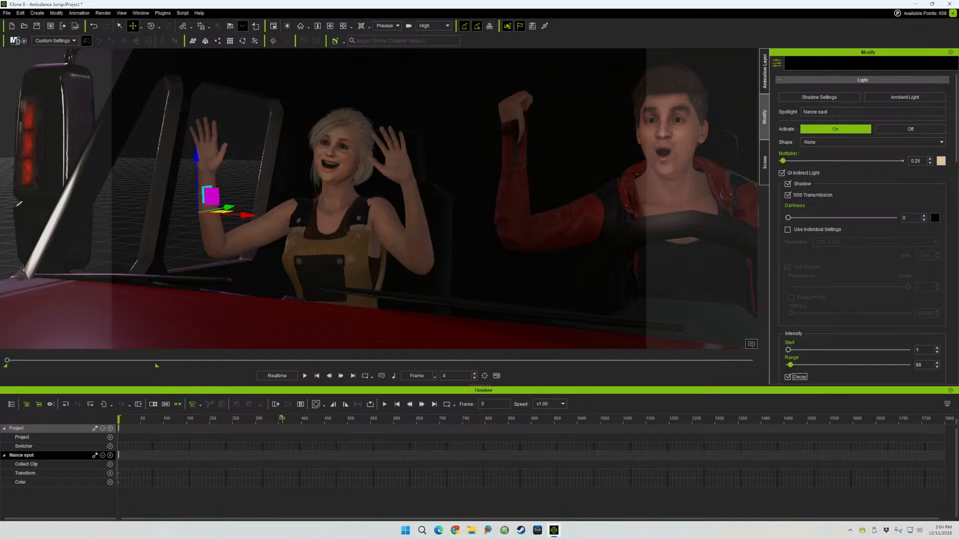
- Switch back to the scene camera view and play the animation to check the adjusted spot light
{"action": "left_click", "coordinate": [764, 162]}
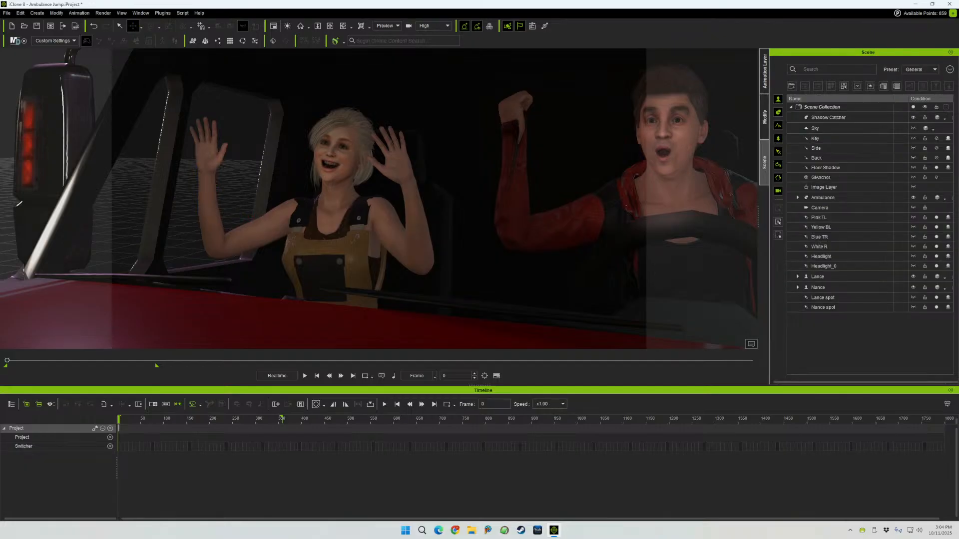
{"action": "left_click", "coordinate": [387, 26]}
{"action": "left_click", "coordinate": [387, 45]}
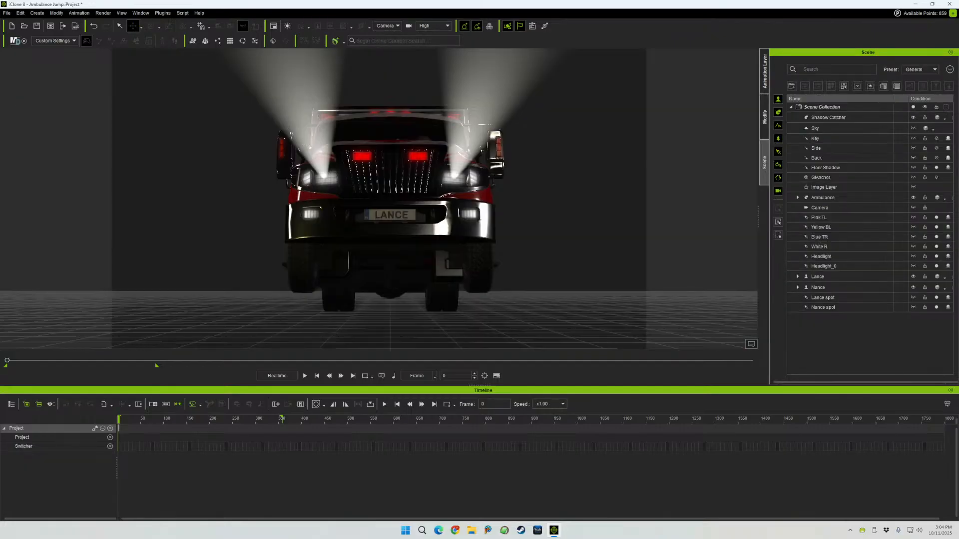
{"action": "key", "text": "space"}
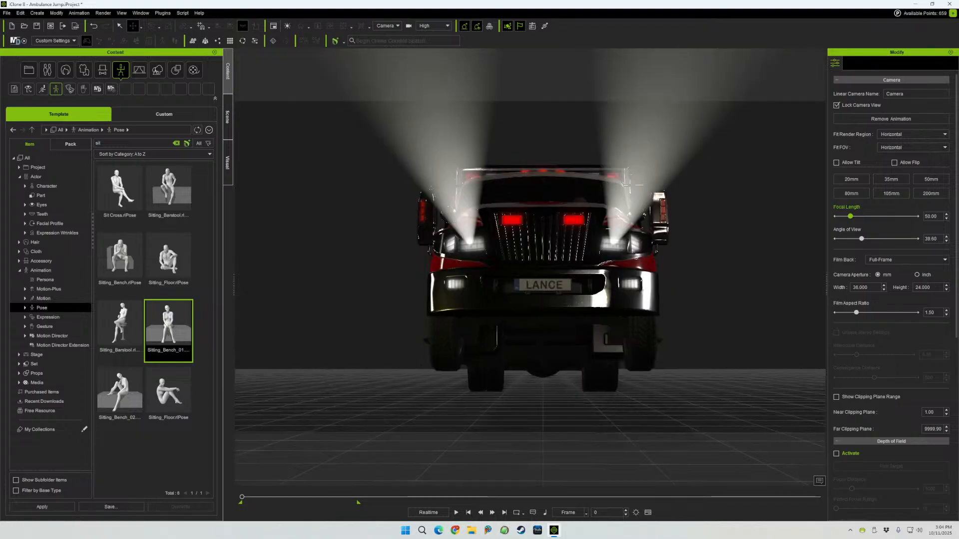
- Raise the image-based lighting strength to 6 and play the animation through the scene camera
{"action": "left_click", "coordinate": [228, 163]}
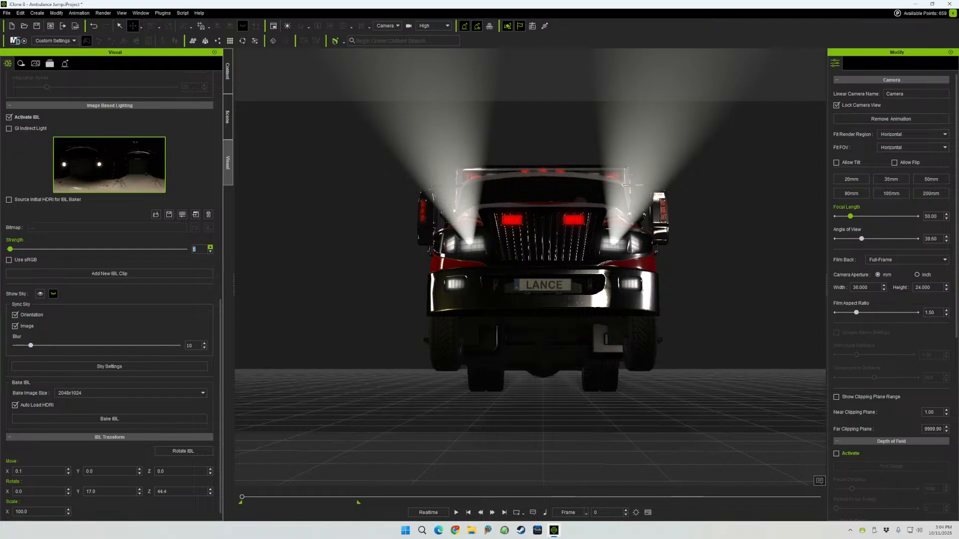
{"action": "left_click", "coordinate": [210, 247]}
{"action": "left_click", "coordinate": [210, 246]}
{"action": "key", "text": "space"}
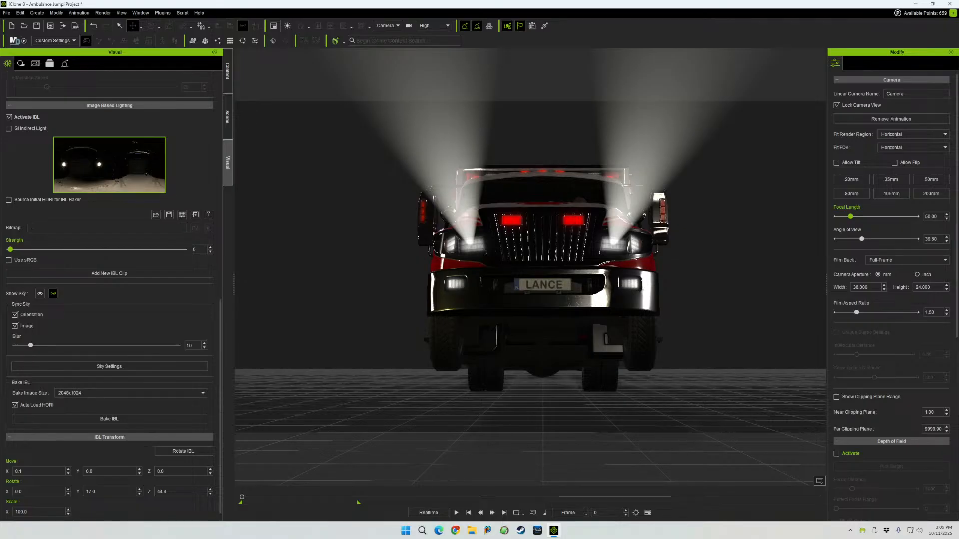
- Switch to the preview view, expand the Ambulance's parts in the scene list, and select Wheel_Front_Left
{"action": "left_click", "coordinate": [387, 26]}
{"action": "left_click", "coordinate": [387, 33]}
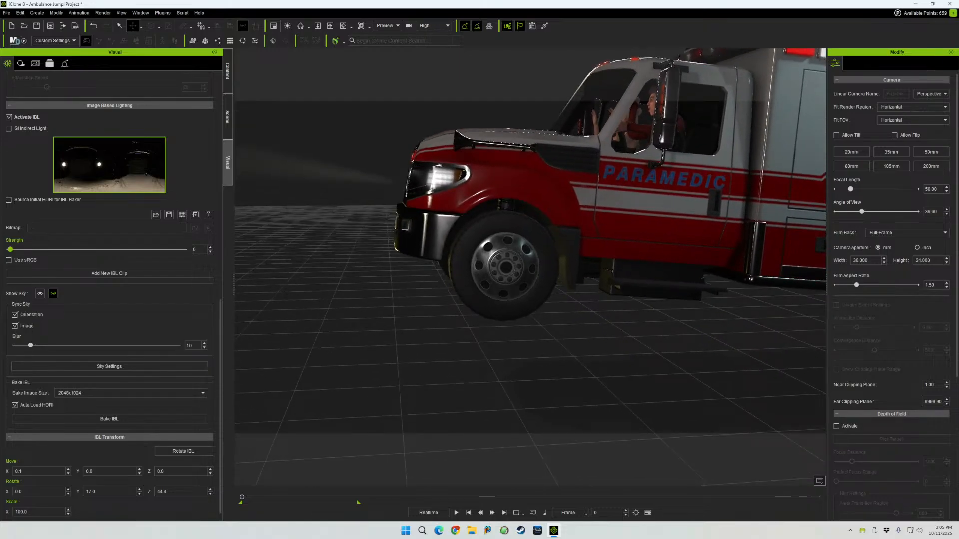
{"action": "left_click", "coordinate": [228, 117]}
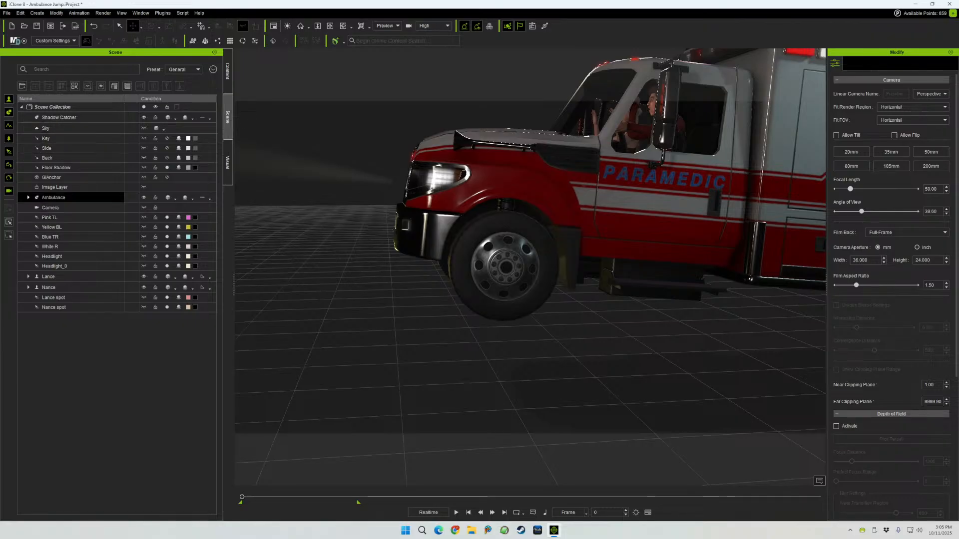
{"action": "left_click", "coordinate": [29, 197]}
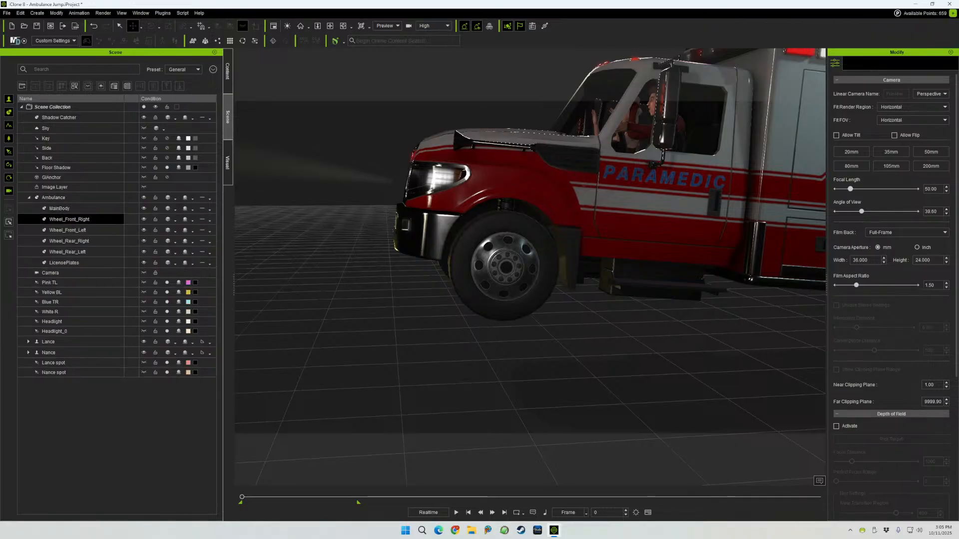
{"action": "left_click", "coordinate": [69, 219]}
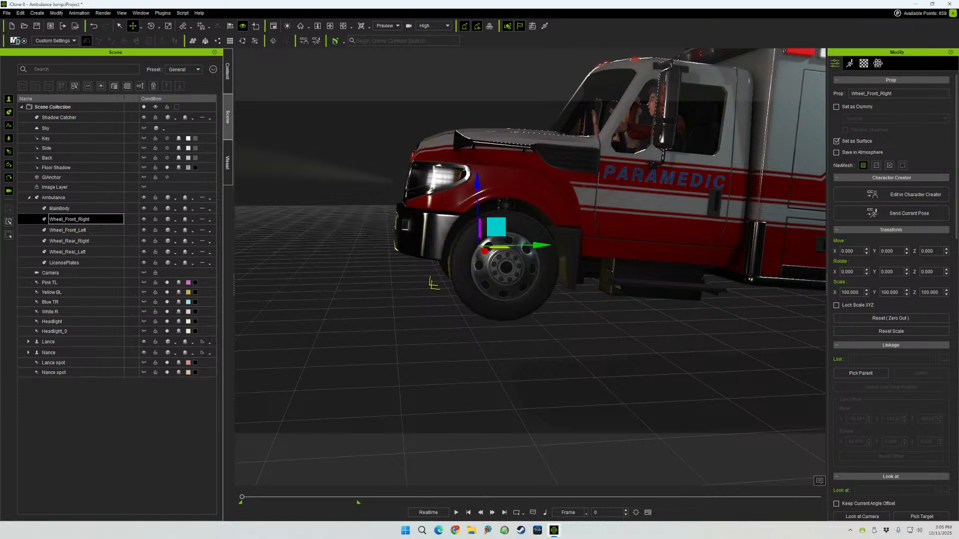
{"action": "left_click", "coordinate": [67, 229]}
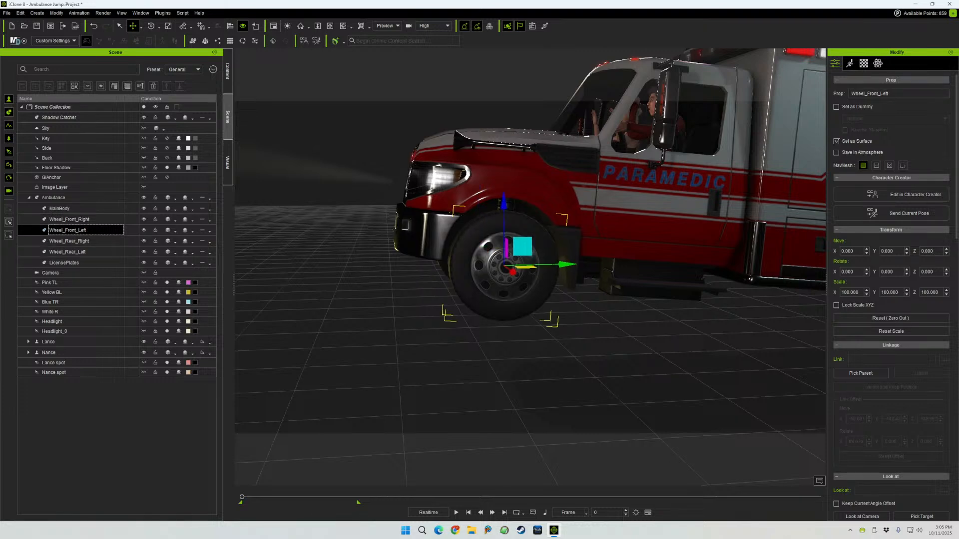
- Bring up the timeline and curve editor, test-rotate the front left wheel about X, and set its X rotation to 1
{"action": "left_click", "coordinate": [151, 25]}
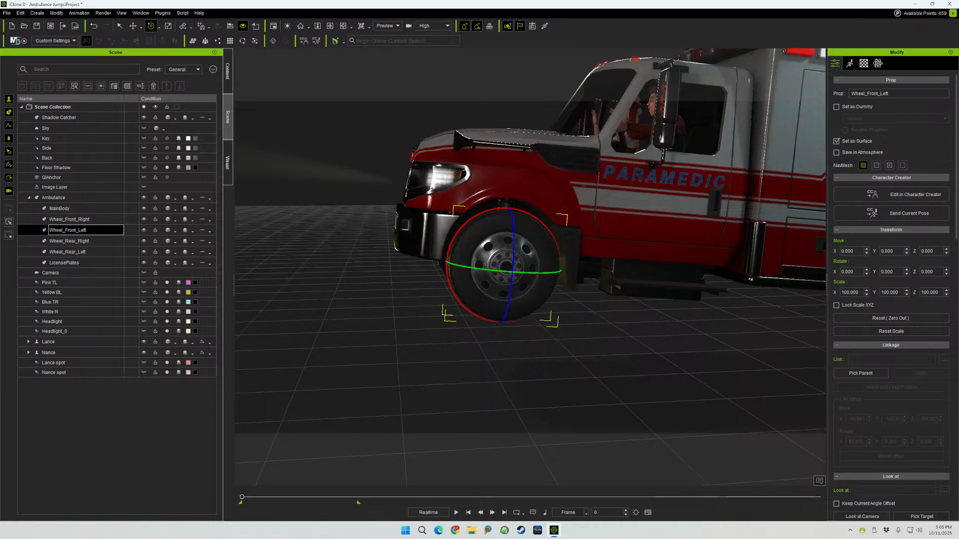
{"action": "key", "text": "ctrl+7"}
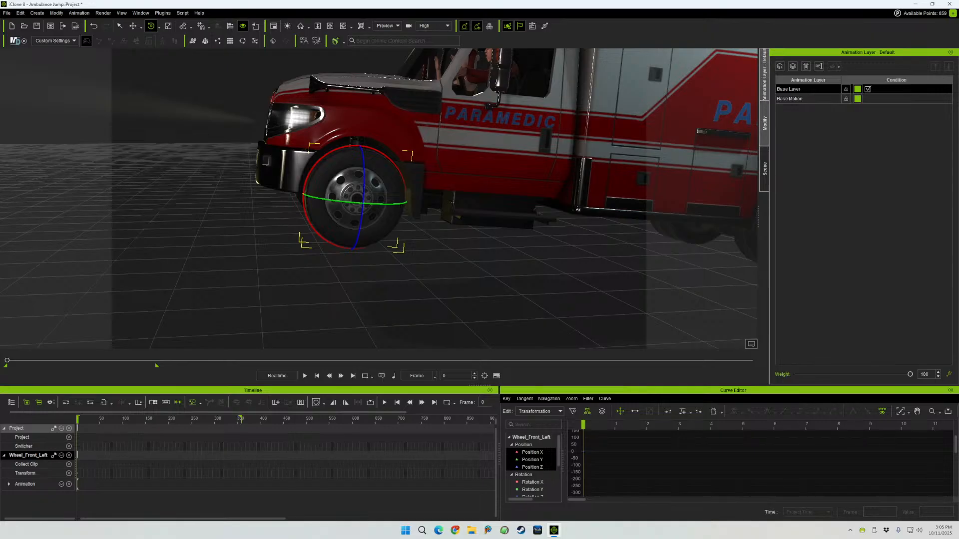
{"action": "left_click", "coordinate": [764, 123]}
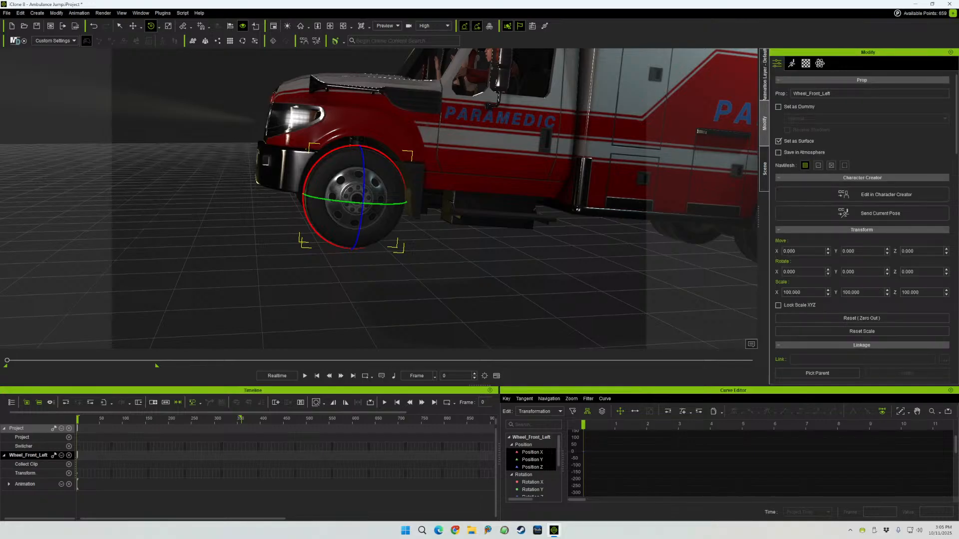
{"action": "left_click_drag", "start_coordinate": [320, 160], "coordinate": [315, 166]}
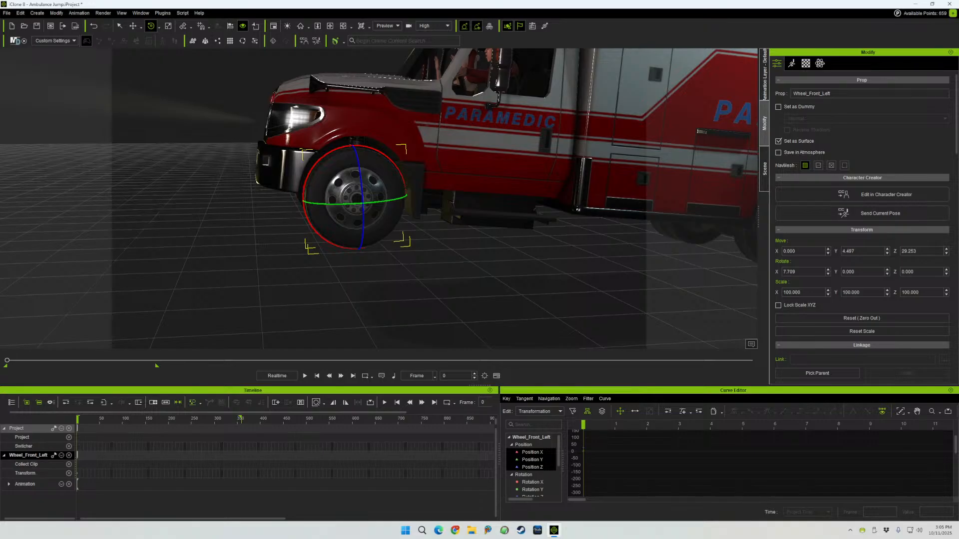
{"action": "double_click", "coordinate": [794, 272]}
{"action": "type", "text": "1"}
{"action": "key", "text": "Tab"}
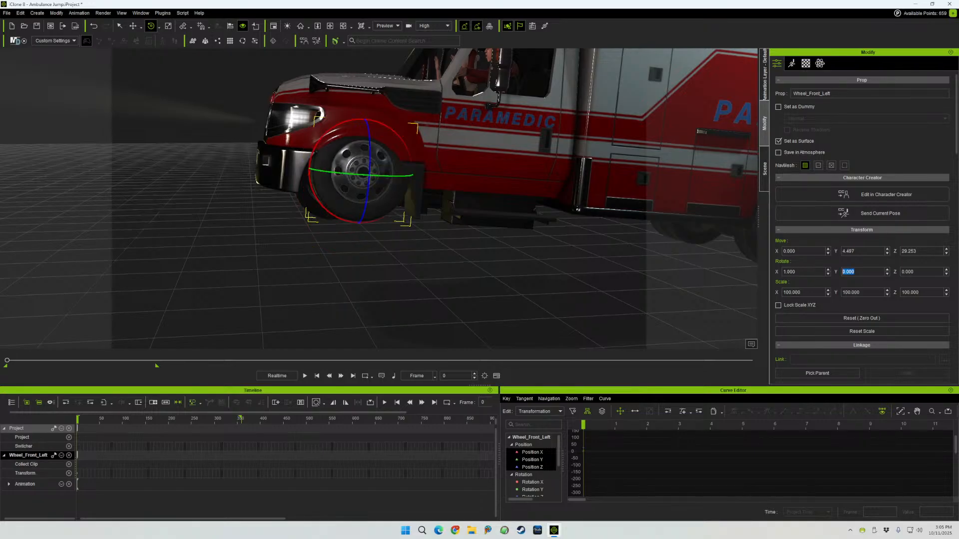
- Try an X rotation of 1 on Wheel_Front_Right
{"action": "left_click", "coordinate": [764, 169]}
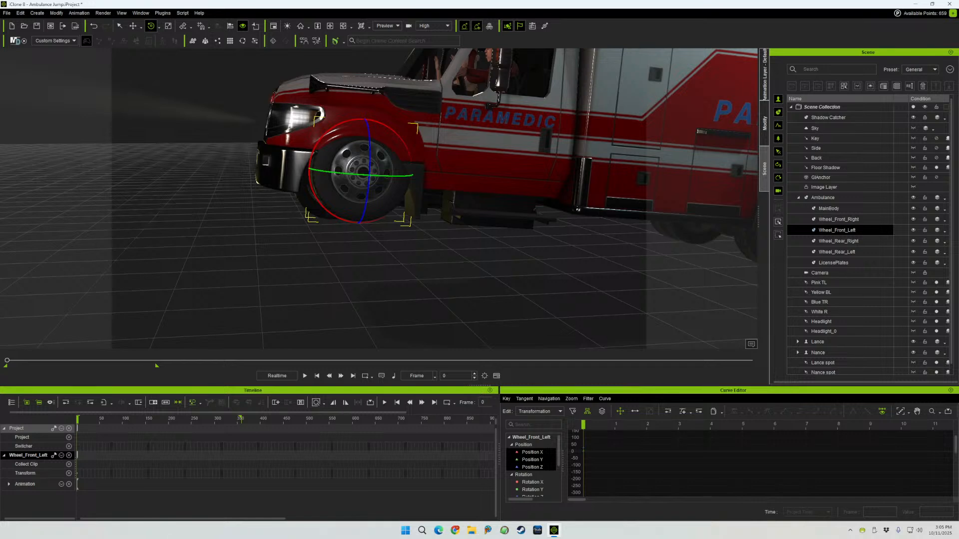
{"action": "left_click", "coordinate": [838, 219]}
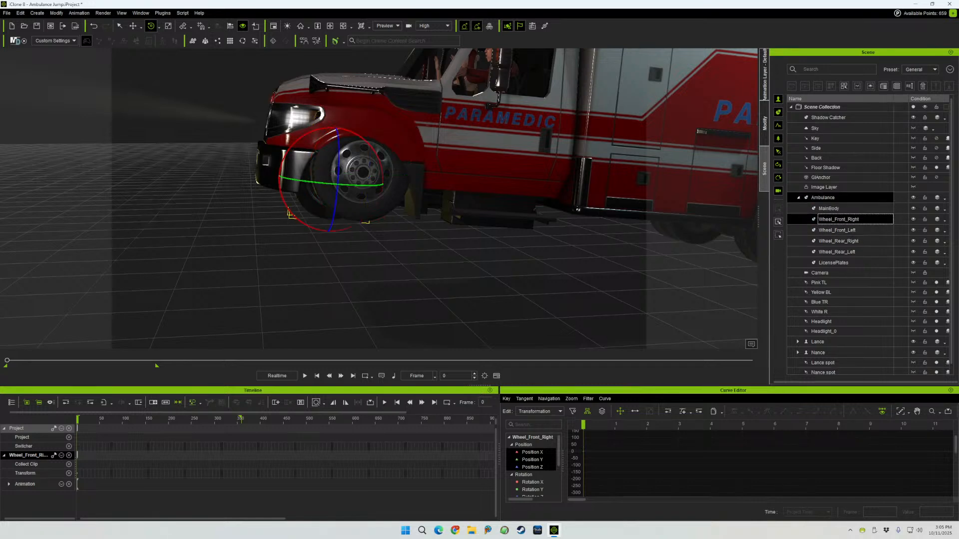
{"action": "left_click", "coordinate": [764, 123]}
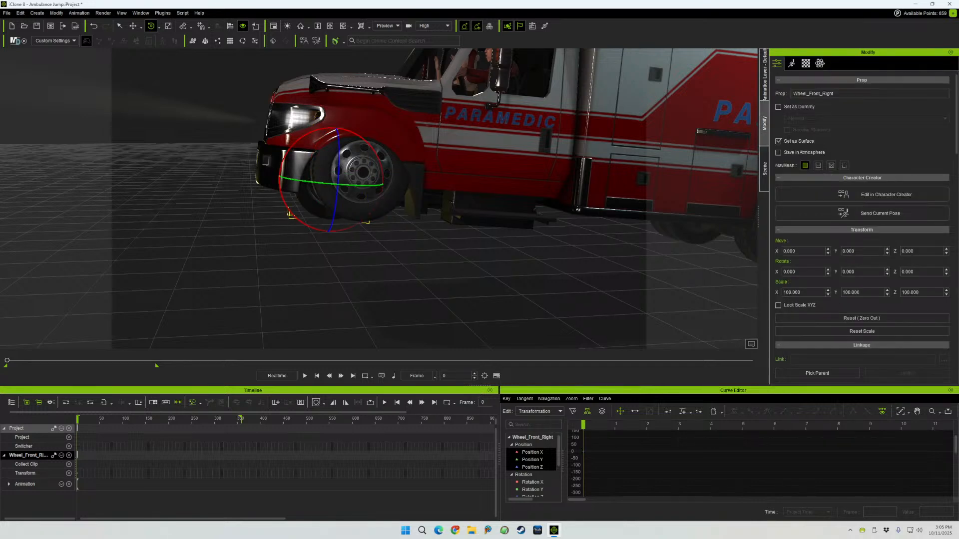
{"action": "double_click", "coordinate": [789, 272]}
{"action": "type", "text": "1"}
{"action": "key", "text": "Tab"}
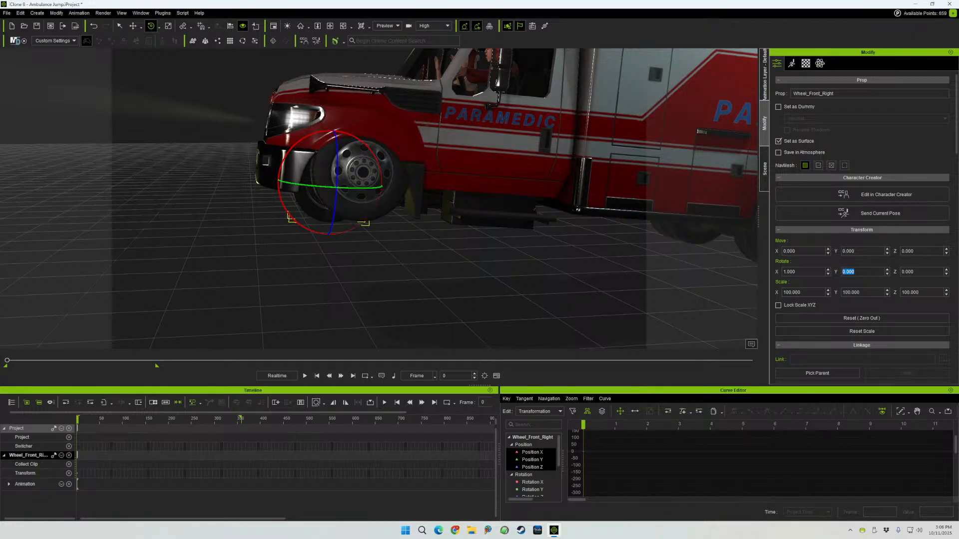
- Reset the front right wheel's X rotation to 0
{"action": "left_click", "coordinate": [795, 272]}
{"action": "type", "text": "0"}
{"action": "key", "text": "Tab"}
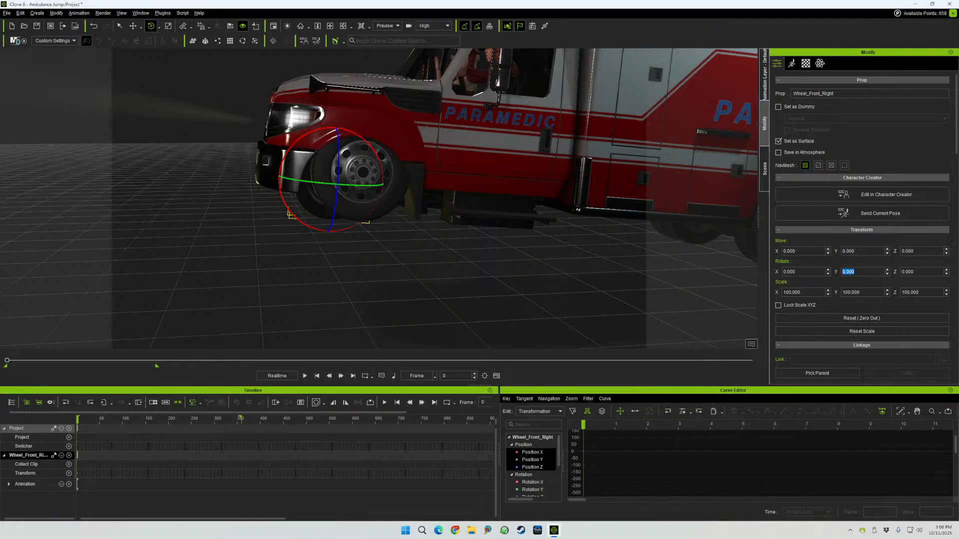
- Select Wheel_Front_Left again and set its X rotation to 0
{"action": "left_click_drag", "start_coordinate": [379, 260], "coordinate": [359, 272], "text": "alt"}
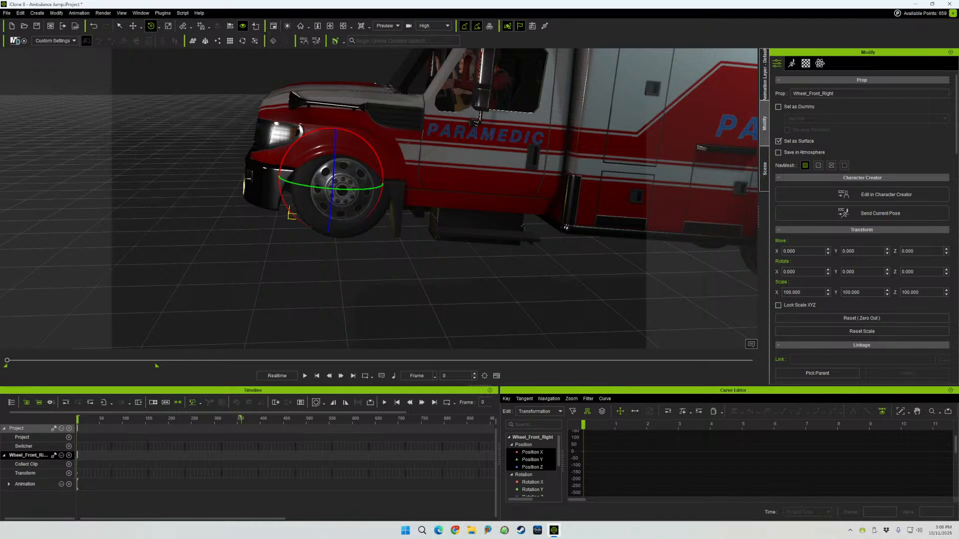
{"action": "left_click", "coordinate": [764, 170]}
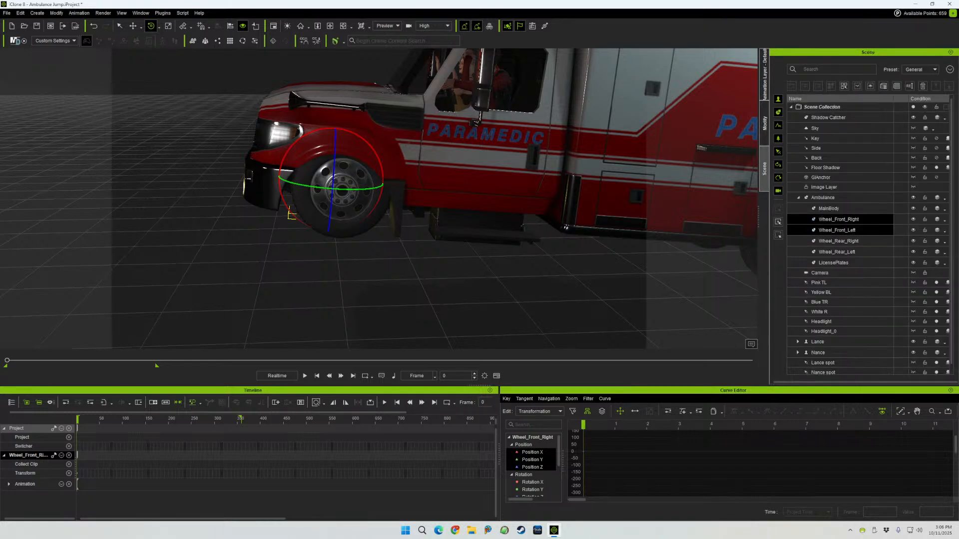
{"action": "left_click", "coordinate": [837, 230]}
{"action": "left_click", "coordinate": [764, 124]}
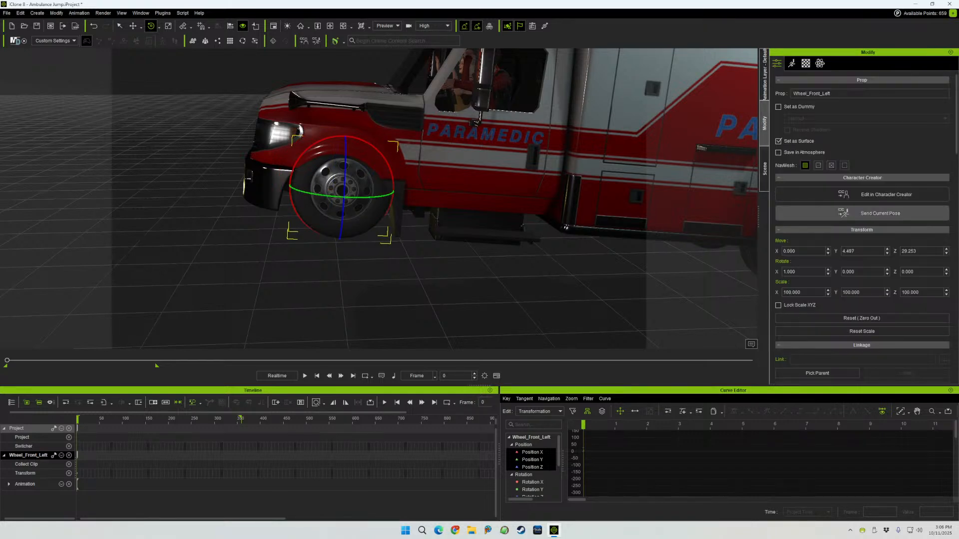
{"action": "double_click", "coordinate": [789, 272]}
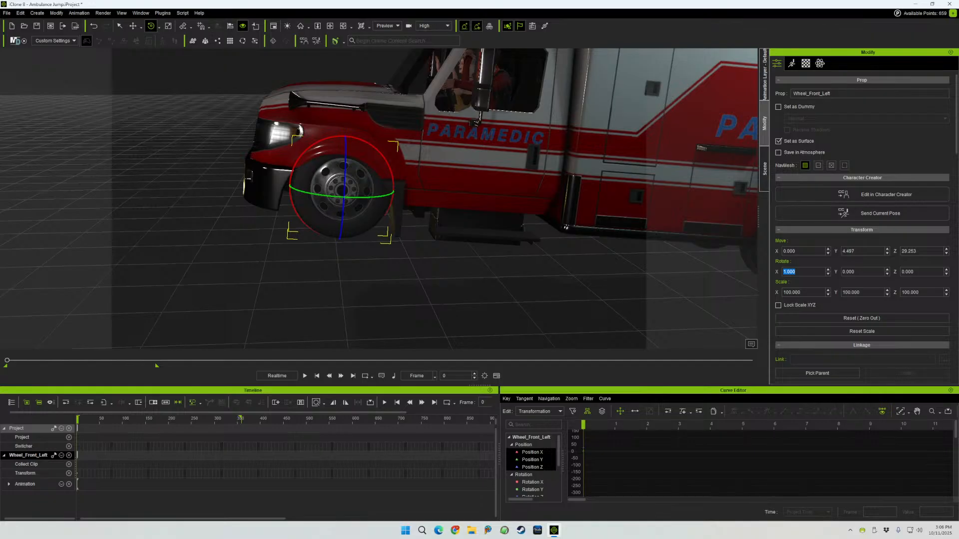
{"action": "type", "text": "0"}
{"action": "key", "text": "Tab"}
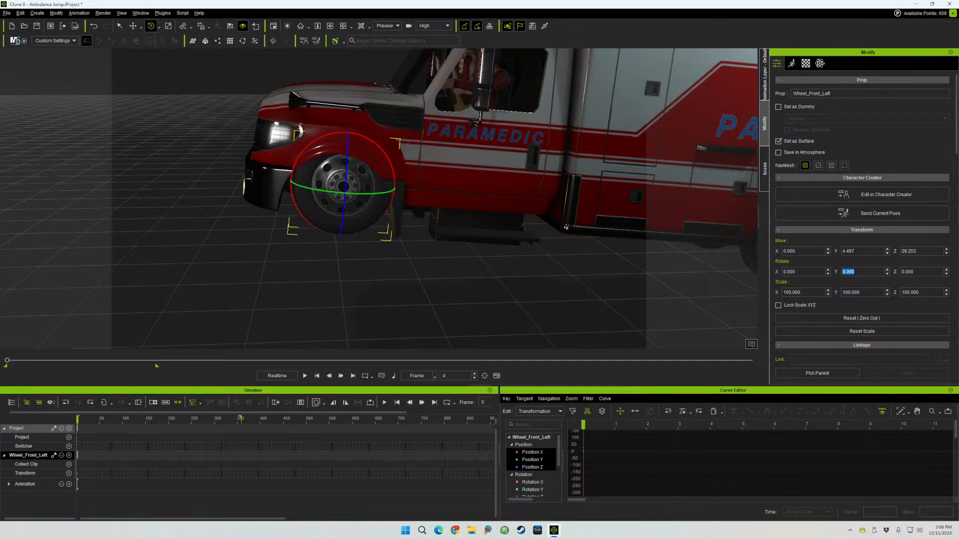
{"action": "right_click_drag", "start_coordinate": [343, 200], "coordinate": [355, 184], "text": "alt"}
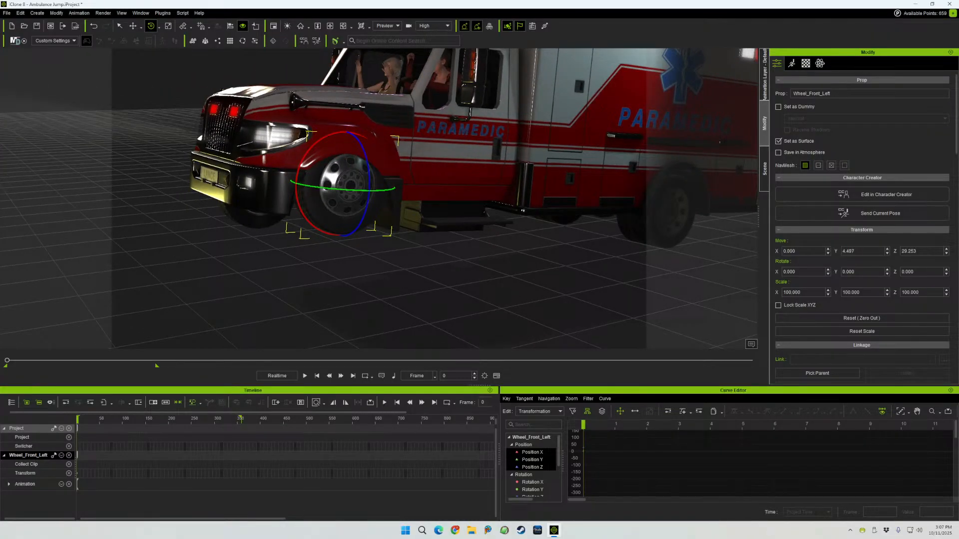
{"action": "key", "text": "alt+e"}
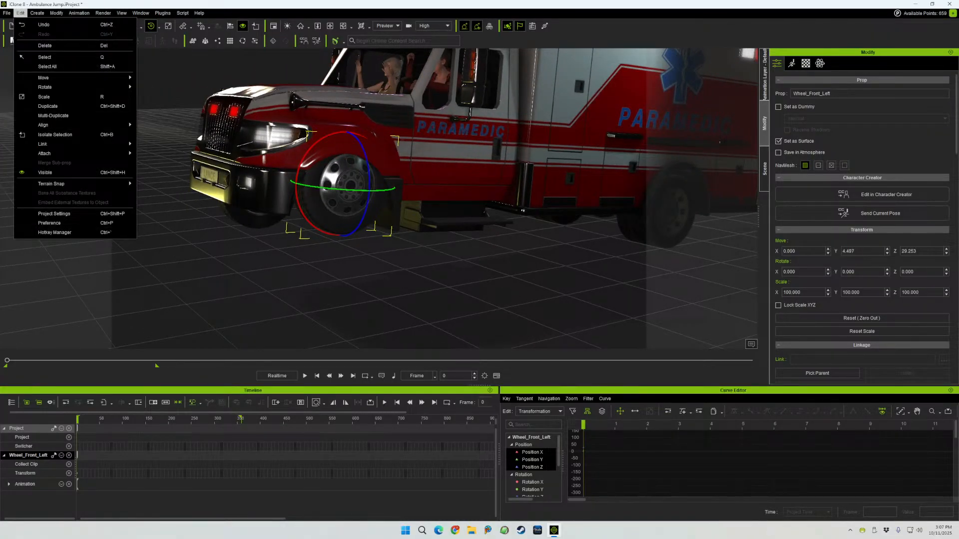
{"action": "key", "text": "Escape"}
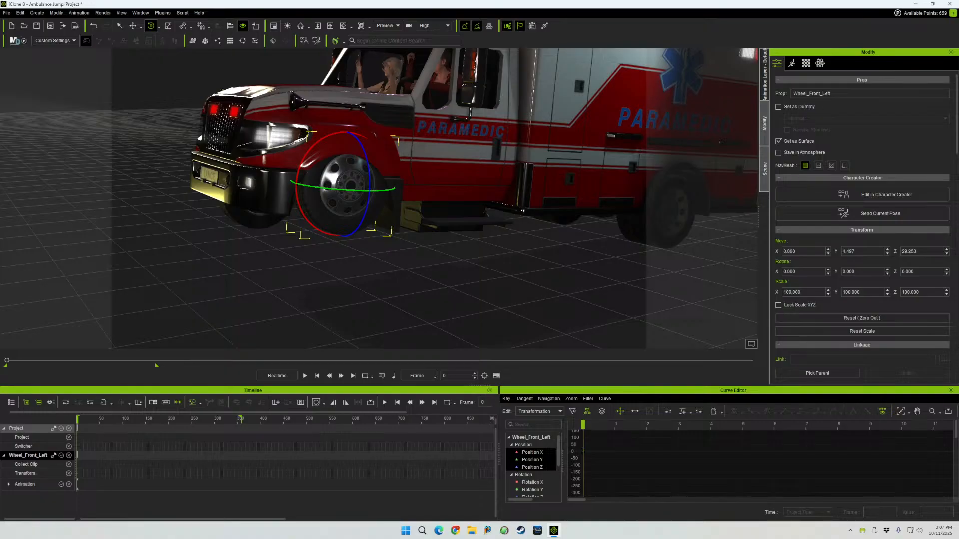
{"action": "right_click_drag", "start_coordinate": [379, 210], "coordinate": [329, 194]}
{"action": "middle_click_drag", "start_coordinate": [330, 194], "coordinate": [310, 288]}
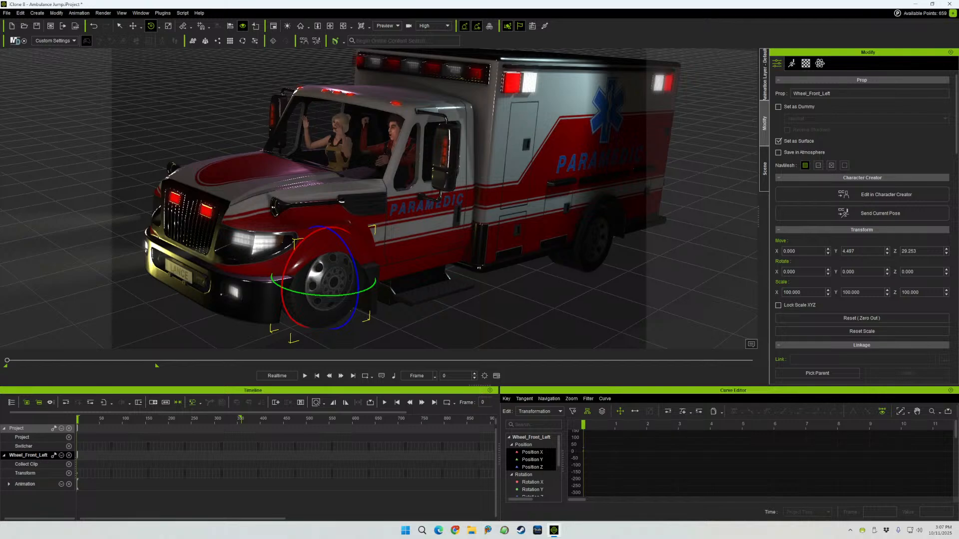
- Undo the last two X rotation changes on Wheel_Front_Left and save the project
{"action": "scroll", "coordinate": [378, 199], "scroll_direction": "down", "scroll_amount": 5}
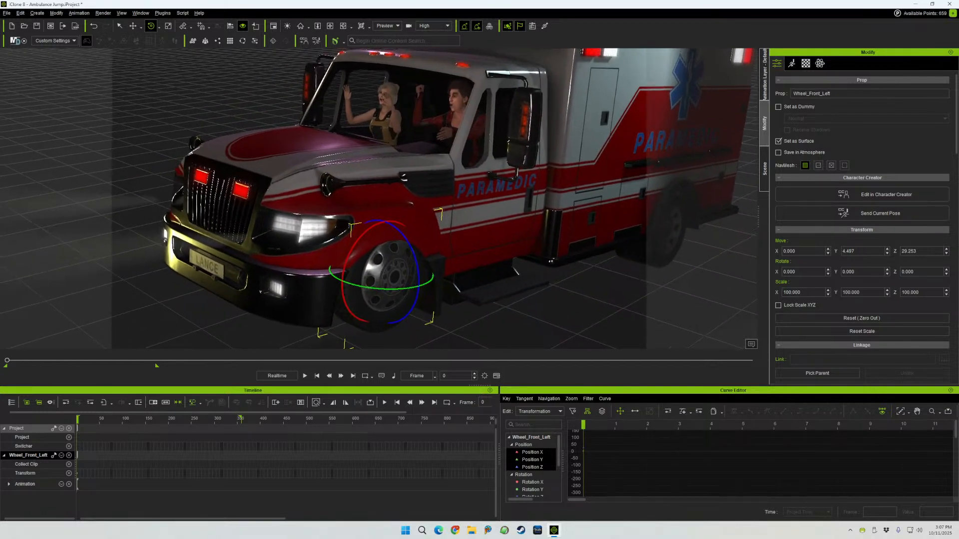
{"action": "key", "text": "ctrl+z"}
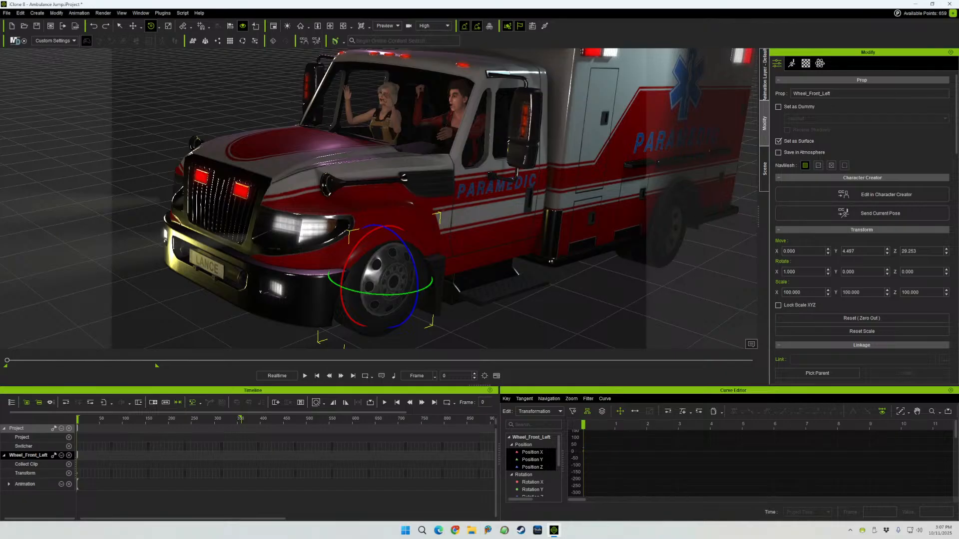
{"action": "key", "text": "ctrl+z"}
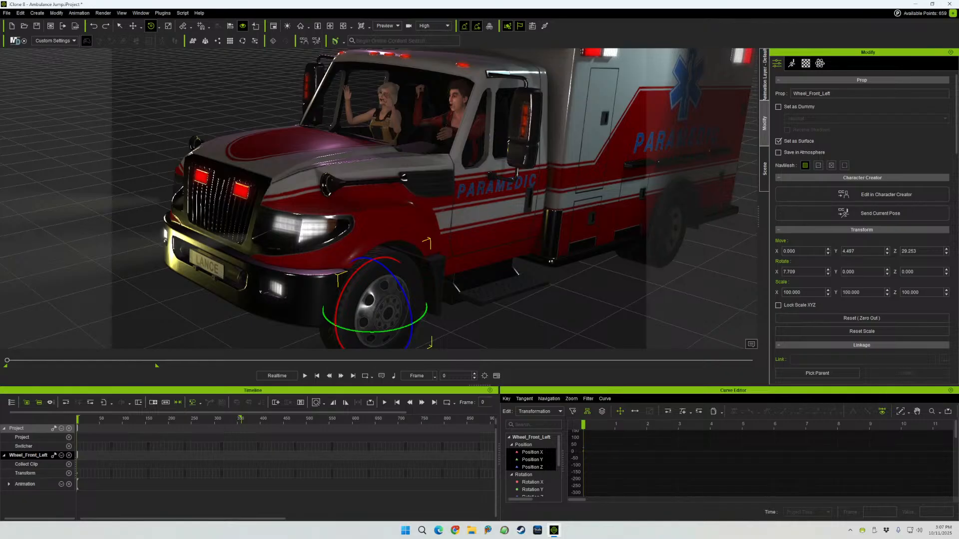
{"action": "right_click_drag", "start_coordinate": [350, 200], "coordinate": [544, 197]}
{"action": "middle_click_drag", "start_coordinate": [404, 287], "coordinate": [506, 223]}
{"action": "right_click_drag", "start_coordinate": [506, 224], "coordinate": [350, 234]}
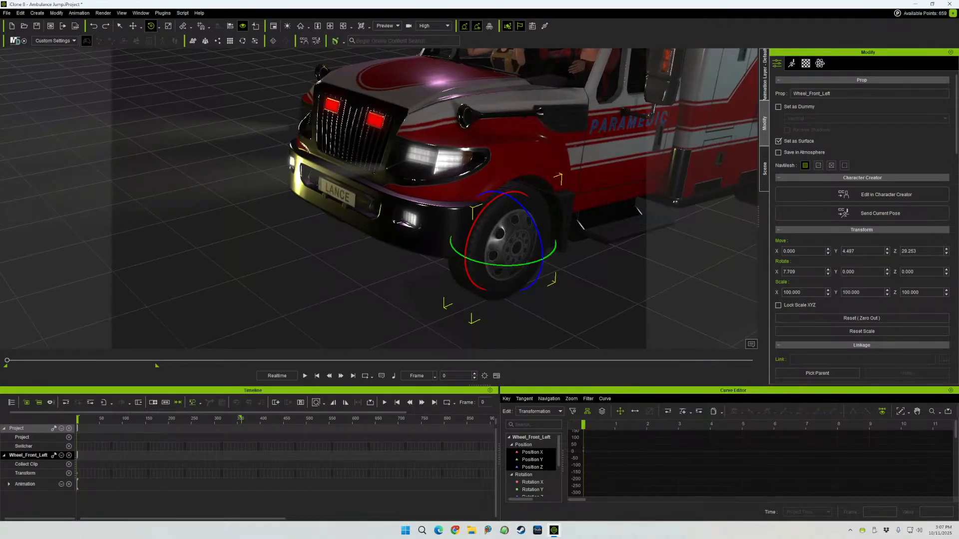
{"action": "key", "text": "ctrl+s"}
- Examine the front left wheel's attachment, pivot and transform settings, and view its Move gizmo against the hub centre from the side
{"action": "scroll", "coordinate": [862, 197], "scroll_direction": "down", "scroll_amount": 10}
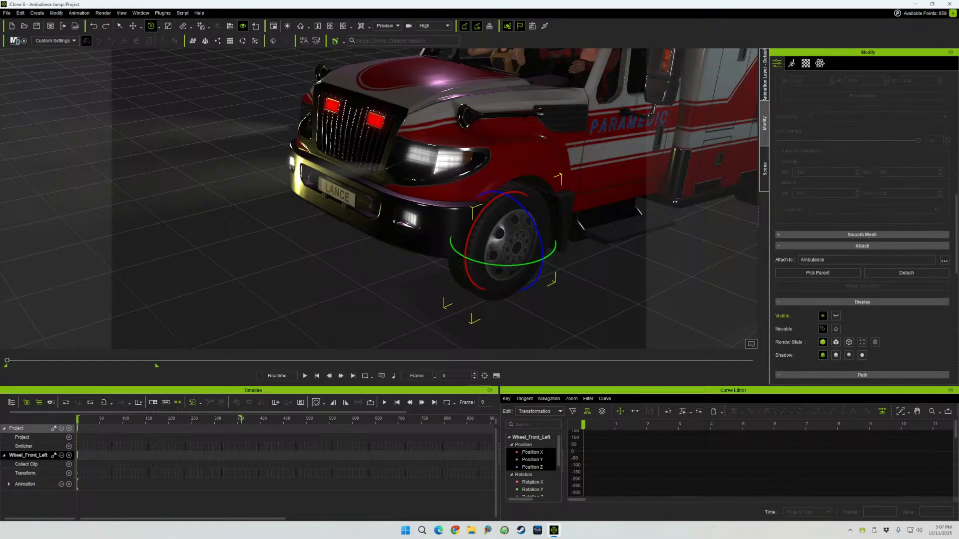
{"action": "scroll", "coordinate": [863, 197], "scroll_direction": "up", "scroll_amount": 10}
{"action": "scroll", "coordinate": [863, 197], "scroll_direction": "down", "scroll_amount": 3}
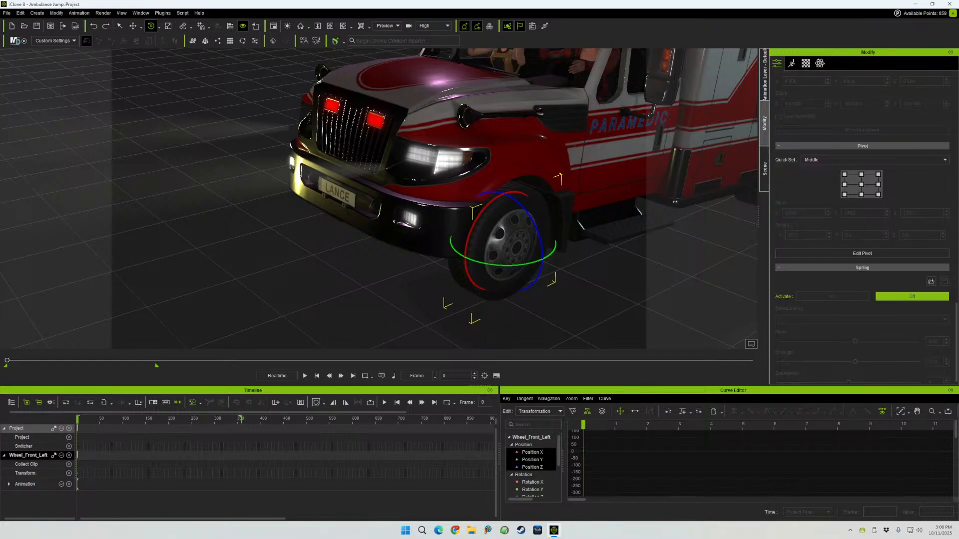
{"action": "key", "text": "w"}
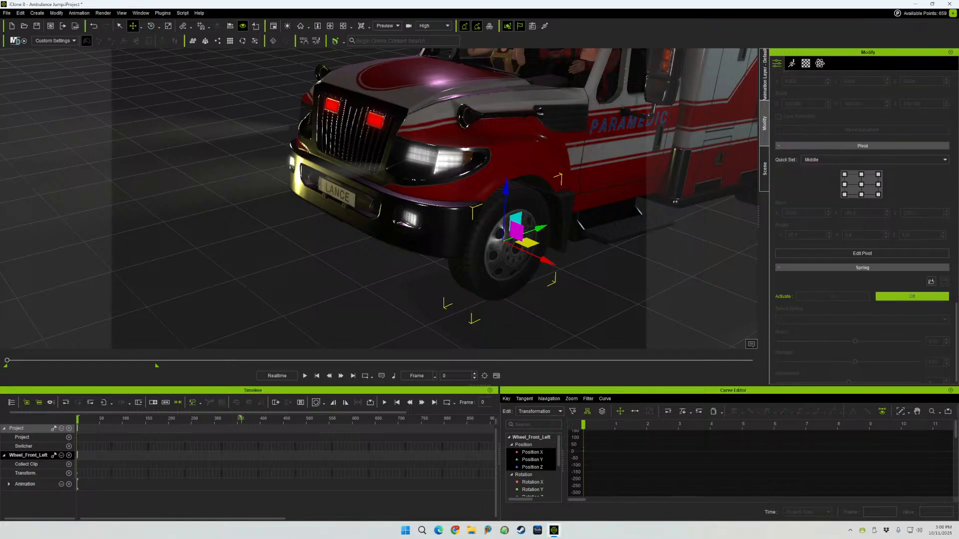
{"action": "right_click_drag", "start_coordinate": [380, 209], "coordinate": [252, 172]}
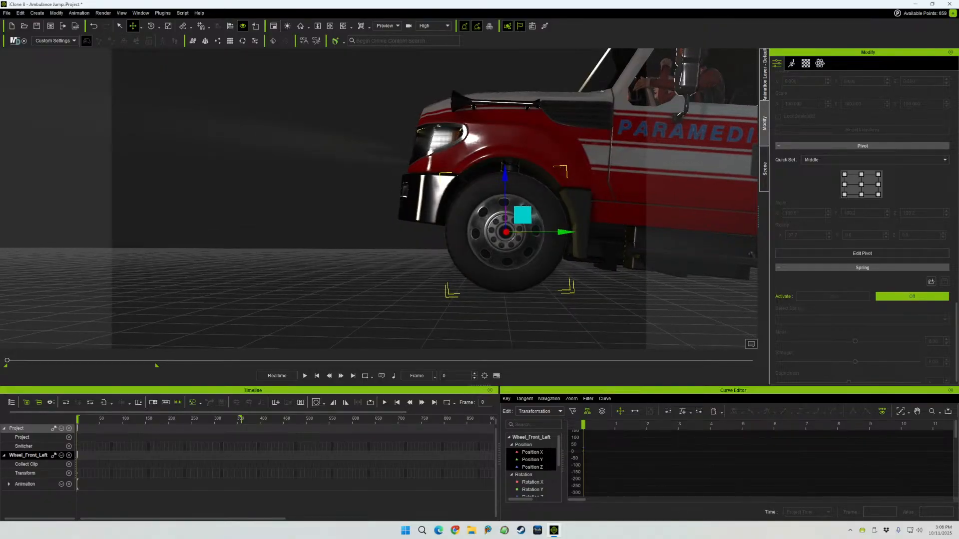
{"action": "scroll", "coordinate": [380, 199], "scroll_direction": "up", "scroll_amount": 4}
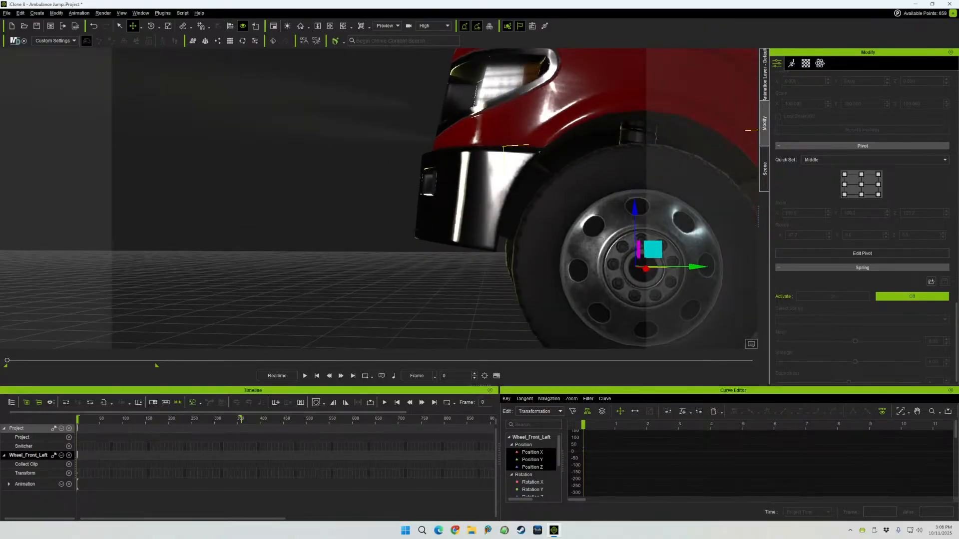
{"action": "middle_click_drag", "start_coordinate": [635, 267], "coordinate": [458, 223]}
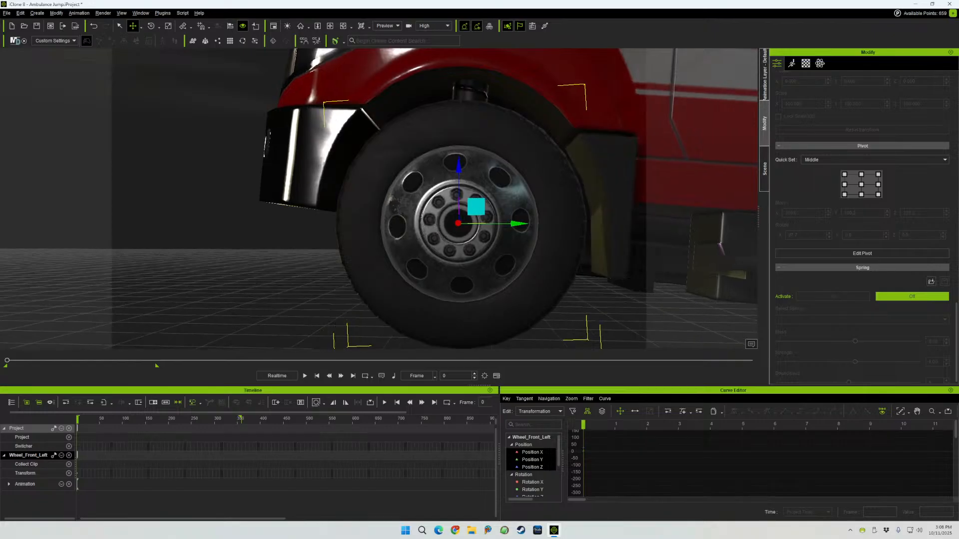
{"action": "mouse_move", "coordinate": [459, 223]}
{"action": "right_mouse_down"}
{"action": "mouse_move", "coordinate": [638, 235]}
{"action": "mouse_move", "coordinate": [453, 224]}
{"action": "right_mouse_up"}
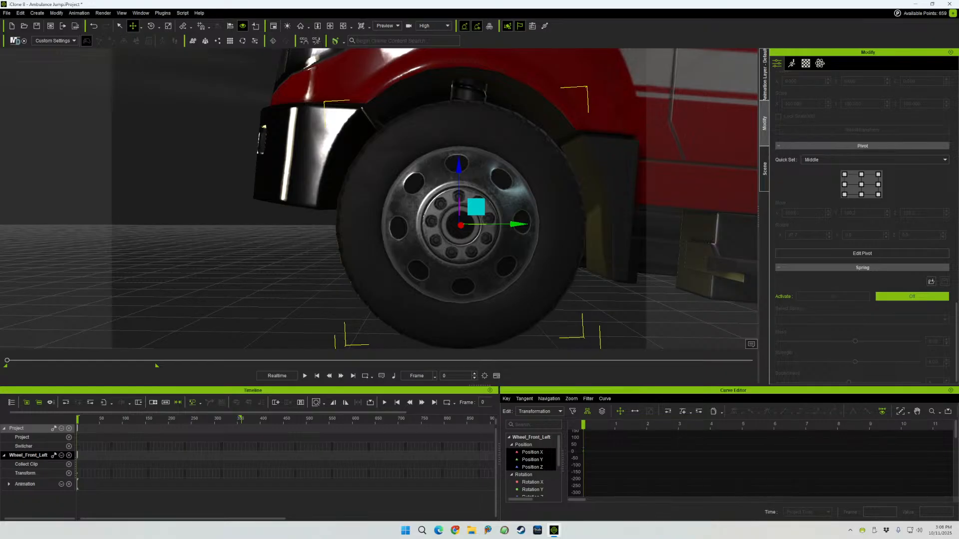
{"action": "scroll", "coordinate": [862, 225], "scroll_direction": "up", "scroll_amount": 15}
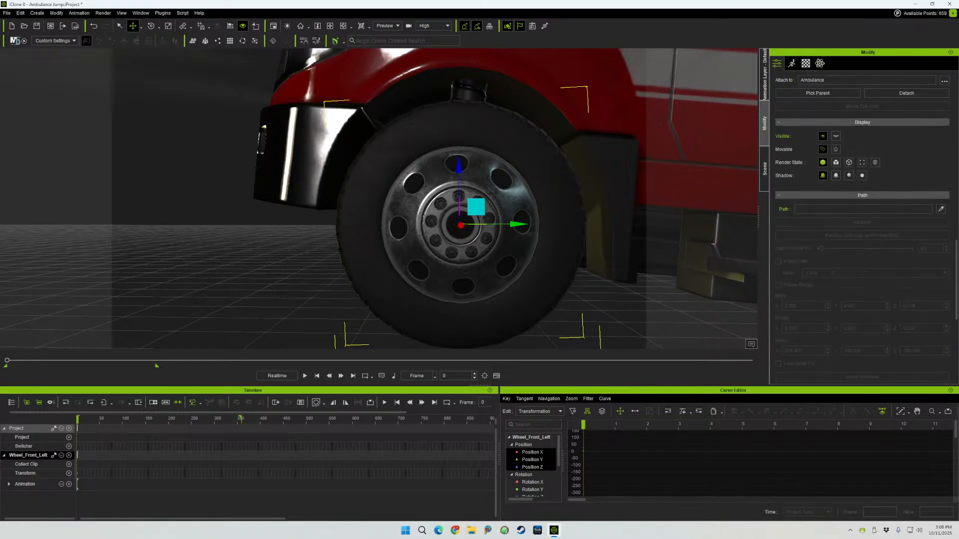
{"action": "scroll", "coordinate": [862, 225], "scroll_direction": "up", "scroll_amount": 5}
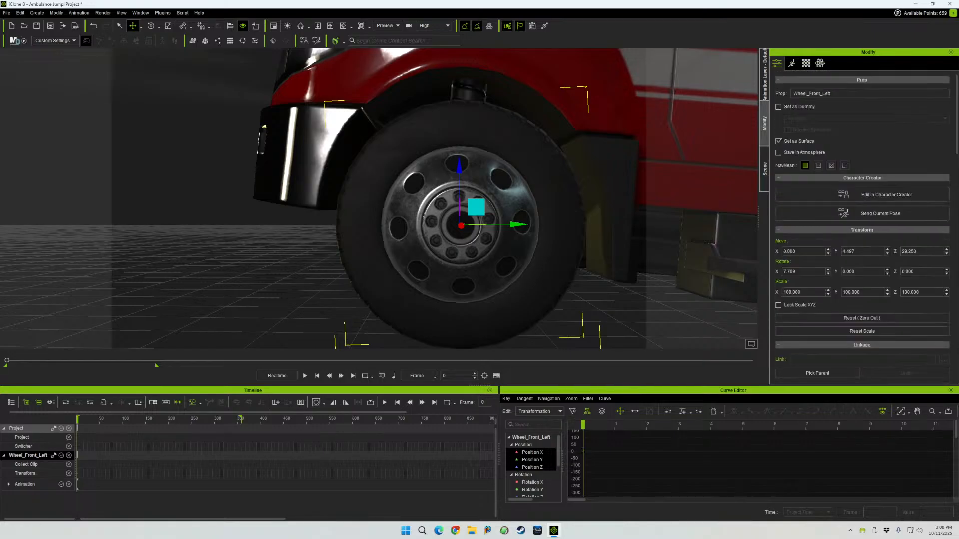
{"action": "scroll", "coordinate": [862, 225], "scroll_direction": "down", "scroll_amount": 3}
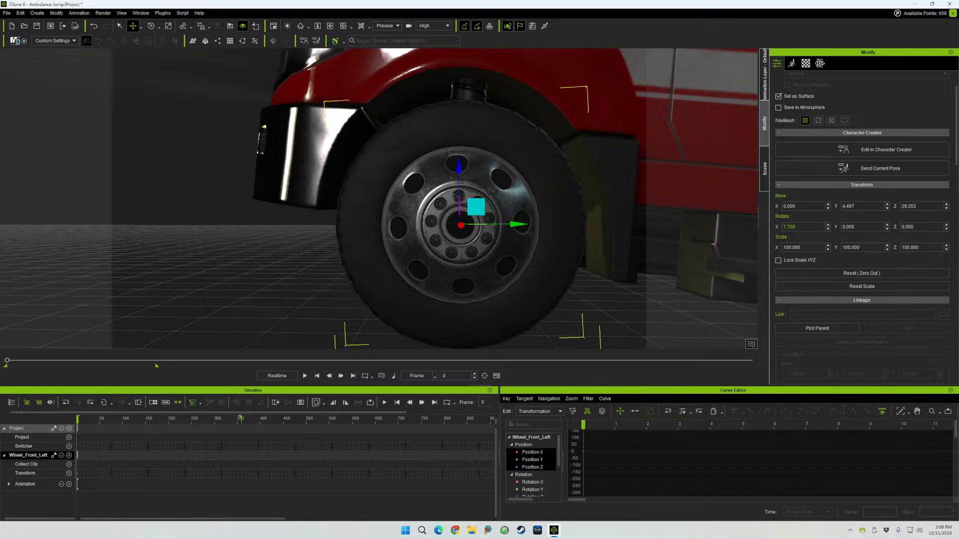
- Check the transform values of Wheel_Front_Right, and select only Wheel_Front_Left
{"action": "left_click", "coordinate": [764, 169]}
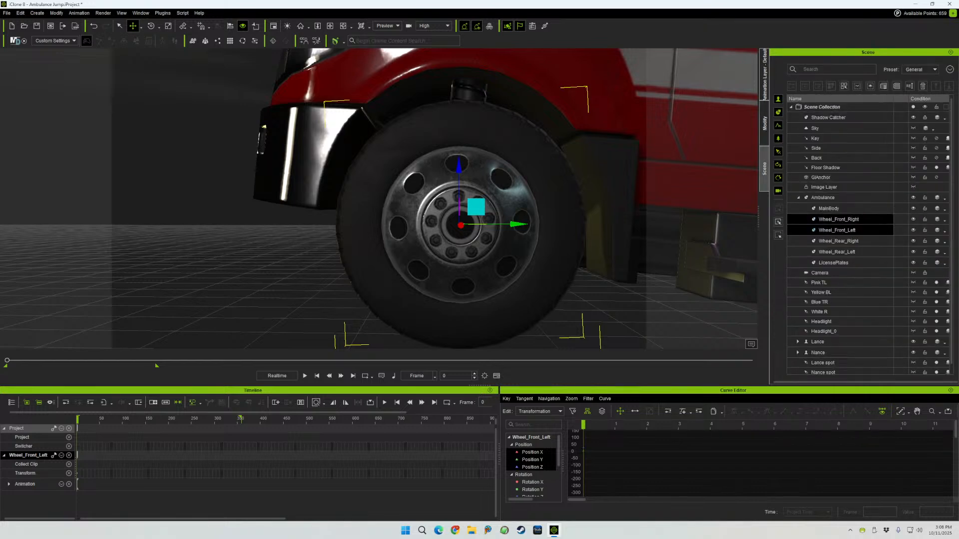
{"action": "left_click", "coordinate": [838, 219]}
{"action": "left_click", "coordinate": [764, 122]}
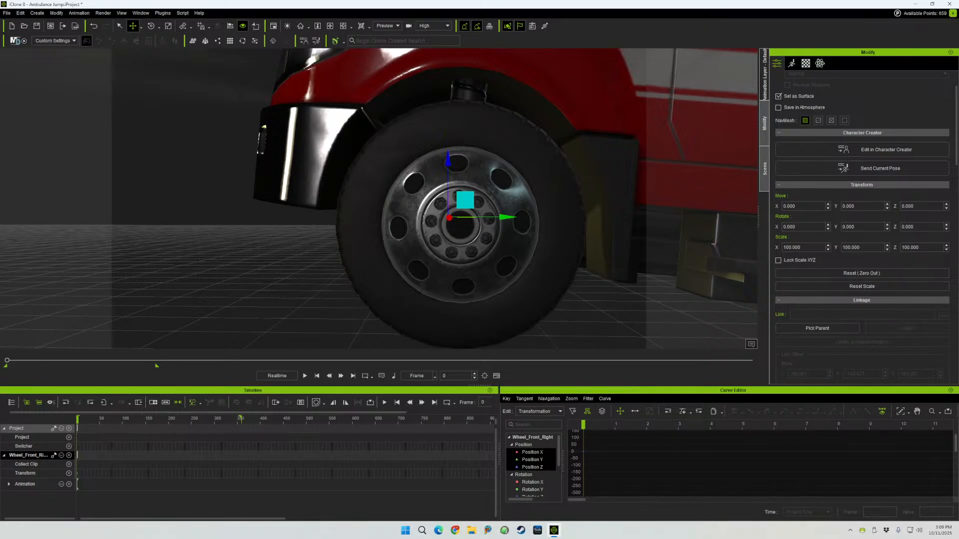
{"action": "left_click", "coordinate": [764, 168]}
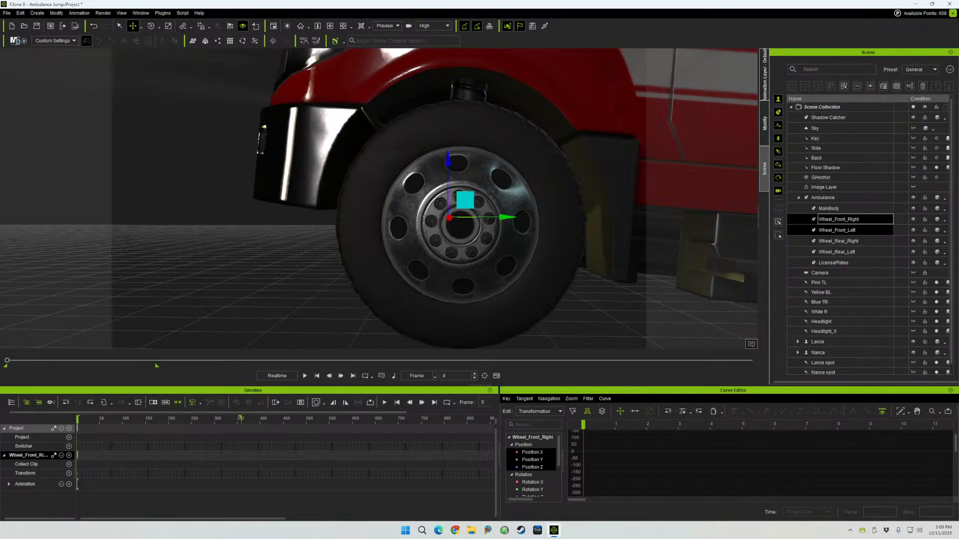
{"action": "left_click", "coordinate": [837, 230]}
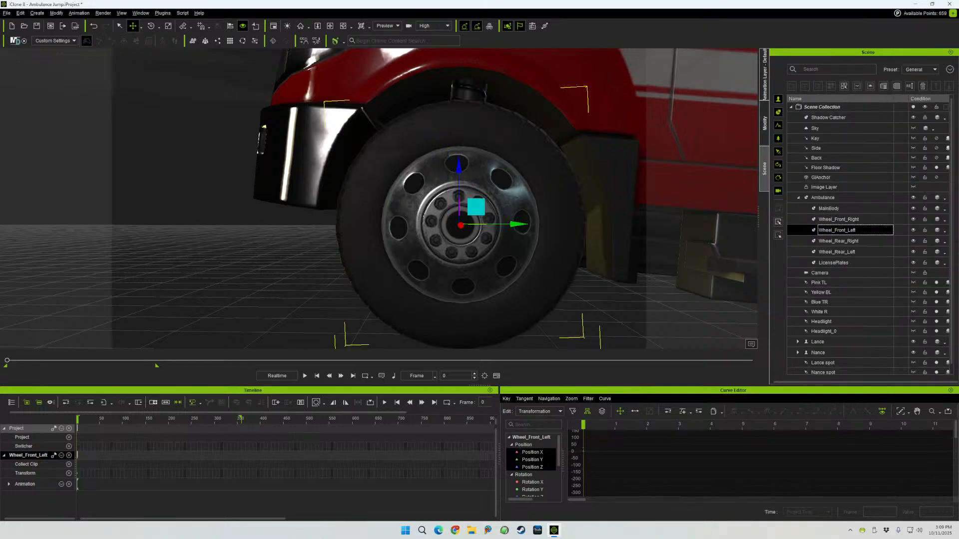
- Play the ambulance animation in a wider view, check the front left wheel's transform values, and return to frame 0
{"action": "mouse_move", "coordinate": [349, 210]}
{"action": "right_mouse_down"}
{"action": "mouse_move", "coordinate": [539, 210]}
{"action": "mouse_move", "coordinate": [335, 210]}
{"action": "right_mouse_up"}
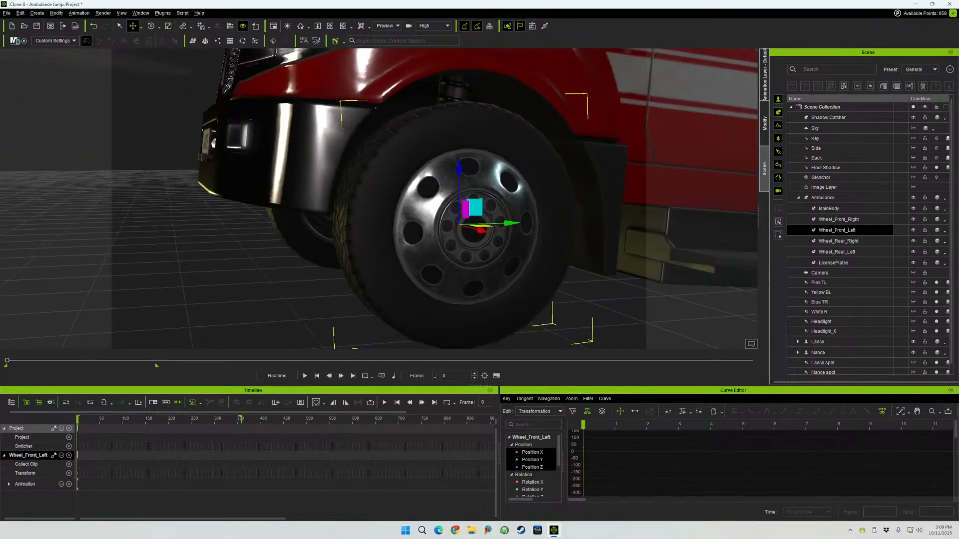
{"action": "scroll", "coordinate": [379, 198], "scroll_direction": "down", "scroll_amount": 5}
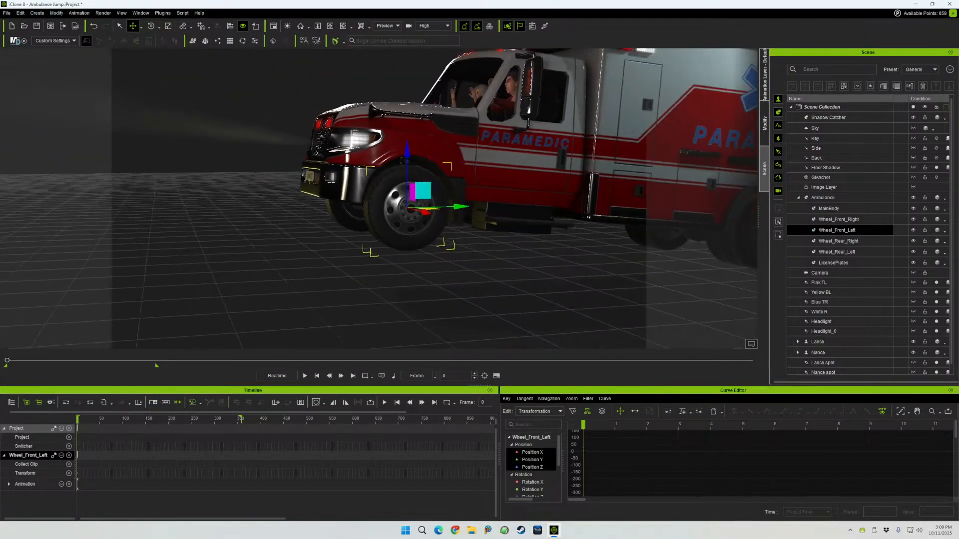
{"action": "scroll", "coordinate": [378, 199], "scroll_direction": "down", "scroll_amount": 2}
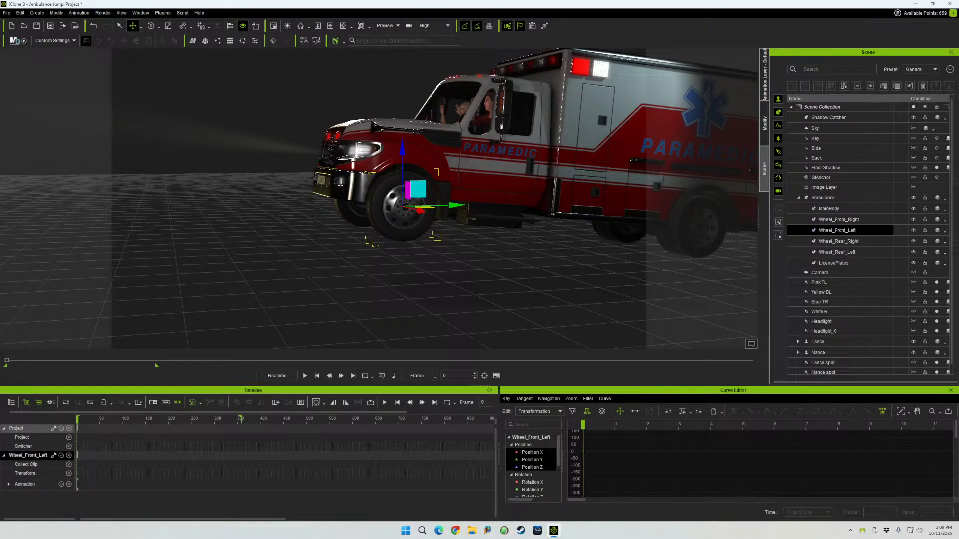
{"action": "key", "text": "space"}
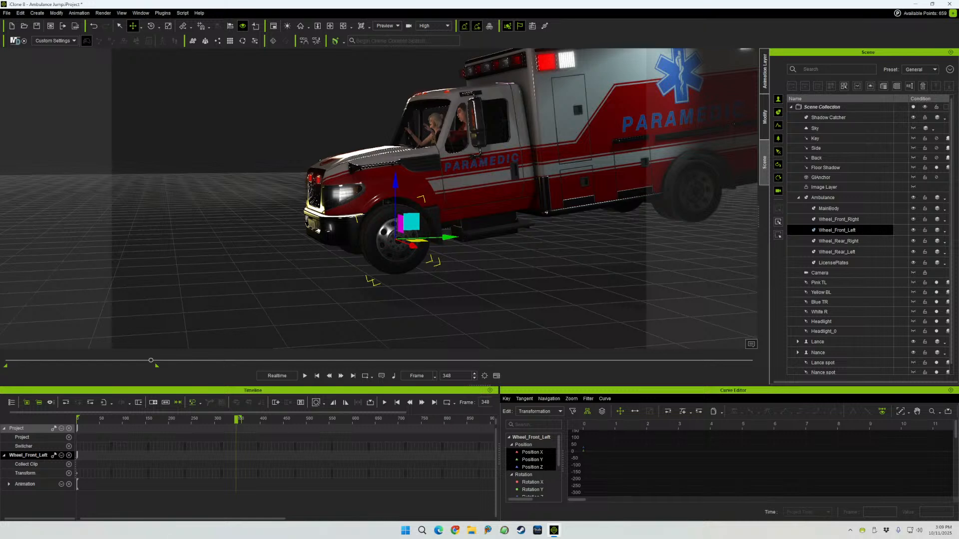
{"action": "left_click", "coordinate": [764, 117]}
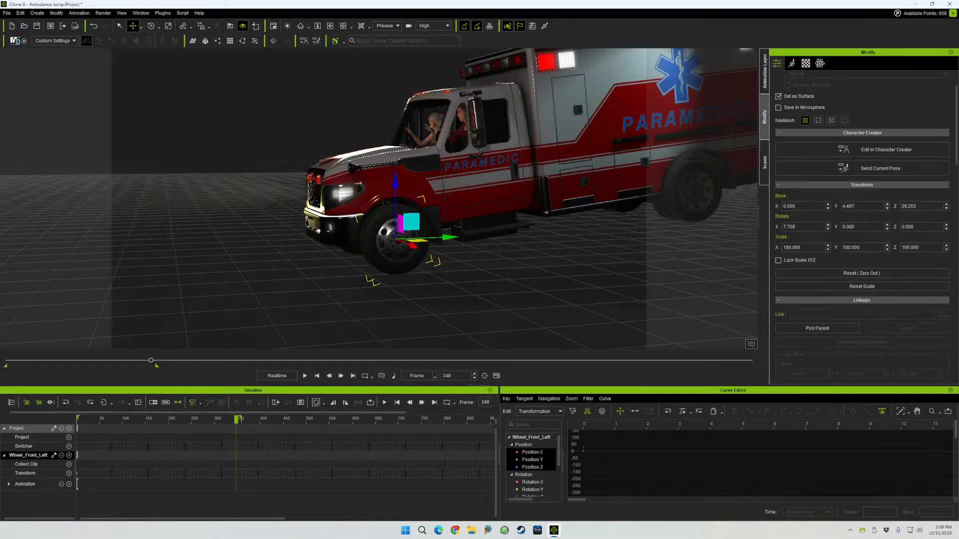
{"action": "left_click", "coordinate": [764, 162]}
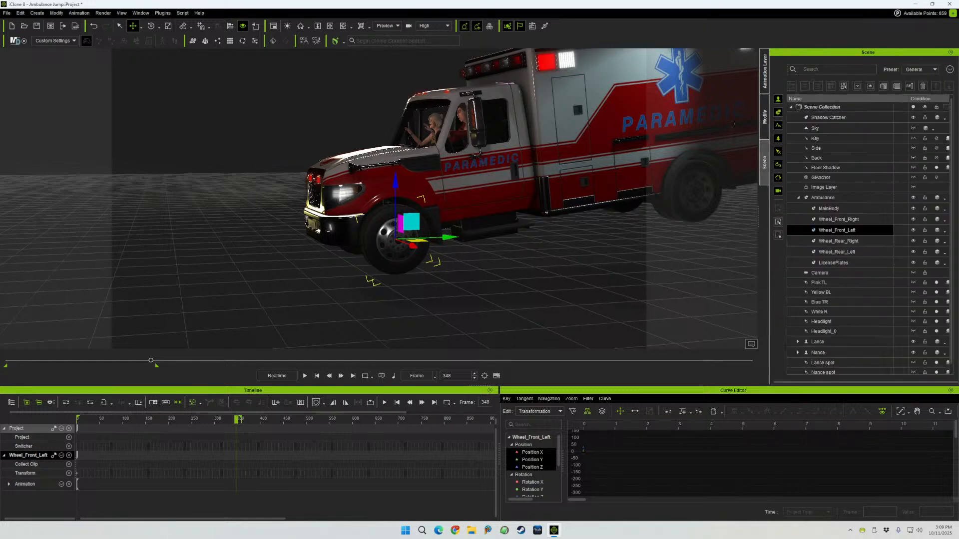
{"action": "left_click_drag", "start_coordinate": [236, 418], "coordinate": [77, 419]}
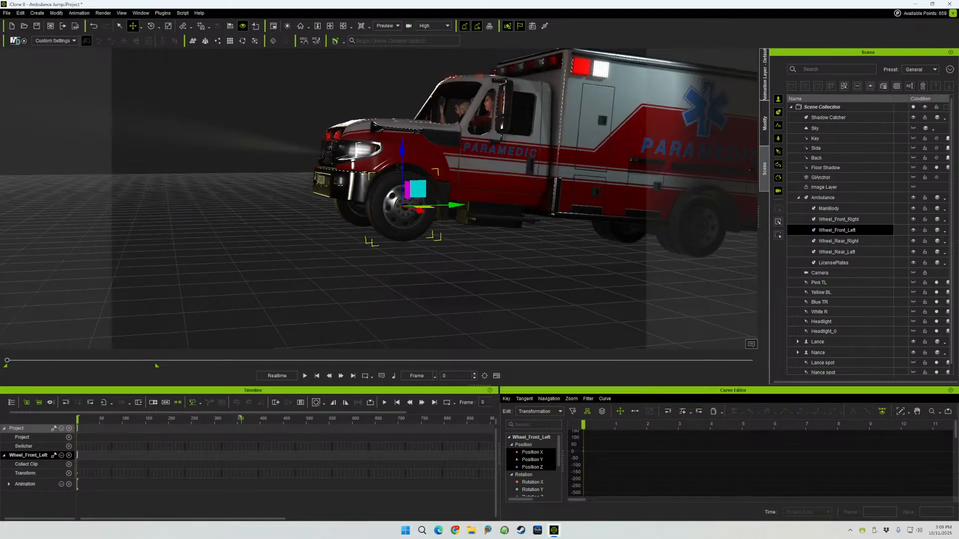
- Go to the animation's last frame, 360, with the front left wheel in close view
{"action": "scroll", "coordinate": [380, 198], "scroll_direction": "up", "scroll_amount": 8}
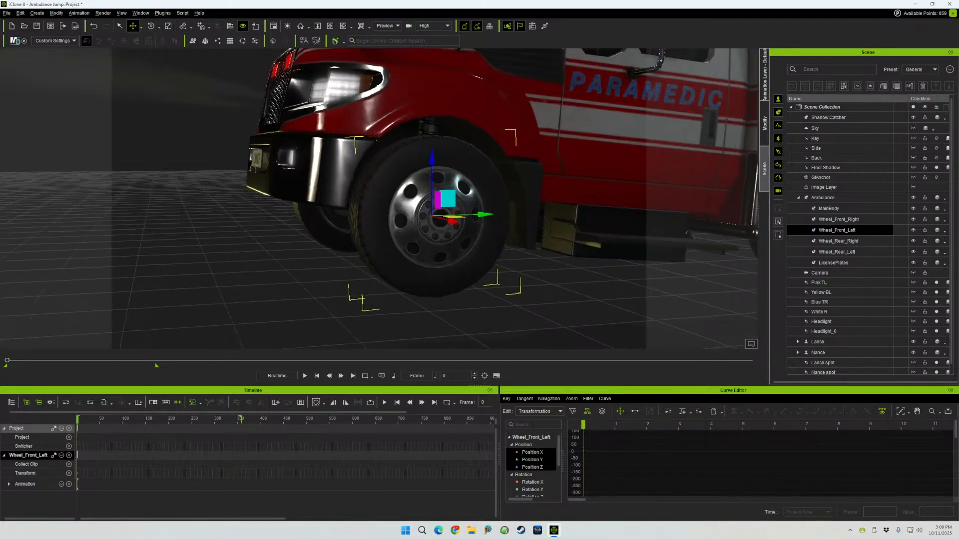
{"action": "middle_click_drag", "start_coordinate": [432, 216], "coordinate": [395, 228]}
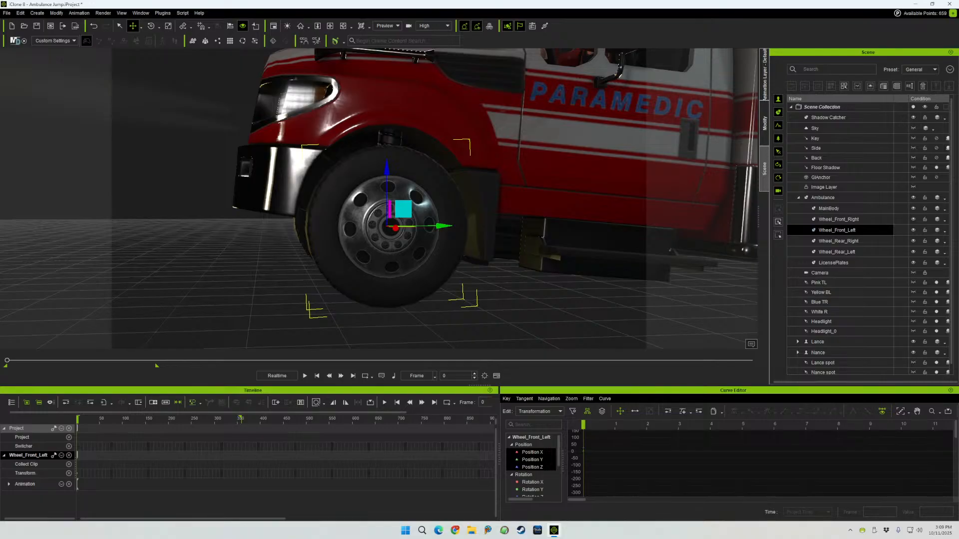
{"action": "left_click", "coordinate": [352, 376]}
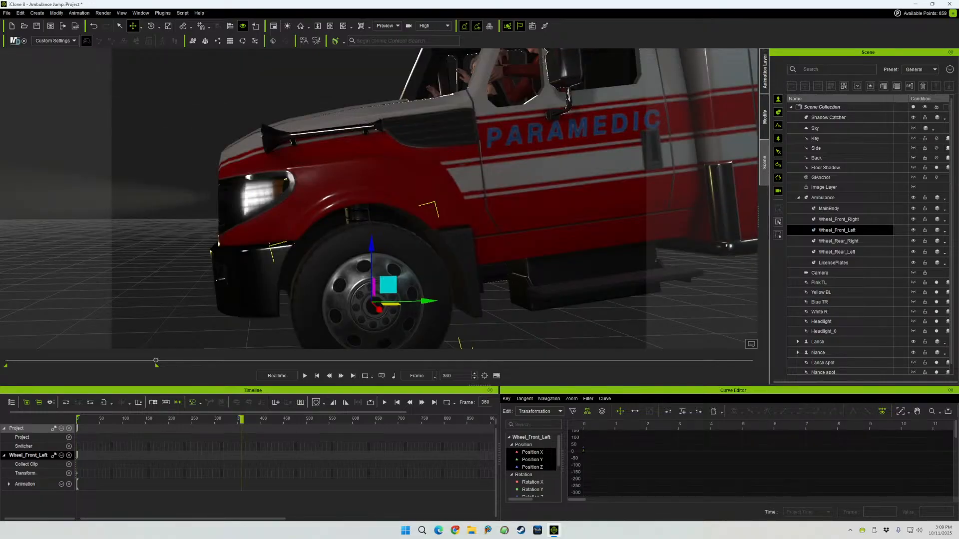
{"action": "middle_click_drag", "start_coordinate": [393, 230], "coordinate": [371, 132]}
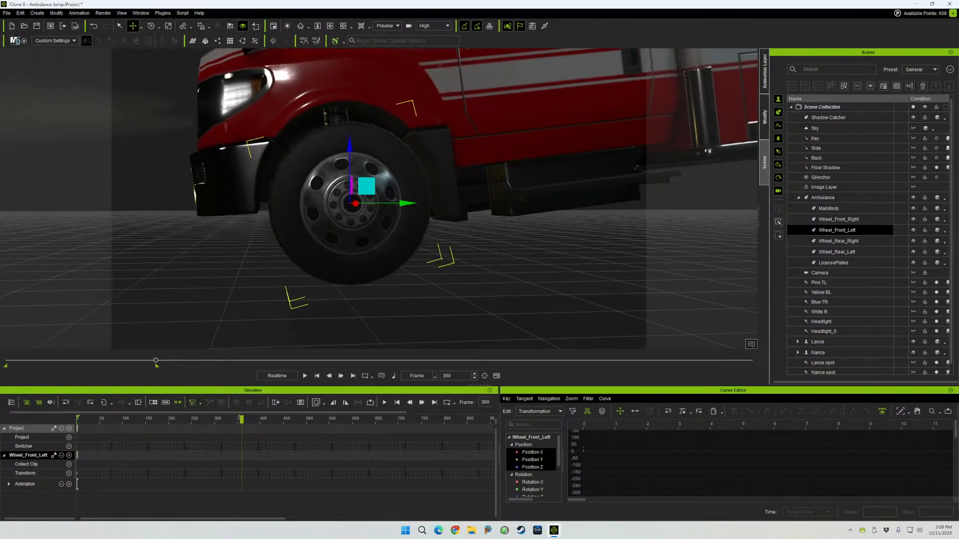
- Compare the Local Rotate and Parent Rotate modes on the front left wheel and settle on Parent Rotate
{"action": "left_click", "coordinate": [158, 28]}
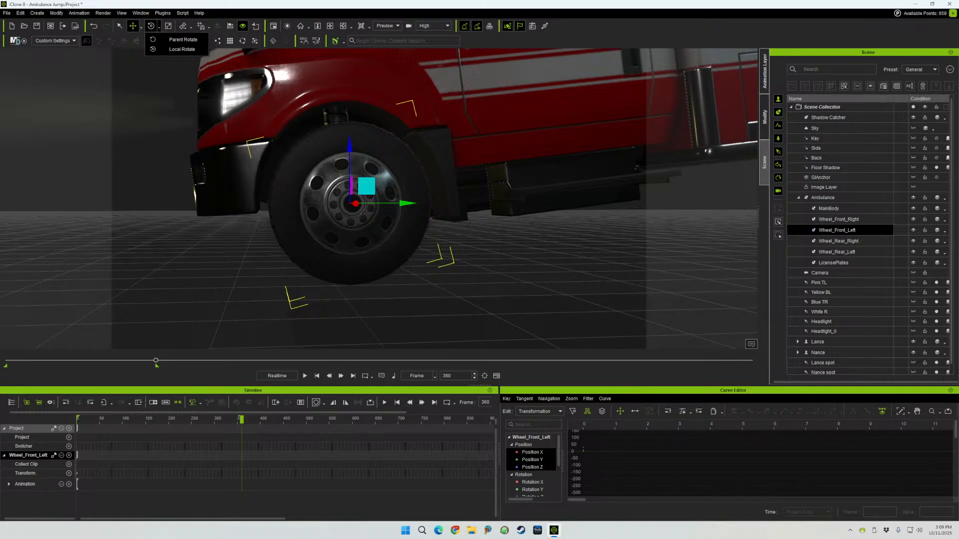
{"action": "left_click", "coordinate": [182, 49]}
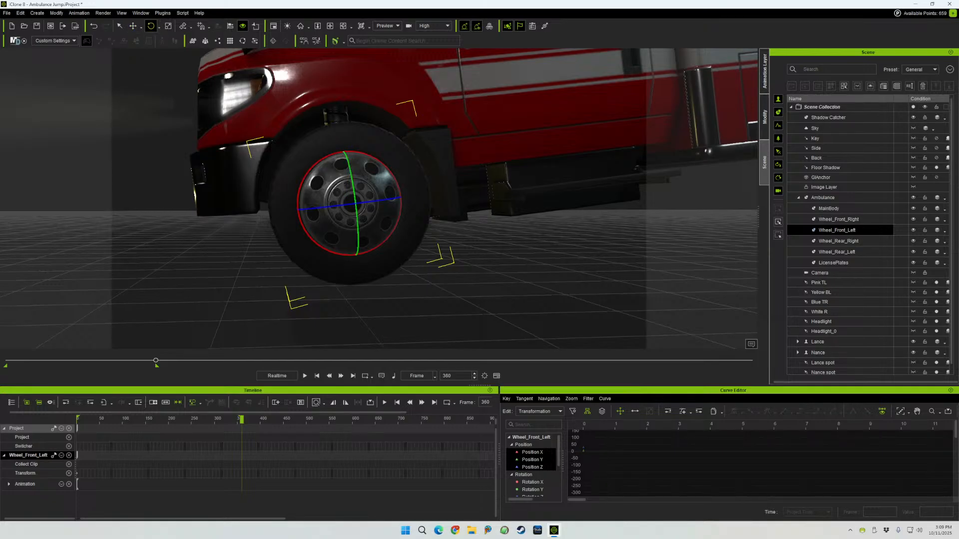
{"action": "right_click_drag", "start_coordinate": [380, 199], "coordinate": [439, 202]}
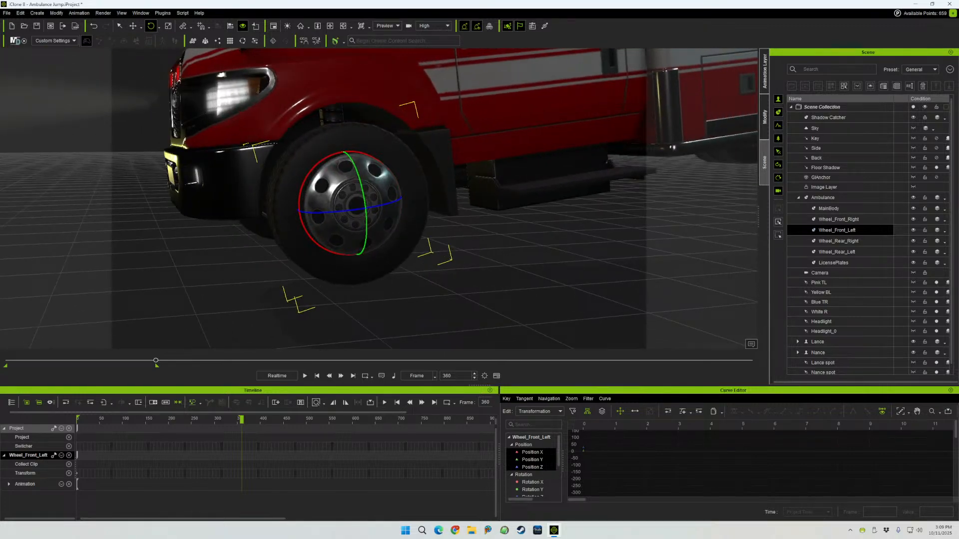
{"action": "left_click", "coordinate": [158, 26]}
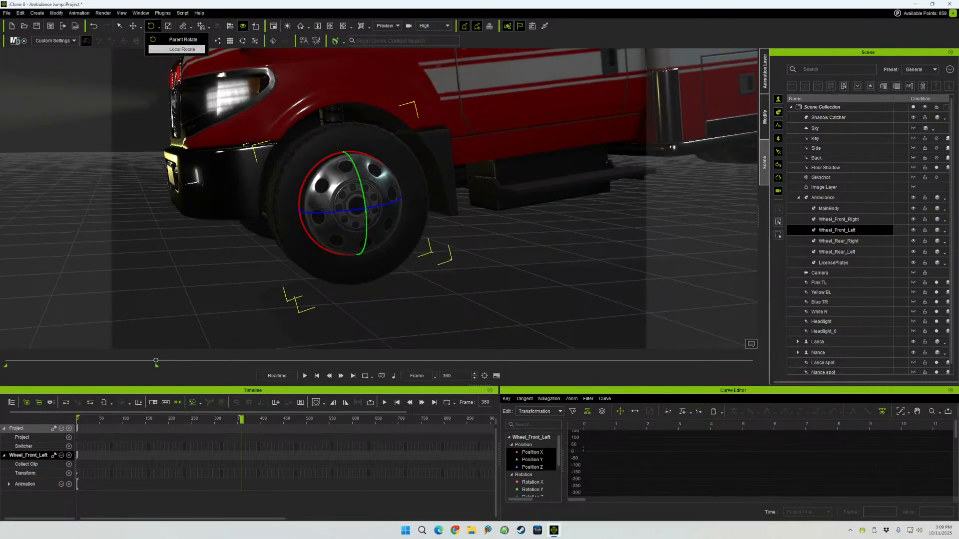
{"action": "left_click", "coordinate": [182, 49]}
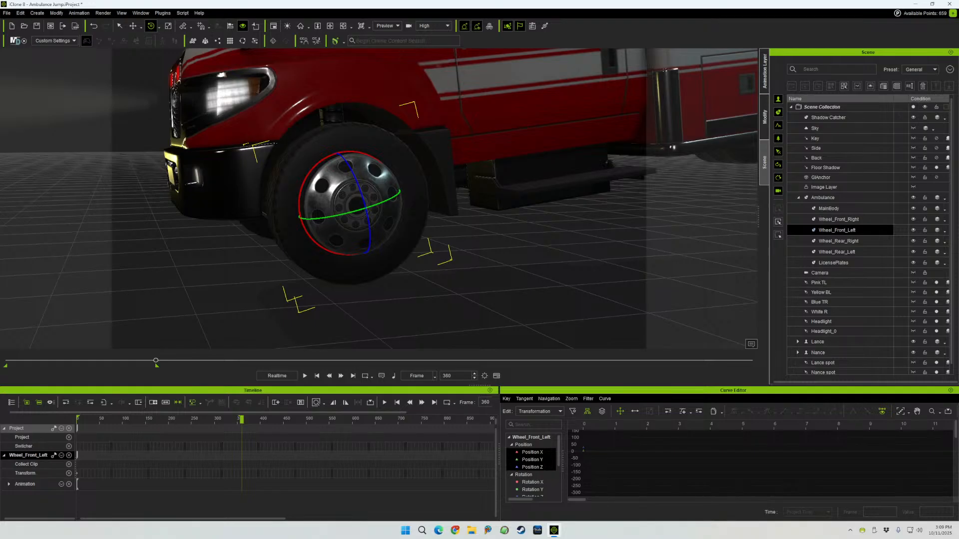
{"action": "left_click", "coordinate": [158, 26]}
{"action": "left_click", "coordinate": [177, 39]}
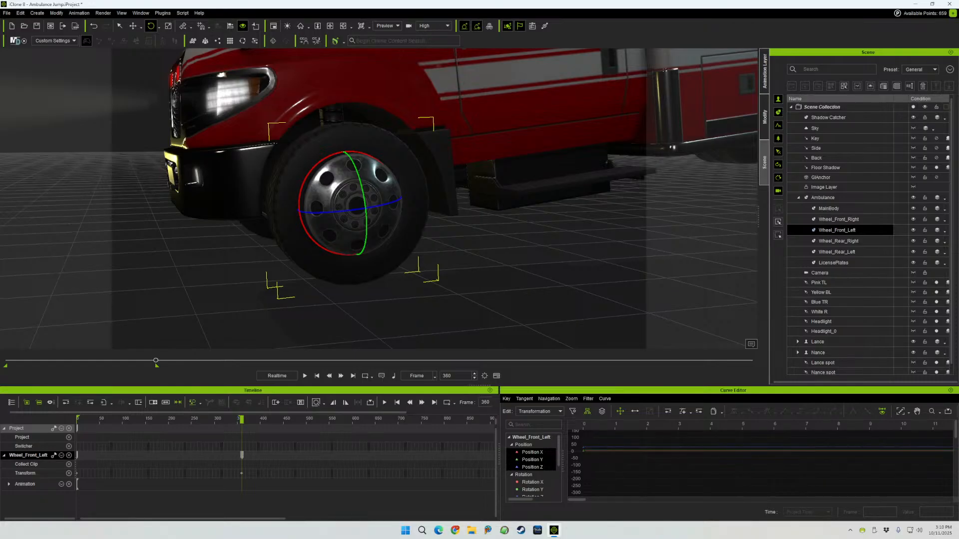
- Compare the front left wheel at frames 0 and 360, and undo its last rotation at frame 360
{"action": "left_click_drag", "start_coordinate": [155, 360], "coordinate": [7, 360]}
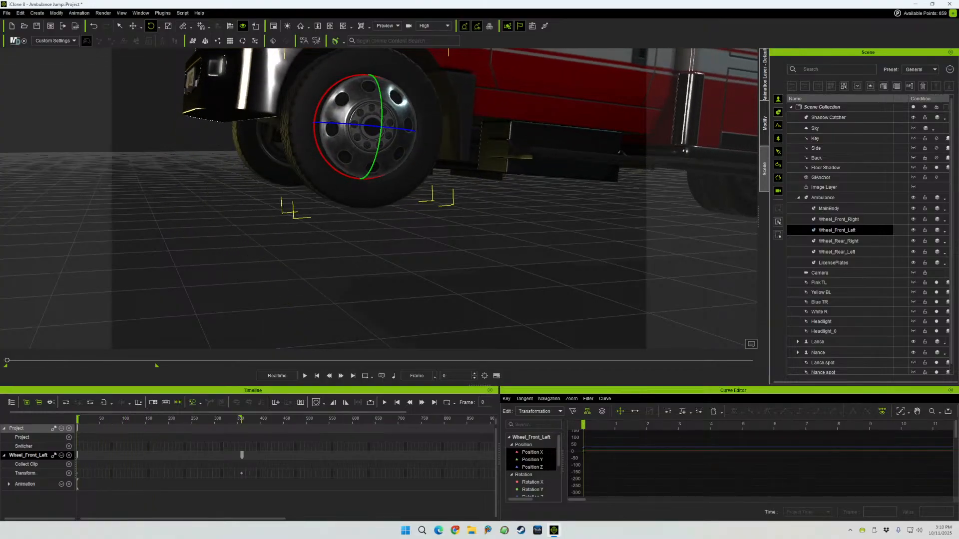
{"action": "left_click_drag", "start_coordinate": [7, 360], "coordinate": [156, 360]}
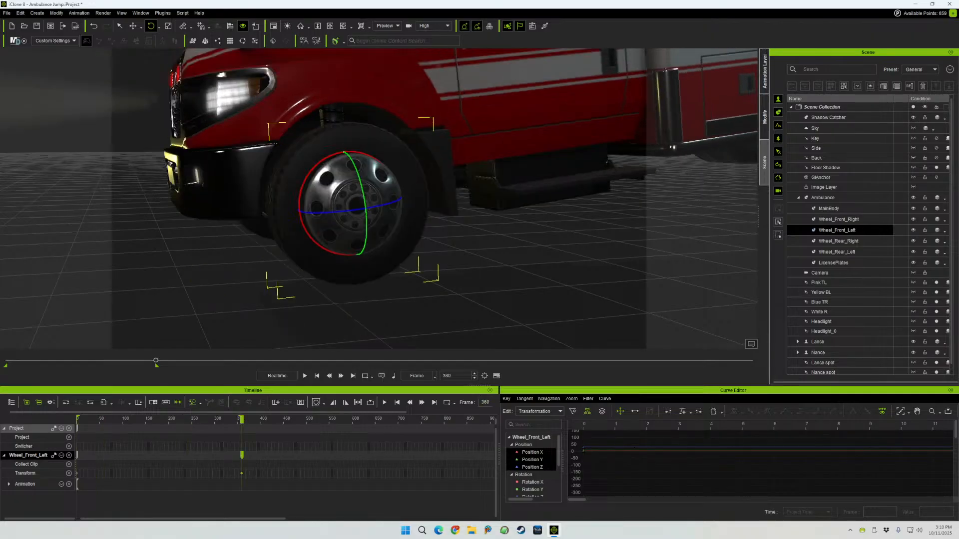
{"action": "key", "text": "ctrl+z"}
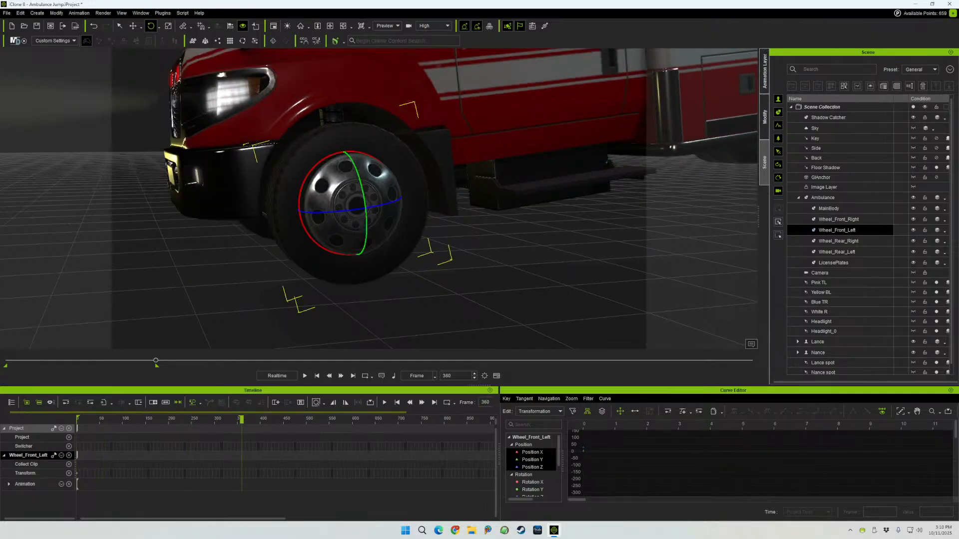
- Switch to Local Rotate and turn the front left wheel about its axle at frame 360
{"action": "left_click", "coordinate": [159, 27]}
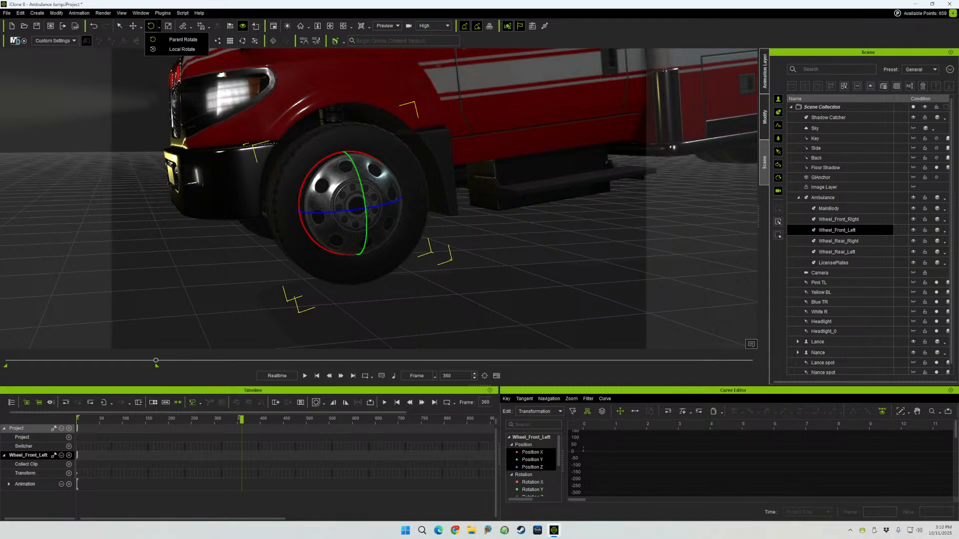
{"action": "left_click", "coordinate": [175, 49]}
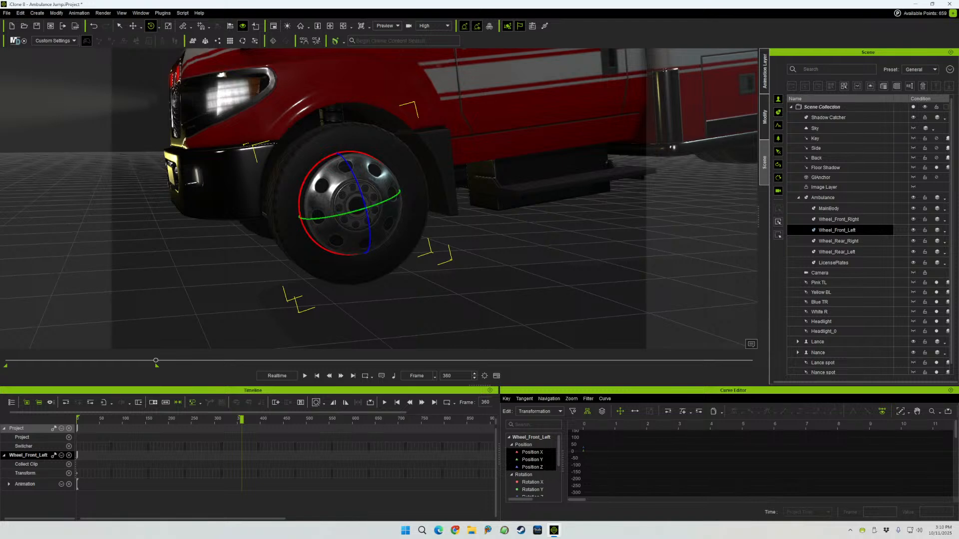
{"action": "left_click_drag", "start_coordinate": [338, 152], "coordinate": [300, 197]}
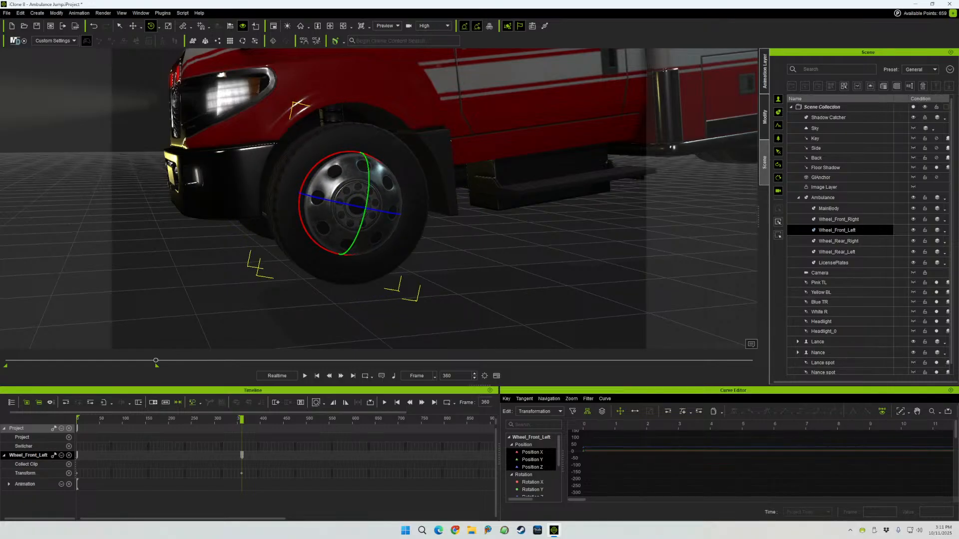
- Scrub back and forth between the start and about frame 360 to check how the front left wheel rotates
{"action": "left_click_drag", "start_coordinate": [242, 420], "coordinate": [124, 420]}
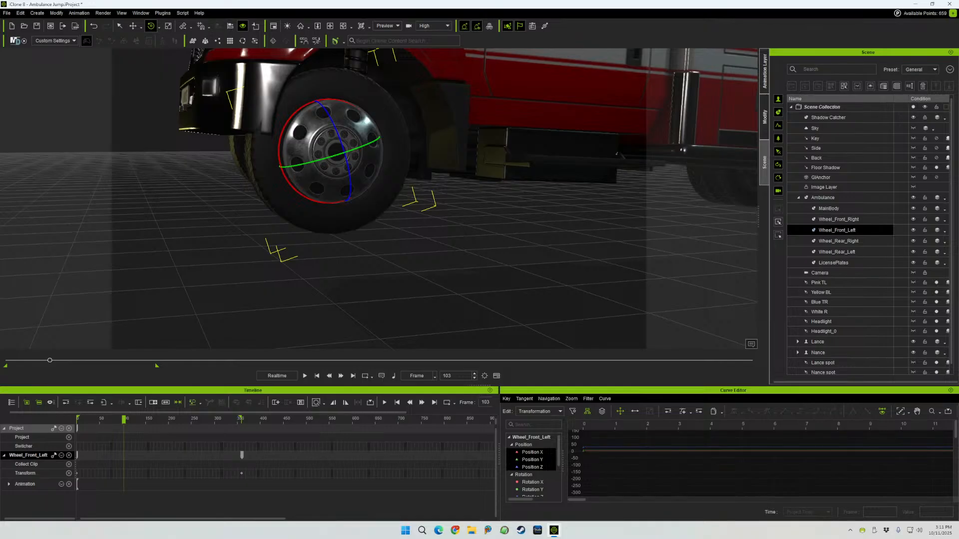
{"action": "left_click_drag", "start_coordinate": [124, 419], "coordinate": [247, 420]}
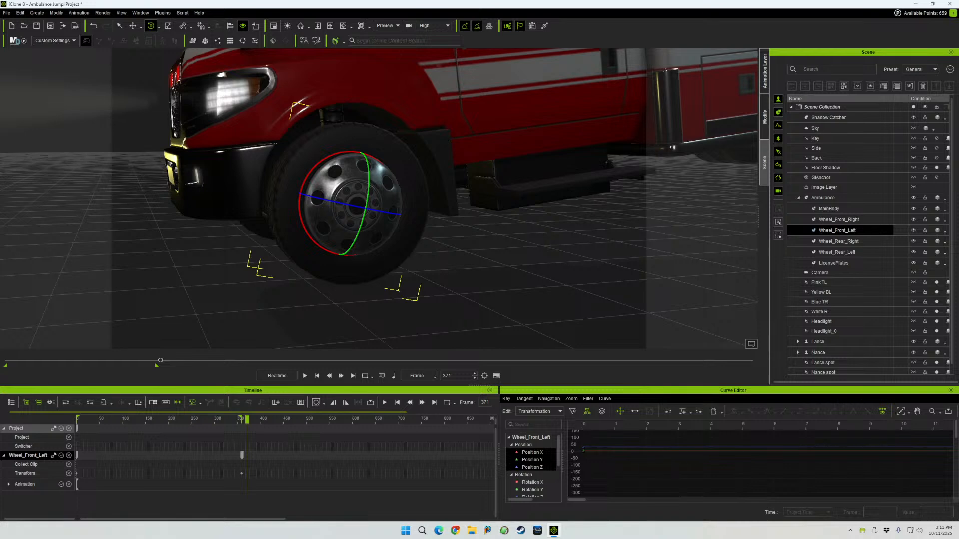
{"action": "left_click_drag", "start_coordinate": [246, 419], "coordinate": [191, 420]}
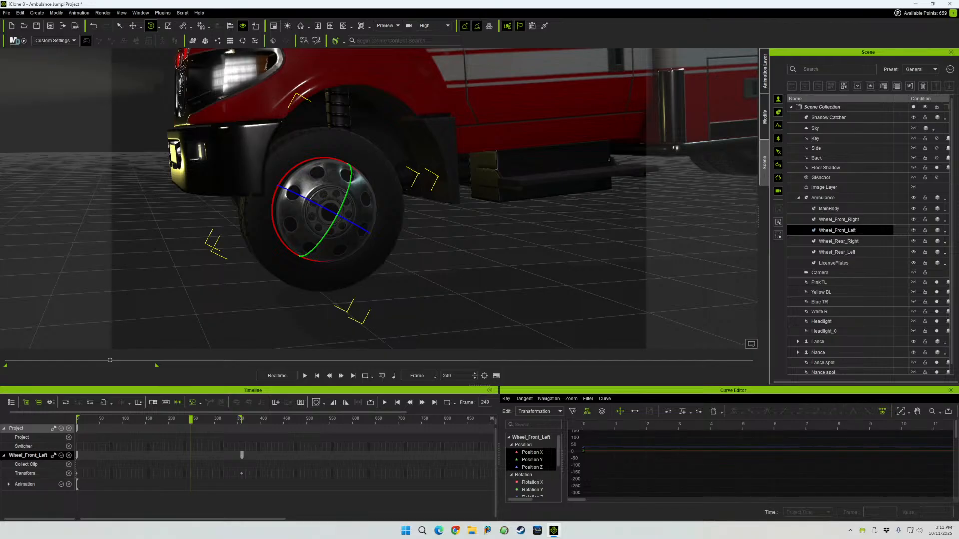
{"action": "left_click_drag", "start_coordinate": [191, 420], "coordinate": [92, 419]}
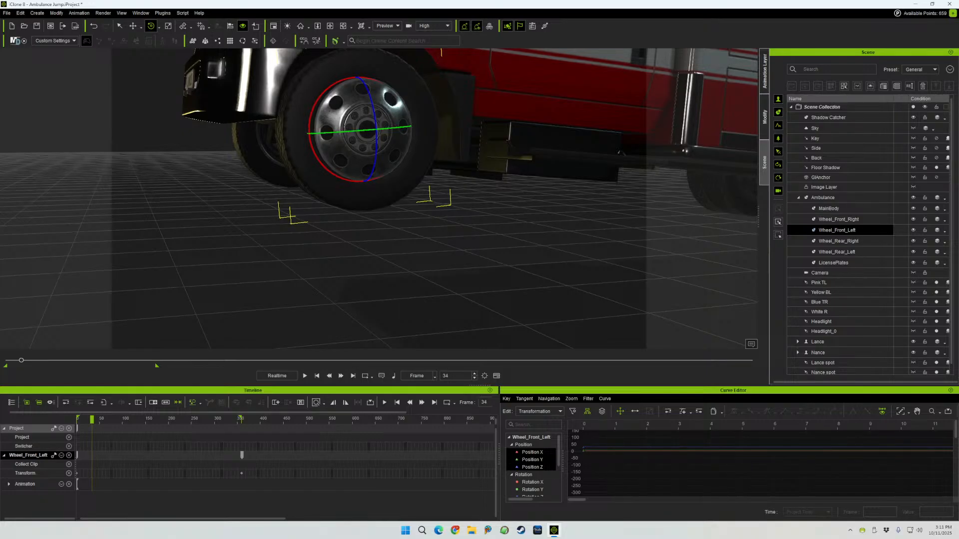
{"action": "left_click_drag", "start_coordinate": [92, 420], "coordinate": [242, 420]}
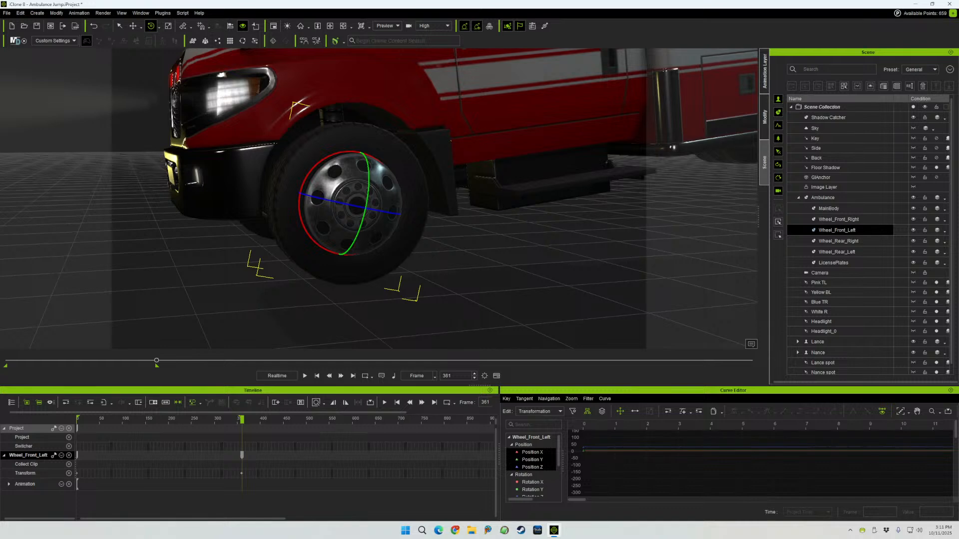
- Apply the Linear transition curve to the front left wheel's Transform key at frame 360 and play the motion
{"action": "left_click", "coordinate": [241, 473]}
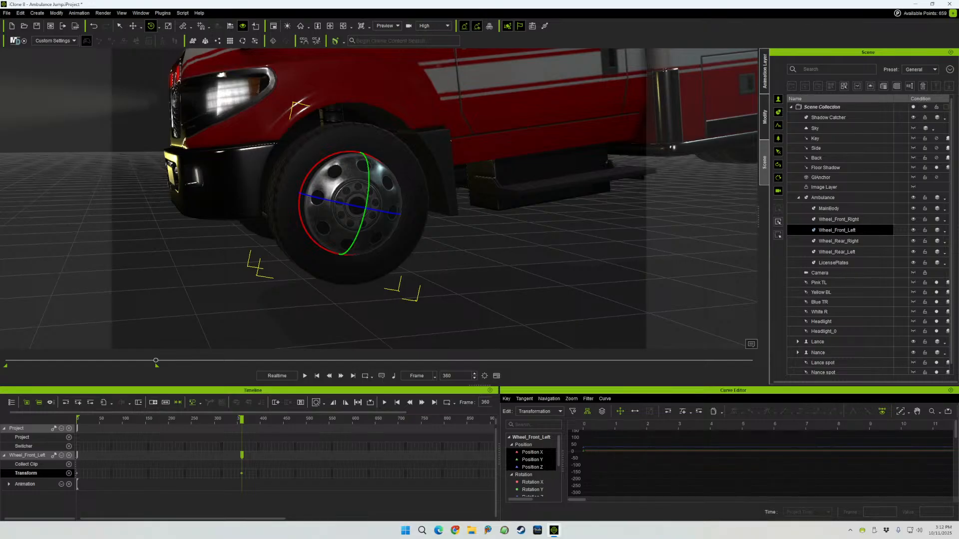
{"action": "left_click_drag", "start_coordinate": [242, 419], "coordinate": [203, 419]}
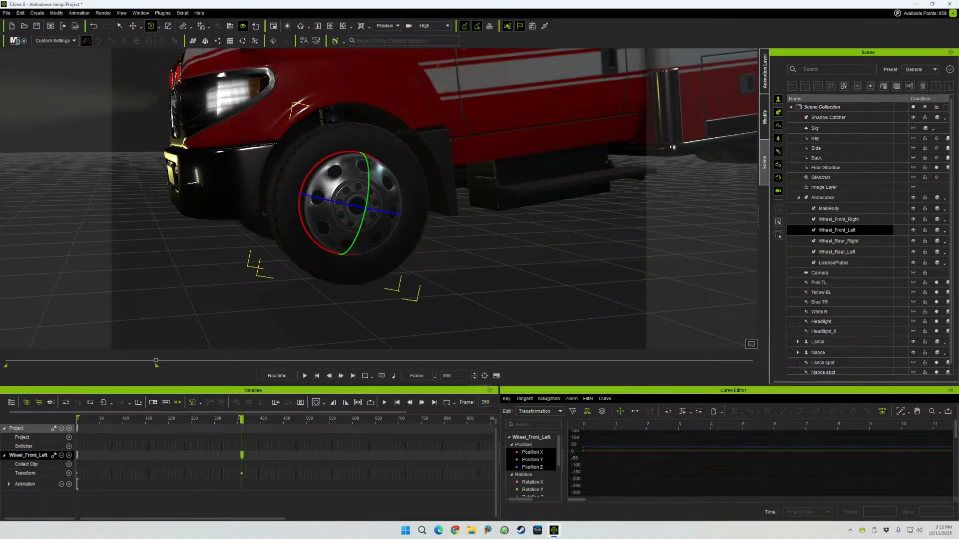
{"action": "right_click", "coordinate": [242, 473]}
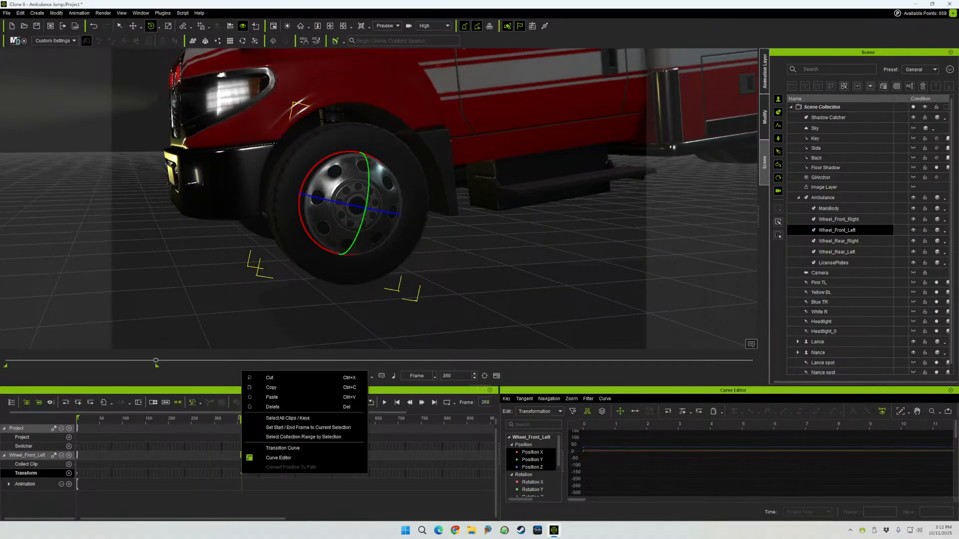
{"action": "left_click", "coordinate": [283, 448]}
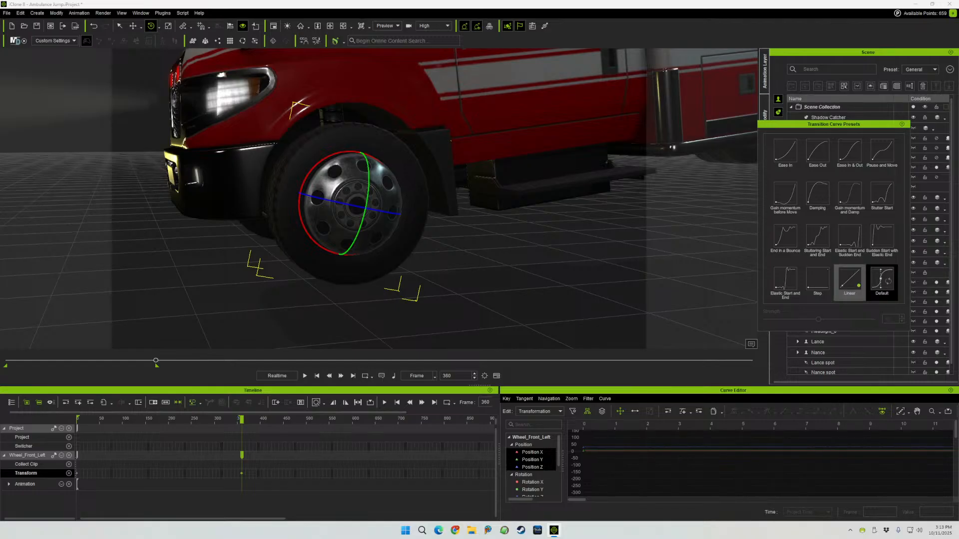
{"action": "key", "text": "space"}
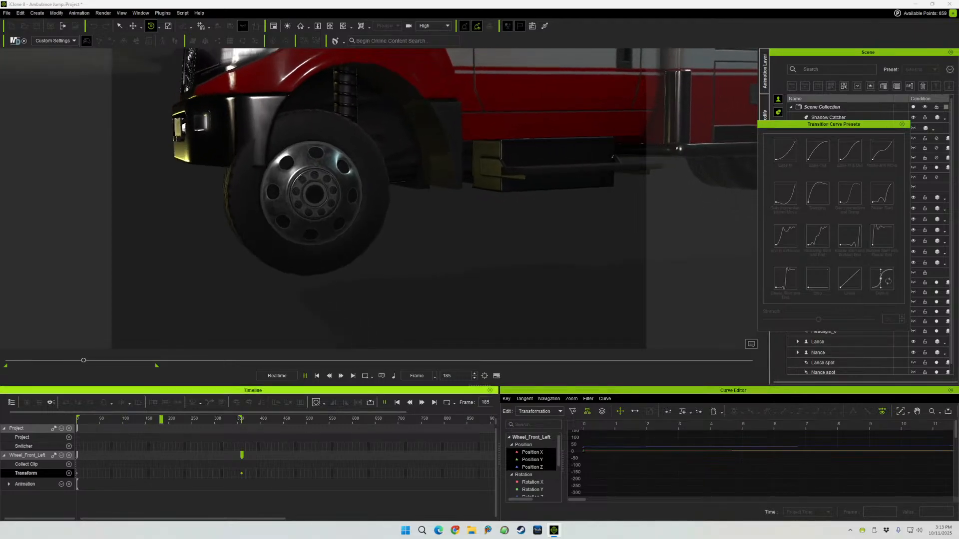
{"action": "key", "text": "space"}
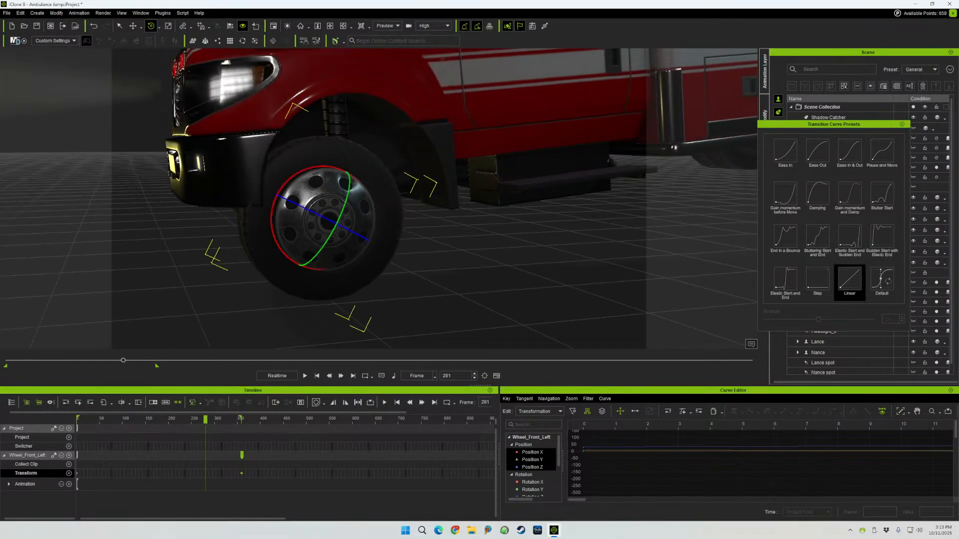
- Apply the Linear transition curve to the front left wheel's key at frame 0 and play the result
{"action": "key", "text": "Home"}
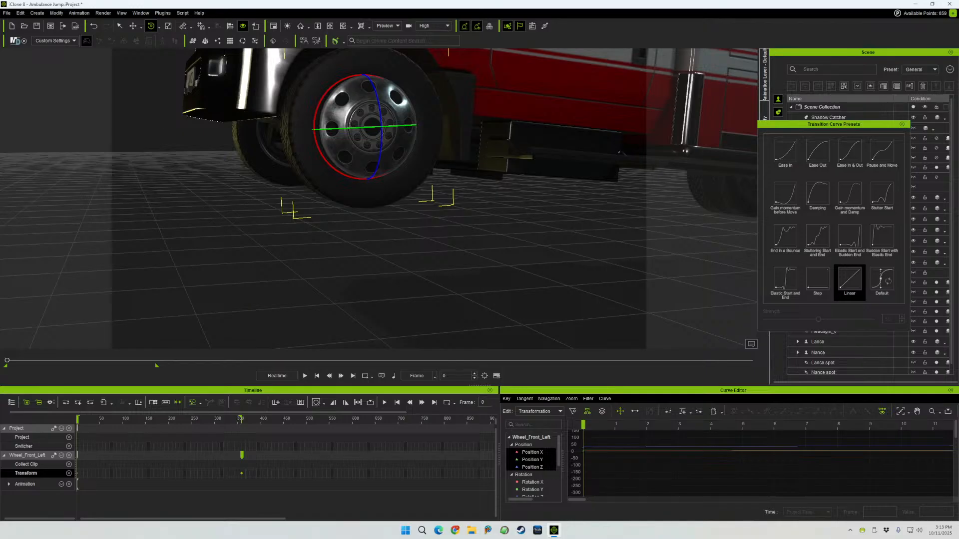
{"action": "left_click", "coordinate": [78, 455]}
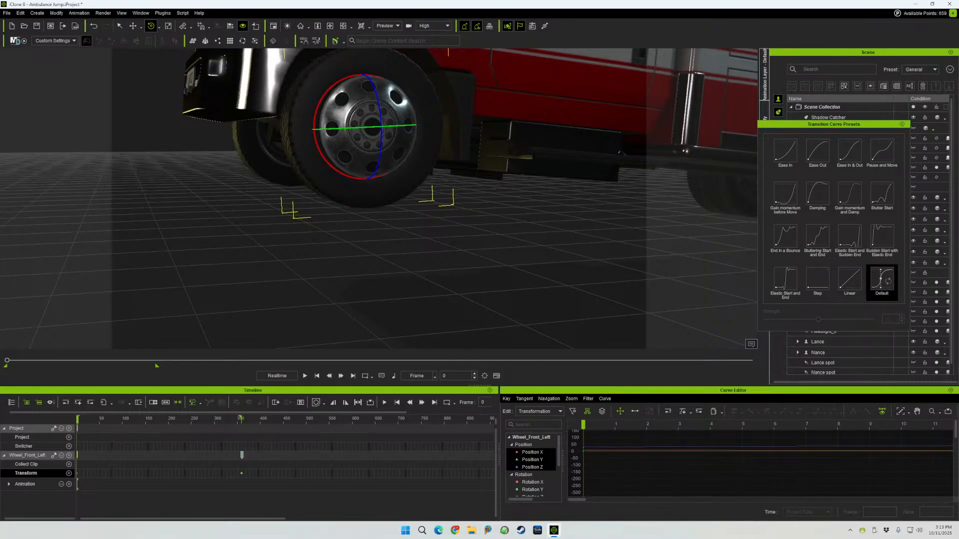
{"action": "left_click", "coordinate": [850, 280]}
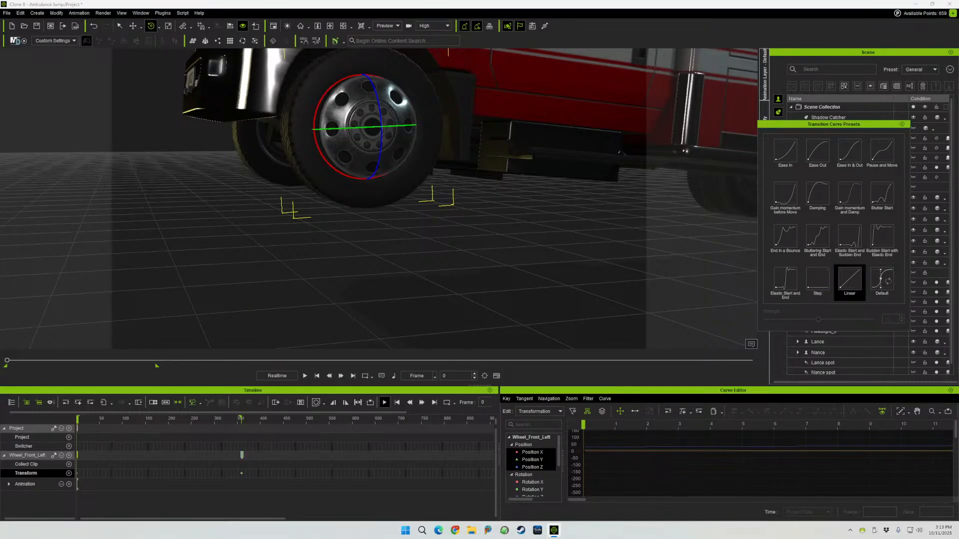
{"action": "key", "text": "space"}
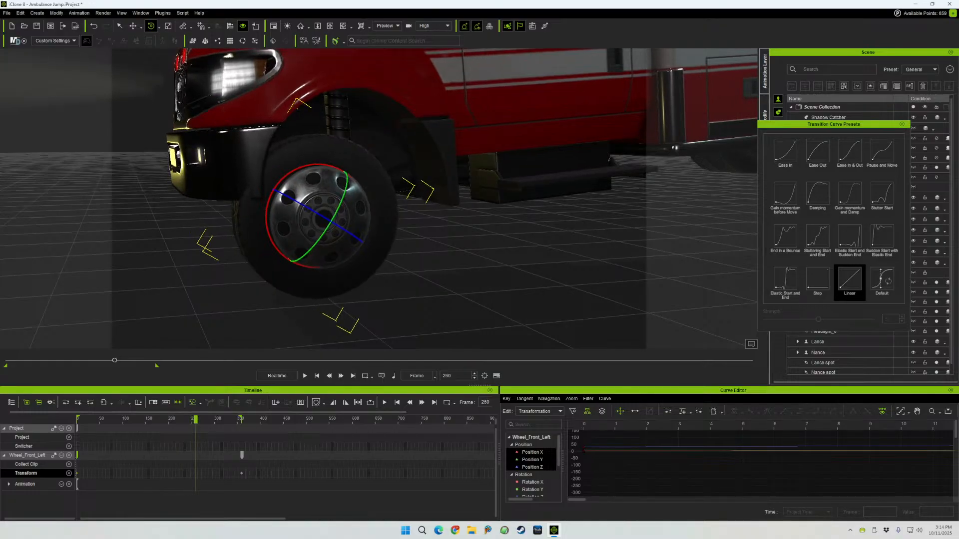
- Scrub through the wheel's rotation, return to frame 0, and undo its Linear transition curves and its rotation key at frame 360
{"action": "left_click_drag", "start_coordinate": [196, 419], "coordinate": [242, 420]}
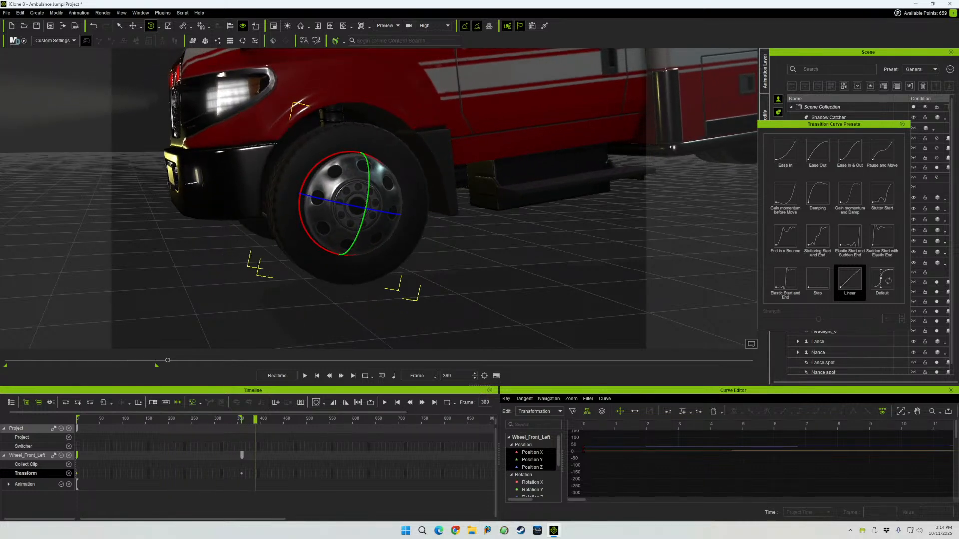
{"action": "left_click_drag", "start_coordinate": [255, 420], "coordinate": [241, 419]}
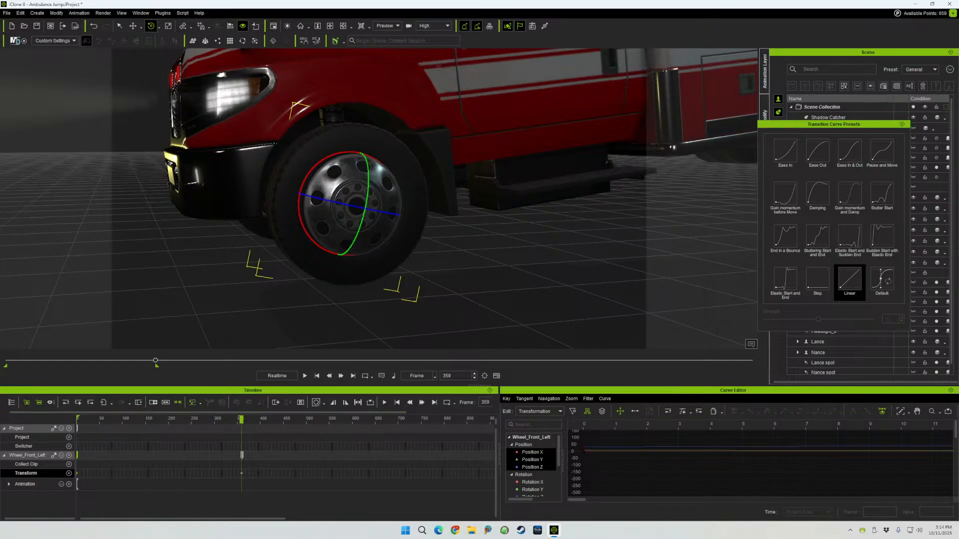
{"action": "left_click_drag", "start_coordinate": [241, 419], "coordinate": [77, 419]}
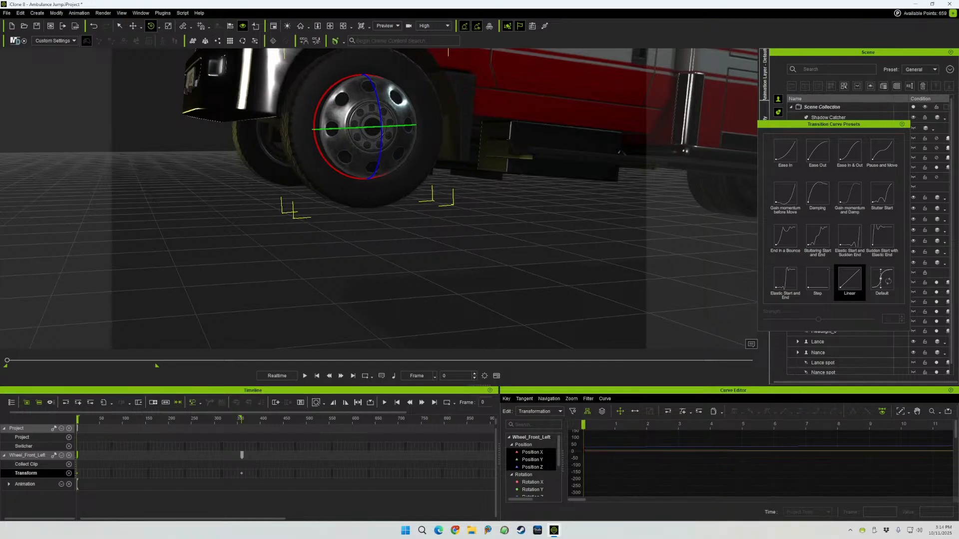
{"action": "key", "text": "ctrl+z"}
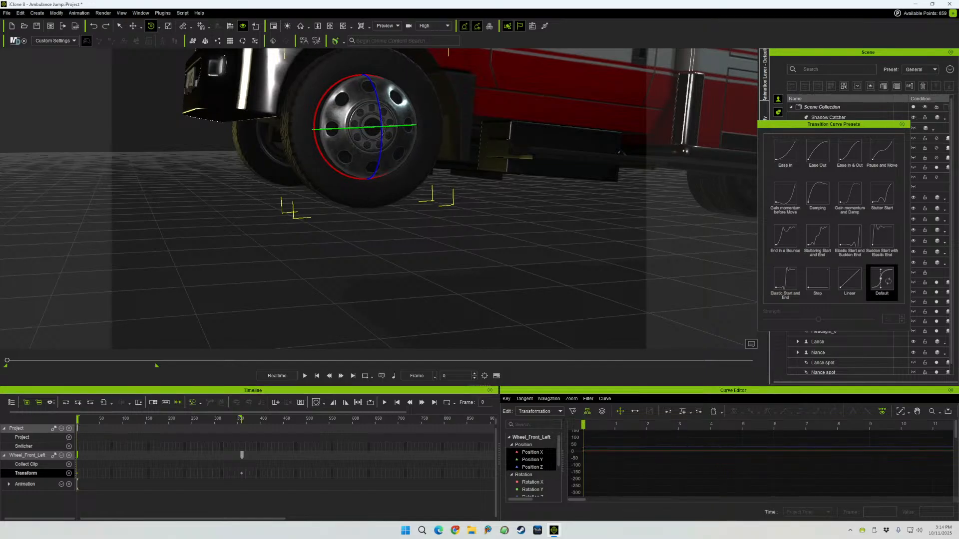
{"action": "key", "text": "ctrl+z"}
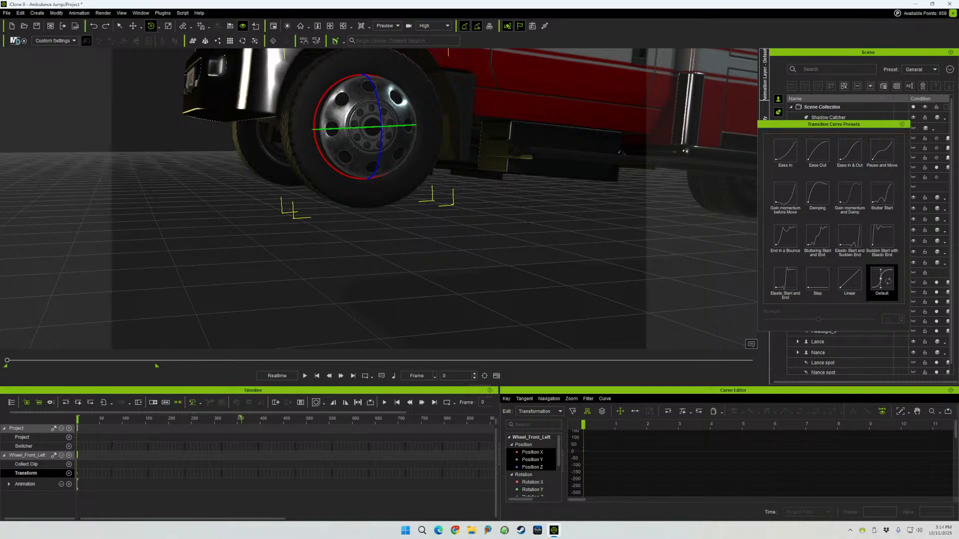
- View the whole ambulance from the front, switch the viewport from Preview to Camera, and deselect the wheel
{"action": "mouse_move", "coordinate": [77, 419]}
{"action": "left_mouse_down"}
{"action": "mouse_move", "coordinate": [235, 419]}
{"action": "mouse_move", "coordinate": [77, 419]}
{"action": "left_mouse_up"}
{"action": "left_click_drag", "start_coordinate": [380, 200], "coordinate": [500, 200], "text": "alt"}
{"action": "scroll", "coordinate": [378, 199], "scroll_direction": "down", "scroll_amount": 4}
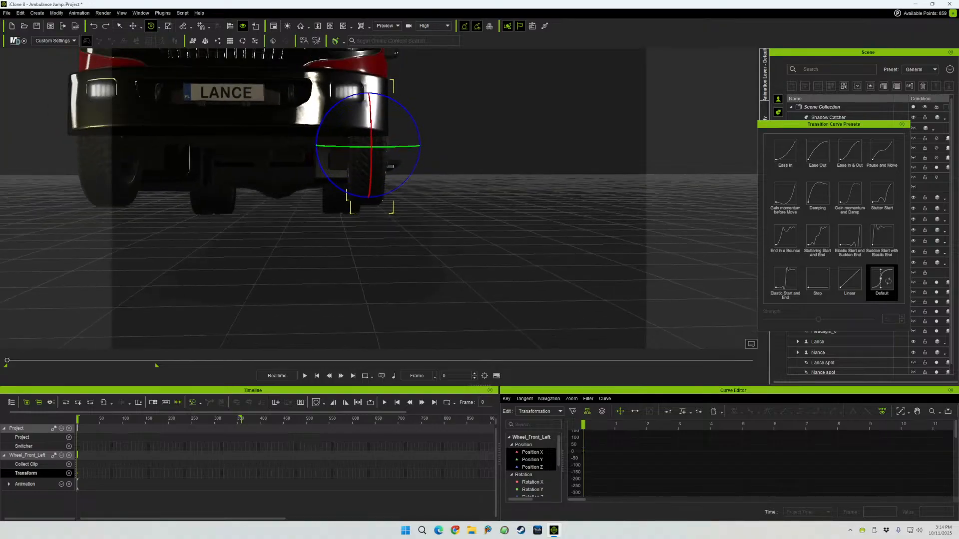
{"action": "right_click_drag", "start_coordinate": [378, 198], "coordinate": [498, 339], "text": "alt"}
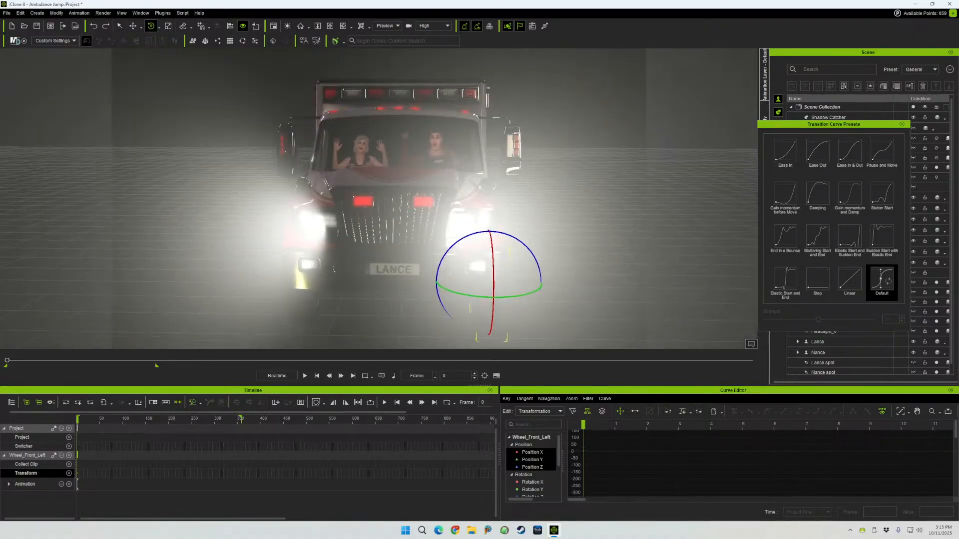
{"action": "left_click", "coordinate": [387, 25]}
{"action": "left_click", "coordinate": [387, 39]}
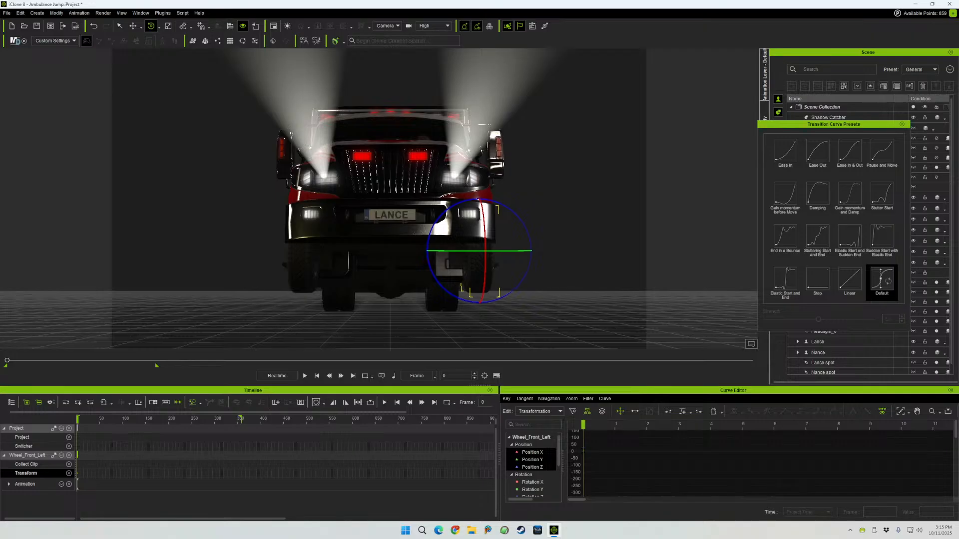
{"action": "key", "text": "Escape"}
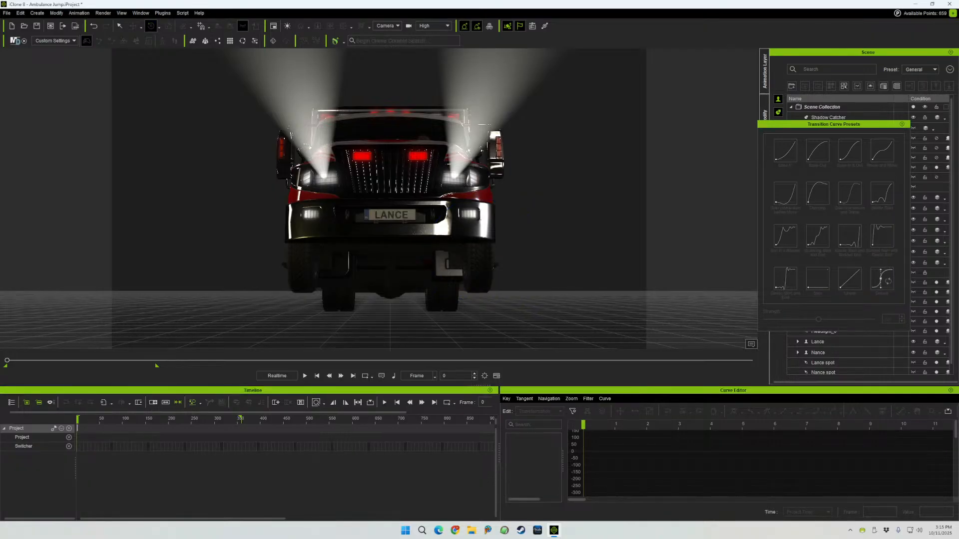
- Play the ambulance shot, then switch to the LnN-Intro-Scenes.mp4 video, mute it and skip forward through its street scene
{"action": "key", "text": "space"}
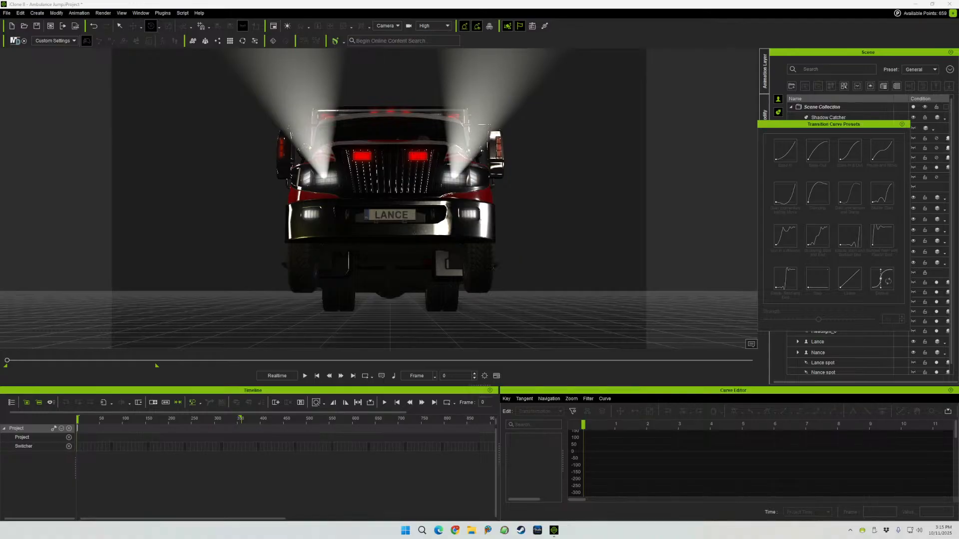
{"action": "left_click_drag", "start_coordinate": [958, 42], "coordinate": [604, 14]}
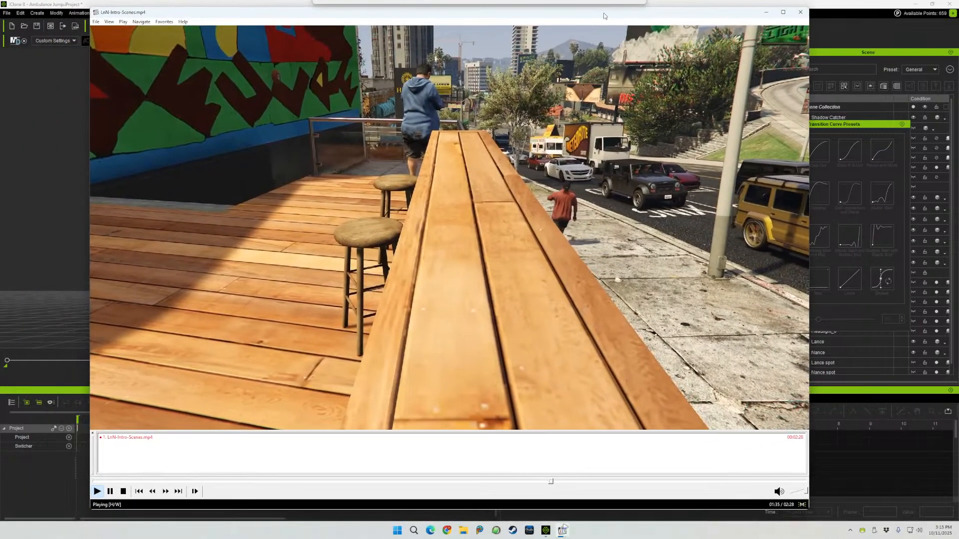
{"action": "key", "text": "ctrl+m"}
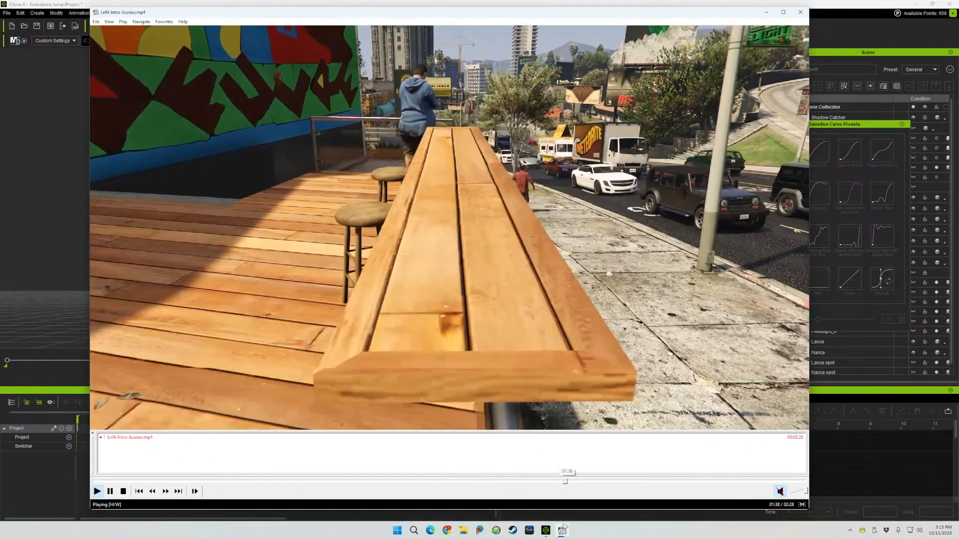
{"action": "left_click_drag", "start_coordinate": [565, 482], "coordinate": [642, 482]}
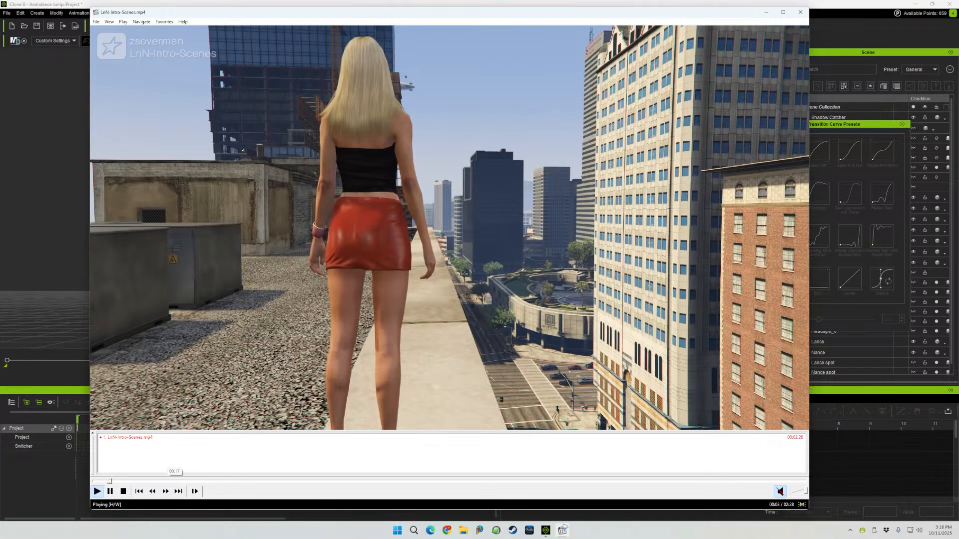
- Skim the rooftop and city street shots in the first minute of LnN-Intro-Scenes.mp4 and close the video
{"action": "left_click", "coordinate": [173, 481]}
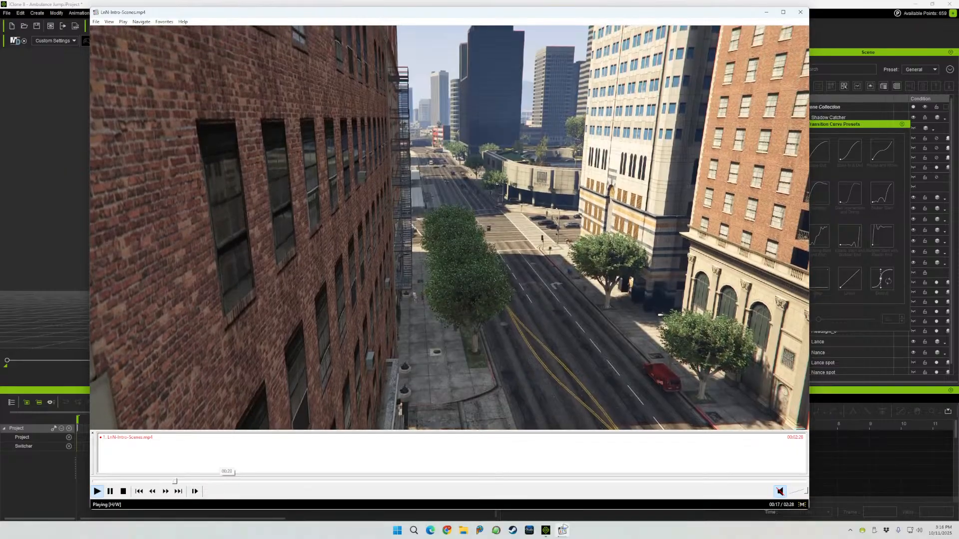
{"action": "left_click", "coordinate": [251, 481]}
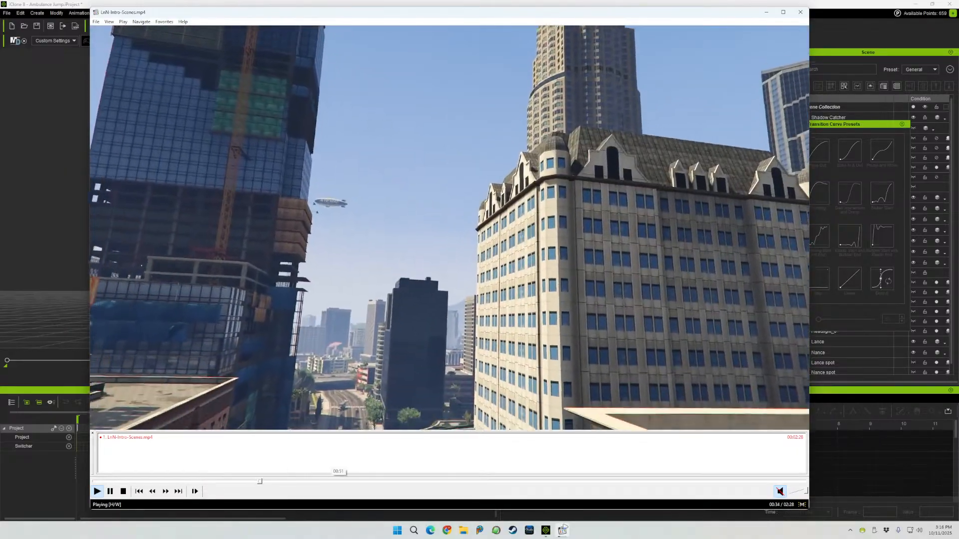
{"action": "left_click", "coordinate": [338, 481]}
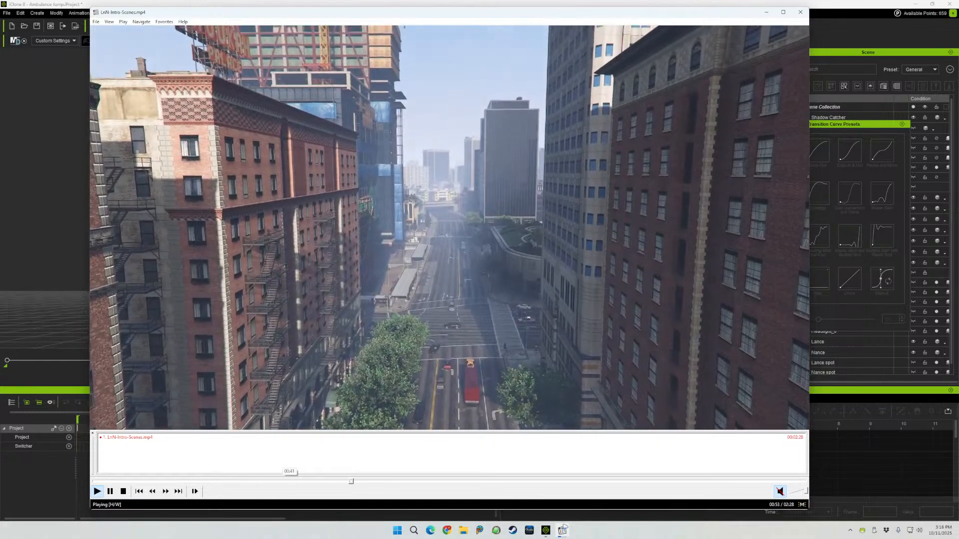
{"action": "left_click", "coordinate": [285, 480]}
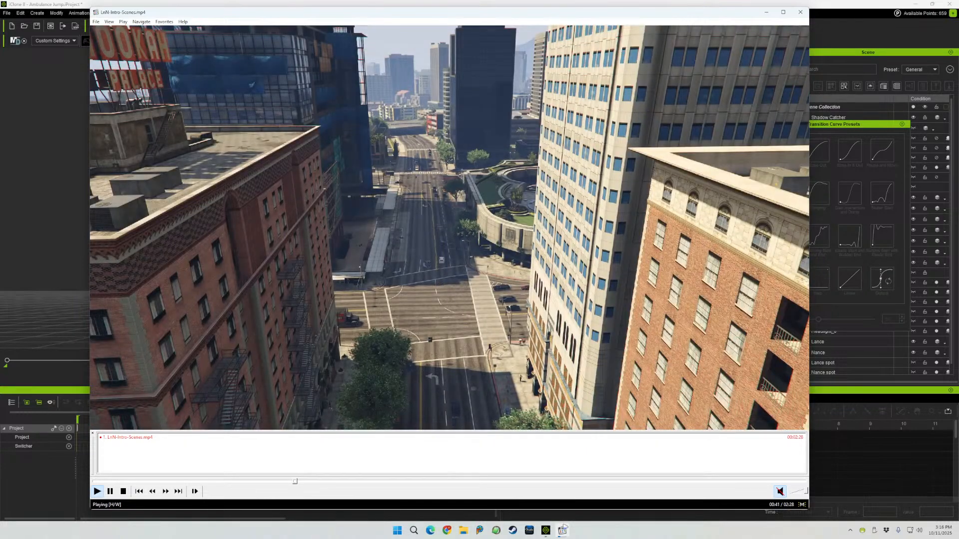
{"action": "left_click", "coordinate": [800, 12]}
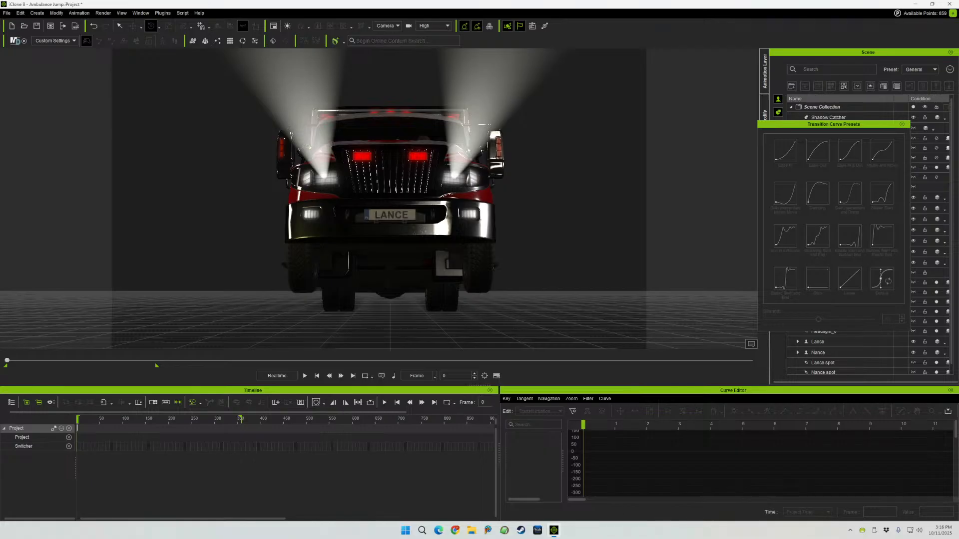
- Play the ambulance animation through the camera, return to frame 0, and close the Transition Curve Presets
{"action": "key", "text": "space"}
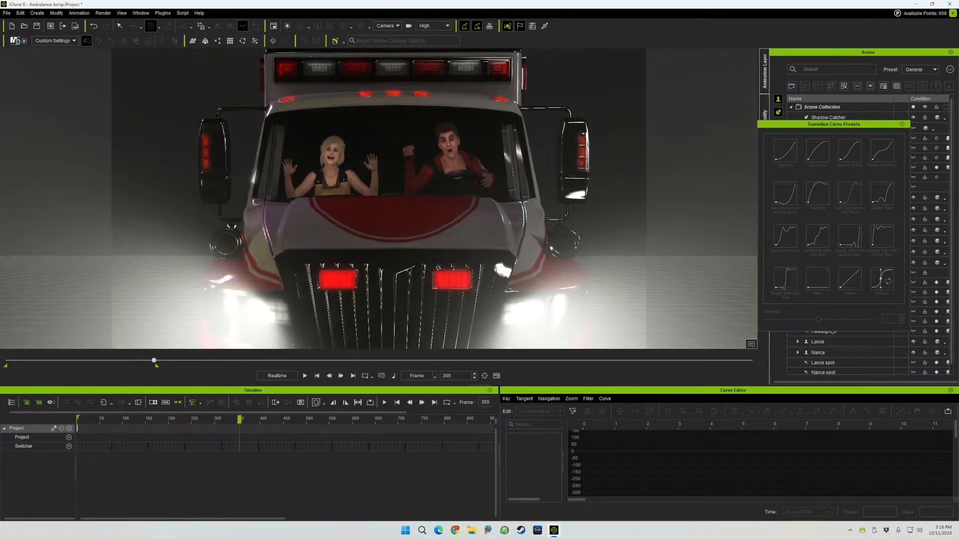
{"action": "left_click_drag", "start_coordinate": [154, 360], "coordinate": [7, 360]}
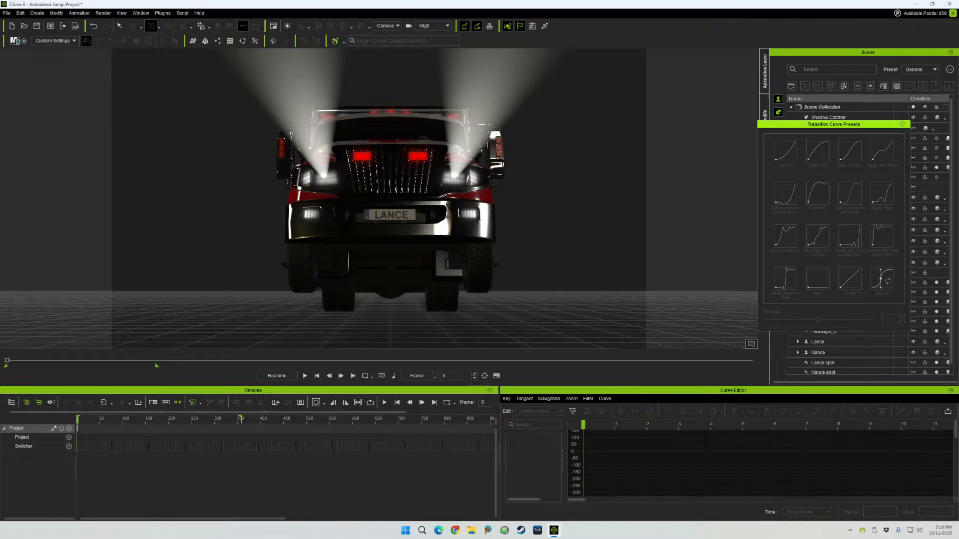
{"action": "left_click", "coordinate": [902, 124]}
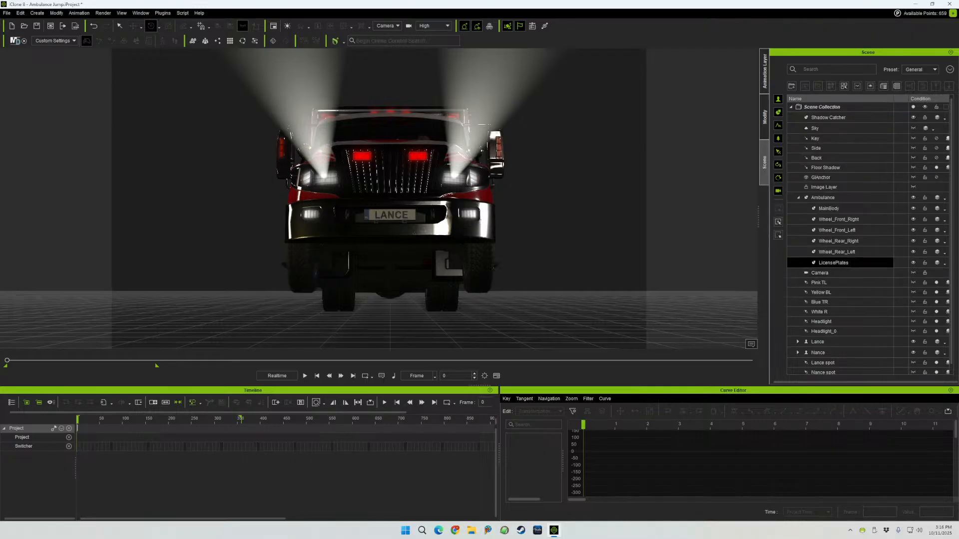